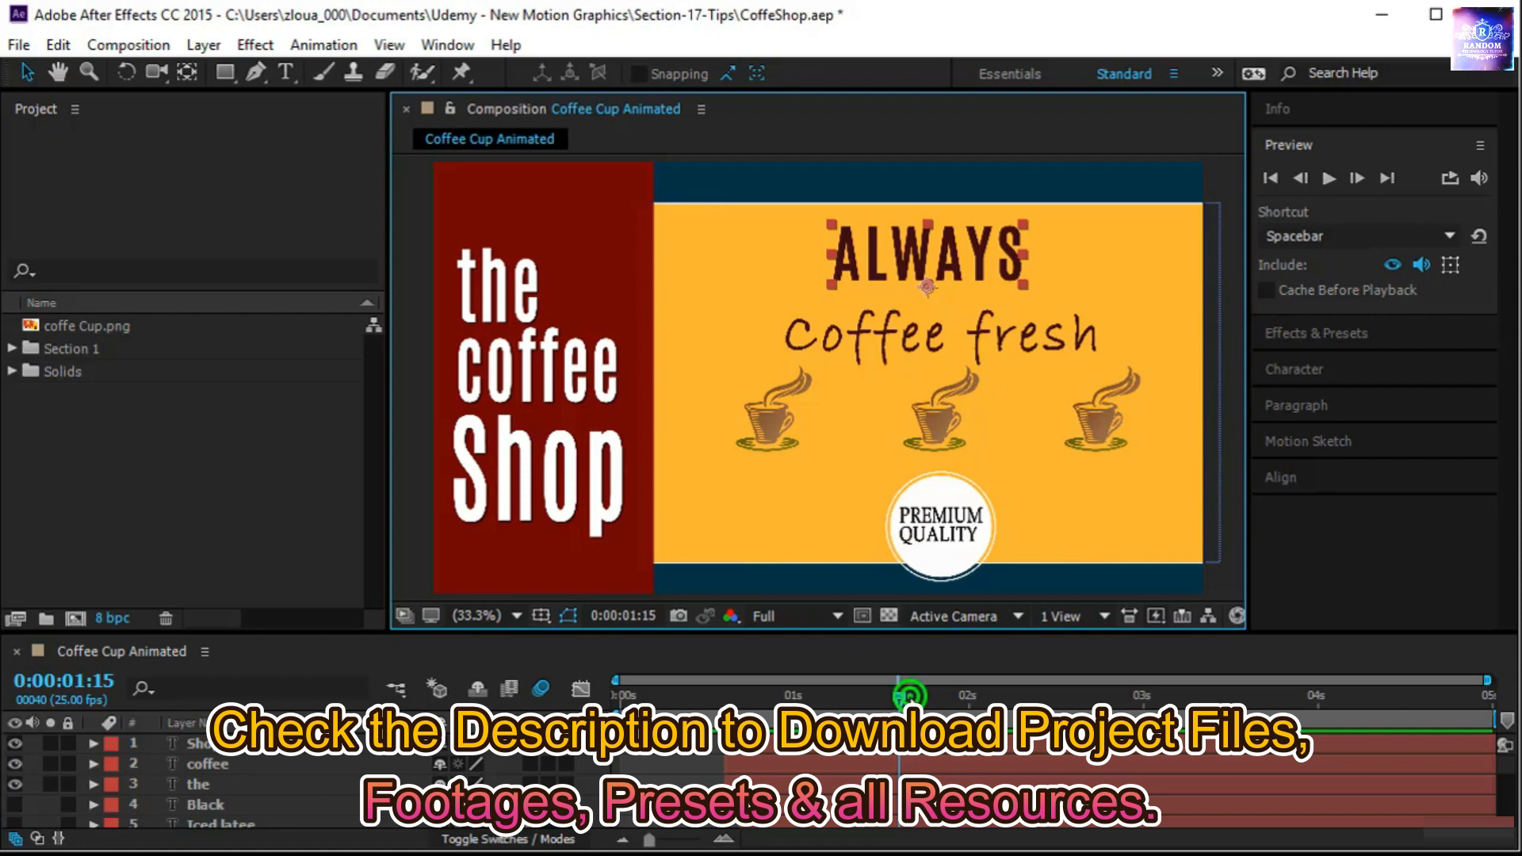
Preview the Coffee Cup Animated composition from its first frame and save the project
{"action": "left_click_drag", "start_coordinate": [910, 697], "coordinate": [612, 696]}
{"action": "left_click", "coordinate": [1329, 178]}
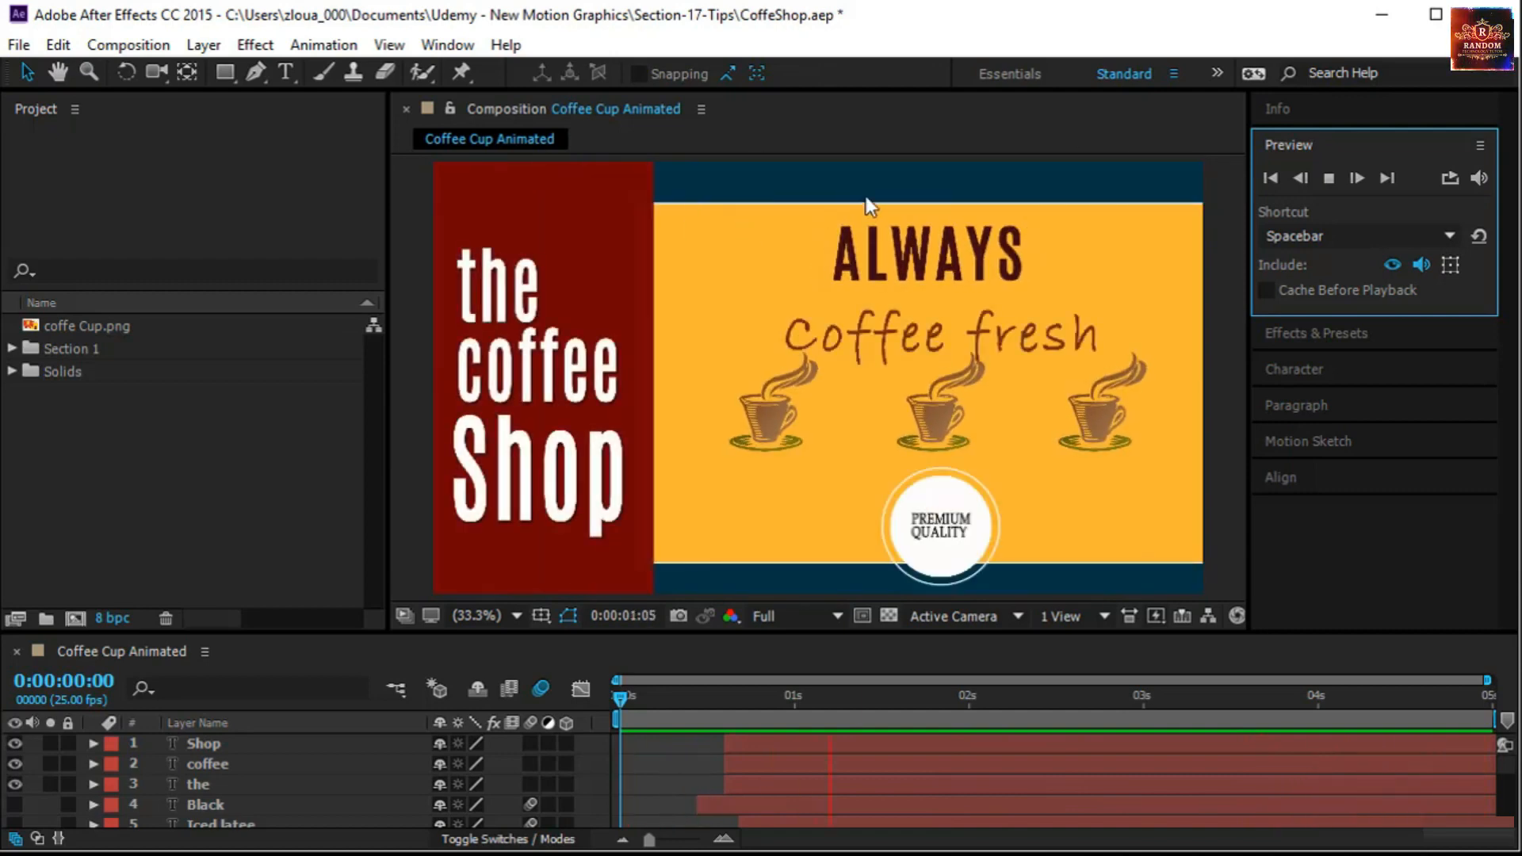
{"action": "left_click", "coordinate": [18, 44]}
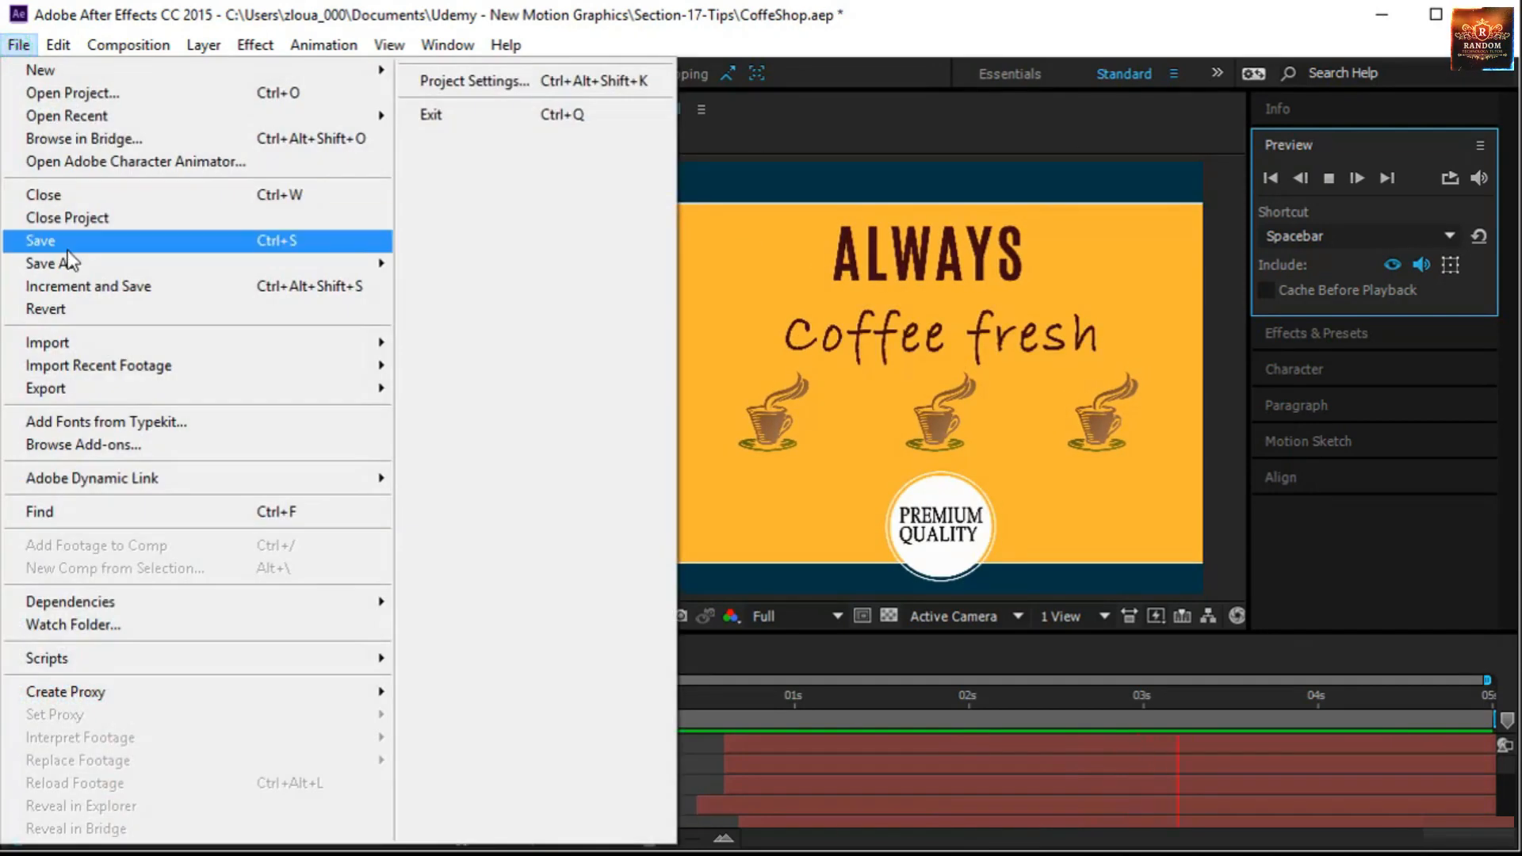
{"action": "left_click", "coordinate": [68, 247]}
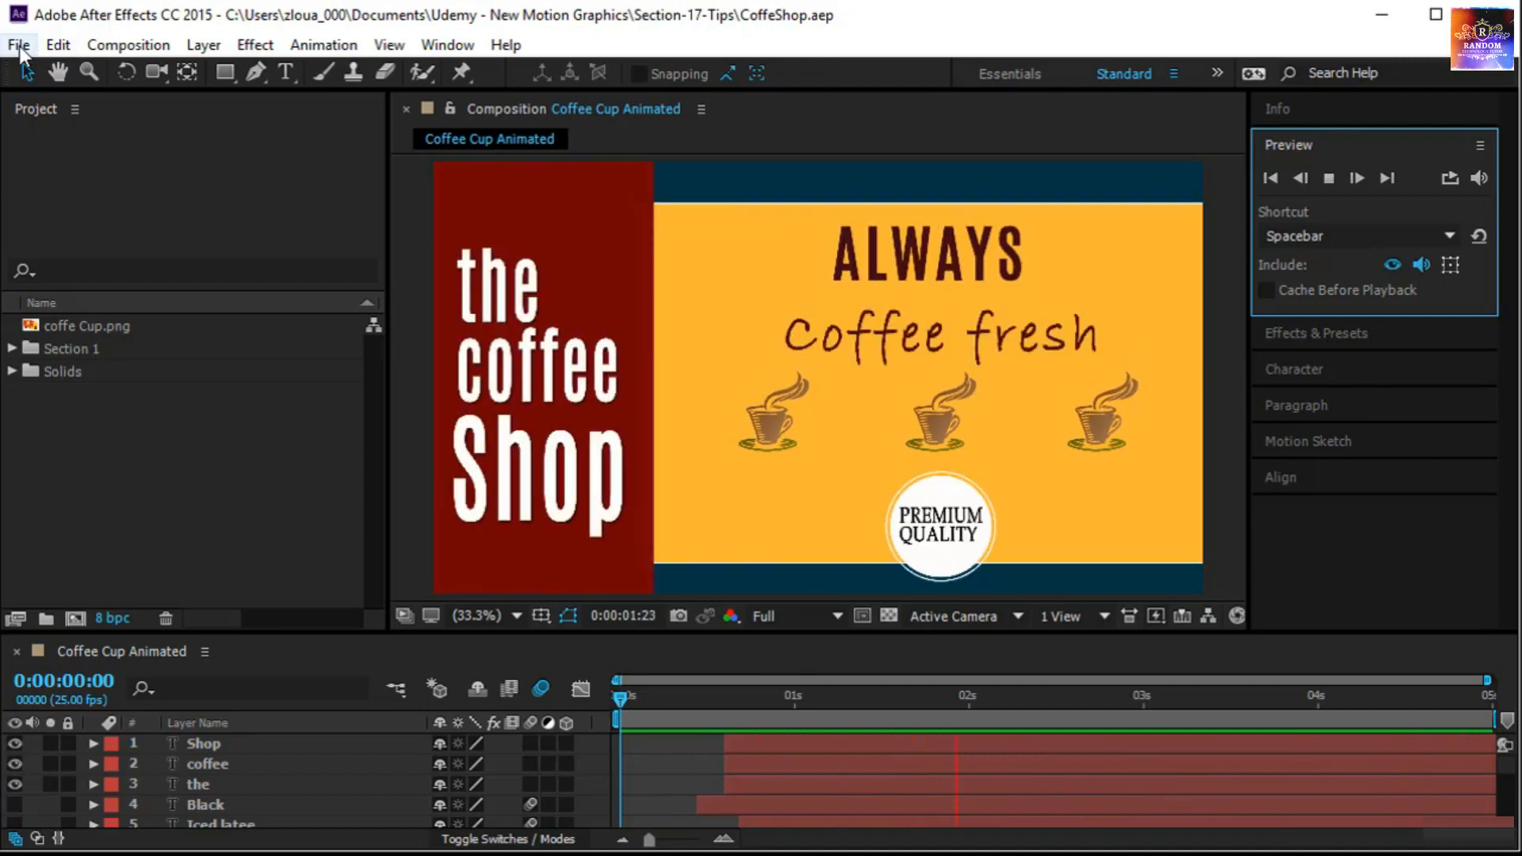
Save the project as a new numbered version with Increment and Save
{"action": "left_click", "coordinate": [18, 44]}
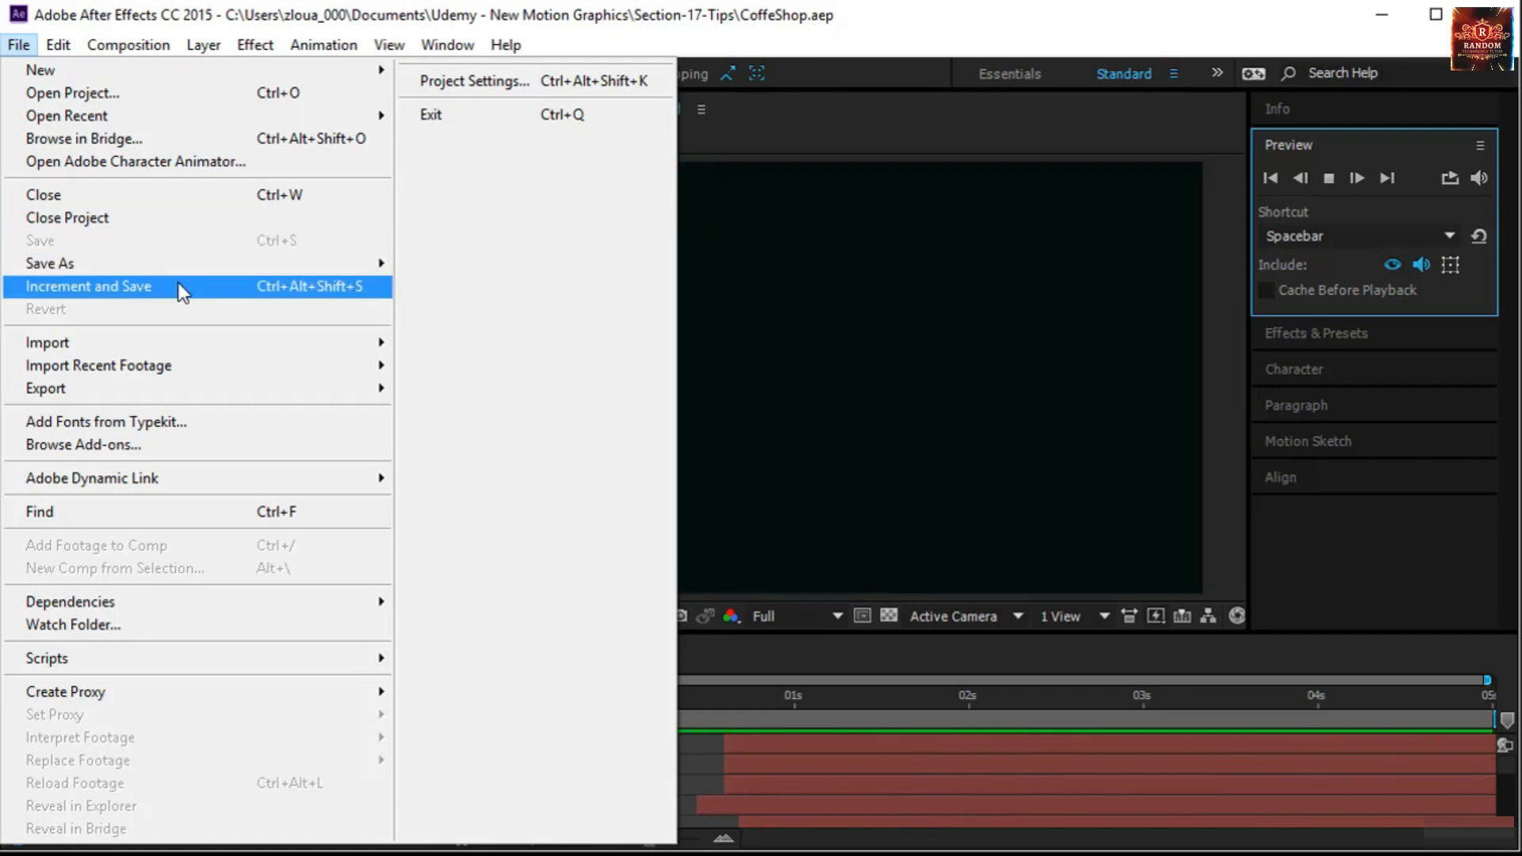
{"action": "left_click", "coordinate": [178, 285]}
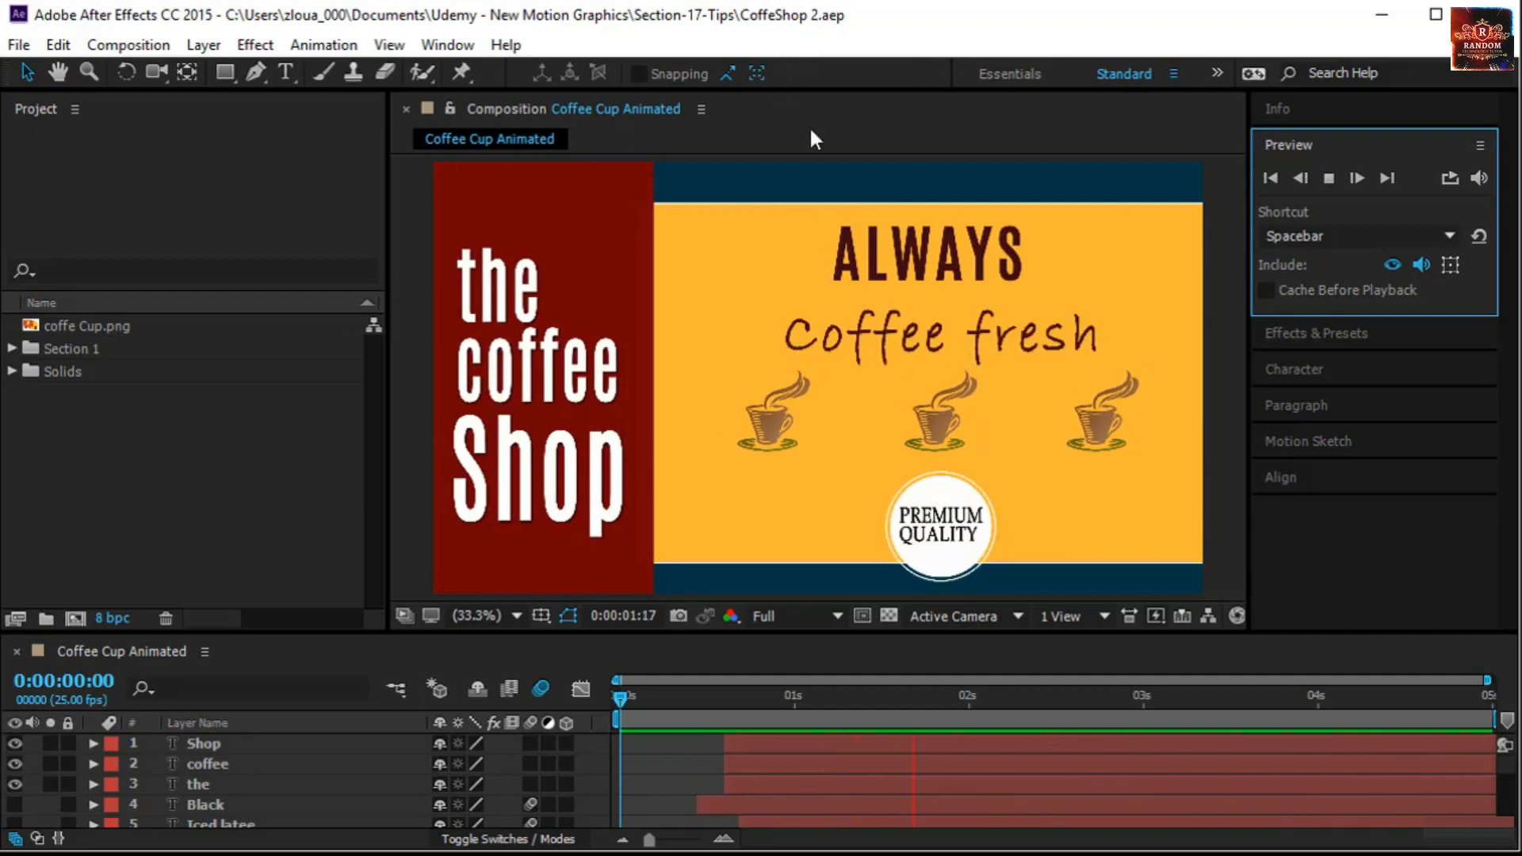
{"action": "left_click", "coordinate": [19, 46]}
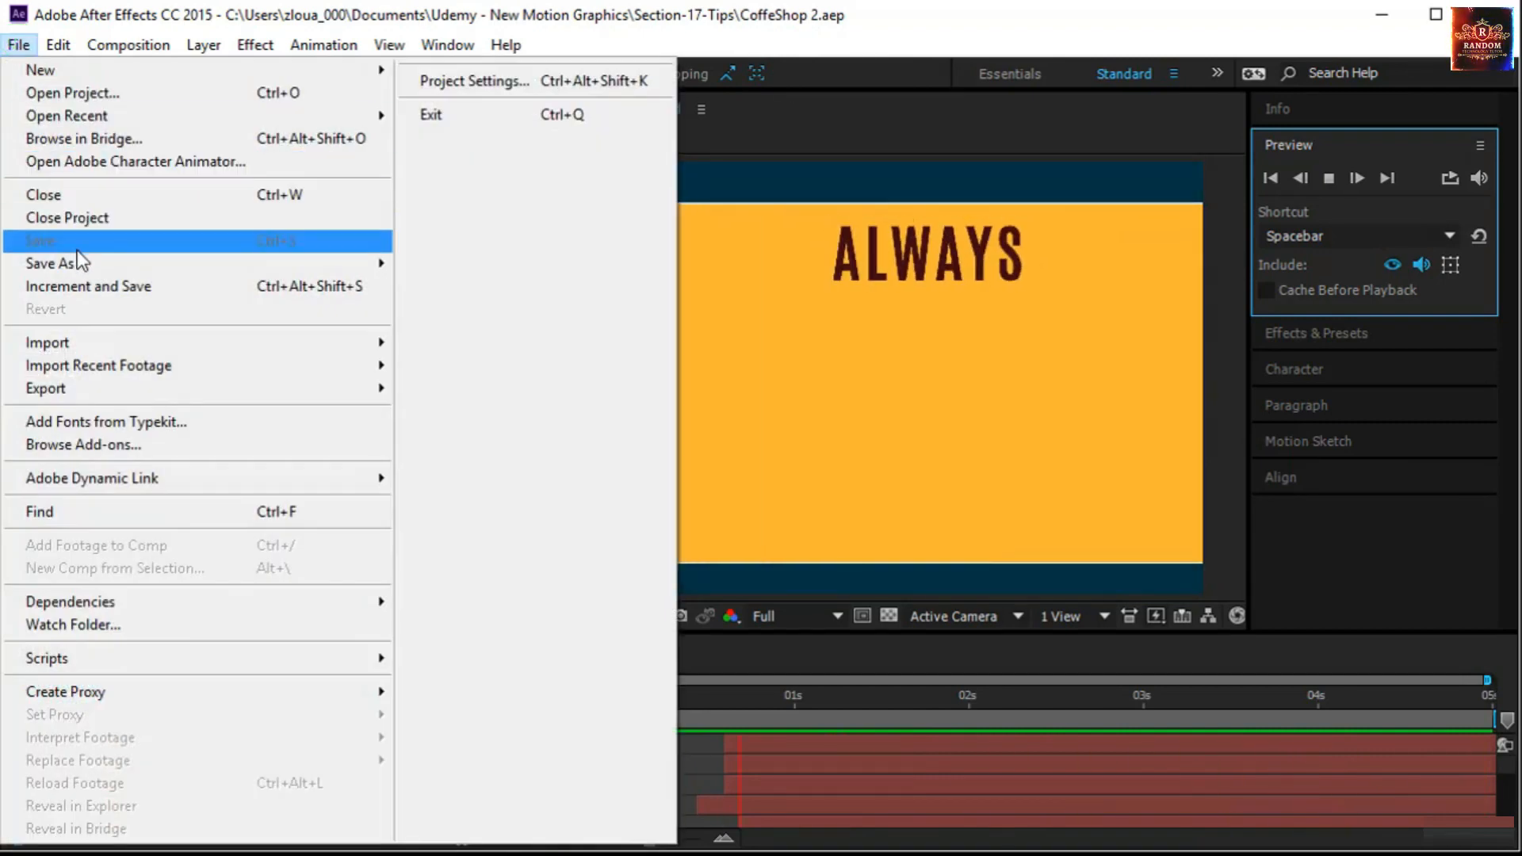
{"action": "left_click", "coordinate": [934, 23]}
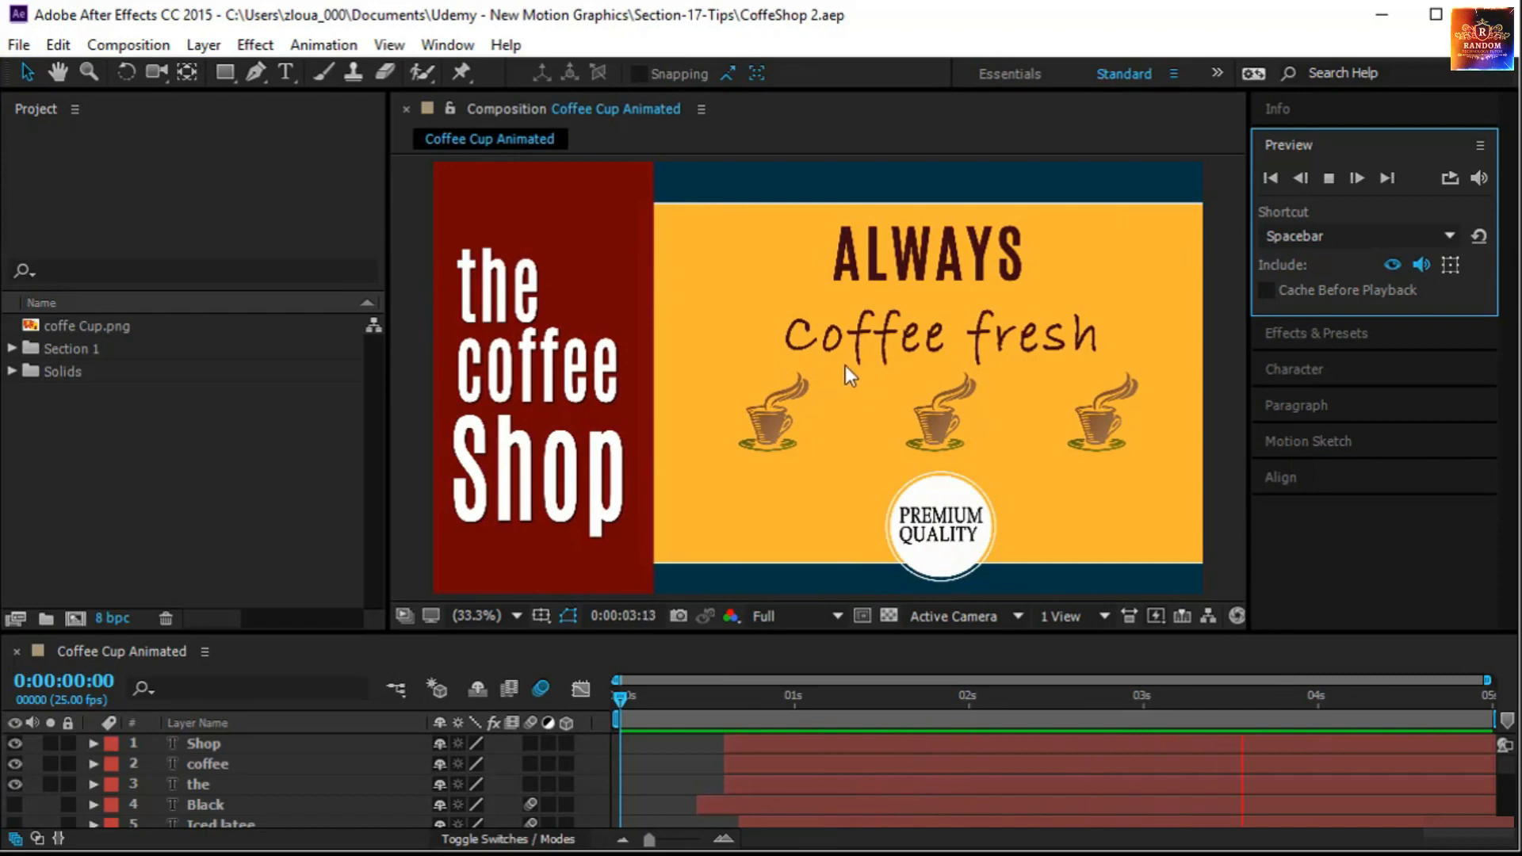
At 0:00:01:12, move the ALWAYS text left to the edge of the yellow area and save the project
{"action": "left_click", "coordinate": [948, 250]}
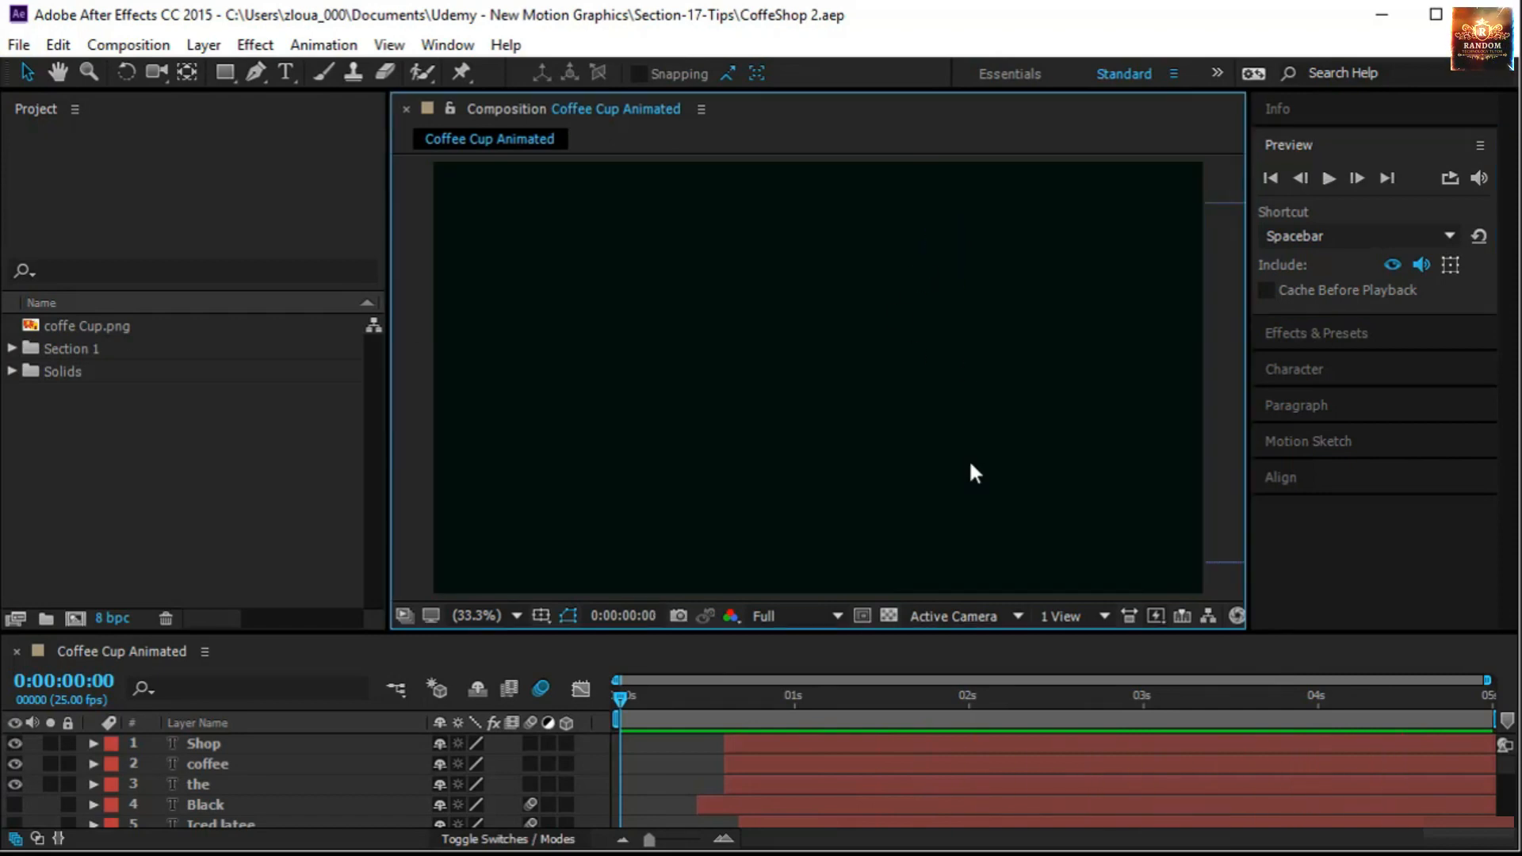
{"action": "left_click_drag", "start_coordinate": [622, 699], "coordinate": [878, 699]}
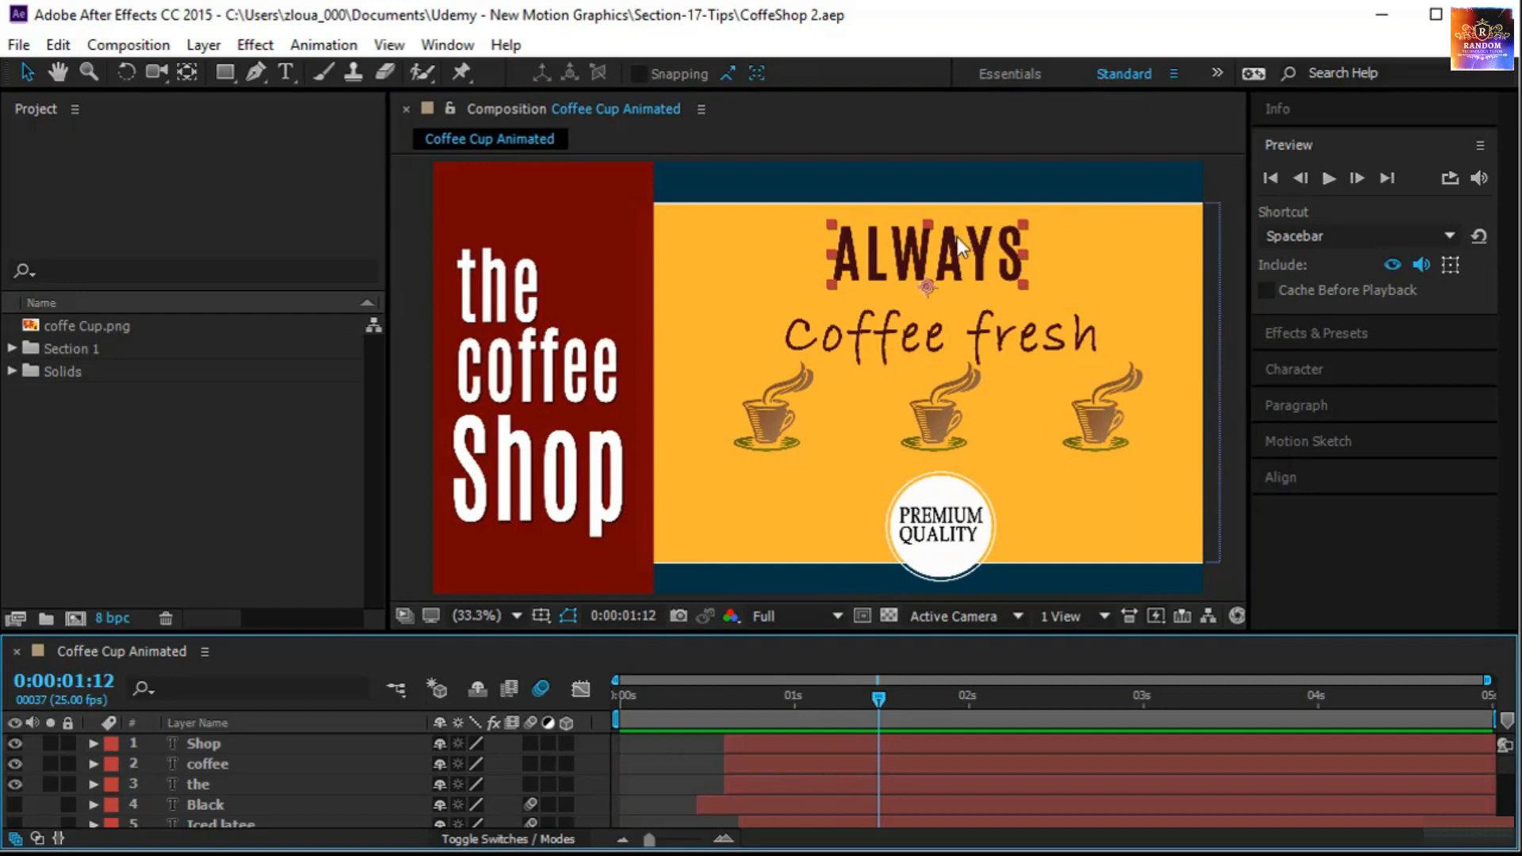
{"action": "left_click", "coordinate": [952, 248]}
{"action": "left_click_drag", "start_coordinate": [951, 247], "coordinate": [790, 249]}
{"action": "left_click", "coordinate": [18, 44]}
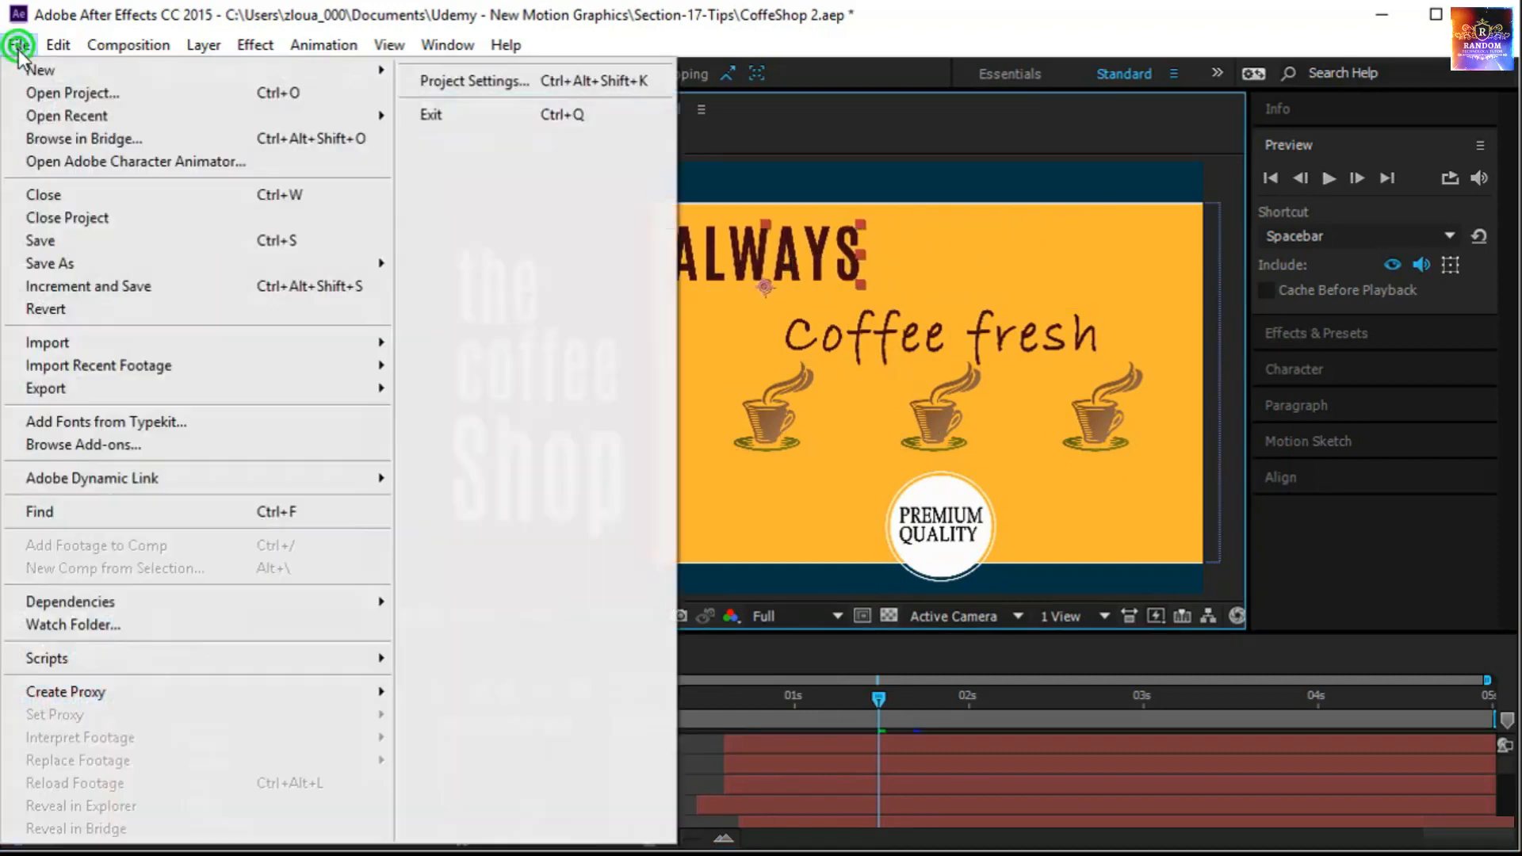
{"action": "left_click", "coordinate": [69, 240]}
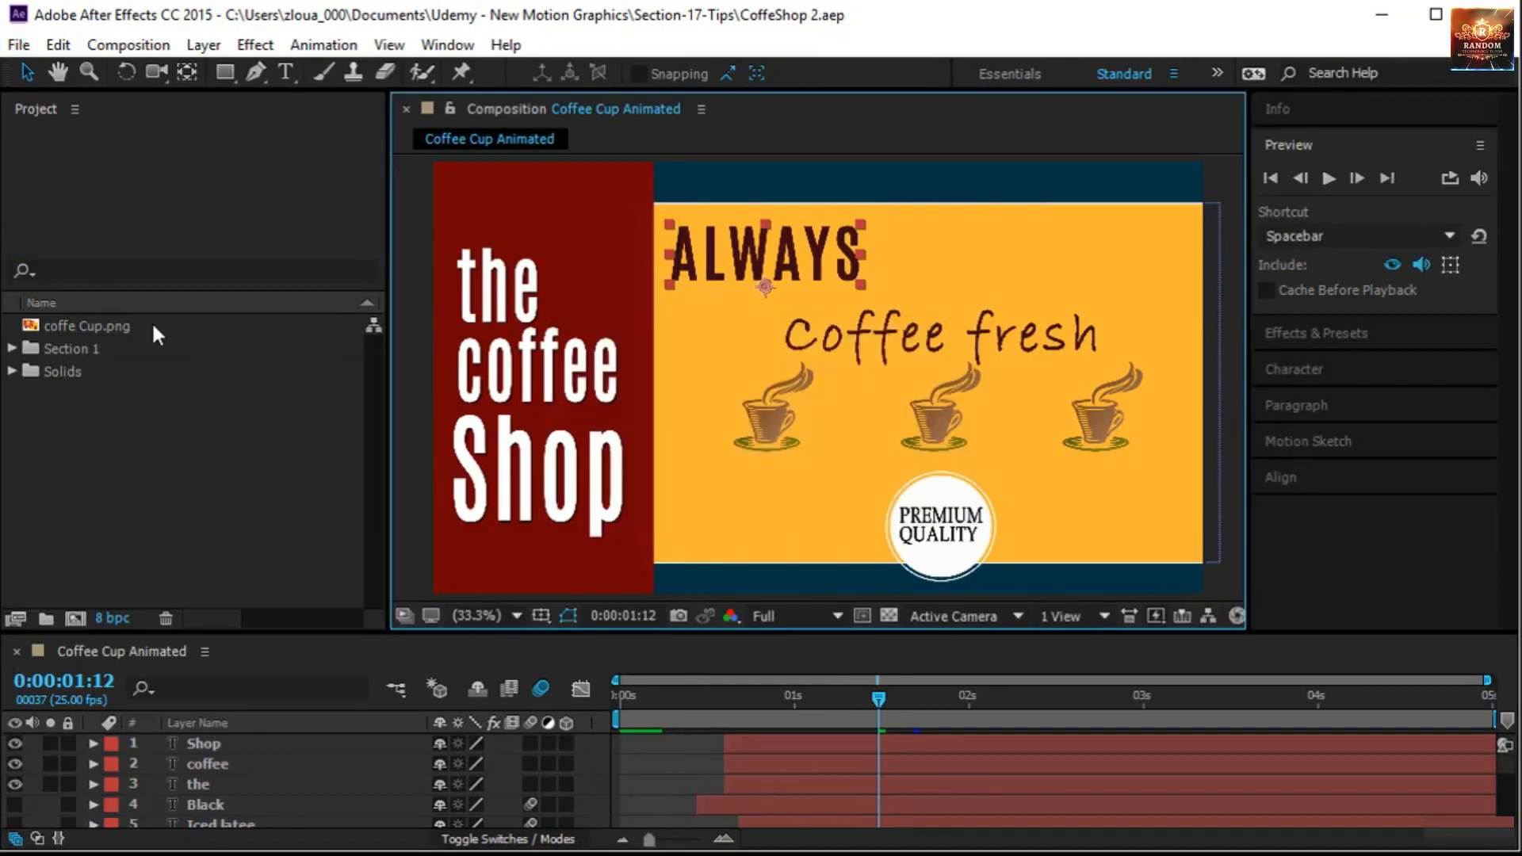
Save the project with the repositioned ALWAYS text as another incremented version
{"action": "left_click", "coordinate": [19, 45]}
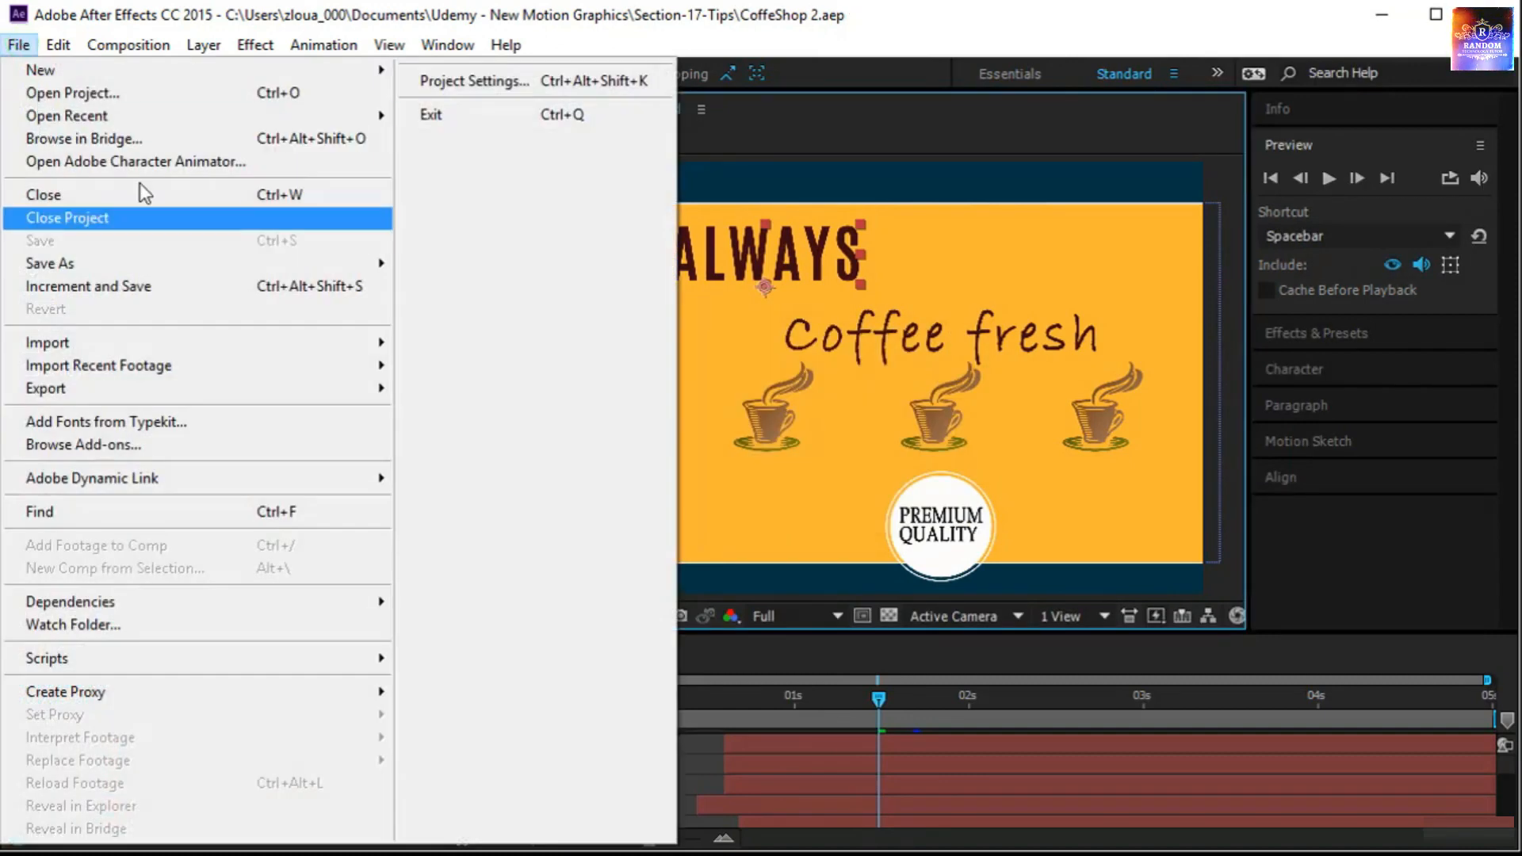
{"action": "left_click", "coordinate": [702, 13]}
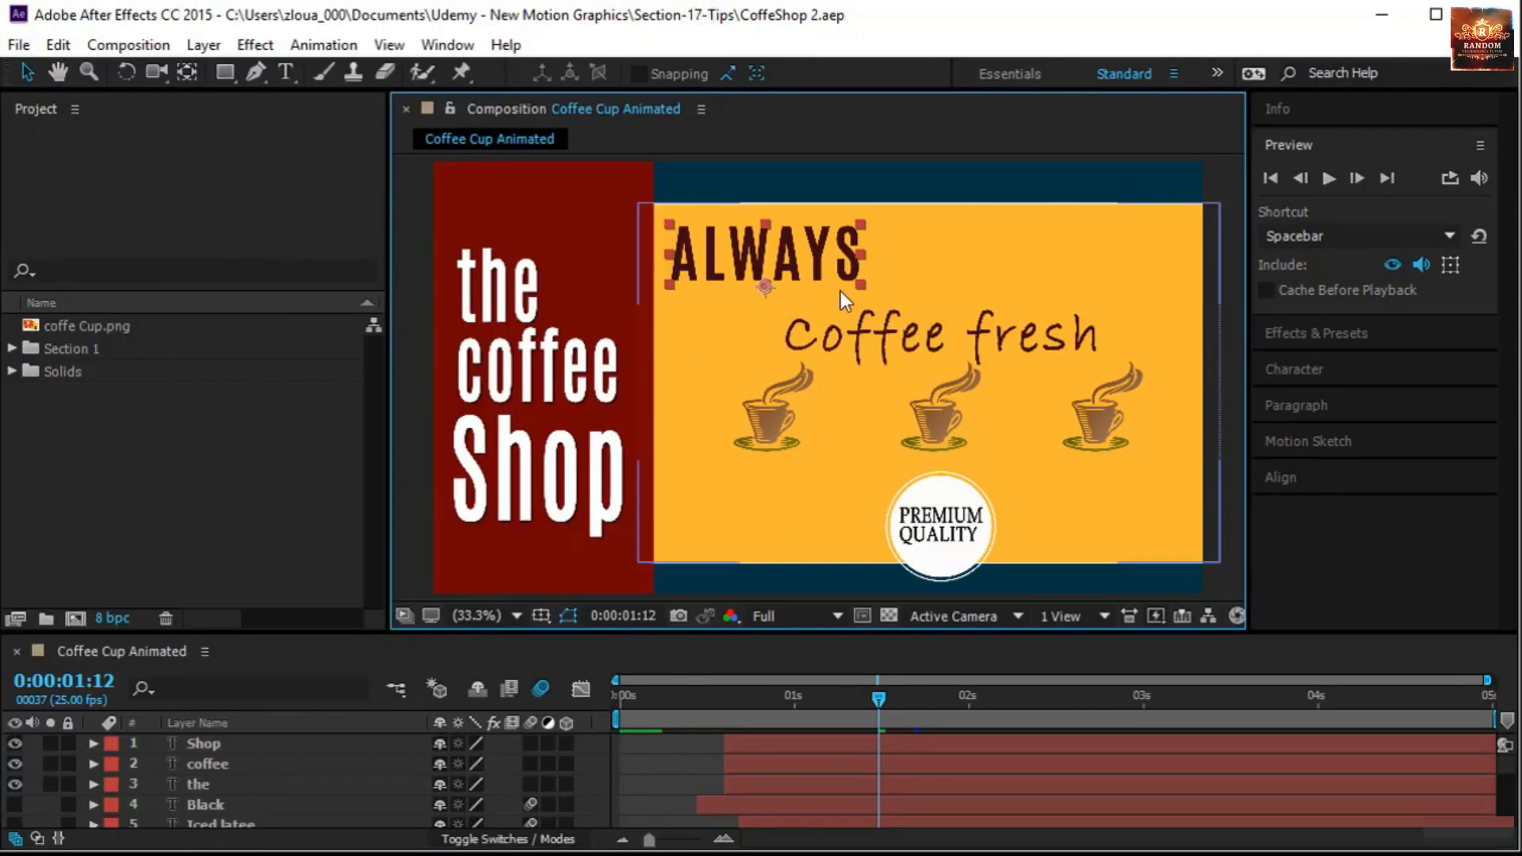
{"action": "left_click", "coordinate": [19, 46]}
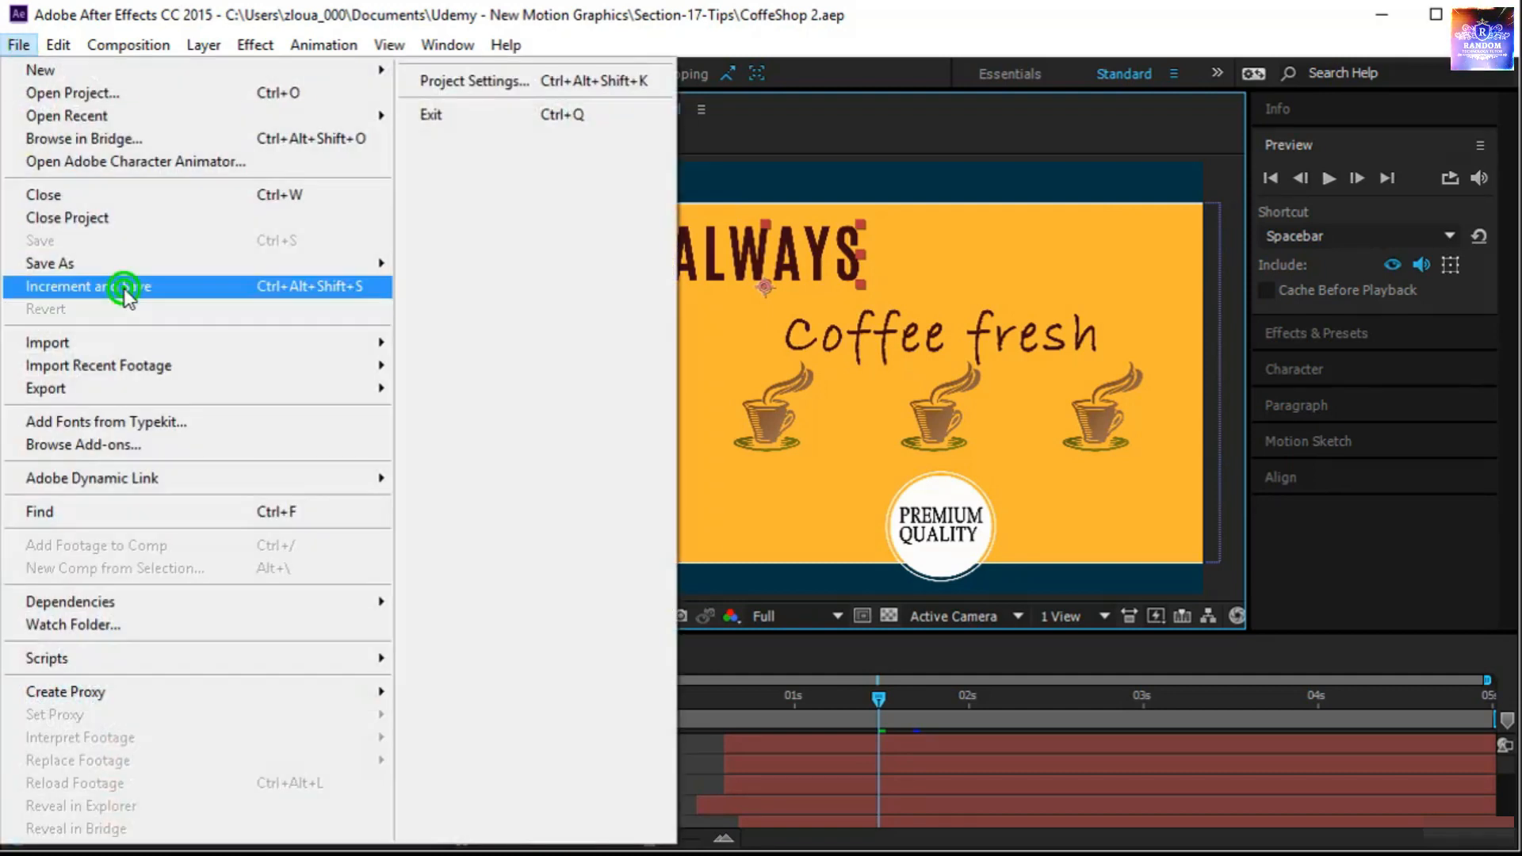
{"action": "left_click", "coordinate": [125, 285]}
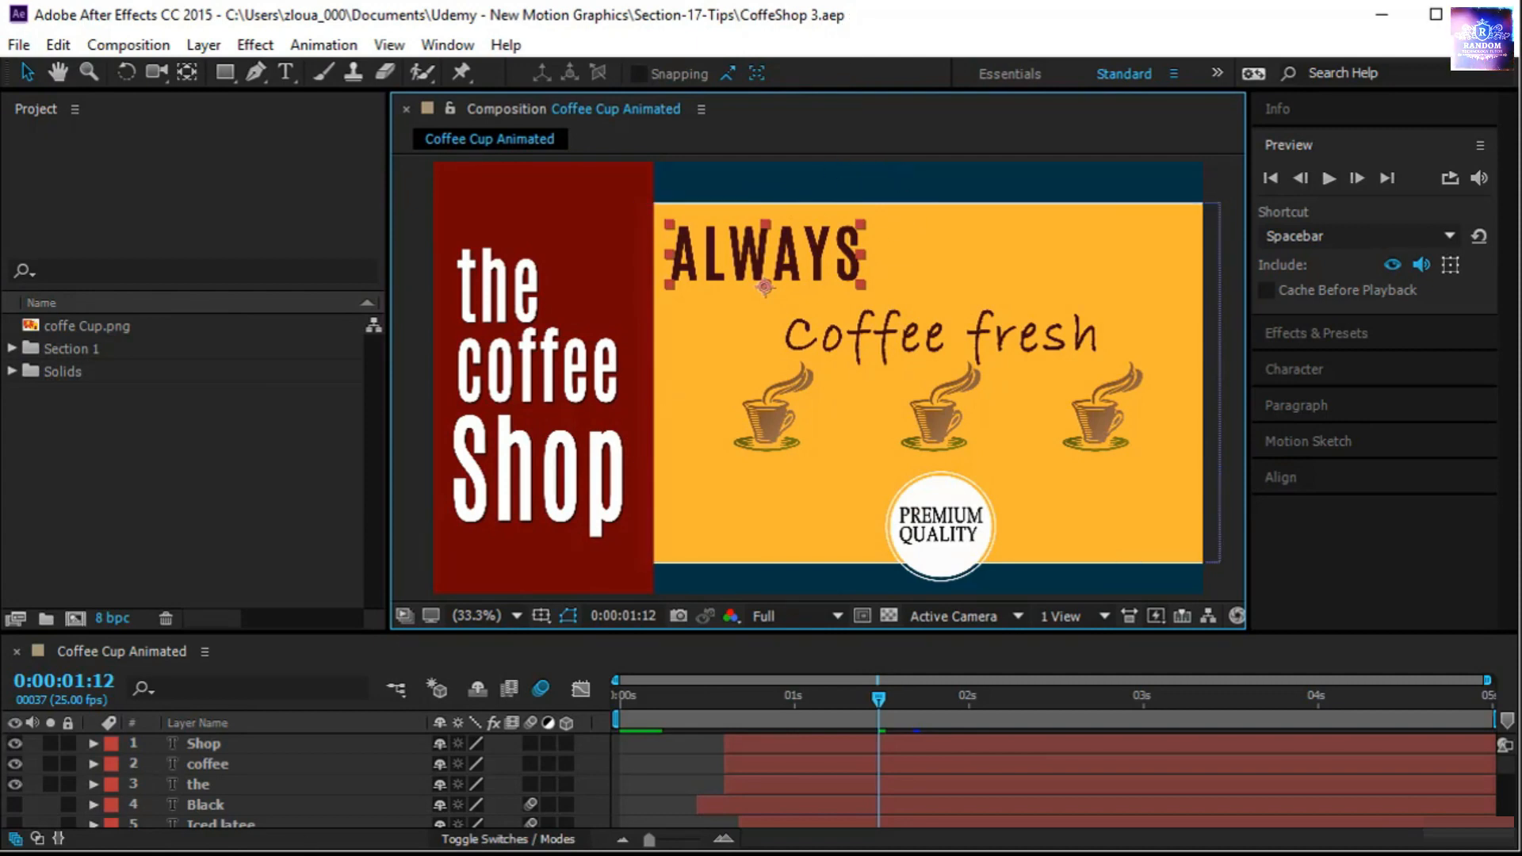
Switch to File Explorer and check the saved CoffeShop project versions in the Section-17-Tips folder
{"action": "key", "text": "alt+Tab"}
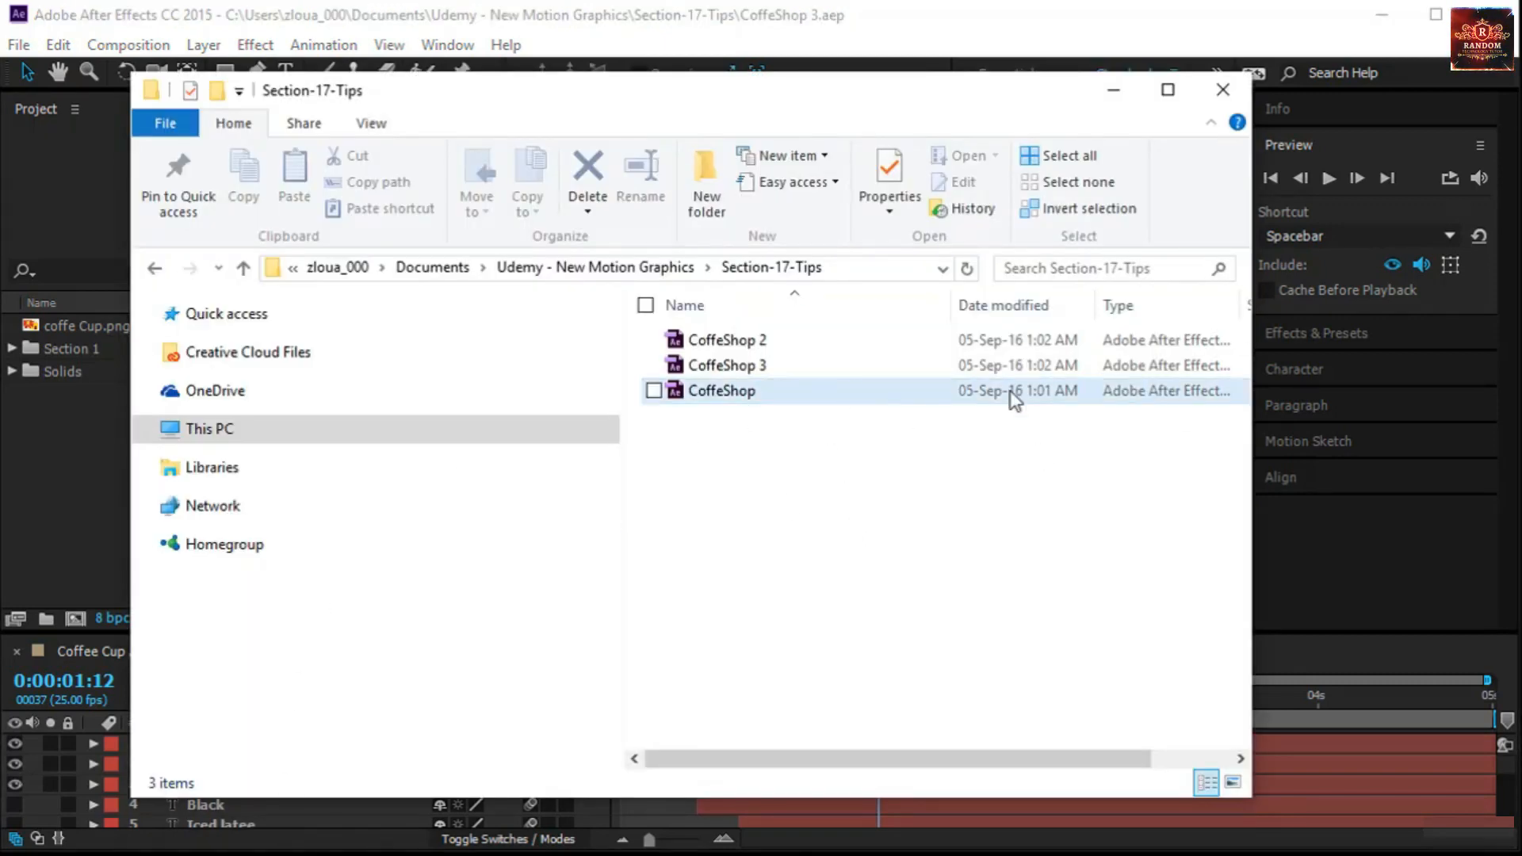
{"action": "left_click", "coordinate": [1167, 90]}
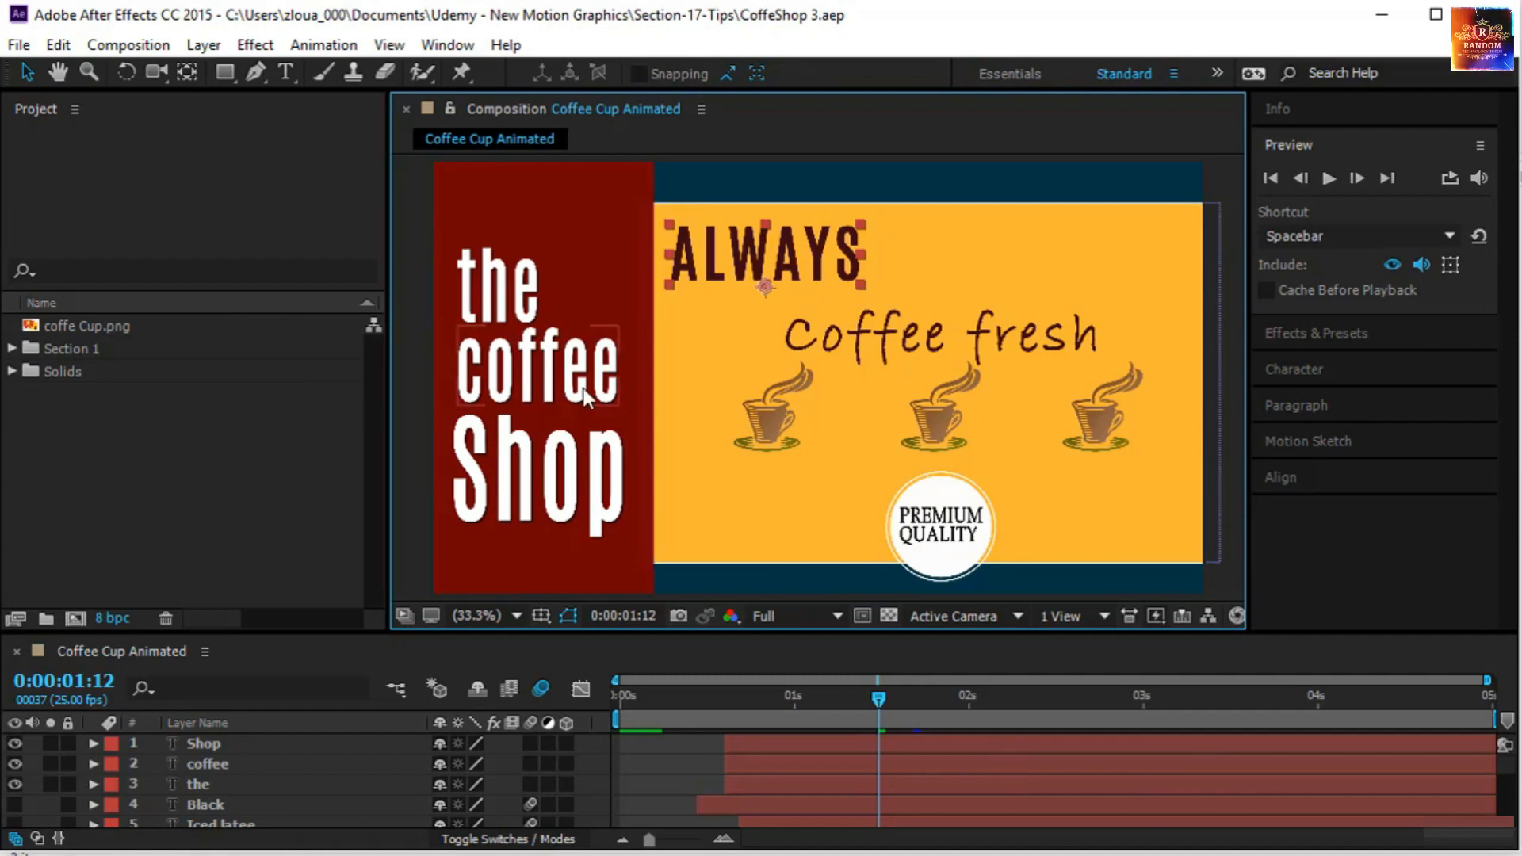
{"action": "left_click", "coordinate": [402, 351]}
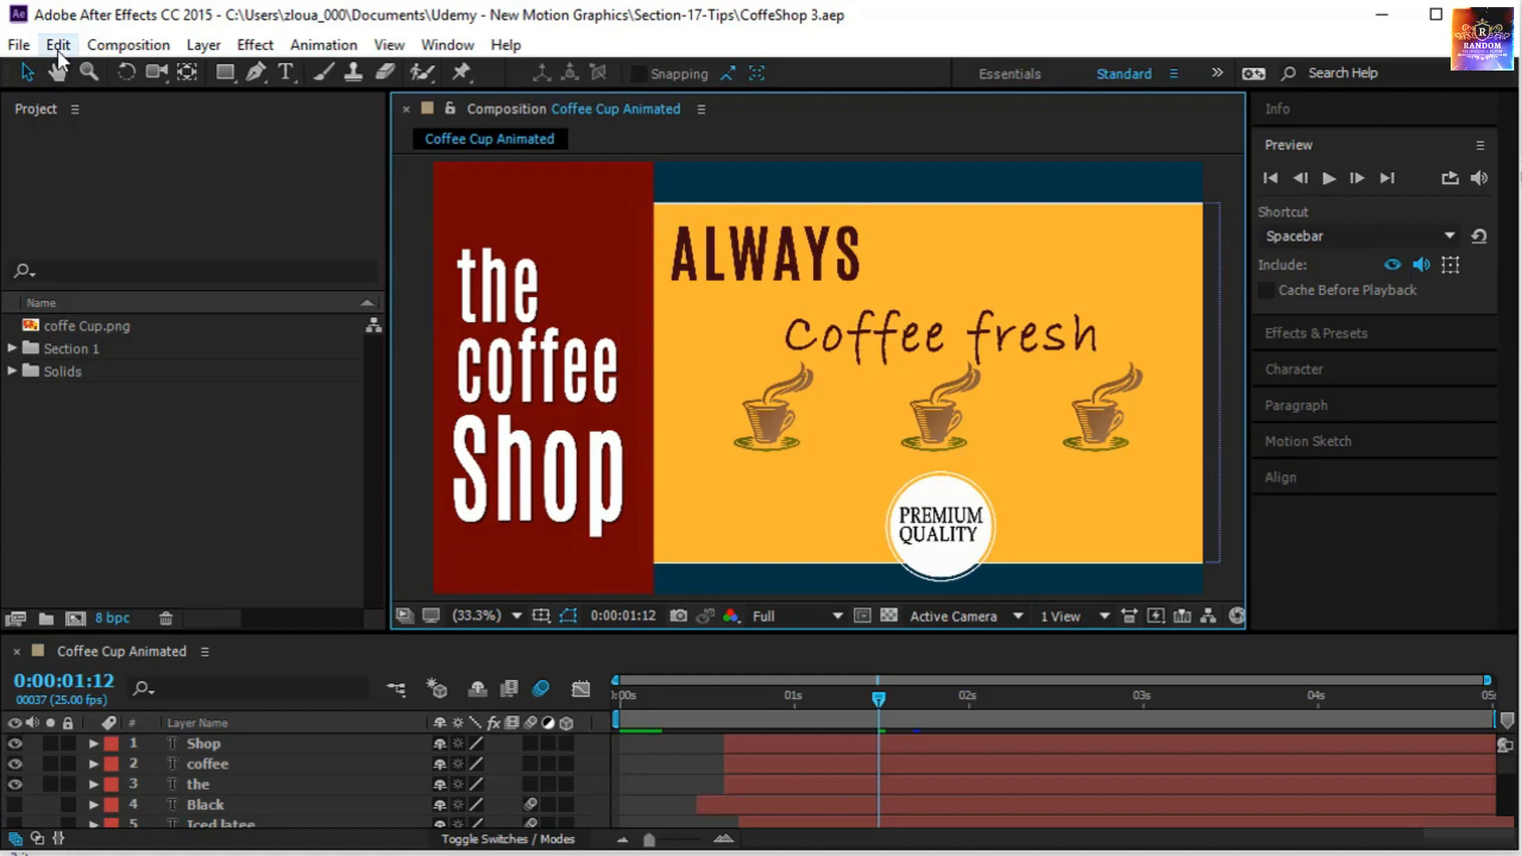
{"action": "left_click", "coordinate": [18, 48]}
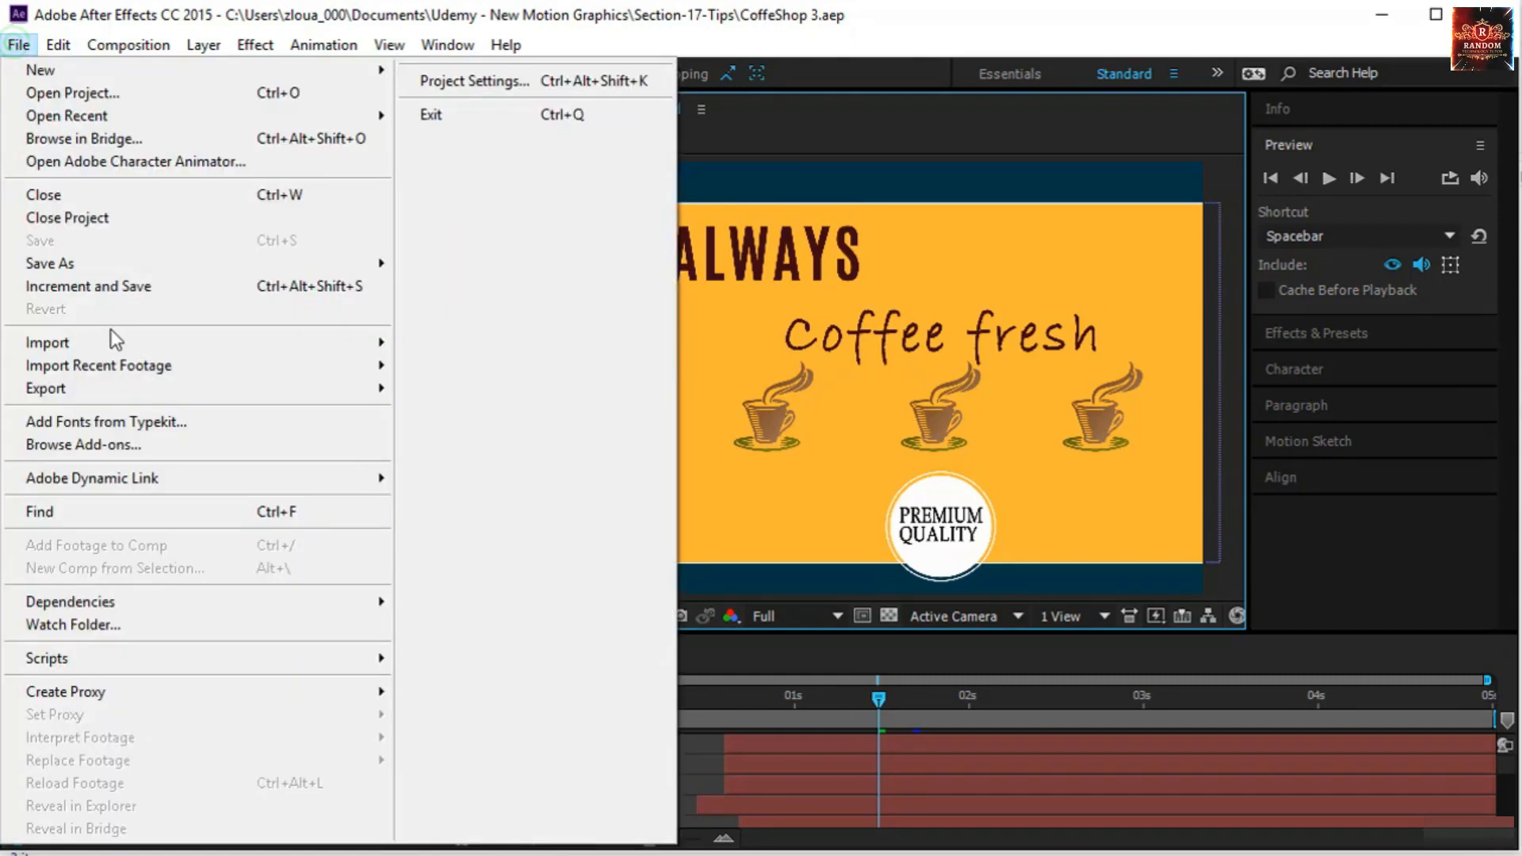
{"action": "left_click", "coordinate": [98, 287]}
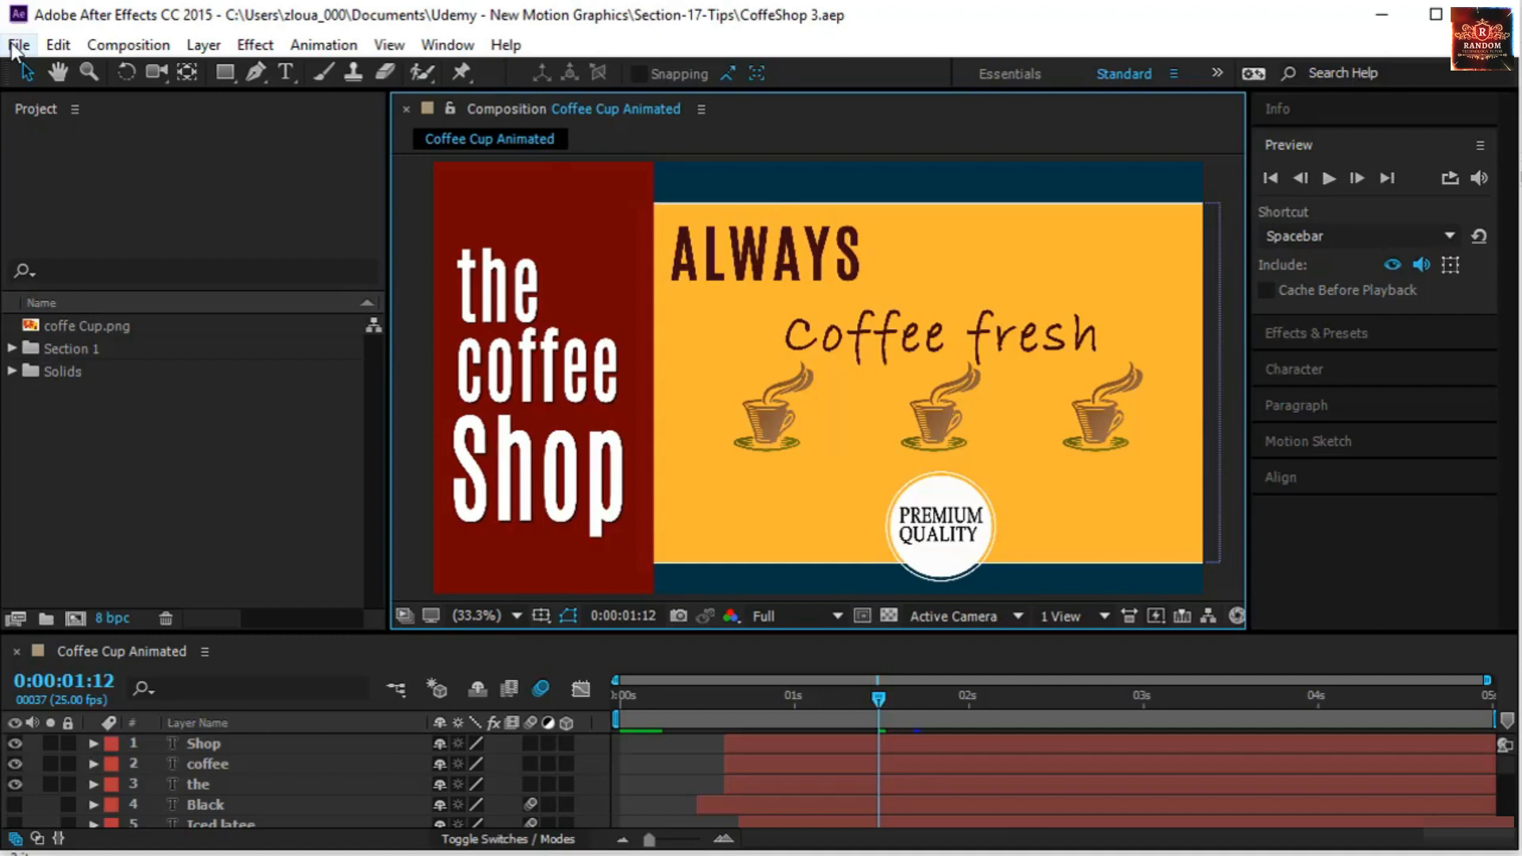
Open the earlier version CoffeShop 2.aep from the recent projects
{"action": "left_click", "coordinate": [17, 46]}
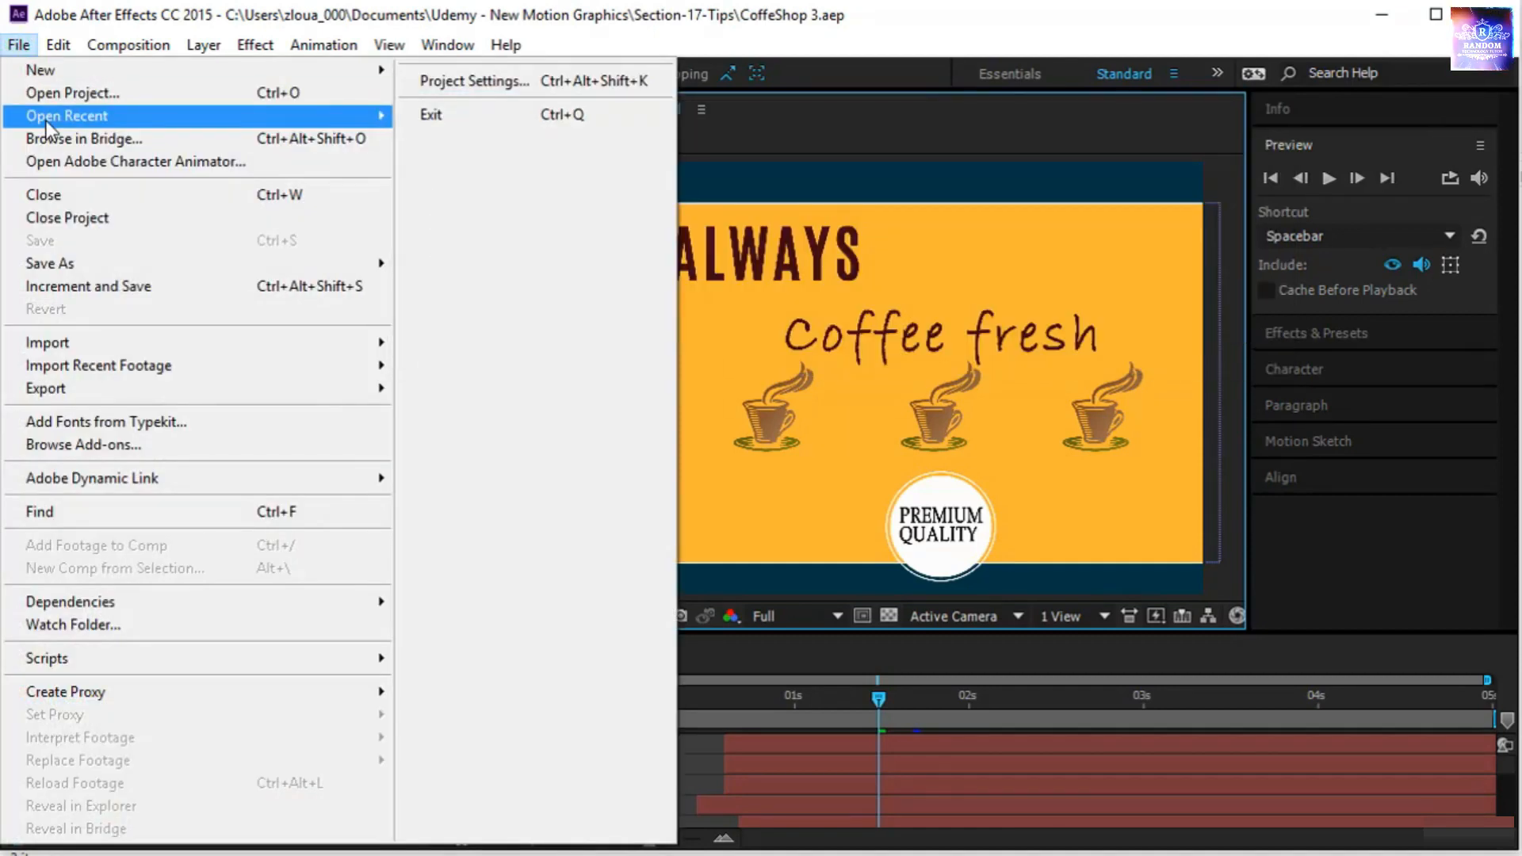
{"action": "mouse_move", "coordinate": [46, 119]}
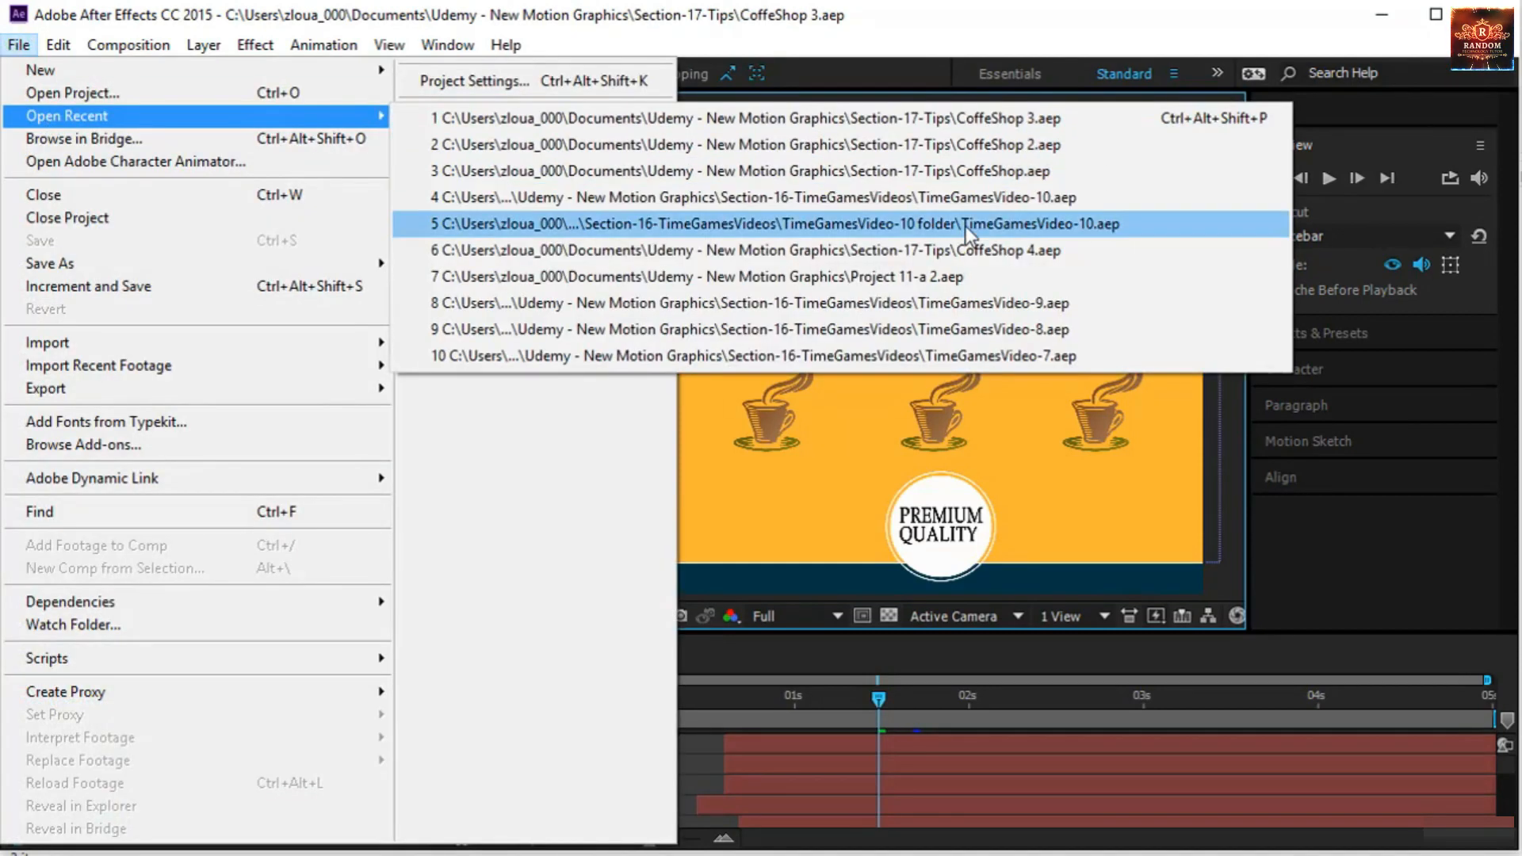
{"action": "left_click", "coordinate": [1049, 145]}
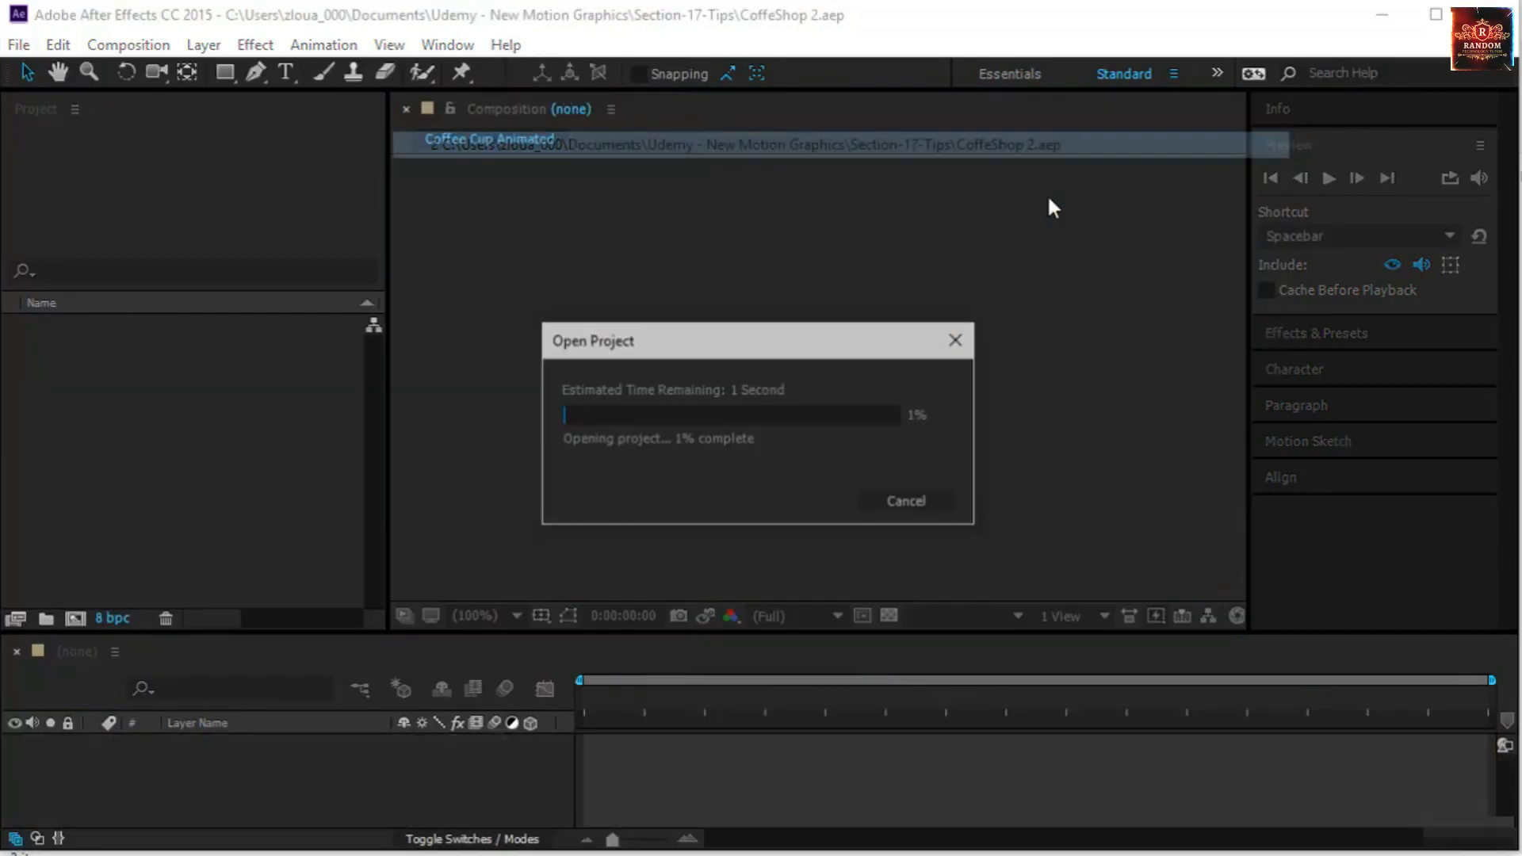
{"action": "left_click", "coordinate": [18, 45]}
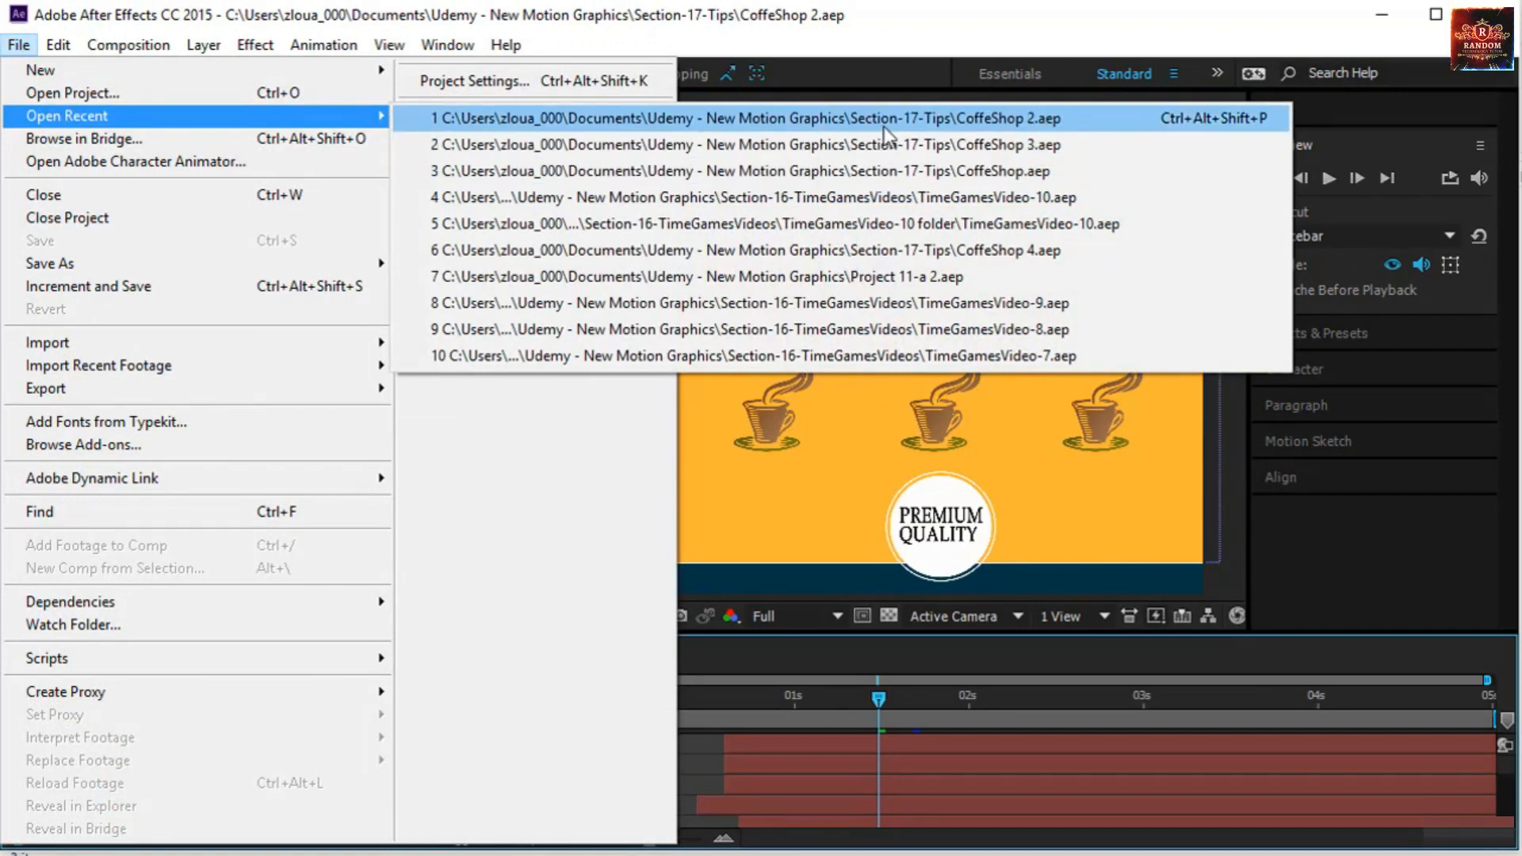
{"action": "left_click", "coordinate": [758, 41]}
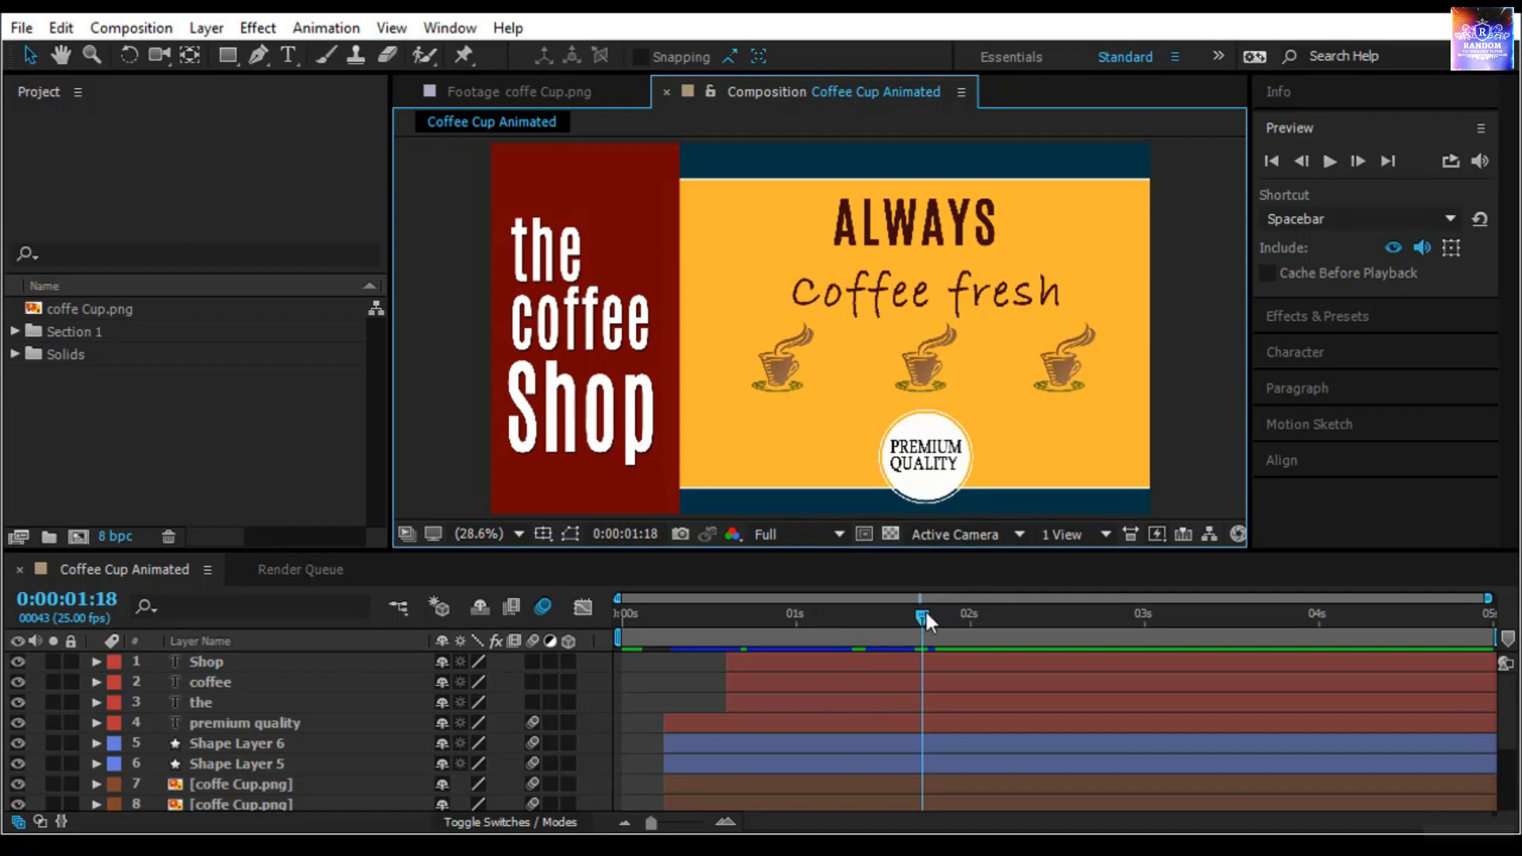
Play the Coffee Cup Animated composition from its first frame
{"action": "left_click_drag", "start_coordinate": [925, 610], "coordinate": [519, 618]}
{"action": "left_click", "coordinate": [1331, 160]}
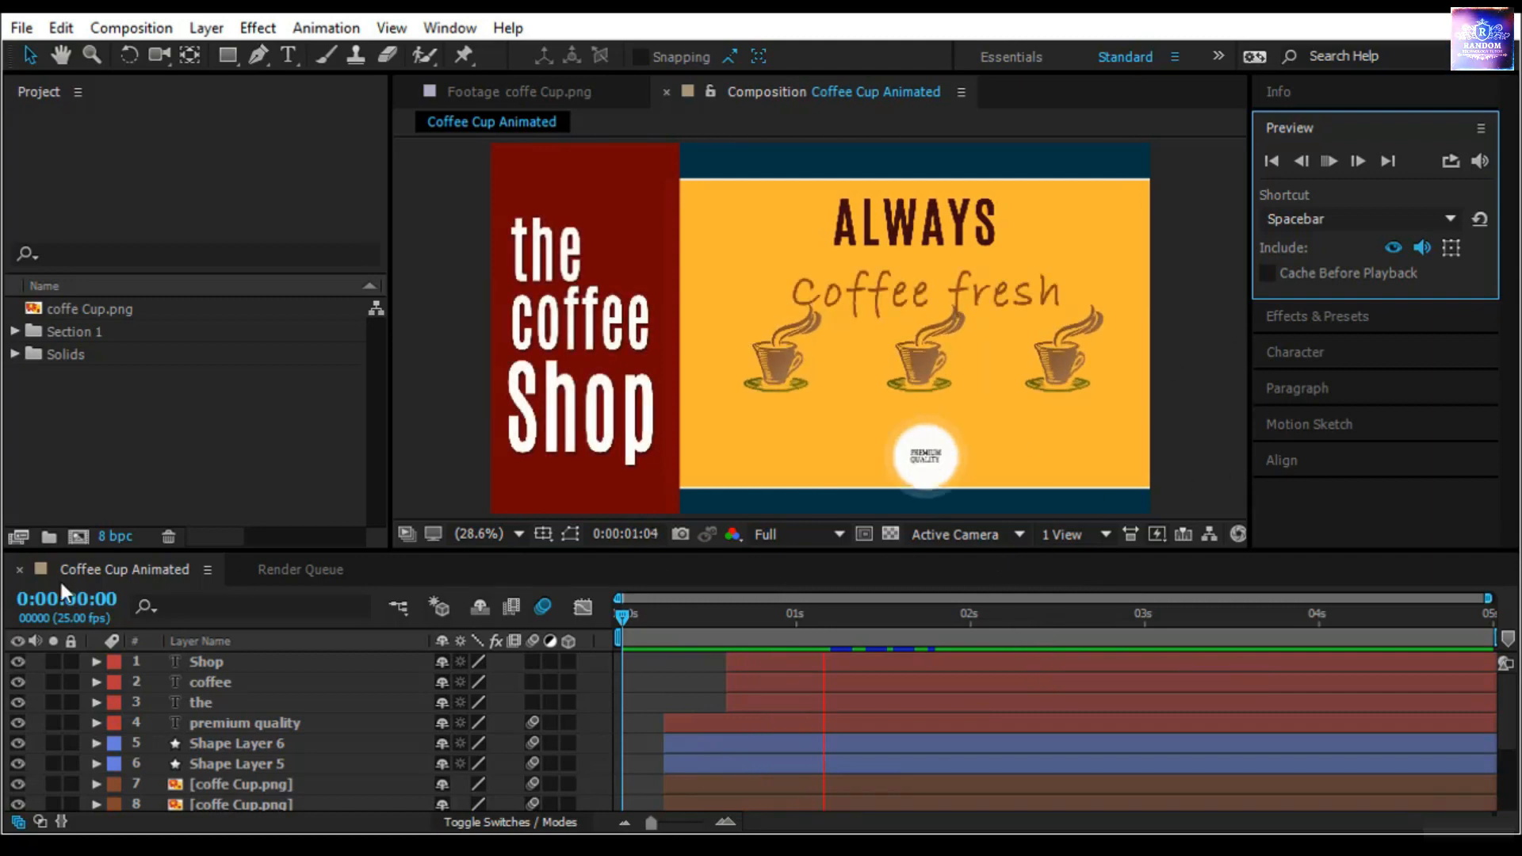
Lock the composition's aspect ratio to 16:9 and apply the HDV/HDTV 720 25 preset to resize it to 1280 x 720
{"action": "right_click", "coordinate": [140, 567]}
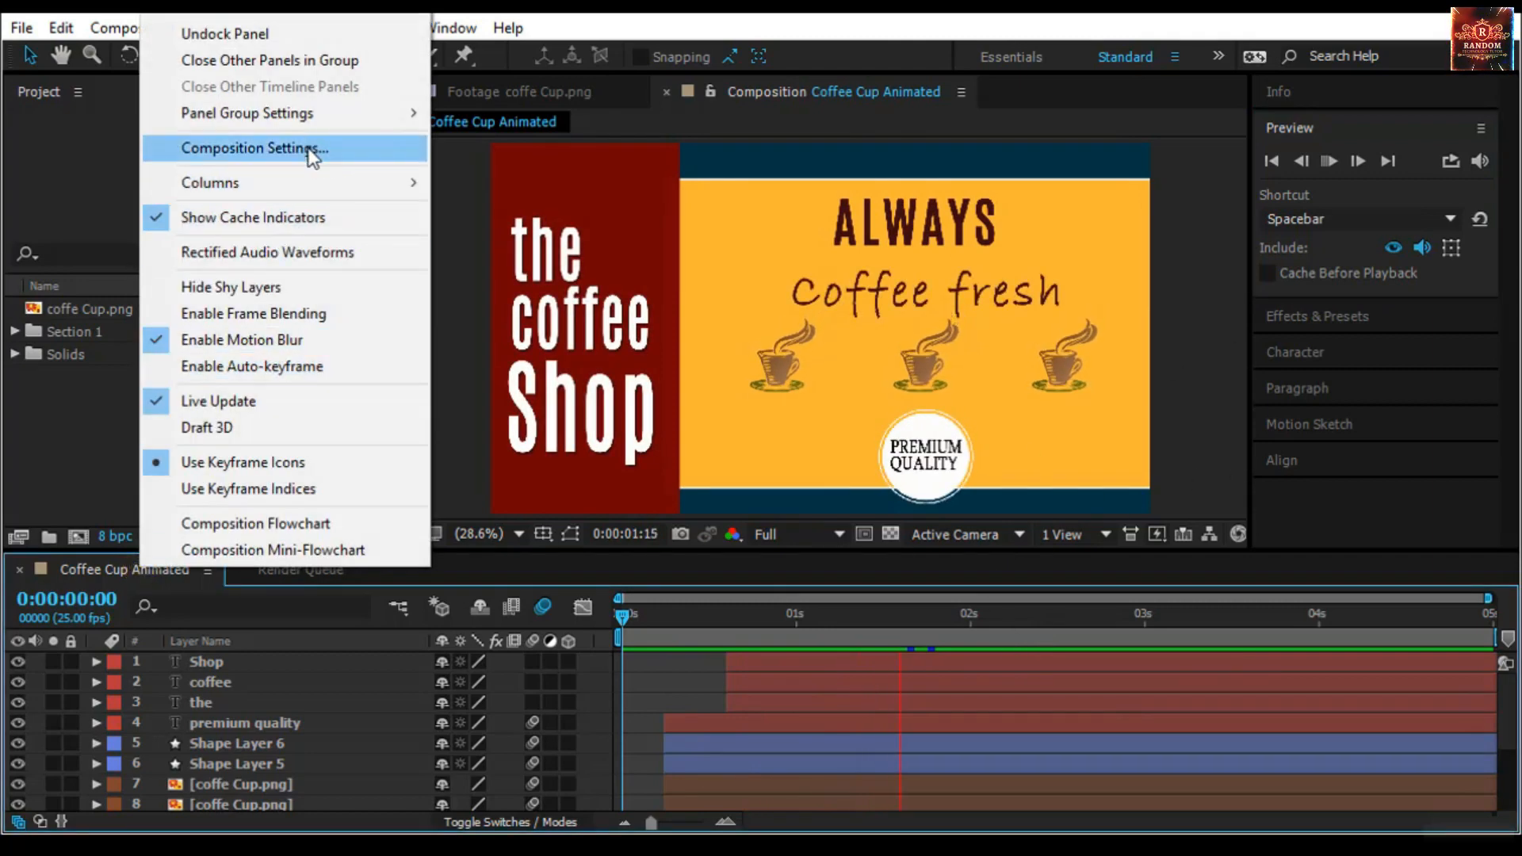
{"action": "left_click", "coordinate": [307, 149]}
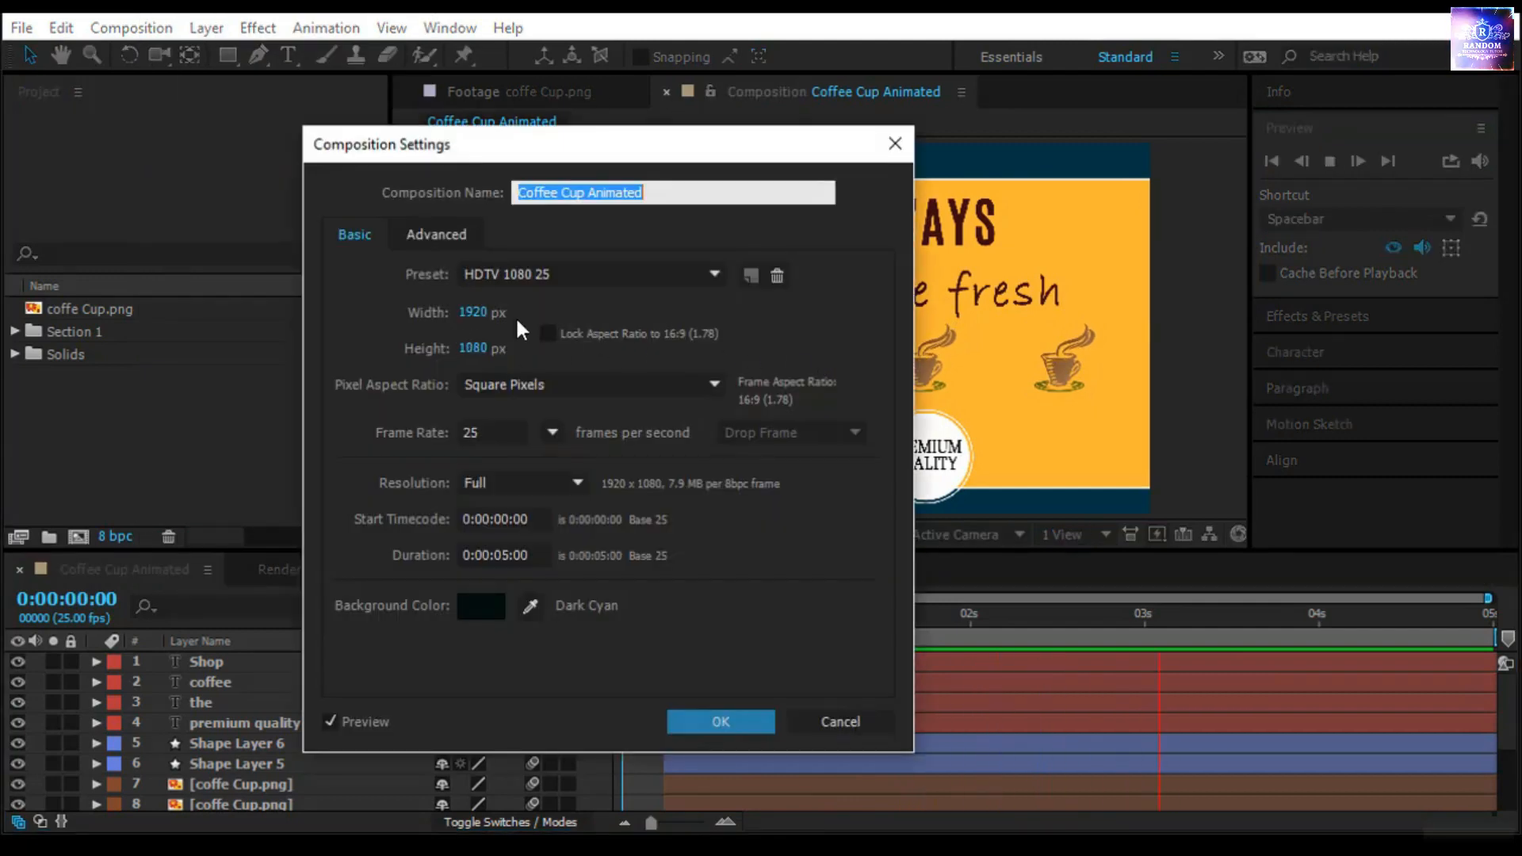
{"action": "left_click", "coordinate": [548, 334]}
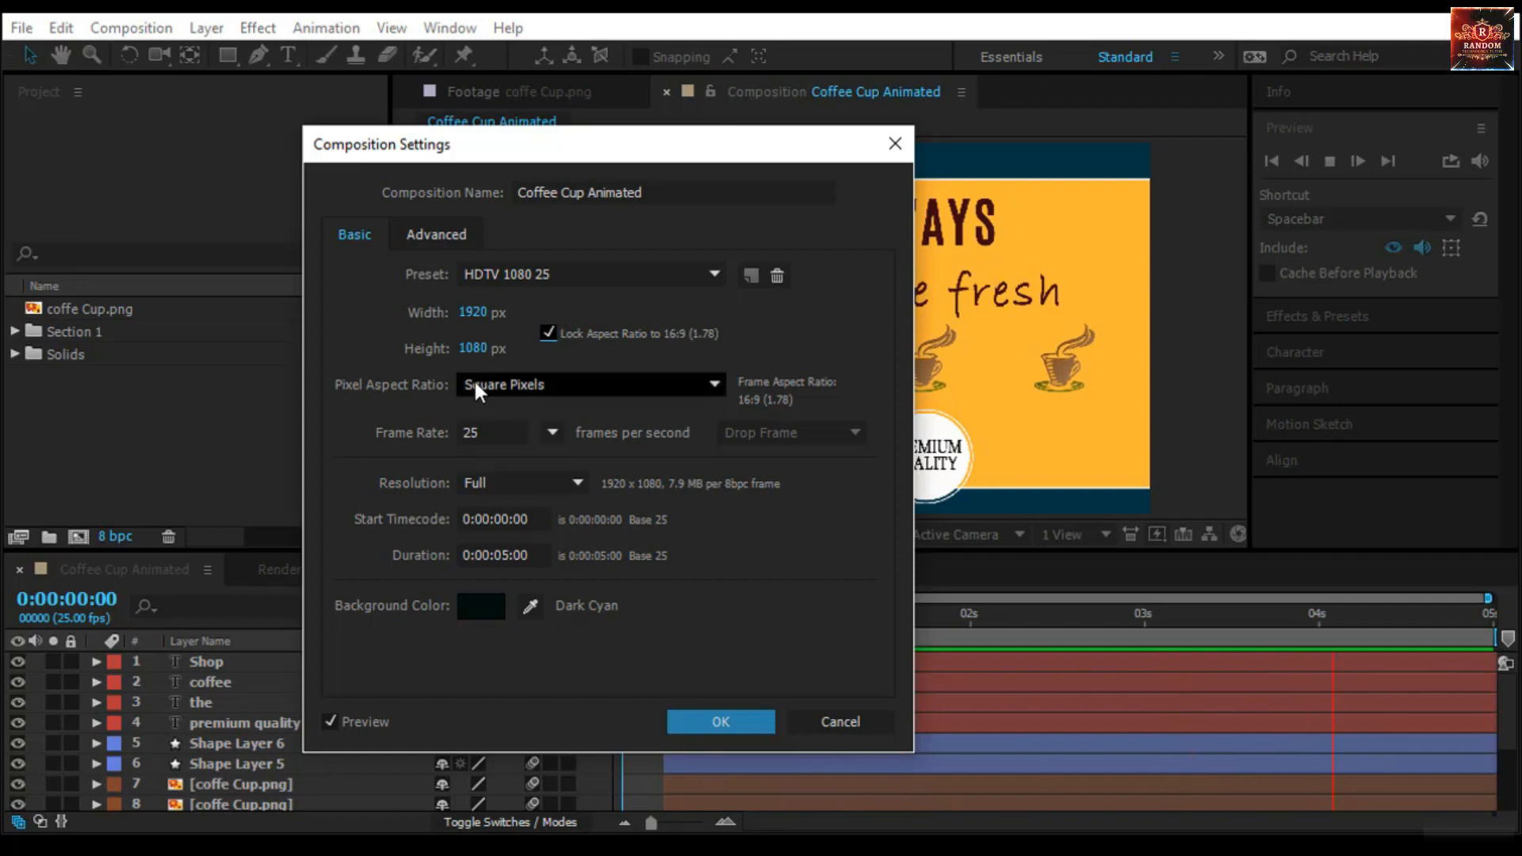
{"action": "left_click", "coordinate": [713, 276]}
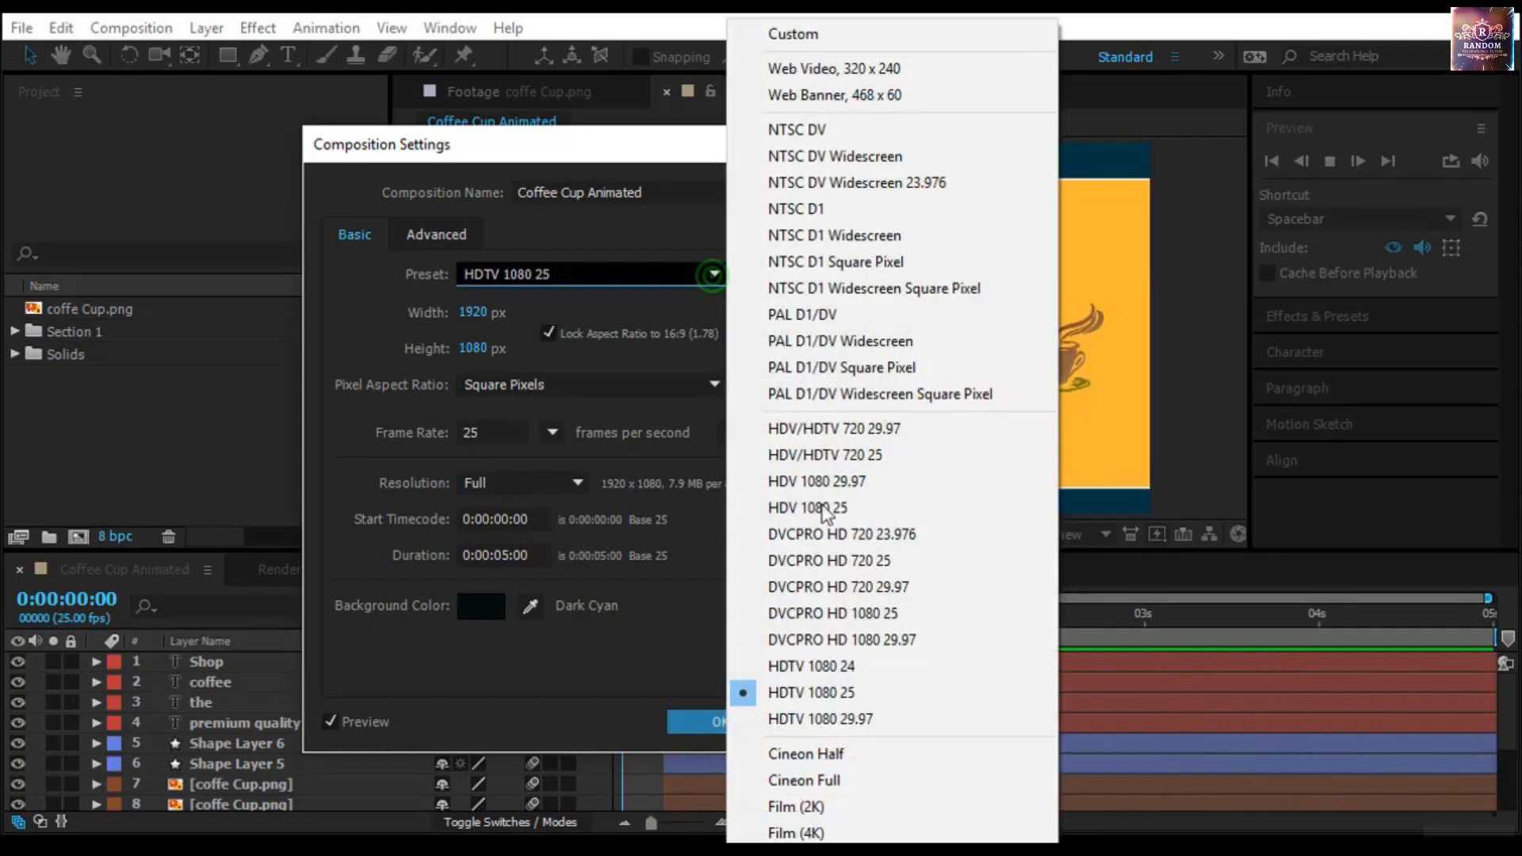
{"action": "left_click", "coordinate": [940, 456]}
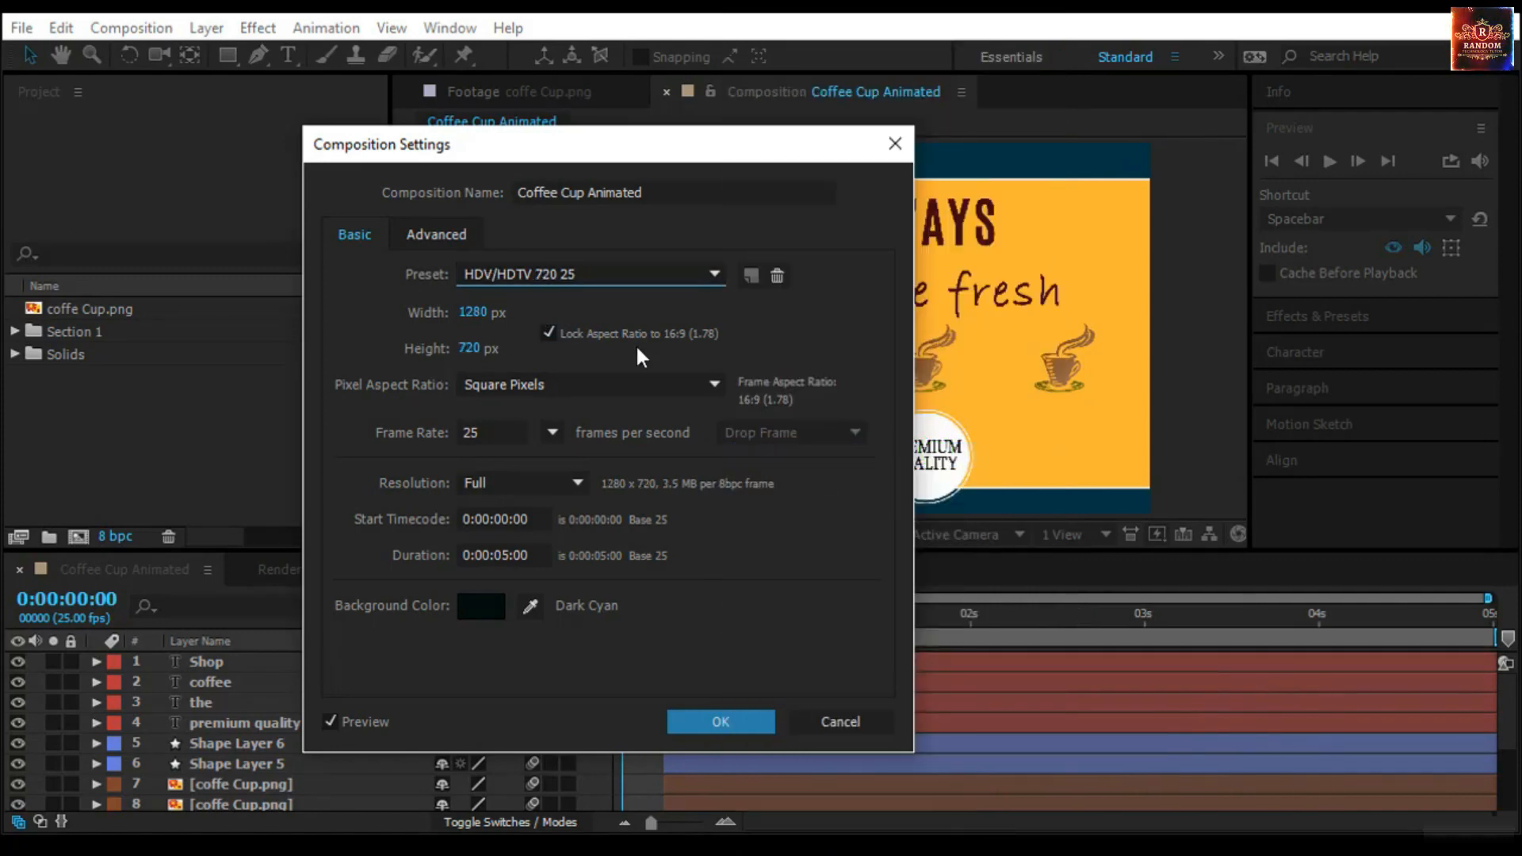
{"action": "left_click", "coordinate": [723, 720]}
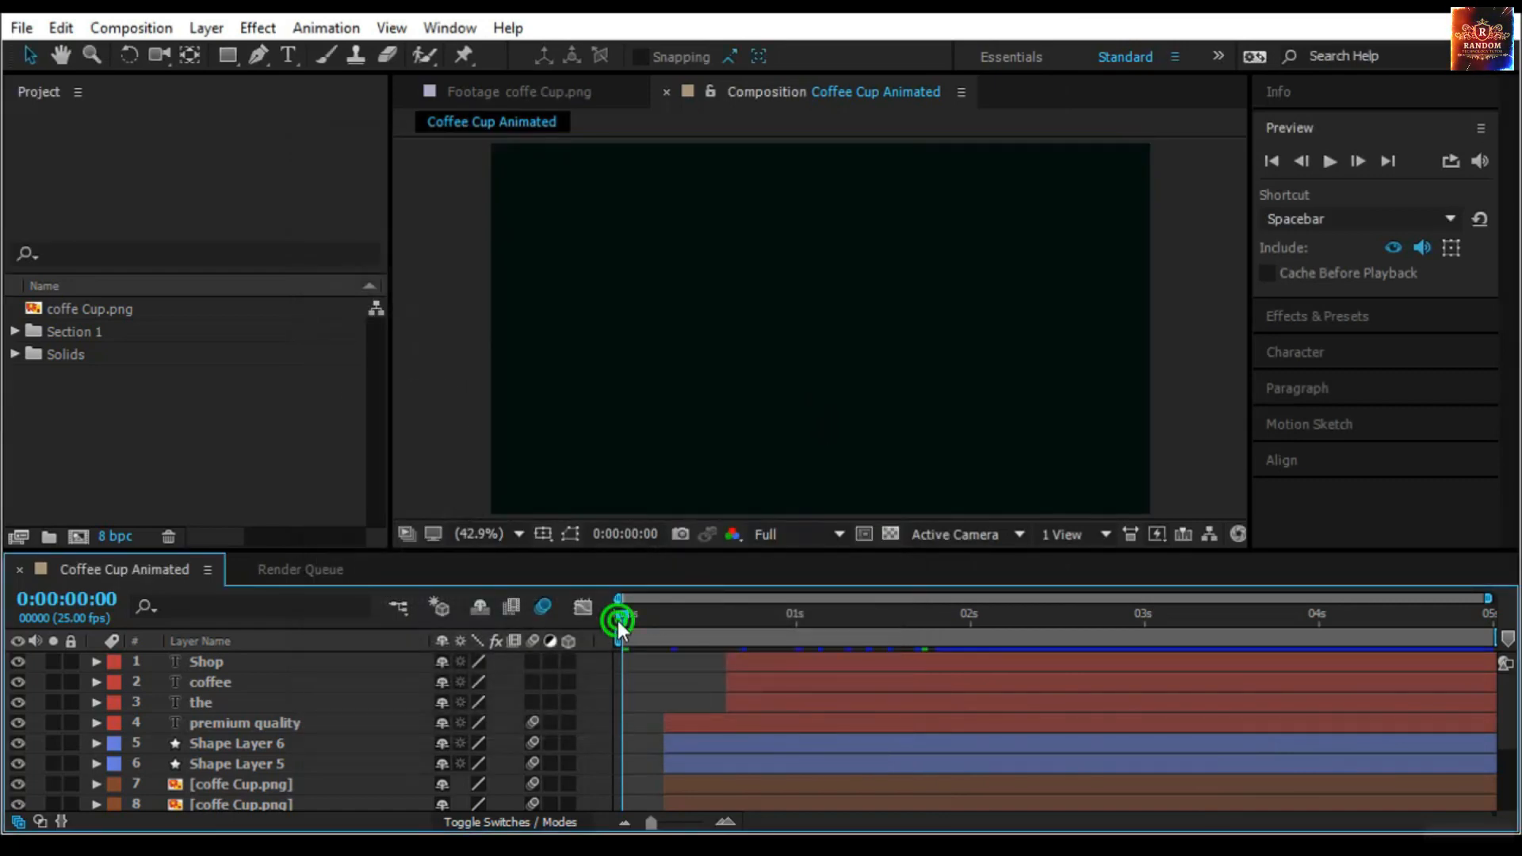
Examine how the resized composition frames its artwork at 0:00:01:07 with a 25% view, and look through its layers
{"action": "left_click_drag", "start_coordinate": [618, 626], "coordinate": [840, 645]}
{"action": "key", "text": "comma"}
{"action": "key", "text": "comma"}
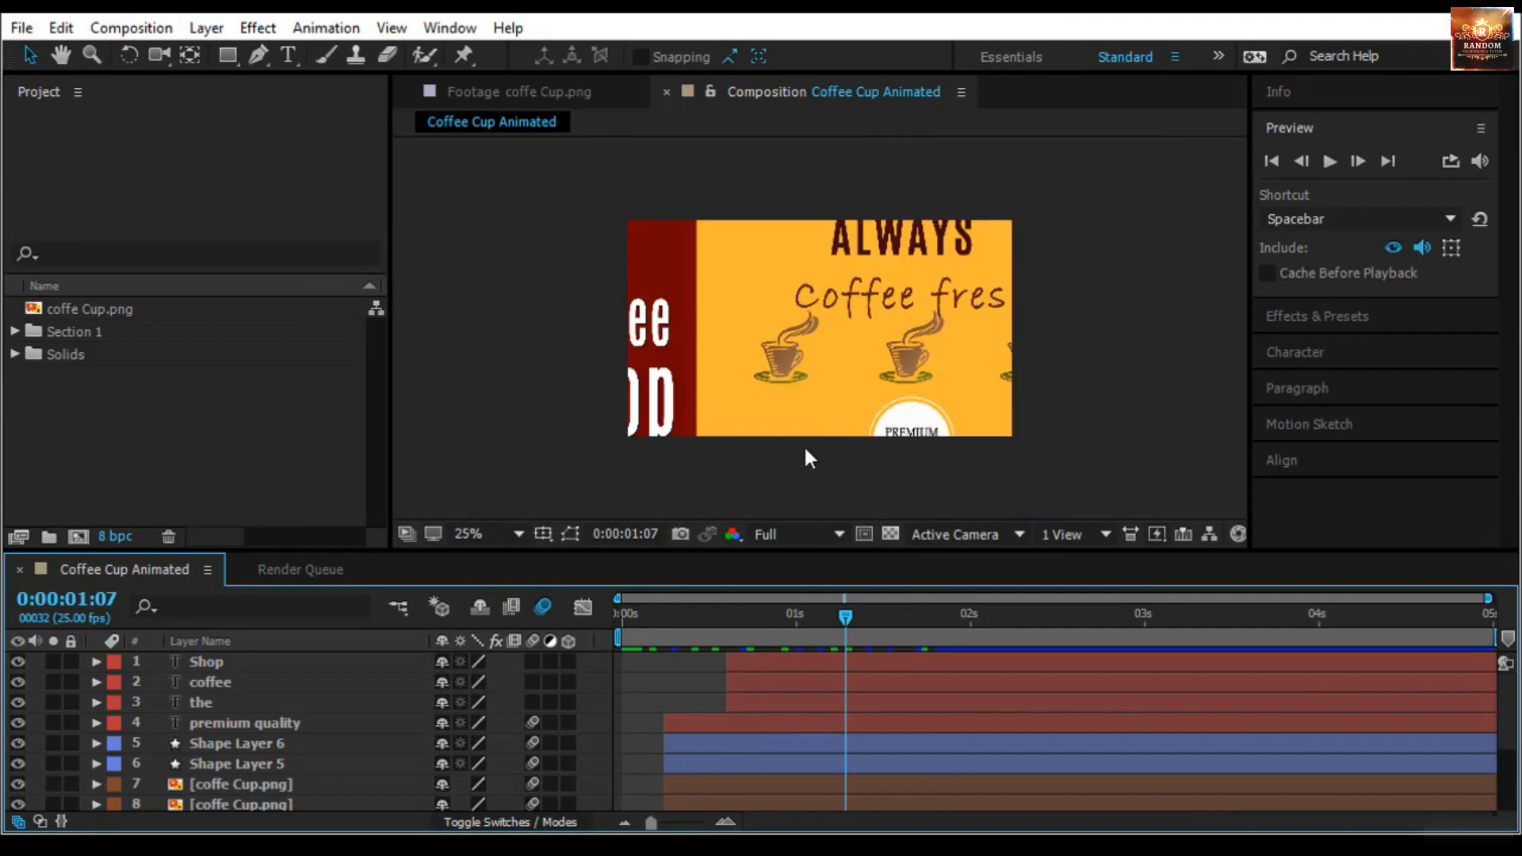
{"action": "scroll", "coordinate": [305, 682], "scroll_direction": "down", "scroll_amount": 4}
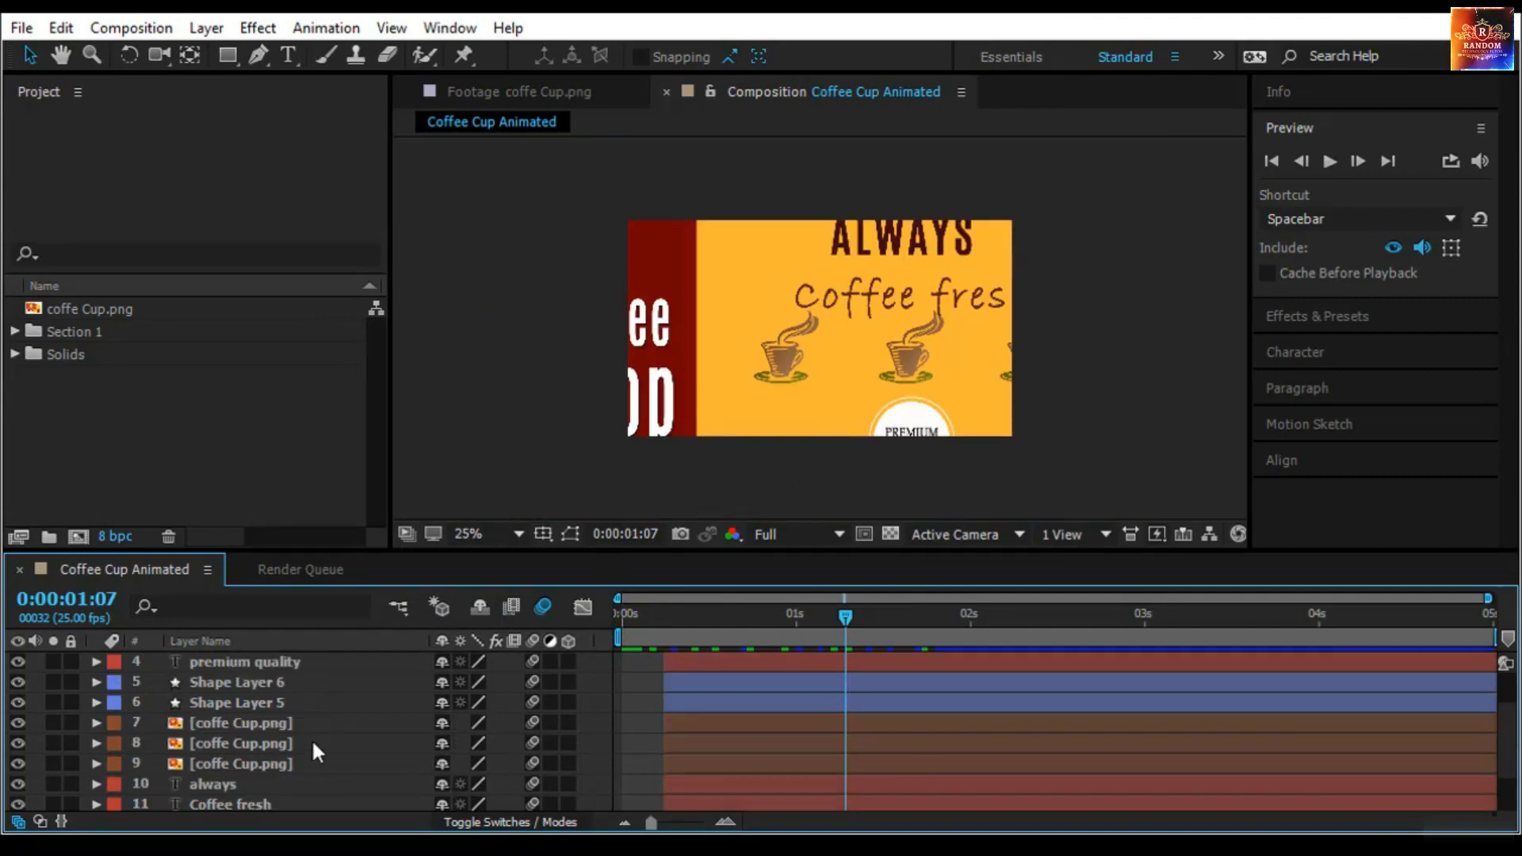
{"action": "scroll", "coordinate": [314, 739], "scroll_direction": "up", "scroll_amount": 4}
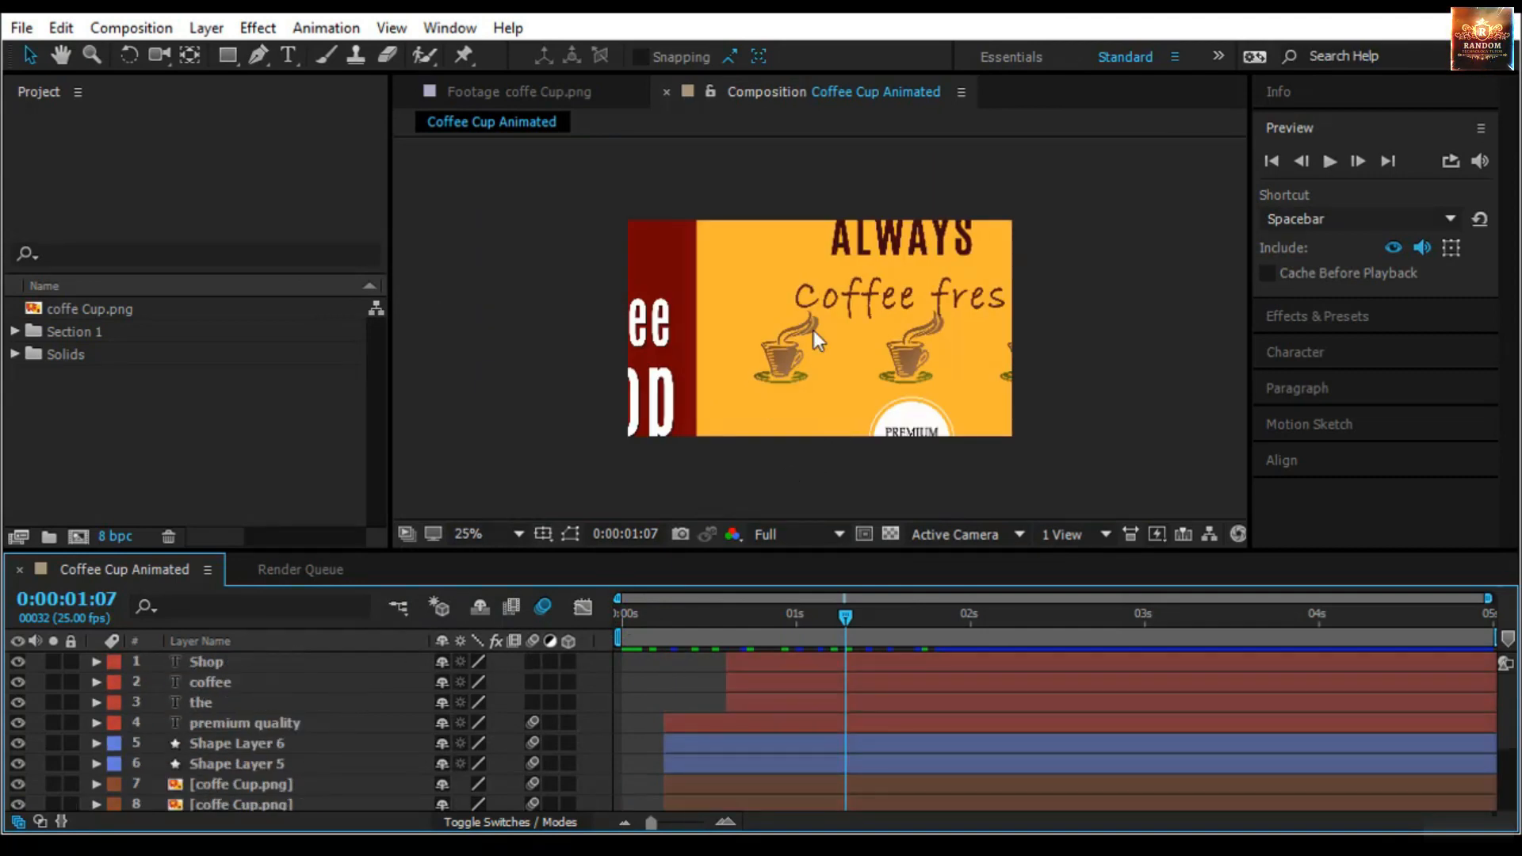
Undo the 720 preset resize of the Coffee Cup Animated composition and move the current time to 0:00:02:03
{"action": "left_click", "coordinate": [852, 299]}
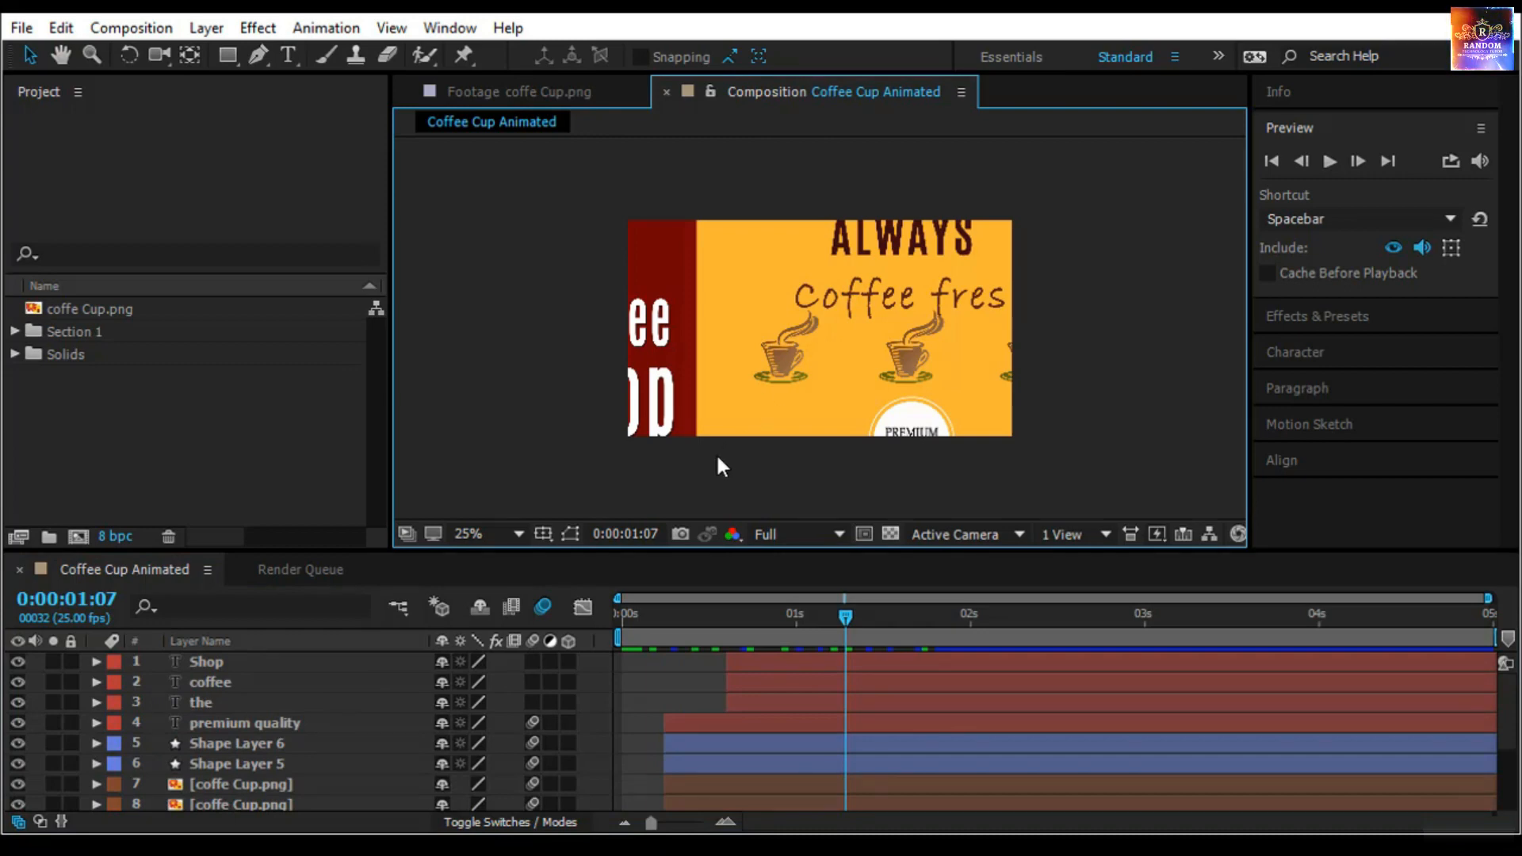
{"action": "key", "text": "Home"}
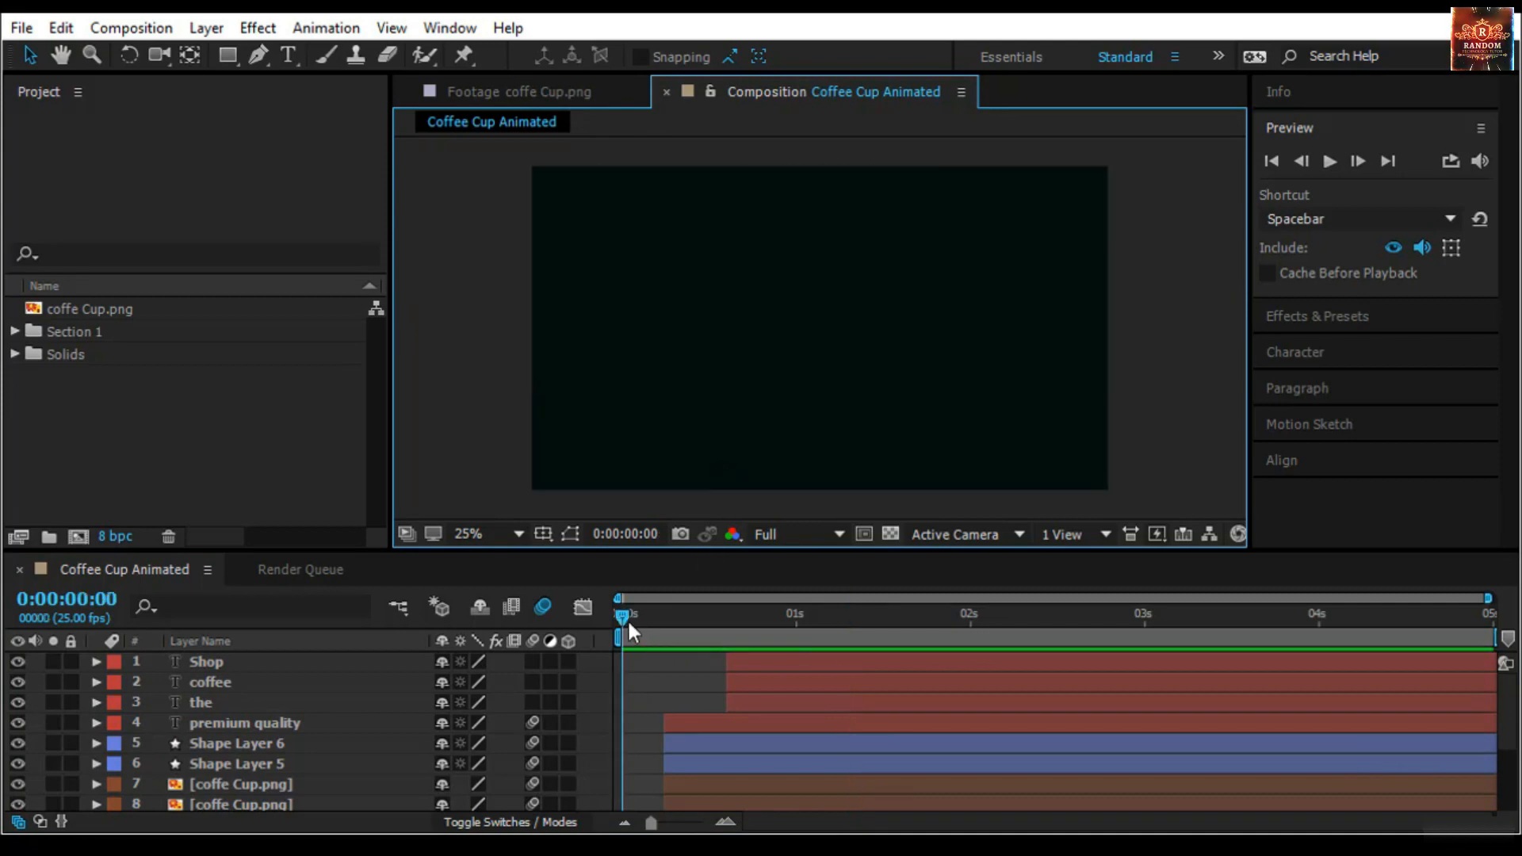
{"action": "left_click", "coordinate": [622, 619]}
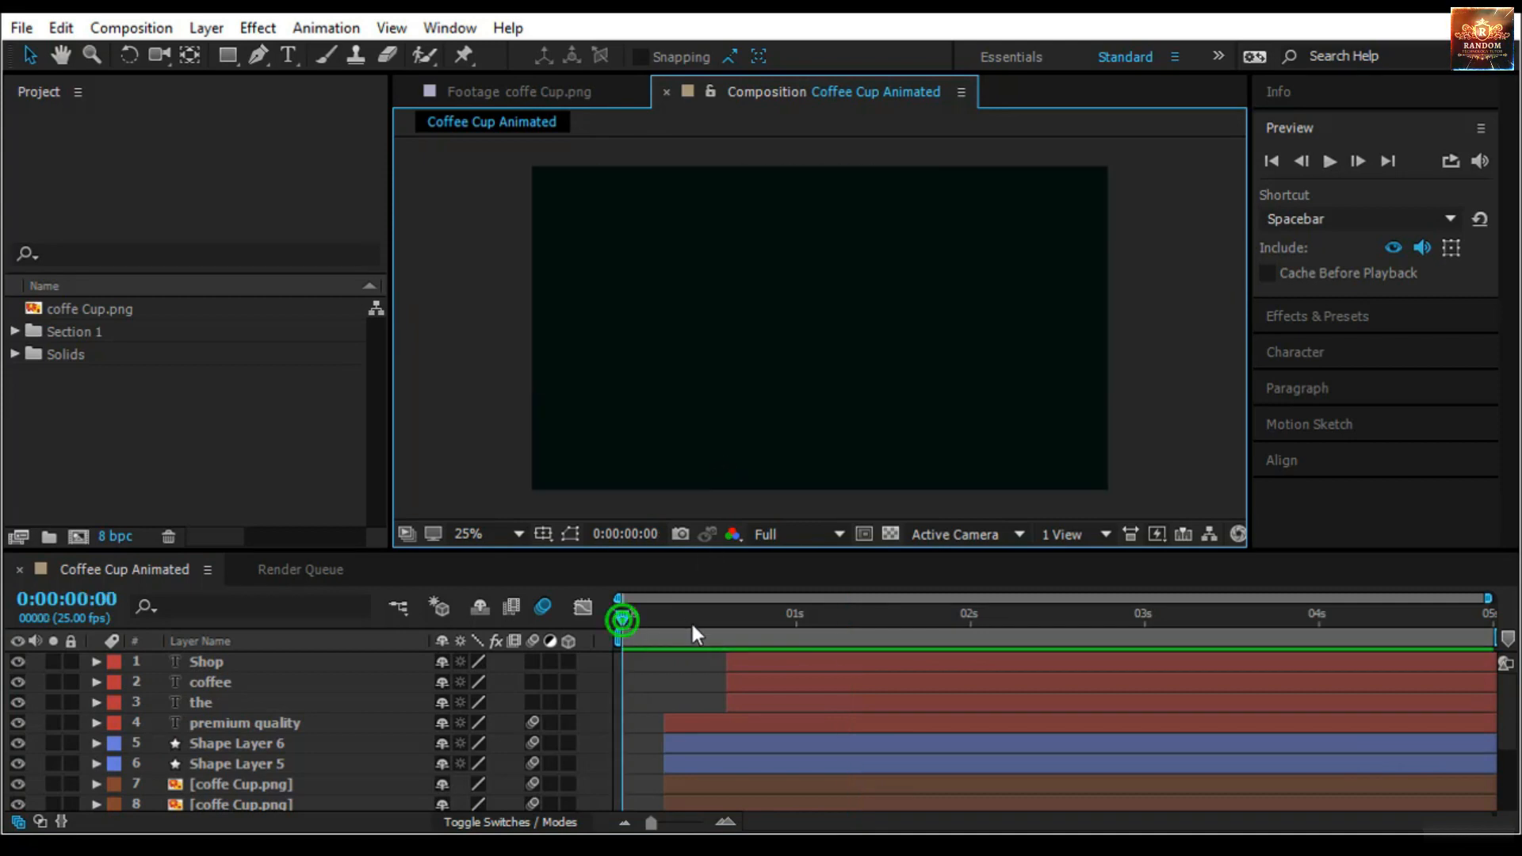
{"action": "left_click_drag", "start_coordinate": [693, 626], "coordinate": [992, 627]}
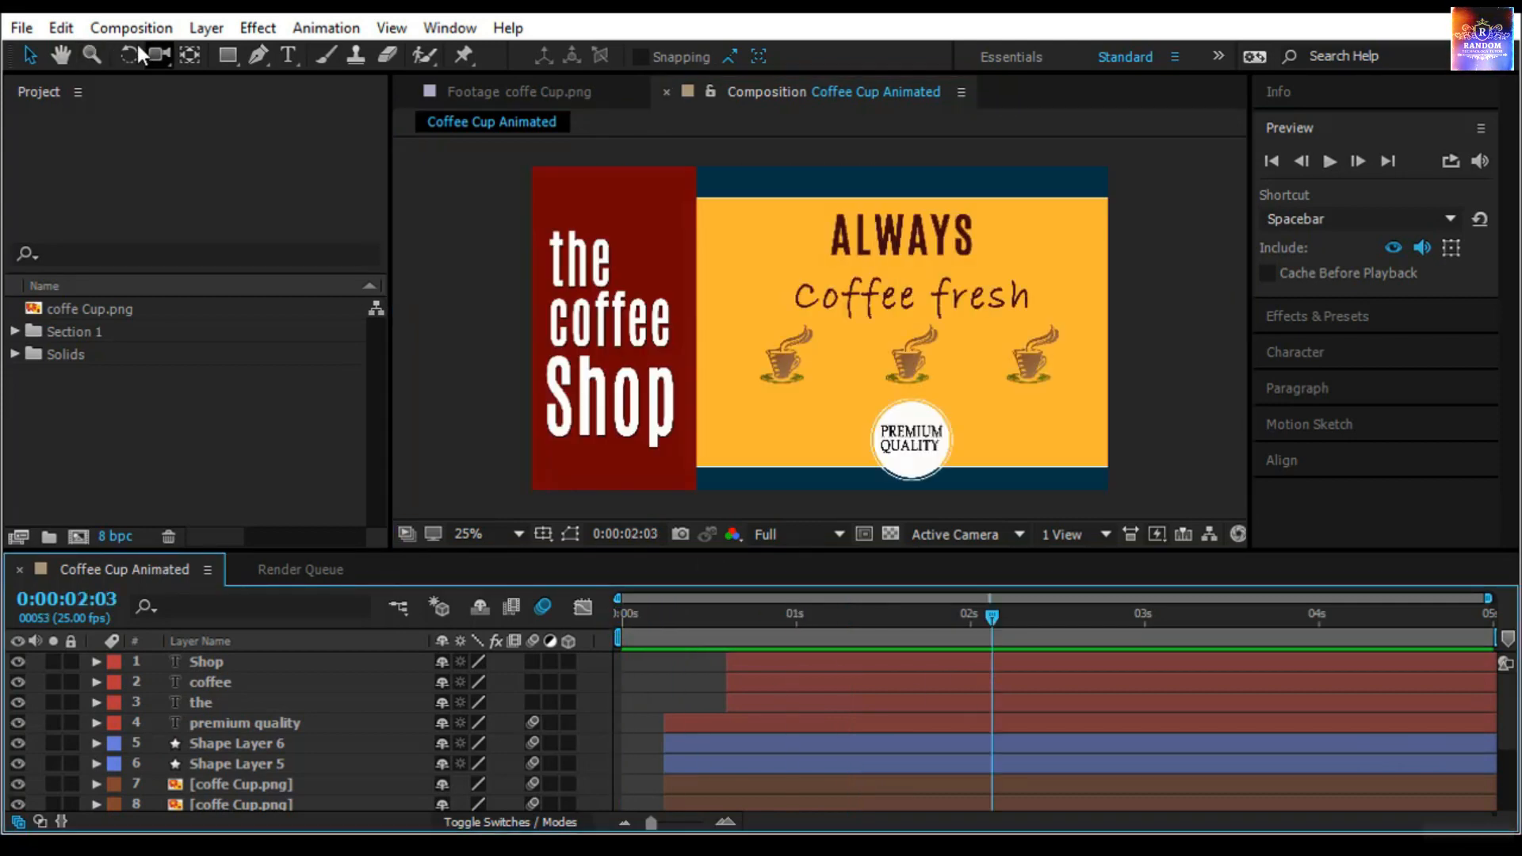
Run the Scale Composition.jsx script
{"action": "left_click", "coordinate": [21, 28]}
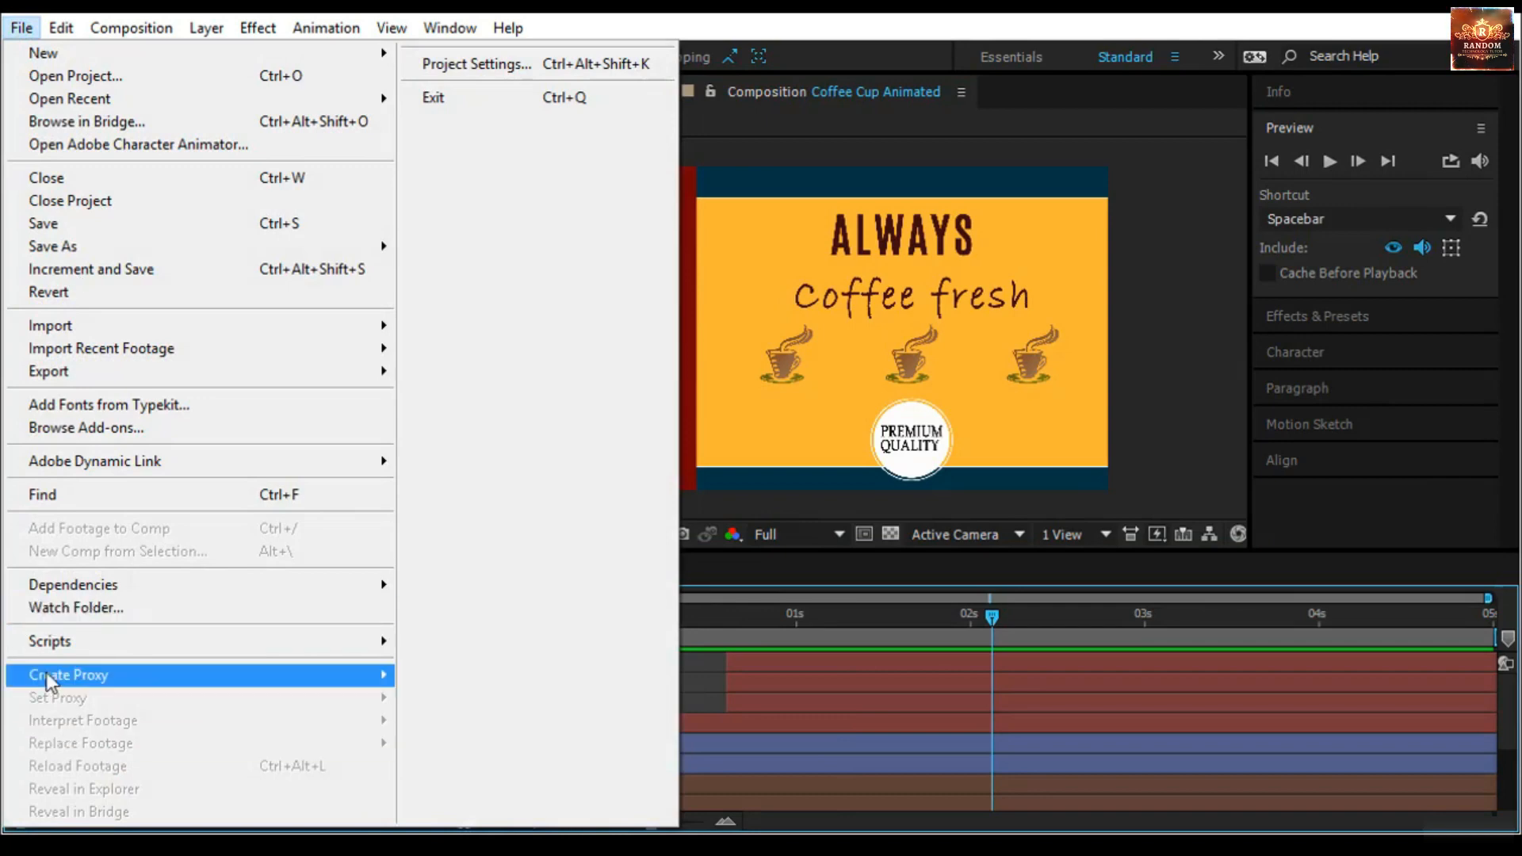
{"action": "mouse_move", "coordinate": [60, 643]}
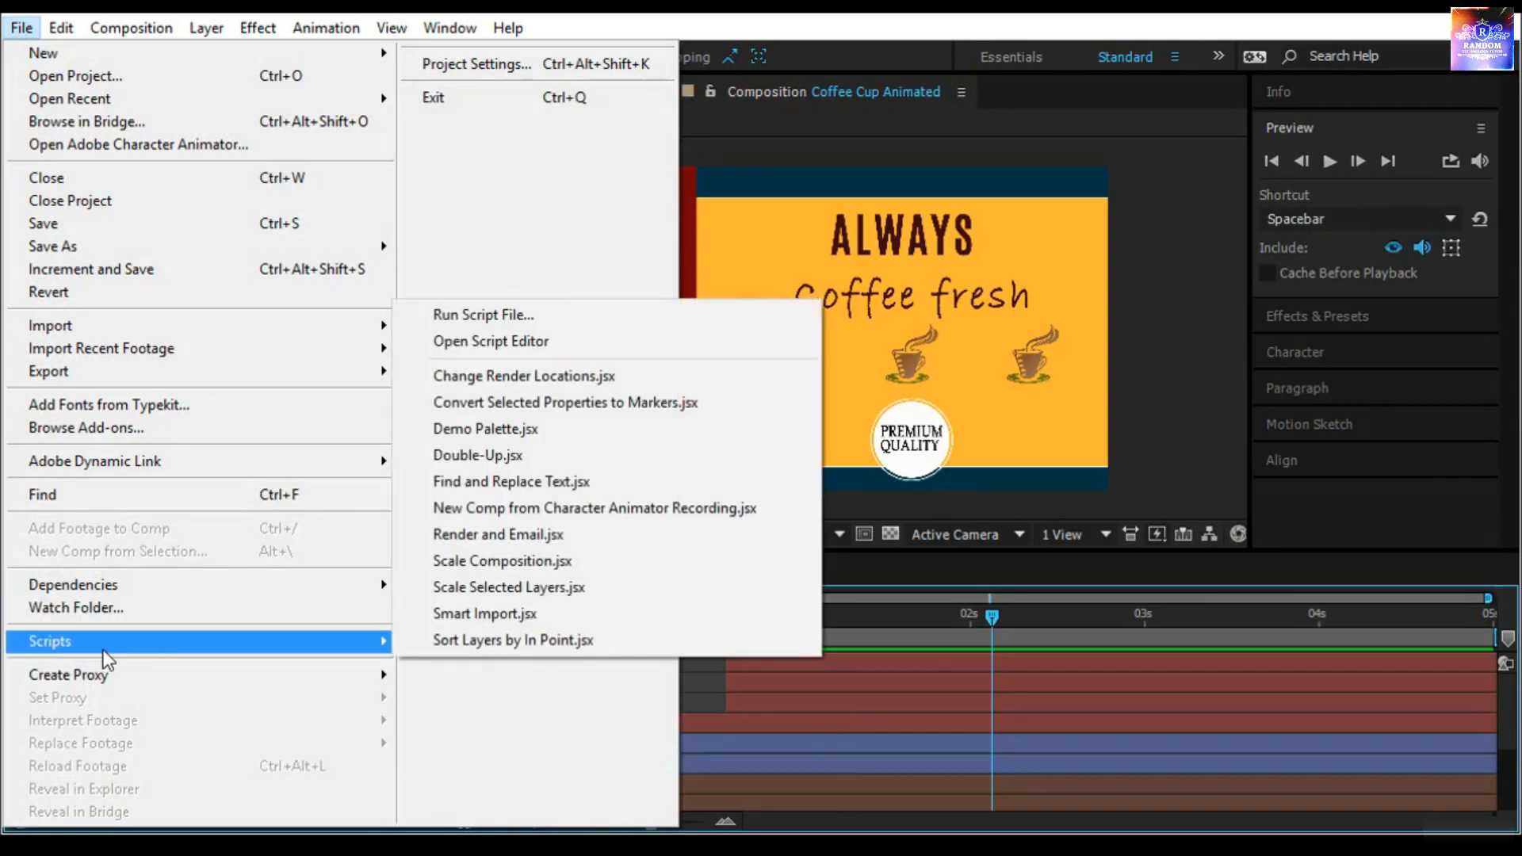
{"action": "left_click", "coordinate": [585, 564]}
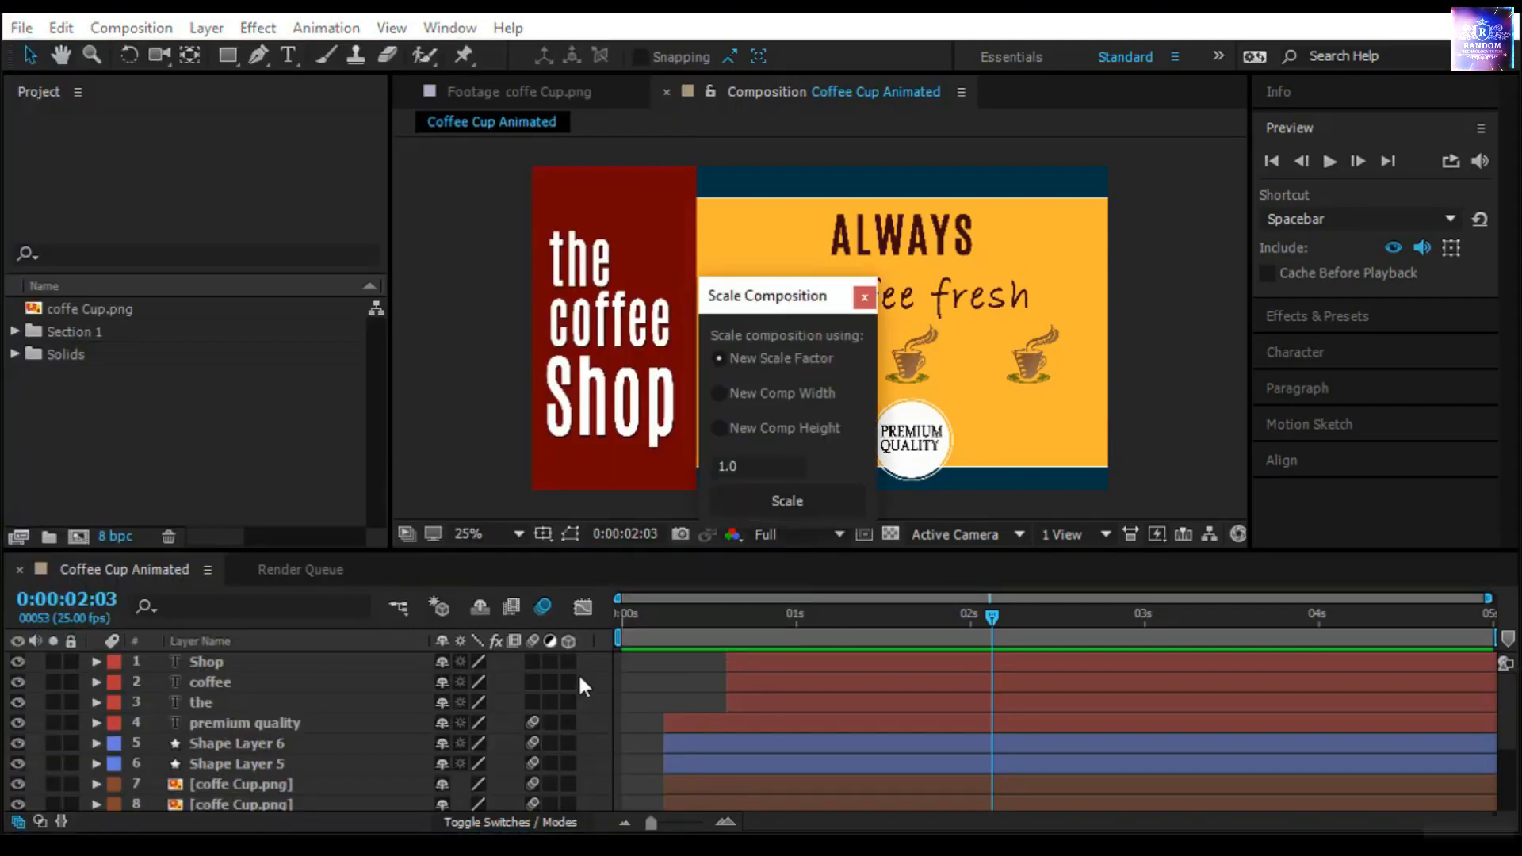
Look through the composition's layers for locked ones and unlock the Deep Cyan Solid 2 layer
{"action": "scroll", "coordinate": [358, 669], "scroll_direction": "down", "scroll_amount": 3}
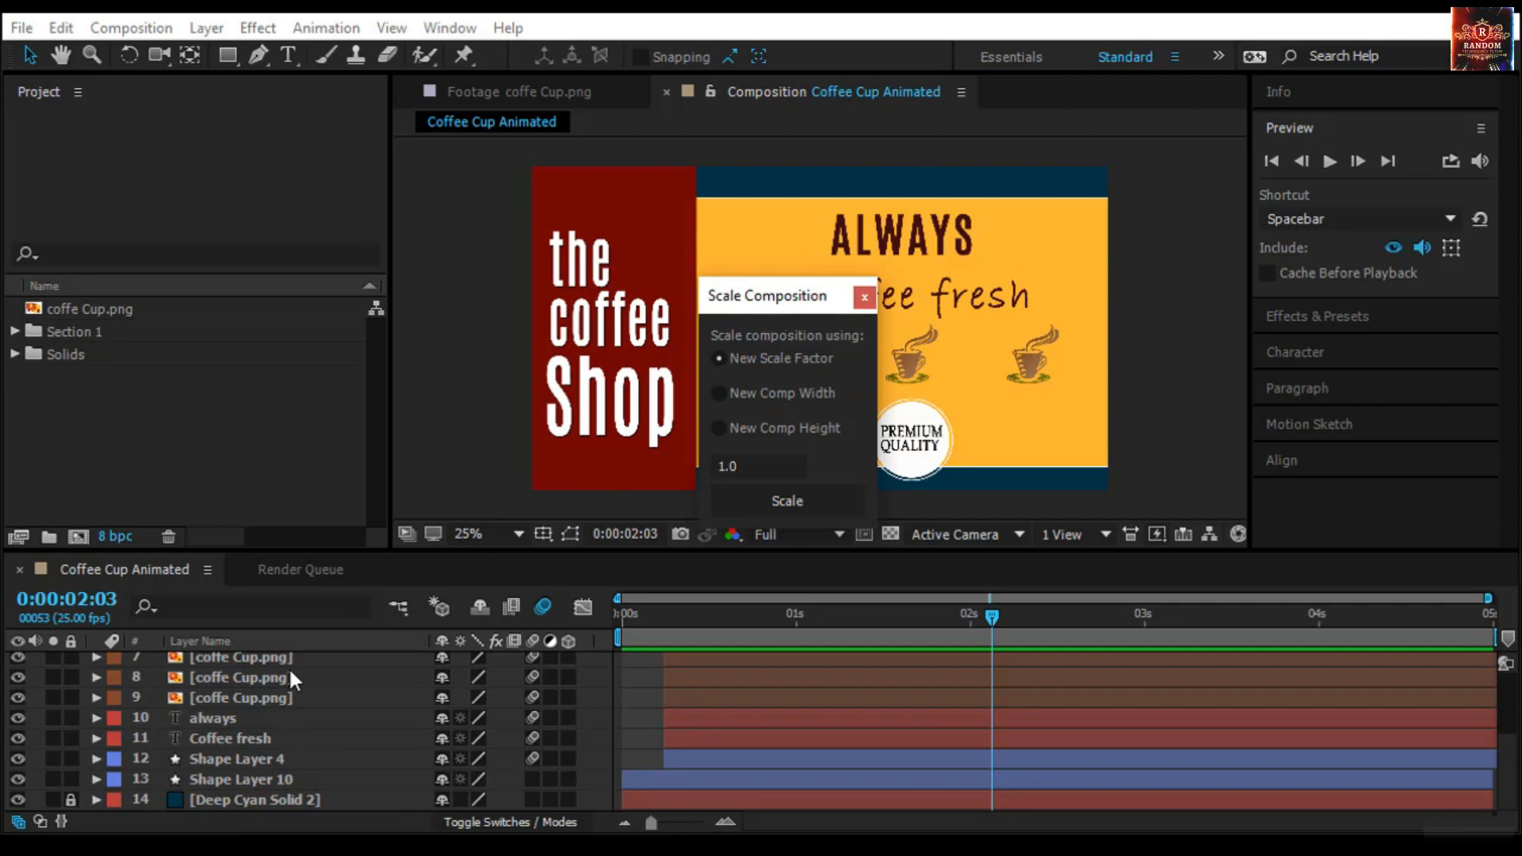
{"action": "scroll", "coordinate": [254, 675], "scroll_direction": "up", "scroll_amount": 4}
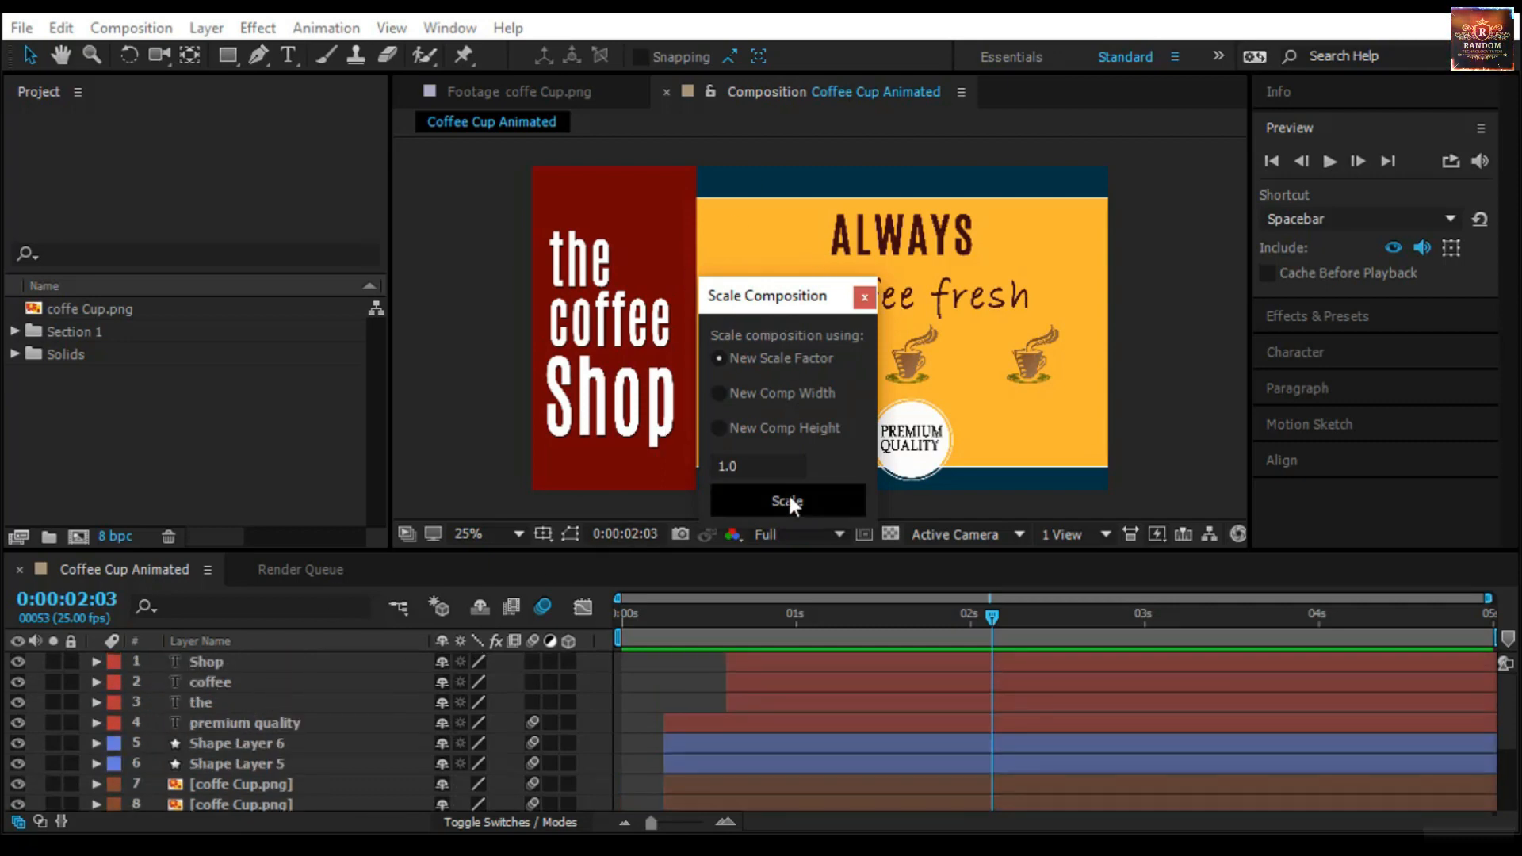
{"action": "scroll", "coordinate": [402, 711], "scroll_direction": "down", "scroll_amount": 4}
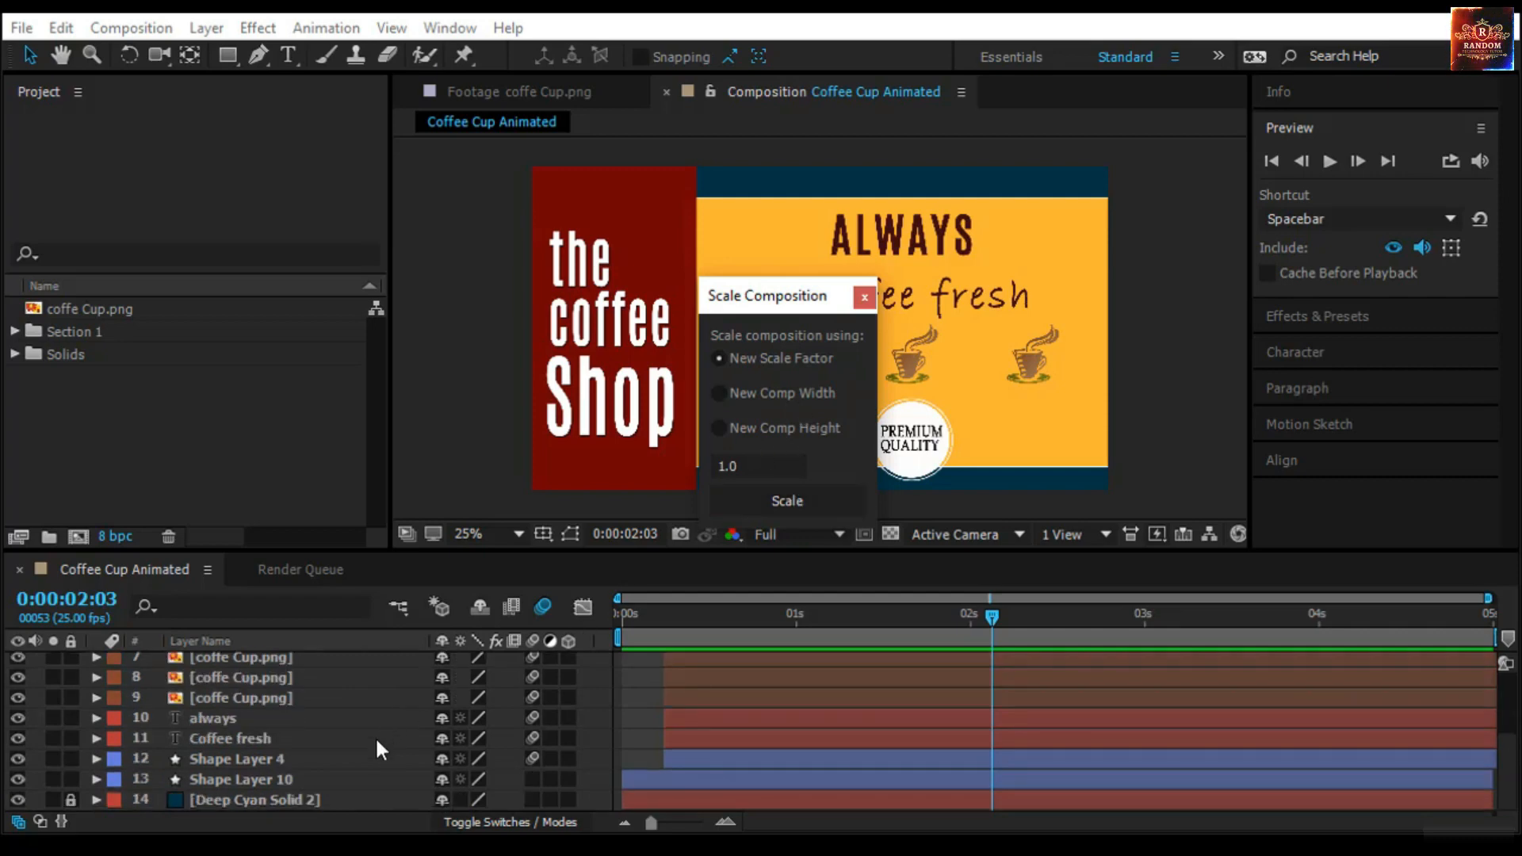
{"action": "left_click", "coordinate": [70, 798]}
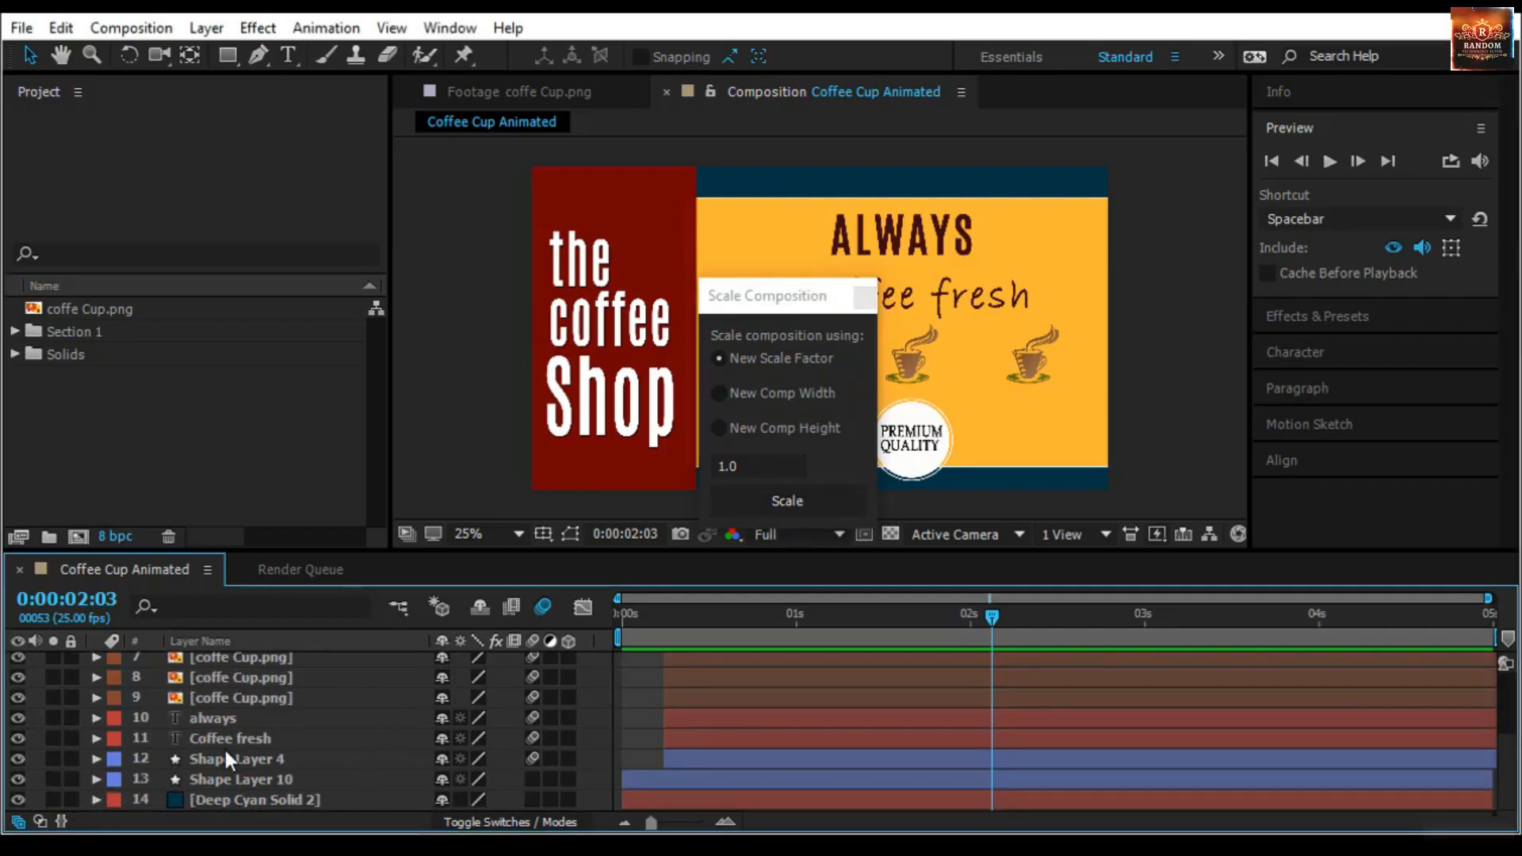
{"action": "scroll", "coordinate": [154, 765], "scroll_direction": "up", "scroll_amount": 4}
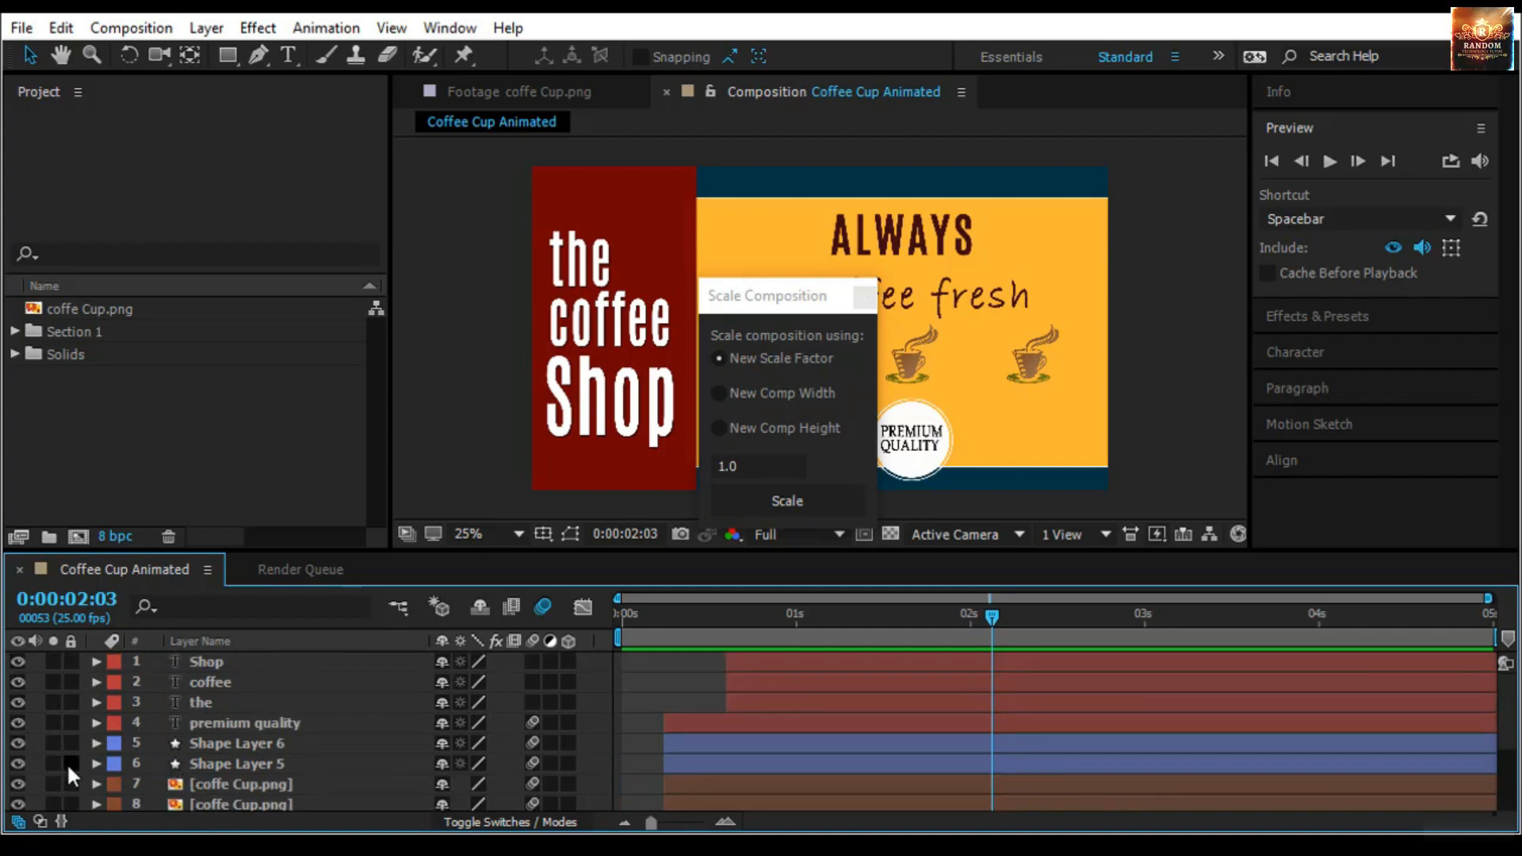
{"action": "scroll", "coordinate": [66, 762], "scroll_direction": "down", "scroll_amount": 2}
Scale the composition with its artwork to a new comp width of 1280
{"action": "left_click", "coordinate": [792, 393]}
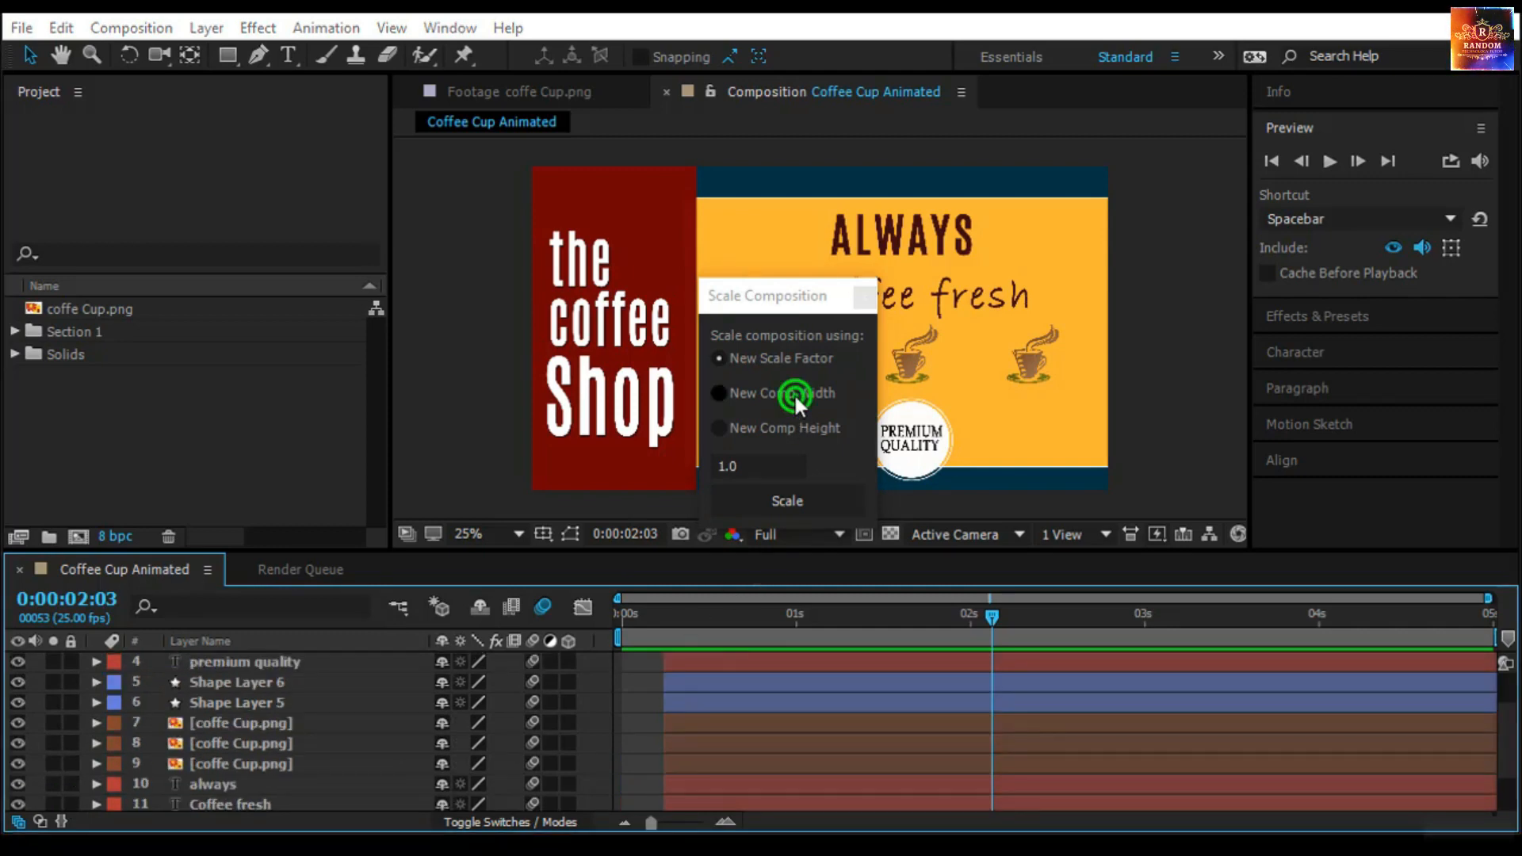
{"action": "double_click", "coordinate": [774, 465]}
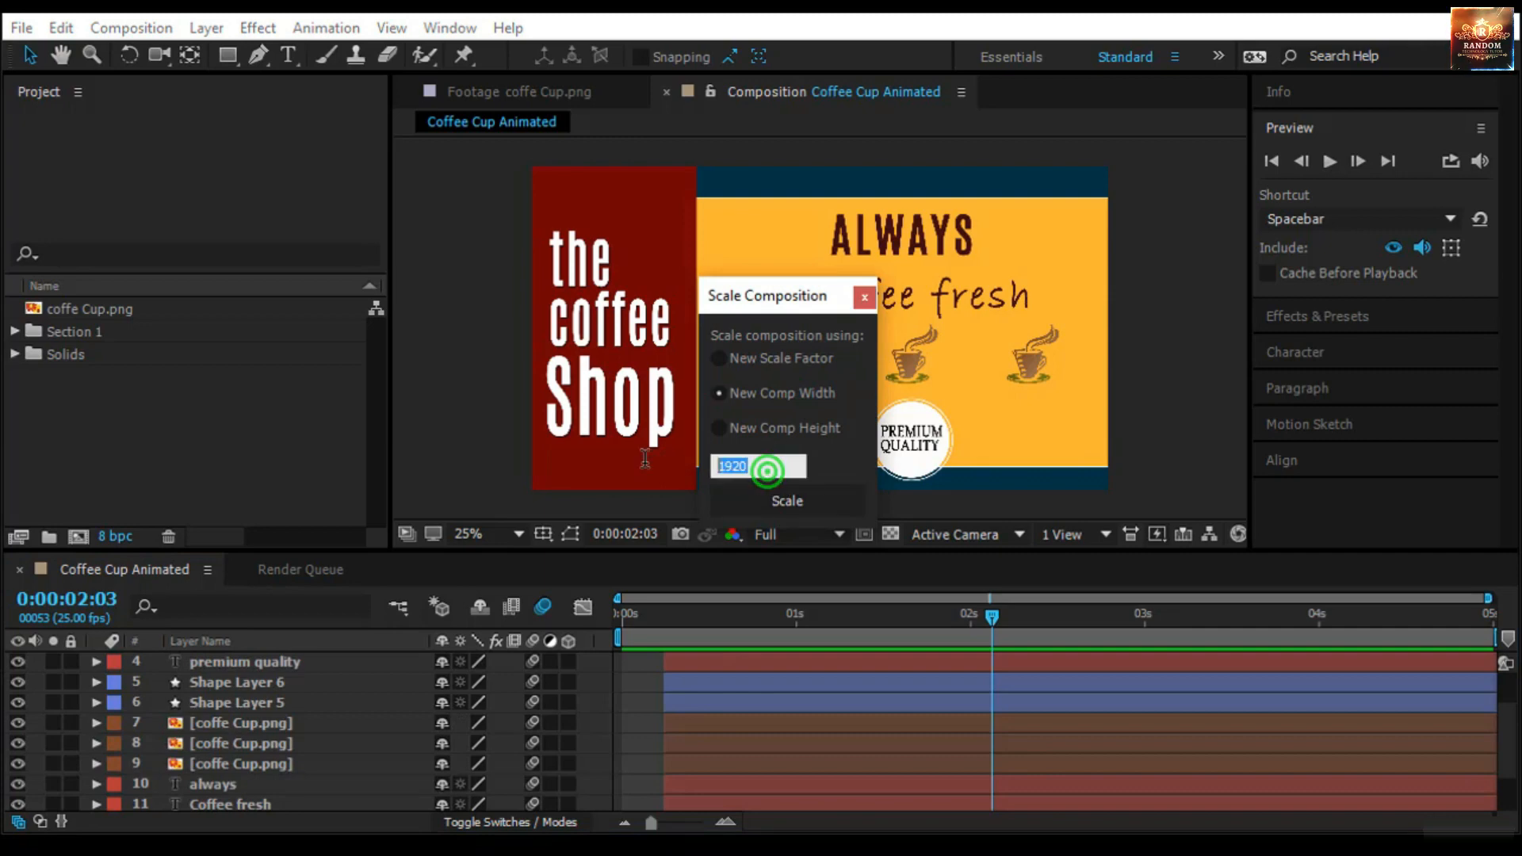
{"action": "type", "text": "1280"}
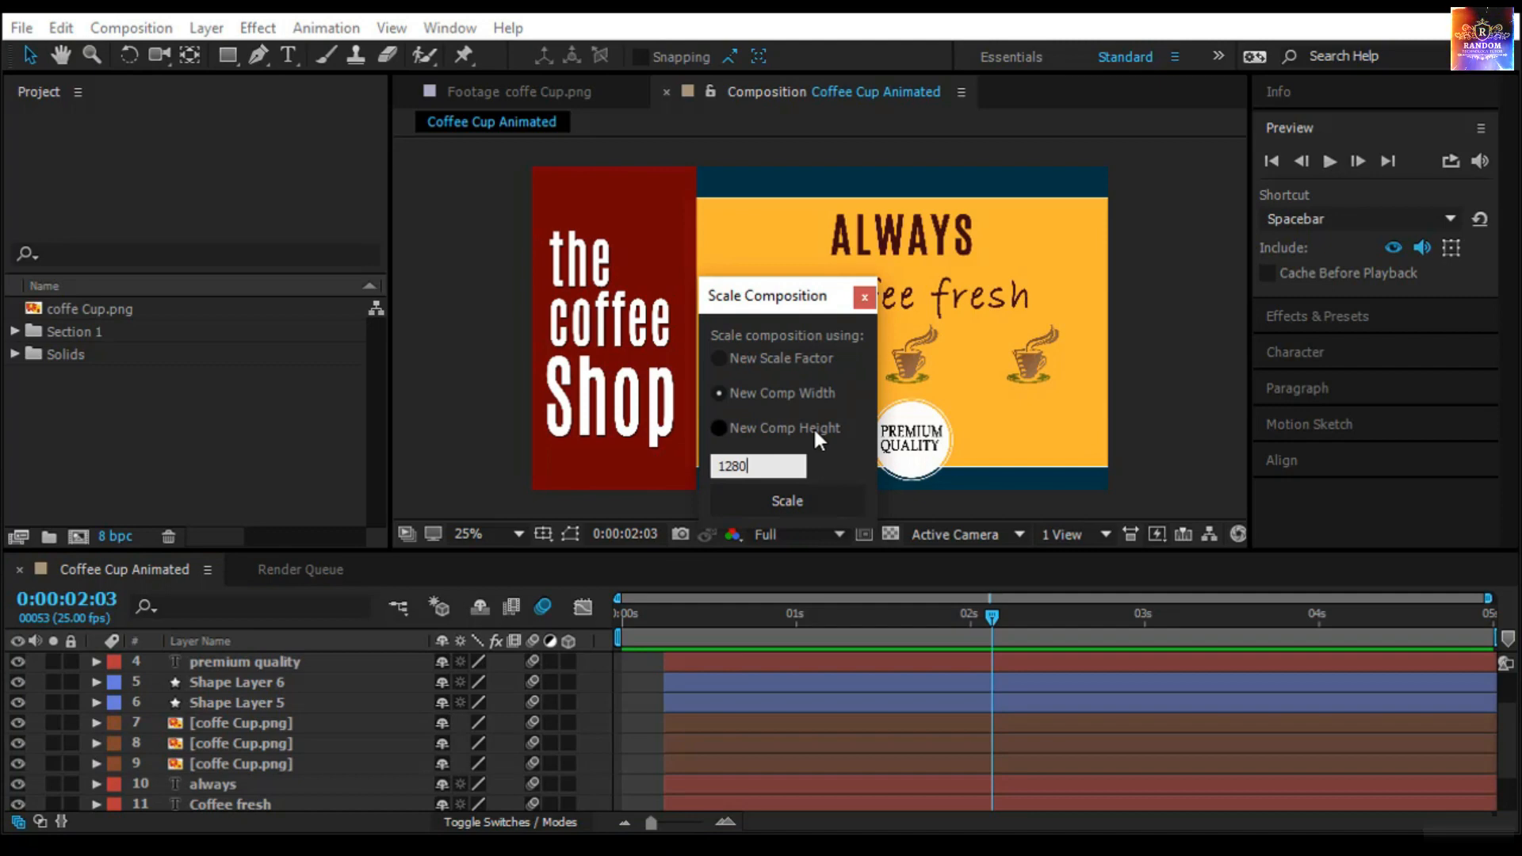
{"action": "left_click", "coordinate": [811, 492]}
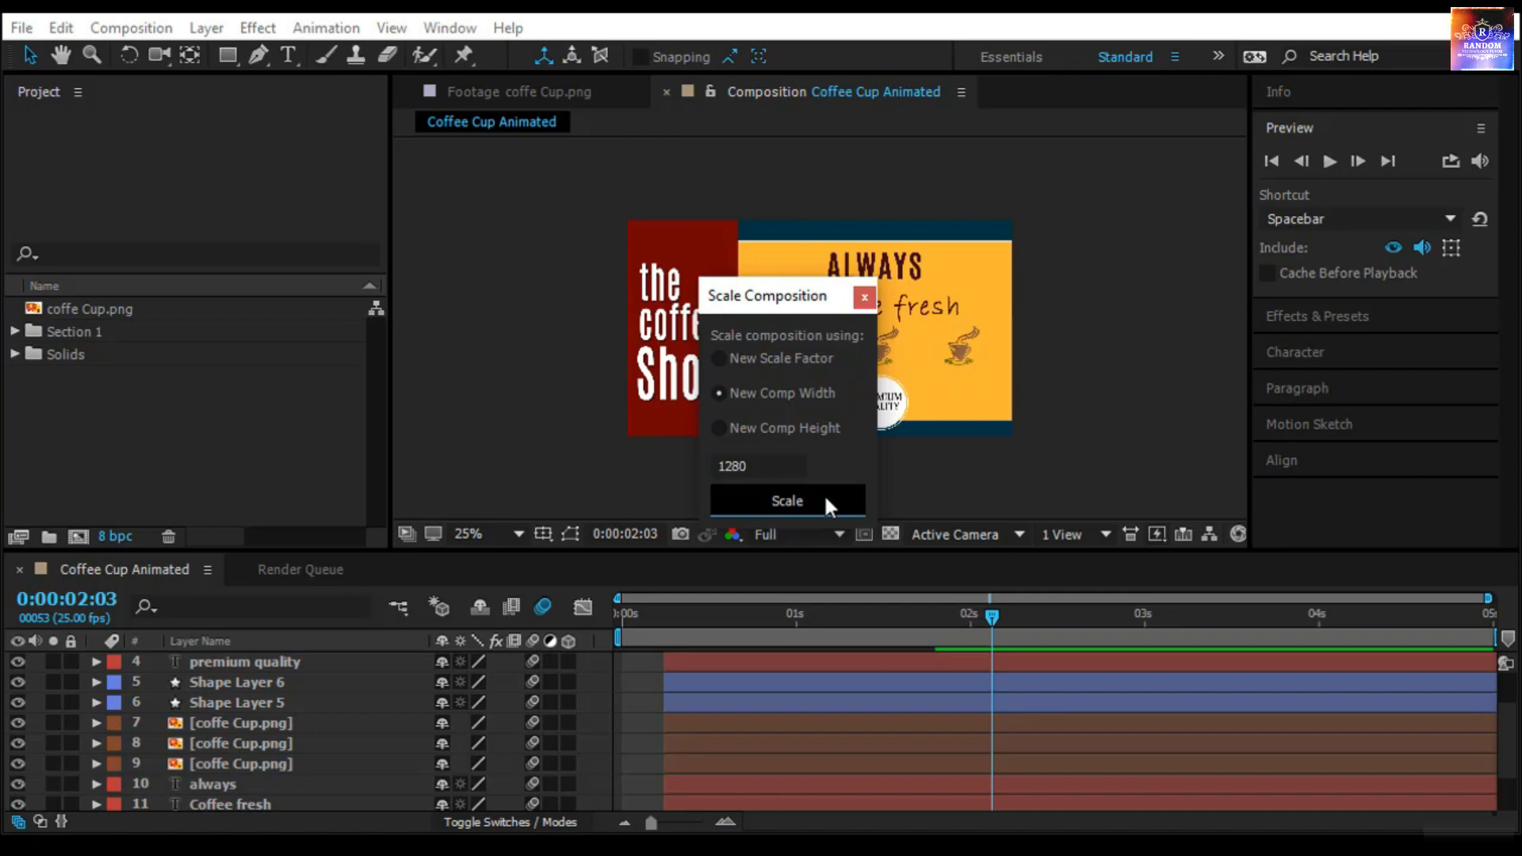
Move the Scale Composition dialog aside, preview the animation from the first frame with the view fitted, and scrub to 0:00:02:12
{"action": "left_click_drag", "start_coordinate": [817, 295], "coordinate": [525, 224]}
{"action": "left_click_drag", "start_coordinate": [991, 615], "coordinate": [623, 615]}
{"action": "left_click", "coordinate": [1329, 161]}
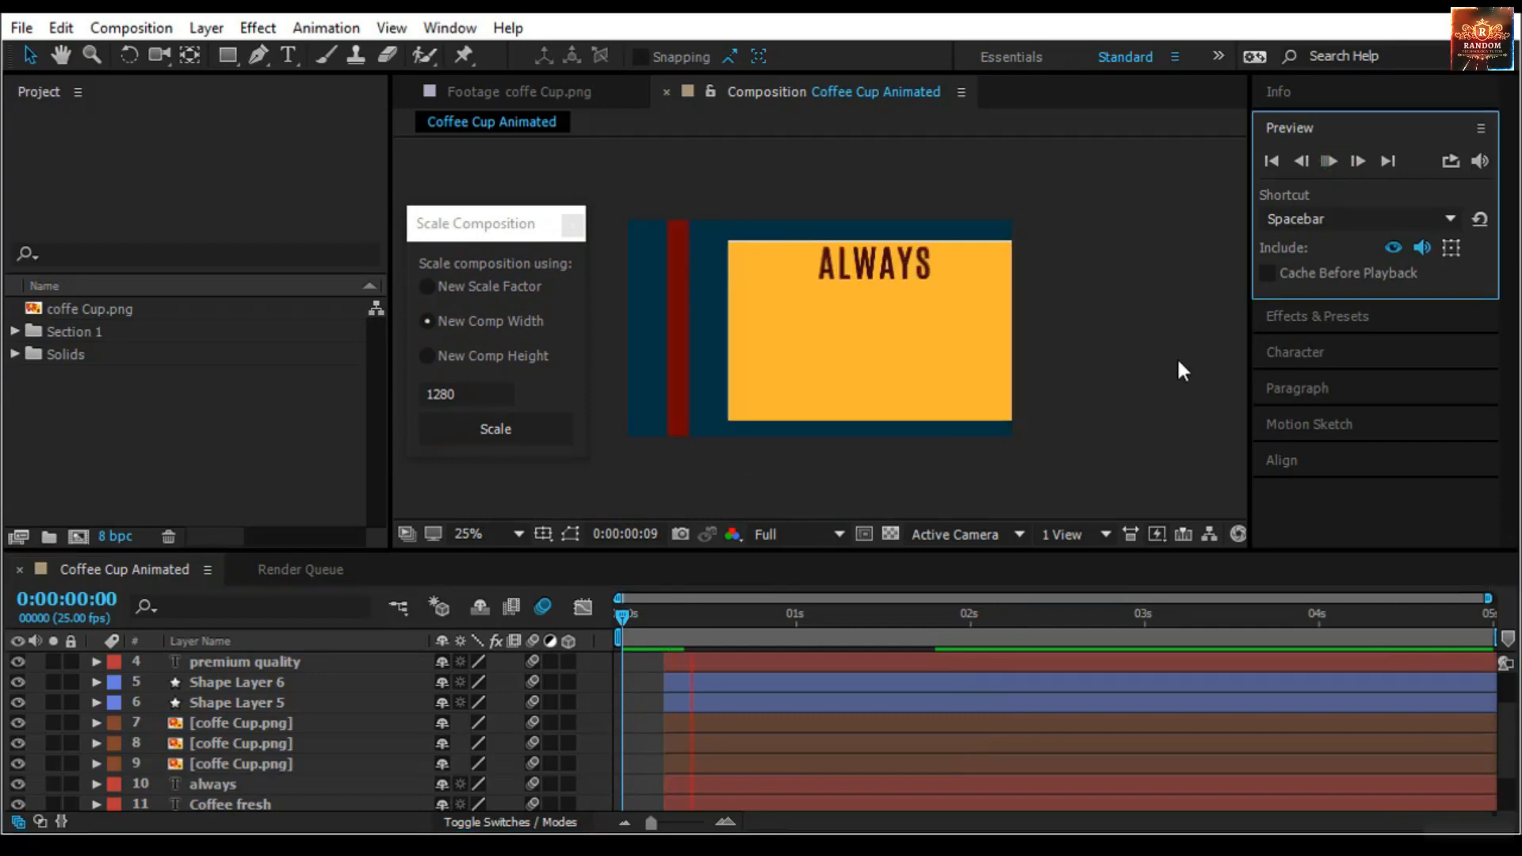
{"action": "left_click", "coordinate": [472, 535]}
{"action": "left_click", "coordinate": [590, 125]}
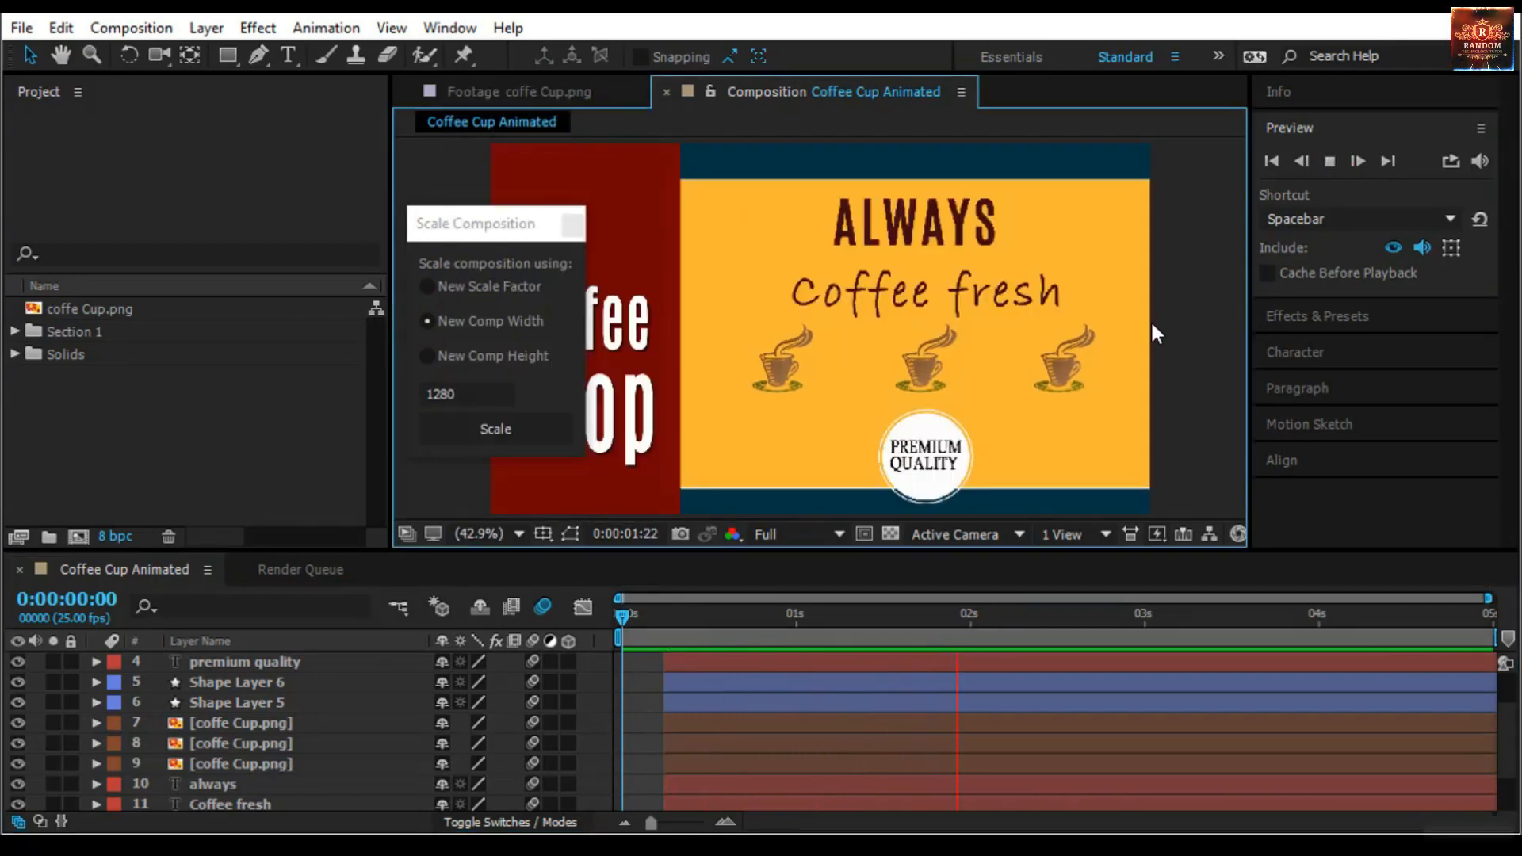
{"action": "left_click_drag", "start_coordinate": [627, 620], "coordinate": [1053, 618]}
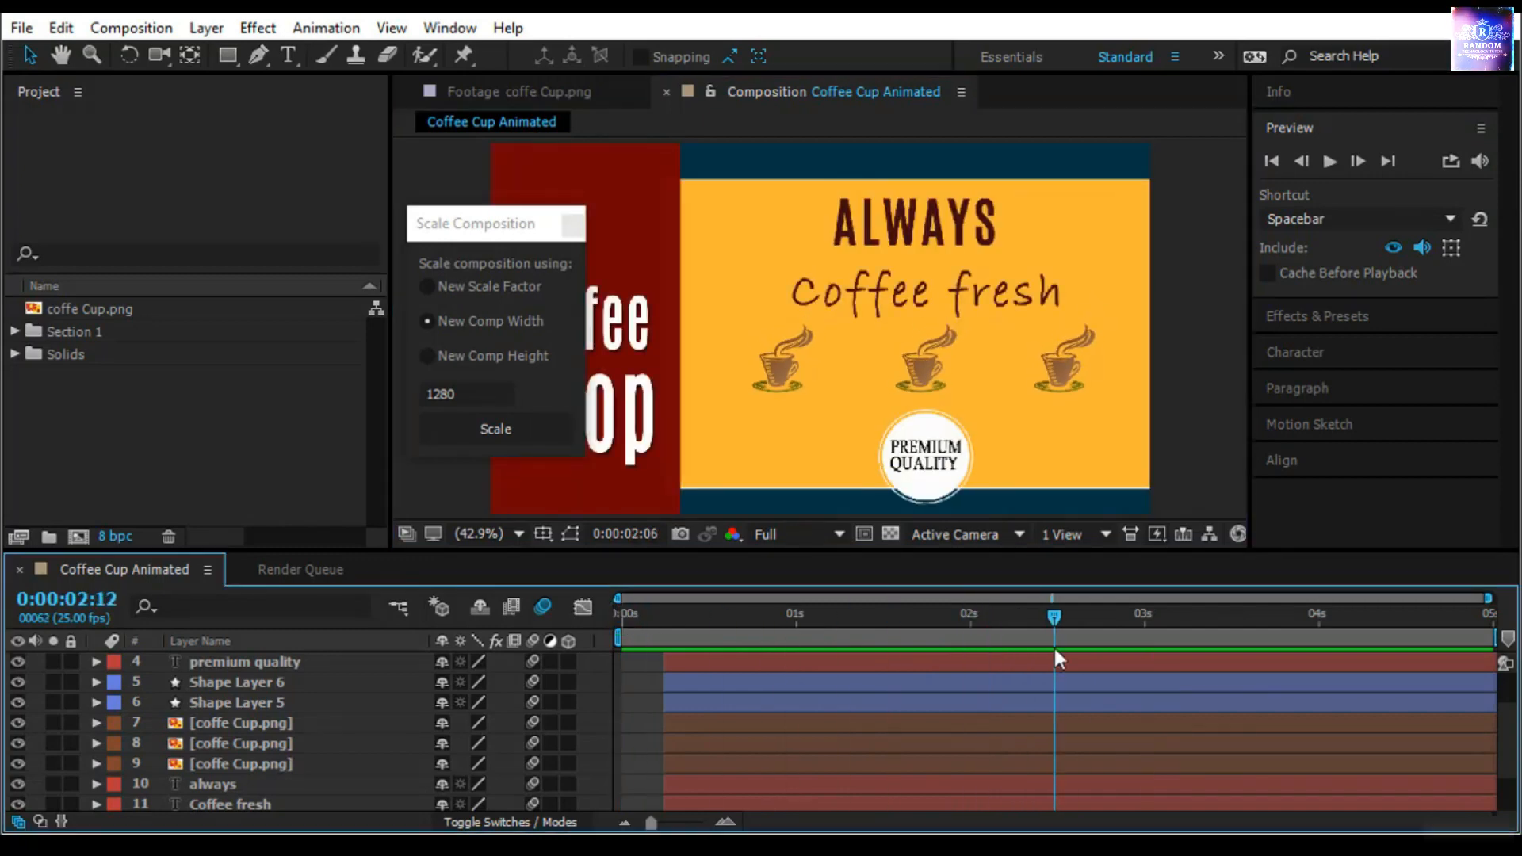
Check the scaled composition's width and height in its settings, and replay the animation from the first frame
{"action": "right_click", "coordinate": [158, 567]}
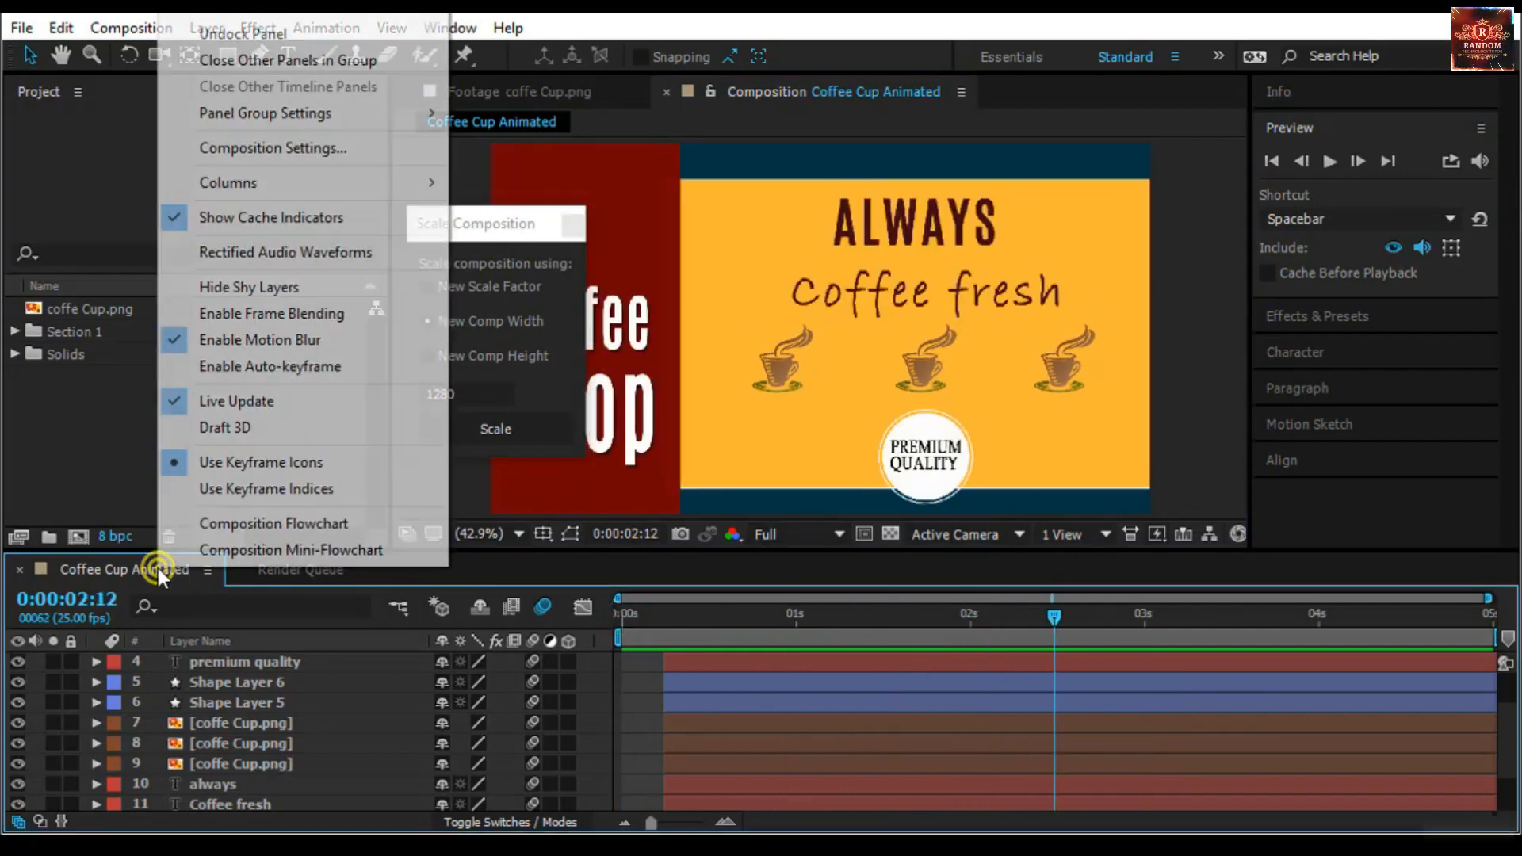
{"action": "left_click", "coordinate": [272, 149]}
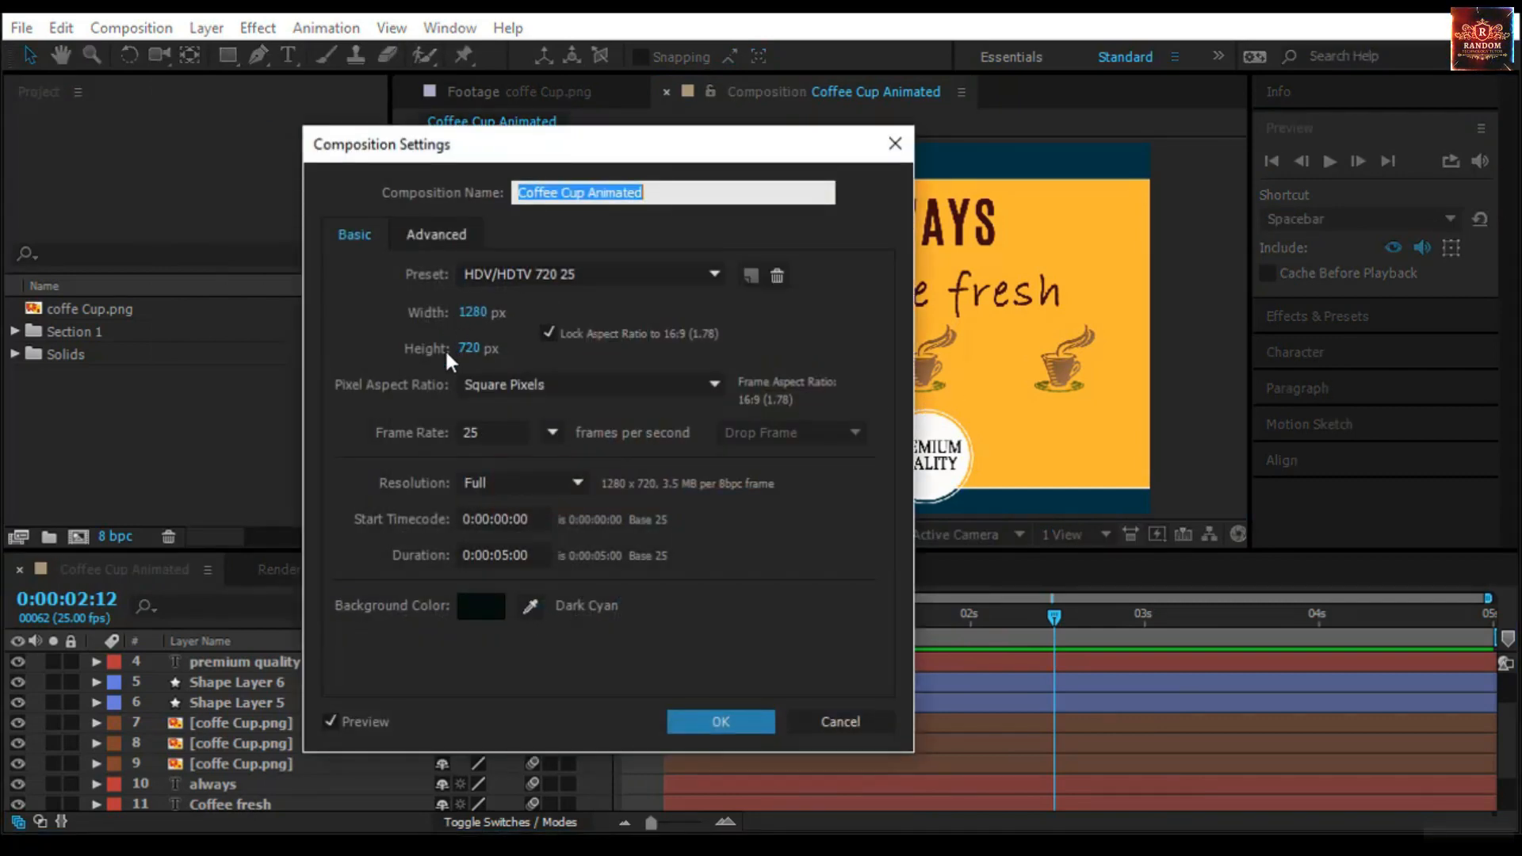
{"action": "left_click", "coordinate": [827, 731]}
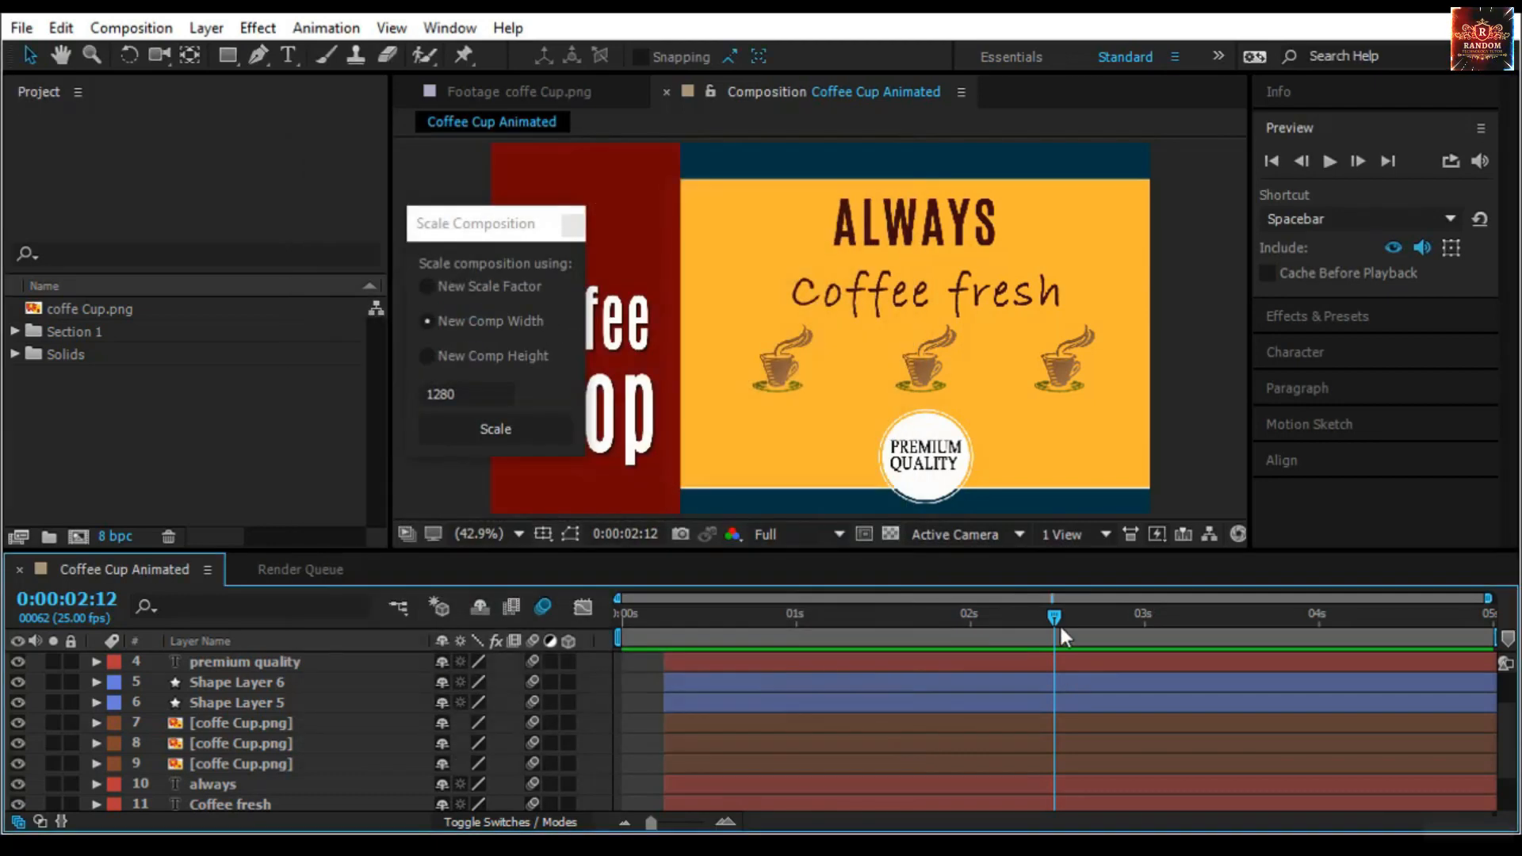
{"action": "left_click_drag", "start_coordinate": [1059, 623], "coordinate": [622, 626]}
{"action": "left_click", "coordinate": [1330, 161]}
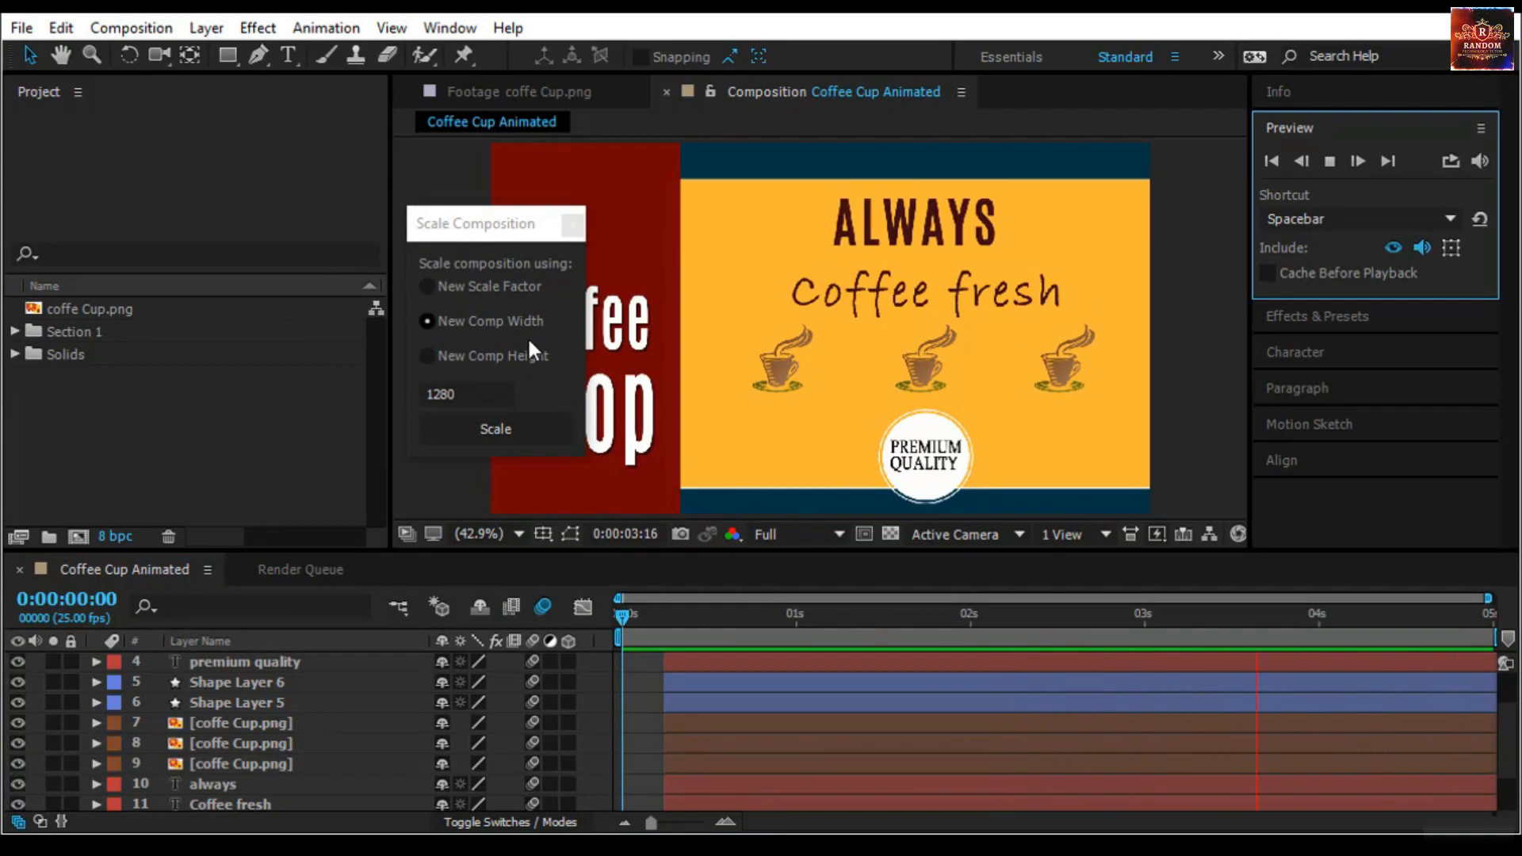
Scale the composition by a new scale factor of 1.5
{"action": "left_click", "coordinate": [443, 285]}
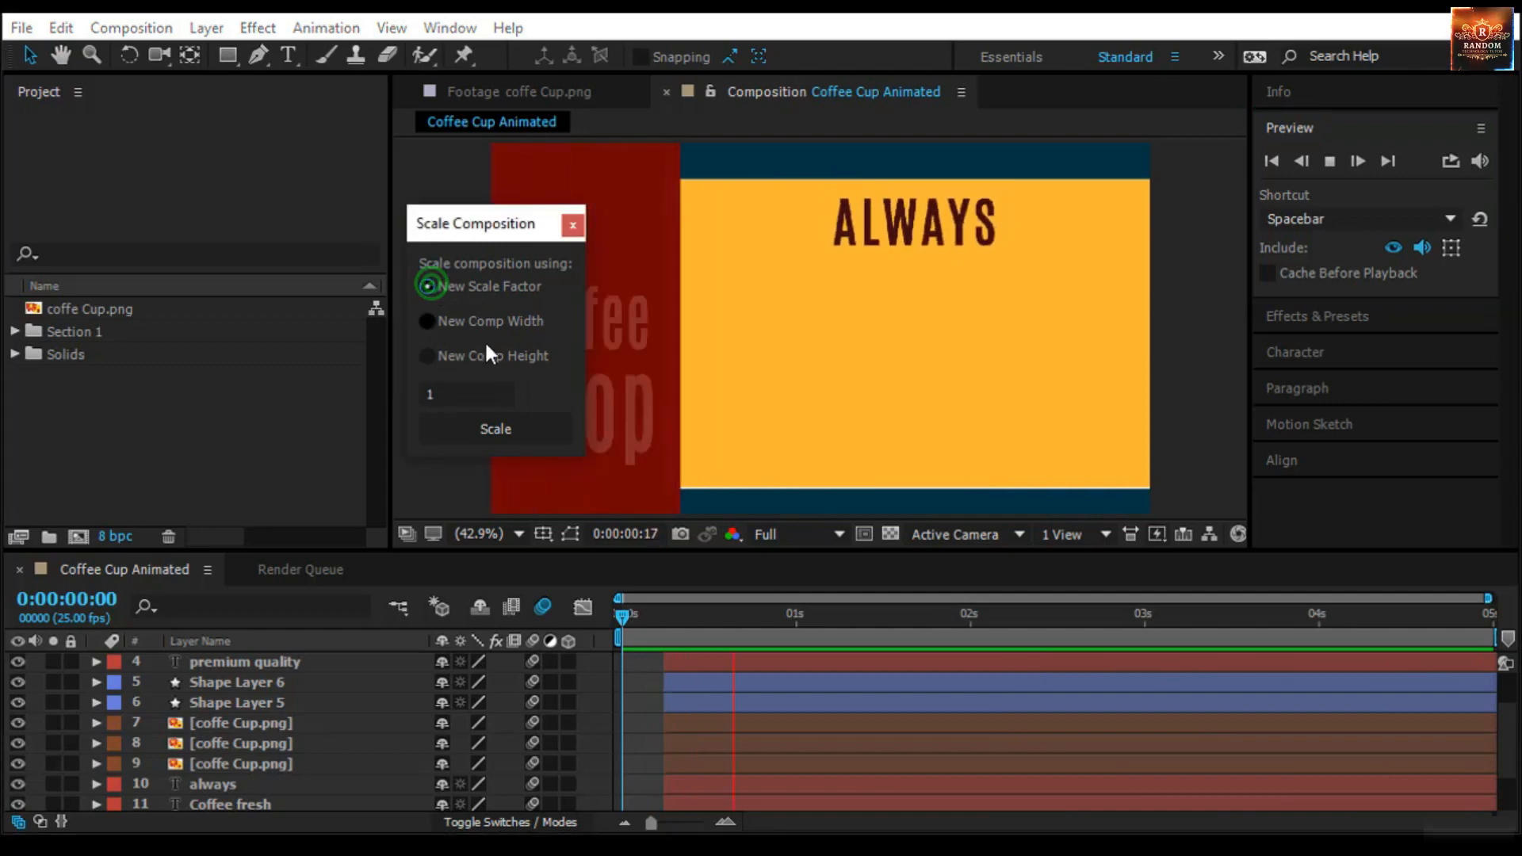
{"action": "left_click_drag", "start_coordinate": [460, 394], "coordinate": [417, 386]}
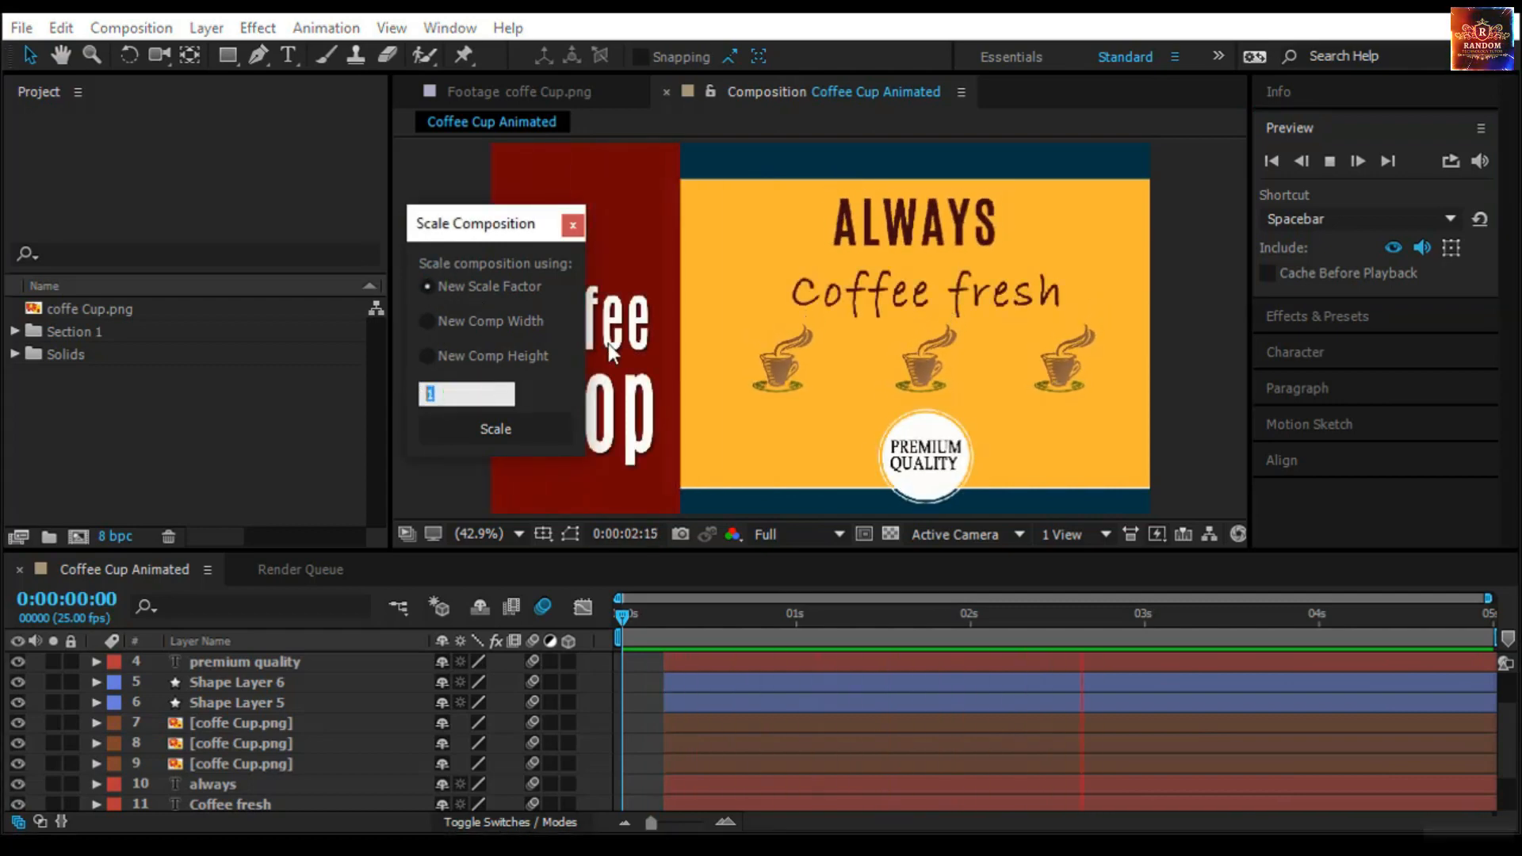
{"action": "type", "text": "1.5"}
{"action": "left_click", "coordinate": [476, 428]}
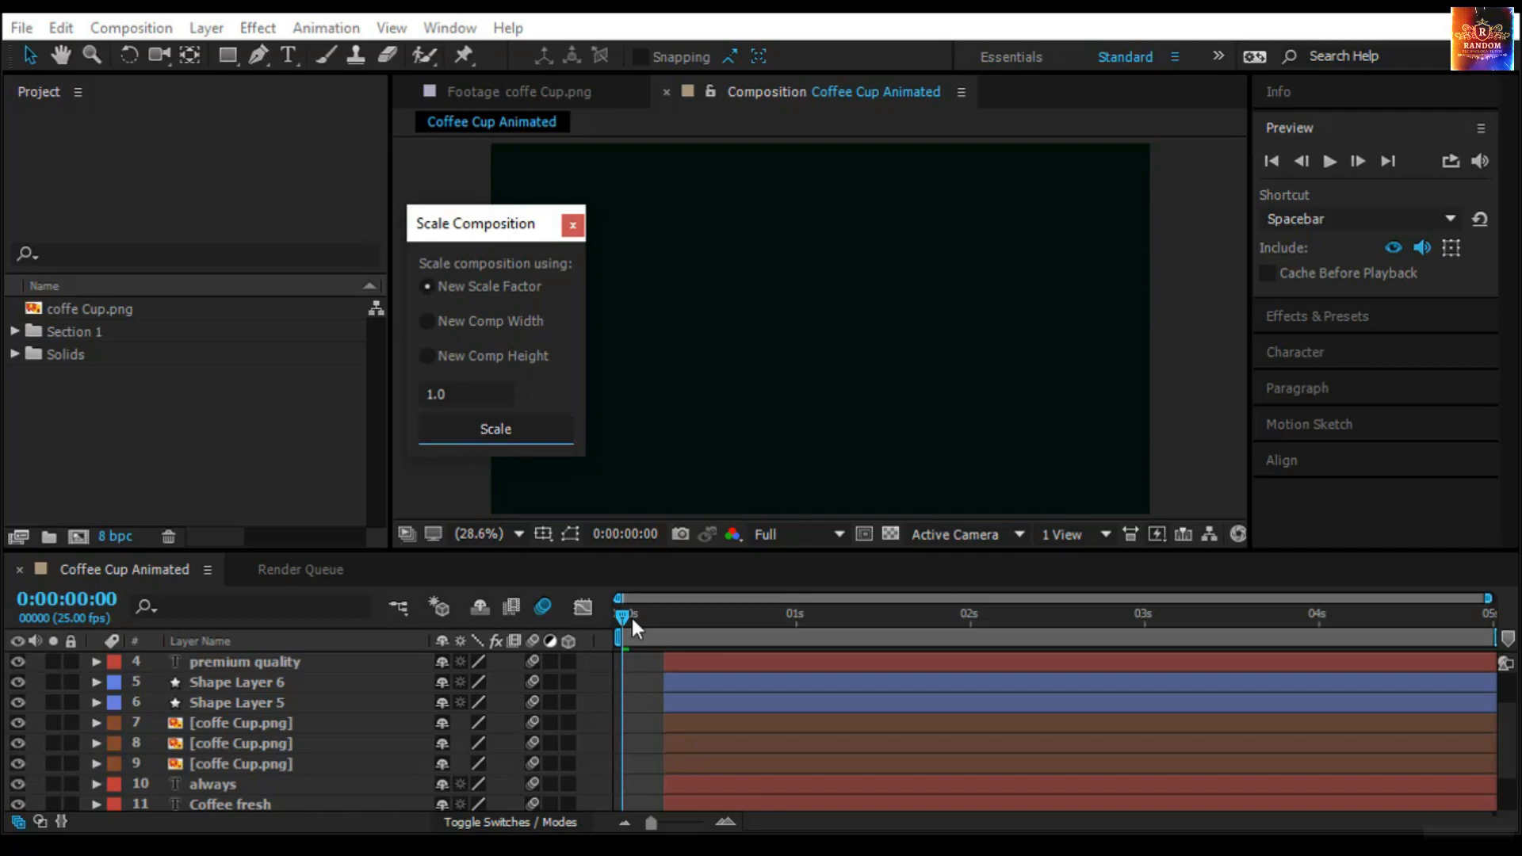
Scrub the enlarged composition to 0:00:01:21 and check its dimensions in the composition settings
{"action": "left_click_drag", "start_coordinate": [631, 615], "coordinate": [944, 663]}
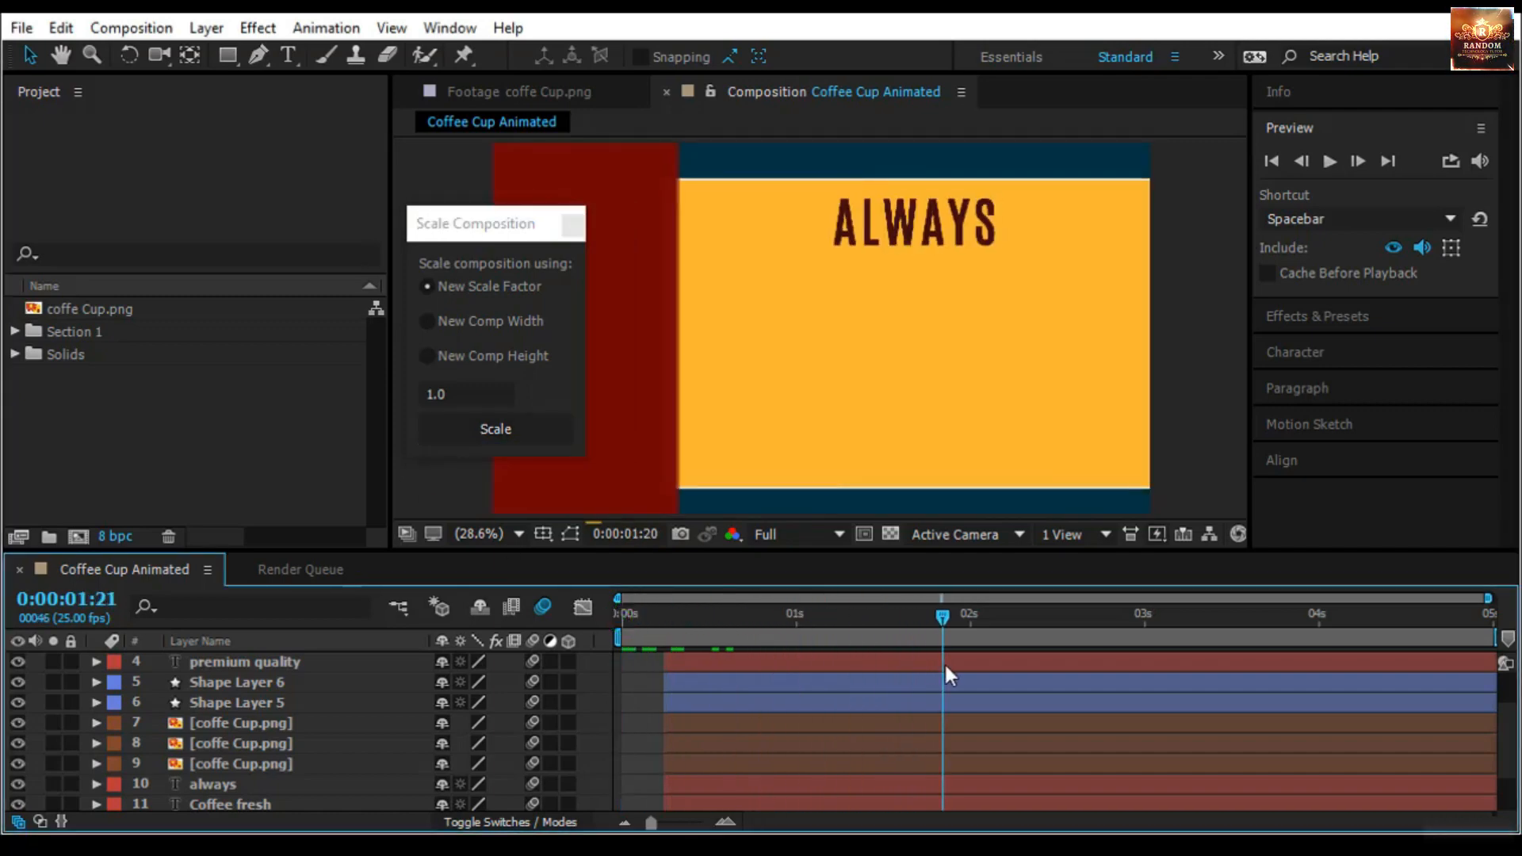
{"action": "right_click", "coordinate": [154, 577]}
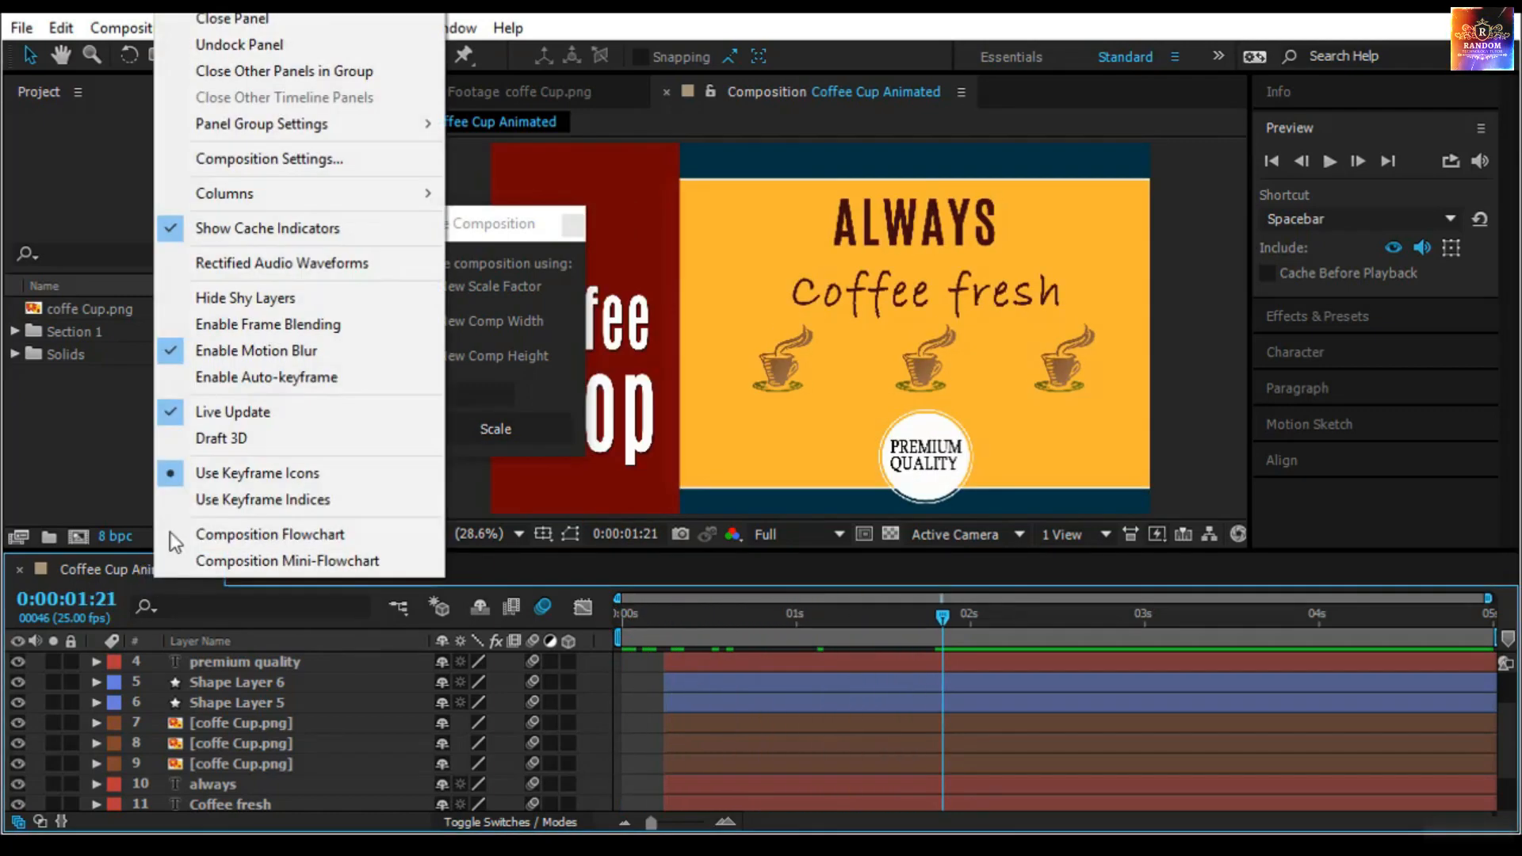
{"action": "left_click", "coordinate": [313, 158]}
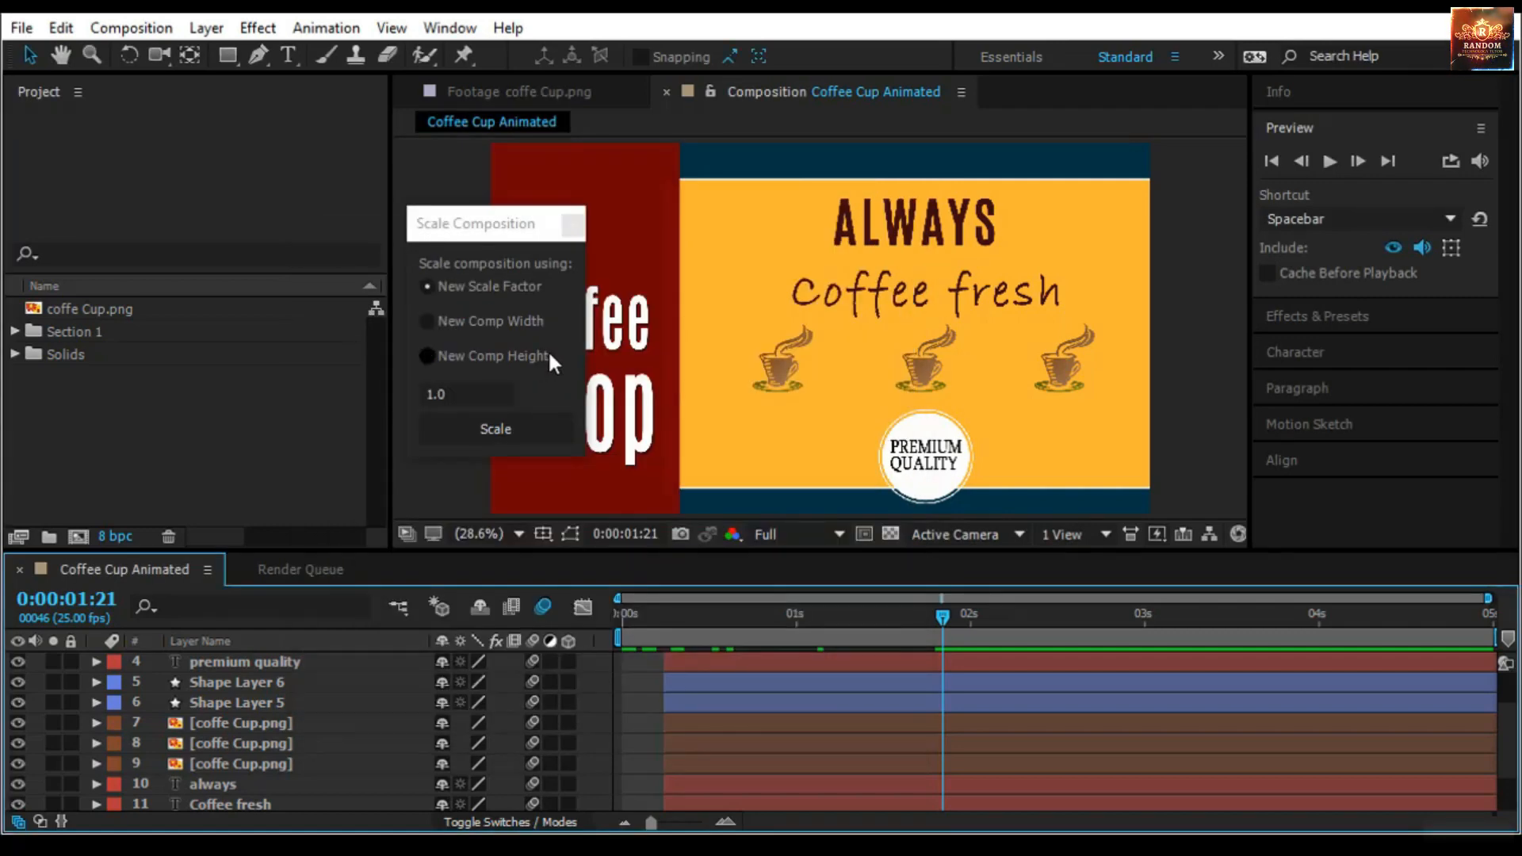
Scale the composition back down to a new comp width of 1280 and close the Scale Composition dialog
{"action": "left_click", "coordinate": [507, 321]}
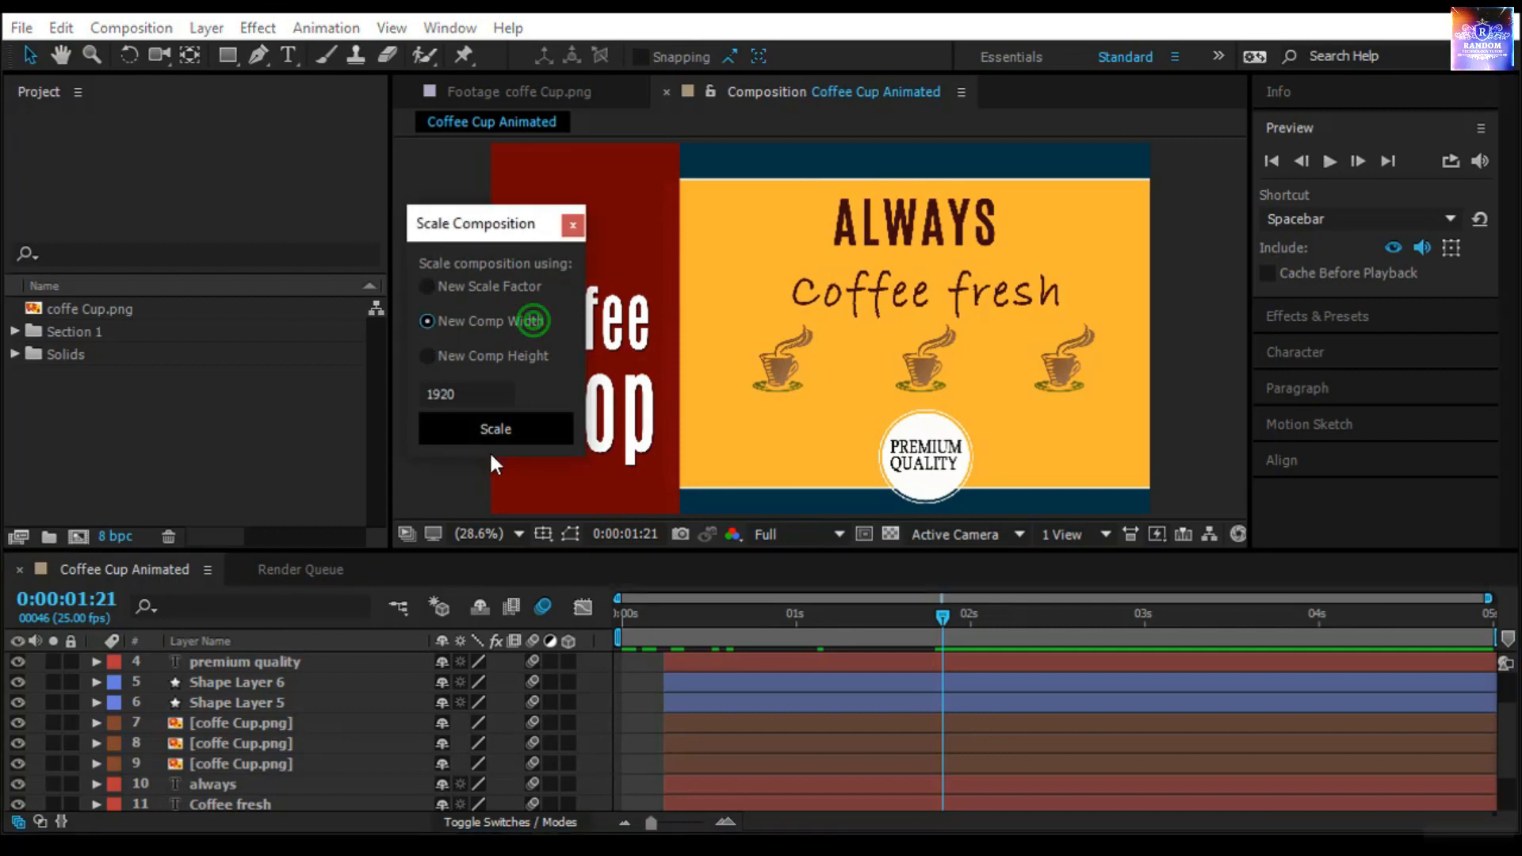
{"action": "left_click", "coordinate": [467, 394]}
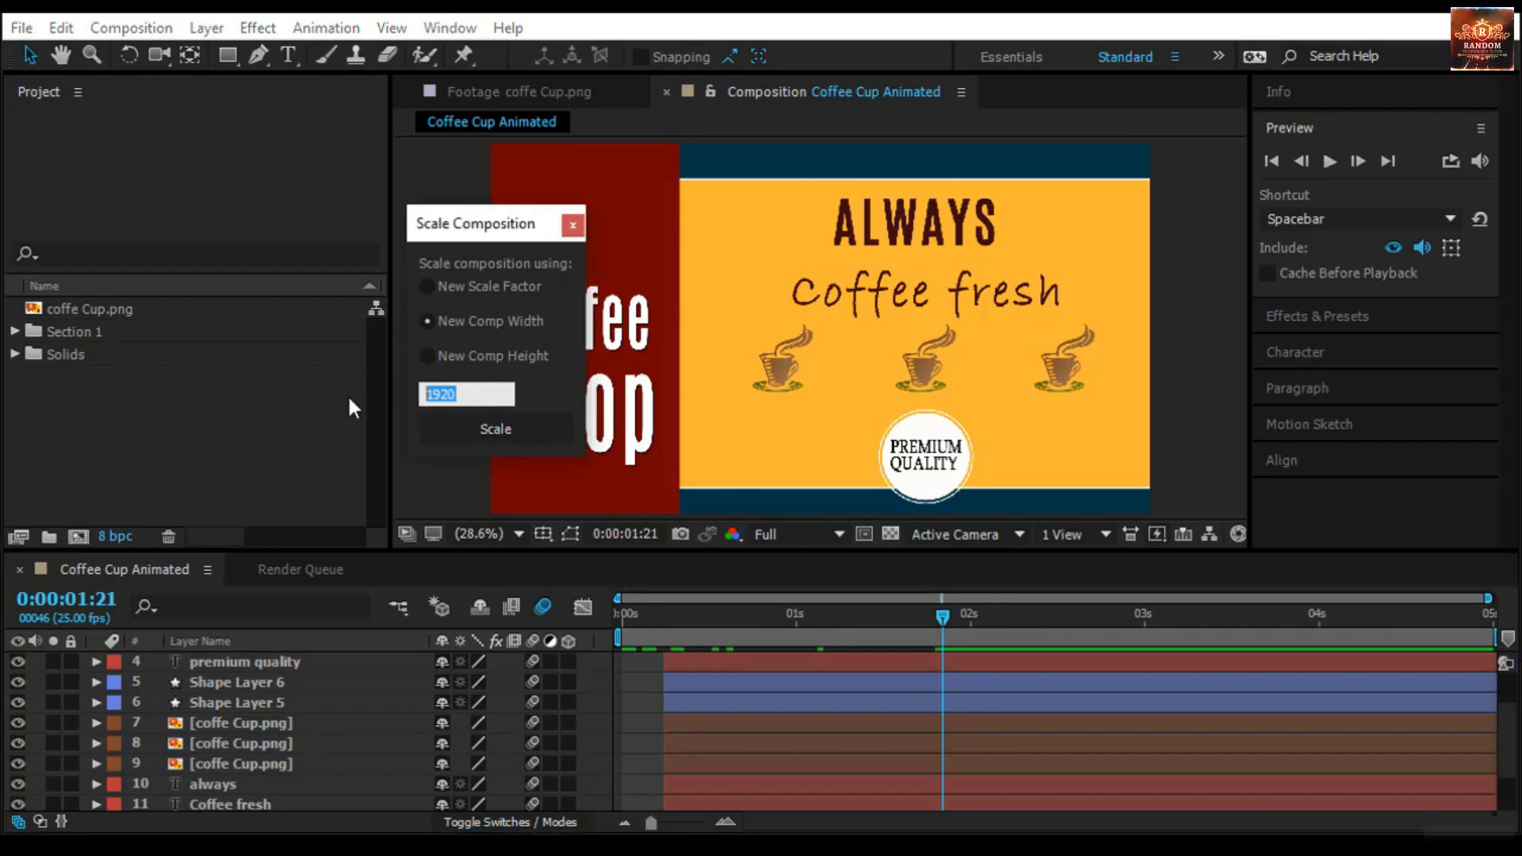
{"action": "type", "text": "1280"}
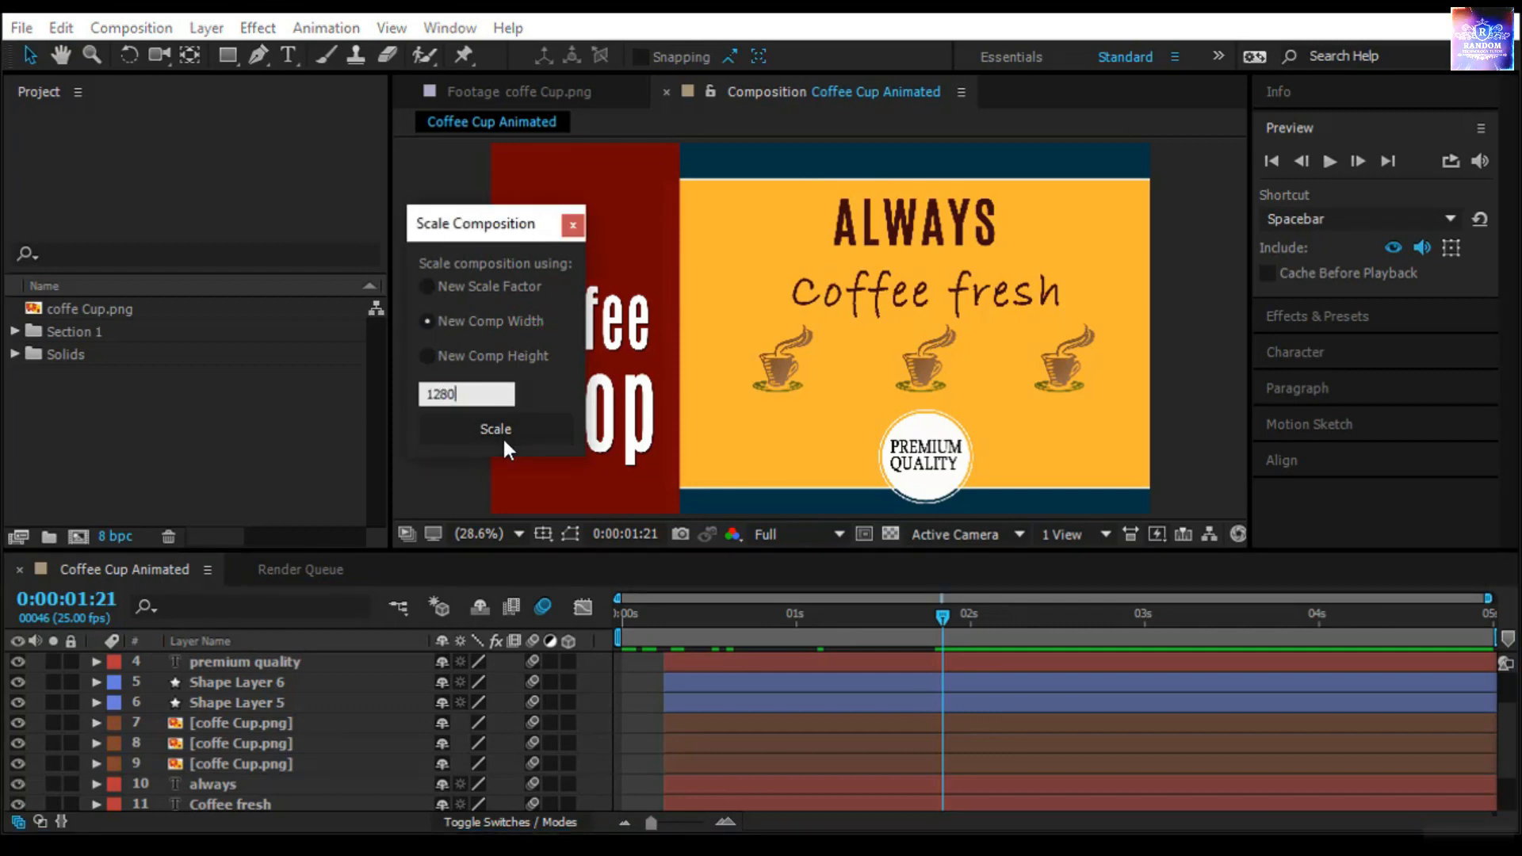
{"action": "left_click", "coordinate": [502, 433]}
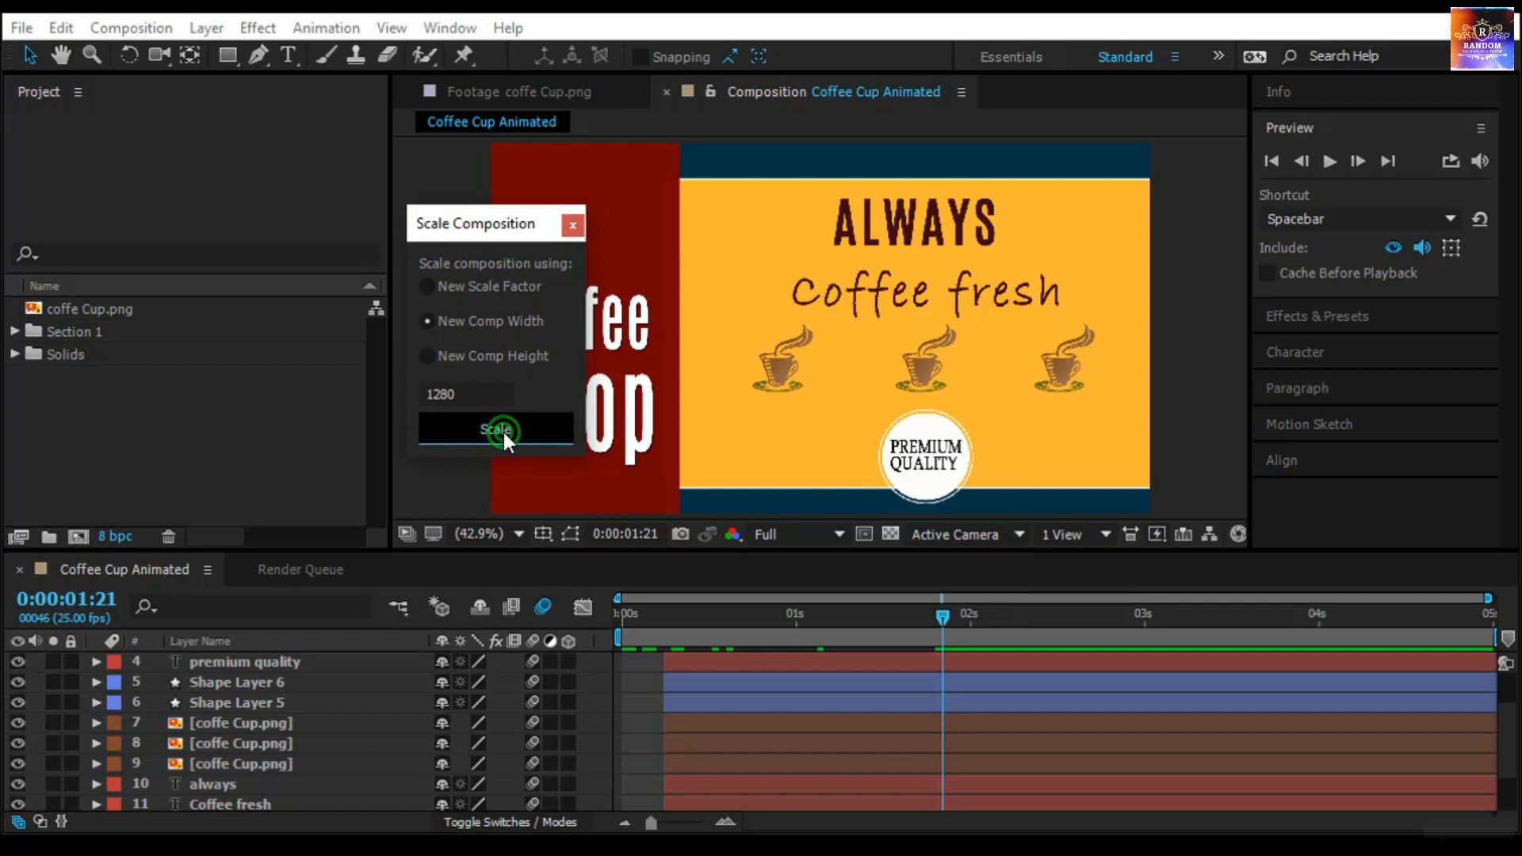
{"action": "left_click", "coordinate": [583, 214]}
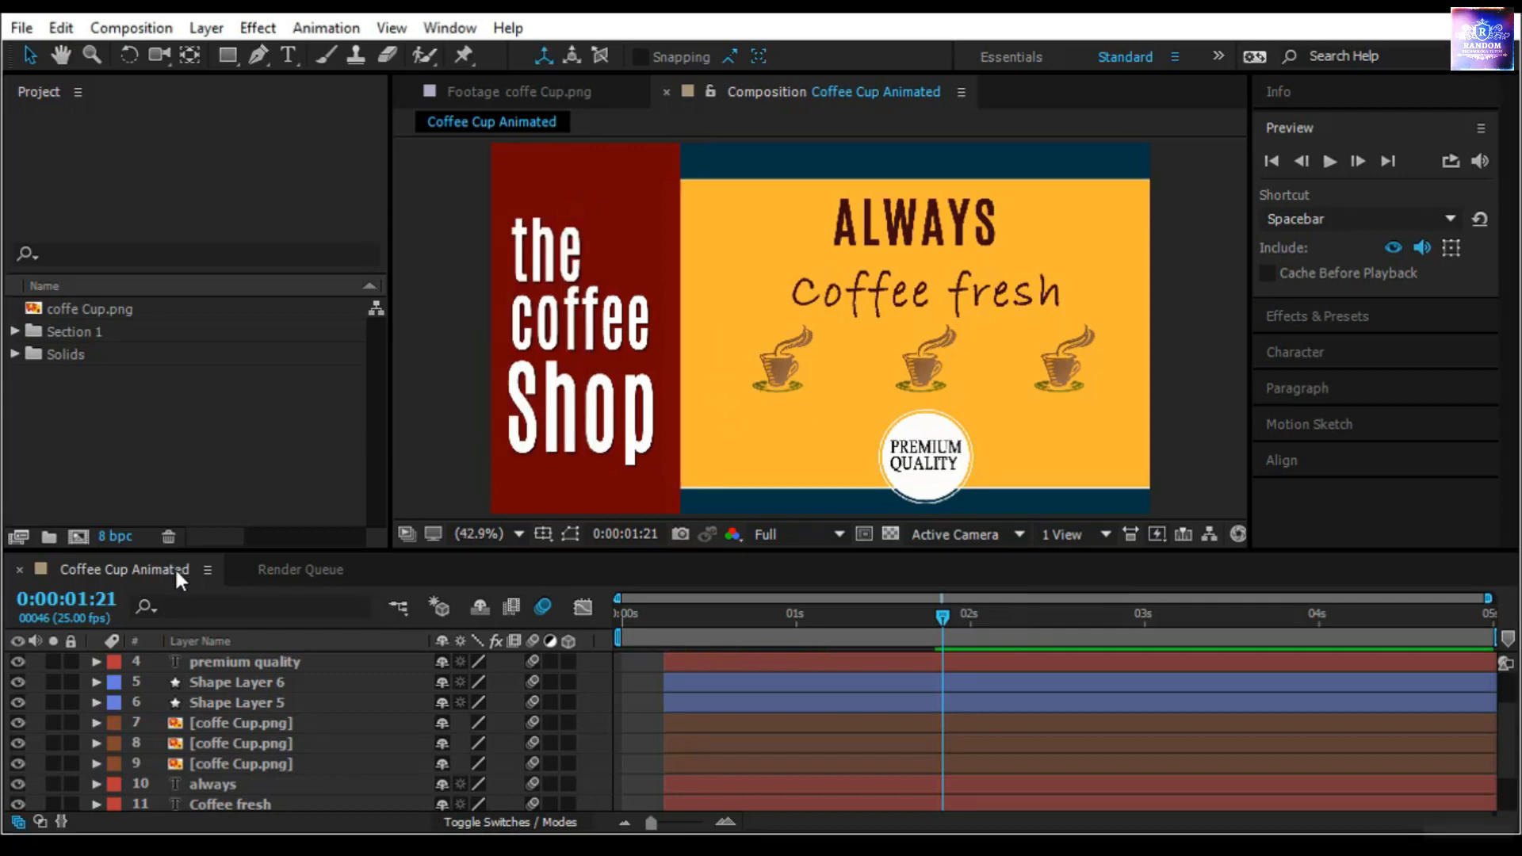
{"action": "scroll", "coordinate": [87, 699], "scroll_direction": "down", "scroll_amount": 2}
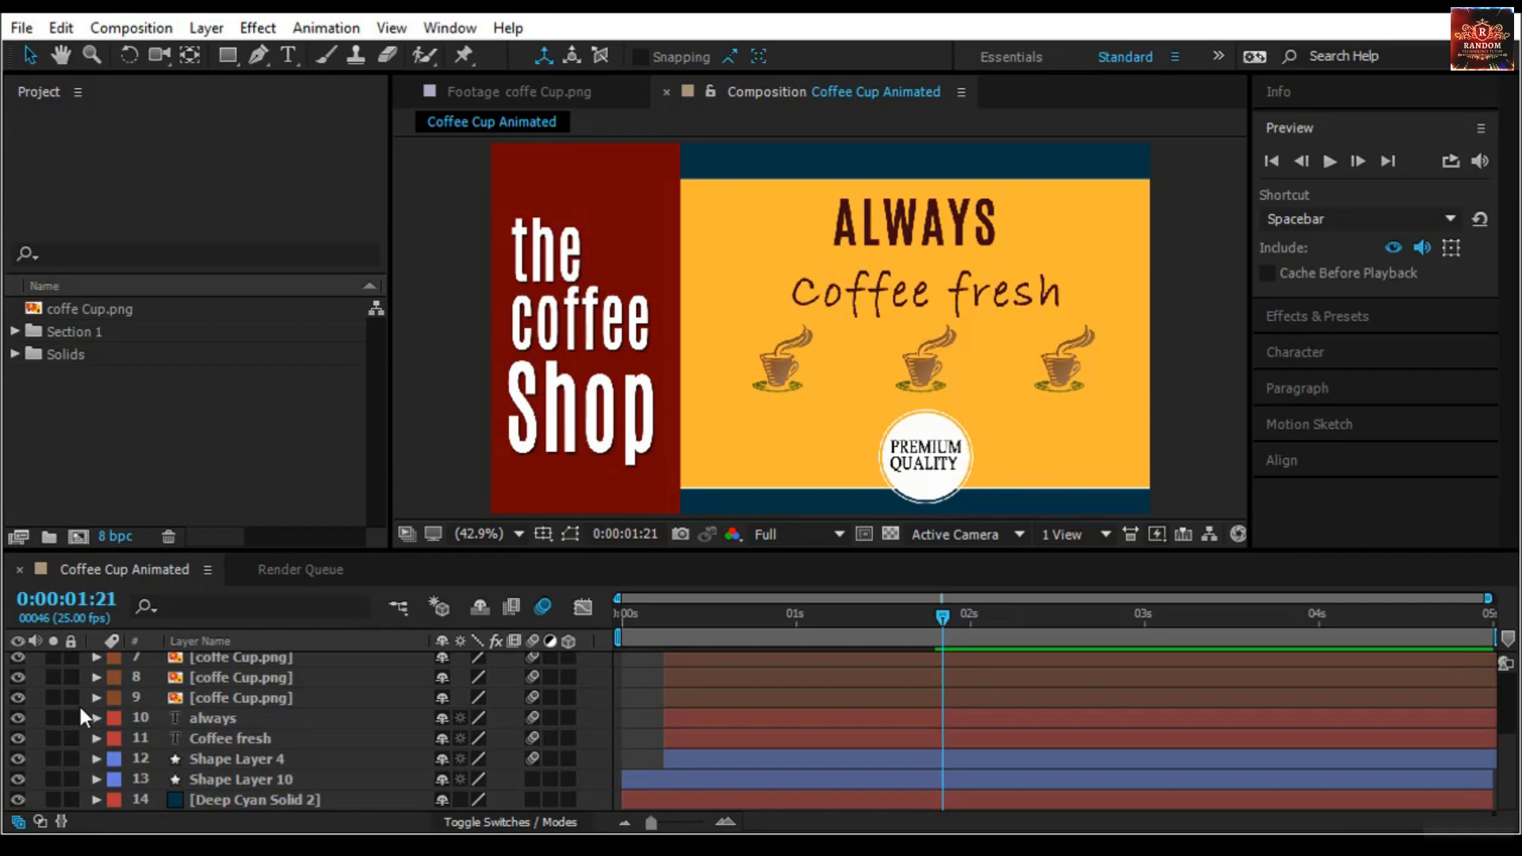
Lock the Shape Layer 10 and Deep Cyan Solid 2 layers and try to scale the composition to a new comp width of 1920
{"action": "left_click", "coordinate": [71, 799]}
{"action": "left_click", "coordinate": [71, 779]}
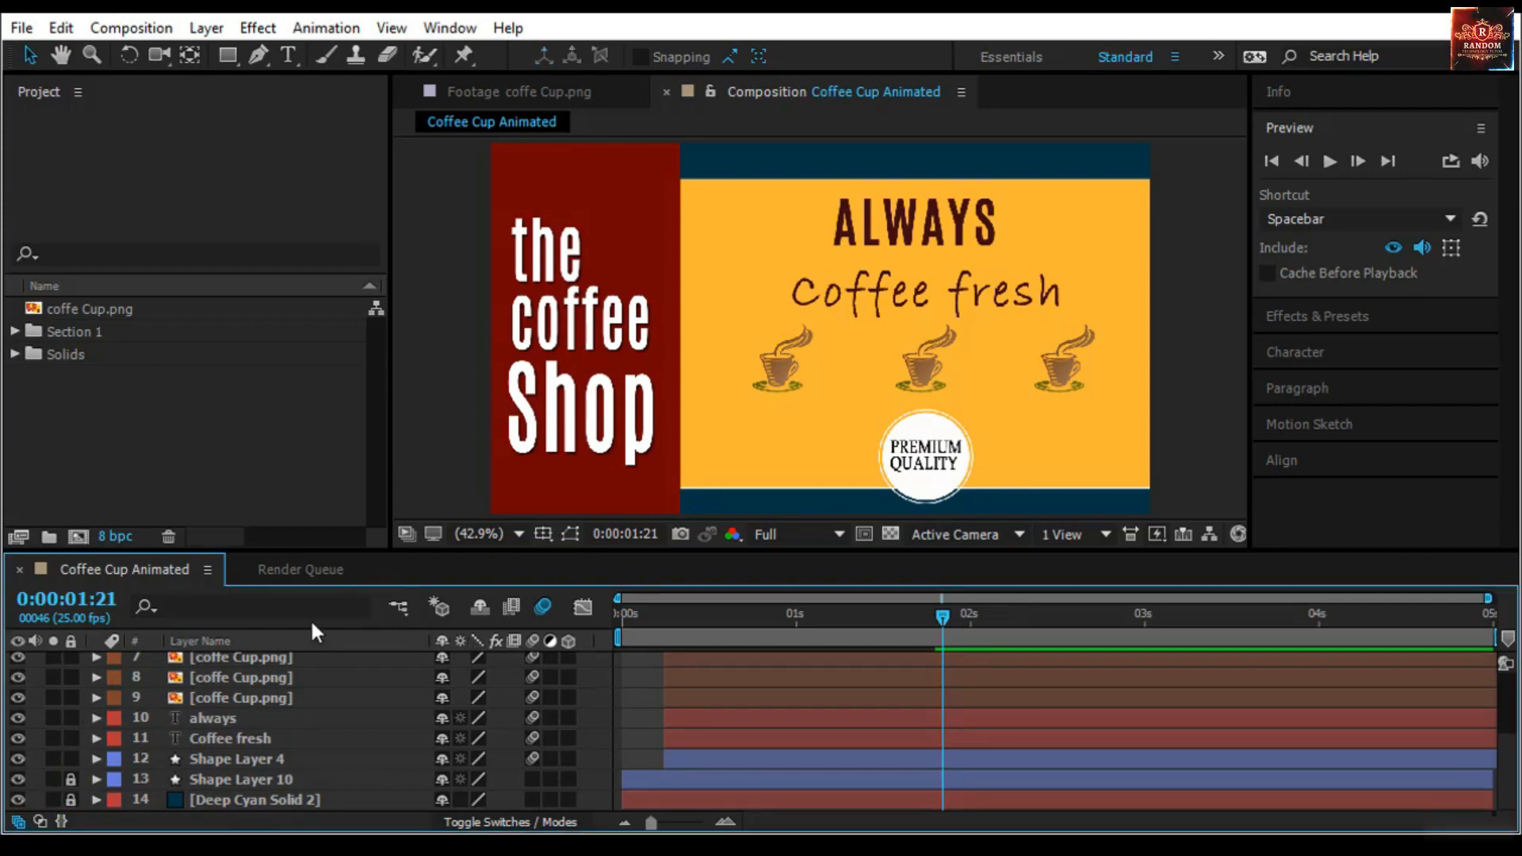
{"action": "left_click", "coordinate": [22, 28]}
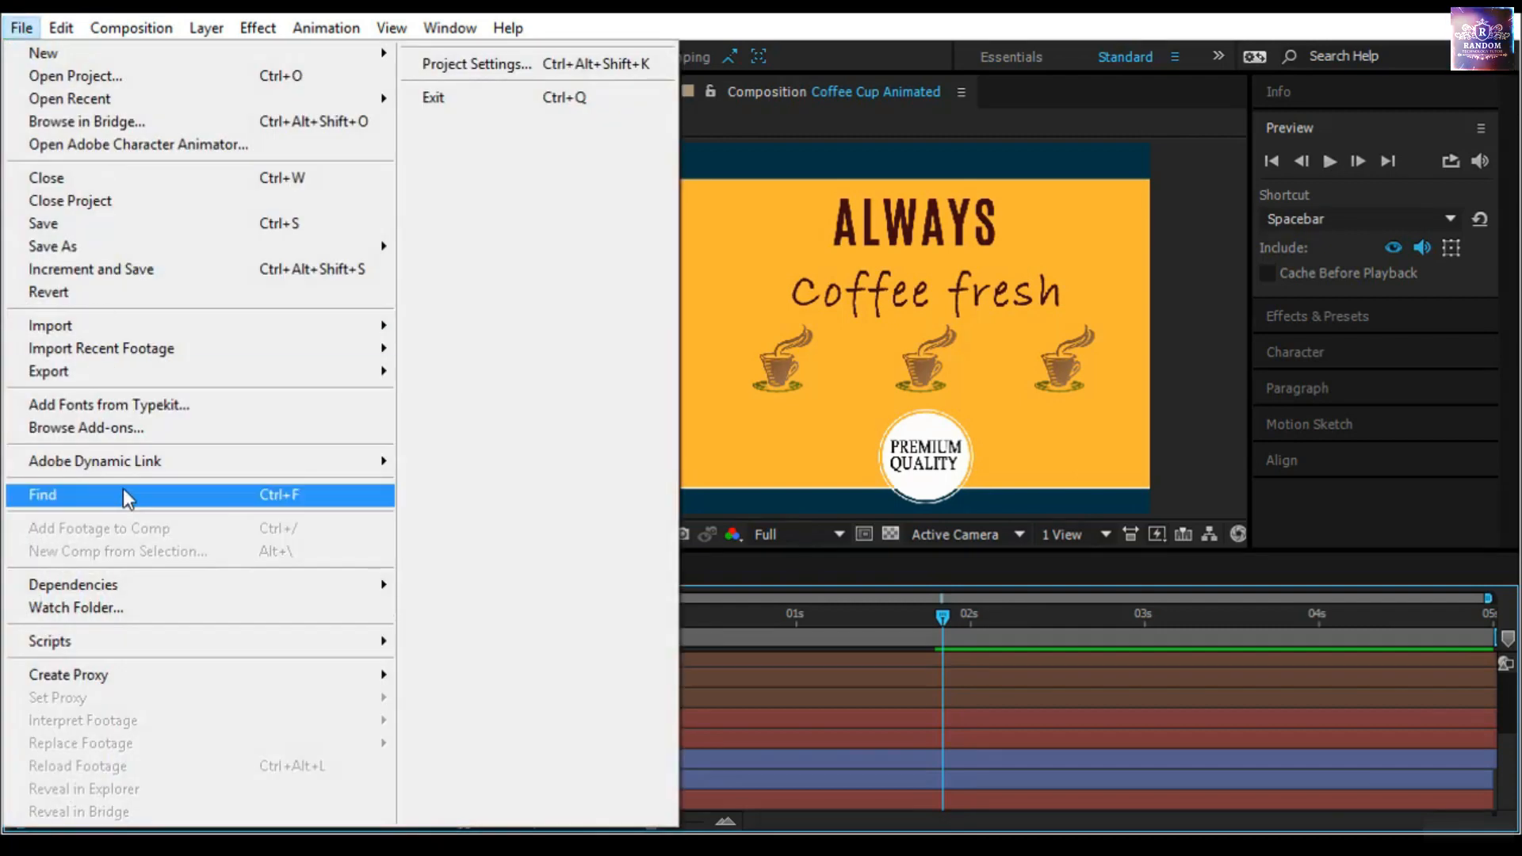
{"action": "mouse_move", "coordinate": [129, 644]}
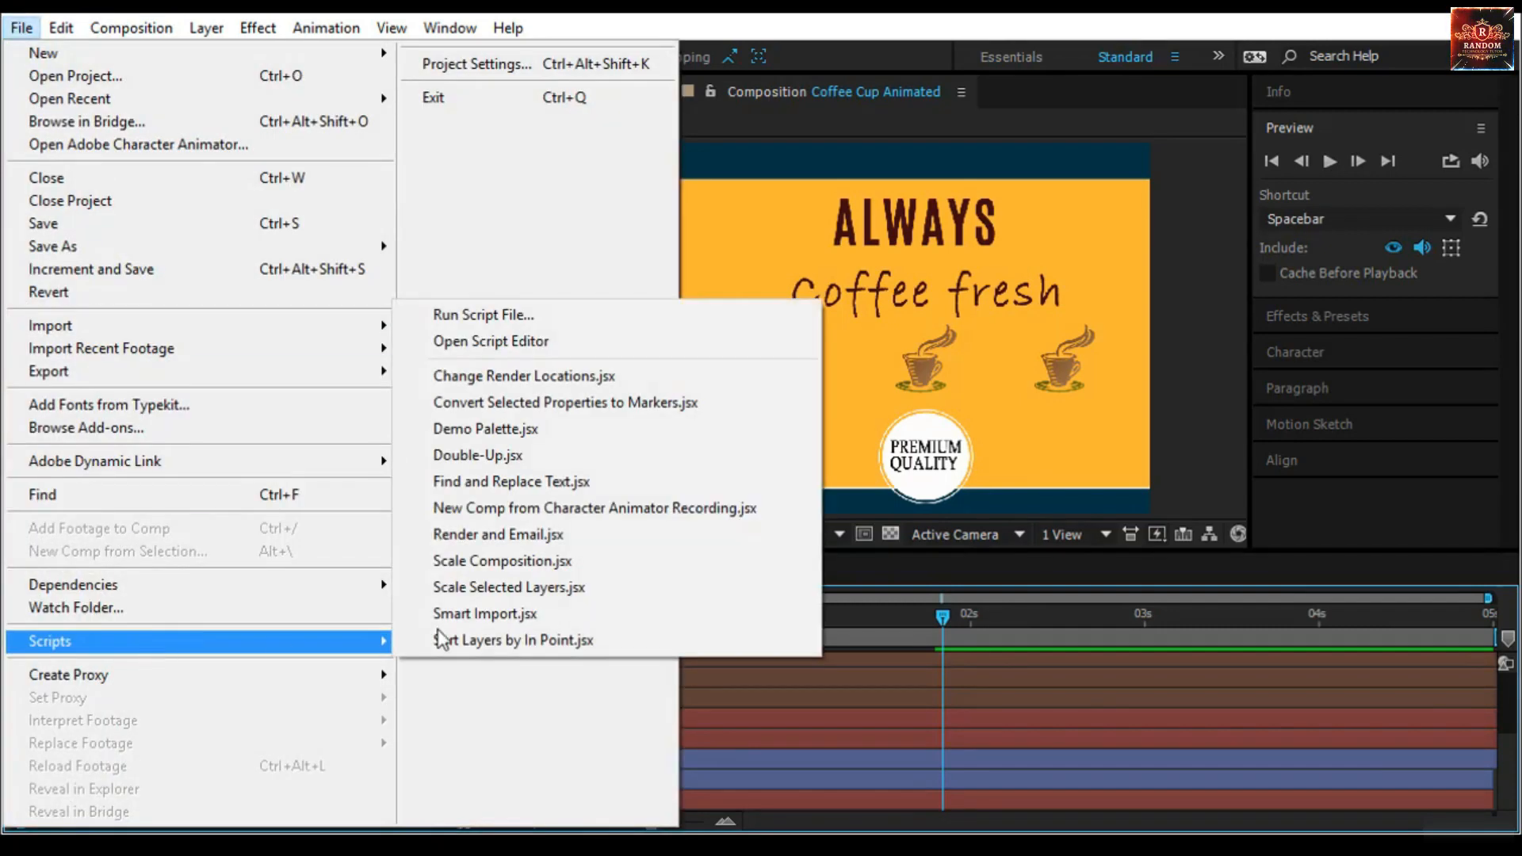
{"action": "left_click", "coordinate": [560, 563]}
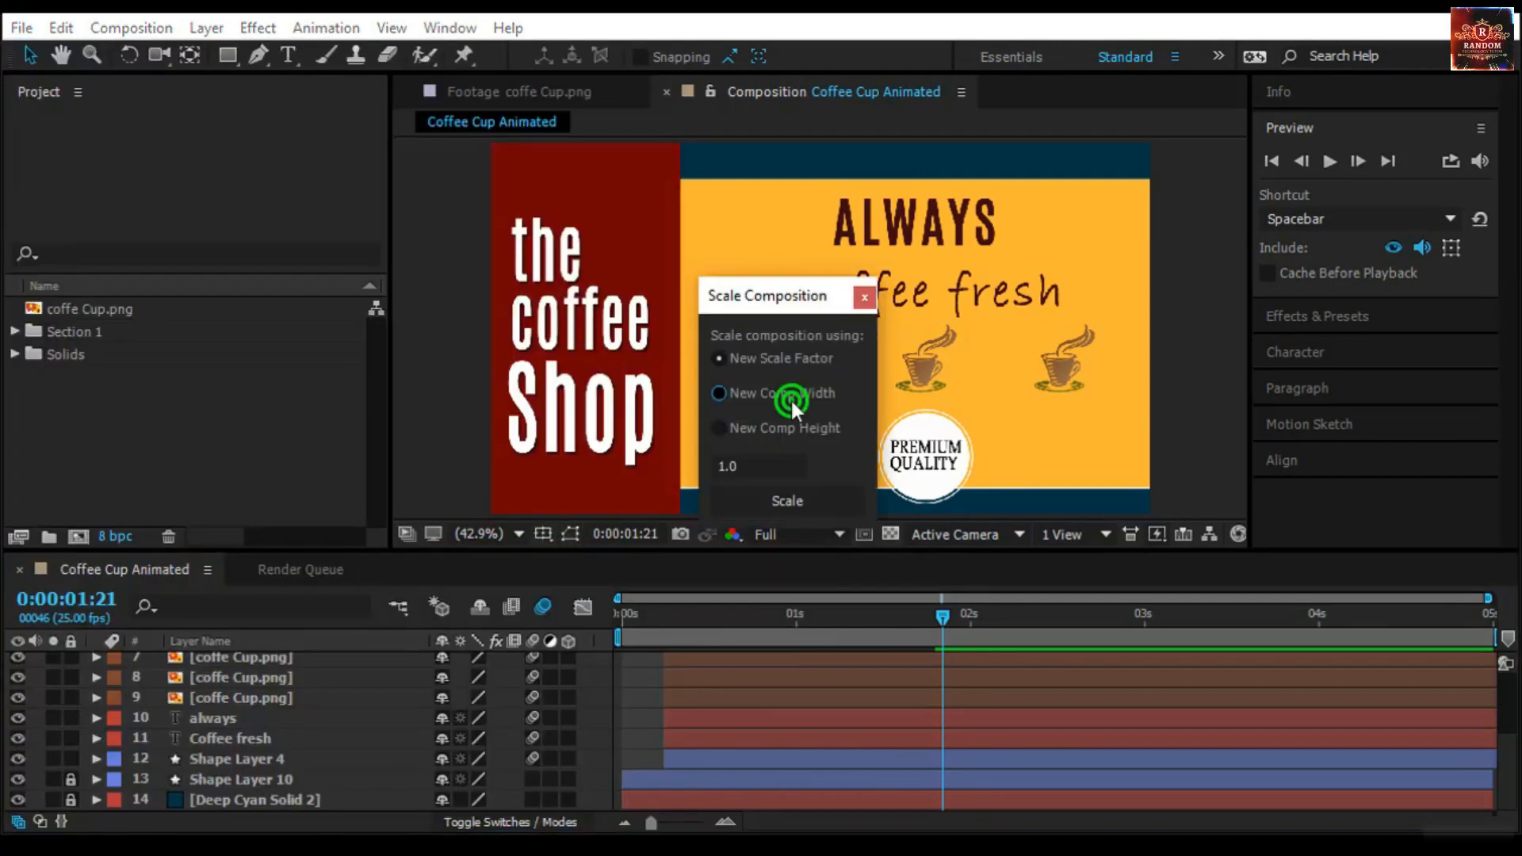
{"action": "left_click", "coordinate": [791, 398]}
{"action": "left_click", "coordinate": [740, 467]}
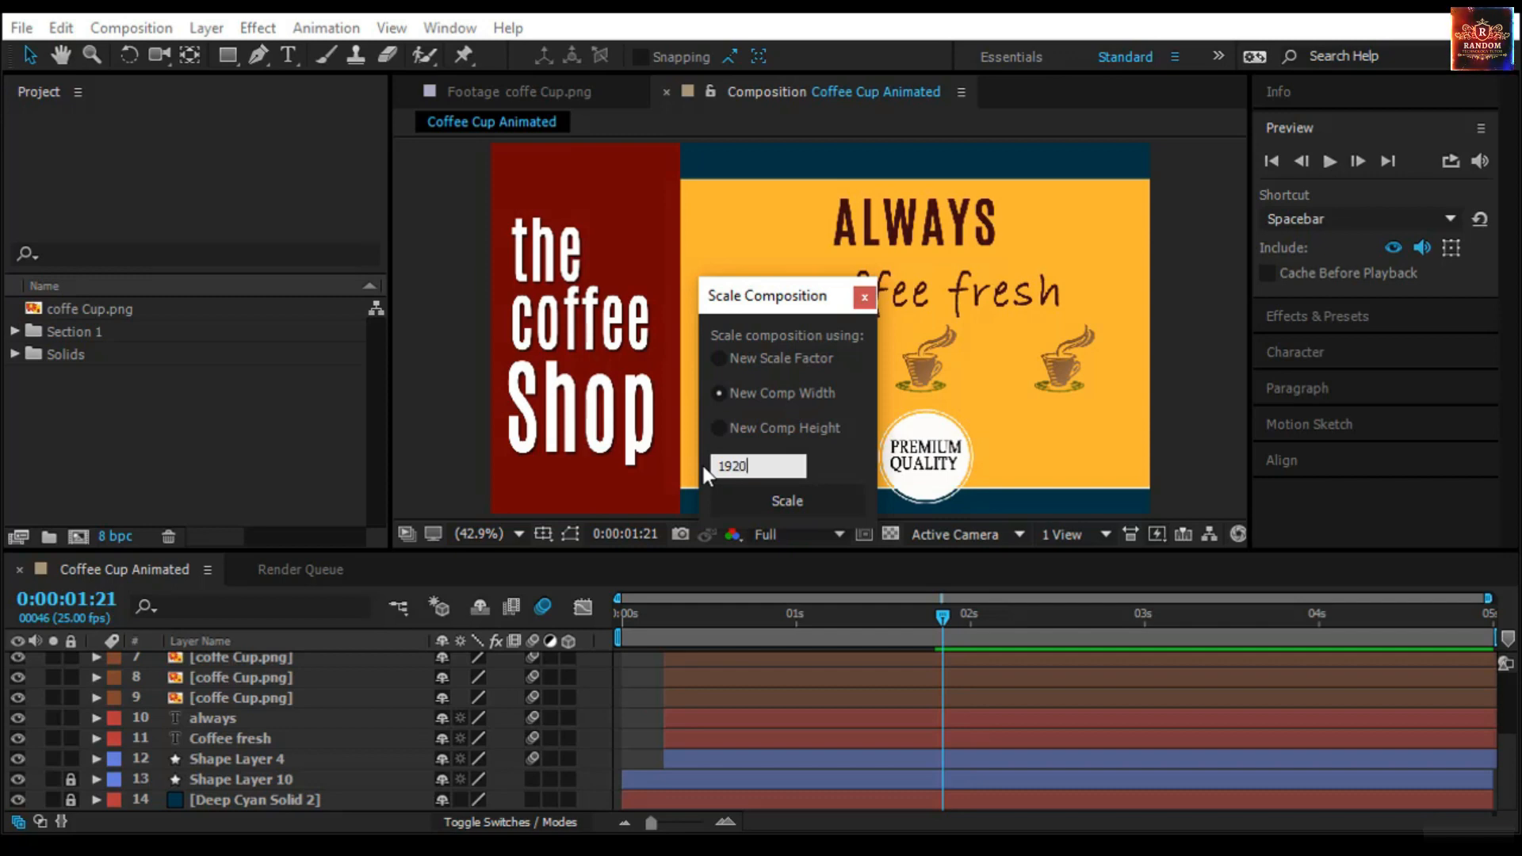
{"action": "left_click", "coordinate": [836, 499]}
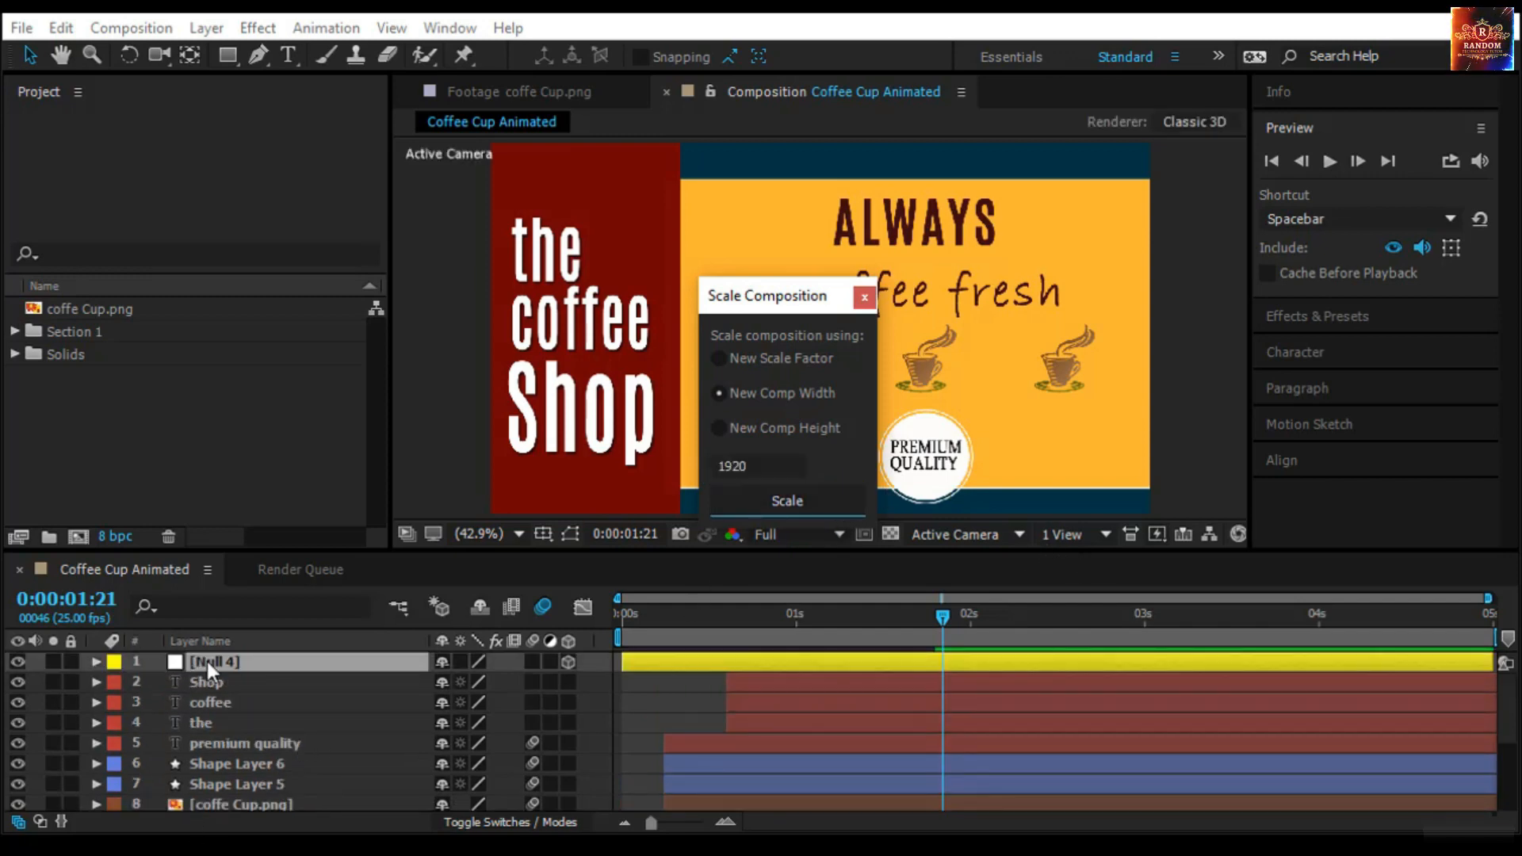
Check the composition's width and height in its settings after the scaling attempt with locked layers
{"action": "right_click", "coordinate": [130, 567]}
{"action": "left_click", "coordinate": [269, 136]}
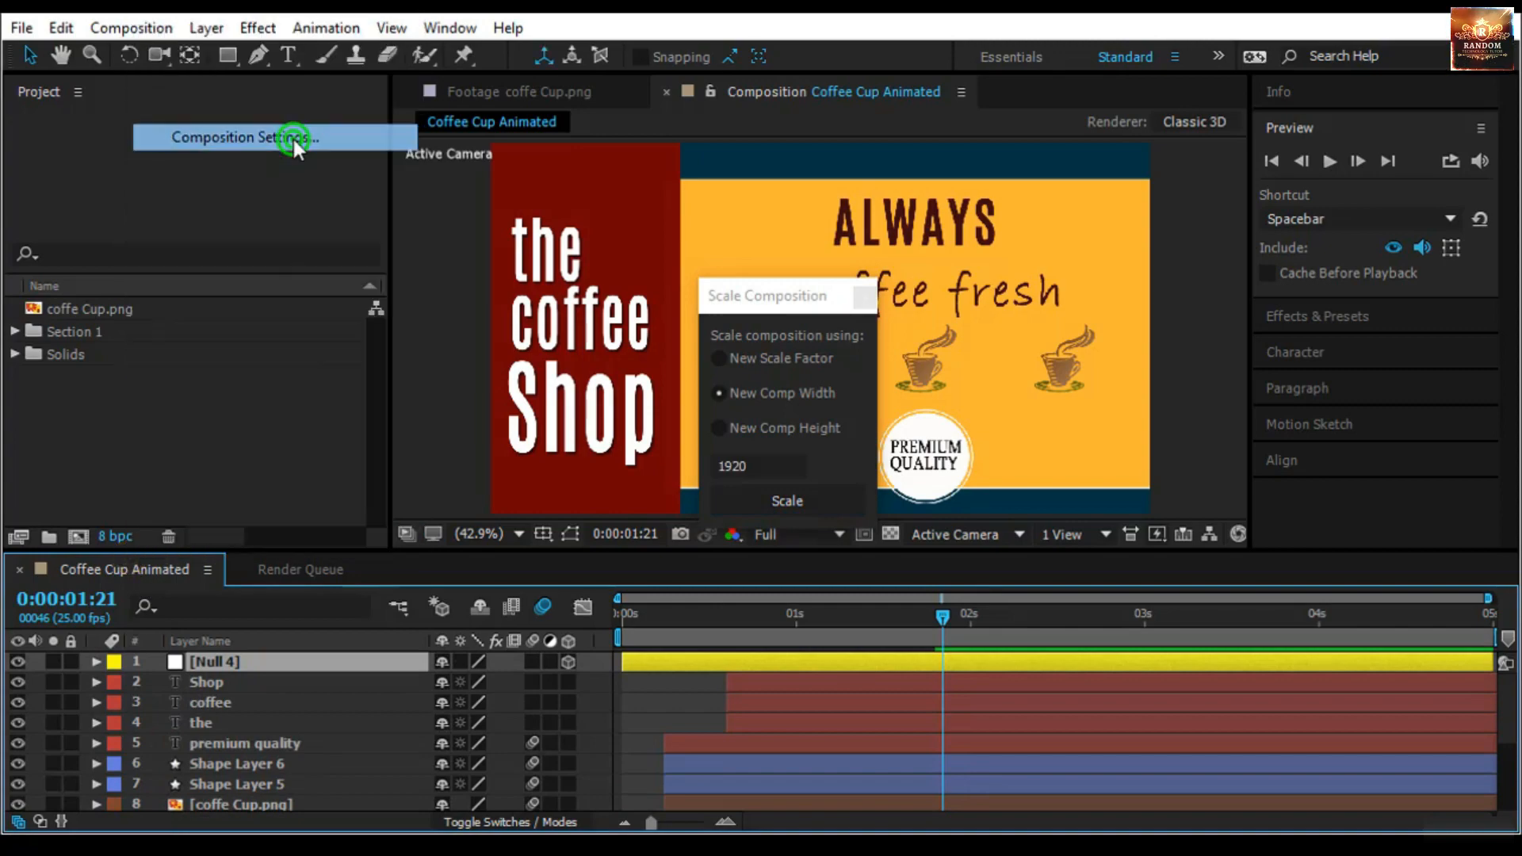
{"action": "left_click", "coordinate": [856, 716]}
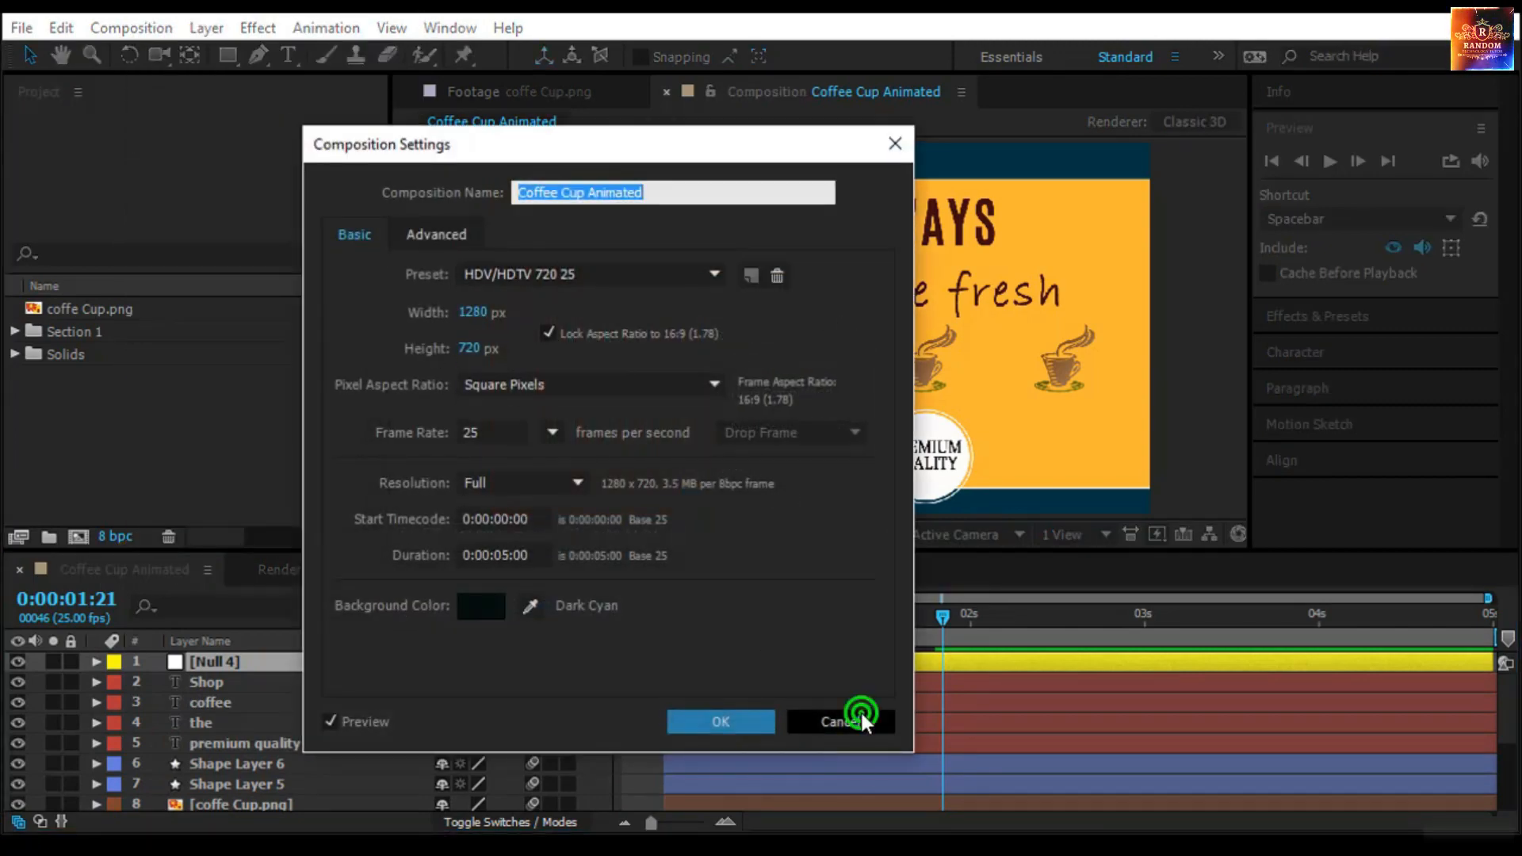
Delete the Null 4 layer left by the scaling attempt and unlock the two locked layers
{"action": "key", "text": "Delete"}
{"action": "scroll", "coordinate": [1073, 672], "scroll_direction": "down", "scroll_amount": 3}
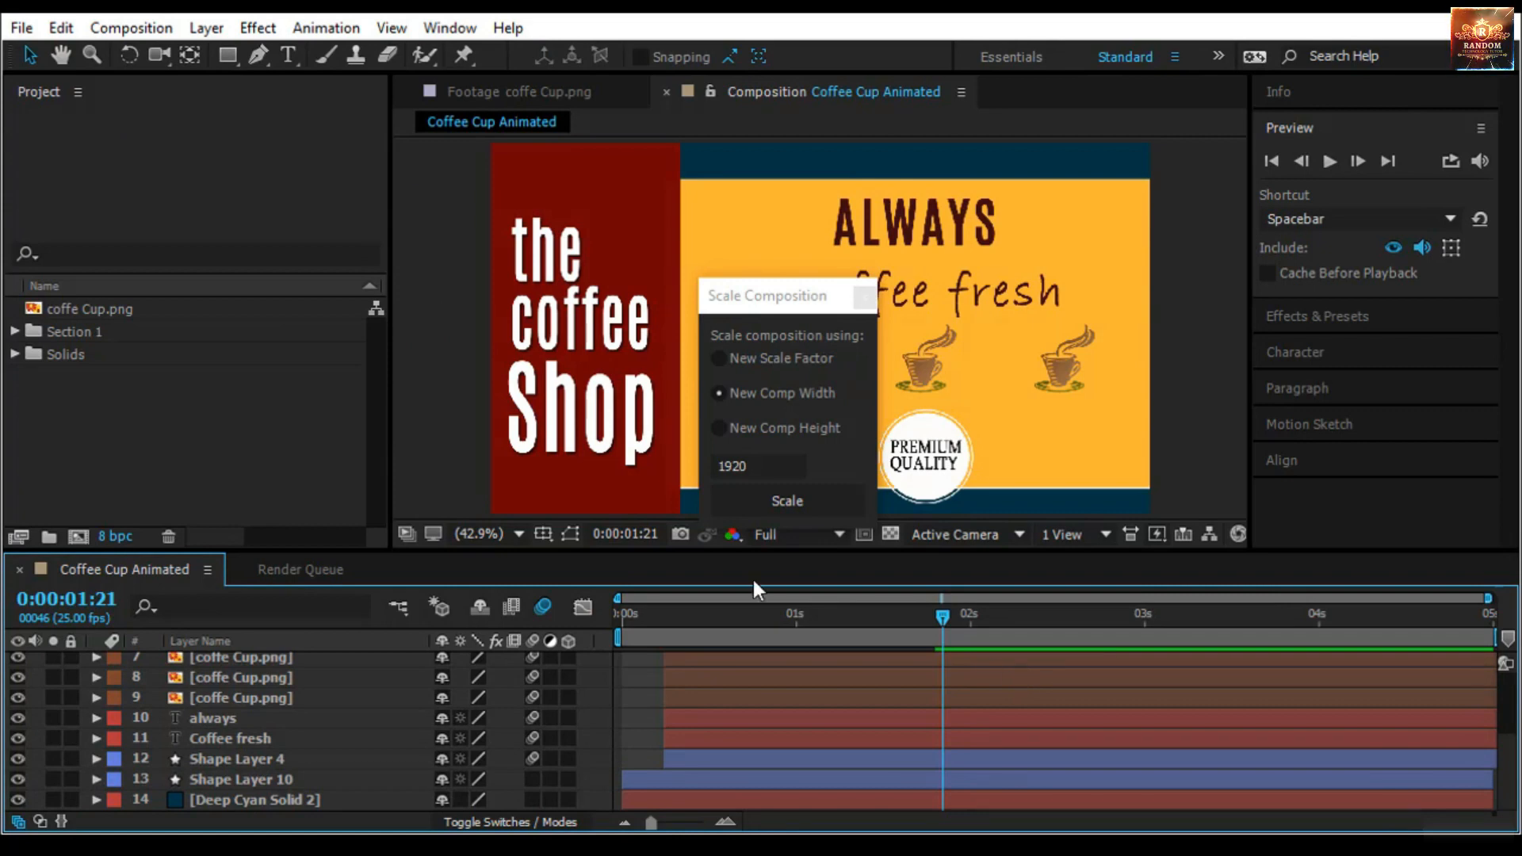
{"action": "left_click", "coordinate": [22, 28]}
{"action": "mouse_move", "coordinate": [157, 648]}
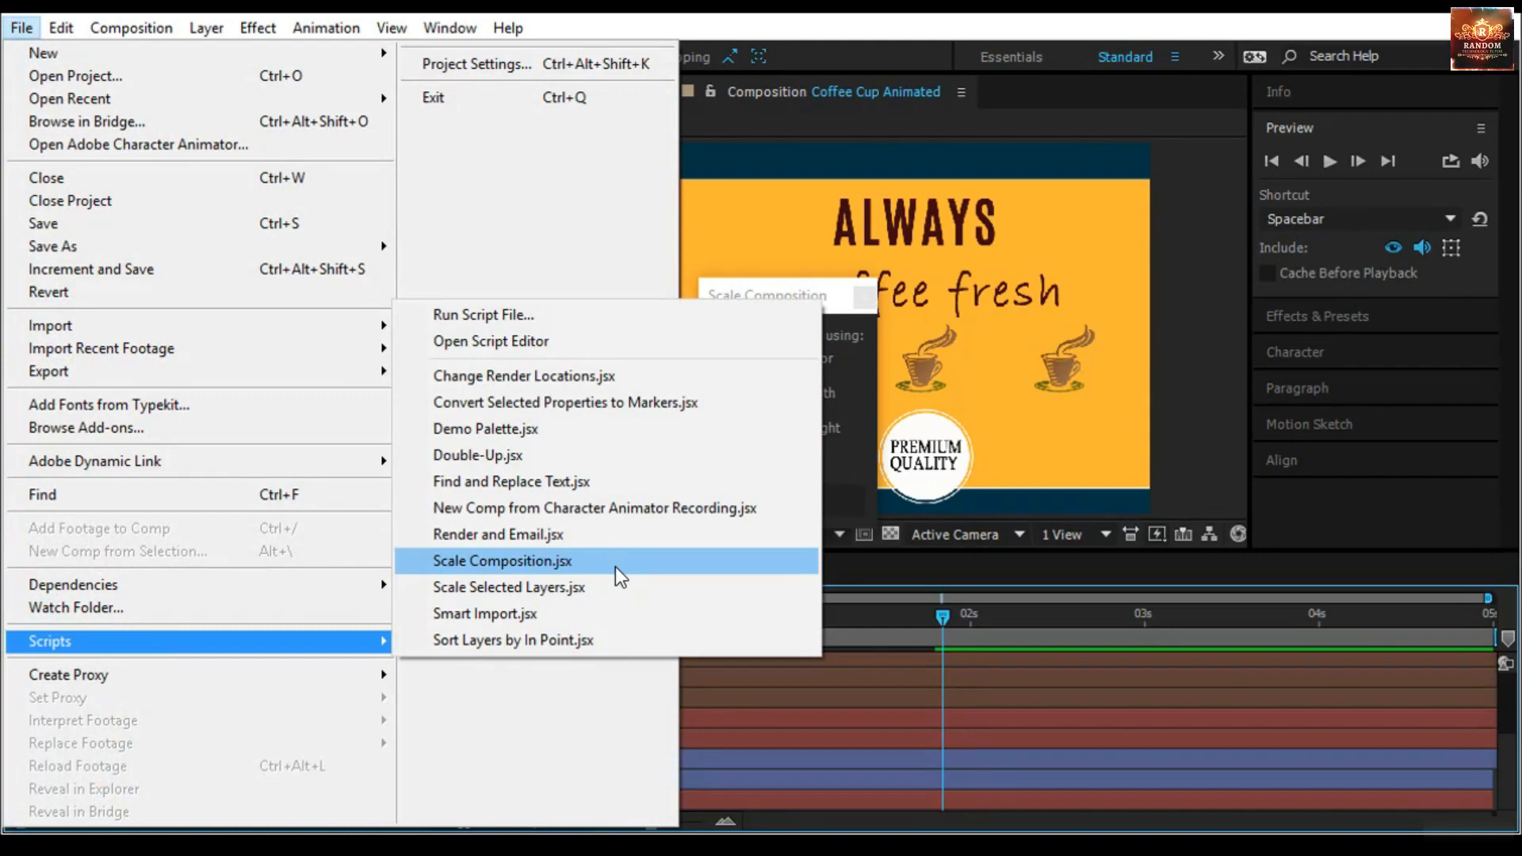
{"action": "left_click", "coordinate": [1205, 418]}
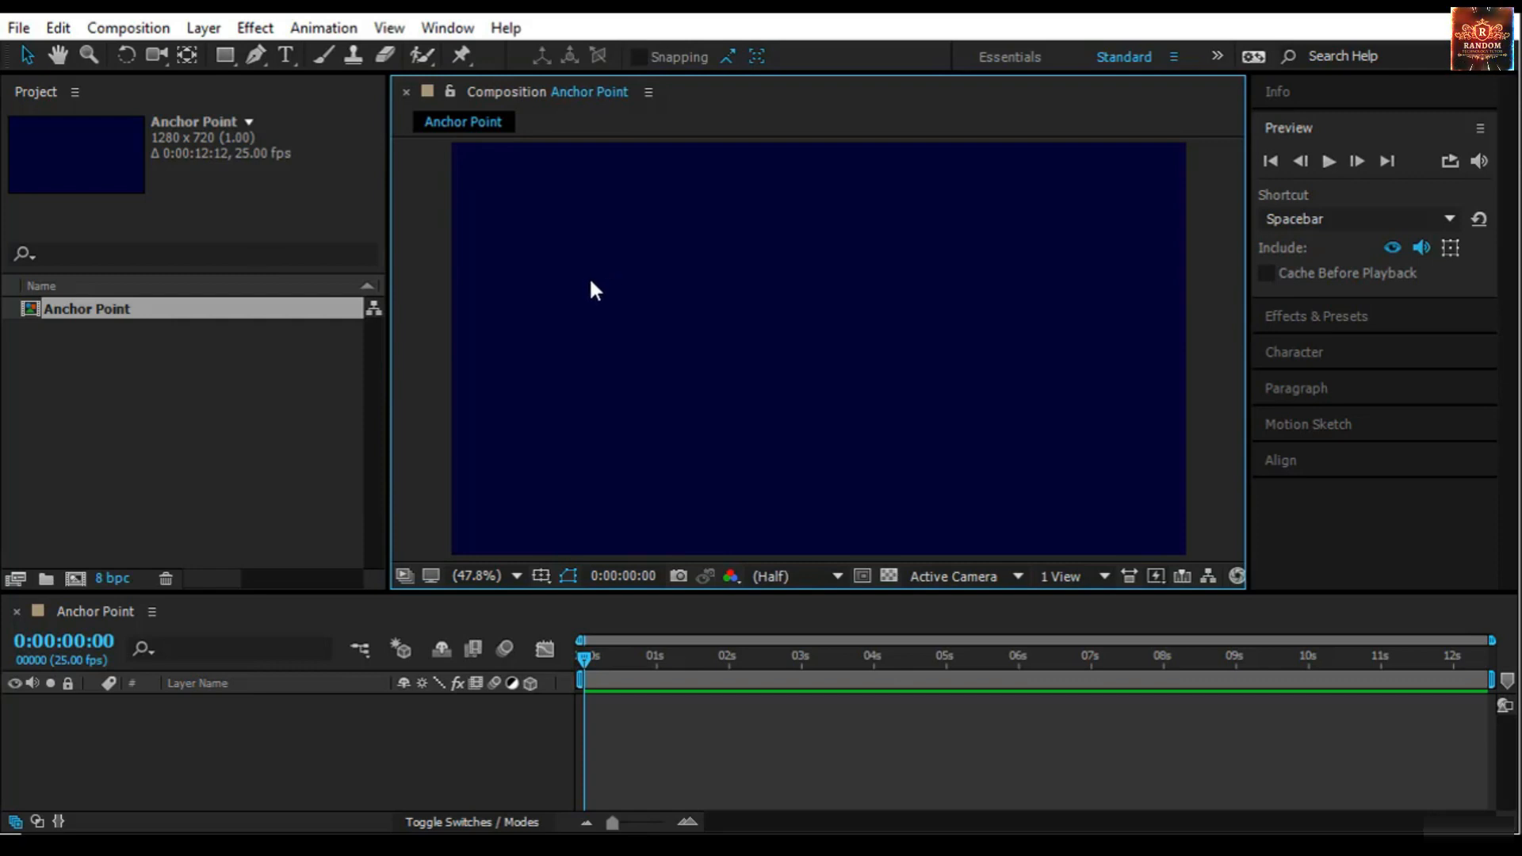
Draw an unfilled rectangle near the middle of the Anchor Point composition and center its layer's anchor point on the shape
{"action": "left_click", "coordinate": [225, 54]}
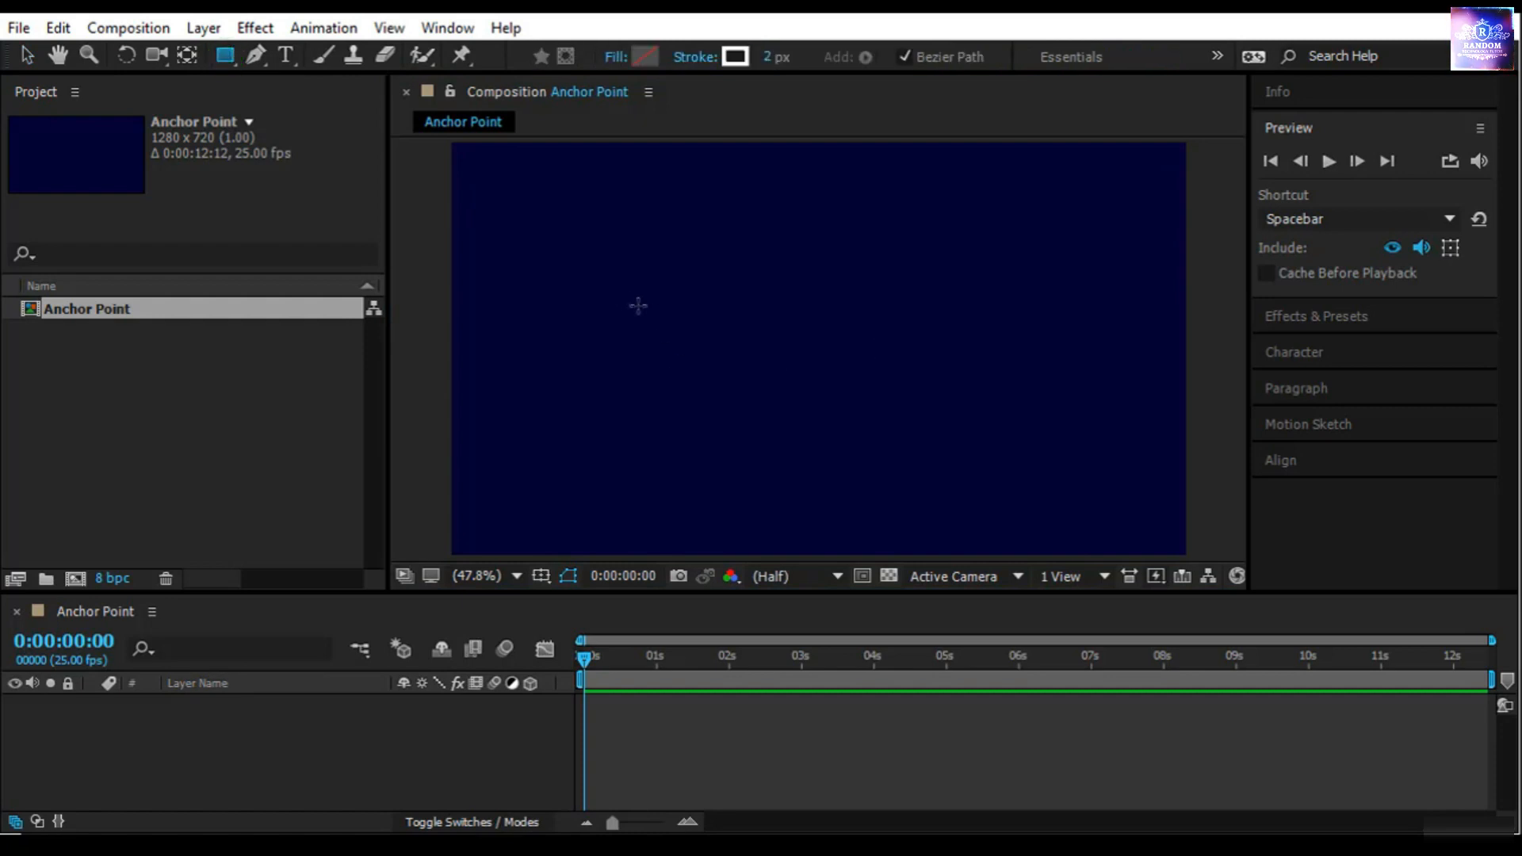
{"action": "mouse_move", "coordinate": [614, 262]}
{"action": "left_mouse_down"}
{"action": "mouse_move", "coordinate": [676, 435]}
{"action": "mouse_move", "coordinate": [943, 457]}
{"action": "left_mouse_up"}
{"action": "left_click", "coordinate": [866, 238]}
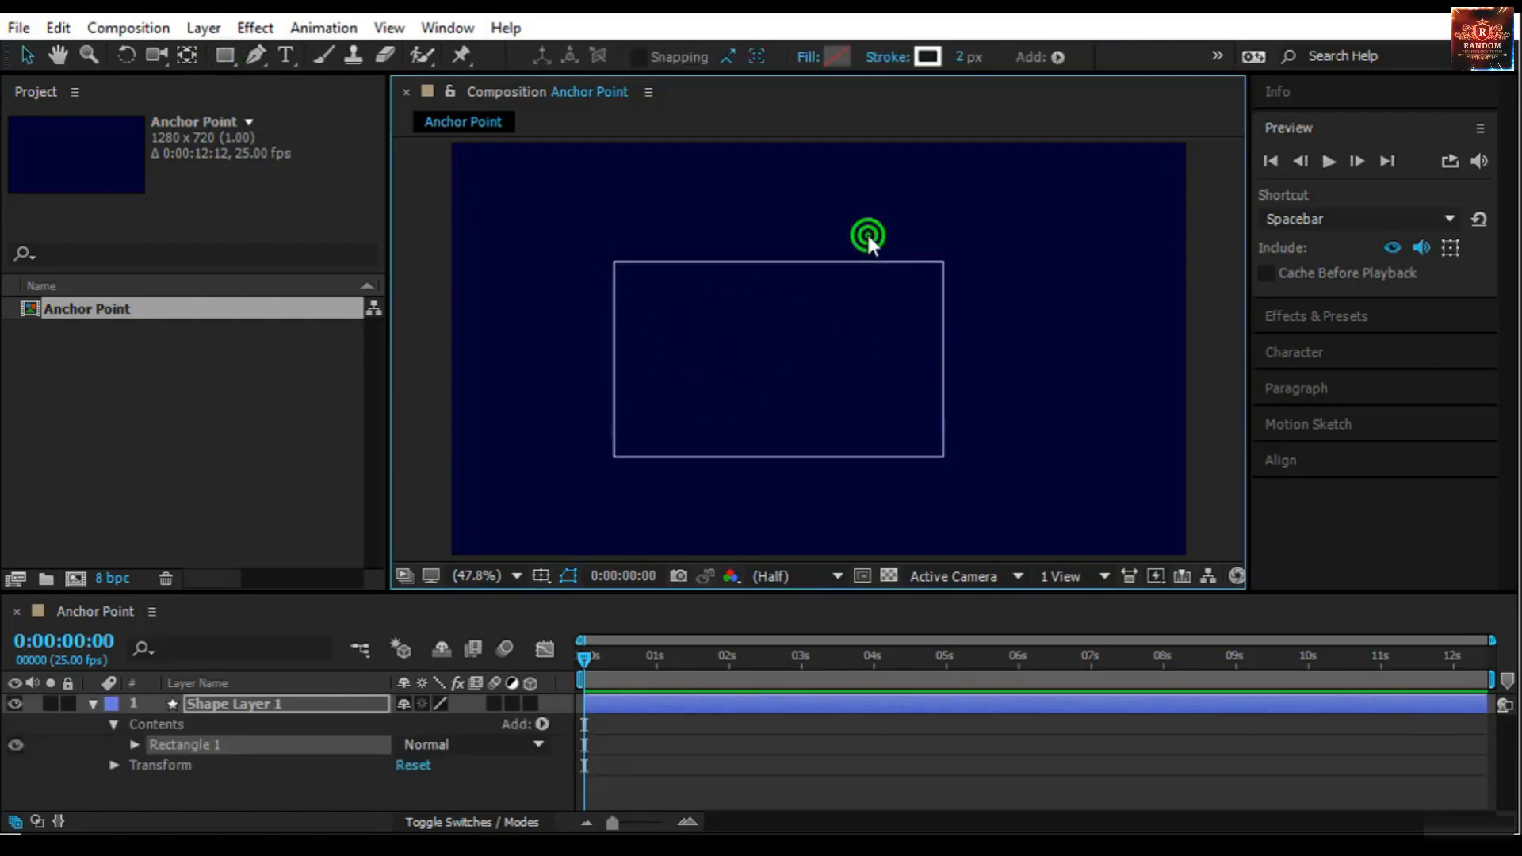
{"action": "left_click", "coordinate": [815, 340]}
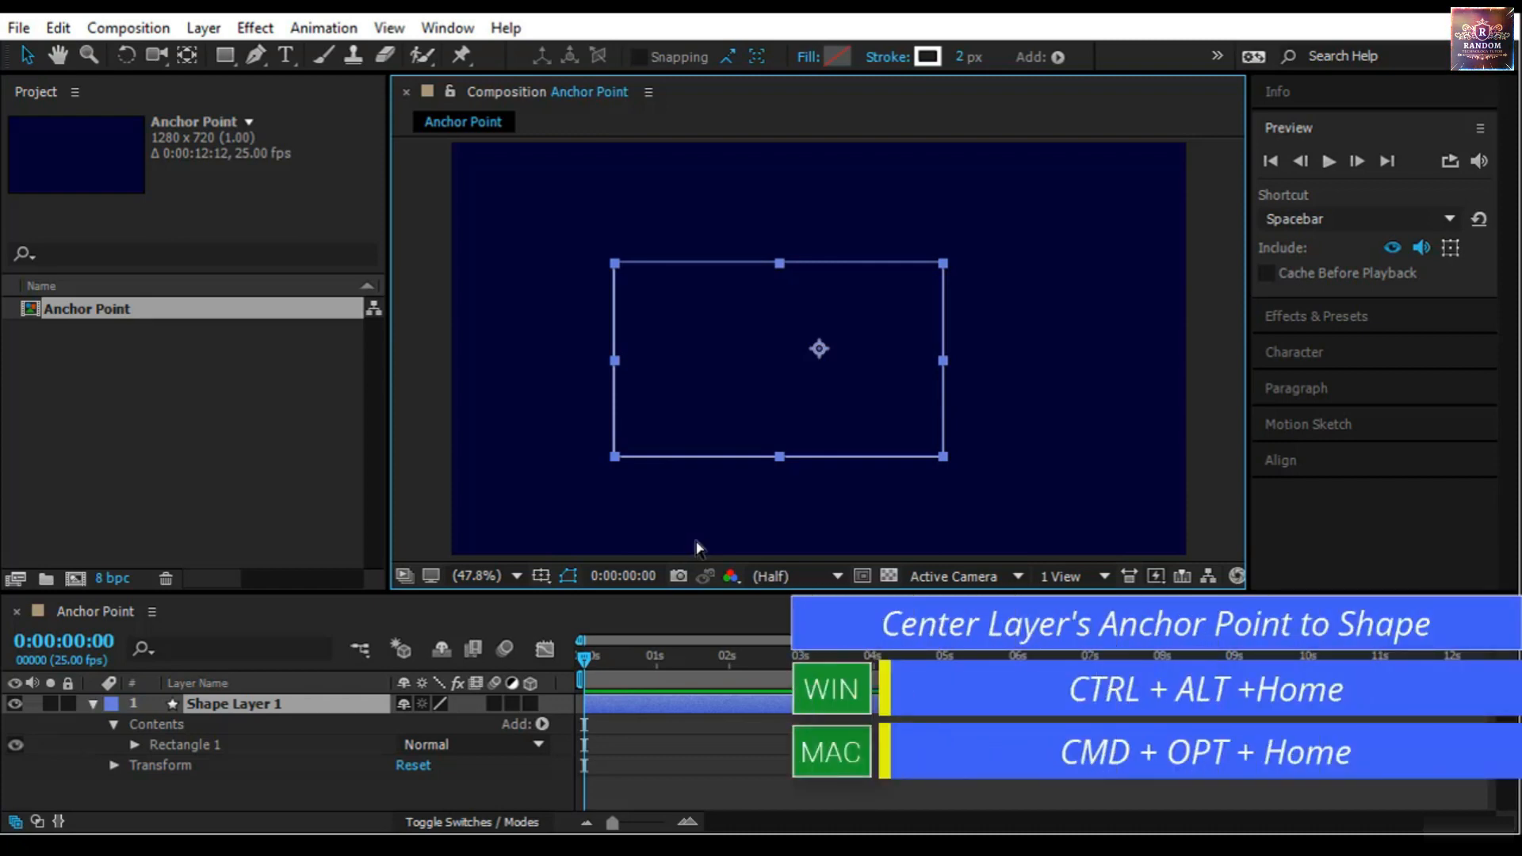
{"action": "key", "text": "ctrl+alt+Home"}
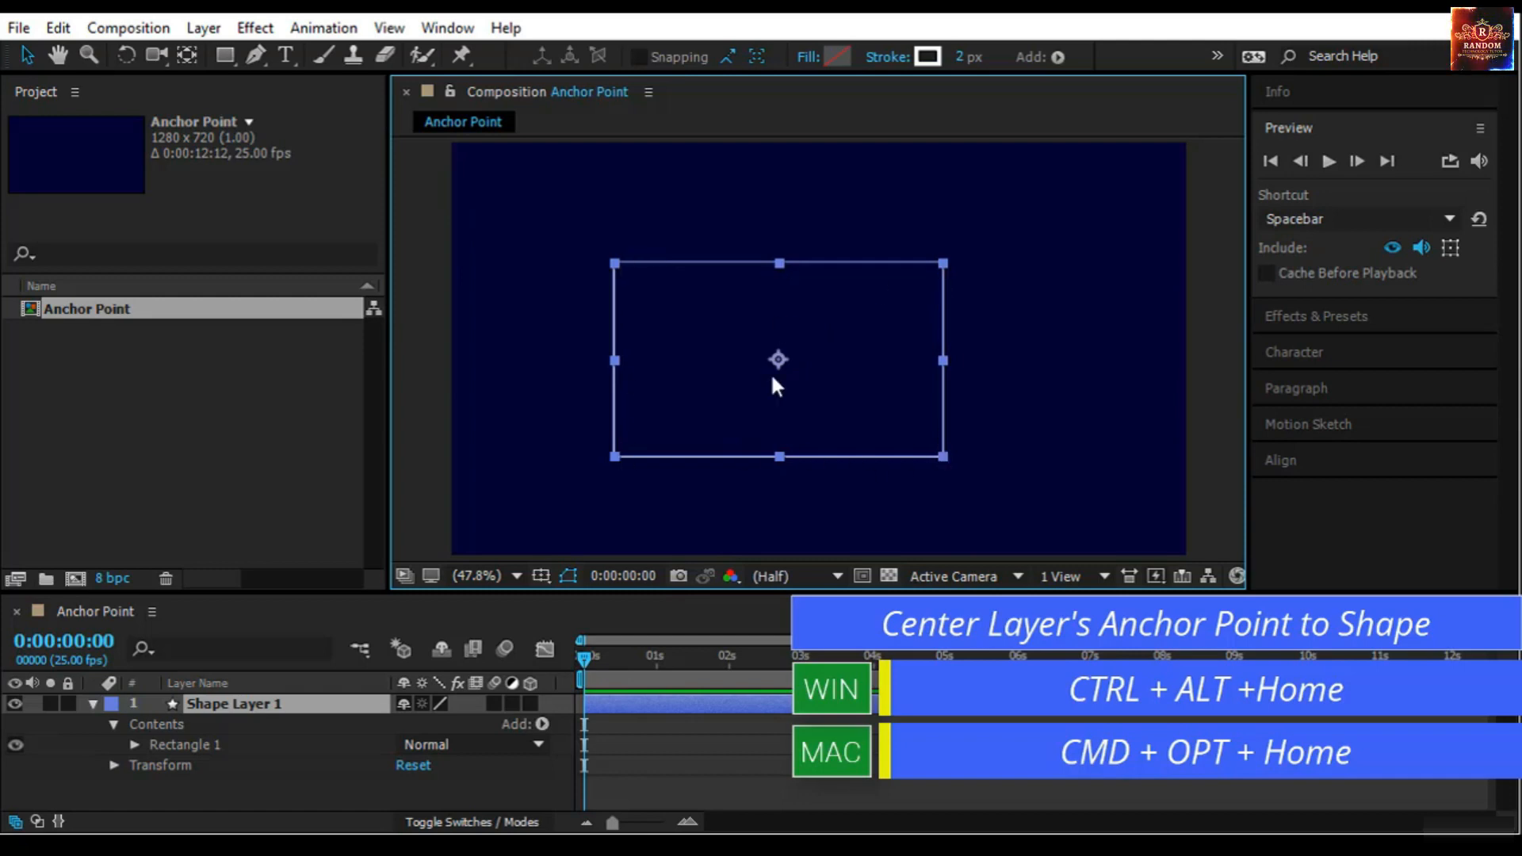
Try moving the rectangle slightly up and to the right, undo the move, and leave the rectangle deselected
{"action": "mouse_move", "coordinate": [781, 356]}
{"action": "left_mouse_down"}
{"action": "mouse_move", "coordinate": [874, 299]}
{"action": "mouse_move", "coordinate": [797, 350]}
{"action": "left_mouse_up"}
{"action": "key", "text": "ctrl+z"}
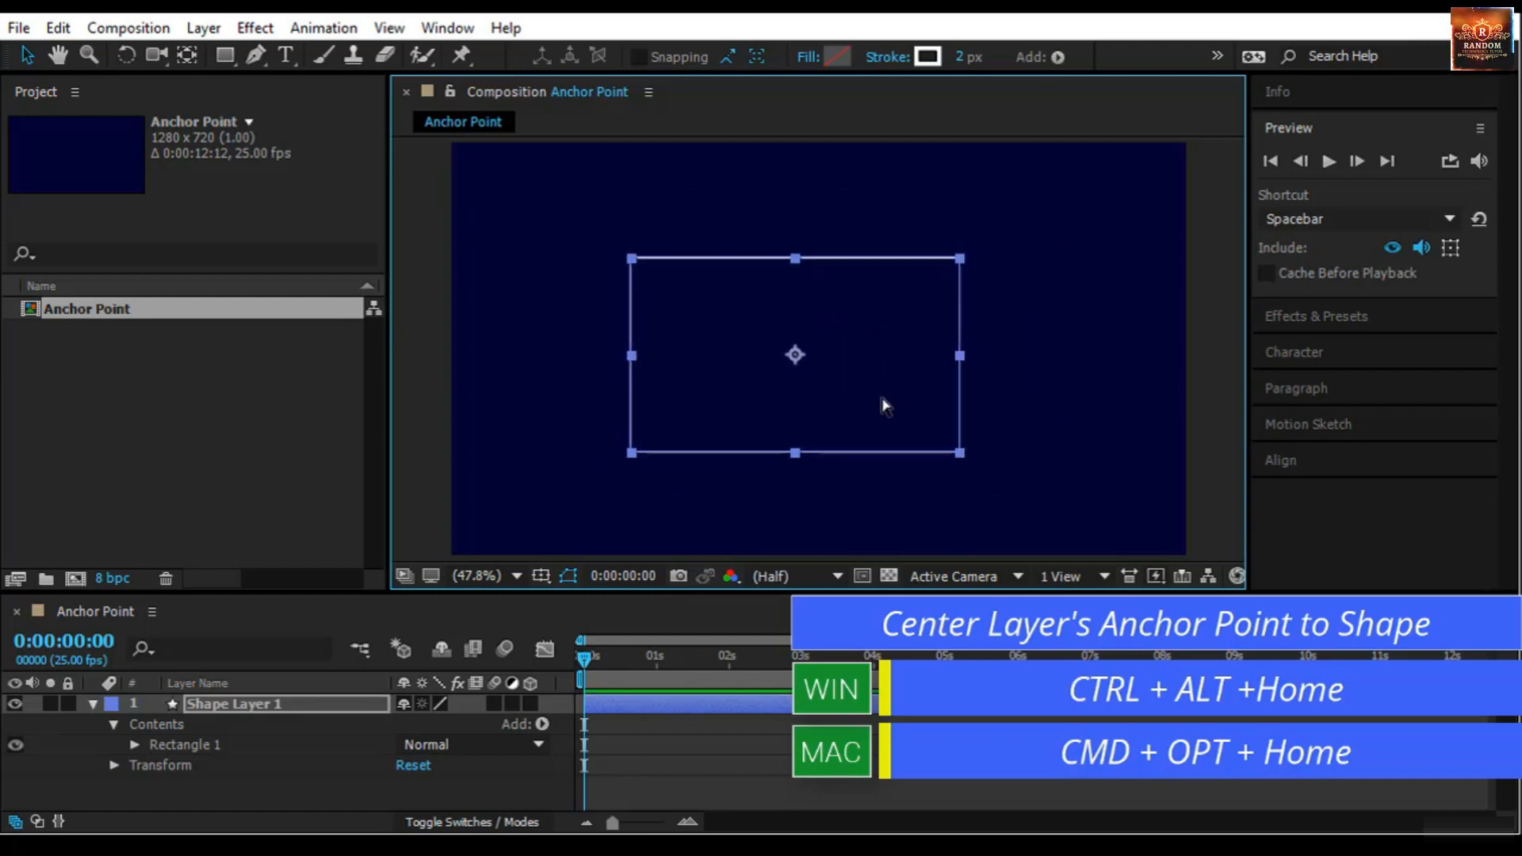
{"action": "left_click", "coordinate": [1039, 394]}
{"action": "left_click", "coordinate": [833, 387]}
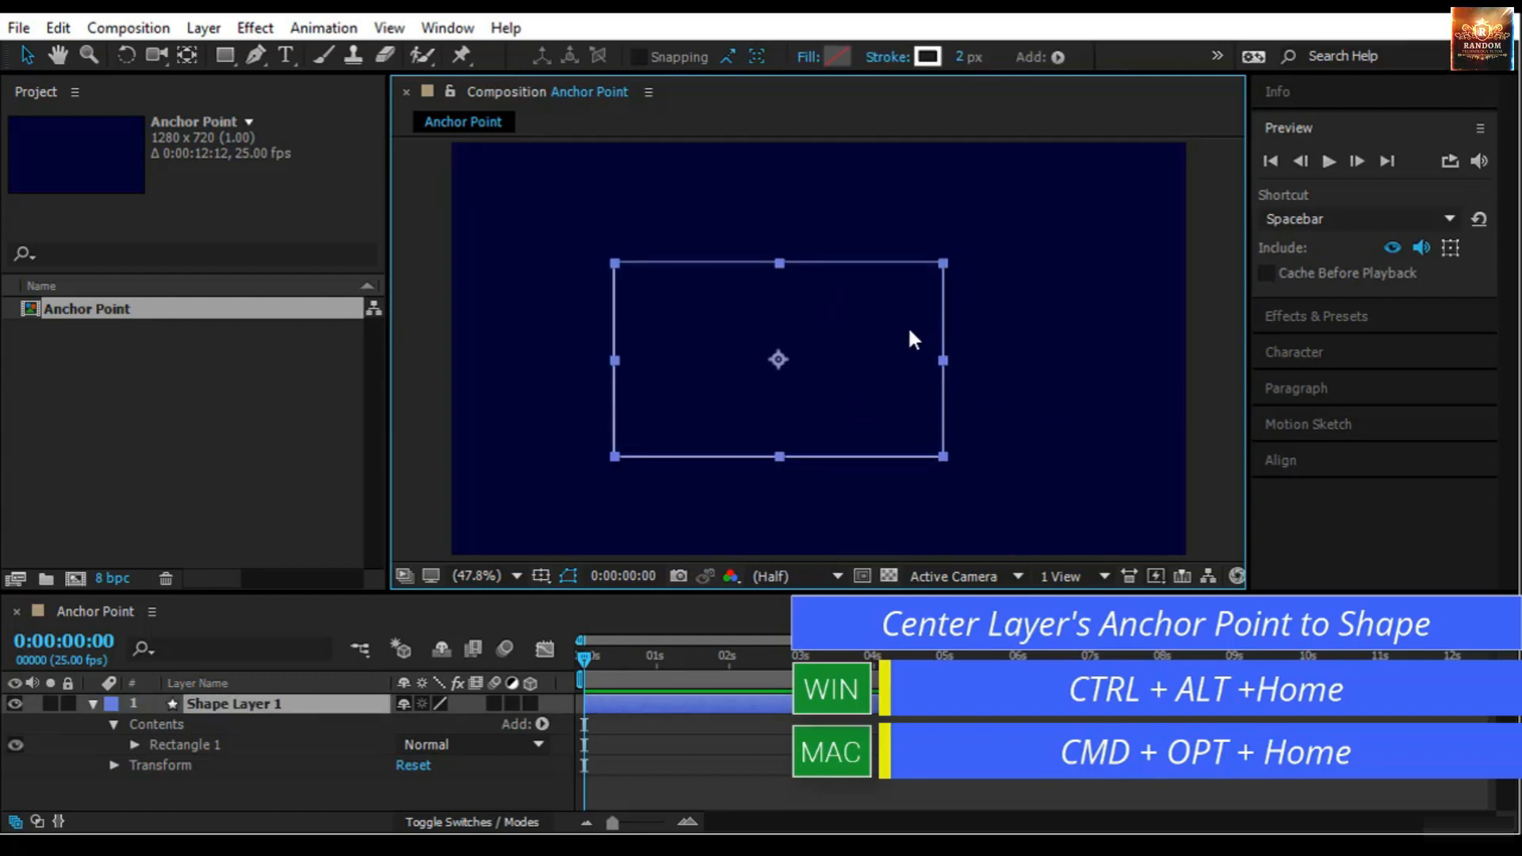
{"action": "left_click", "coordinate": [511, 255]}
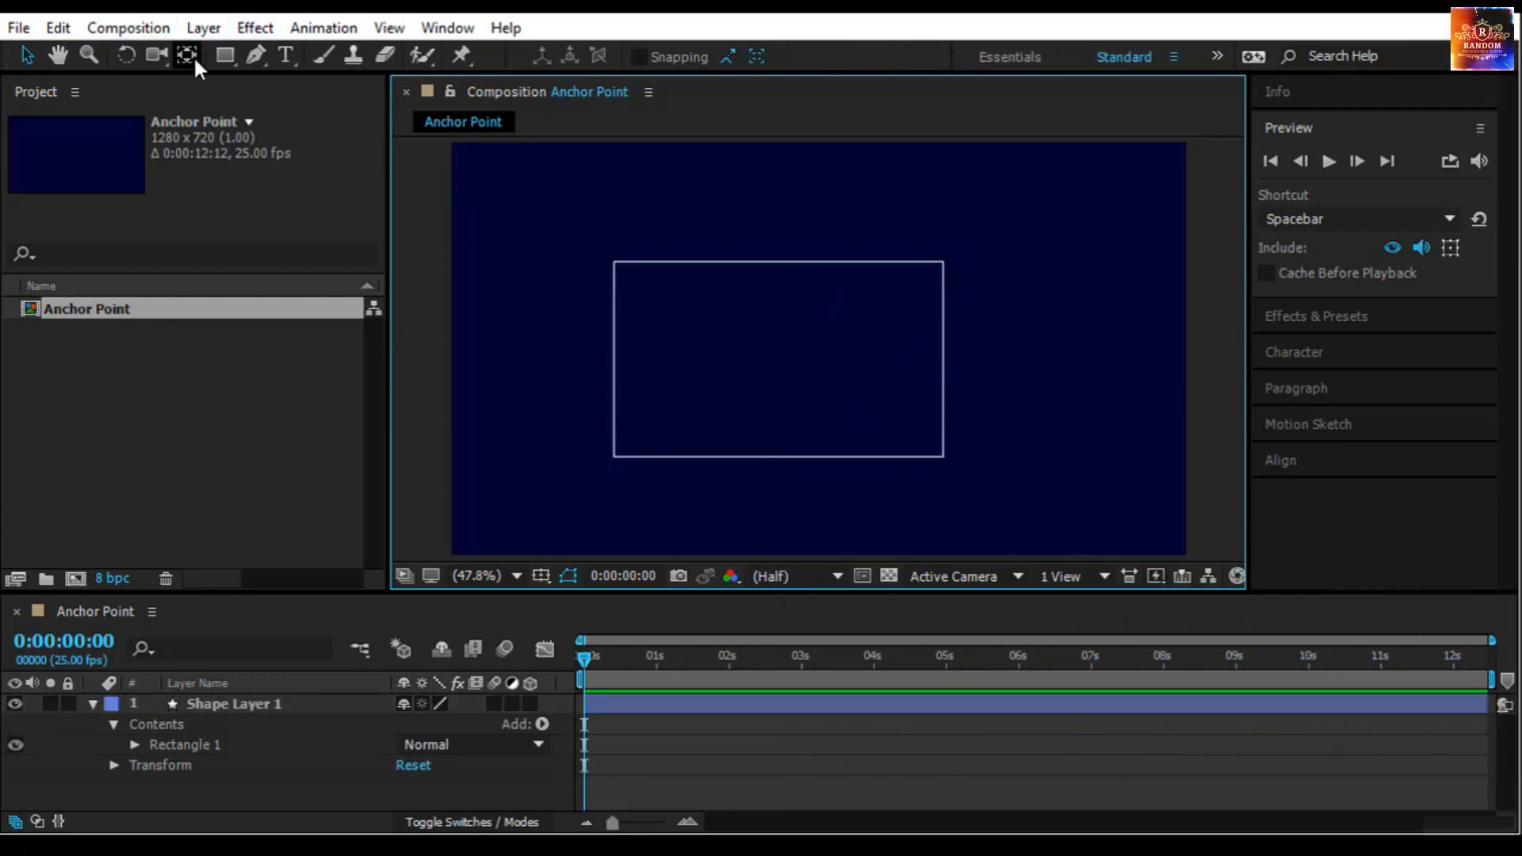
Create a second rectangle shape layer that fills the whole composition and select it
{"action": "double_click", "coordinate": [224, 54]}
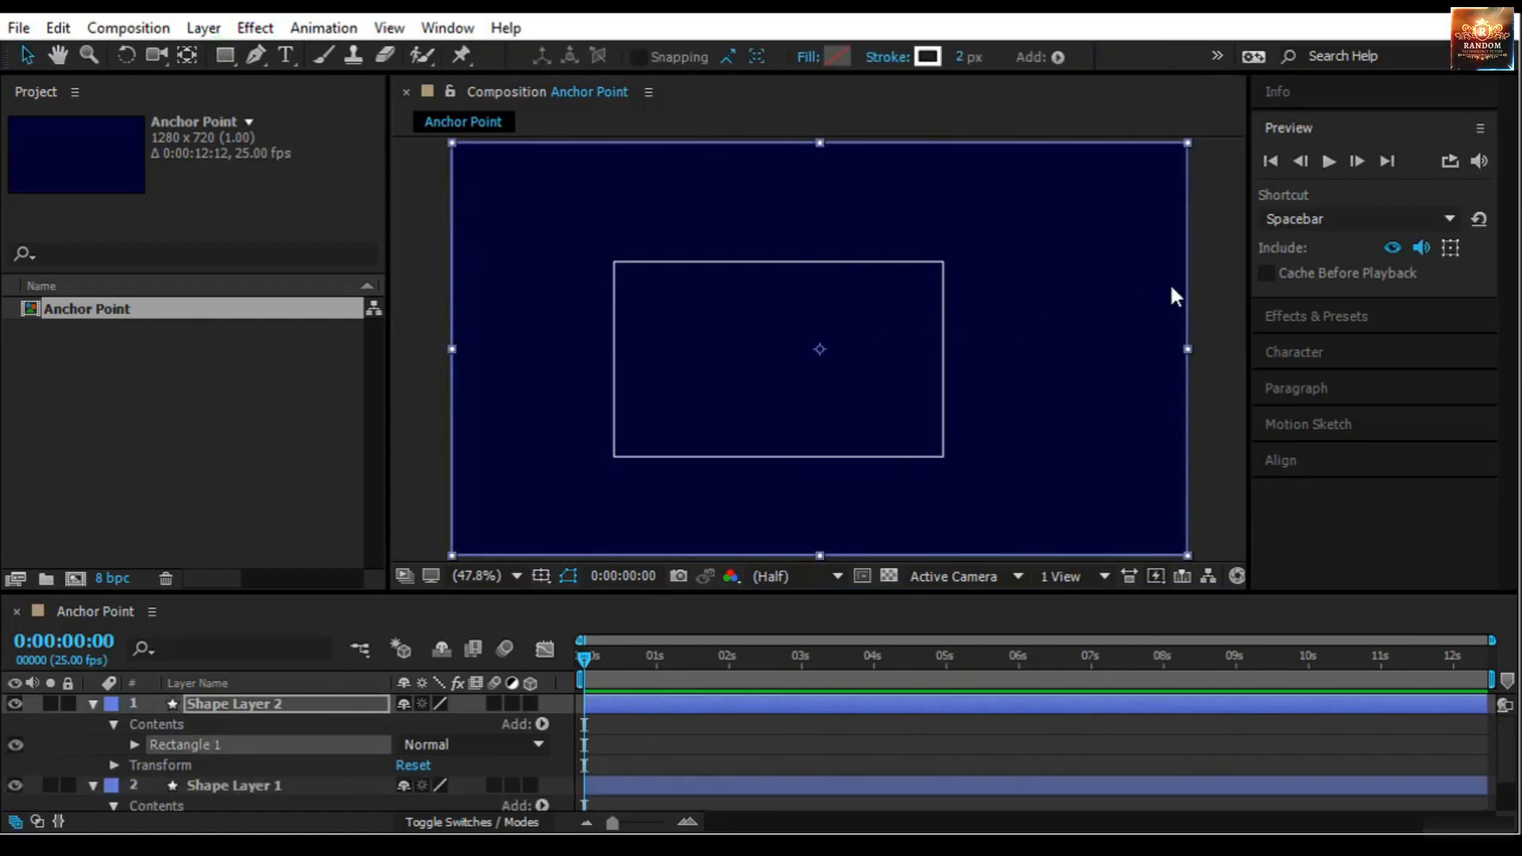
{"action": "left_click", "coordinate": [1212, 292]}
{"action": "left_click", "coordinate": [795, 373]}
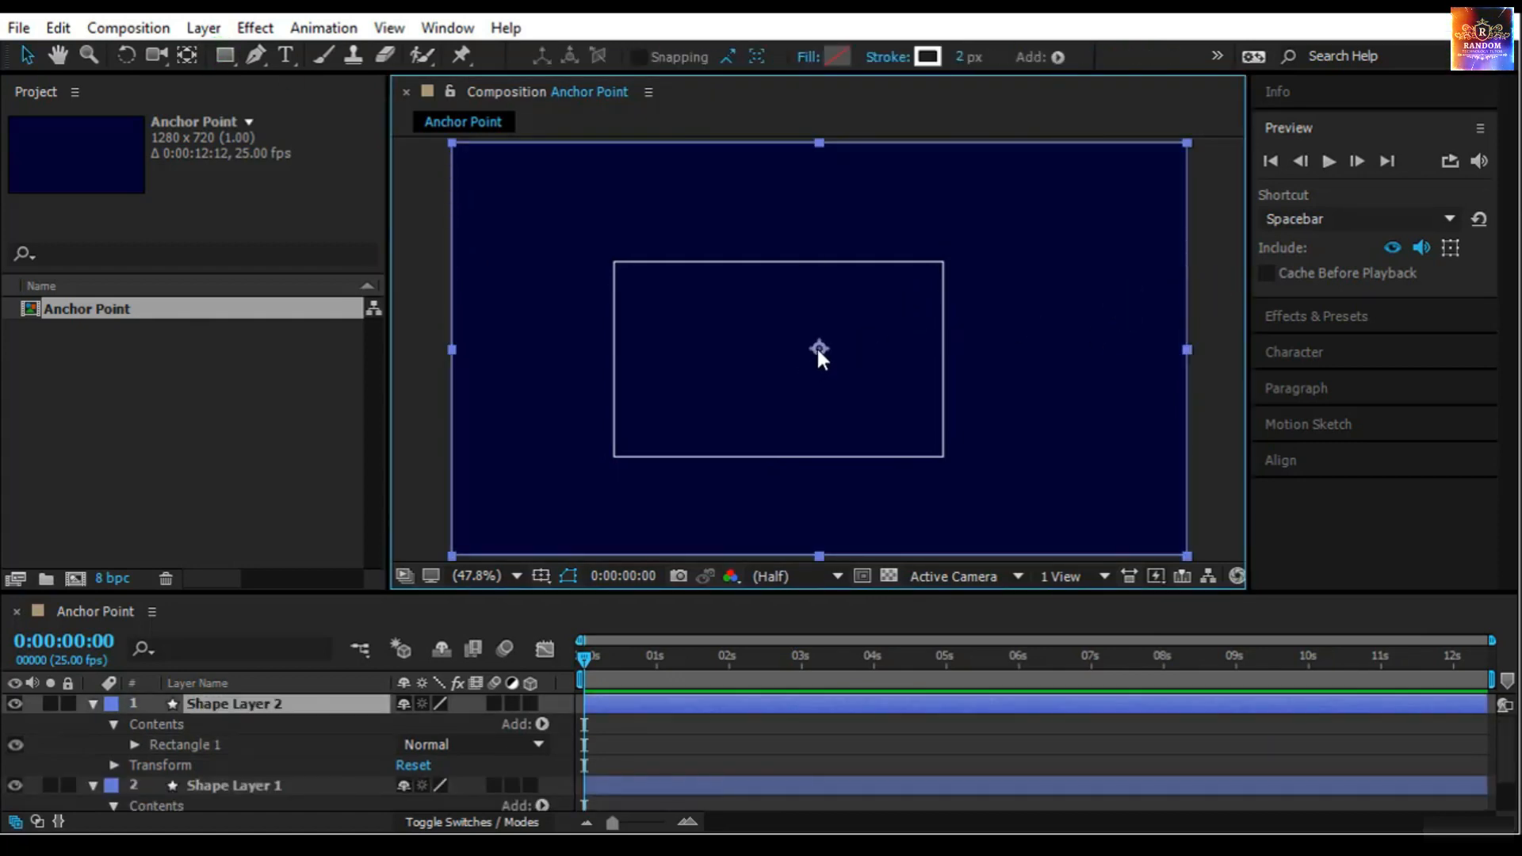
Move the full-frame rectangle's anchor point toward its upper-left area with the Pan Behind tool, and recenter it on the shape
{"action": "left_click", "coordinate": [186, 57]}
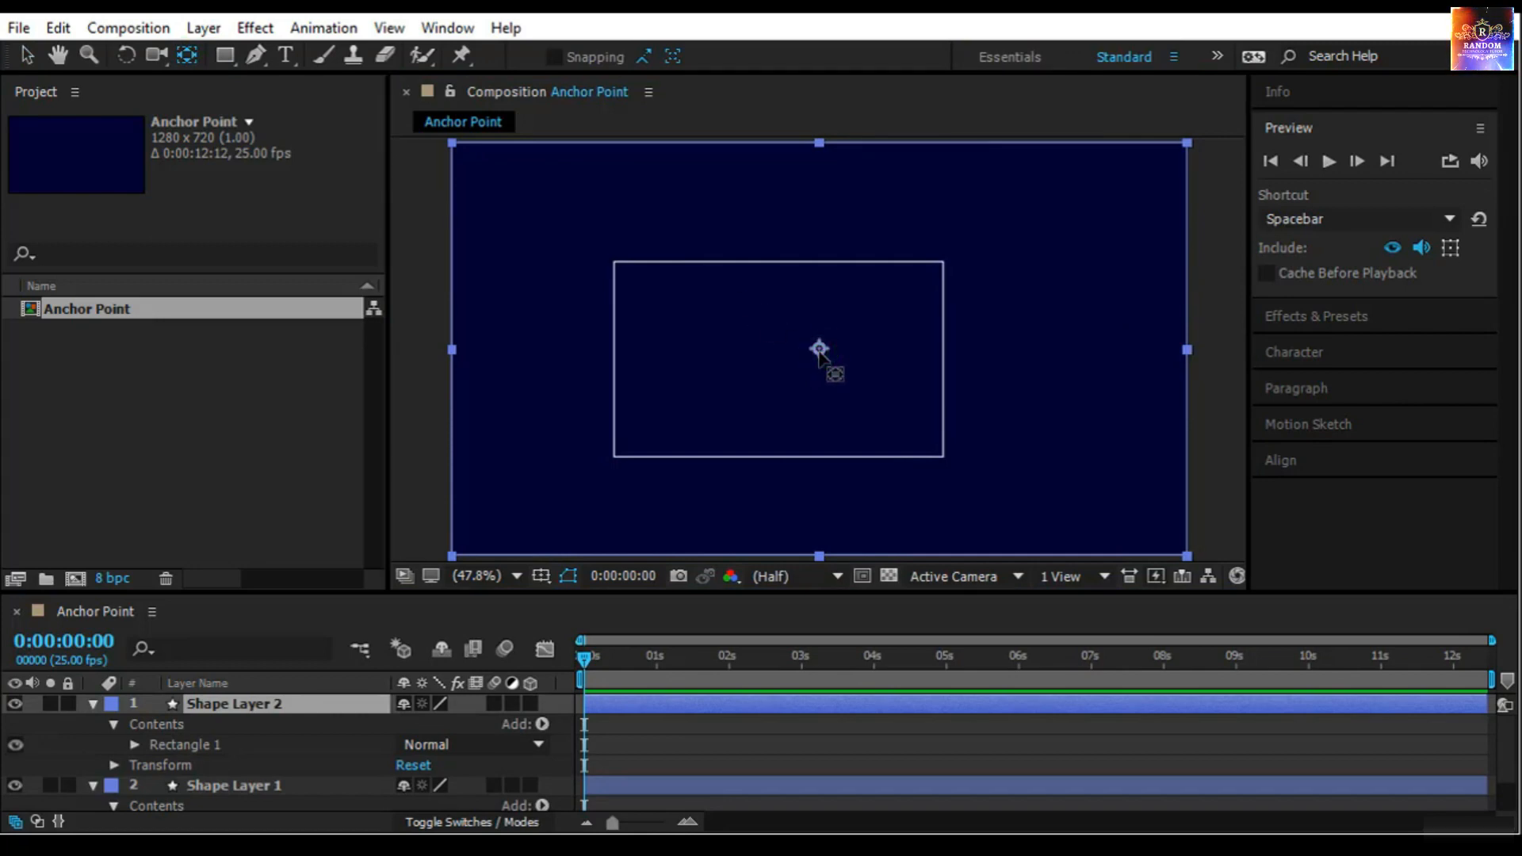
{"action": "left_click_drag", "start_coordinate": [819, 348], "coordinate": [639, 219]}
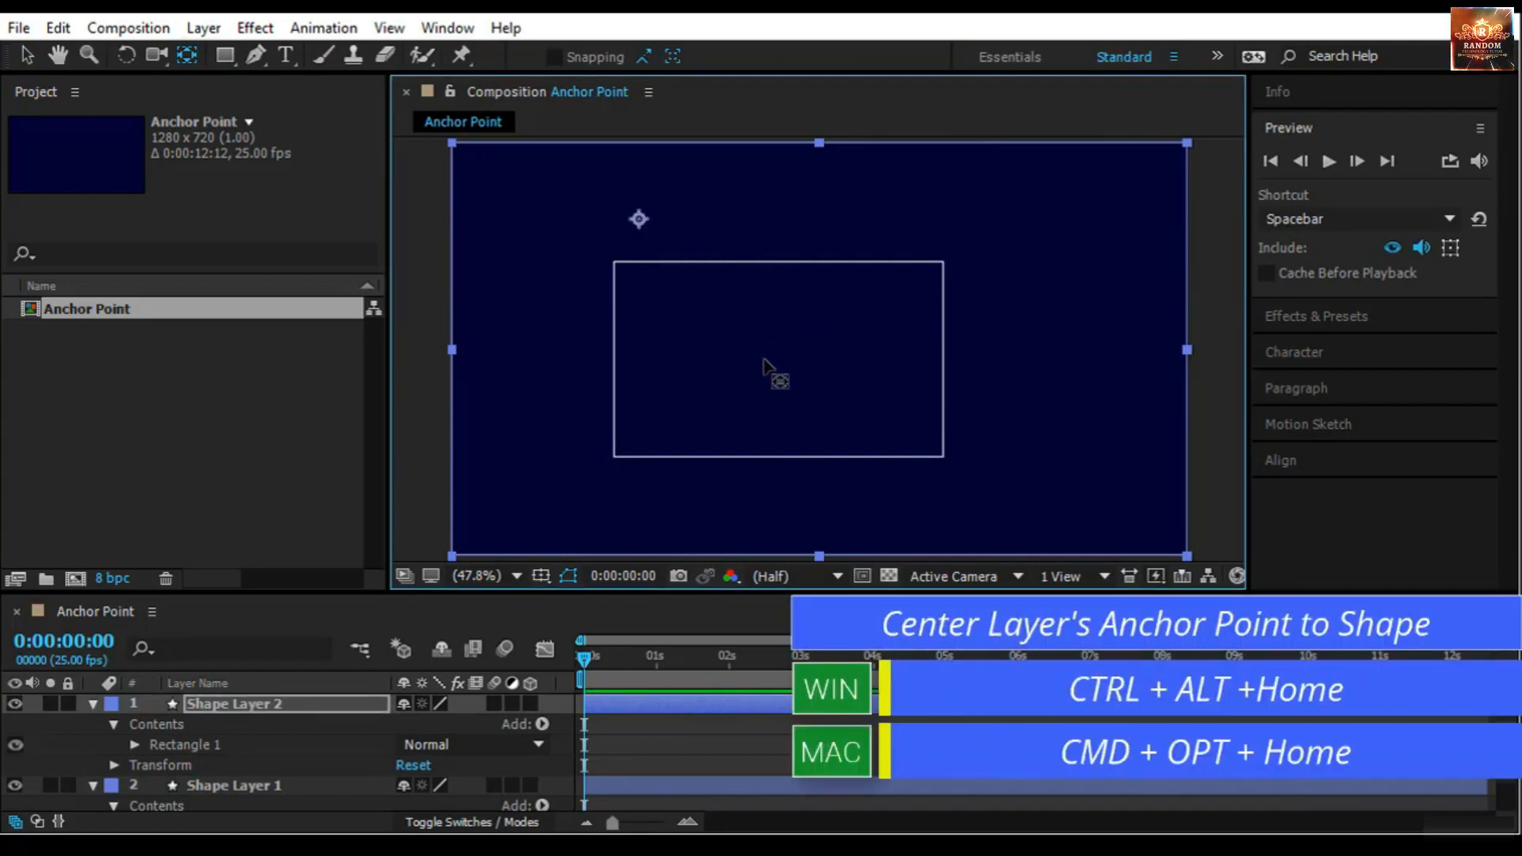
{"action": "key", "text": "ctrl+alt+Home"}
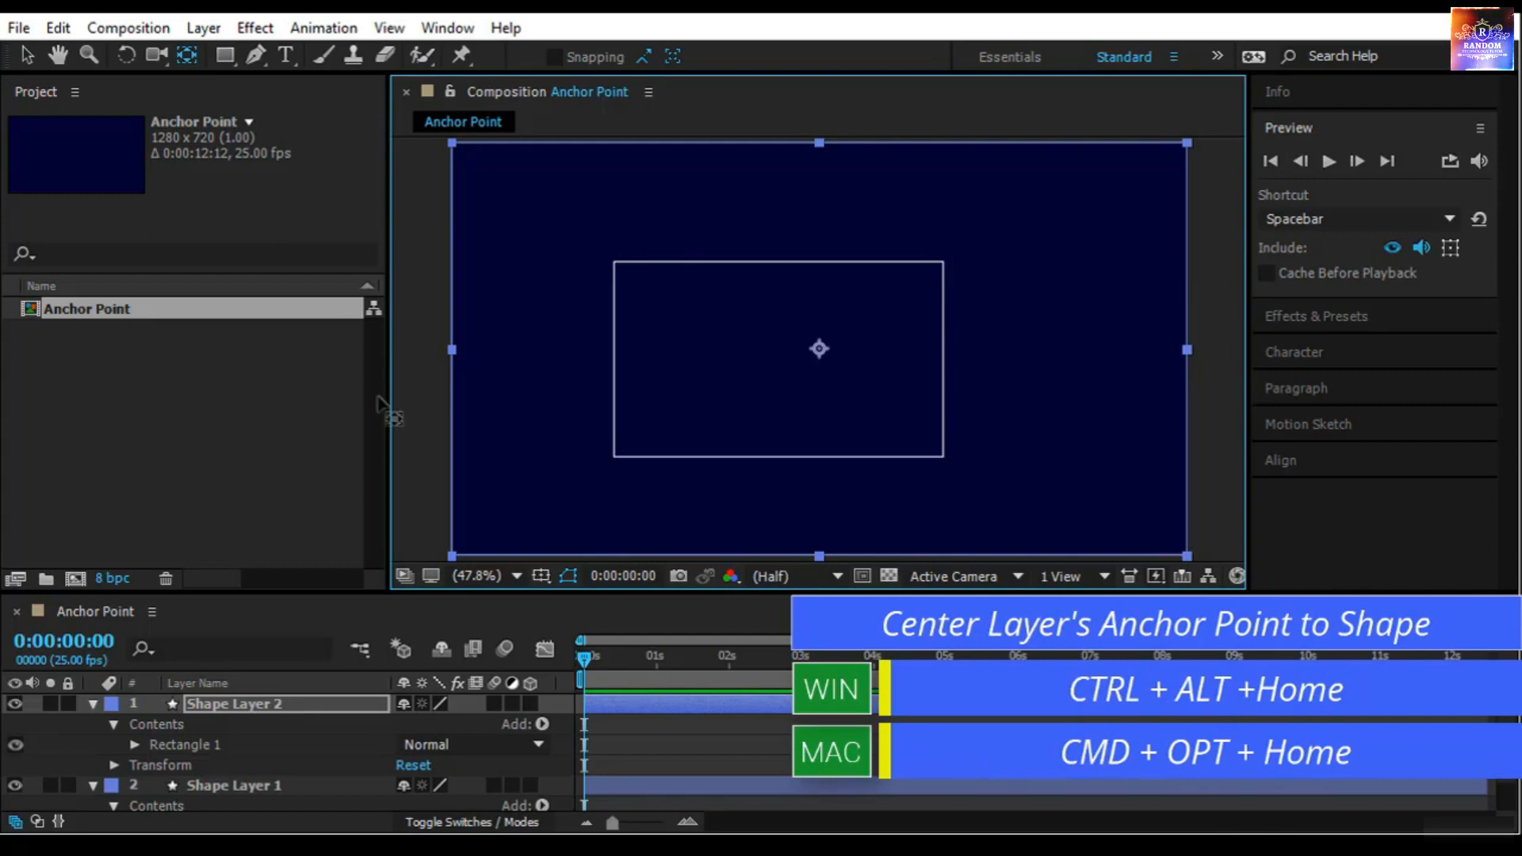
Delete the full-frame rectangle's layer, keeping only the smaller rectangle
{"action": "left_click", "coordinate": [412, 340]}
{"action": "left_click", "coordinate": [292, 701]}
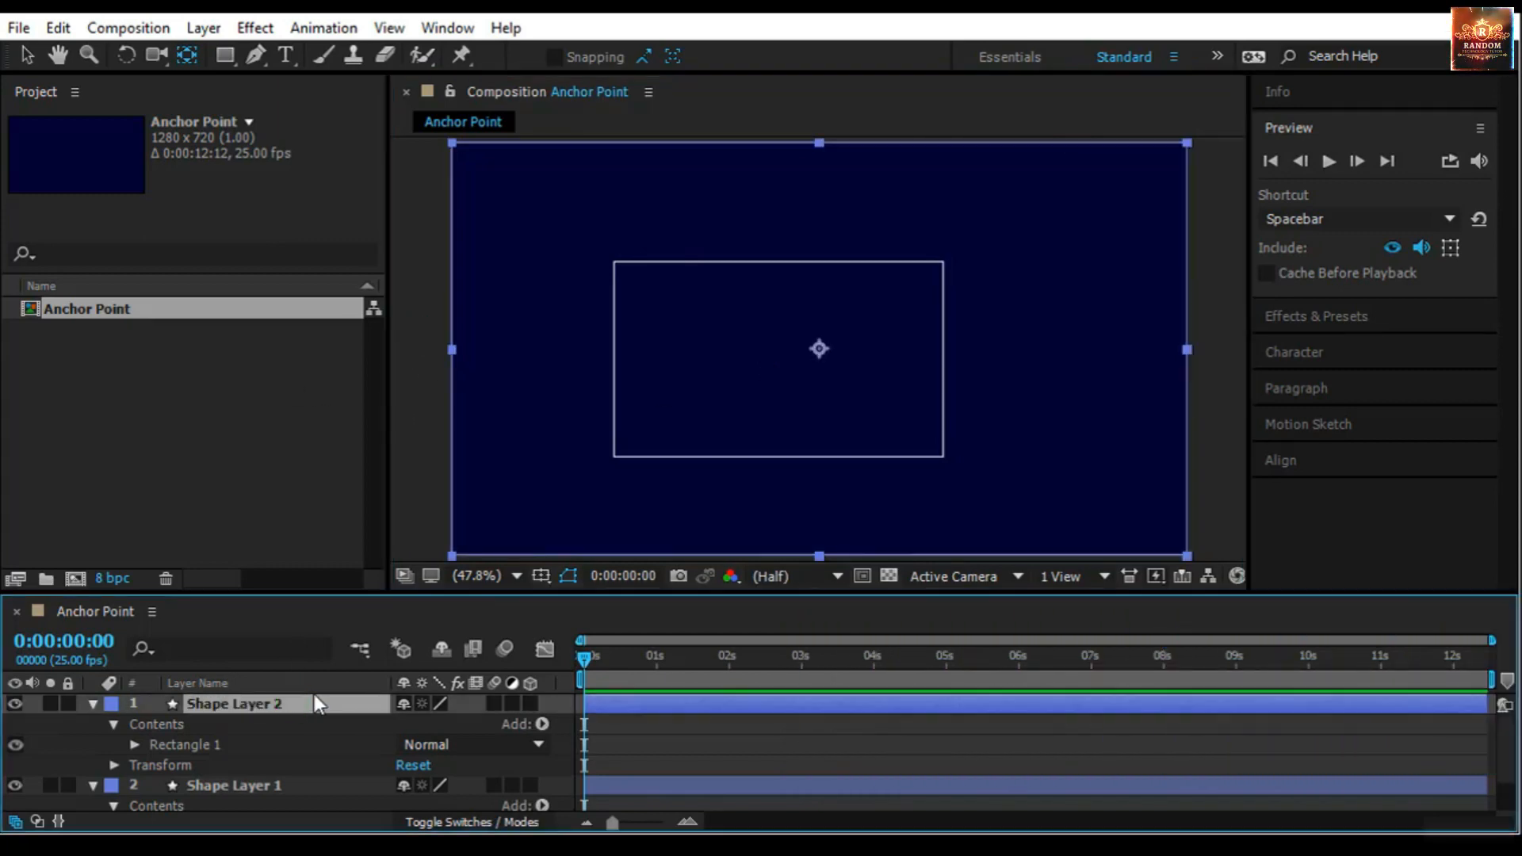
{"action": "key", "text": "Delete"}
Move the smaller rectangle's anchor point slightly off center, and recenter it on the shape
{"action": "left_click", "coordinate": [623, 362]}
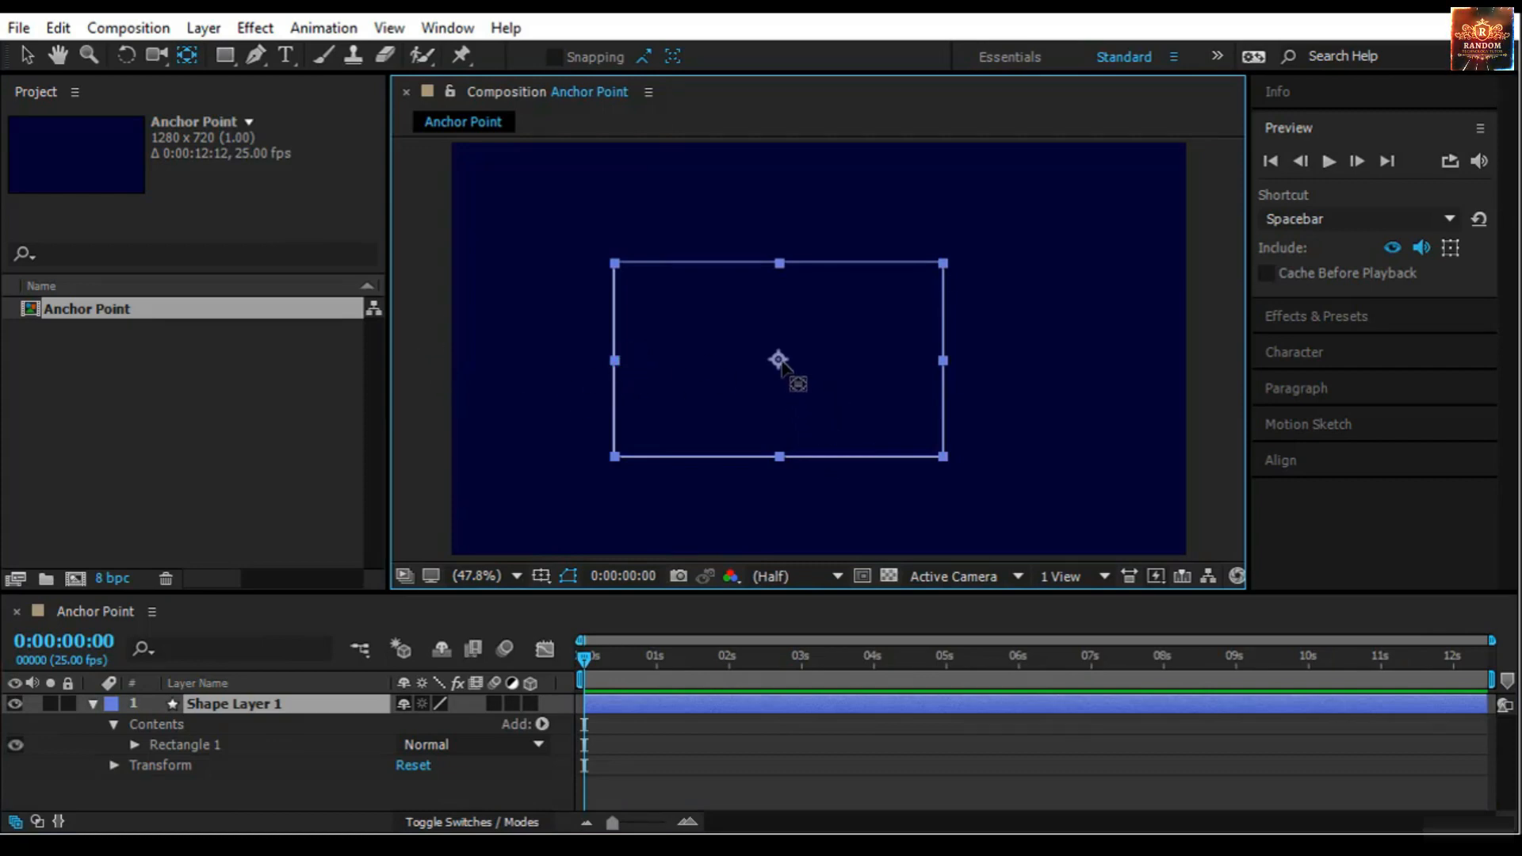
{"action": "mouse_move", "coordinate": [779, 359]}
{"action": "left_mouse_down"}
{"action": "mouse_move", "coordinate": [834, 286]}
{"action": "mouse_move", "coordinate": [753, 321]}
{"action": "mouse_move", "coordinate": [844, 329]}
{"action": "mouse_move", "coordinate": [738, 379]}
{"action": "mouse_move", "coordinate": [796, 346]}
{"action": "mouse_move", "coordinate": [770, 350]}
{"action": "left_mouse_up"}
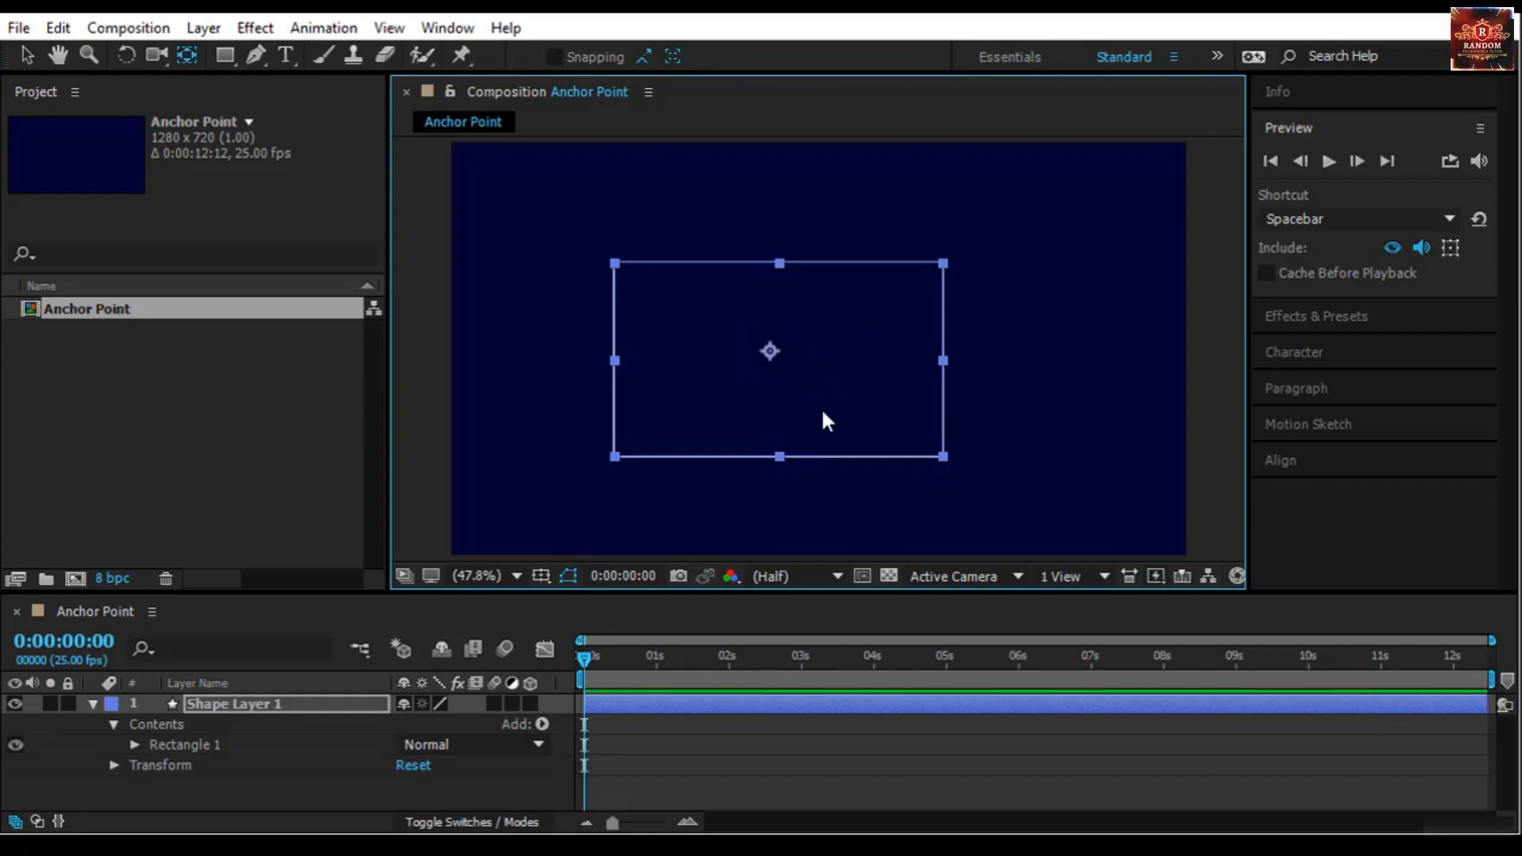
{"action": "key", "text": "ctrl+alt+Home"}
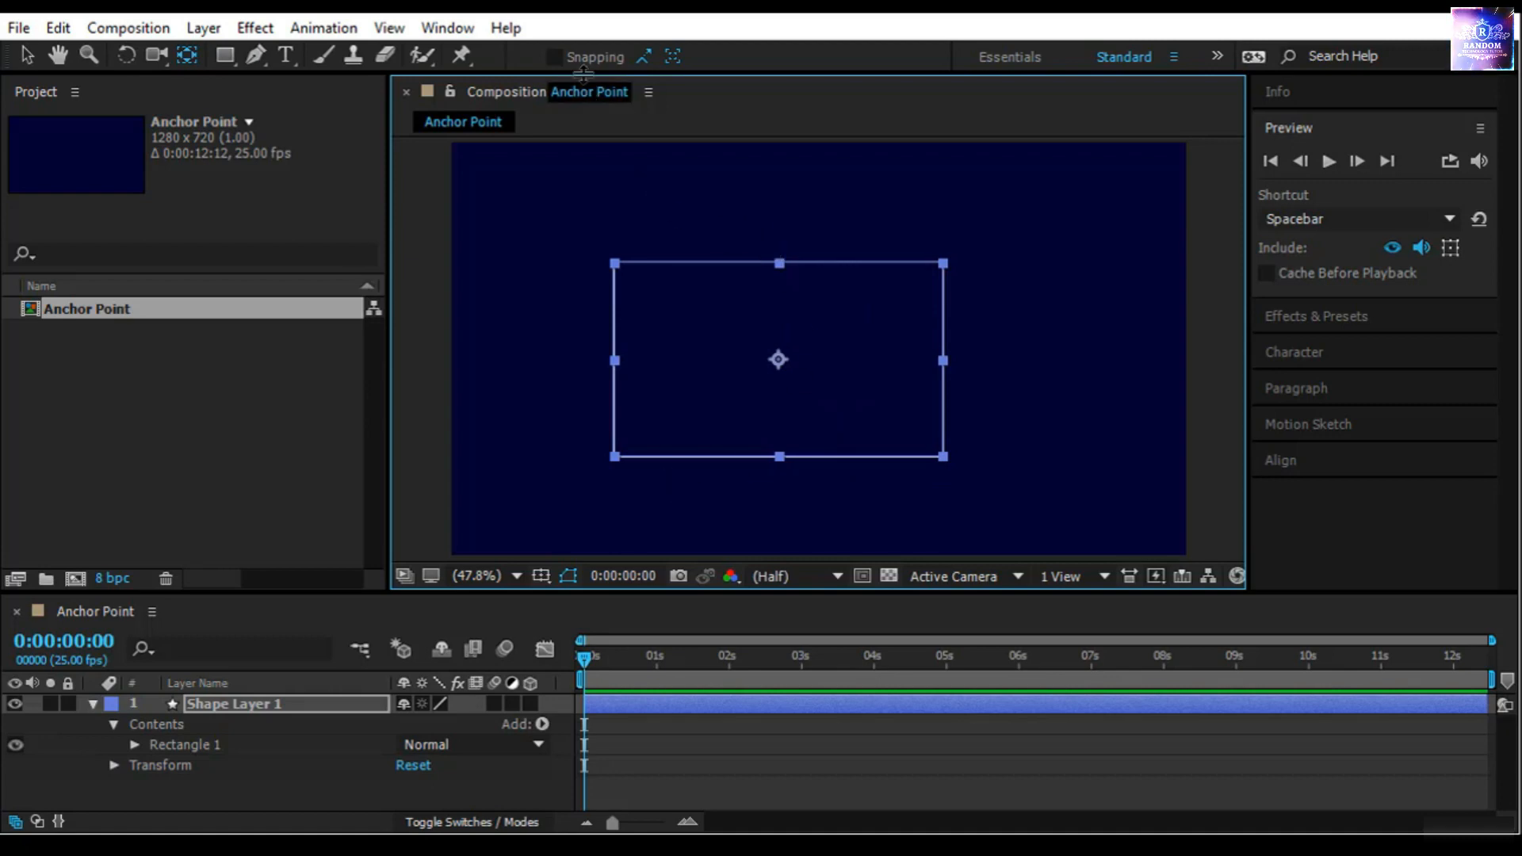
Snap the rectangle's anchor point back to its center with Snapping enabled, and disable Snapping
{"action": "left_click", "coordinate": [556, 58]}
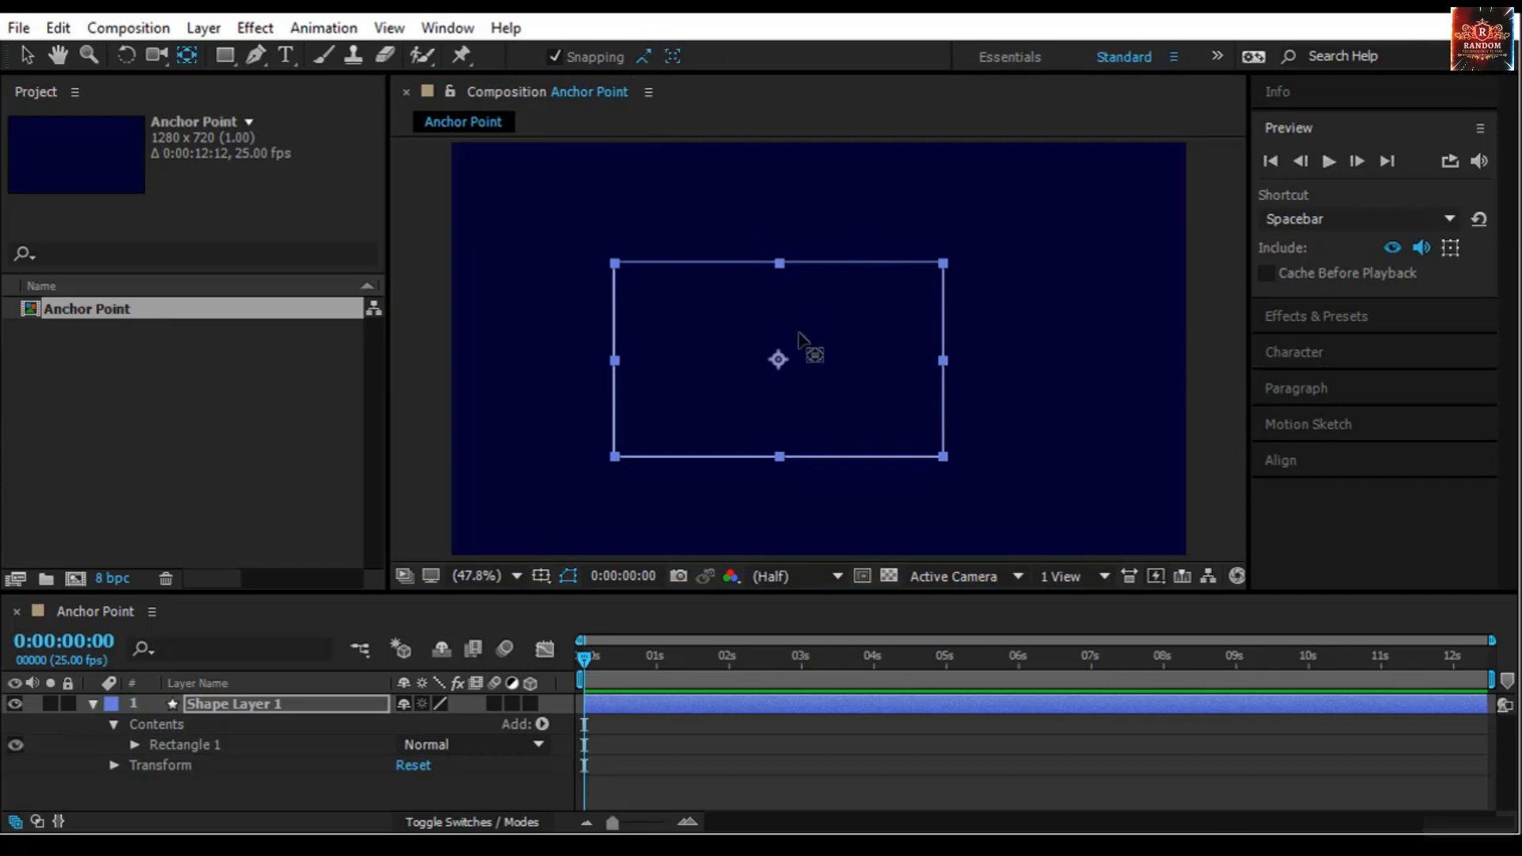
{"action": "mouse_move", "coordinate": [780, 361]}
{"action": "left_mouse_down"}
{"action": "mouse_move", "coordinate": [788, 285]}
{"action": "mouse_move", "coordinate": [790, 449]}
{"action": "mouse_move", "coordinate": [617, 458]}
{"action": "mouse_move", "coordinate": [616, 273]}
{"action": "mouse_move", "coordinate": [942, 279]}
{"action": "mouse_move", "coordinate": [951, 450]}
{"action": "mouse_move", "coordinate": [859, 424]}
{"action": "mouse_move", "coordinate": [777, 361]}
{"action": "mouse_move", "coordinate": [819, 354]}
{"action": "mouse_move", "coordinate": [777, 359]}
{"action": "left_mouse_up"}
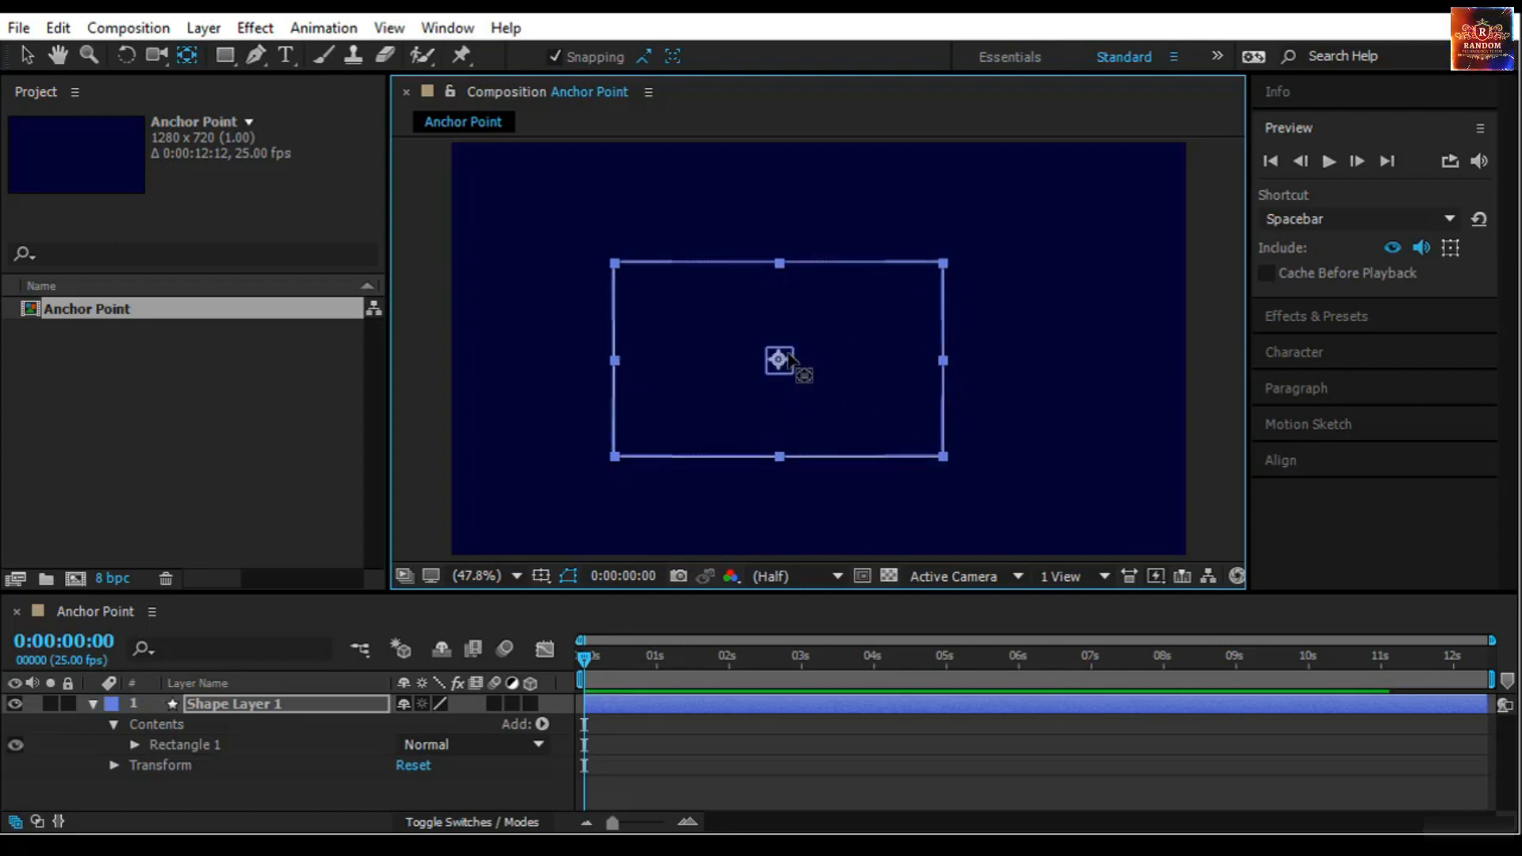
{"action": "left_click", "coordinate": [563, 58]}
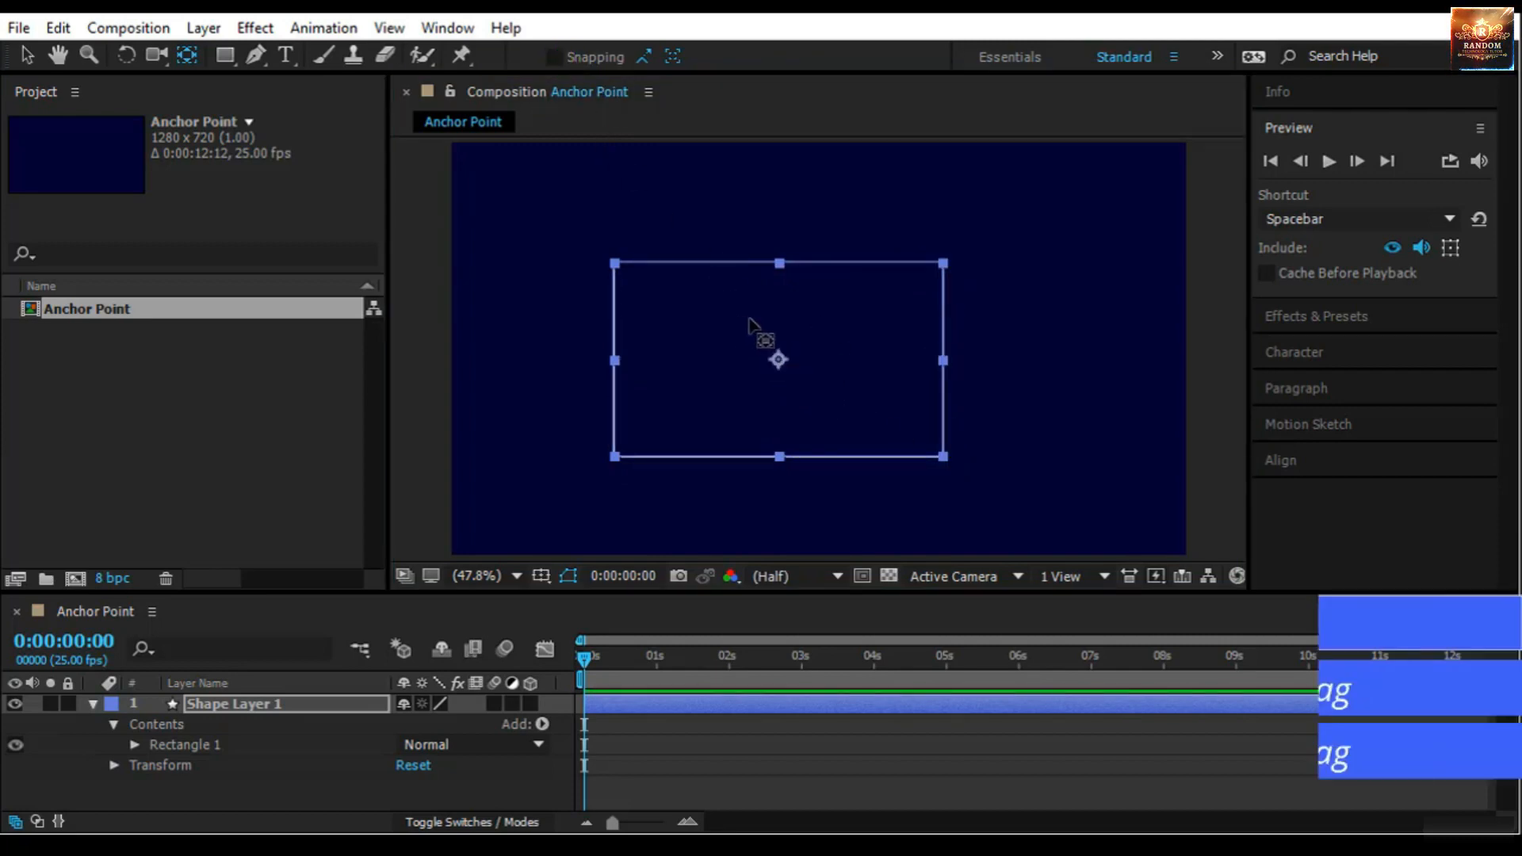
Drag the rectangle's anchor point toward its upper-left corner and back to its center using temporary snapping
{"action": "mouse_move", "coordinate": [777, 359]}
{"action": "left_mouse_down"}
{"action": "mouse_move", "coordinate": [792, 367]}
{"action": "mouse_move", "coordinate": [815, 322]}
{"action": "mouse_move", "coordinate": [802, 353]}
{"action": "left_mouse_up"}
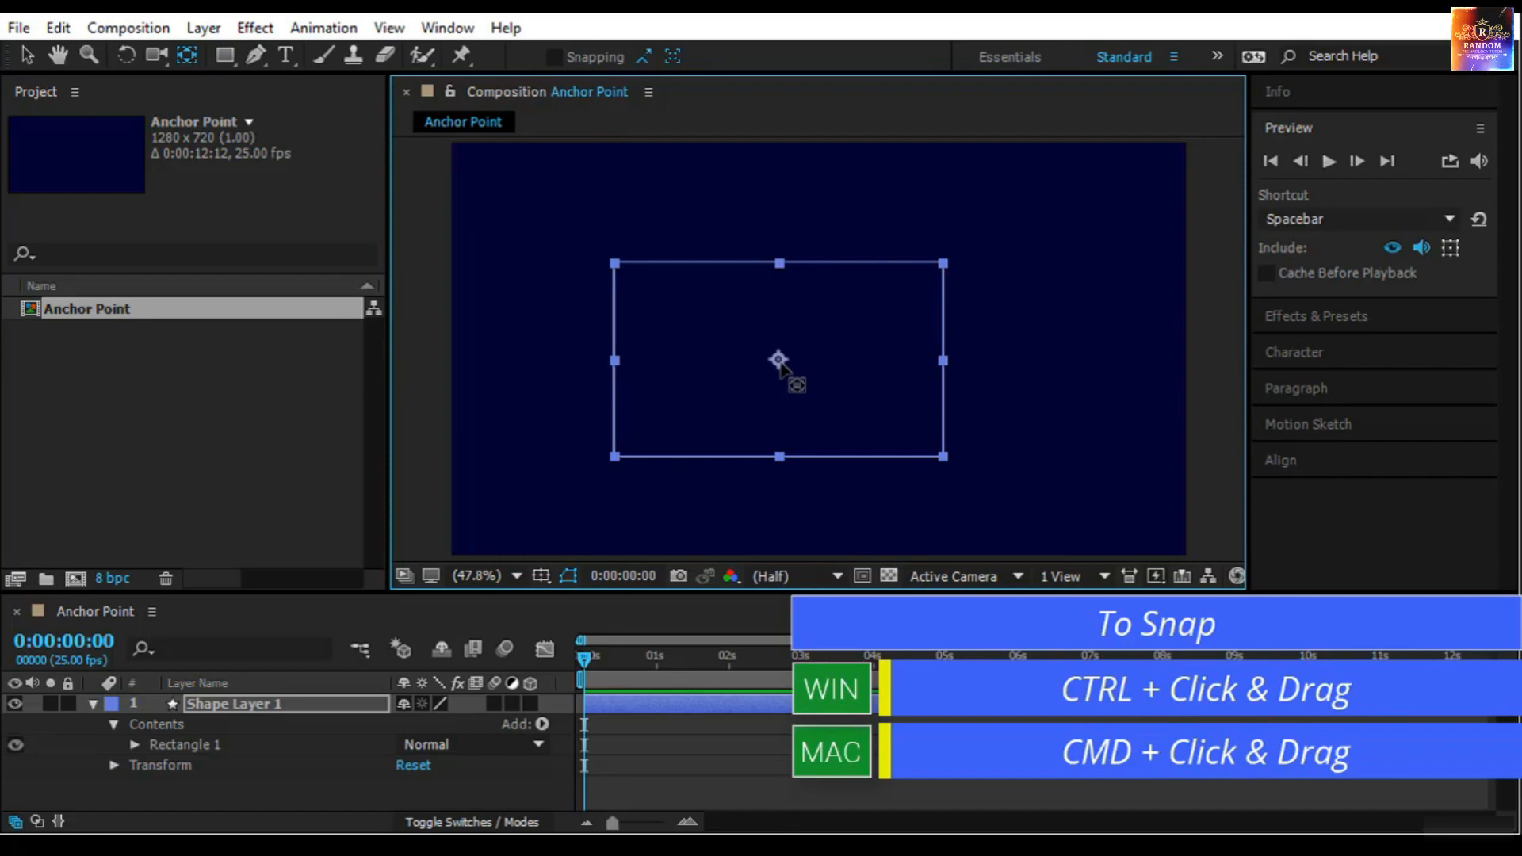
{"action": "left_click_drag", "start_coordinate": [780, 361], "coordinate": [644, 266]}
{"action": "left_click_drag", "start_coordinate": [824, 272], "coordinate": [781, 363]}
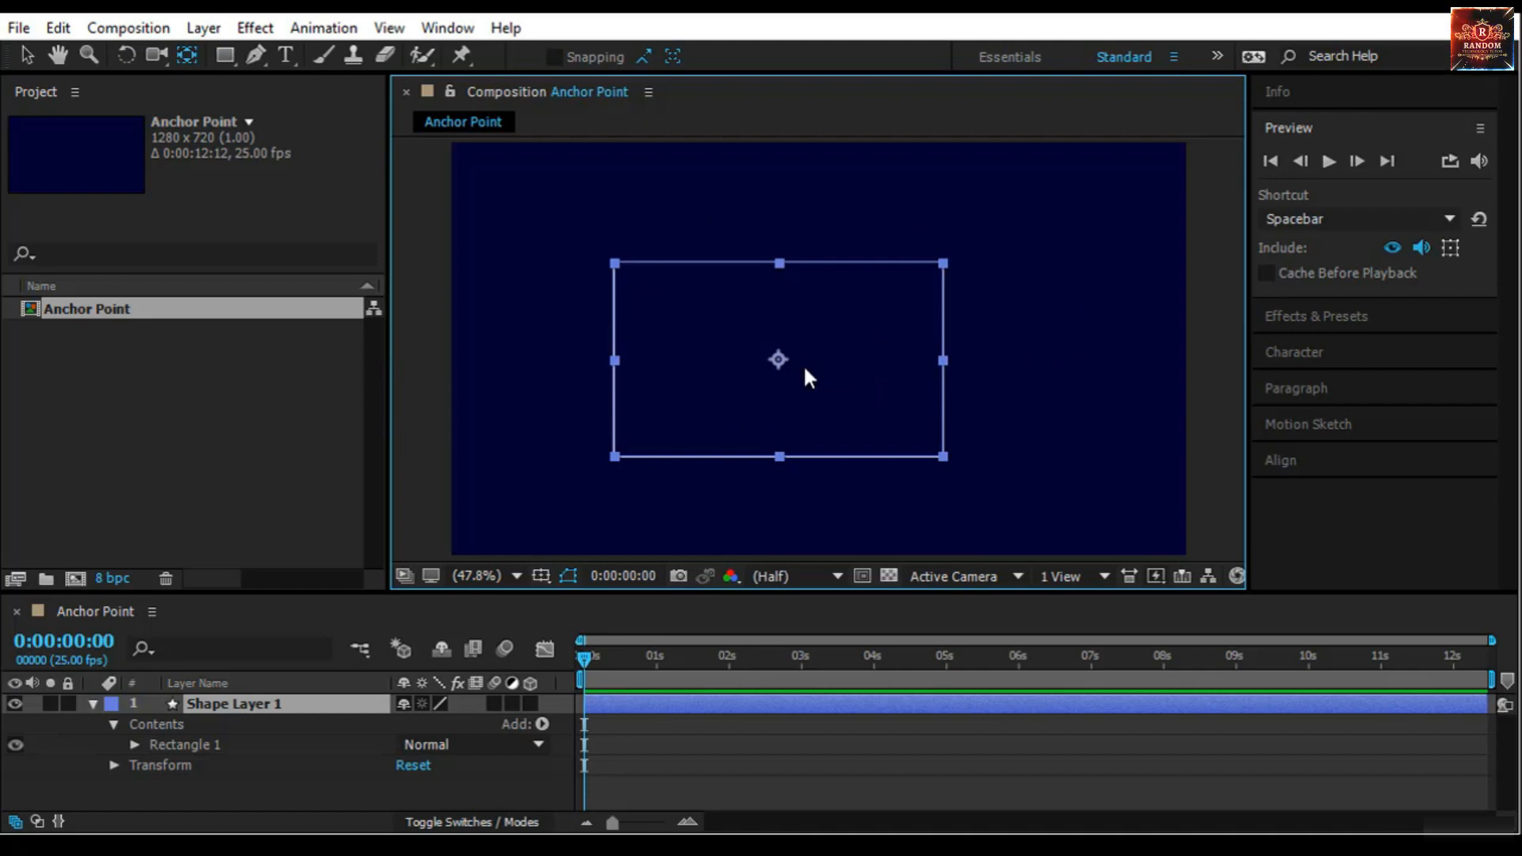
{"action": "mouse_move", "coordinate": [790, 370]}
{"action": "left_mouse_down"}
{"action": "mouse_move", "coordinate": [792, 273]}
{"action": "mouse_move", "coordinate": [792, 370]}
{"action": "left_mouse_up"}
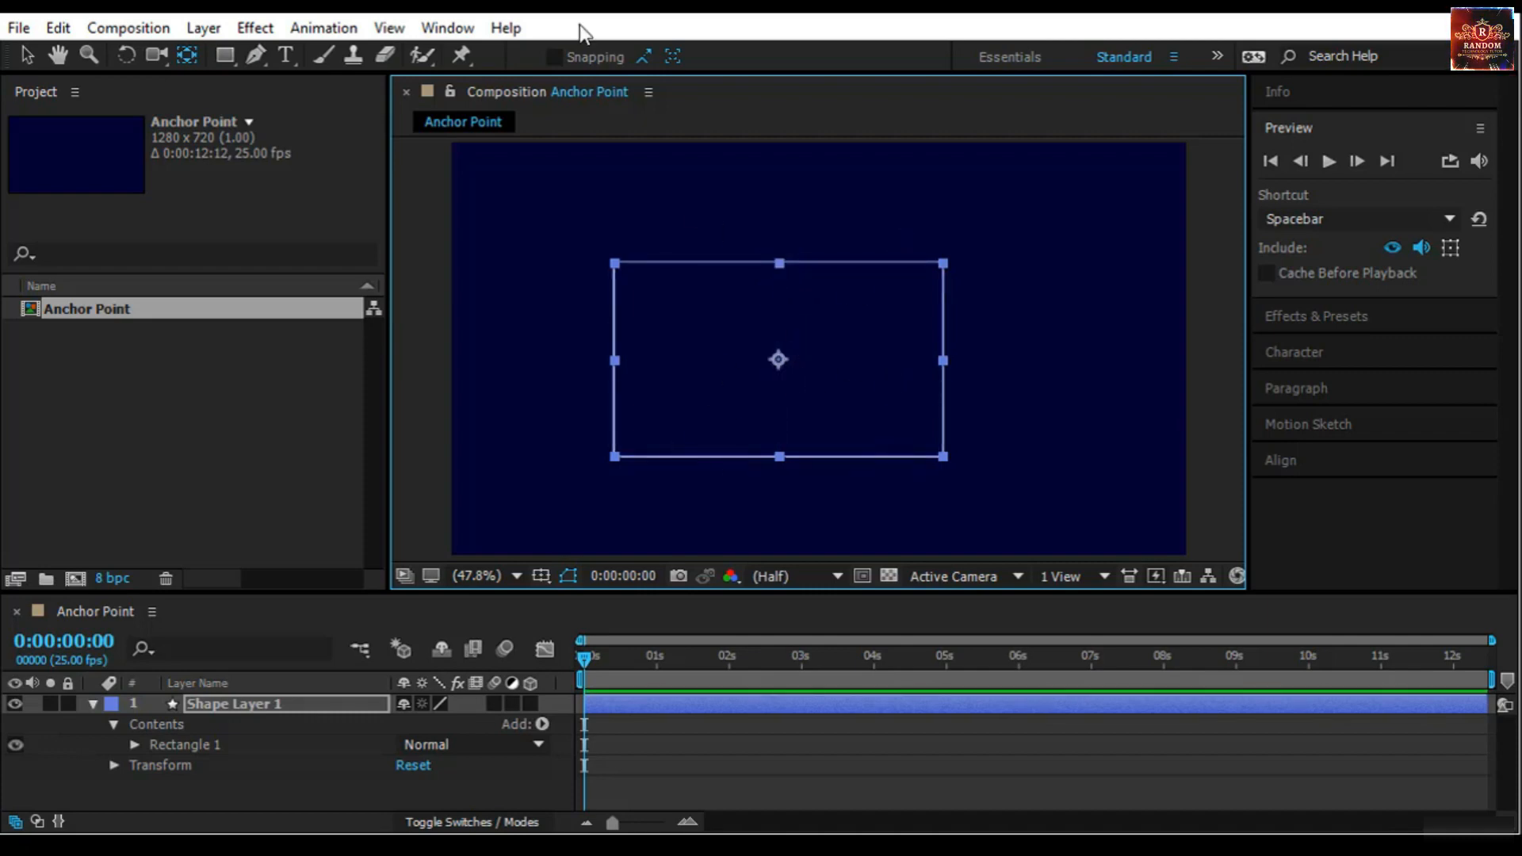
{"action": "left_click", "coordinate": [561, 57]}
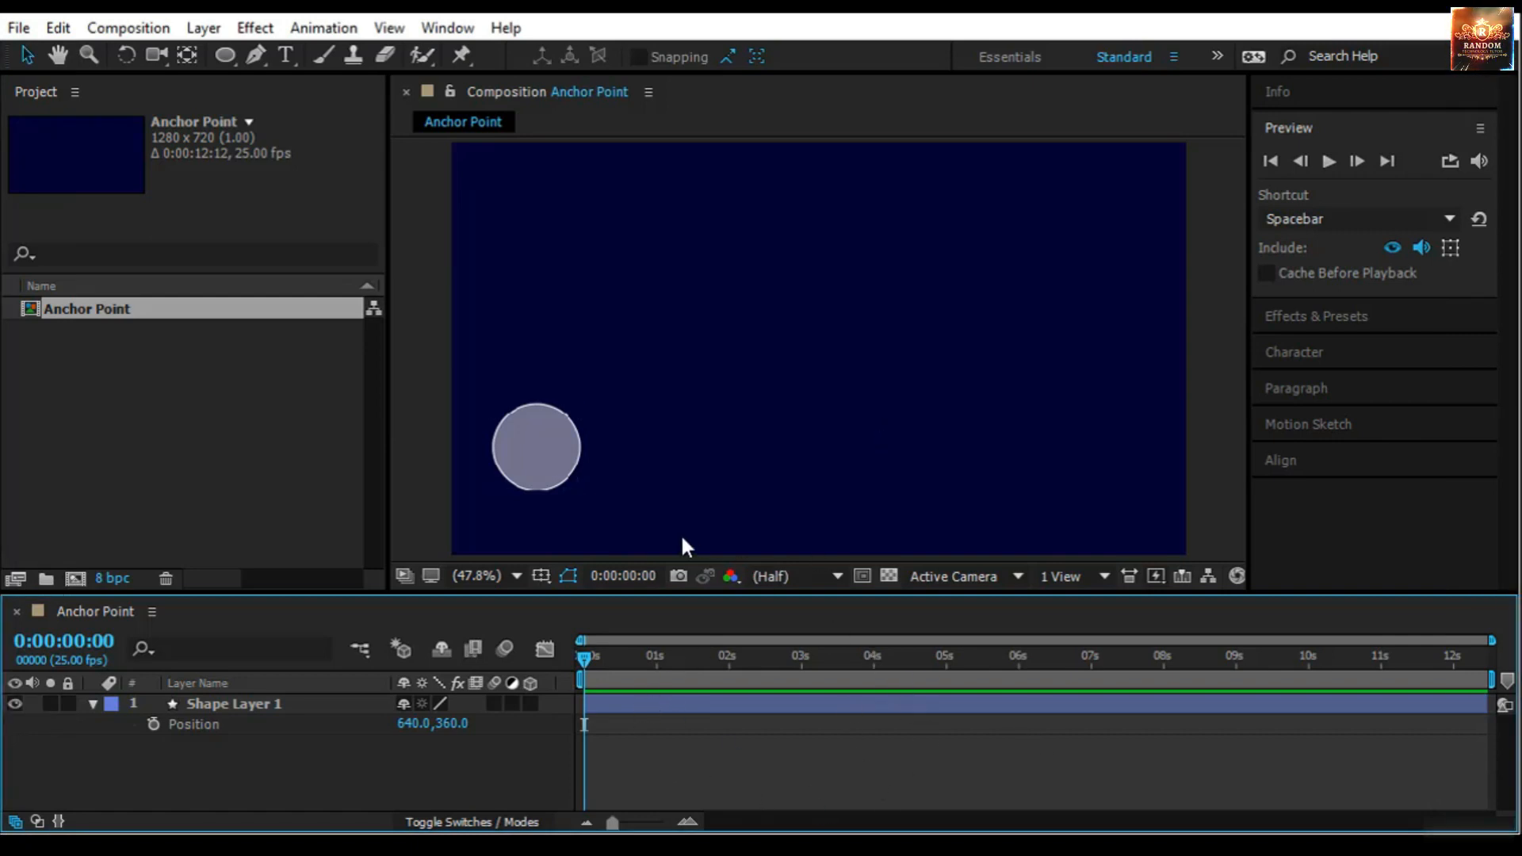
Center the circle layer's anchor point on its shape and start Position keyframing at 0:00:00:00
{"action": "left_click", "coordinate": [538, 459]}
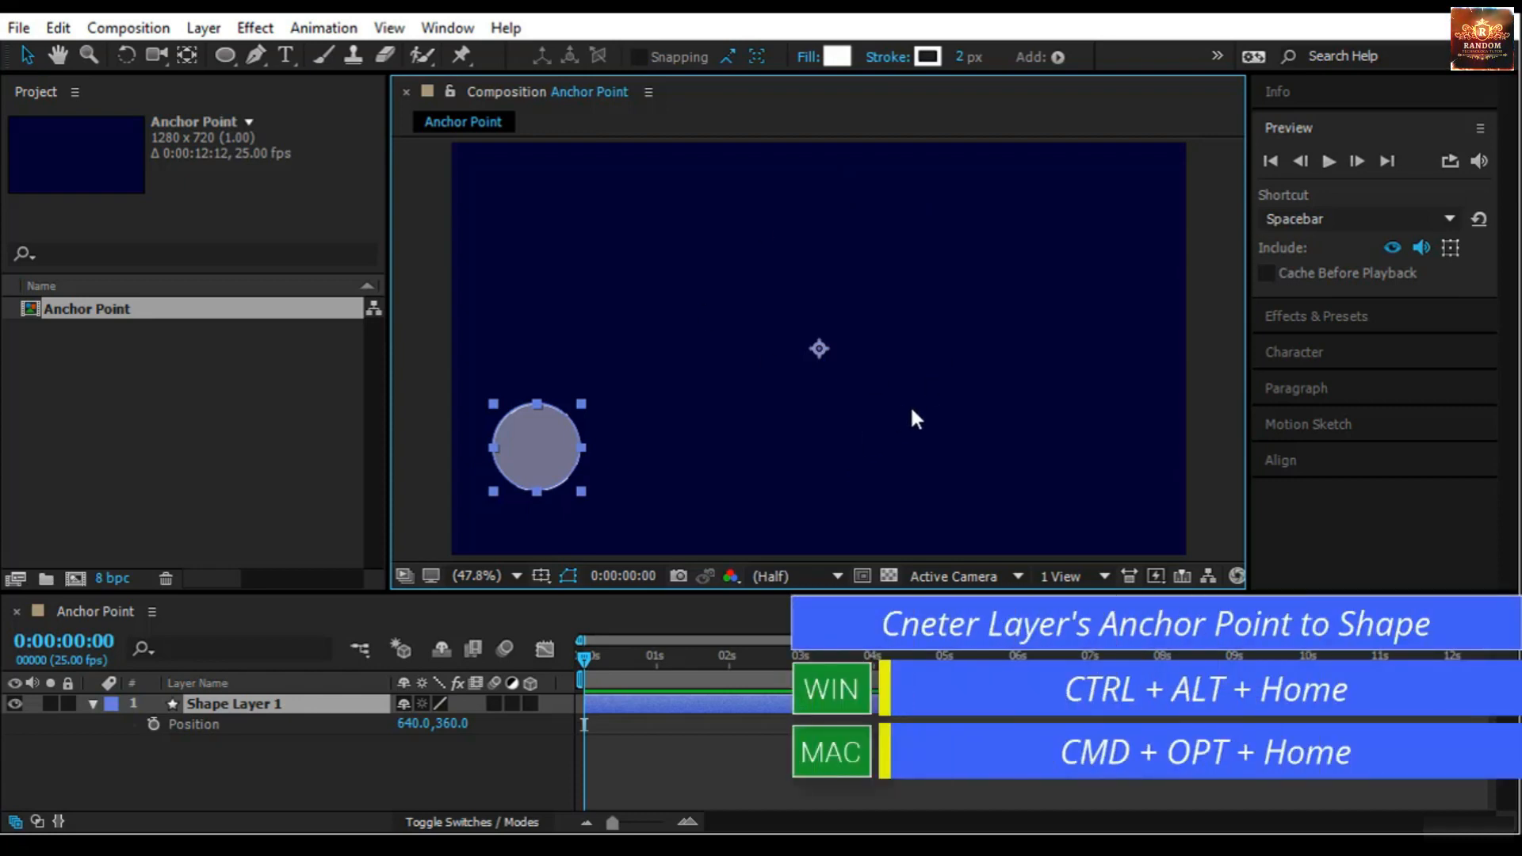
{"action": "key", "text": "ctrl+alt+Home"}
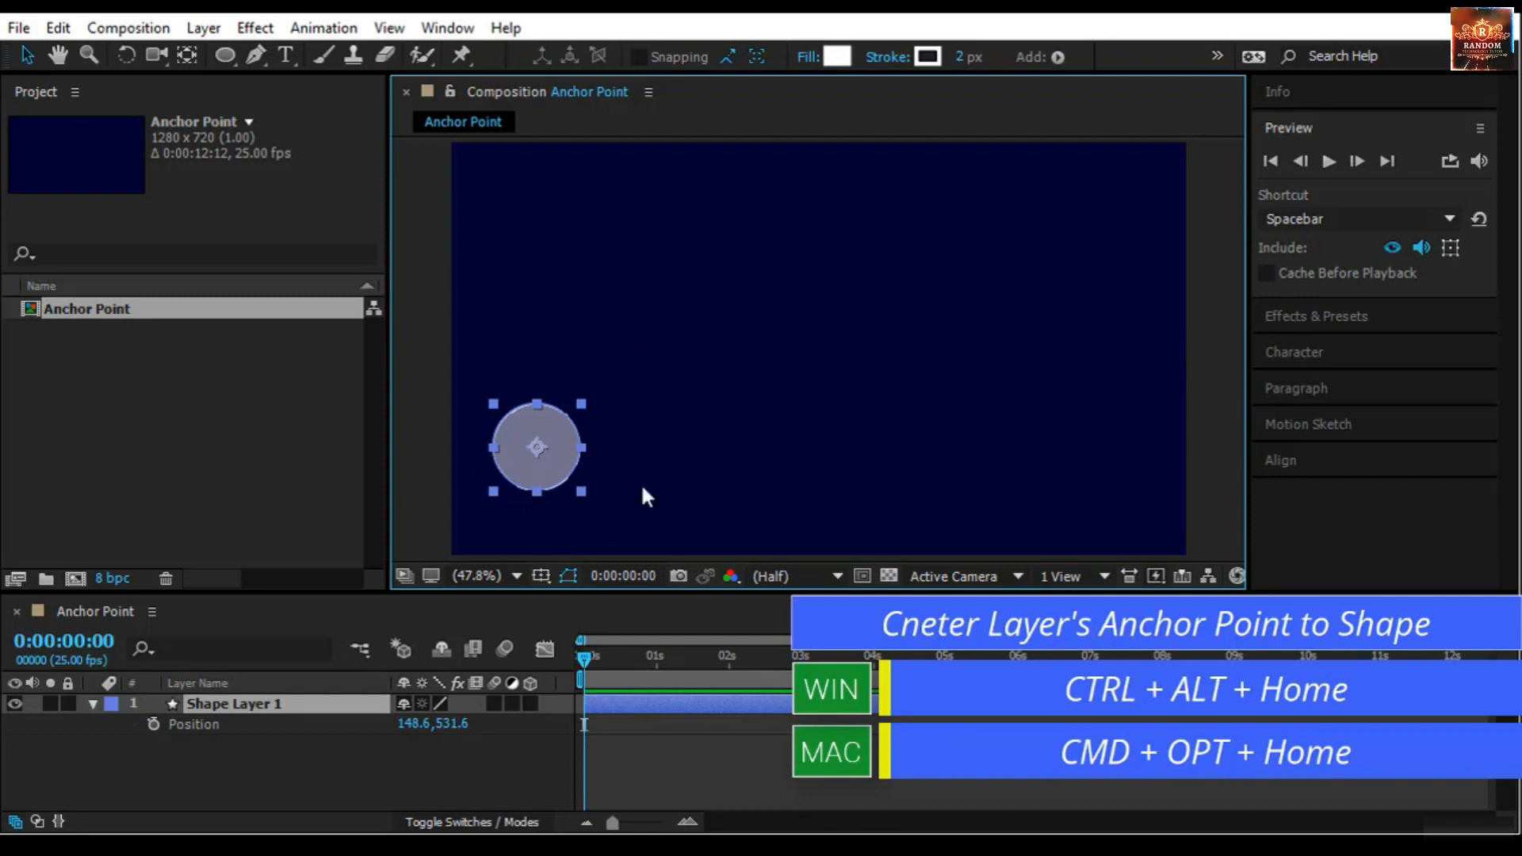
{"action": "left_click", "coordinate": [153, 724]}
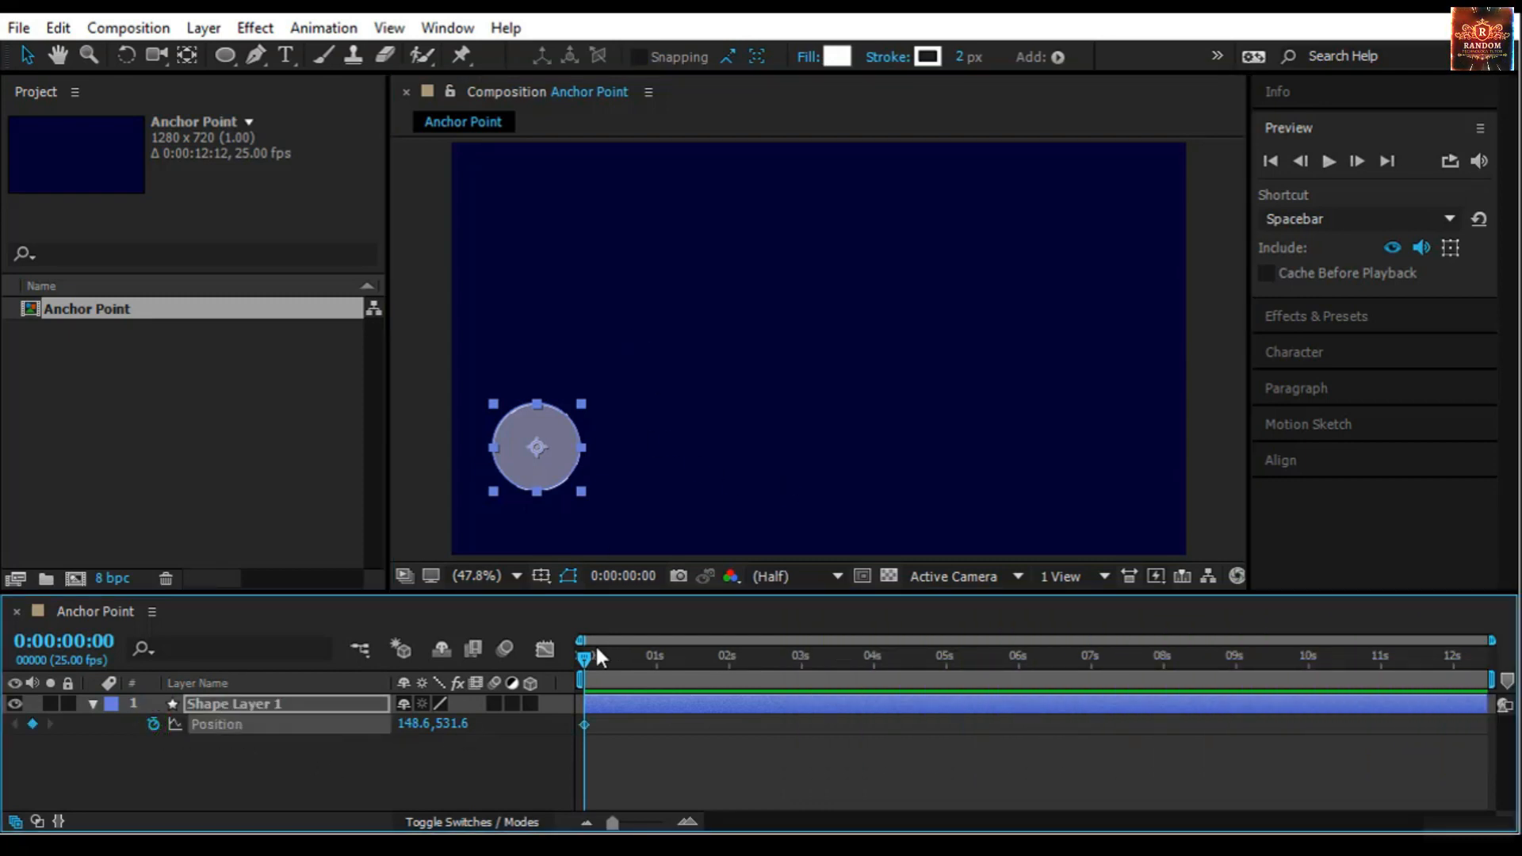
Keyframe the circle up and to the right at 0:00:00:09, and lower it to about 395.6, 477.2 at 0:00:00:21
{"action": "left_click_drag", "start_coordinate": [586, 659], "coordinate": [610, 660]}
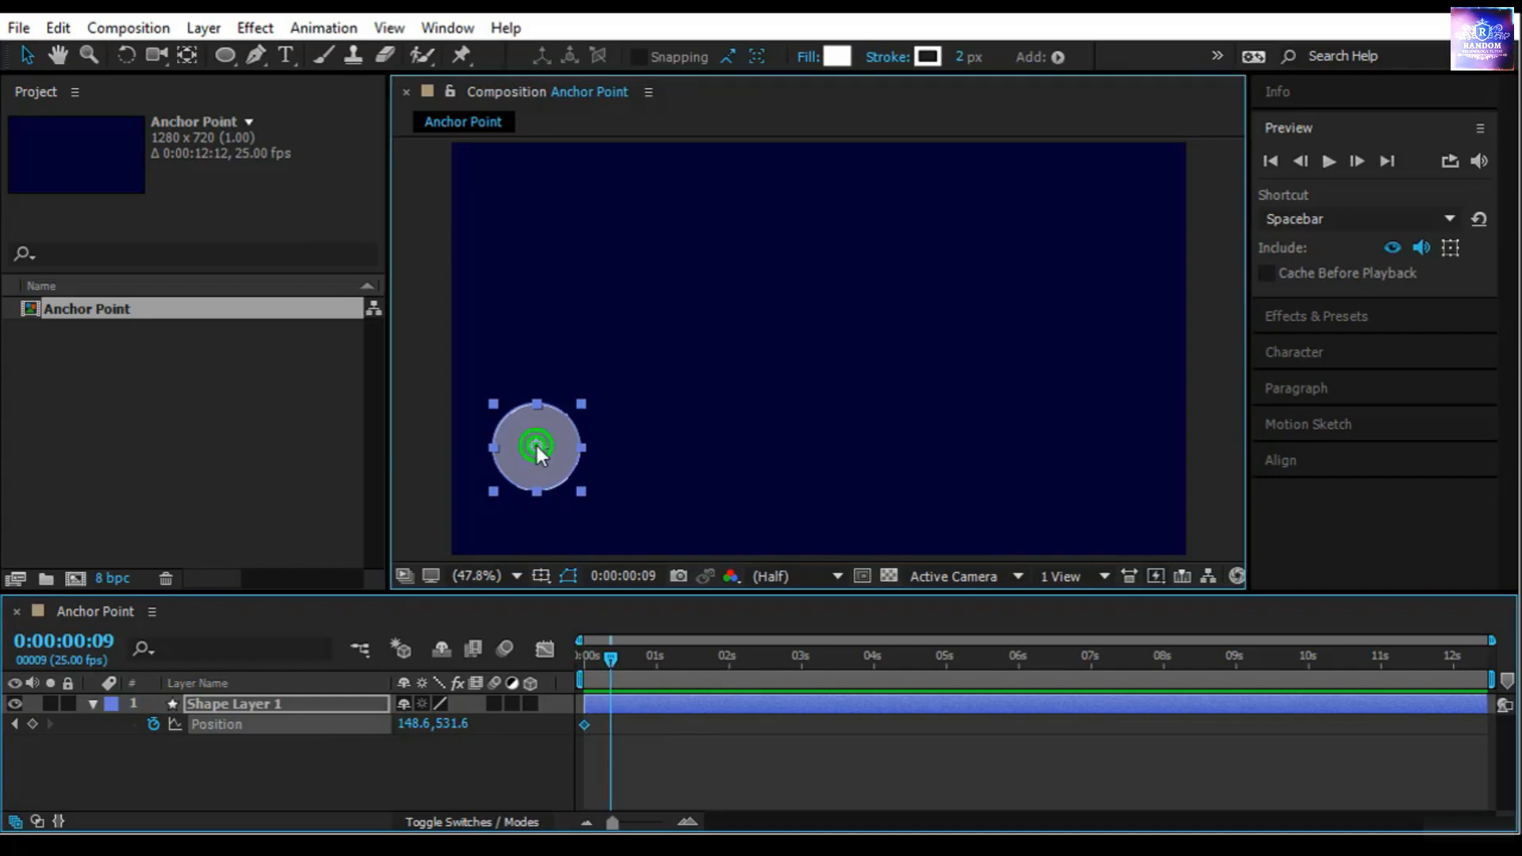
{"action": "left_click_drag", "start_coordinate": [536, 445], "coordinate": [696, 287]}
{"action": "left_click_drag", "start_coordinate": [620, 662], "coordinate": [644, 660]}
{"action": "left_click_drag", "start_coordinate": [742, 240], "coordinate": [665, 420]}
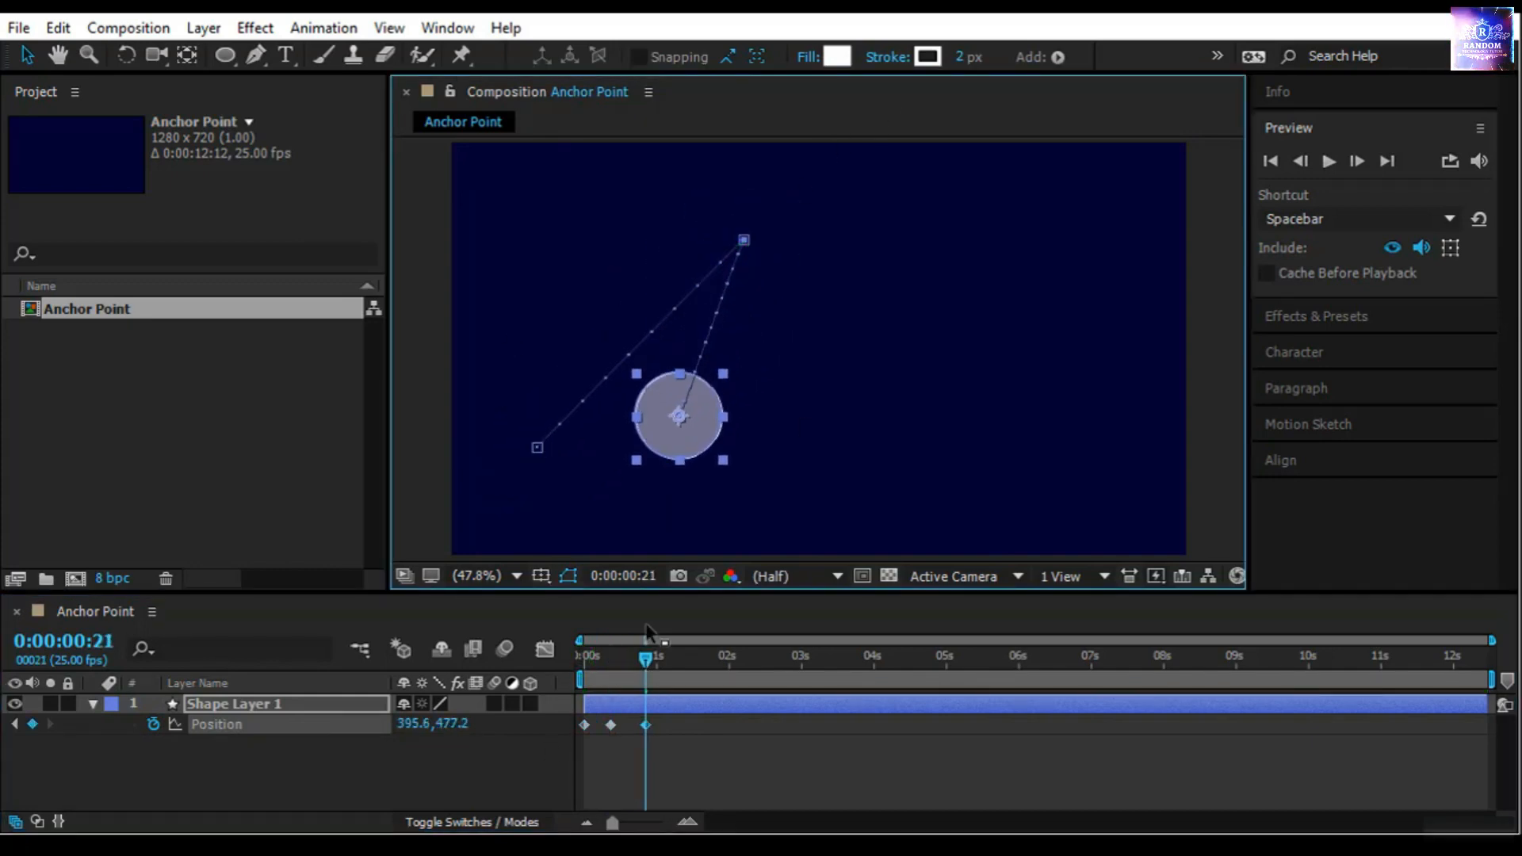
Continue the zigzag with Position keyframes of about 738.8, 146.5 at 0:00:01:05 and 611.2, 481.4 at 0:00:01:20
{"action": "left_click", "coordinate": [643, 663]}
{"action": "left_click_drag", "start_coordinate": [643, 662], "coordinate": [668, 661]}
{"action": "left_click_drag", "start_coordinate": [682, 412], "coordinate": [879, 223]}
{"action": "left_click_drag", "start_coordinate": [677, 663], "coordinate": [714, 661]}
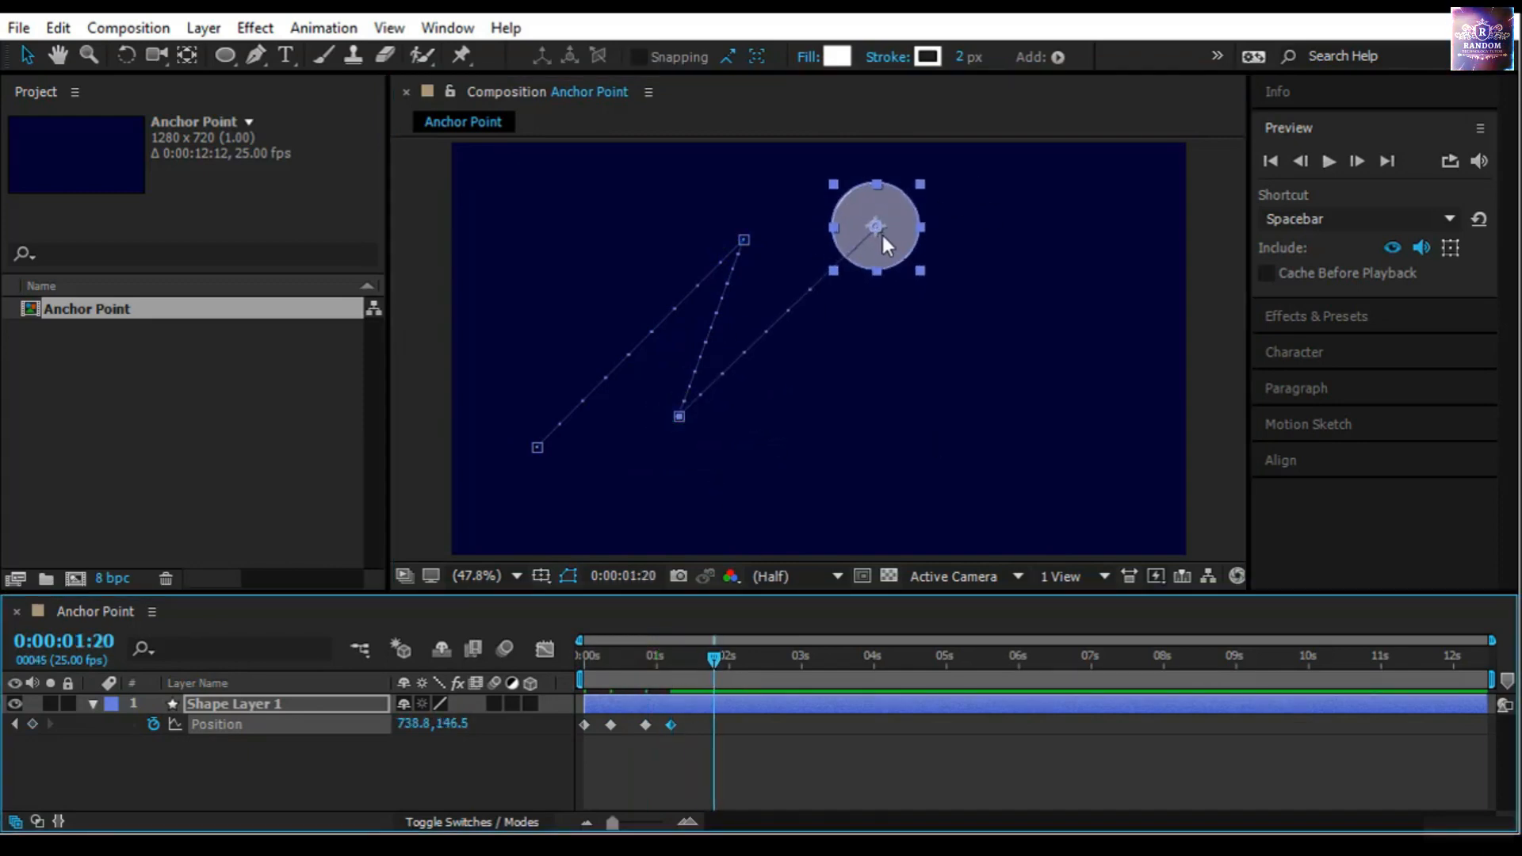
{"action": "left_click_drag", "start_coordinate": [878, 228], "coordinate": [807, 425]}
Finish the zigzag with Position keyframes of about 971.2, 221.9 at 0:00:02:11 and 1054.9, 456.3 at 0:00:03:00
{"action": "left_click_drag", "start_coordinate": [707, 645], "coordinate": [759, 662]}
{"action": "left_click_drag", "start_coordinate": [805, 420], "coordinate": [1008, 268]}
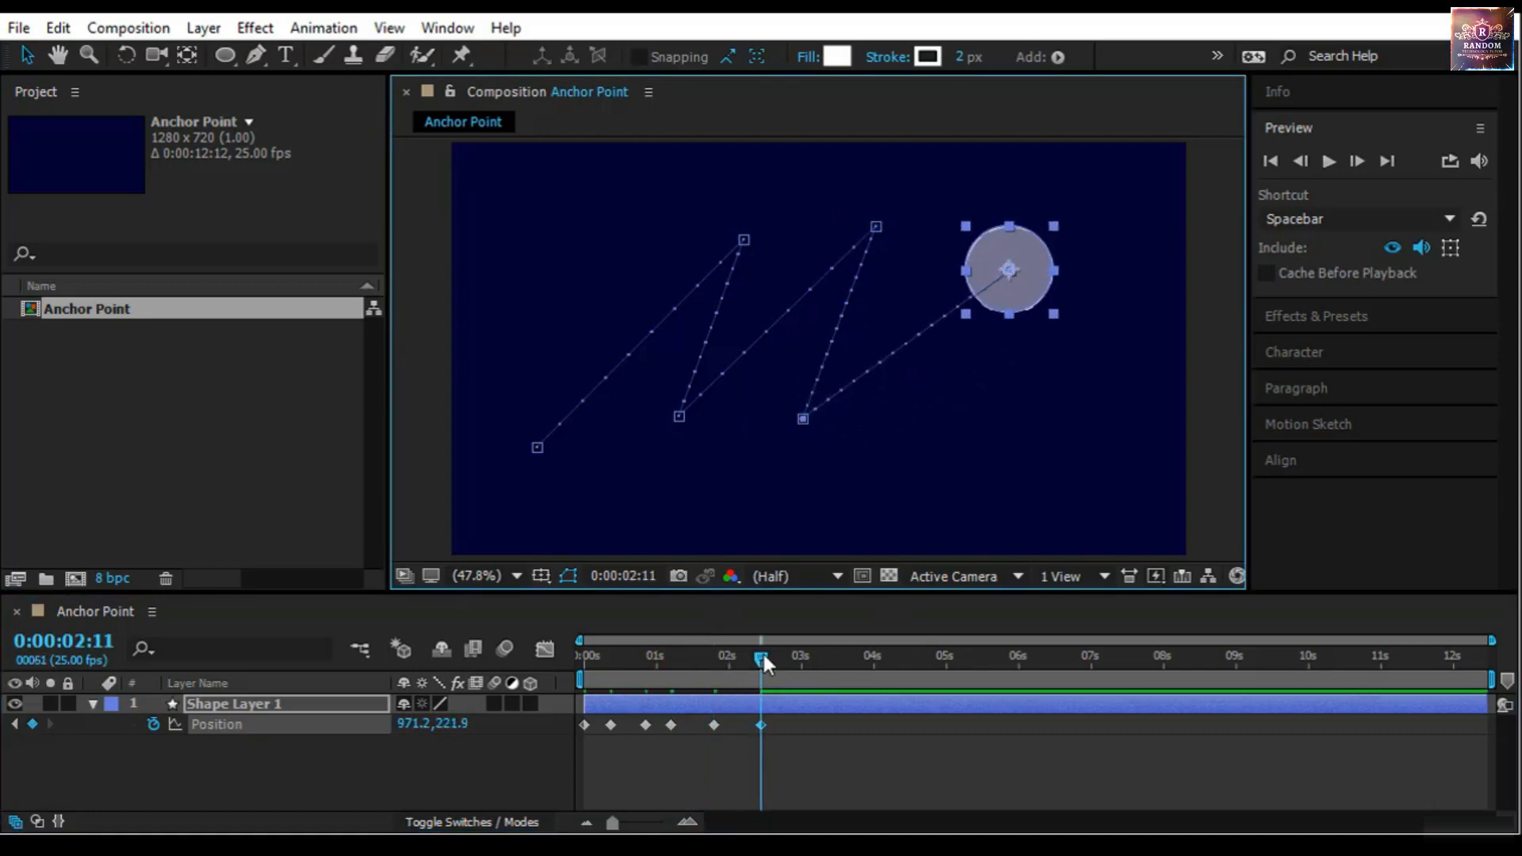
{"action": "left_click_drag", "start_coordinate": [763, 663], "coordinate": [801, 663]}
{"action": "left_click_drag", "start_coordinate": [1010, 268], "coordinate": [1058, 402]}
{"action": "left_click", "coordinate": [931, 748]}
{"action": "left_click", "coordinate": [1055, 407]}
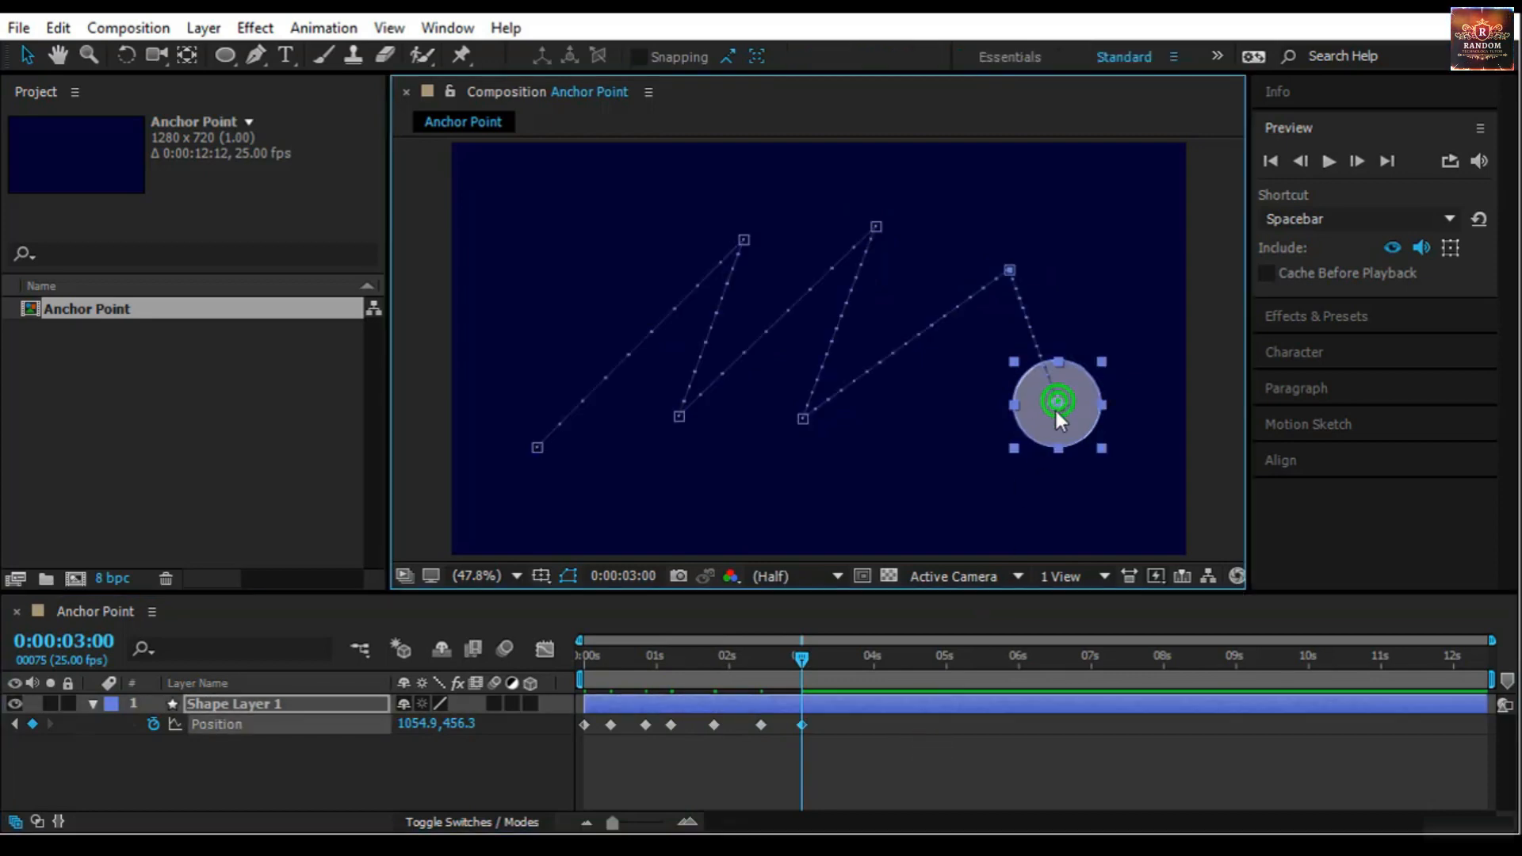
Step the playhead back one keyframe at a time from 0:00:03:00 to the first Position keyframe
{"action": "left_click", "coordinate": [538, 448]}
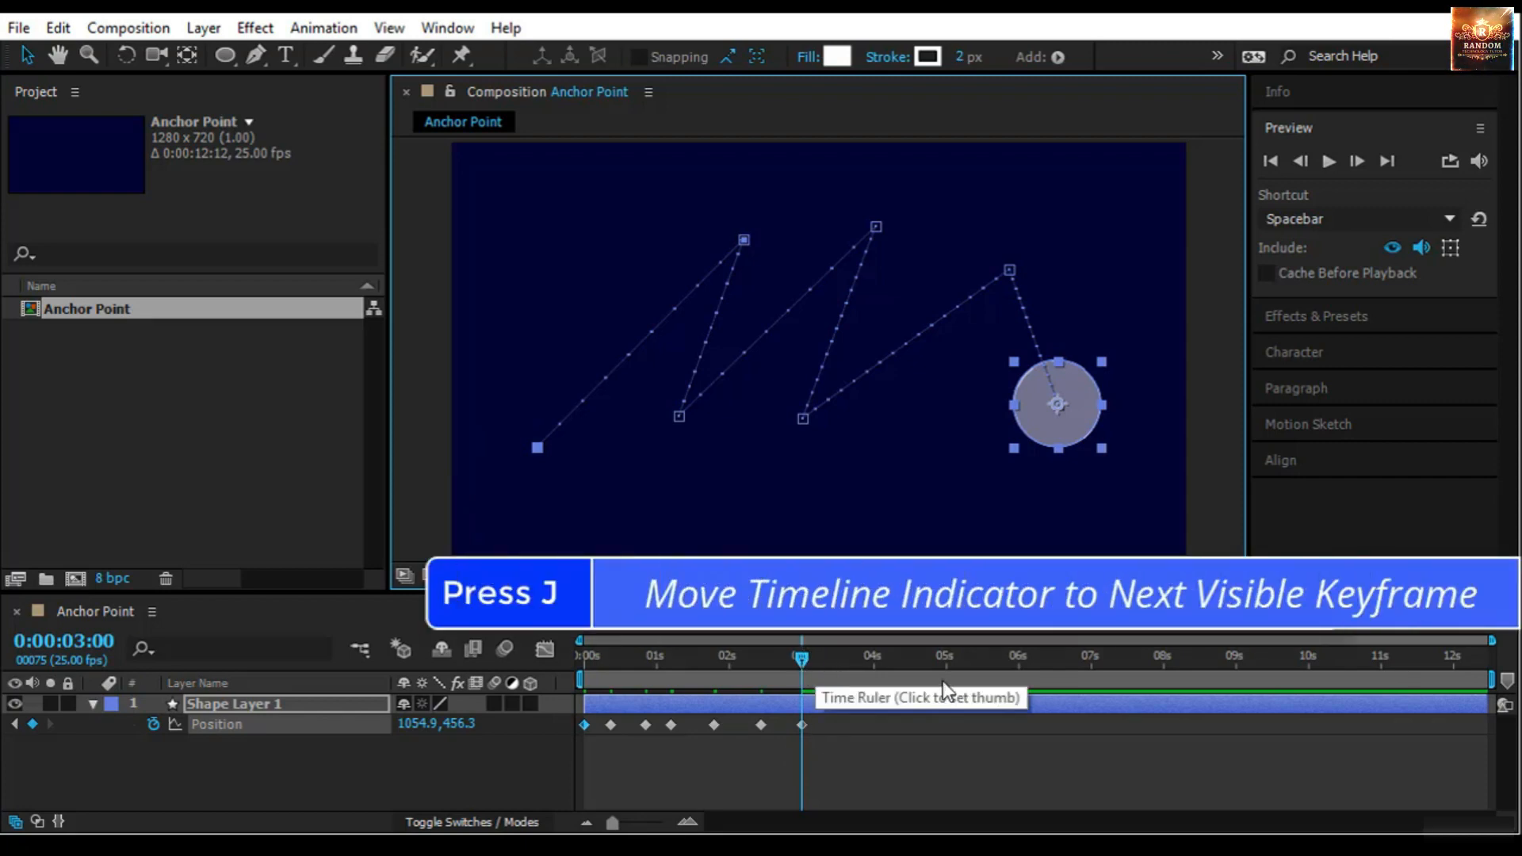
{"action": "key", "text": "j"}
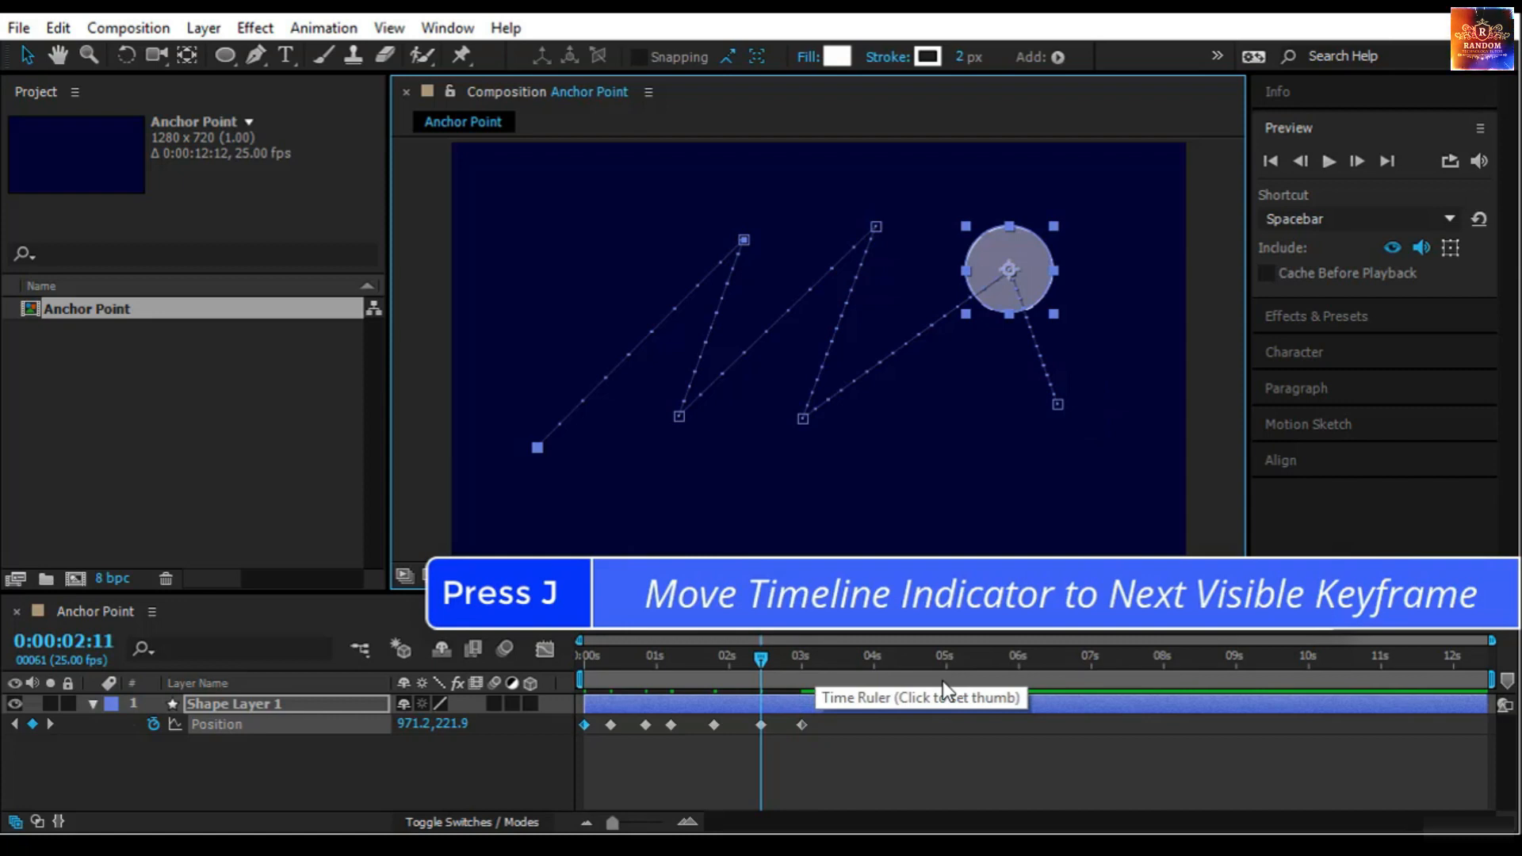
{"action": "key", "text": "j"}
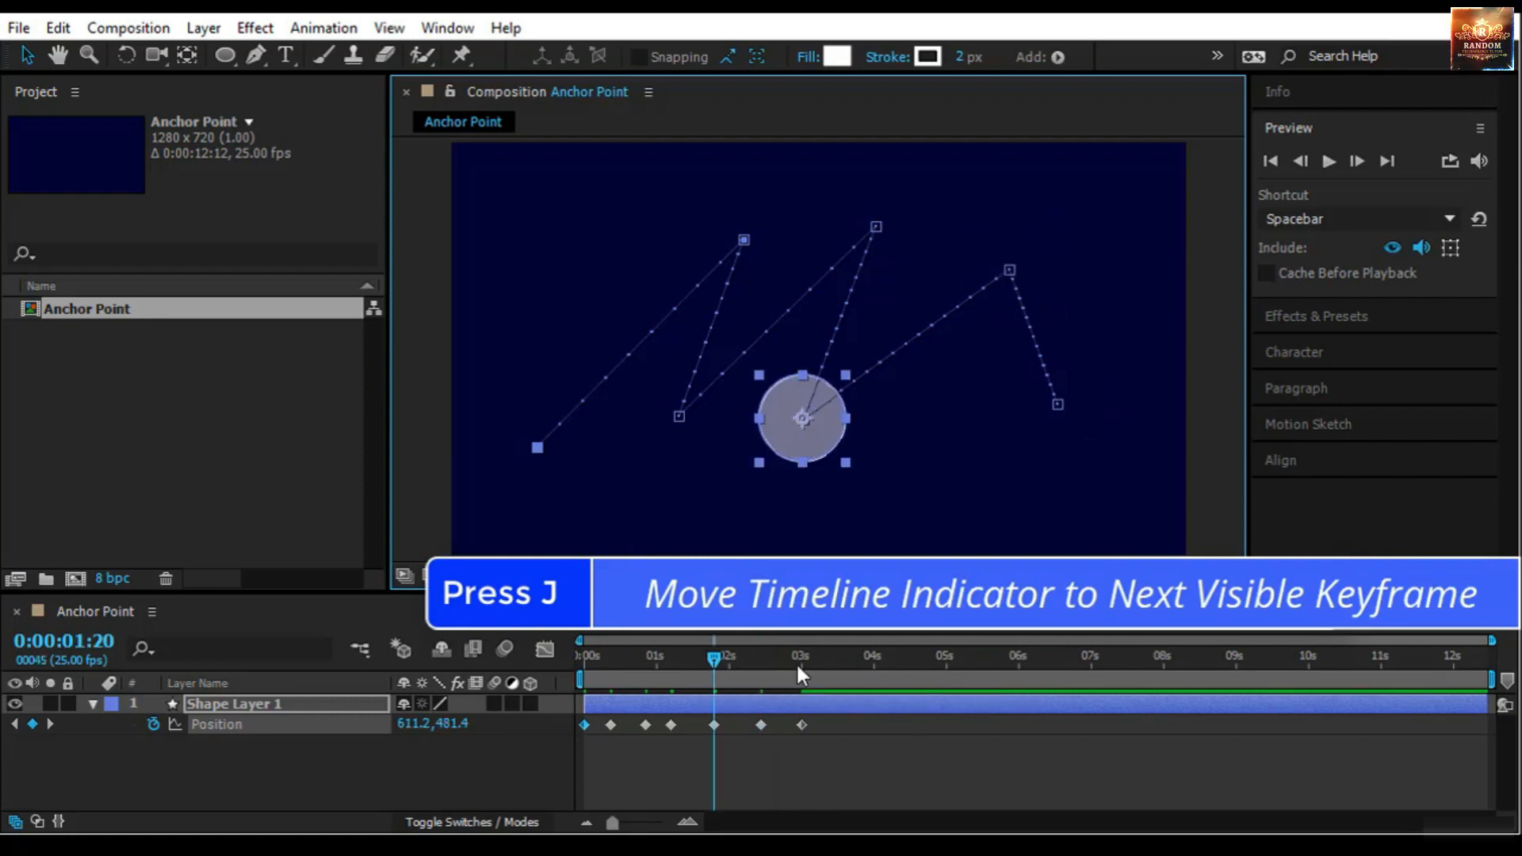
{"action": "key", "text": "j"}
{"action": "key", "text": "j"}
{"action": "key", "text": "j"}
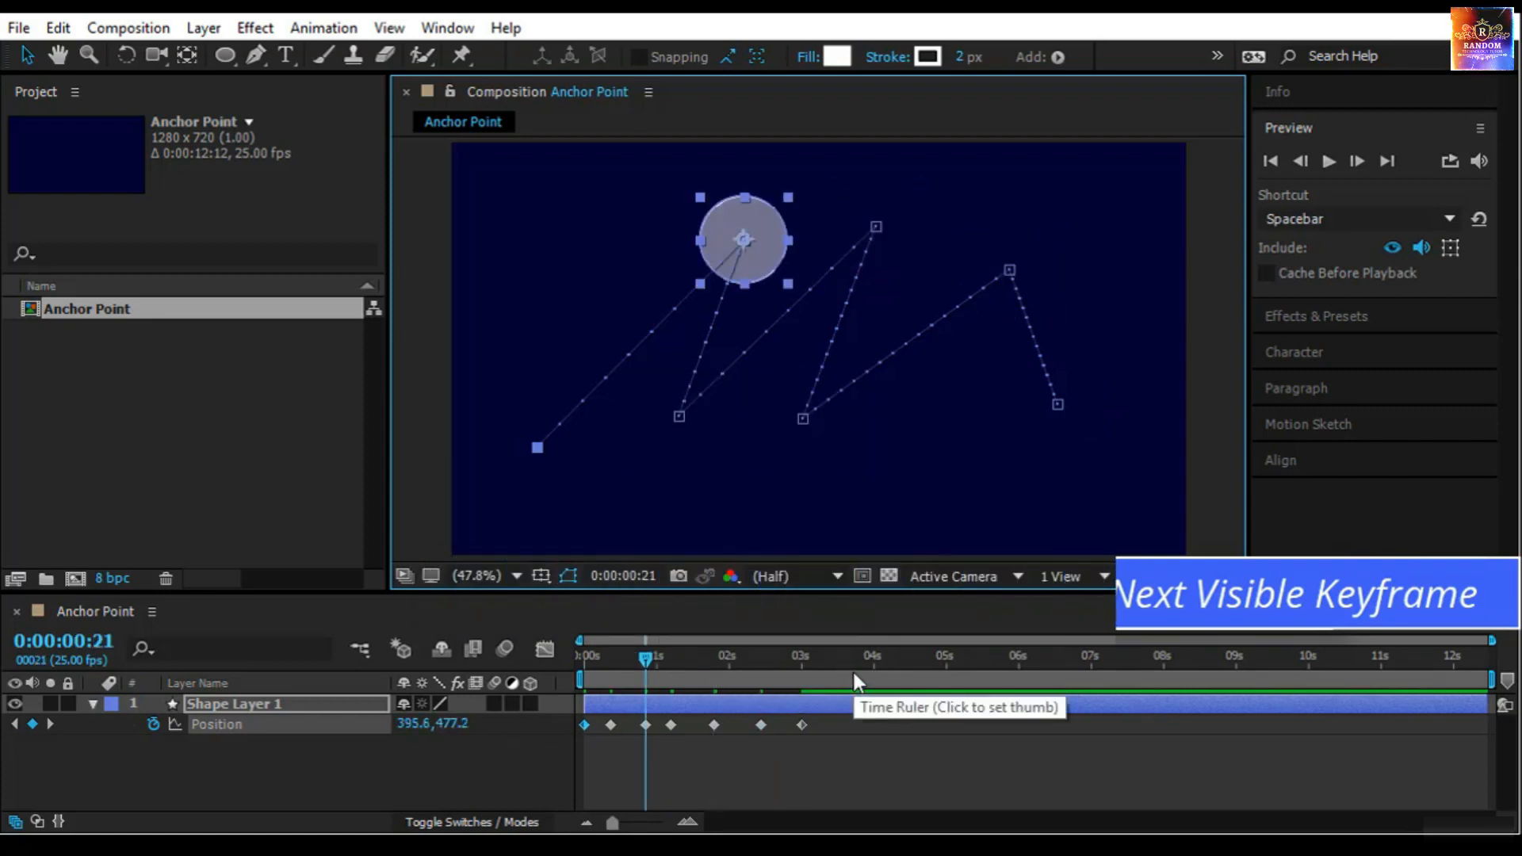
{"action": "key", "text": "j"}
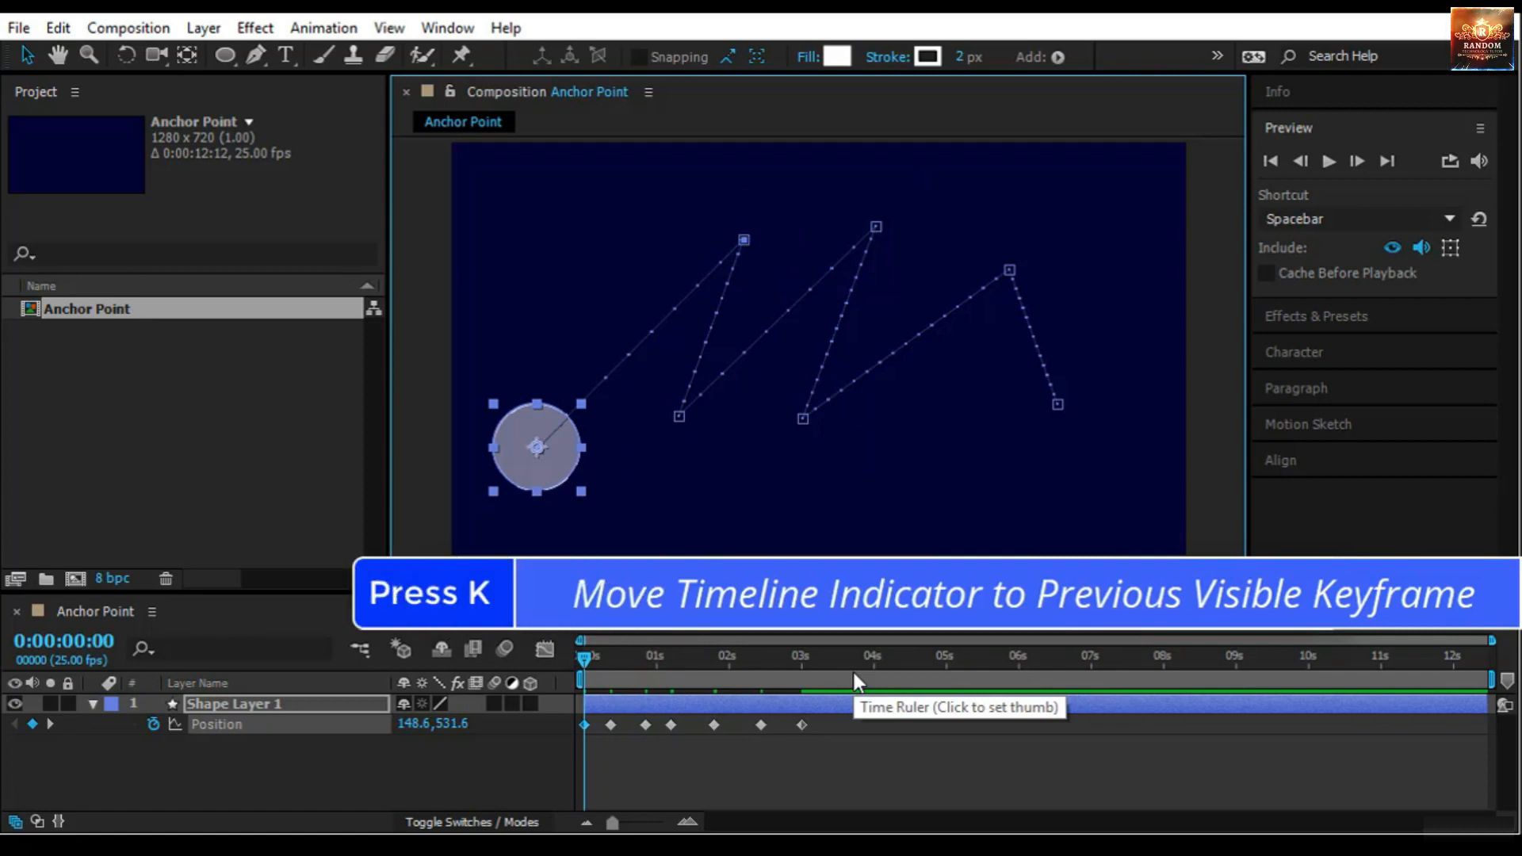
Step the playhead forward one keyframe at a time to the keyframe at 0:00:01:20
{"action": "key", "text": "k"}
{"action": "key", "text": "k"}
{"action": "key", "text": "k"}
{"action": "key", "text": "k"}
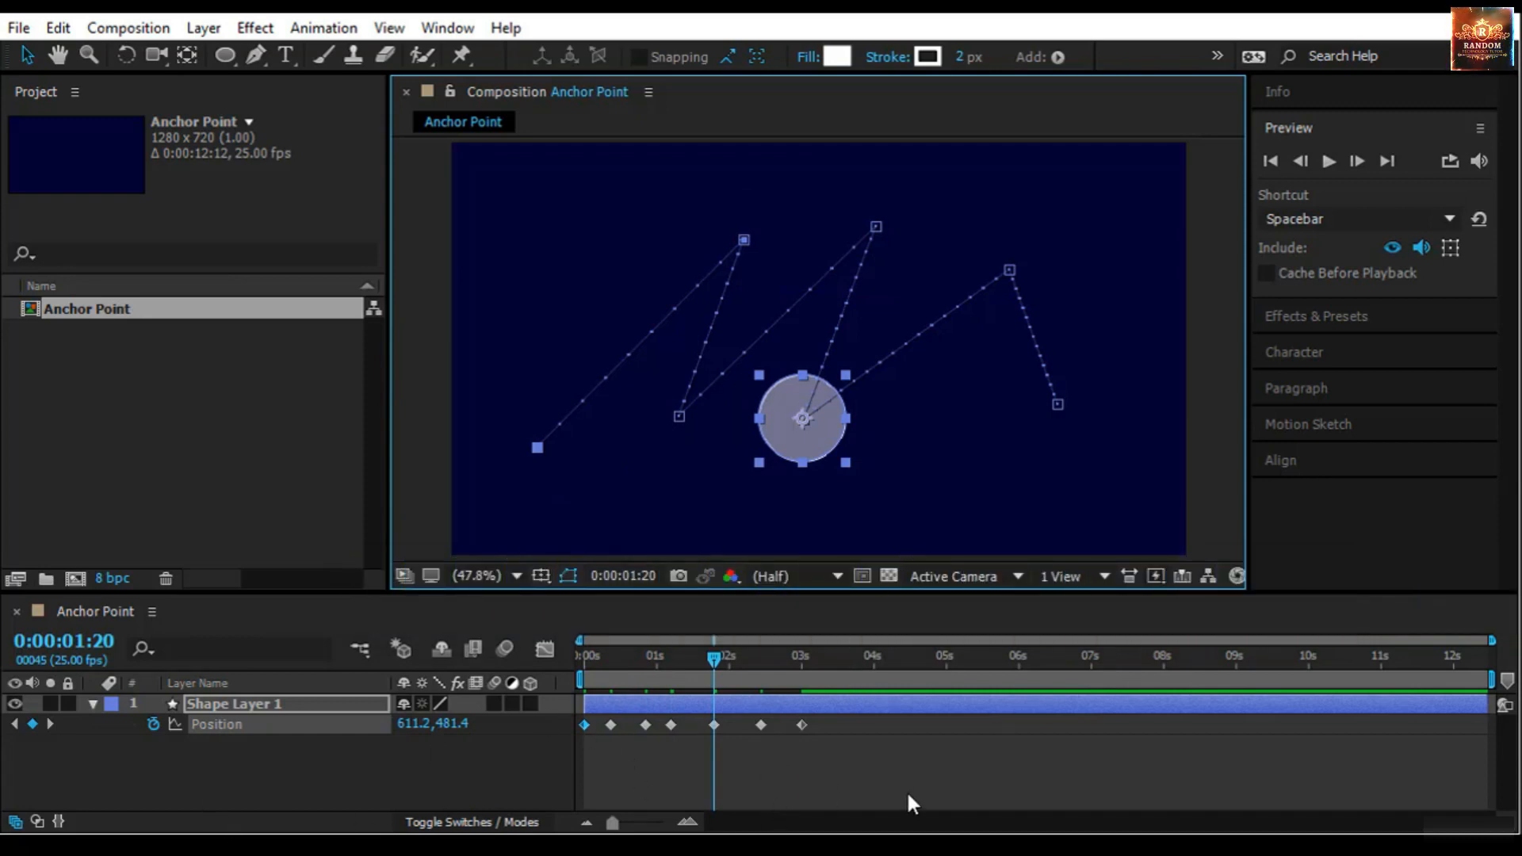
With Shape Layer 1 selected, step forward to the keyframe at 0:00:02:11 and back to 0:00:01:05
{"action": "left_click", "coordinate": [291, 703]}
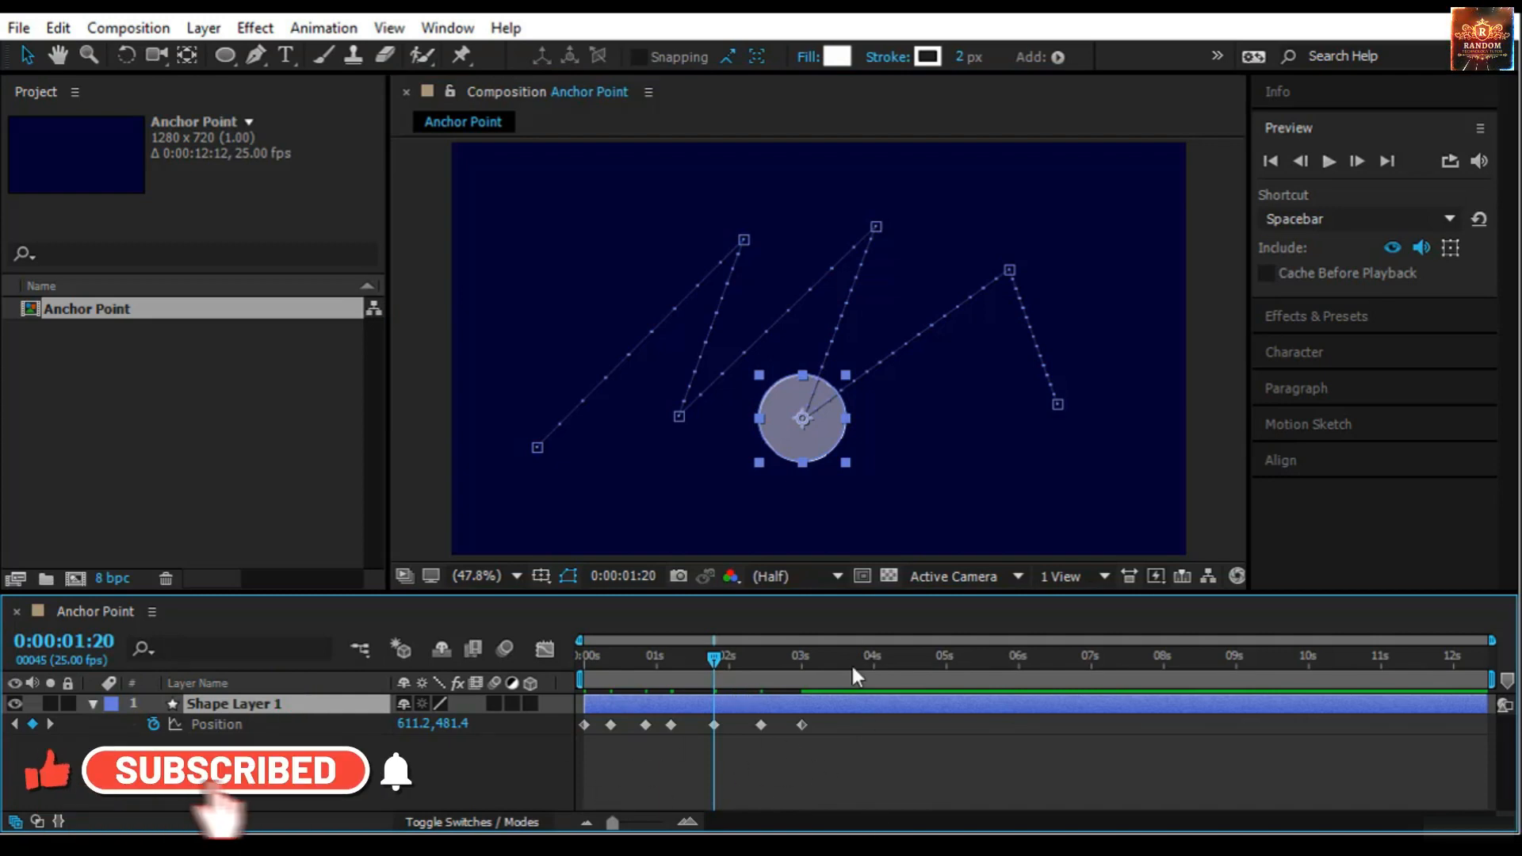
{"action": "key", "text": "k"}
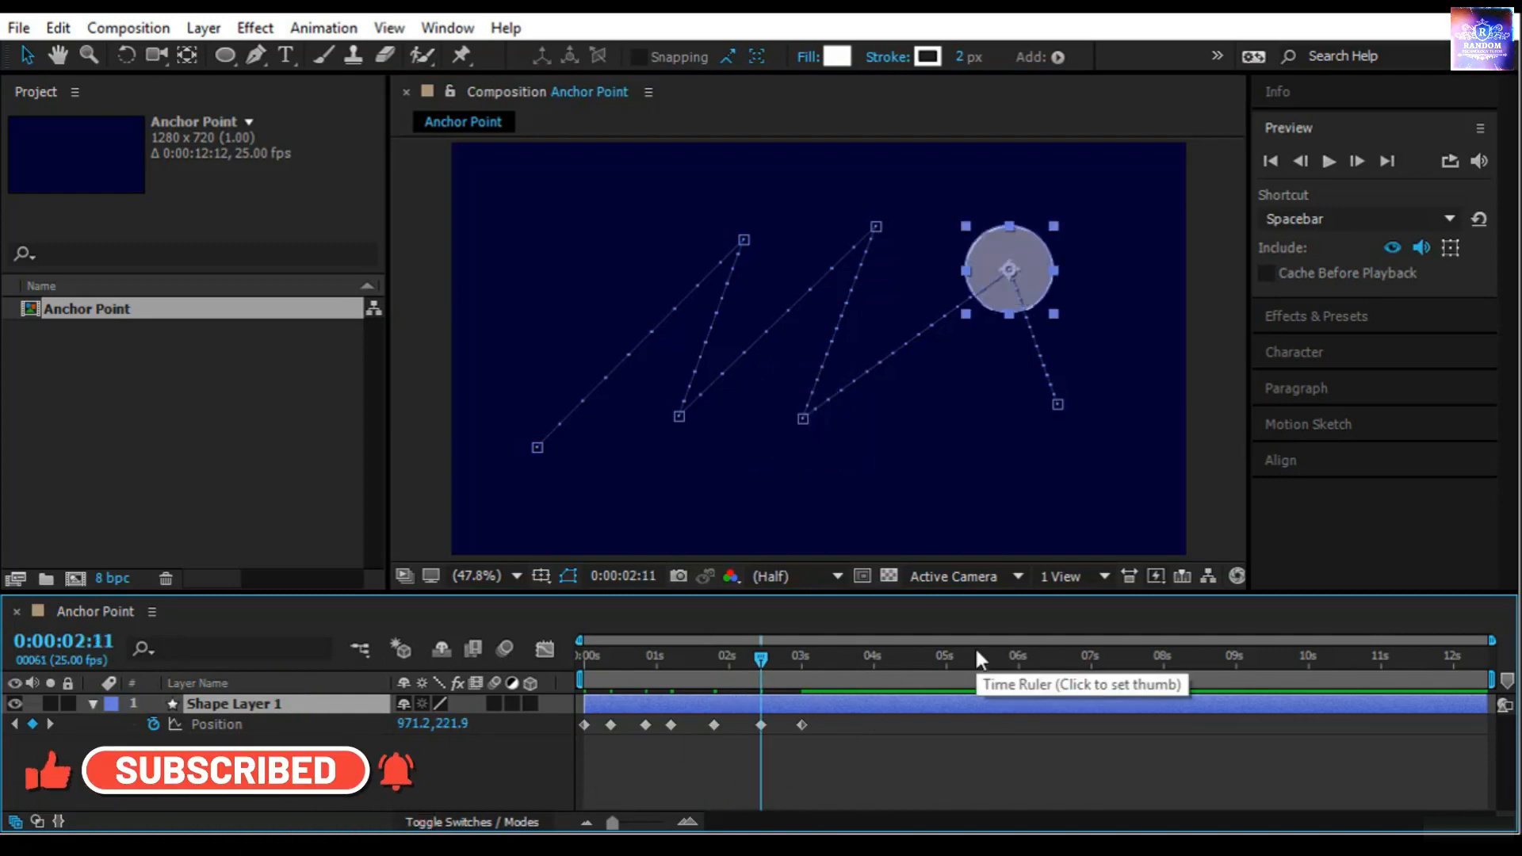
{"action": "key", "text": "j"}
{"action": "key", "text": "j"}
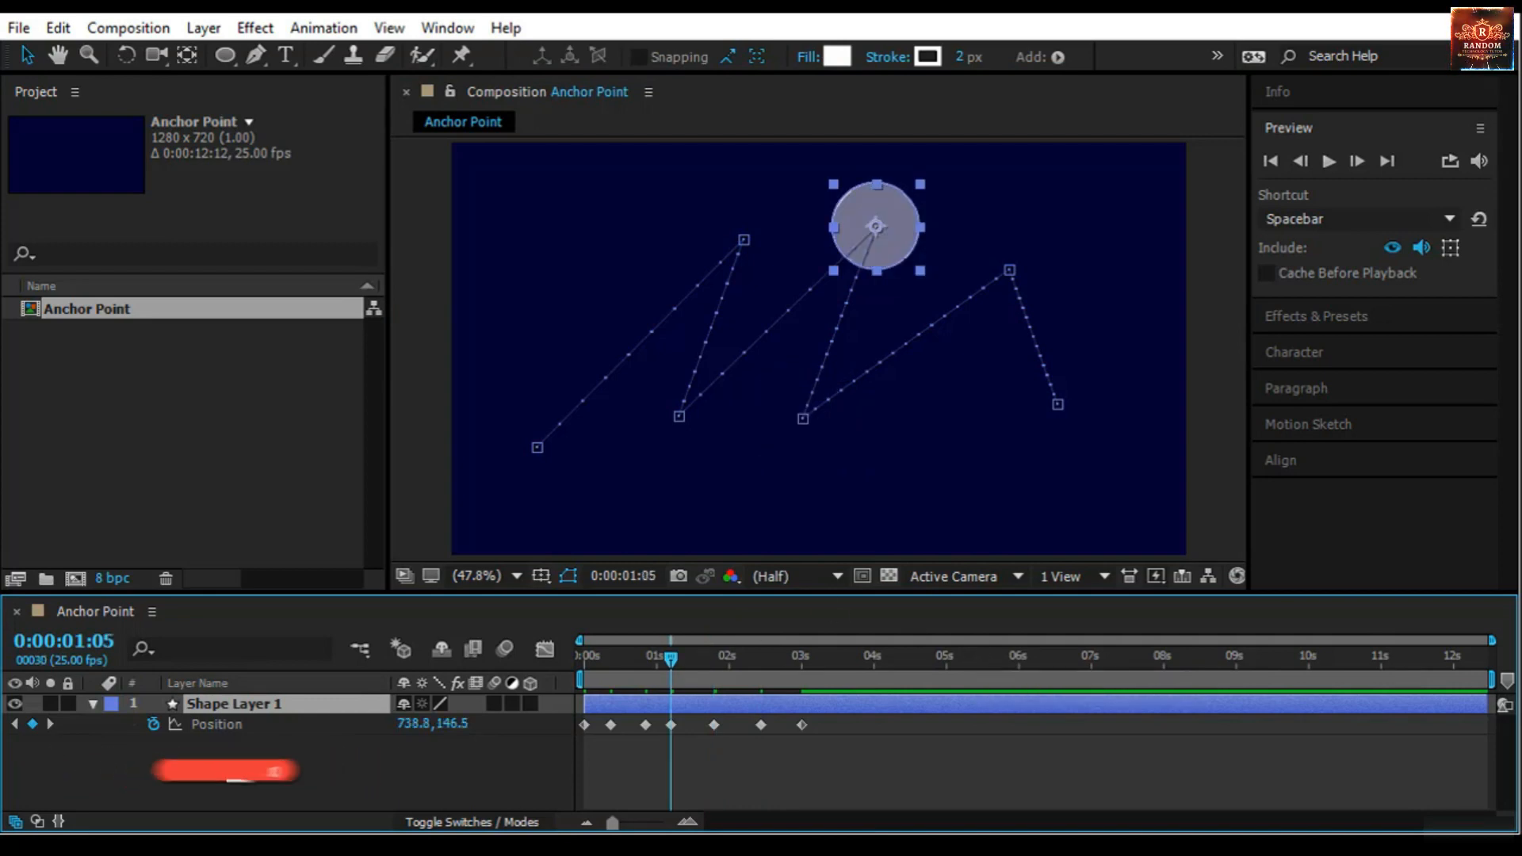
Use the Position property's keyframe navigator to step forward to 0:00:02:11, back to 0:00:00:21, and forward one keyframe
{"action": "left_click", "coordinate": [49, 723]}
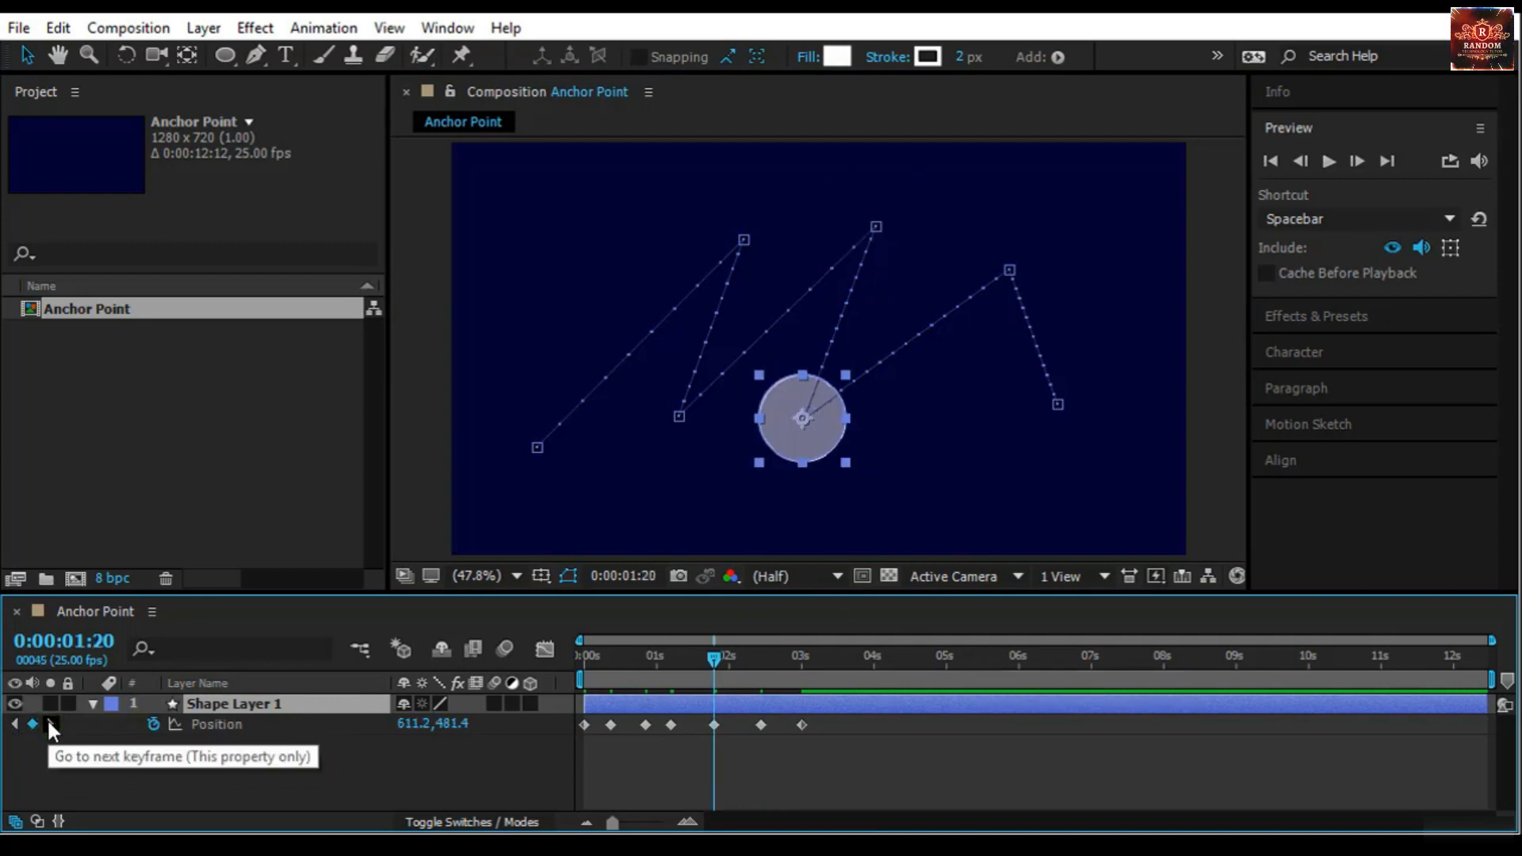
{"action": "left_click", "coordinate": [49, 722]}
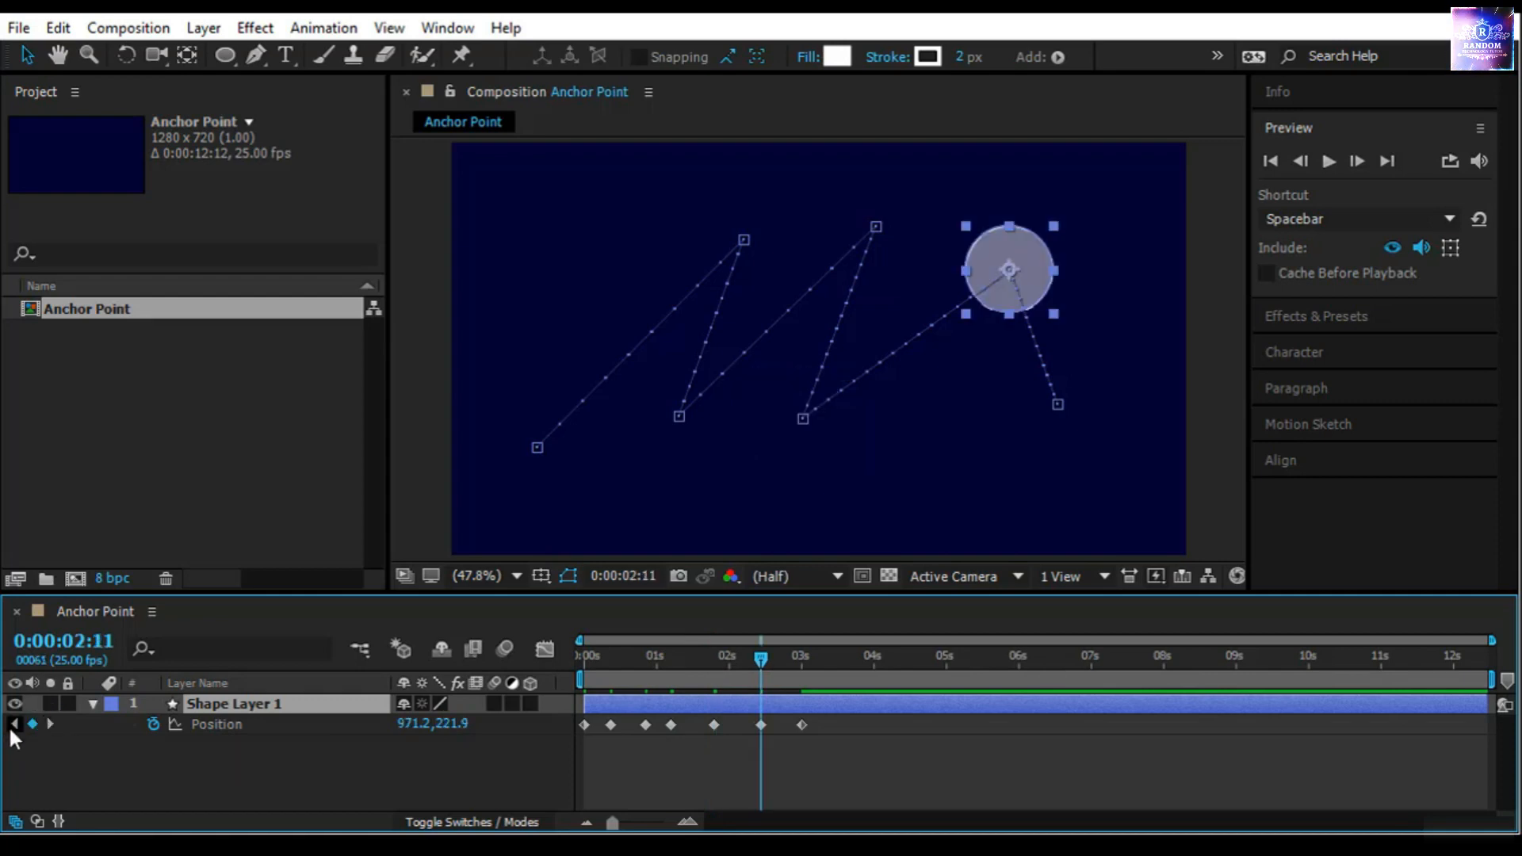
{"action": "left_click", "coordinate": [14, 723]}
{"action": "left_click", "coordinate": [14, 723]}
{"action": "left_click", "coordinate": [14, 723]}
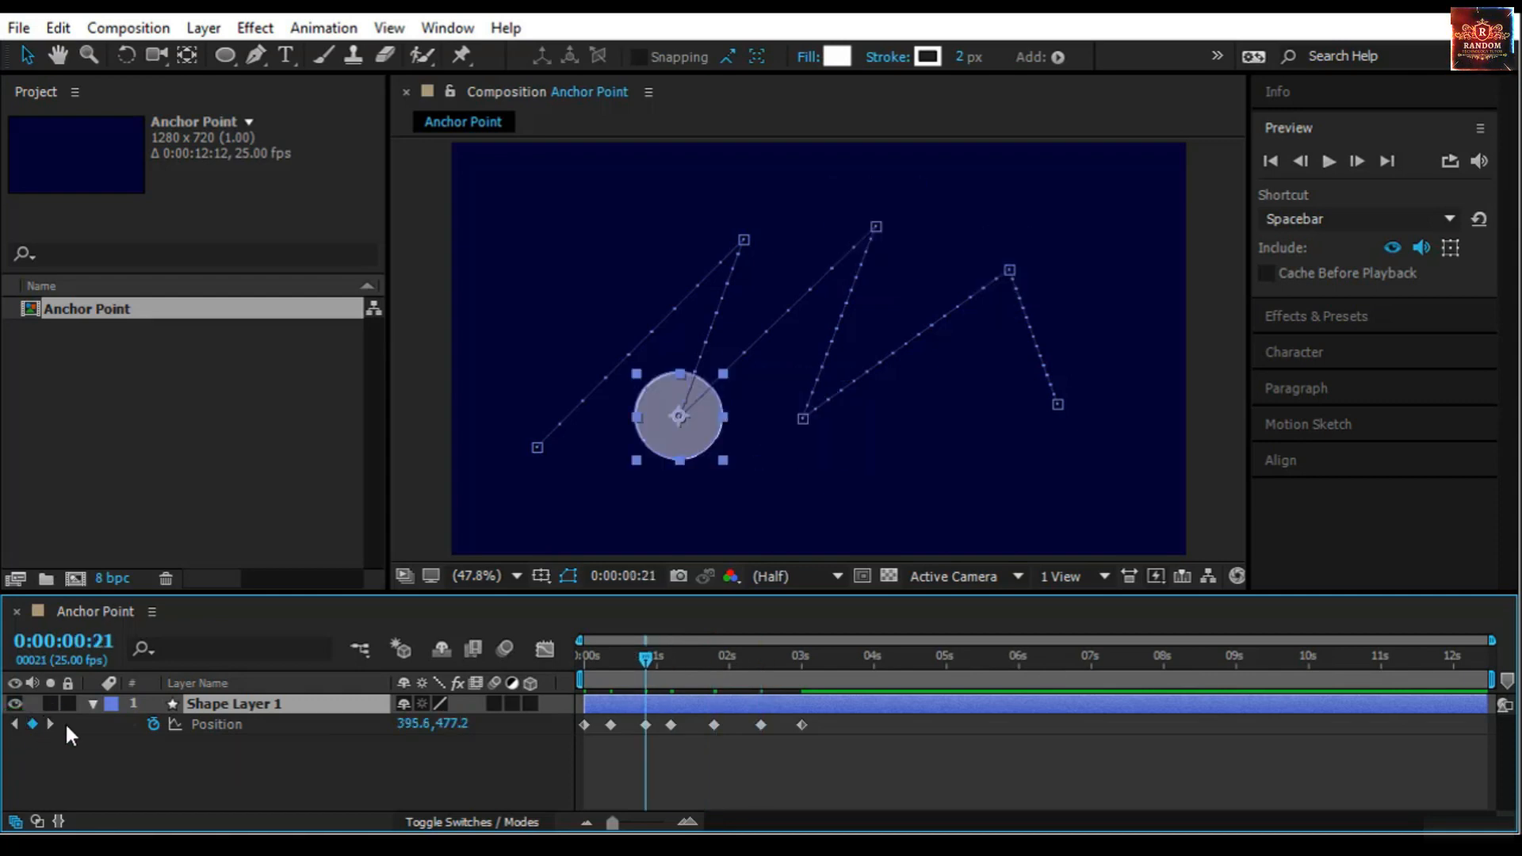
{"action": "left_click", "coordinate": [46, 724]}
Preview the circle's animation from the start, and return the playhead to 0:00:00:00
{"action": "left_click_drag", "start_coordinate": [670, 660], "coordinate": [584, 658]}
{"action": "left_click", "coordinate": [1328, 162]}
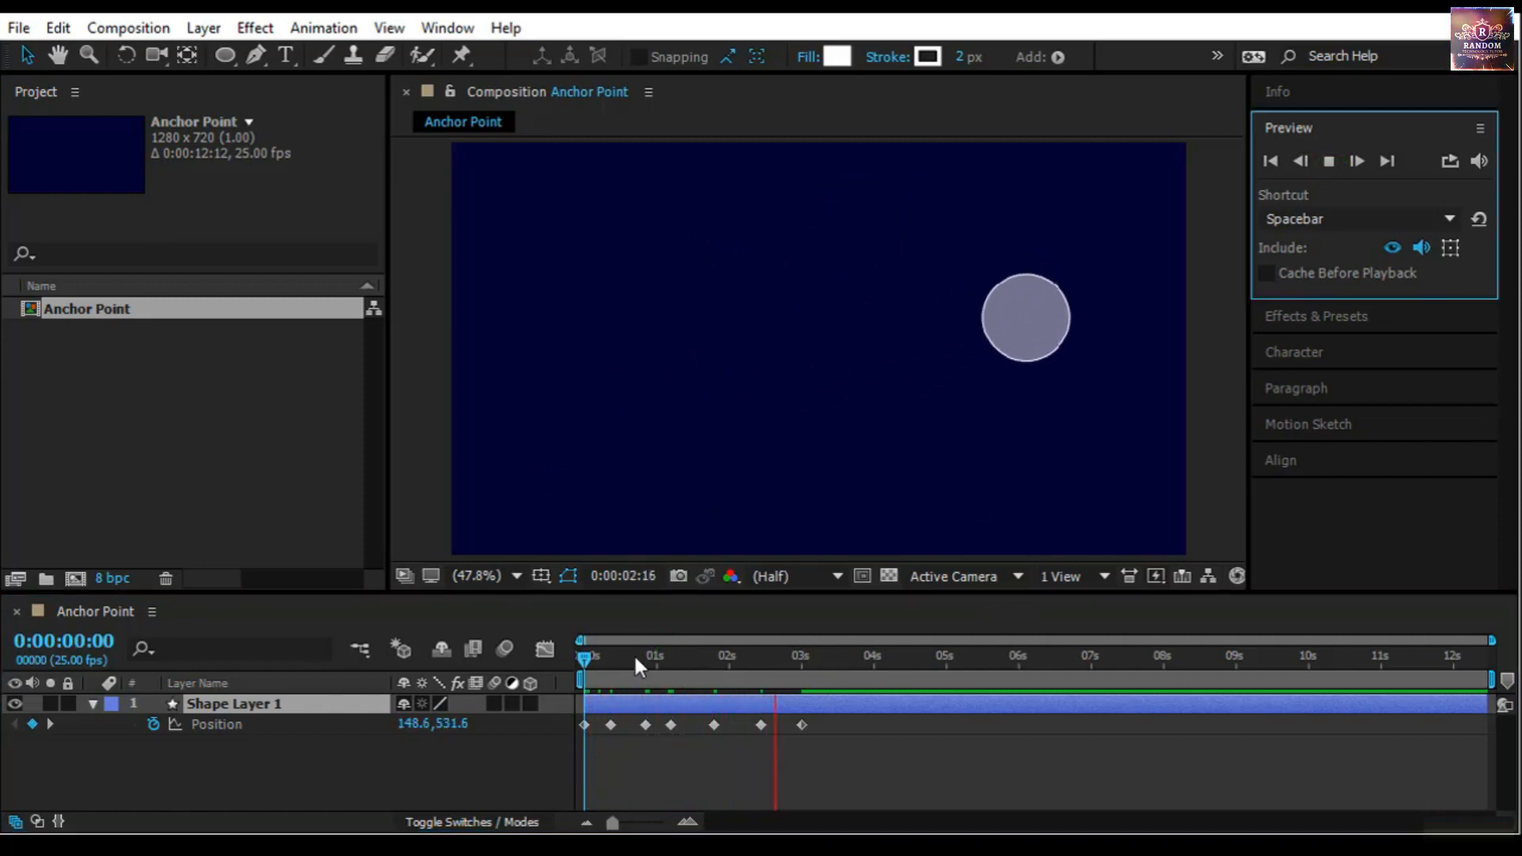
{"action": "left_click", "coordinate": [589, 657]}
{"action": "mouse_move", "coordinate": [586, 658]}
{"action": "left_mouse_down"}
{"action": "mouse_move", "coordinate": [821, 662]}
{"action": "mouse_move", "coordinate": [561, 663]}
{"action": "left_mouse_up"}
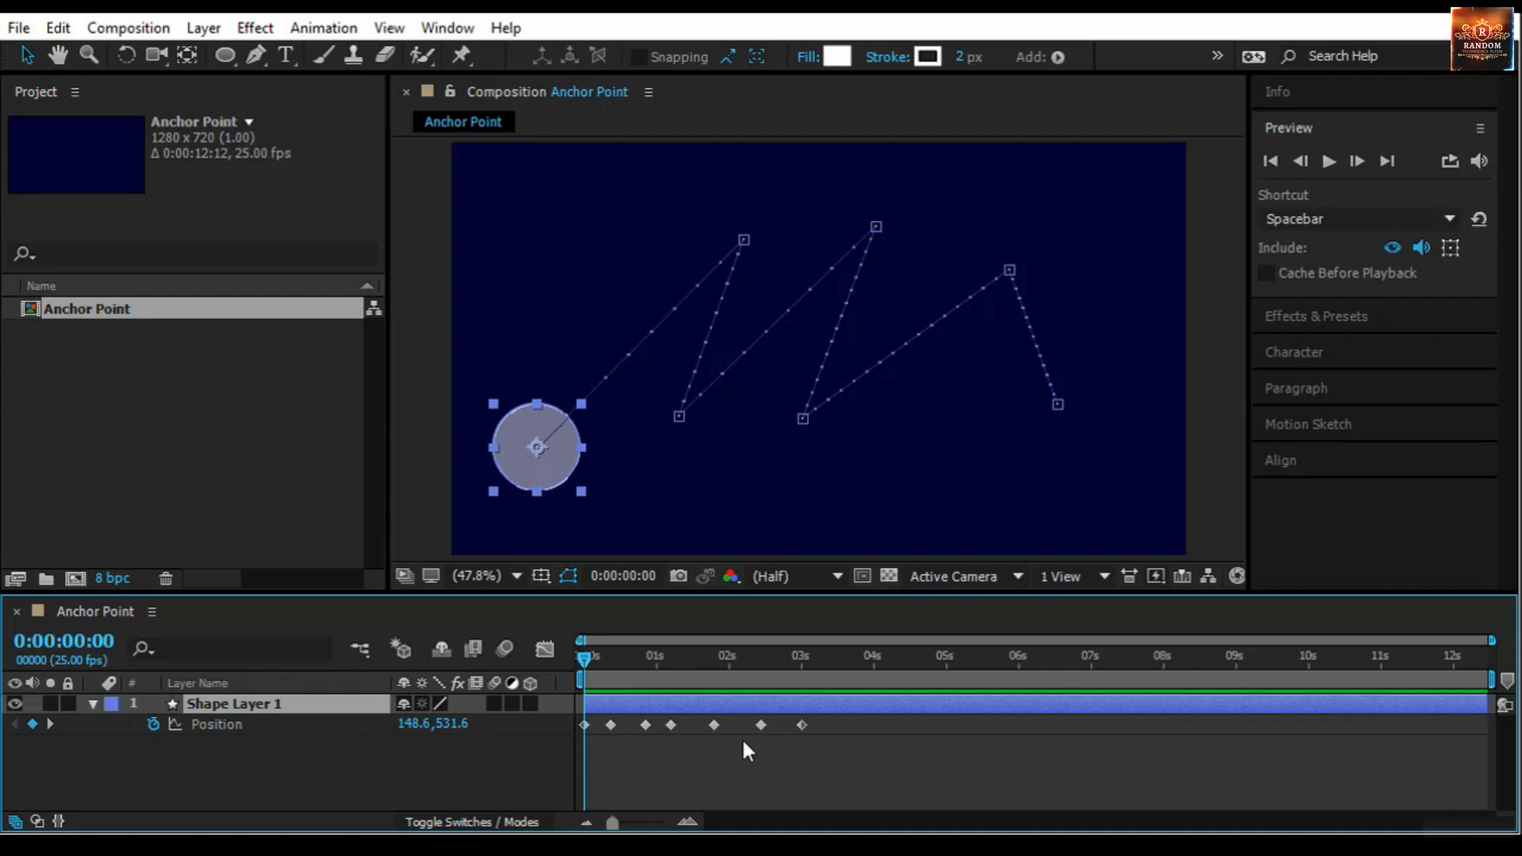
Try moving only the last Position keyframe later in time, and undo the move
{"action": "left_click_drag", "start_coordinate": [801, 724], "coordinate": [911, 724]}
{"action": "key", "text": "ctrl+z"}
{"action": "key", "text": "ctrl+z"}
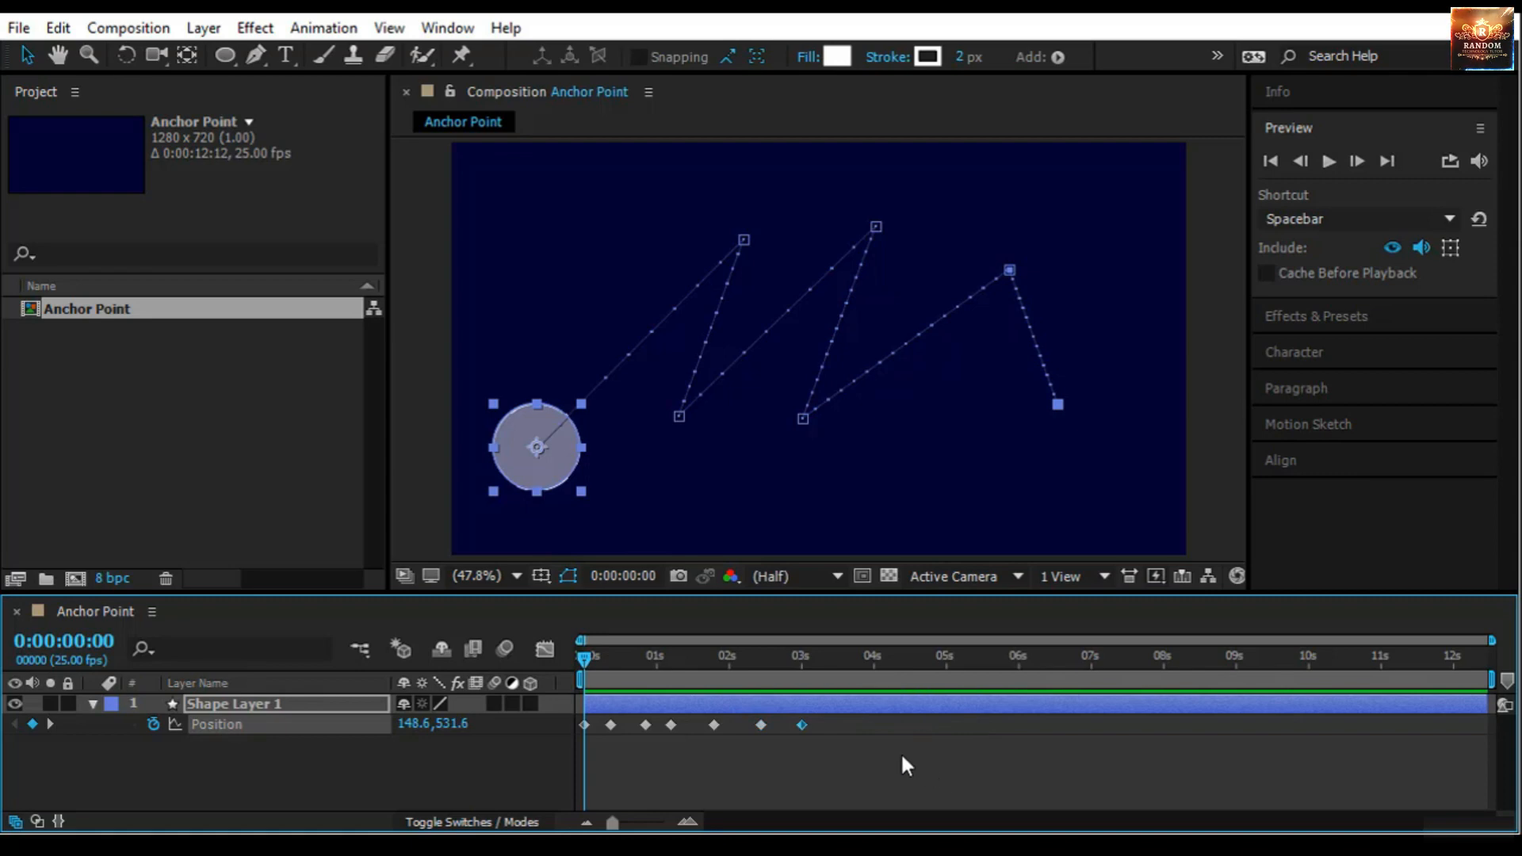
{"action": "left_click", "coordinate": [900, 751]}
Stretch all Position keyframes proportionally so that the last one lands at about 10 seconds
{"action": "left_click_drag", "start_coordinate": [736, 725], "coordinate": [569, 702]}
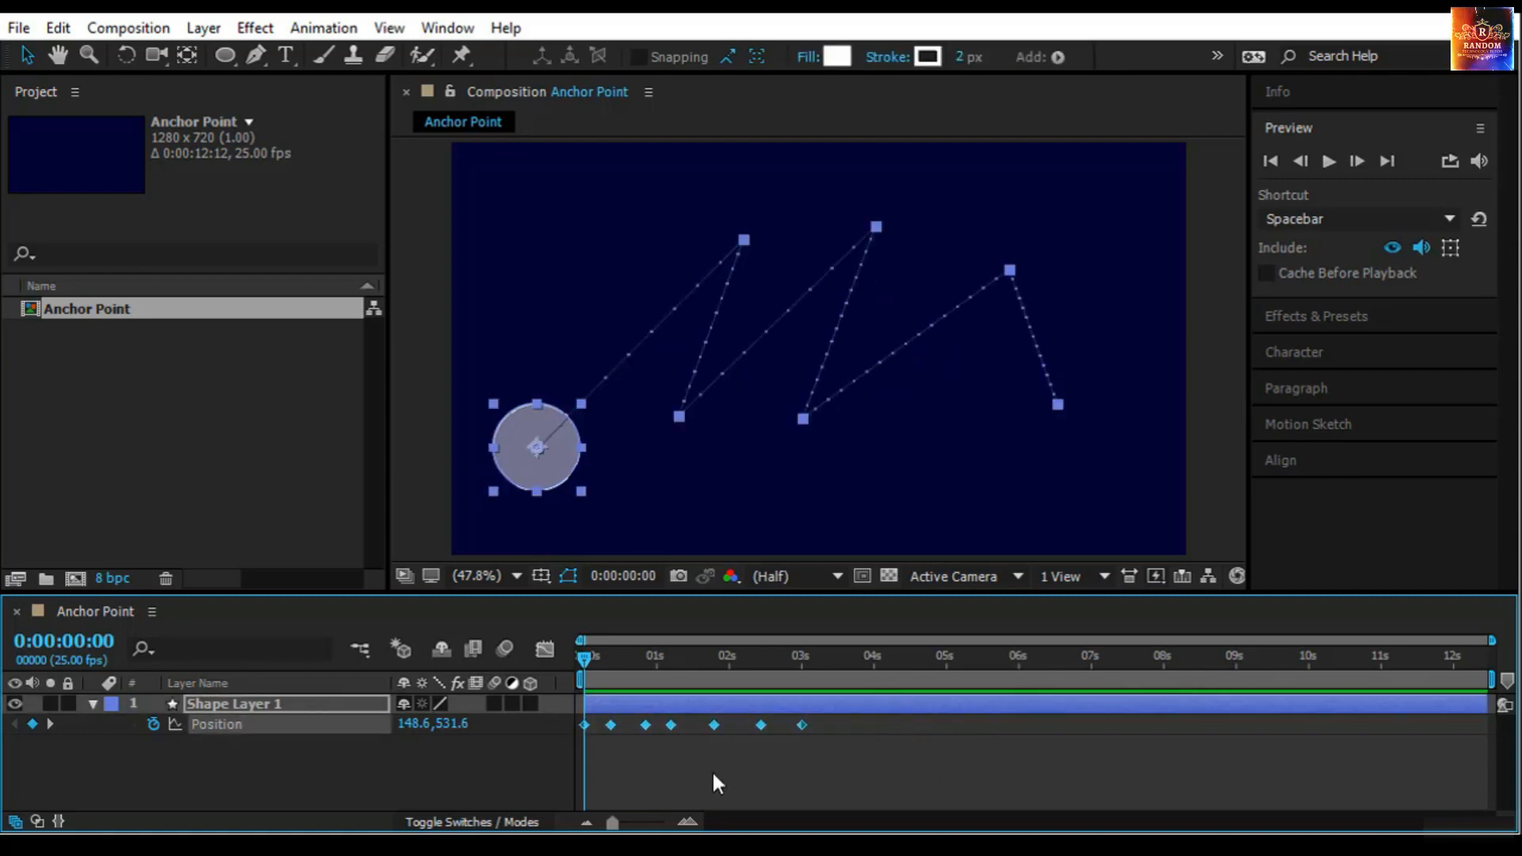
{"action": "left_click_drag", "start_coordinate": [802, 725], "coordinate": [1318, 745]}
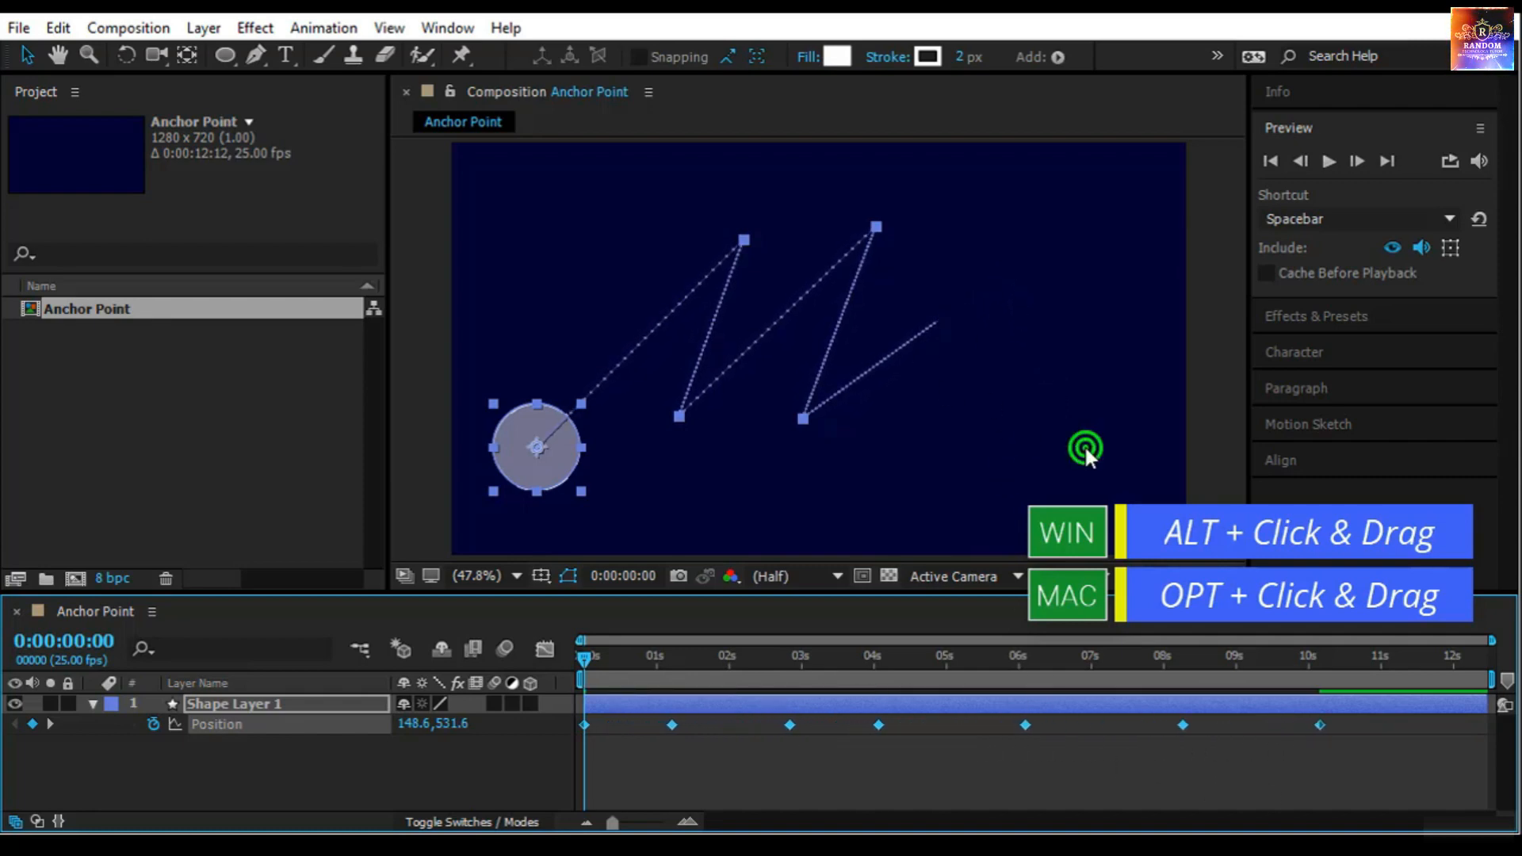
{"action": "left_click", "coordinate": [1085, 448]}
{"action": "left_click", "coordinate": [540, 453]}
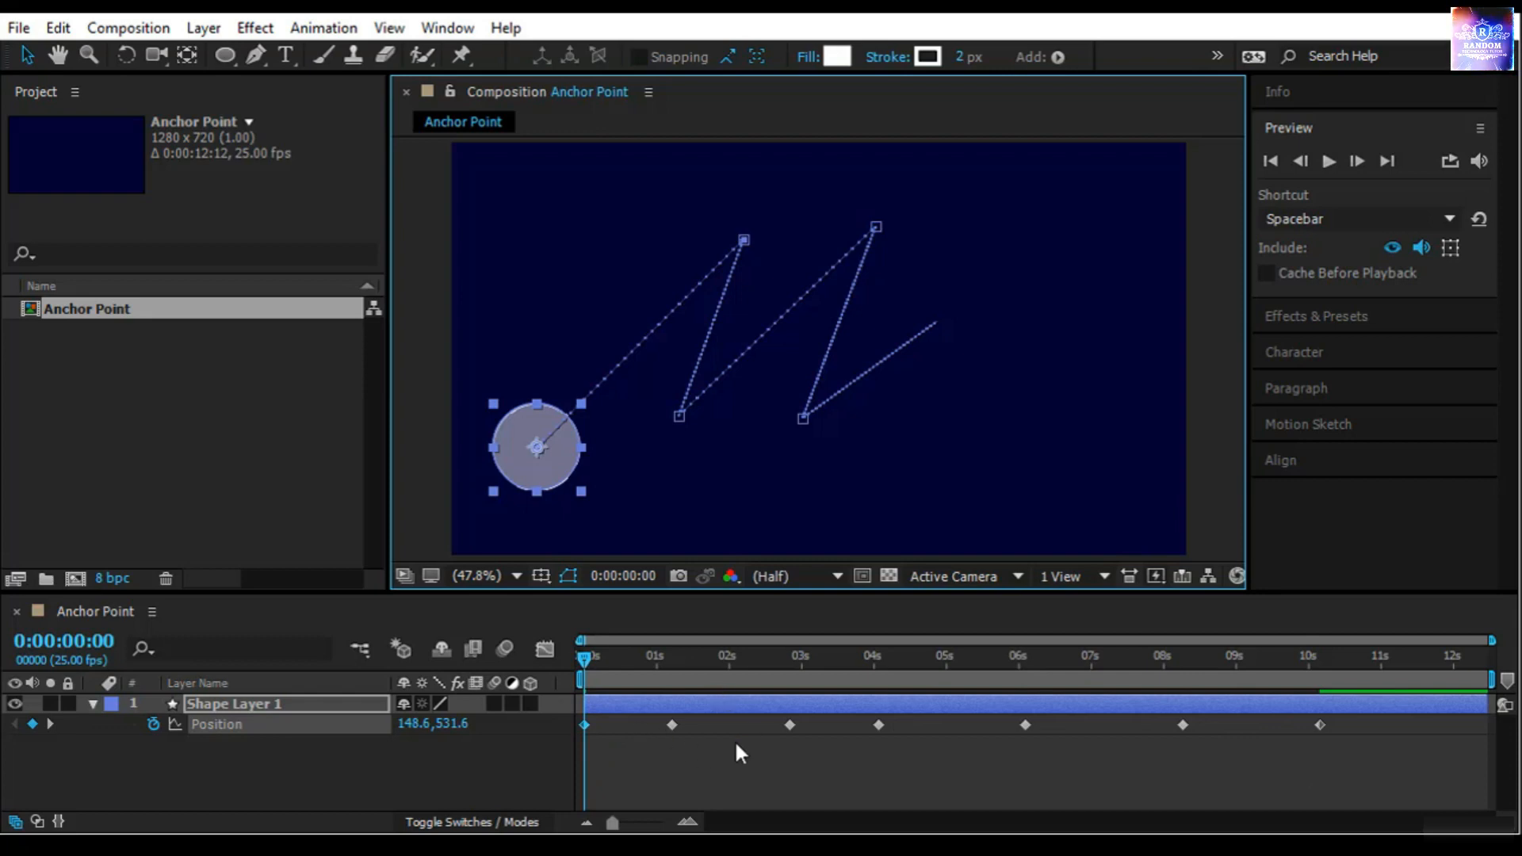
Compress all Position keyframes proportionally so that the last one lands at about 8 seconds, and deselect them
{"action": "left_click_drag", "start_coordinate": [1397, 752], "coordinate": [555, 707]}
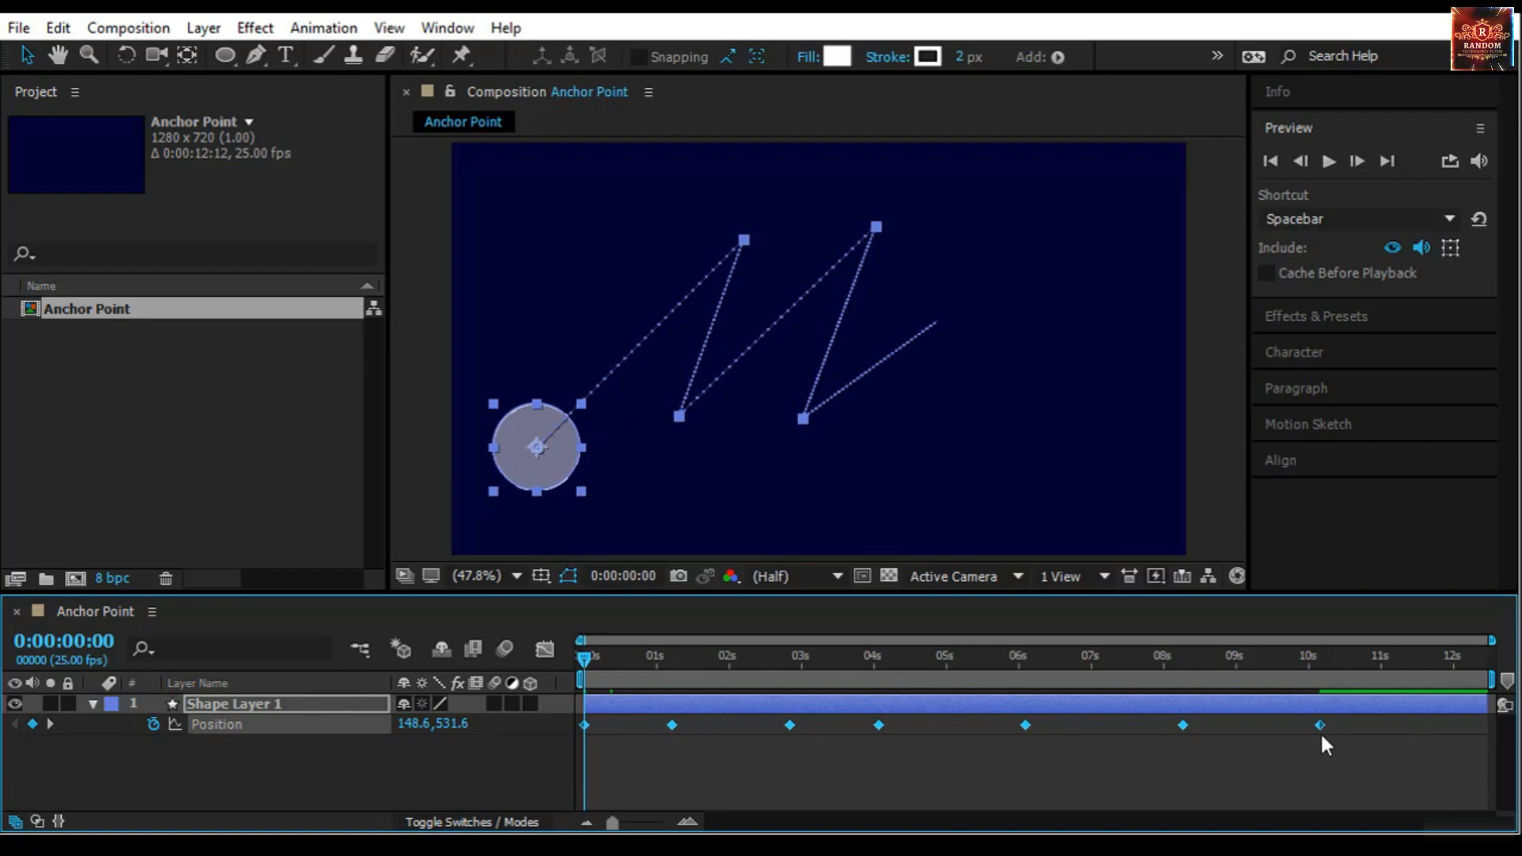
{"action": "mouse_move", "coordinate": [1315, 723]}
{"action": "left_mouse_down"}
{"action": "mouse_move", "coordinate": [919, 765]}
{"action": "mouse_move", "coordinate": [1293, 740]}
{"action": "left_mouse_up"}
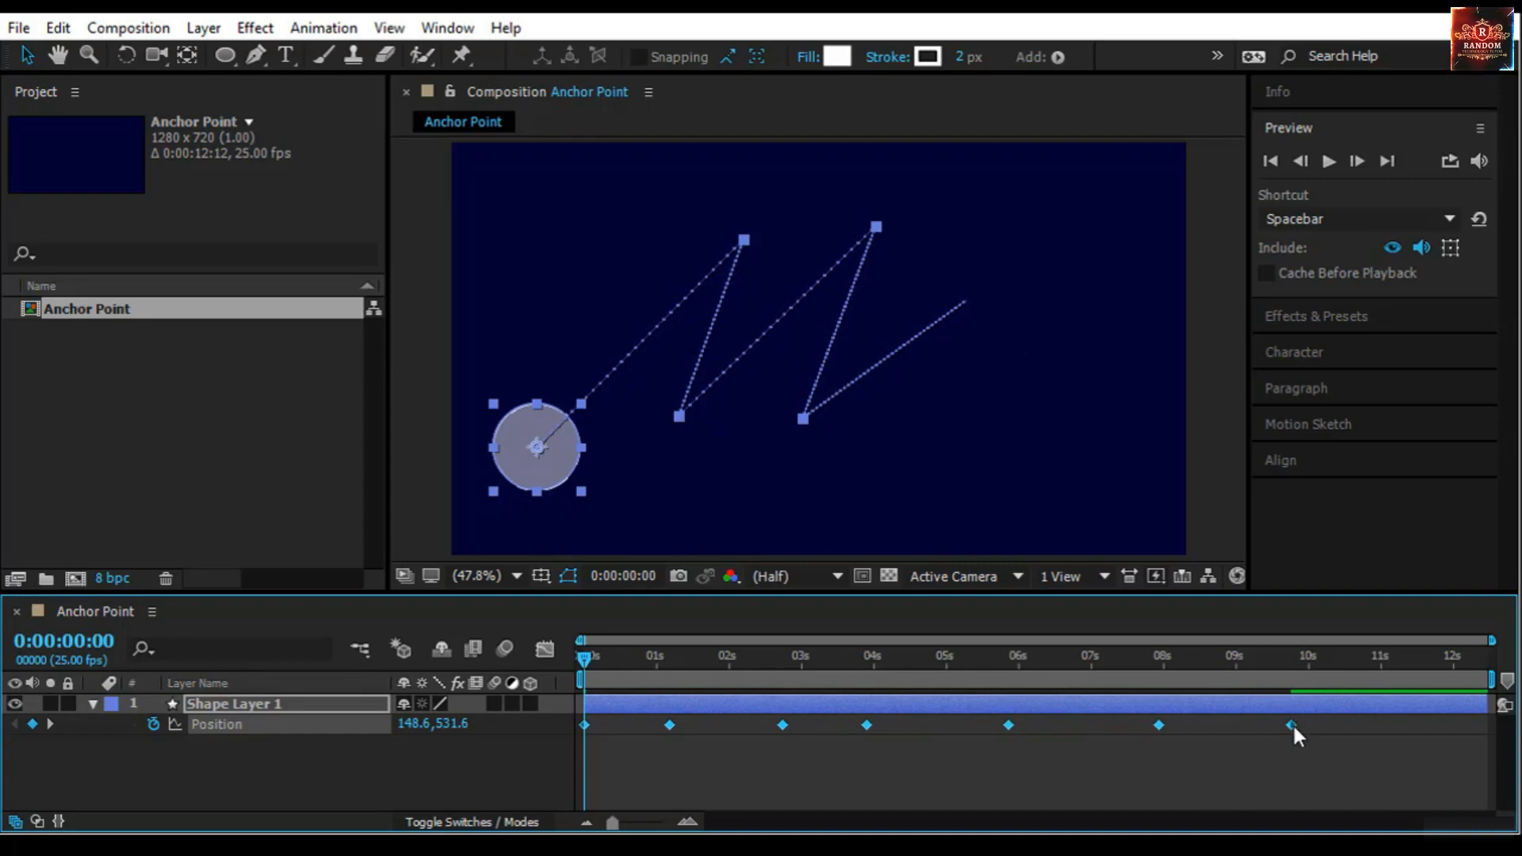
{"action": "left_click_drag", "start_coordinate": [1292, 723], "coordinate": [1144, 774]}
{"action": "left_click", "coordinate": [821, 778]}
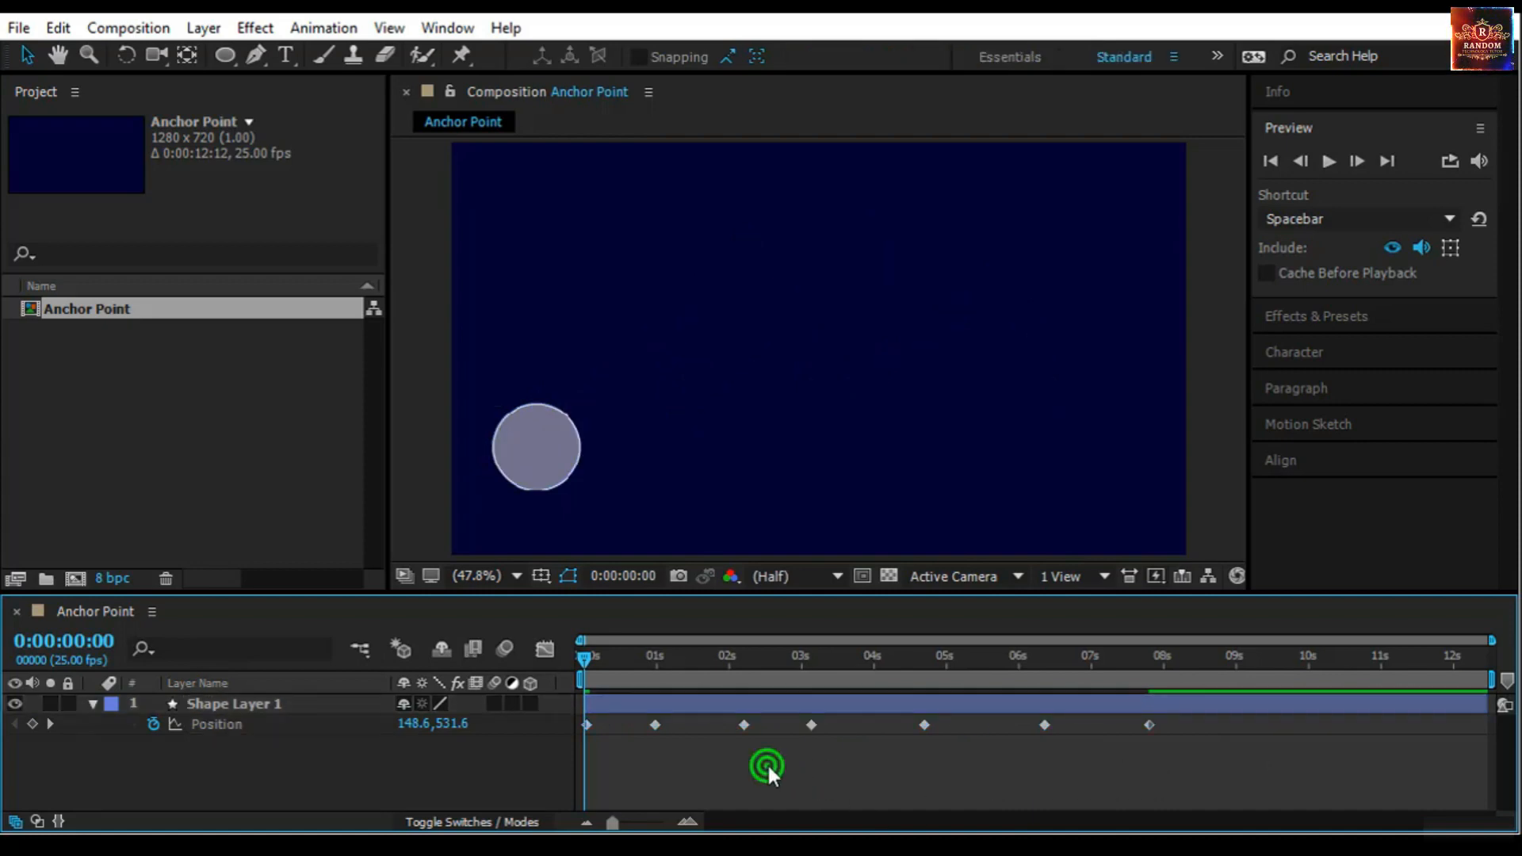
Stretch only the last four Position keyframes proportionally, placing the final one at about 11.4 seconds
{"action": "left_click_drag", "start_coordinate": [767, 763], "coordinate": [1148, 744]}
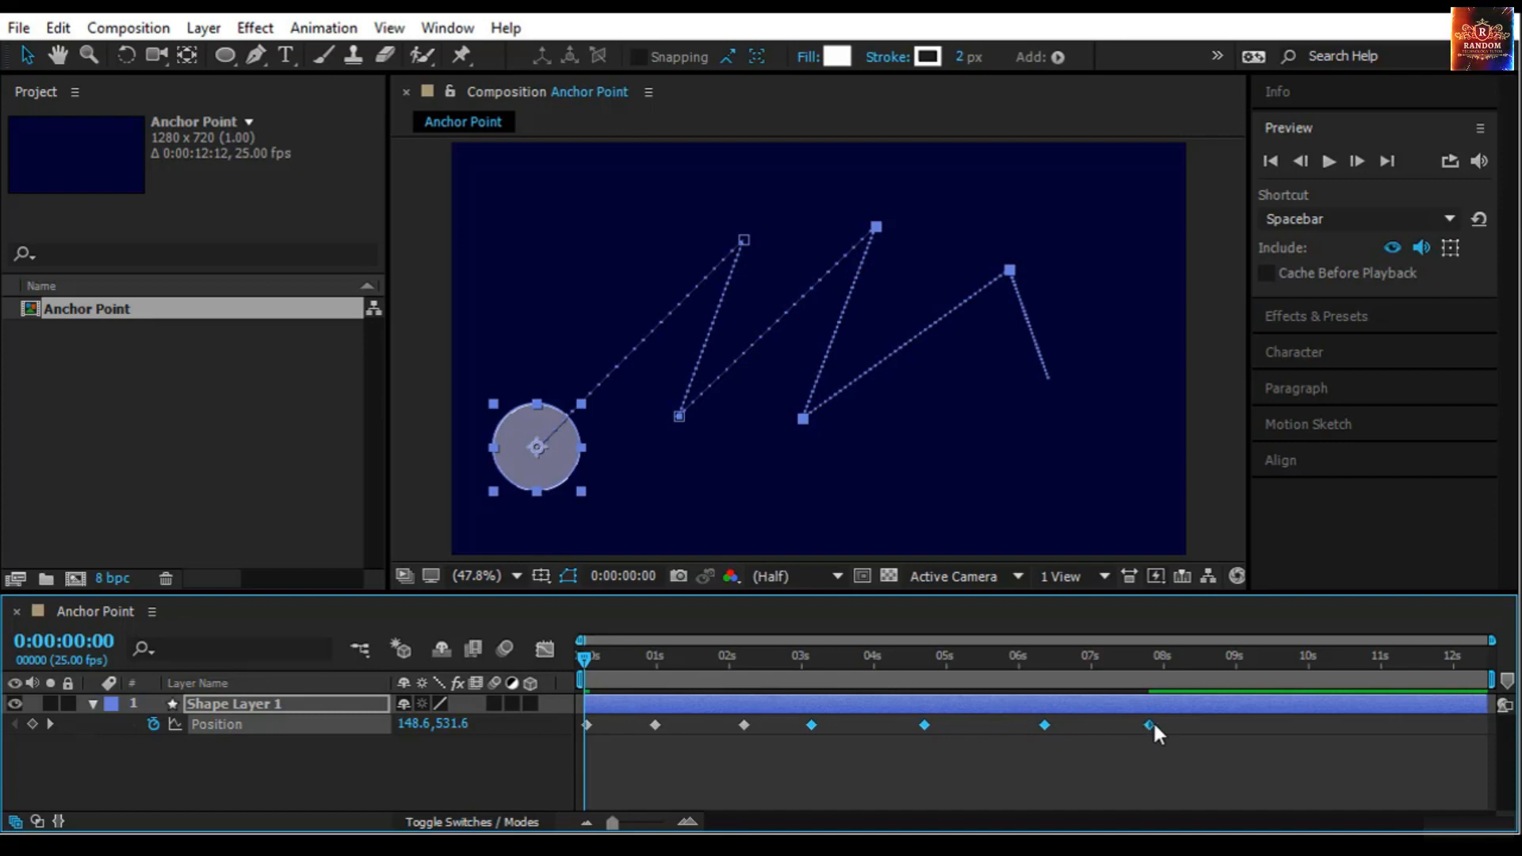
{"action": "left_click_drag", "start_coordinate": [1149, 721], "coordinate": [1413, 723]}
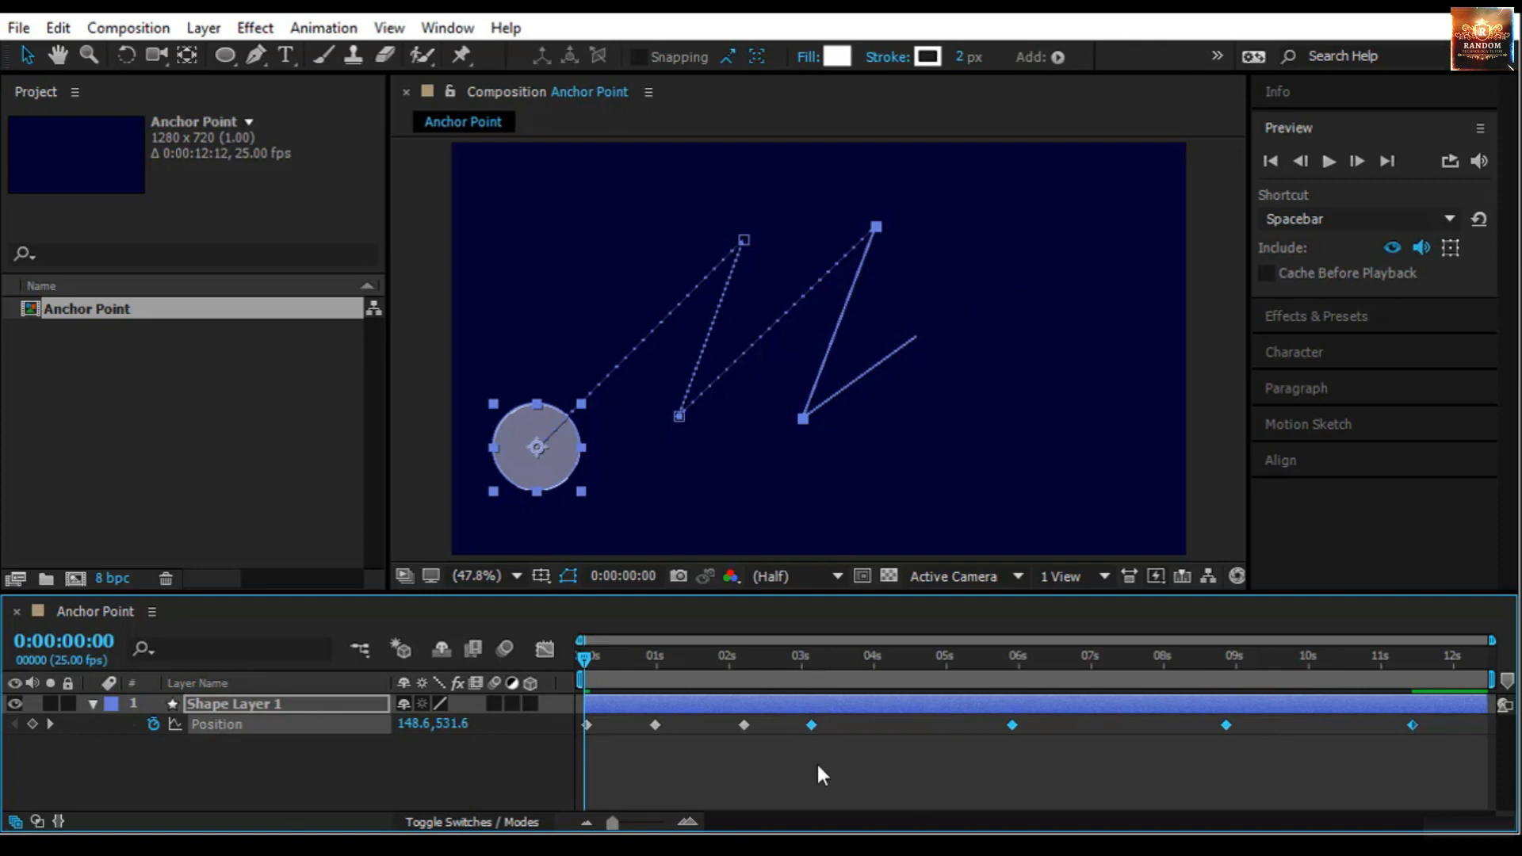
{"action": "left_click", "coordinate": [1297, 763]}
Select all Position keyframes and rescale their spacing from the first keyframe, leaving it at 0:00:00:06
{"action": "left_click_drag", "start_coordinate": [1308, 762], "coordinate": [606, 697]}
{"action": "left_click_drag", "start_coordinate": [1448, 783], "coordinate": [671, 725]}
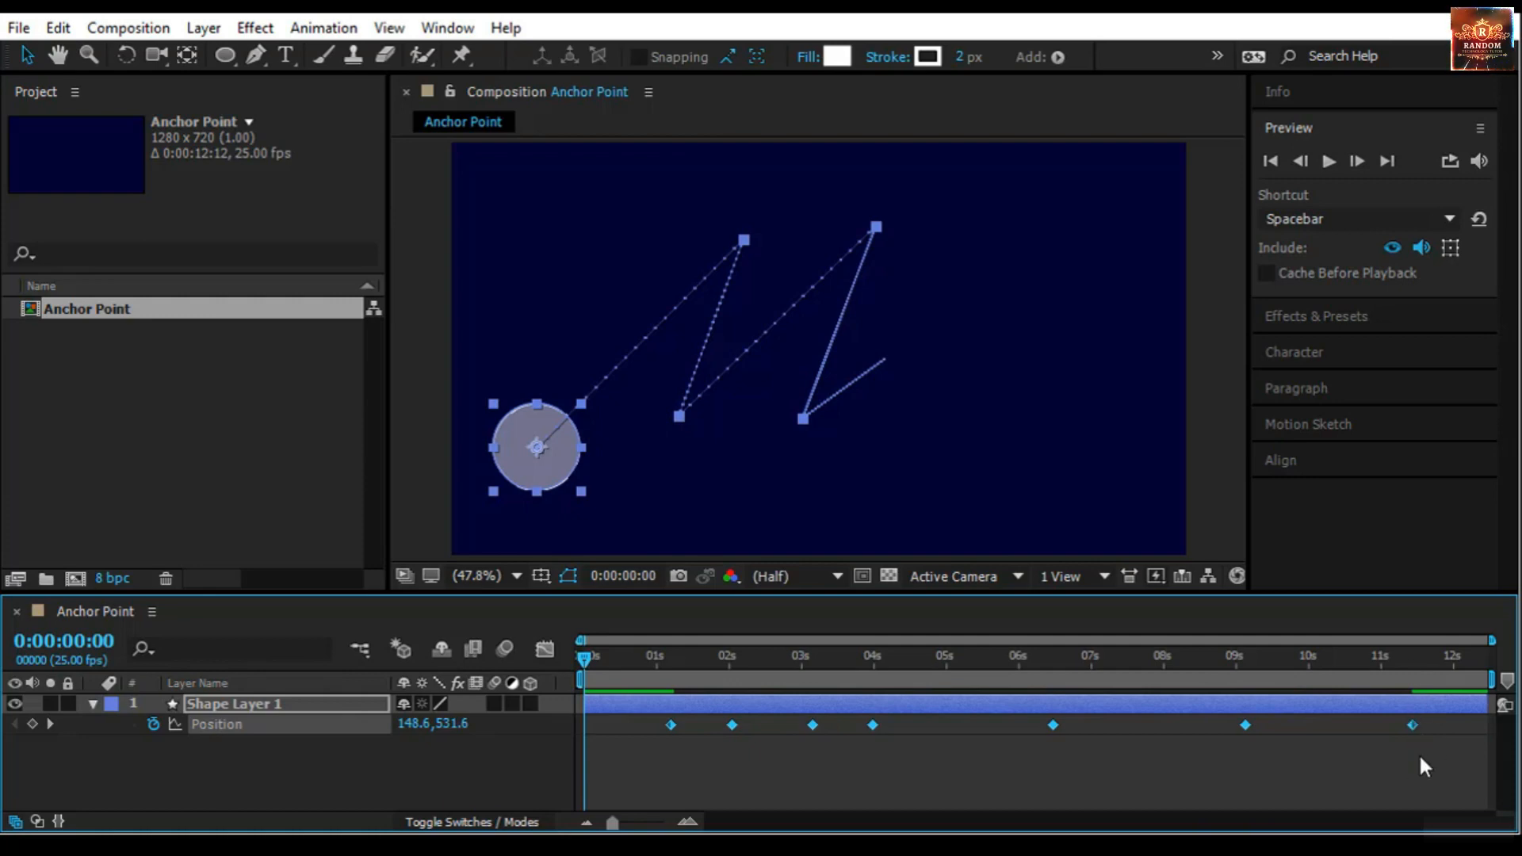
{"action": "left_click_drag", "start_coordinate": [671, 724], "coordinate": [1030, 749]}
Preview the retimed animation with the Hand tool active, and step back through the keyframes to 0:00:00:06
{"action": "key", "text": "h"}
{"action": "key", "text": "space"}
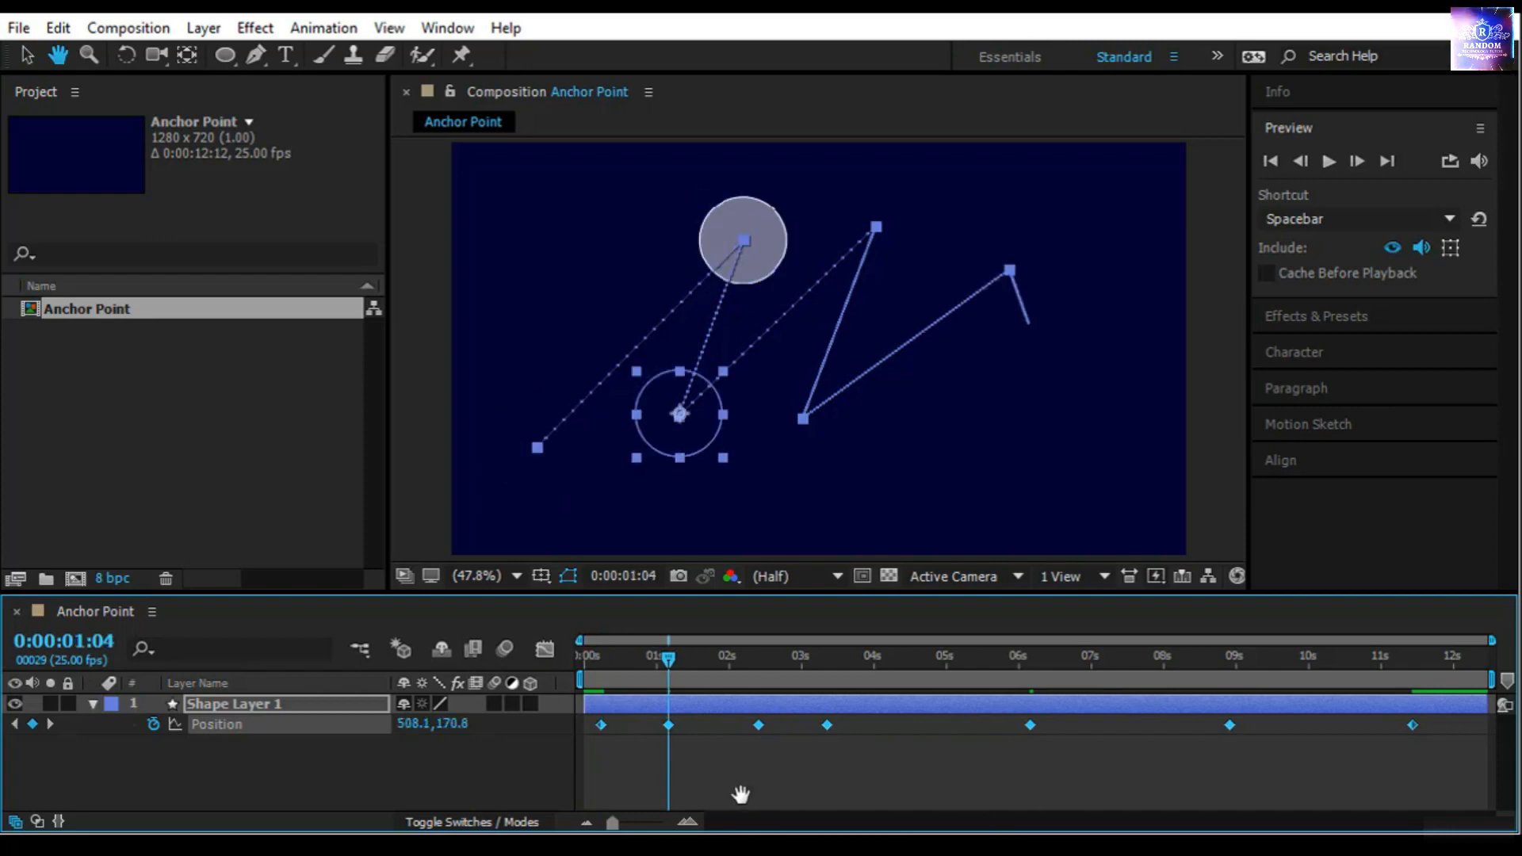
{"action": "key", "text": "j"}
{"action": "key", "text": "j"}
{"action": "key", "text": "j"}
{"action": "key", "text": "j"}
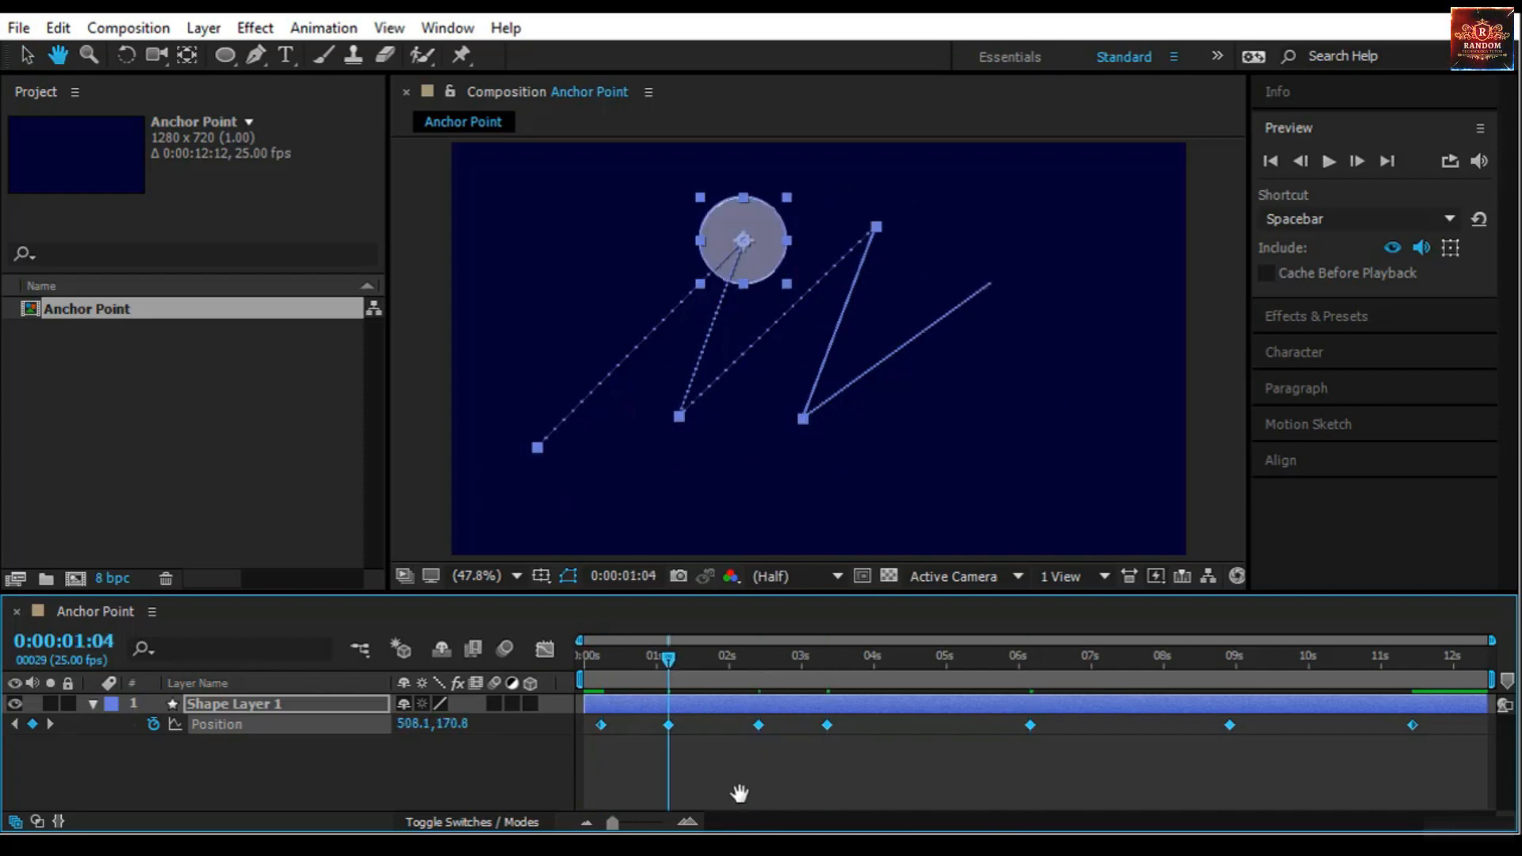
{"action": "left_click", "coordinate": [889, 757]}
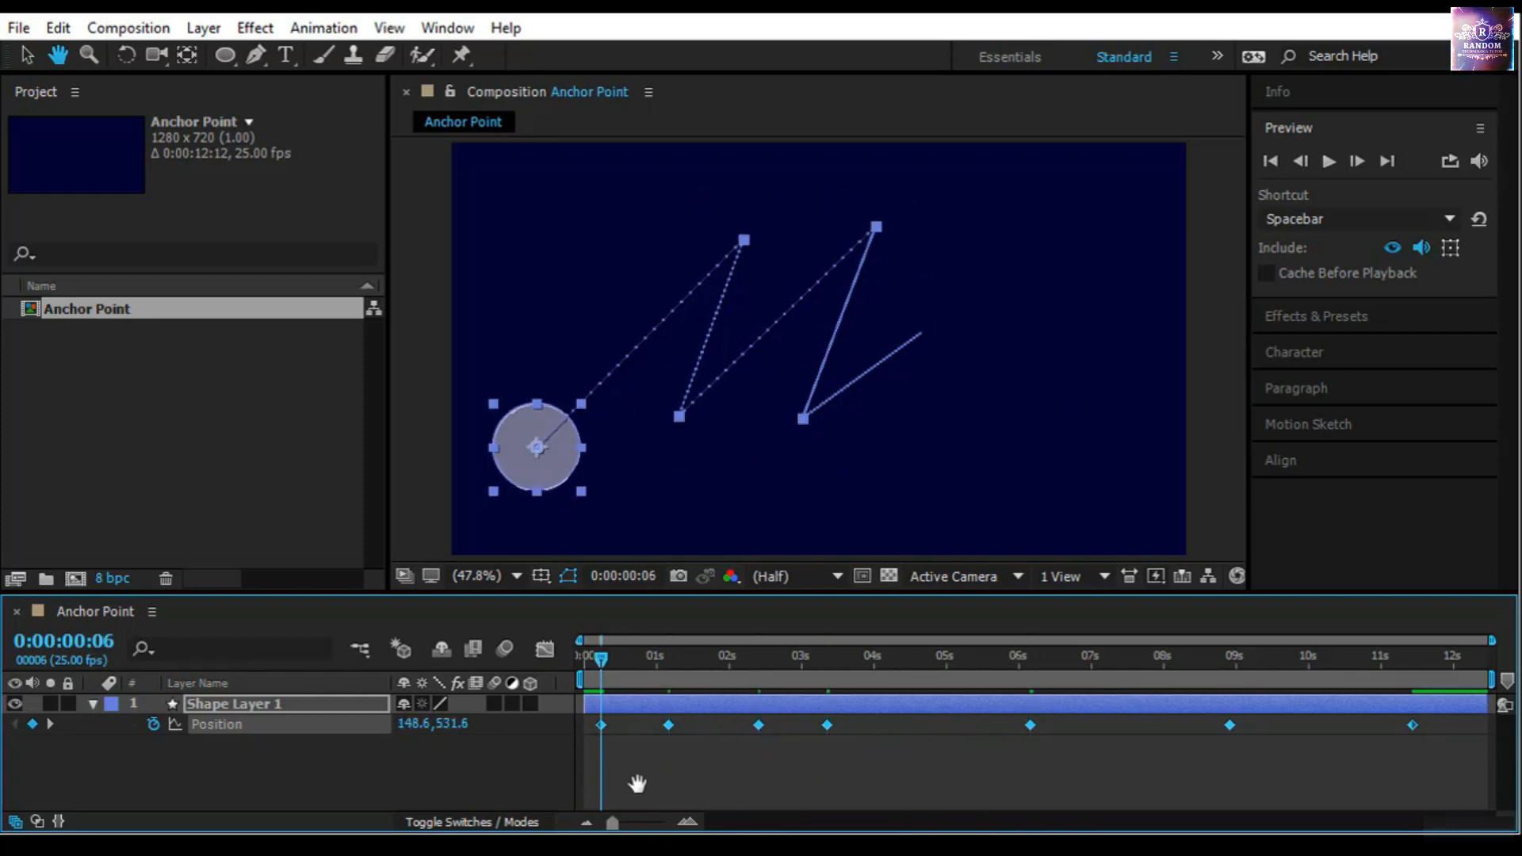
Shift the third and fourth Position keyframes slightly earlier together, and step forward through the keyframes to 0:00:06:04
{"action": "left_click", "coordinate": [26, 57]}
{"action": "left_click_drag", "start_coordinate": [870, 744], "coordinate": [729, 711]}
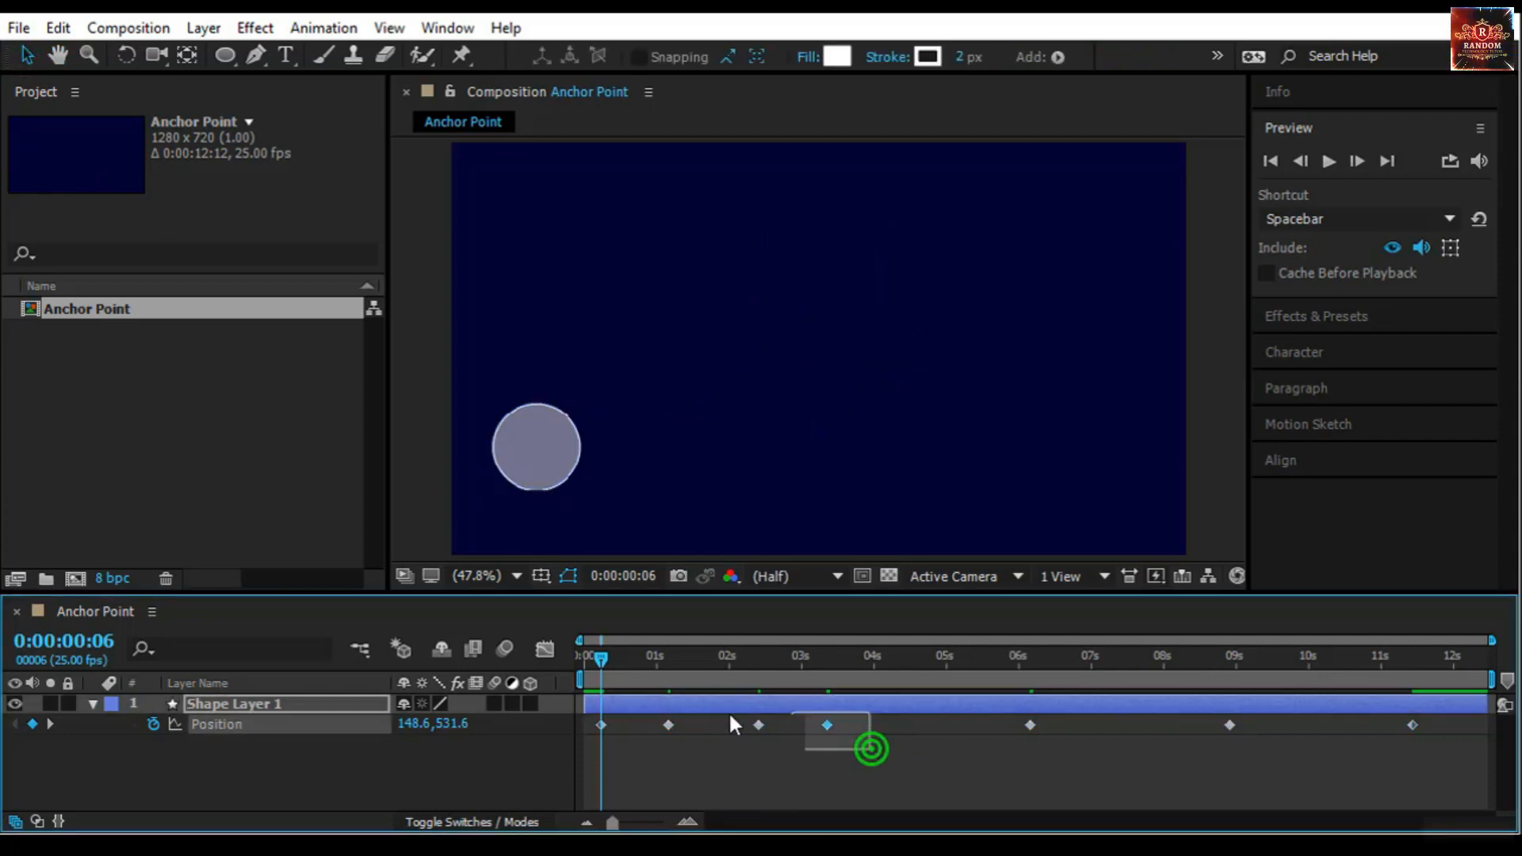
{"action": "mouse_move", "coordinate": [827, 721]}
{"action": "left_mouse_down"}
{"action": "mouse_move", "coordinate": [892, 723]}
{"action": "mouse_move", "coordinate": [764, 732]}
{"action": "mouse_move", "coordinate": [891, 736]}
{"action": "mouse_move", "coordinate": [818, 736]}
{"action": "left_mouse_up"}
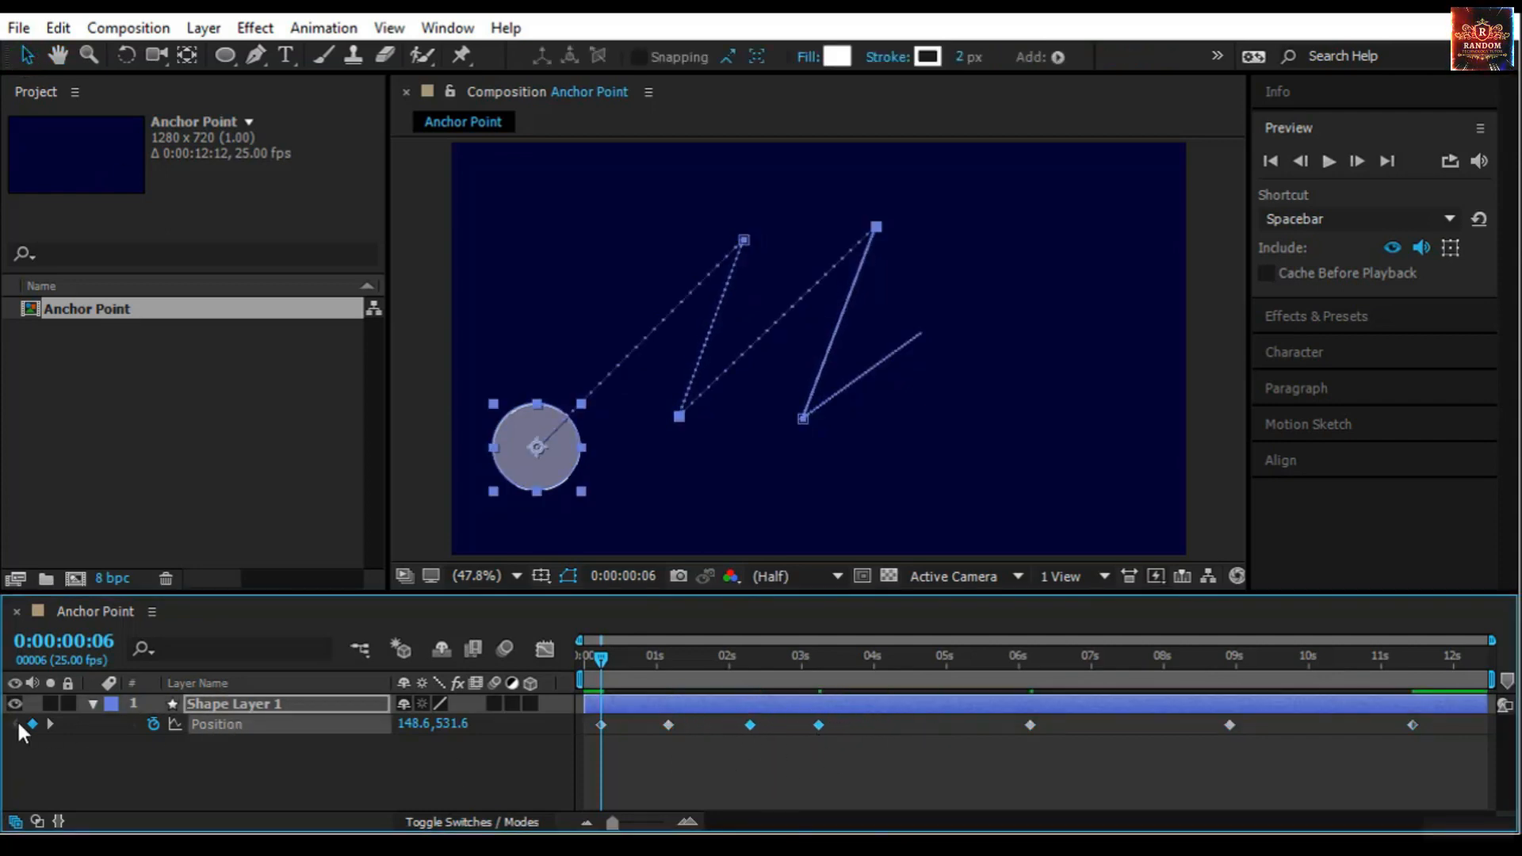
{"action": "left_click", "coordinate": [51, 724]}
{"action": "left_click", "coordinate": [50, 724]}
{"action": "left_click", "coordinate": [50, 724]}
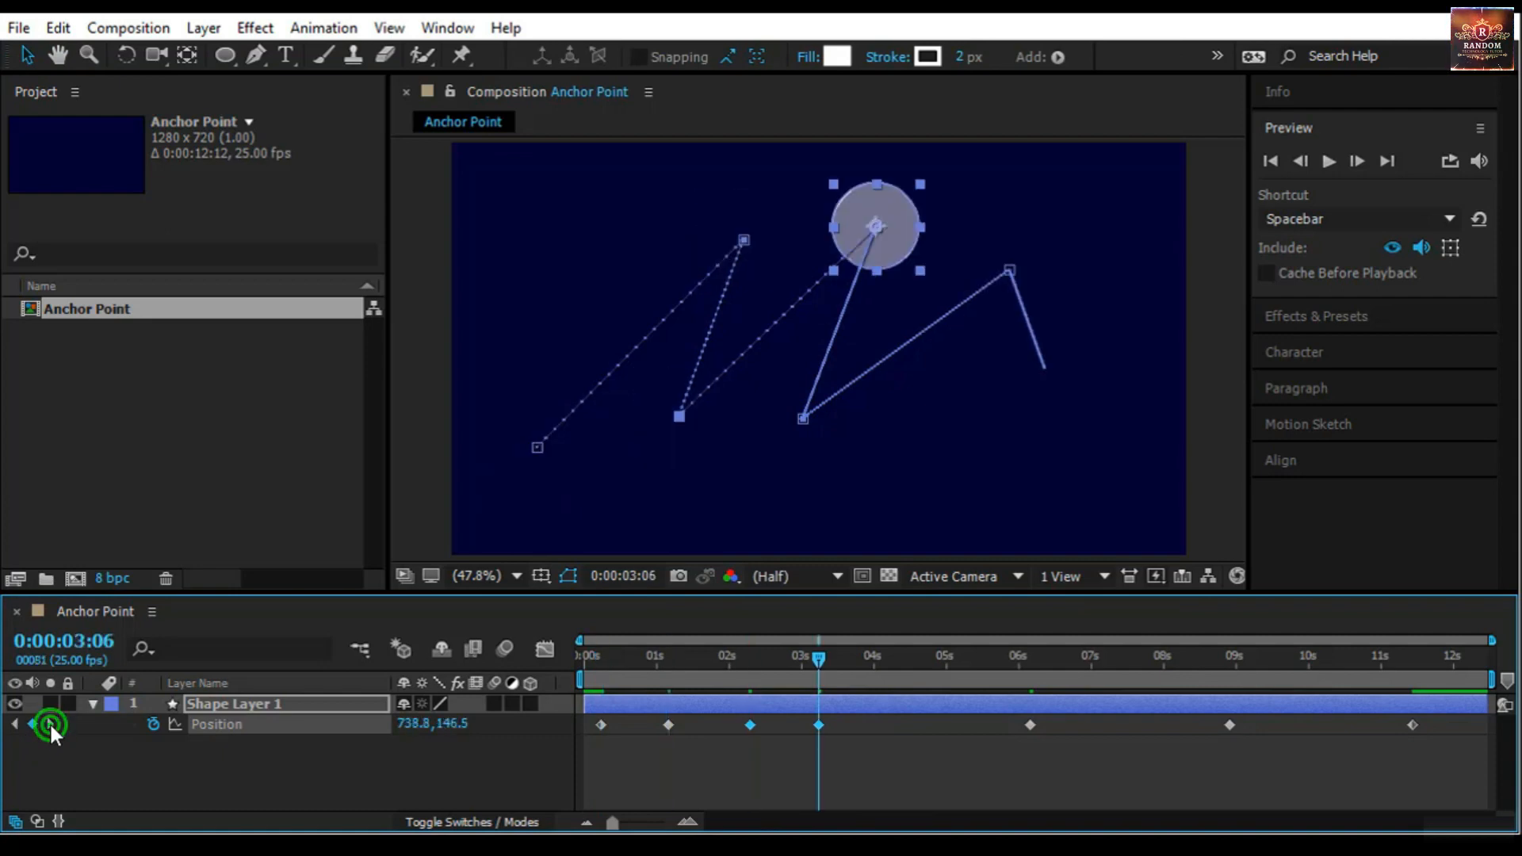
{"action": "left_click", "coordinate": [49, 724]}
Compress all Position keyframes proportionally so that the last one lands at about 7.2 seconds, and deselect them
{"action": "left_click_drag", "start_coordinate": [1419, 757], "coordinate": [515, 697]}
{"action": "left_click_drag", "start_coordinate": [1412, 726], "coordinate": [1111, 759]}
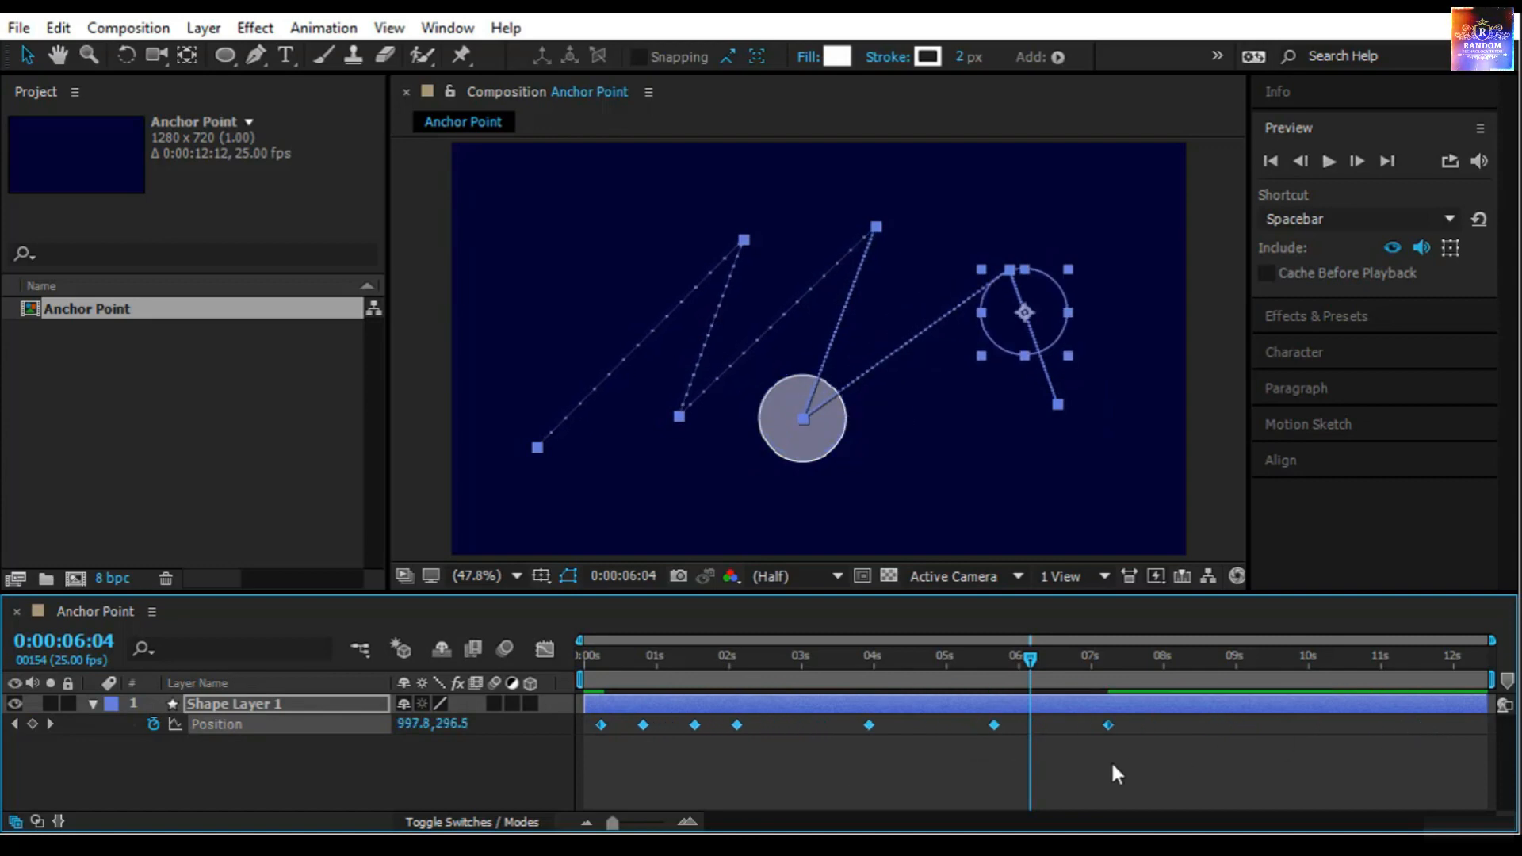
{"action": "left_click", "coordinate": [1238, 776]}
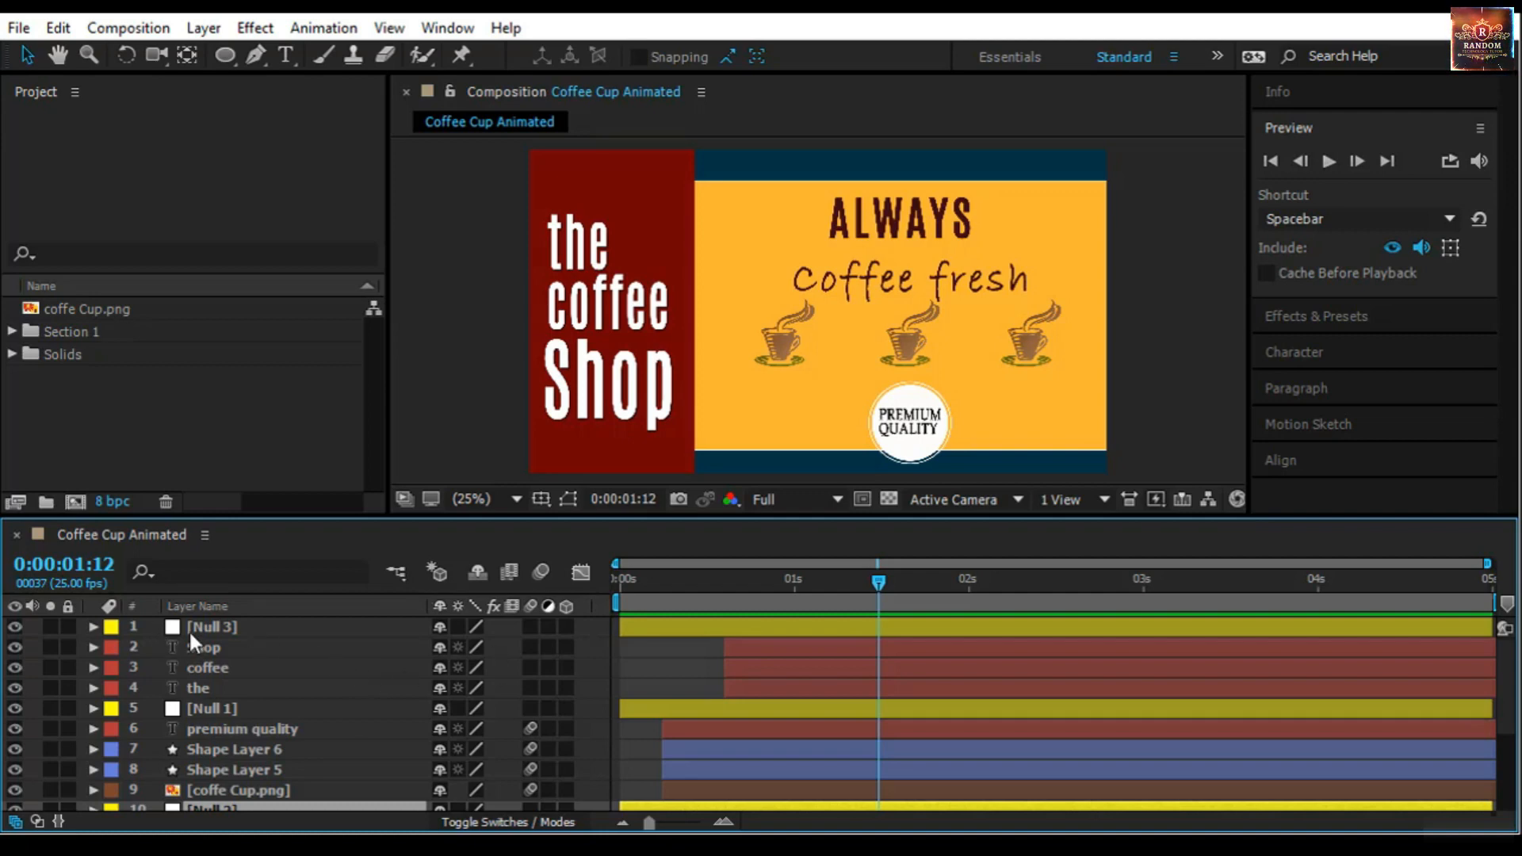
Mark the Null 3, Null 1 and Null 2 layers as shy, and hide the shy layers in the timeline
{"action": "left_click", "coordinate": [229, 626]}
{"action": "left_click", "coordinate": [241, 707], "text": "ctrl"}
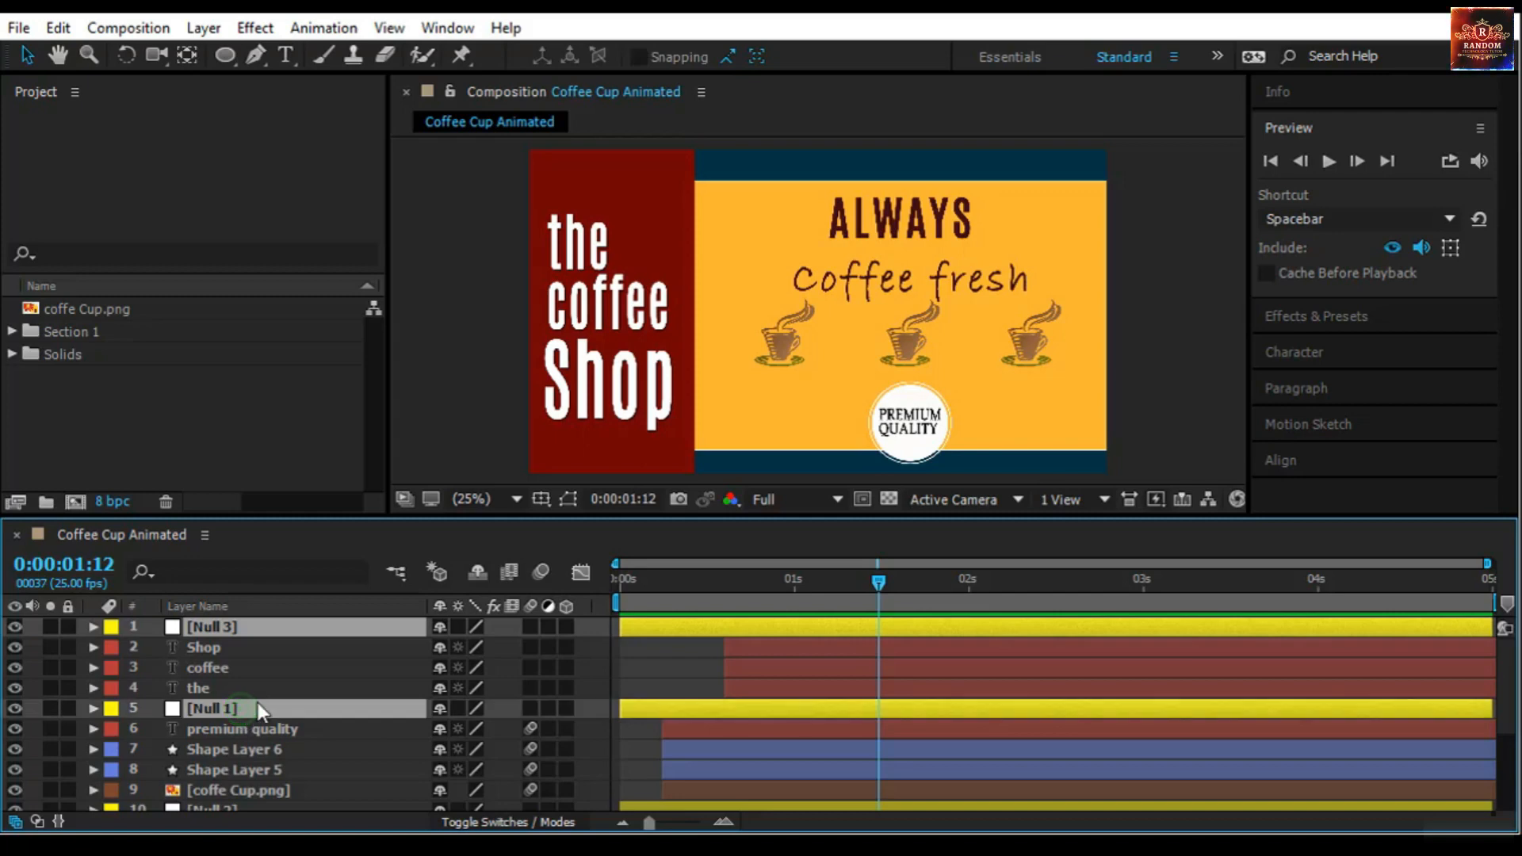
{"action": "left_click", "coordinate": [245, 626]}
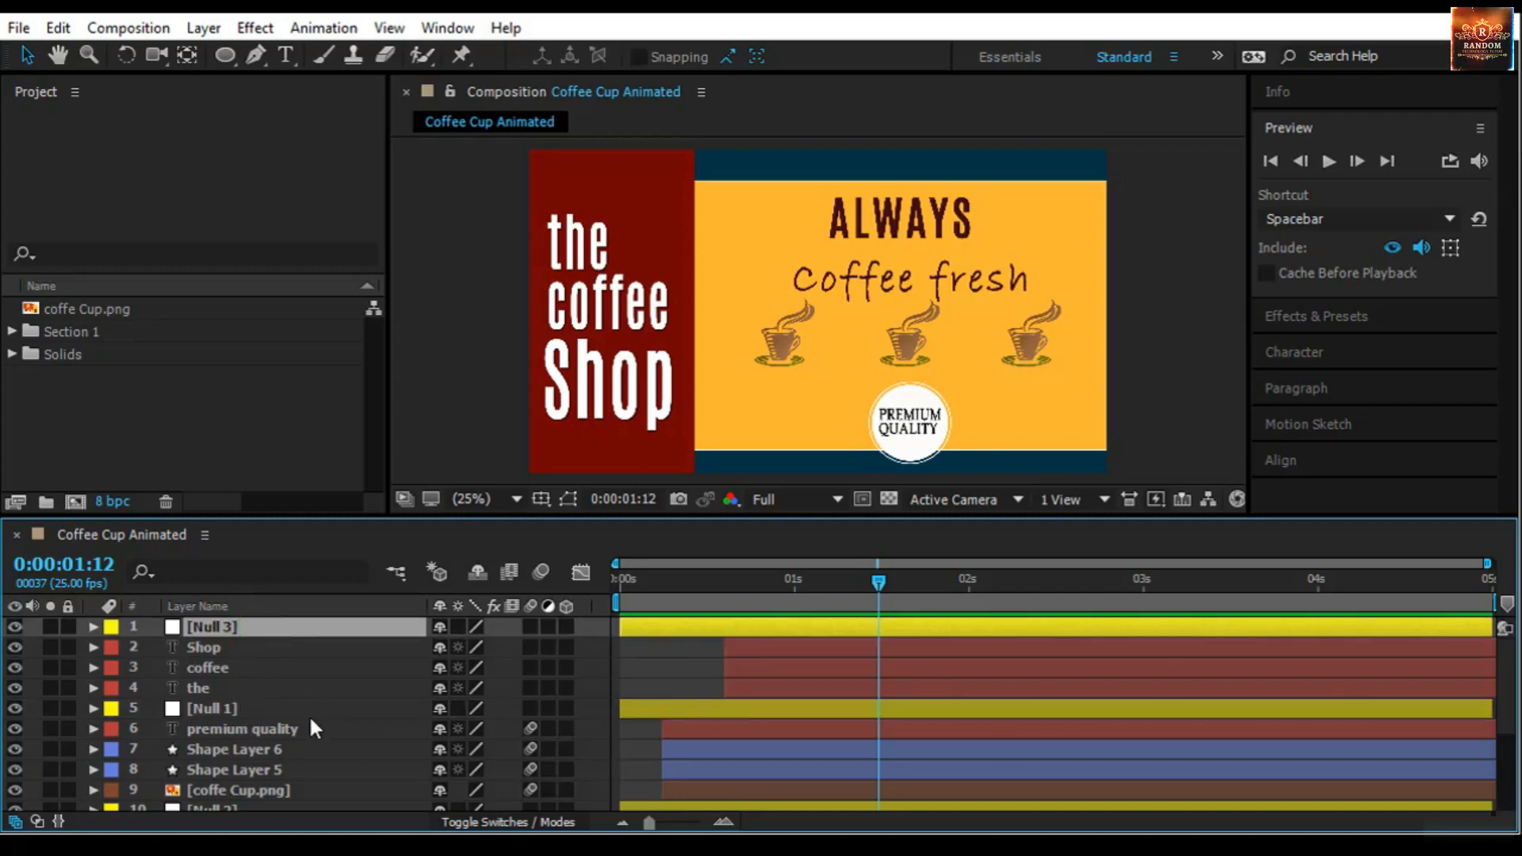
{"action": "left_click", "coordinate": [270, 707], "text": "ctrl"}
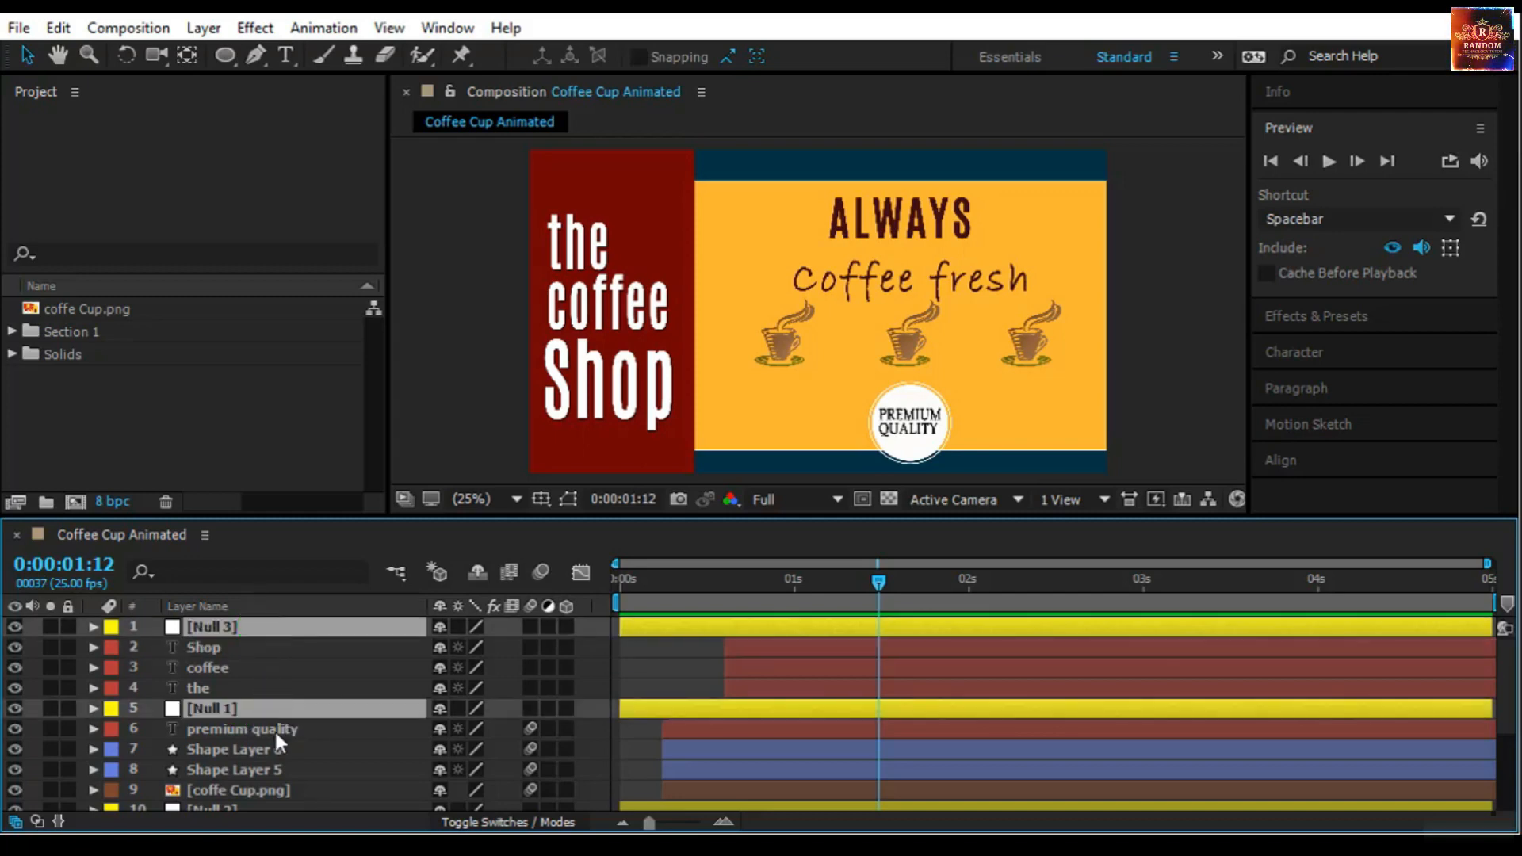
{"action": "scroll", "coordinate": [286, 741], "scroll_direction": "down", "scroll_amount": 3}
{"action": "left_click", "coordinate": [254, 686], "text": "ctrl"}
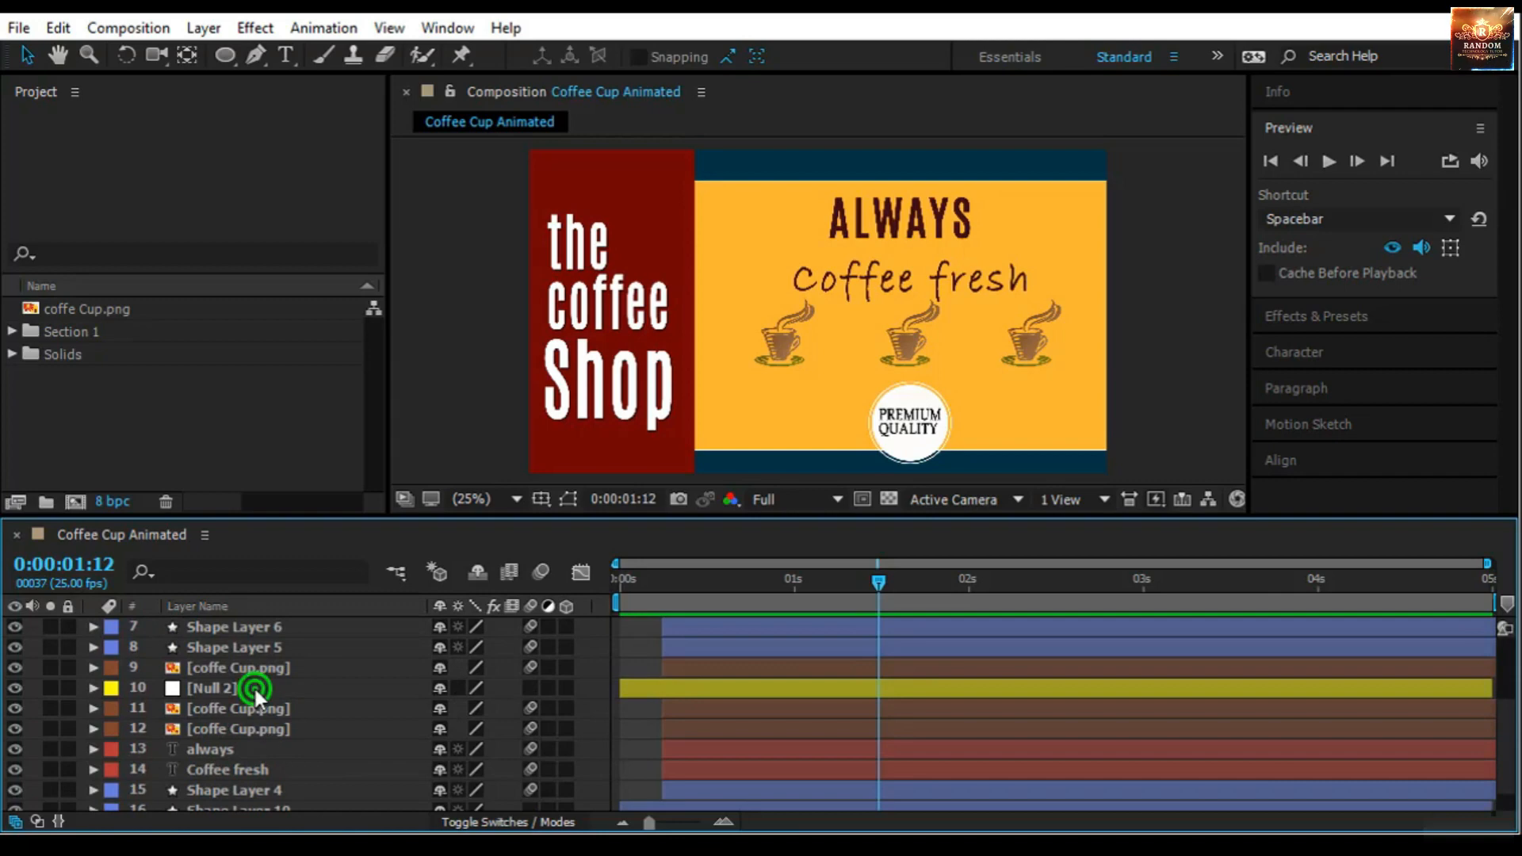
{"action": "scroll", "coordinate": [314, 739], "scroll_direction": "up", "scroll_amount": 3}
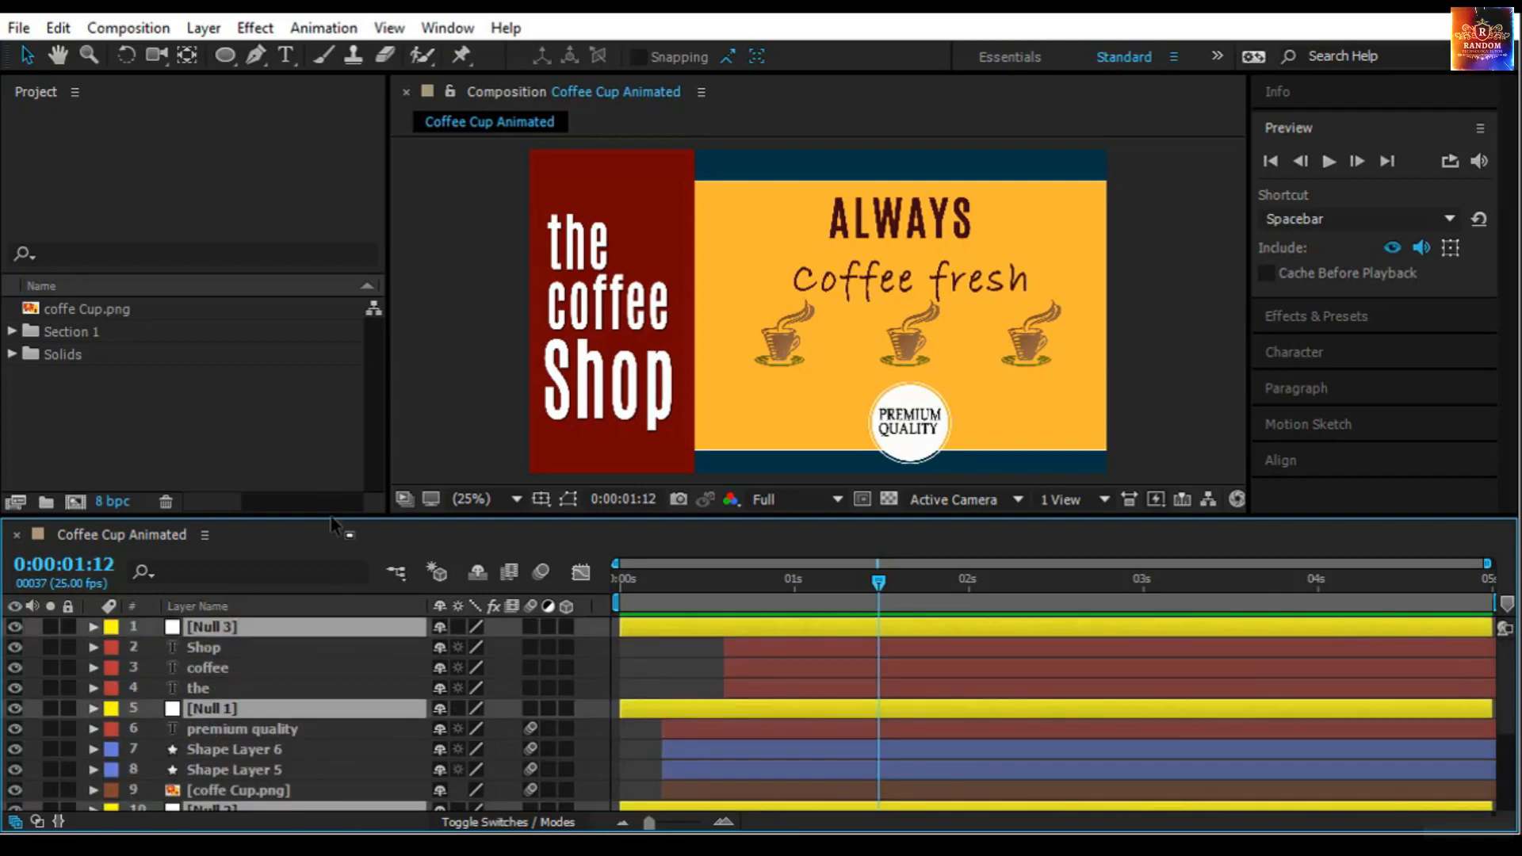
{"action": "left_click_drag", "start_coordinate": [325, 516], "coordinate": [322, 452]}
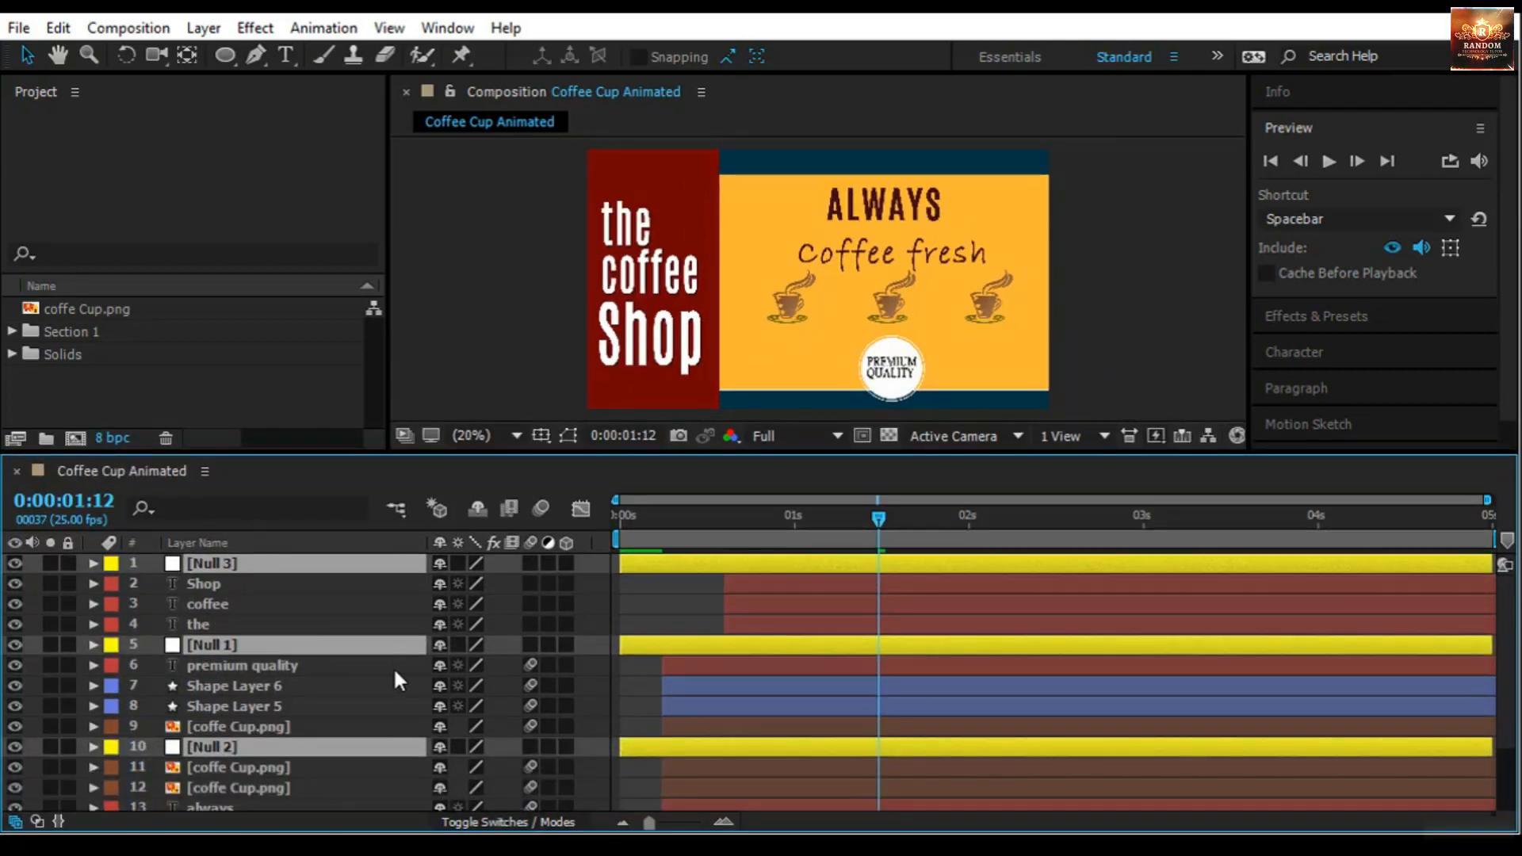
{"action": "left_click", "coordinate": [440, 562]}
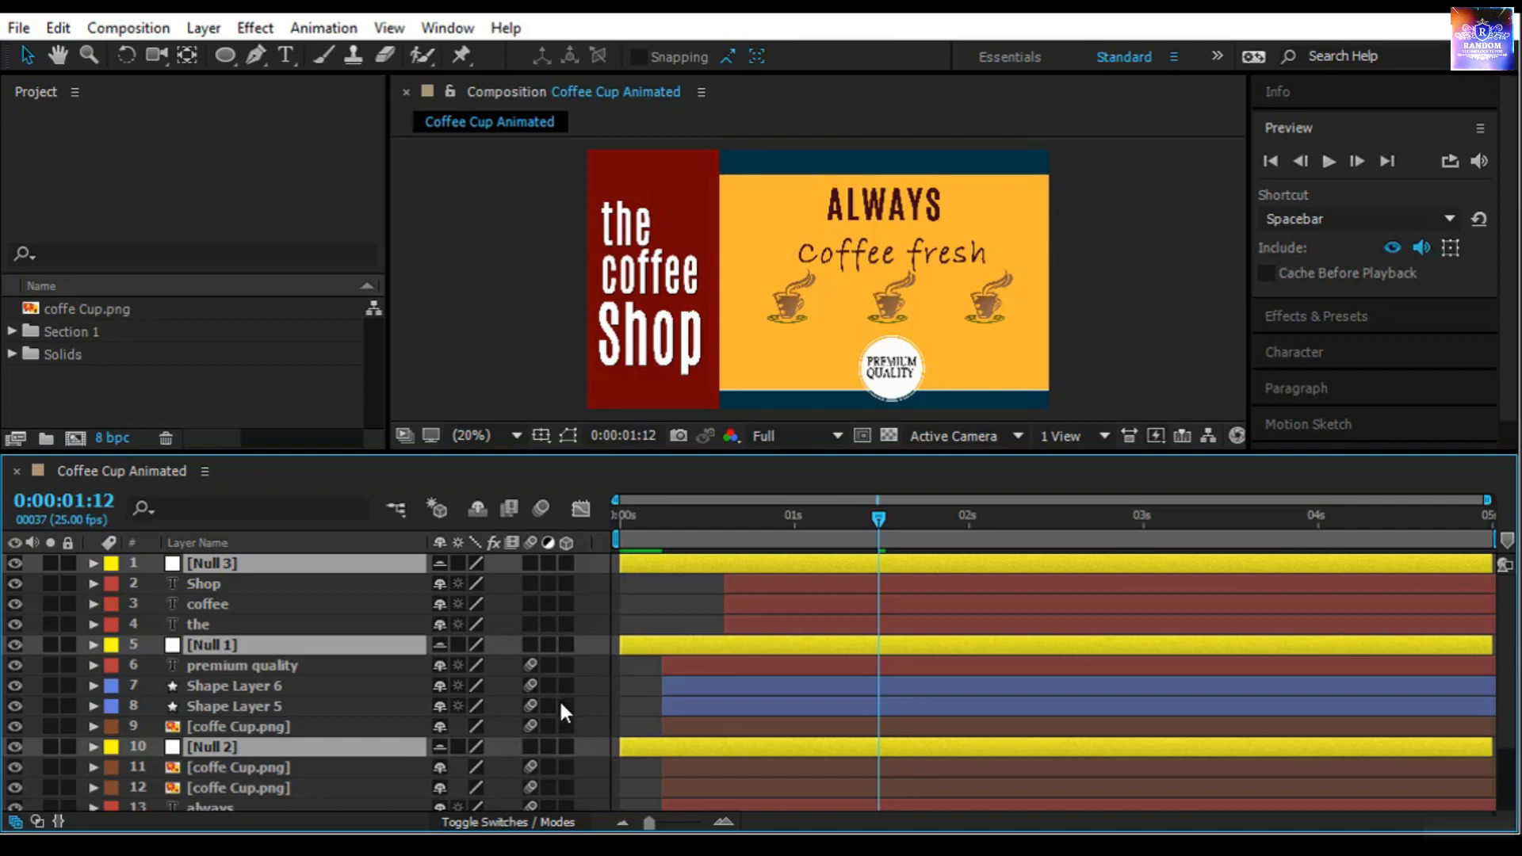
{"action": "left_click", "coordinate": [481, 506]}
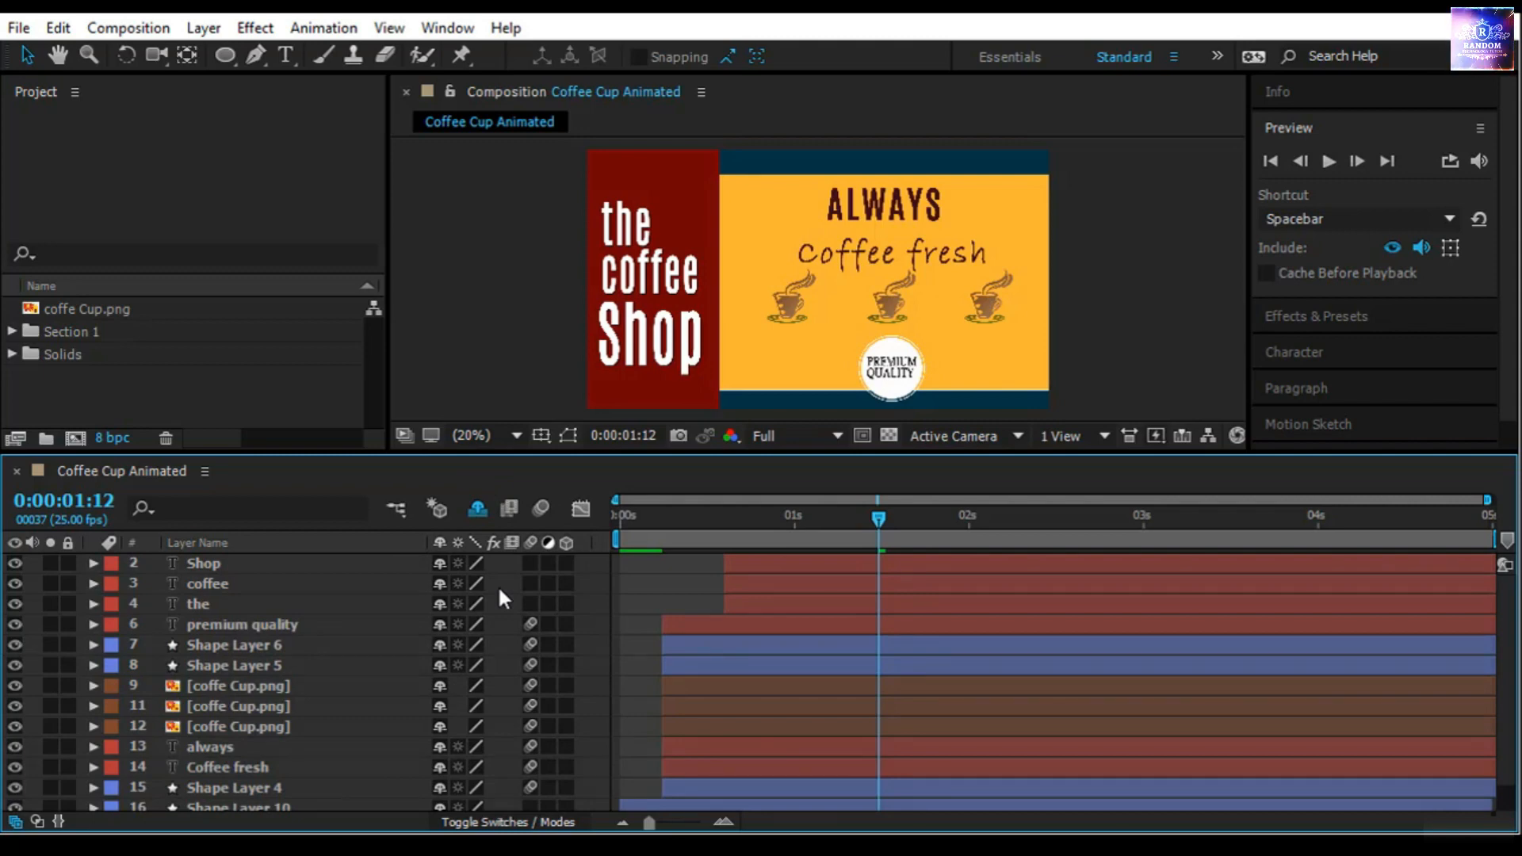
Mark the premium quality text layer as shy, and switch the hiding of shy layers off and on again
{"action": "left_click", "coordinate": [237, 624]}
{"action": "key", "text": "Delete"}
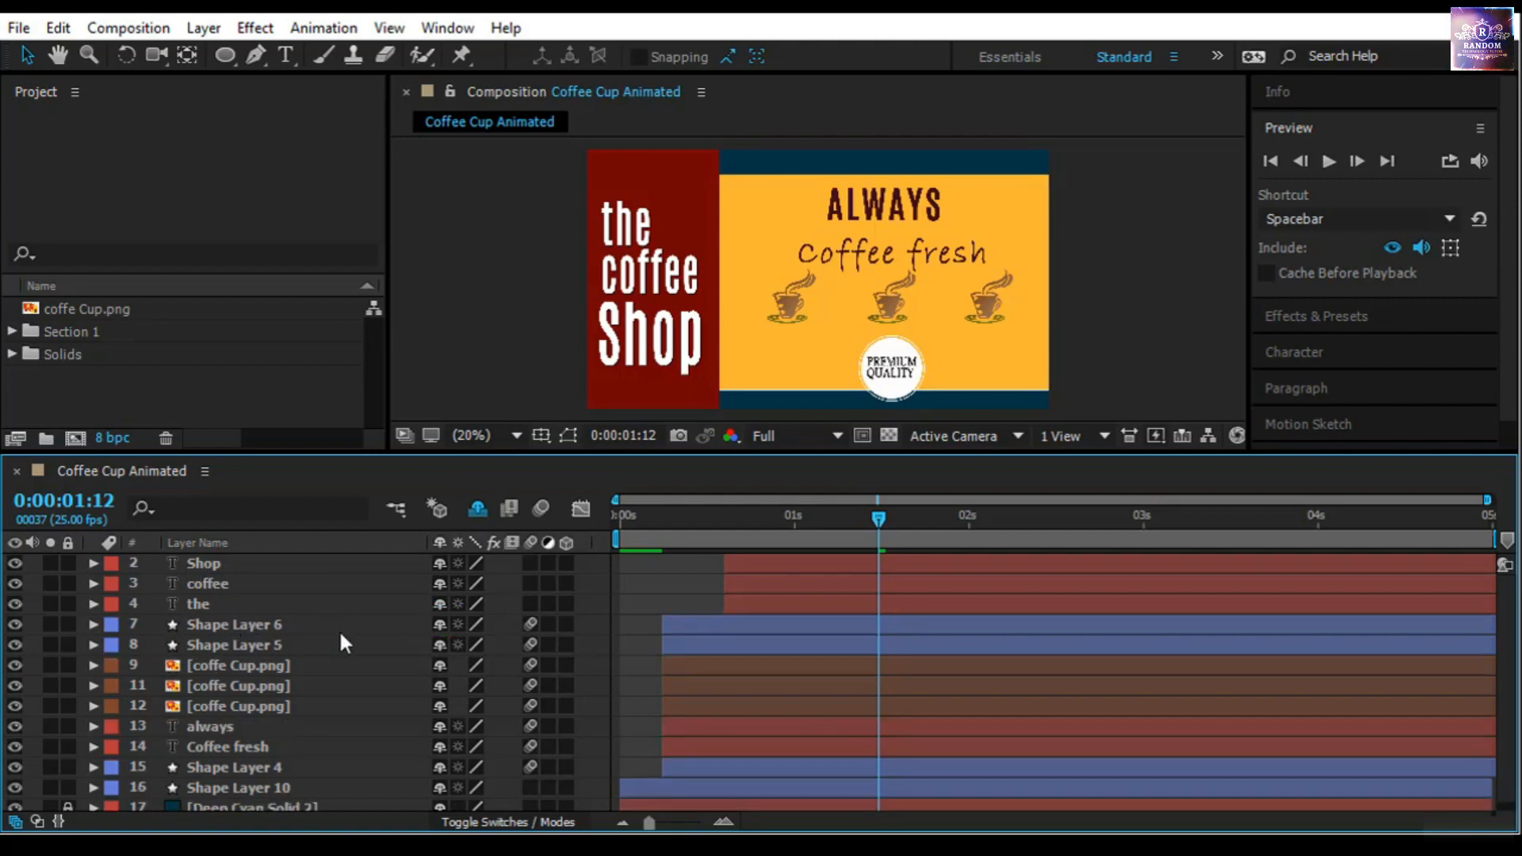
{"action": "left_click", "coordinate": [476, 509]}
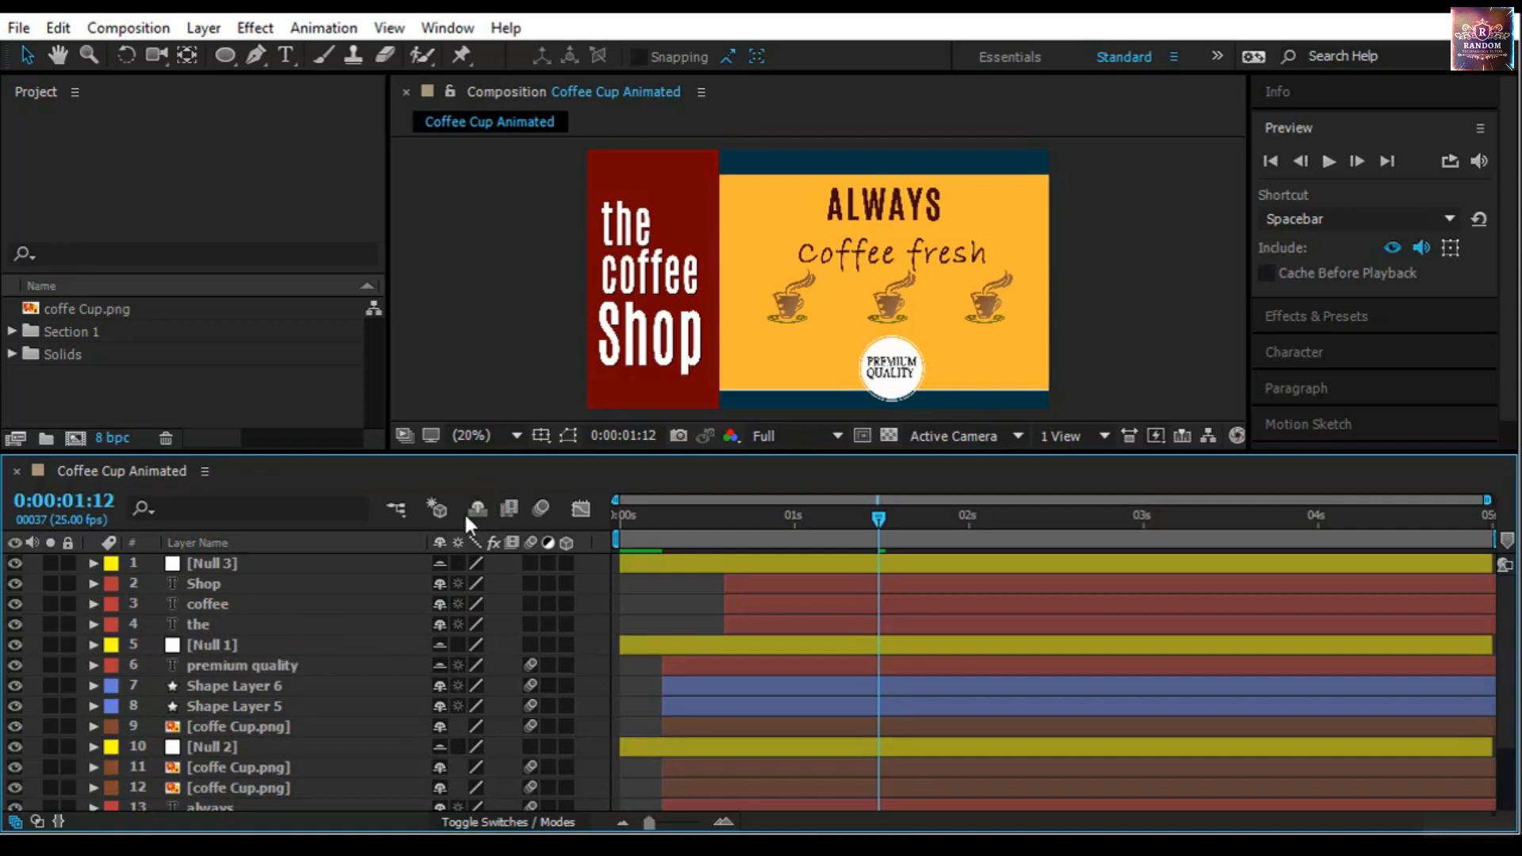
{"action": "left_click", "coordinate": [483, 507]}
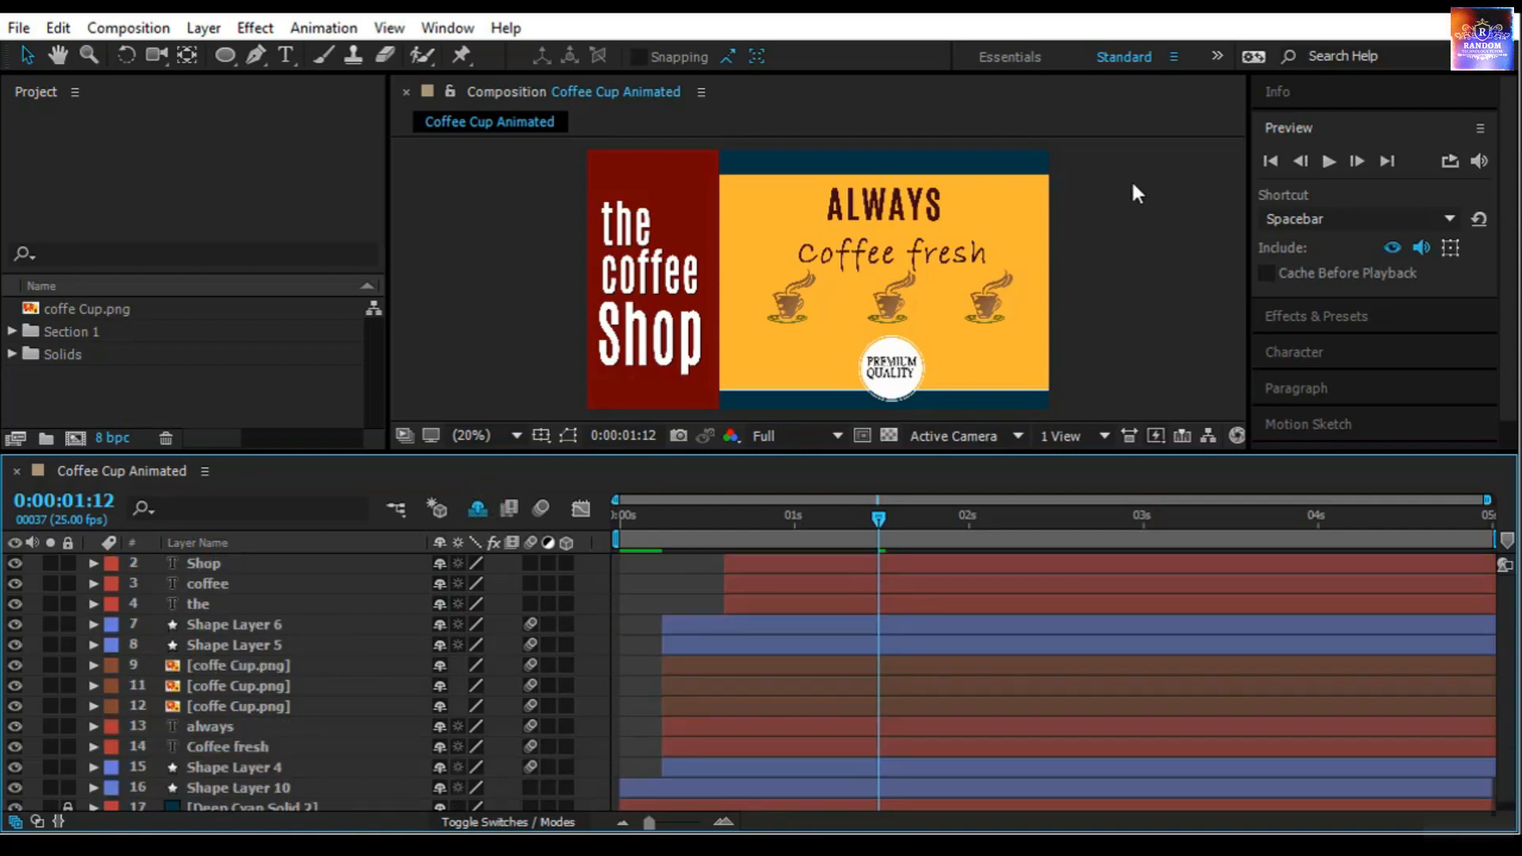
Look through the shortened layer list, selecting the first coffe Cup.png layer and Shape Layer 6 in turn
{"action": "left_click", "coordinate": [888, 369]}
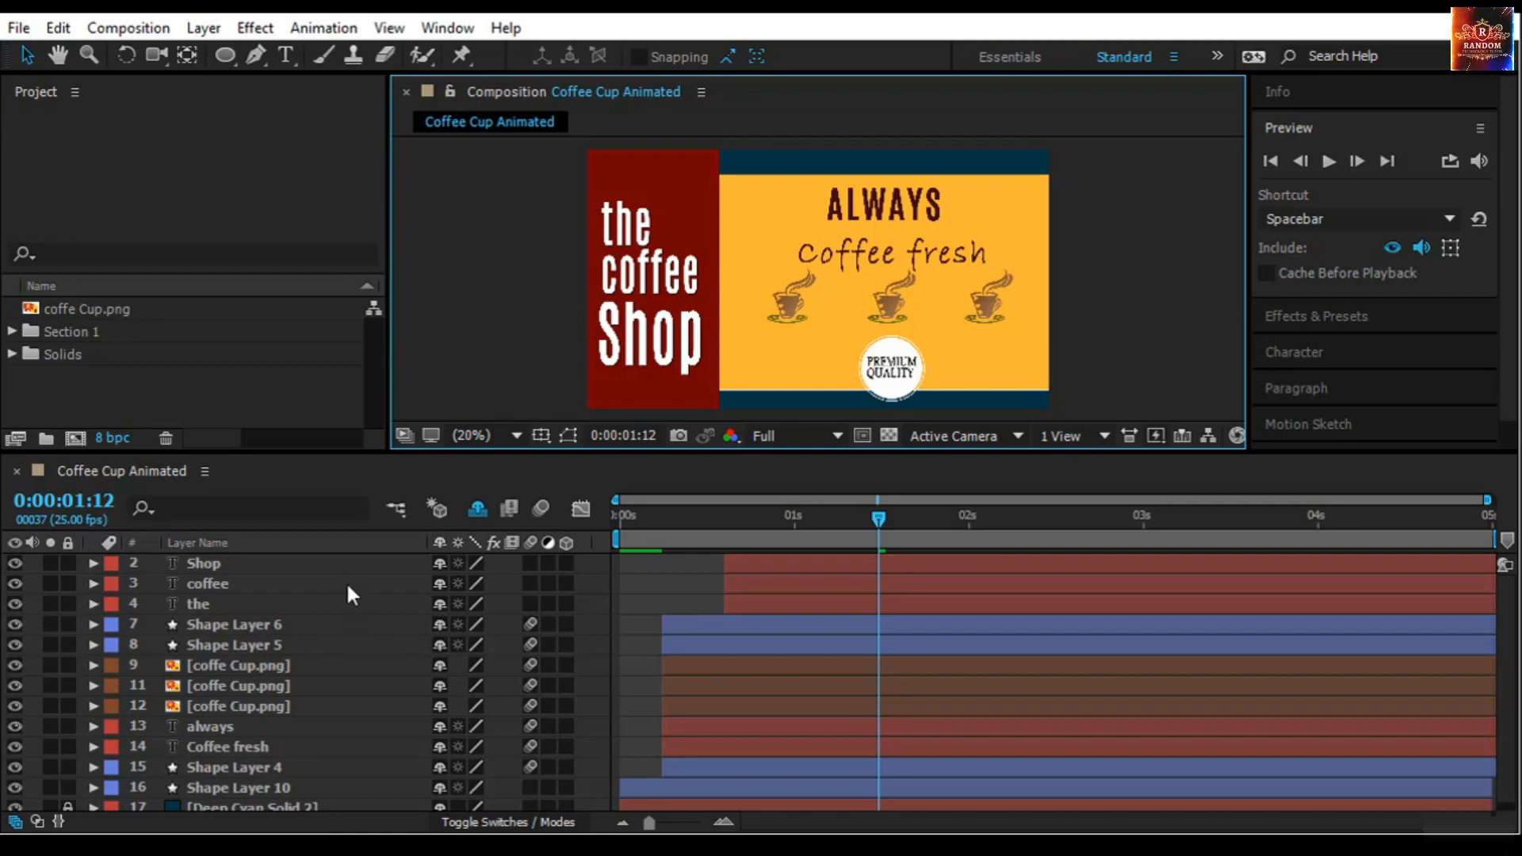
{"action": "scroll", "coordinate": [360, 681], "scroll_direction": "down", "scroll_amount": 1}
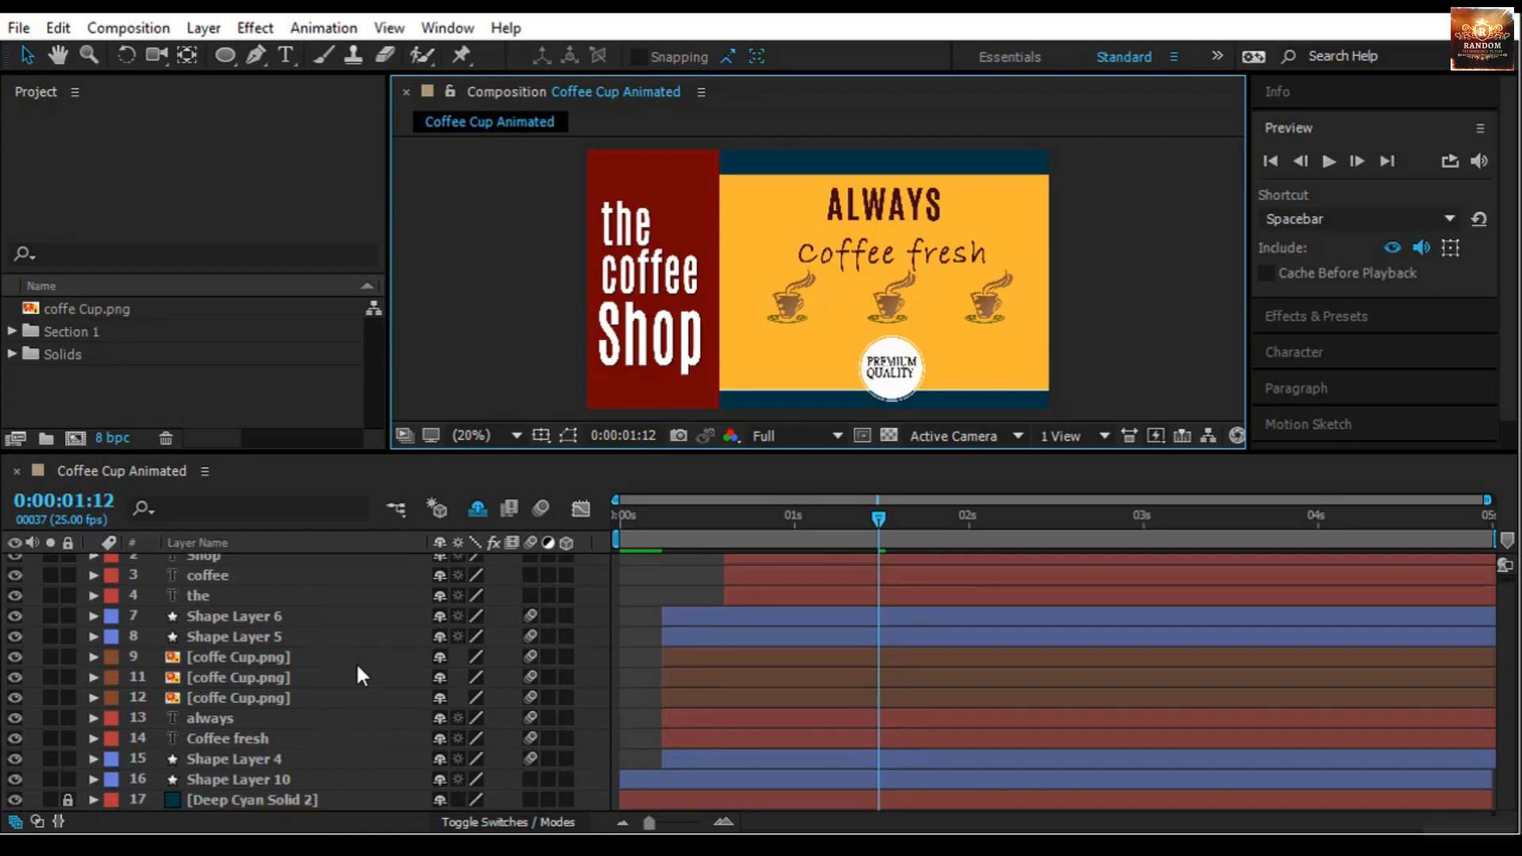
{"action": "scroll", "coordinate": [359, 675], "scroll_direction": "up", "scroll_amount": 1}
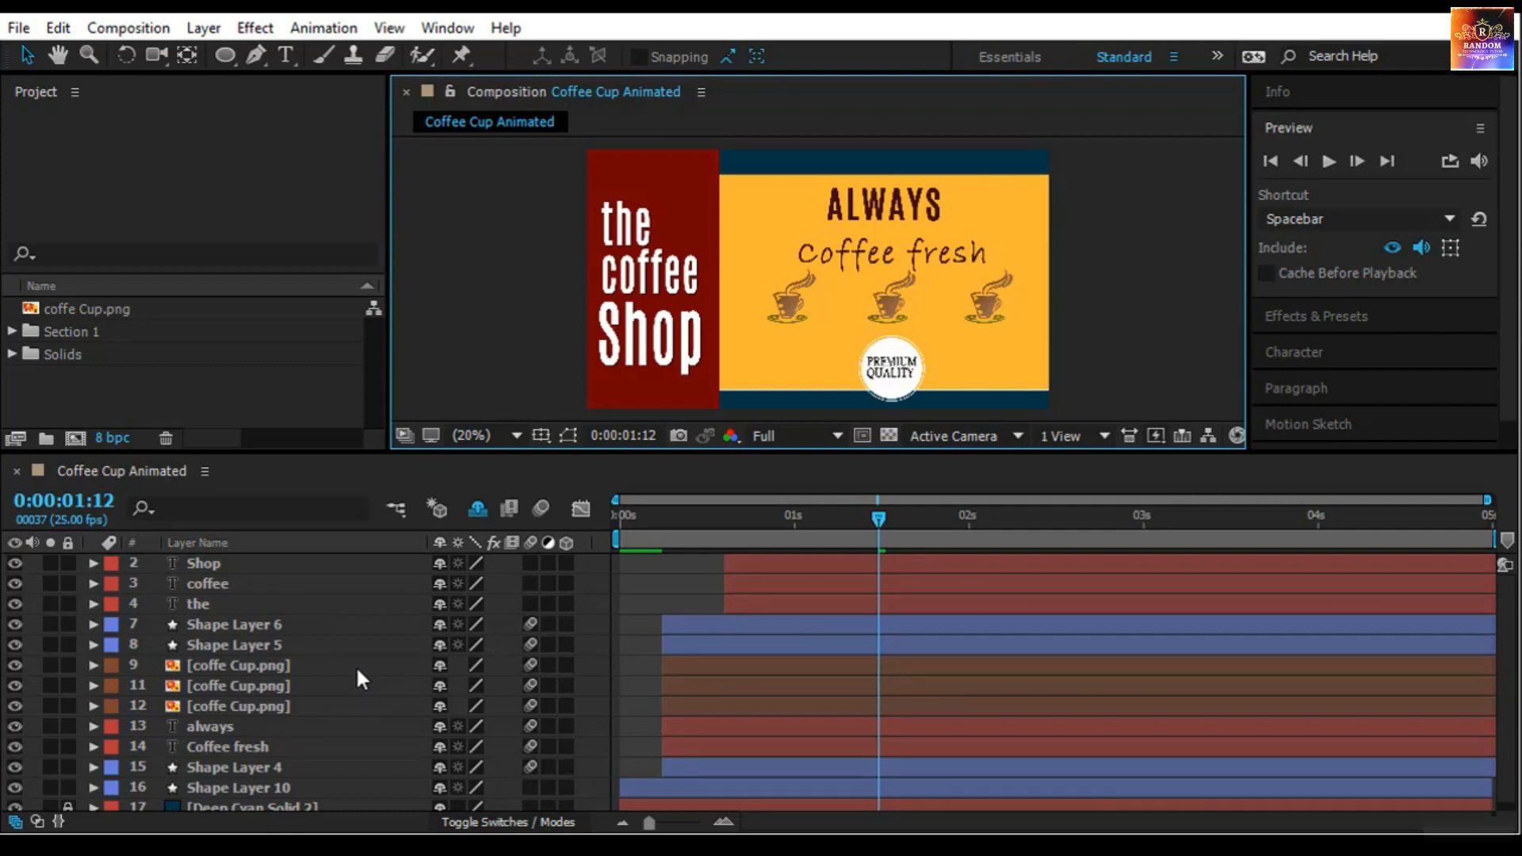
{"action": "left_click", "coordinate": [330, 662]}
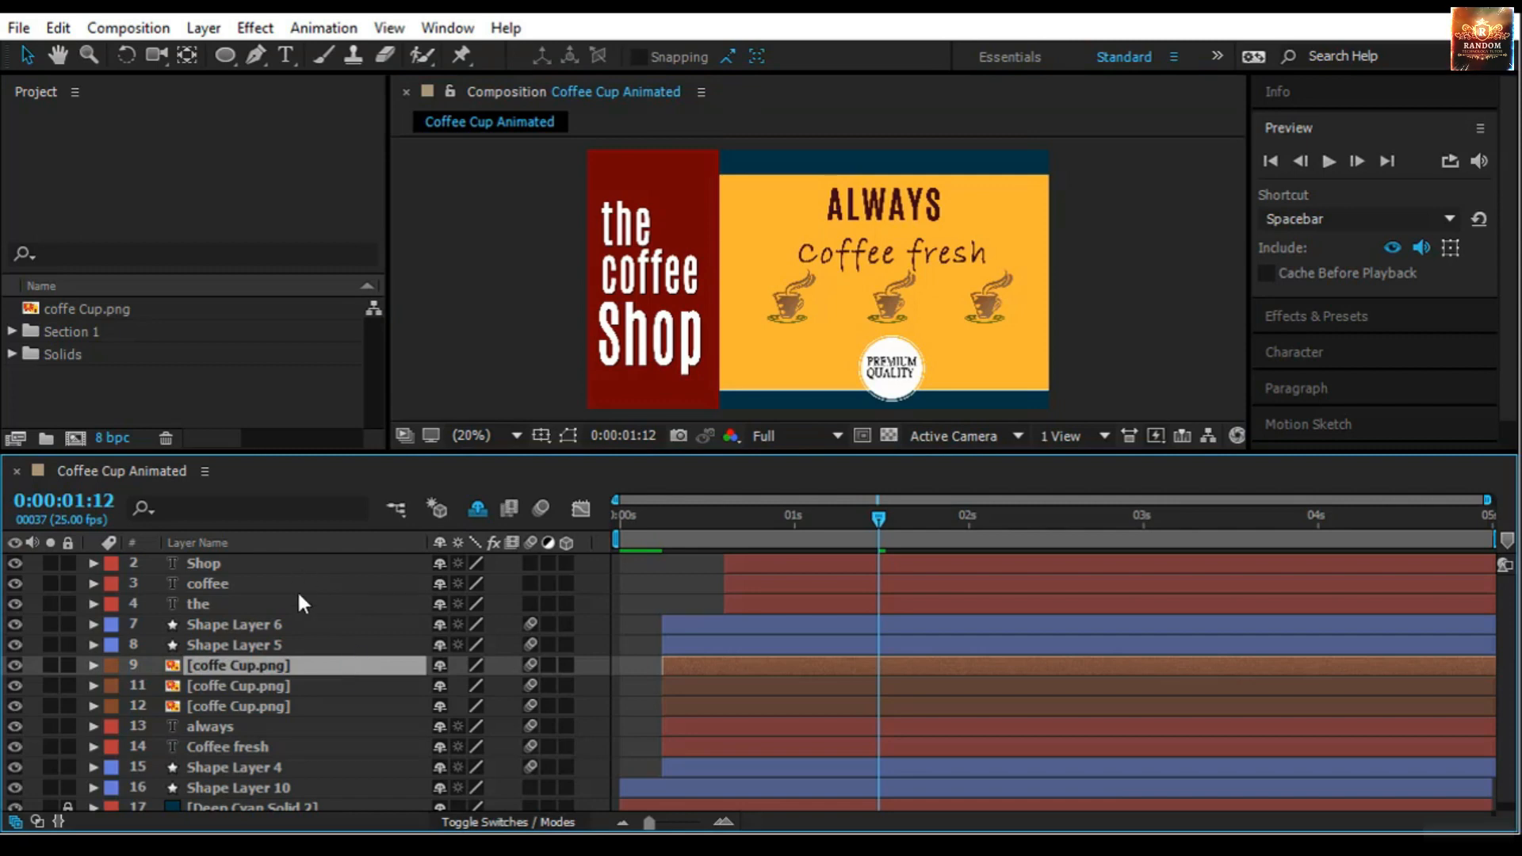
{"action": "left_click", "coordinate": [239, 630]}
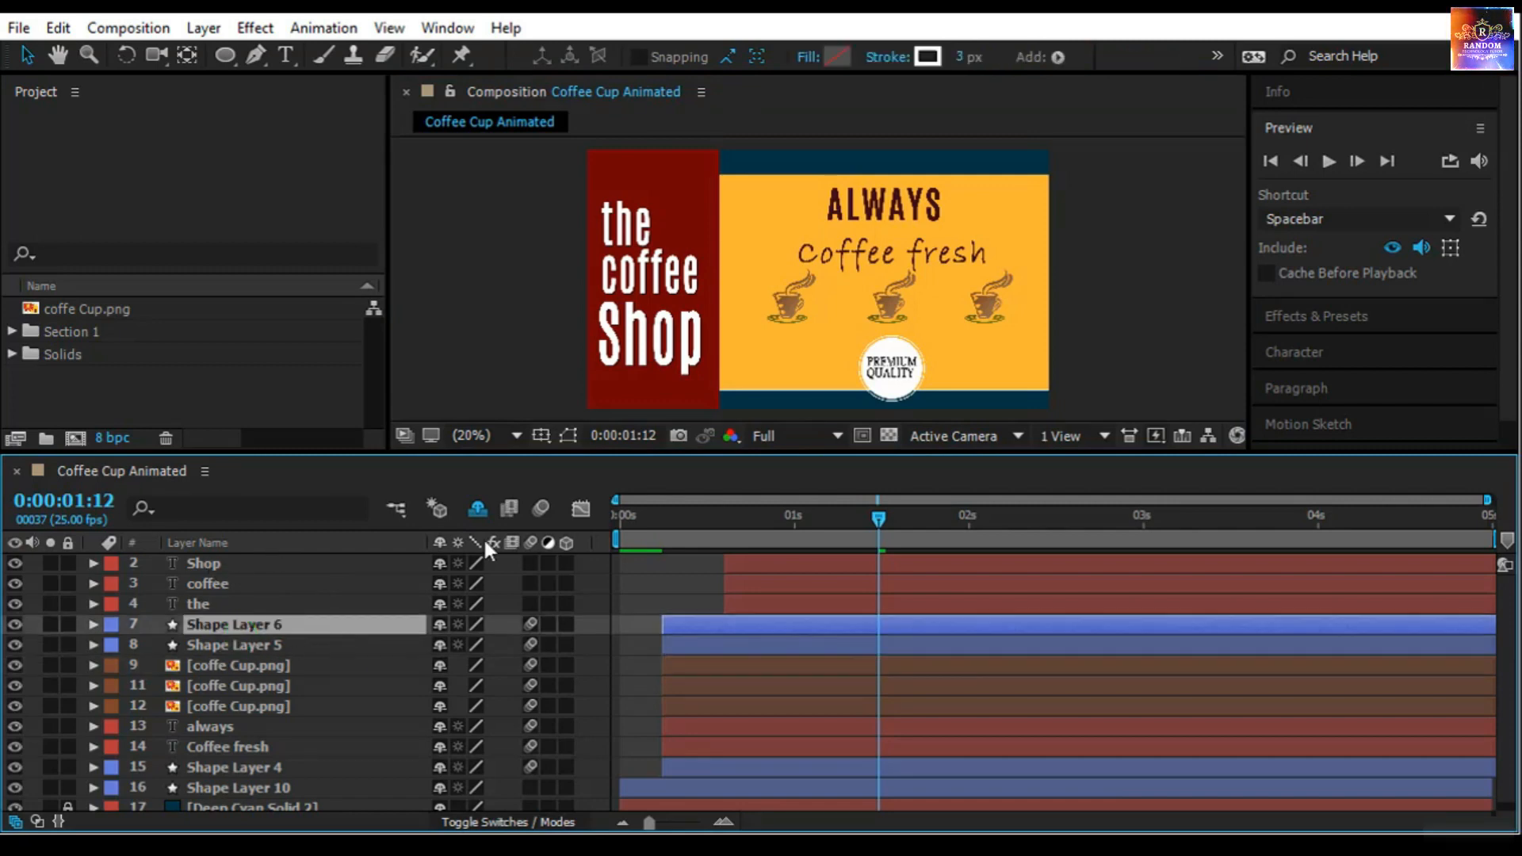
Reveal the shy layers, mark the three coffe Cup.png layers, Shape Layer 4 and Shape Layer 10 as shy too, and hide all shy layers
{"action": "left_click", "coordinate": [478, 508]}
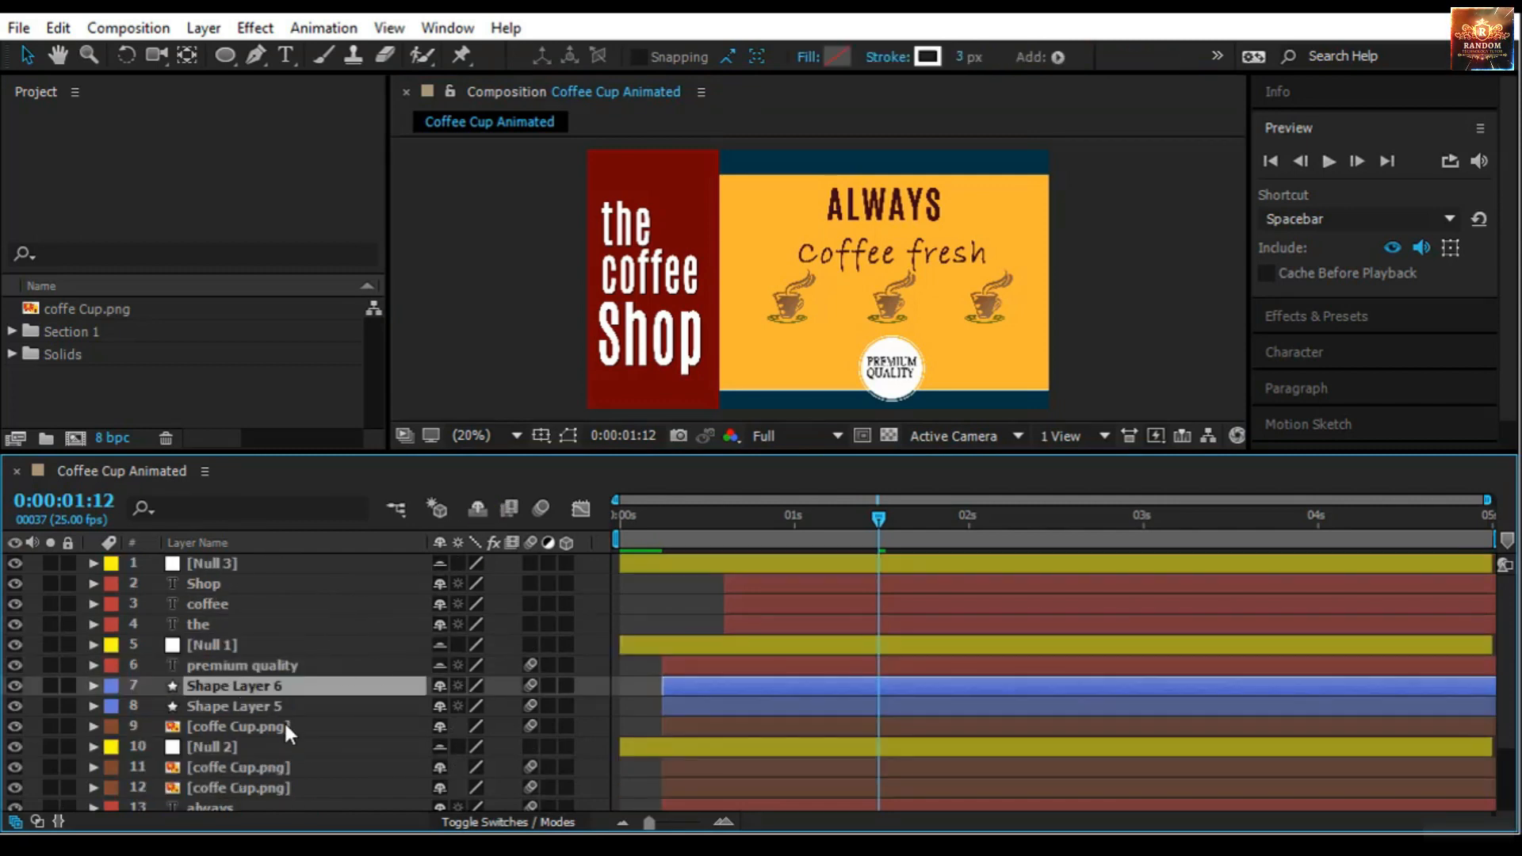
{"action": "left_click", "coordinate": [243, 665]}
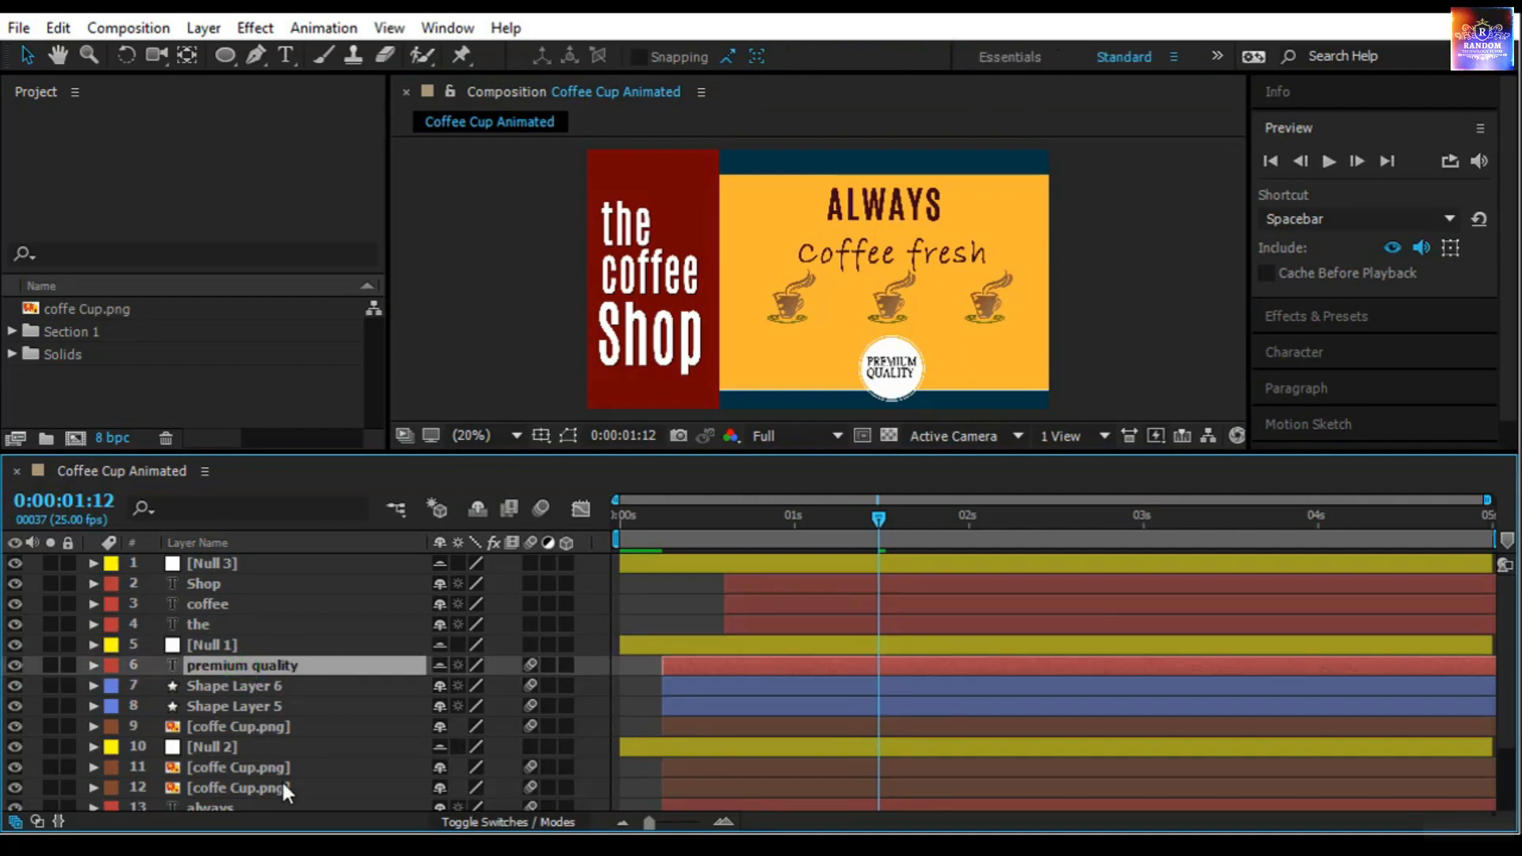
{"action": "scroll", "coordinate": [290, 769], "scroll_direction": "down", "scroll_amount": 1}
{"action": "left_click", "coordinate": [284, 726]}
{"action": "left_click", "coordinate": [290, 707], "text": "ctrl"}
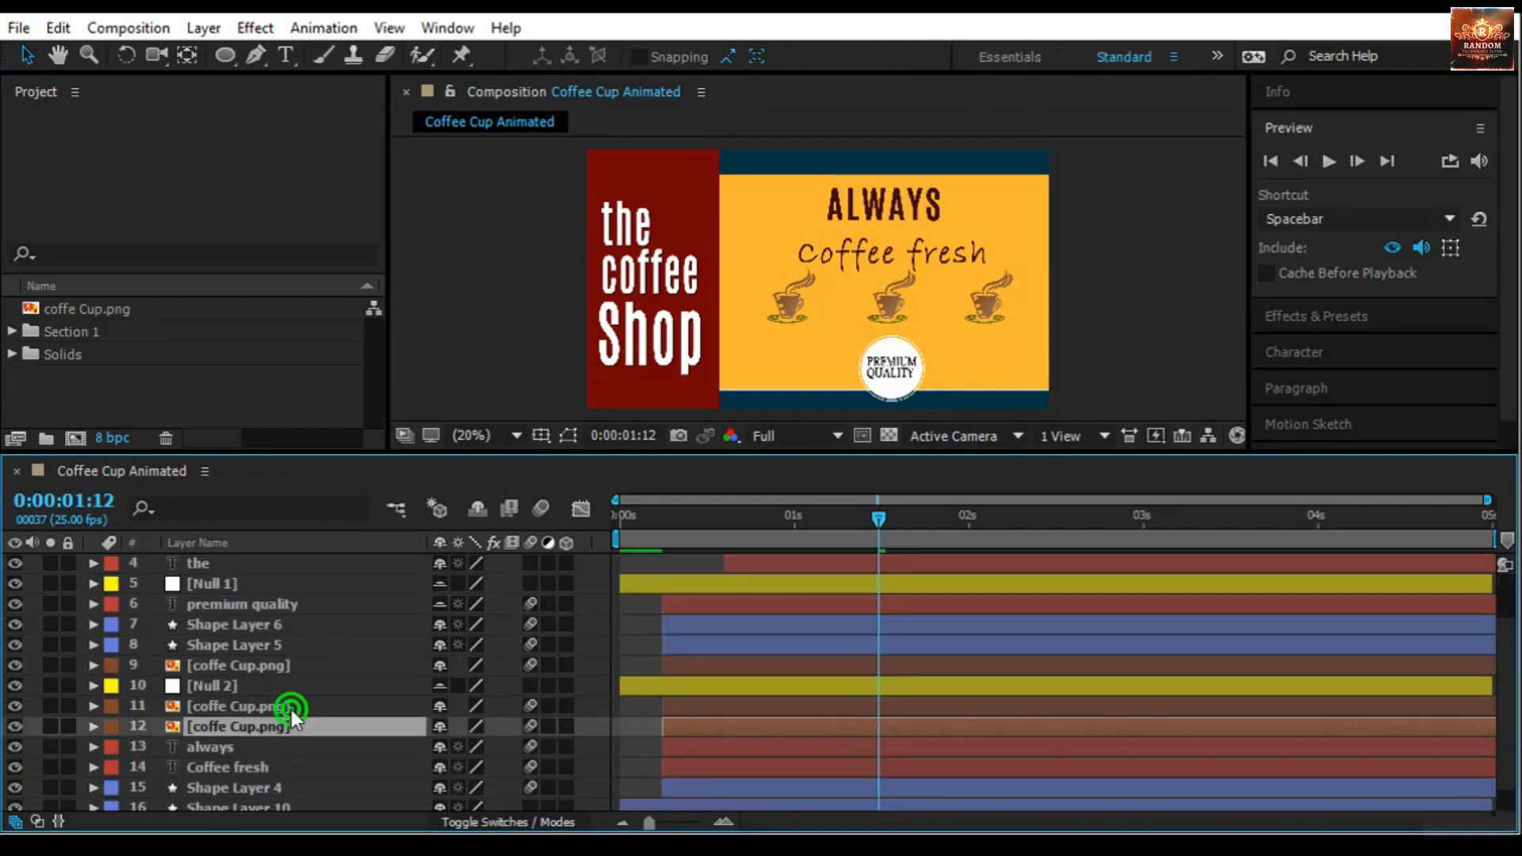
{"action": "left_click", "coordinate": [296, 666], "text": "ctrl"}
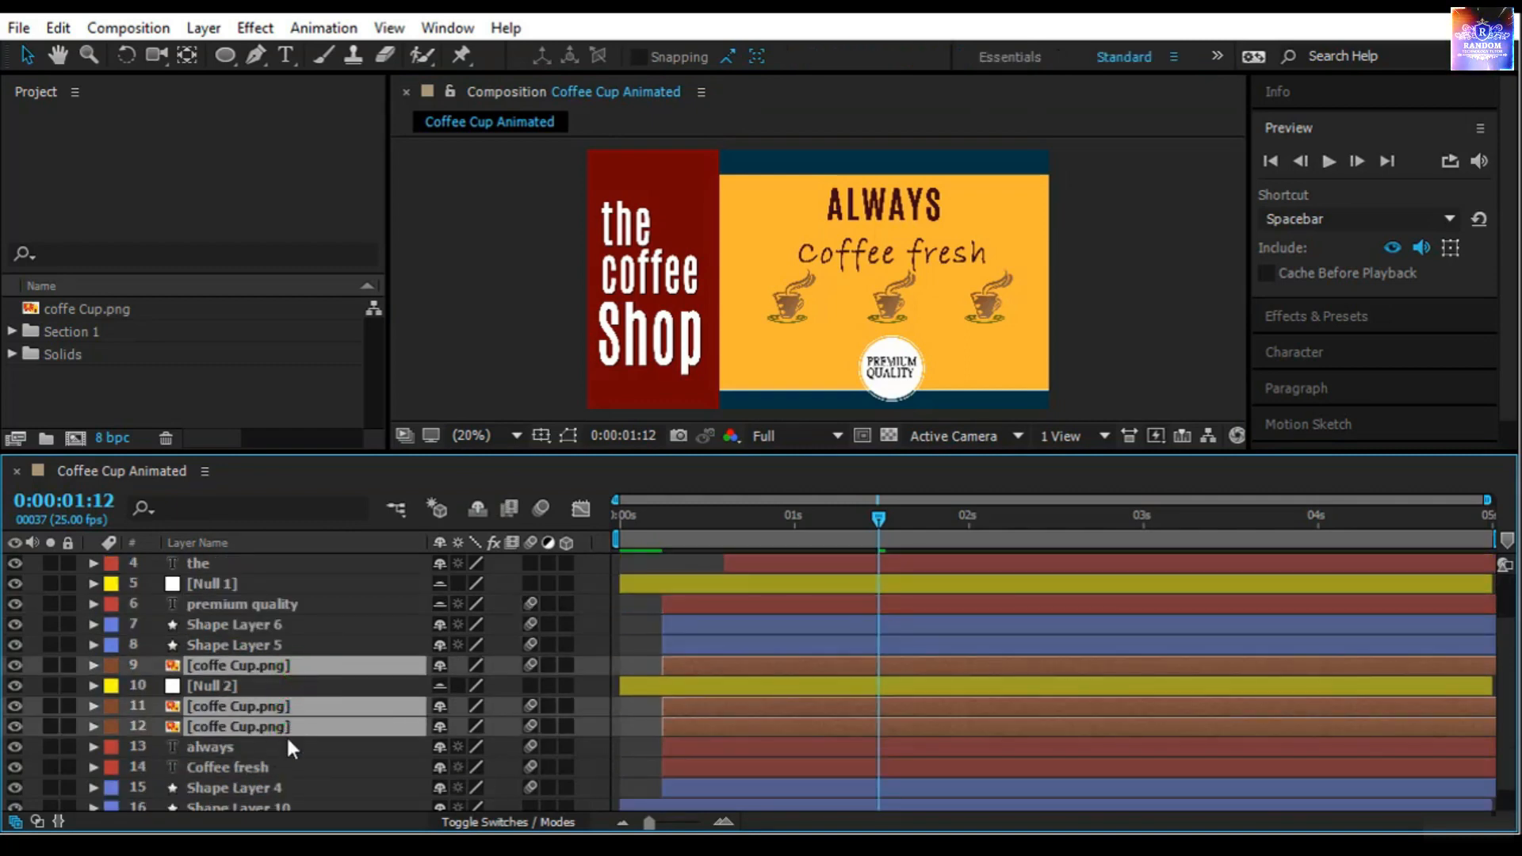
{"action": "scroll", "coordinate": [296, 782], "scroll_direction": "down", "scroll_amount": 1}
{"action": "left_click", "coordinate": [287, 761], "text": "ctrl"}
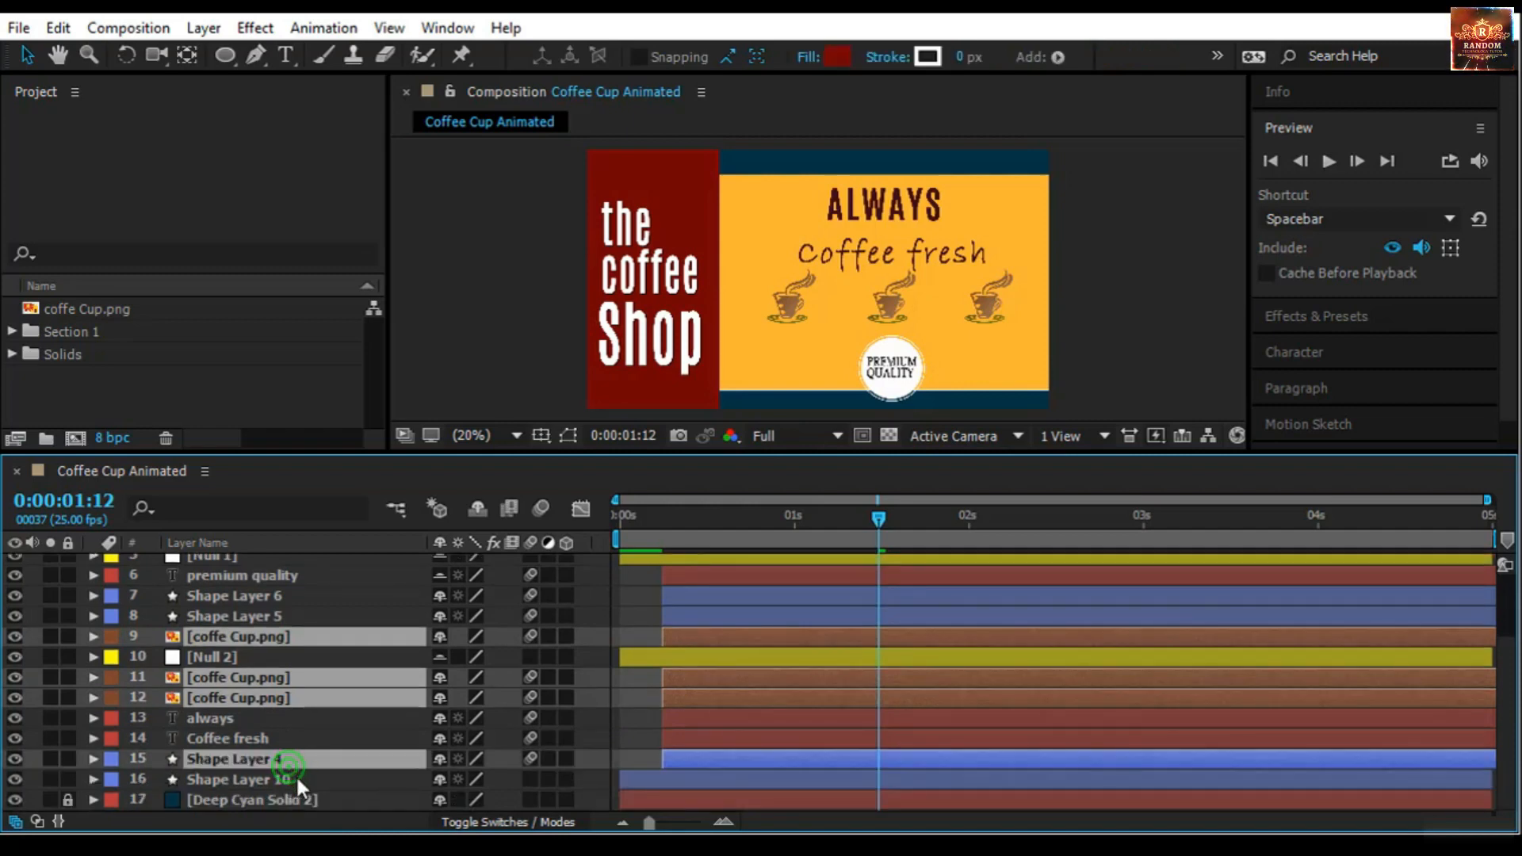
{"action": "left_click", "coordinate": [296, 778], "text": "ctrl"}
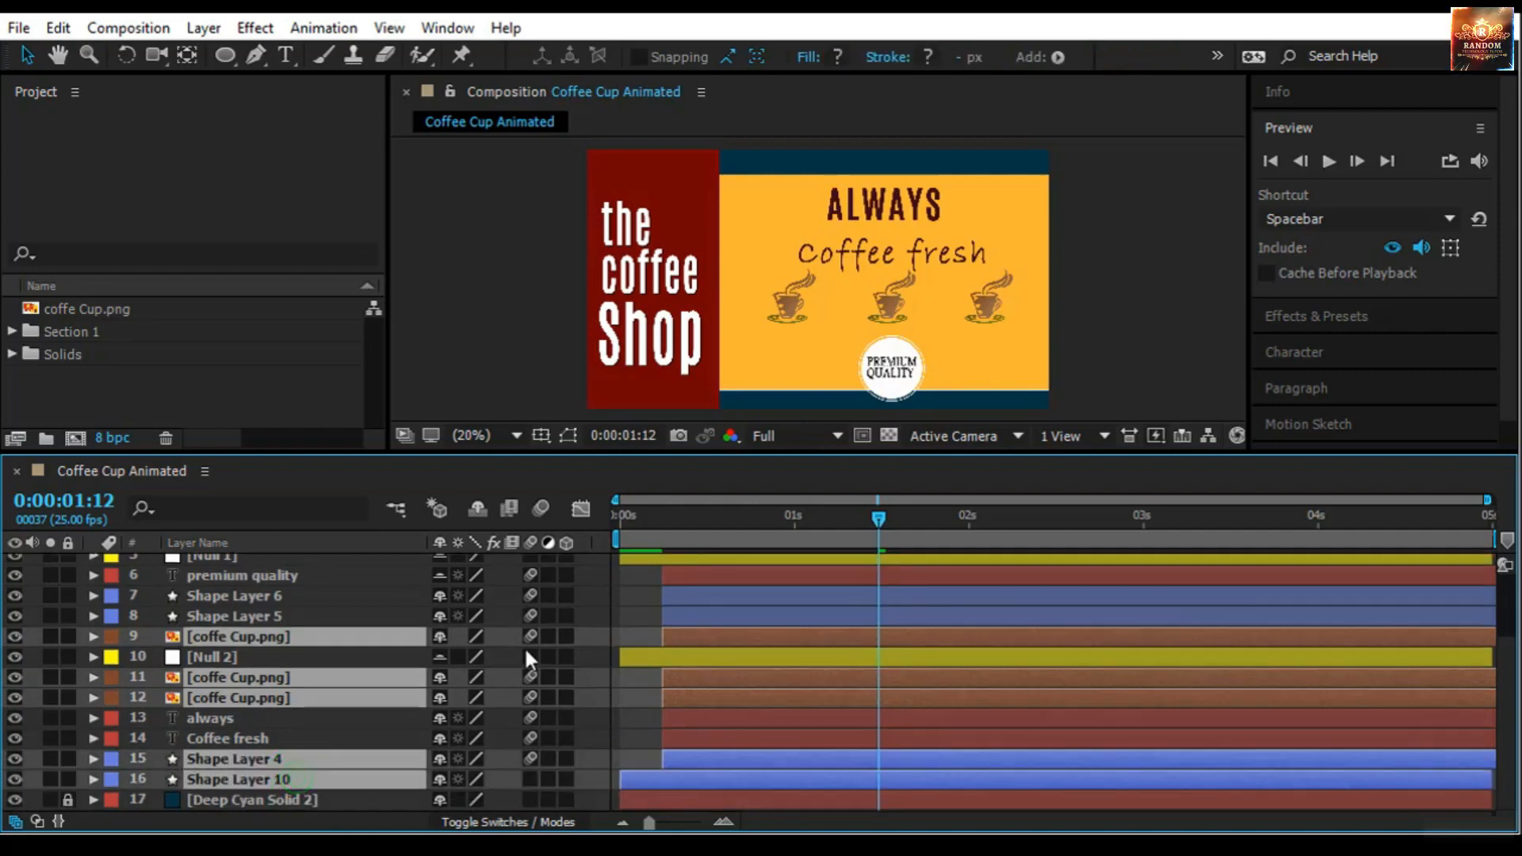
{"action": "left_click", "coordinate": [439, 636]}
{"action": "left_click", "coordinate": [477, 507]}
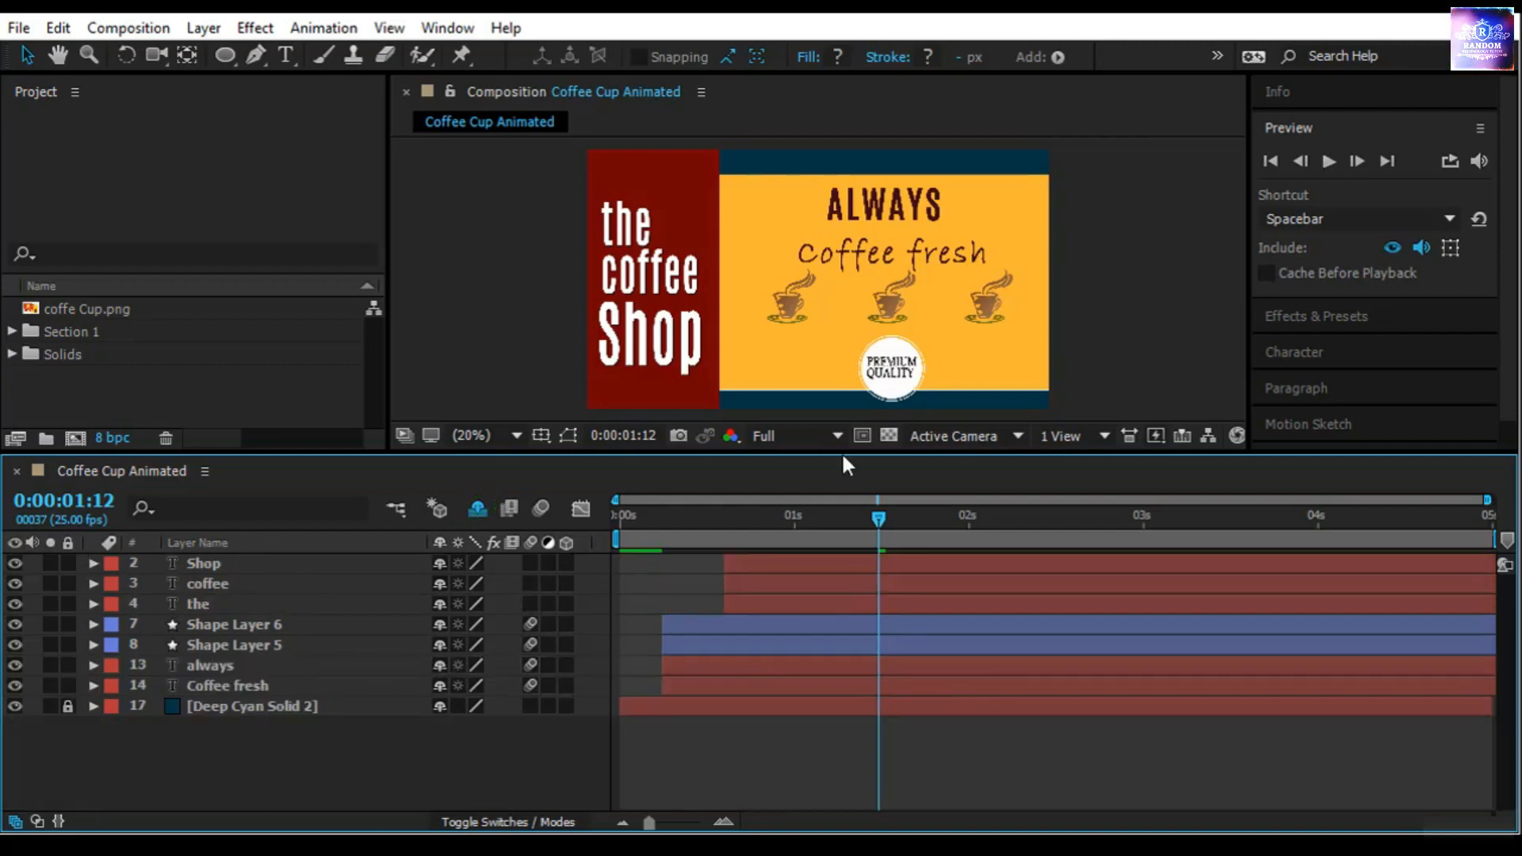
Select the Shop, the, Shape Layer 6 and Shape Layer 5 layers in turn to identify them in the composition
{"action": "left_click", "coordinate": [292, 564]}
{"action": "left_click", "coordinate": [299, 603]}
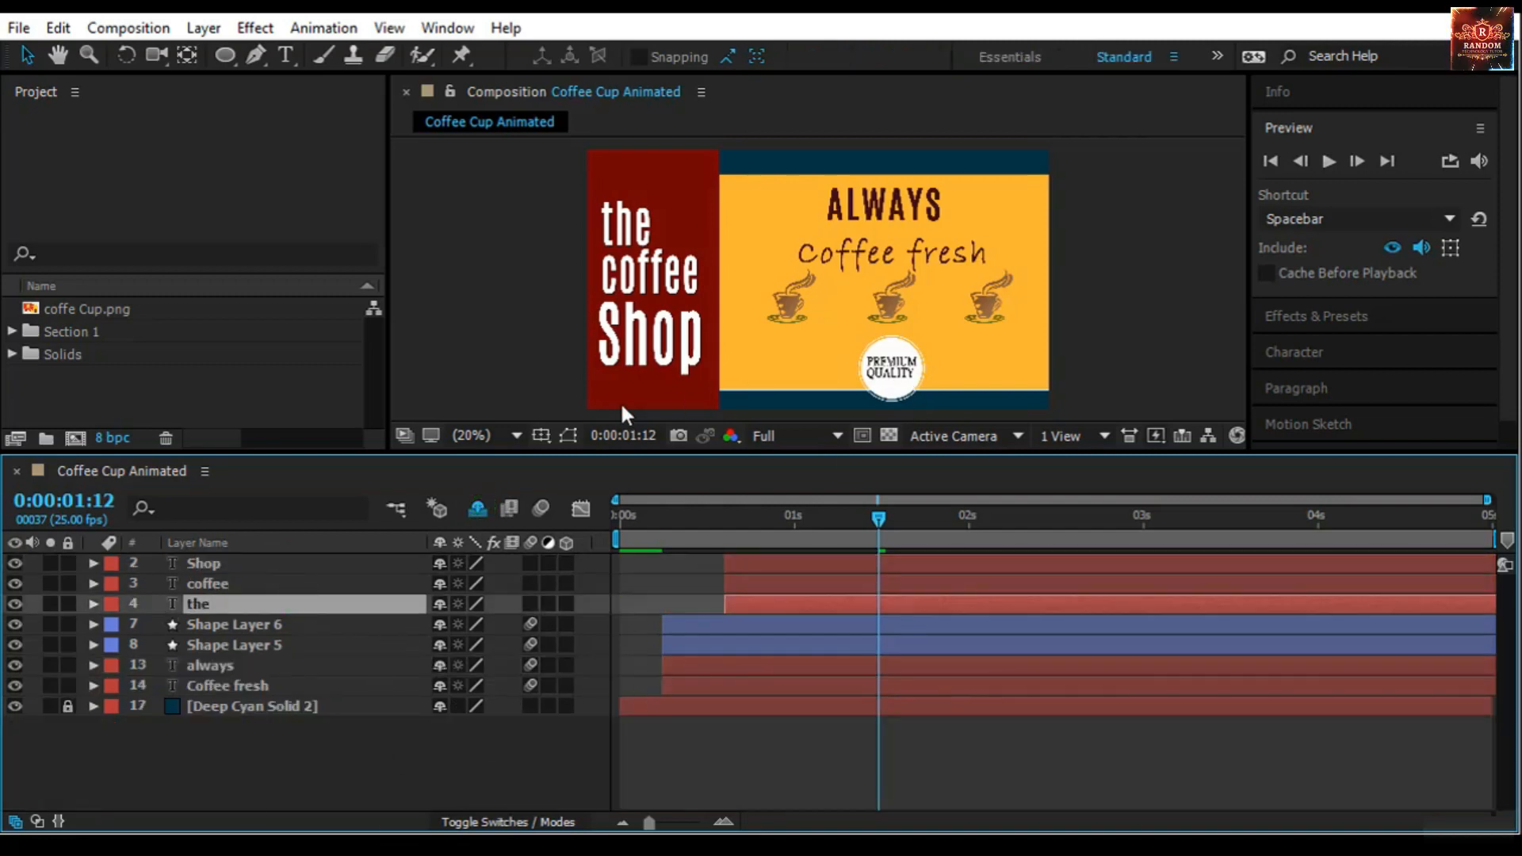
{"action": "left_click", "coordinate": [269, 625]}
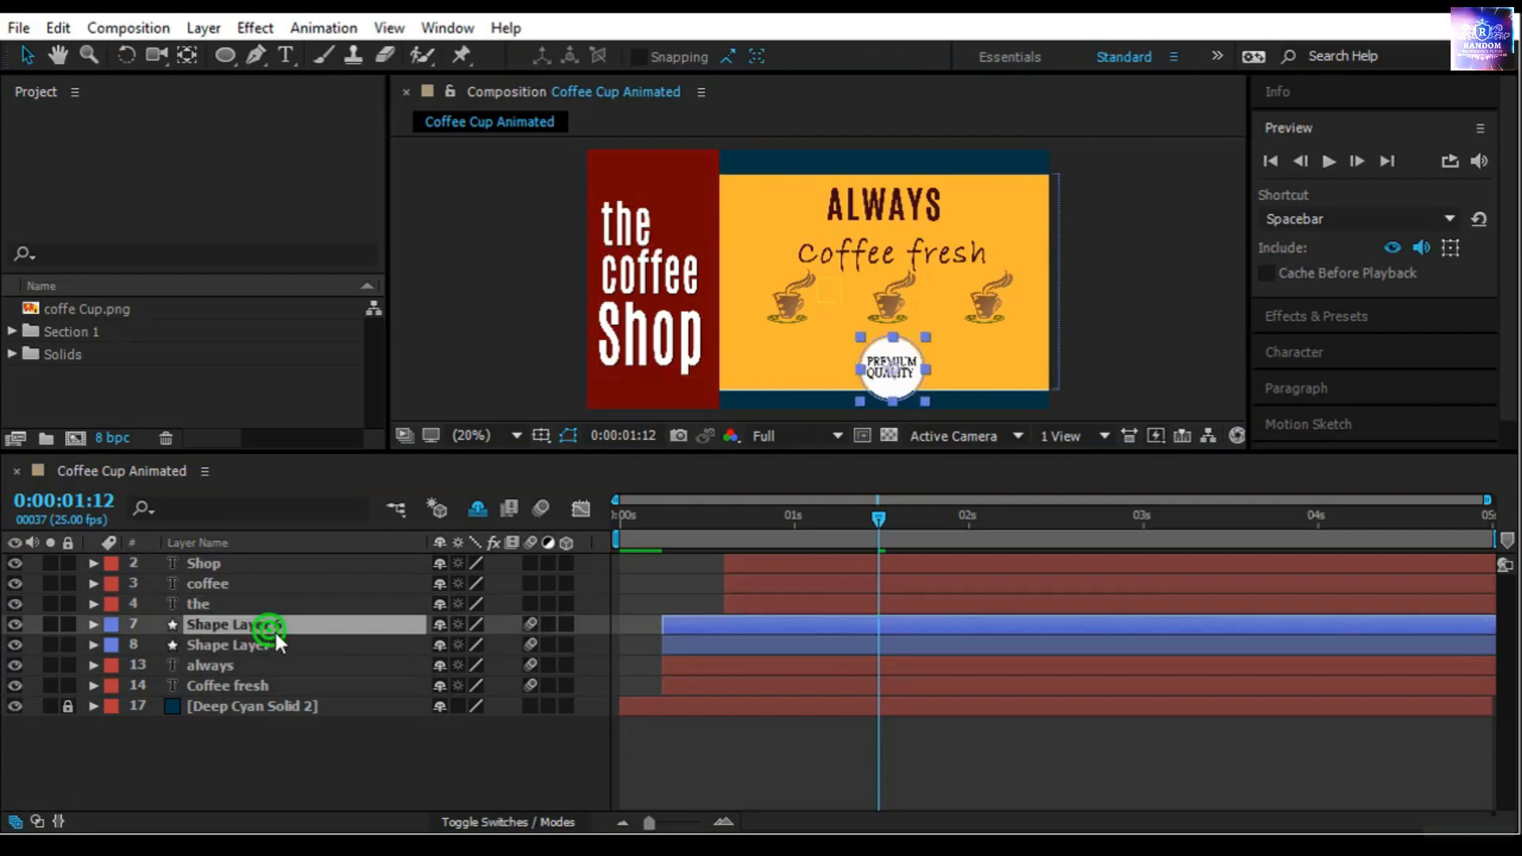
{"action": "left_click", "coordinate": [278, 645]}
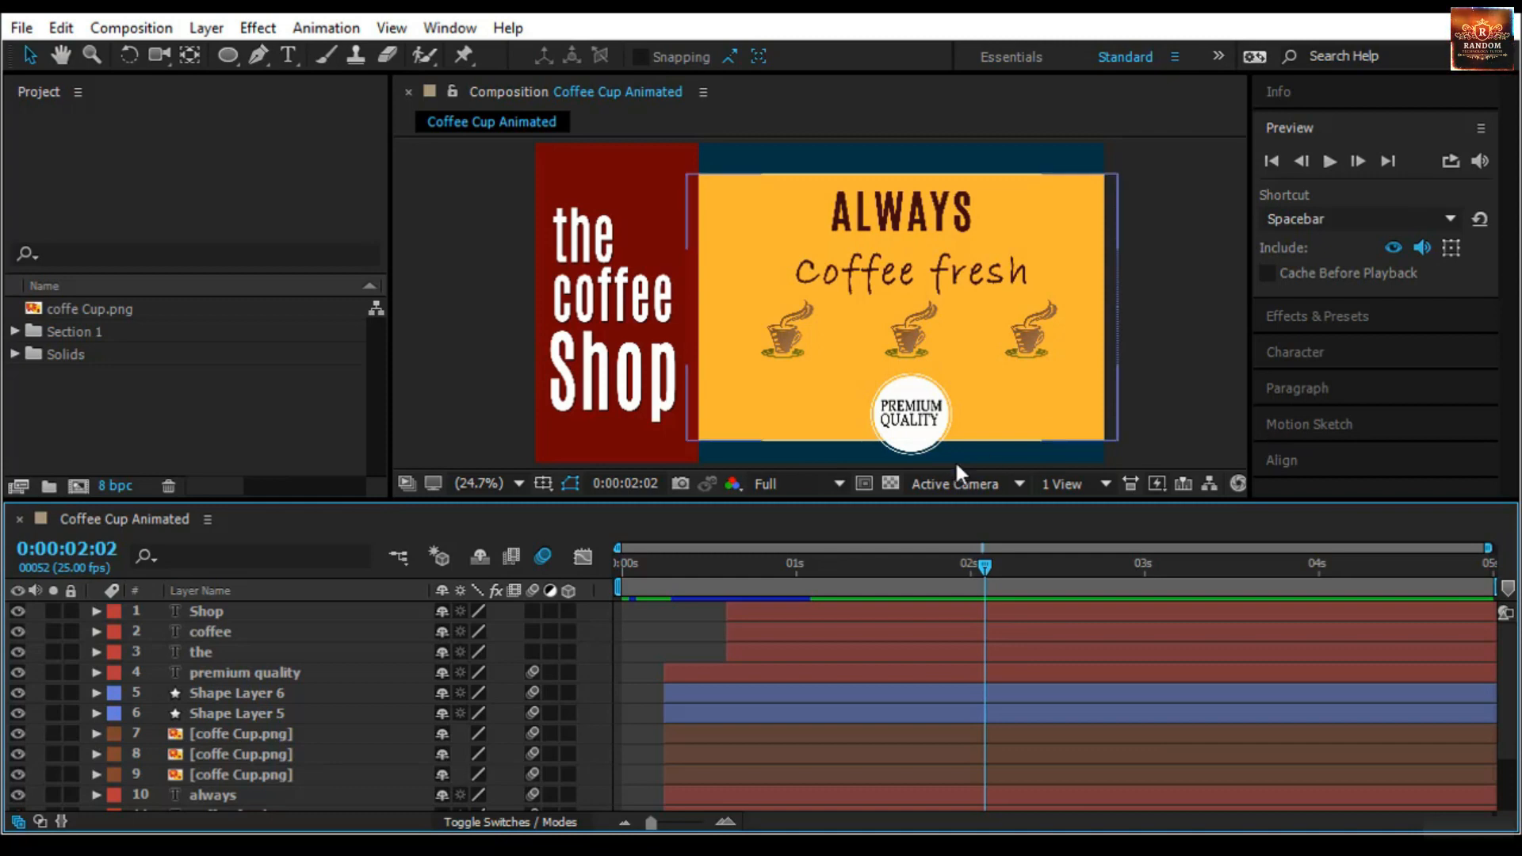
Solo the Shop, coffee and the text layers, and preview them from the start of the composition
{"action": "left_click", "coordinate": [583, 411]}
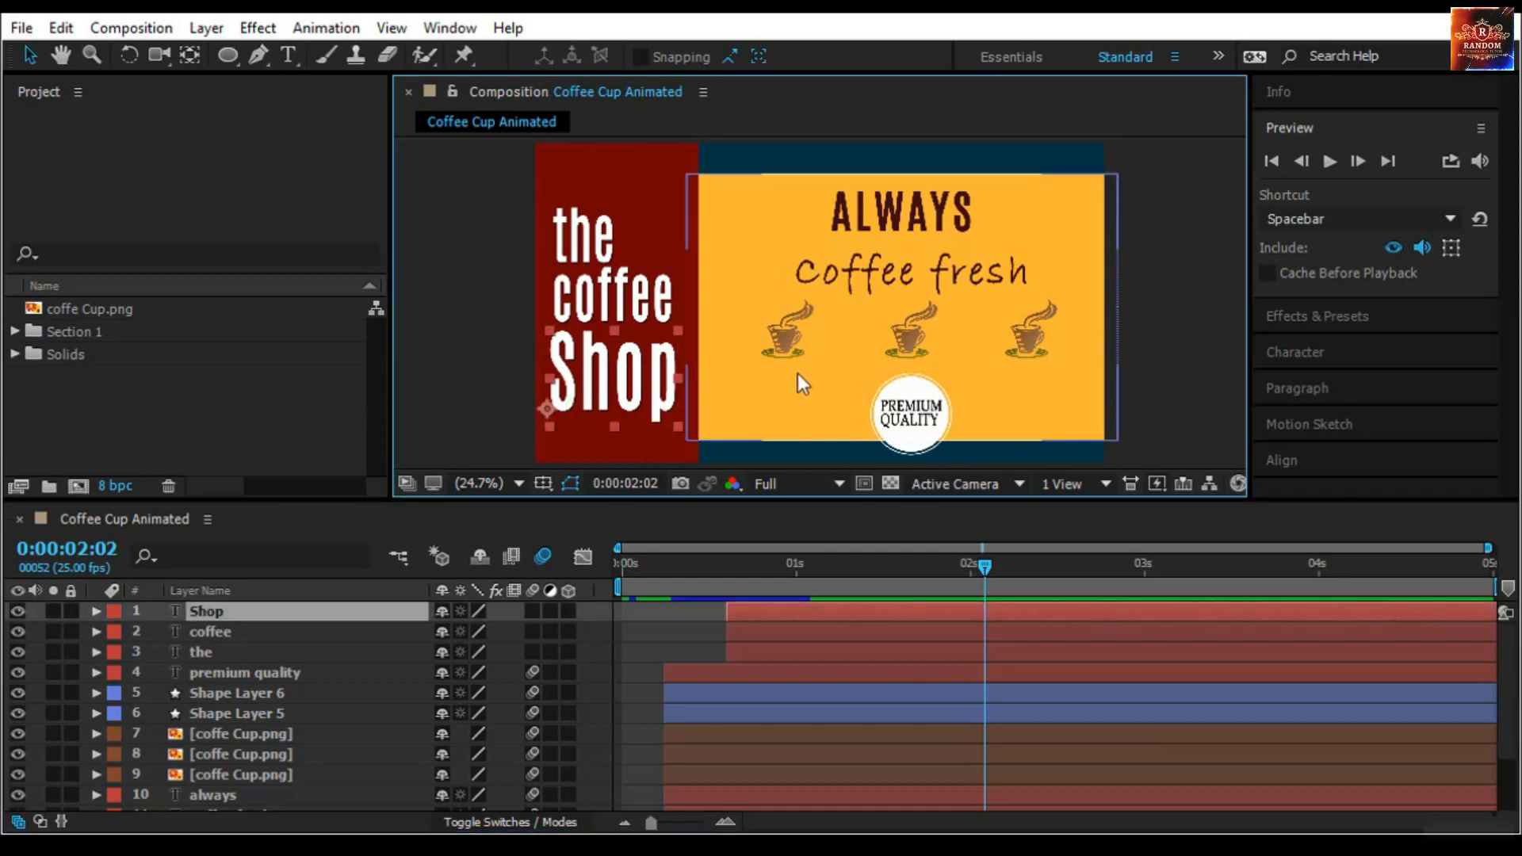
{"action": "left_click", "coordinate": [52, 609]}
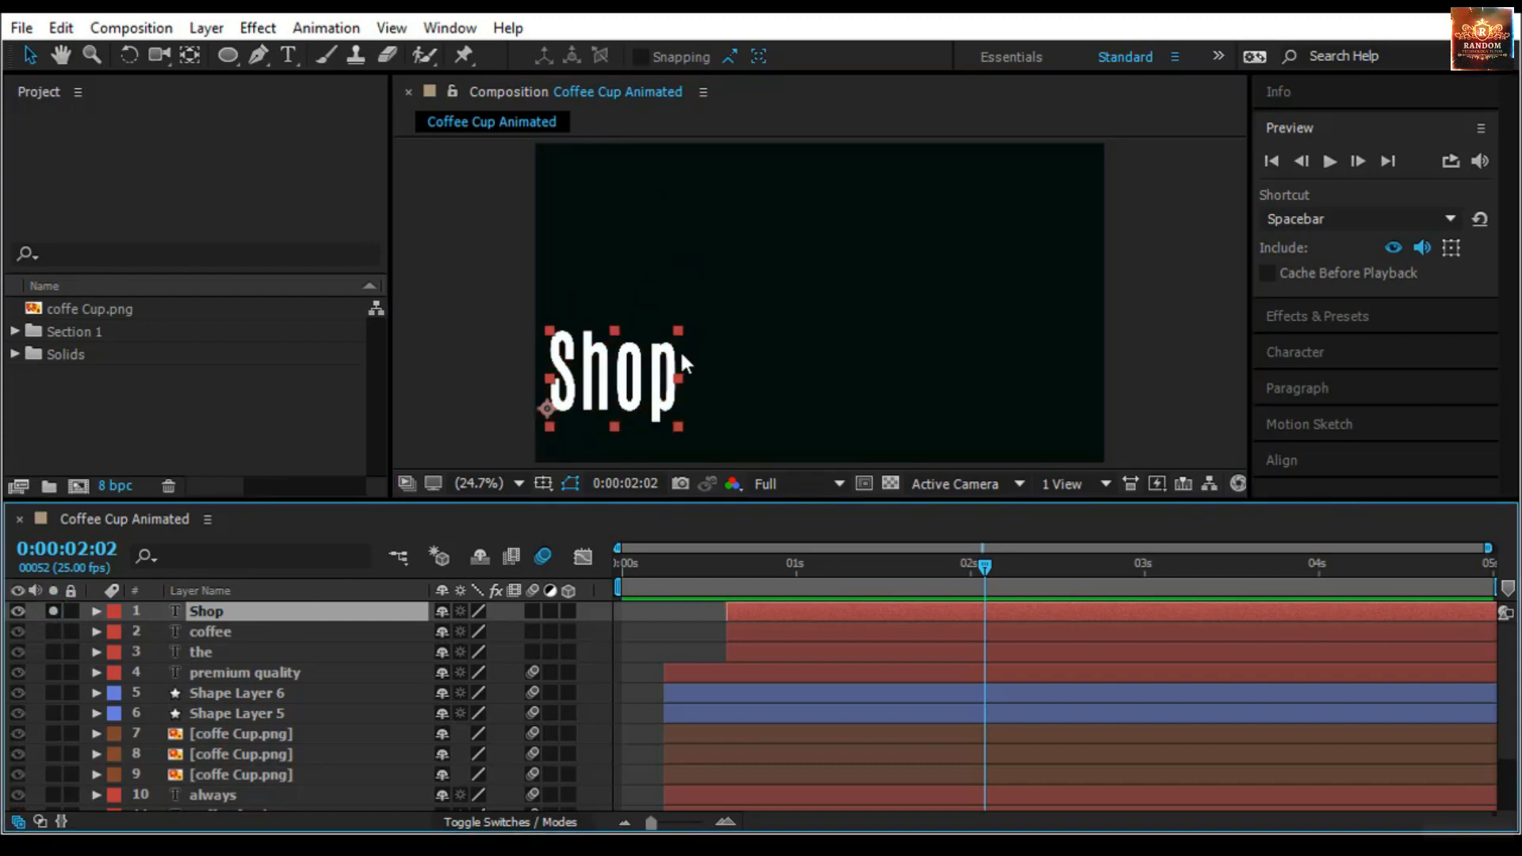
{"action": "key", "text": "Home"}
{"action": "left_click", "coordinate": [1330, 161]}
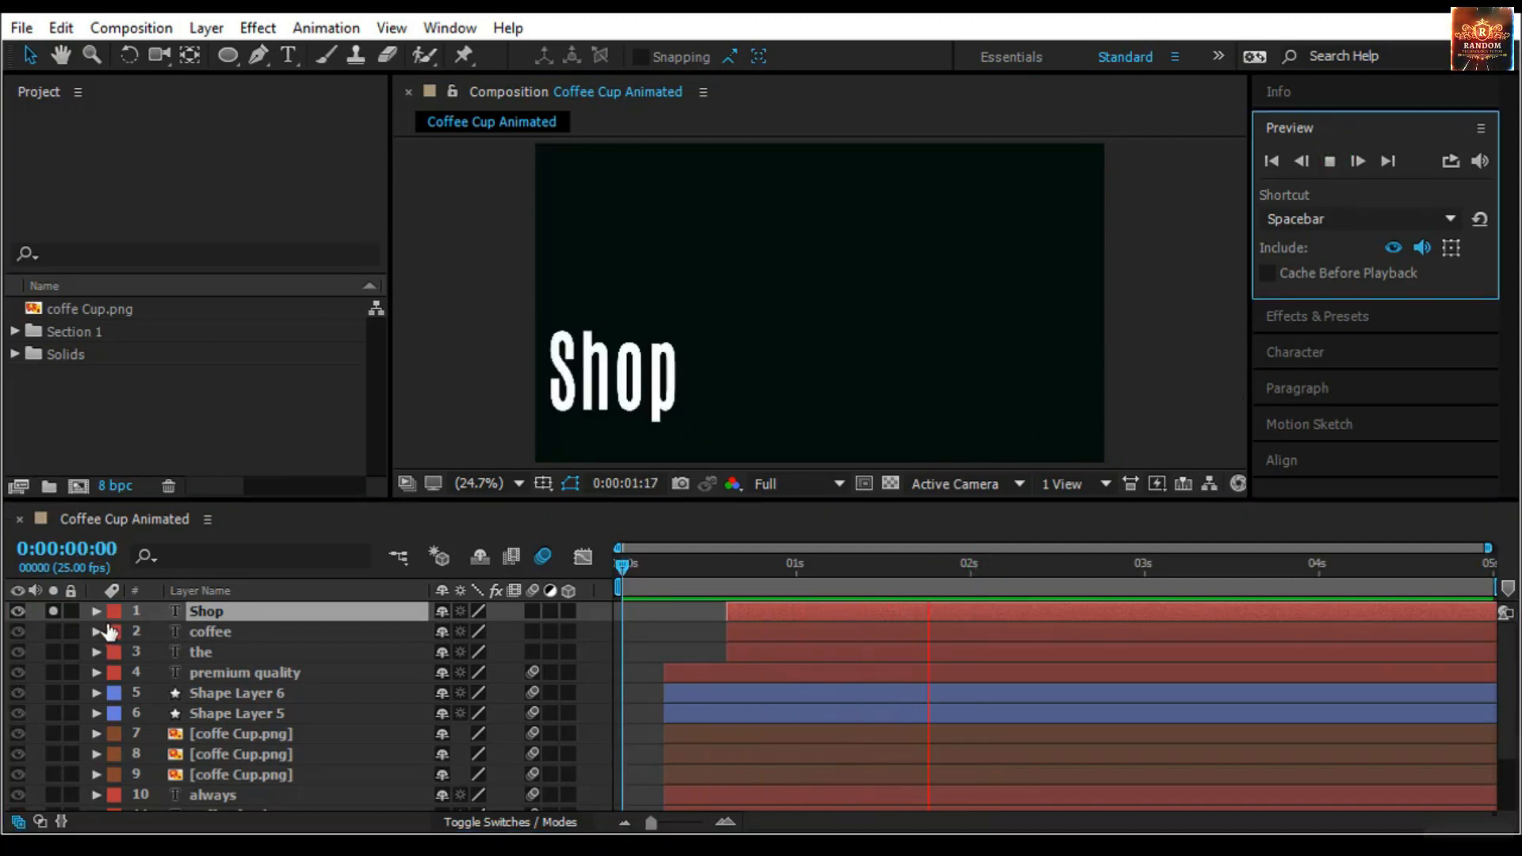
{"action": "left_click", "coordinate": [53, 631]}
{"action": "left_click", "coordinate": [54, 652]}
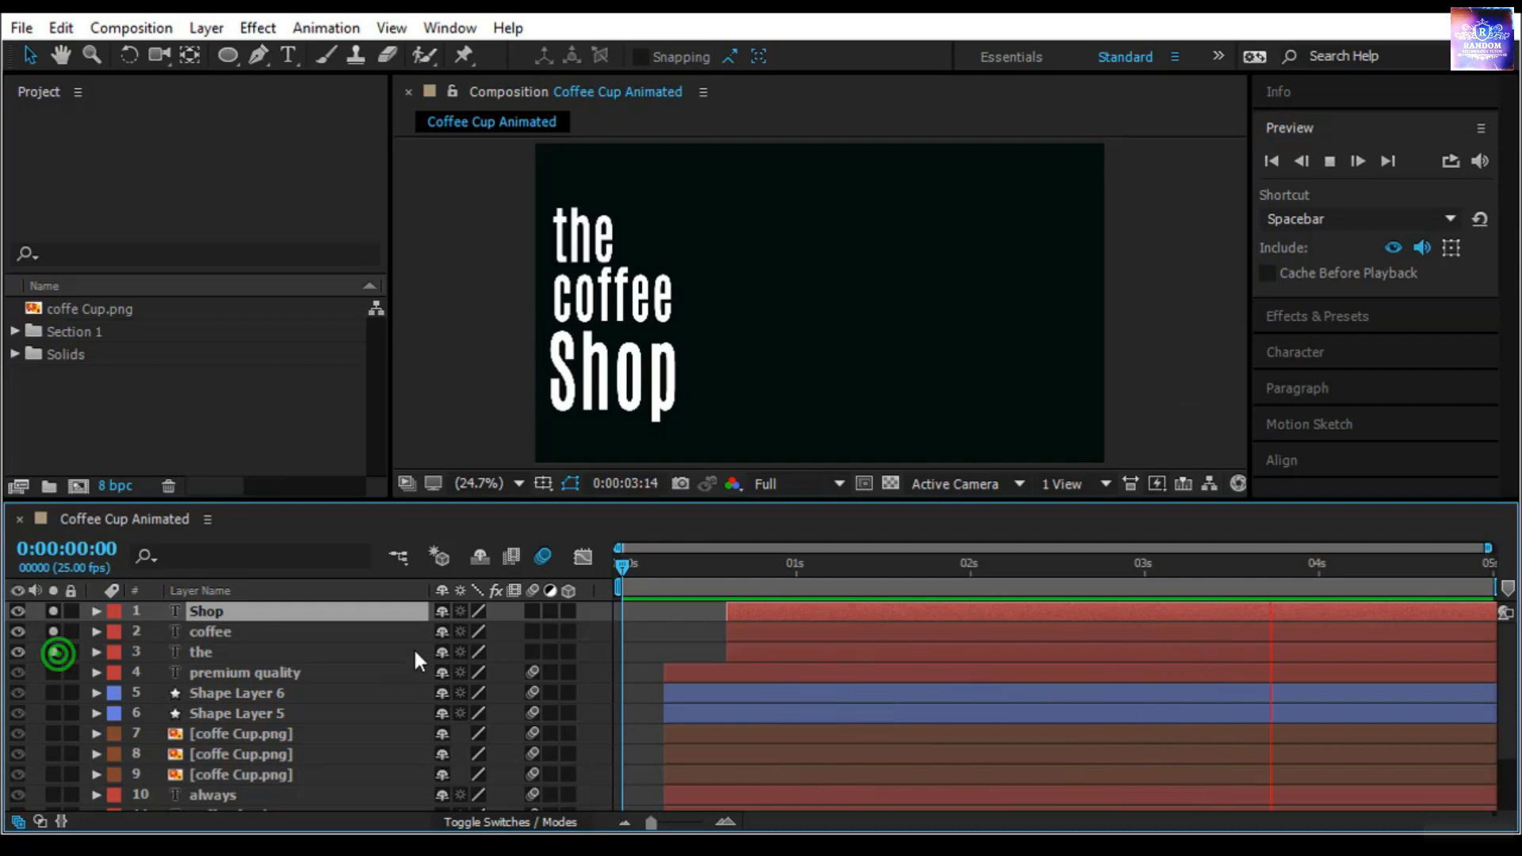
Replay the soloed text layers from the start of the composition and unsolo Shop, coffee and the
{"action": "left_click", "coordinate": [620, 569]}
{"action": "left_click", "coordinate": [1330, 161]}
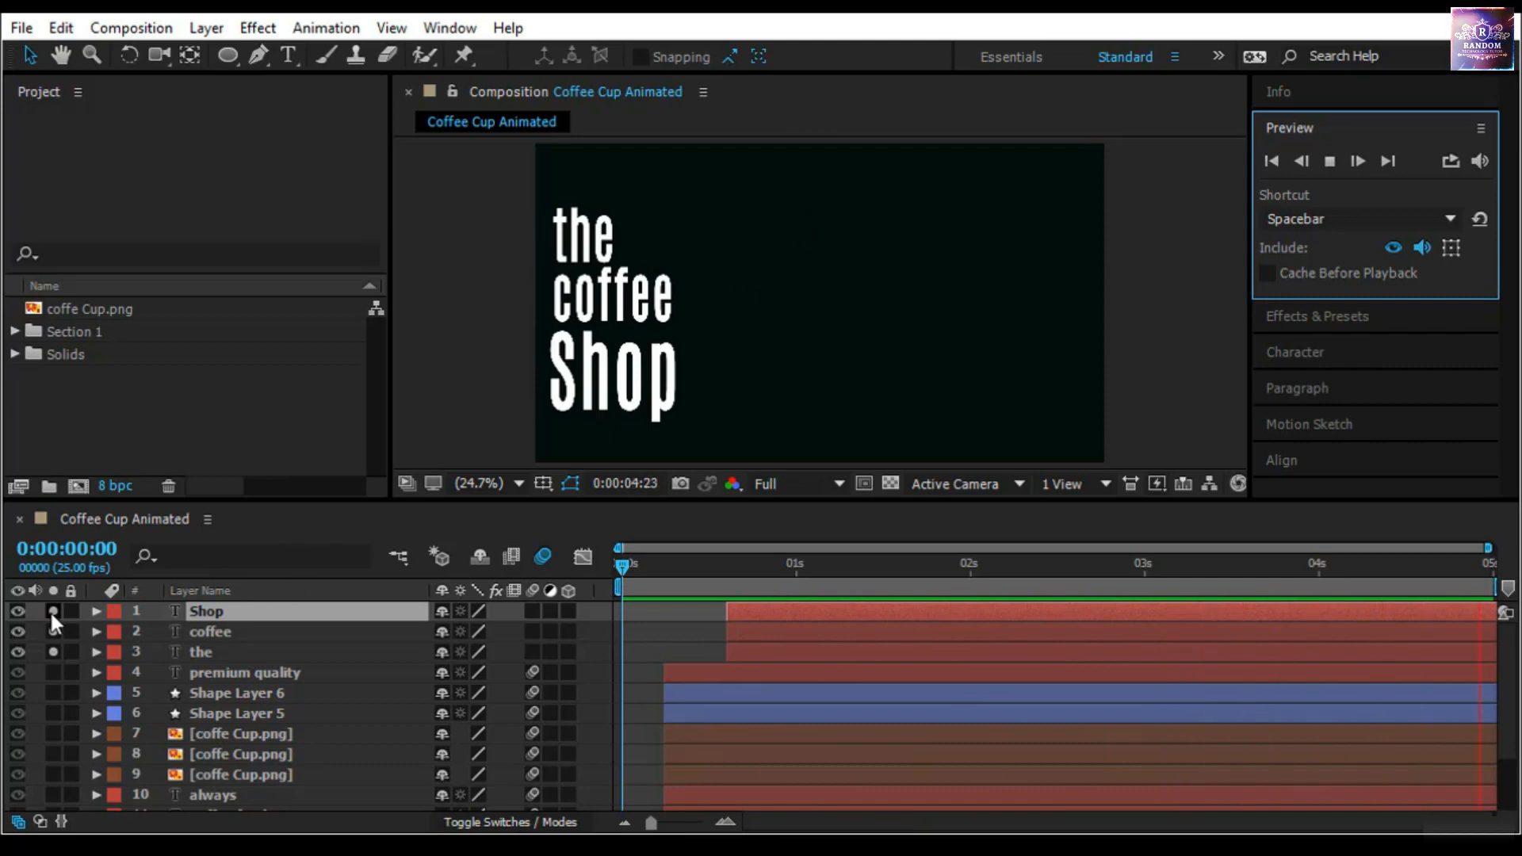
{"action": "left_click_drag", "start_coordinate": [50, 611], "coordinate": [50, 645]}
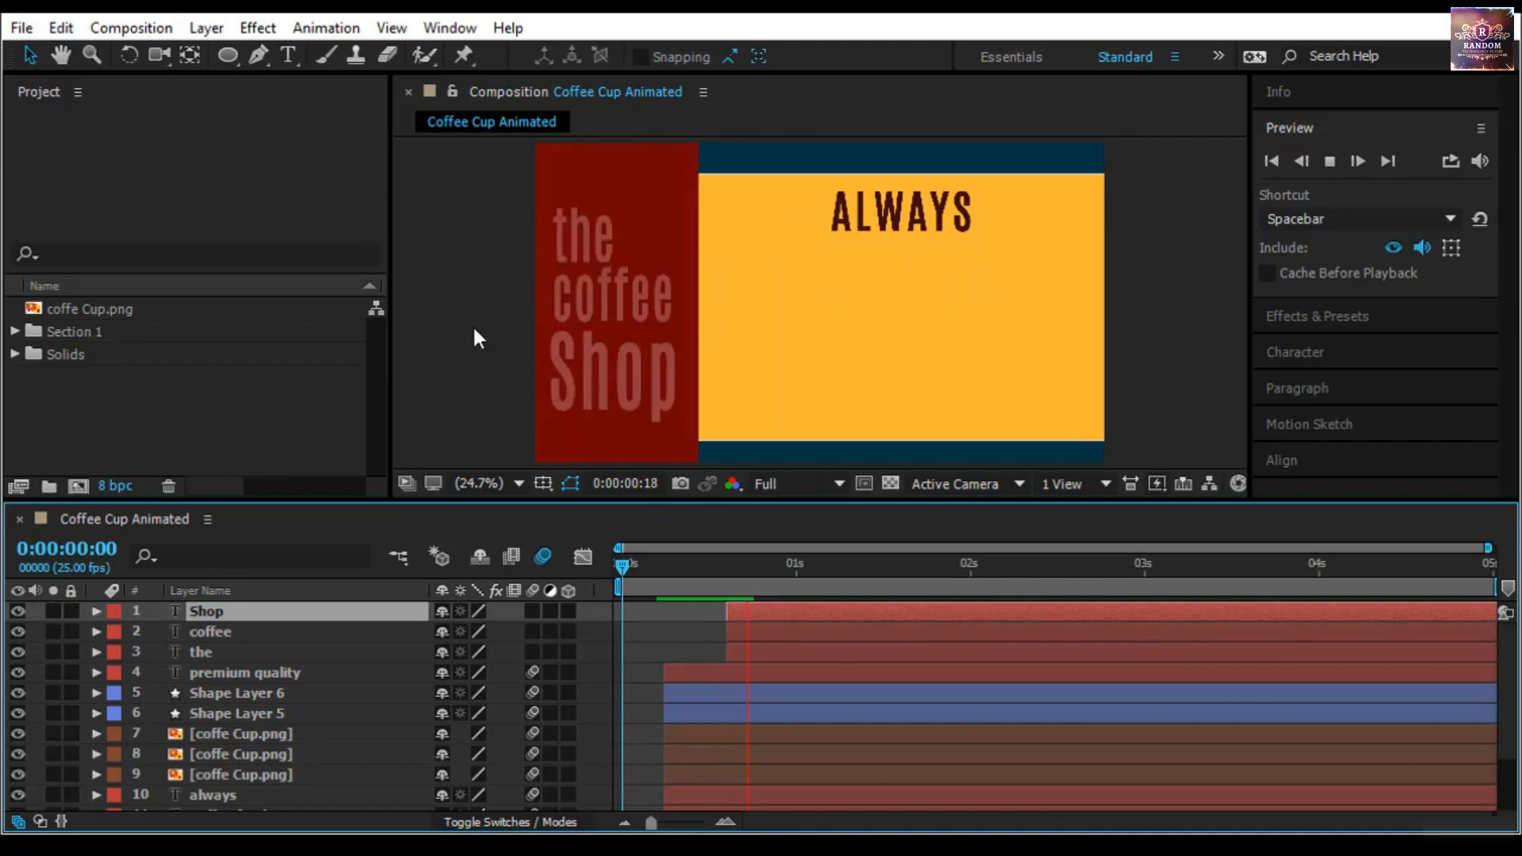
Solo the Deep Cyan Solid 2 layer and preview it from the start of the composition
{"action": "scroll", "coordinate": [231, 717], "scroll_direction": "down", "scroll_amount": 1}
{"action": "scroll", "coordinate": [227, 705], "scroll_direction": "down", "scroll_amount": 1}
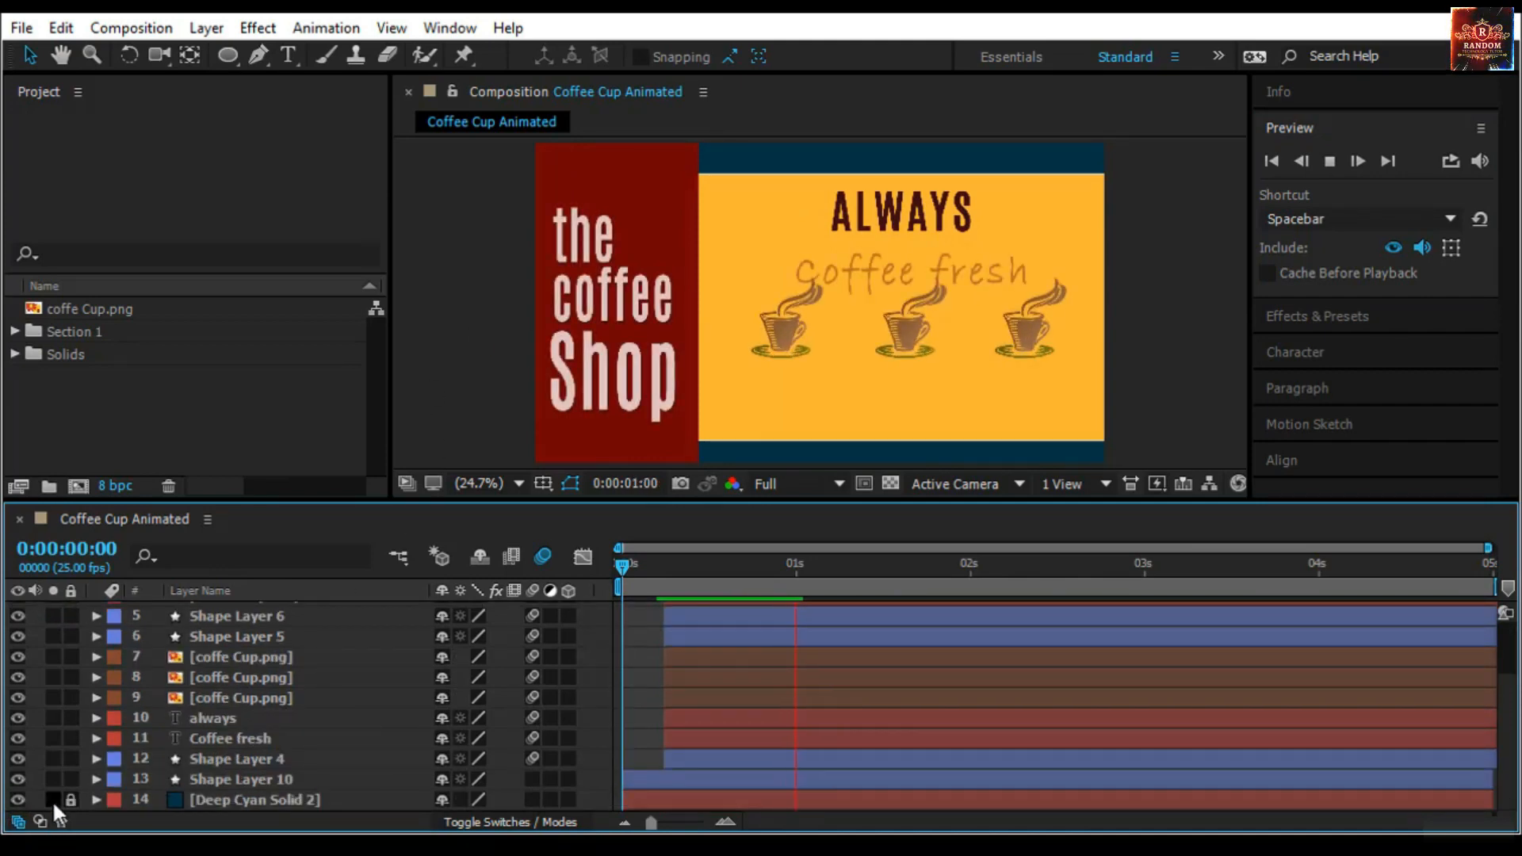
{"action": "left_click", "coordinate": [53, 799]}
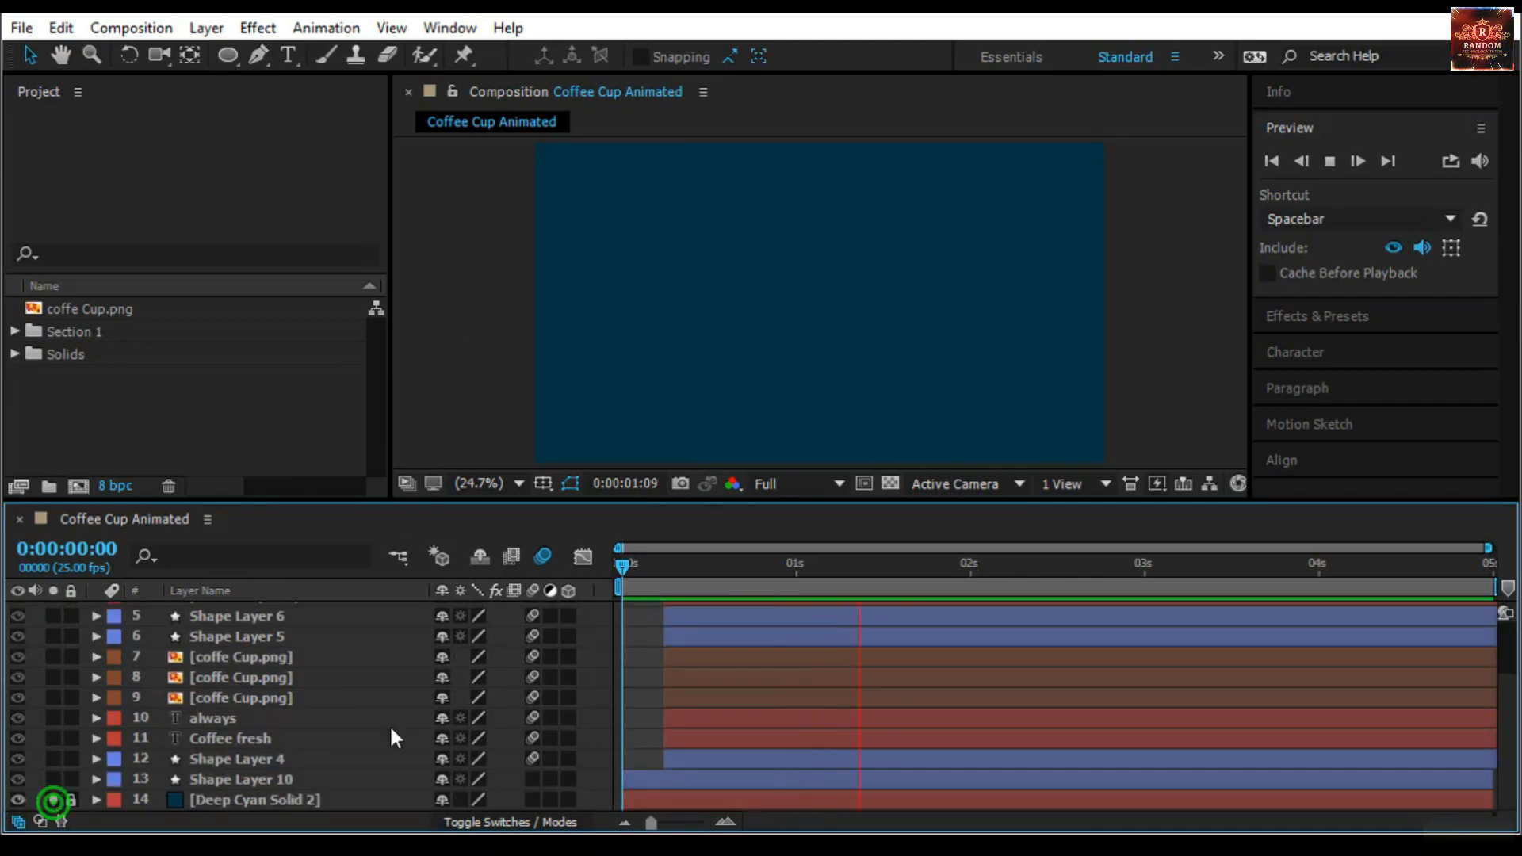
{"action": "left_click", "coordinate": [1329, 160]}
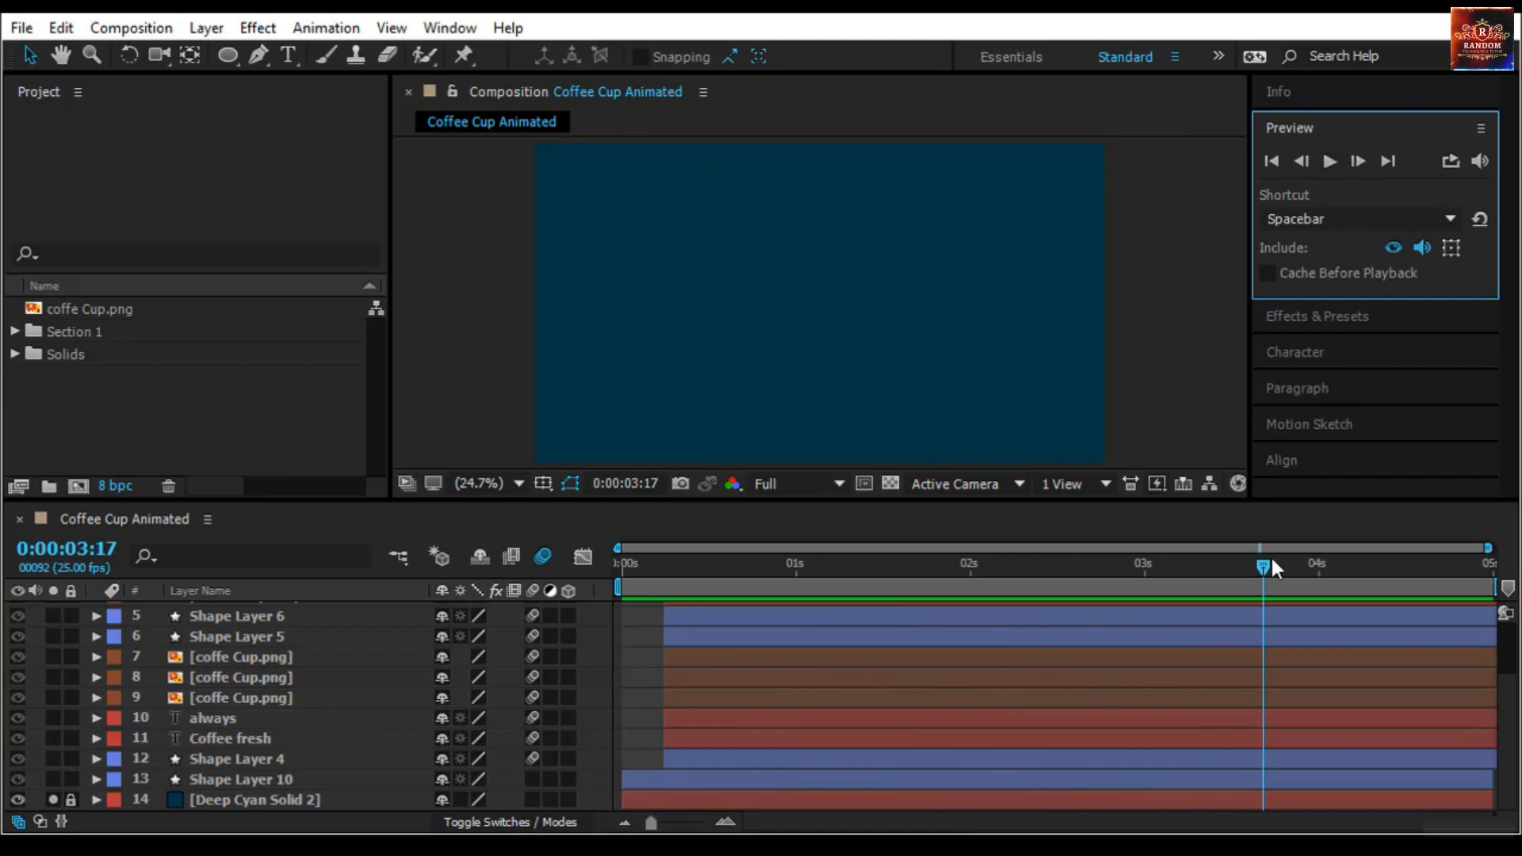
{"action": "left_click", "coordinate": [1257, 570]}
{"action": "key", "text": "Home"}
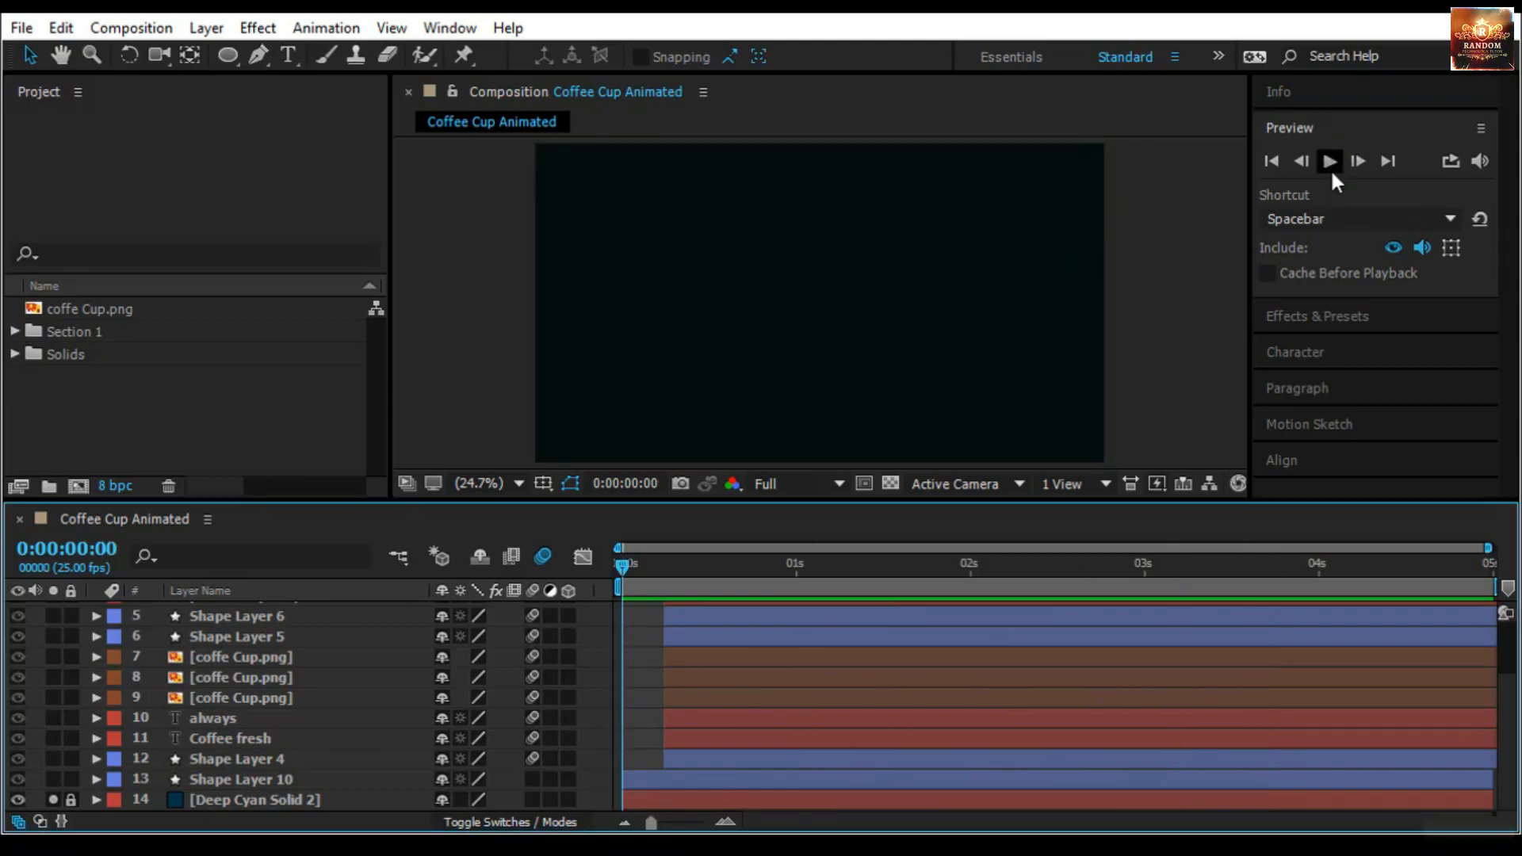
{"action": "left_click", "coordinate": [1329, 163]}
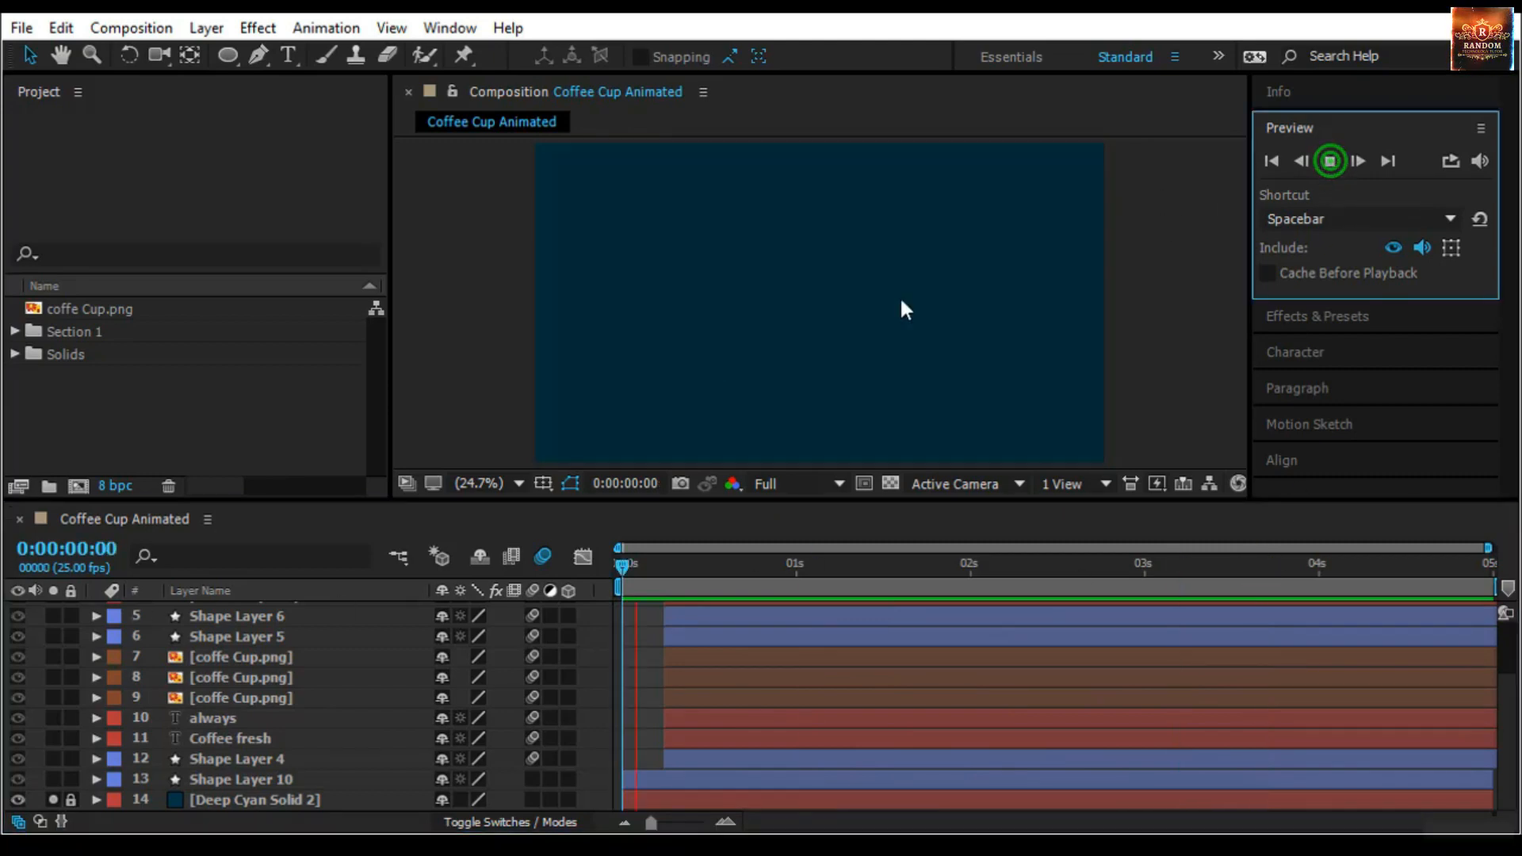
Solo the Shop, coffee and the text layers alongside the background solid, and scrub from the start to 0:00:01:04
{"action": "scroll", "coordinate": [74, 660], "scroll_direction": "up", "scroll_amount": 2}
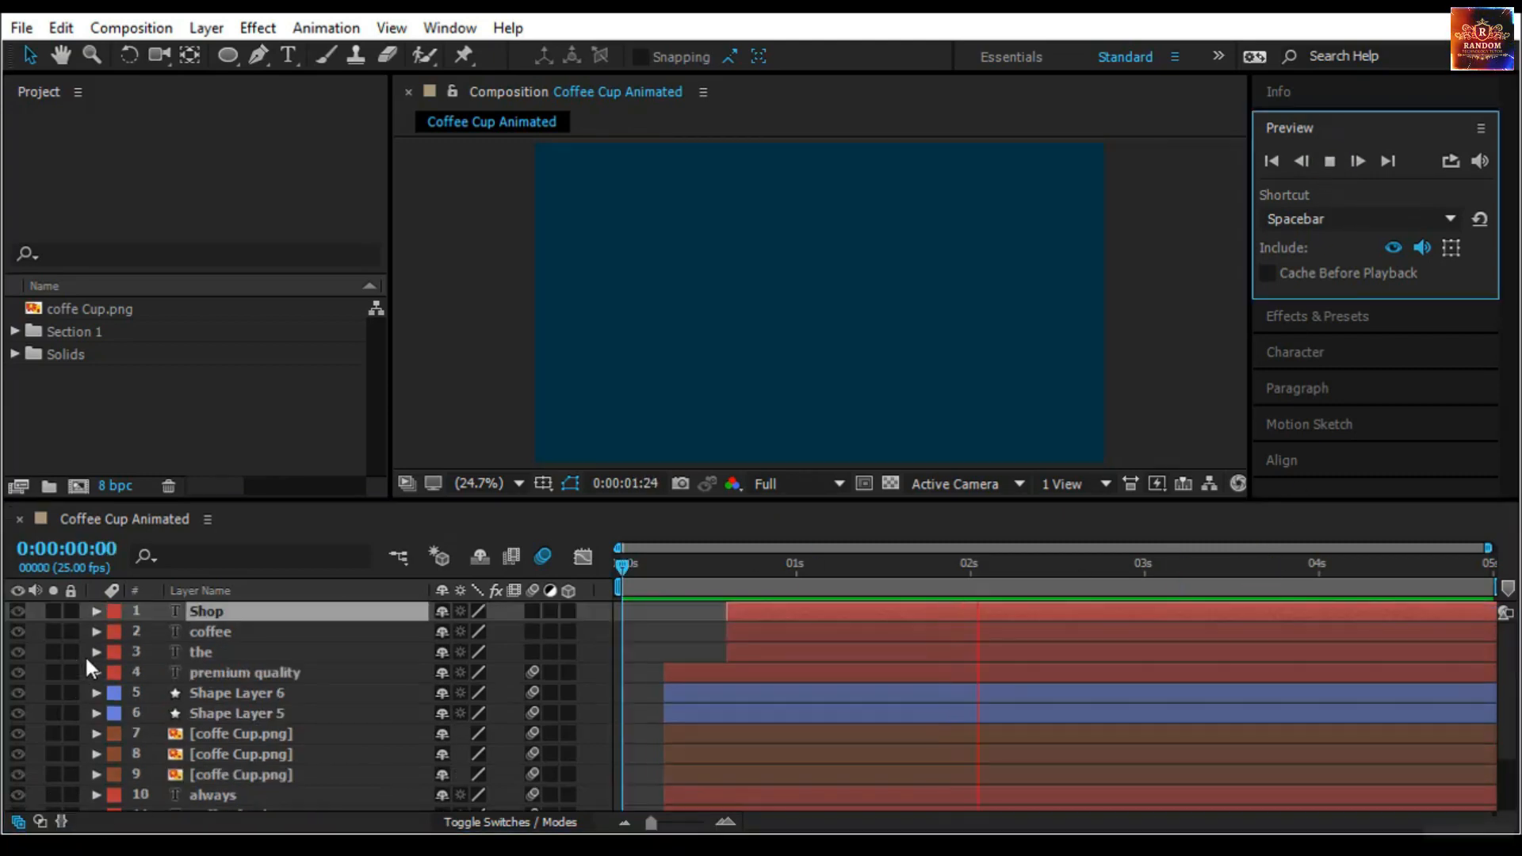
{"action": "left_click", "coordinate": [59, 617]}
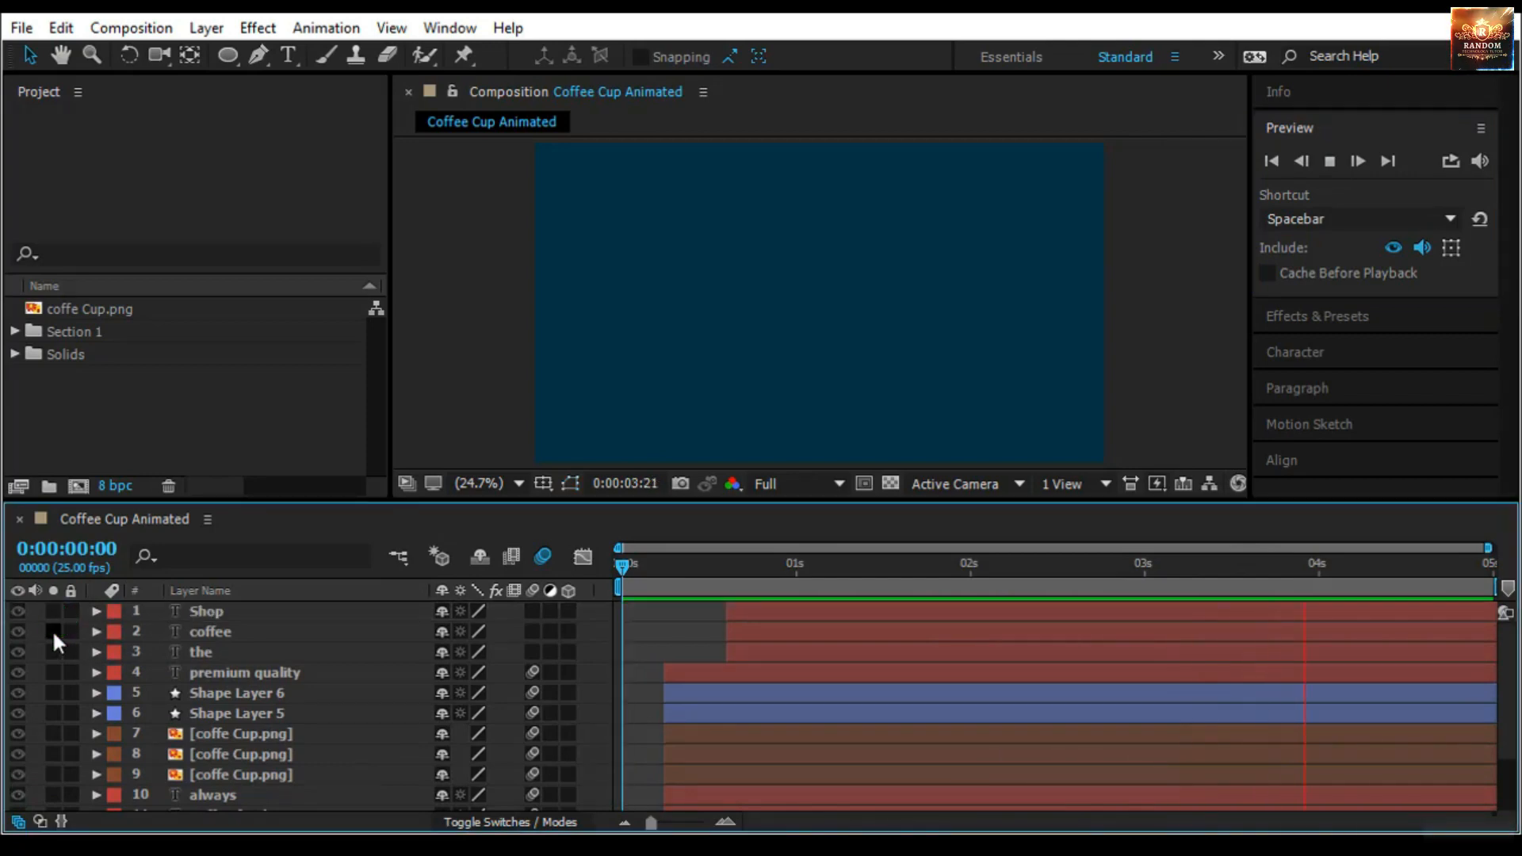
{"action": "left_click", "coordinate": [53, 632]}
{"action": "left_click", "coordinate": [55, 603]}
{"action": "left_click", "coordinate": [52, 617]}
{"action": "left_click", "coordinate": [52, 648]}
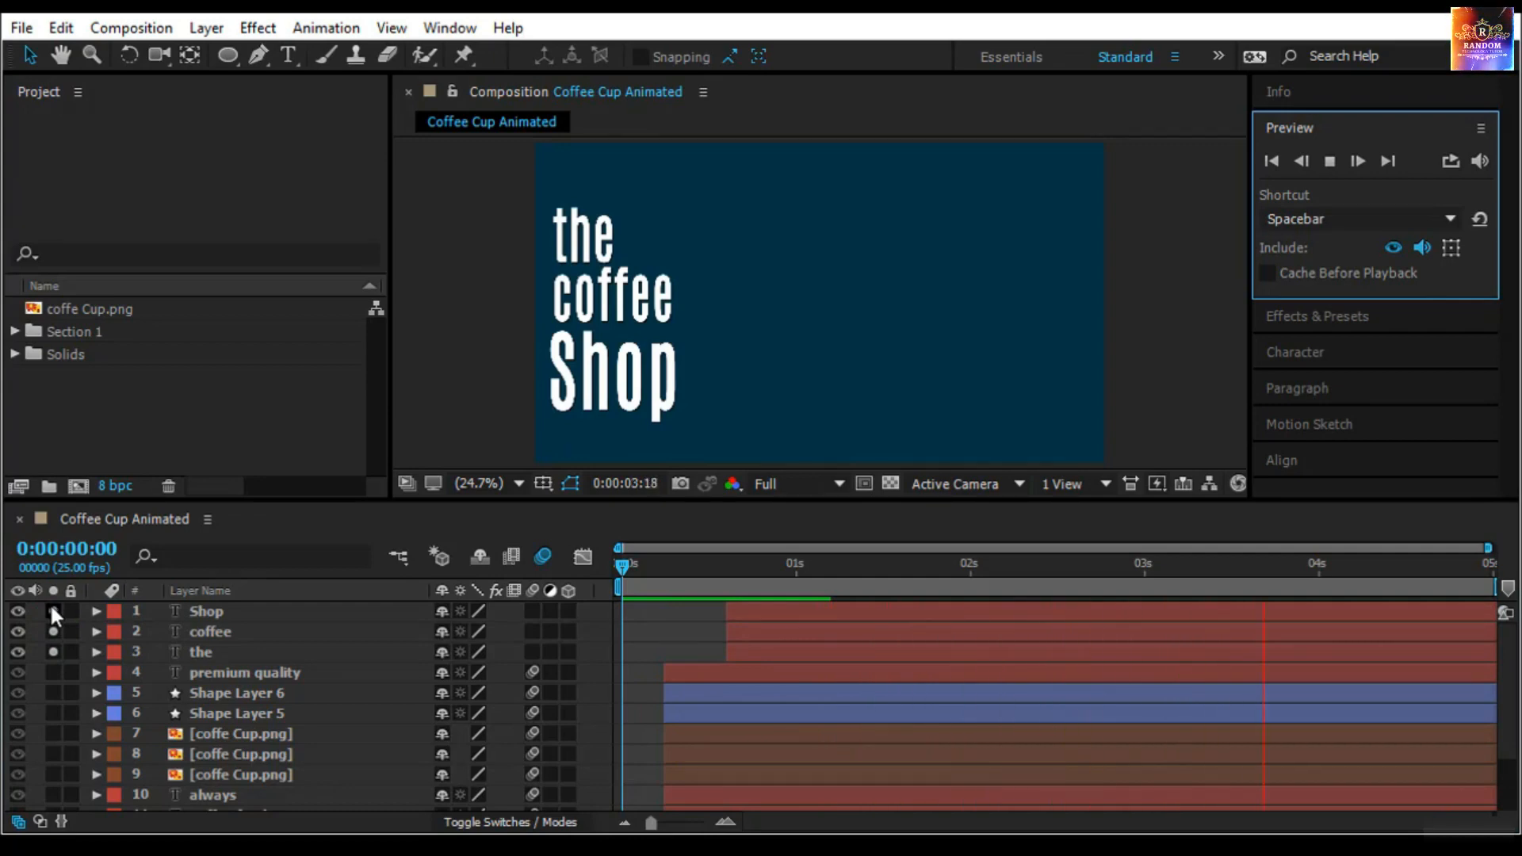
{"action": "left_click", "coordinate": [619, 568]}
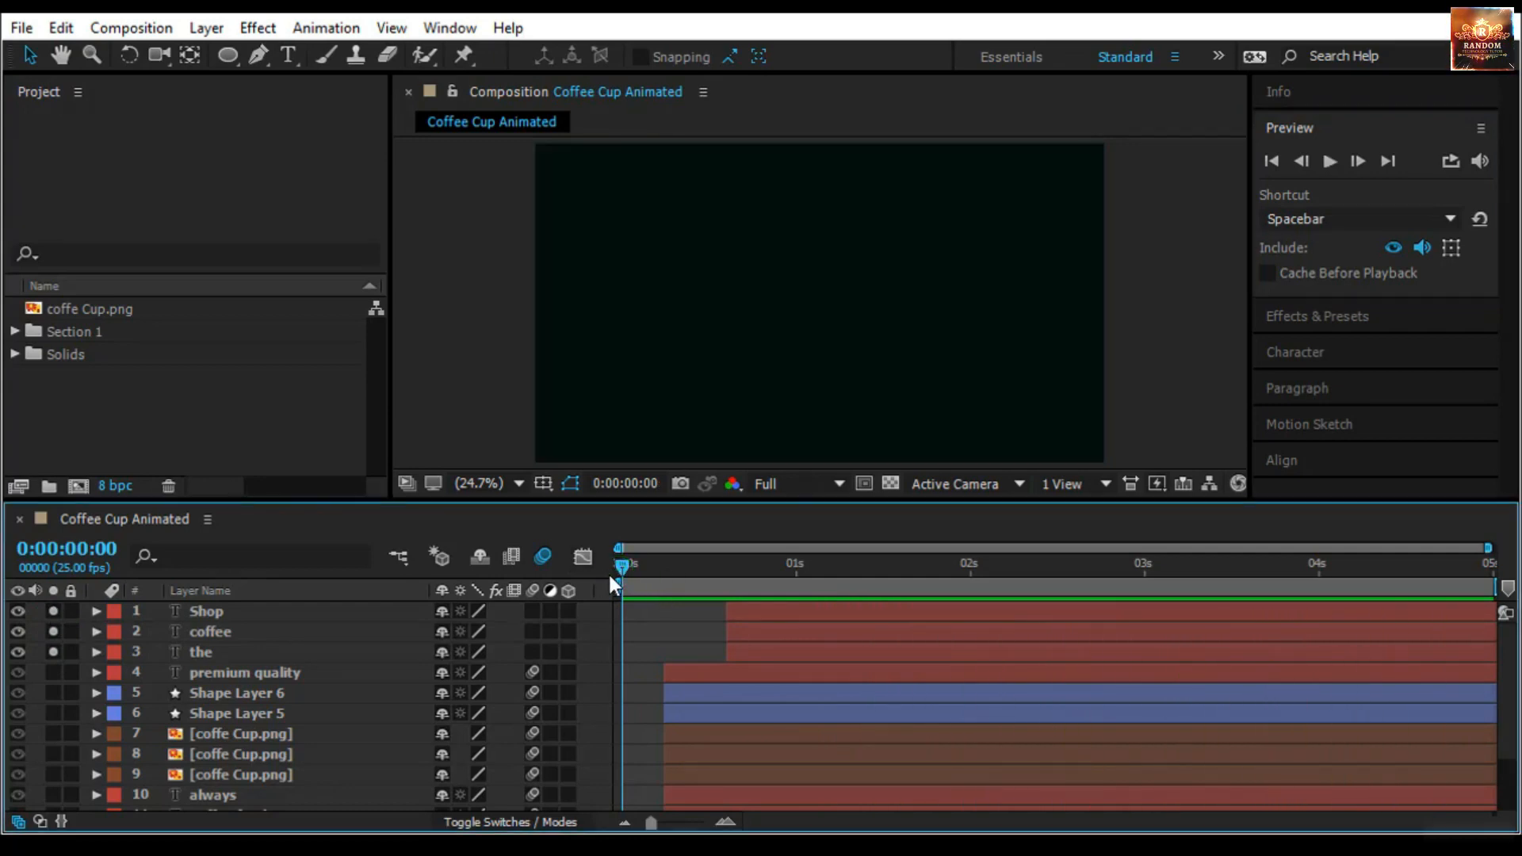
{"action": "left_click_drag", "start_coordinate": [618, 564], "coordinate": [824, 603]}
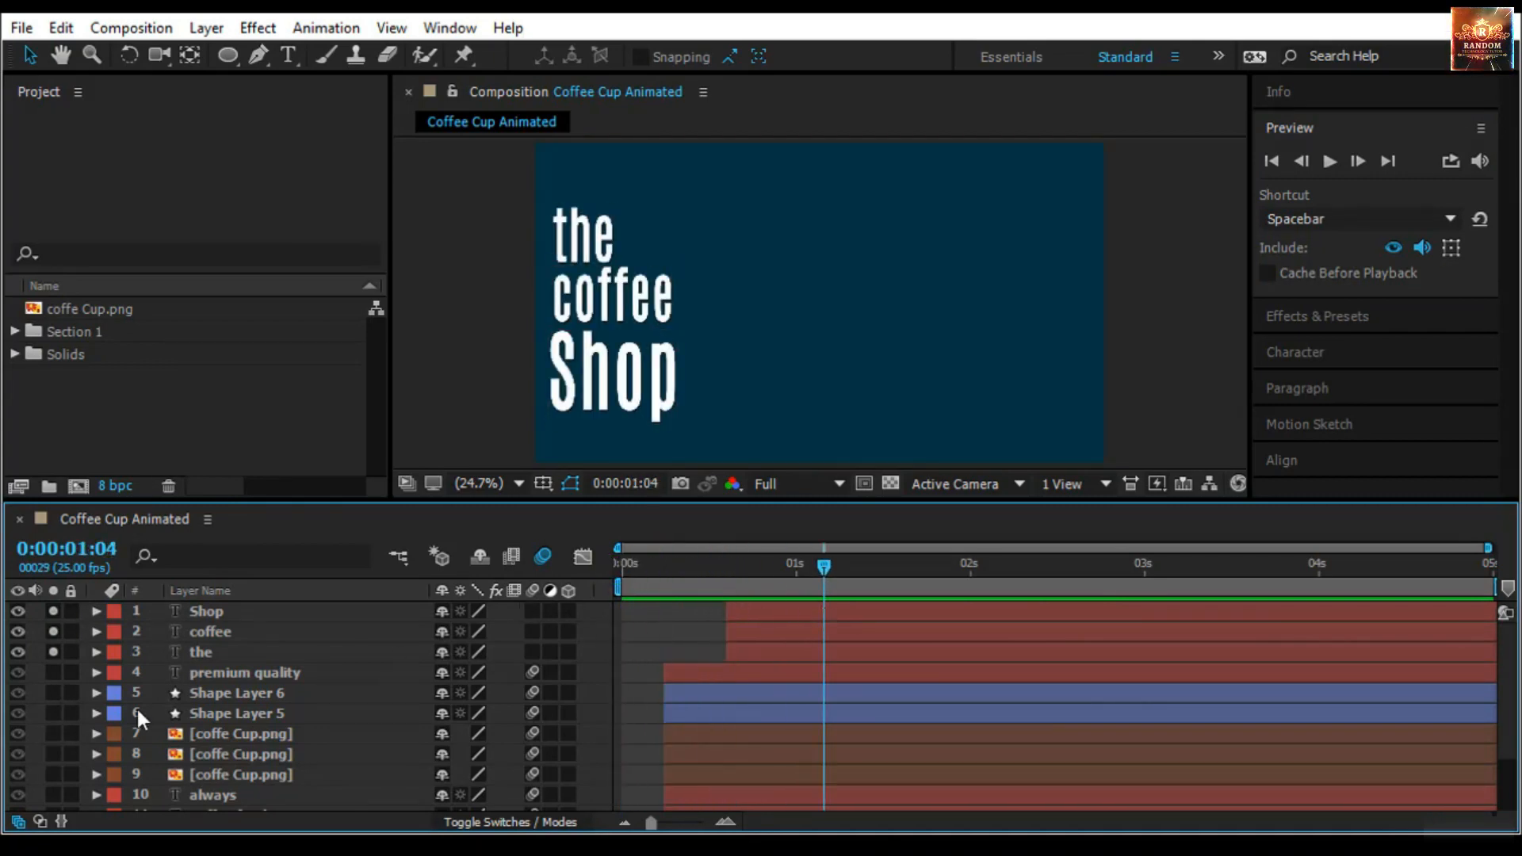
{"action": "scroll", "coordinate": [126, 720], "scroll_direction": "down", "scroll_amount": 2}
{"action": "scroll", "coordinate": [125, 720], "scroll_direction": "up", "scroll_amount": 2}
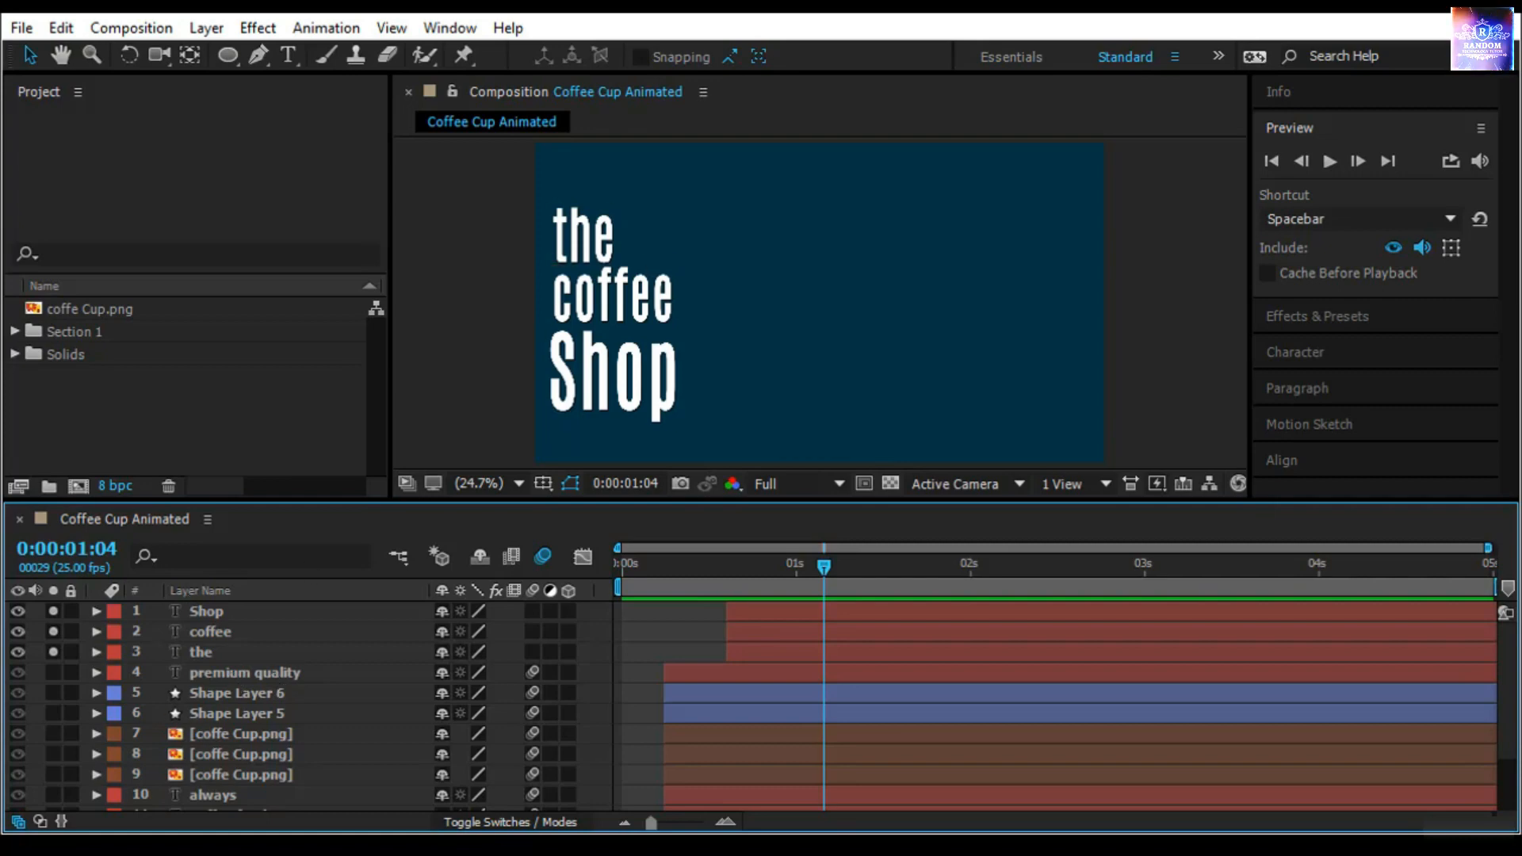
Add the Coffee Cup Animated composition to the Render Queue and set Solo Switches to All Off in its render settings
{"action": "left_click", "coordinate": [121, 30]}
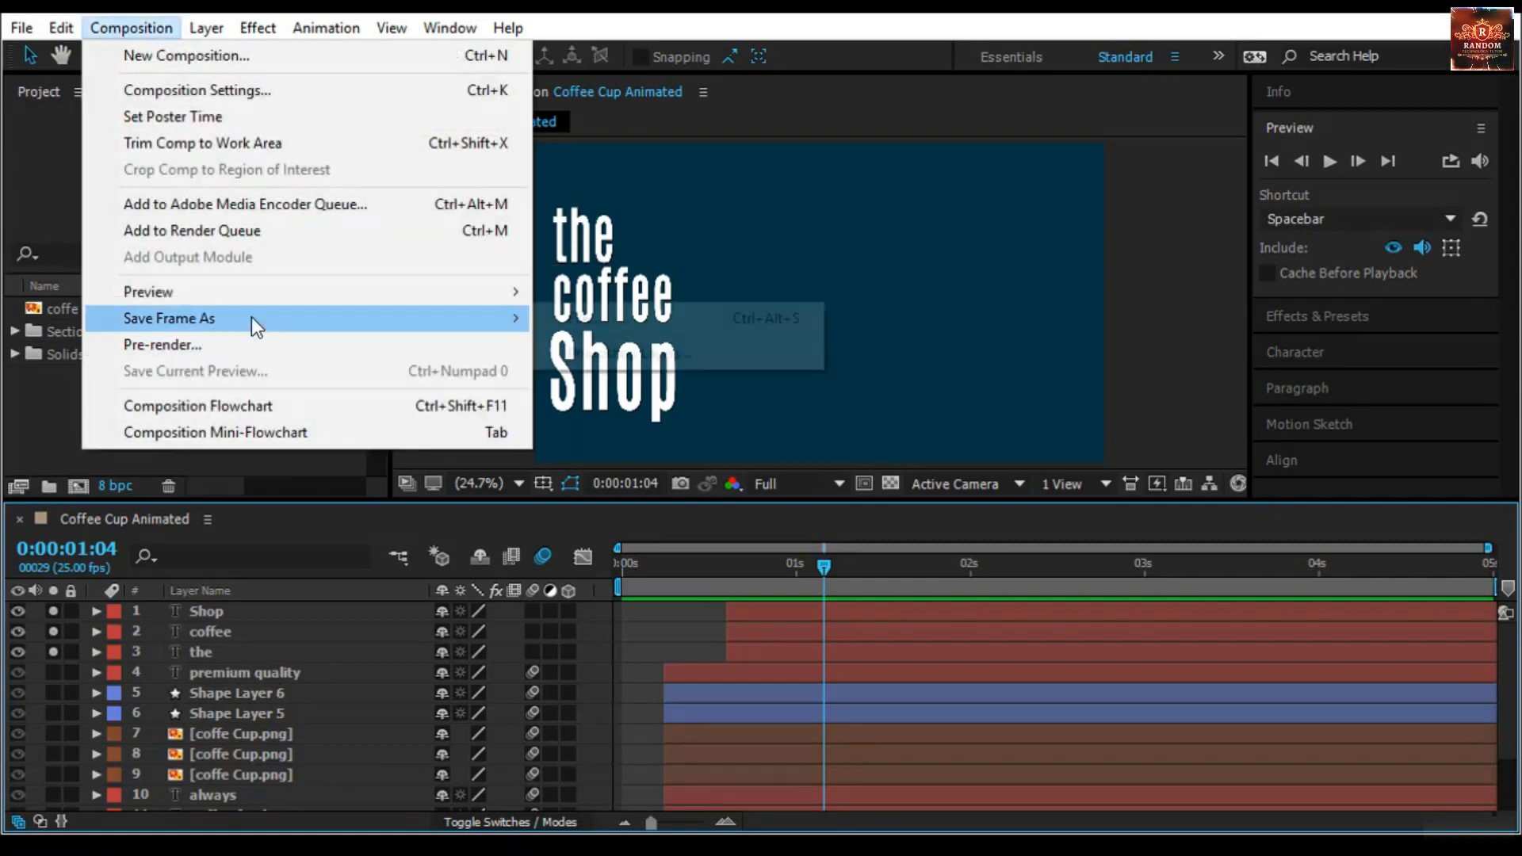
{"action": "left_click", "coordinate": [258, 234]}
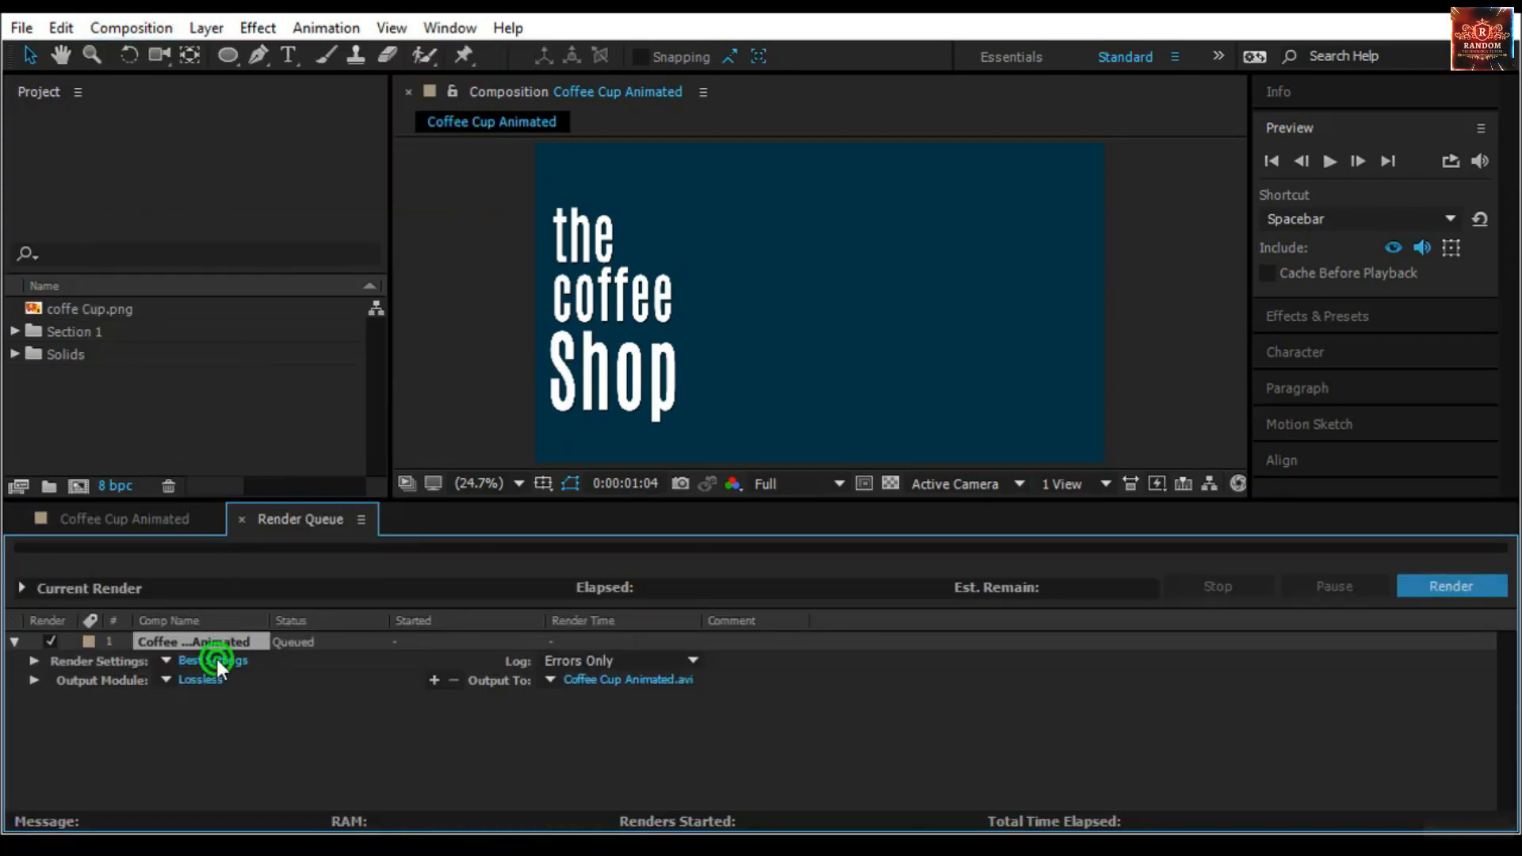
{"action": "left_click", "coordinate": [217, 658]}
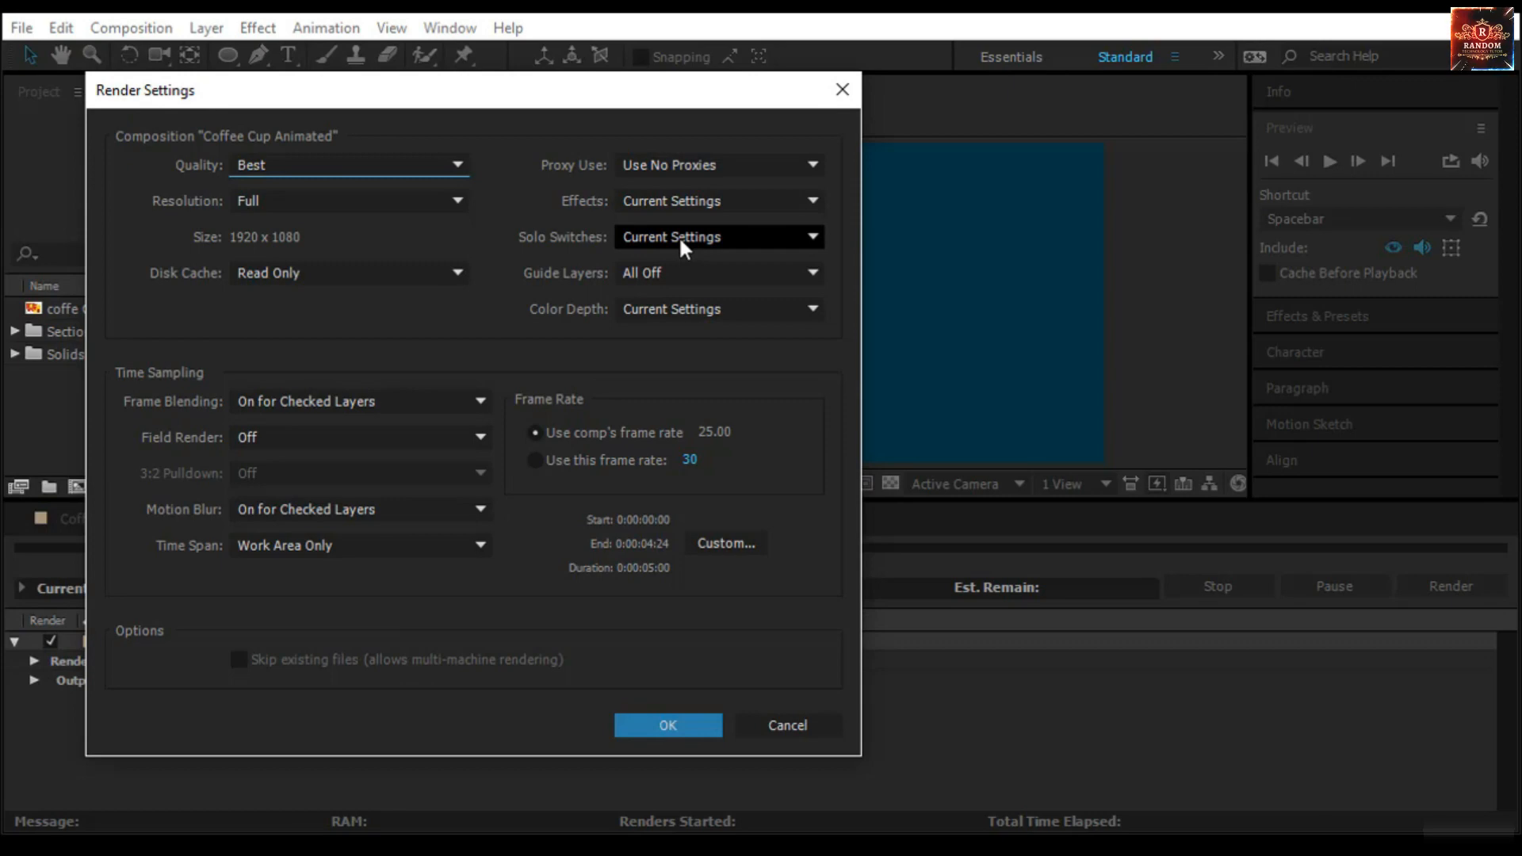
{"action": "left_click", "coordinate": [679, 235]}
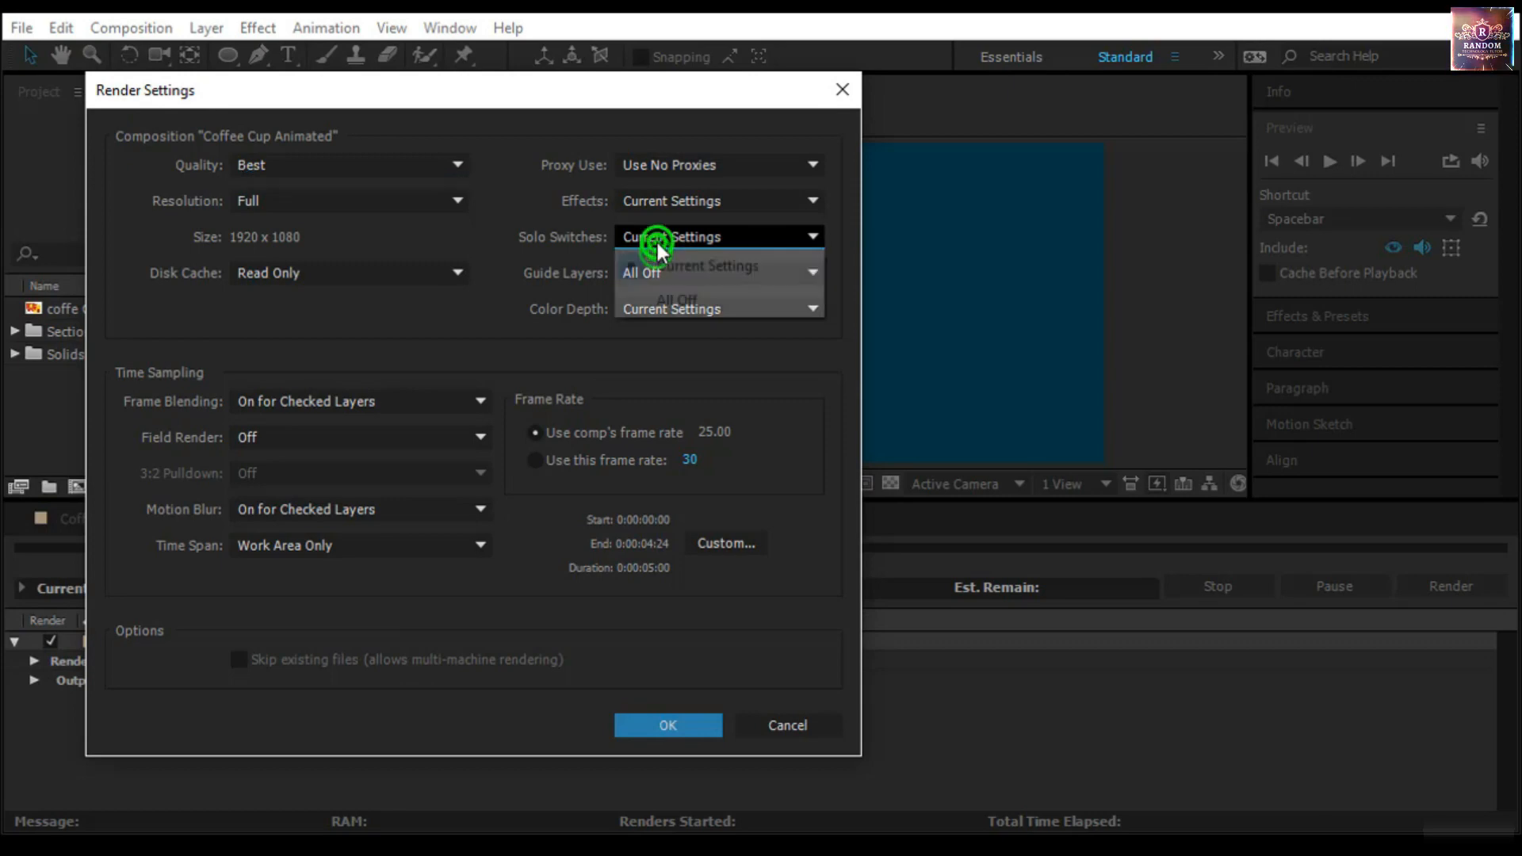
{"action": "left_click", "coordinate": [658, 297]}
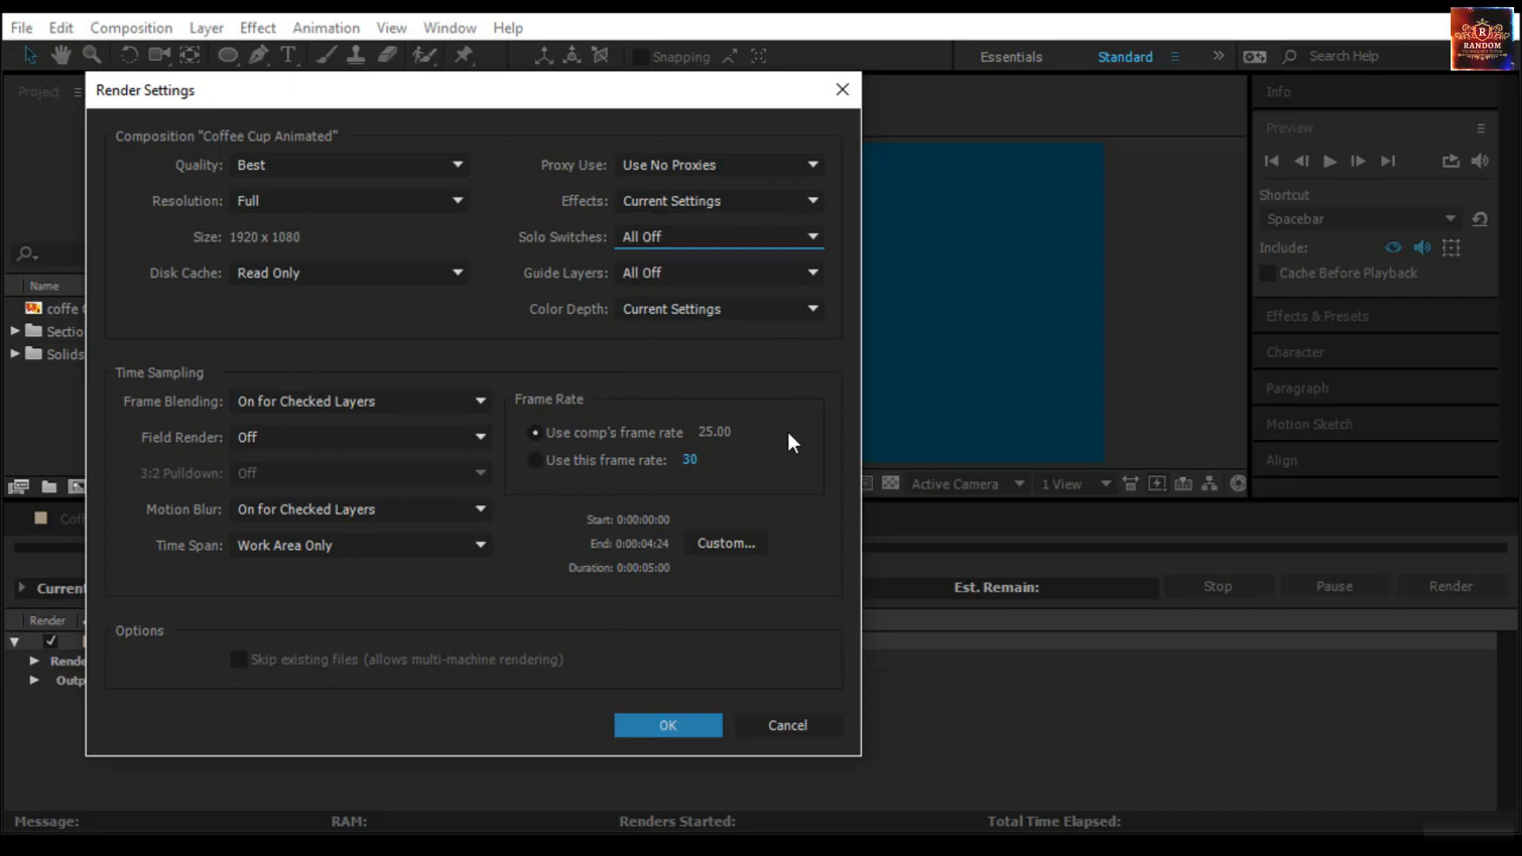
{"action": "left_click", "coordinate": [683, 236]}
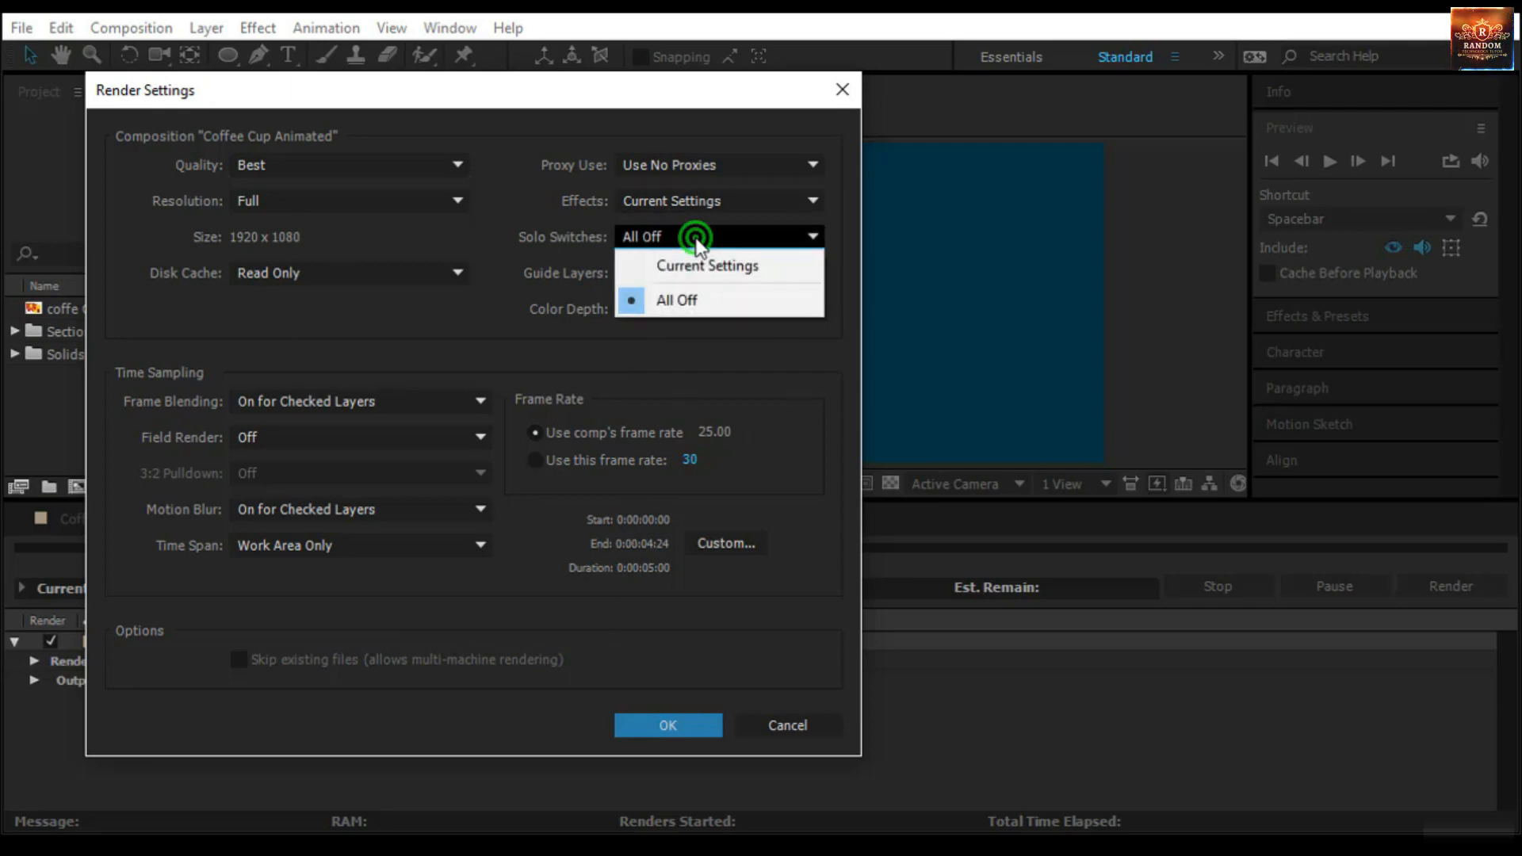
{"action": "left_click", "coordinate": [698, 267]}
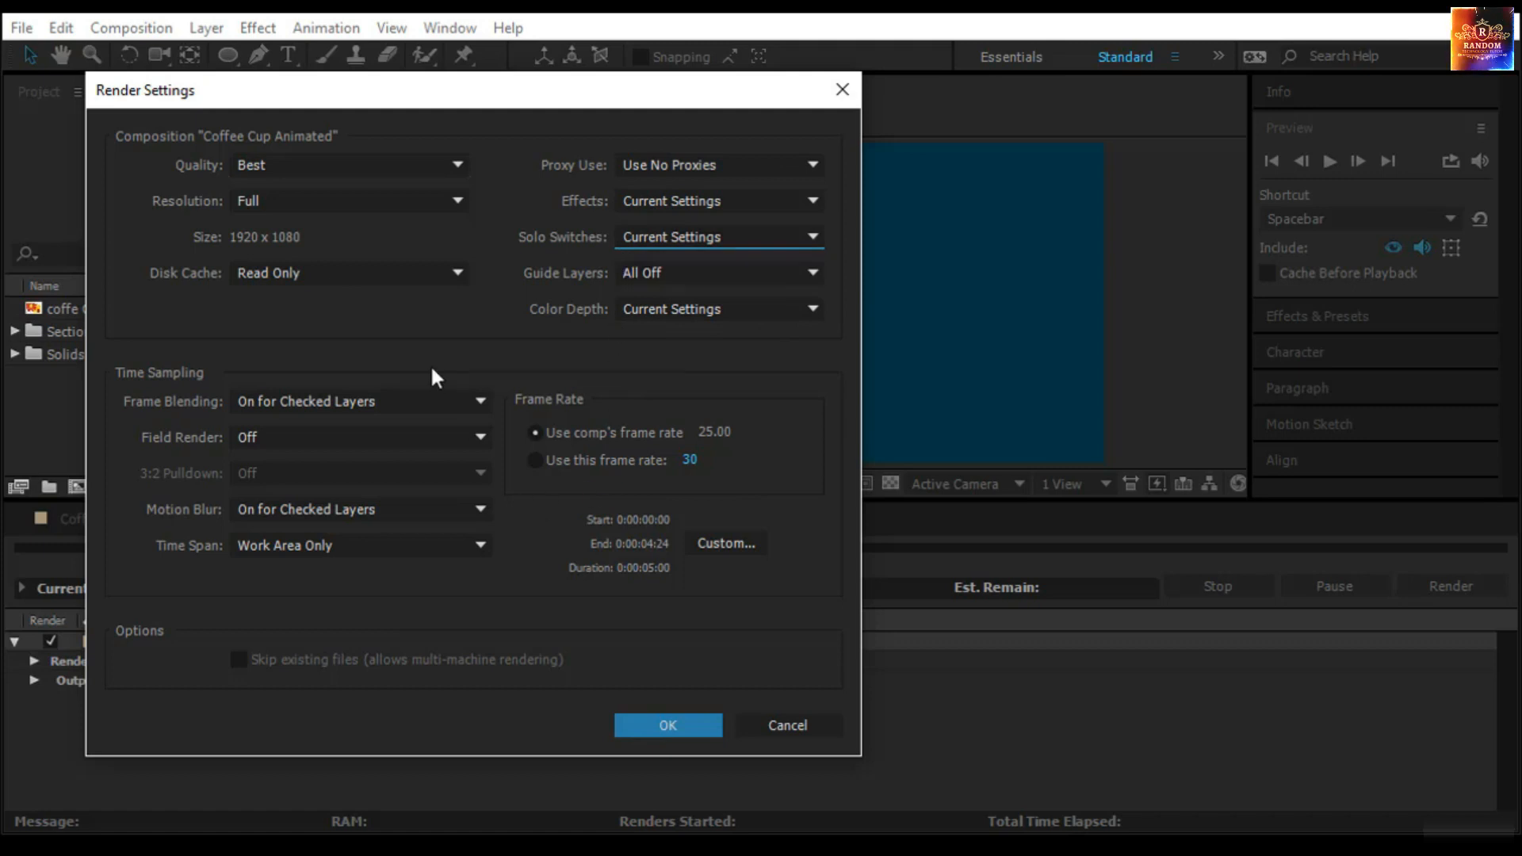
{"action": "left_click", "coordinate": [729, 242]}
{"action": "left_click", "coordinate": [713, 301]}
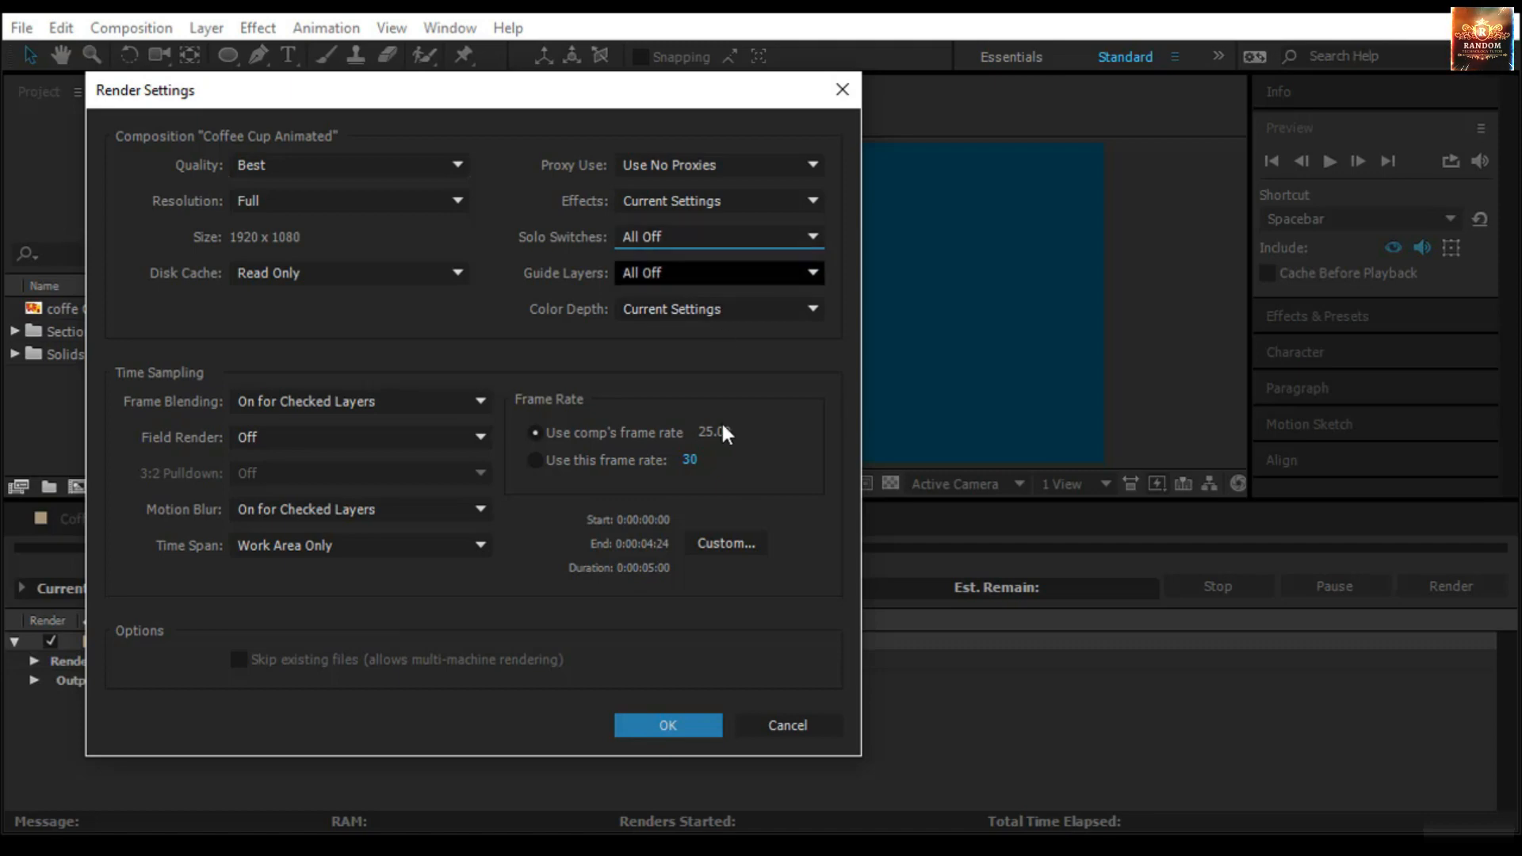
{"action": "left_click", "coordinate": [697, 724]}
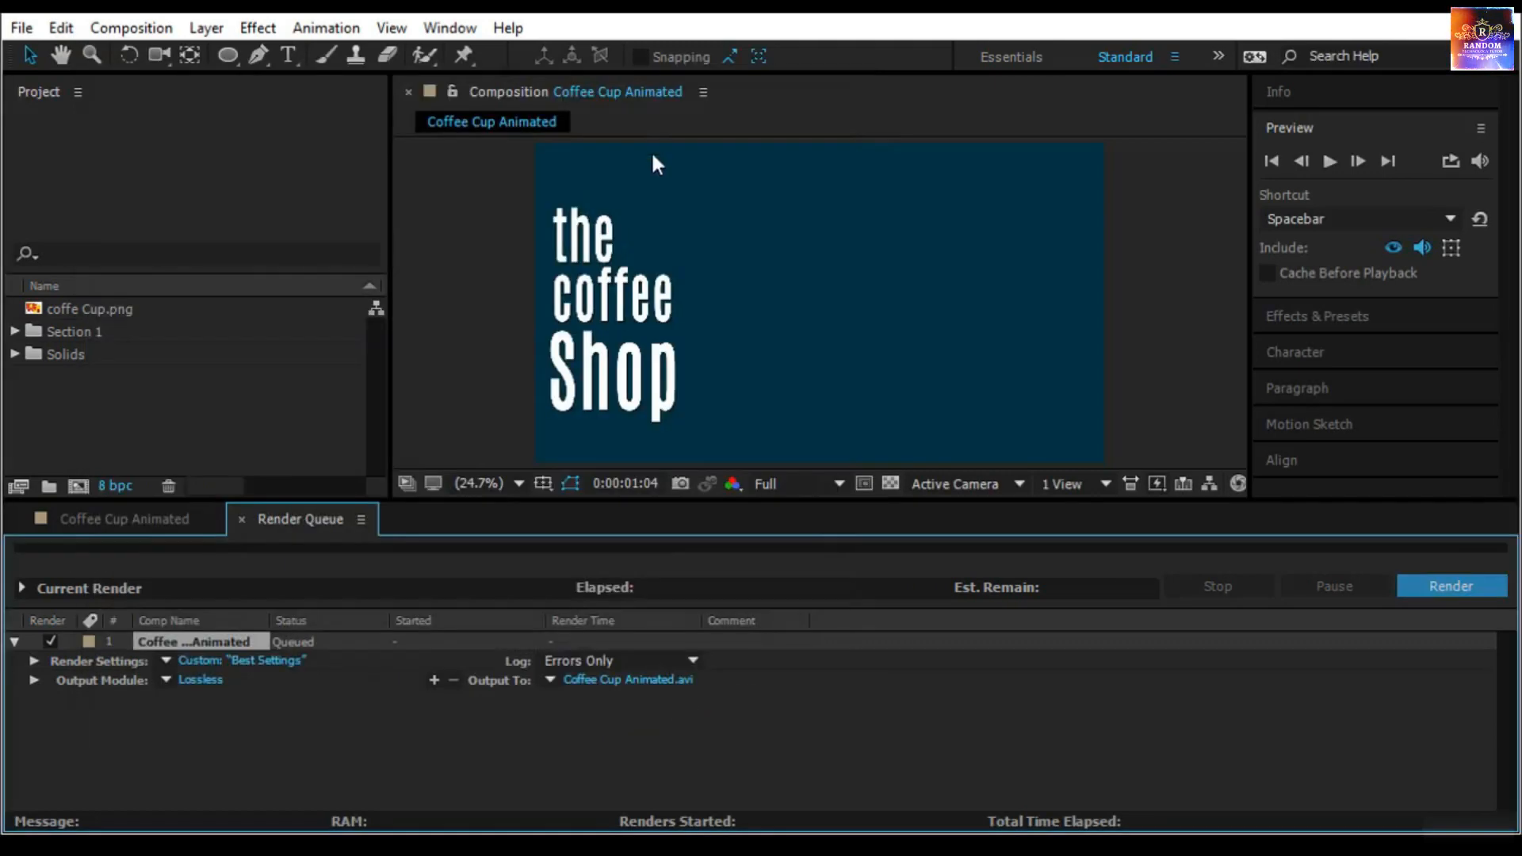
Return to the Coffee Cup Animated timeline and scrub through the soloed layers to 0:00:01:11
{"action": "left_click", "coordinate": [173, 516]}
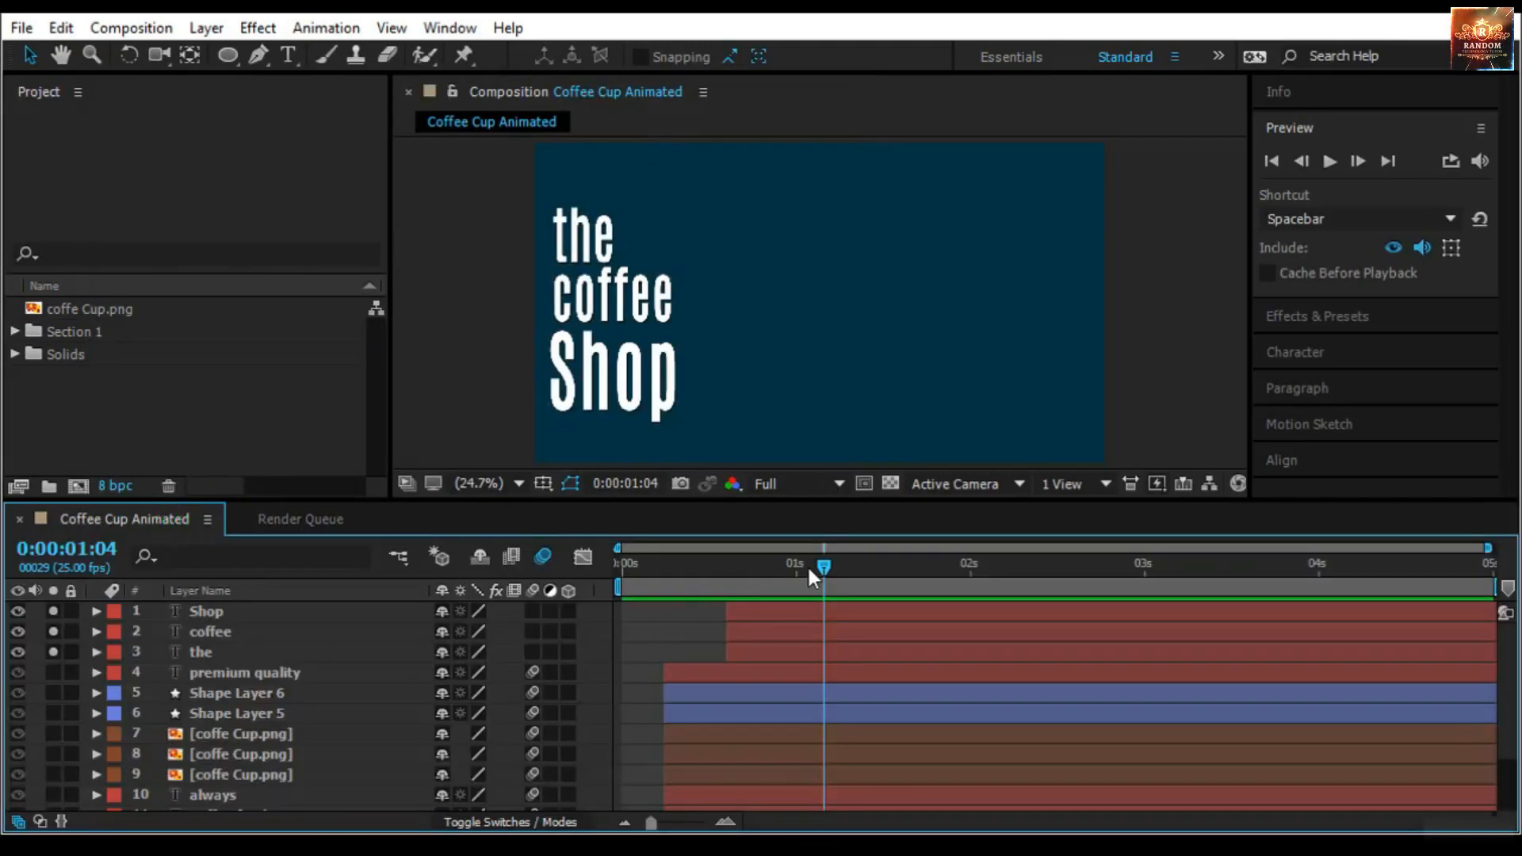
{"action": "left_click_drag", "start_coordinate": [816, 565], "coordinate": [698, 565]}
{"action": "left_click_drag", "start_coordinate": [752, 613], "coordinate": [875, 626]}
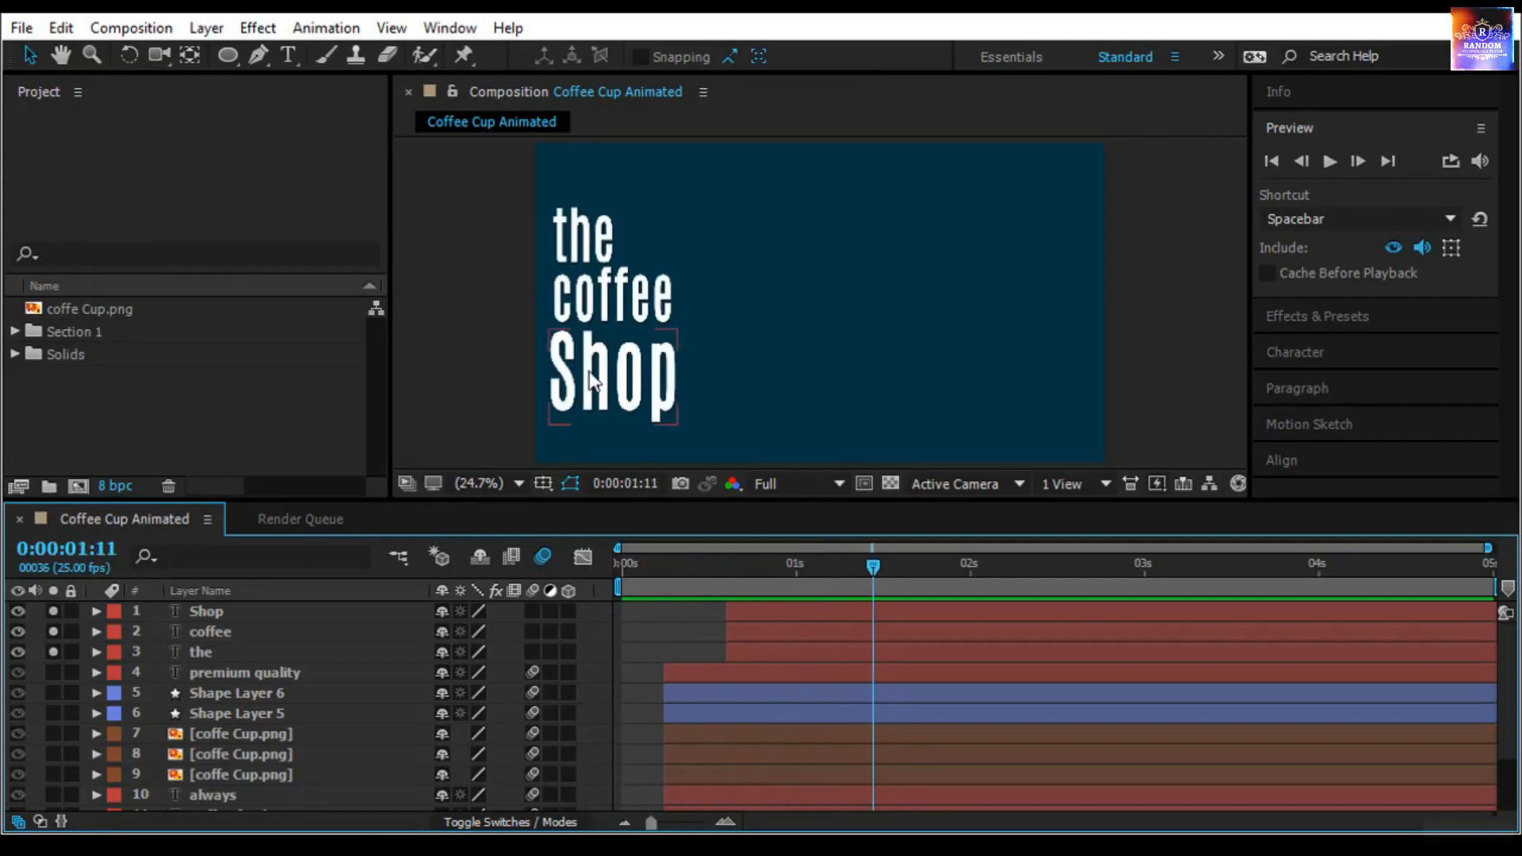
Set the queued composition's output module format to QuickTime and render it
{"action": "left_click", "coordinate": [326, 520]}
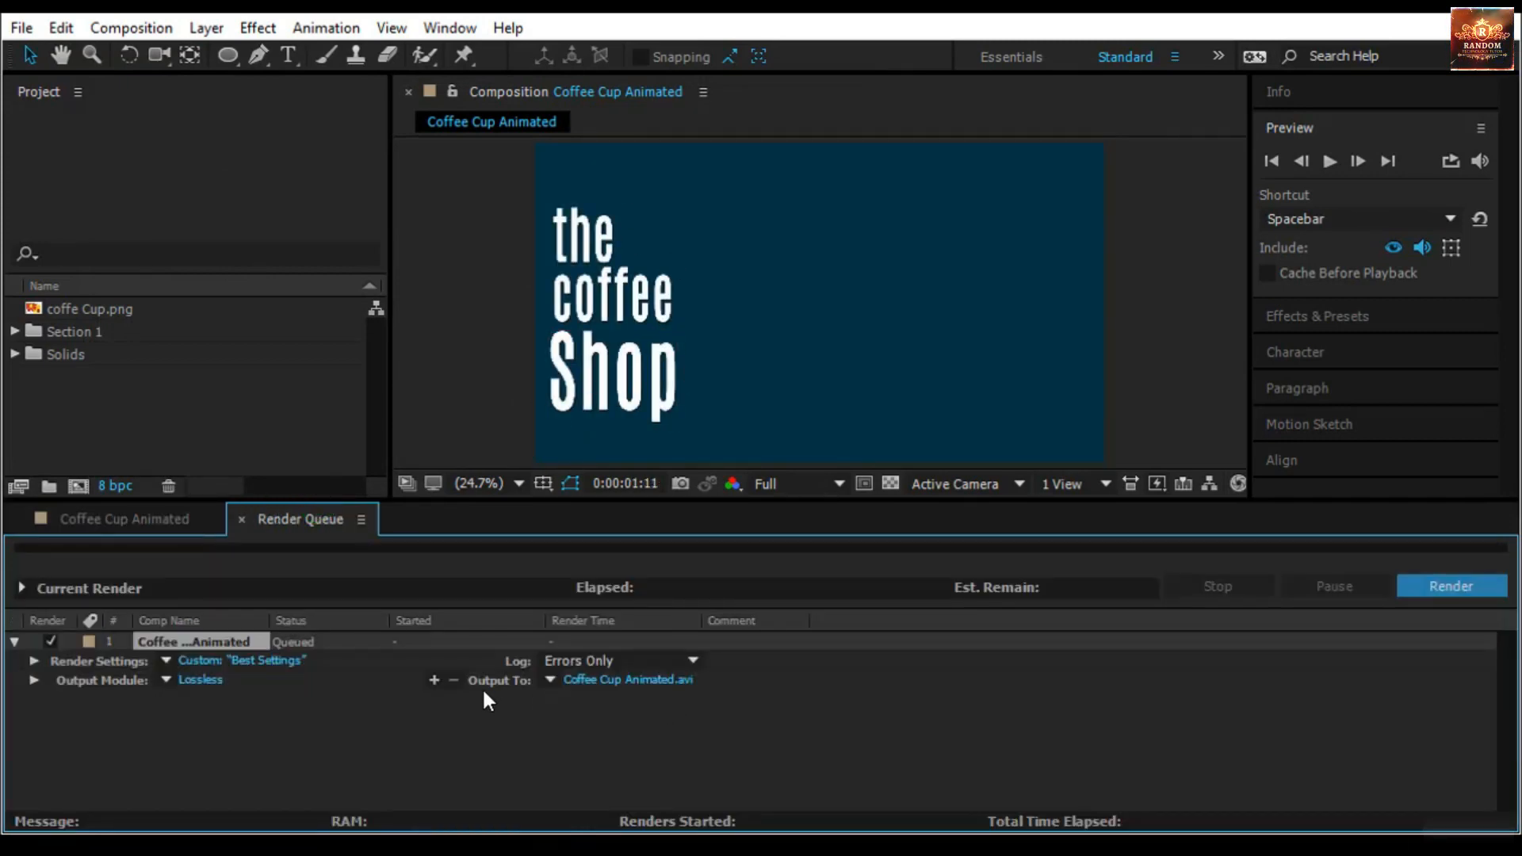
{"action": "left_click", "coordinate": [198, 672]}
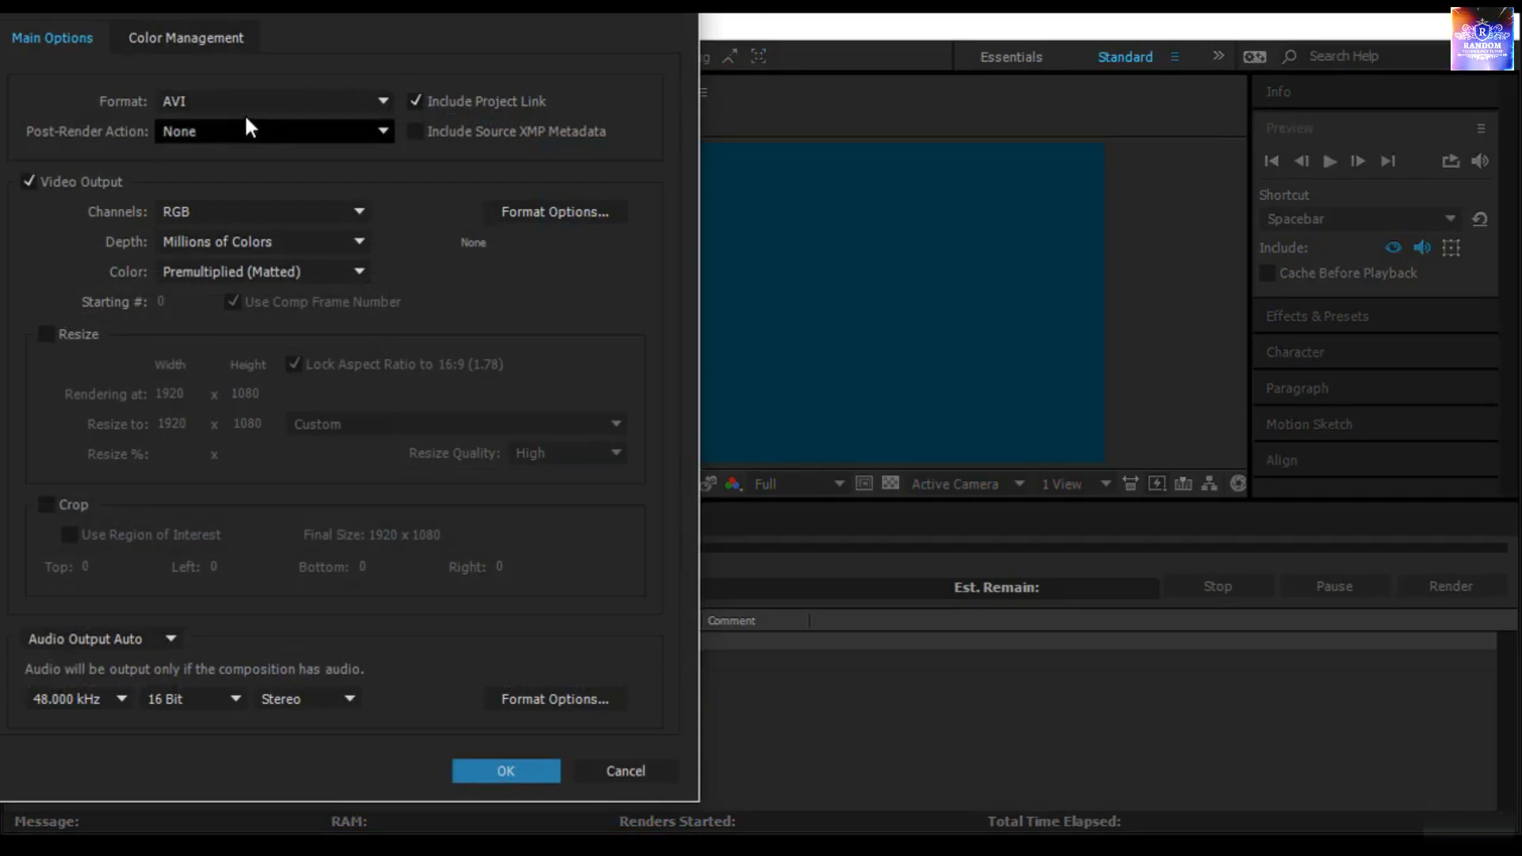
{"action": "left_click", "coordinate": [253, 98]}
{"action": "left_click", "coordinate": [268, 371]}
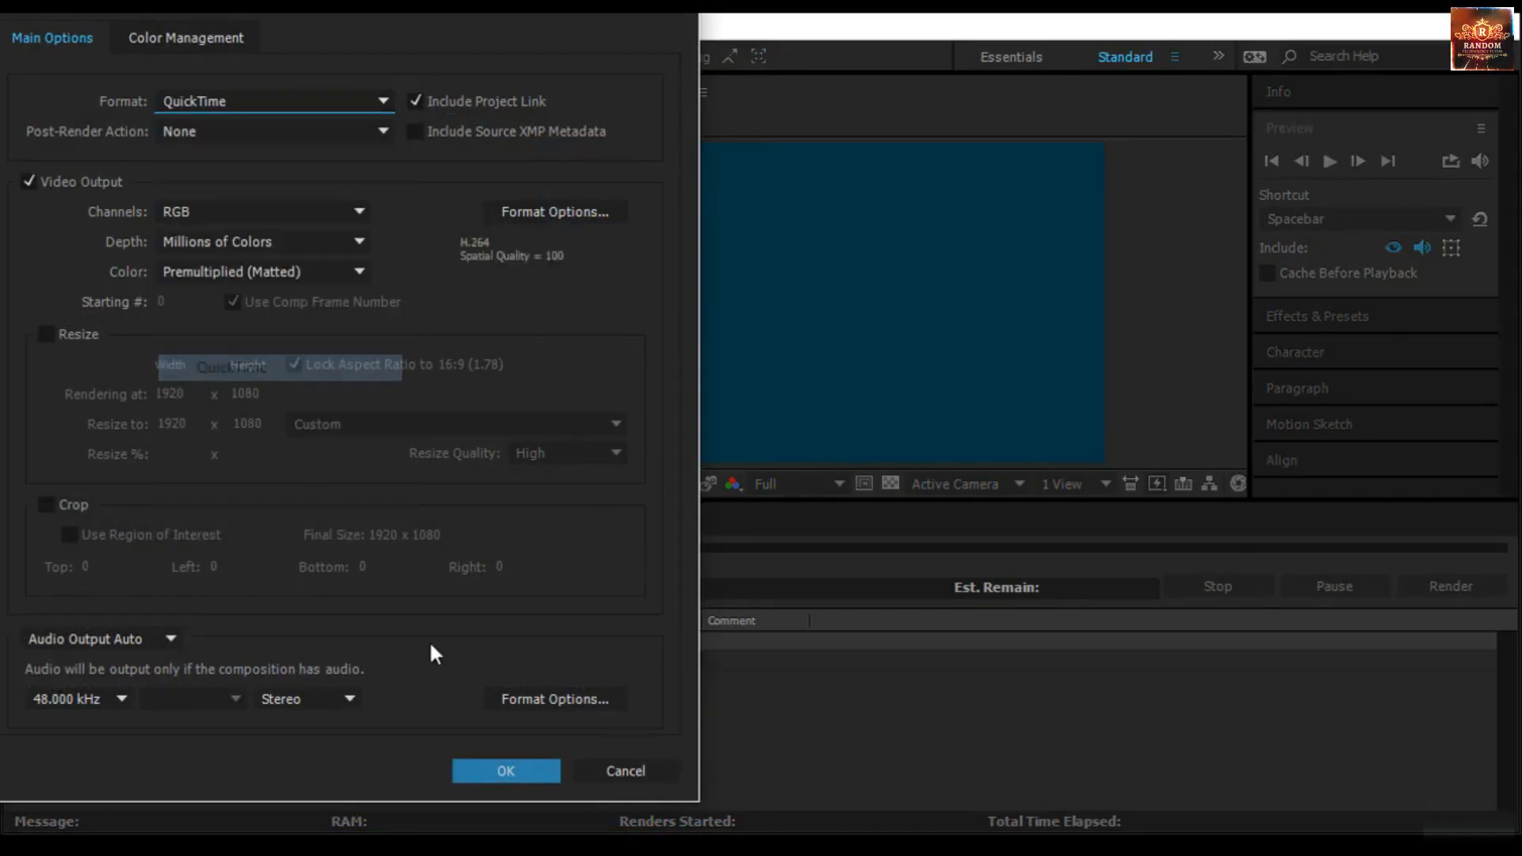
{"action": "left_click", "coordinate": [531, 768]}
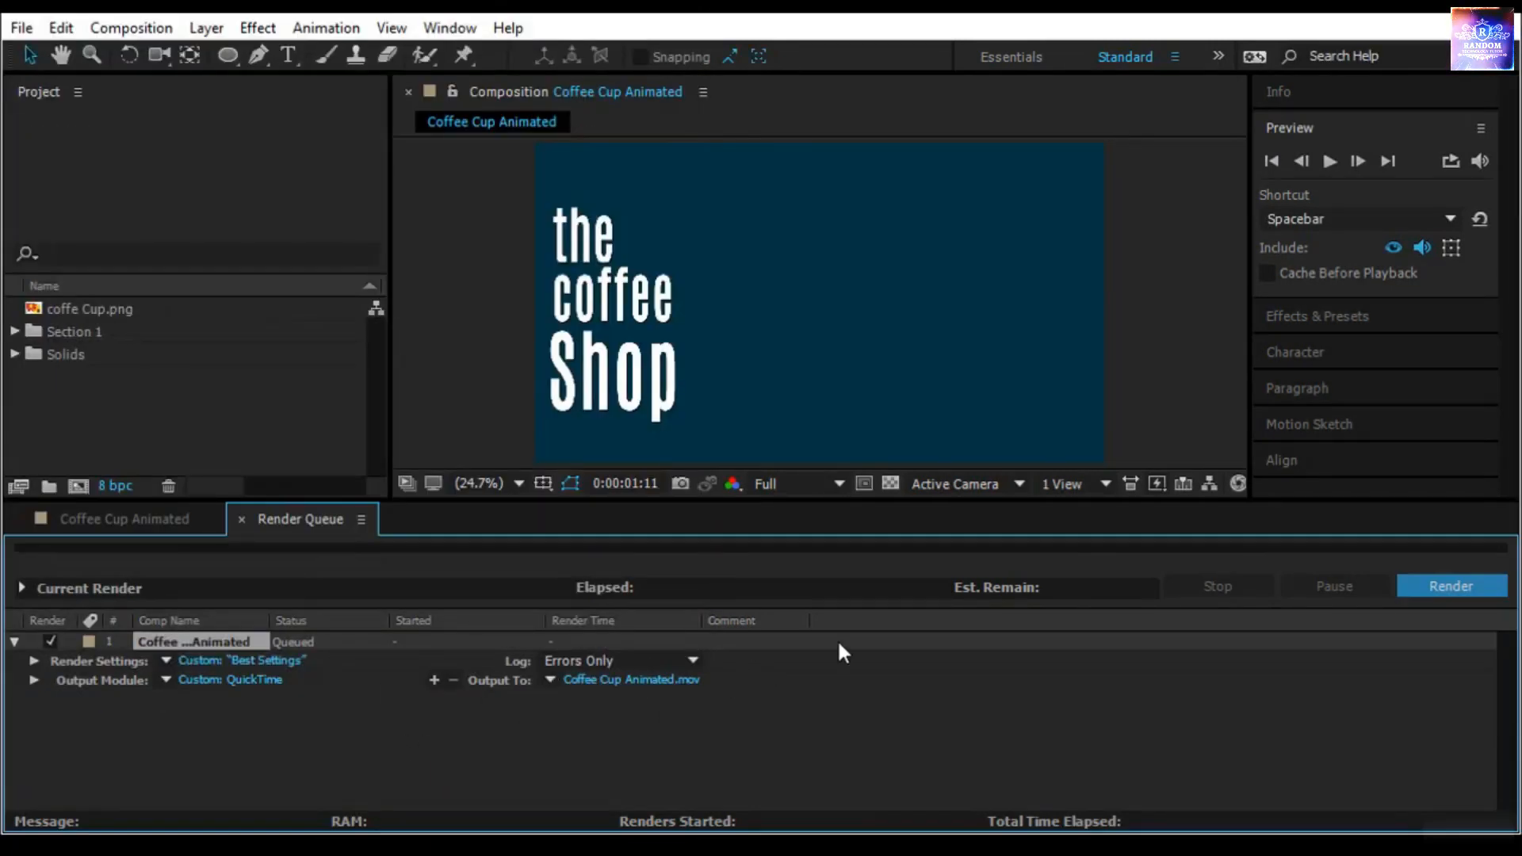
{"action": "left_click", "coordinate": [1449, 586]}
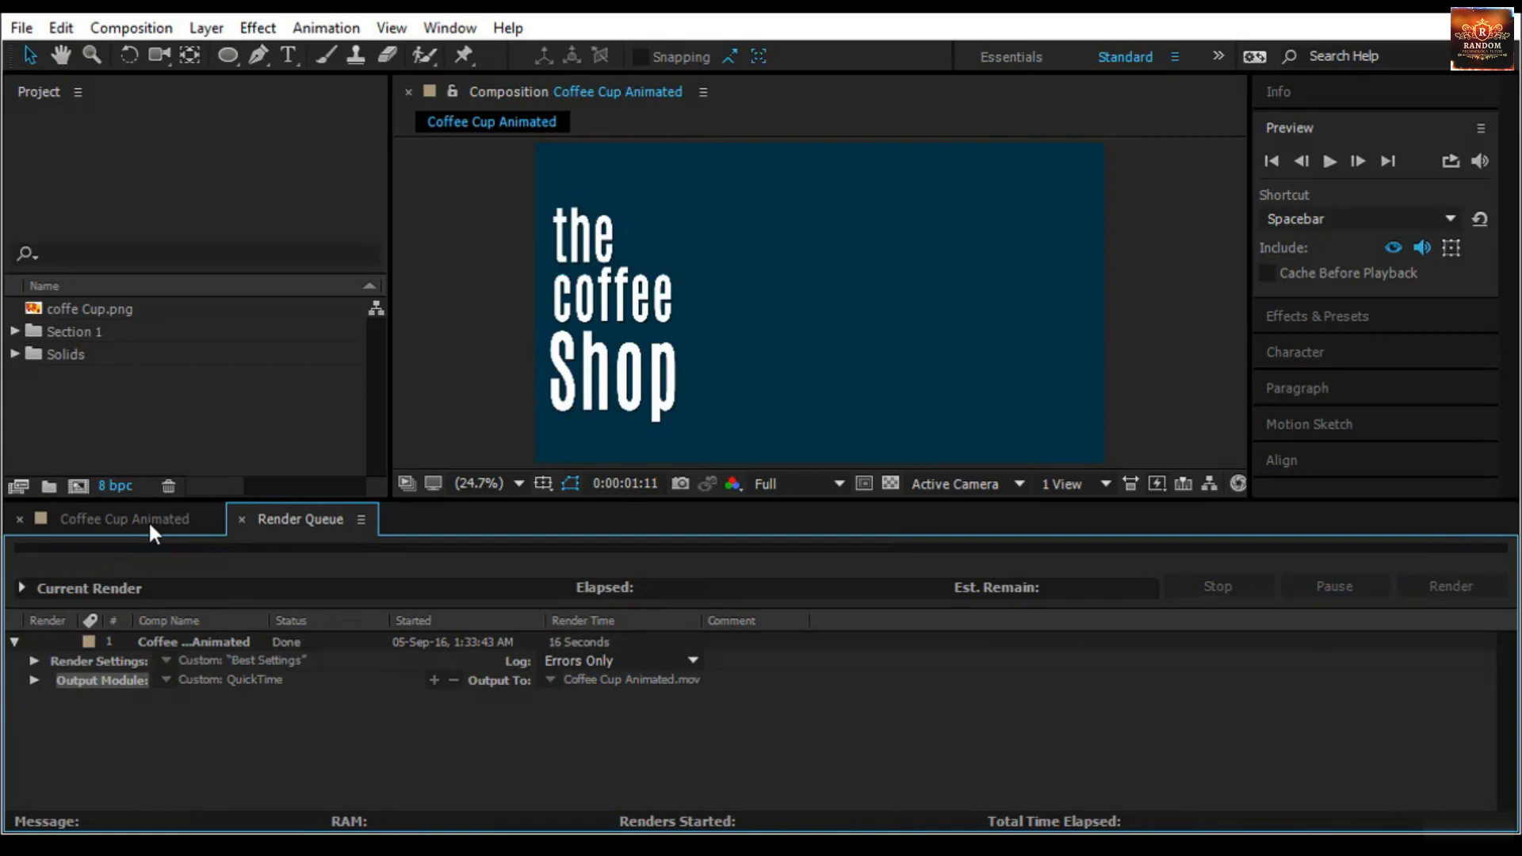
Unsolo the Shop, coffee, the and Deep Cyan Solid 2 layers in the Coffee Cup Animated timeline
{"action": "left_click", "coordinate": [149, 521]}
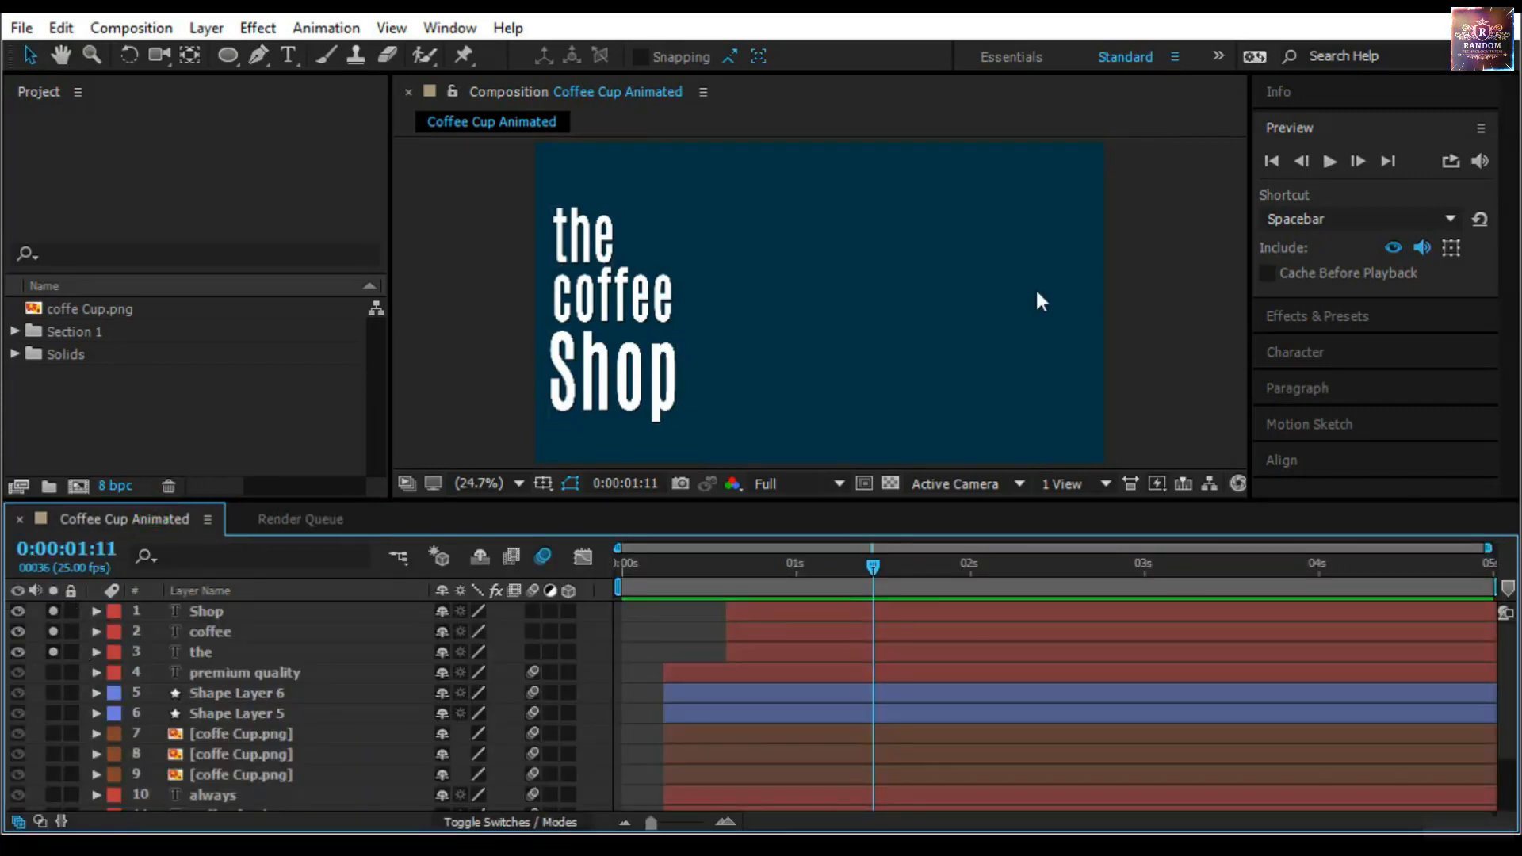
{"action": "left_click", "coordinate": [49, 611]}
{"action": "left_click", "coordinate": [53, 632]}
{"action": "left_click", "coordinate": [52, 651]}
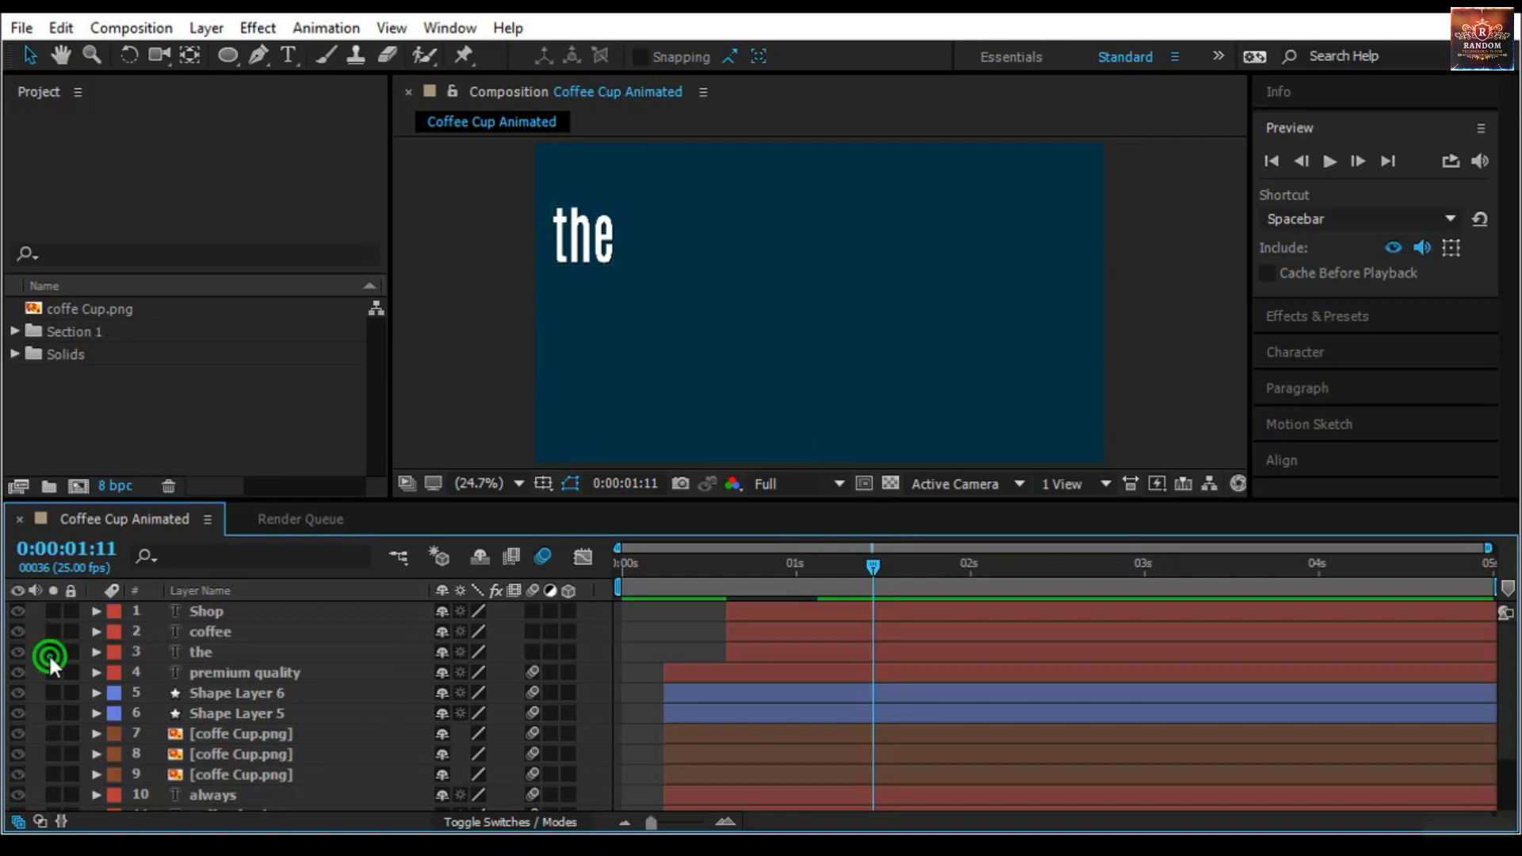
{"action": "scroll", "coordinate": [27, 723], "scroll_direction": "down", "scroll_amount": 3}
{"action": "left_click", "coordinate": [52, 799]}
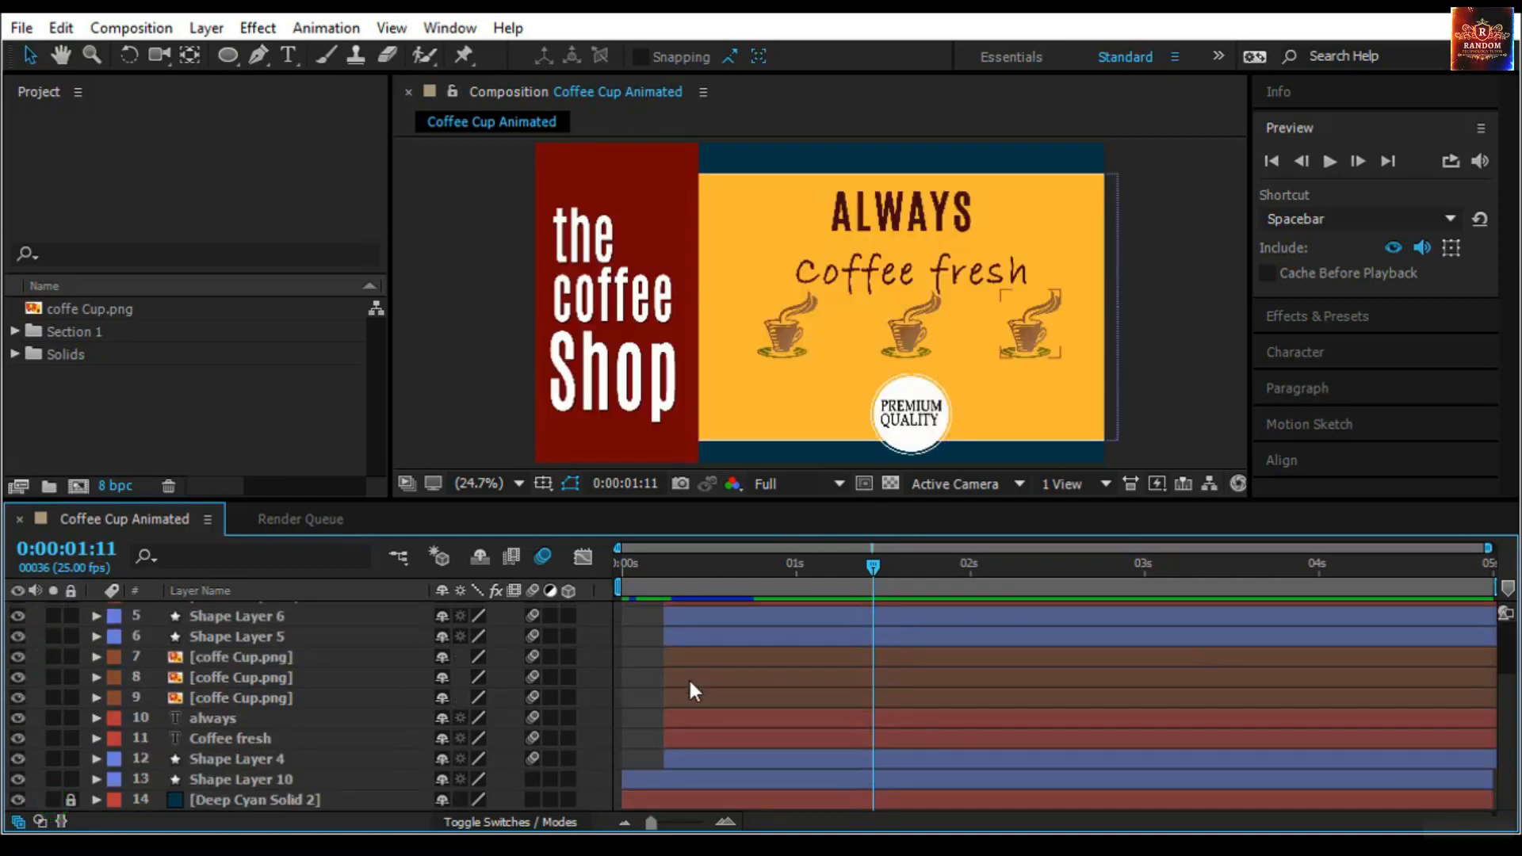
Toggle the visibility of the layer 7 coffee cup image at 0:00:00:21 and 0:00:02:09, leaving it hidden
{"action": "left_click_drag", "start_coordinate": [872, 568], "coordinate": [769, 591]}
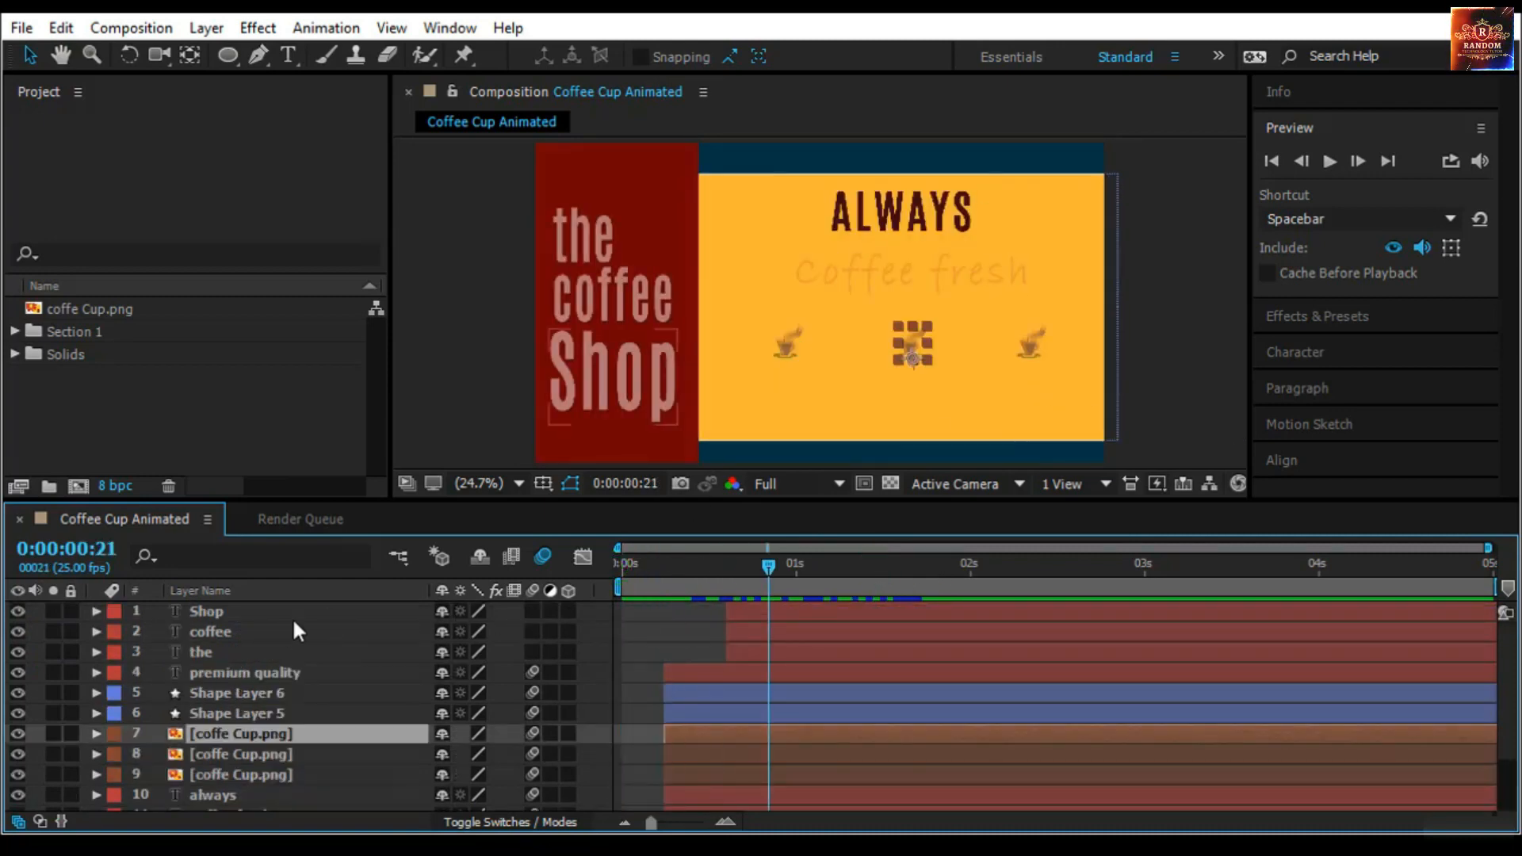
{"action": "left_click", "coordinate": [16, 734]}
{"action": "left_click", "coordinate": [17, 733]}
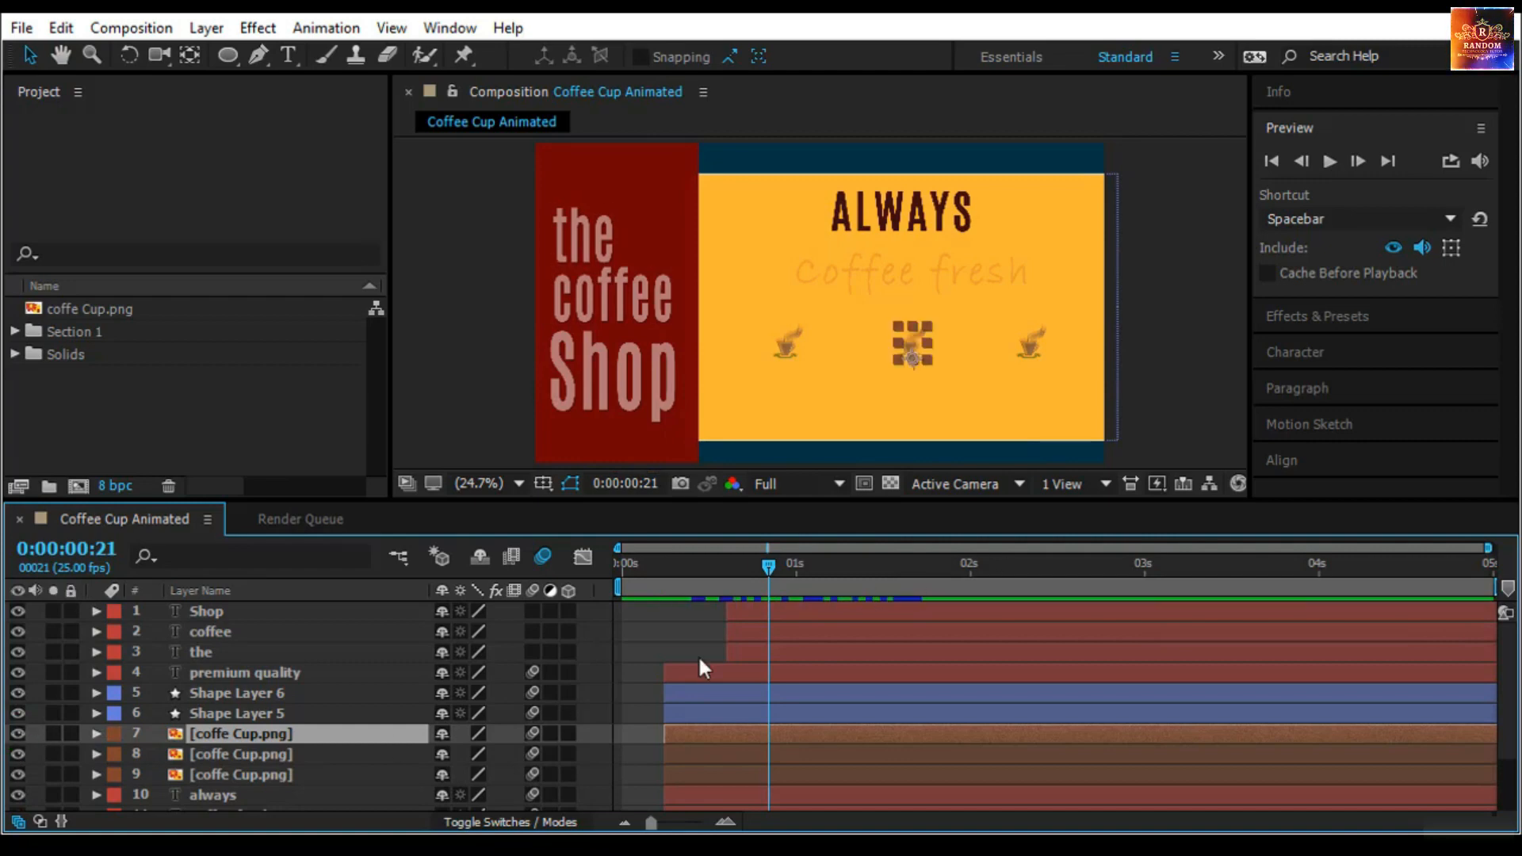
{"action": "left_click_drag", "start_coordinate": [768, 564], "coordinate": [1032, 585]}
{"action": "left_click", "coordinate": [16, 733]}
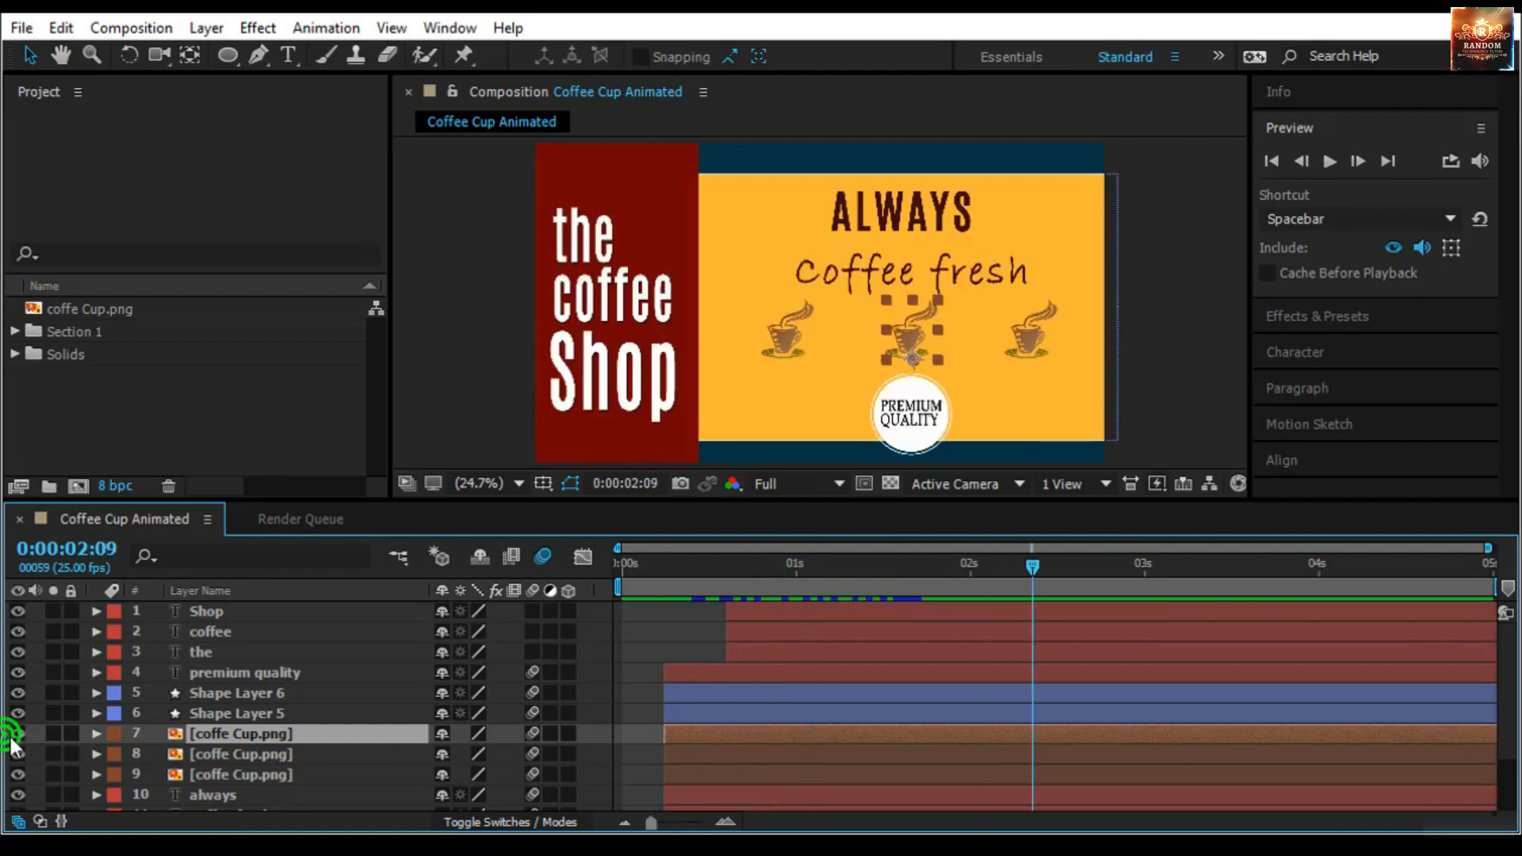
{"action": "left_click", "coordinate": [18, 734]}
{"action": "left_click", "coordinate": [17, 733]}
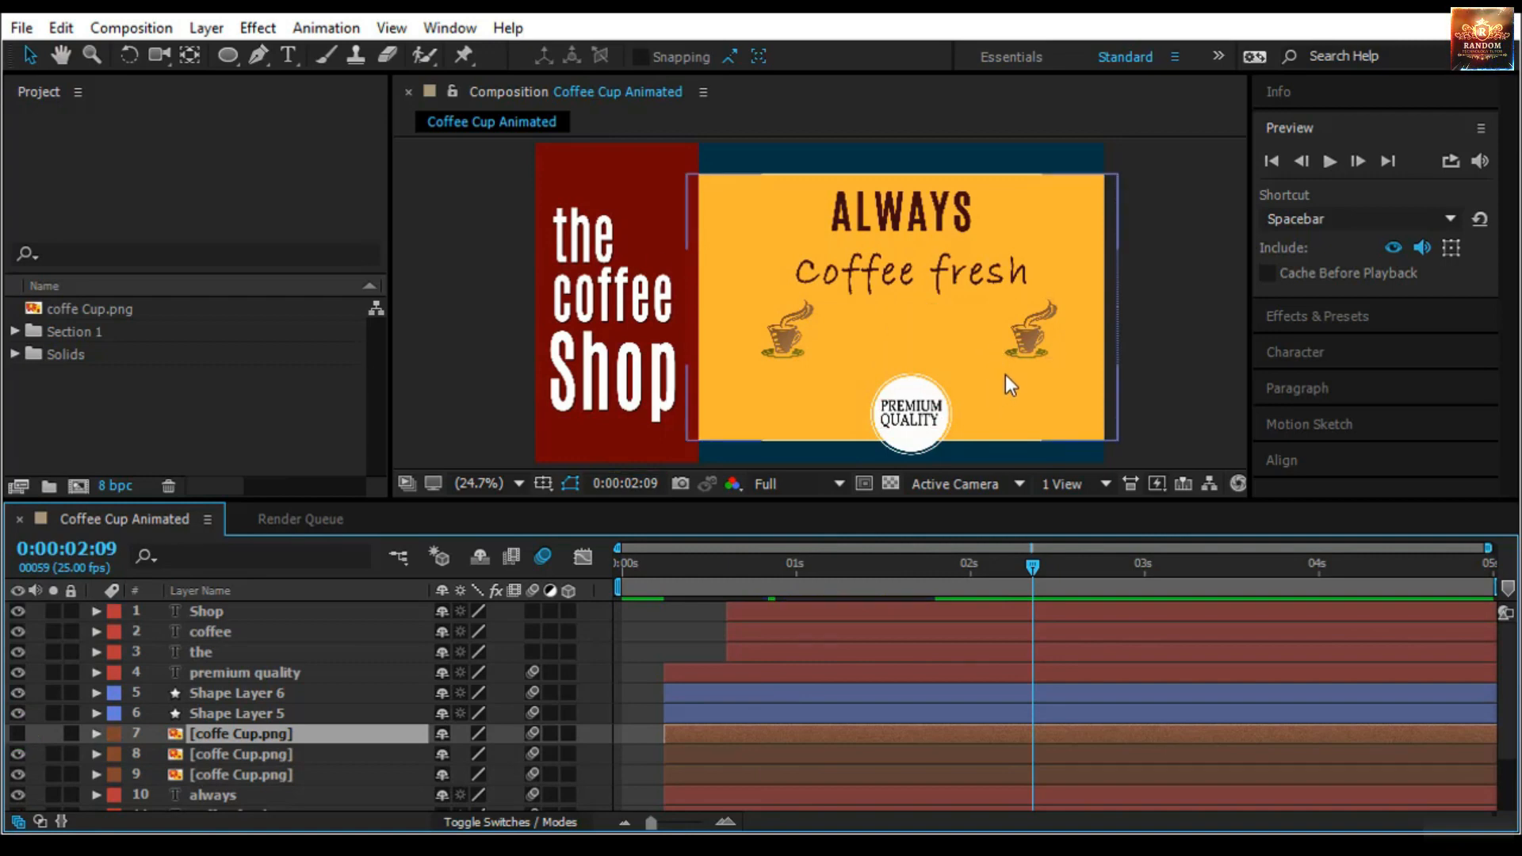
Return to 0:00:00:00 and play the Coffee Cup Animated composition from the start
{"action": "left_click", "coordinate": [626, 564]}
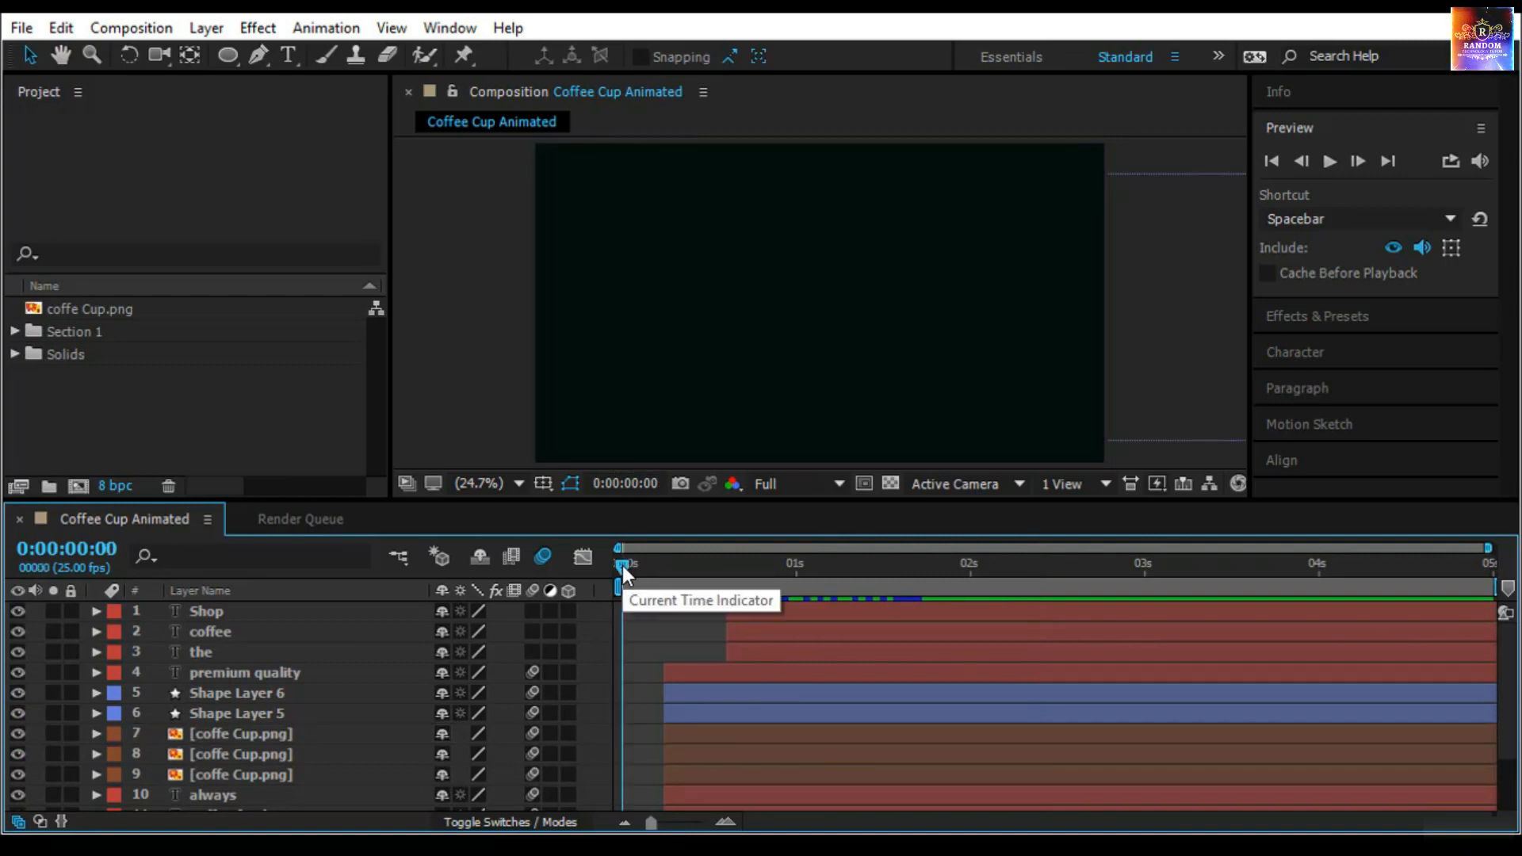
{"action": "left_click", "coordinate": [623, 565]}
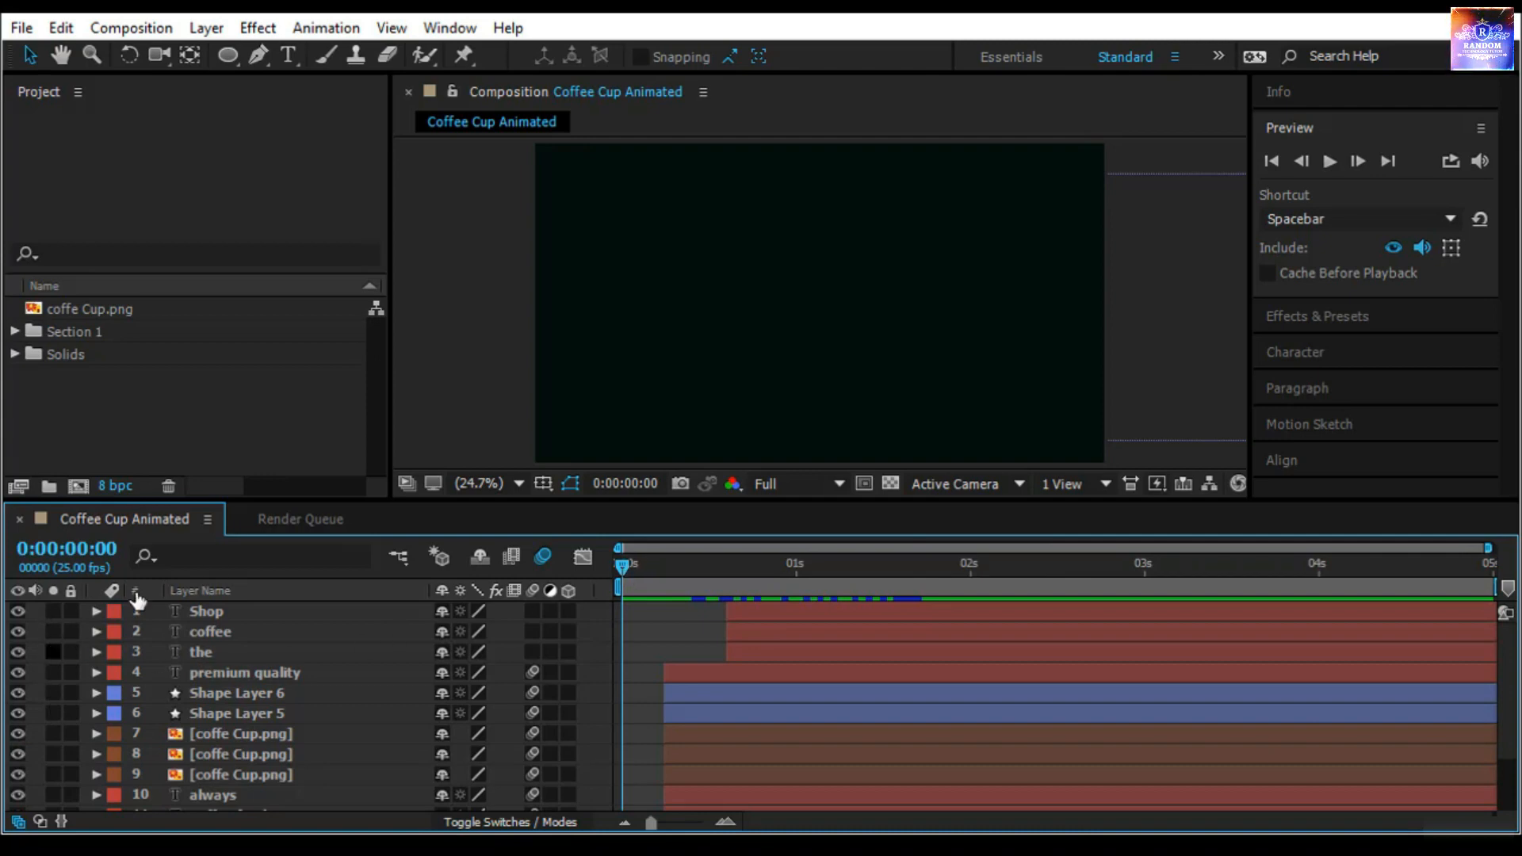
{"action": "key", "text": "space"}
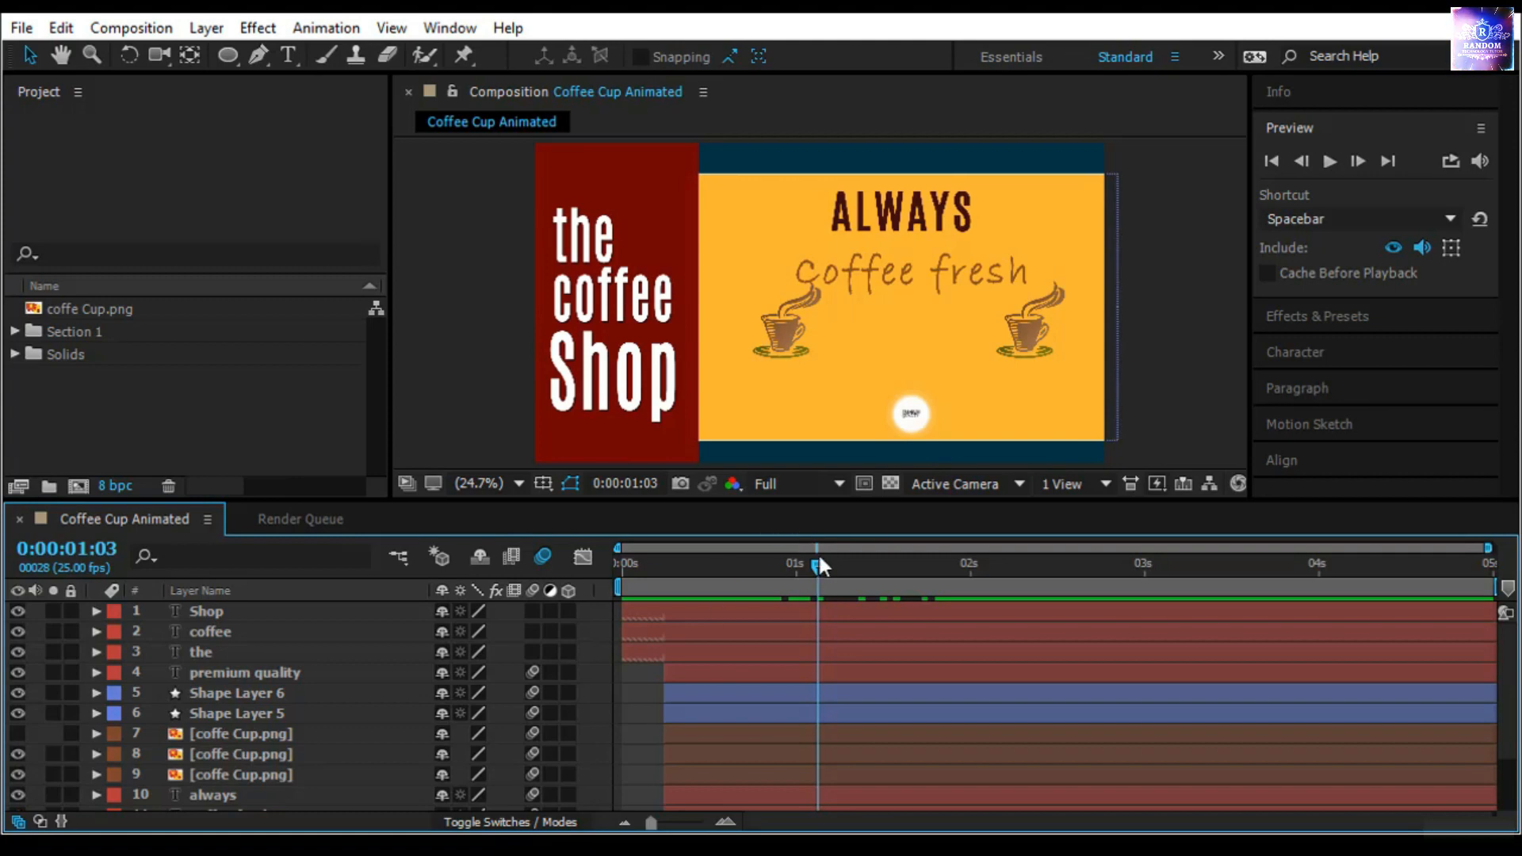
Reveal the Opacity keyframes of the Shop, coffee and the layers and move the current time to their first keyframes at 0:00:00:15
{"action": "left_click_drag", "start_coordinate": [818, 565], "coordinate": [739, 625]}
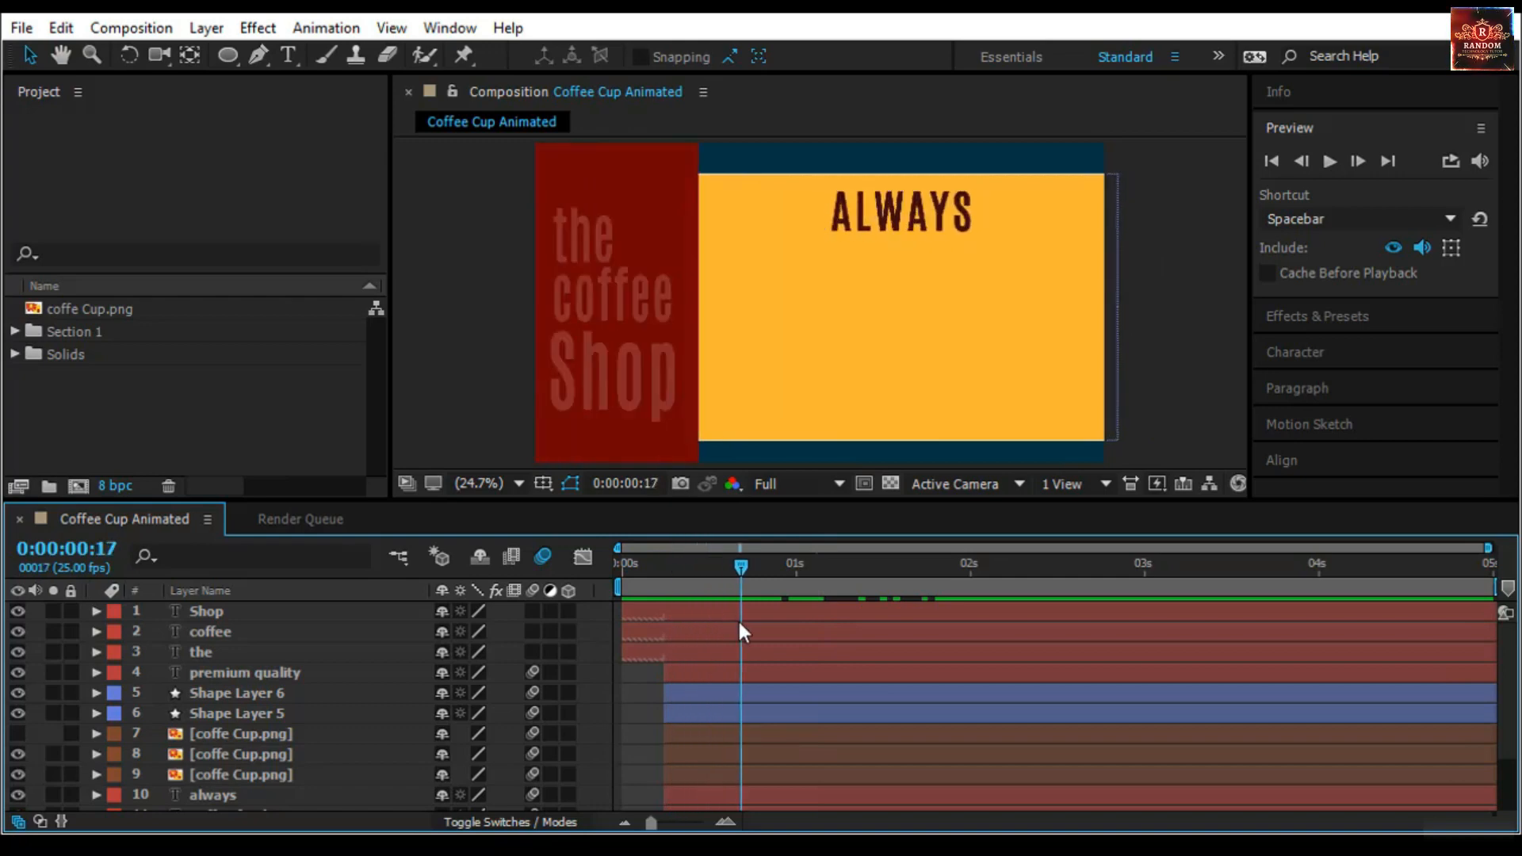
{"action": "left_click", "coordinate": [232, 609]}
{"action": "left_click", "coordinate": [218, 632], "text": "ctrl"}
{"action": "left_click", "coordinate": [221, 650], "text": "ctrl"}
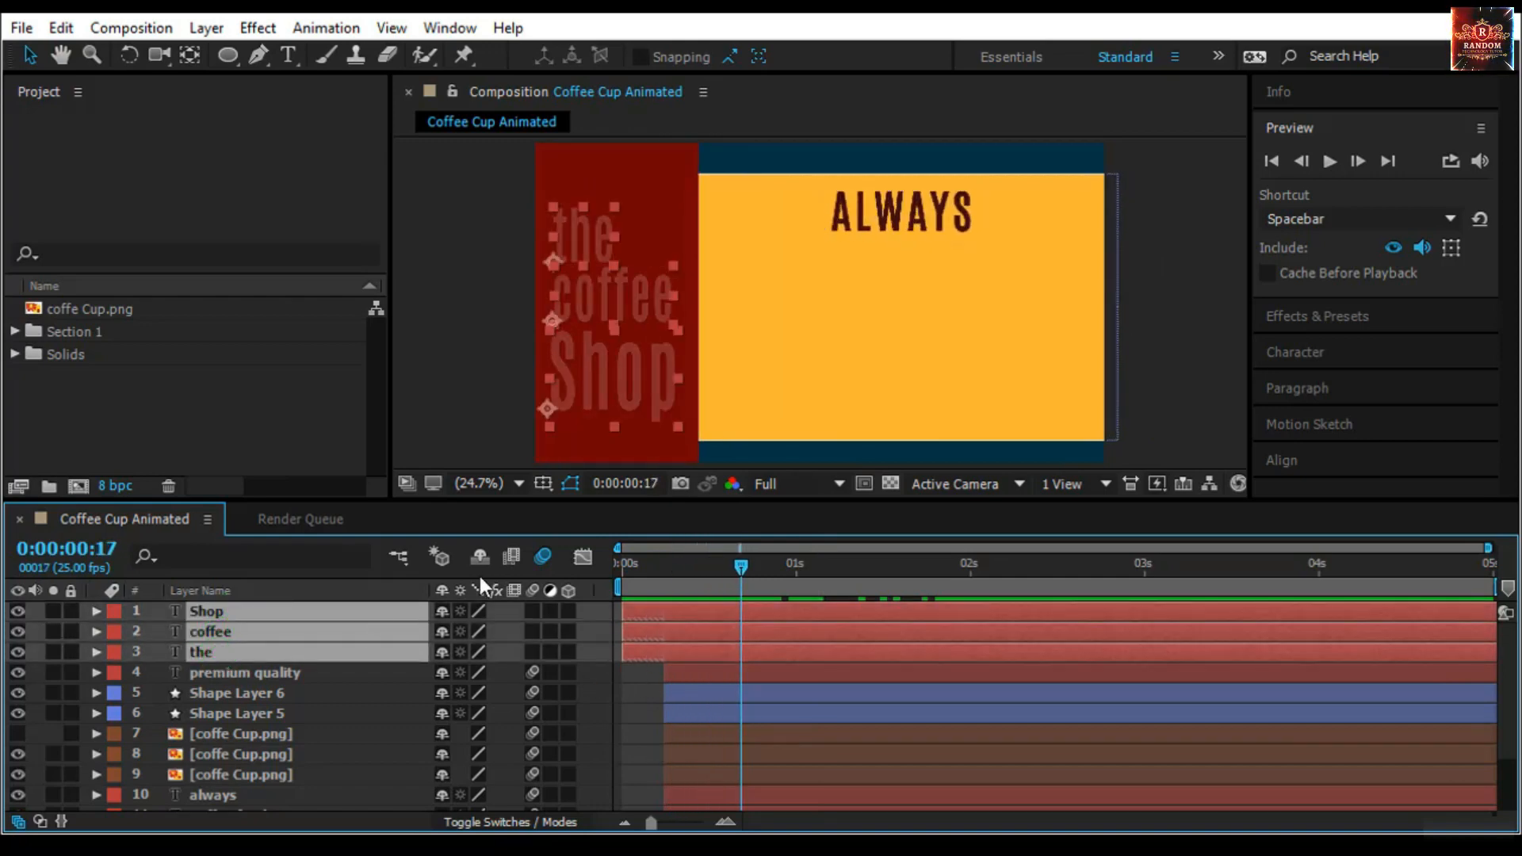
{"action": "key", "text": "t"}
{"action": "mouse_move", "coordinate": [715, 575]}
{"action": "left_mouse_down"}
{"action": "mouse_move", "coordinate": [685, 587]}
{"action": "mouse_move", "coordinate": [725, 598]}
{"action": "left_mouse_up"}
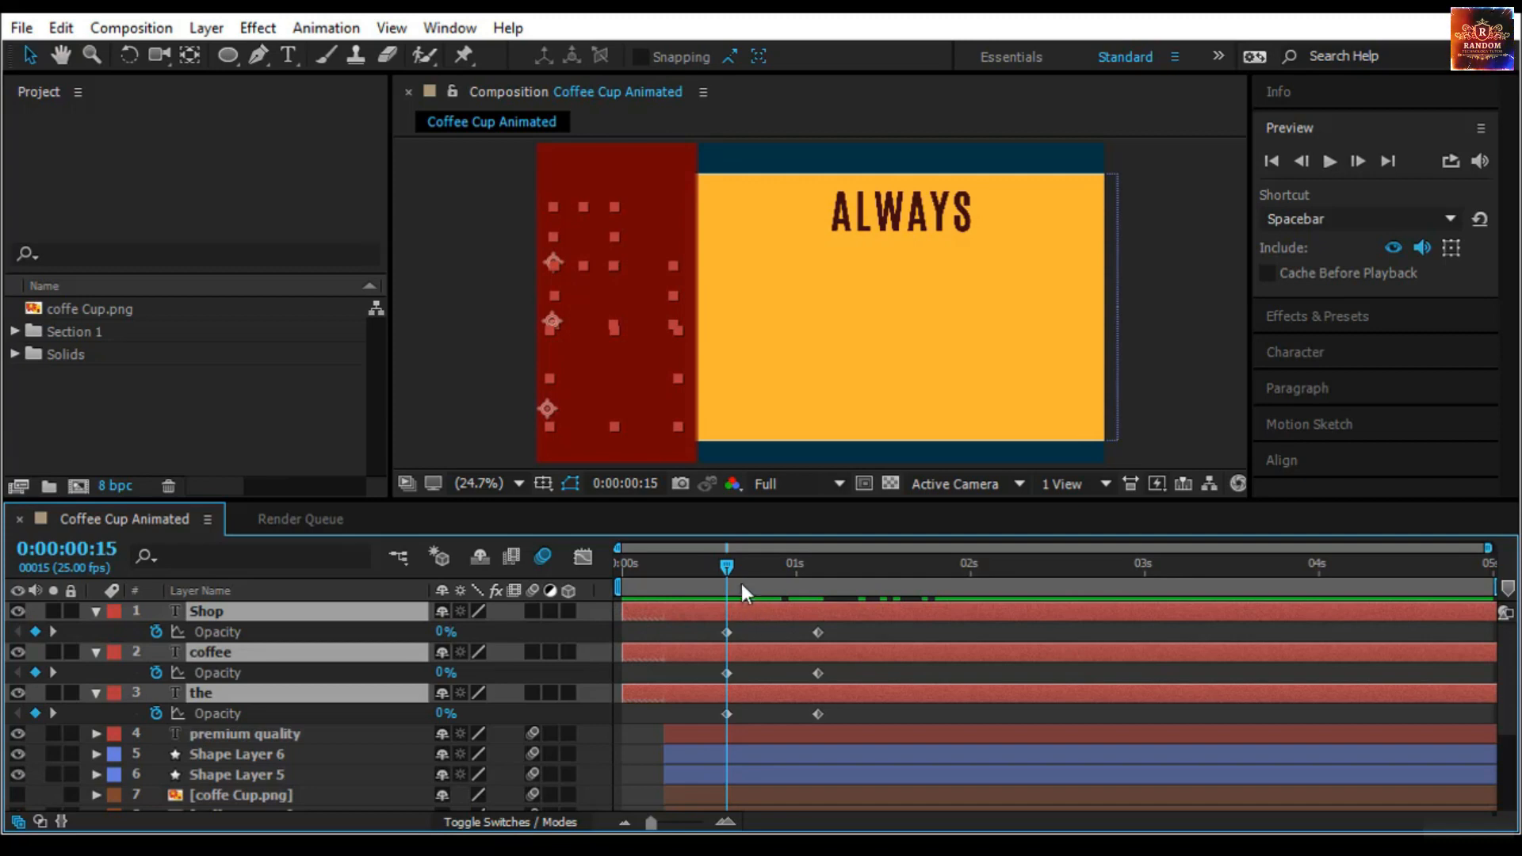
{"action": "mouse_move", "coordinate": [723, 571]}
{"action": "left_mouse_down"}
{"action": "mouse_move", "coordinate": [708, 588]}
{"action": "mouse_move", "coordinate": [727, 589]}
{"action": "left_mouse_up"}
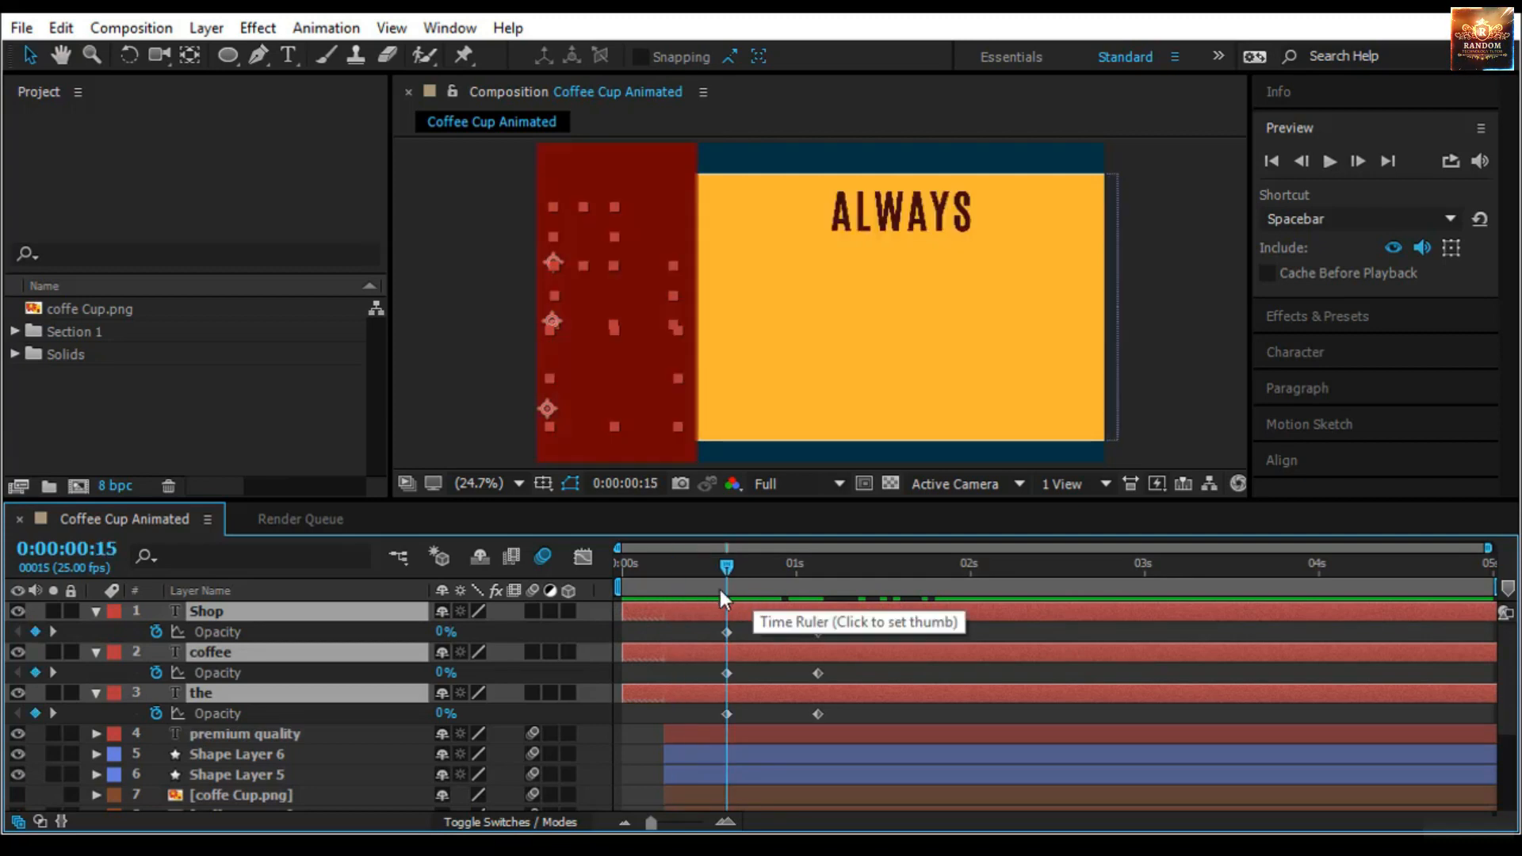
Trim the start of the selected Shop, coffee and the layers to the current time, 0:00:00:15
{"action": "left_click_drag", "start_coordinate": [623, 611], "coordinate": [737, 615]}
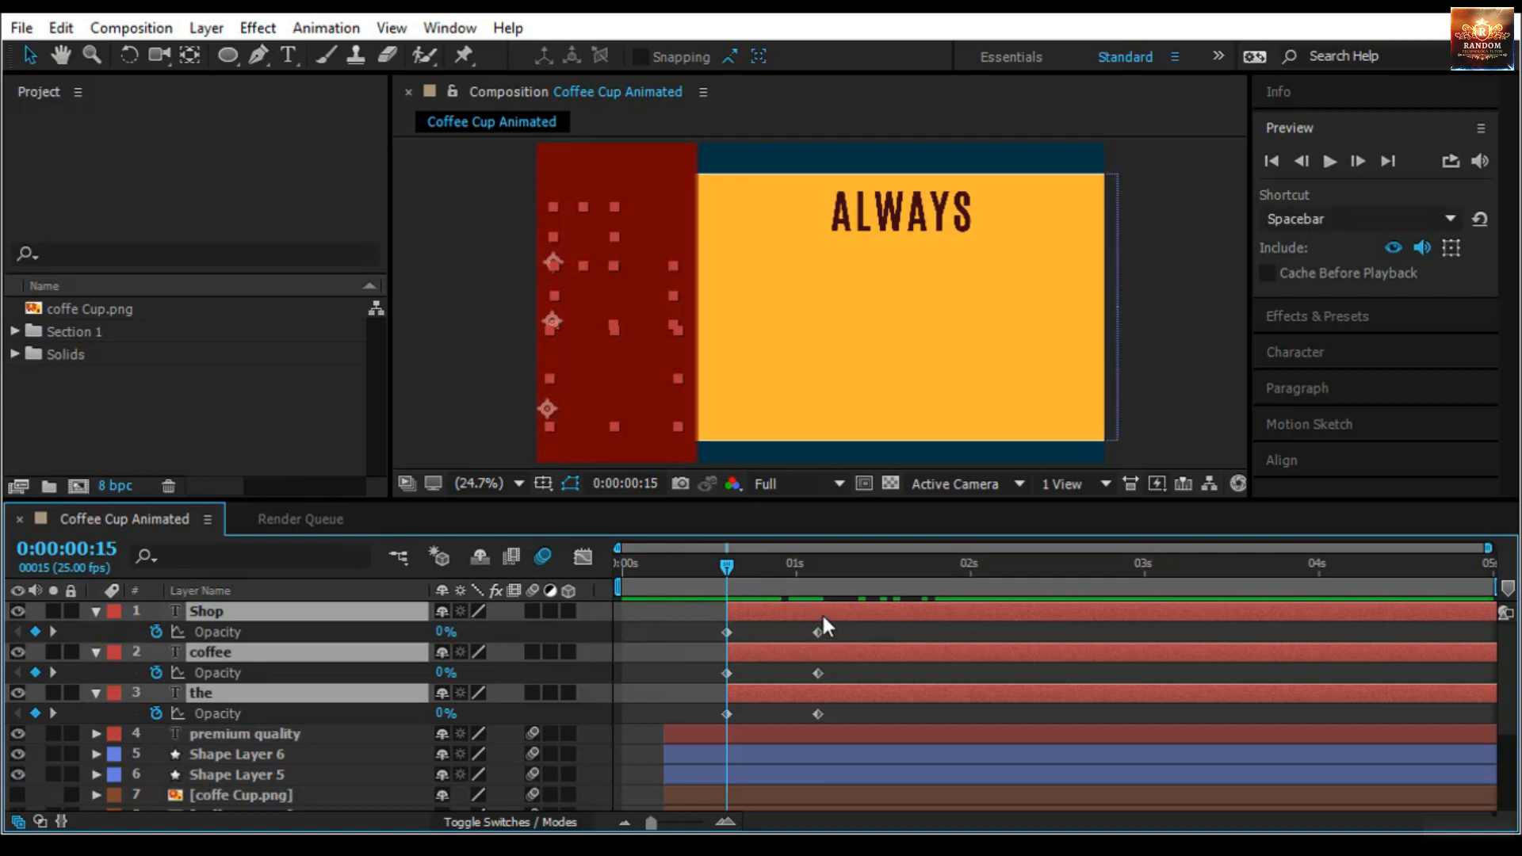
{"action": "key", "text": "ctrl+z"}
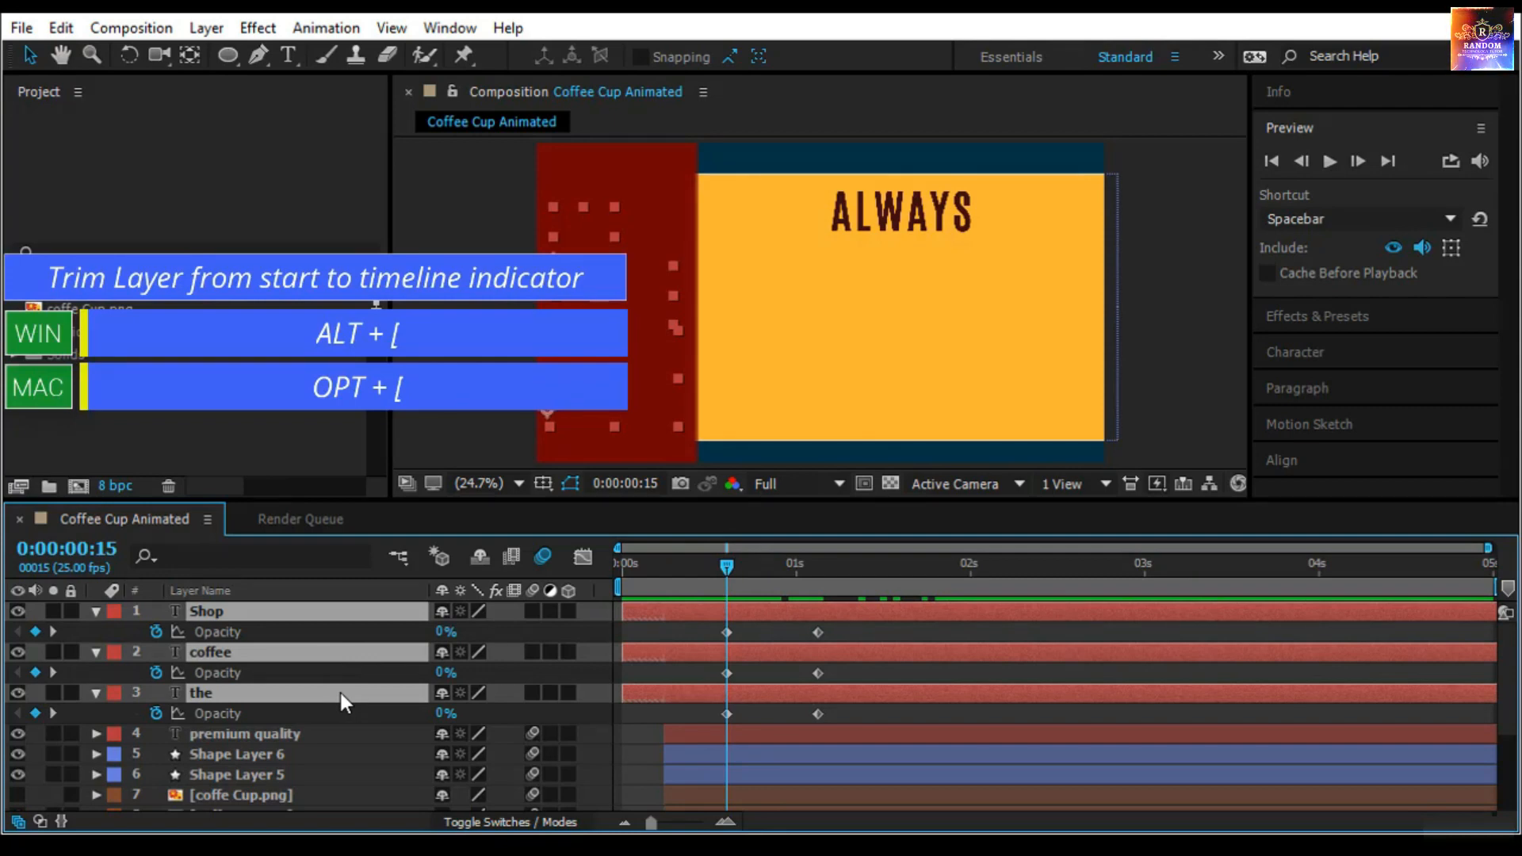
{"action": "key", "text": "alt+bracketleft"}
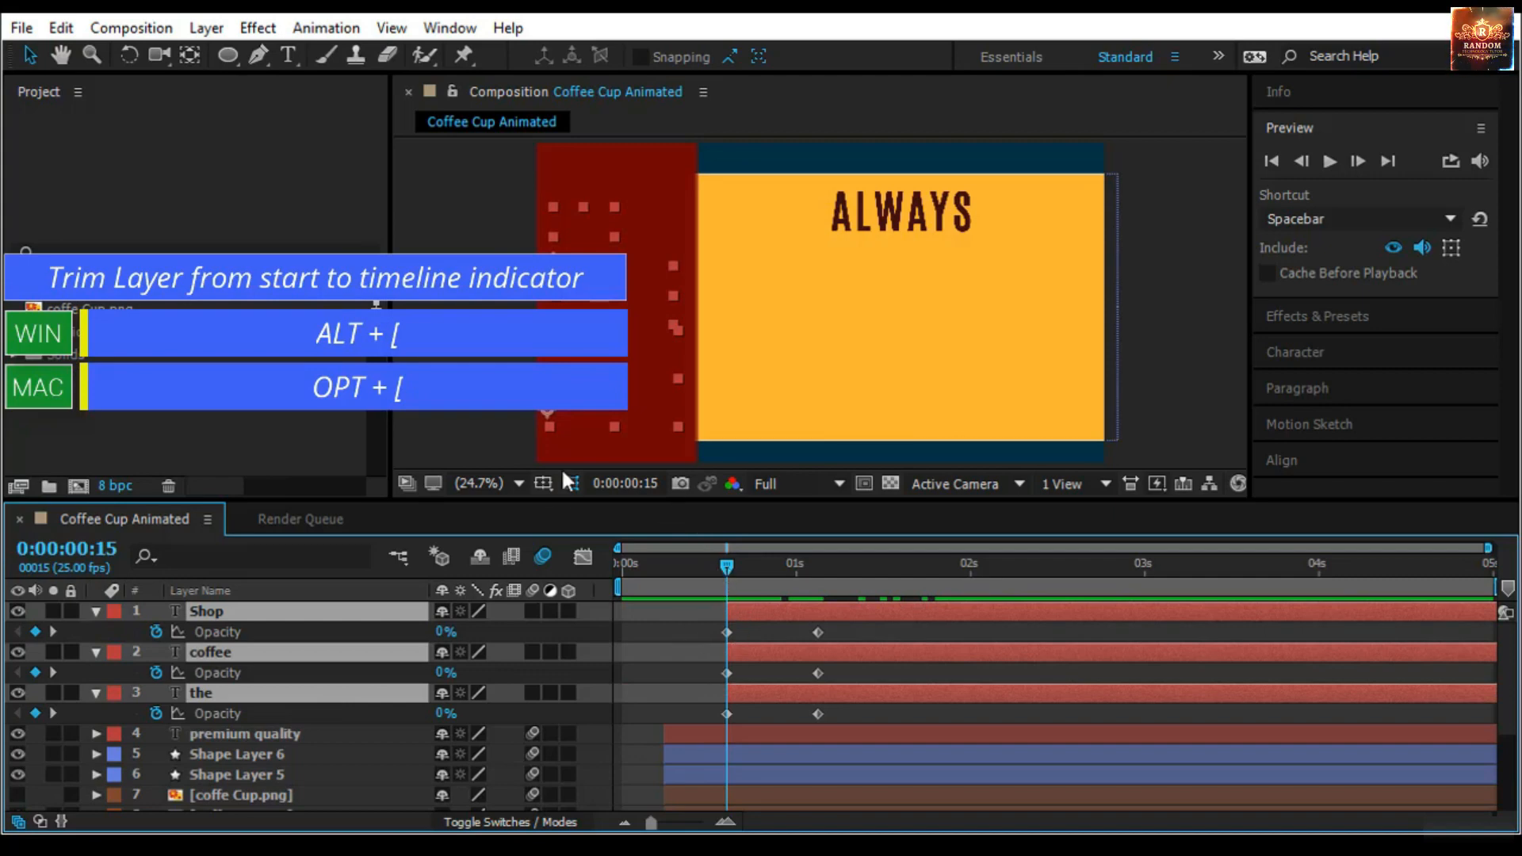
Trim the end of the Shop, coffee and the layers at 0:00:04:00
{"action": "left_click", "coordinate": [720, 563]}
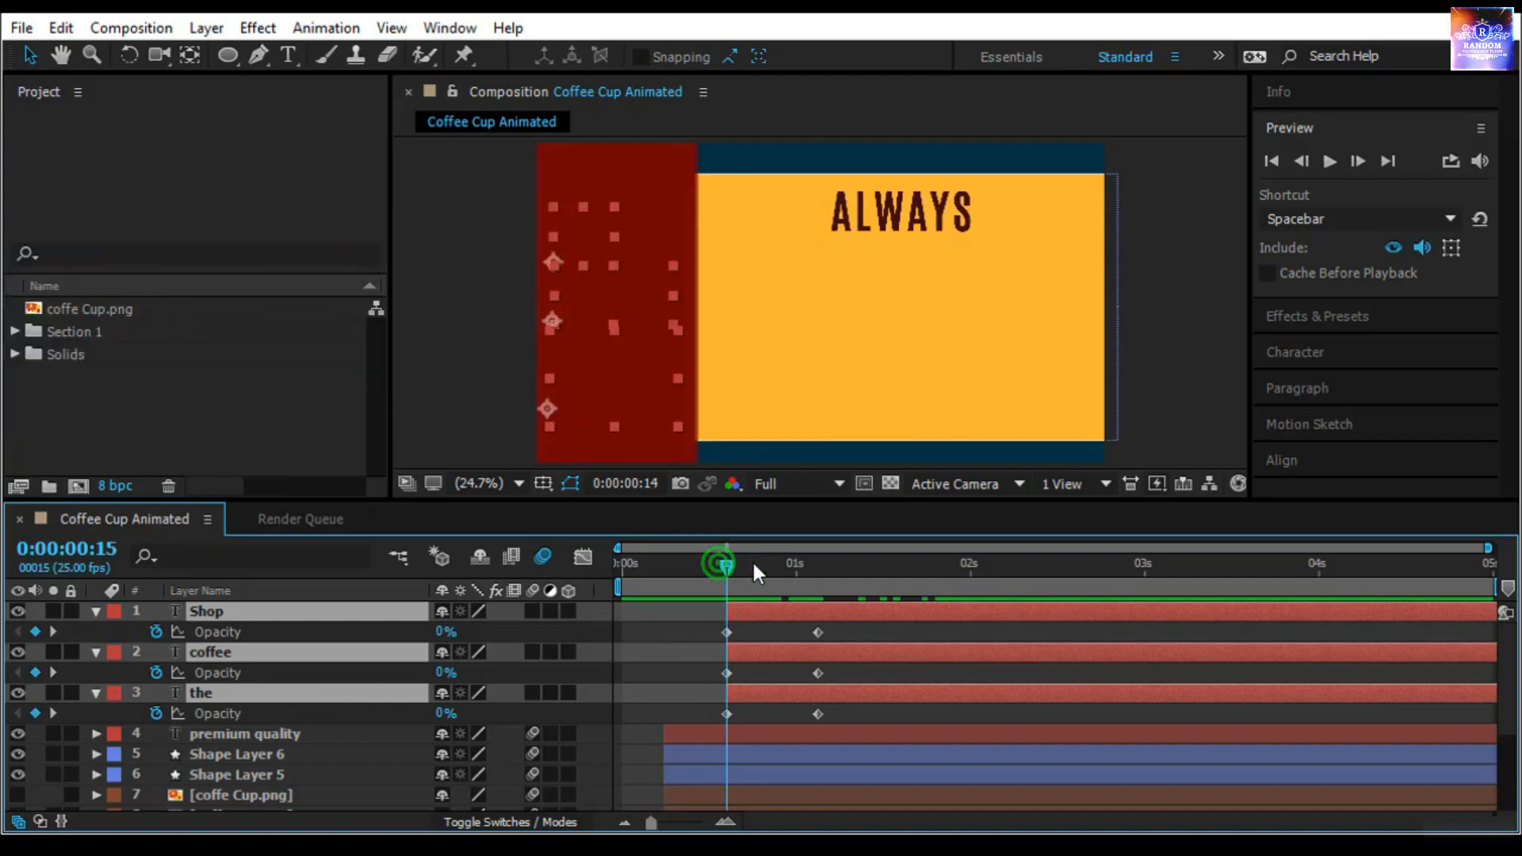
{"action": "left_click_drag", "start_coordinate": [753, 559], "coordinate": [1318, 563]}
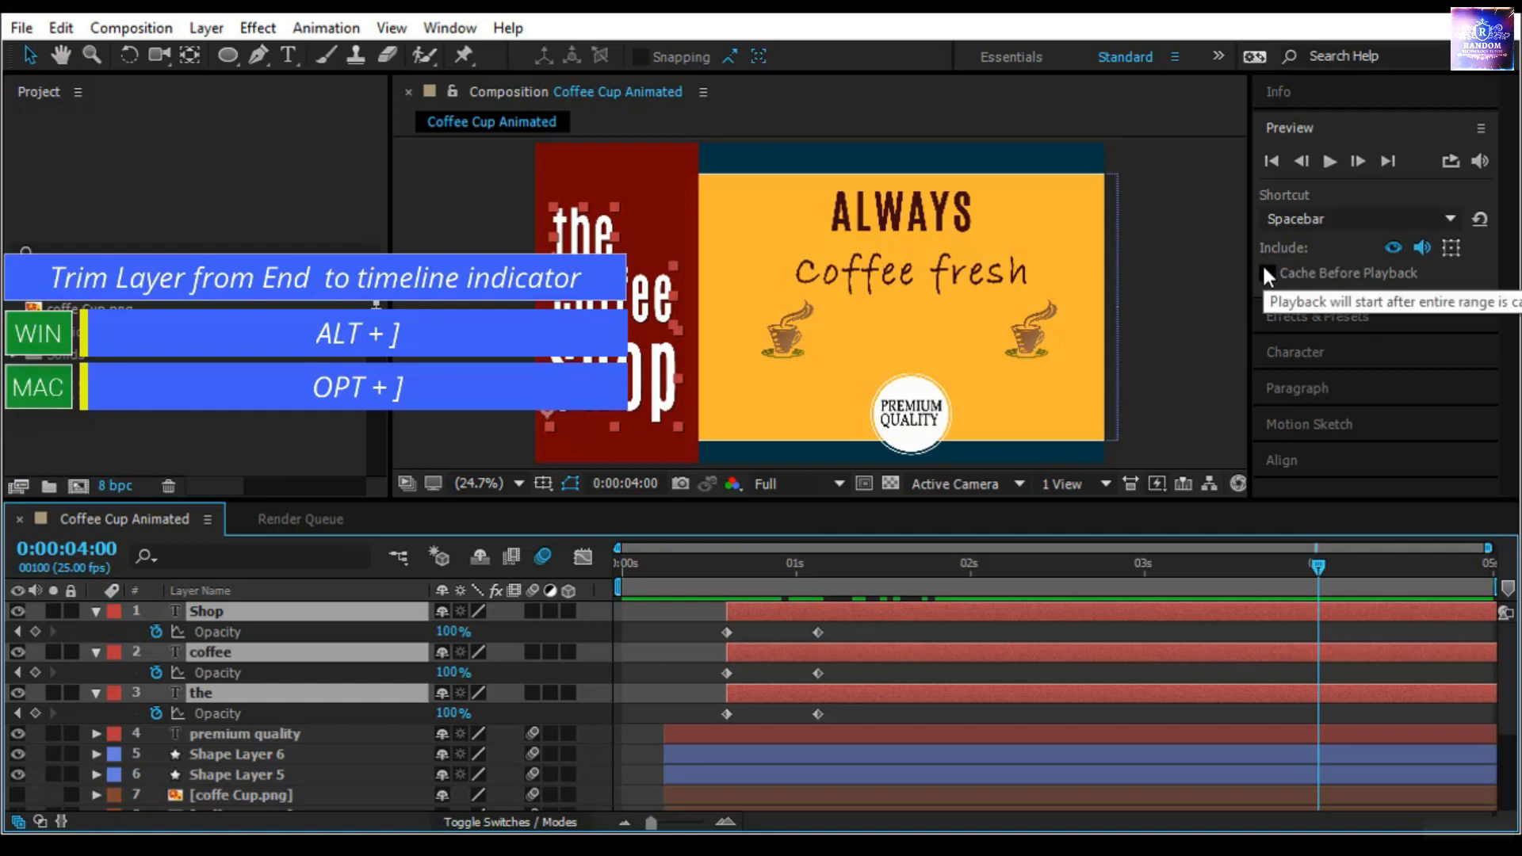
{"action": "key", "text": "alt+bracketright"}
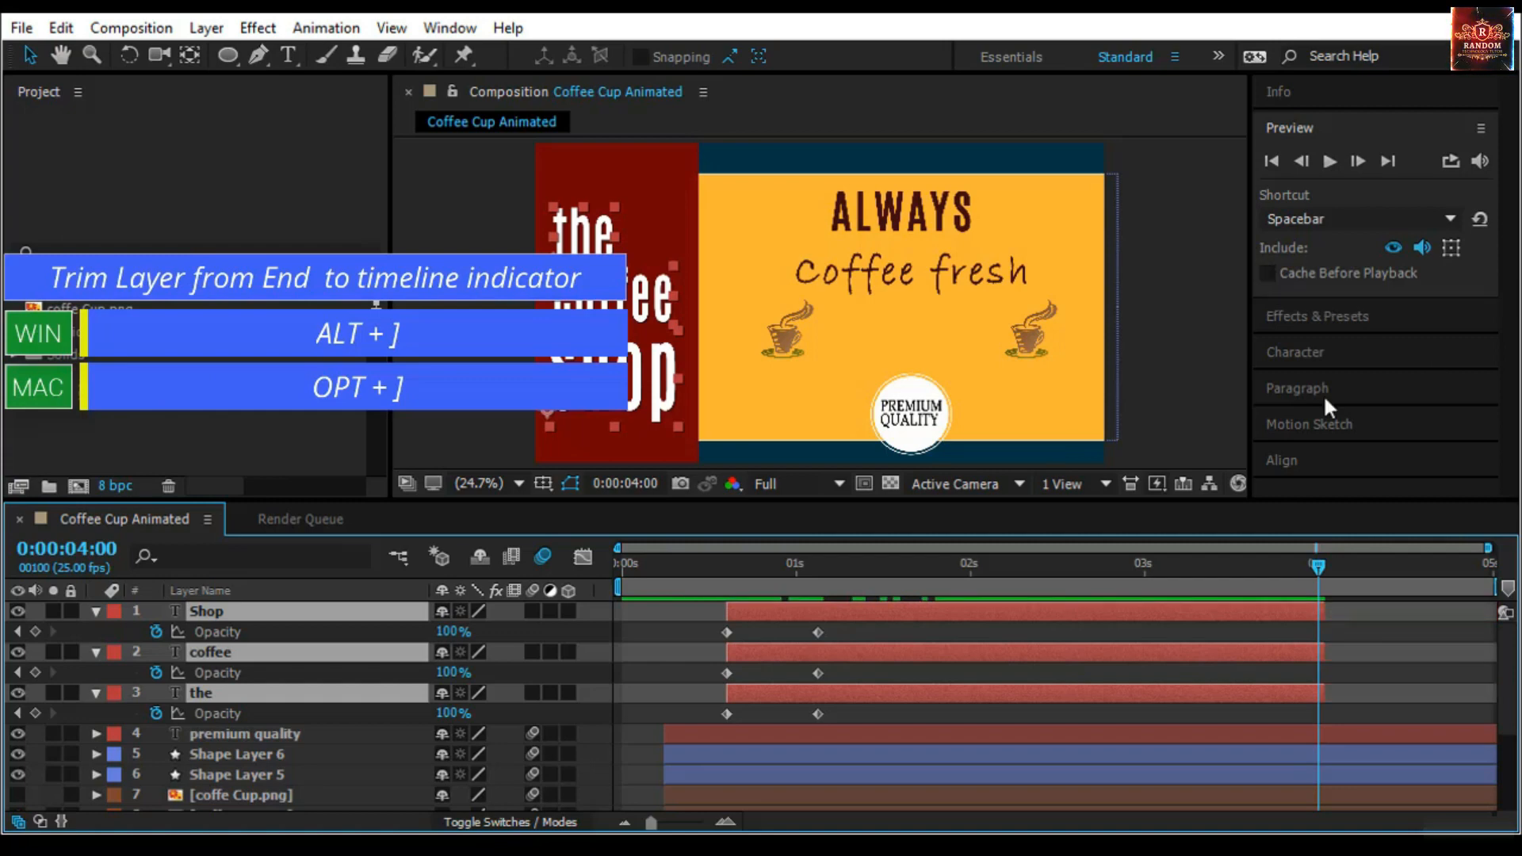
Scrub through the trimmed Shop, coffee and the layers and jump between their in point and out point
{"action": "left_click_drag", "start_coordinate": [1315, 574], "coordinate": [1000, 635]}
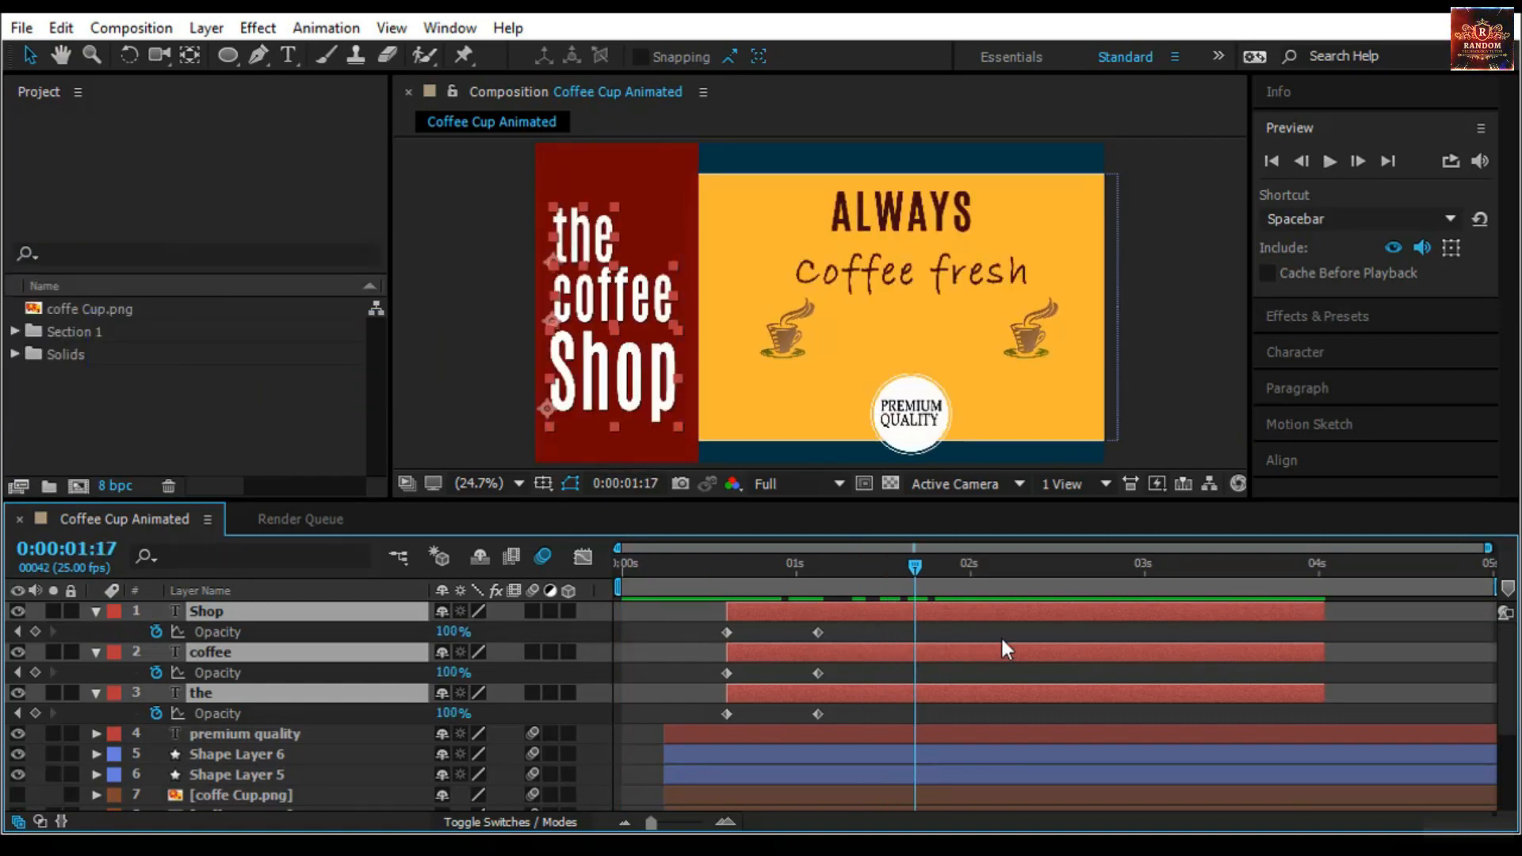
{"action": "left_click_drag", "start_coordinate": [902, 563], "coordinate": [1255, 690]}
{"action": "left_click_drag", "start_coordinate": [1049, 694], "coordinate": [890, 691]}
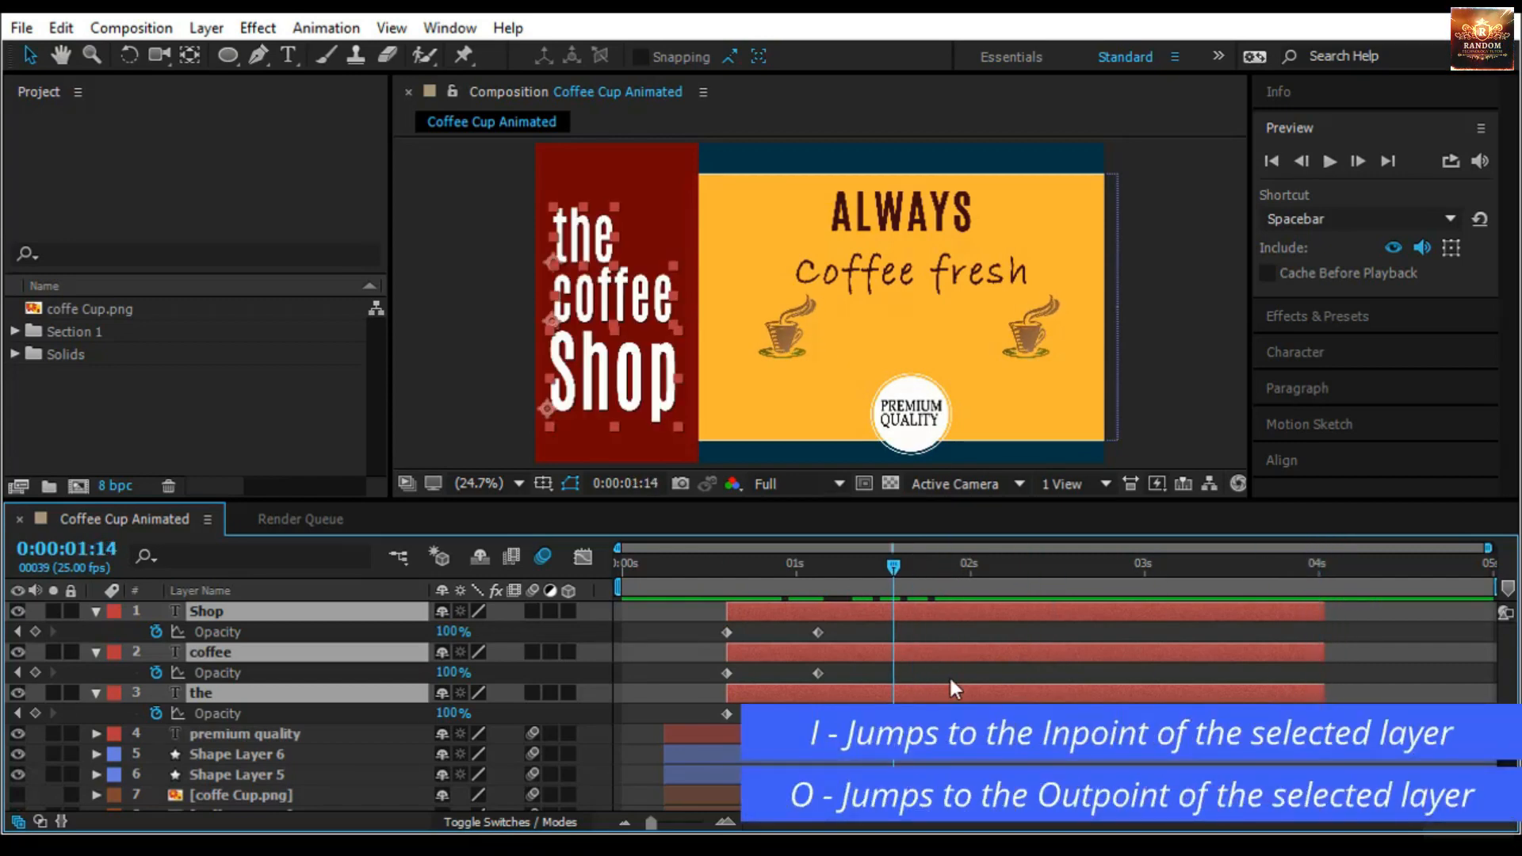
{"action": "key", "text": "i"}
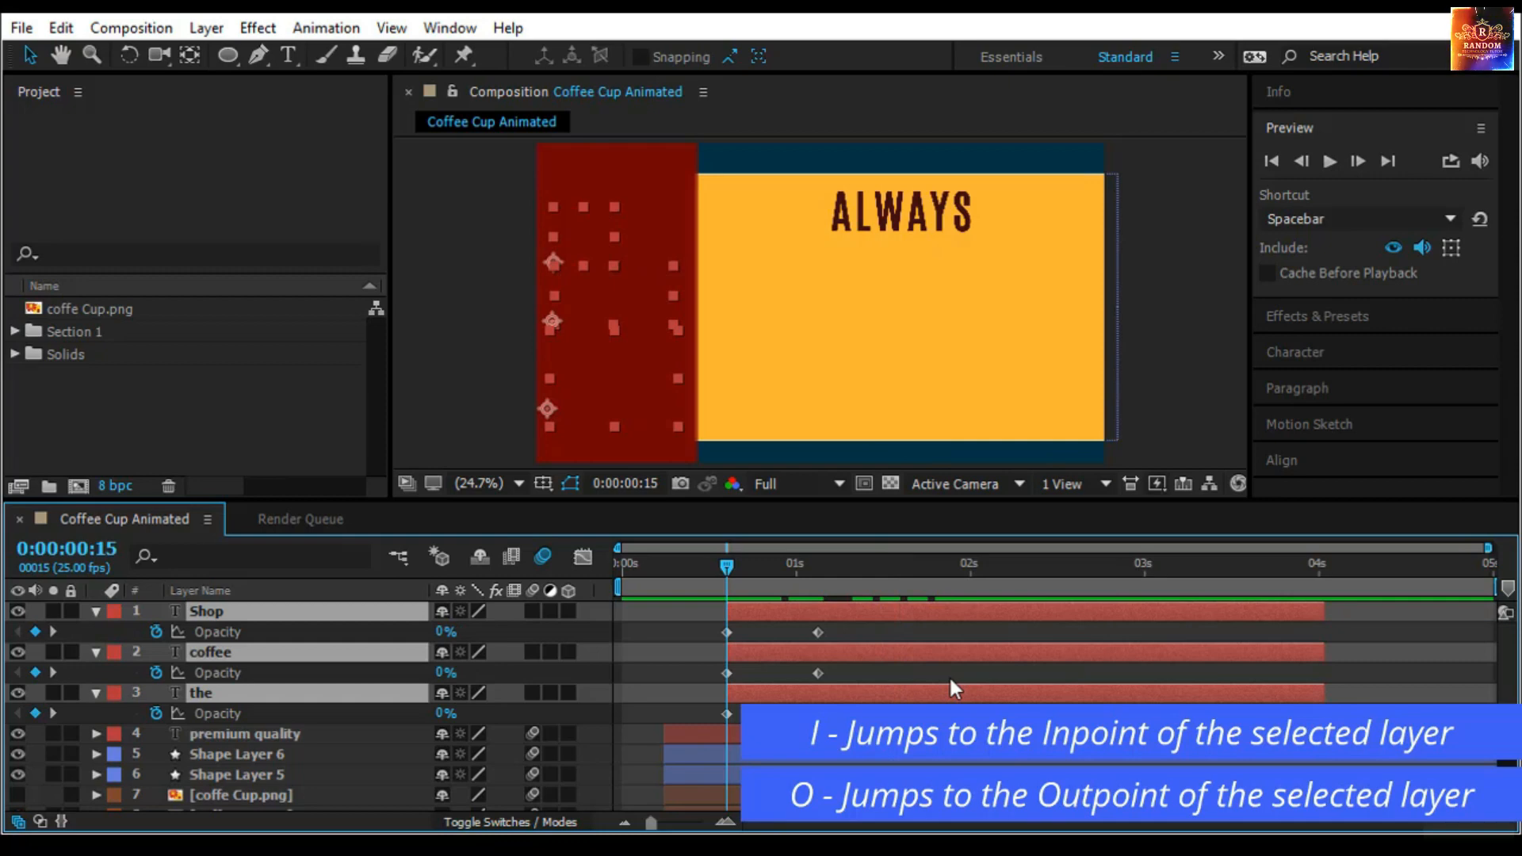
{"action": "key", "text": "o"}
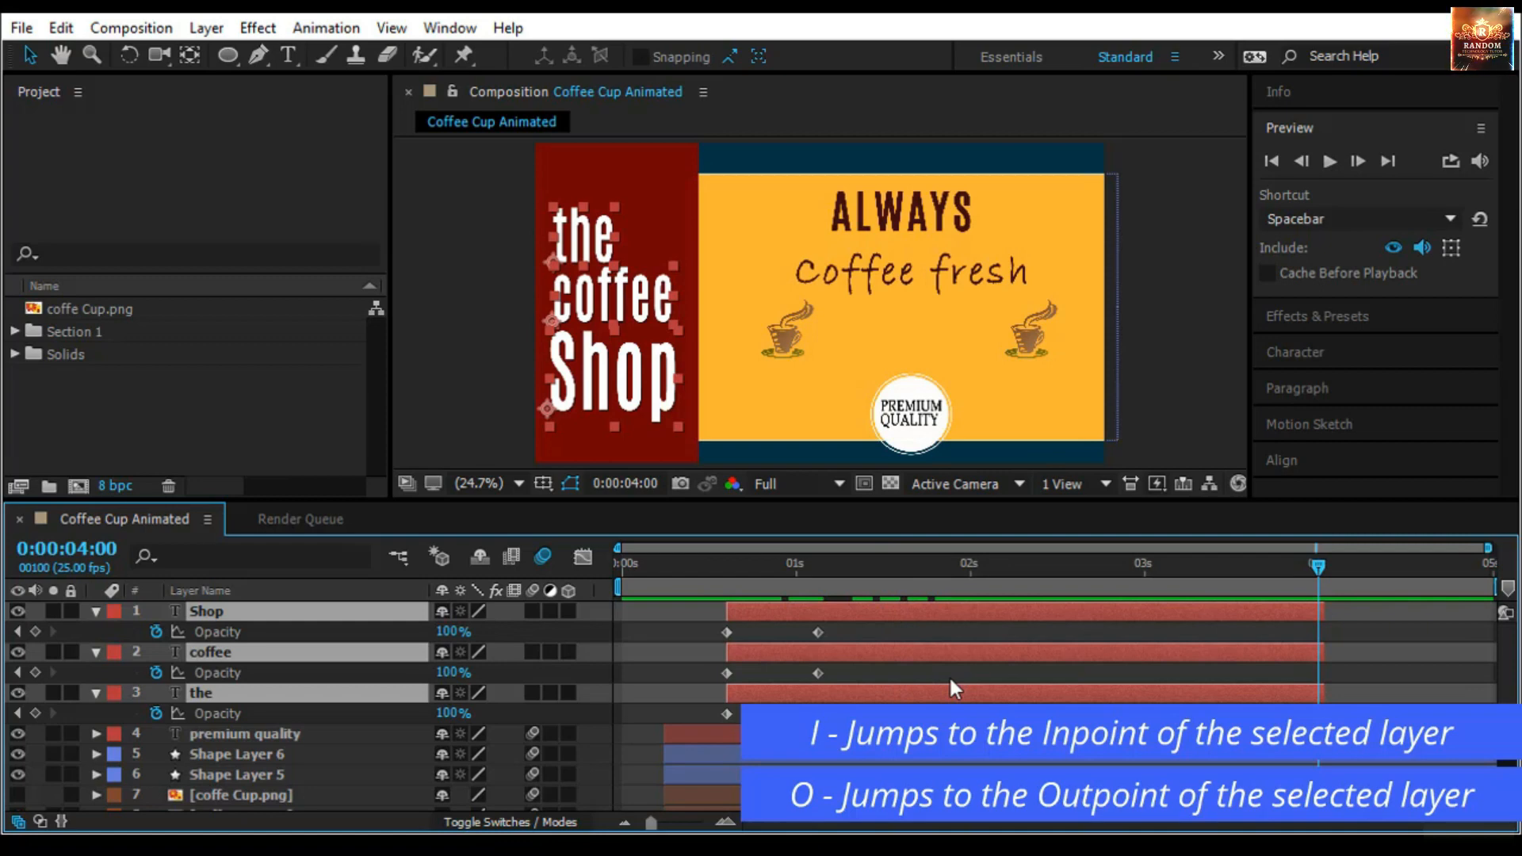
{"action": "key", "text": "i"}
{"action": "key", "text": "o"}
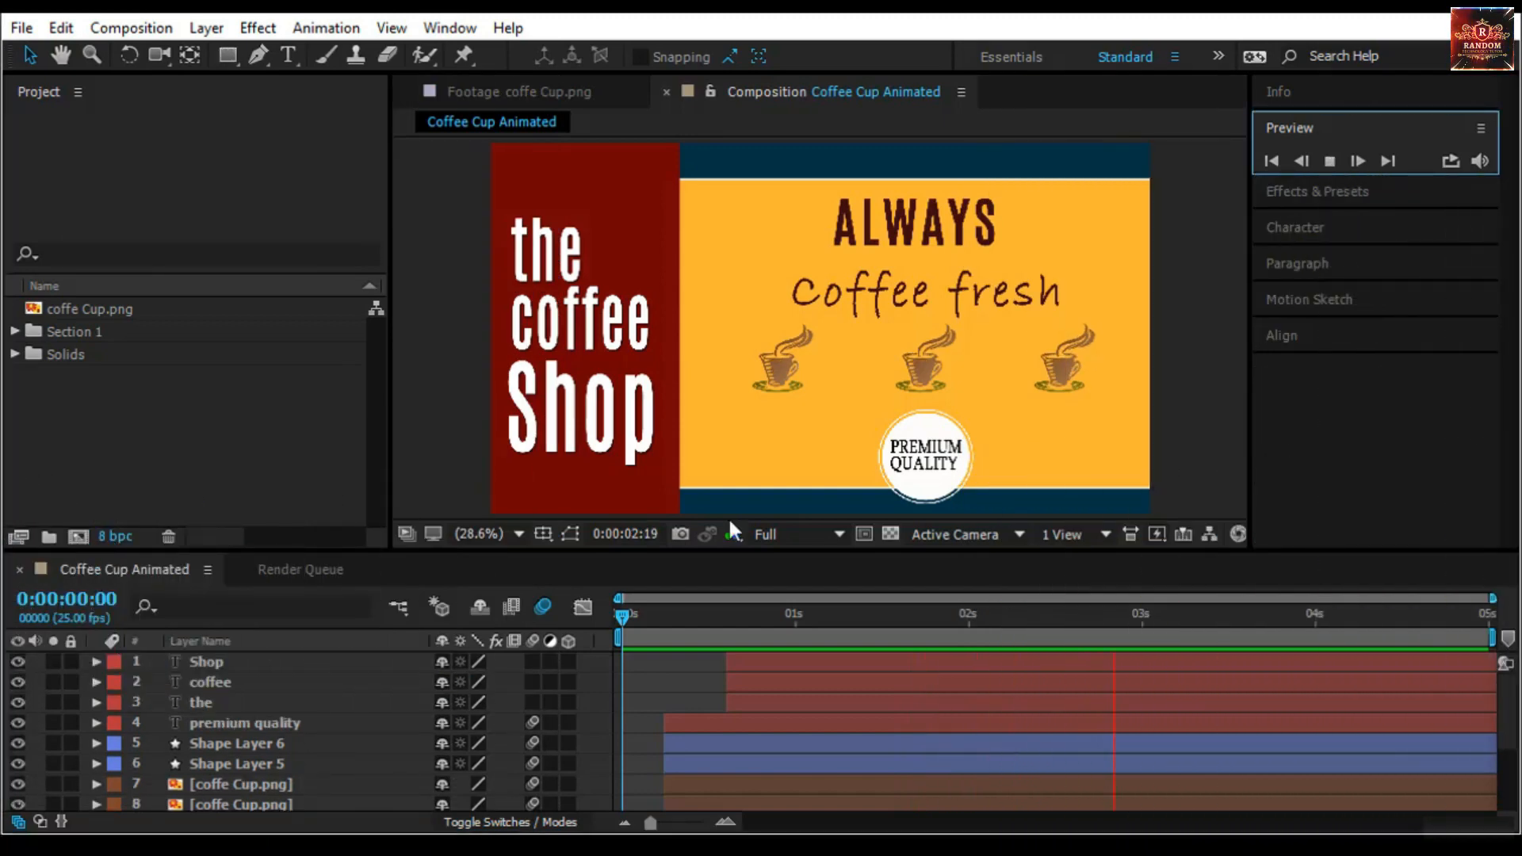
Preview the whole Coffee Cup Animated composition from its first frame and scrub through the timeline
{"action": "left_click", "coordinate": [618, 616]}
{"action": "key", "text": "space"}
{"action": "key", "text": "space"}
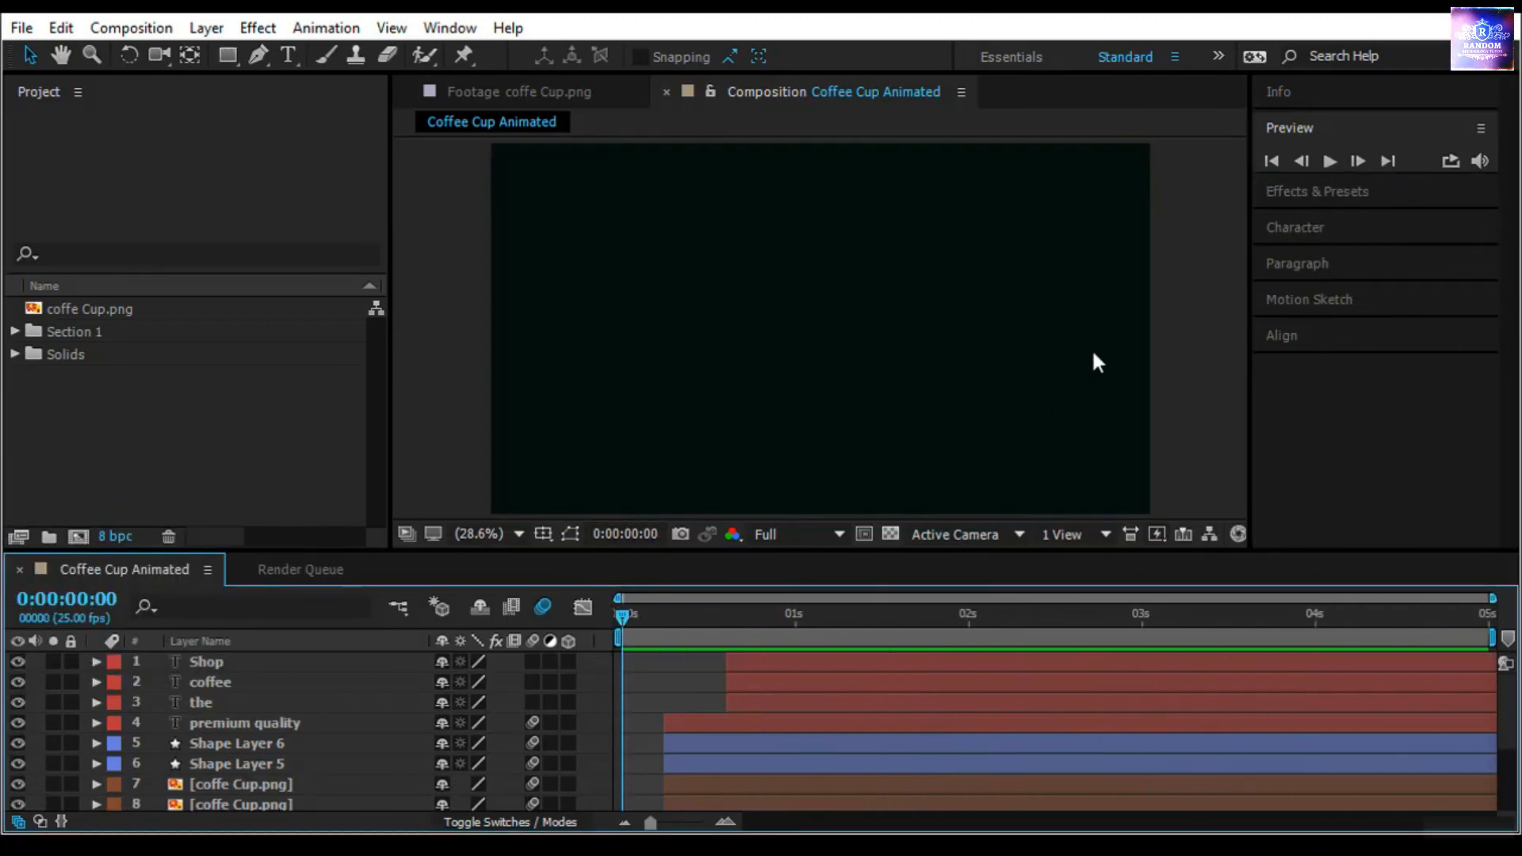
{"action": "left_click", "coordinate": [1329, 161]}
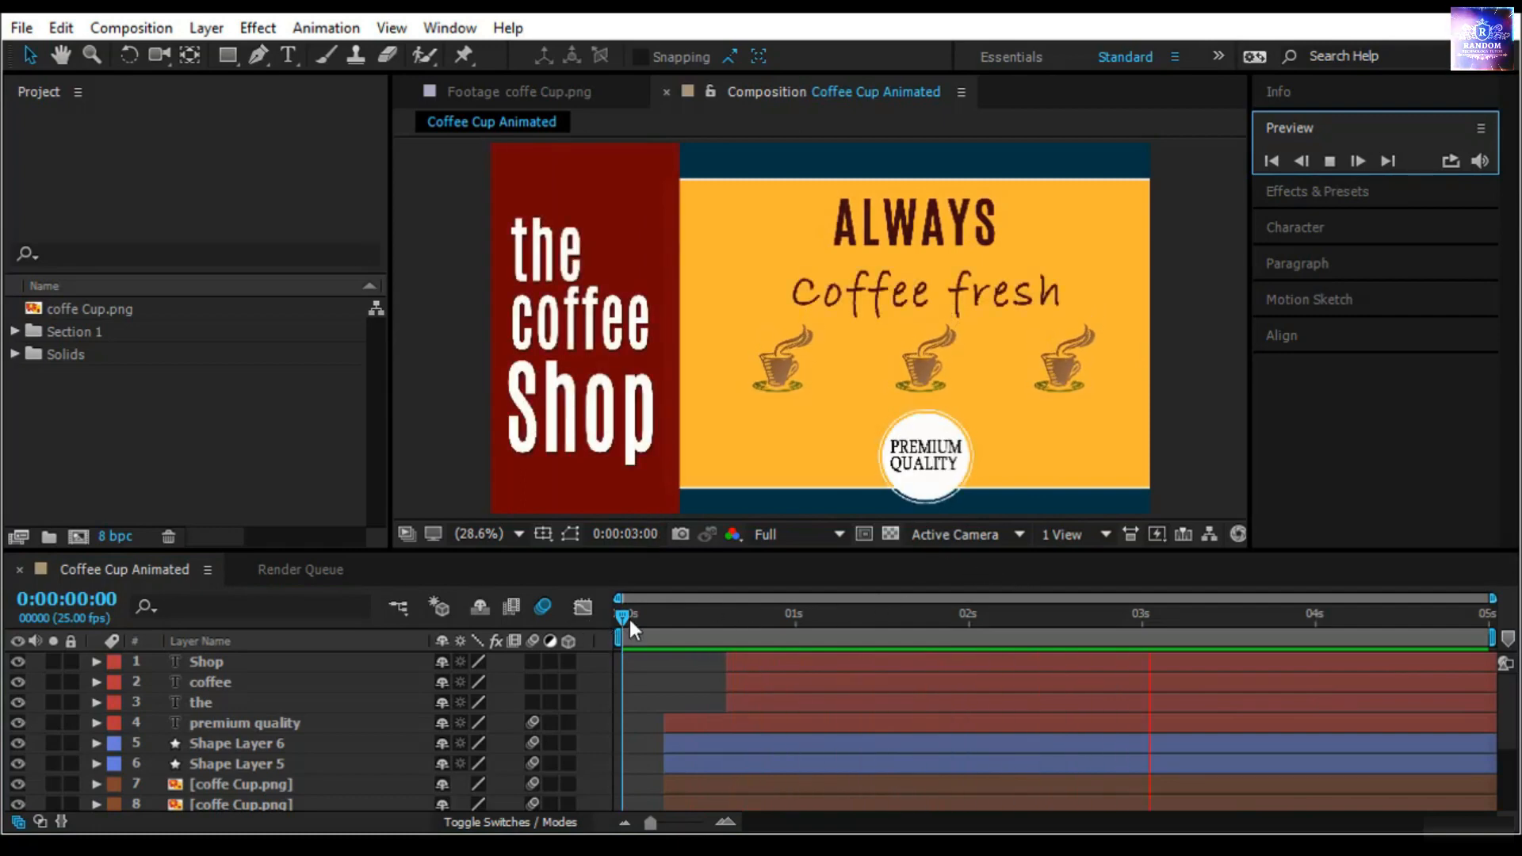
{"action": "left_click_drag", "start_coordinate": [625, 615], "coordinate": [649, 638]}
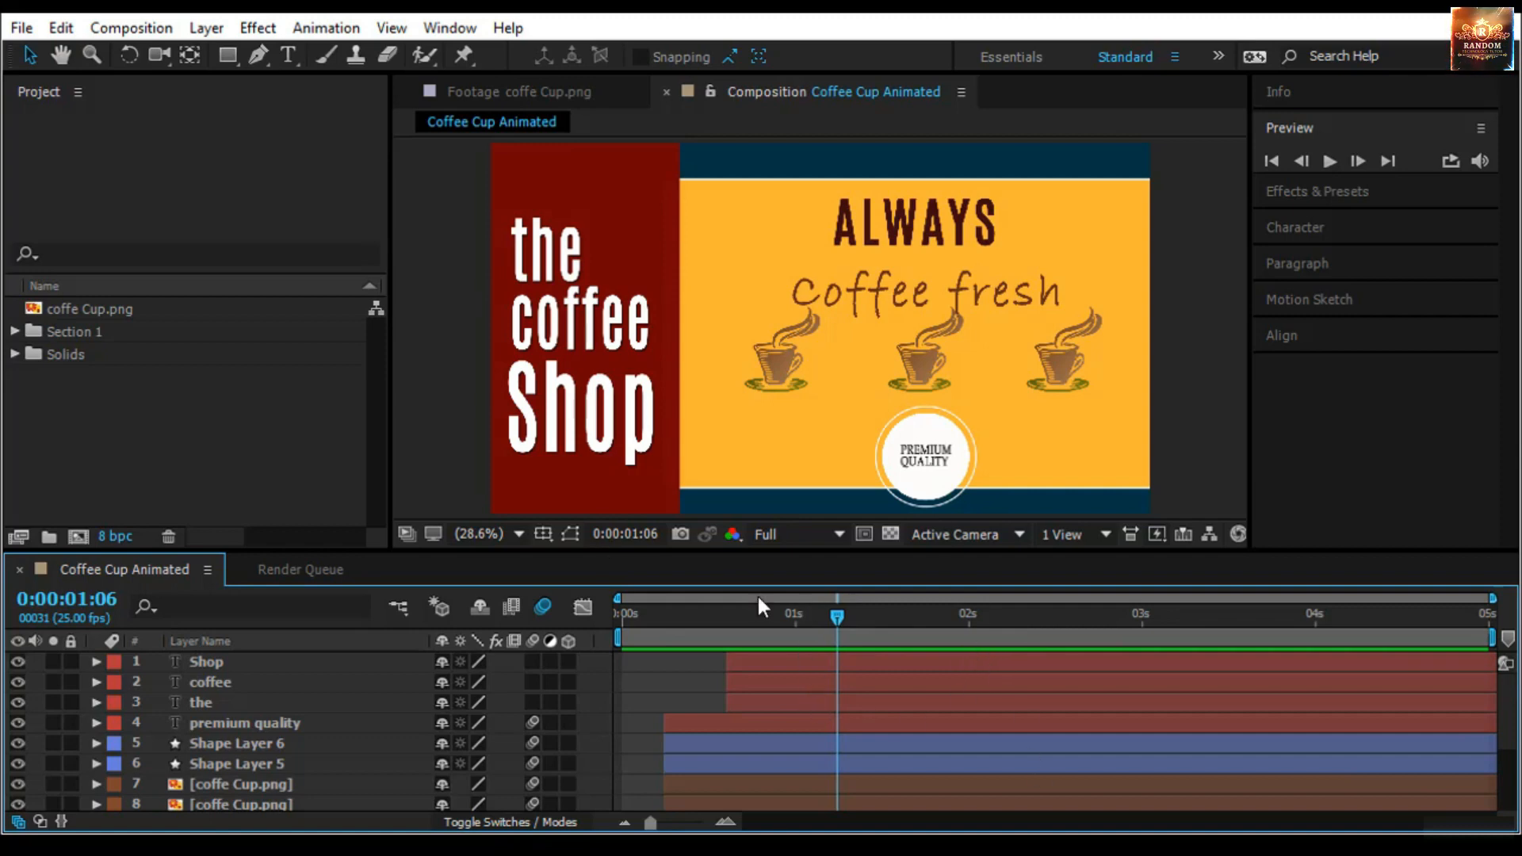
Set the work area from about 0:00:01:00 to 0:00:02:00 and preview that range
{"action": "left_click_drag", "start_coordinate": [615, 637], "coordinate": [796, 641]}
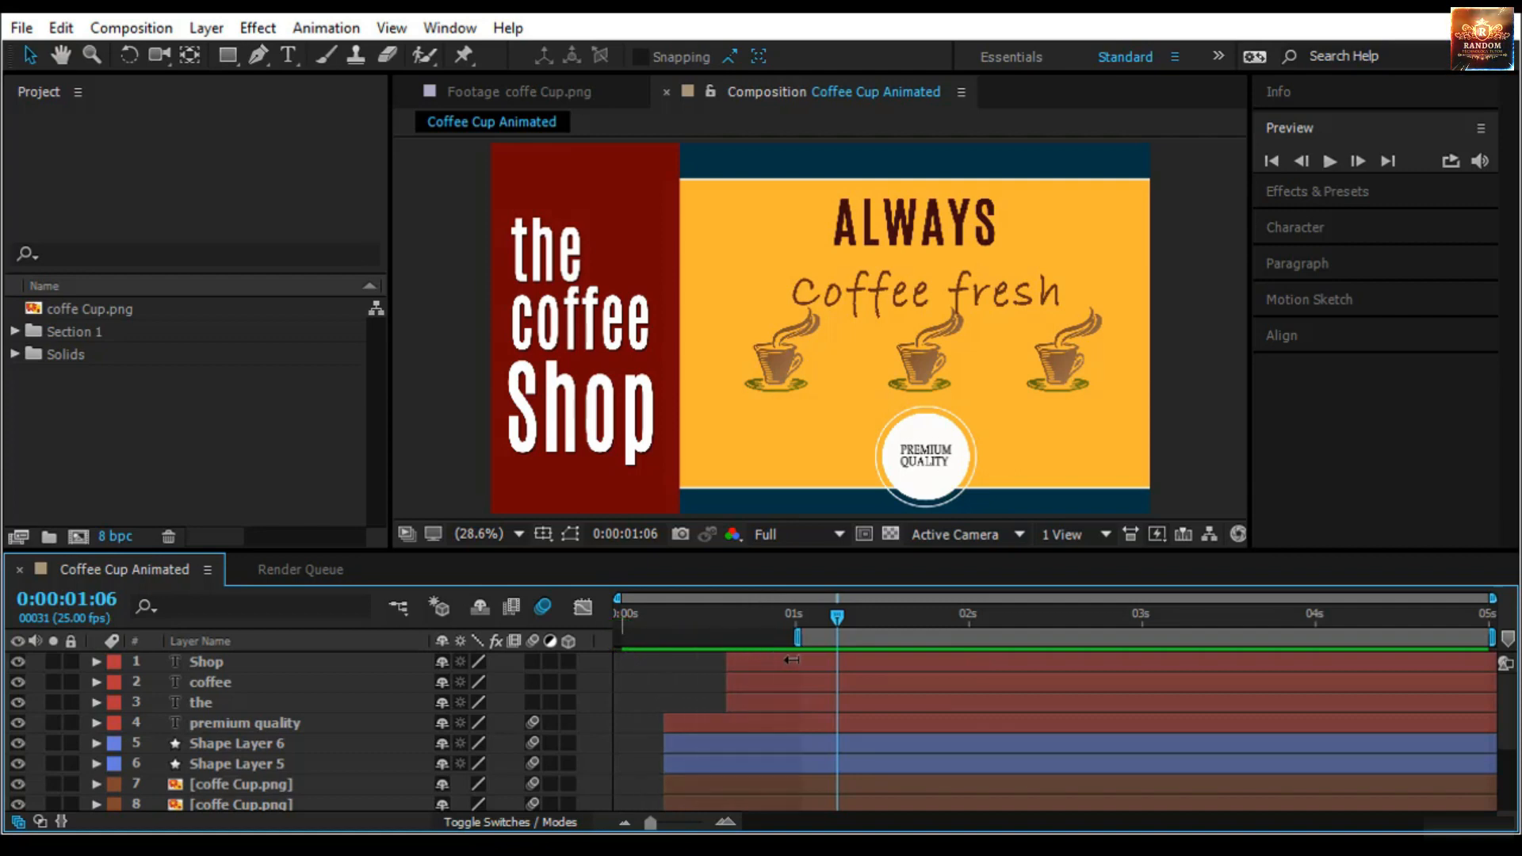
{"action": "left_click_drag", "start_coordinate": [1491, 638], "coordinate": [972, 638]}
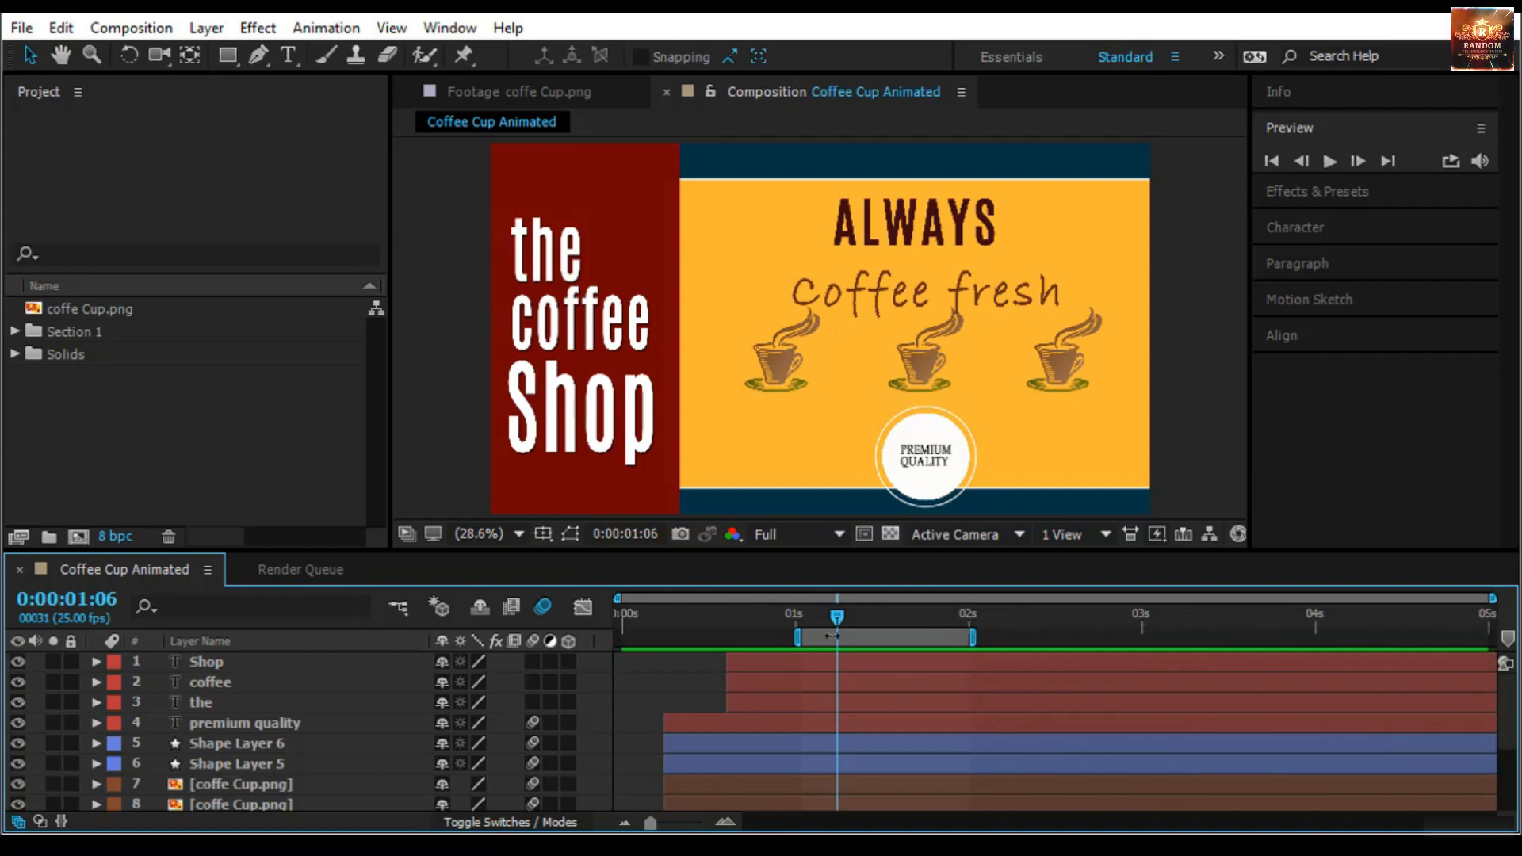
{"action": "left_click_drag", "start_coordinate": [837, 617], "coordinate": [807, 617]}
{"action": "key", "text": "space"}
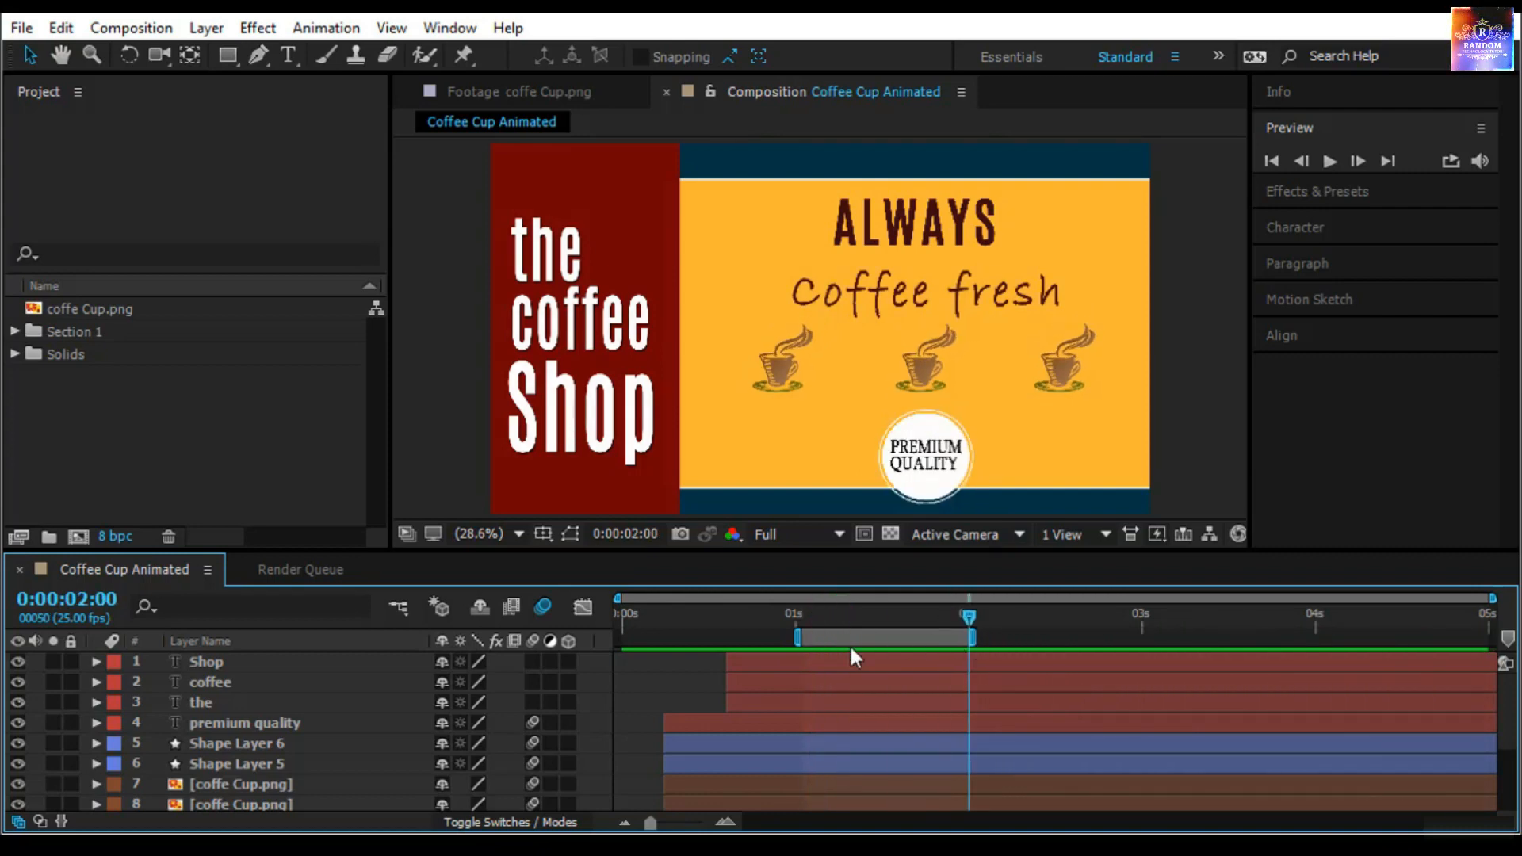
{"action": "key", "text": "space"}
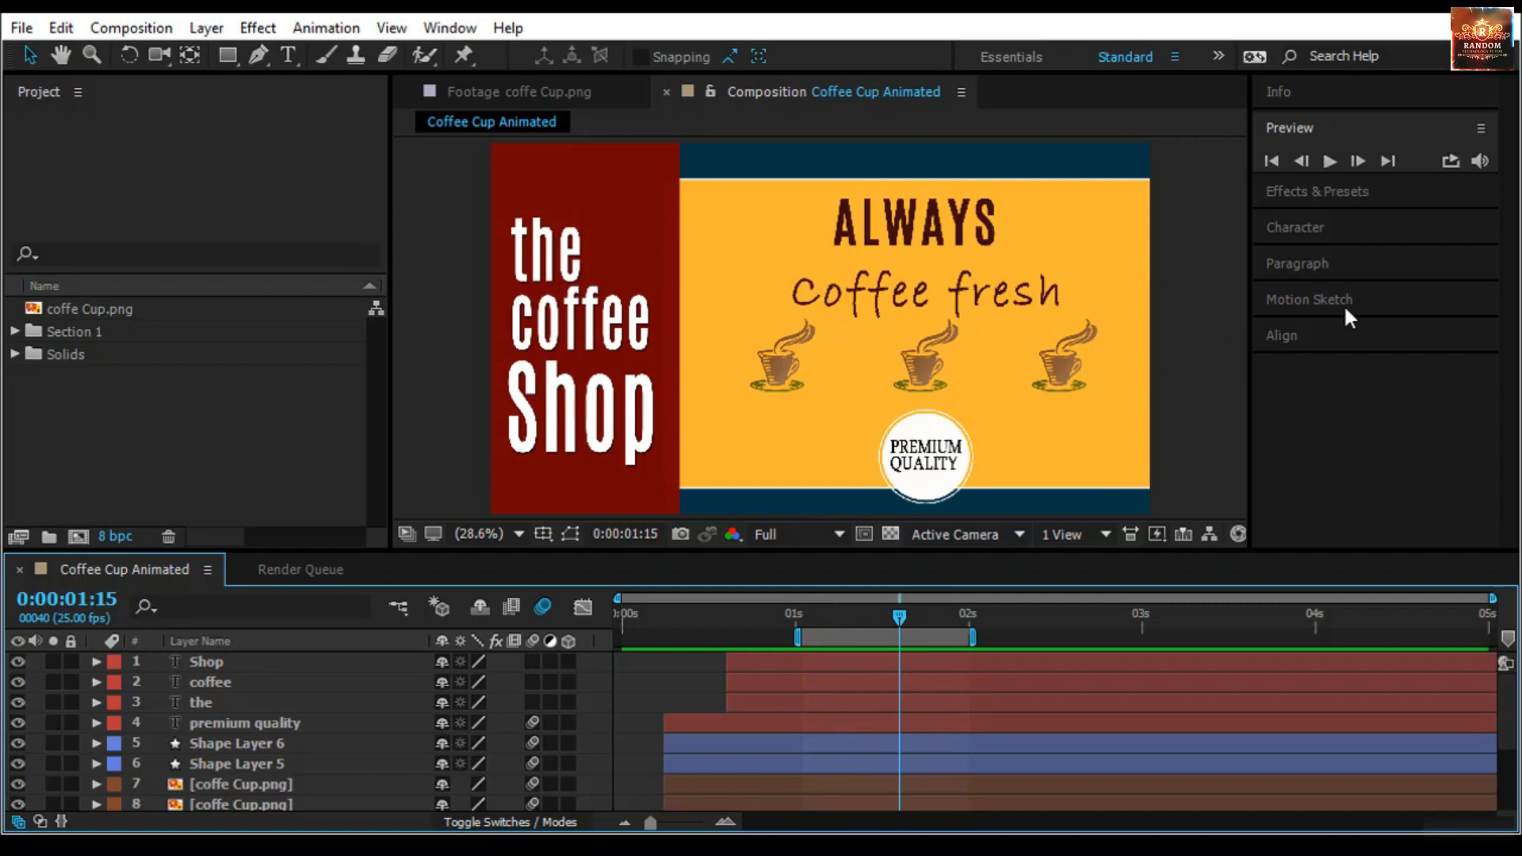
Expand the preview controls to reveal all settings, down to the options for stopping playback
{"action": "left_click", "coordinate": [1360, 128]}
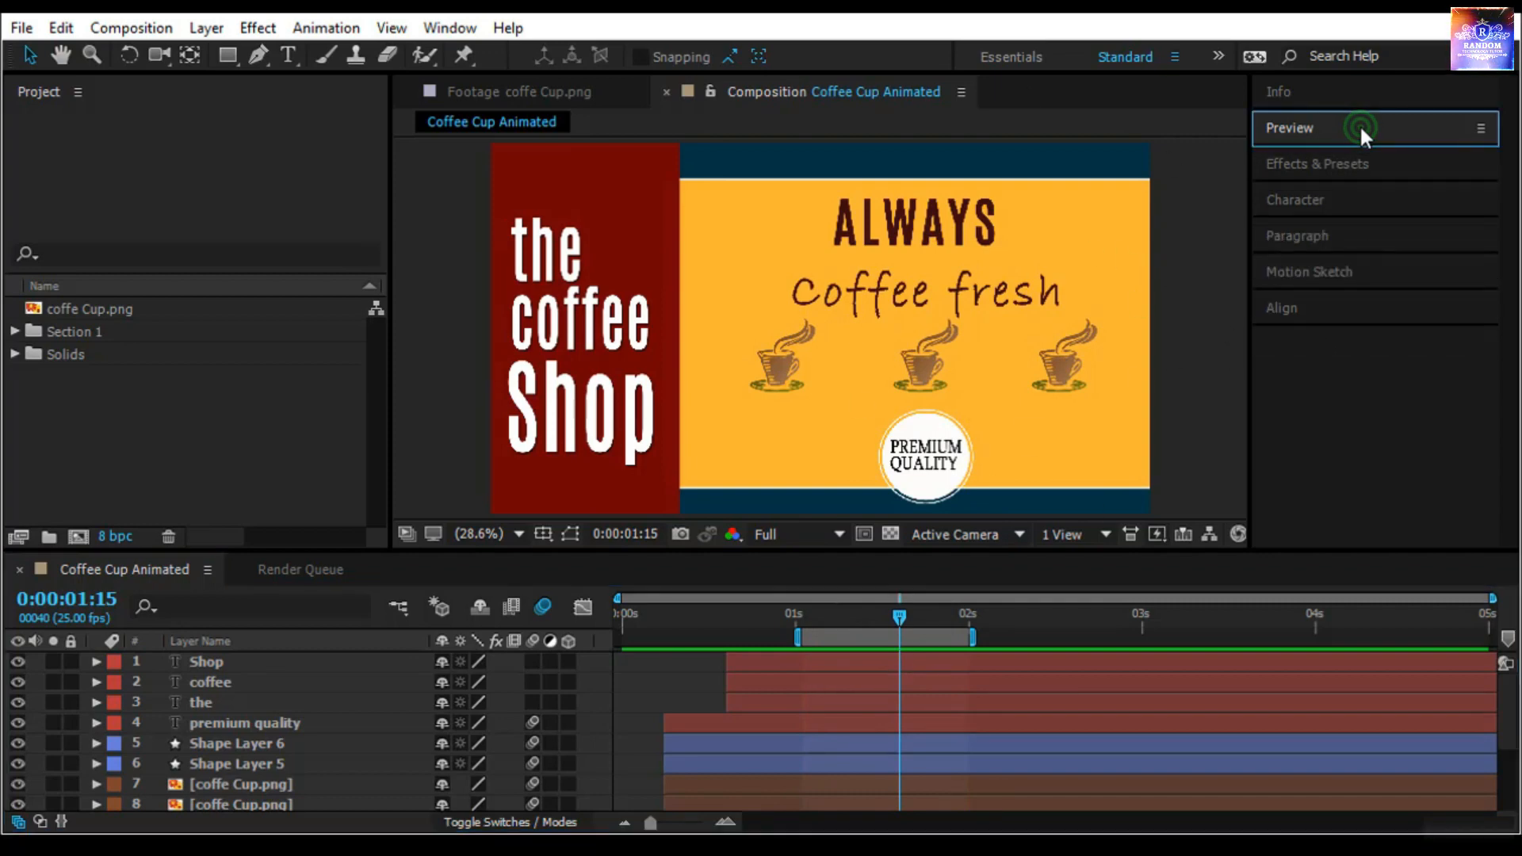
{"action": "left_click", "coordinate": [1361, 128]}
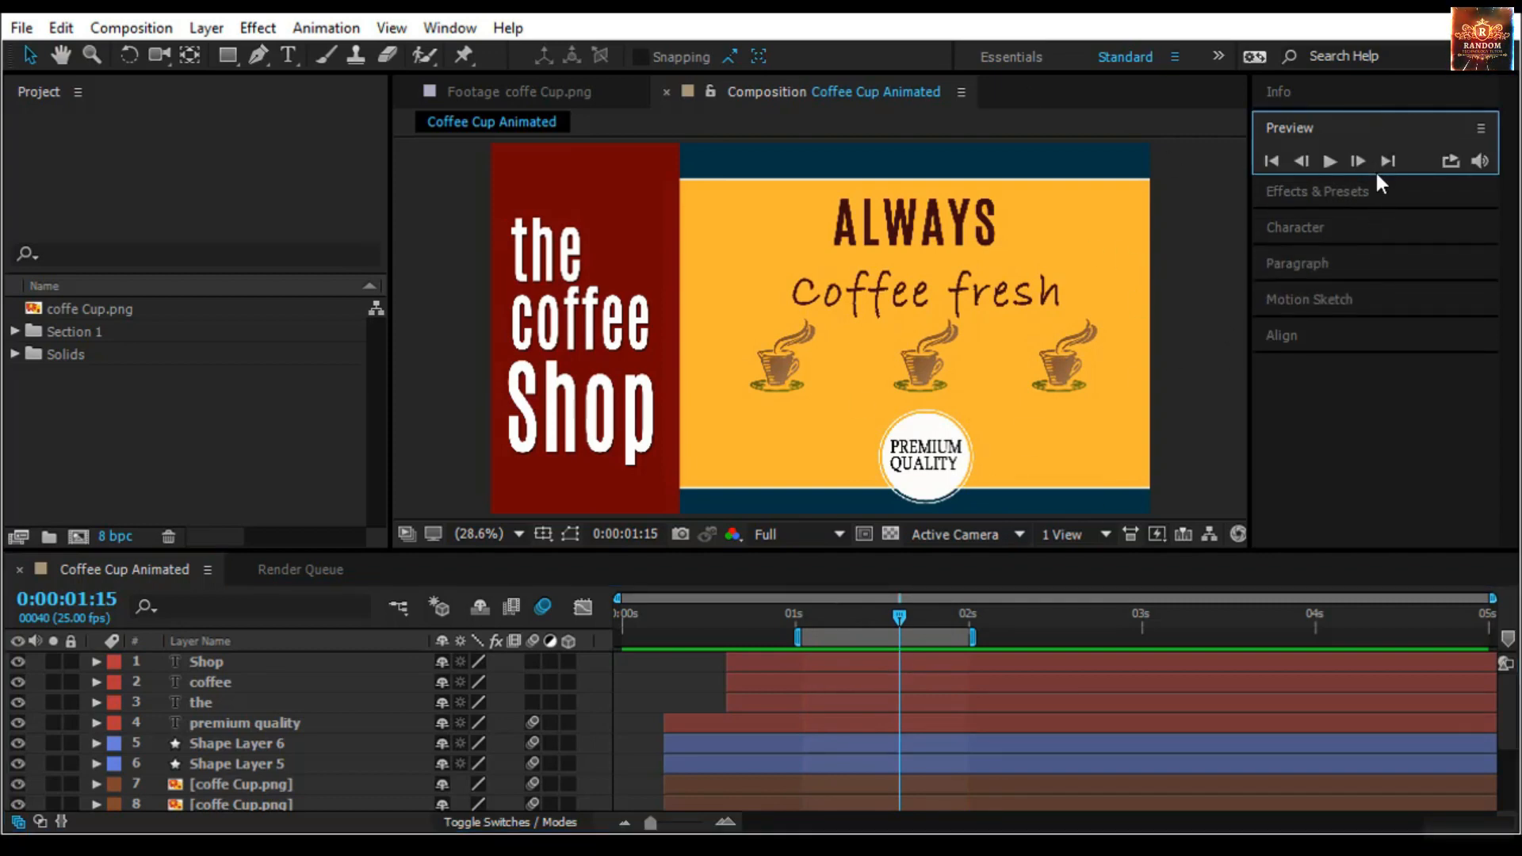
{"action": "left_click_drag", "start_coordinate": [1369, 174], "coordinate": [1378, 583]}
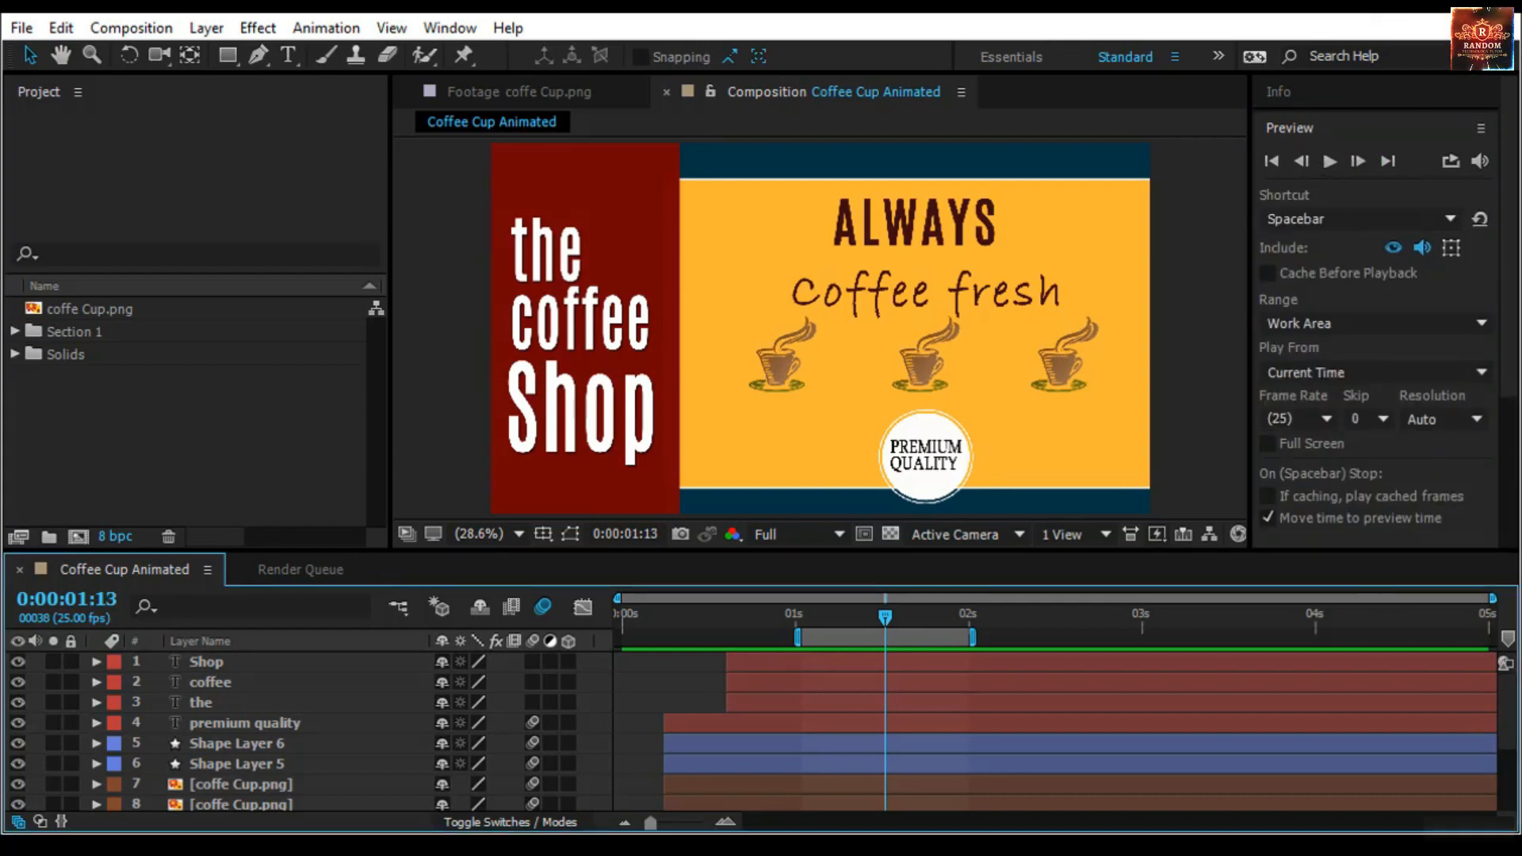
Jump to the composition's first and last frames, and scrub back to 0:00:01:12 inside the work area
{"action": "left_click", "coordinate": [1273, 162]}
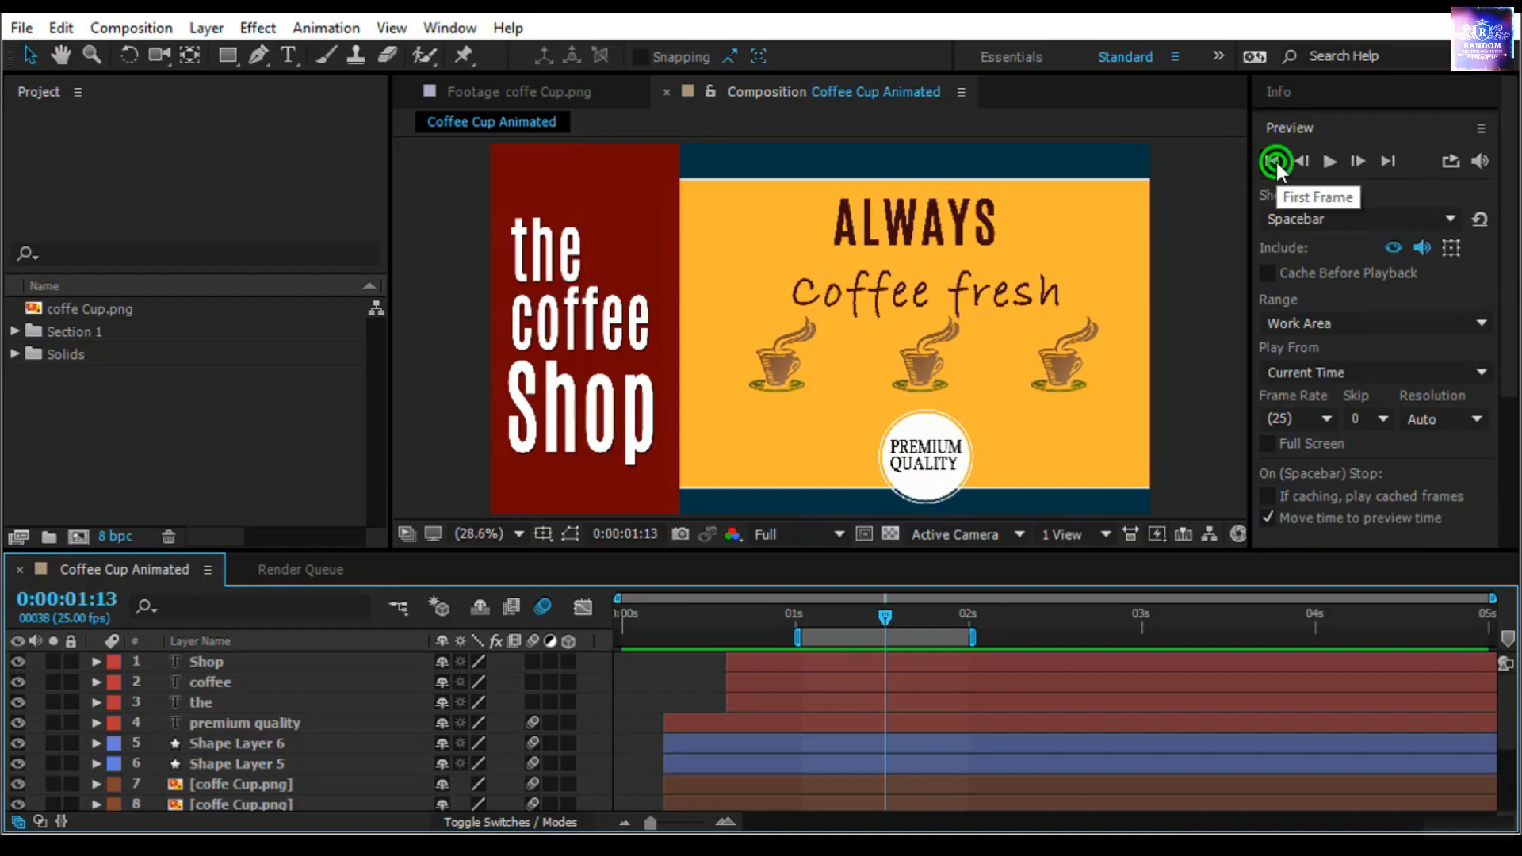
{"action": "left_click", "coordinate": [1380, 162]}
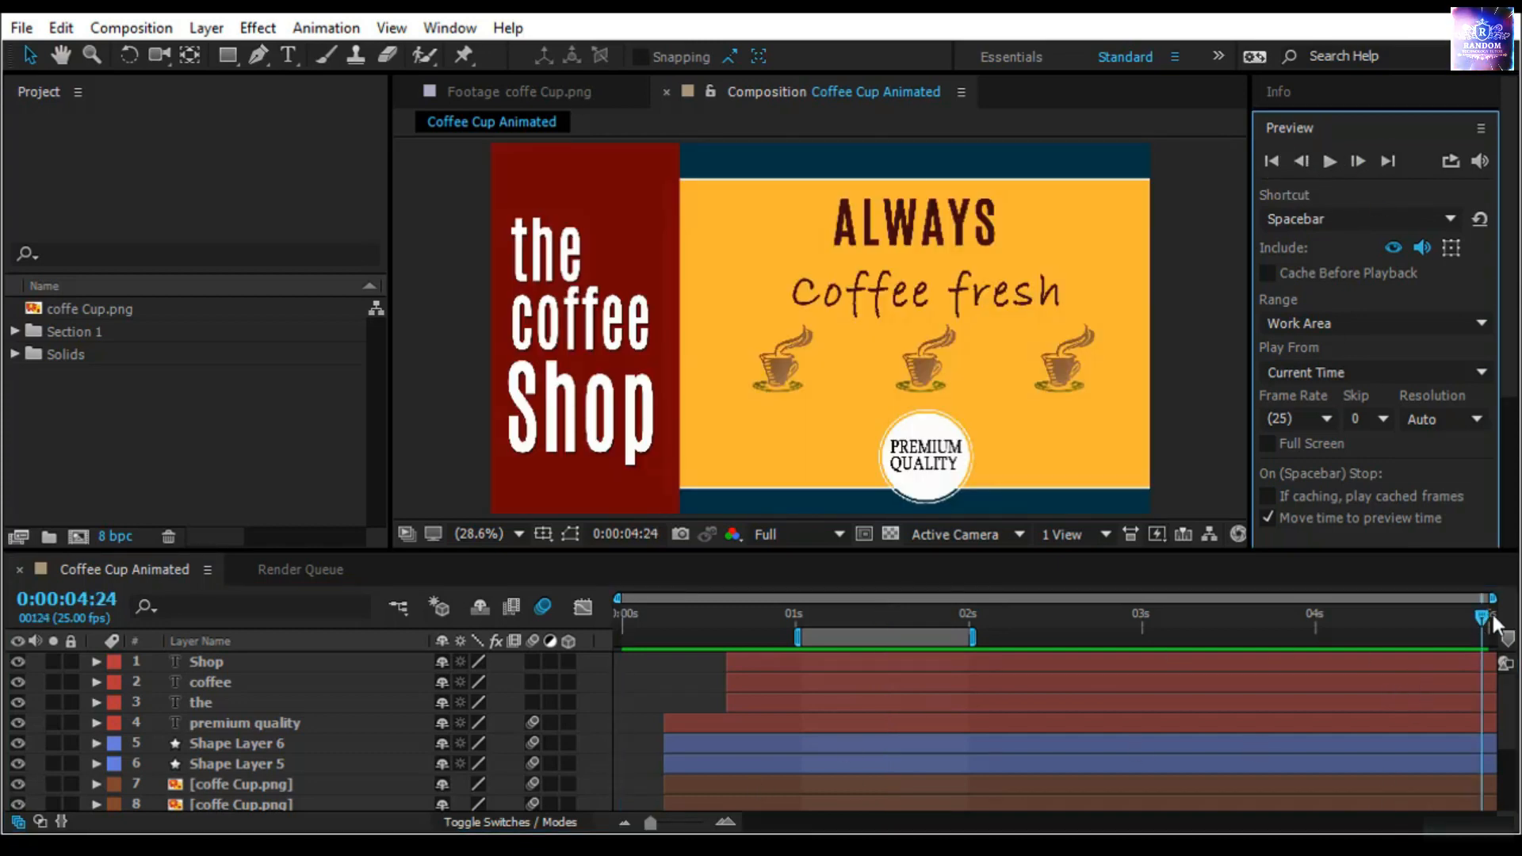
{"action": "left_click_drag", "start_coordinate": [1482, 618], "coordinate": [868, 714]}
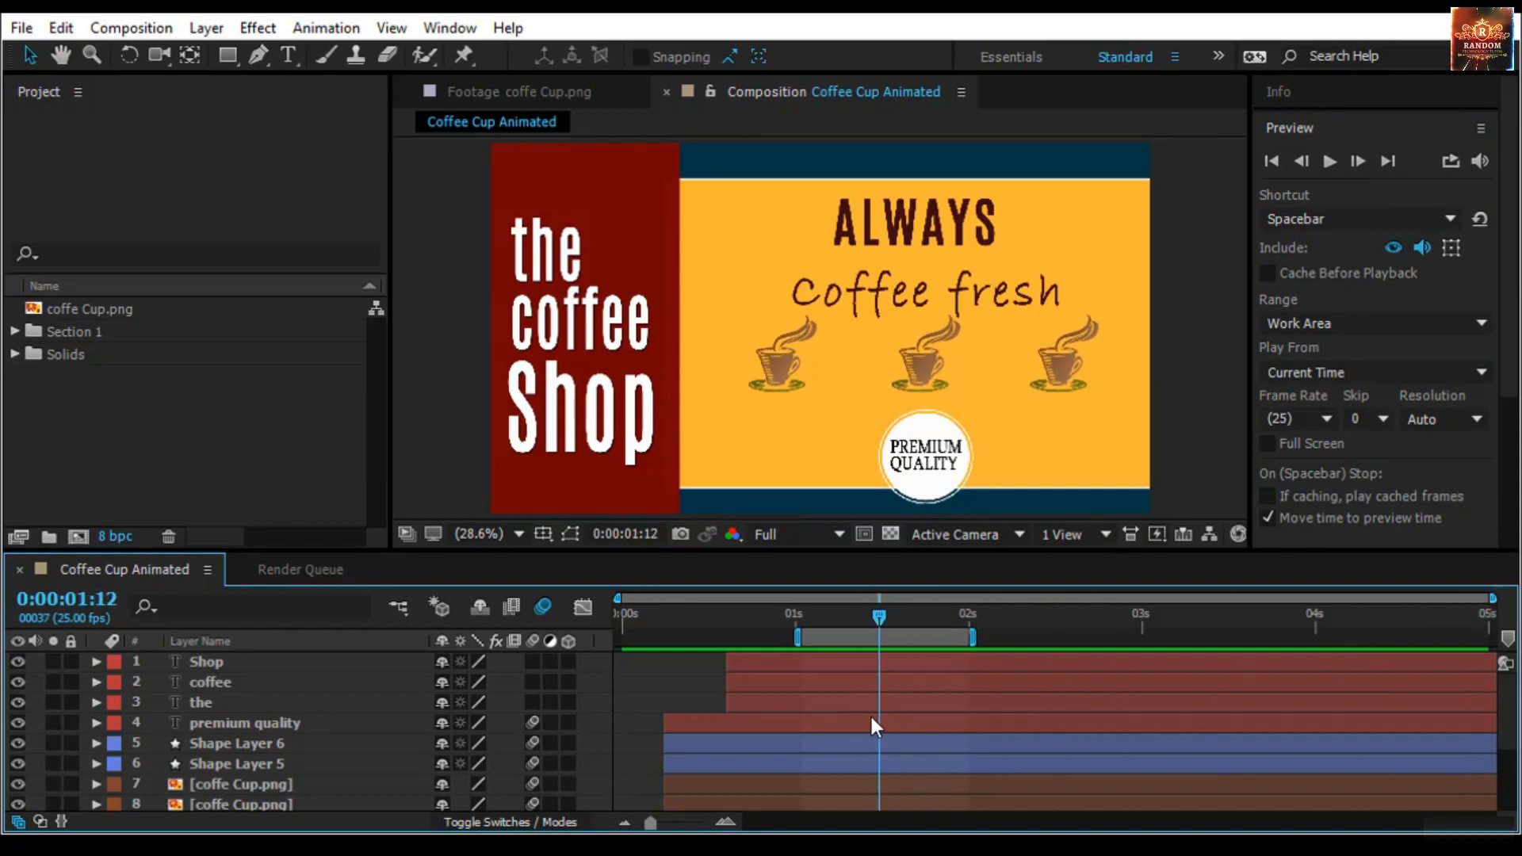
Step the playhead backward frame by frame to 0:00:01:06, moving forward one frame briefly along the way
{"action": "left_click", "coordinate": [1300, 161]}
{"action": "left_click", "coordinate": [1300, 161]}
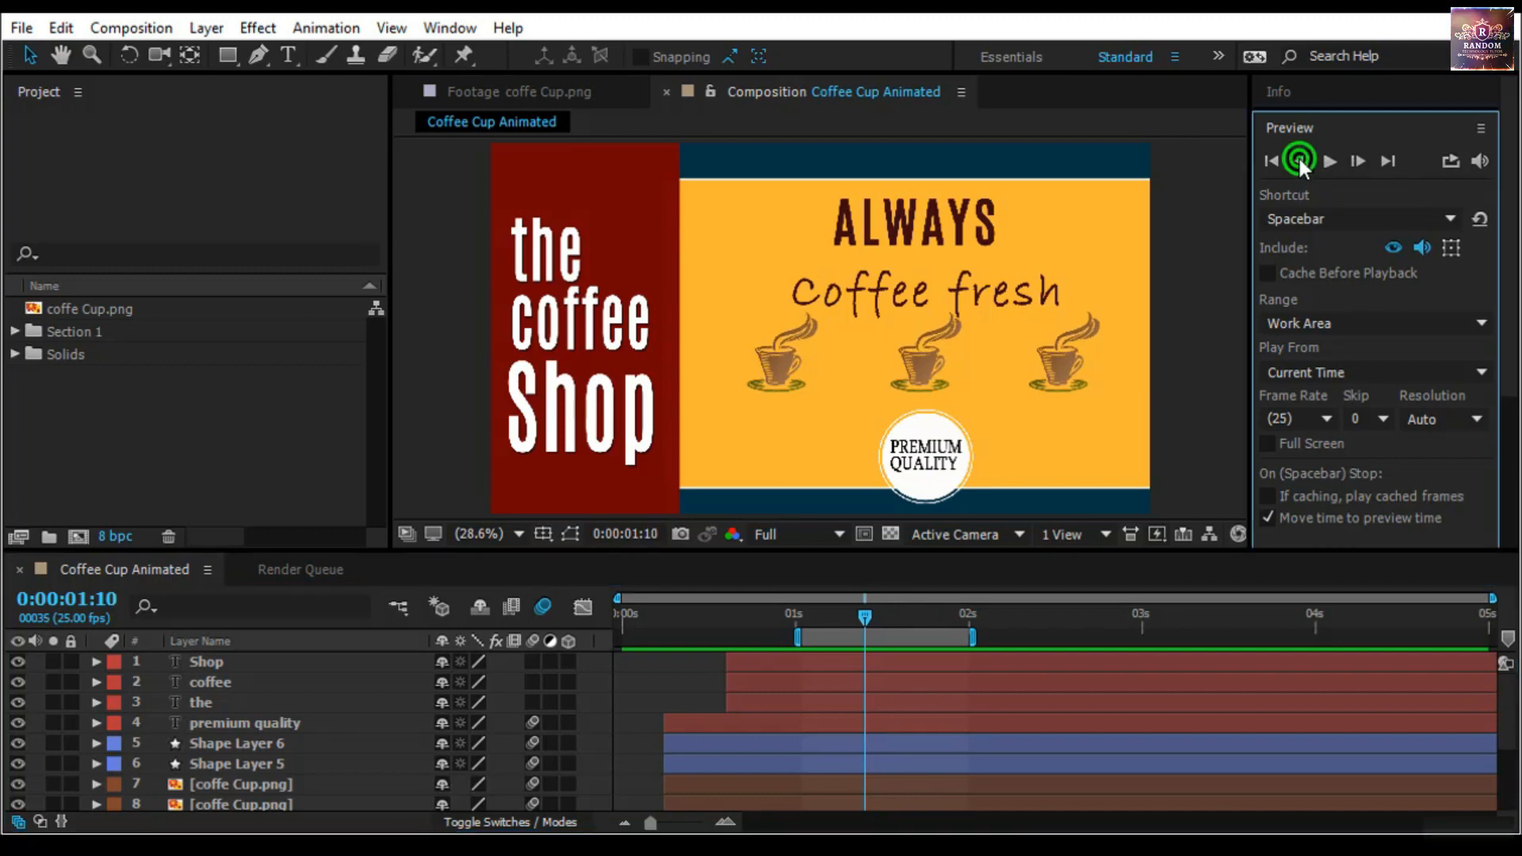
{"action": "key", "text": "Page_Up"}
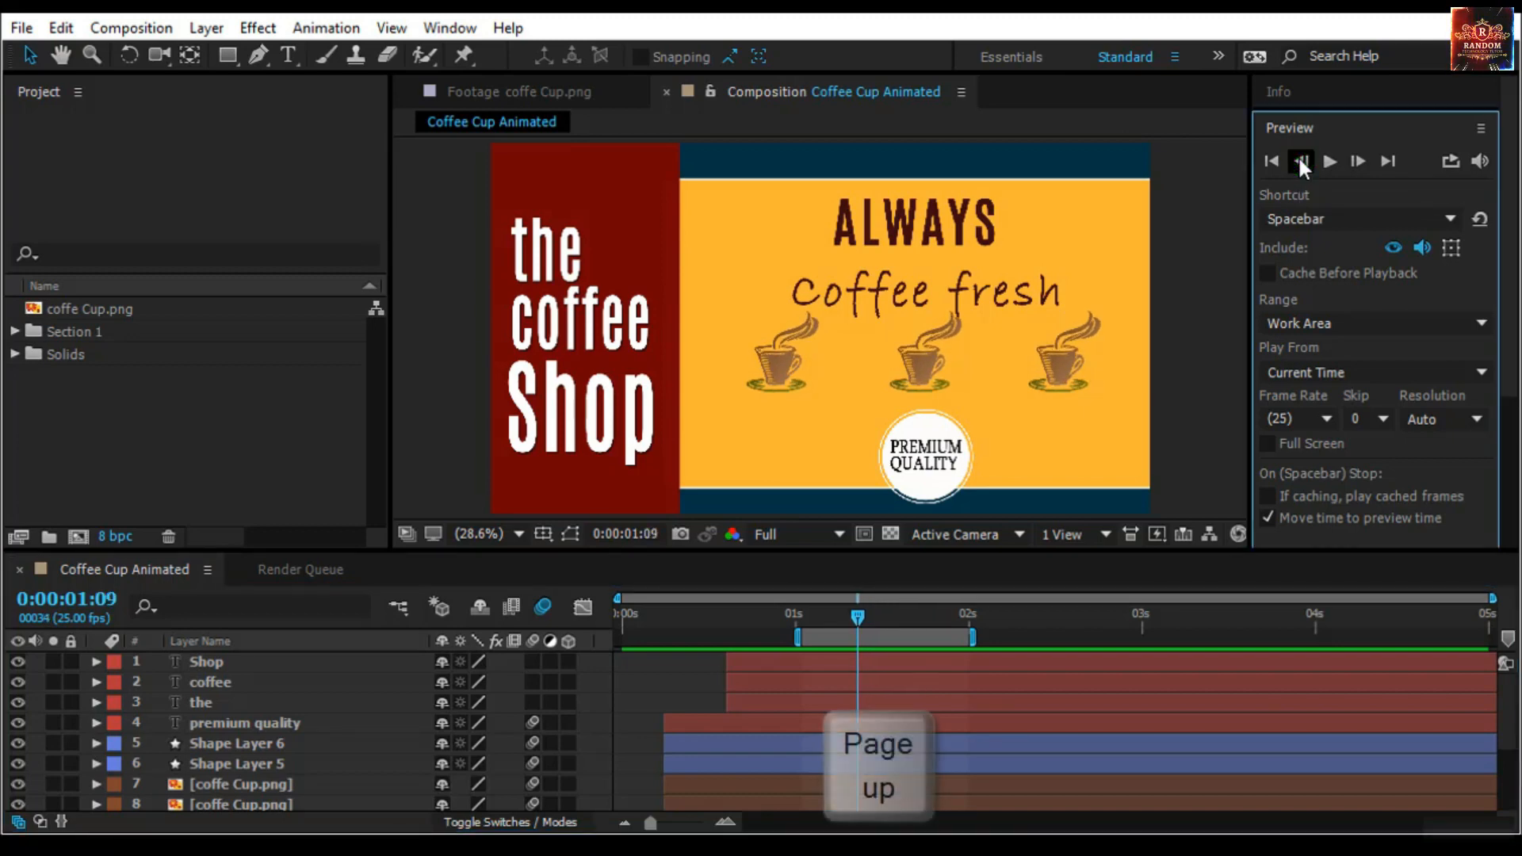
{"action": "key", "text": "Page_Down"}
{"action": "key", "text": "Page_Up"}
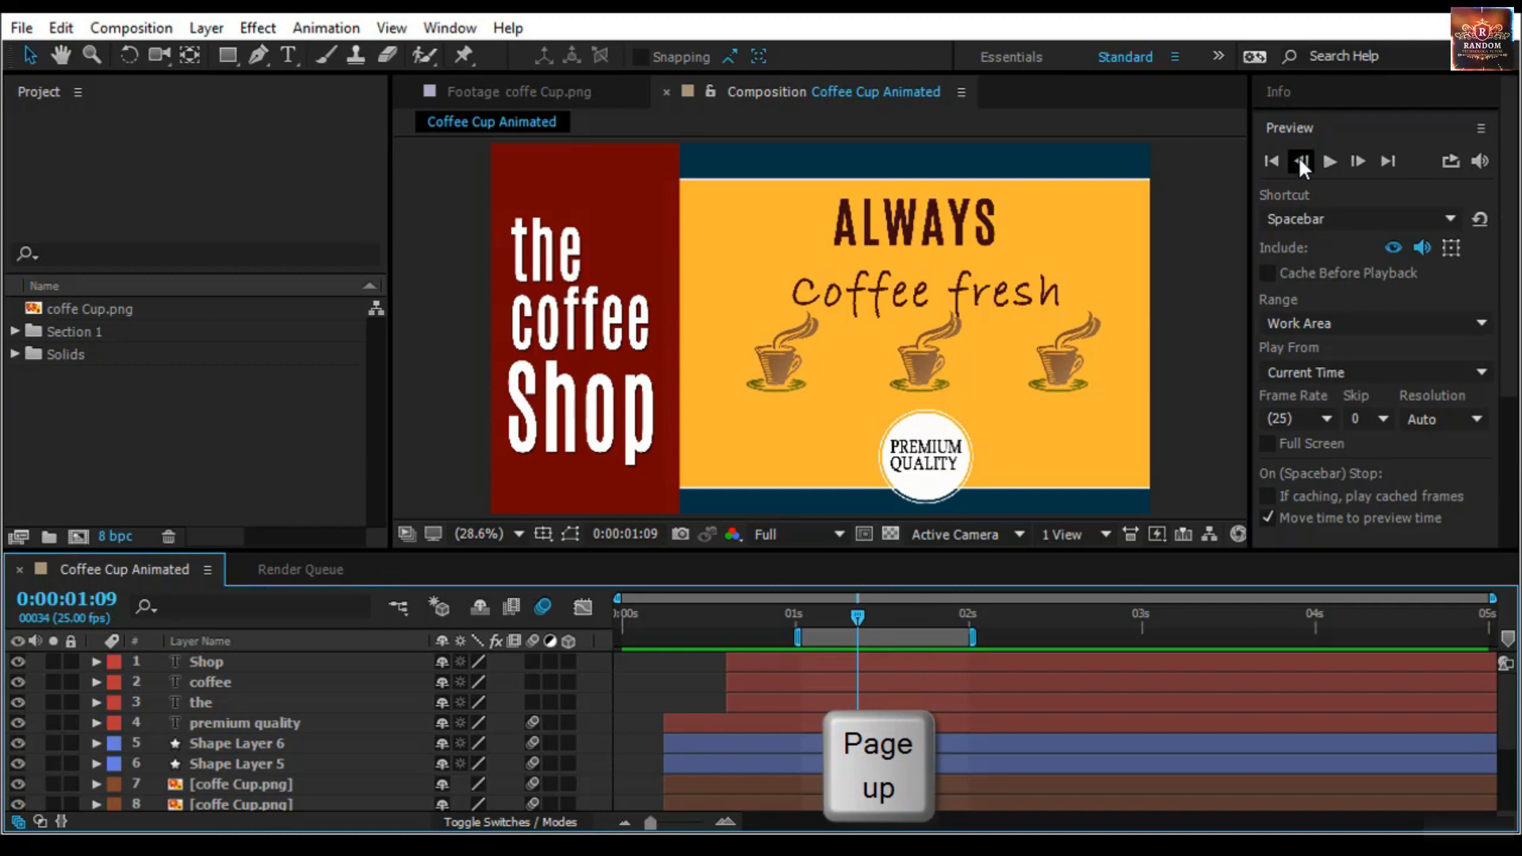
{"action": "key", "text": "Page_Up"}
{"action": "key", "text": "Page_Up"}
{"action": "key", "text": "Page_Up"}
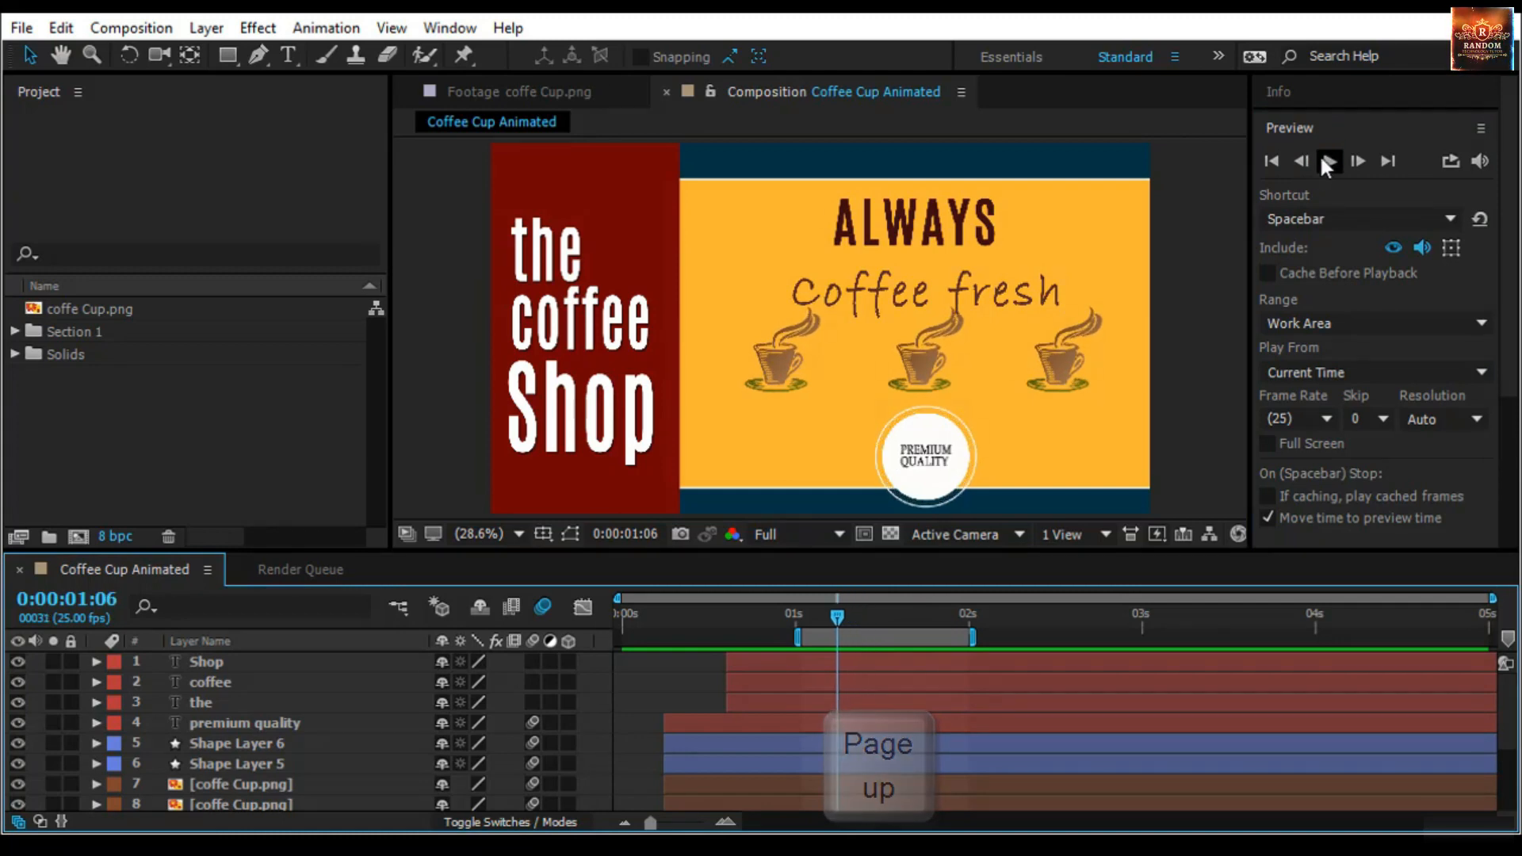
Step the playhead forward frame by frame to 0:00:01:12
{"action": "left_click", "coordinate": [1360, 162]}
{"action": "key", "text": "Page_Down"}
{"action": "key", "text": "Page_Down"}
{"action": "key", "text": "Page_Down"}
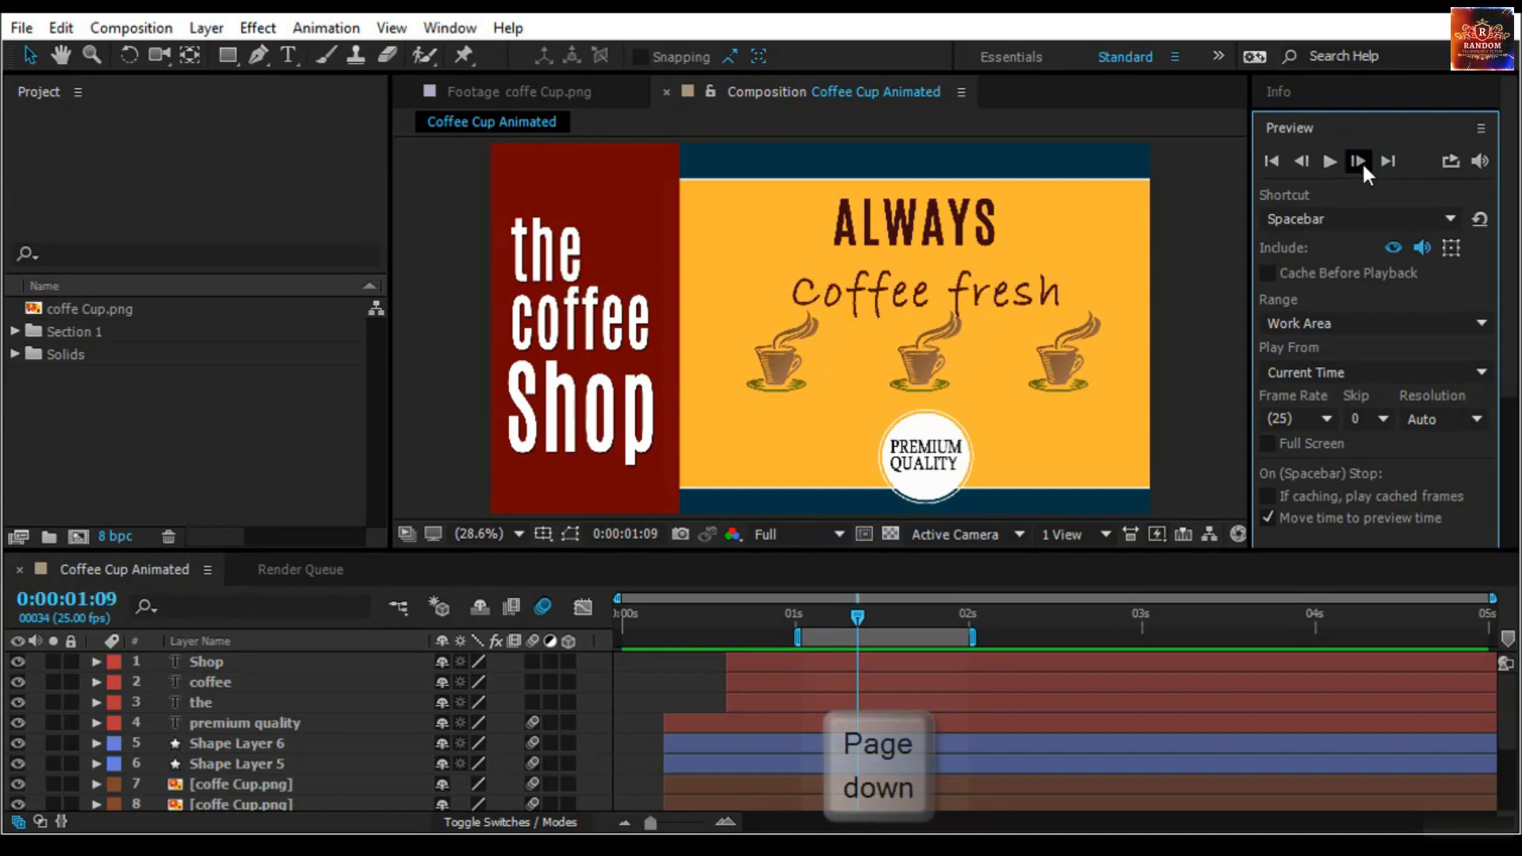
{"action": "key", "text": "Page_Down"}
{"action": "key", "text": "Page_Down"}
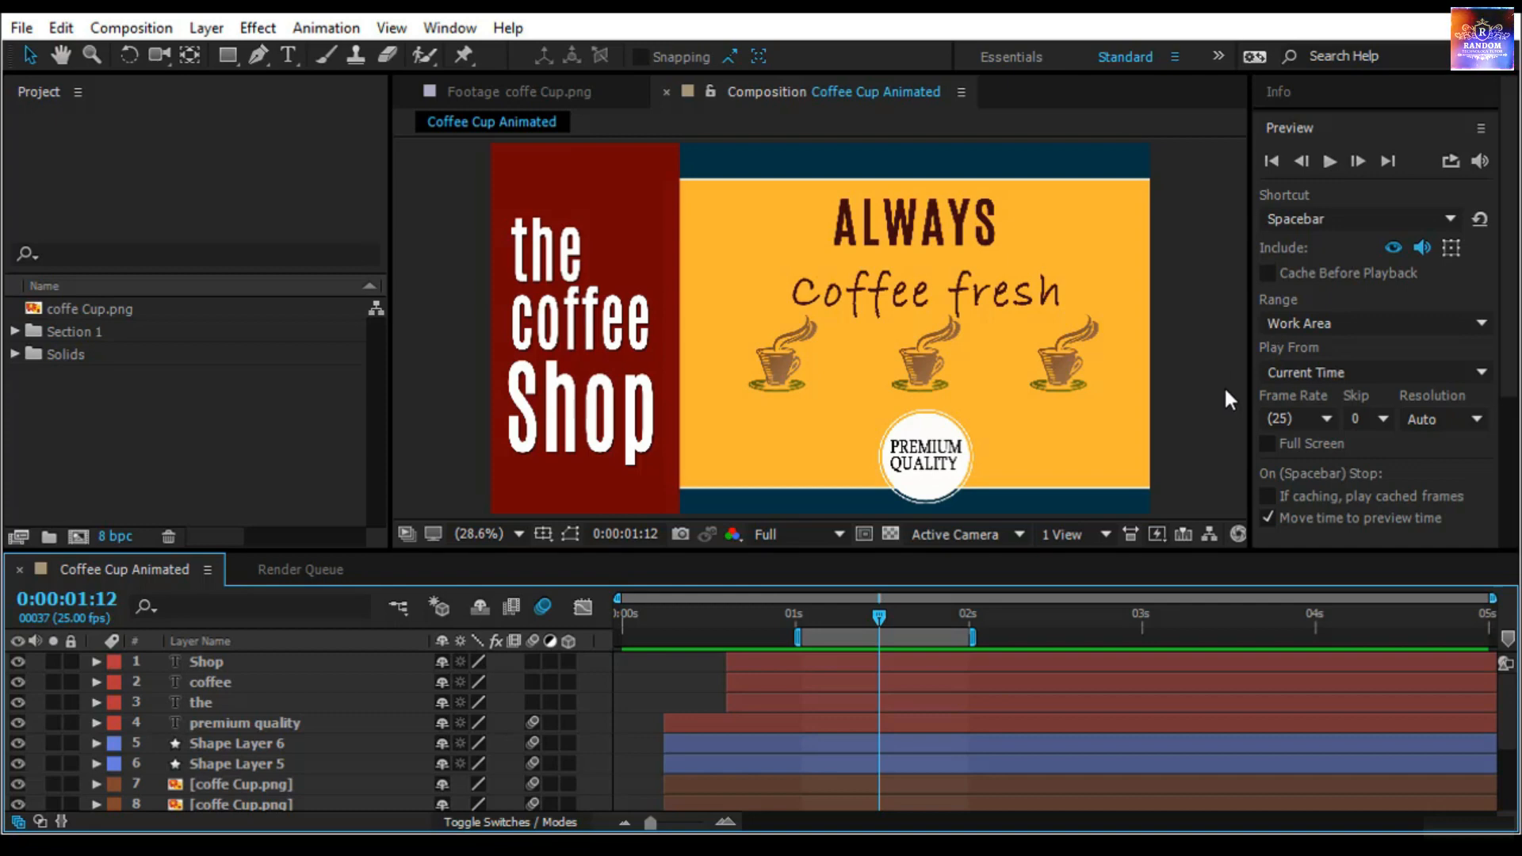
Preview the work area, stop playback and move the playhead to 0:00:01:11
{"action": "key", "text": "space"}
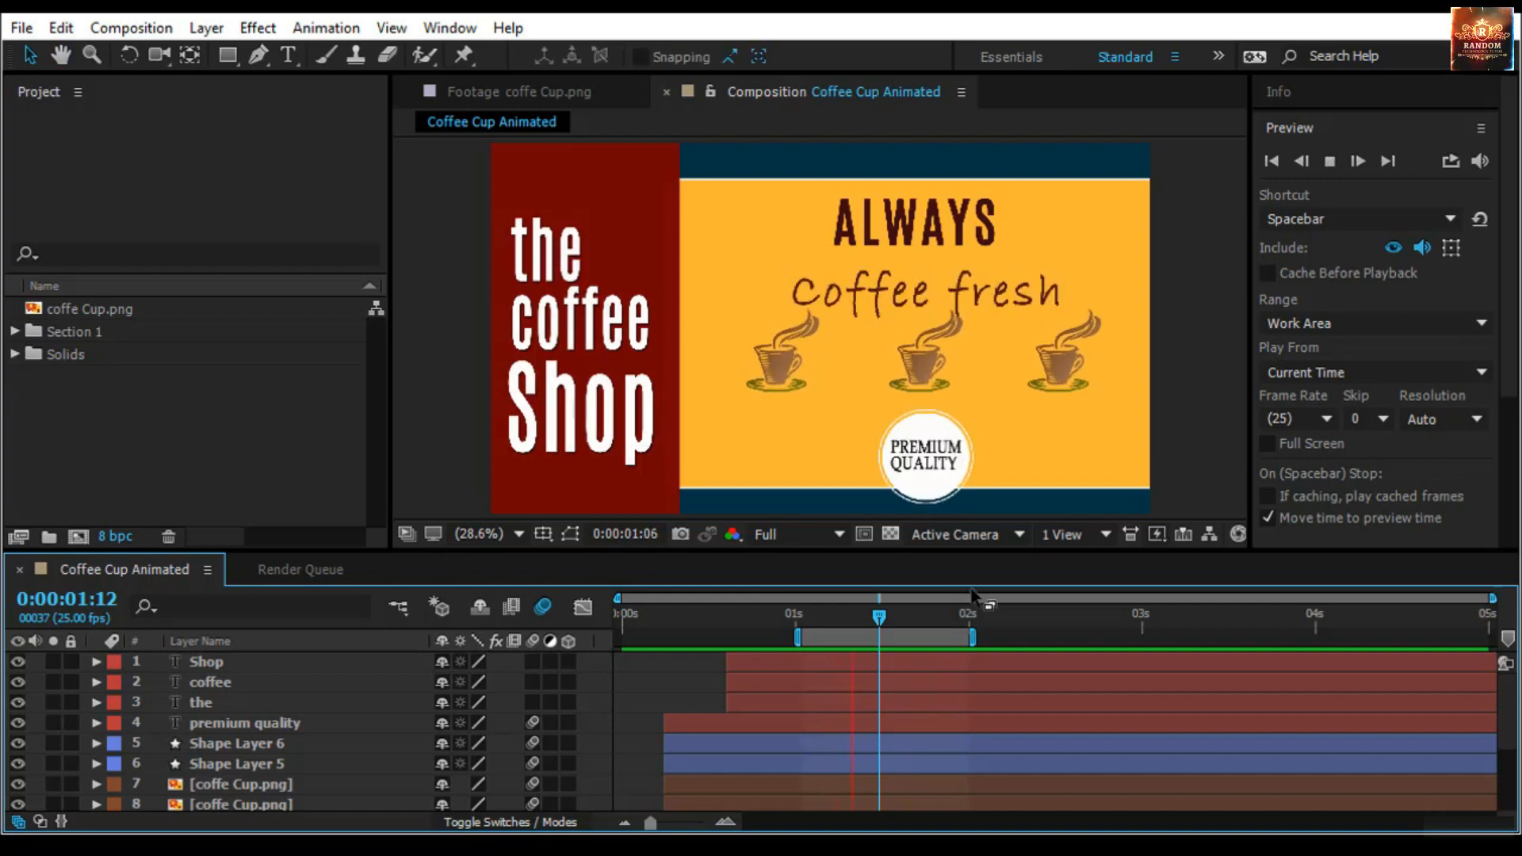
{"action": "left_click_drag", "start_coordinate": [877, 619], "coordinate": [873, 619]}
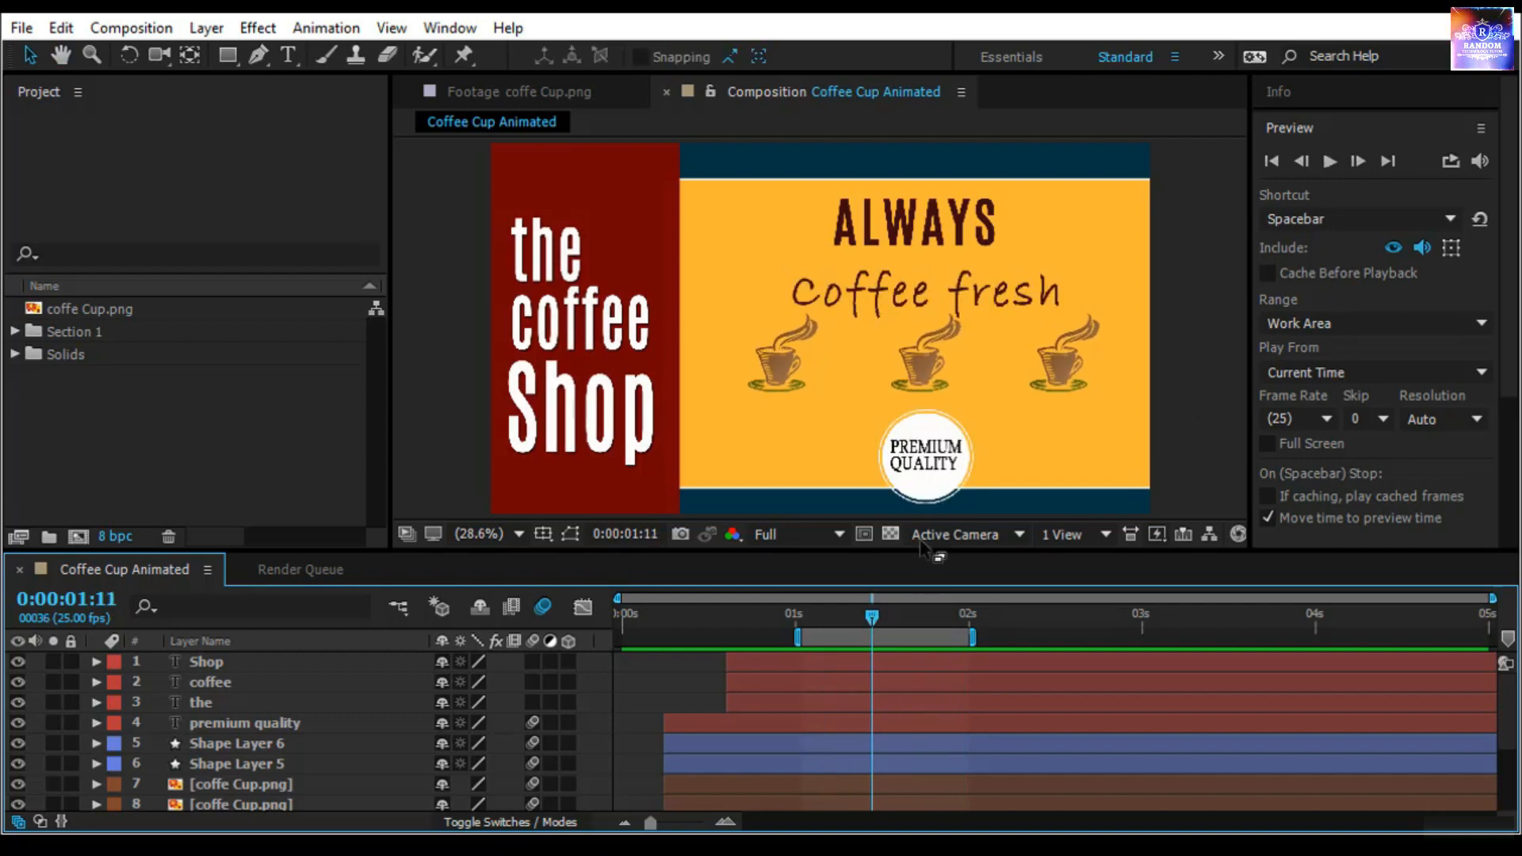
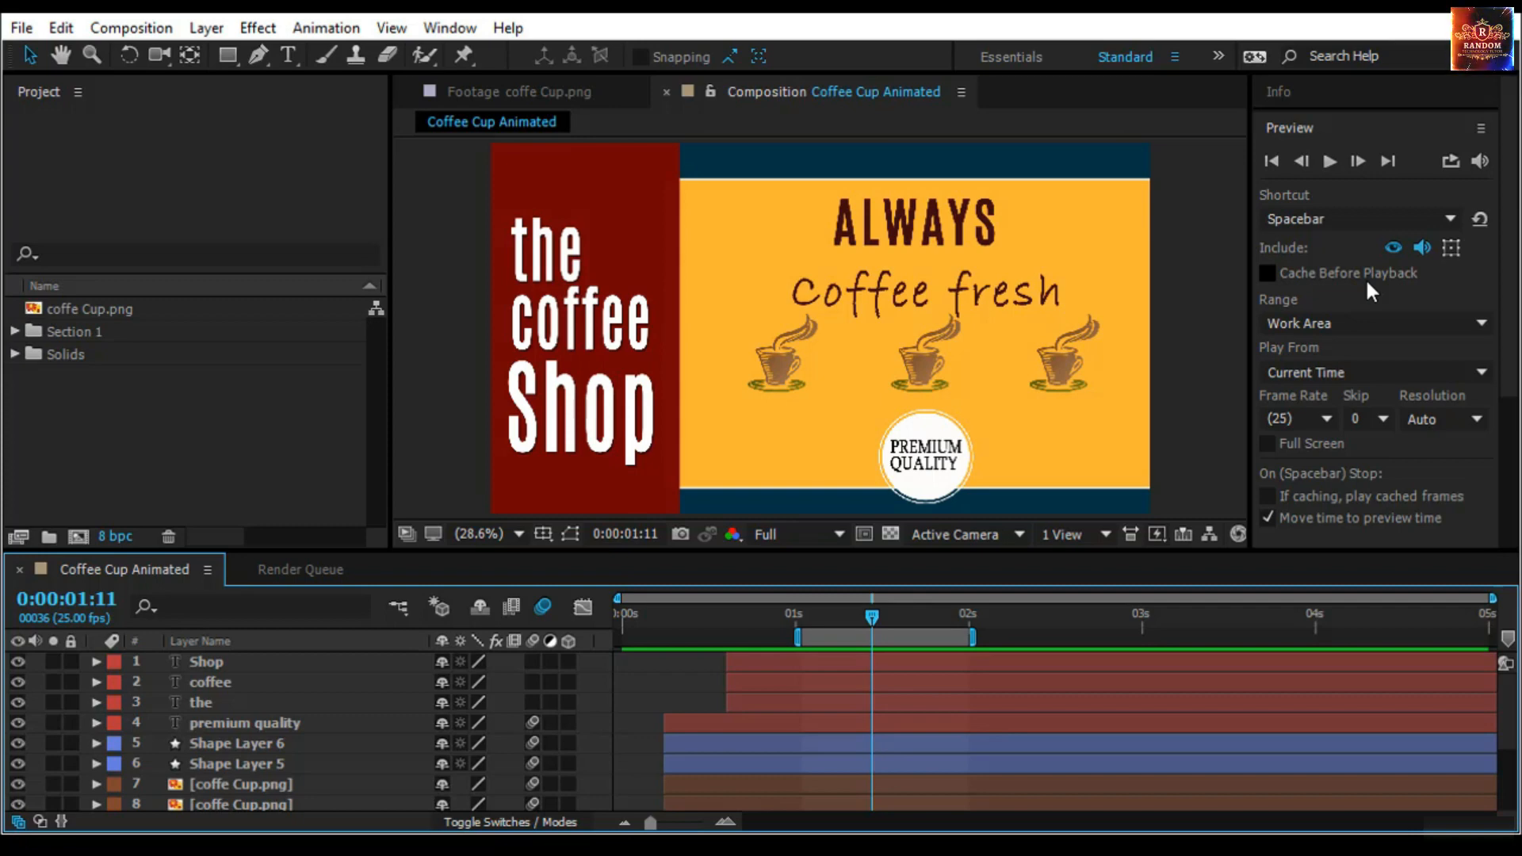
{"action": "left_click", "coordinate": [1321, 273]}
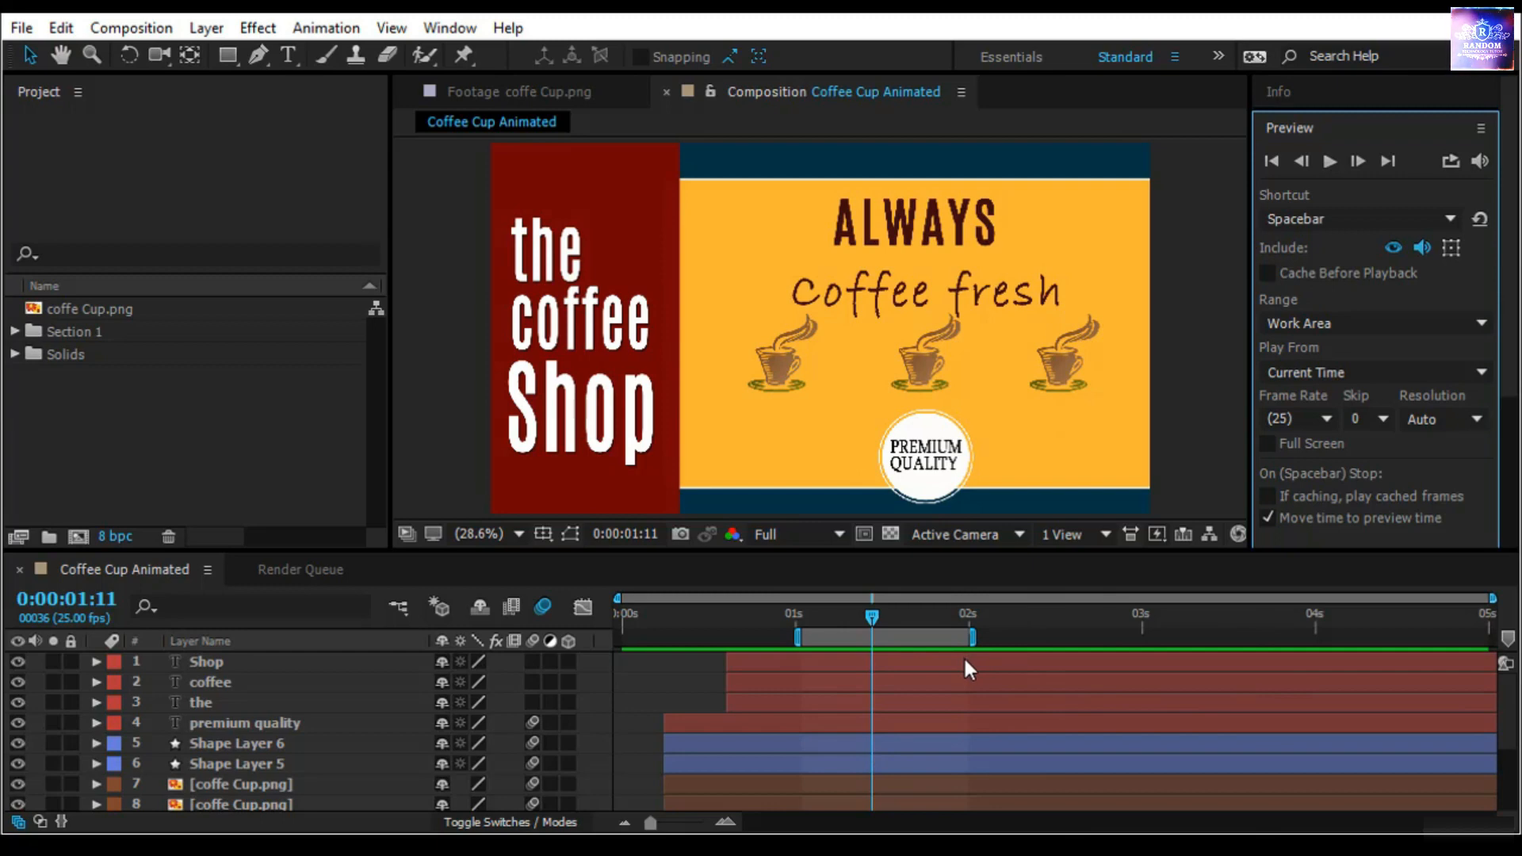
Keep Play From set to Current Time and preview the work area with the playhead at 0:00:01:06
{"action": "left_click", "coordinate": [1309, 372]}
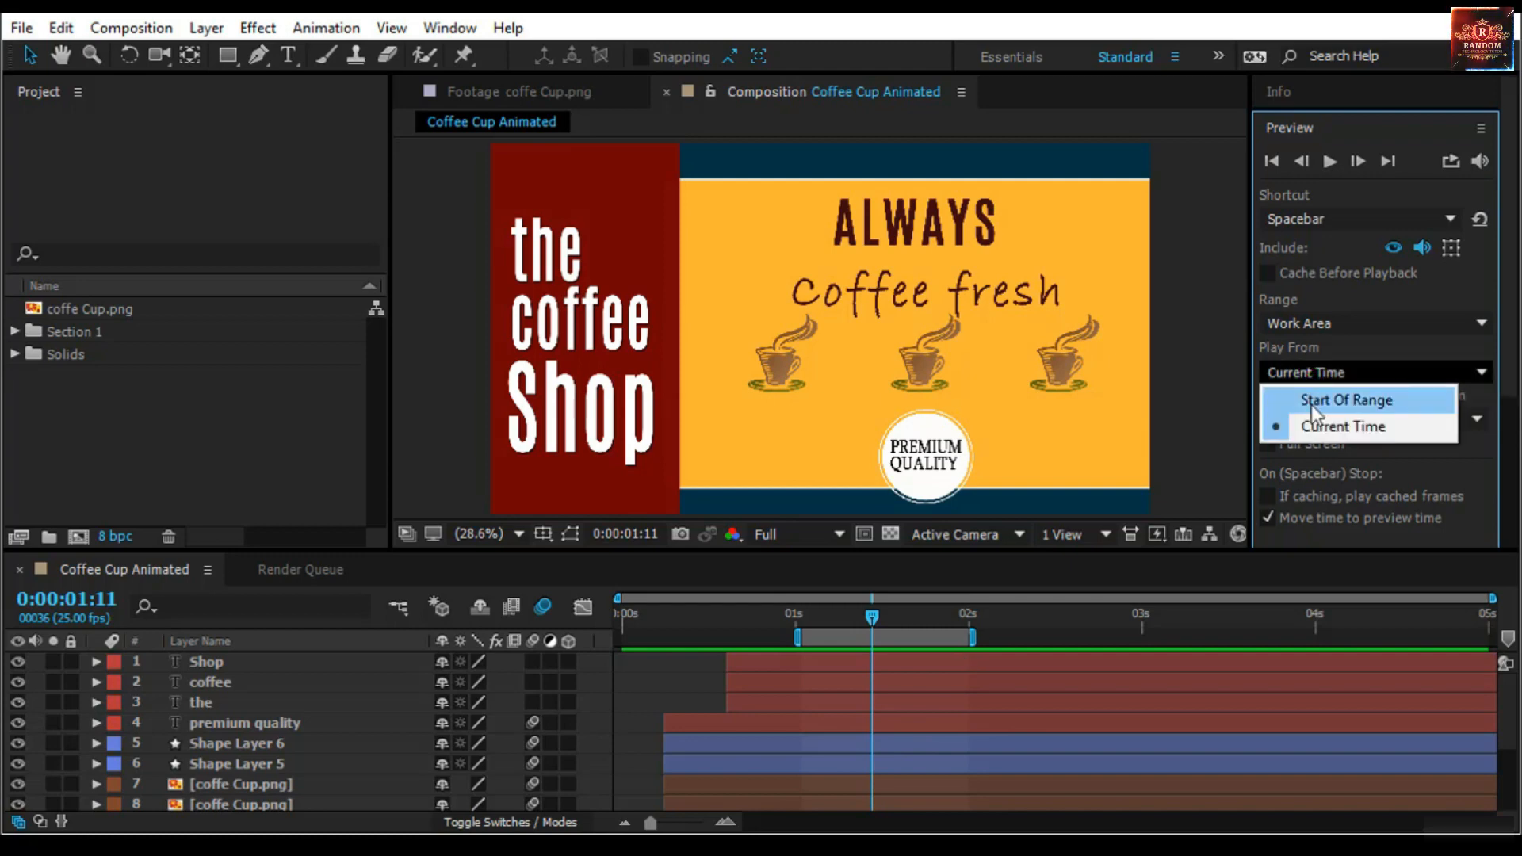
{"action": "left_click", "coordinate": [1316, 426]}
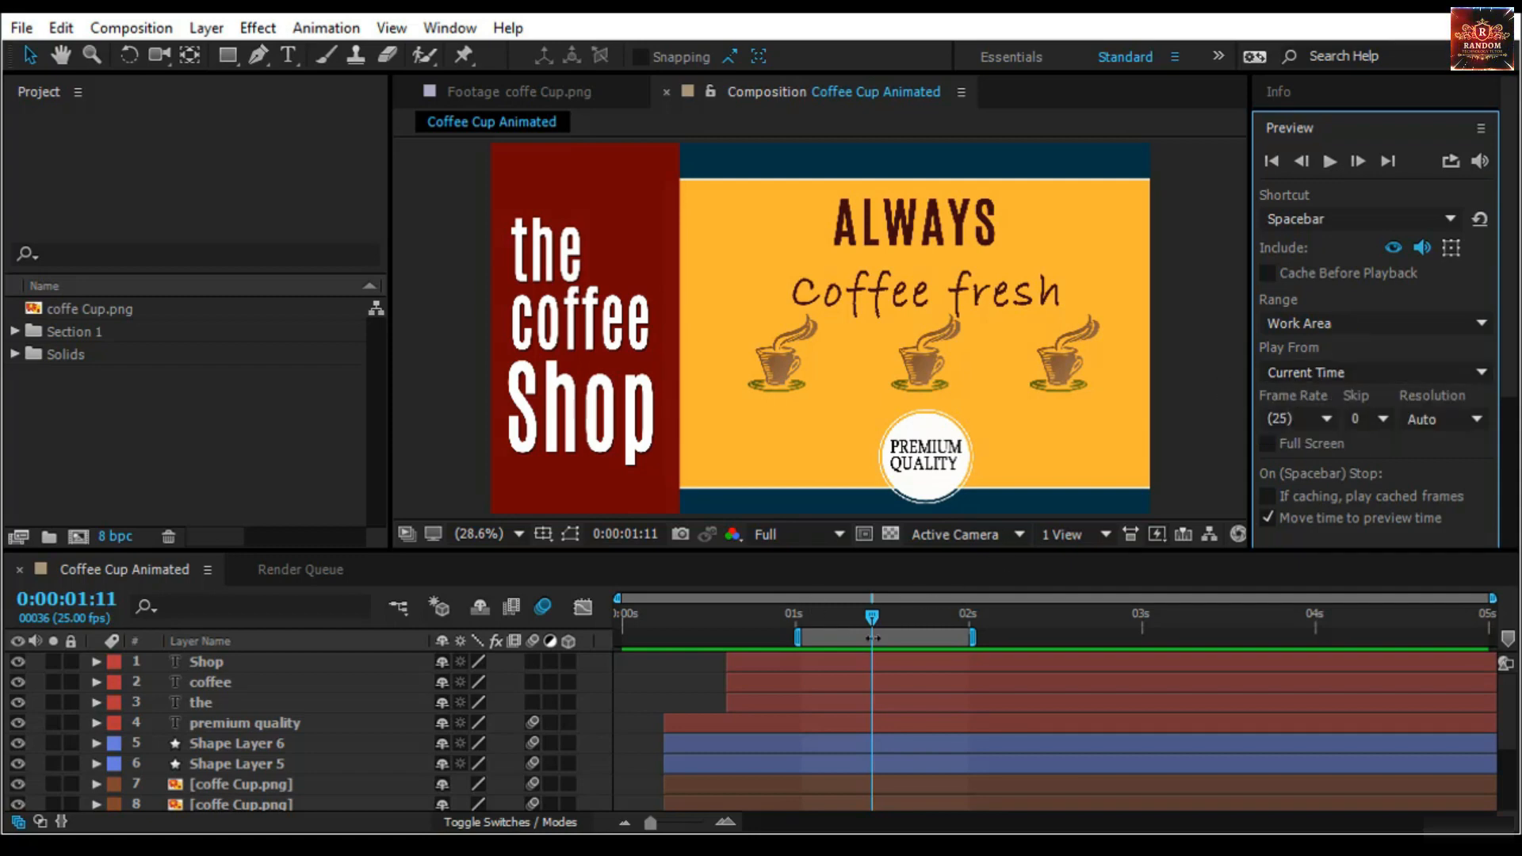
{"action": "left_click_drag", "start_coordinate": [871, 617], "coordinate": [834, 622]}
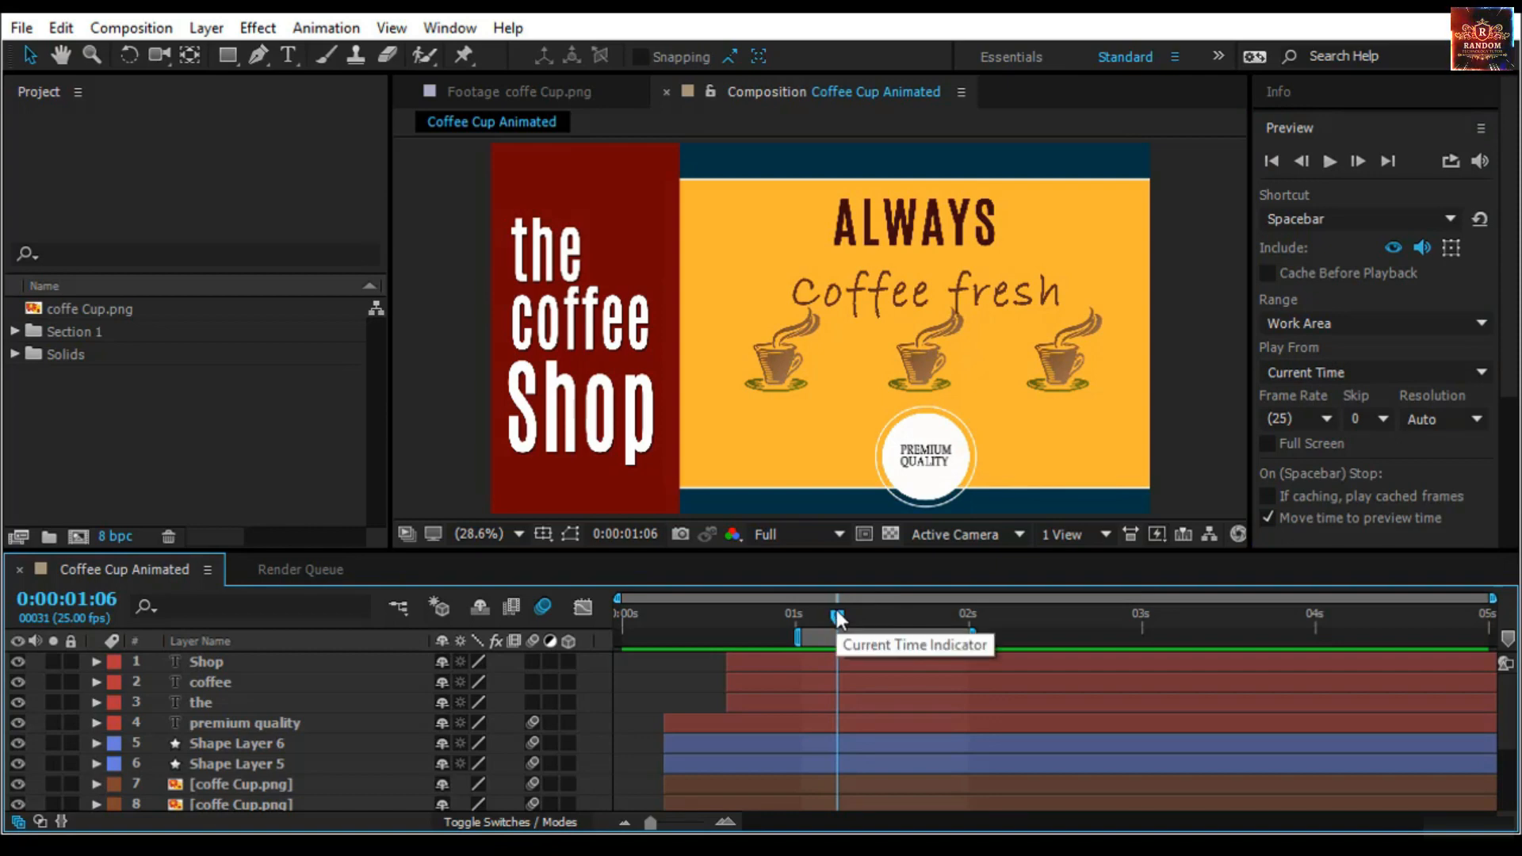
{"action": "left_click", "coordinate": [1331, 161]}
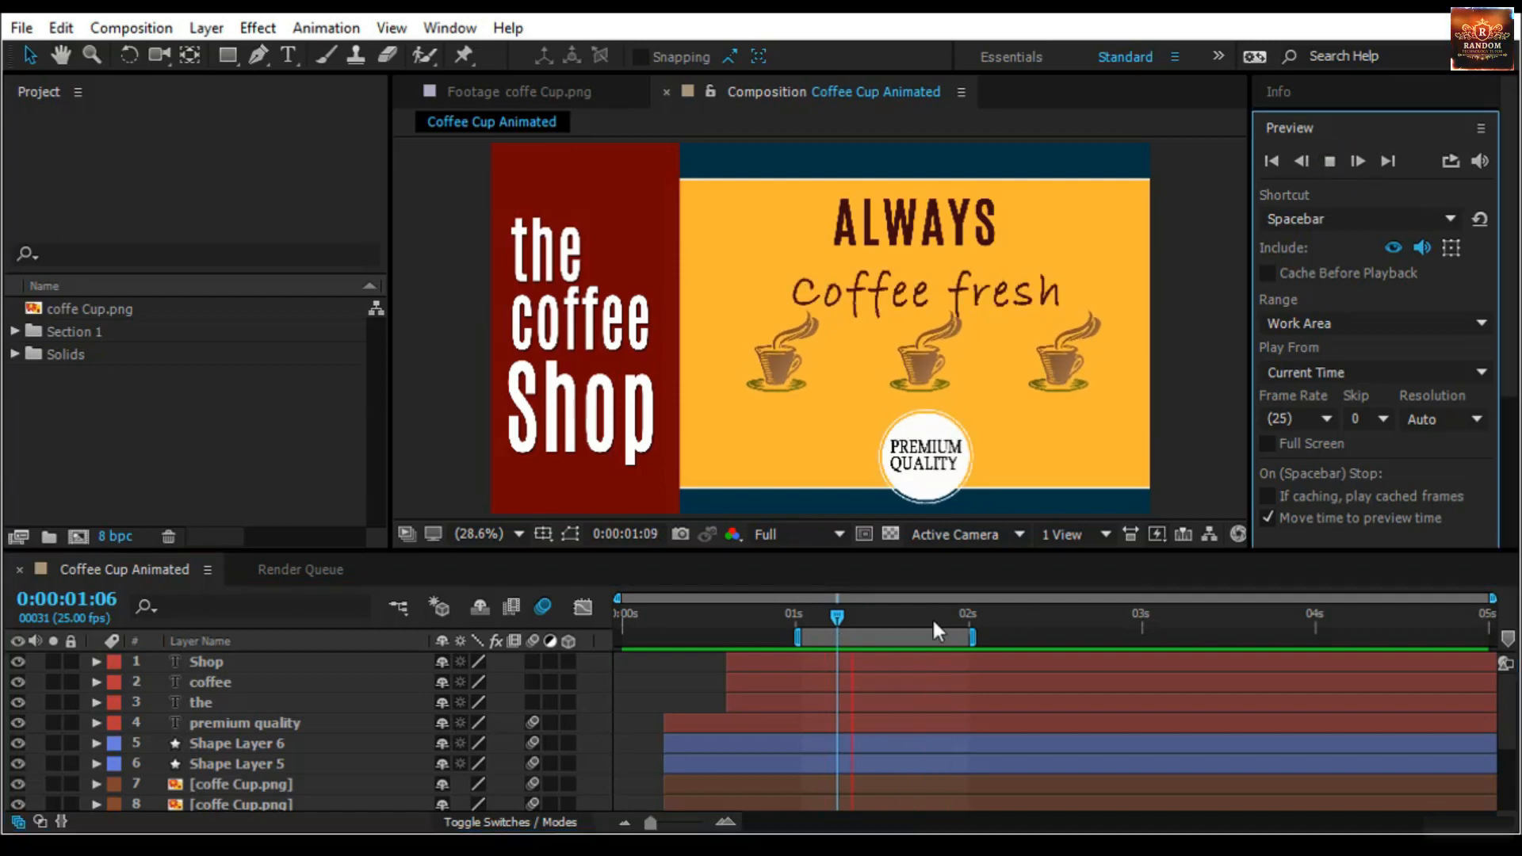
{"action": "left_click", "coordinate": [836, 623]}
Extend the work area's end to about 0:00:04:00 and preview it twice with the playhead at 0:00:02:00
{"action": "left_click_drag", "start_coordinate": [973, 637], "coordinate": [1315, 637]}
{"action": "left_click_drag", "start_coordinate": [839, 615], "coordinate": [965, 641]}
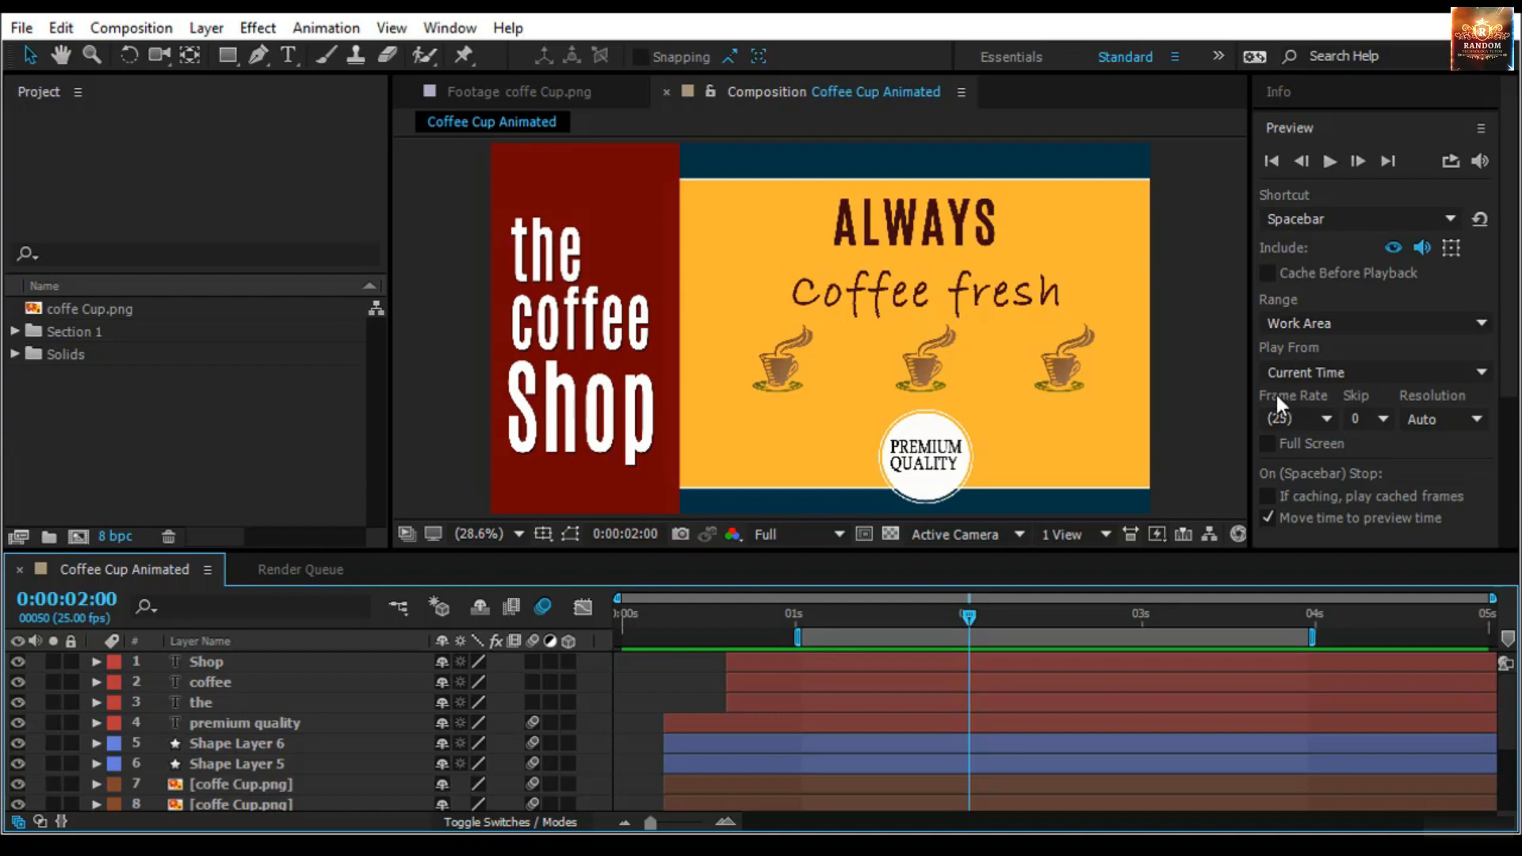
{"action": "left_click", "coordinate": [1333, 156]}
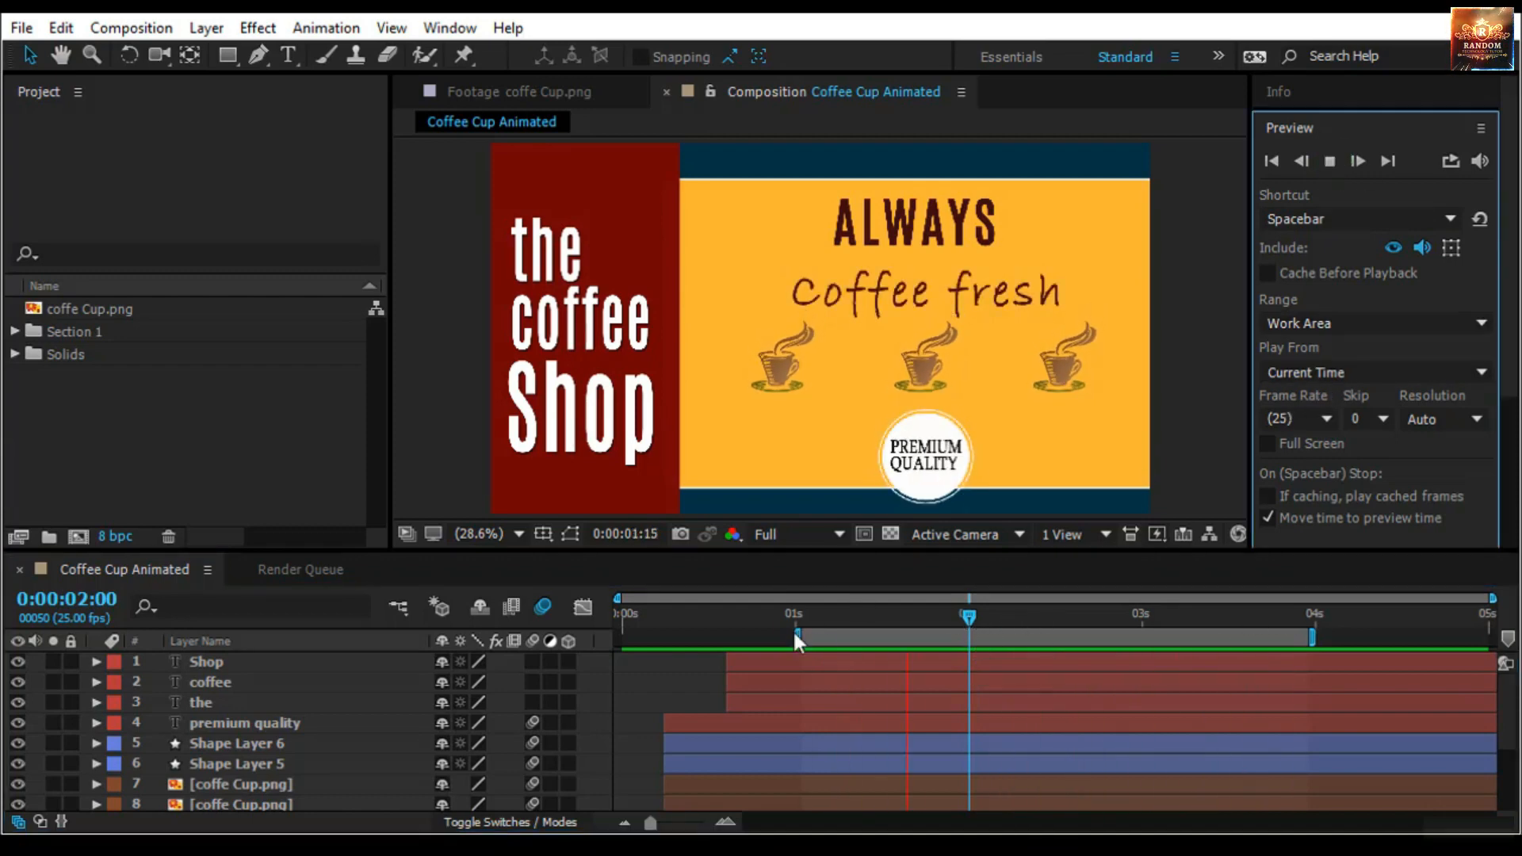
{"action": "left_click", "coordinate": [965, 620]}
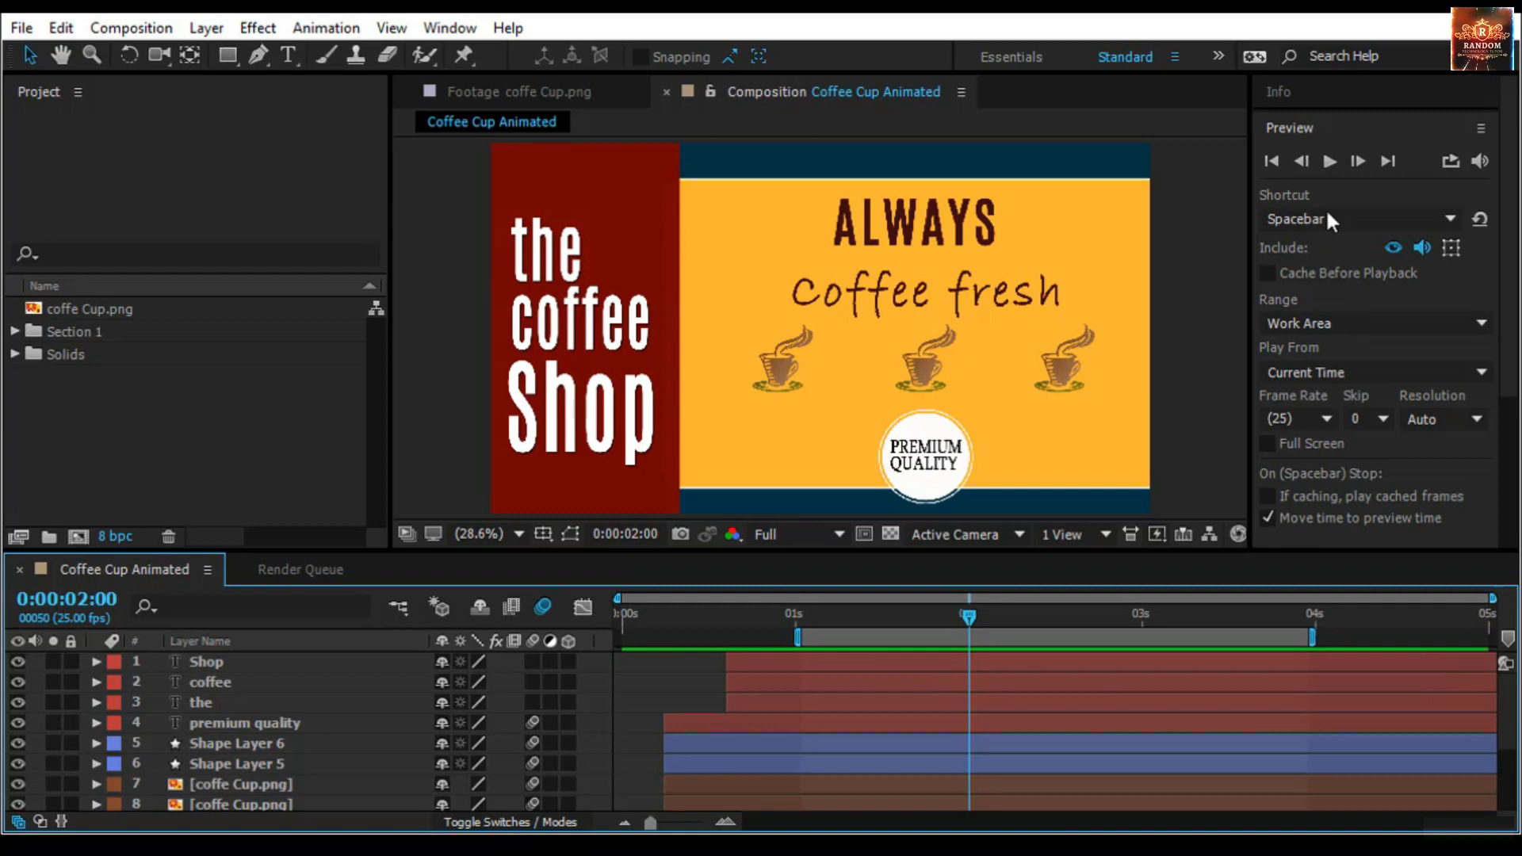
{"action": "left_click", "coordinate": [1329, 161]}
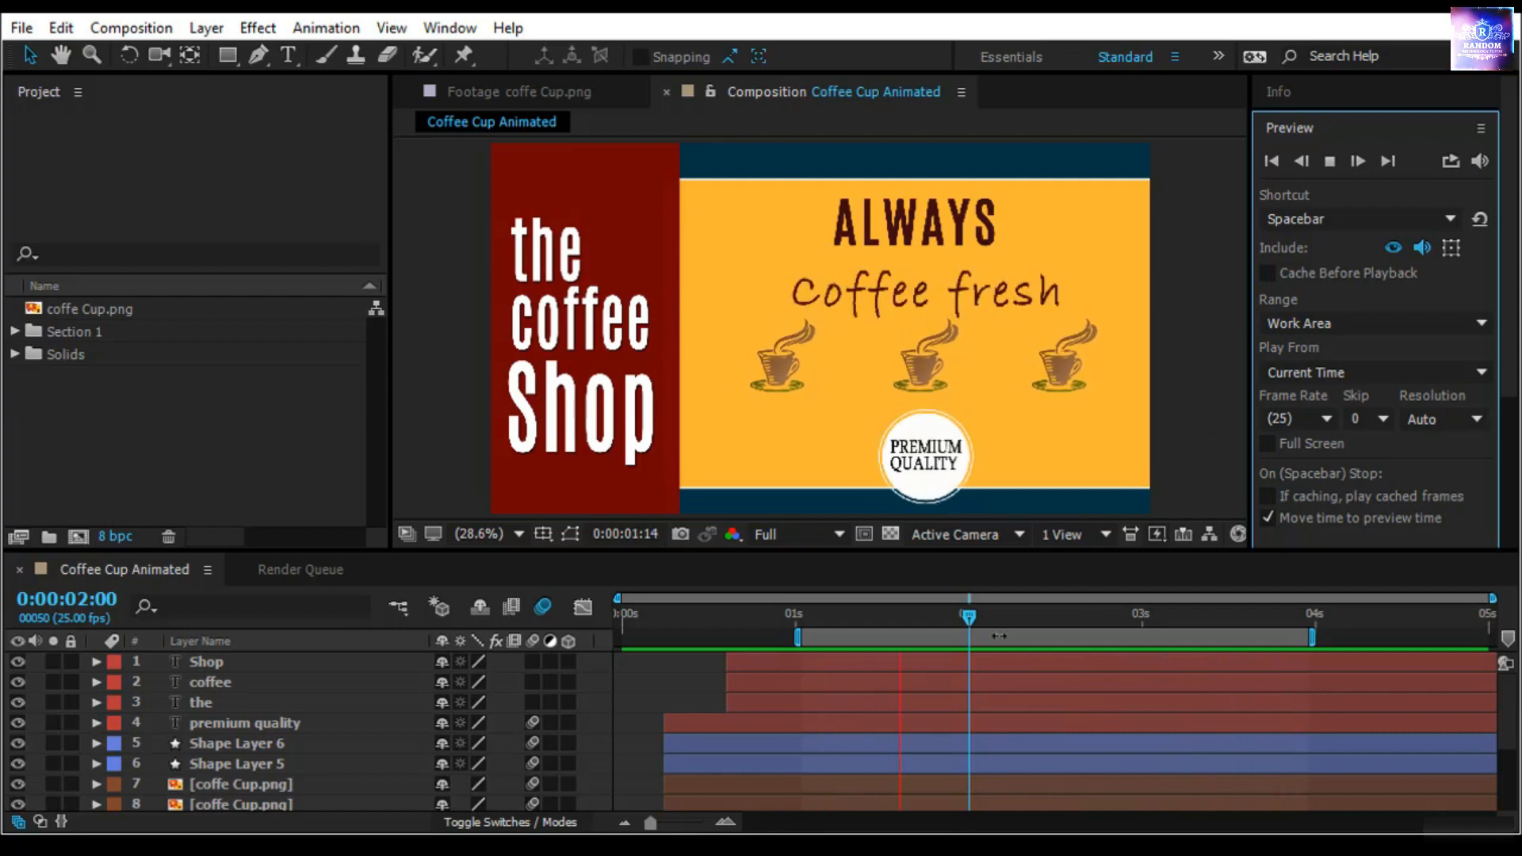
Shorten the work area to about two seconds, shift it to start near 0:00:02:18, and preview it
{"action": "mouse_move", "coordinate": [1308, 637]}
{"action": "left_mouse_down"}
{"action": "mouse_move", "coordinate": [1137, 636]}
{"action": "mouse_move", "coordinate": [1228, 637]}
{"action": "left_mouse_up"}
{"action": "key", "text": "ctrl+z"}
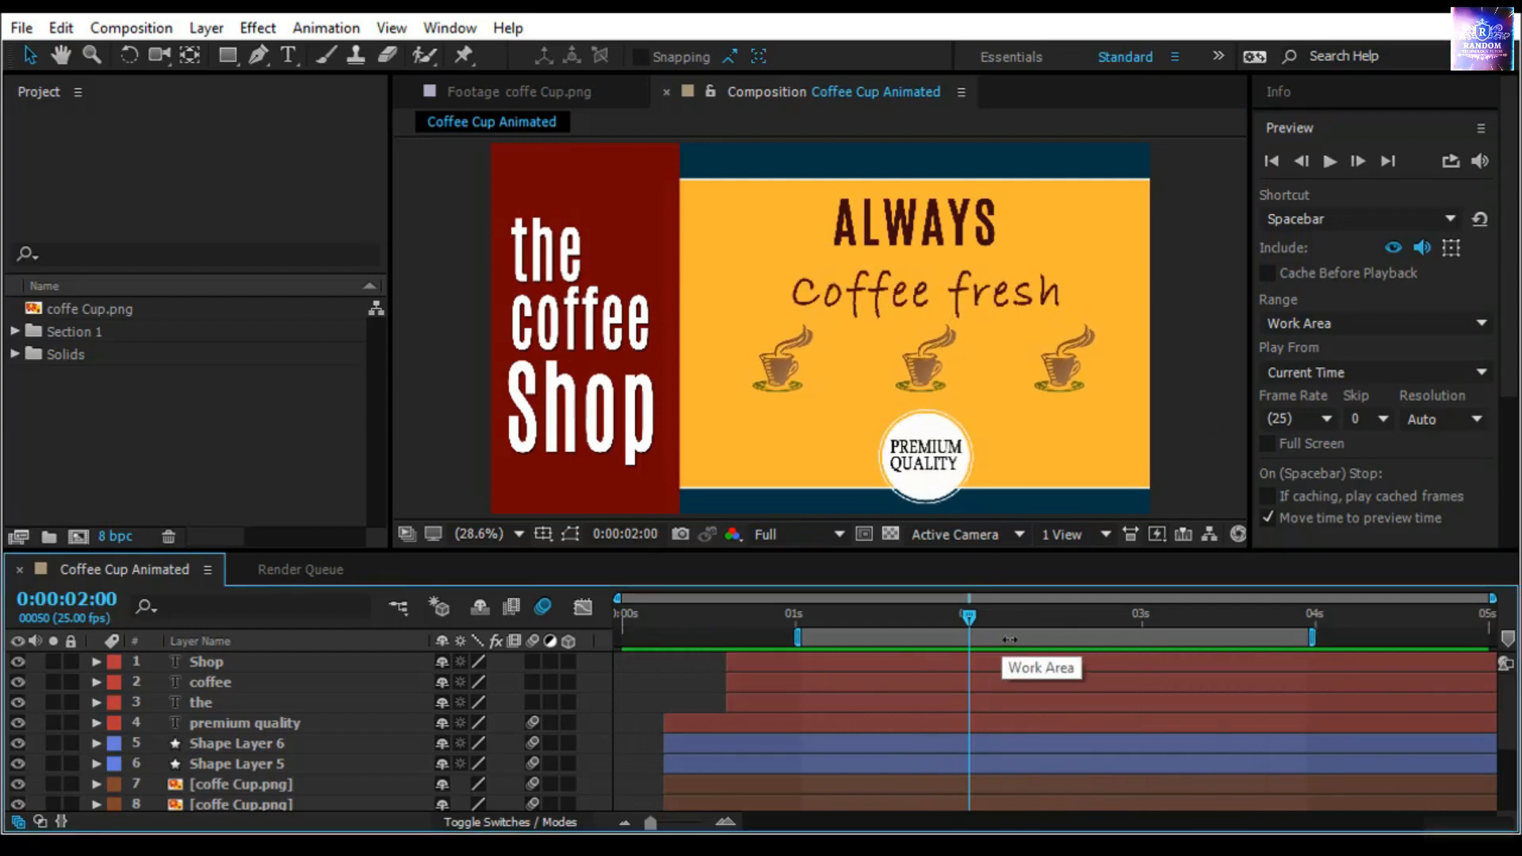
{"action": "mouse_move", "coordinate": [1003, 637]}
{"action": "left_mouse_down"}
{"action": "mouse_move", "coordinate": [1125, 637]}
{"action": "mouse_move", "coordinate": [862, 637]}
{"action": "mouse_move", "coordinate": [999, 639]}
{"action": "left_mouse_up"}
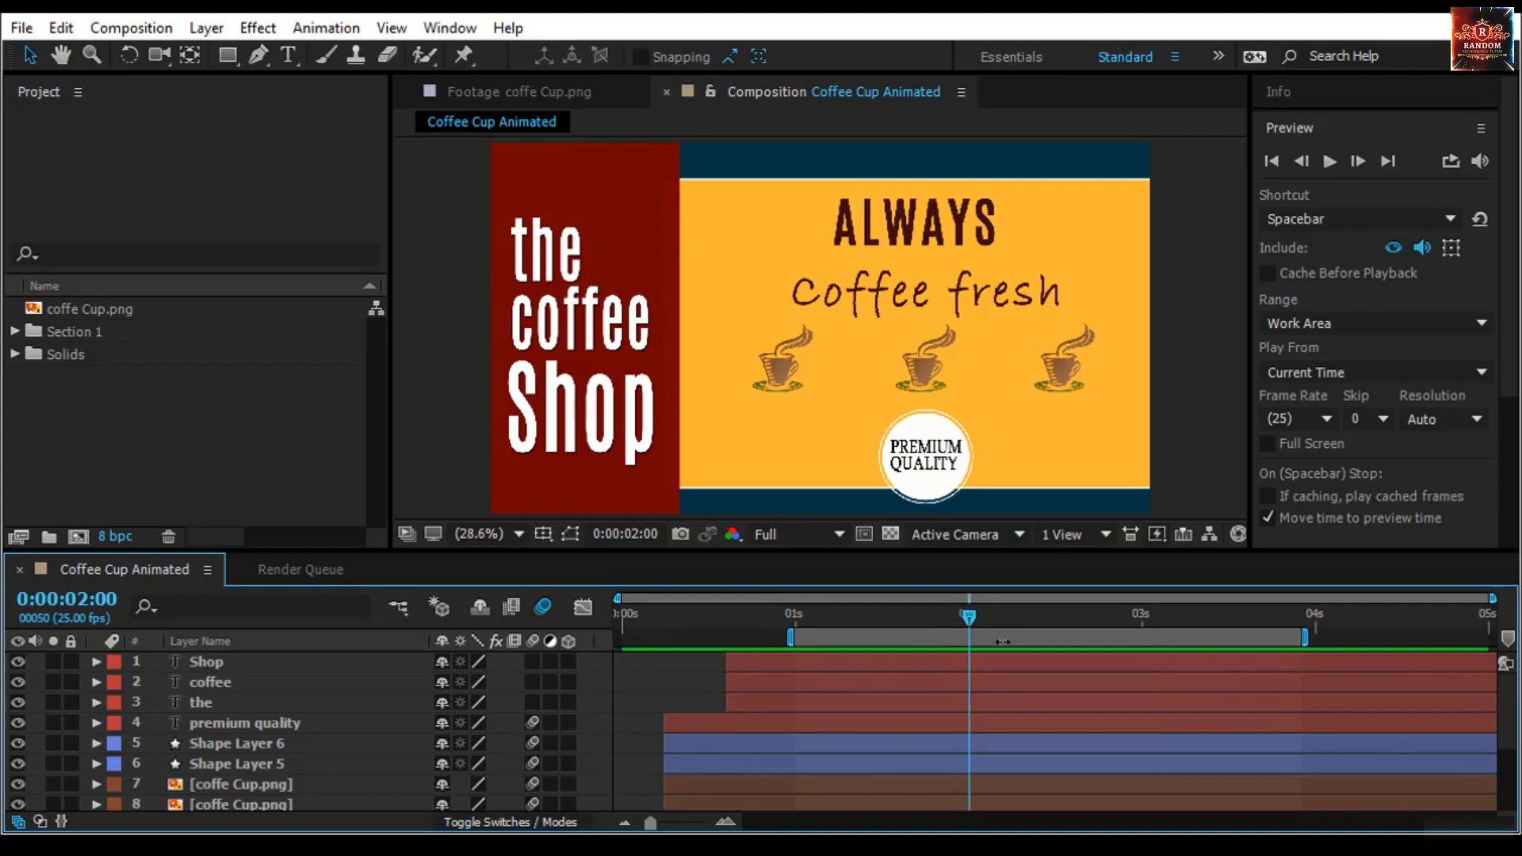
{"action": "left_click_drag", "start_coordinate": [1304, 637], "coordinate": [1154, 646]}
{"action": "left_click_drag", "start_coordinate": [1045, 642], "coordinate": [1352, 647]}
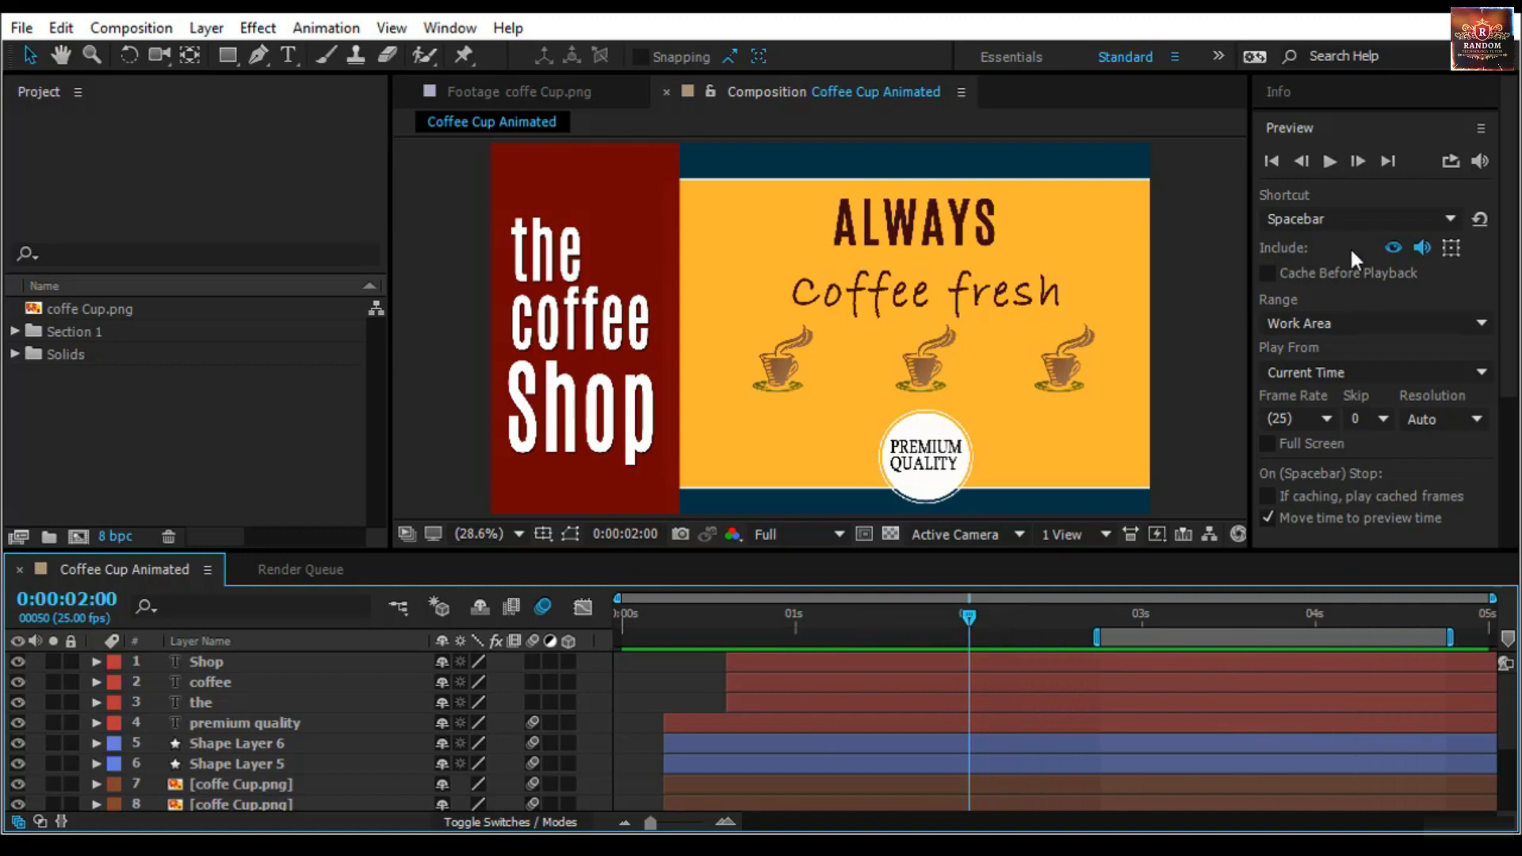
{"action": "left_click", "coordinate": [1333, 160]}
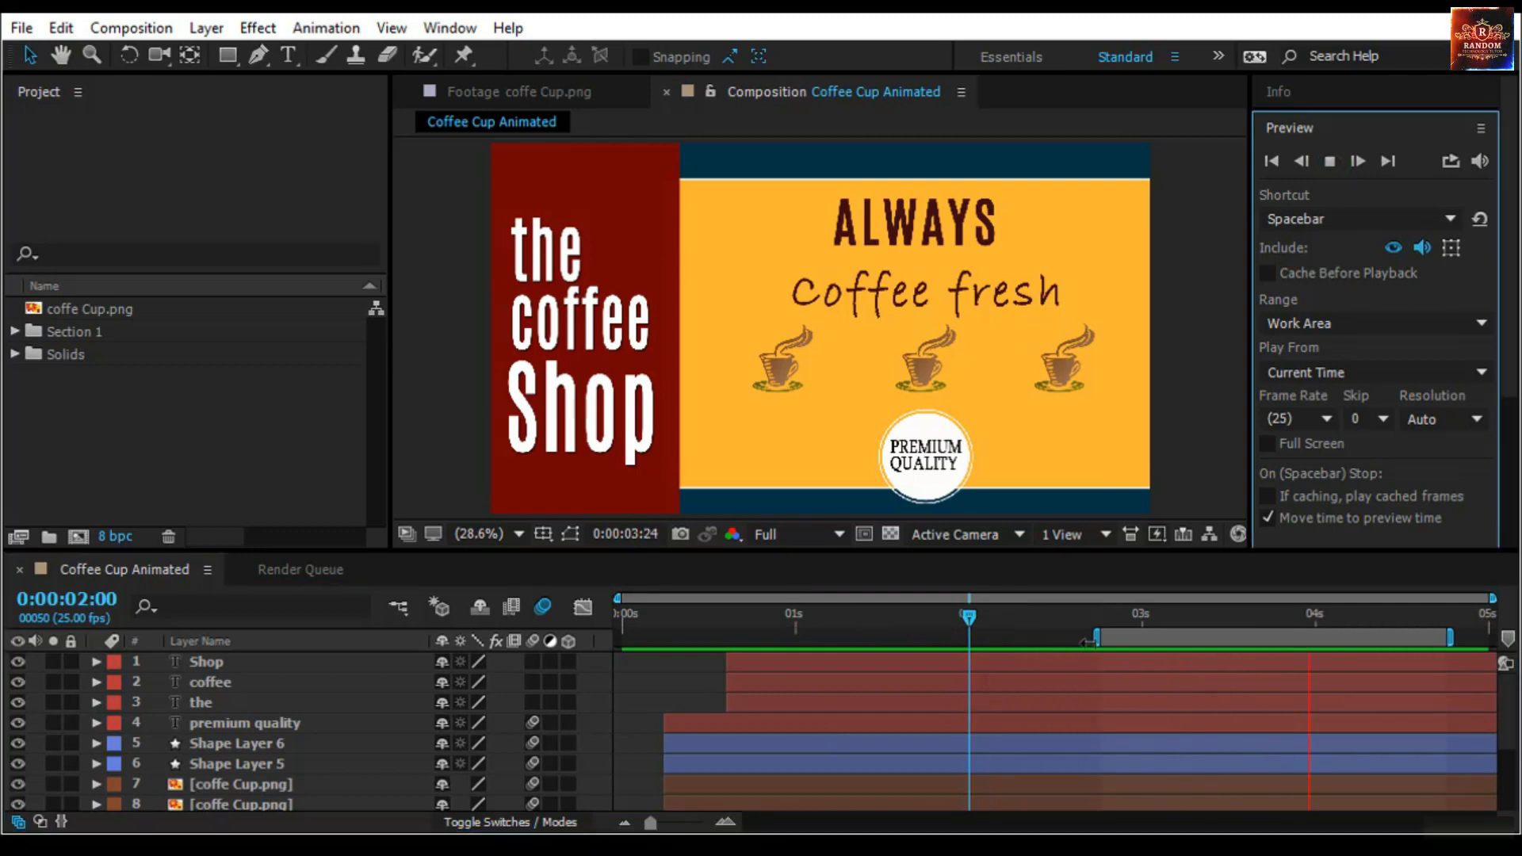
Shift the work area back to start near 0:00:00:12 and preview it with the playhead at 0:00:00:19
{"action": "left_click_drag", "start_coordinate": [1187, 636], "coordinate": [790, 674]}
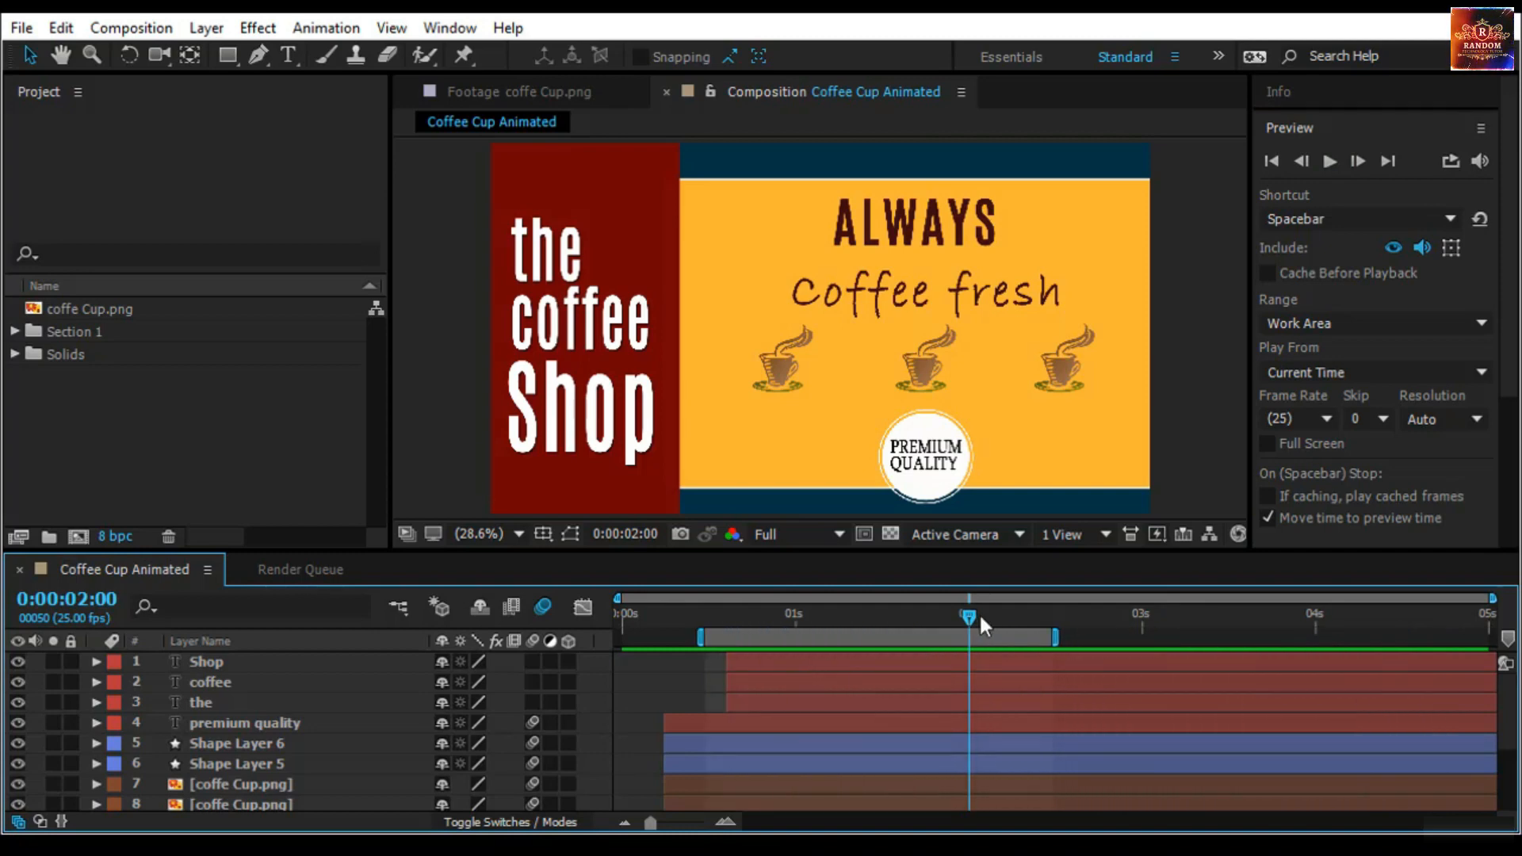
{"action": "left_click_drag", "start_coordinate": [967, 617], "coordinate": [755, 617]}
{"action": "left_click", "coordinate": [1330, 160]}
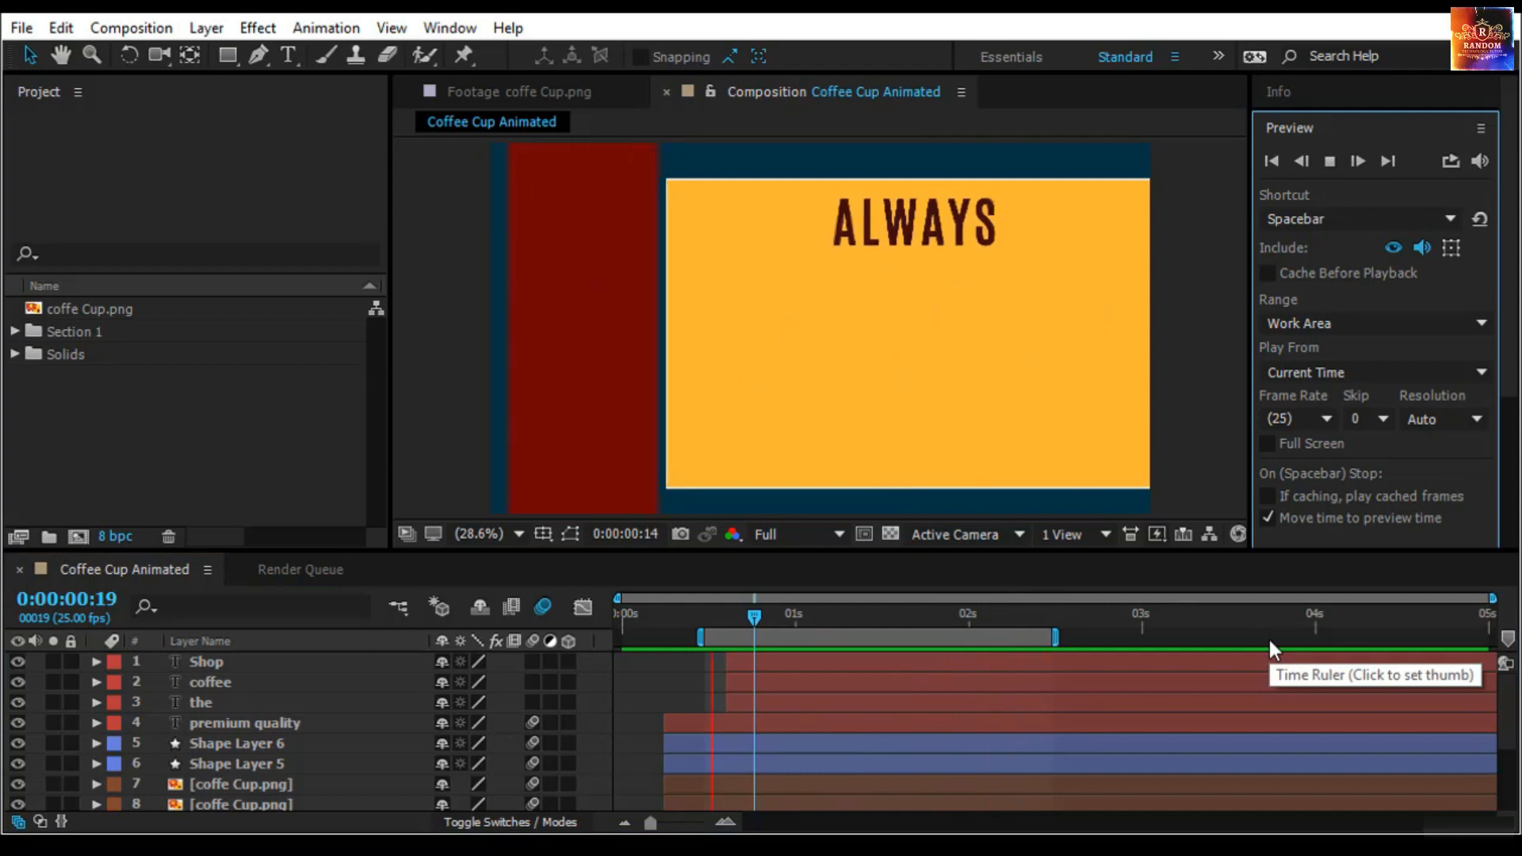
Reset the work area to the full composition, and set its start at 0:00:01:00 and its end at 0:00:03:00
{"action": "double_click", "coordinate": [821, 639]}
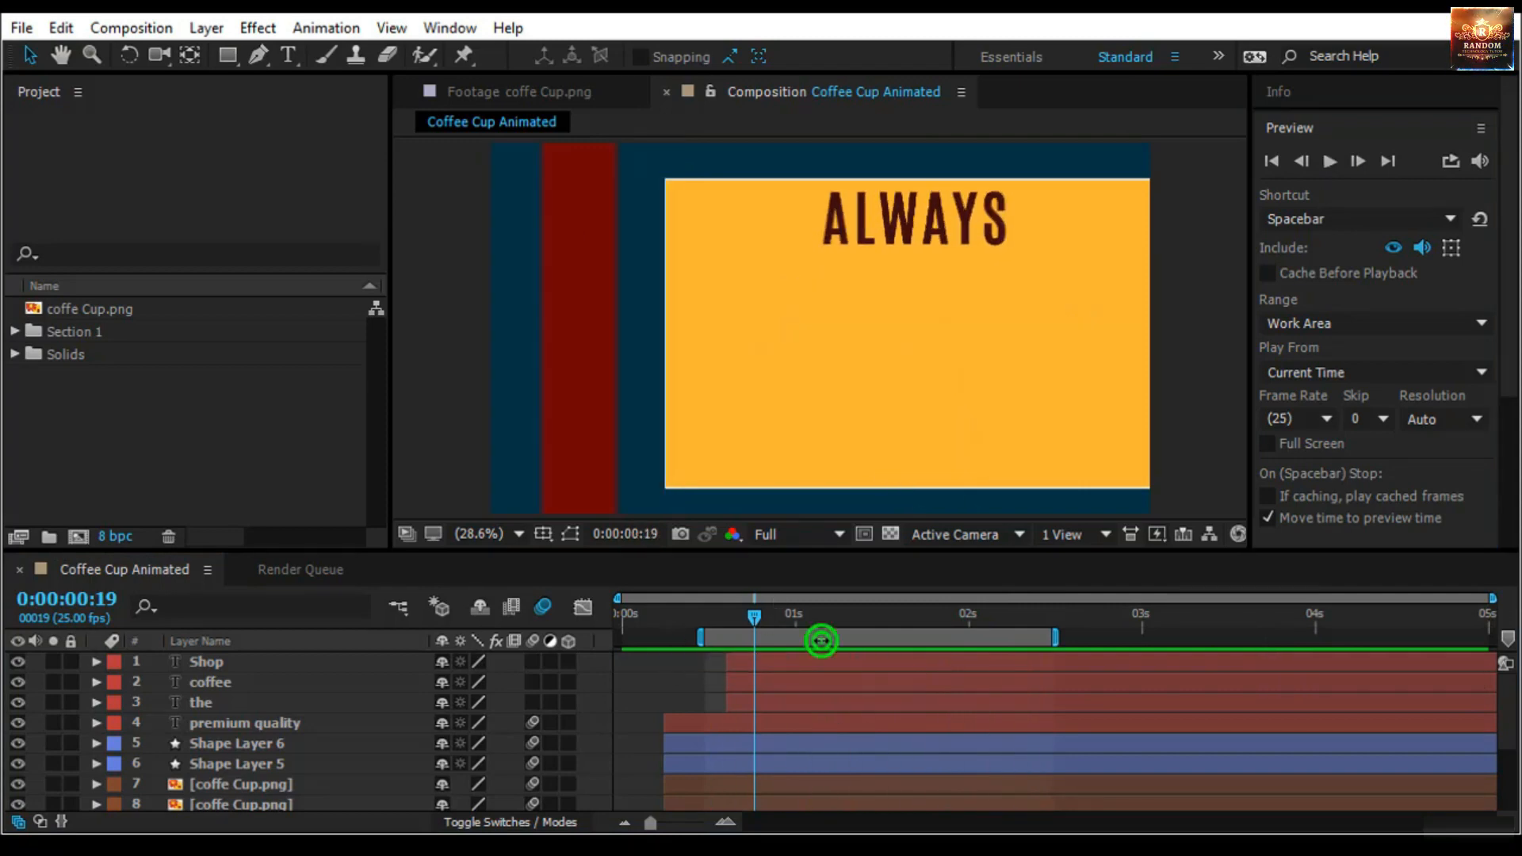
{"action": "left_click_drag", "start_coordinate": [753, 616], "coordinate": [792, 617]}
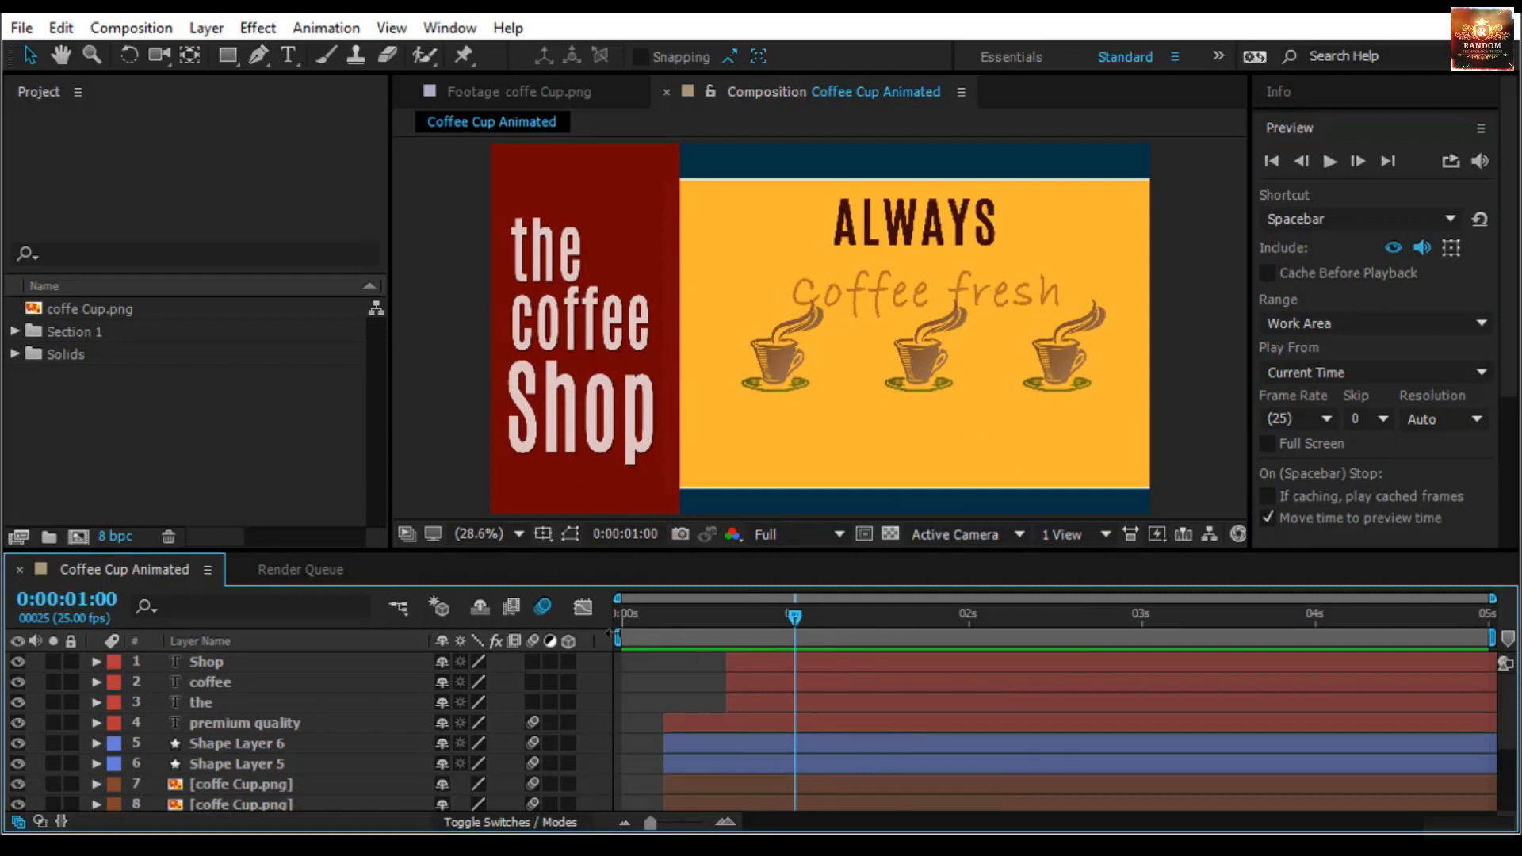
{"action": "left_click_drag", "start_coordinate": [617, 634], "coordinate": [553, 669]}
{"action": "key", "text": "b"}
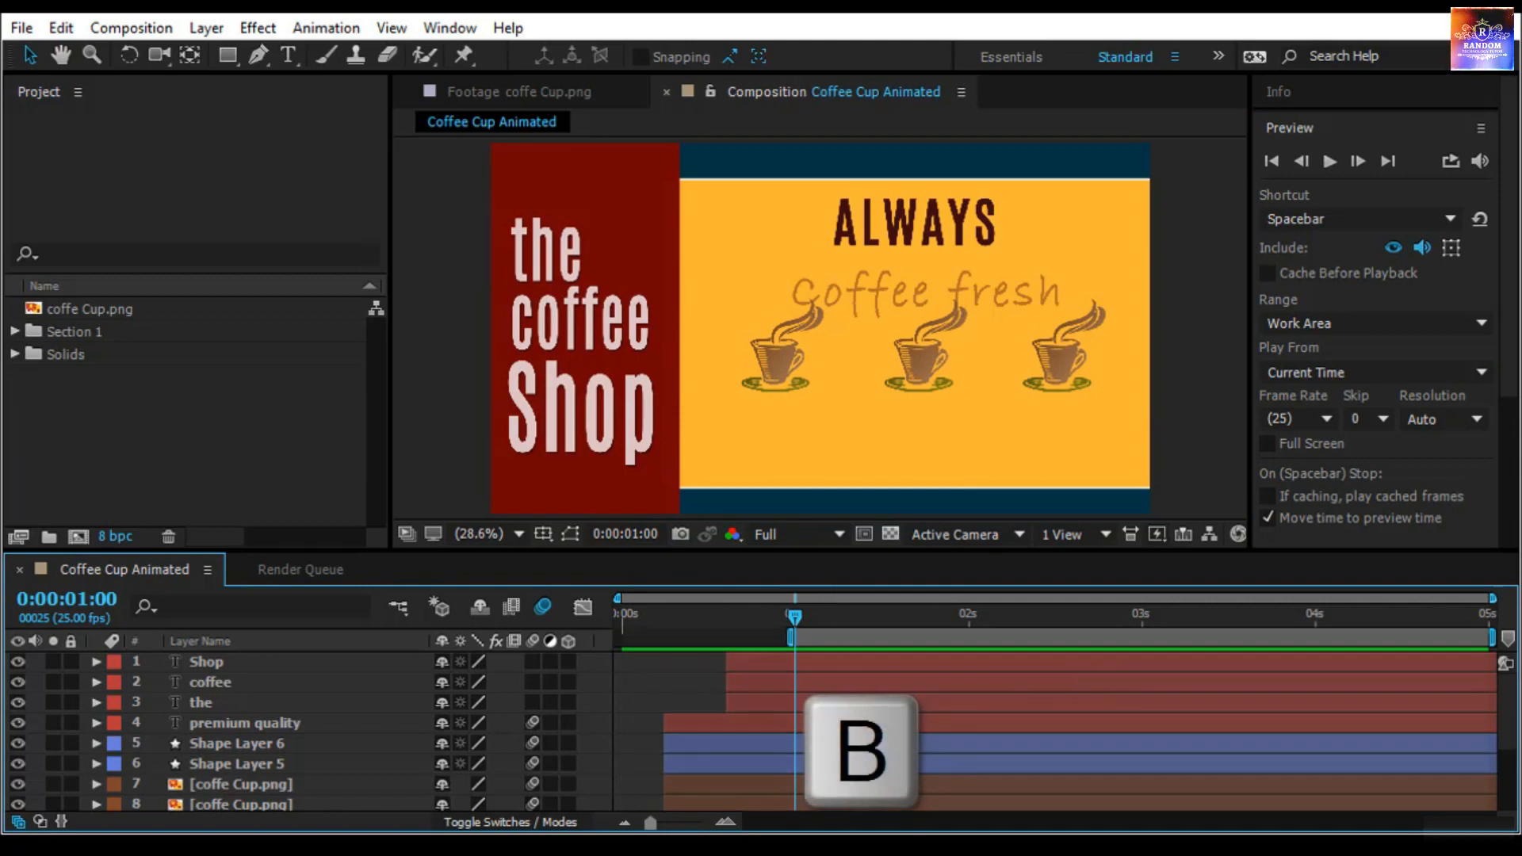
{"action": "left_click_drag", "start_coordinate": [795, 616], "coordinate": [1140, 650]}
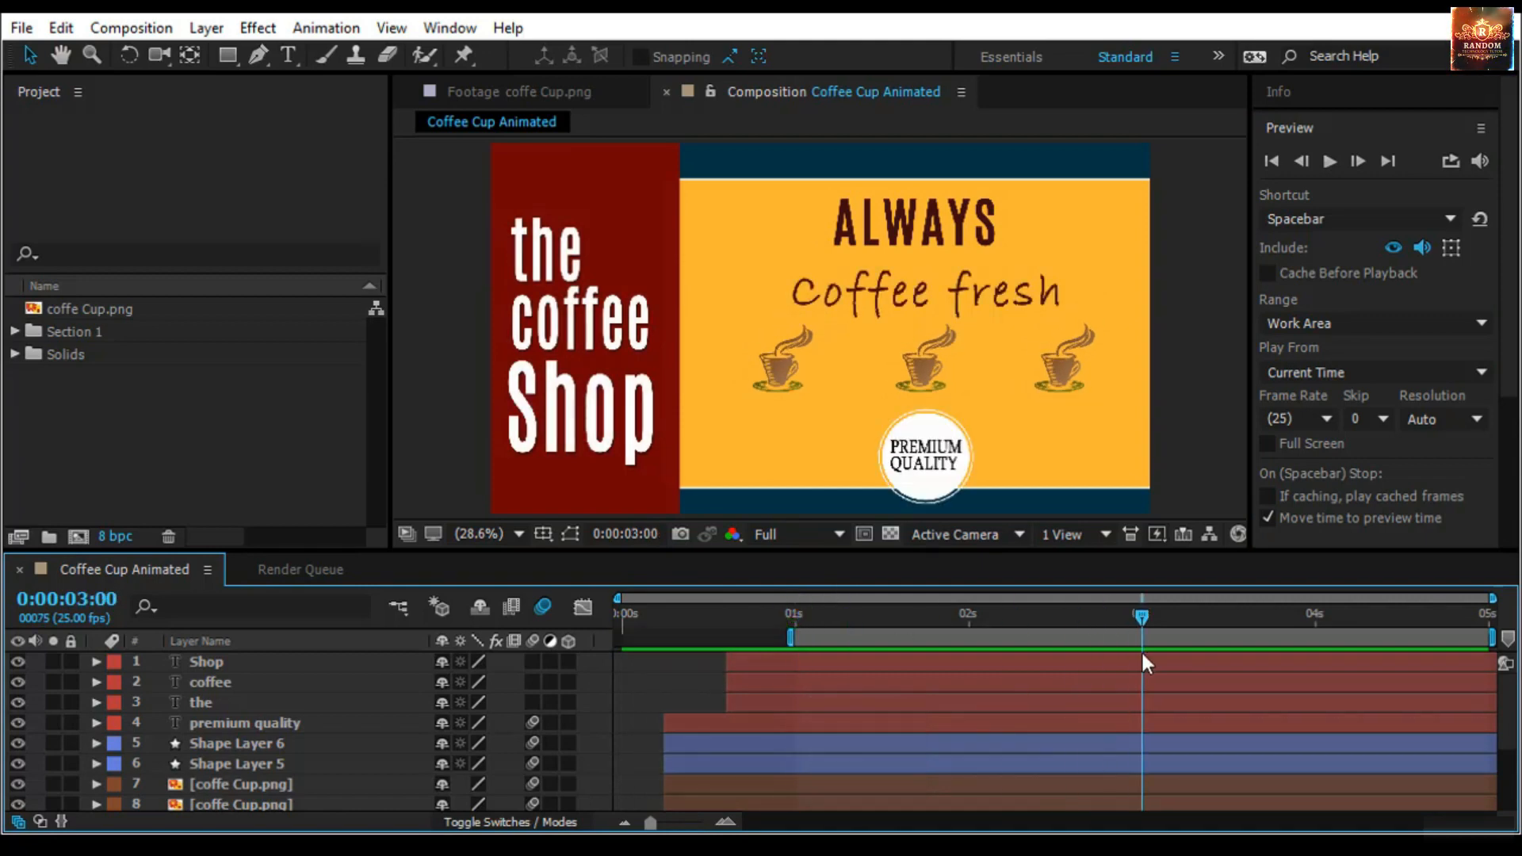
{"action": "key", "text": "n"}
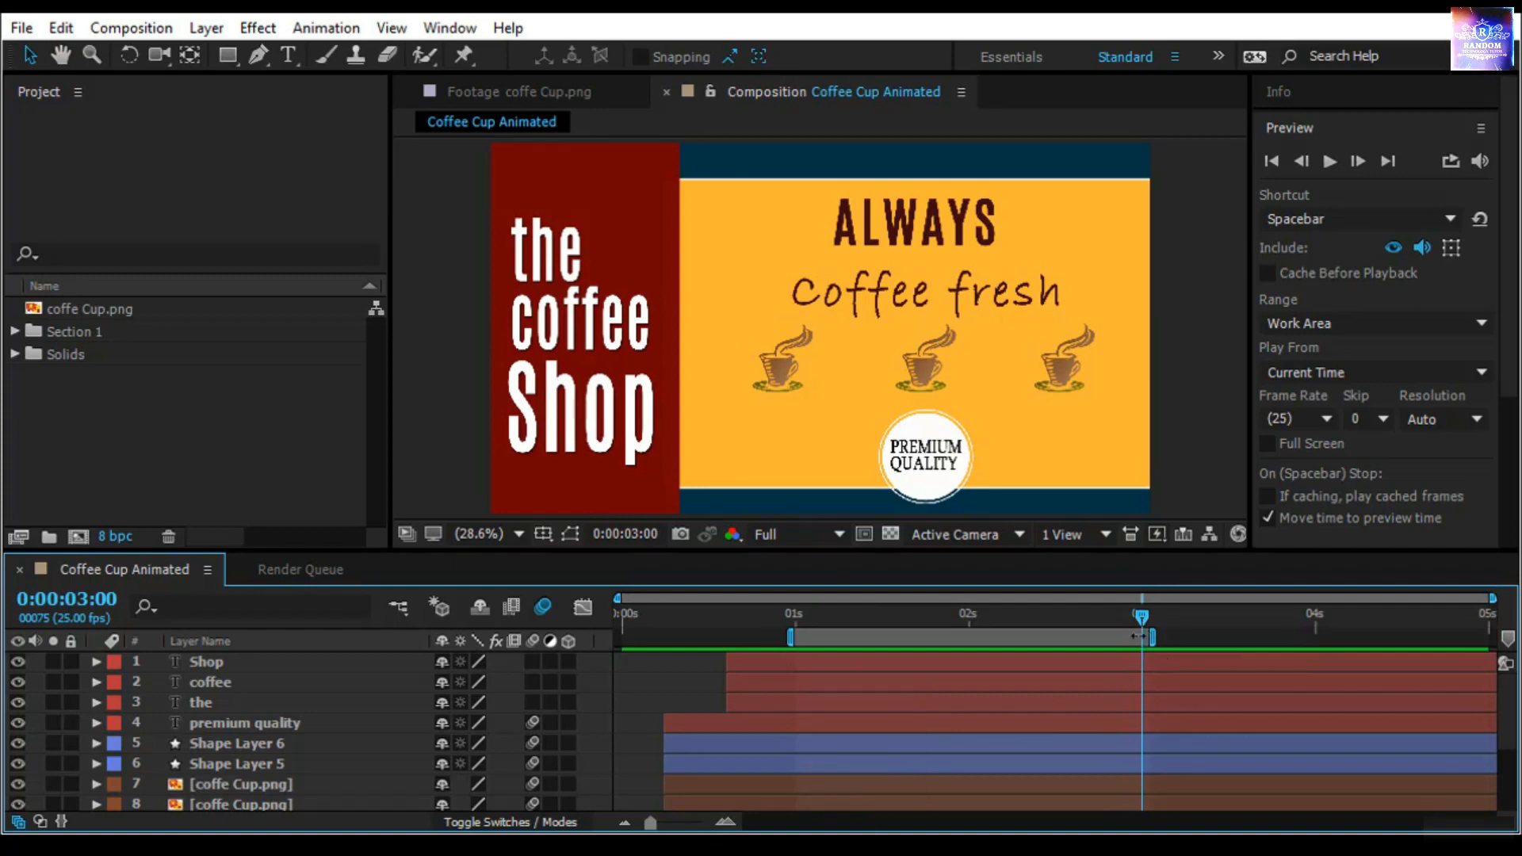
Shift the work area earlier to start near 0:00:00:13 and preview it with the playhead at 0:00:00:16
{"action": "left_click_drag", "start_coordinate": [986, 636], "coordinate": [885, 642]}
{"action": "left_click_drag", "start_coordinate": [1135, 618], "coordinate": [732, 664]}
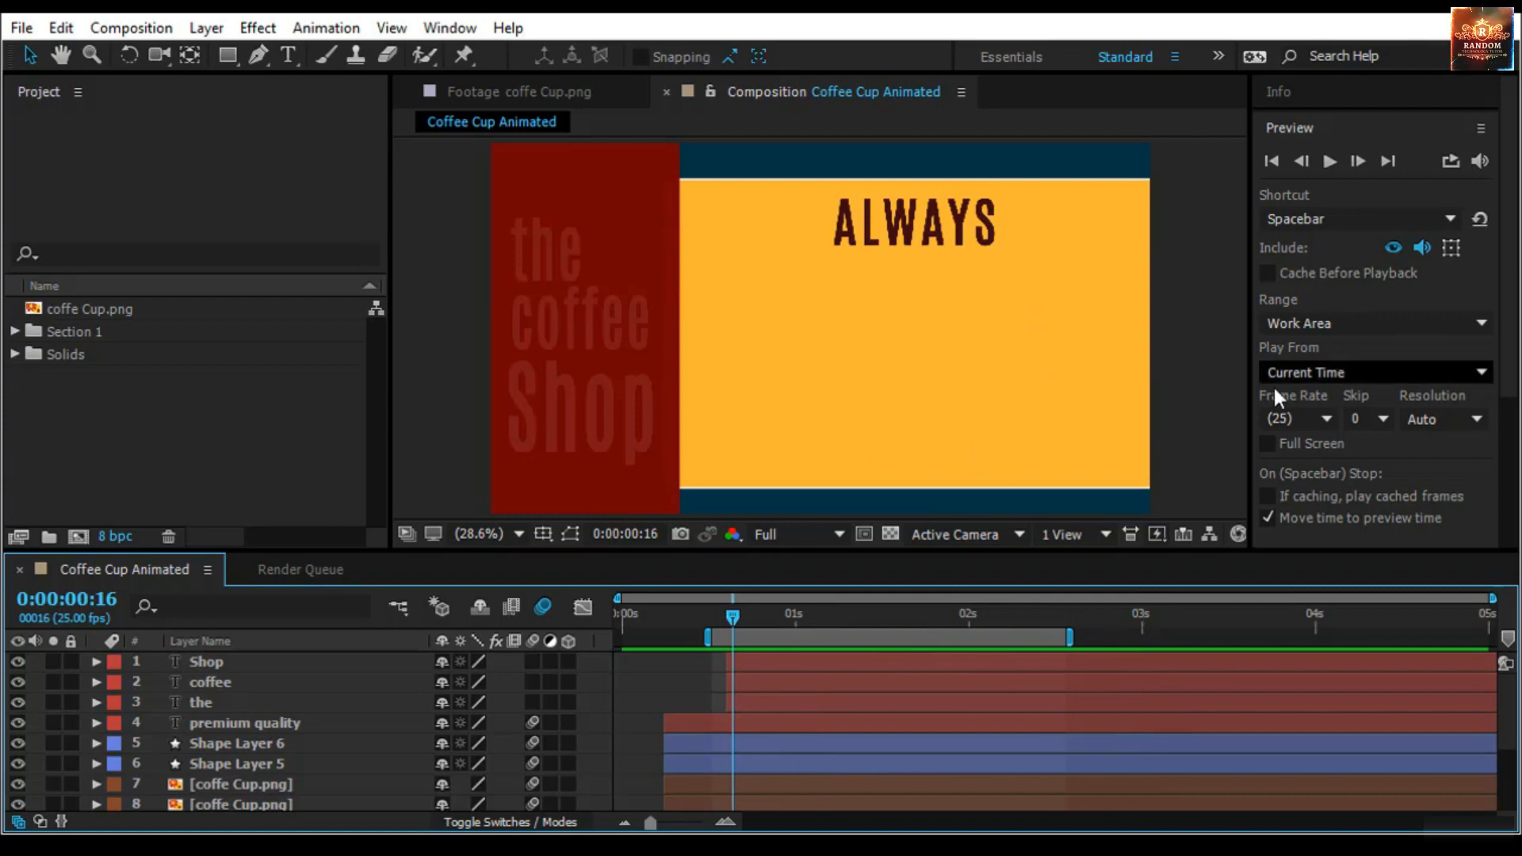
{"action": "left_click", "coordinate": [1330, 162]}
Set the preview range to Work Area Extended By Current Time and preview with the playhead at 0:00:00:07
{"action": "left_click", "coordinate": [1344, 325]}
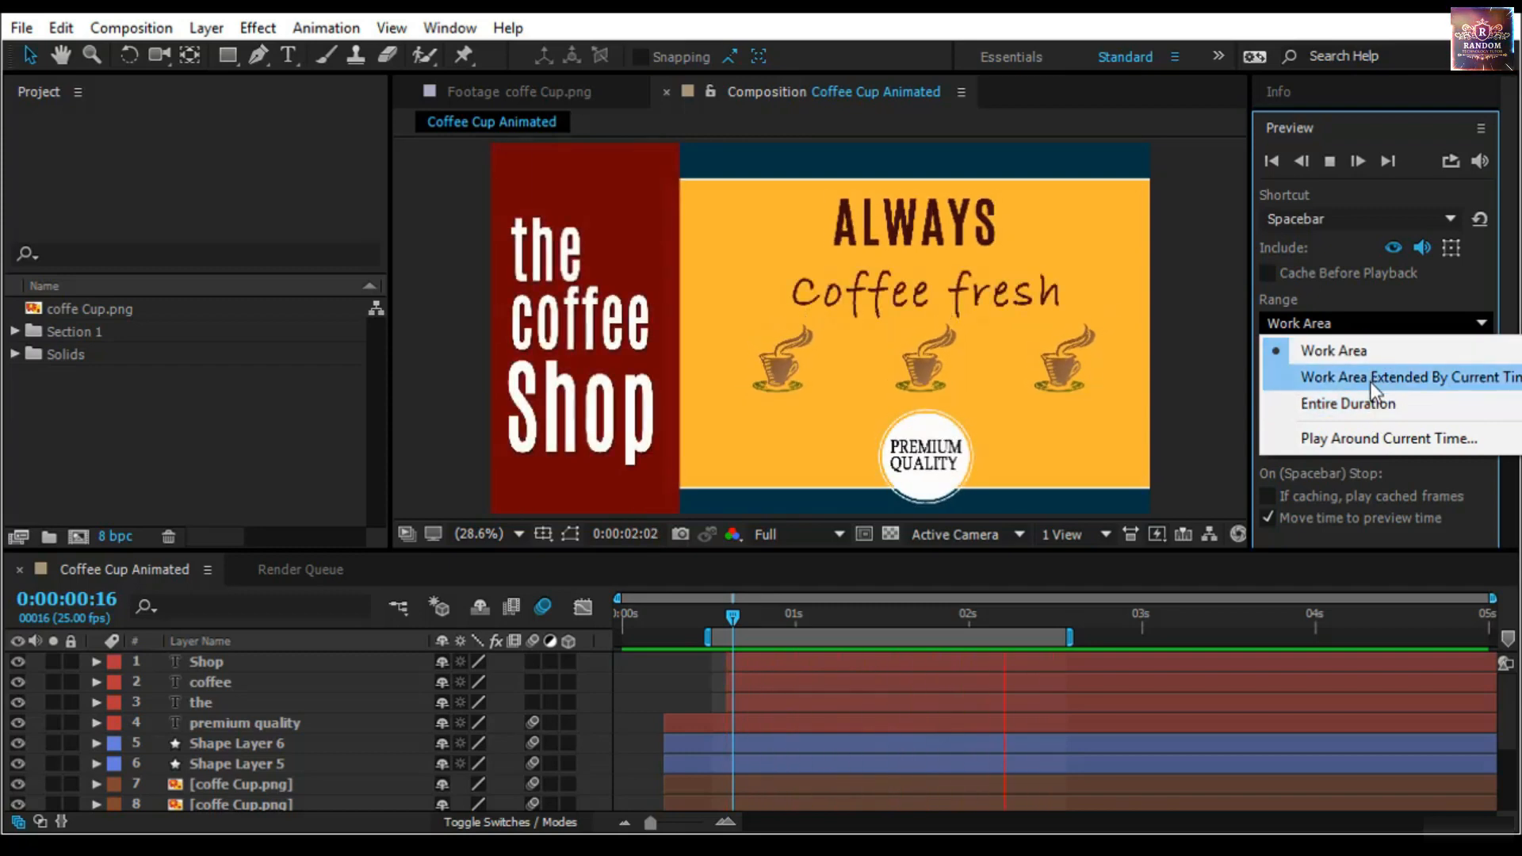
{"action": "left_click_drag", "start_coordinate": [739, 615], "coordinate": [670, 626]}
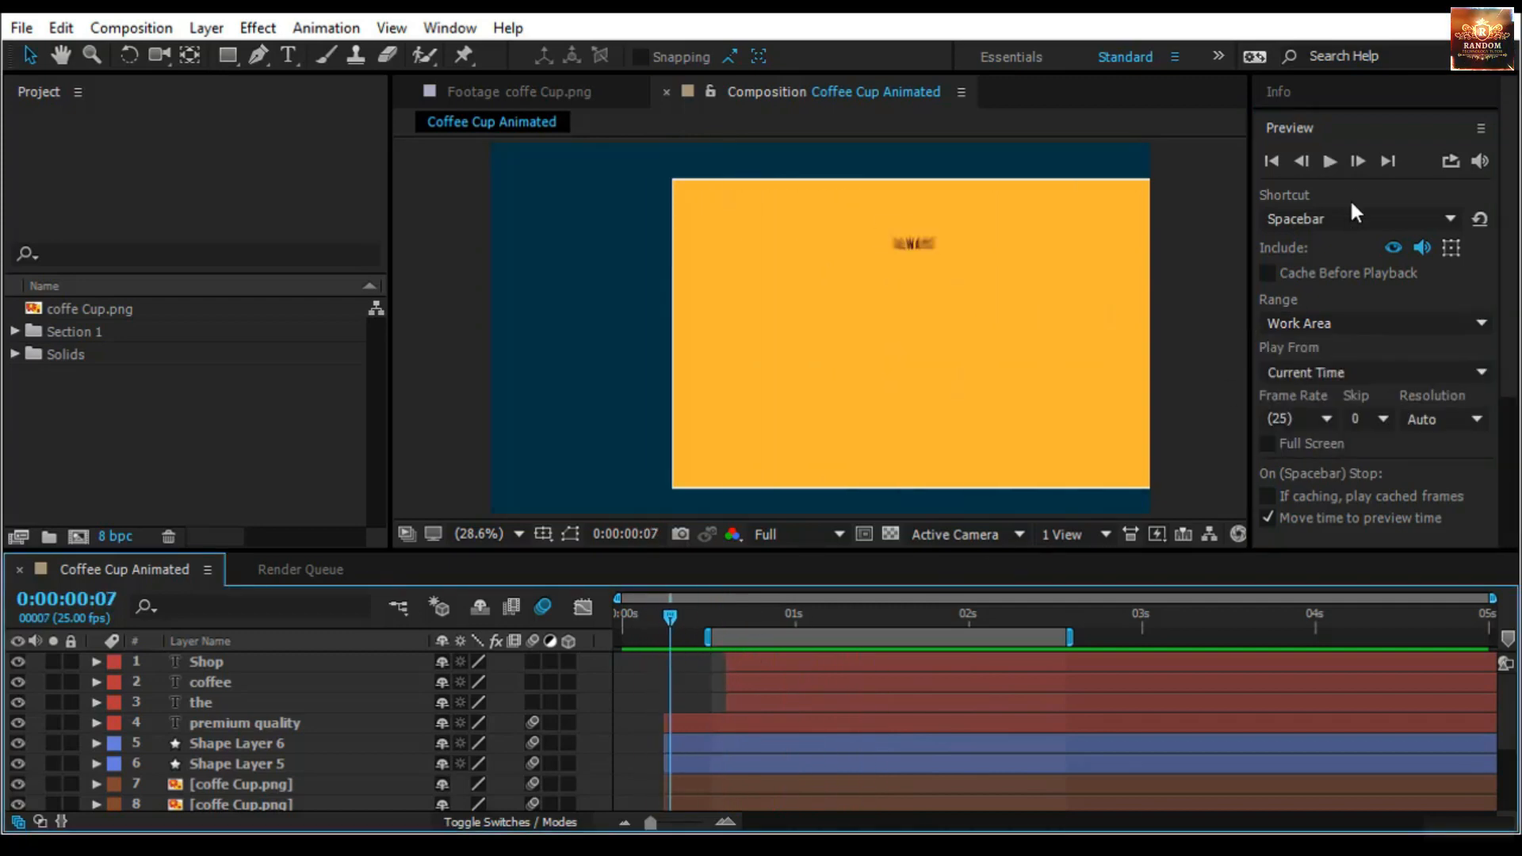
{"action": "left_click", "coordinate": [1336, 321]}
{"action": "left_click", "coordinate": [1349, 376]}
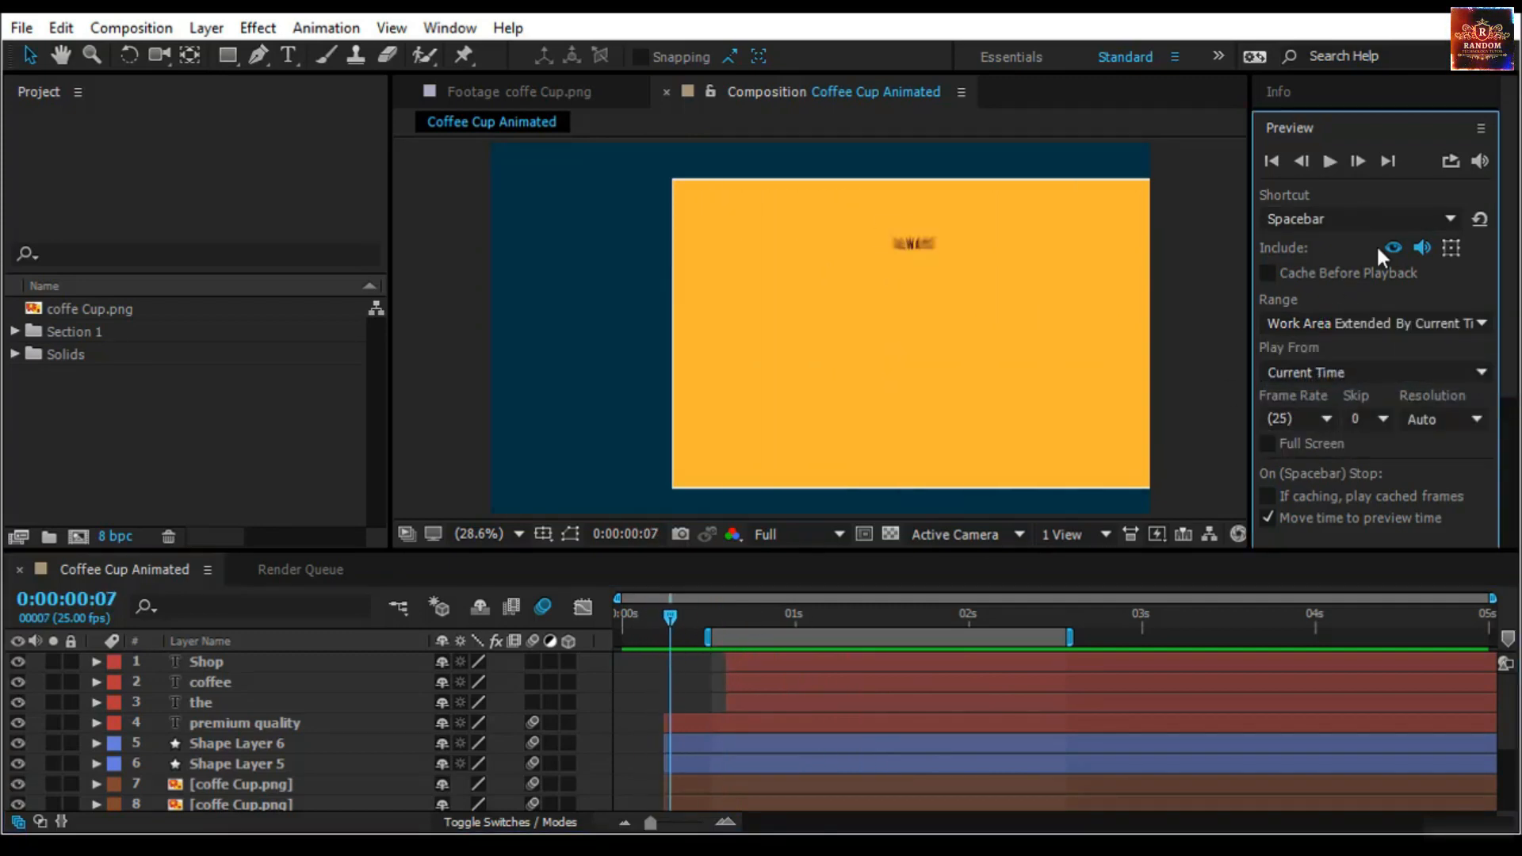
{"action": "left_click", "coordinate": [1326, 164]}
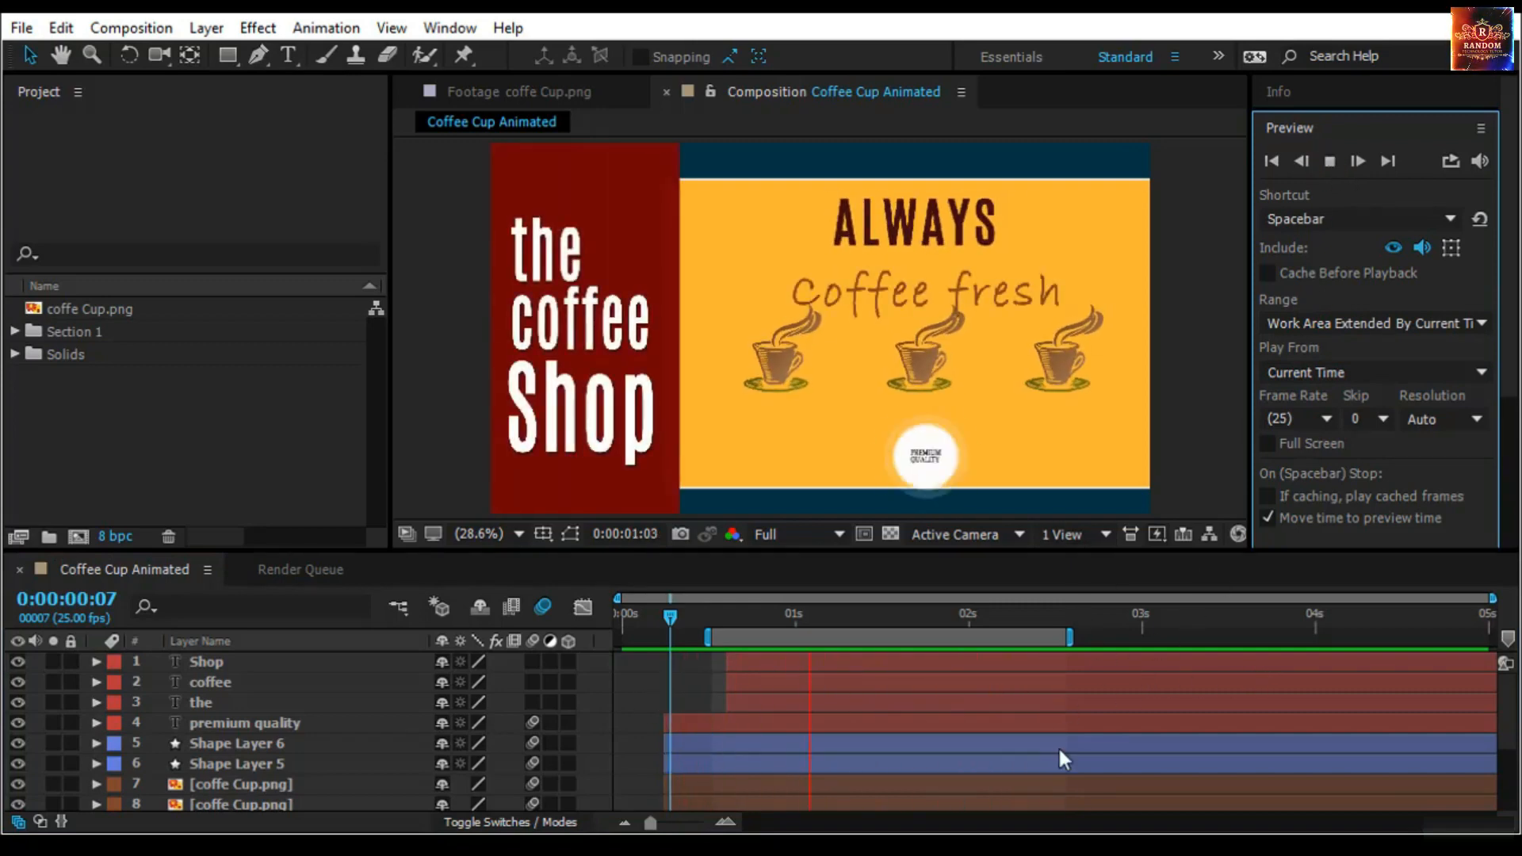
Move the playhead to 0:00:01:21, set the preview range to Entire Duration and play the preview
{"action": "left_click_drag", "start_coordinate": [670, 616], "coordinate": [941, 640]}
{"action": "left_click", "coordinate": [1398, 319]}
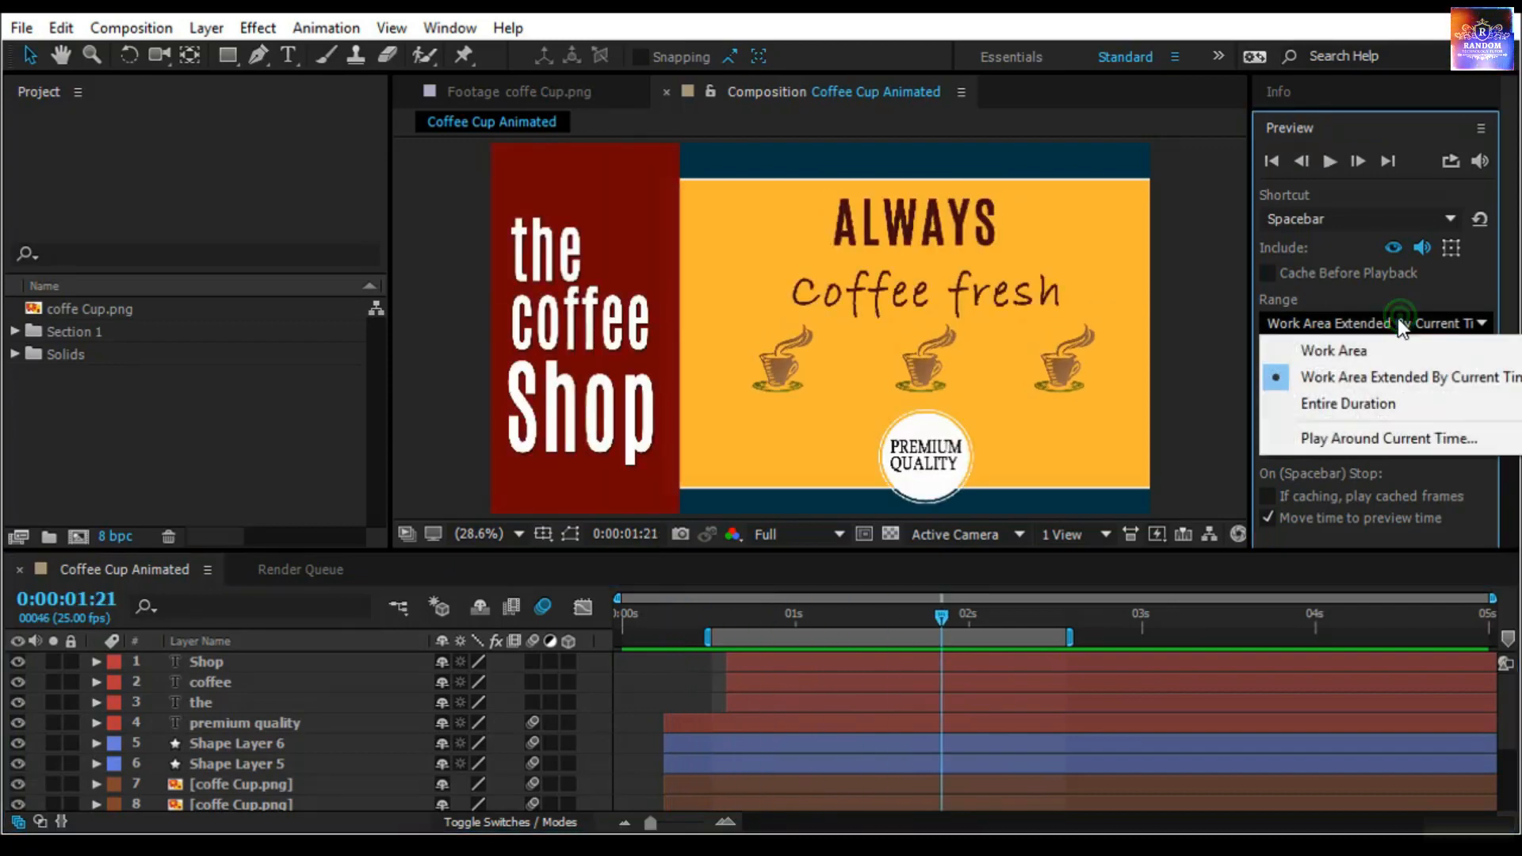
{"action": "left_click", "coordinate": [1382, 407]}
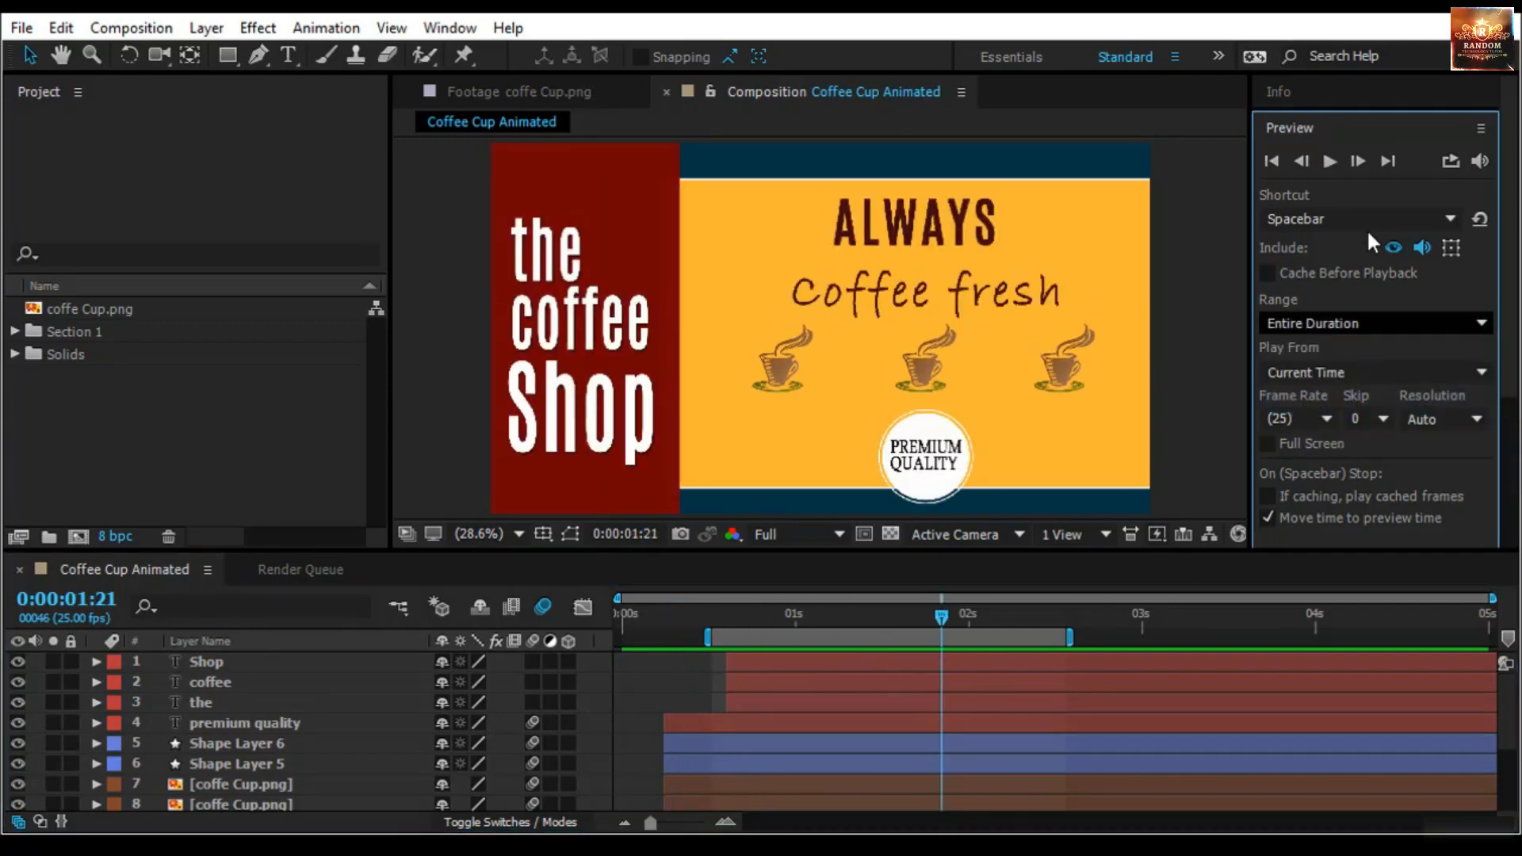
{"action": "left_click", "coordinate": [1328, 160]}
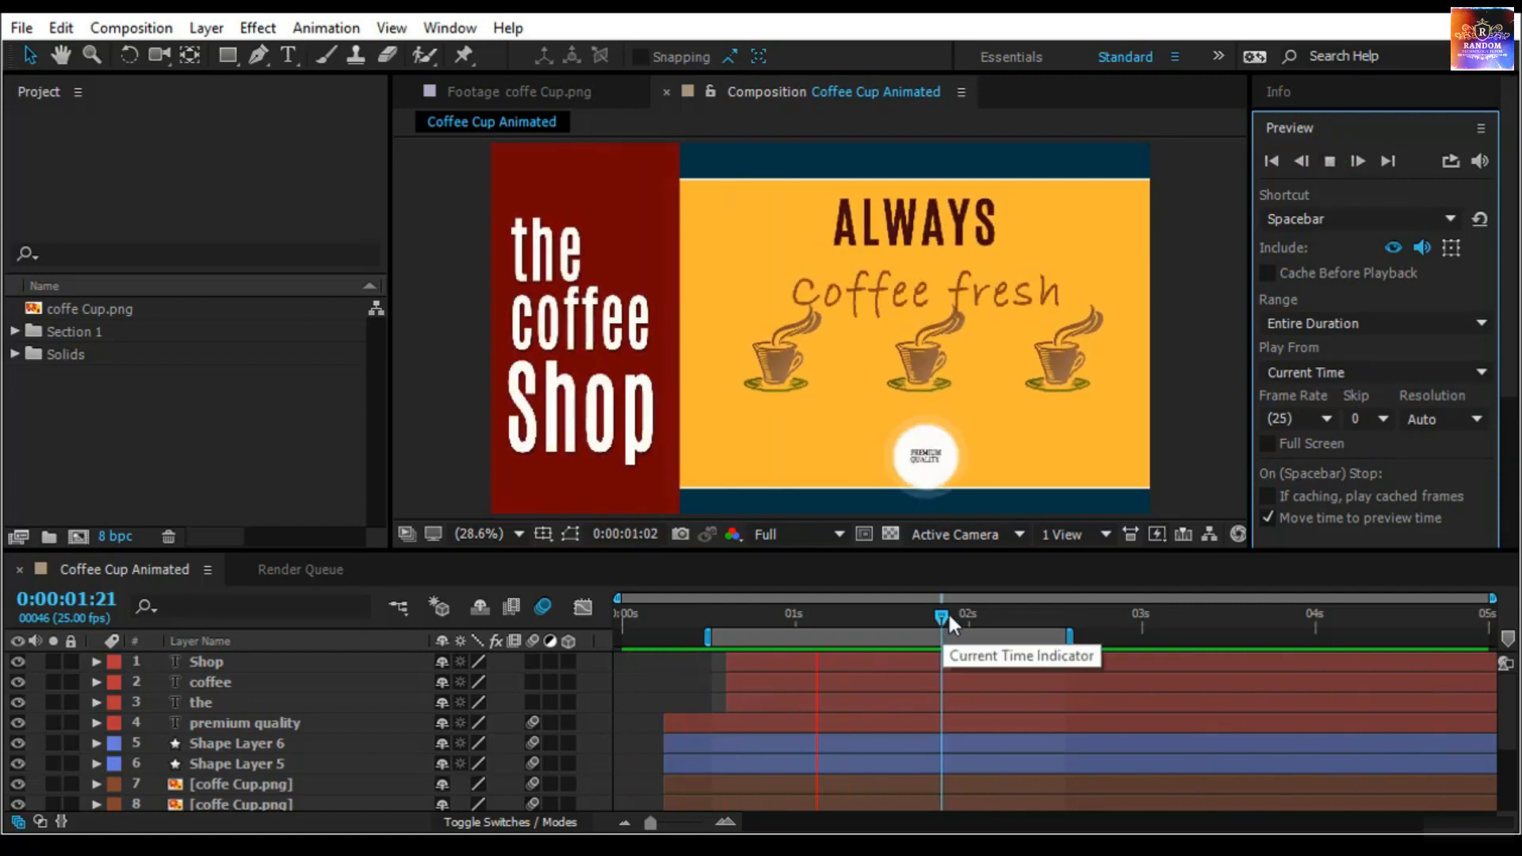
Move the playhead to 0:00:01:12 and view the Play Around Current Time preroll and postroll settings without applying them
{"action": "left_click_drag", "start_coordinate": [947, 615], "coordinate": [878, 617]}
{"action": "left_click", "coordinate": [1328, 322]}
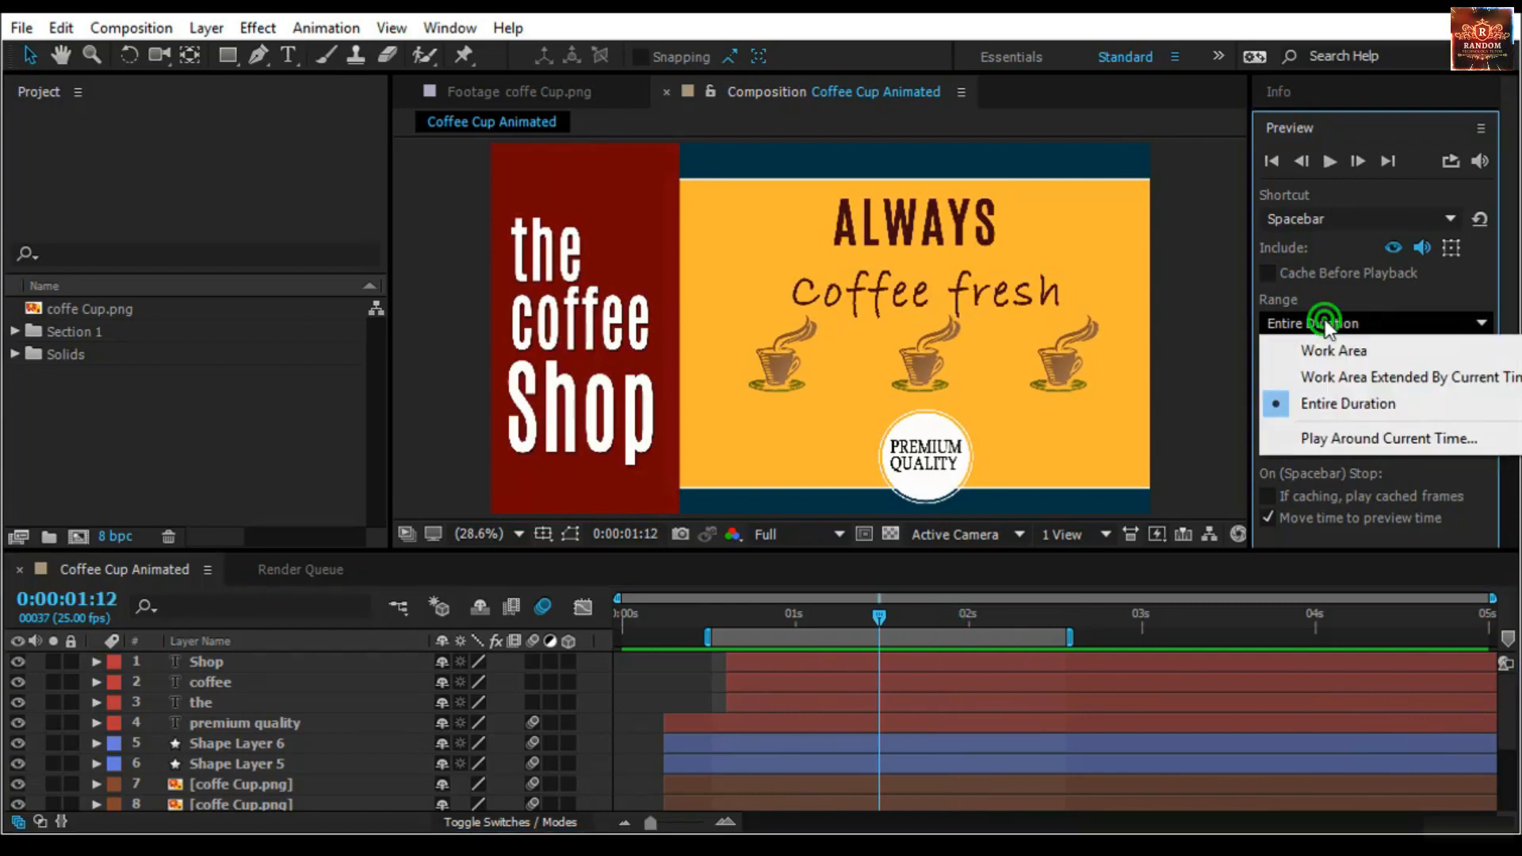
{"action": "left_click", "coordinate": [1352, 438]}
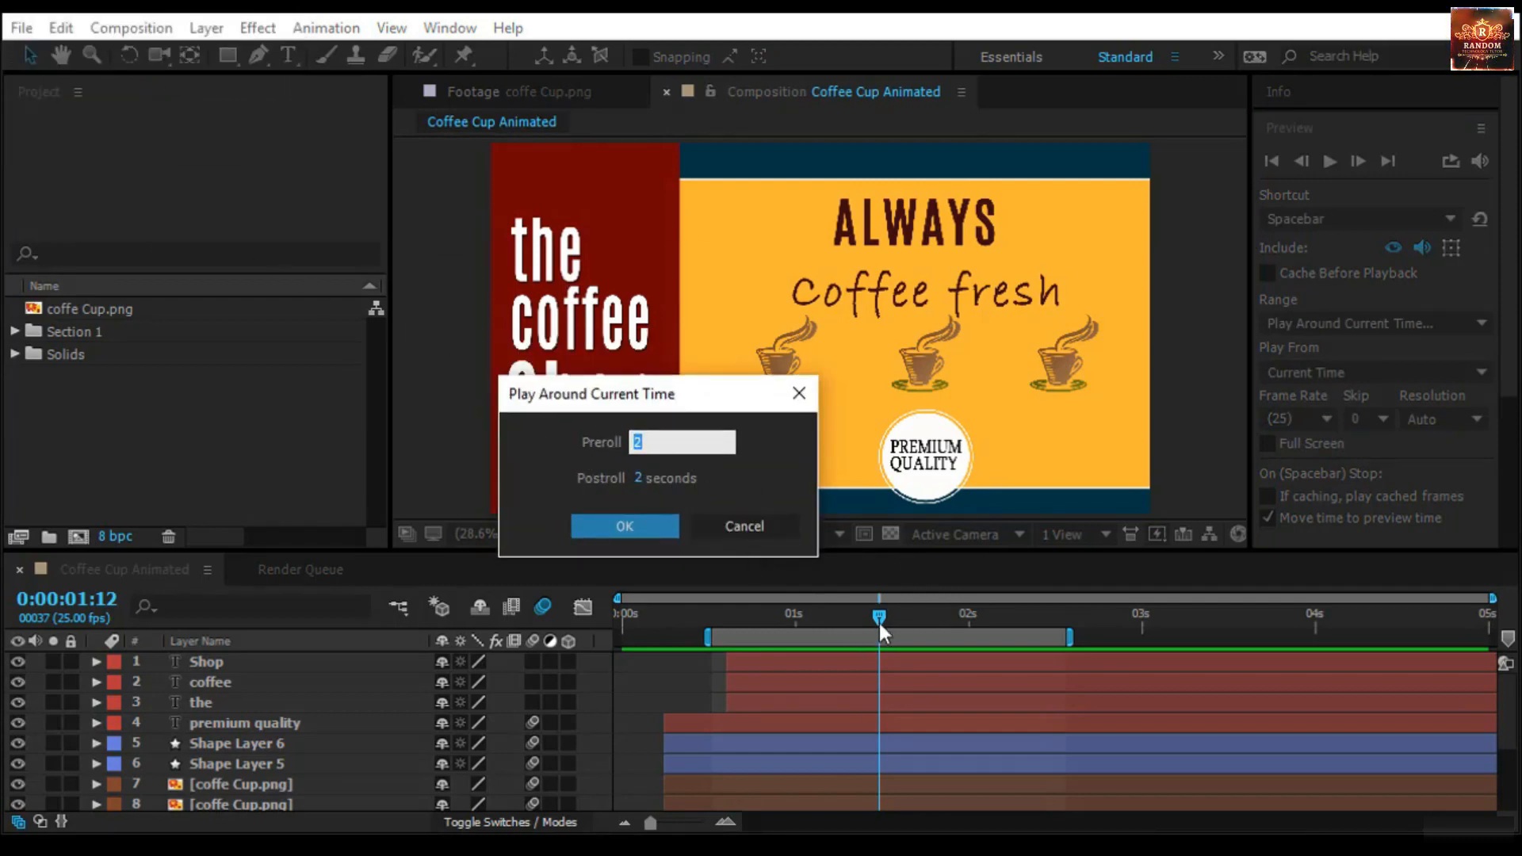
{"action": "left_click", "coordinate": [767, 526]}
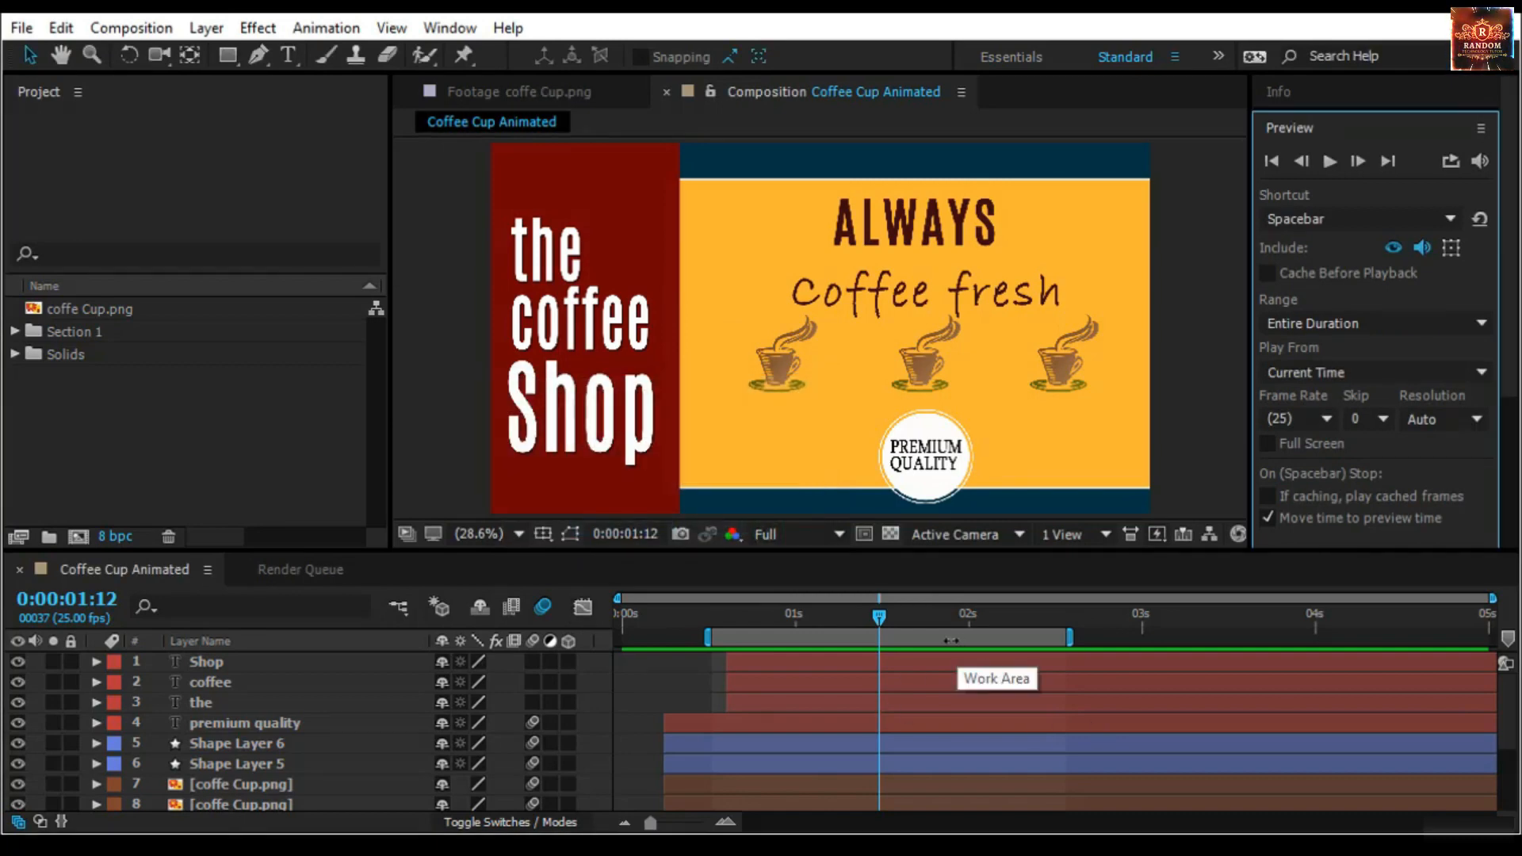
Open the preview range choices
{"action": "left_click", "coordinate": [1316, 324]}
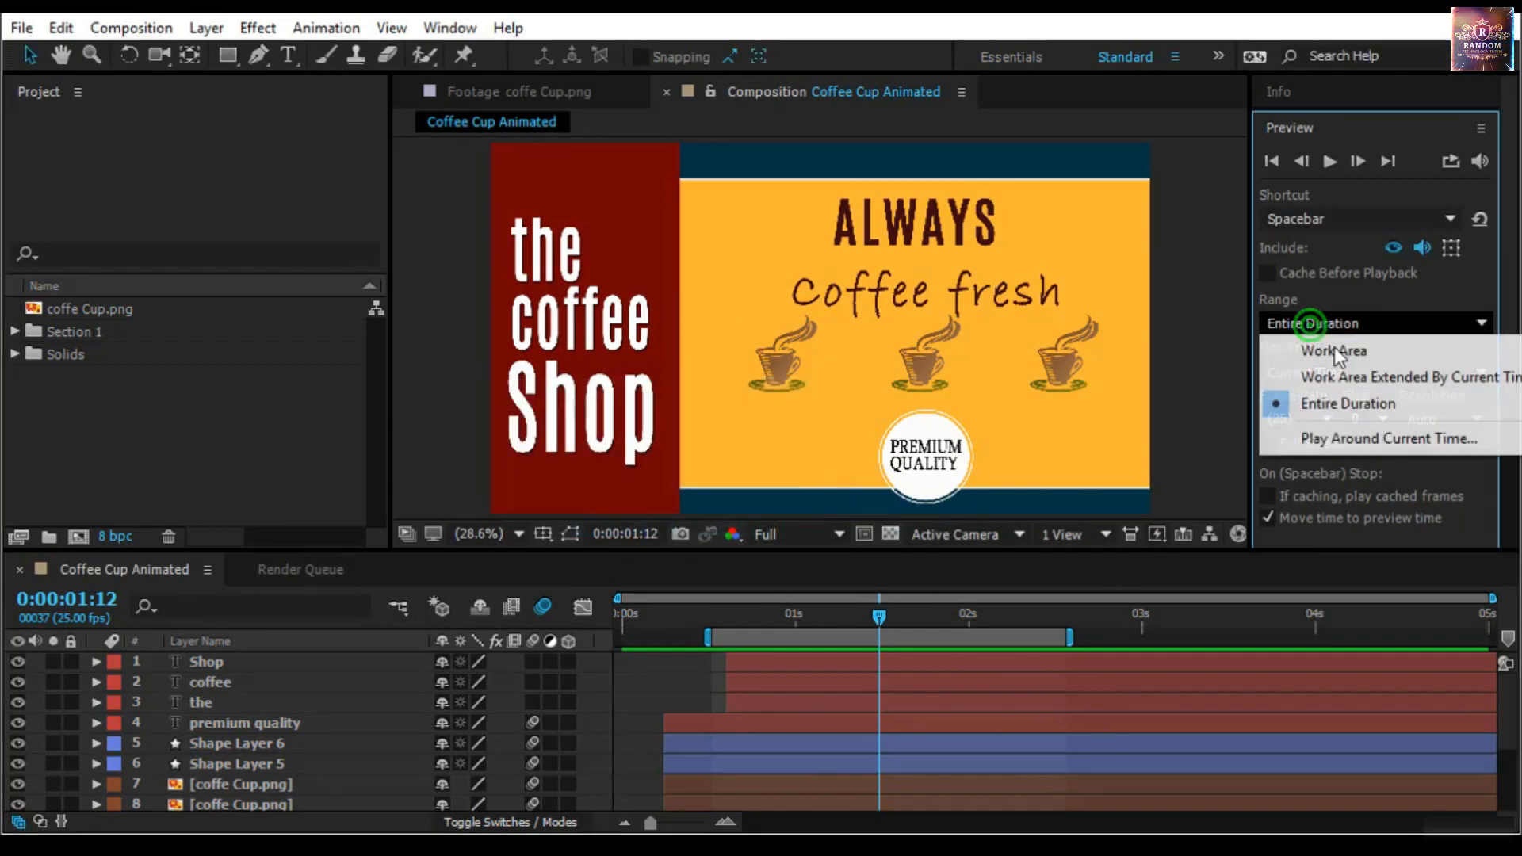
Set the preview range to Work Area, try shifting the work area, and reset it to span the whole composition
{"action": "left_click", "coordinate": [1387, 349]}
{"action": "left_click_drag", "start_coordinate": [908, 636], "coordinate": [1032, 637]}
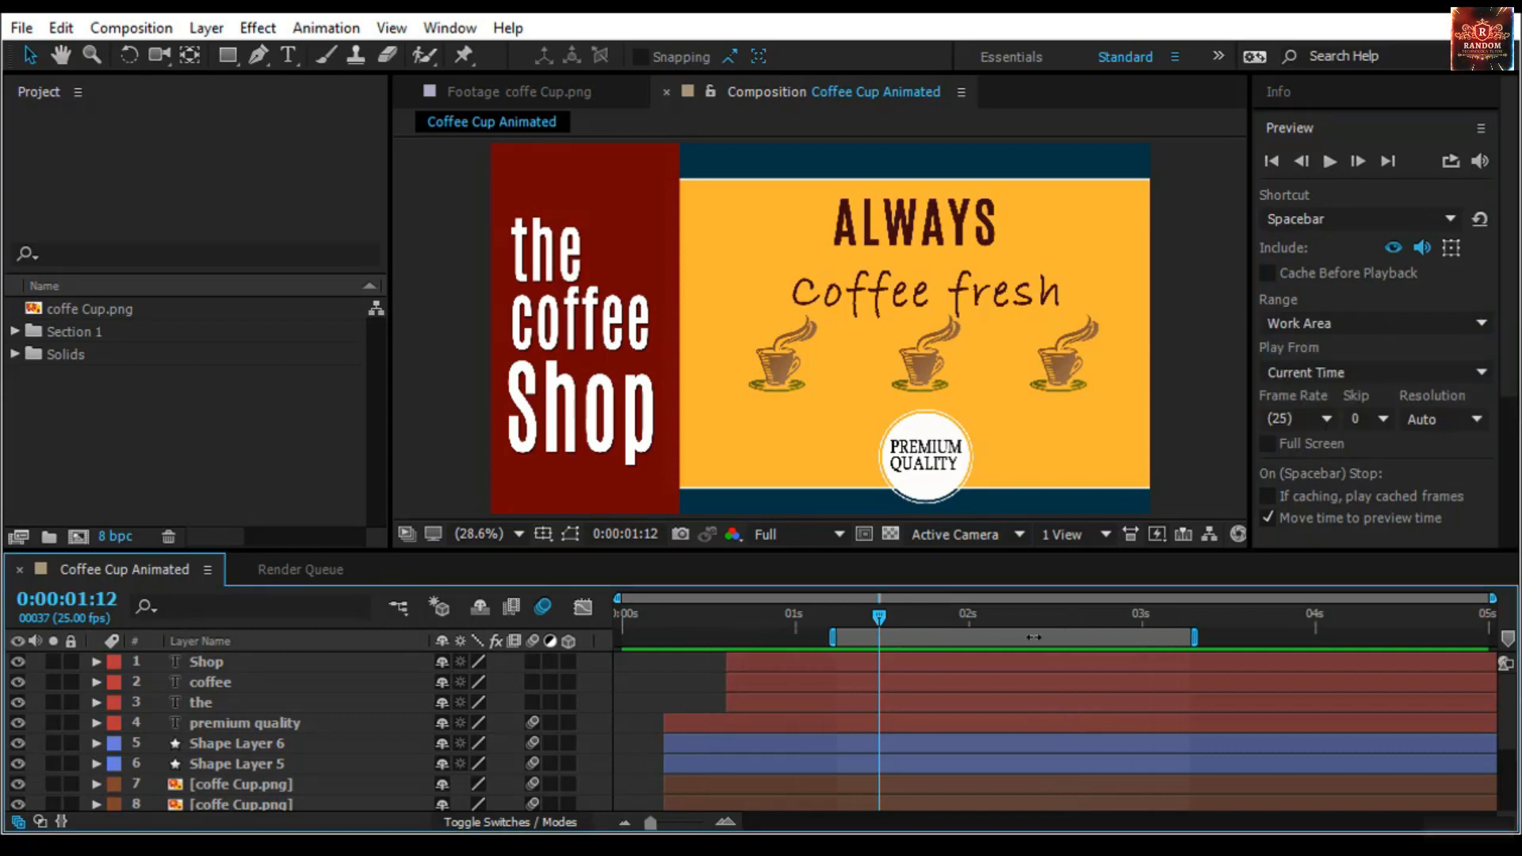
{"action": "left_click_drag", "start_coordinate": [879, 617], "coordinate": [920, 616]}
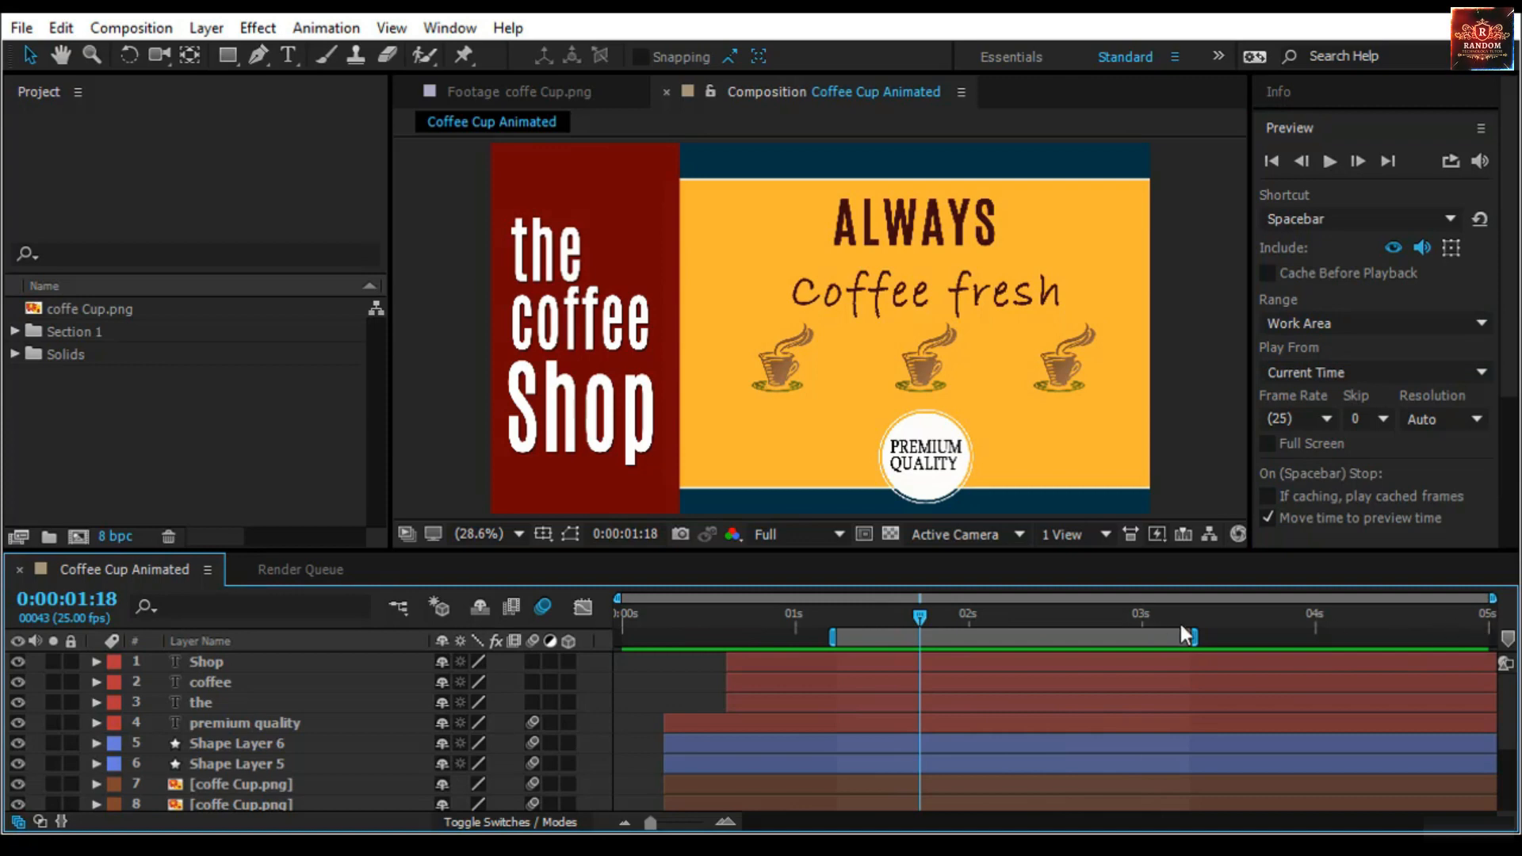
{"action": "double_click", "coordinate": [1050, 643]}
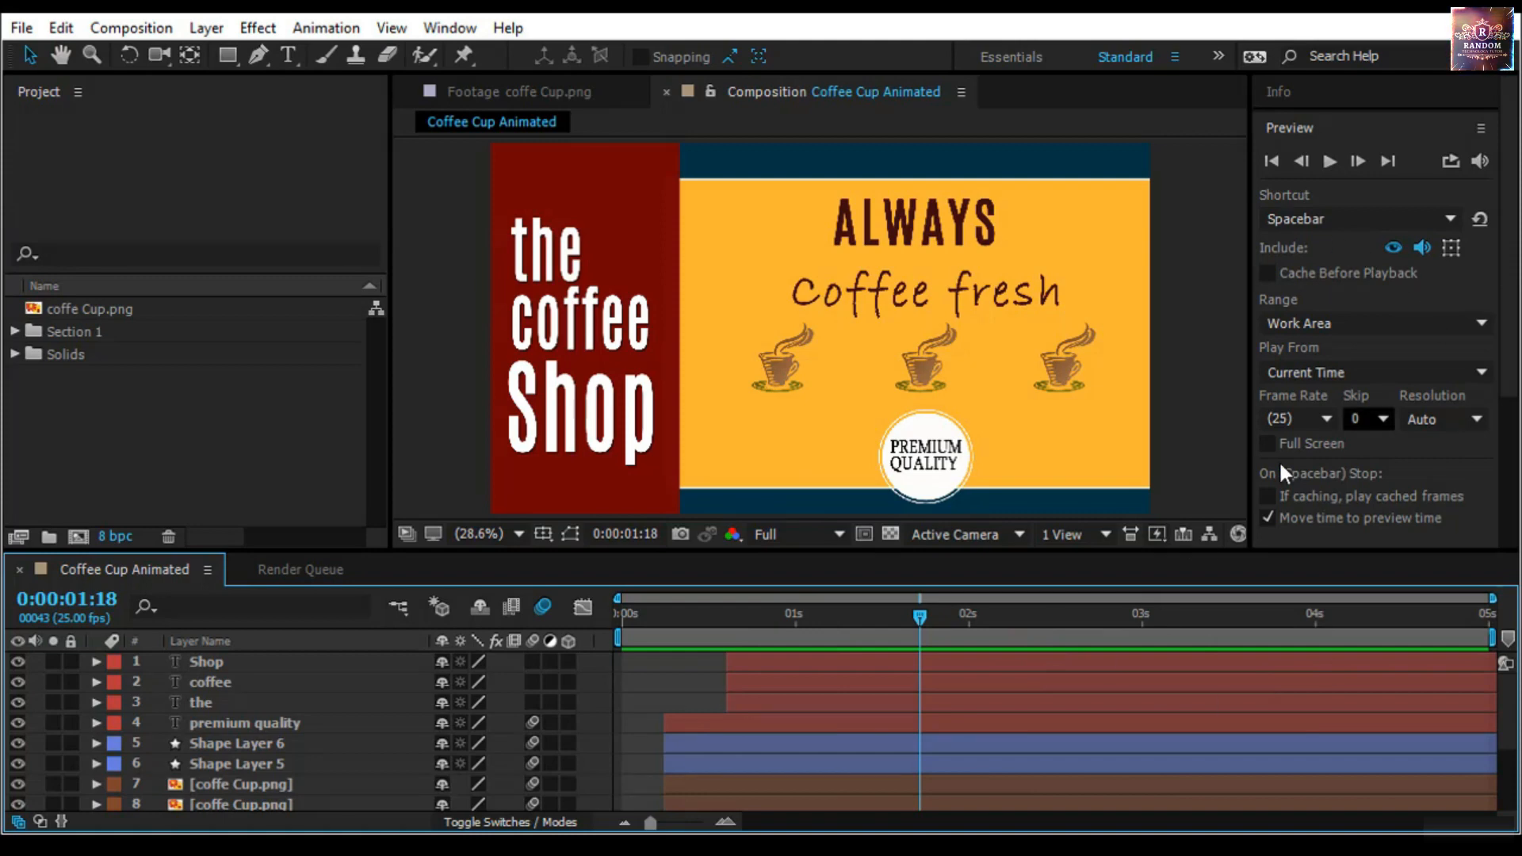
Try a preview frame rate of 24 and set it back to Auto
{"action": "left_click", "coordinate": [1329, 427]}
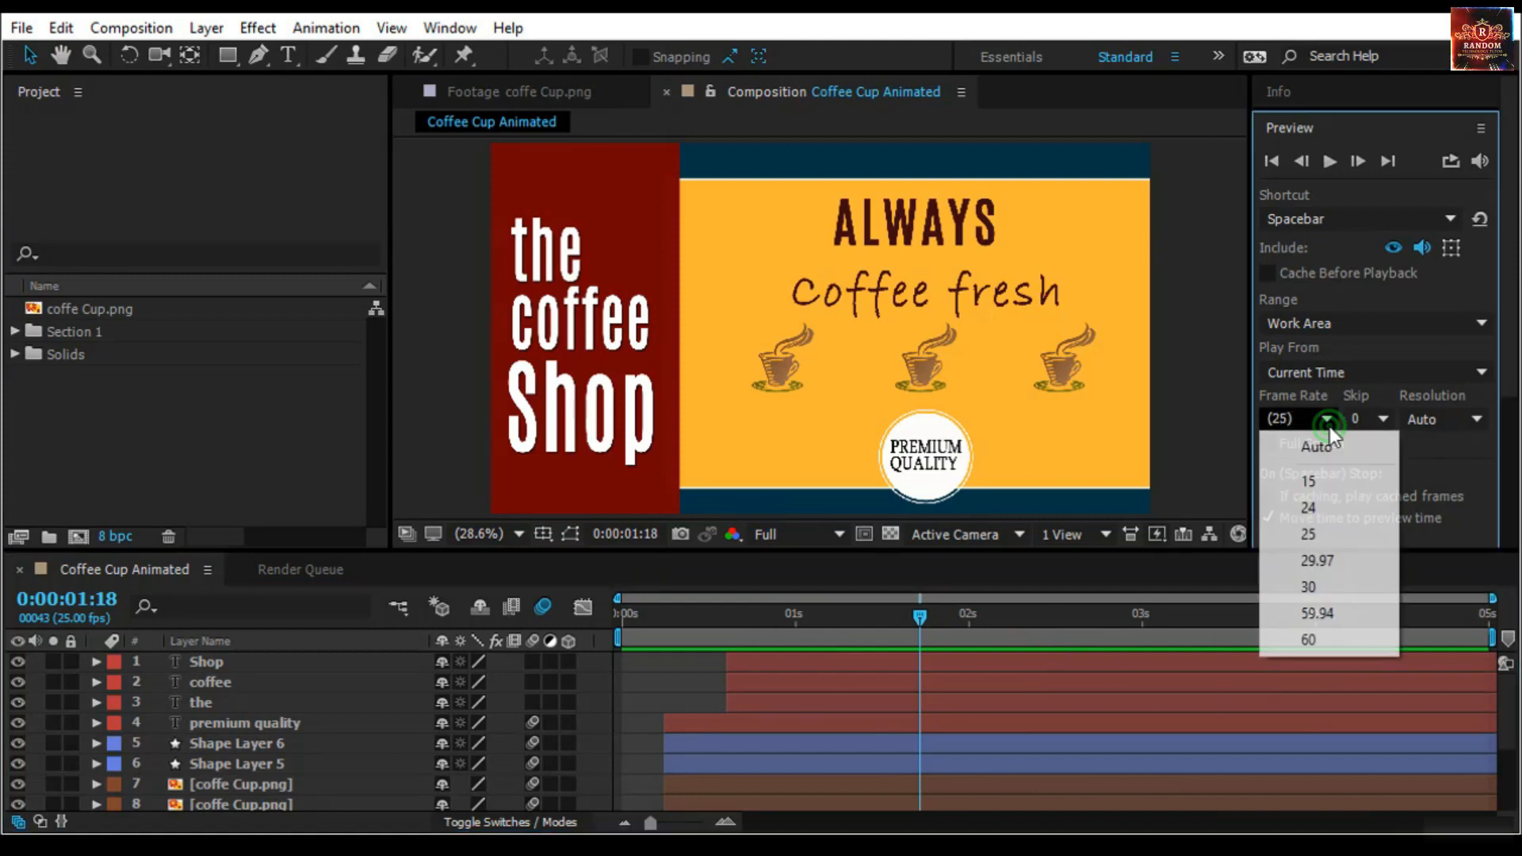
{"action": "left_click", "coordinate": [1347, 451]}
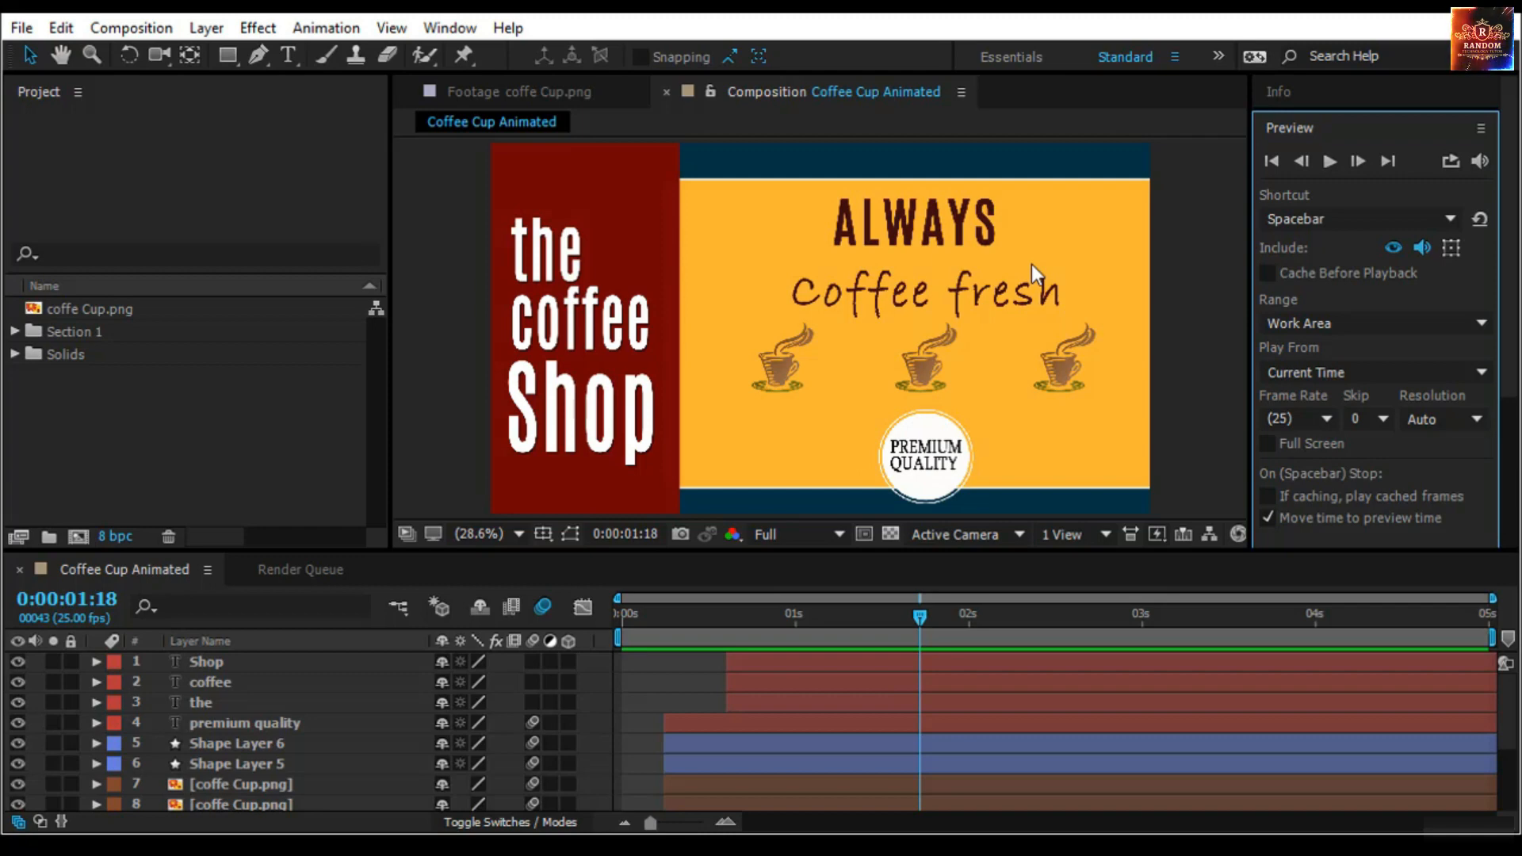
{"action": "left_click", "coordinate": [1326, 416]}
{"action": "left_click", "coordinate": [1343, 513]}
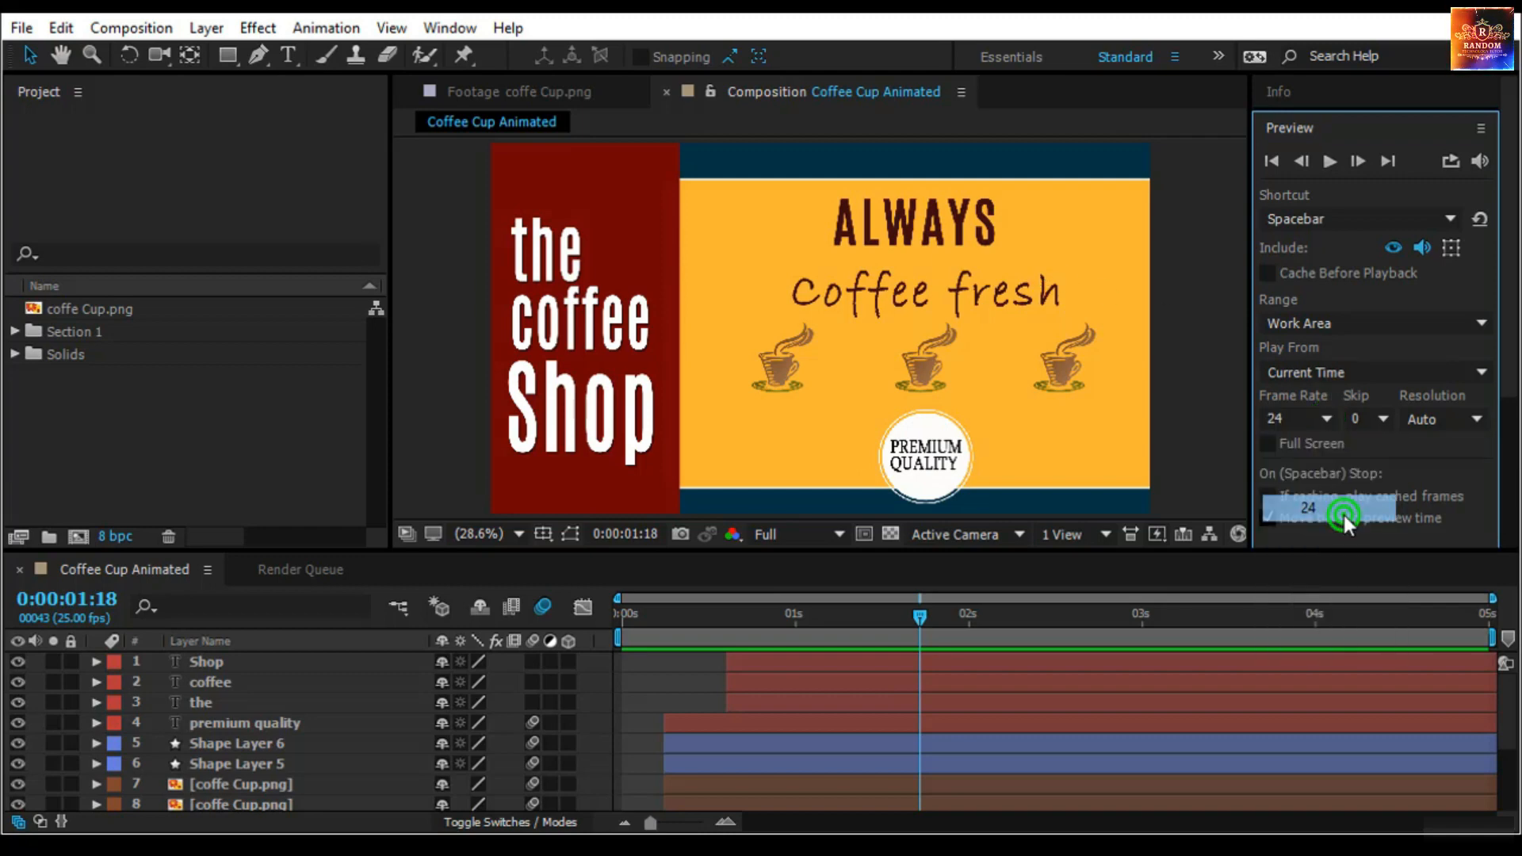
{"action": "left_click", "coordinate": [1325, 417]}
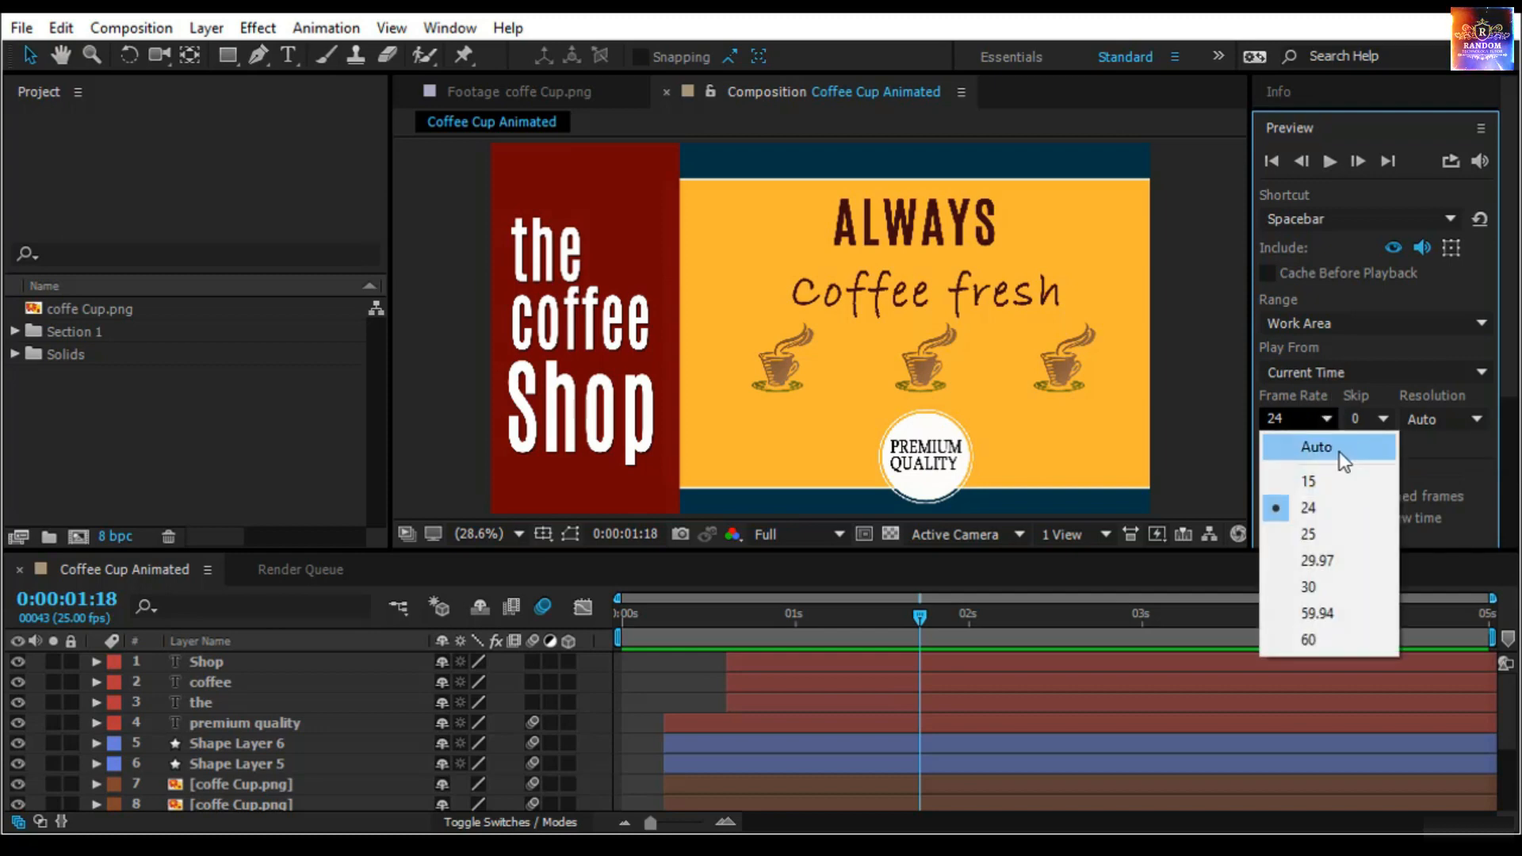
{"action": "left_click", "coordinate": [1338, 449]}
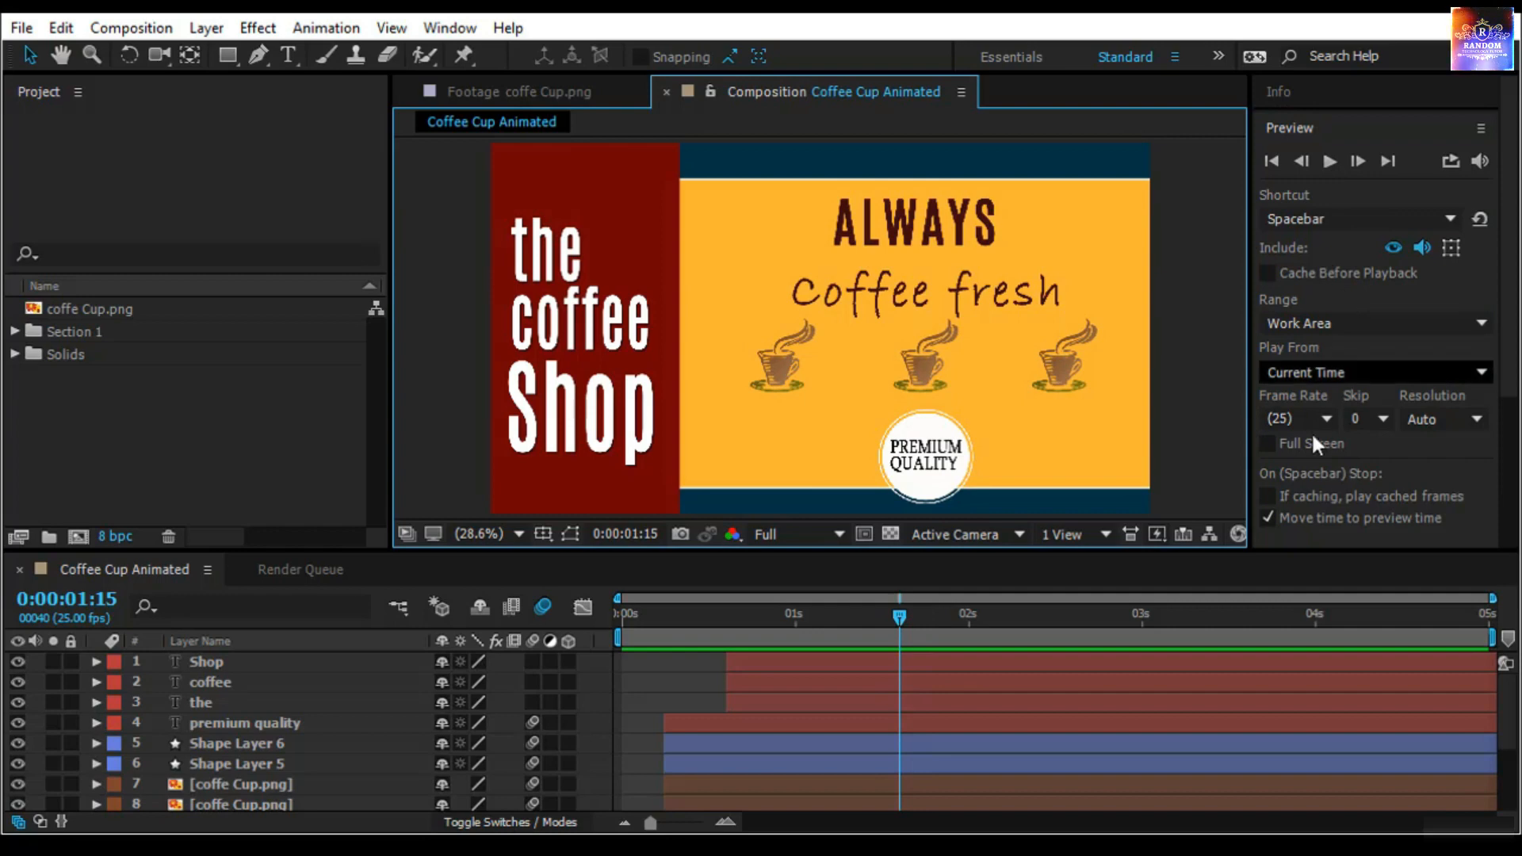
Play the composition preview with Full Screen enabled, exit it, and turn the Full Screen option off again
{"action": "left_click", "coordinate": [1276, 444]}
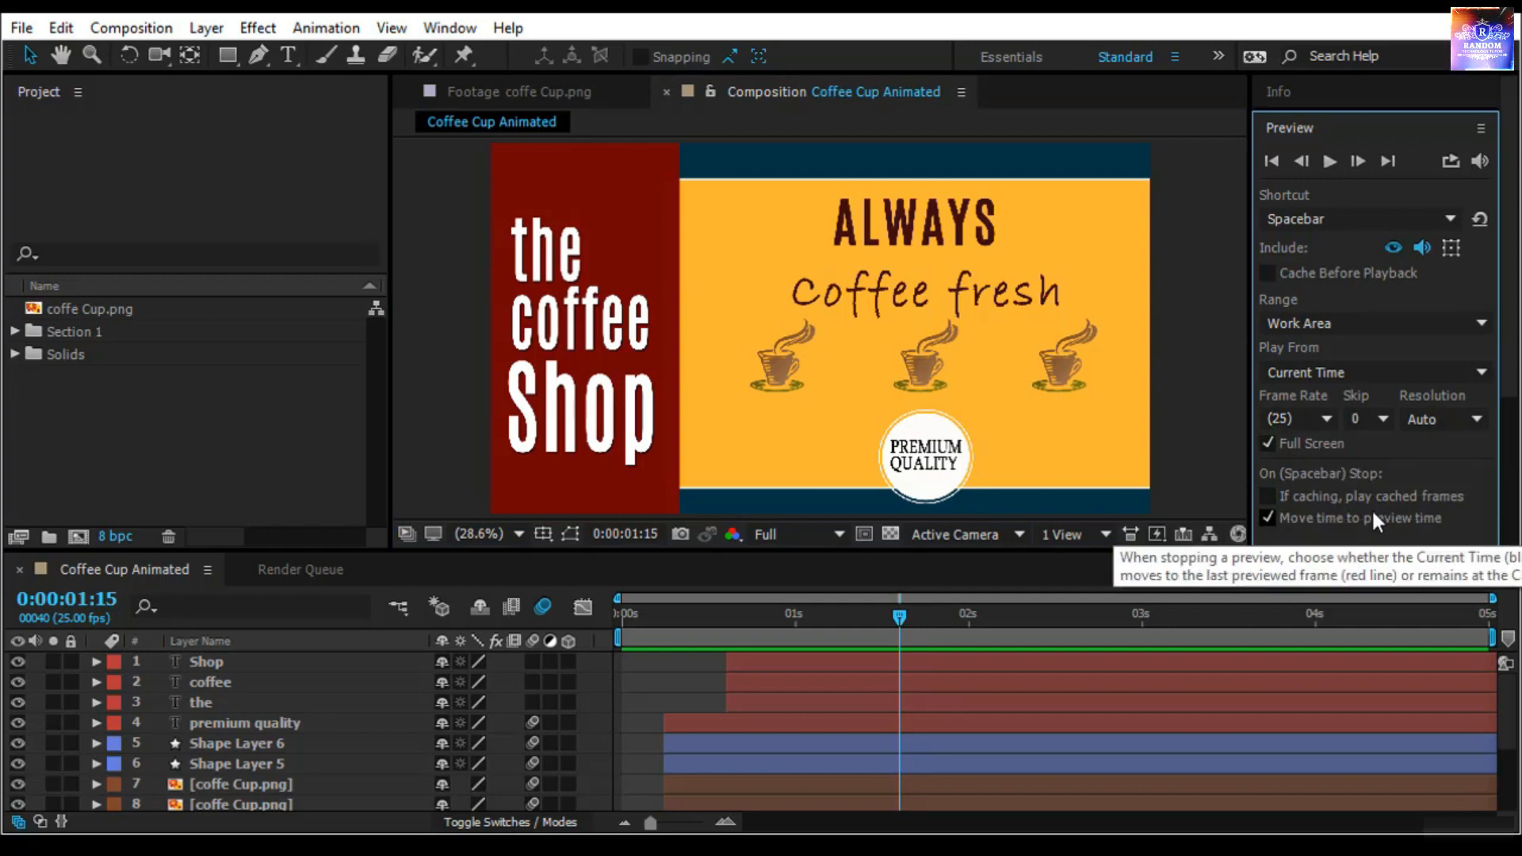
{"action": "left_click", "coordinate": [901, 617]}
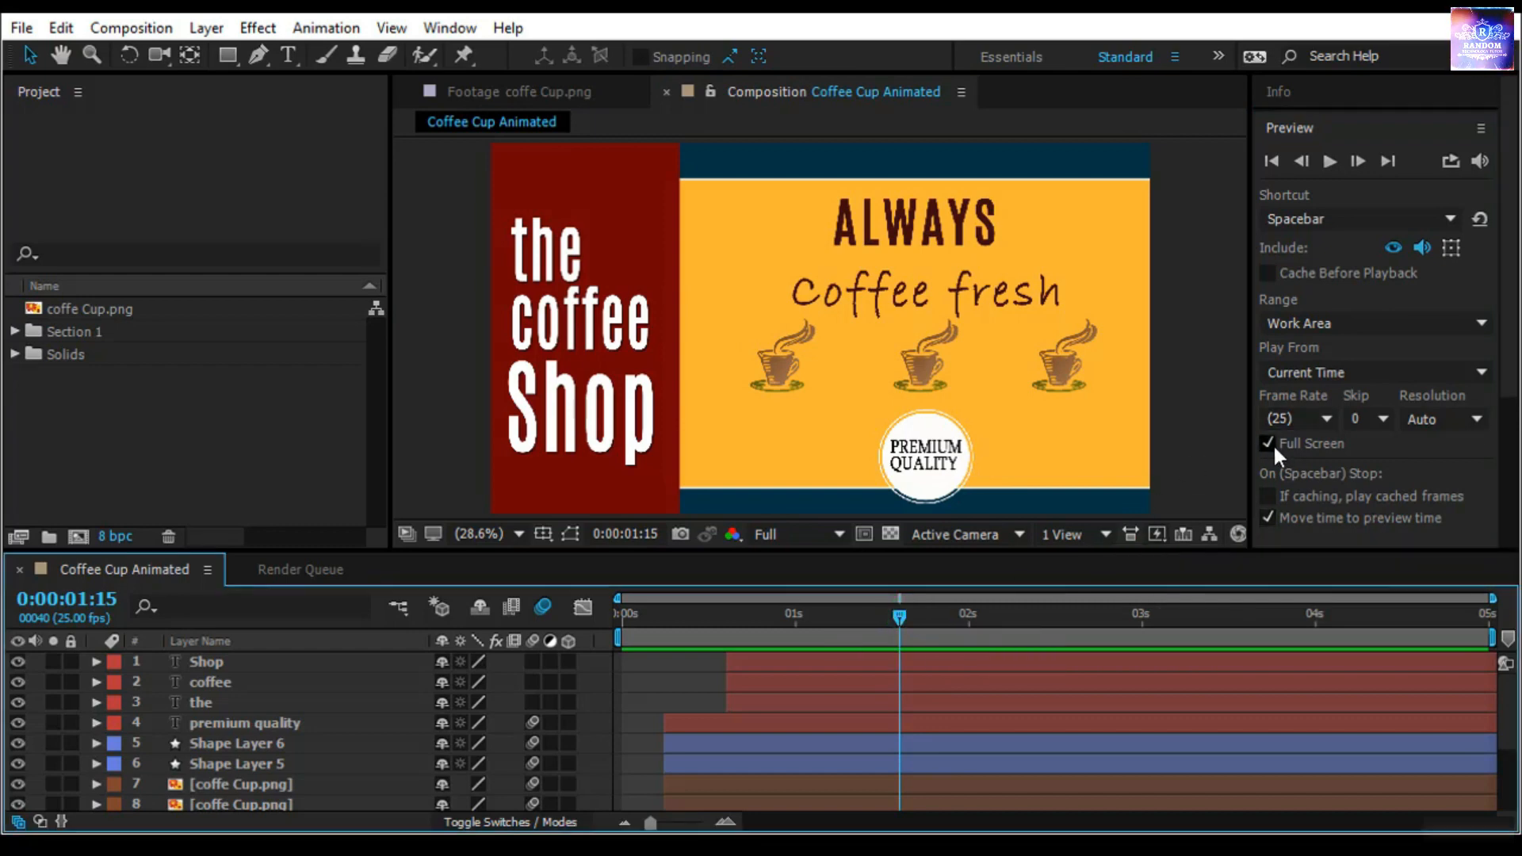
{"action": "left_click", "coordinate": [1326, 166]}
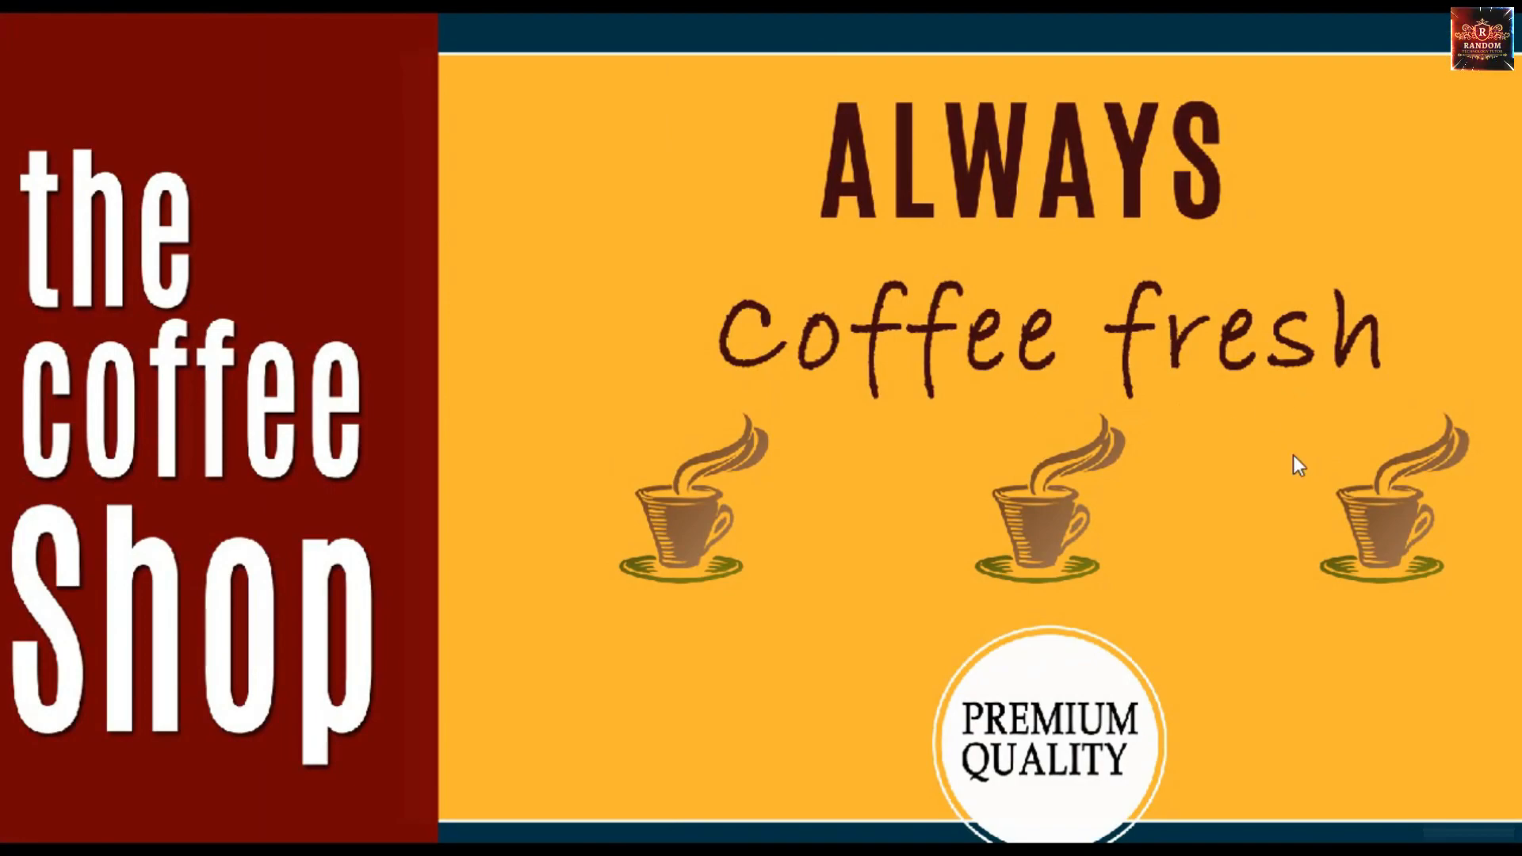
{"action": "left_click", "coordinate": [1376, 463]}
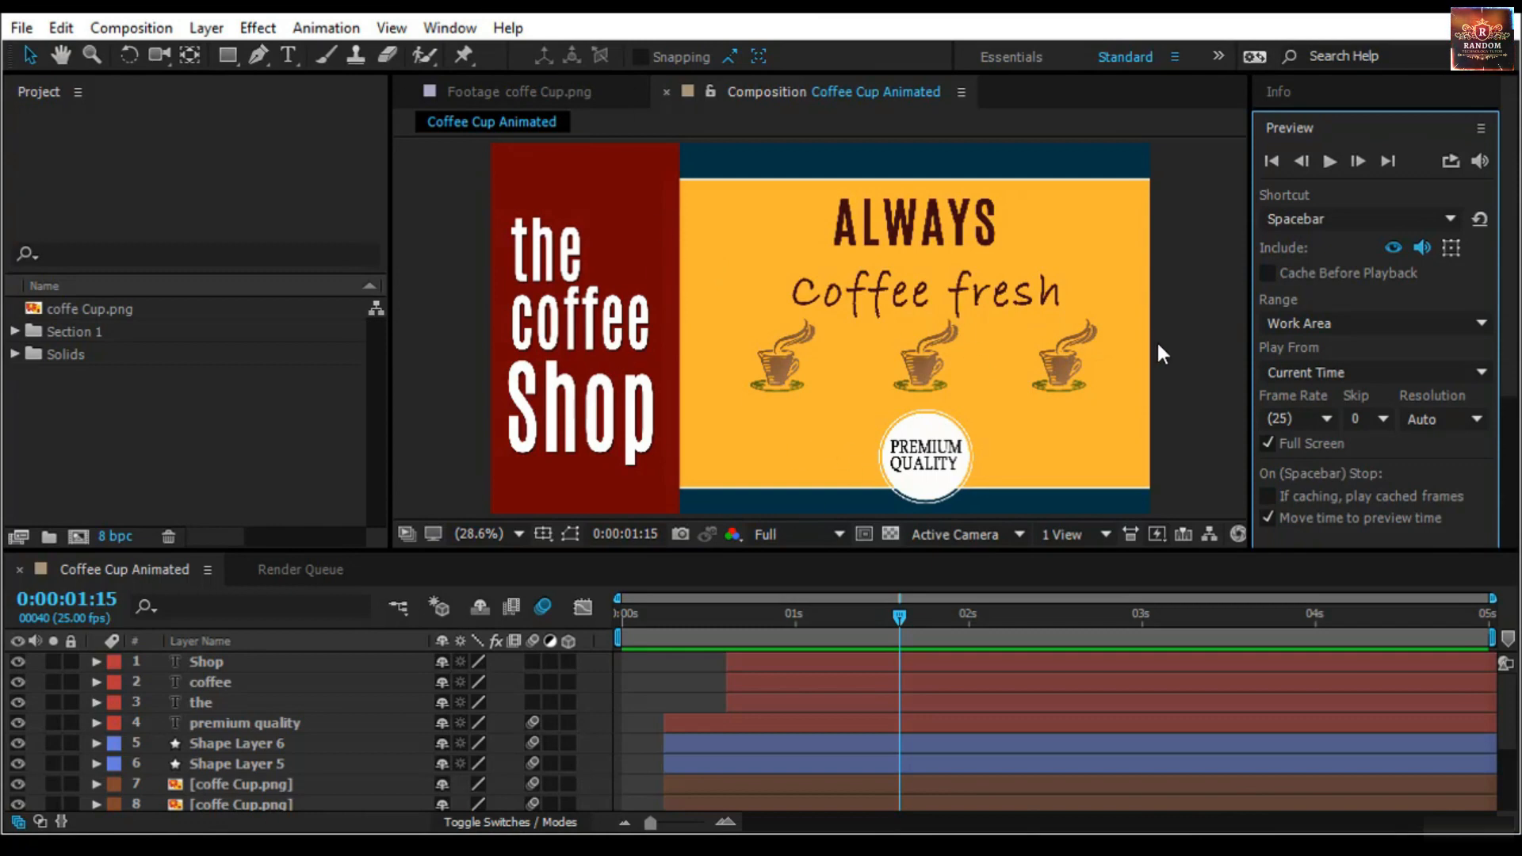
{"action": "left_click", "coordinate": [1267, 443]}
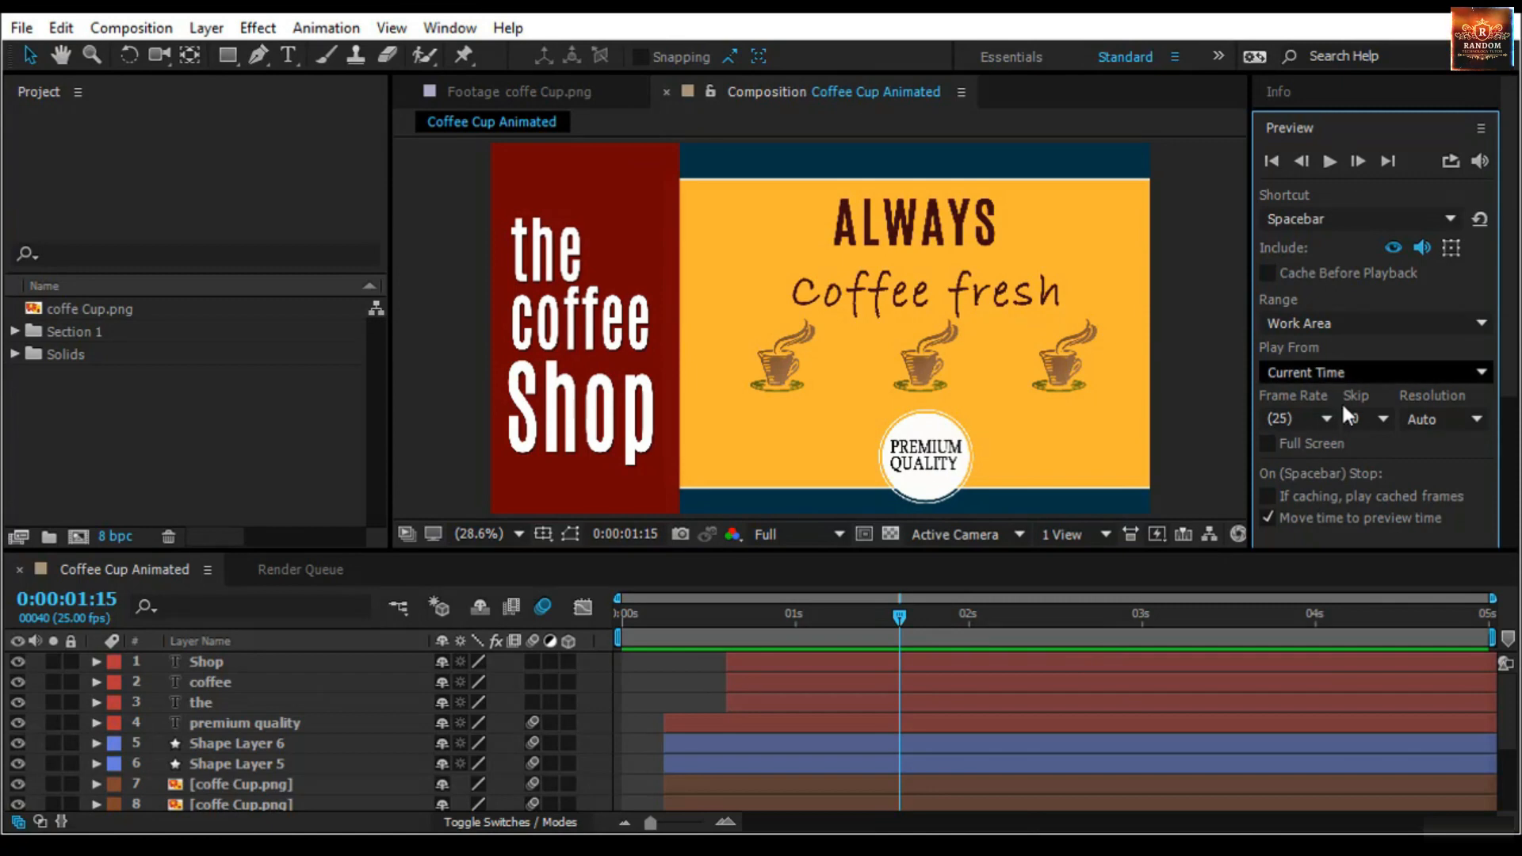
Scrub through the Coffee Cup Animated timeline and leave the current time at 0:00:01:09
{"action": "mouse_move", "coordinate": [902, 610]}
{"action": "left_mouse_down"}
{"action": "mouse_move", "coordinate": [969, 620]}
{"action": "mouse_move", "coordinate": [927, 617]}
{"action": "left_mouse_up"}
{"action": "left_click", "coordinate": [865, 619]}
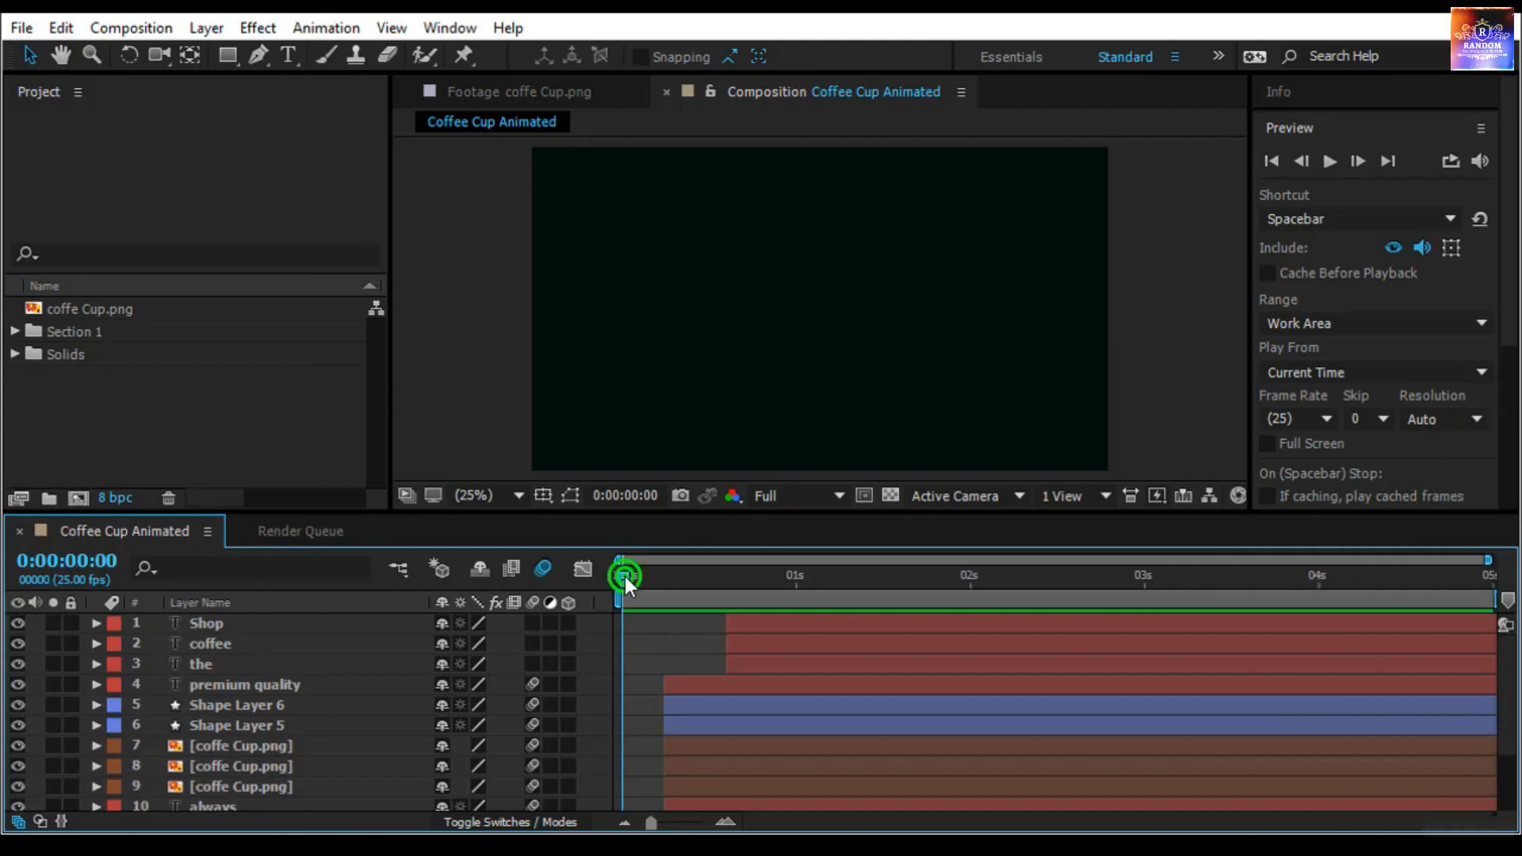
{"action": "left_click_drag", "start_coordinate": [624, 577], "coordinate": [857, 611]}
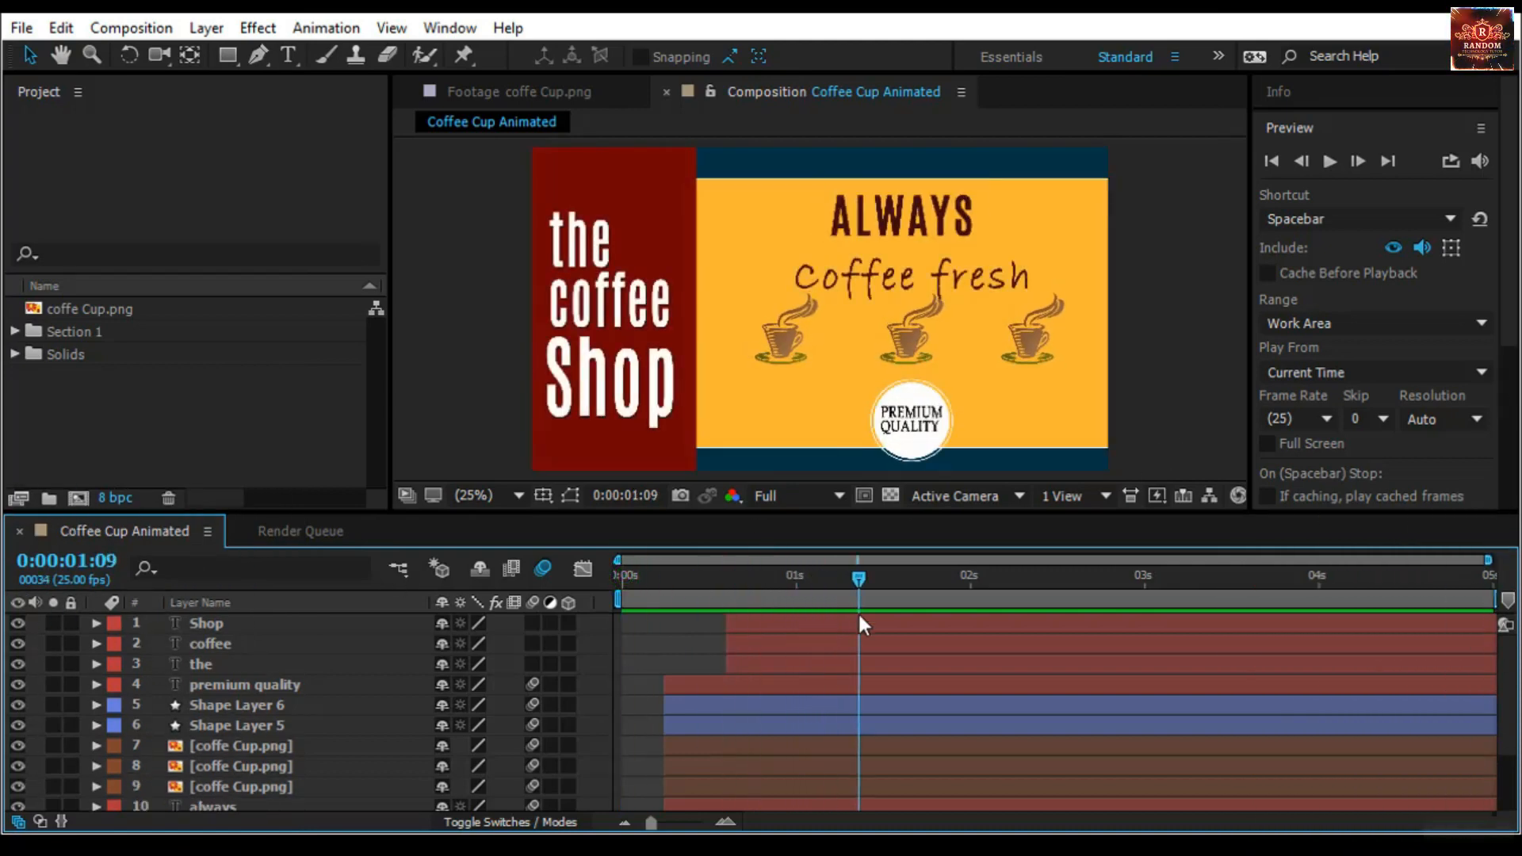
Turn on mask and shape path visibility, select the "the", "coffee" and "Shop" text layers together, and clear the selection
{"action": "left_click", "coordinate": [603, 302]}
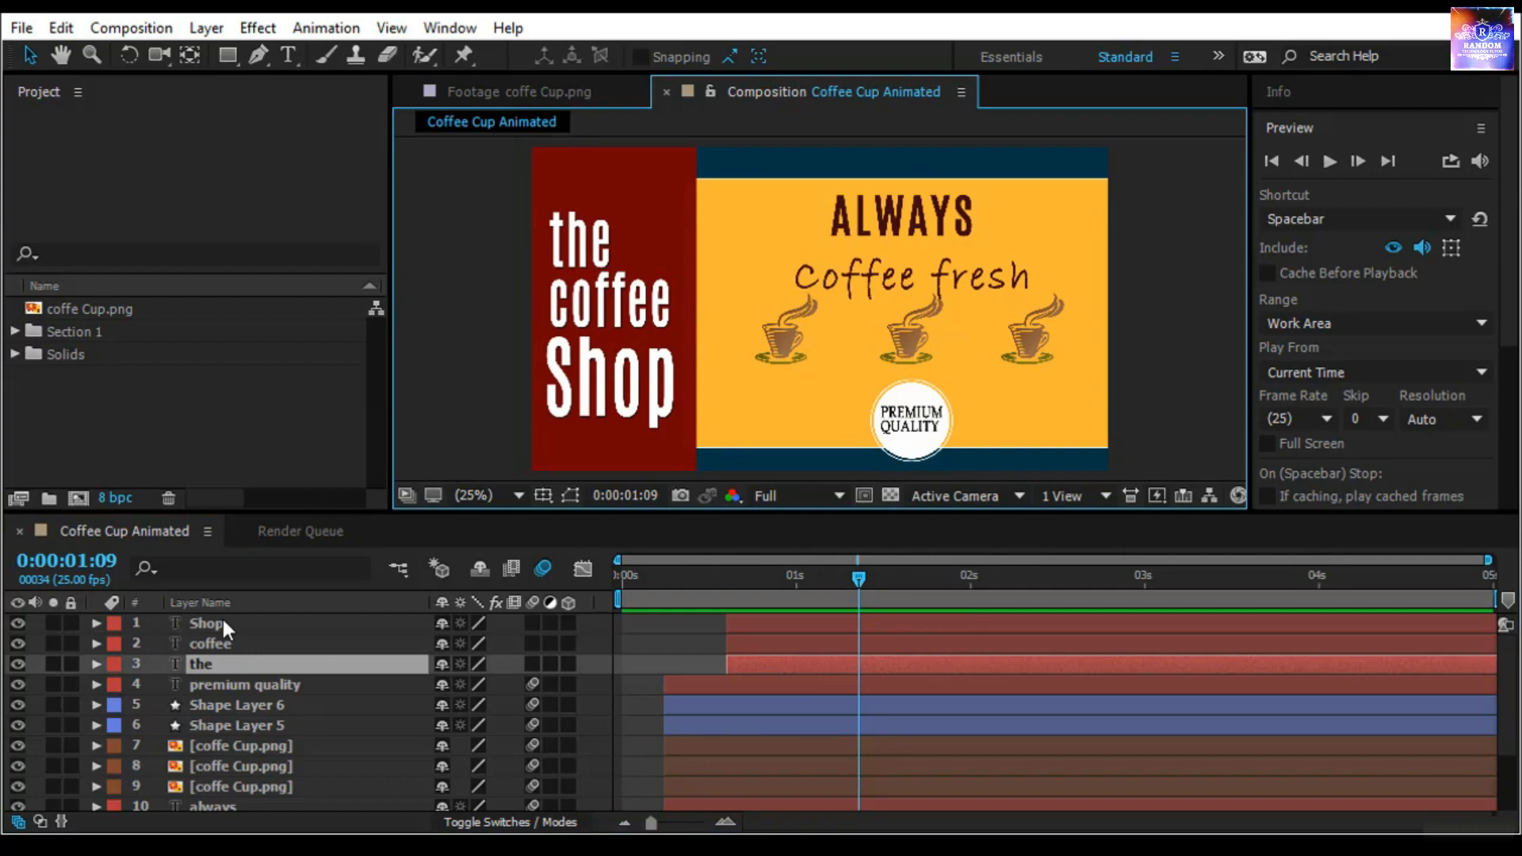
{"action": "left_click", "coordinate": [571, 495]}
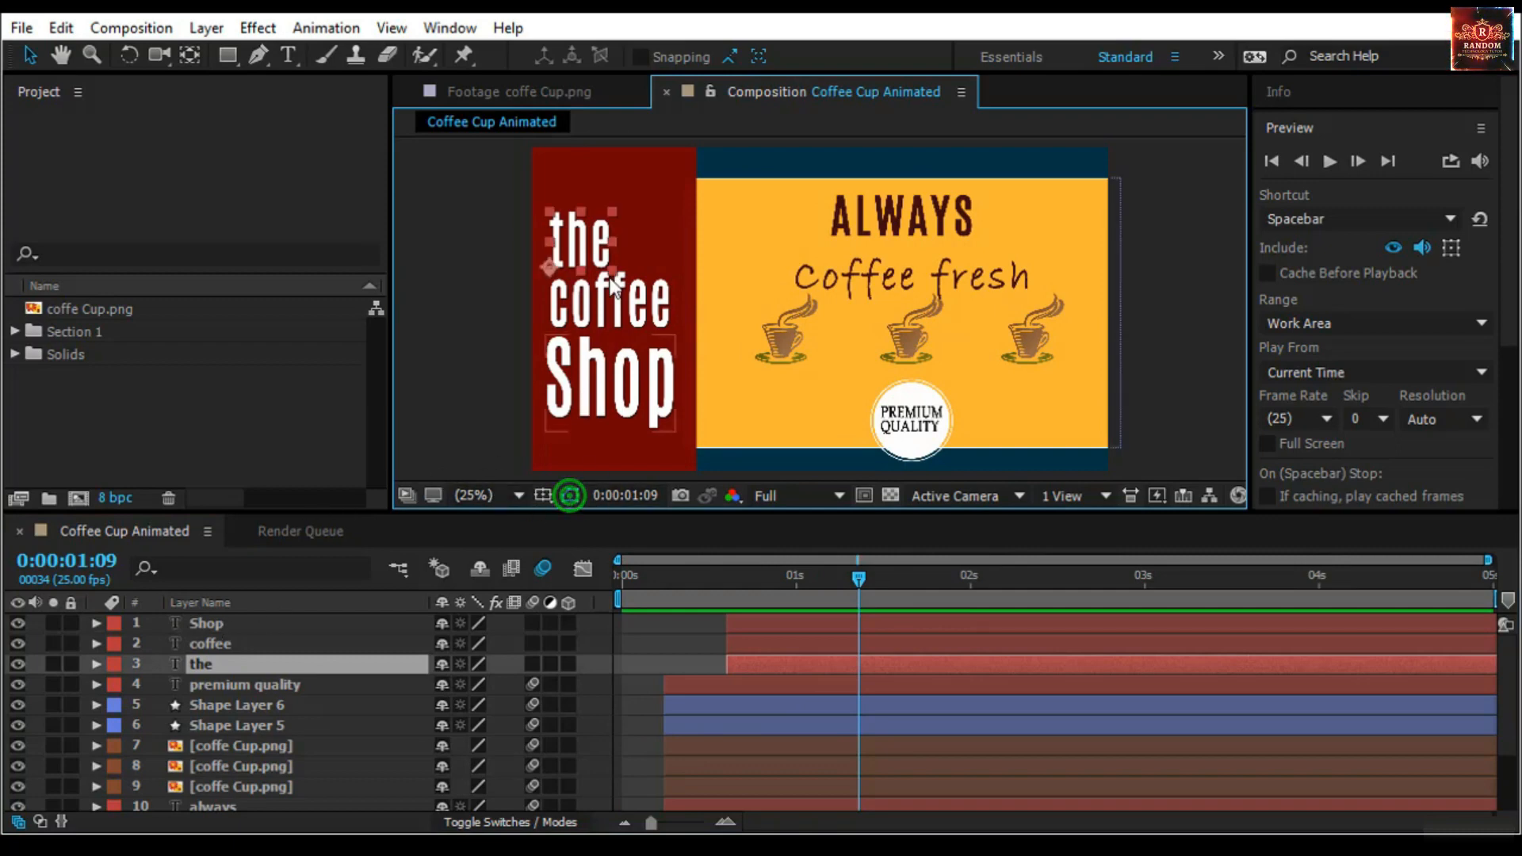
{"action": "left_click", "coordinate": [581, 311], "text": "shift"}
{"action": "left_click", "coordinate": [571, 400], "text": "shift"}
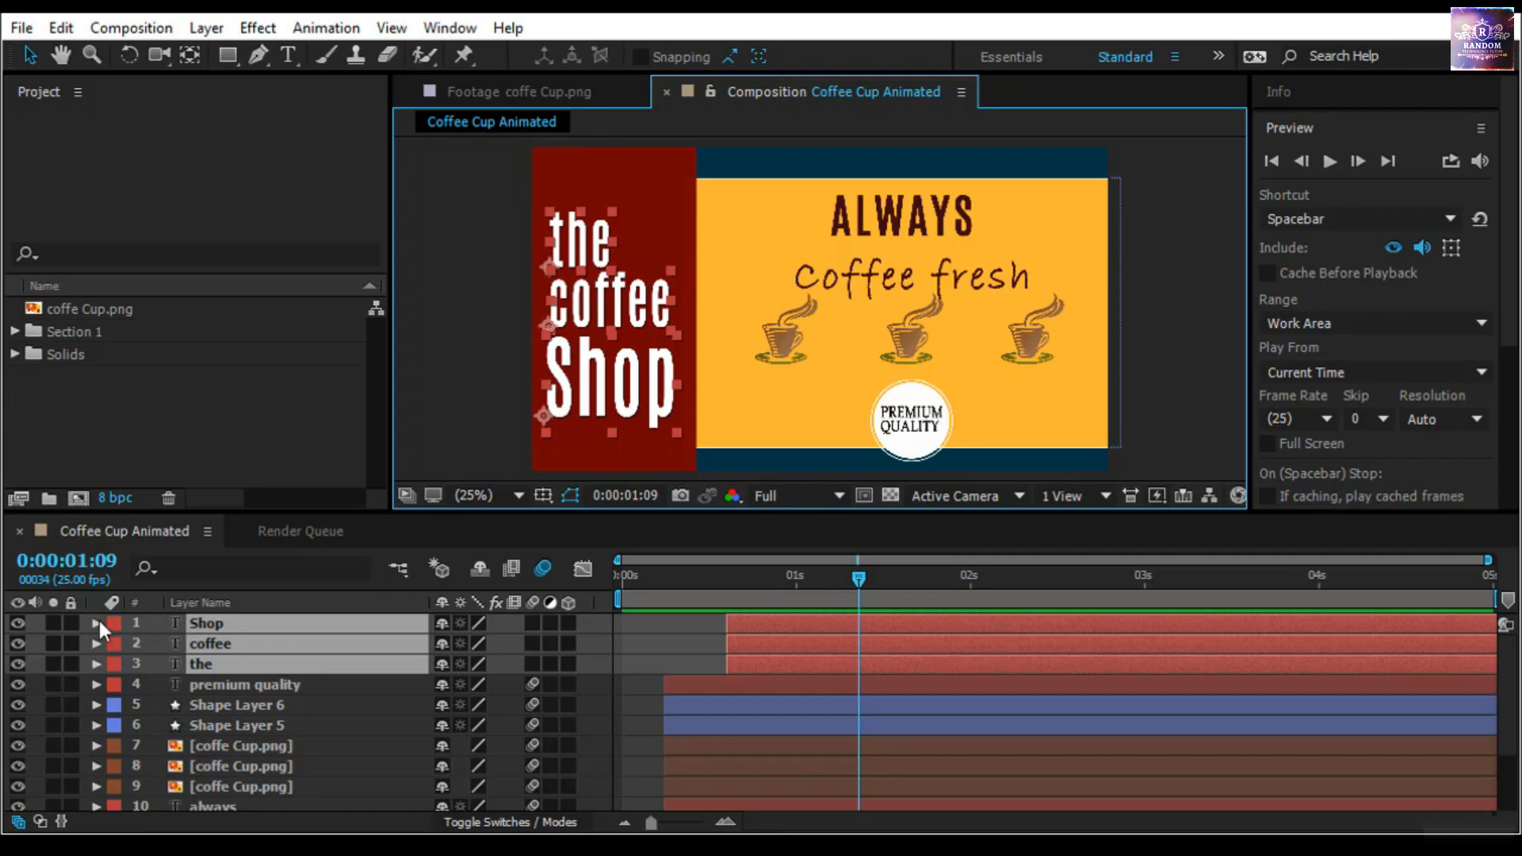
{"action": "left_click", "coordinate": [469, 407]}
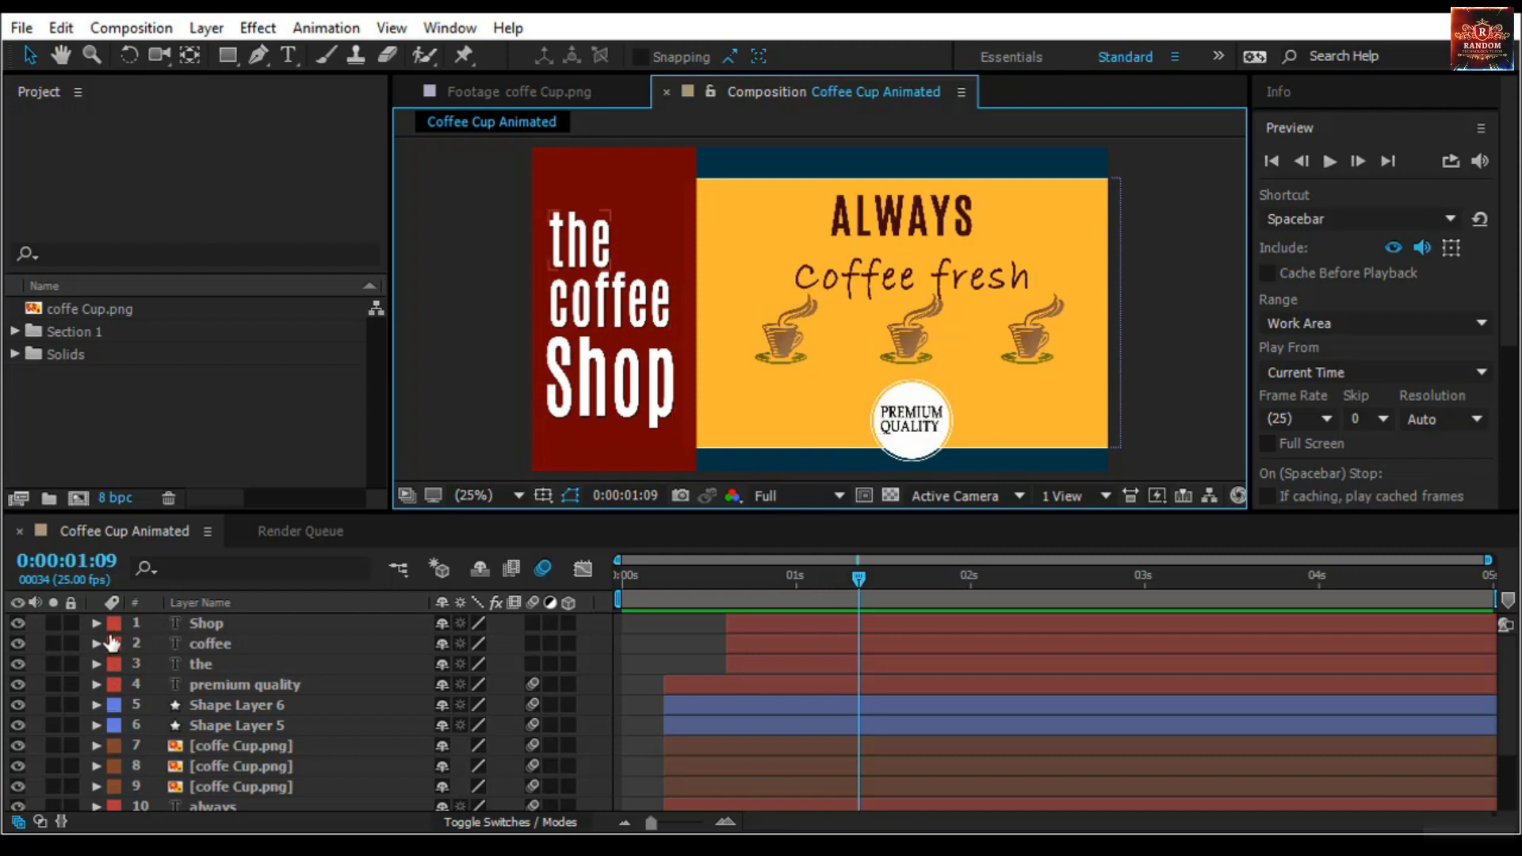
Change the label color of the "Shop", "coffee" and "the" text layers to Yellow
{"action": "left_click", "coordinate": [115, 632]}
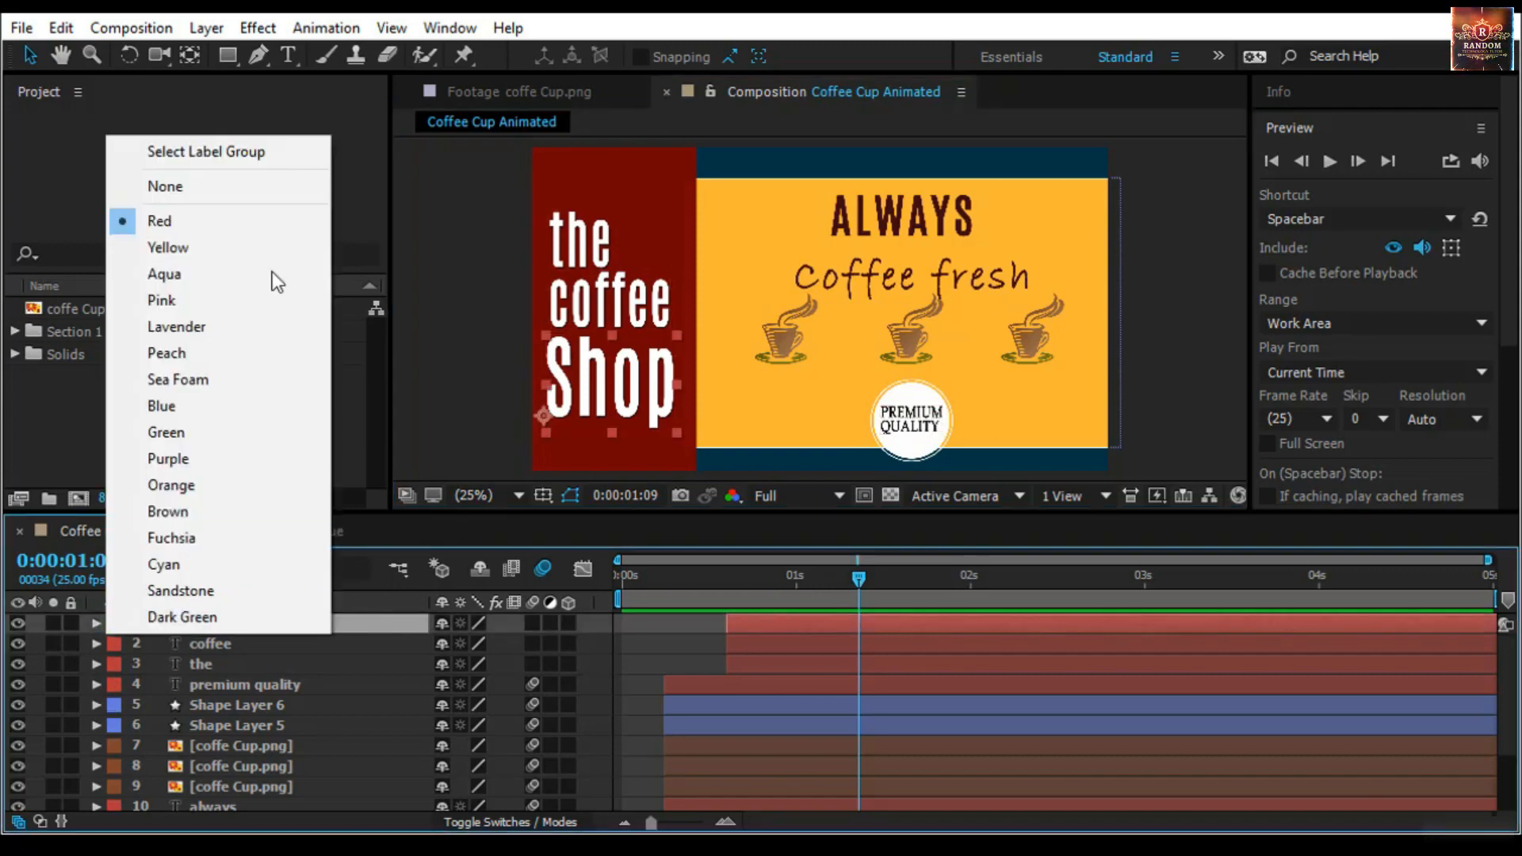
{"action": "left_click", "coordinate": [272, 249]}
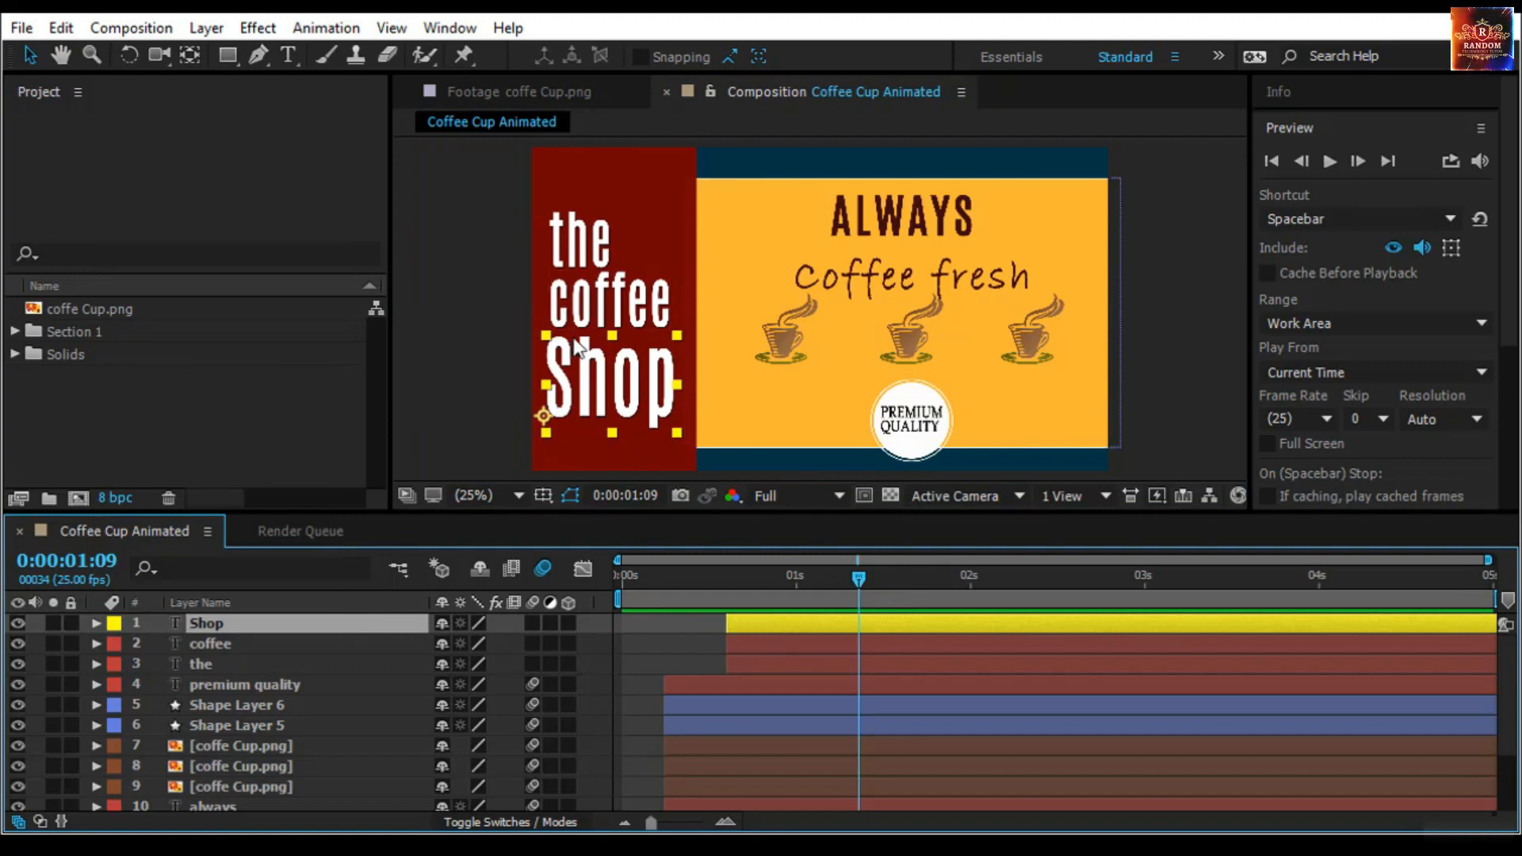
{"action": "left_click", "coordinate": [648, 327]}
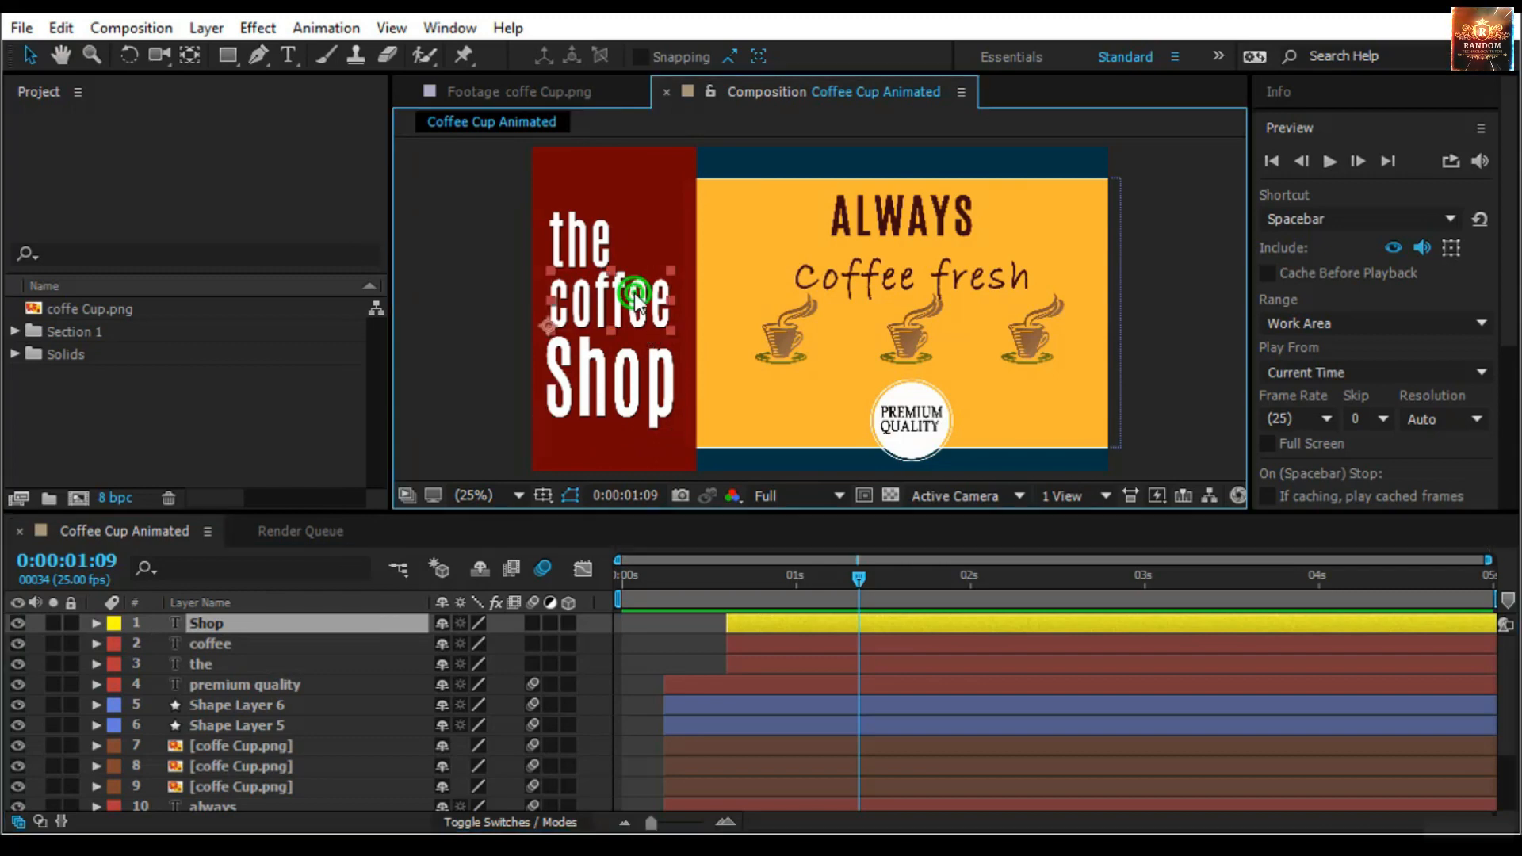
{"action": "left_click", "coordinate": [602, 247], "text": "shift"}
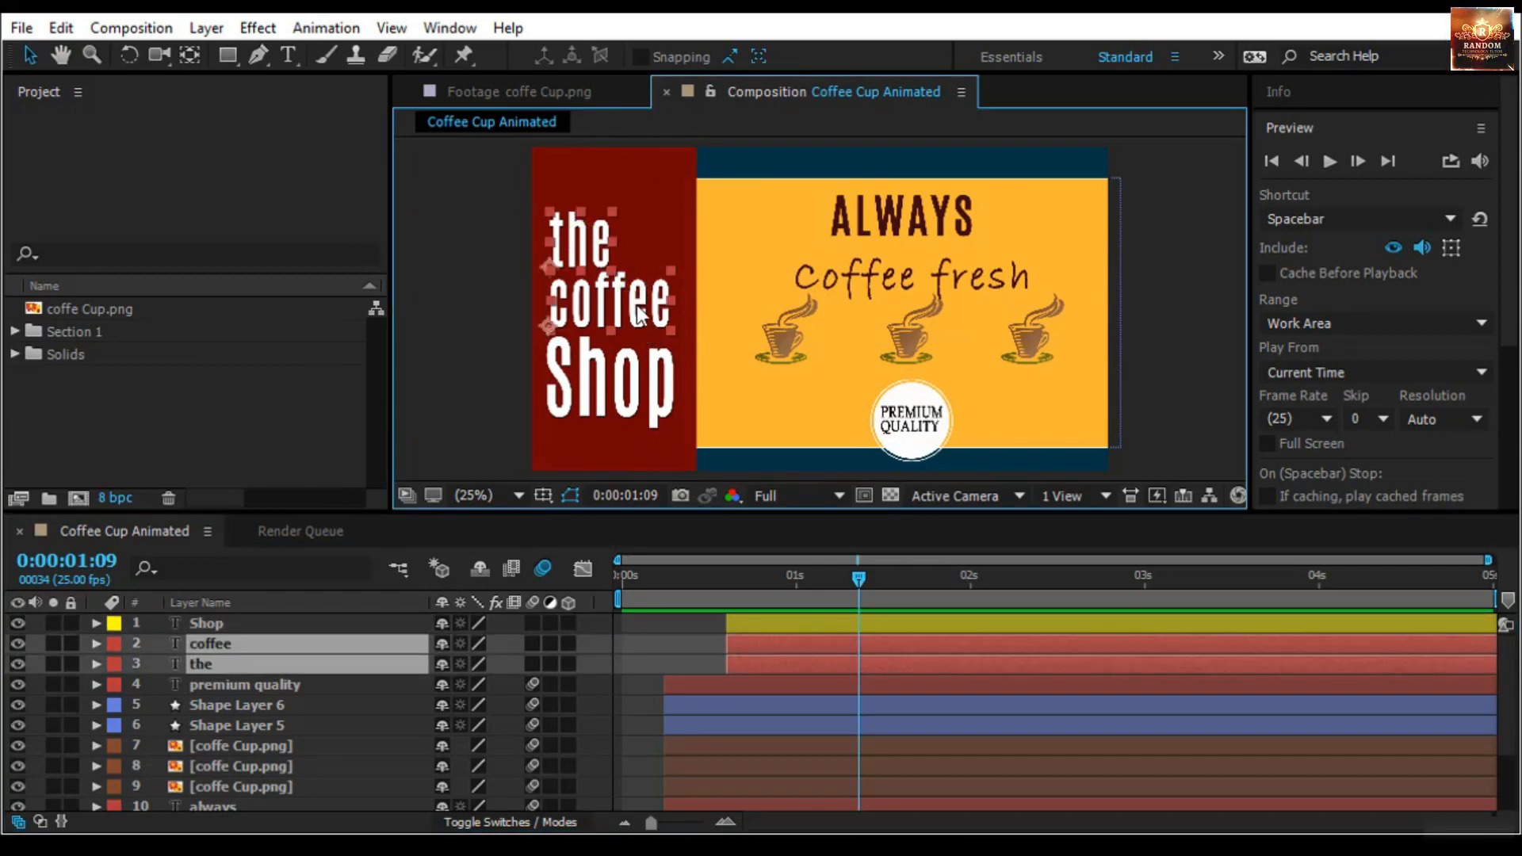
{"action": "left_click", "coordinate": [113, 646]}
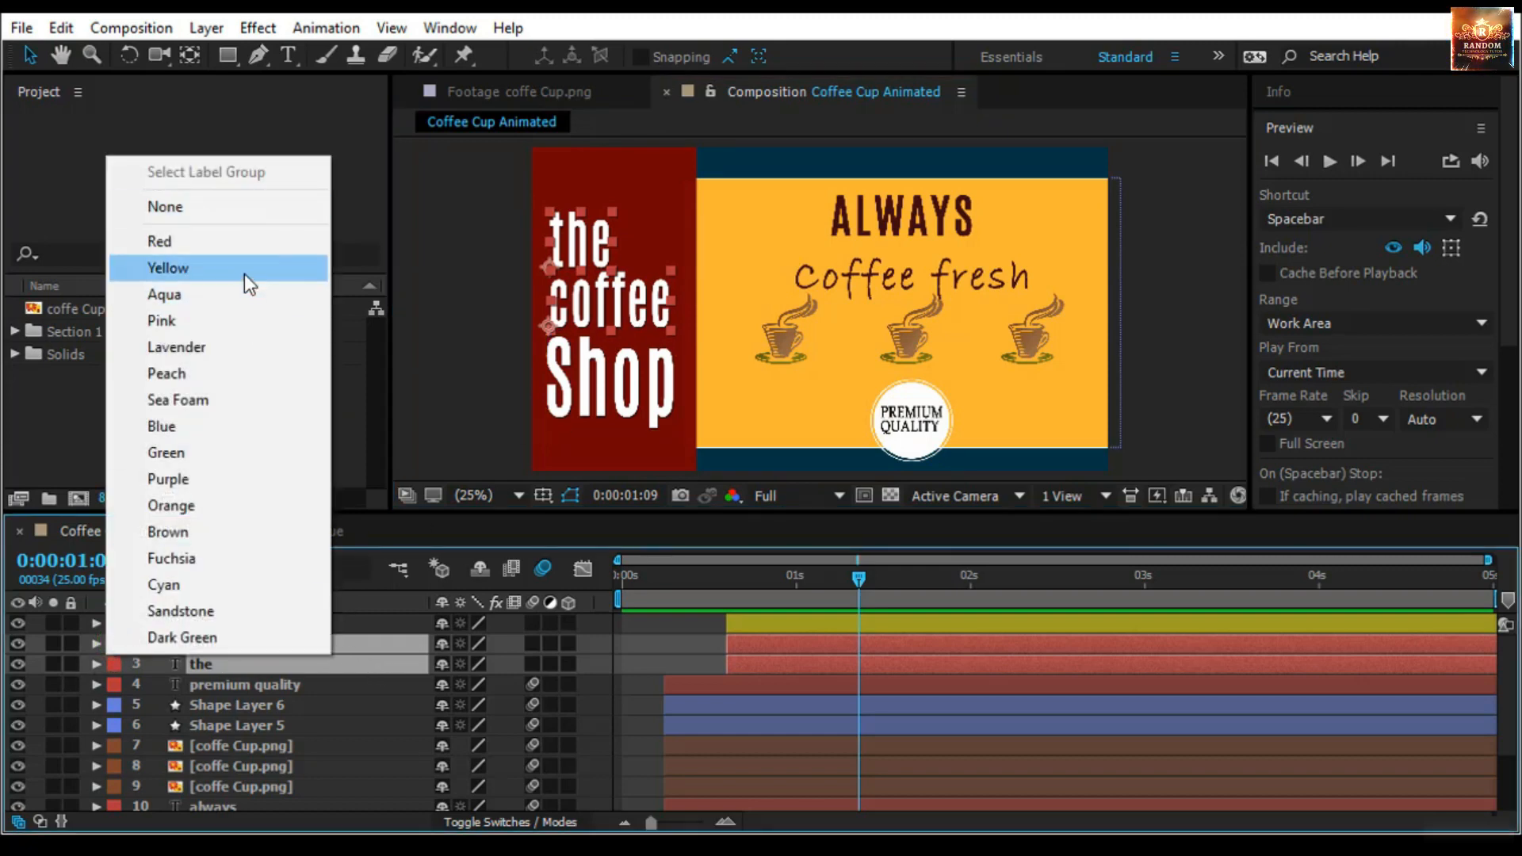
{"action": "left_click", "coordinate": [244, 273]}
{"action": "left_click", "coordinate": [473, 384]}
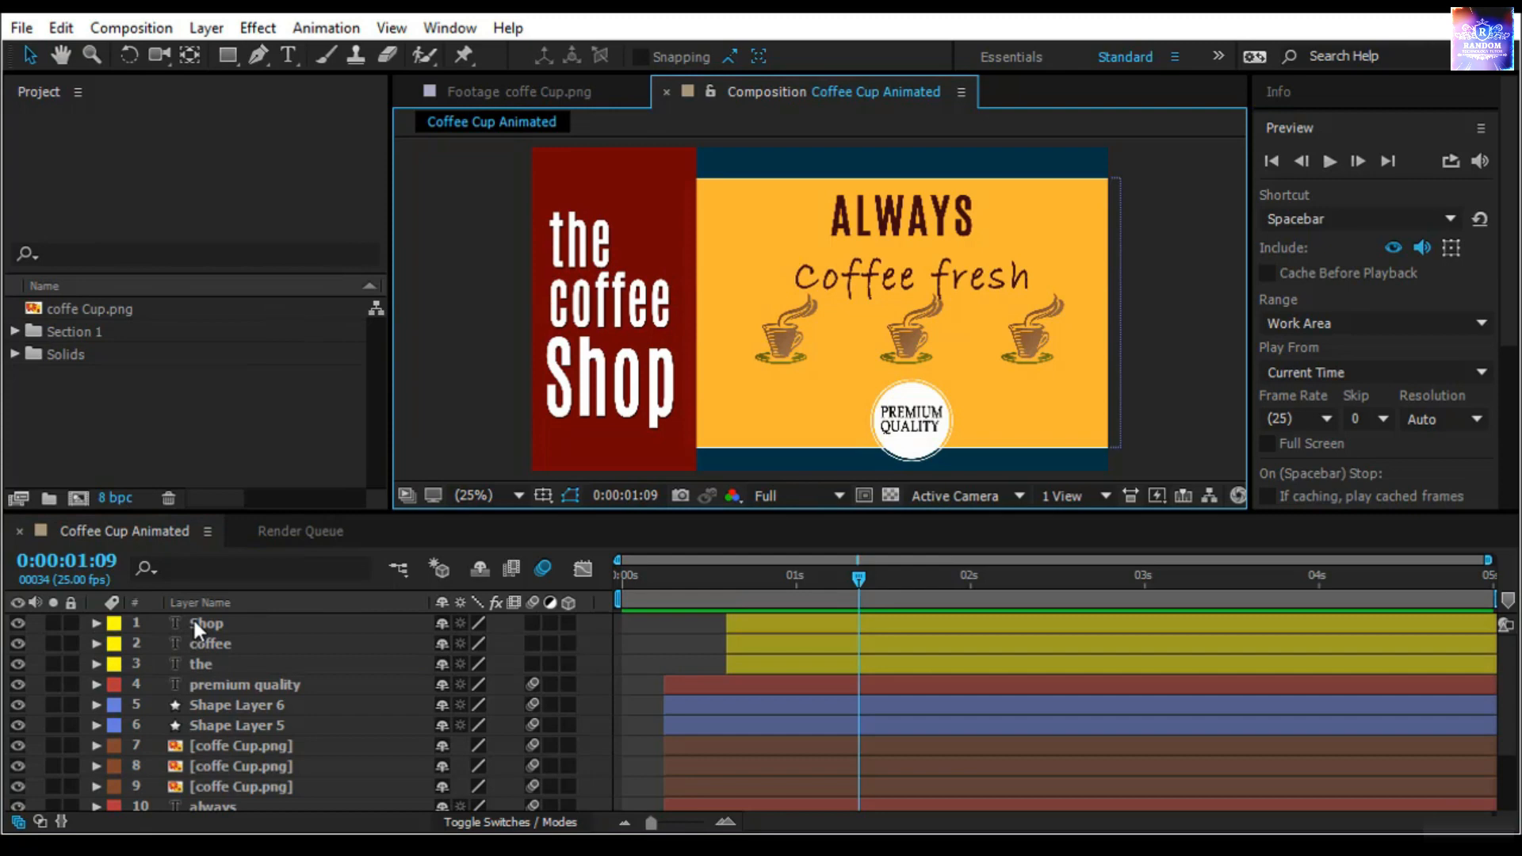
Select the yellow text layers by label group, do the same for the brown coffe Cup.png layers, and deselect everything
{"action": "left_click", "coordinate": [116, 626]}
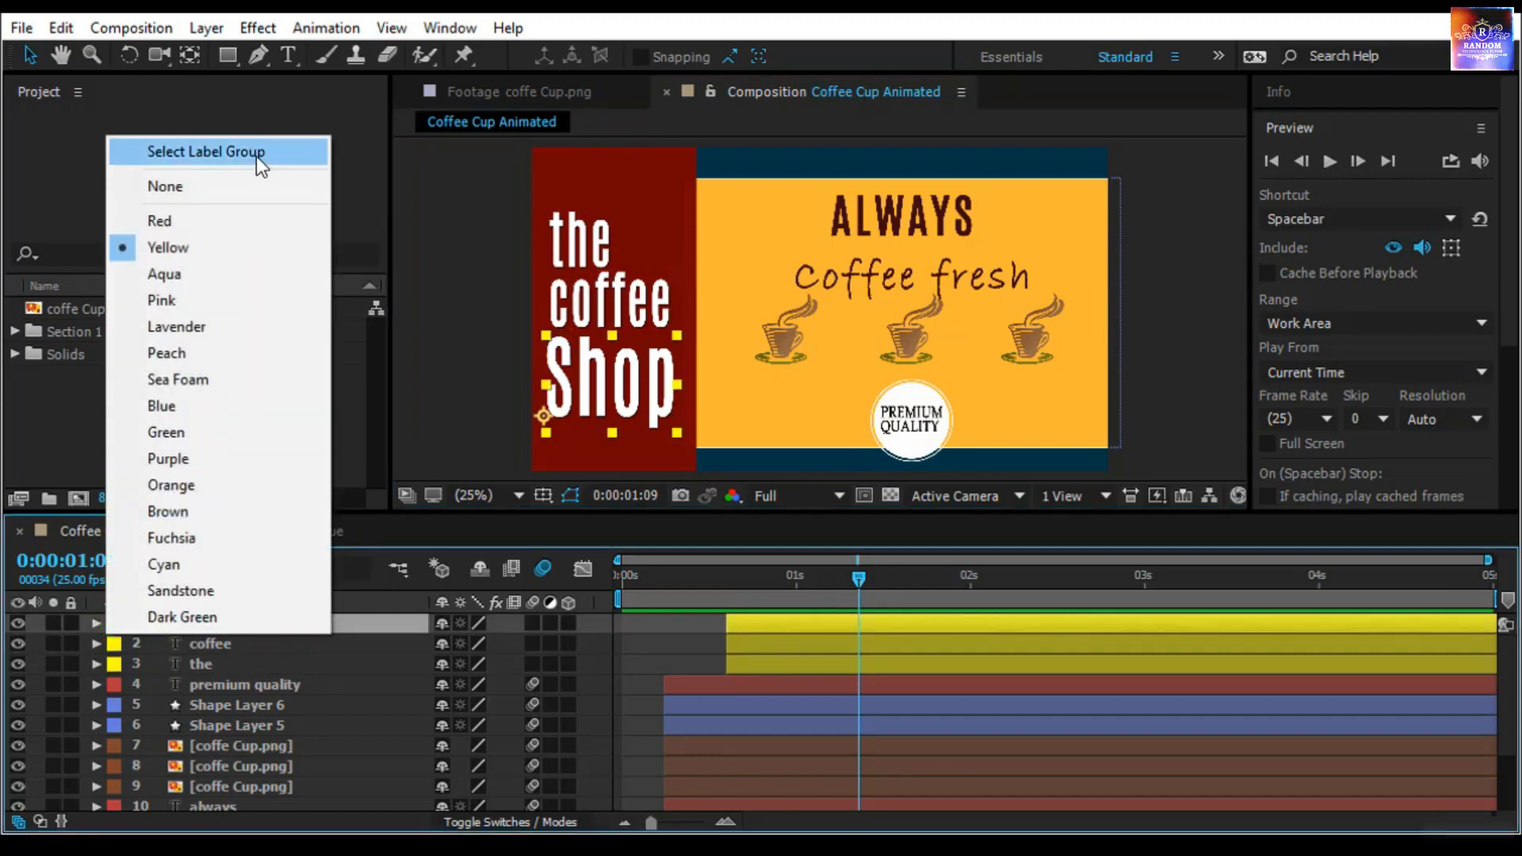
{"action": "left_click", "coordinate": [255, 155]}
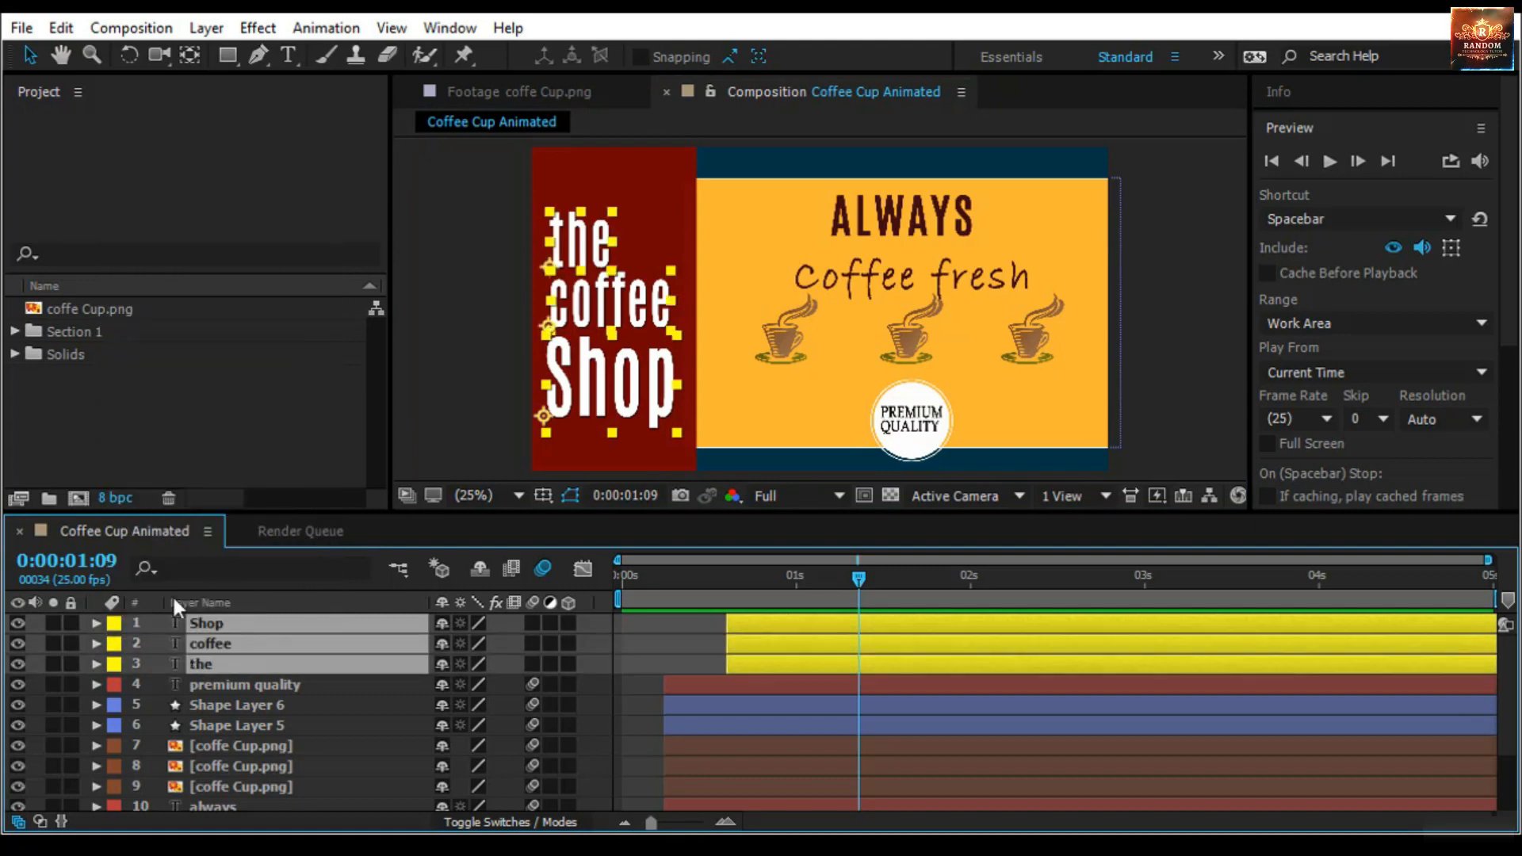
{"action": "scroll", "coordinate": [306, 715], "scroll_direction": "down", "scroll_amount": 3}
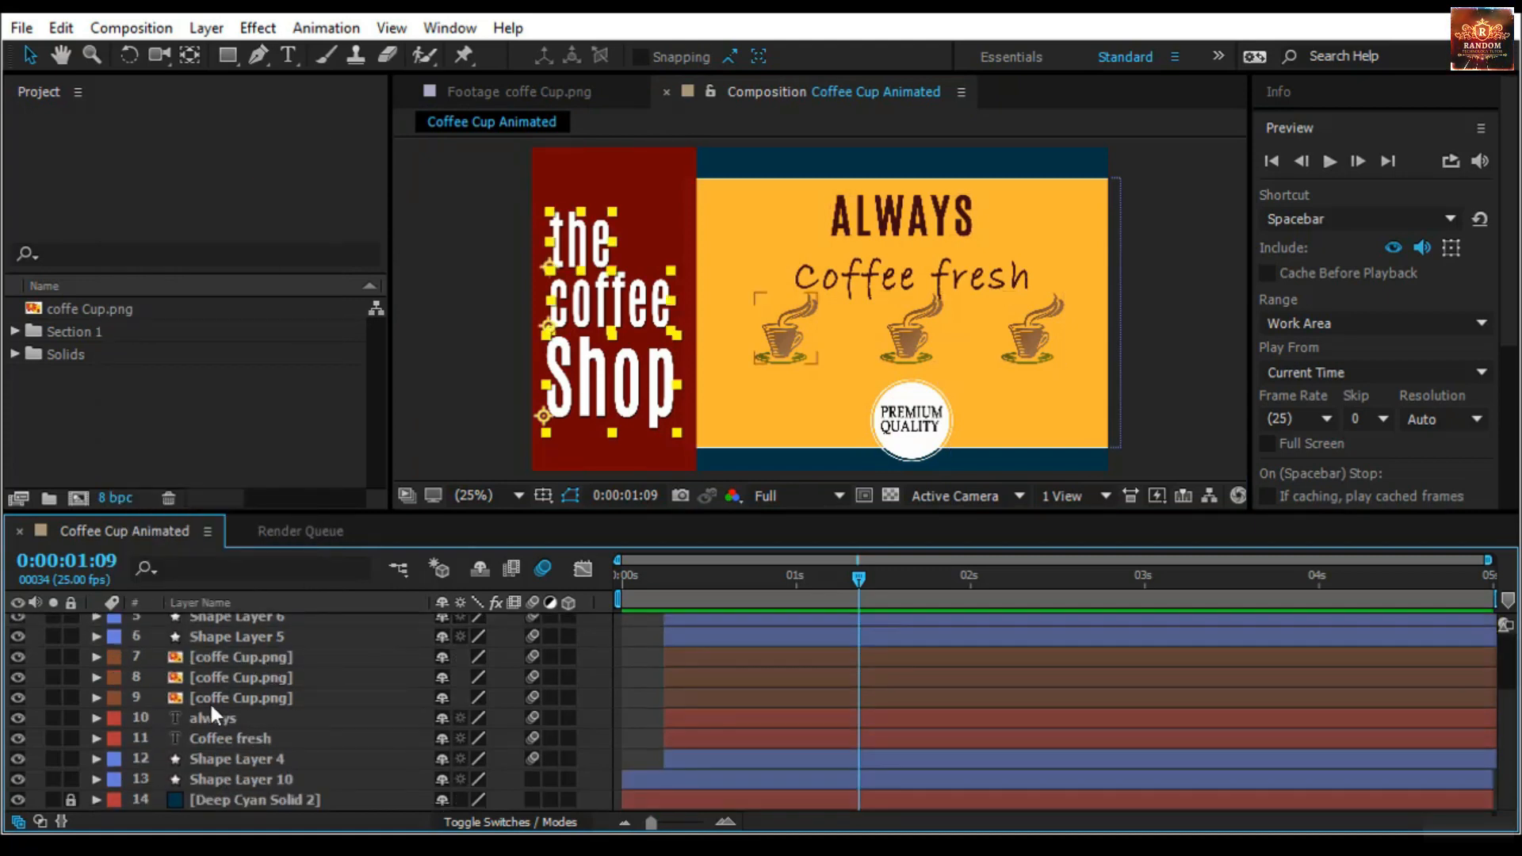
{"action": "left_click", "coordinate": [114, 659]}
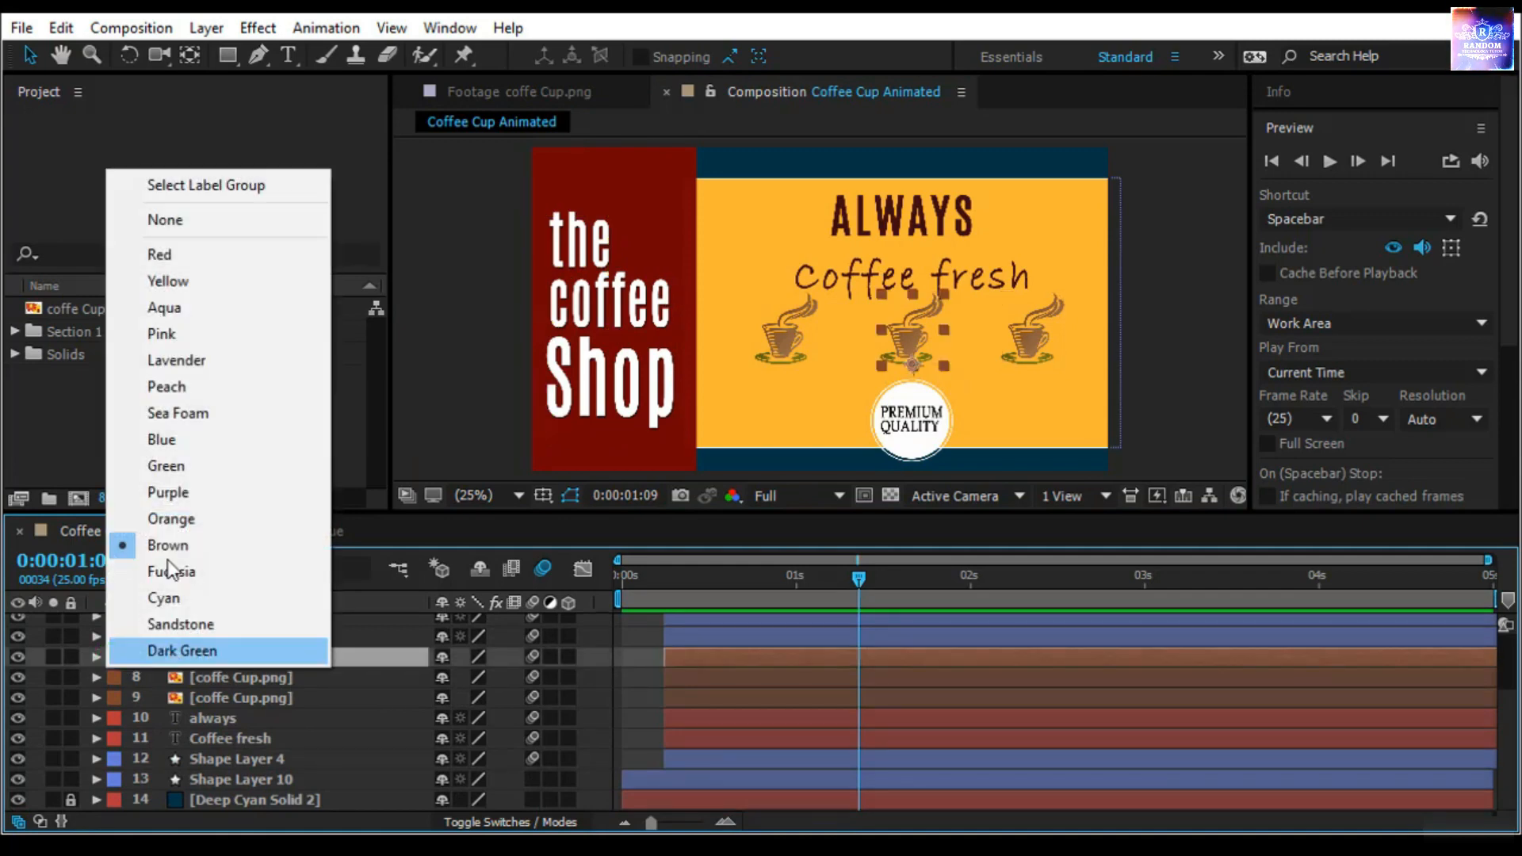
{"action": "left_click", "coordinate": [223, 187]}
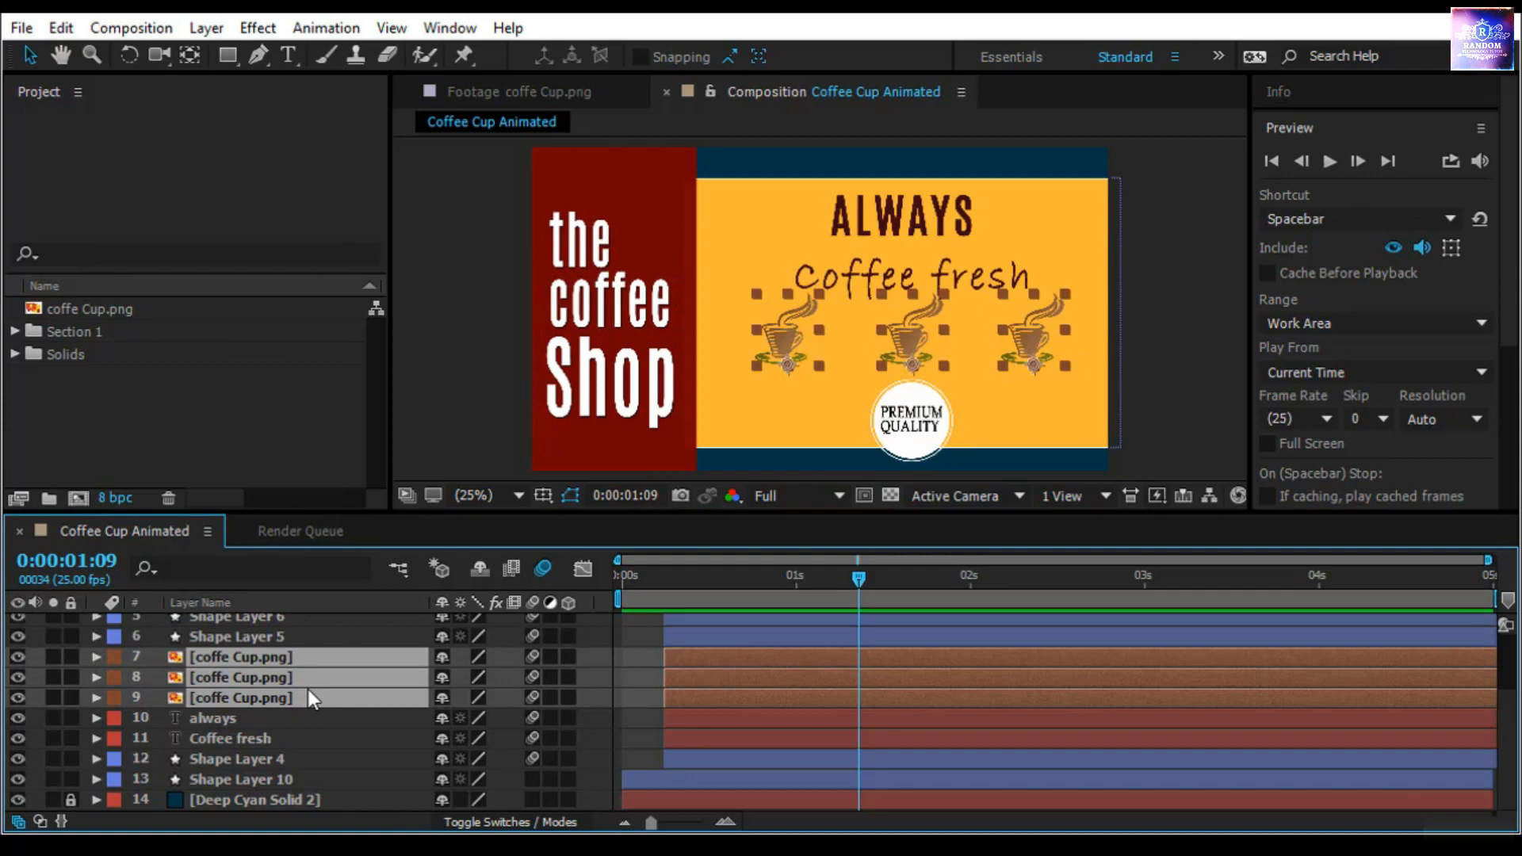
{"action": "scroll", "coordinate": [312, 696], "scroll_direction": "up", "scroll_amount": 3}
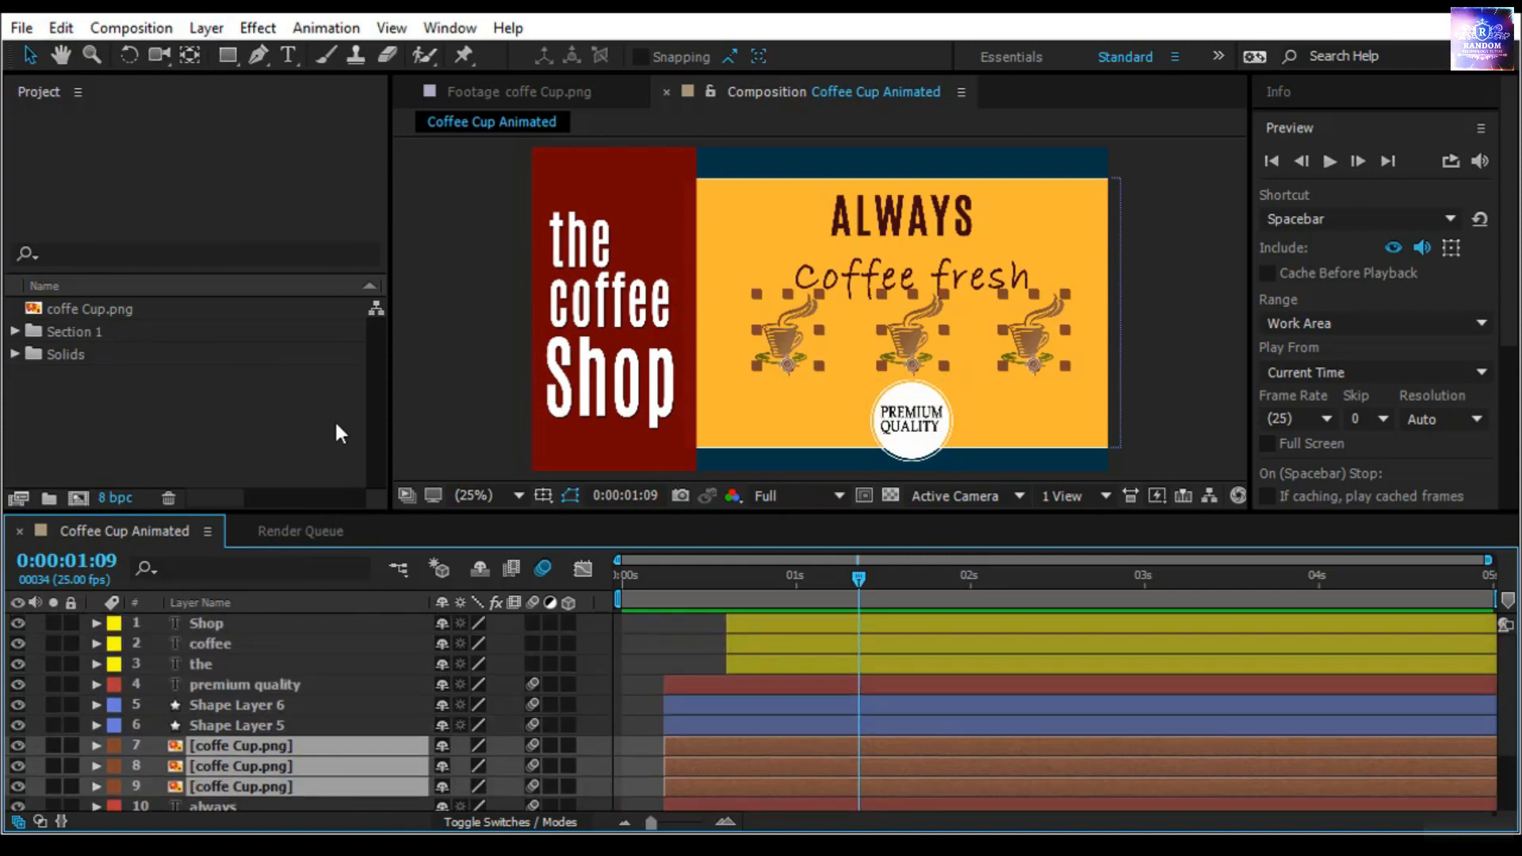
{"action": "left_click", "coordinate": [444, 416]}
Open the Labels preferences to show the label defaults and label colors
{"action": "left_click", "coordinate": [60, 29]}
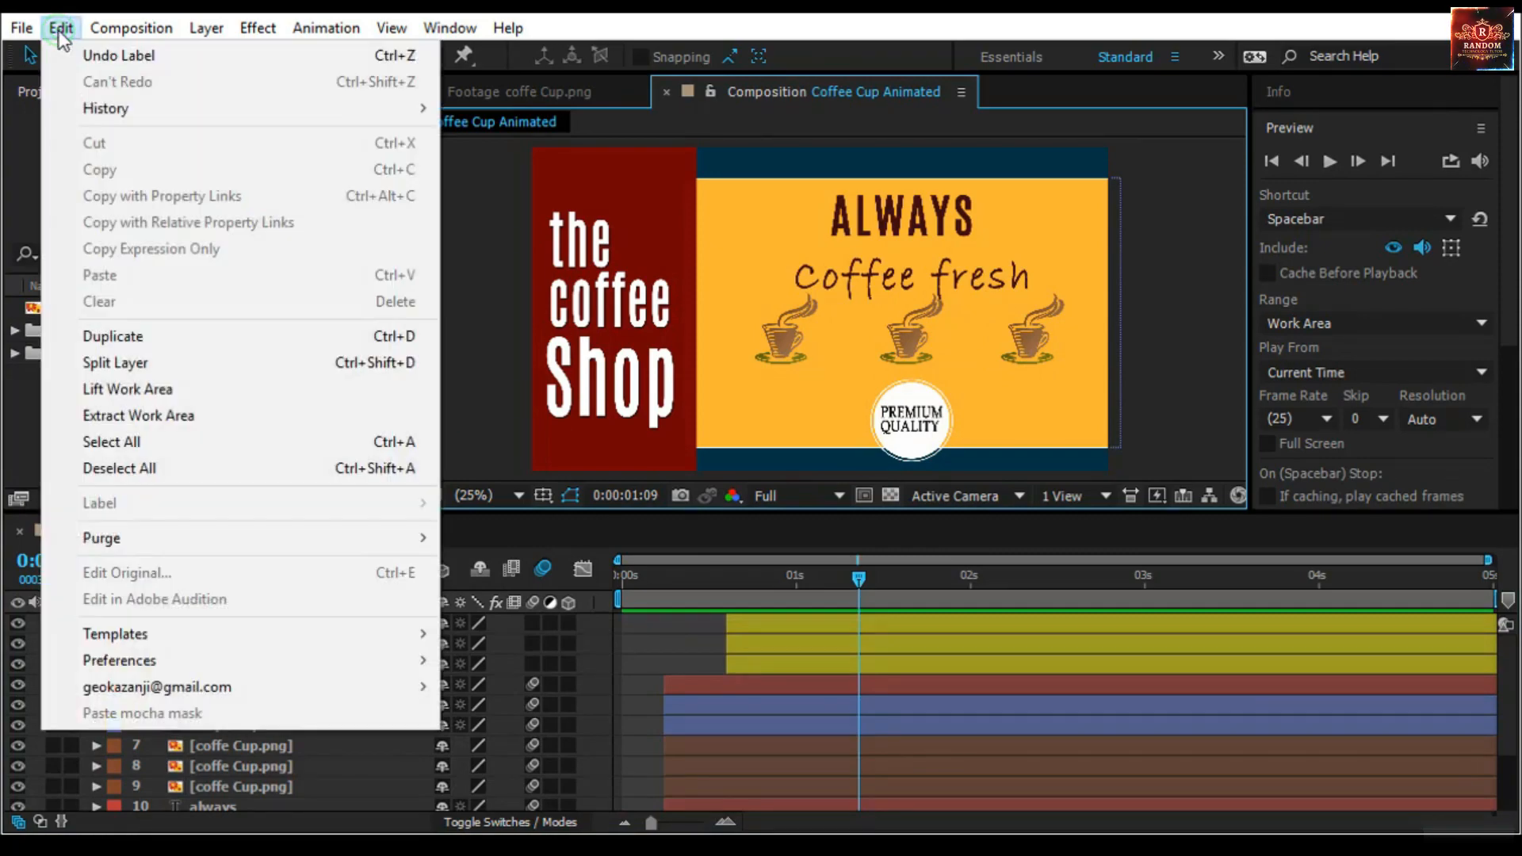
{"action": "mouse_move", "coordinate": [16, 34]}
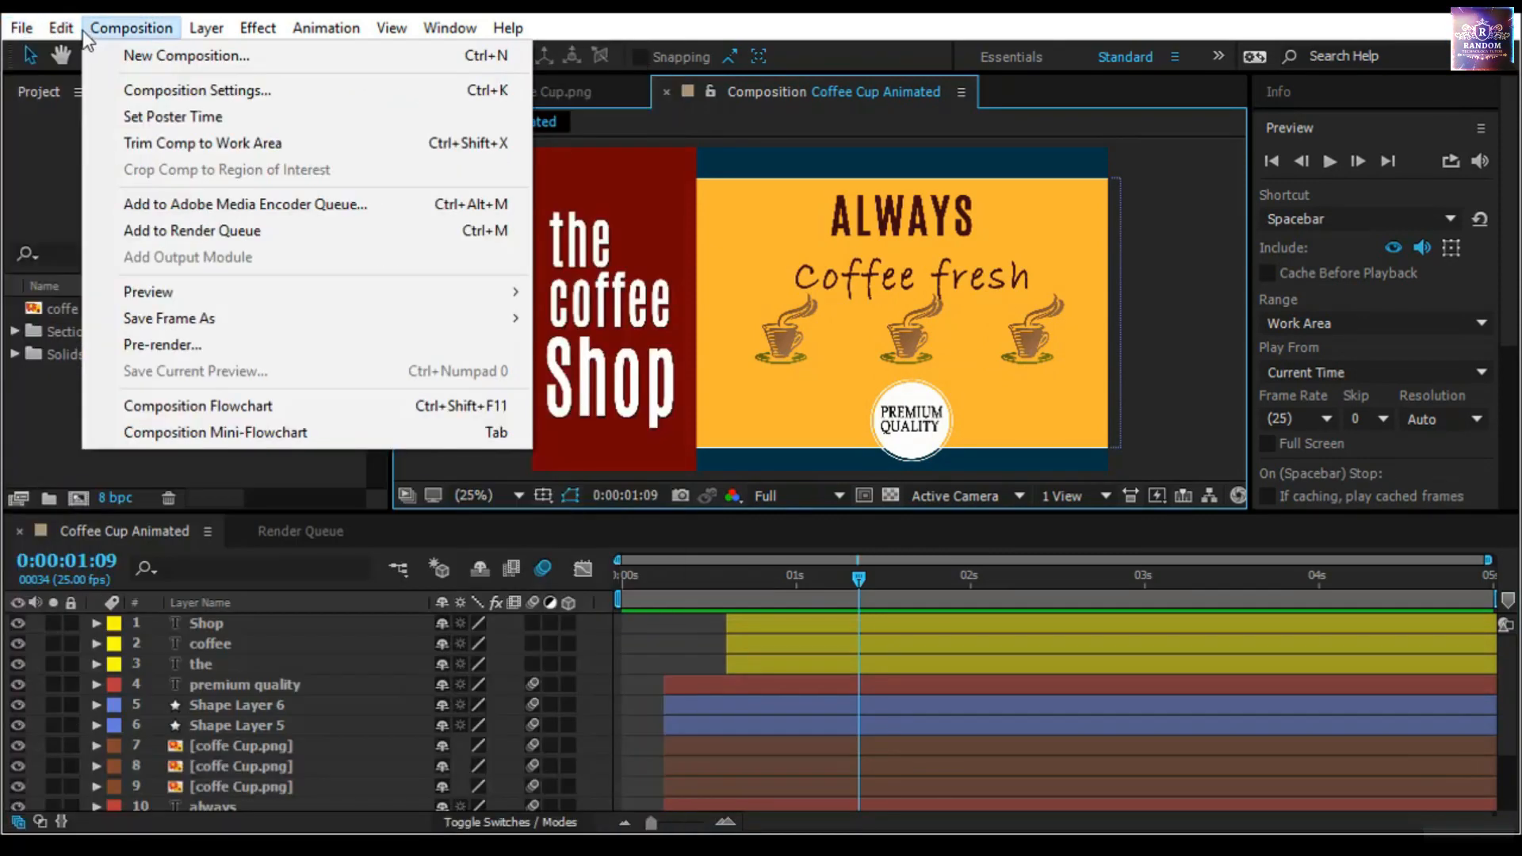
{"action": "mouse_move", "coordinate": [250, 676]}
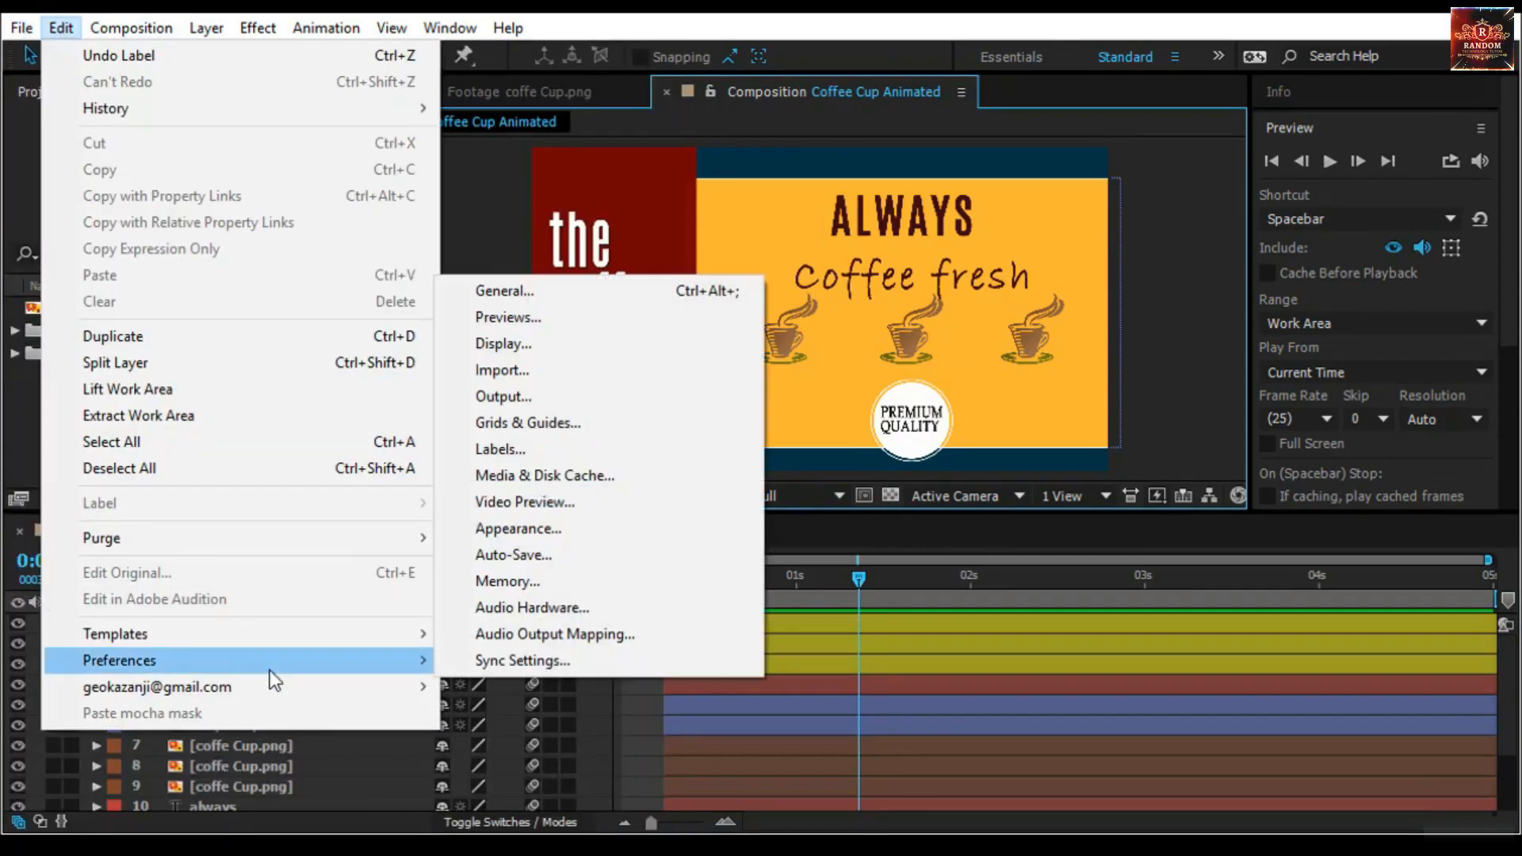
{"action": "left_click", "coordinate": [615, 452]}
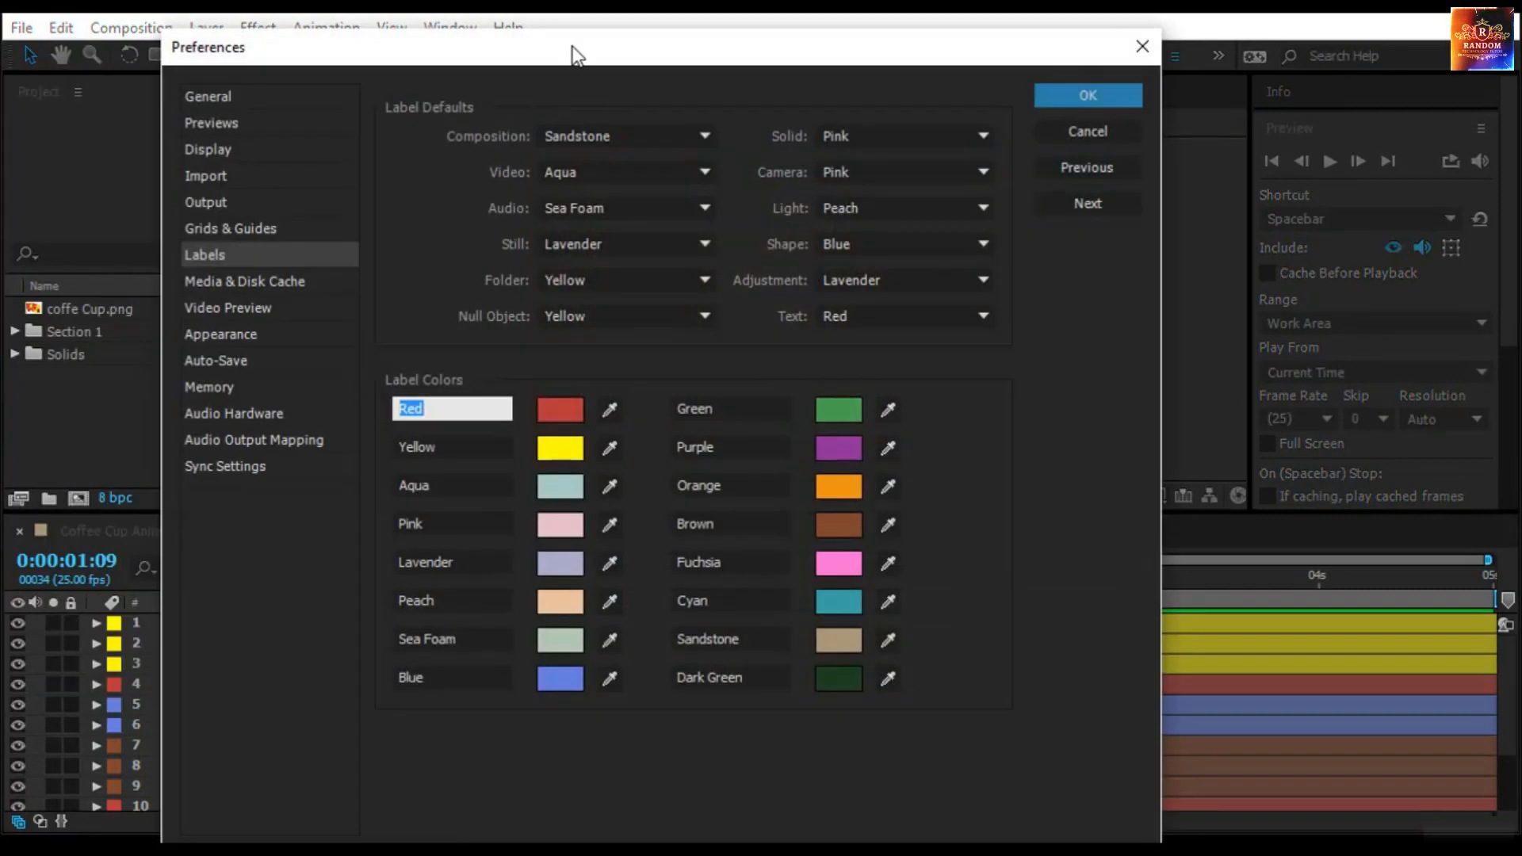
Set the default label color for text layers to Yellow and apply the preferences
{"action": "mouse_move", "coordinate": [577, 54]}
{"action": "left_mouse_down"}
{"action": "mouse_move", "coordinate": [578, 27]}
{"action": "mouse_move", "coordinate": [558, 41]}
{"action": "left_mouse_up"}
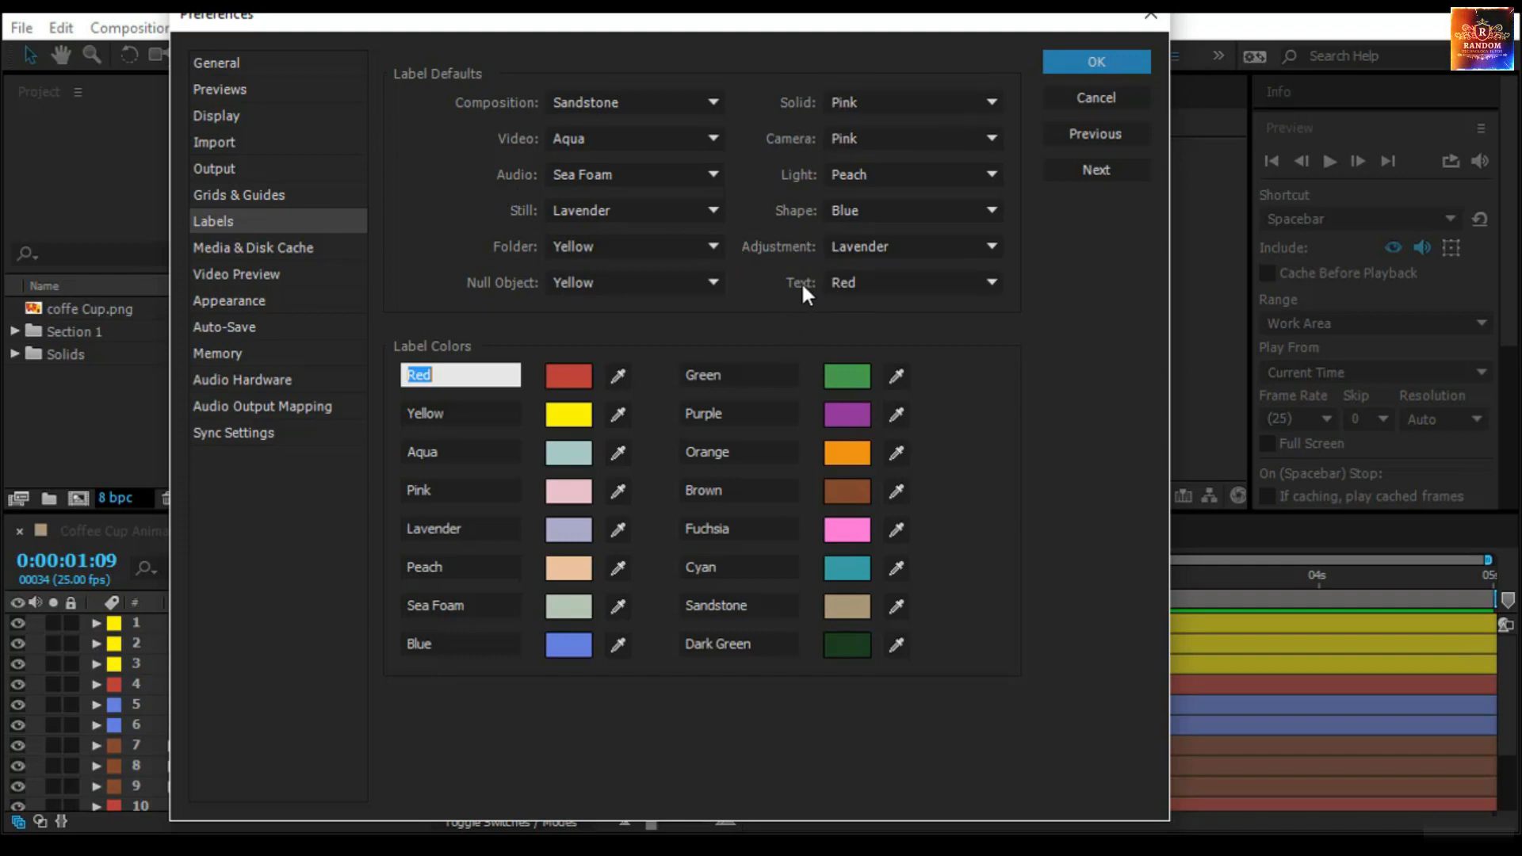
{"action": "left_click", "coordinate": [858, 284]}
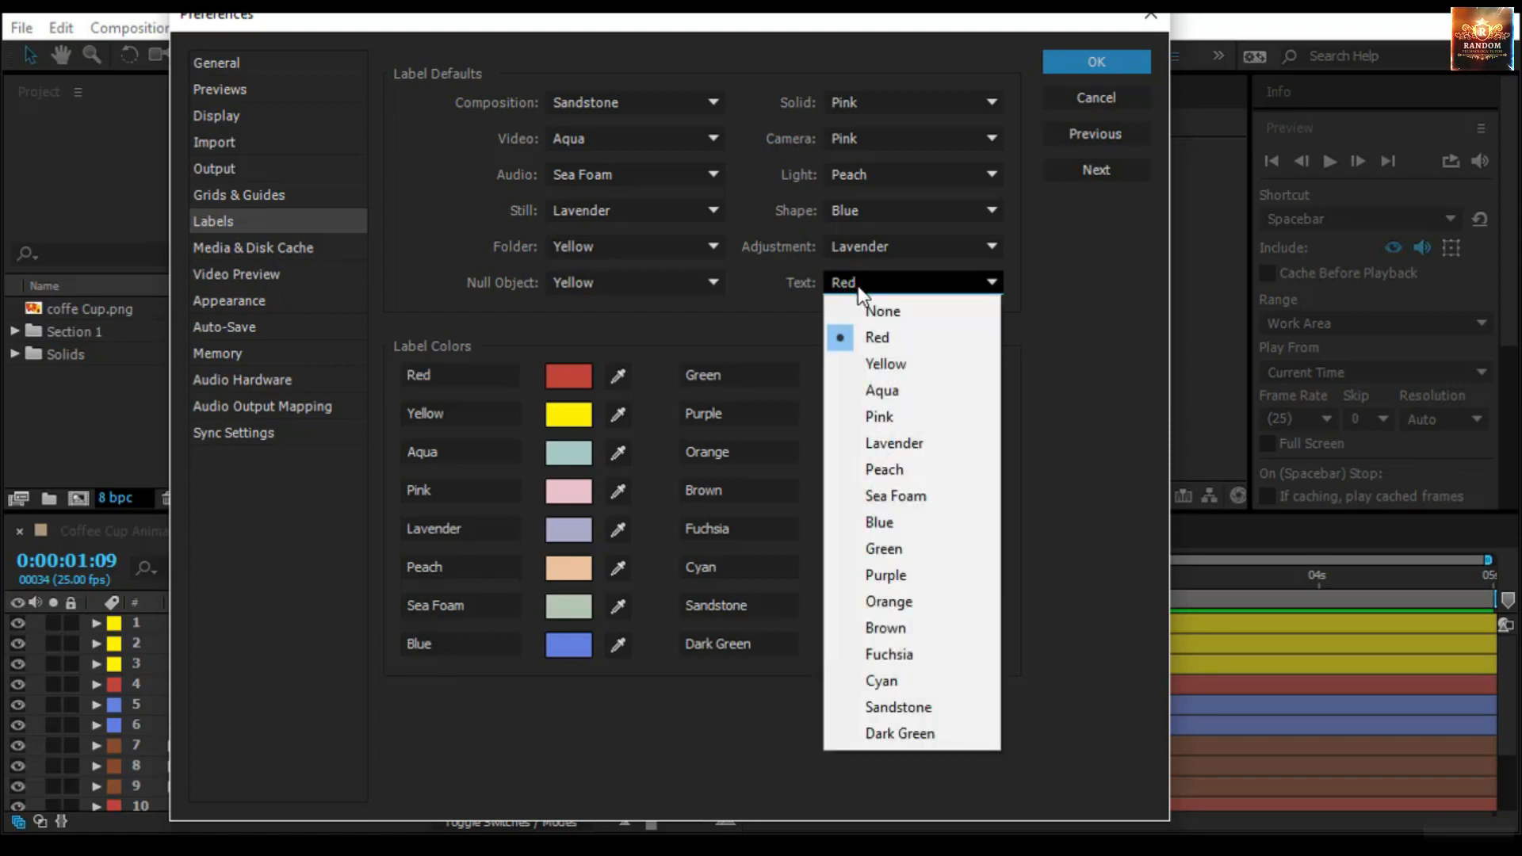
{"action": "left_click", "coordinate": [910, 367]}
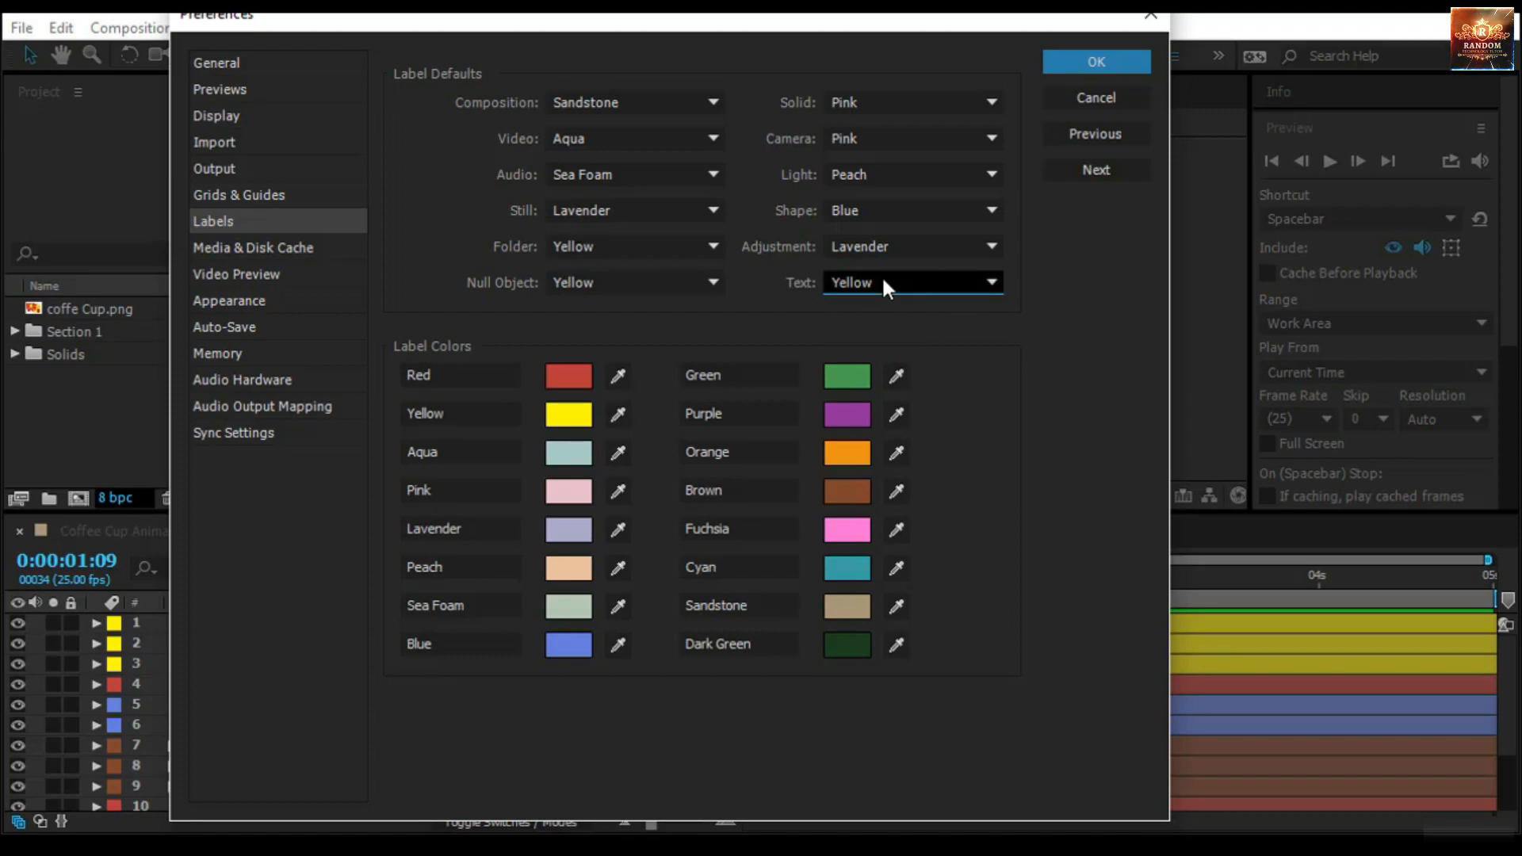
{"action": "left_click", "coordinate": [1111, 57]}
Examine the label colors in the layer list, selecting the "always" and "Coffee fresh" text layers and one coffe Cup.png layer
{"action": "scroll", "coordinate": [303, 706], "scroll_direction": "down", "scroll_amount": 1}
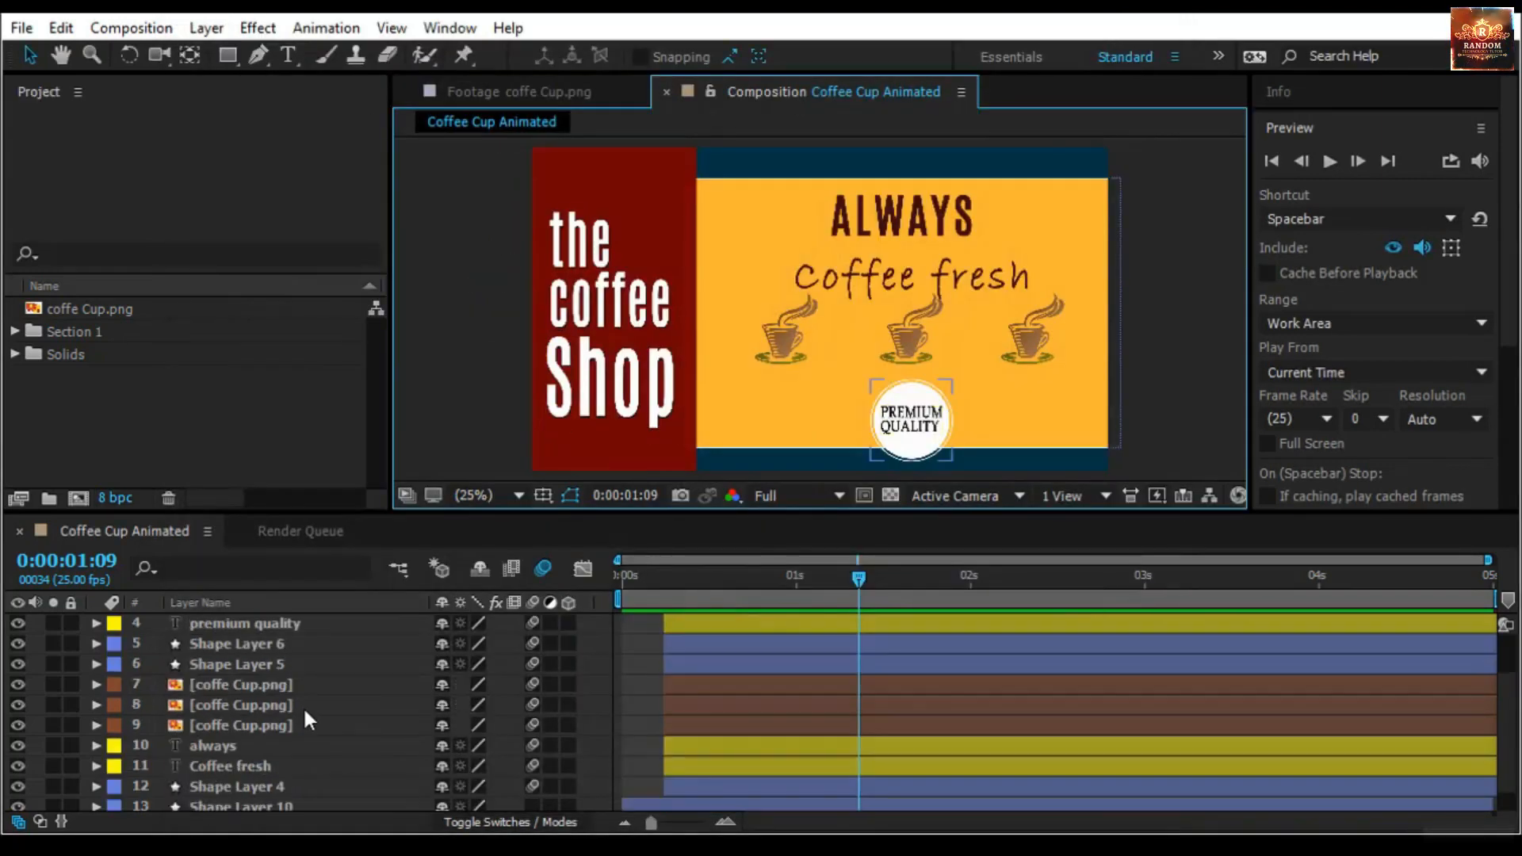
{"action": "scroll", "coordinate": [298, 717], "scroll_direction": "down", "scroll_amount": 1}
{"action": "scroll", "coordinate": [287, 730], "scroll_direction": "up", "scroll_amount": 2}
{"action": "scroll", "coordinate": [277, 723], "scroll_direction": "down", "scroll_amount": 2}
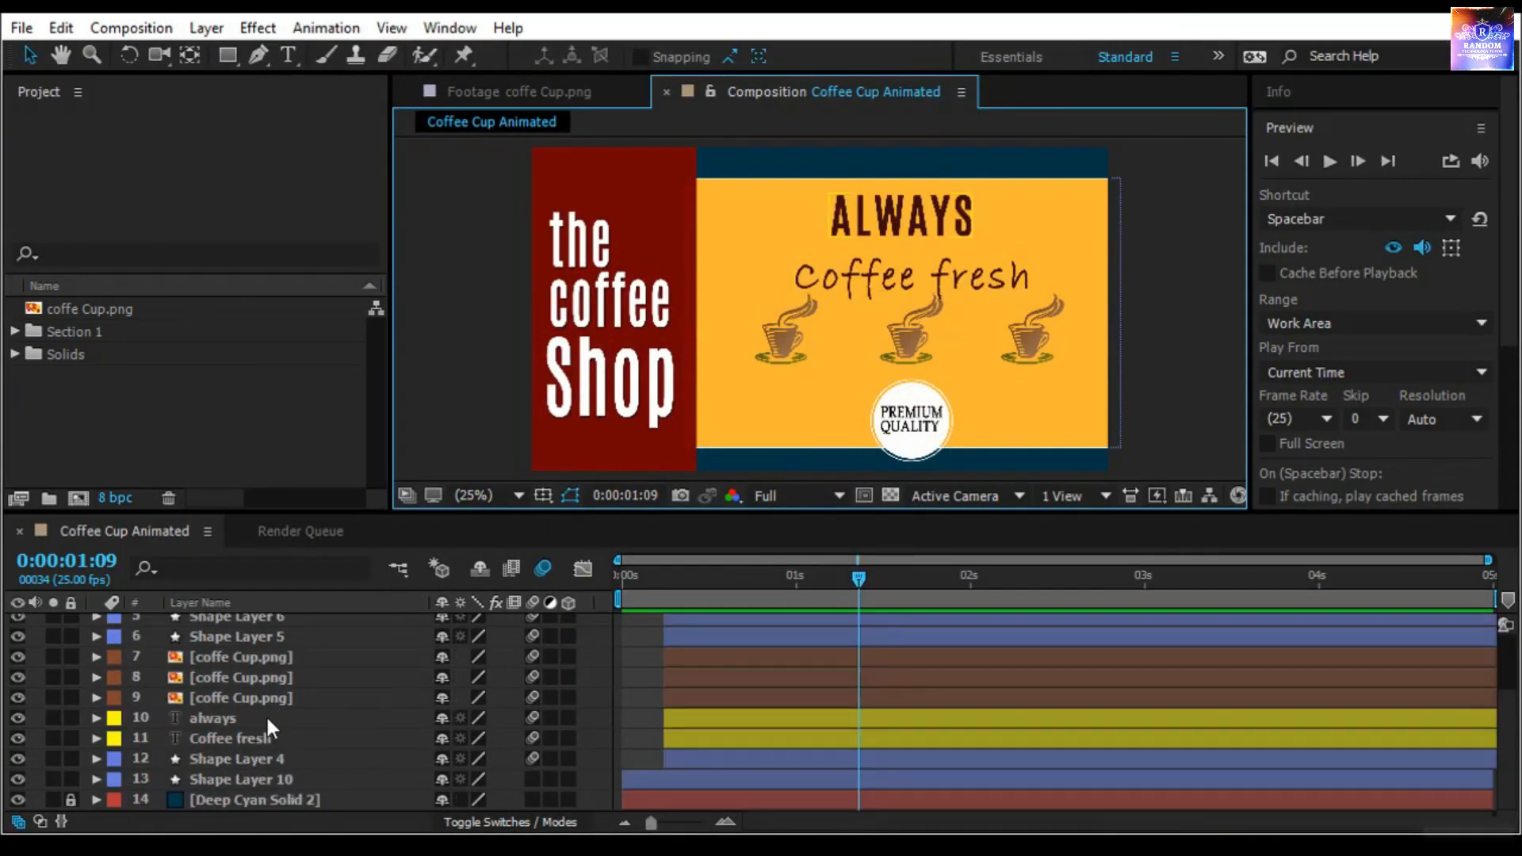
{"action": "left_click", "coordinate": [258, 730]}
{"action": "left_click", "coordinate": [263, 720], "text": "ctrl"}
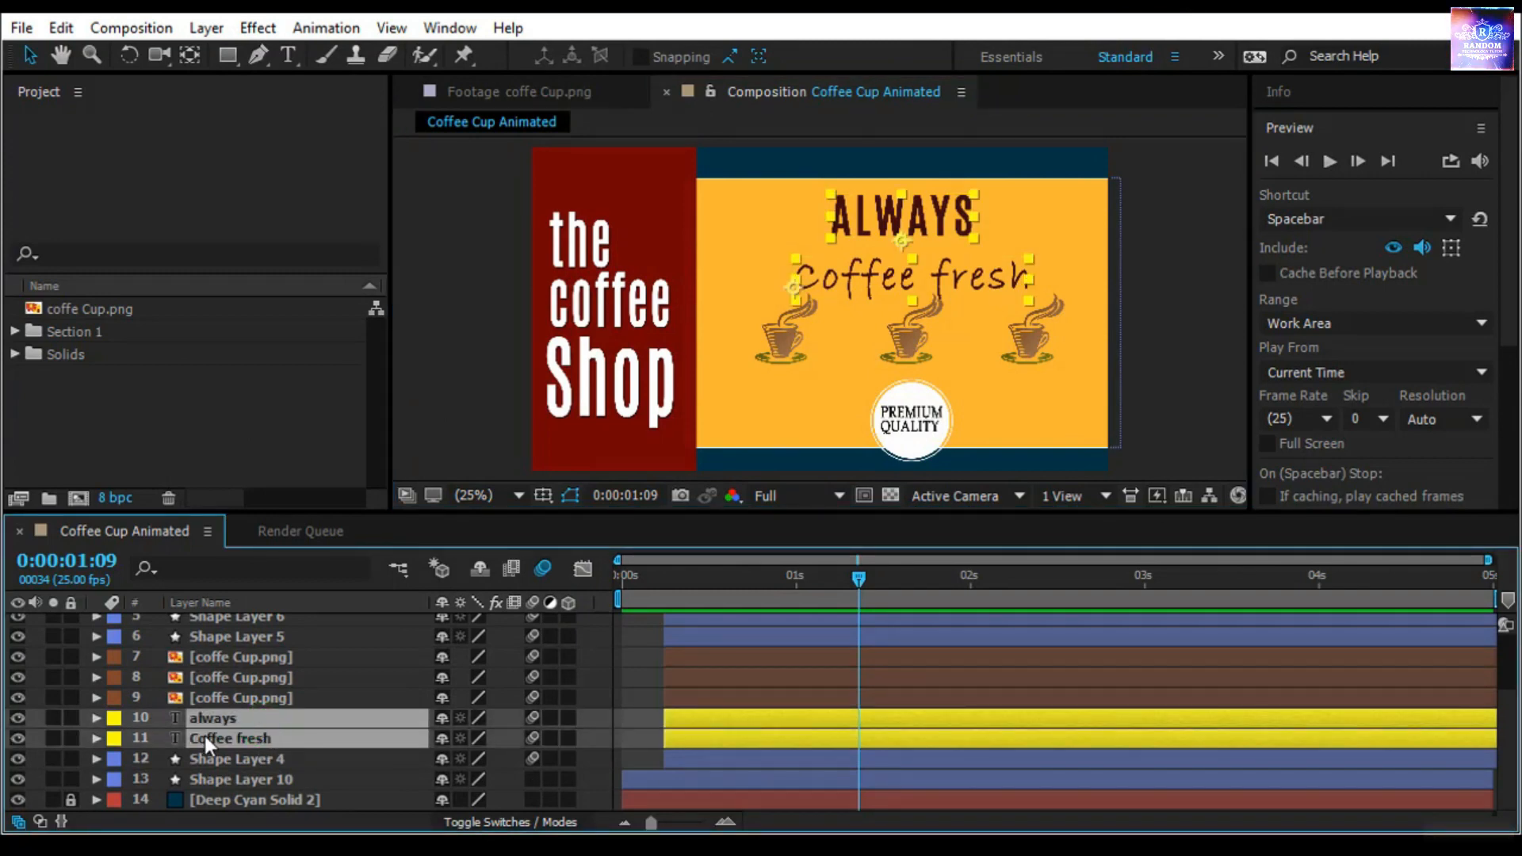
{"action": "scroll", "coordinate": [204, 736], "scroll_direction": "up", "scroll_amount": 2}
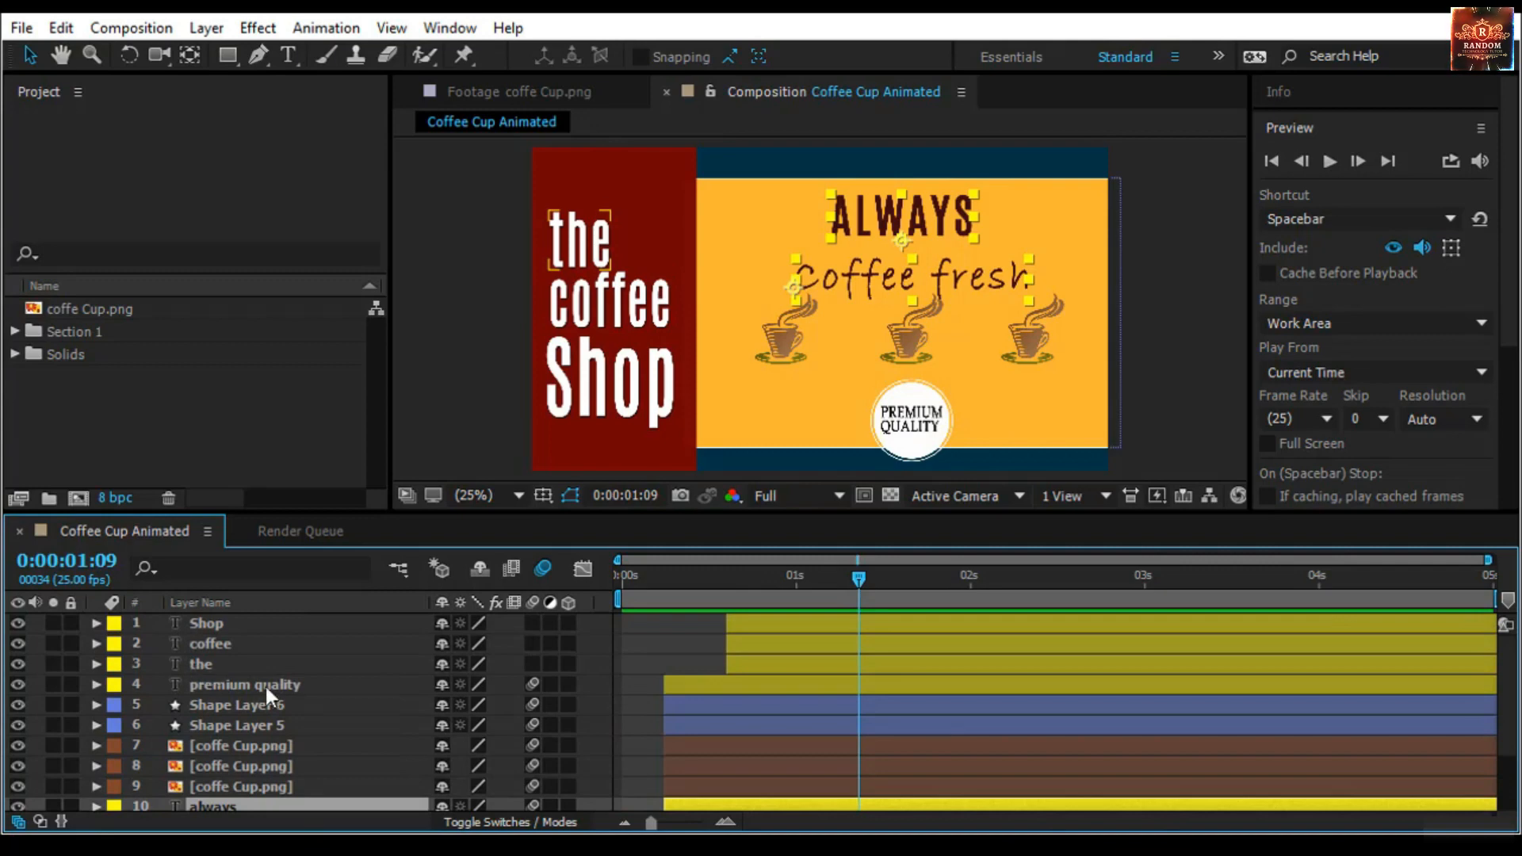
{"action": "scroll", "coordinate": [267, 690], "scroll_direction": "down", "scroll_amount": 2}
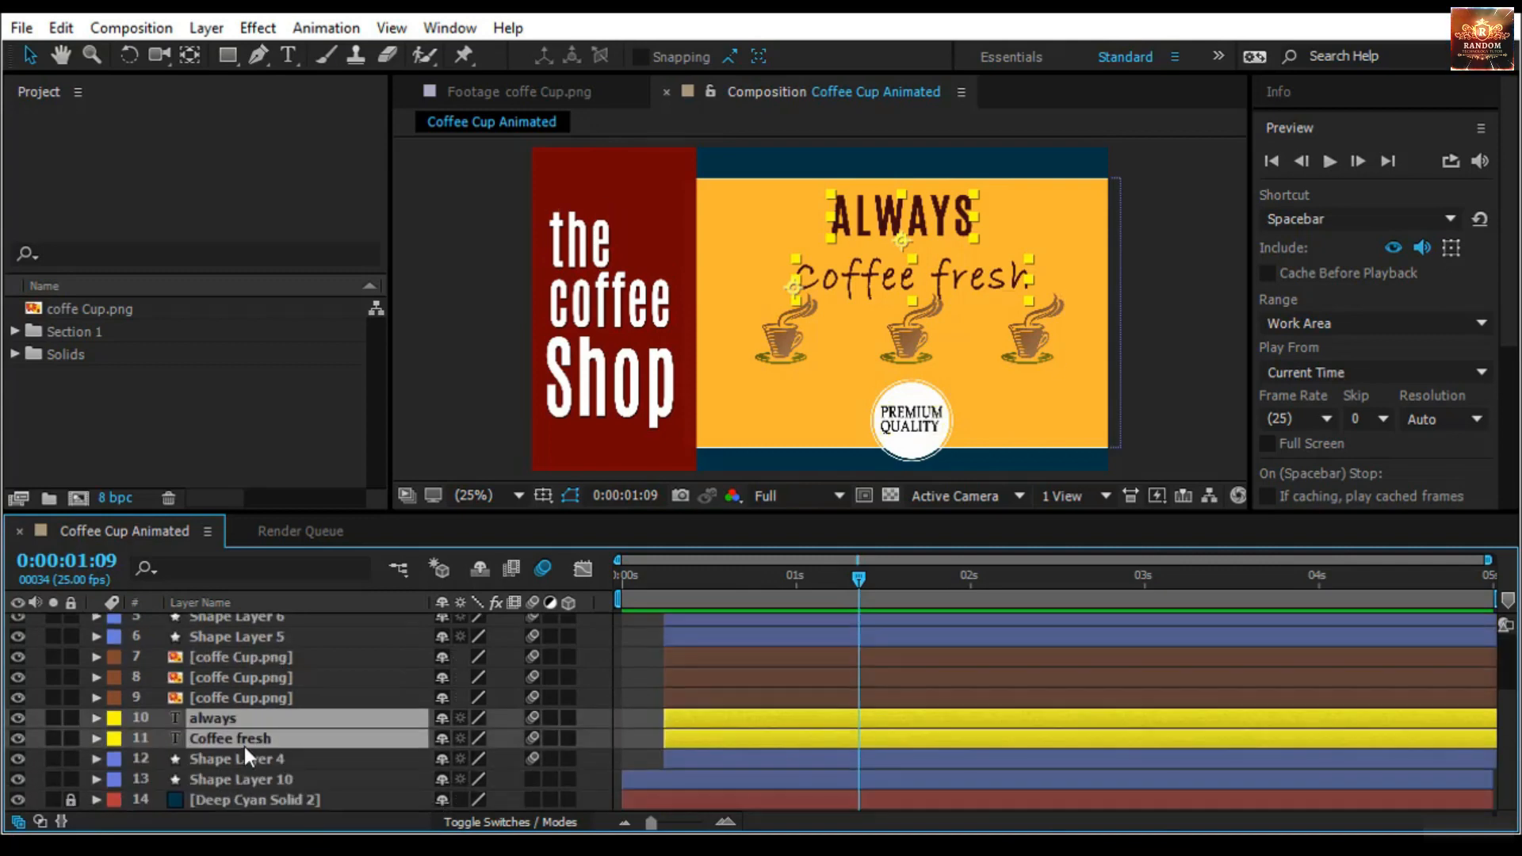
{"action": "left_click", "coordinate": [231, 656]}
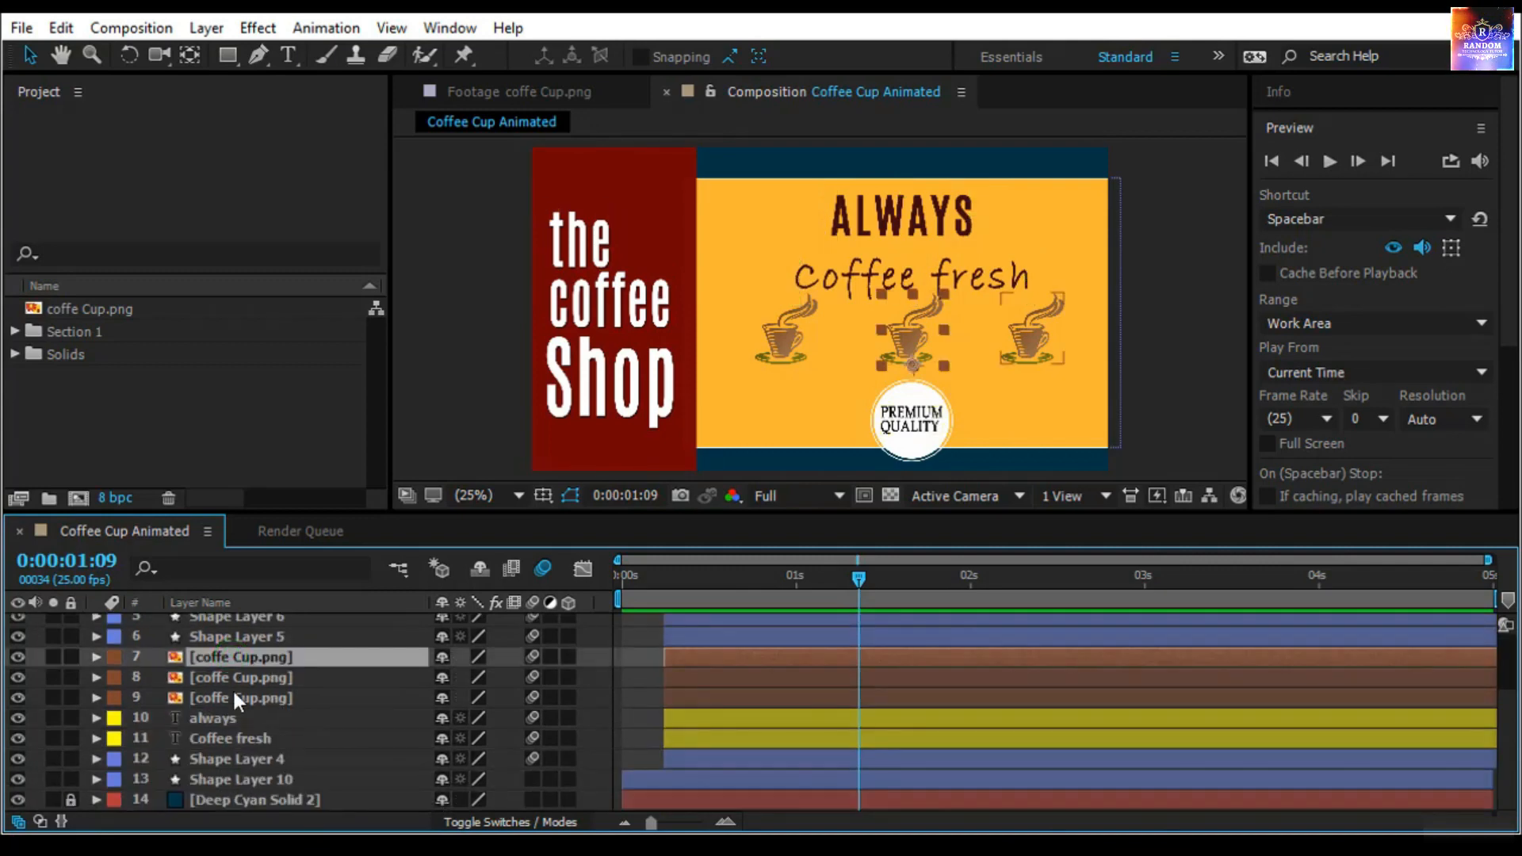
Set the default label color for shape layers to Orange in the Labels preferences and check the layer list
{"action": "left_click", "coordinate": [60, 28]}
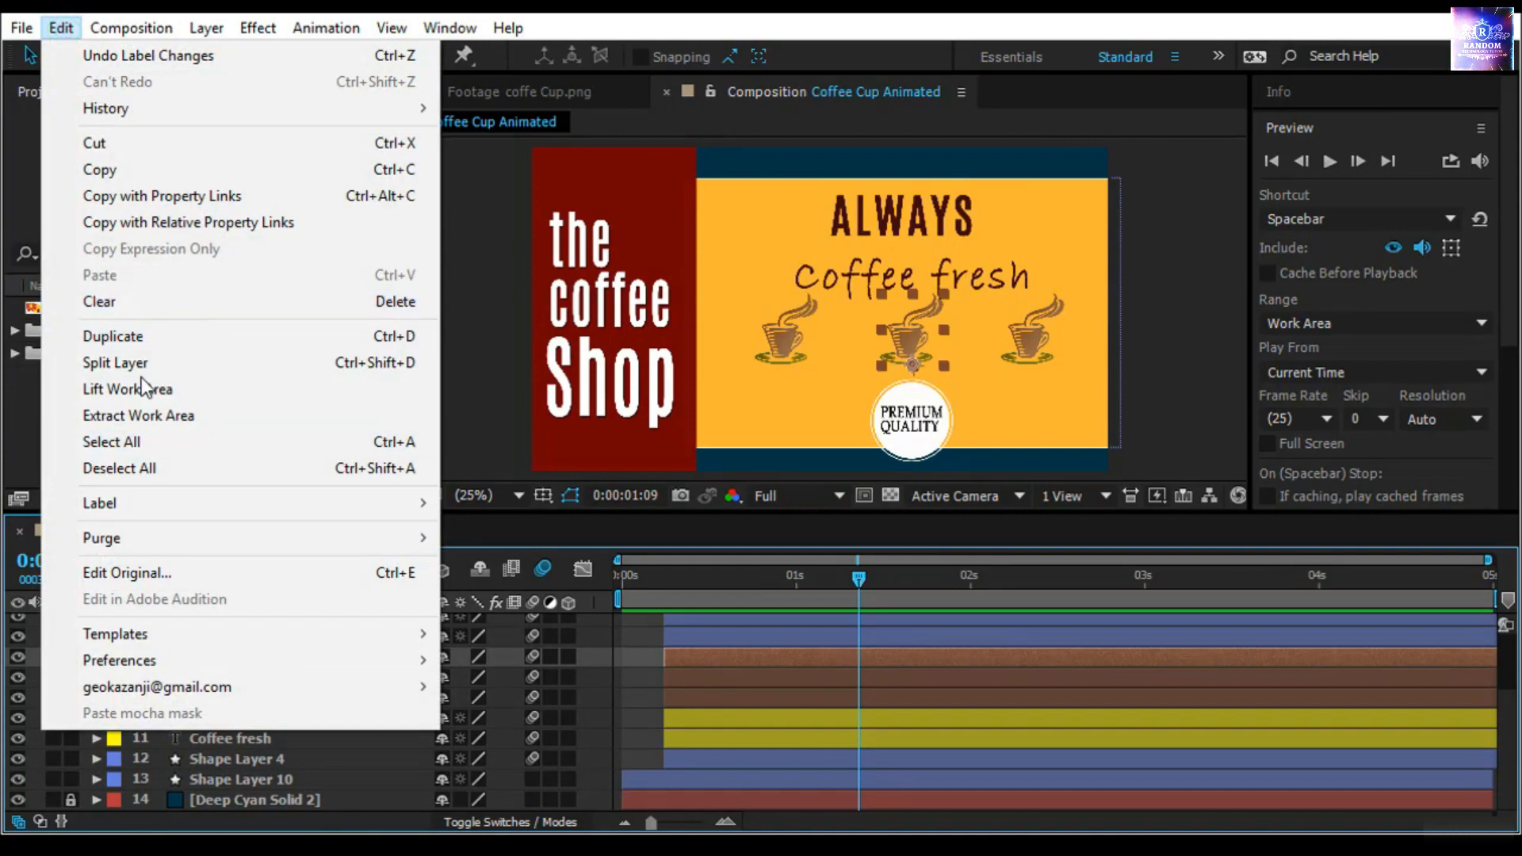
{"action": "mouse_move", "coordinate": [119, 659]}
{"action": "left_click", "coordinate": [565, 448]}
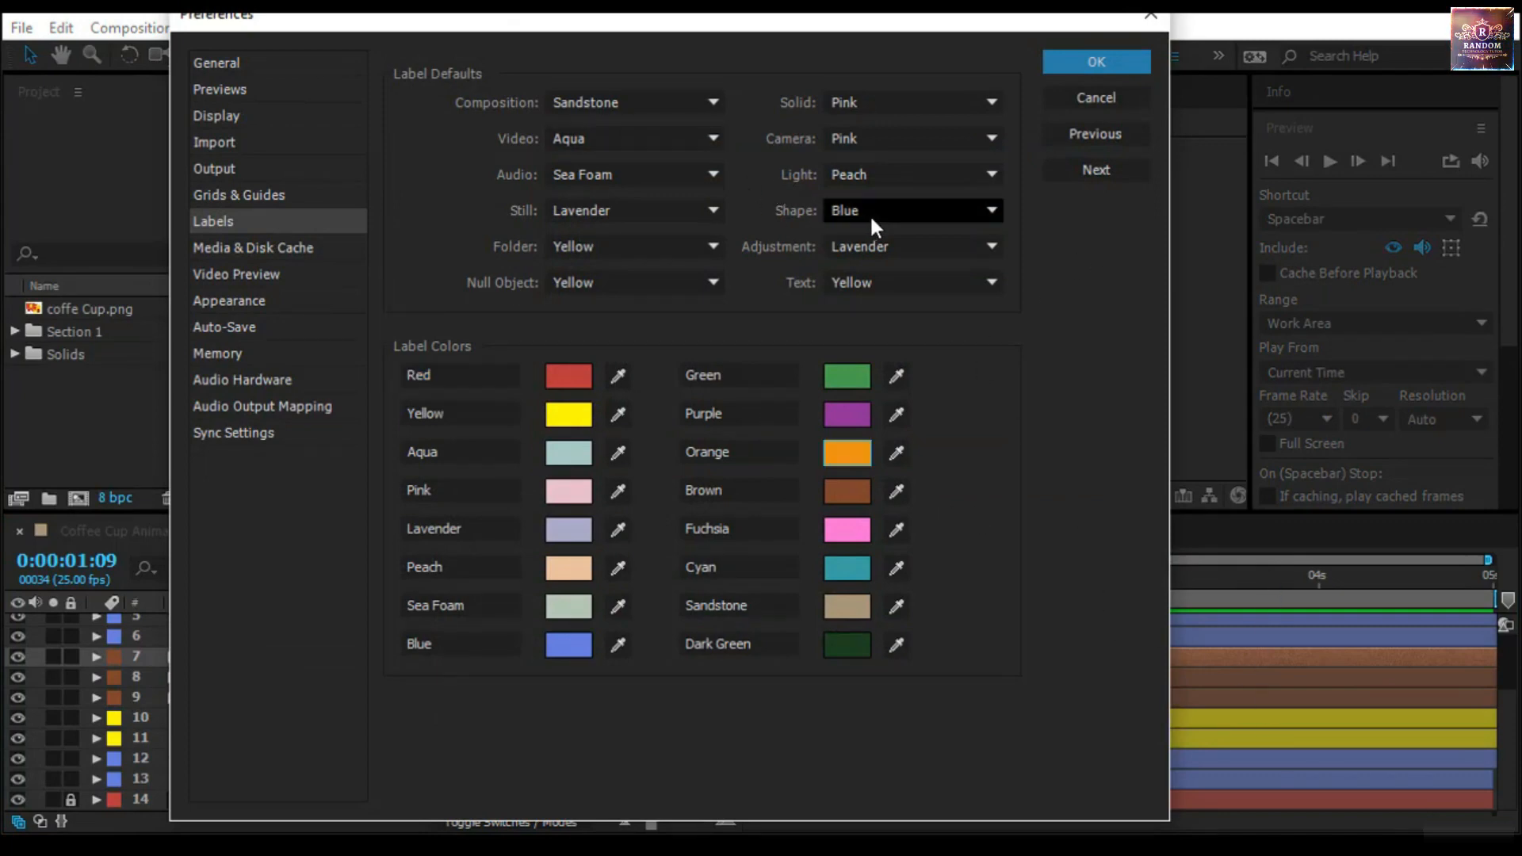
{"action": "left_click", "coordinate": [869, 214]}
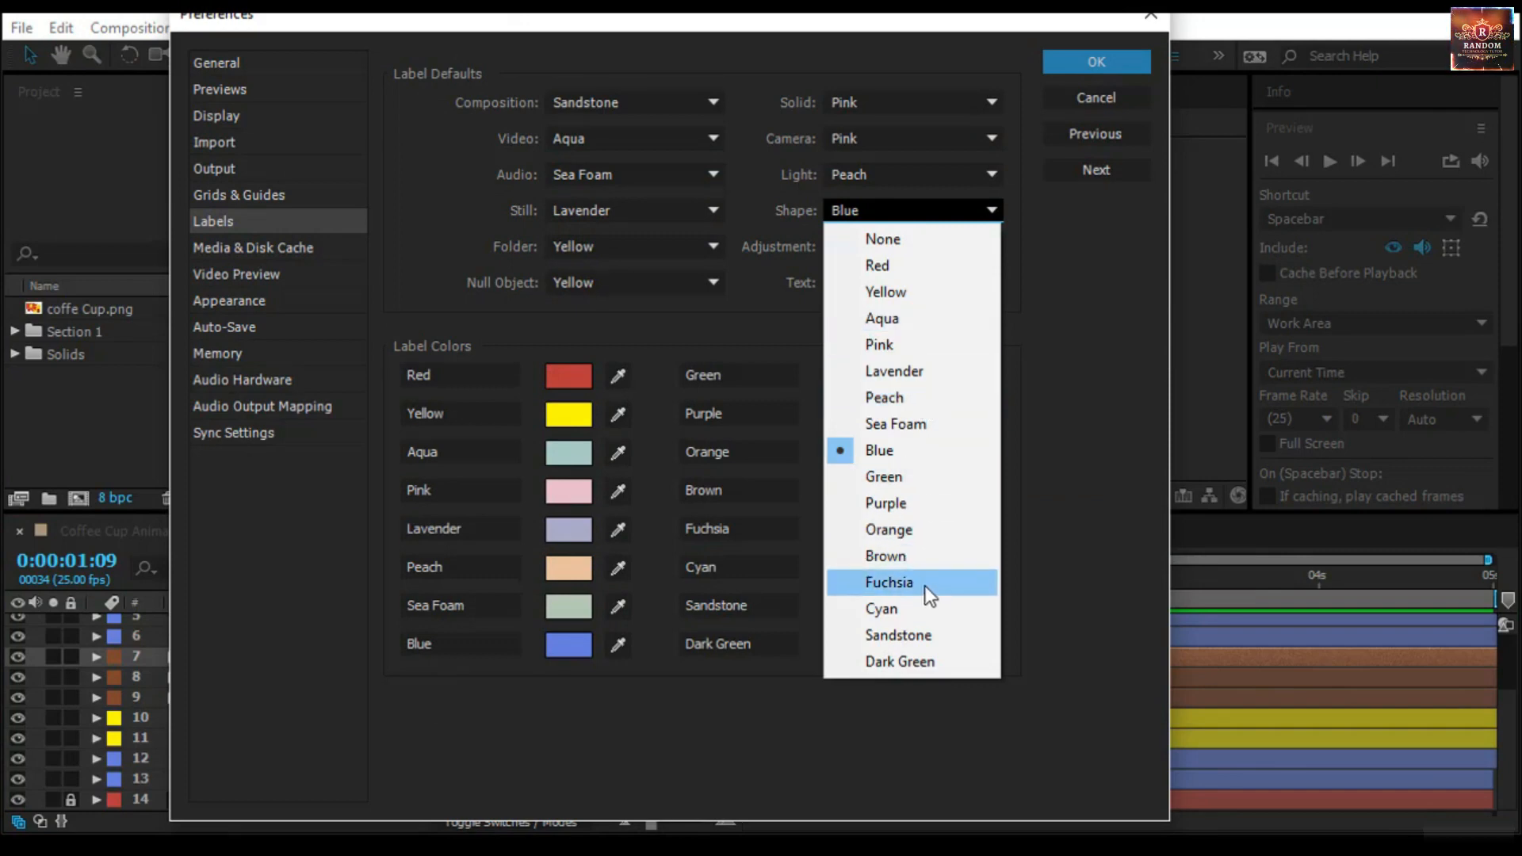
{"action": "left_click", "coordinate": [919, 531]}
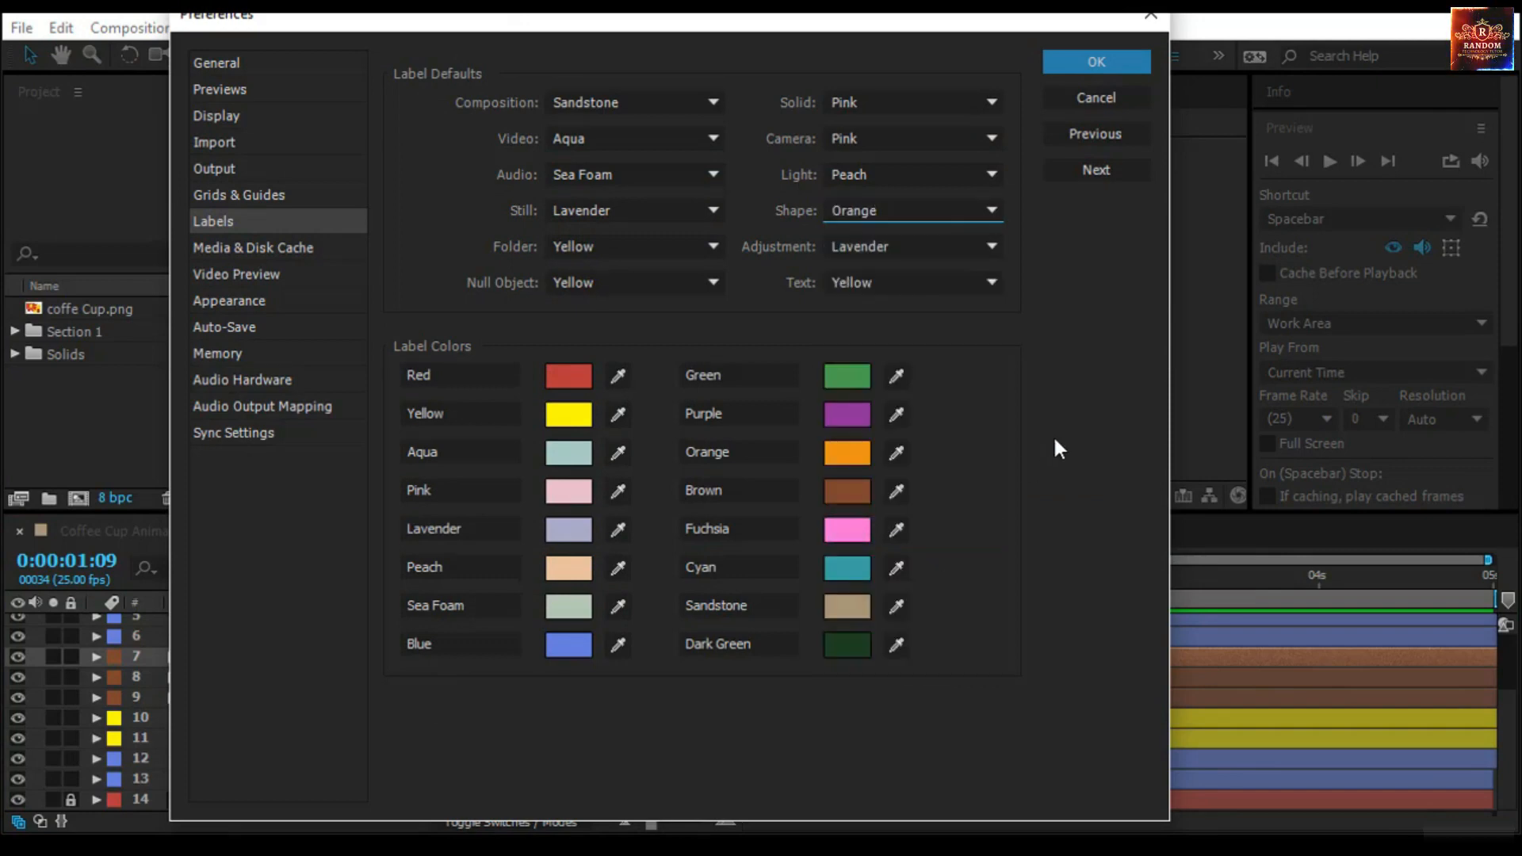
{"action": "left_click", "coordinate": [1111, 57]}
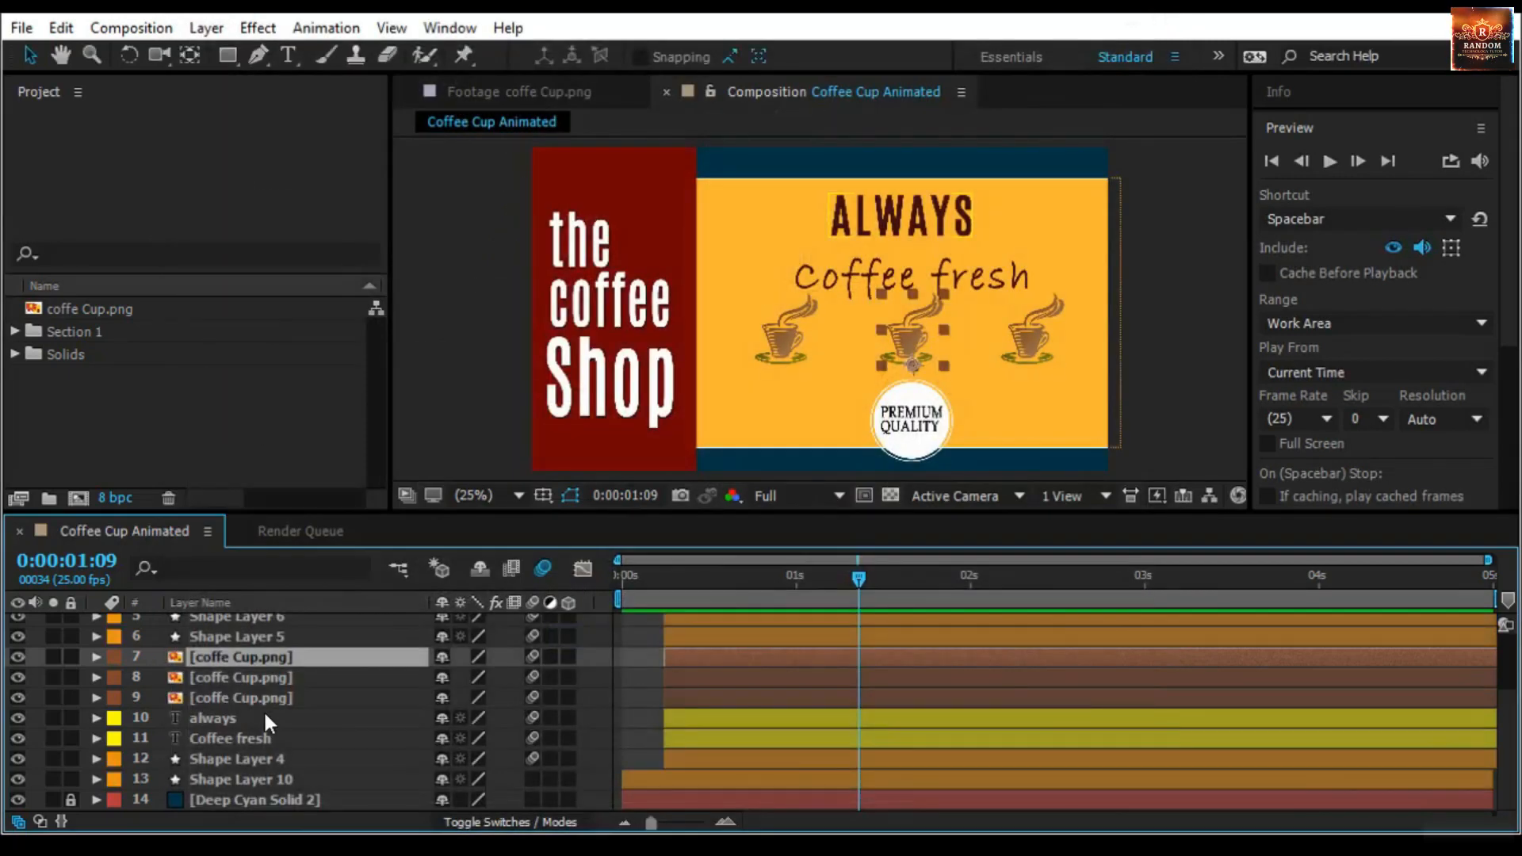
{"action": "left_click", "coordinate": [478, 738]}
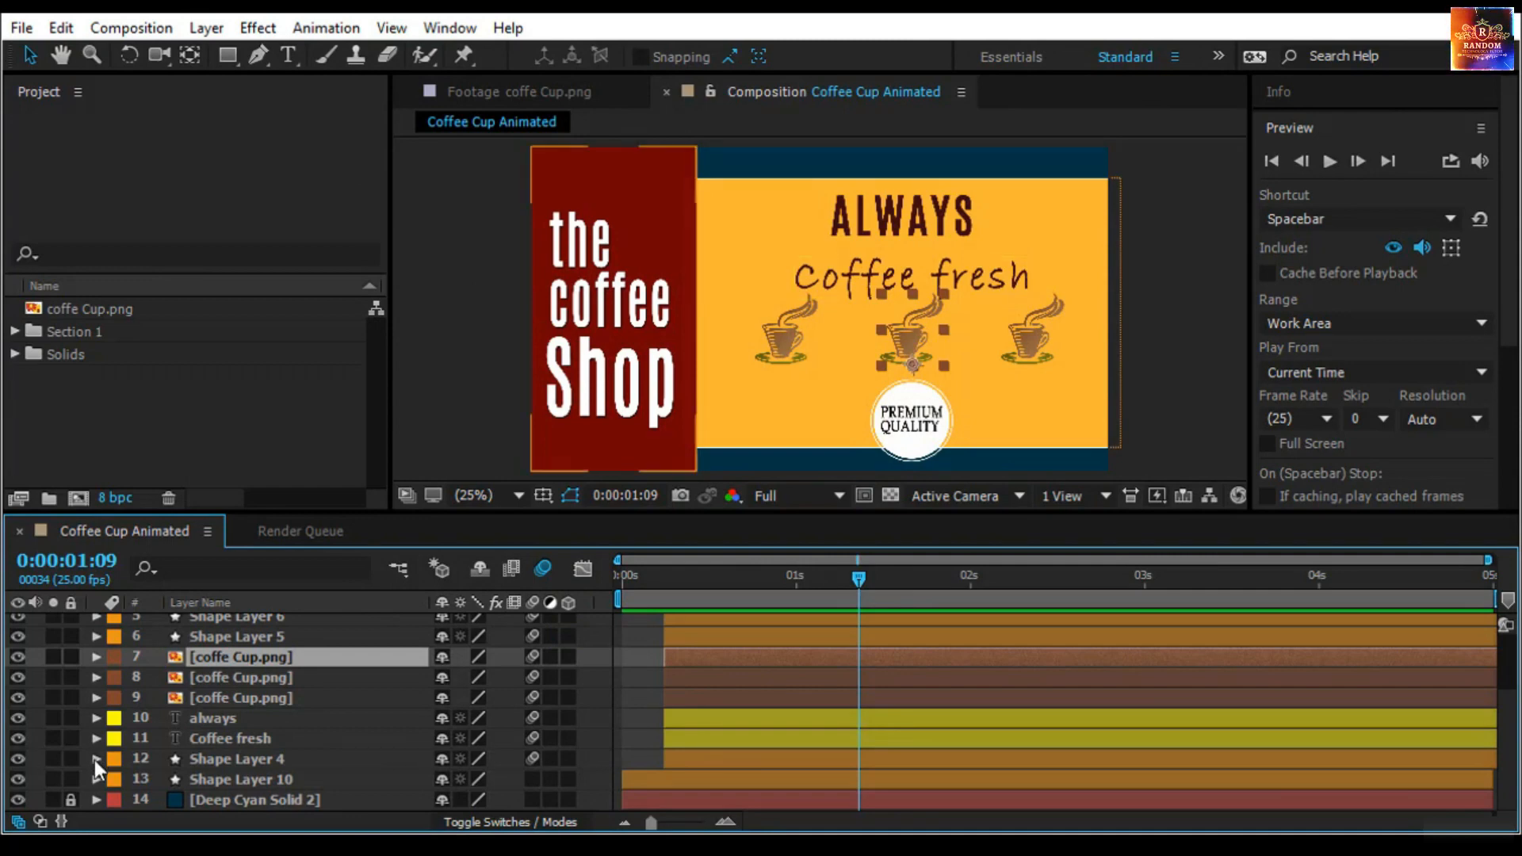
{"action": "scroll", "coordinate": [350, 676], "scroll_direction": "up", "scroll_amount": 3}
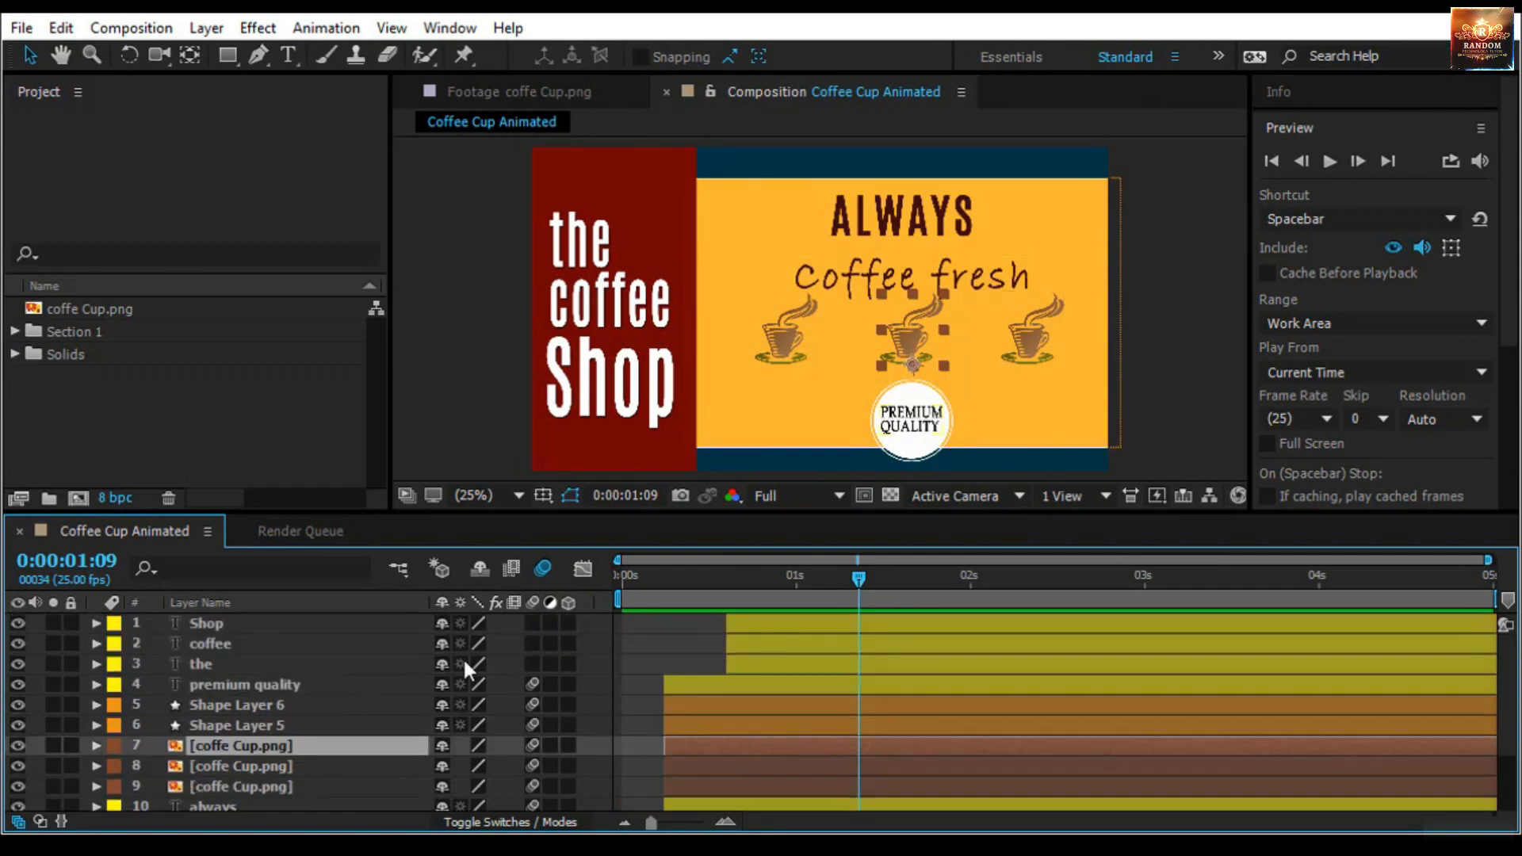
Select all three coffe Cup.png layers, change their label color to Lavender, and clear the selection
{"action": "left_click", "coordinate": [903, 338]}
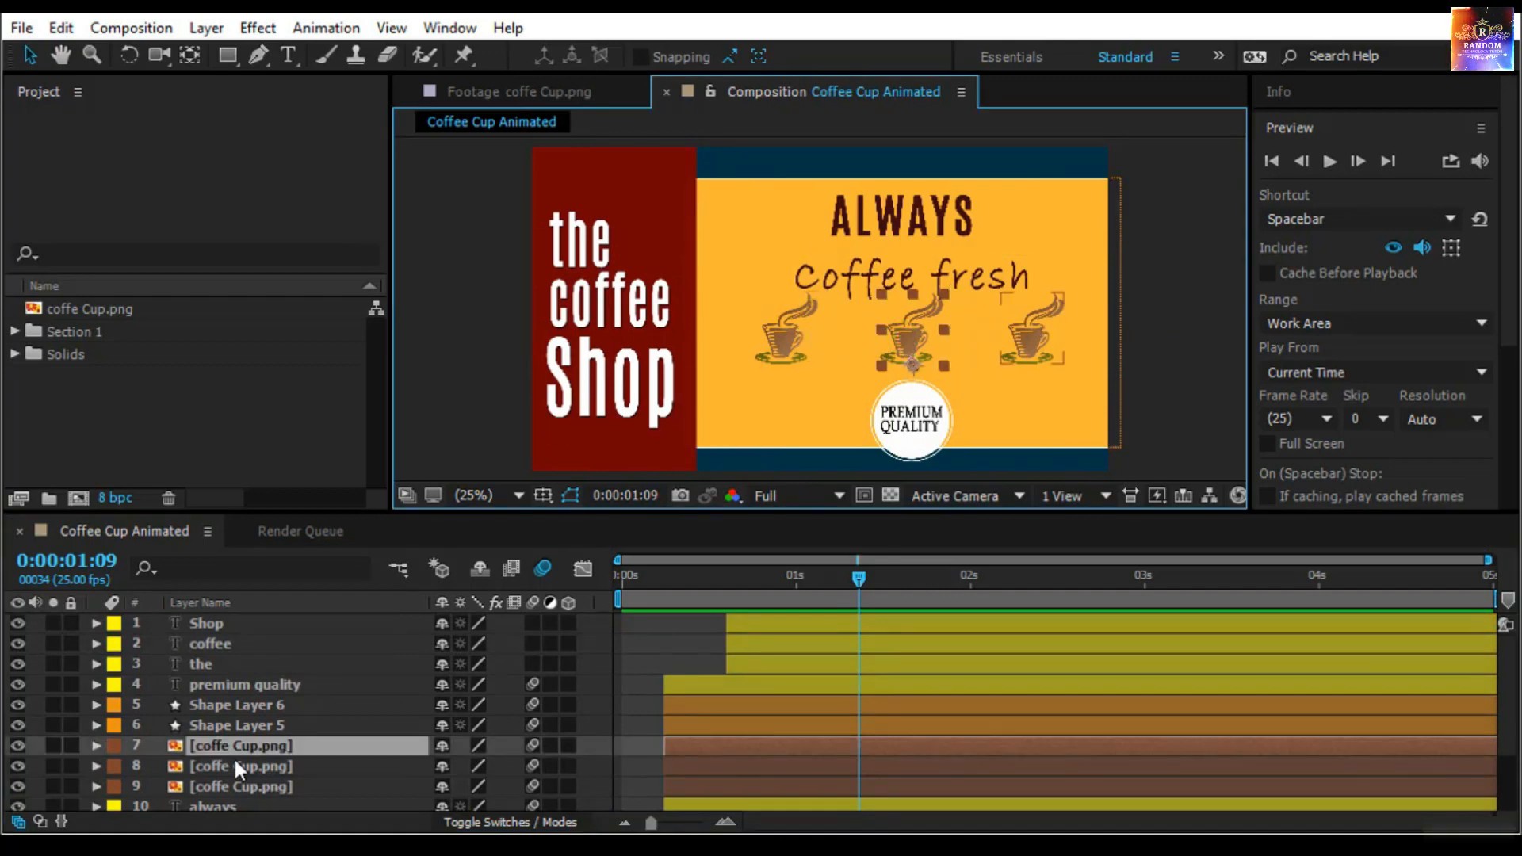
{"action": "left_click", "coordinate": [292, 781], "text": "shift"}
{"action": "left_click", "coordinate": [116, 748]}
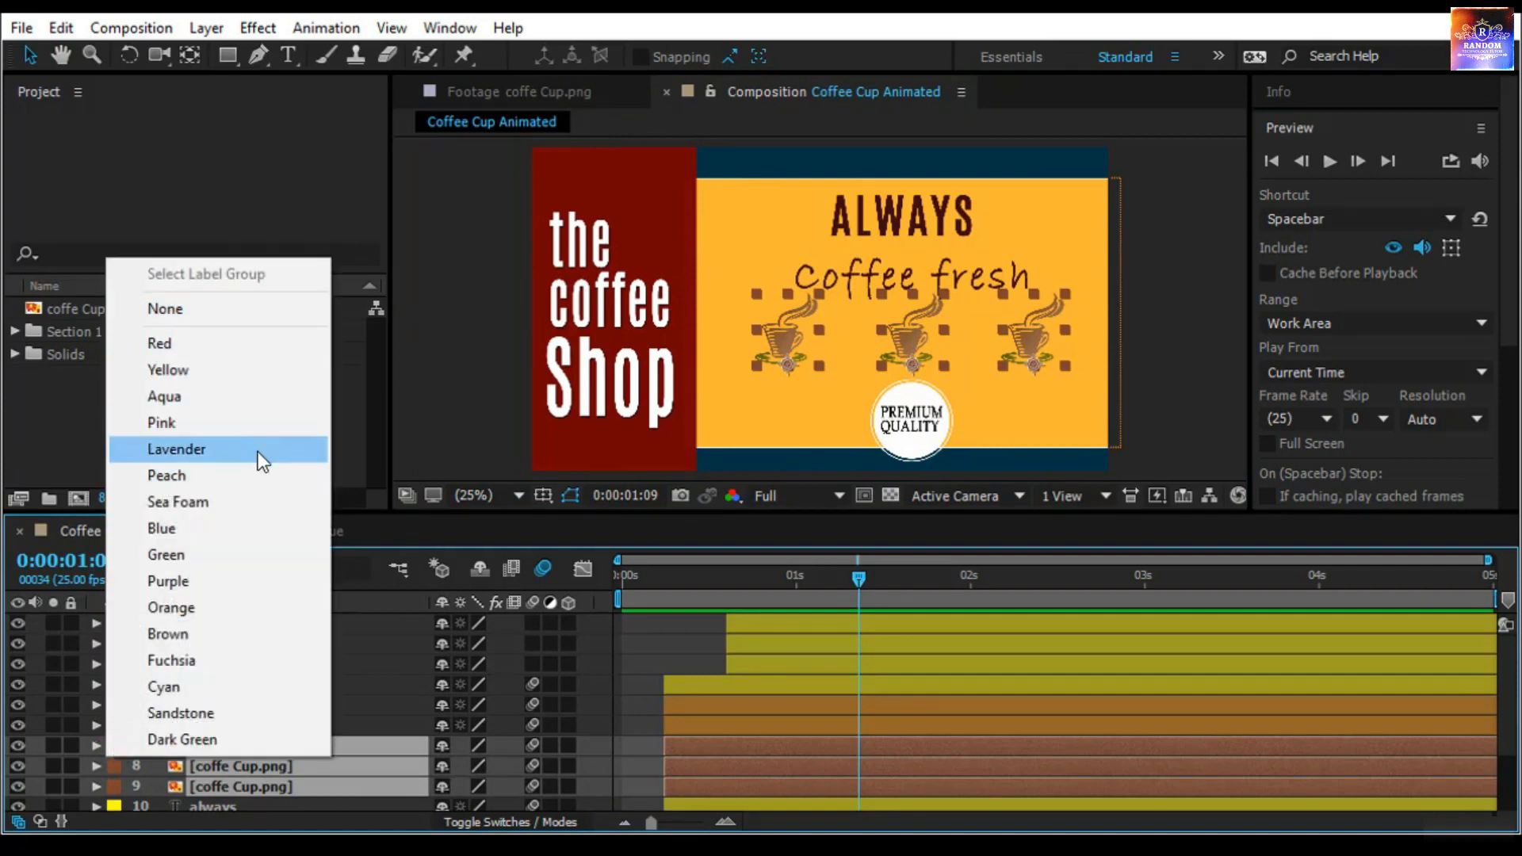
{"action": "left_click", "coordinate": [258, 450]}
{"action": "left_click", "coordinate": [660, 637]}
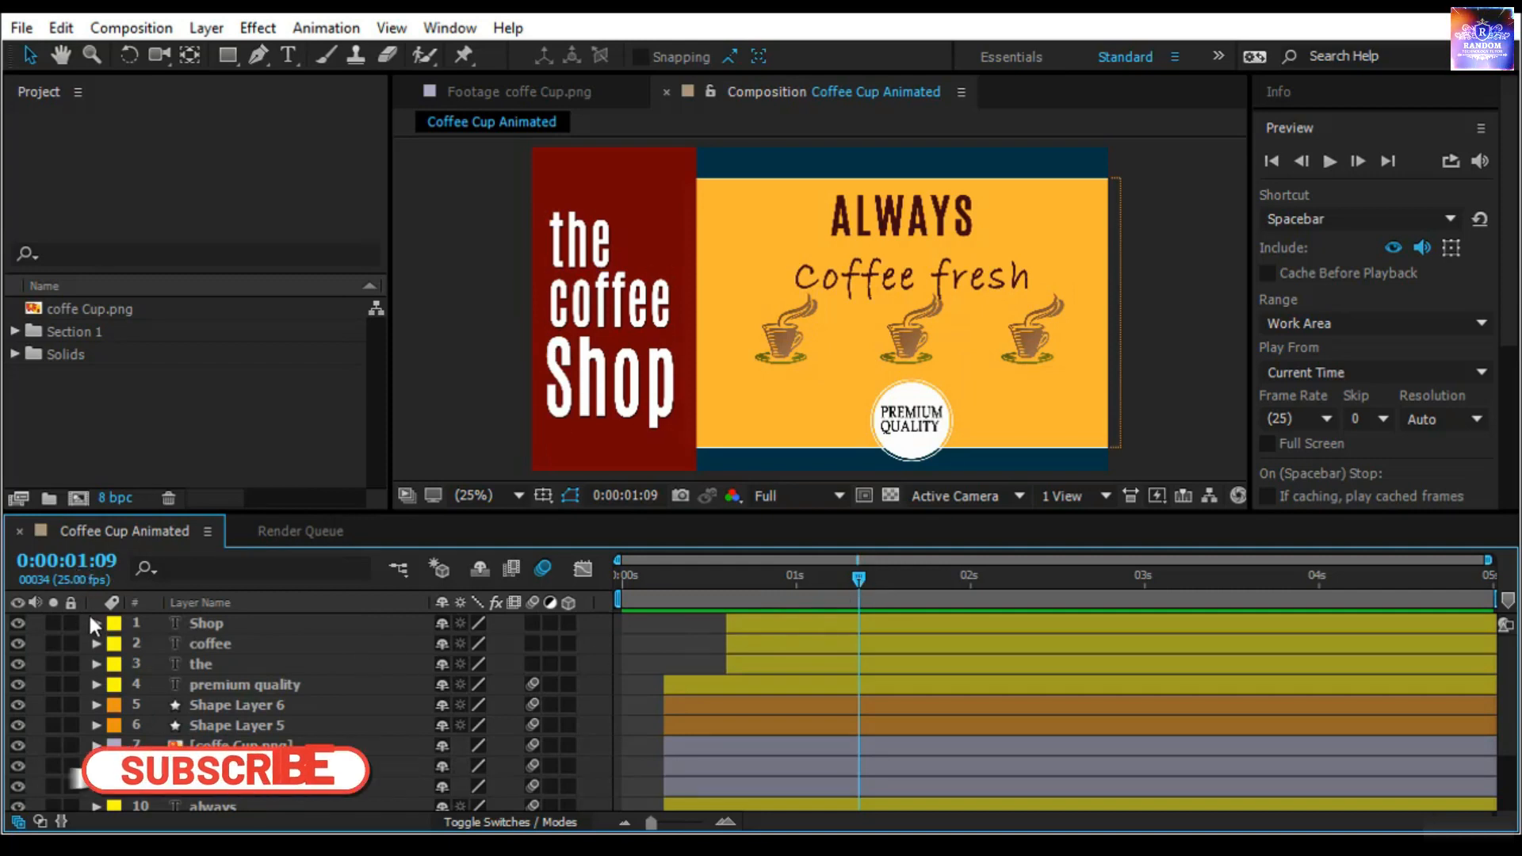
Redefine the Yellow label color as a warmer golden yellow, about FFD200, in the Labels preferences and apply it
{"action": "left_click", "coordinate": [61, 28]}
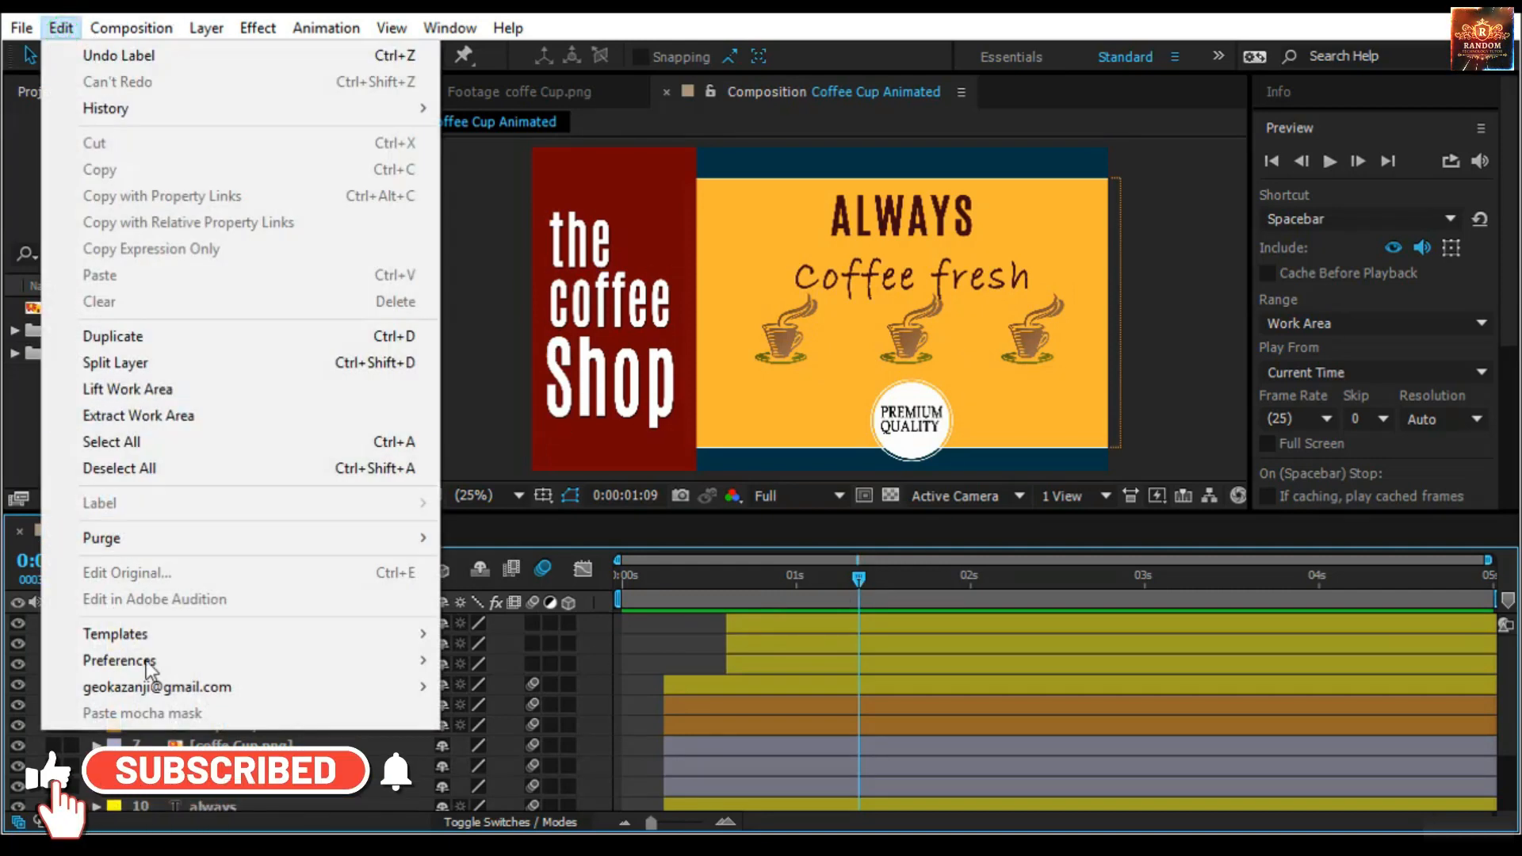
{"action": "mouse_move", "coordinate": [163, 659]}
{"action": "left_click", "coordinate": [592, 447]}
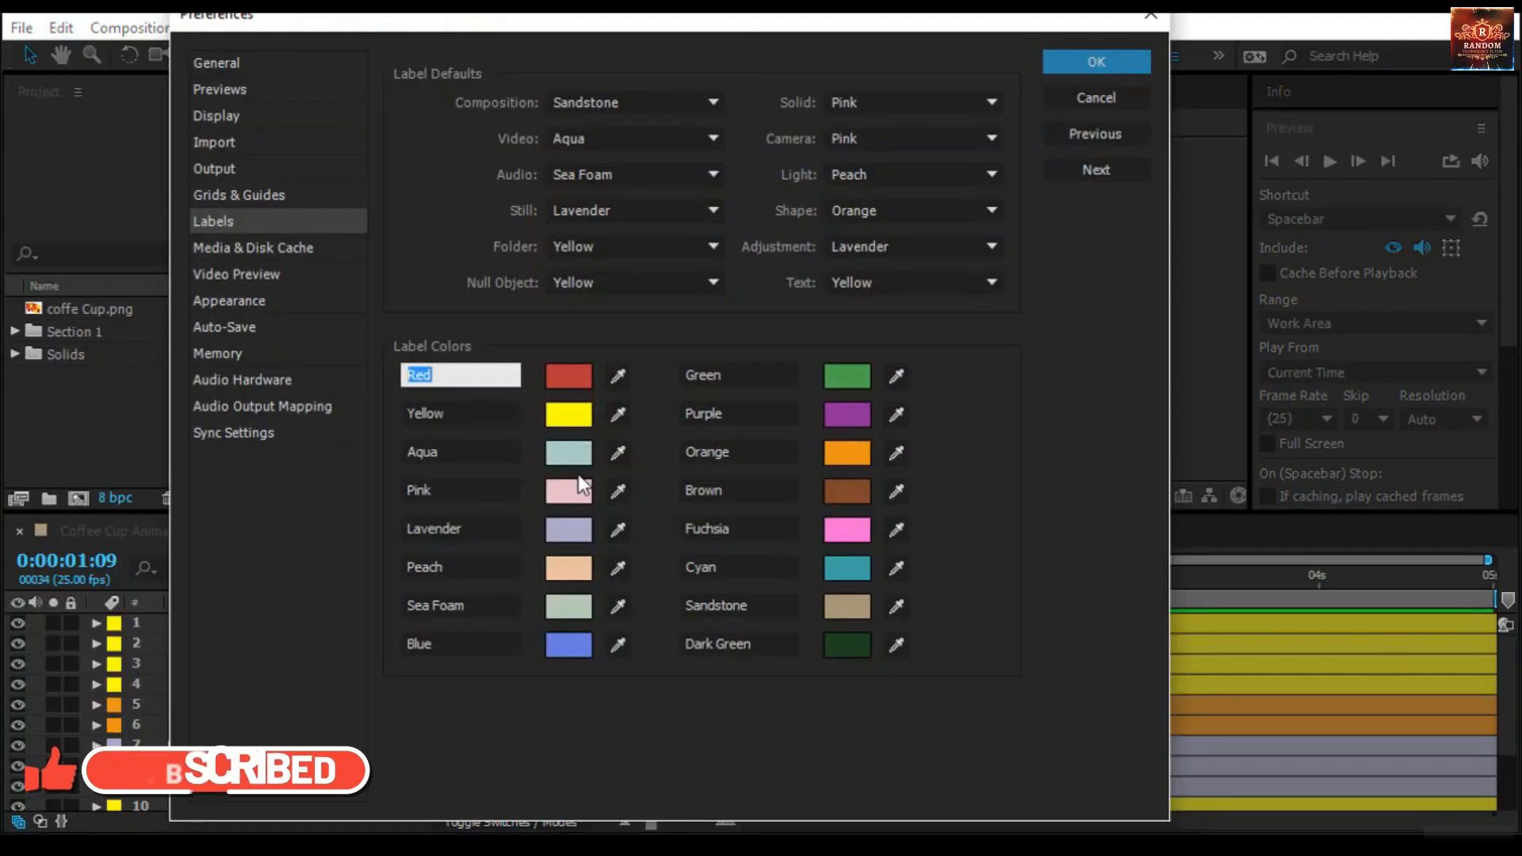
{"action": "left_click", "coordinate": [571, 415]}
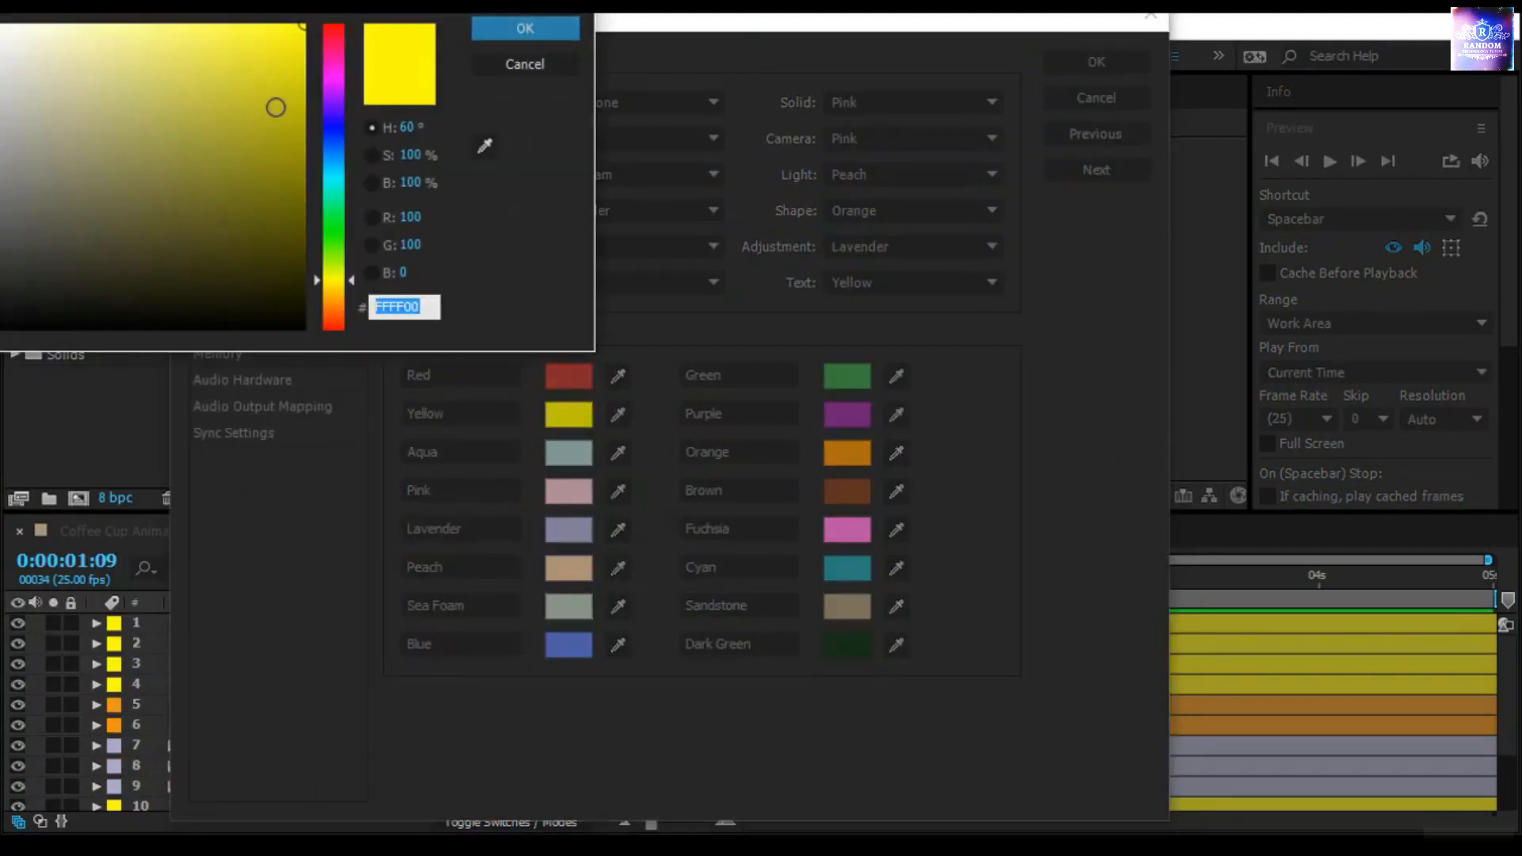
{"action": "left_click", "coordinate": [286, 117]}
{"action": "mouse_move", "coordinate": [336, 30]}
{"action": "left_mouse_down"}
{"action": "mouse_move", "coordinate": [338, 111]}
{"action": "mouse_move", "coordinate": [149, 19]}
{"action": "mouse_move", "coordinate": [230, 64]}
{"action": "mouse_move", "coordinate": [238, 153]}
{"action": "left_mouse_up"}
{"action": "left_click_drag", "start_coordinate": [351, 117], "coordinate": [362, 295]}
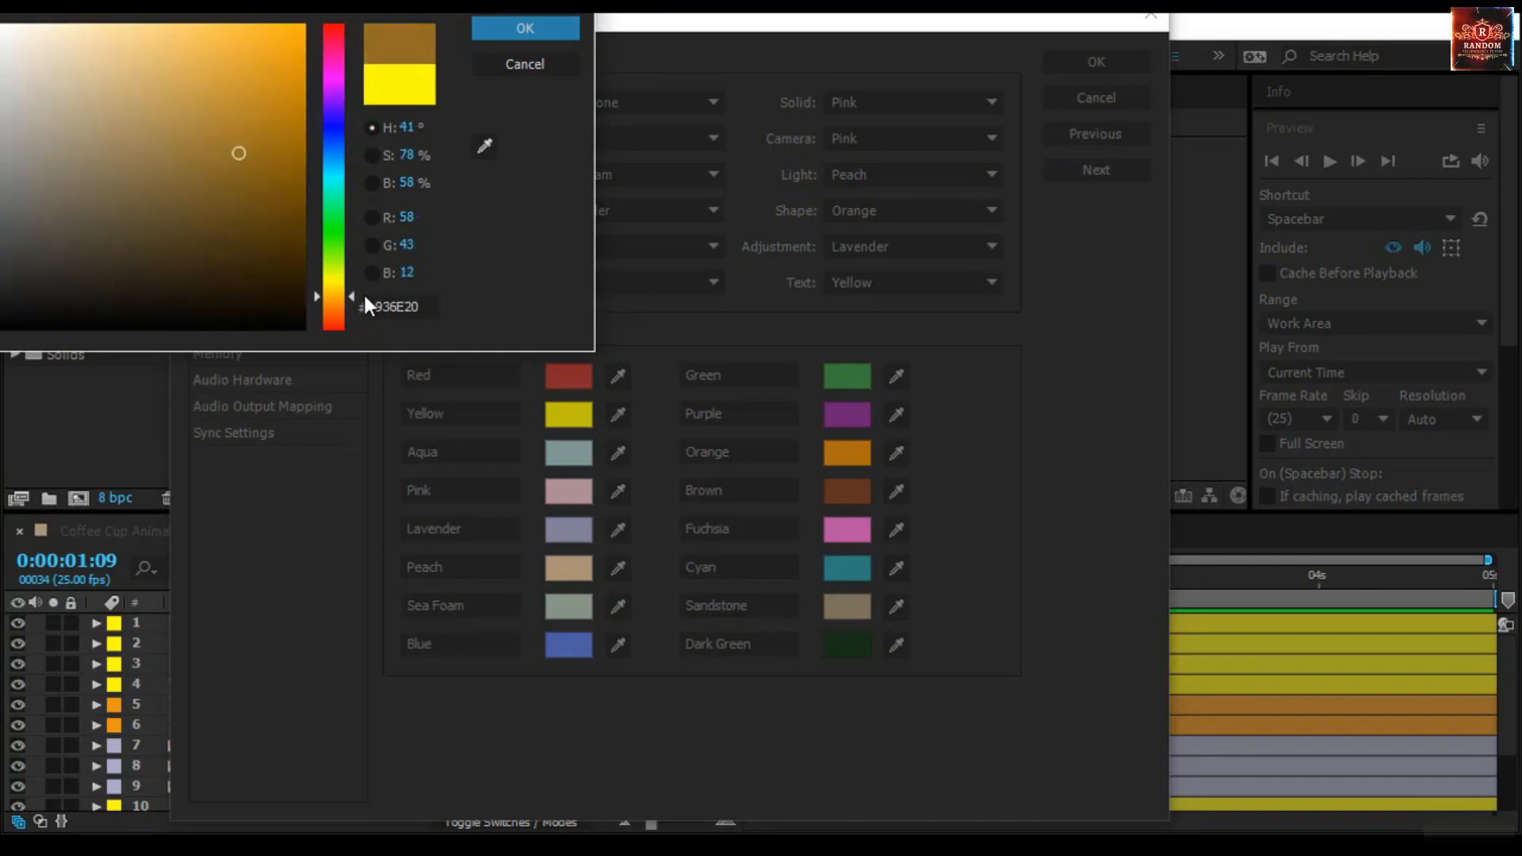
{"action": "mouse_move", "coordinate": [253, 184]}
{"action": "left_mouse_down"}
{"action": "mouse_move", "coordinate": [234, 135]}
{"action": "mouse_move", "coordinate": [306, 24]}
{"action": "left_mouse_up"}
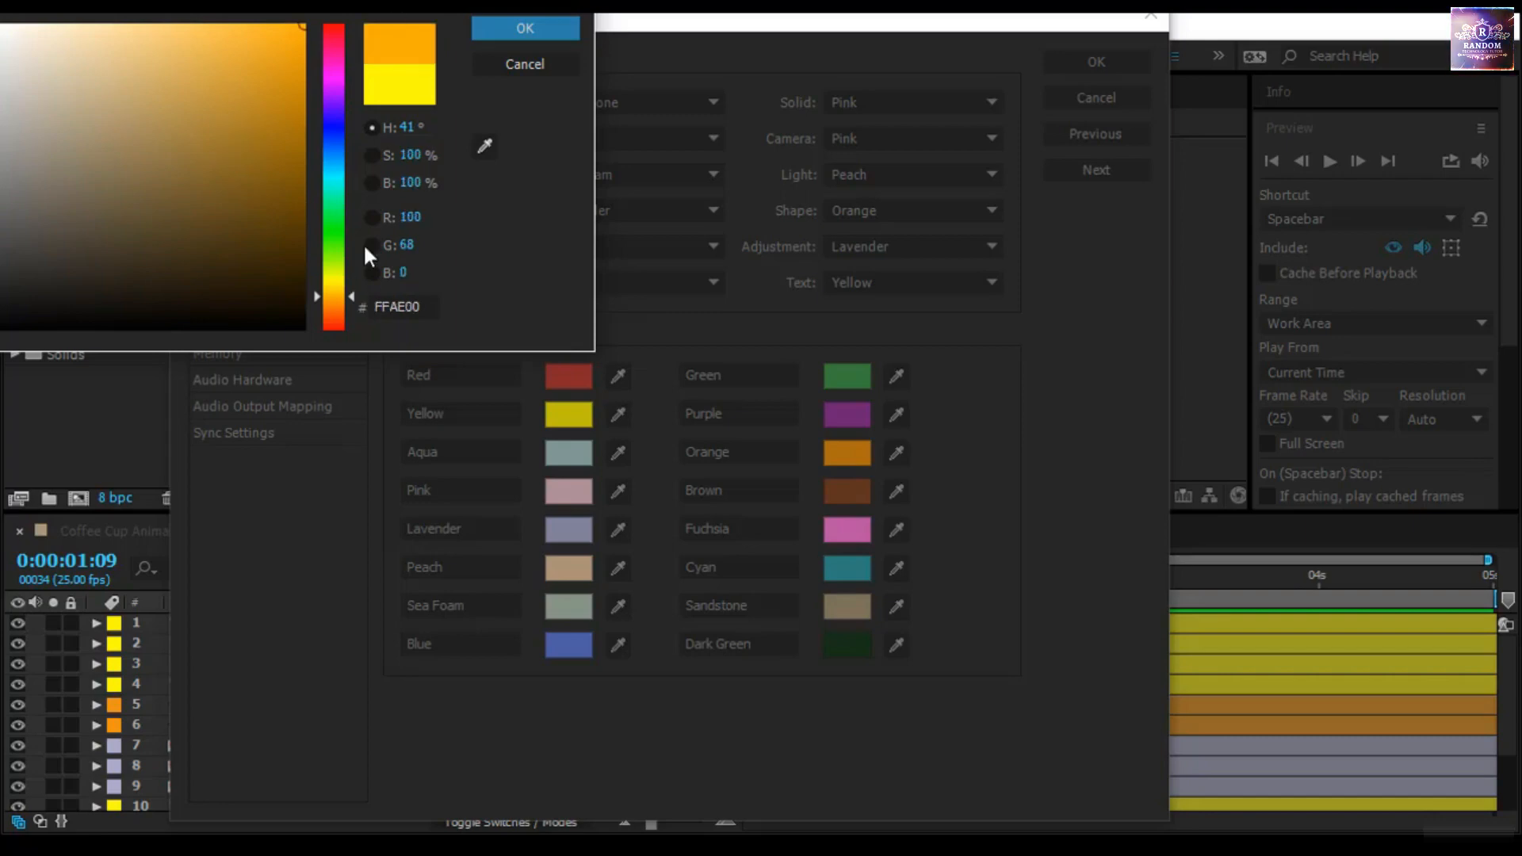
{"action": "left_click_drag", "start_coordinate": [353, 298], "coordinate": [350, 282]}
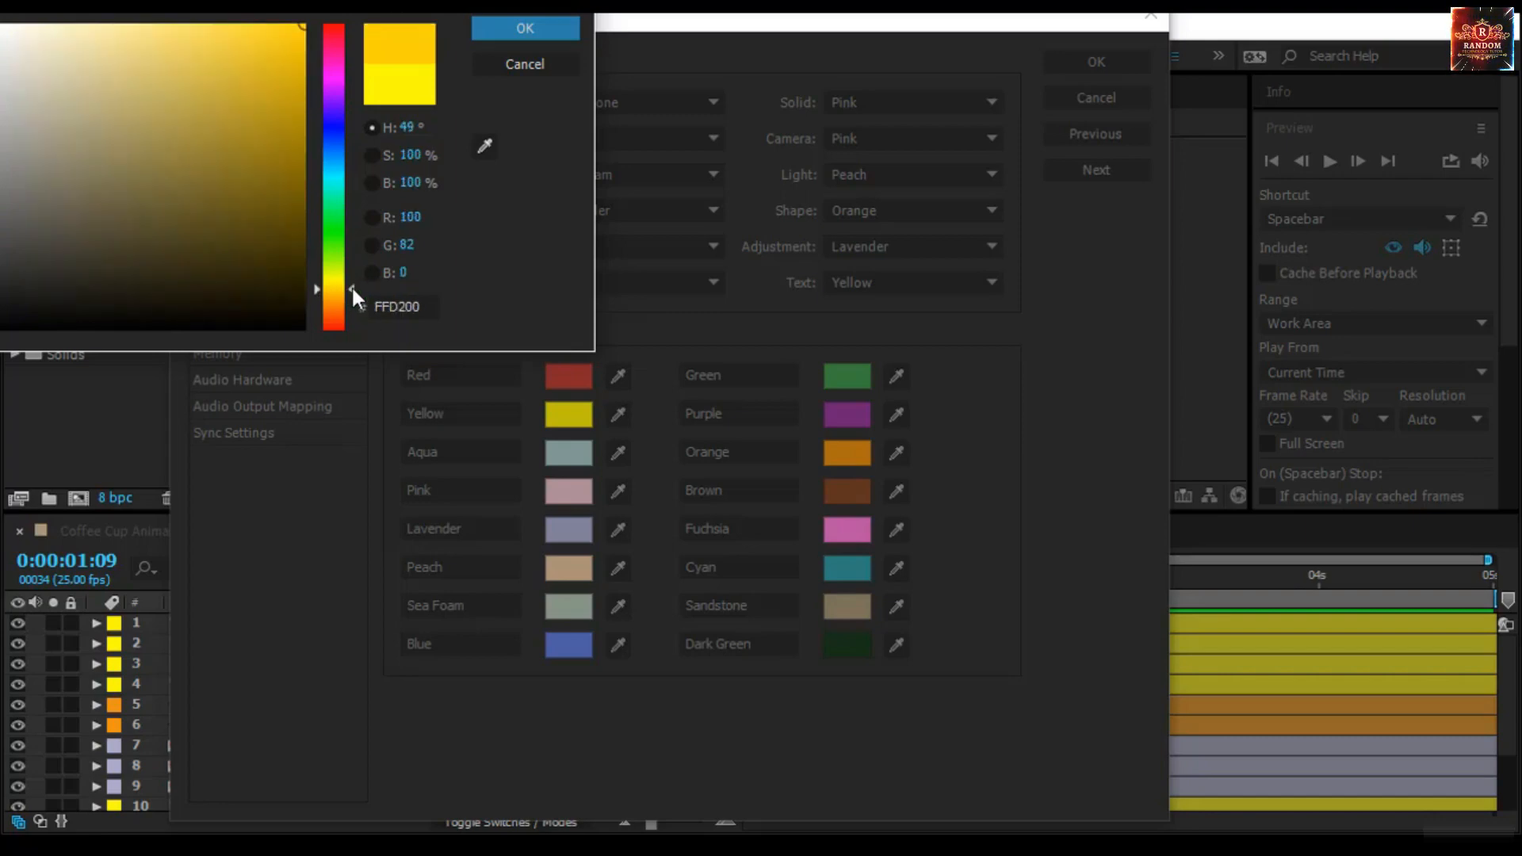
{"action": "left_click", "coordinate": [553, 30]}
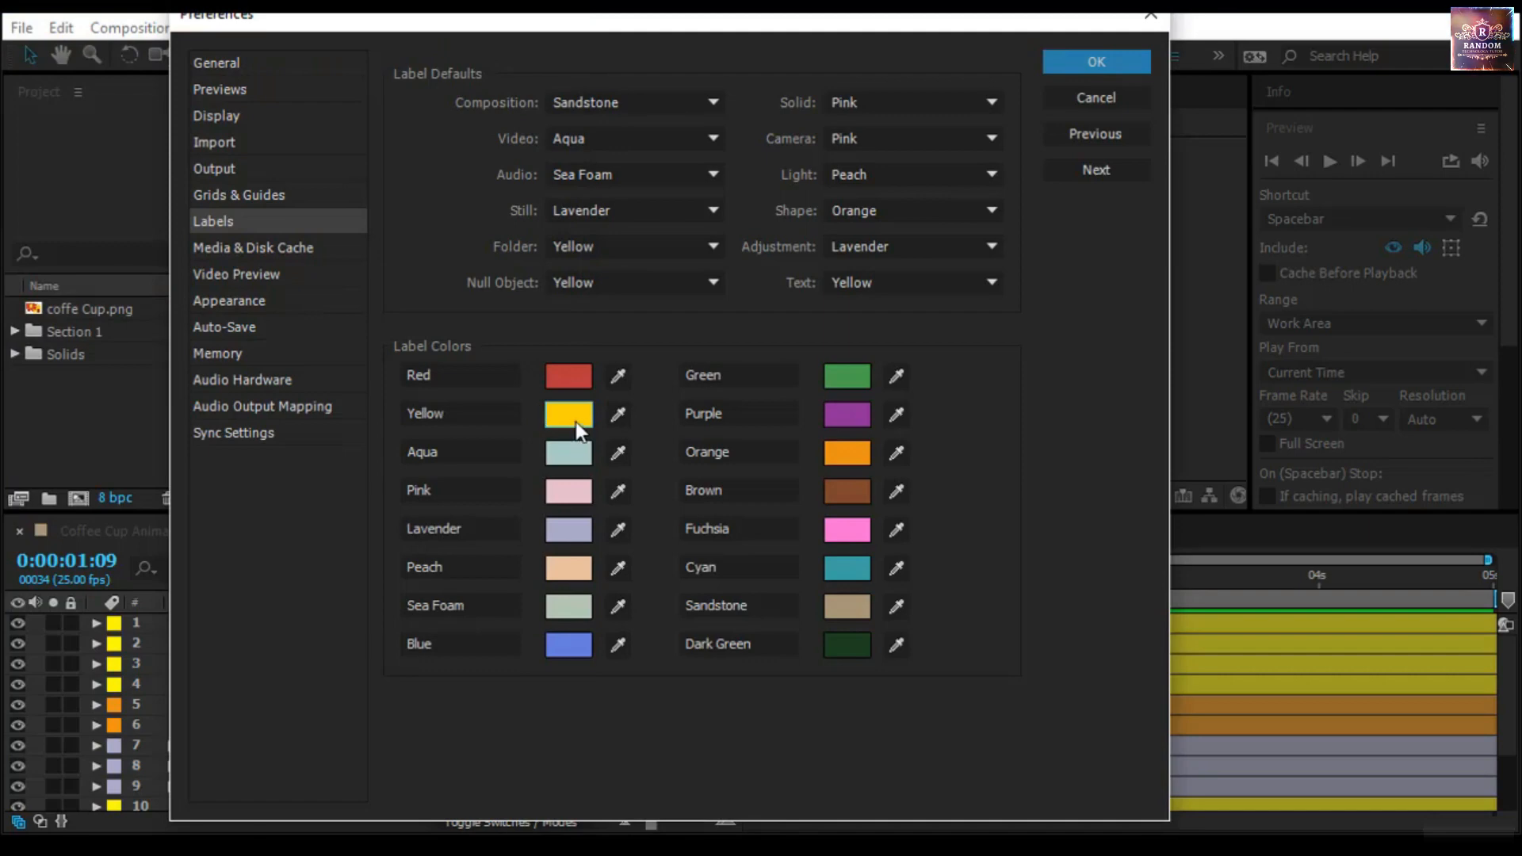
{"action": "left_click", "coordinate": [1125, 54]}
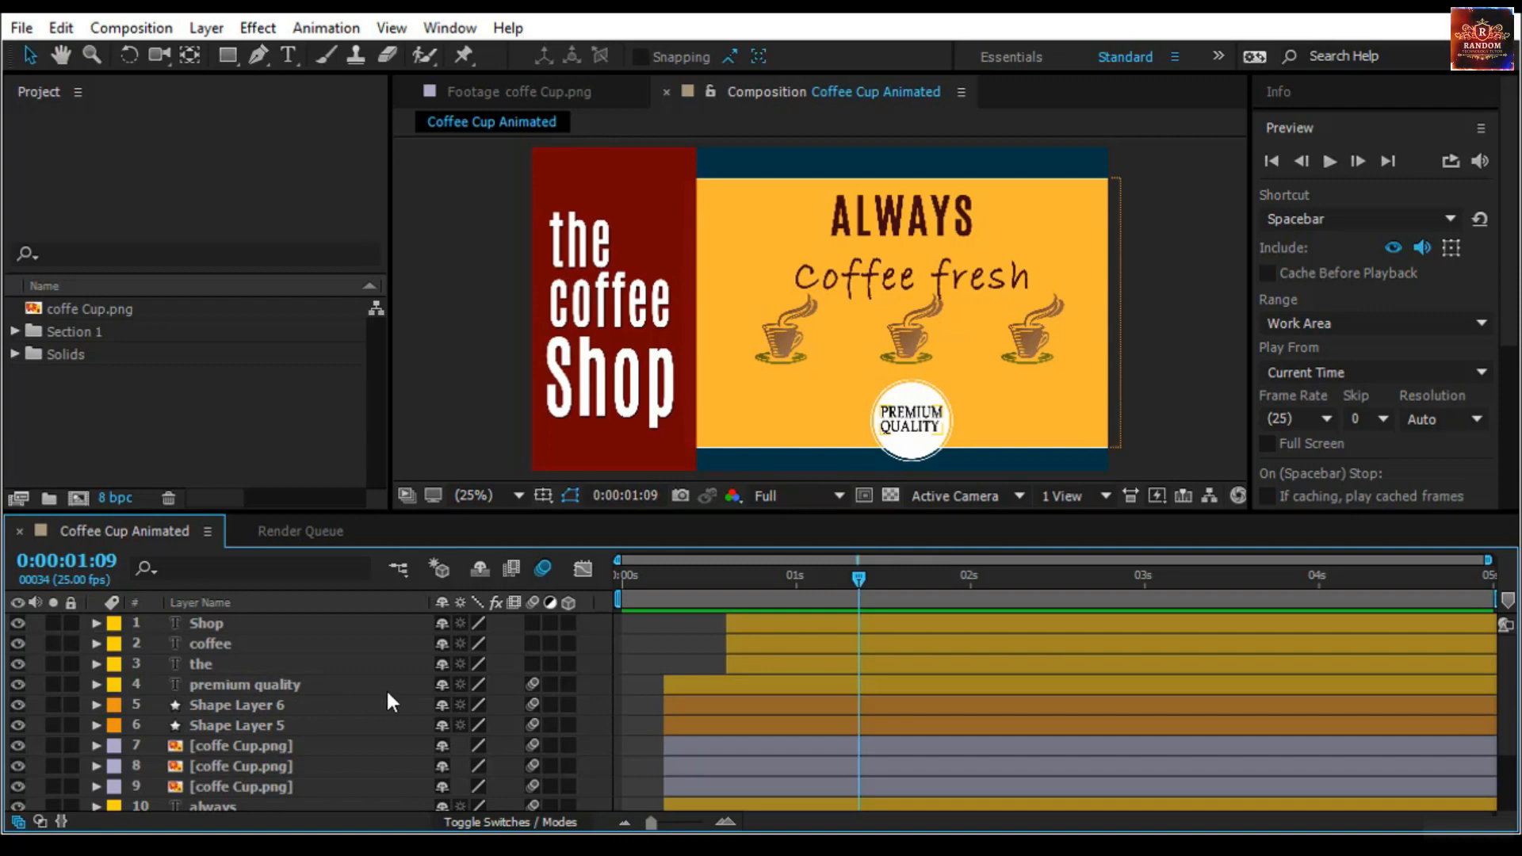
Select all Yellow-labeled layers by label group starting from the "Shop" layer, and clear the selection
{"action": "left_click", "coordinate": [116, 623]}
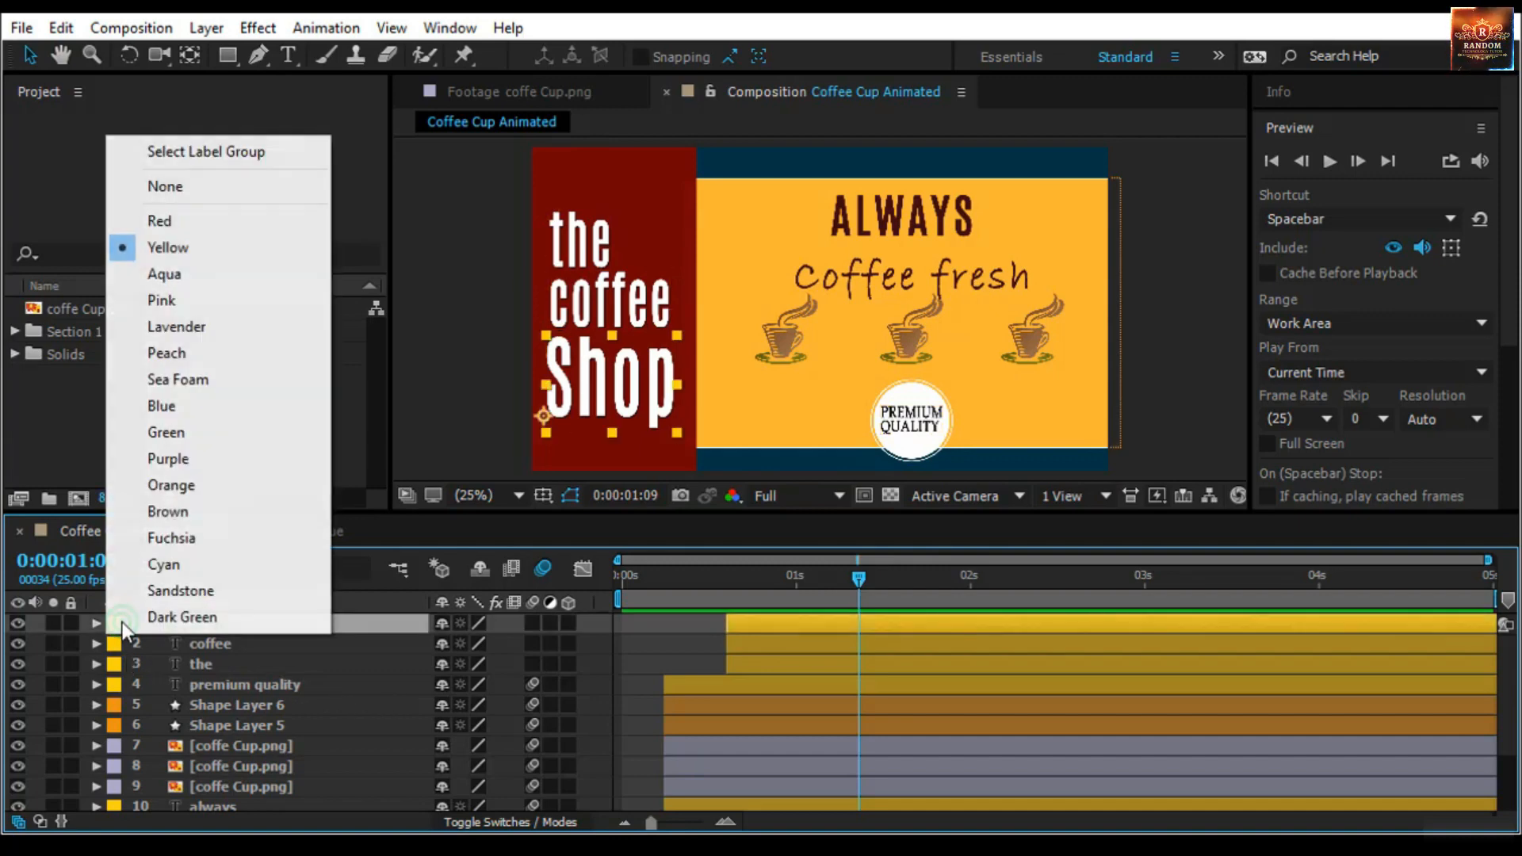
{"action": "left_click", "coordinate": [259, 149]}
{"action": "left_click", "coordinate": [521, 306]}
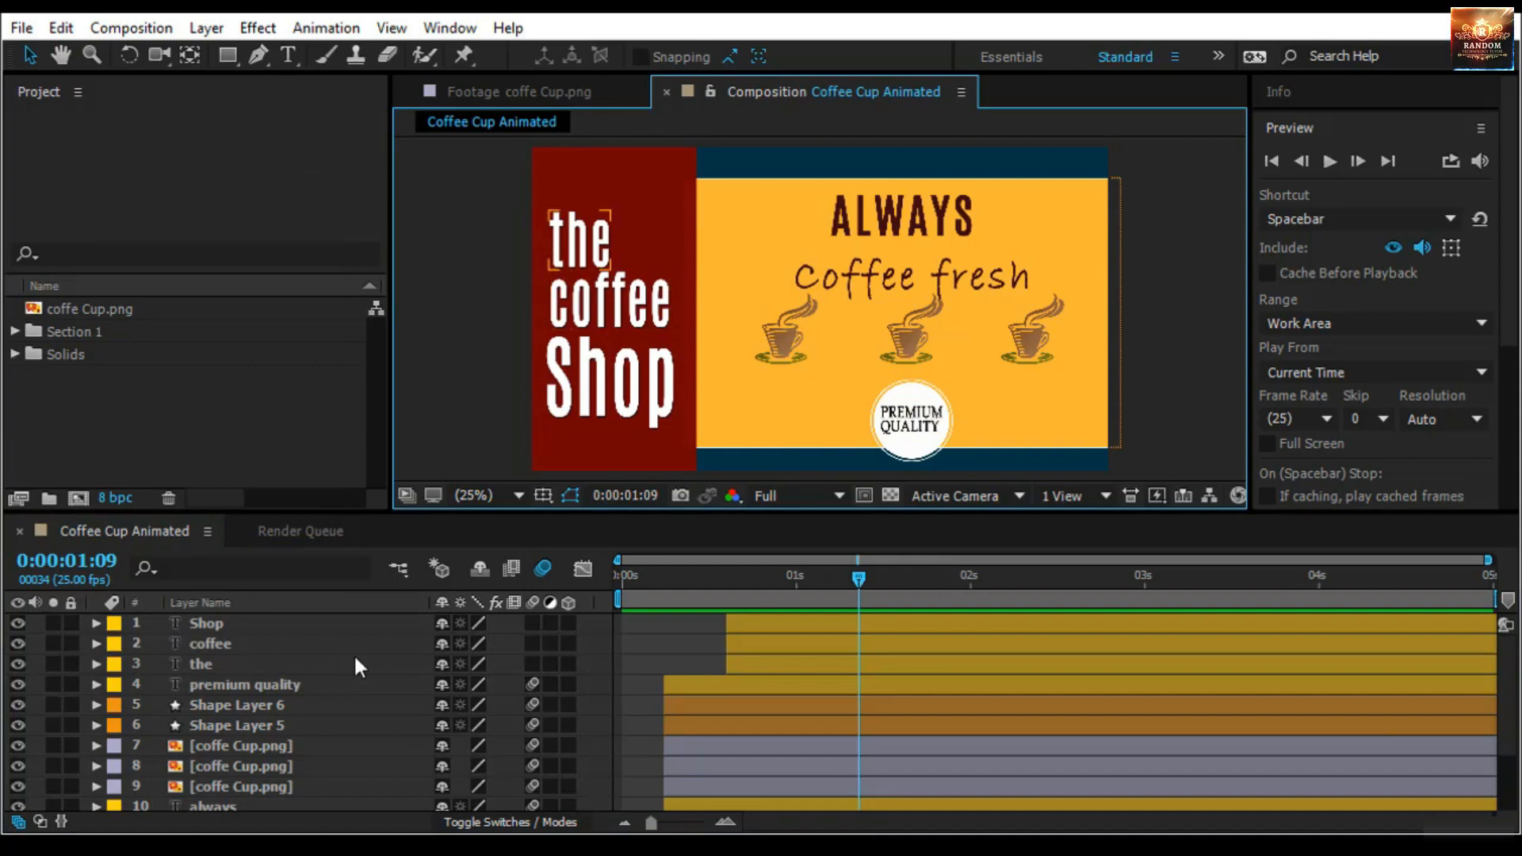
Change the label color of the first coffe Cup.png layer, layer 7, to Sea Foam
{"action": "scroll", "coordinate": [354, 696], "scroll_direction": "down", "scroll_amount": 1}
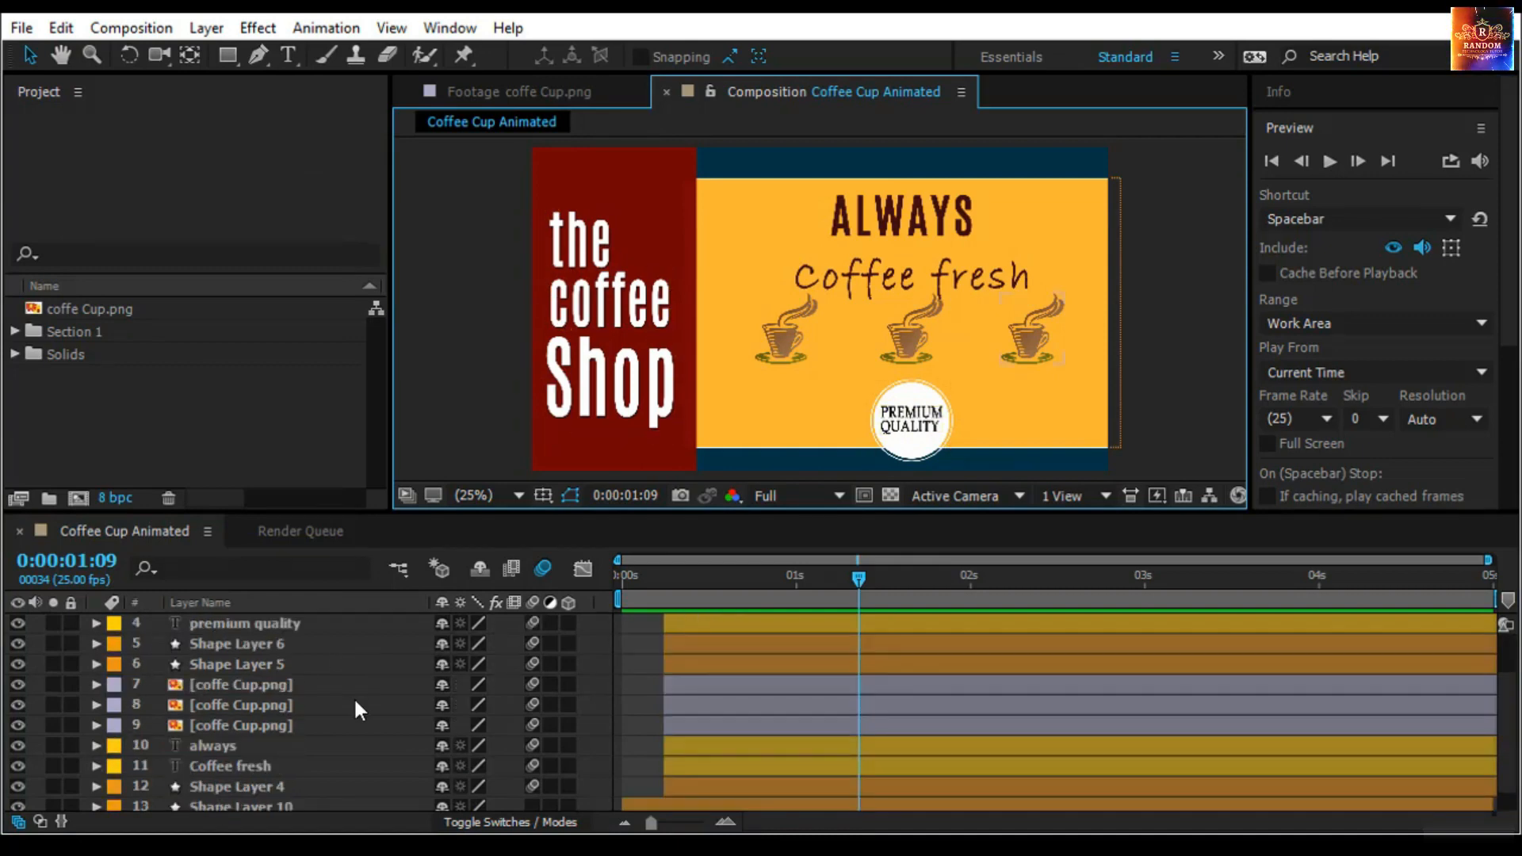
{"action": "left_click", "coordinate": [112, 686]}
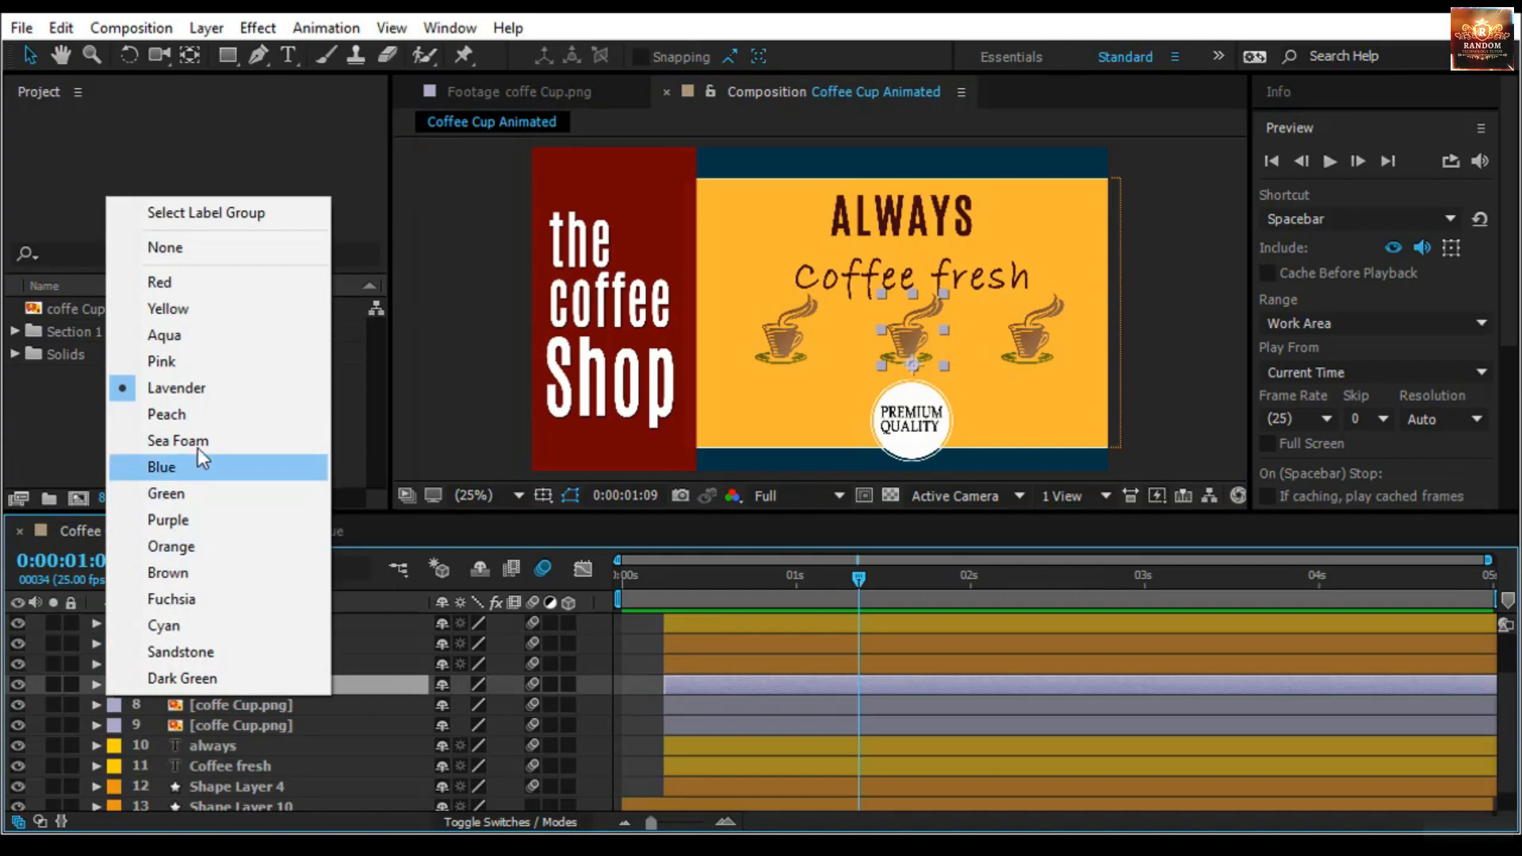
{"action": "left_click", "coordinate": [201, 442]}
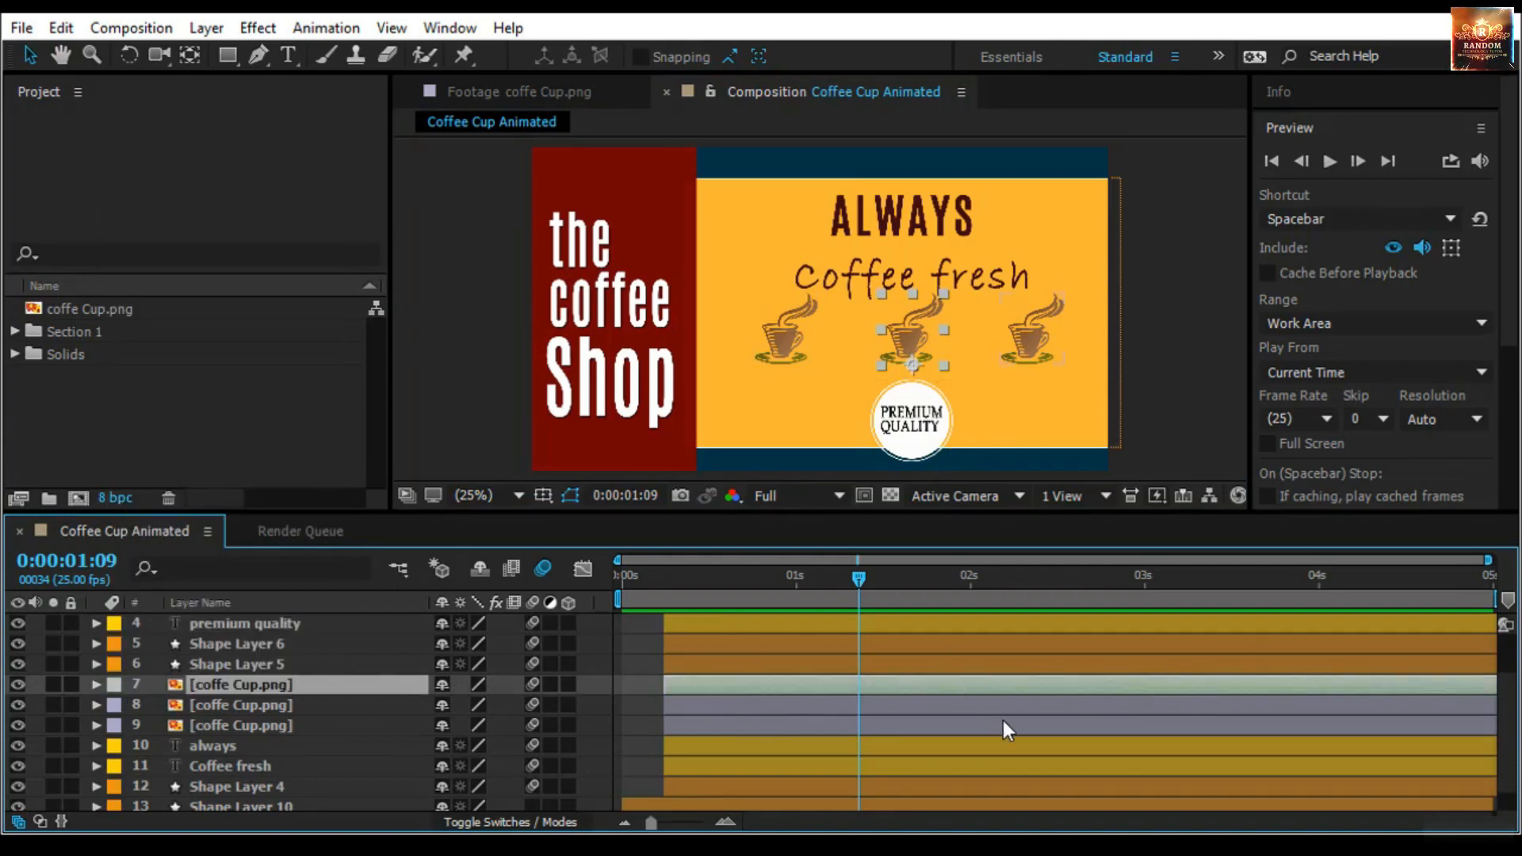
Move the current time to 0:00:00:24 and select the "coffee" text layer in the composition
{"action": "scroll", "coordinate": [1002, 719], "scroll_direction": "up", "scroll_amount": 1}
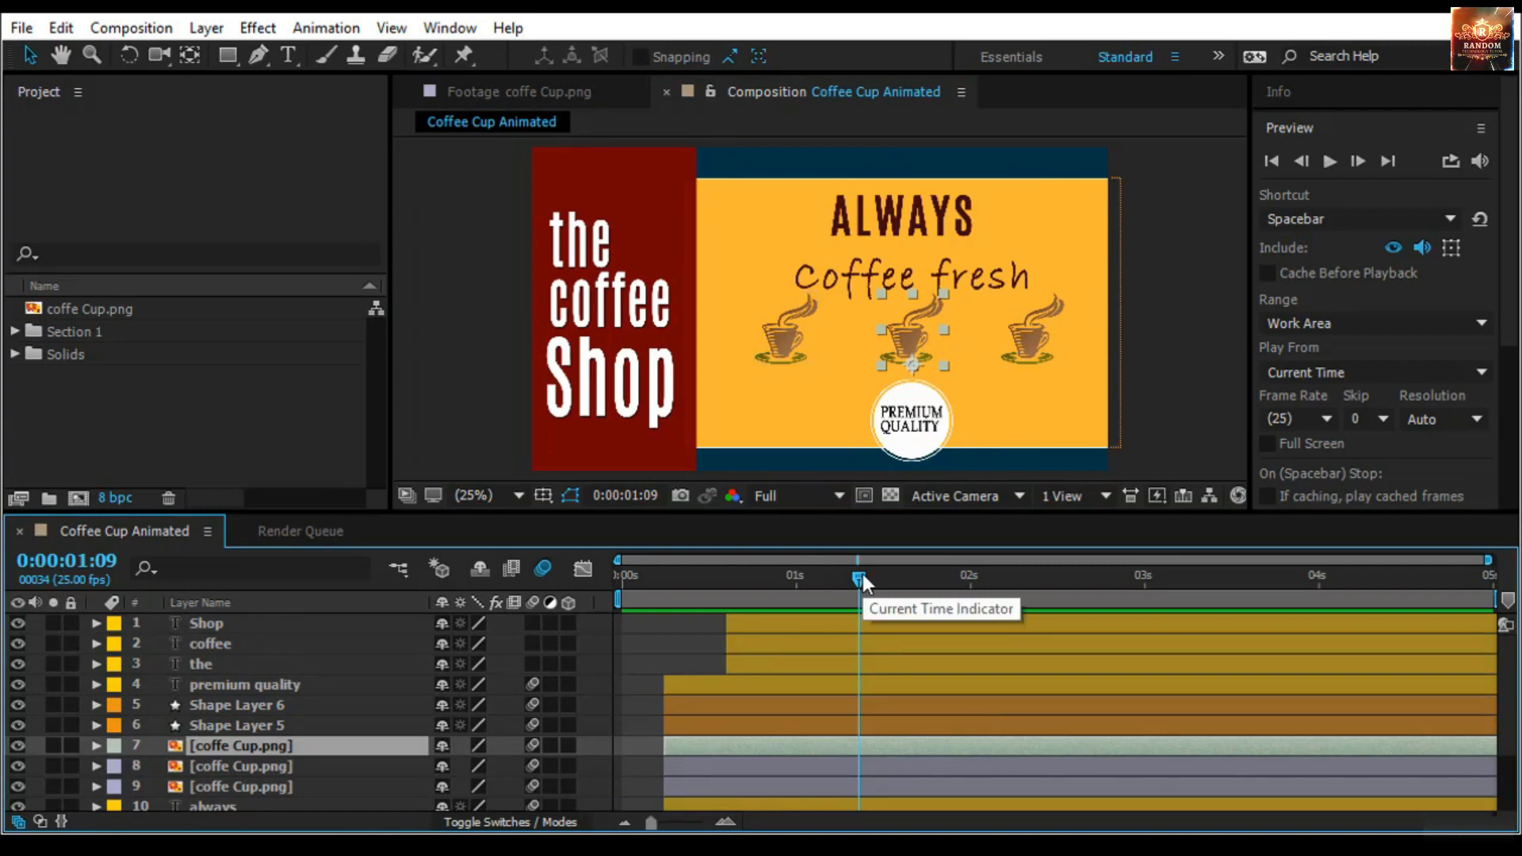
{"action": "left_click_drag", "start_coordinate": [863, 574], "coordinate": [789, 573]}
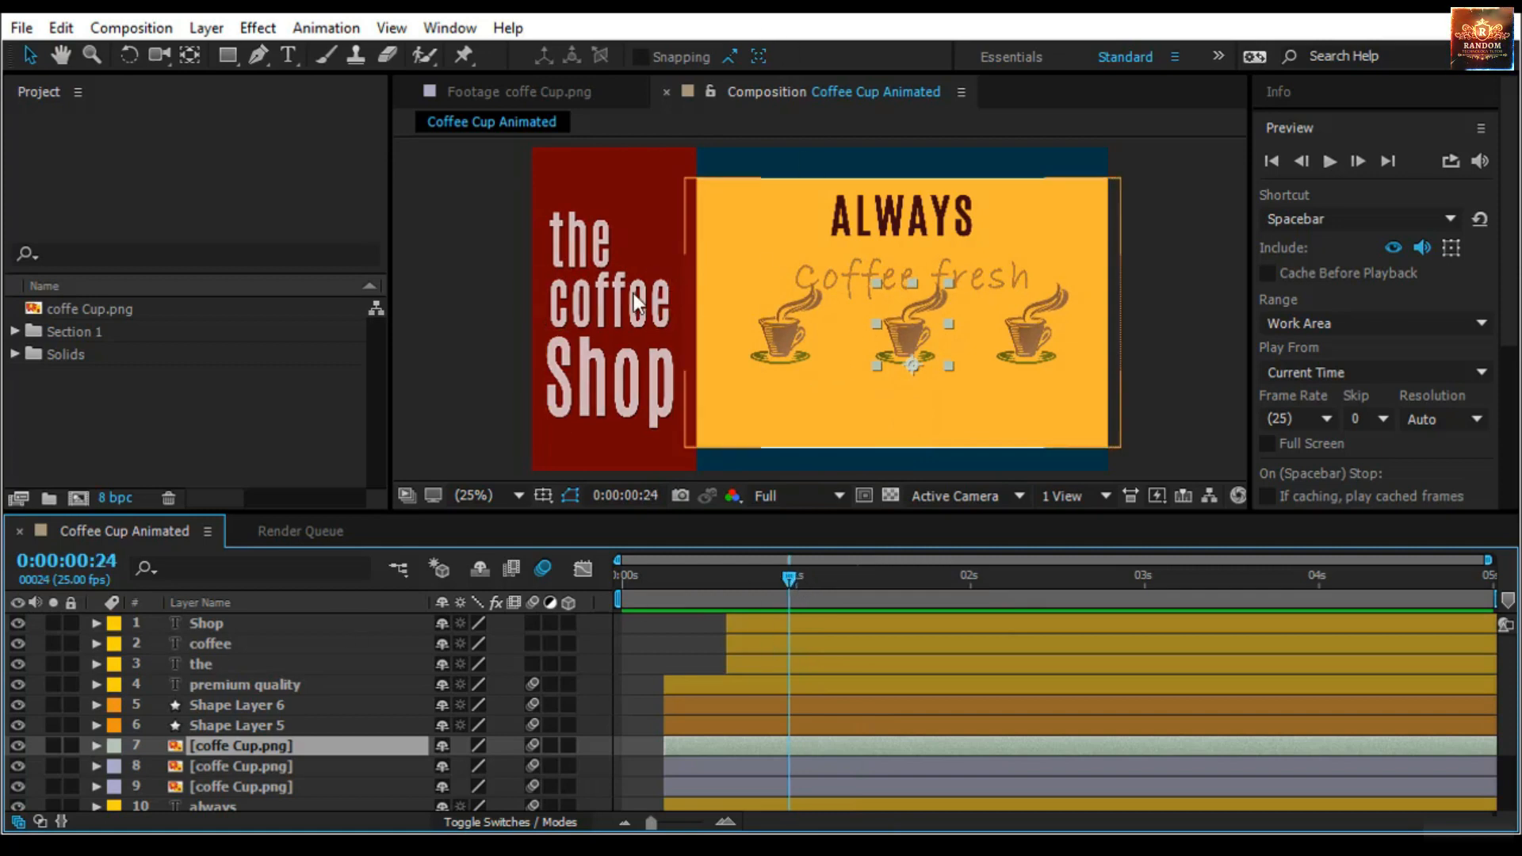
{"action": "left_click", "coordinate": [615, 303]}
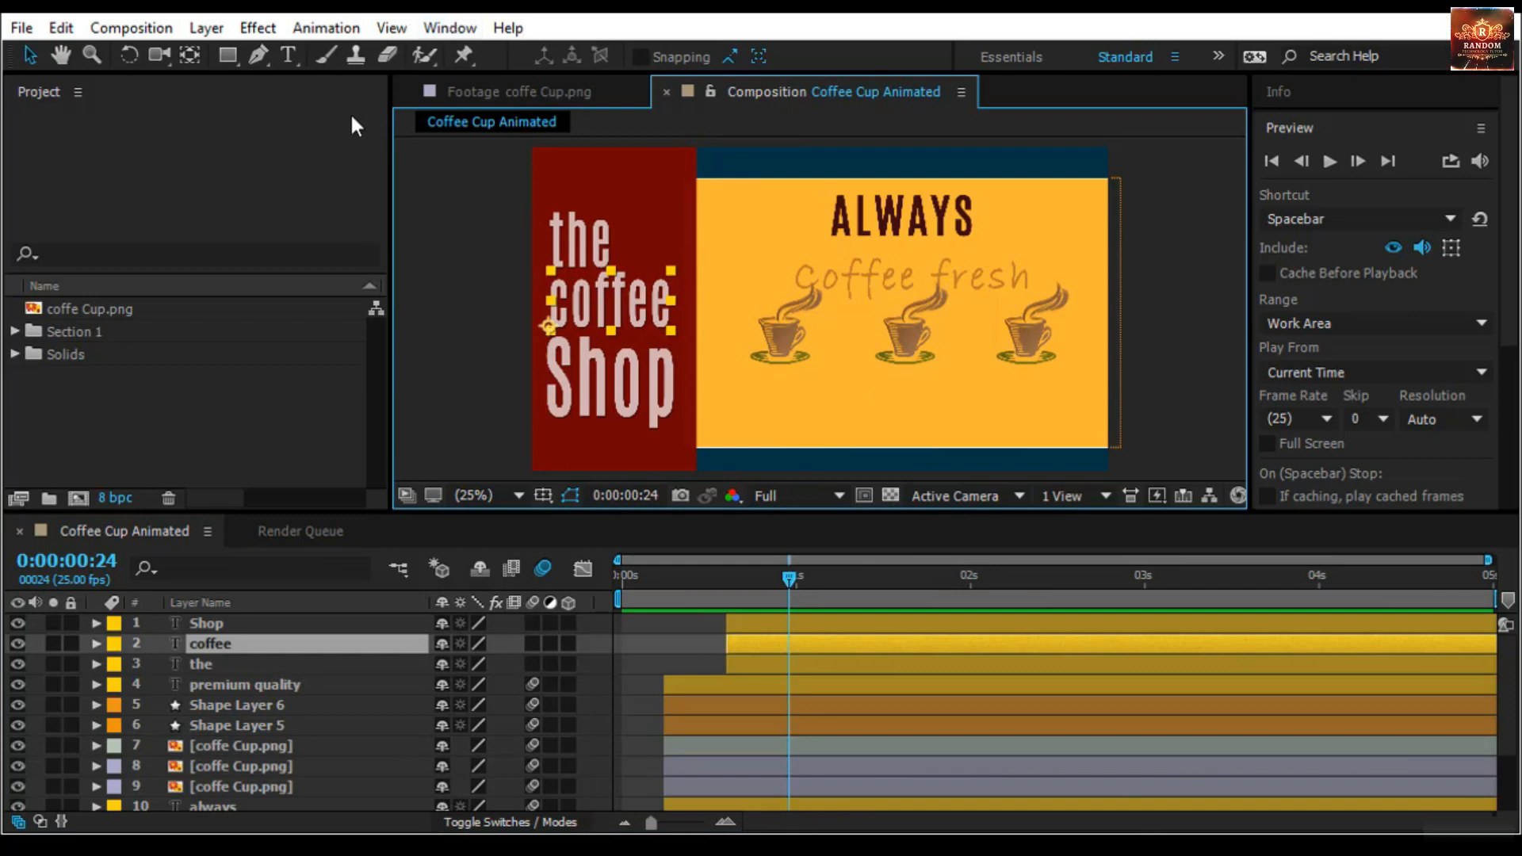
Clear the layer selection and import the Bubbles video from the Movie Clips folder as footage
{"action": "left_click", "coordinate": [475, 222]}
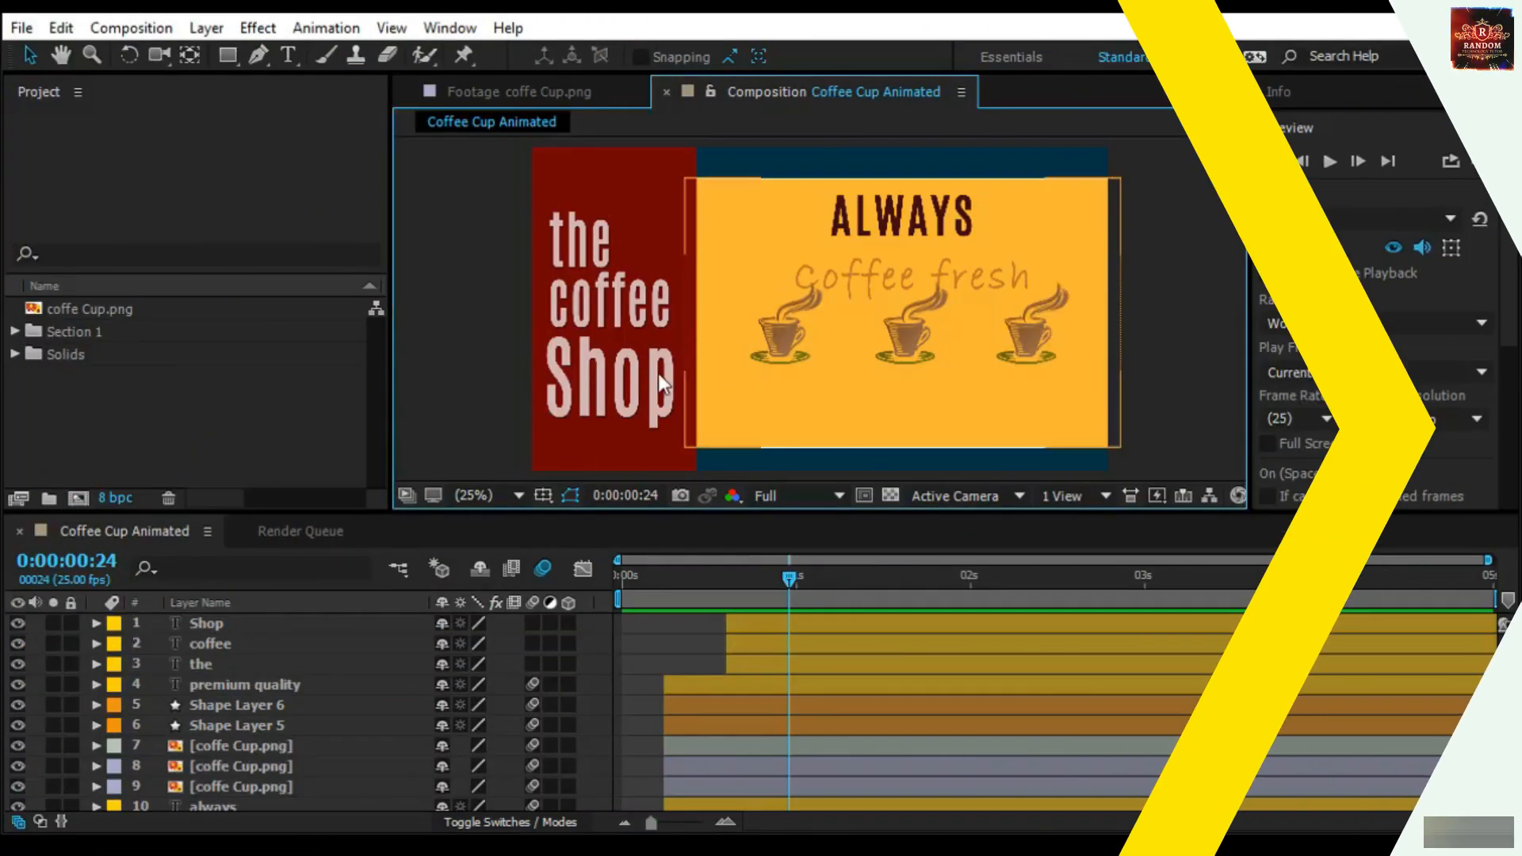
{"action": "right_click", "coordinate": [253, 389]}
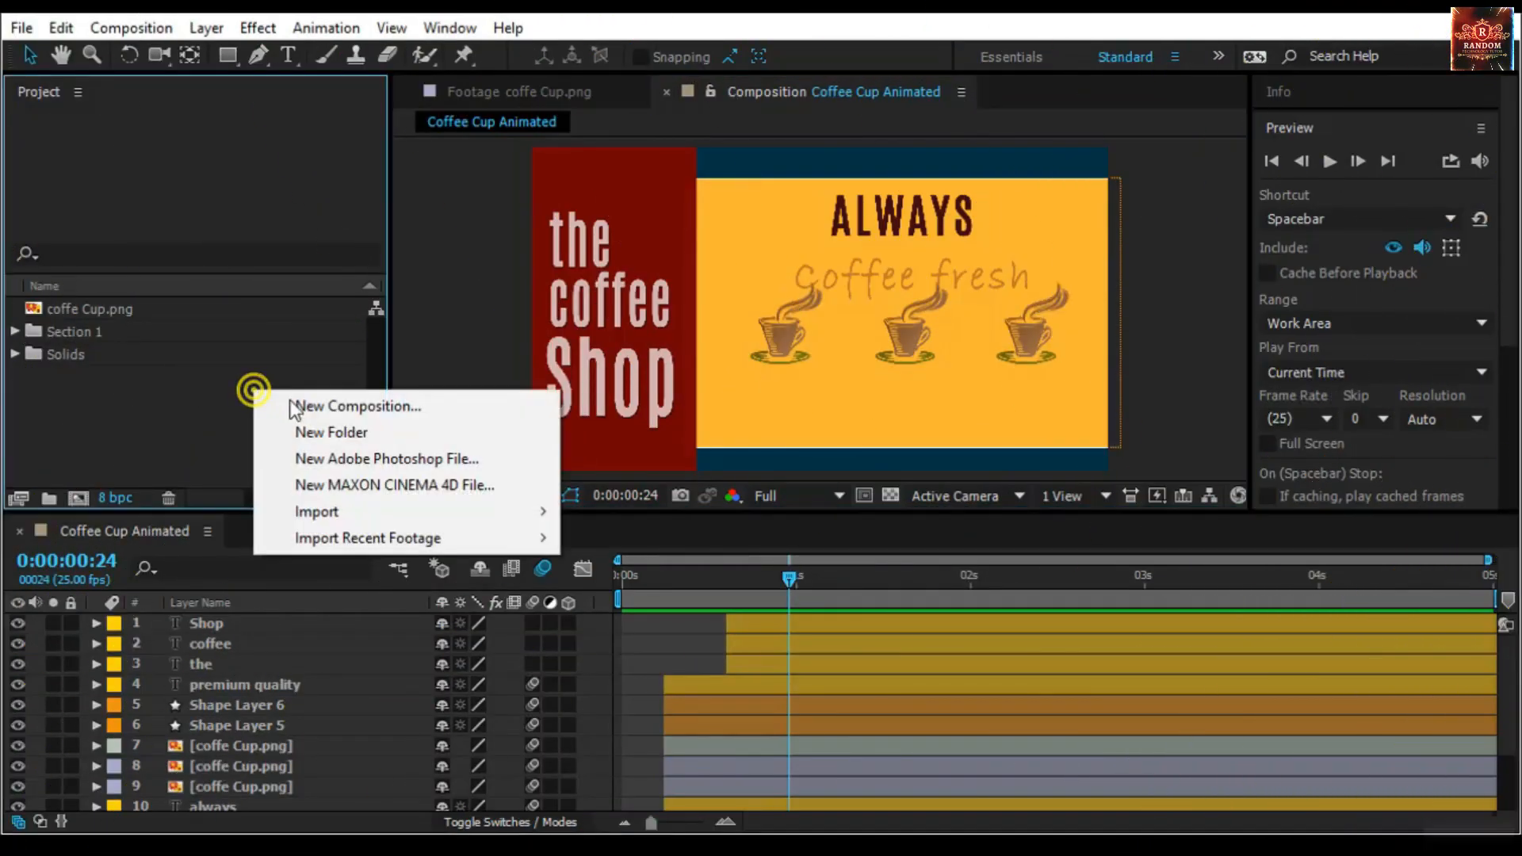
{"action": "mouse_move", "coordinate": [346, 517]}
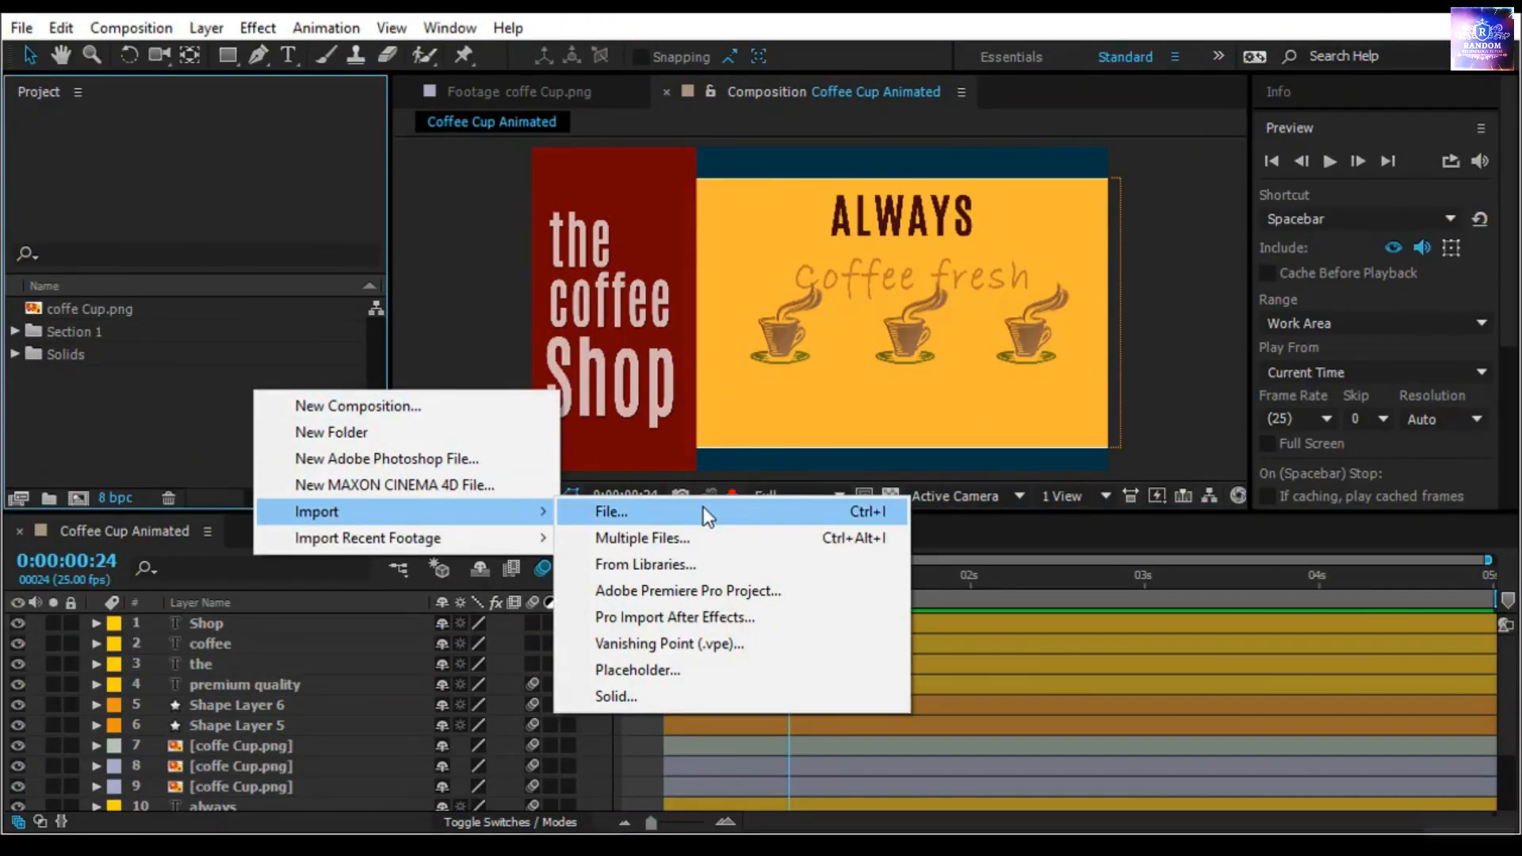
{"action": "left_click", "coordinate": [703, 511]}
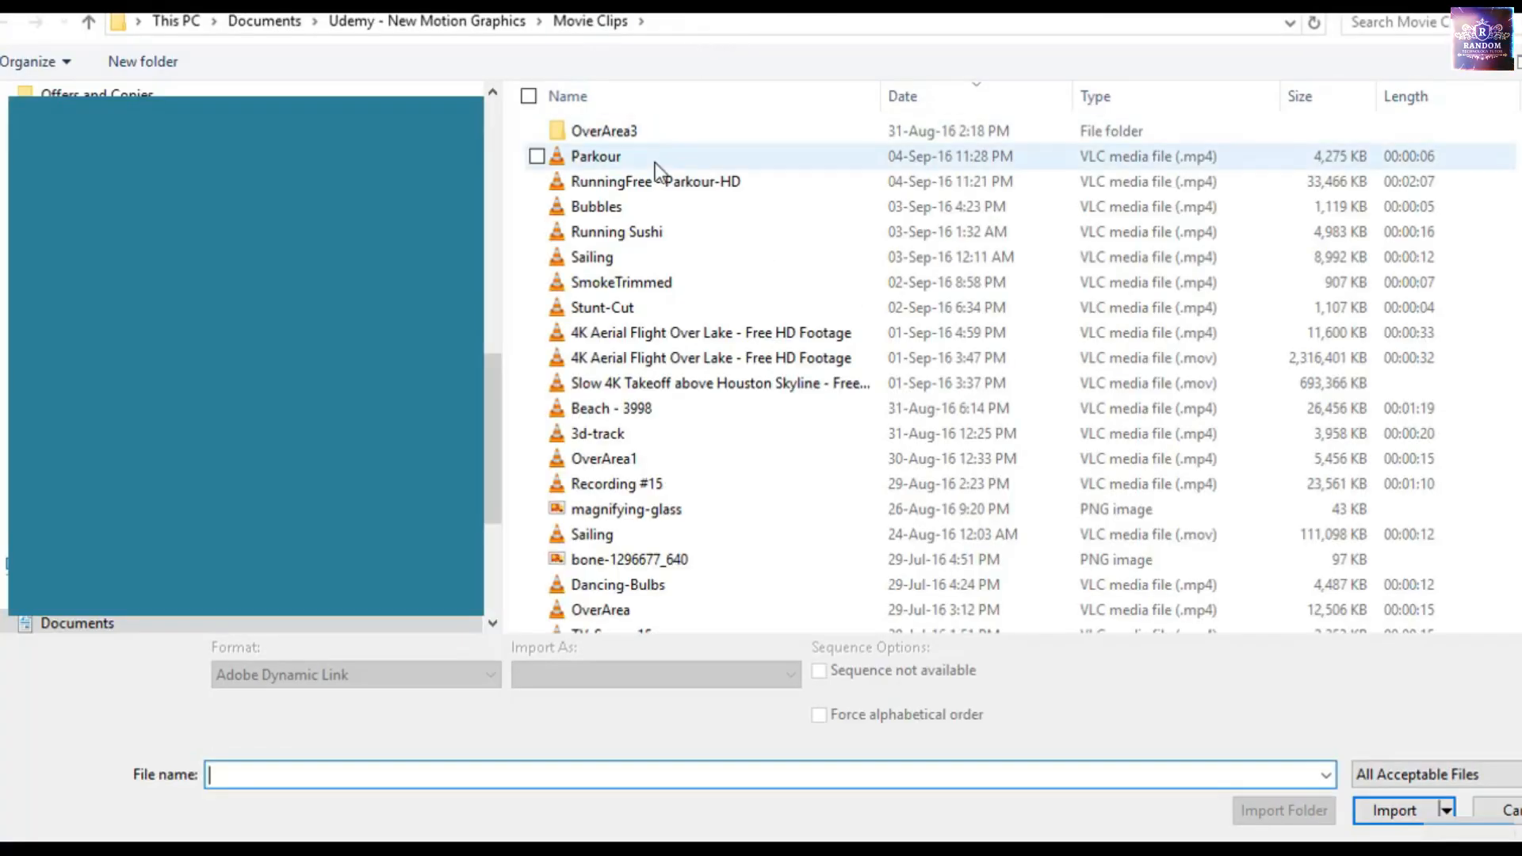
{"action": "left_click", "coordinate": [654, 161]}
{"action": "left_click", "coordinate": [658, 182]}
{"action": "left_click", "coordinate": [641, 208]}
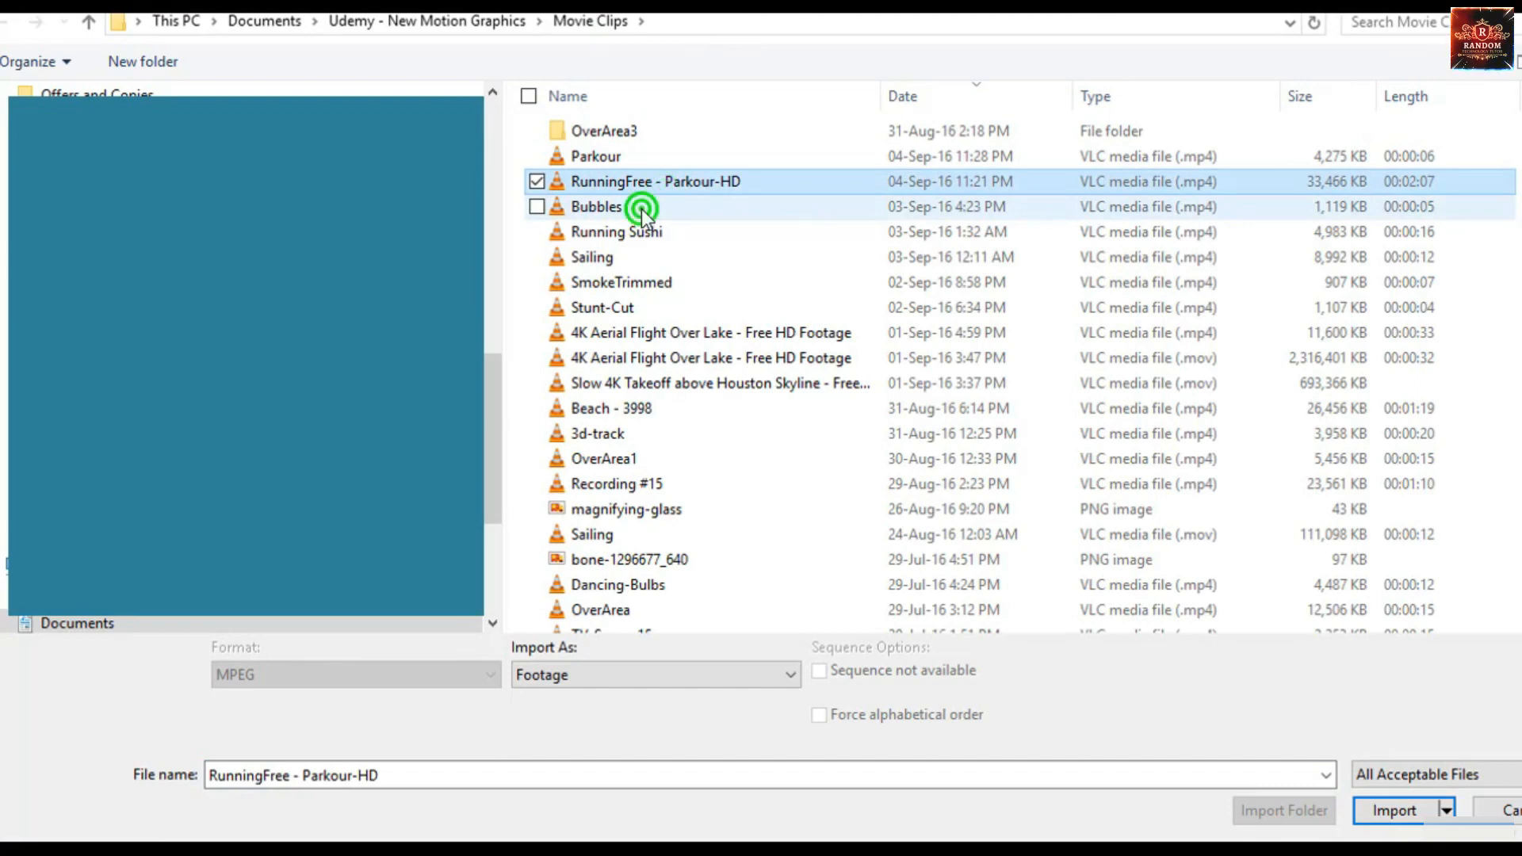
{"action": "left_click", "coordinate": [1389, 810]}
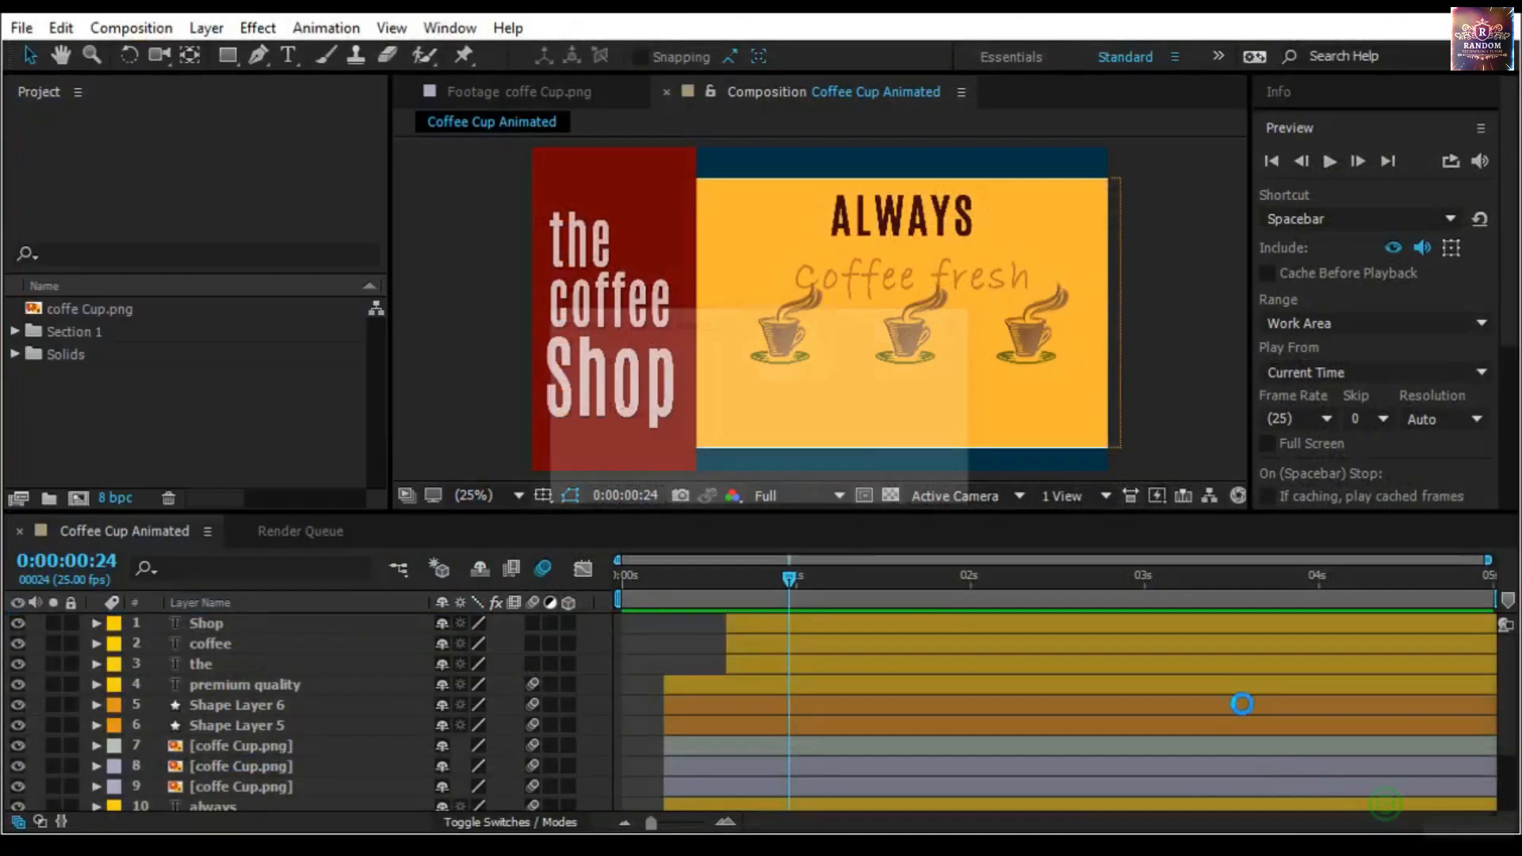
Create a new composition from the Bubbles.mp4 footage and clear the layer selection
{"action": "left_click_drag", "start_coordinate": [87, 309], "coordinate": [80, 497]}
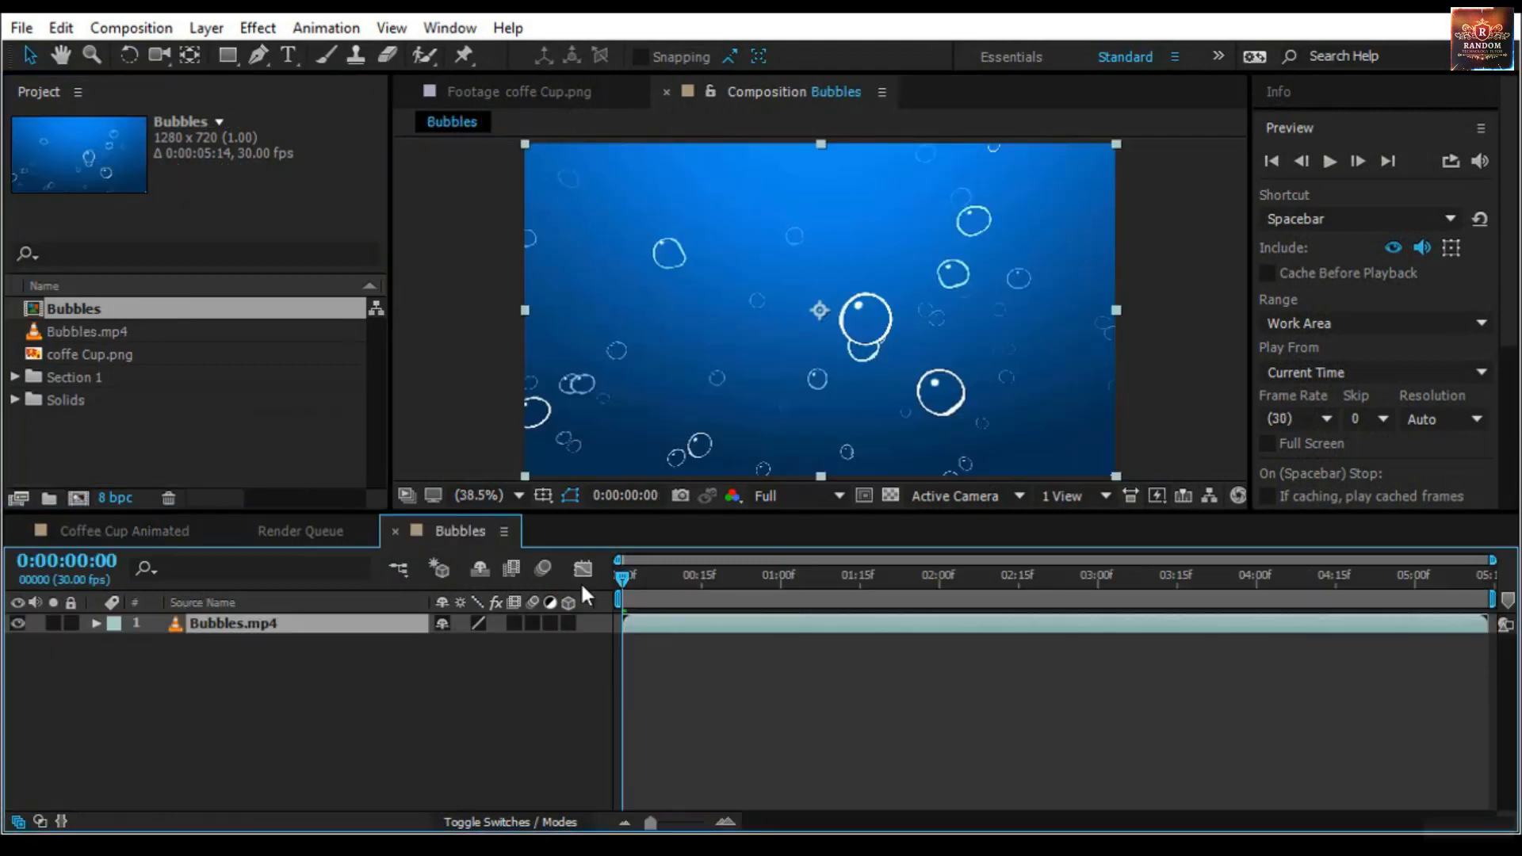
{"action": "left_click", "coordinate": [442, 688]}
Try the current time at 0:00:01:00, and take a snapshot of the Bubbles composition at 0:00:00:15
{"action": "left_click_drag", "start_coordinate": [625, 580], "coordinate": [705, 596]}
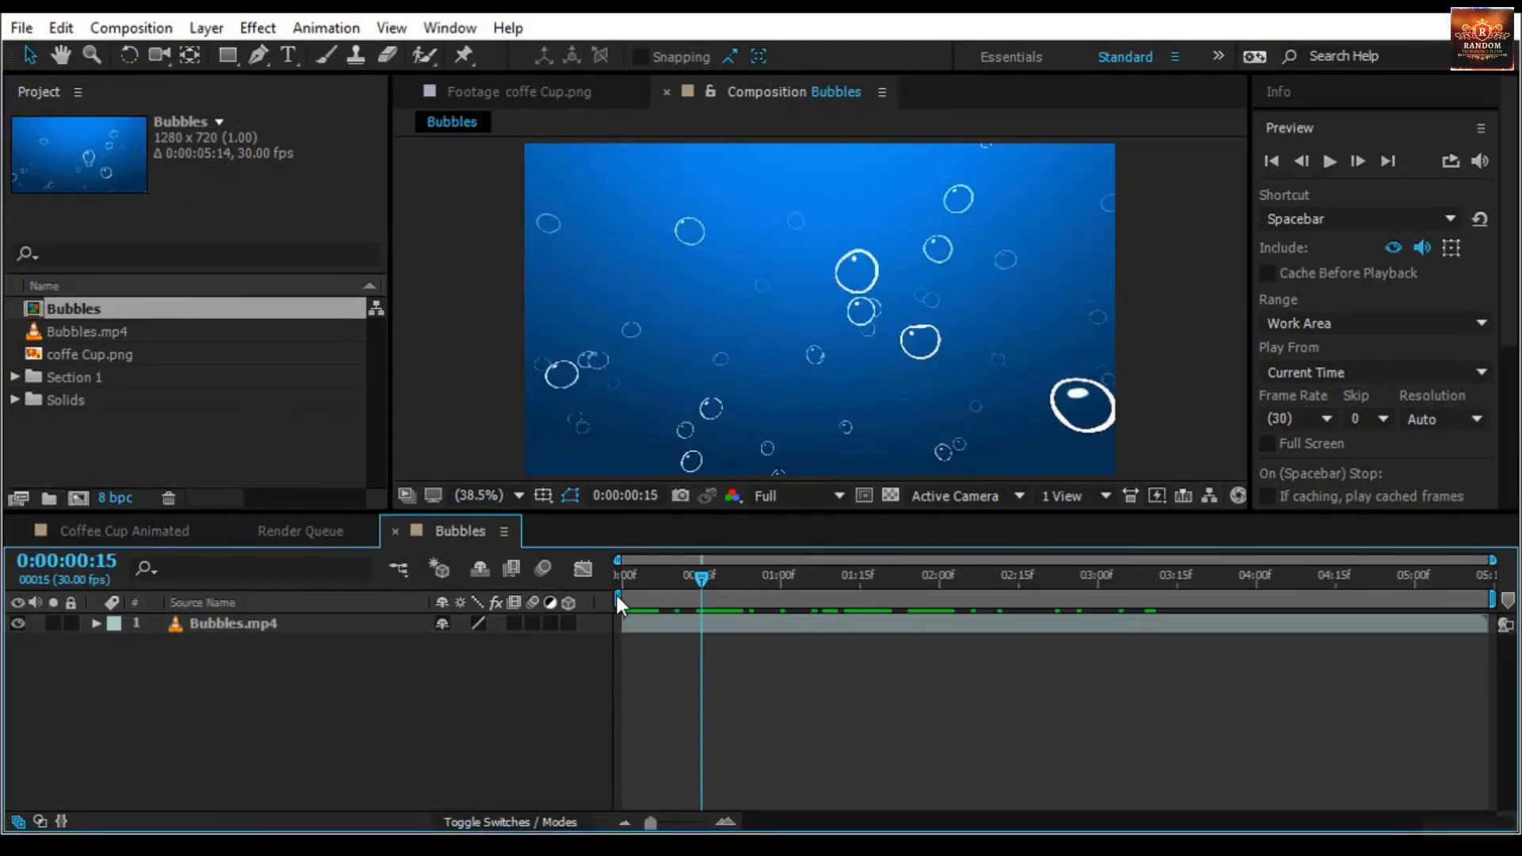
{"action": "left_click", "coordinate": [101, 561]}
{"action": "type", "text": "100"}
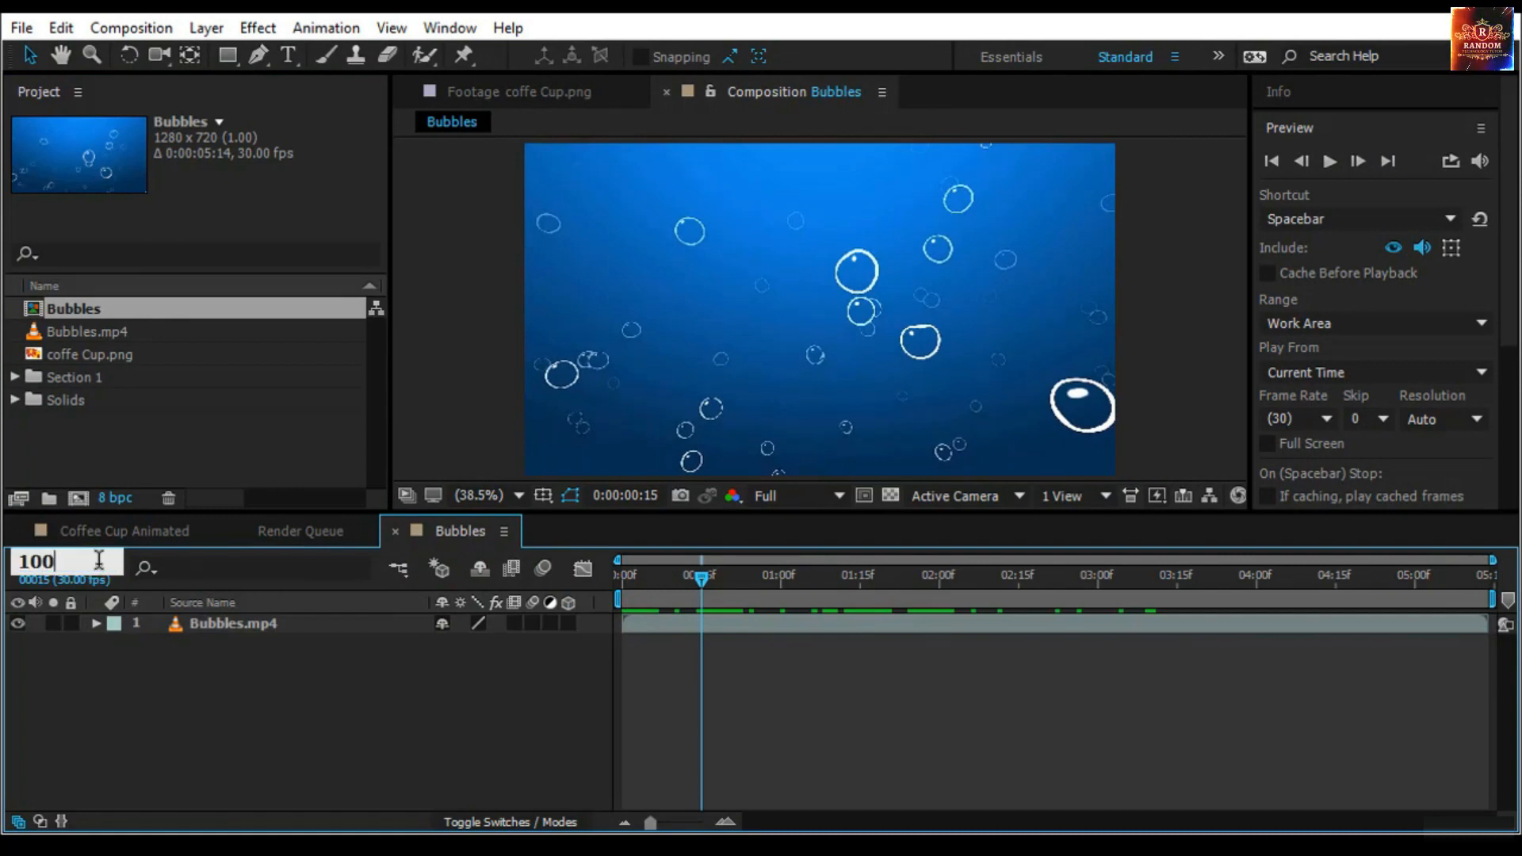
{"action": "key", "text": "Return"}
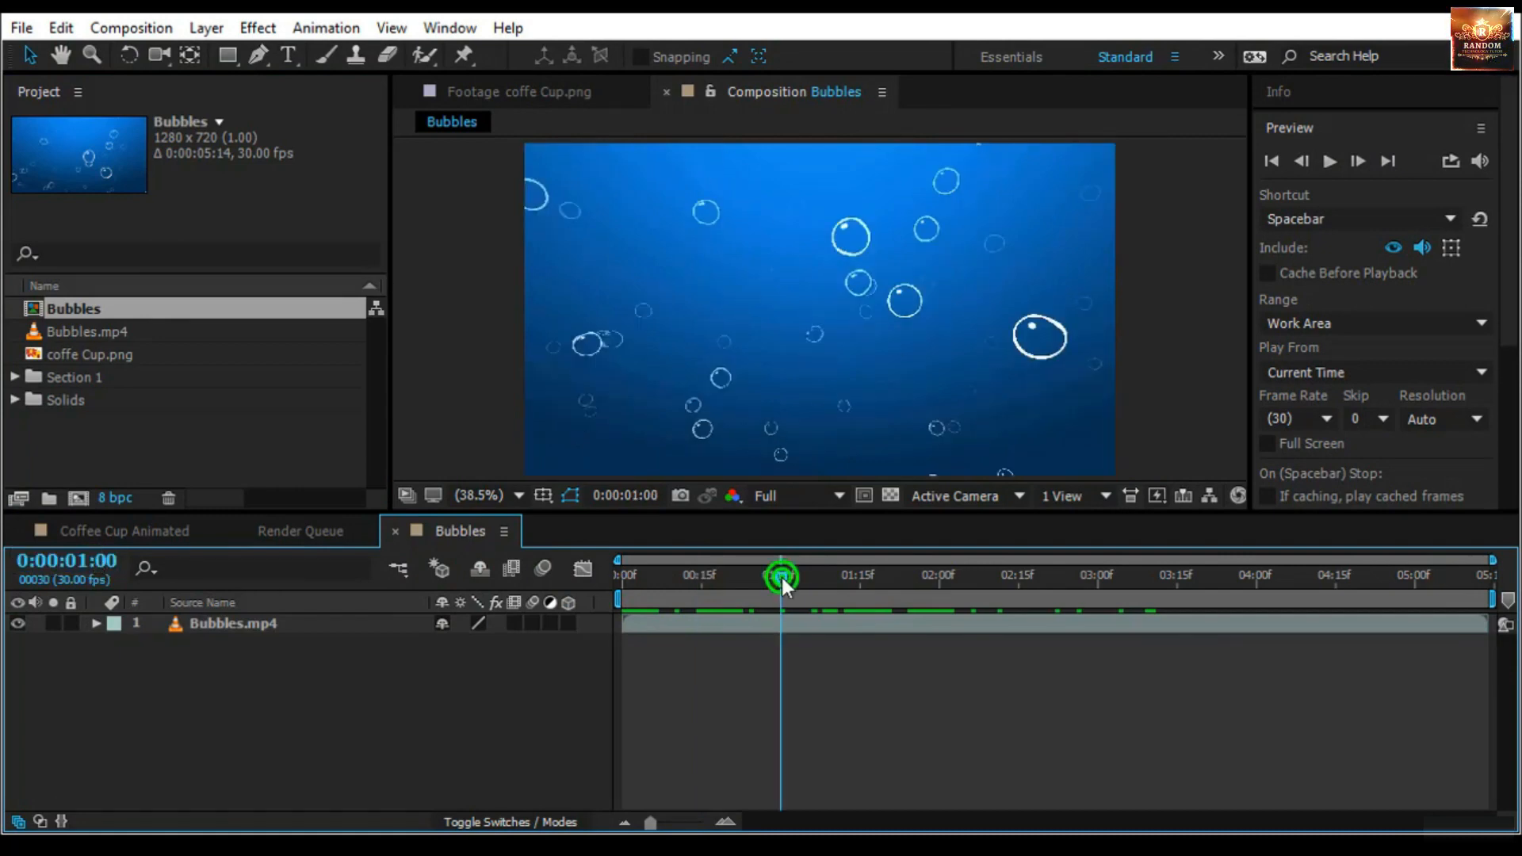
{"action": "left_click_drag", "start_coordinate": [781, 577], "coordinate": [702, 590]}
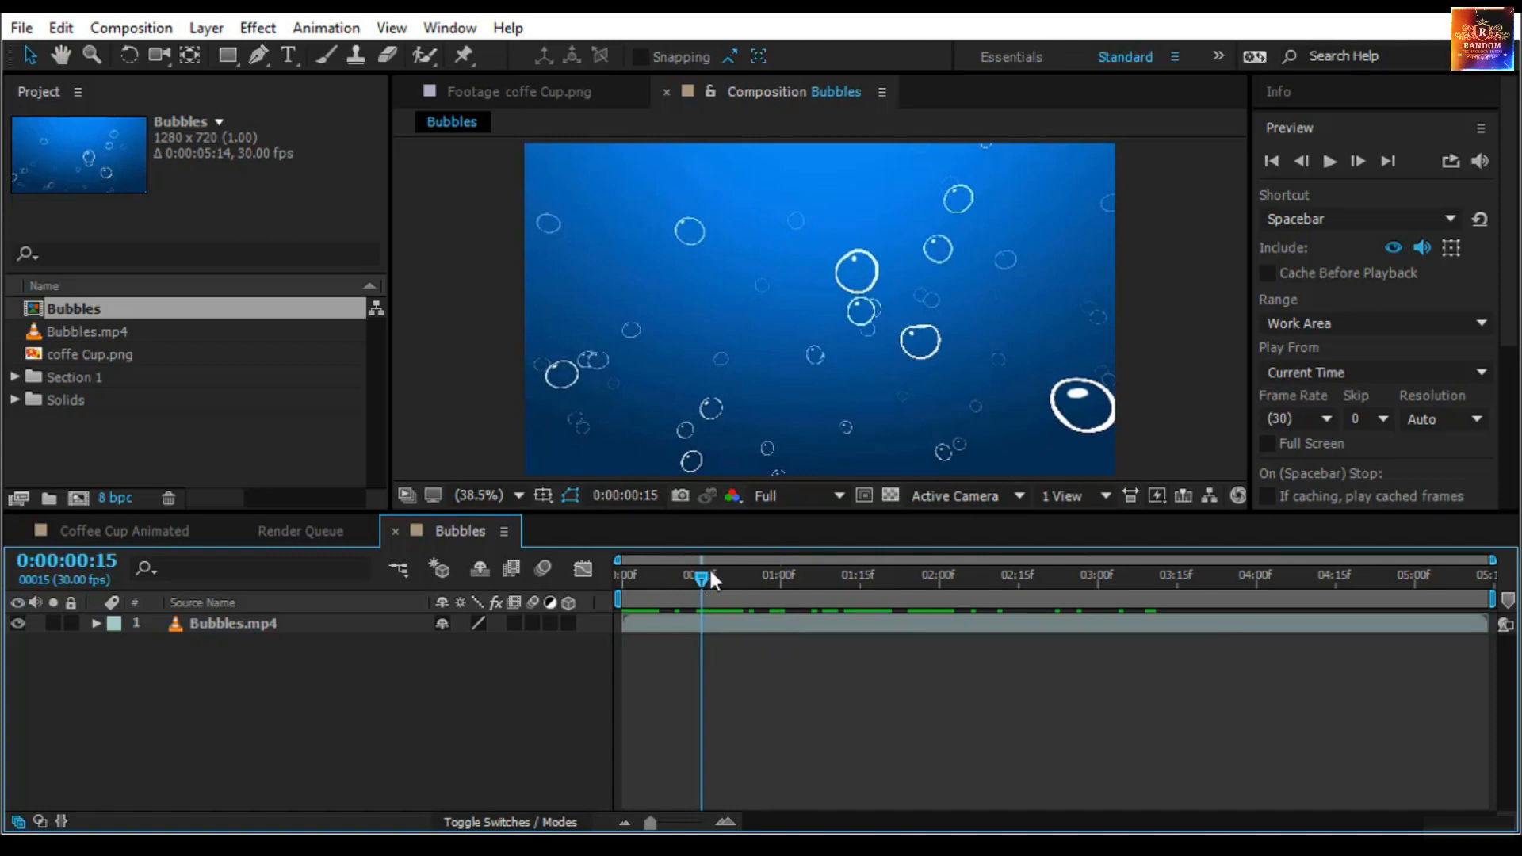
{"action": "left_click", "coordinate": [680, 495]}
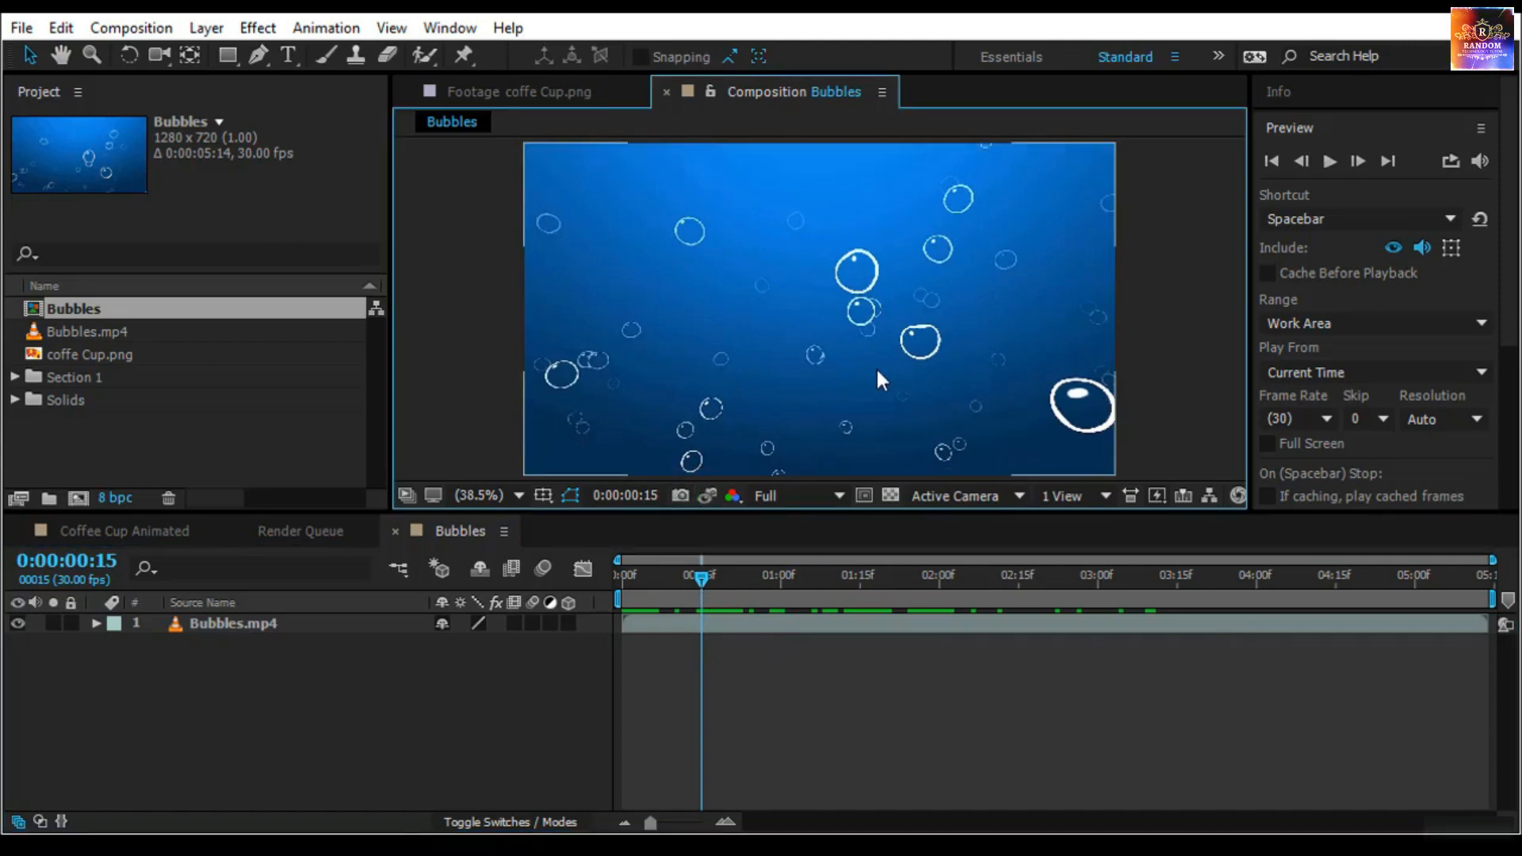
Scrub ahead in the Bubbles composition and set the current time to 0:00:01:00
{"action": "left_click", "coordinate": [705, 578]}
{"action": "left_click_drag", "start_coordinate": [705, 578], "coordinate": [854, 587]}
{"action": "left_click", "coordinate": [67, 562]}
{"action": "type", "text": "100"}
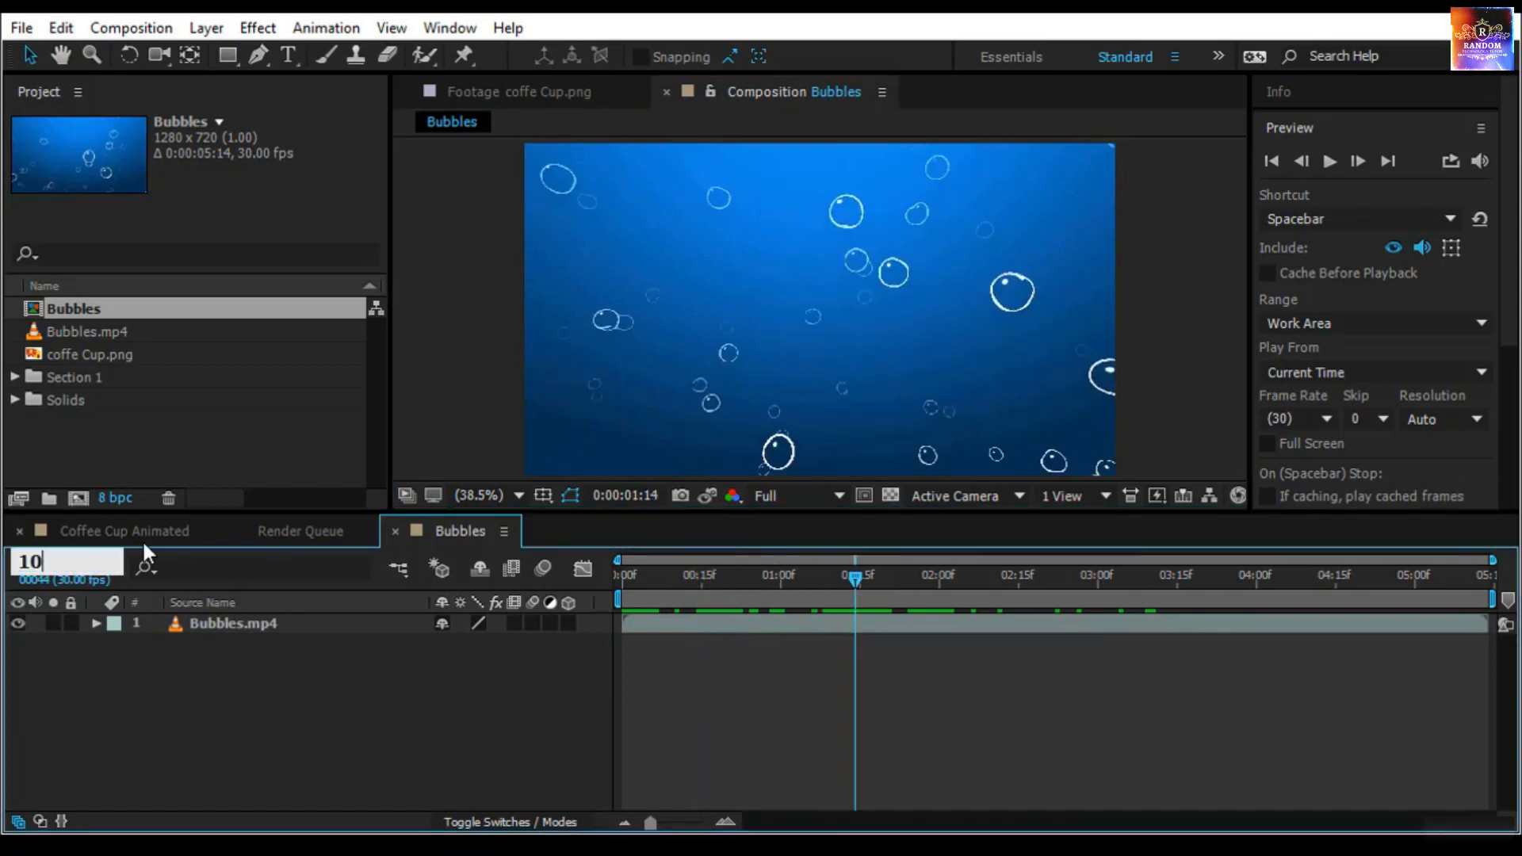
{"action": "key", "text": "Return"}
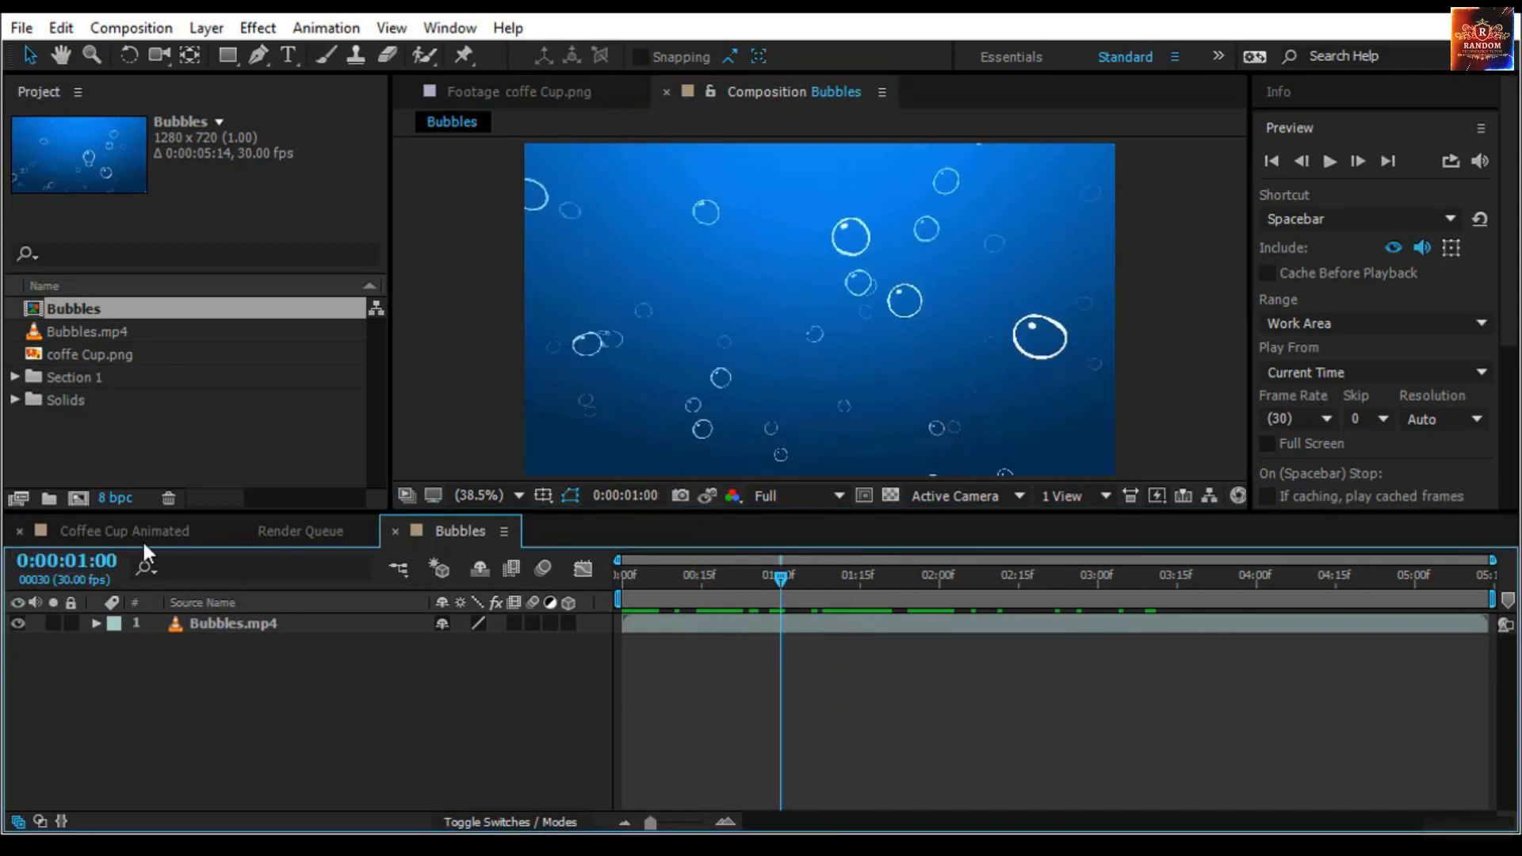
Show the stored snapshot repeatedly to compare it with the current frame at 0:00:01:00
{"action": "left_click", "coordinate": [709, 494]}
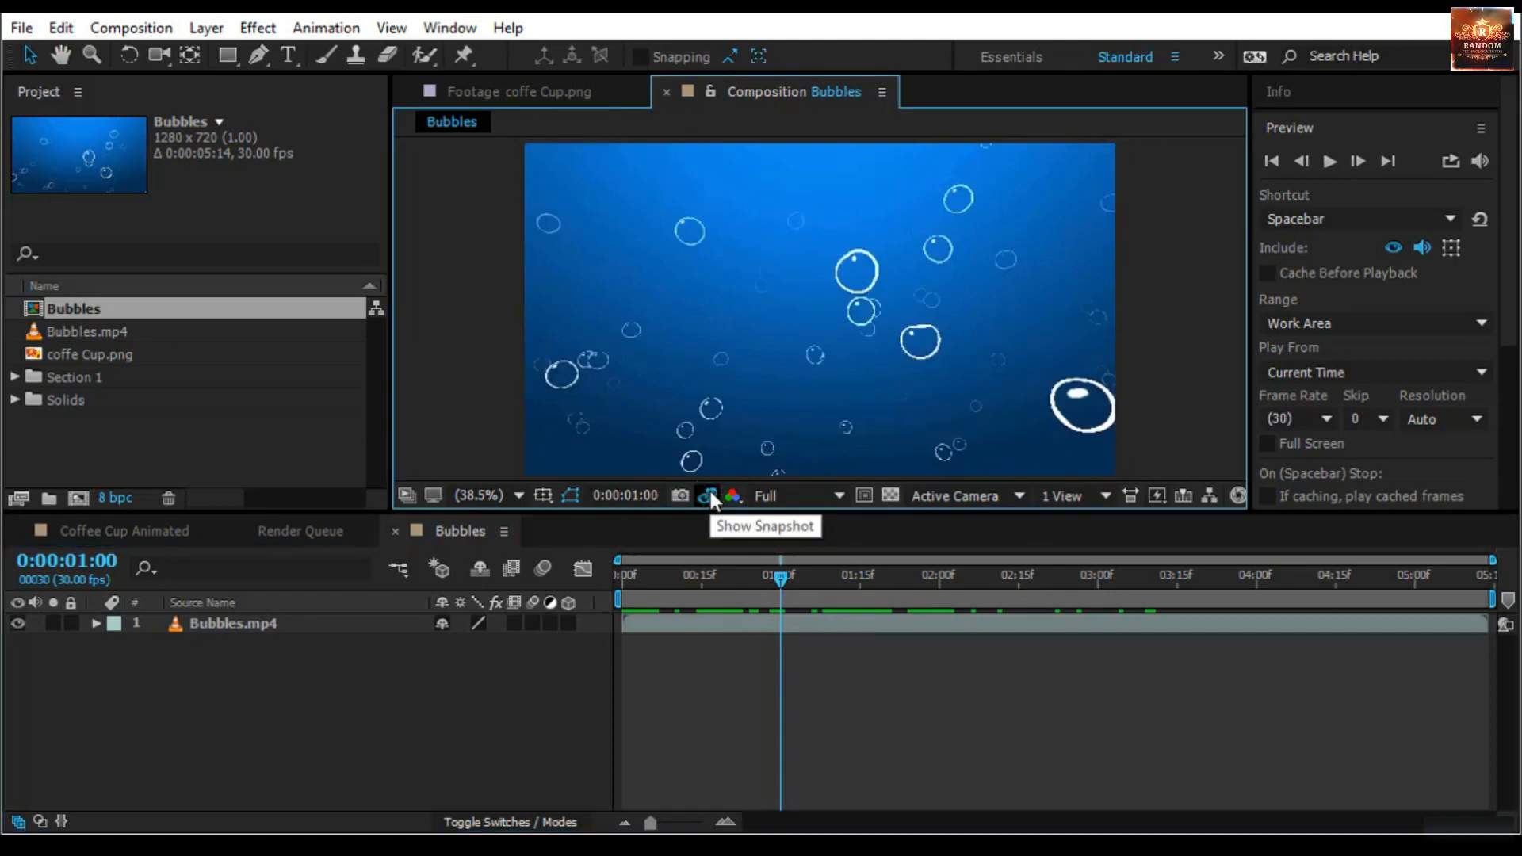
{"action": "left_click", "coordinate": [708, 494]}
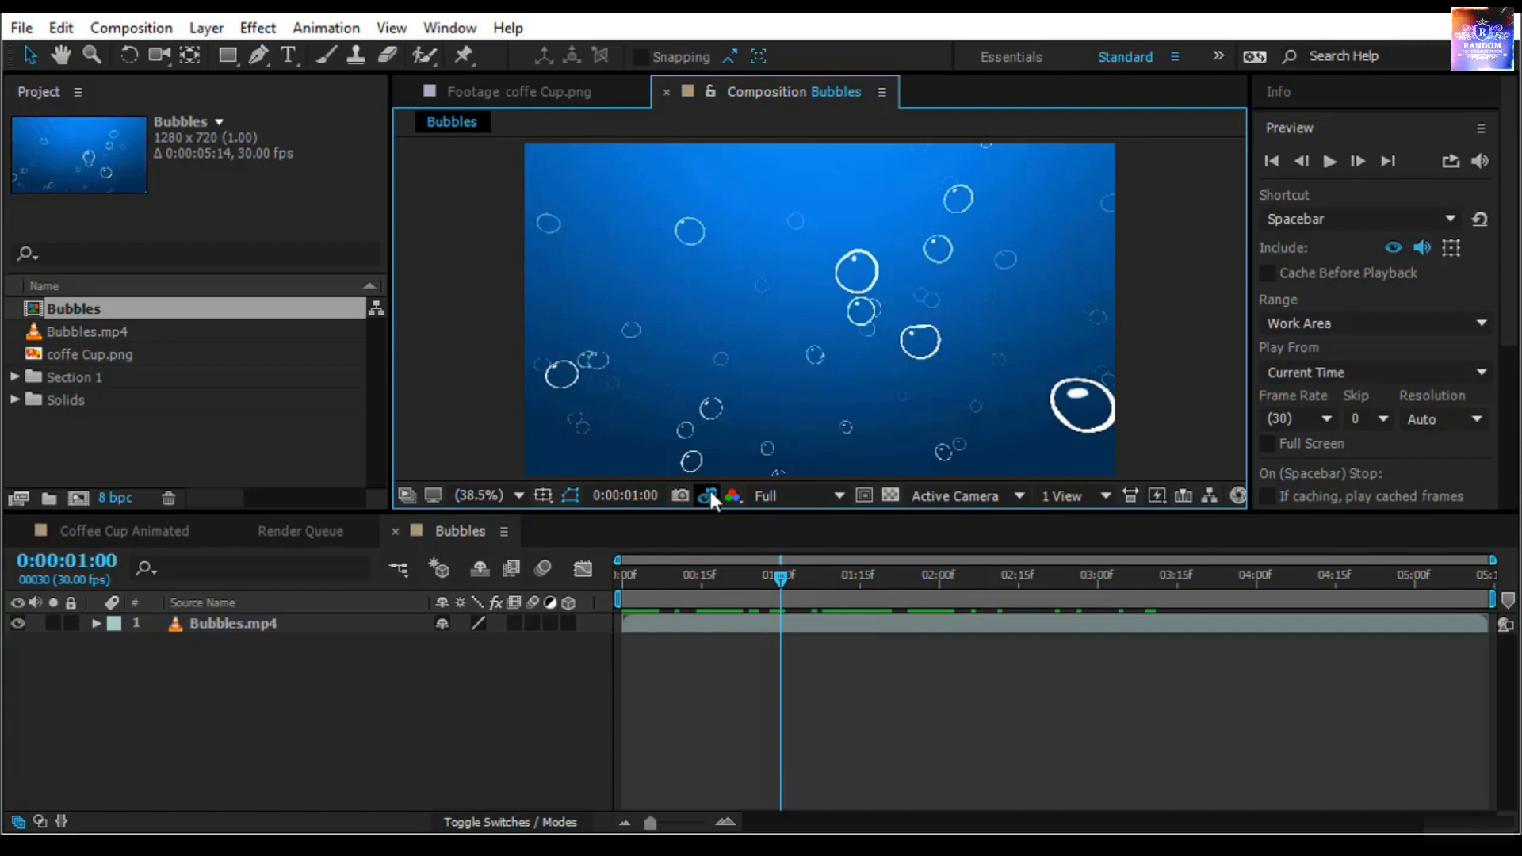
{"action": "left_click", "coordinate": [709, 493]}
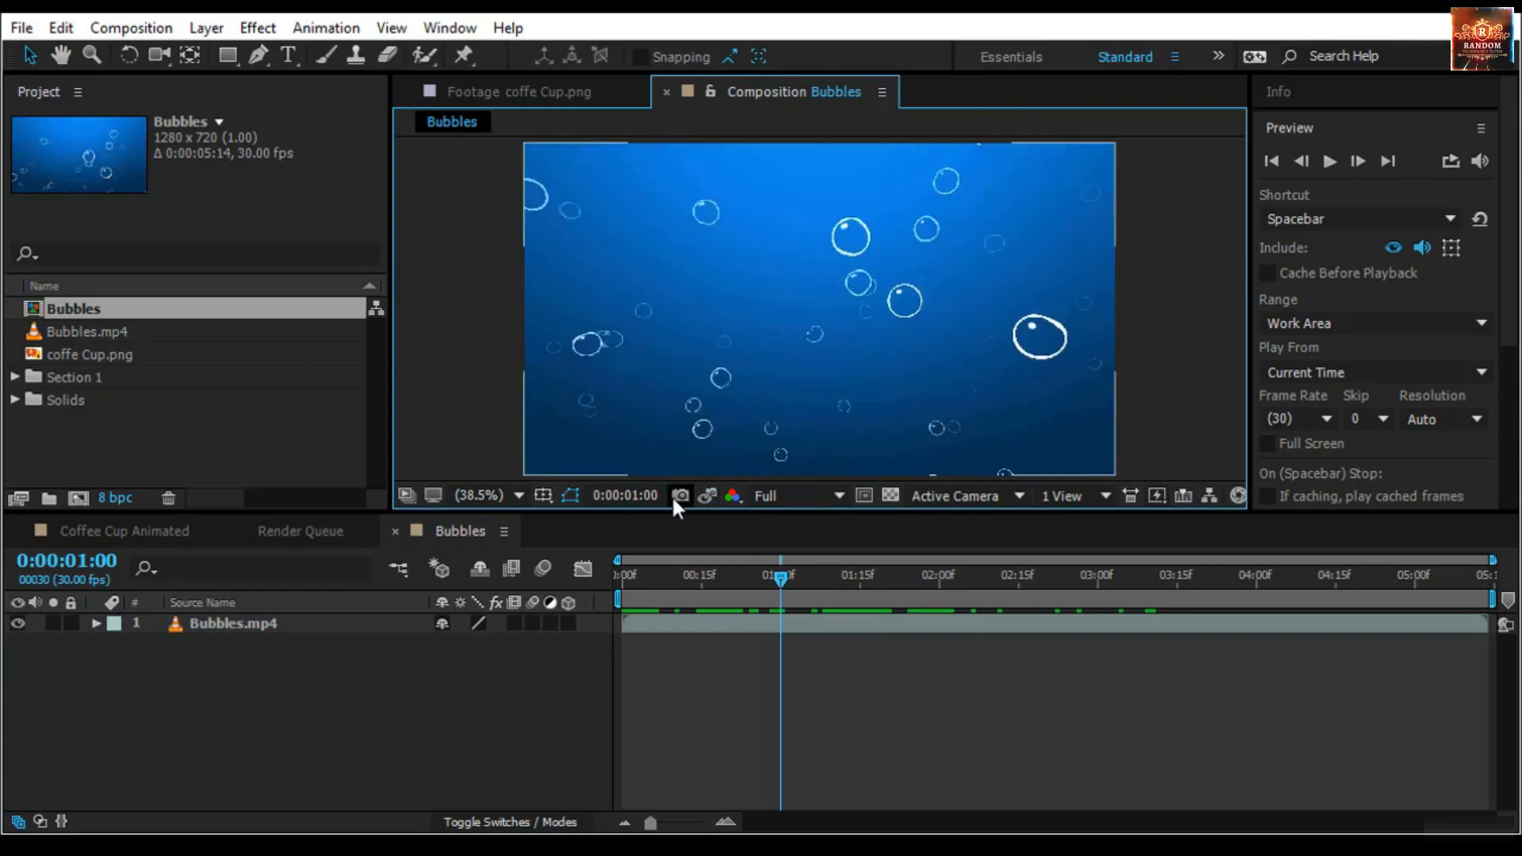
{"action": "left_click", "coordinate": [706, 491]}
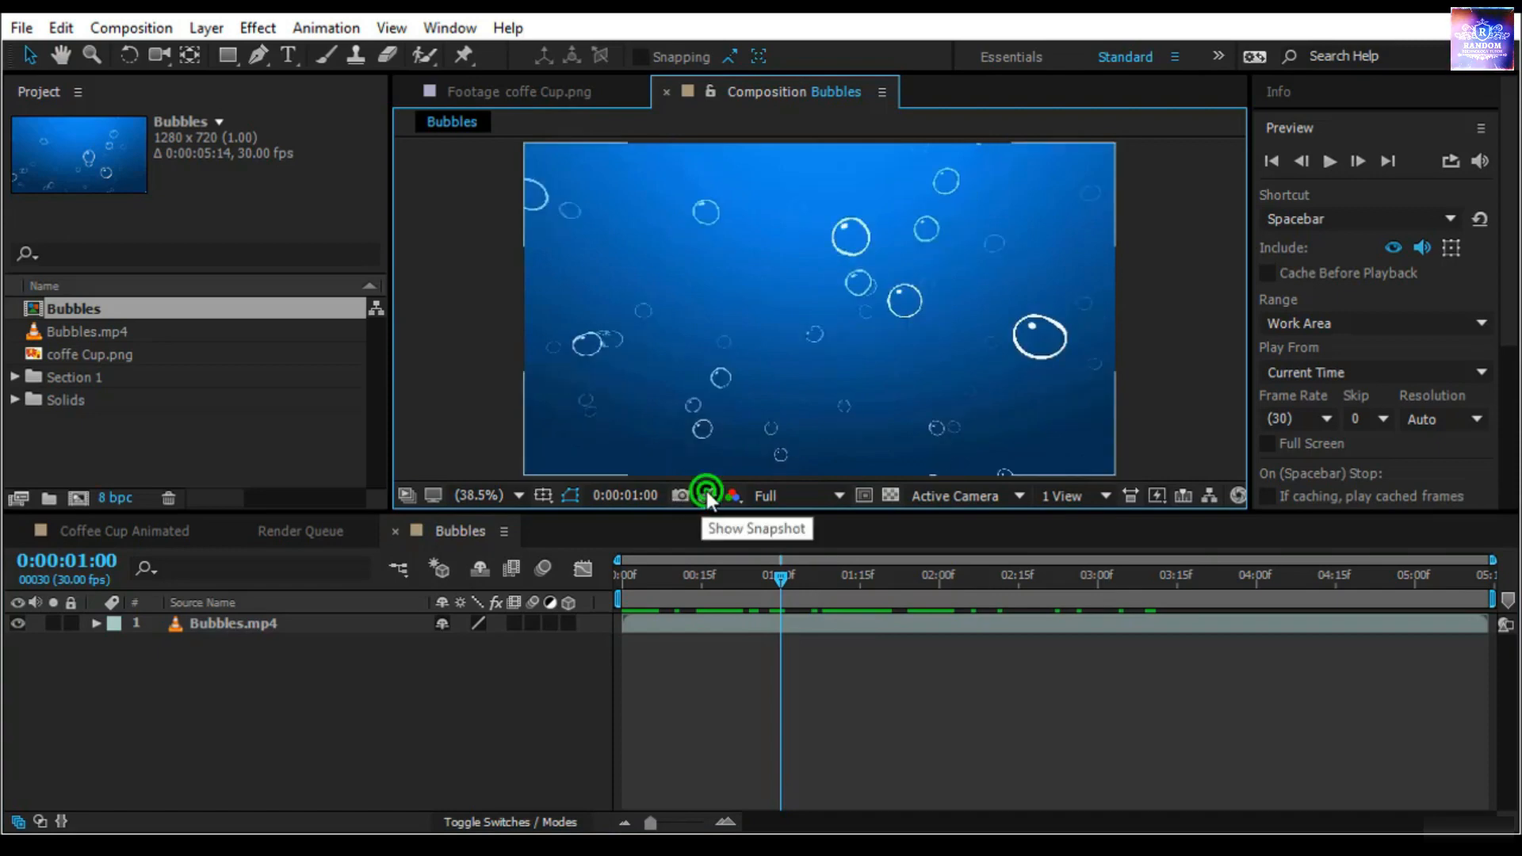
{"action": "left_click", "coordinate": [707, 491]}
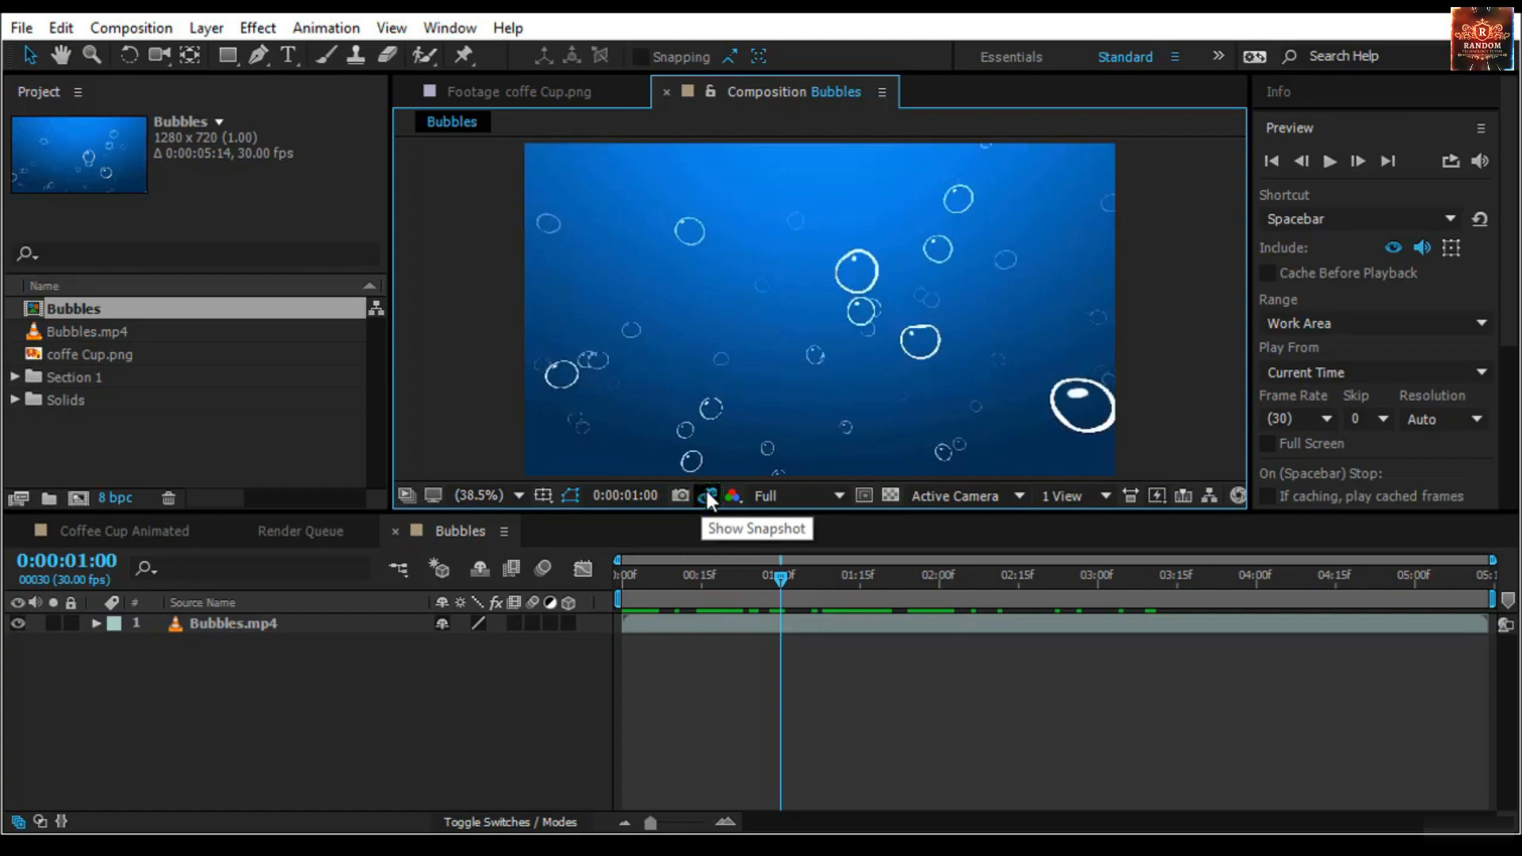
{"action": "left_click", "coordinate": [706, 489]}
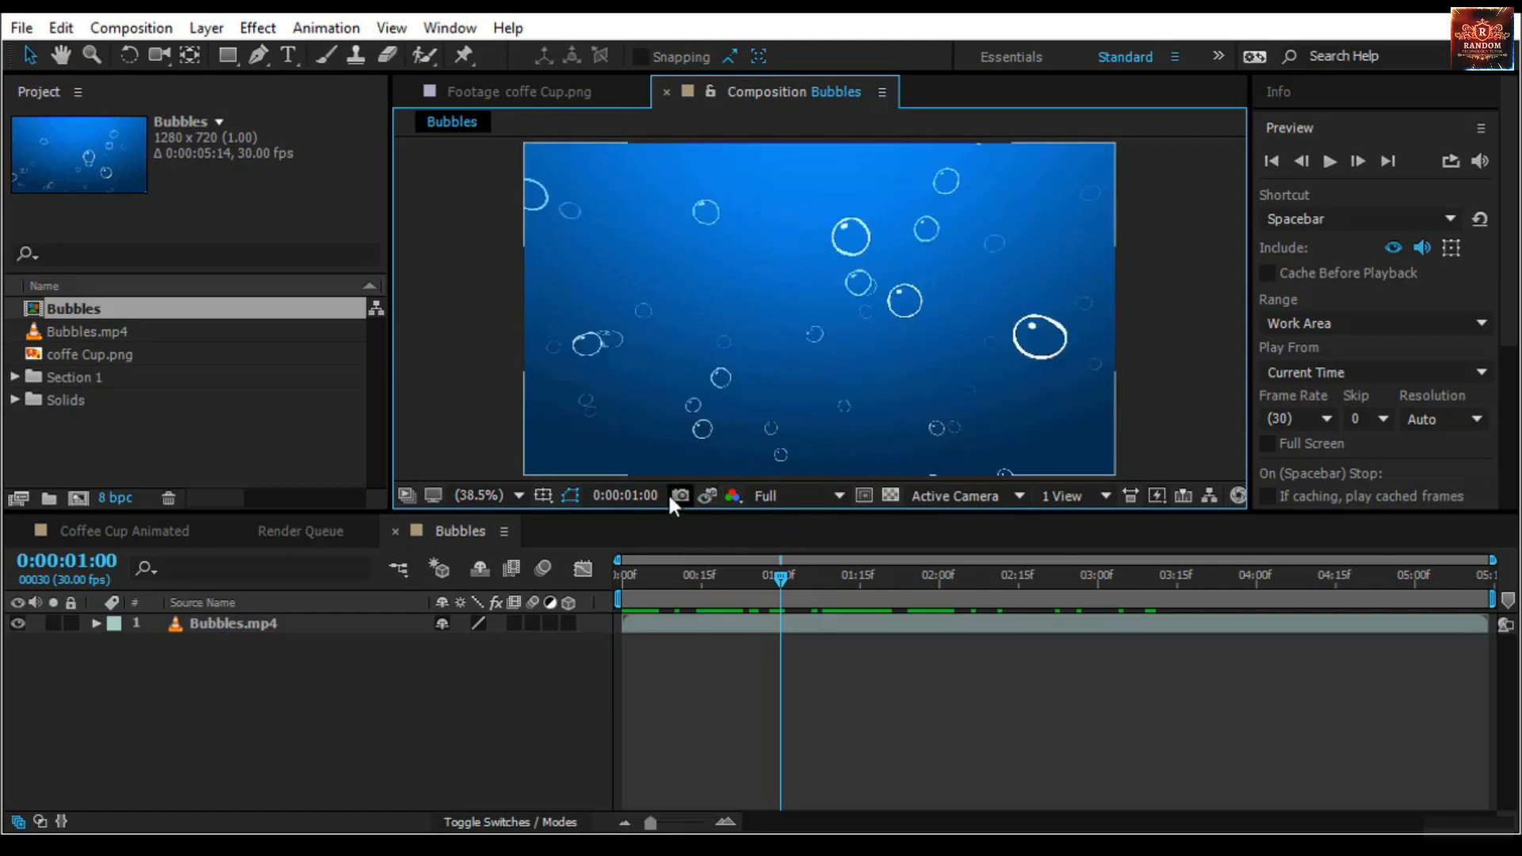
Move the current time to the start of the Bubbles composition and take a snapshot of the first frame
{"action": "left_click", "coordinate": [682, 488]}
{"action": "left_click_drag", "start_coordinate": [781, 577], "coordinate": [867, 596]}
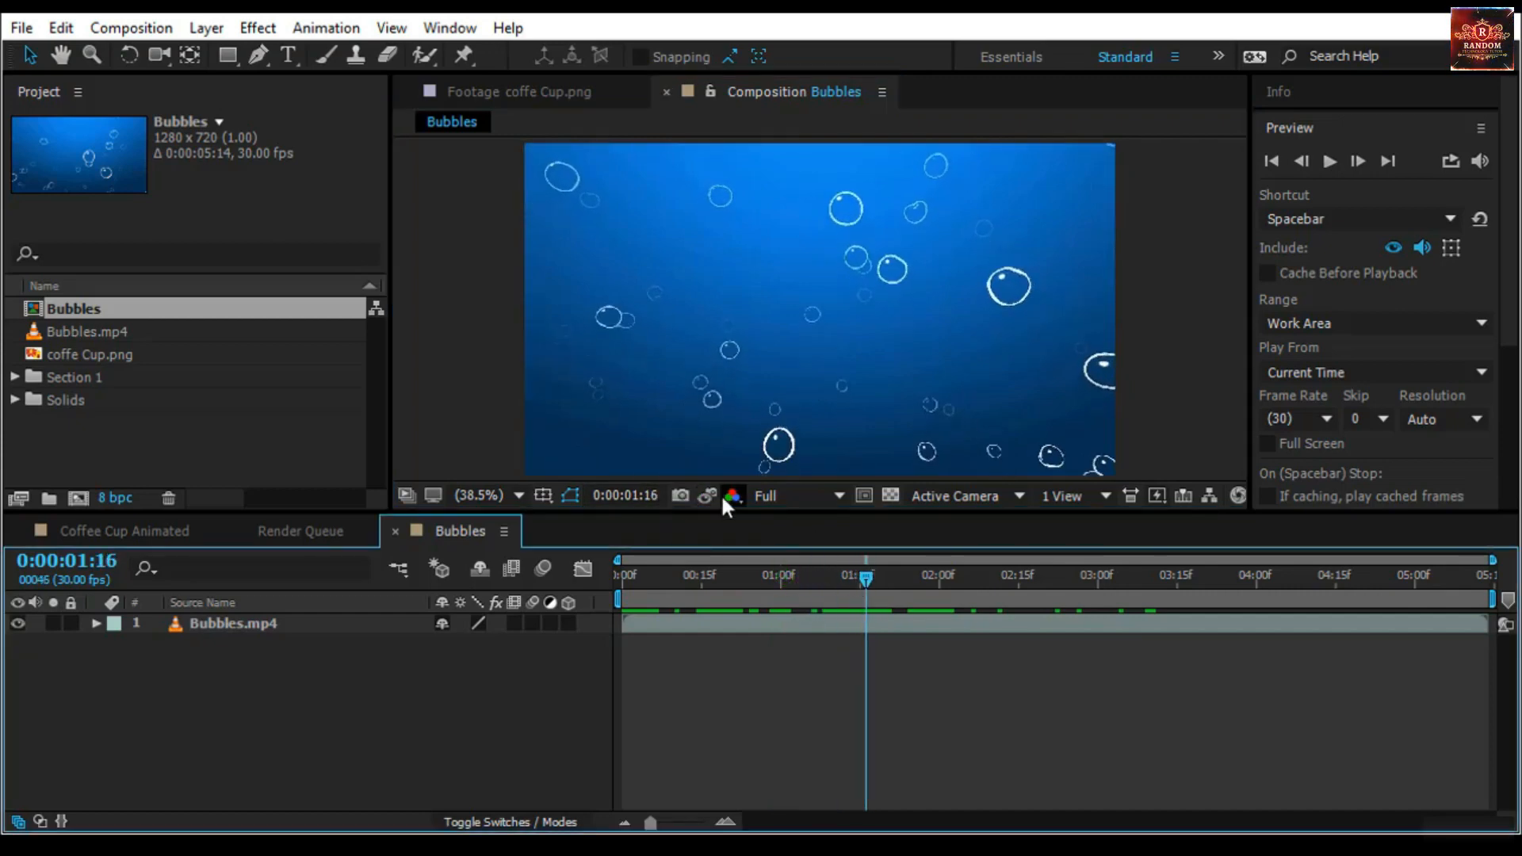
{"action": "left_click", "coordinate": [861, 575]}
{"action": "key", "text": "Home"}
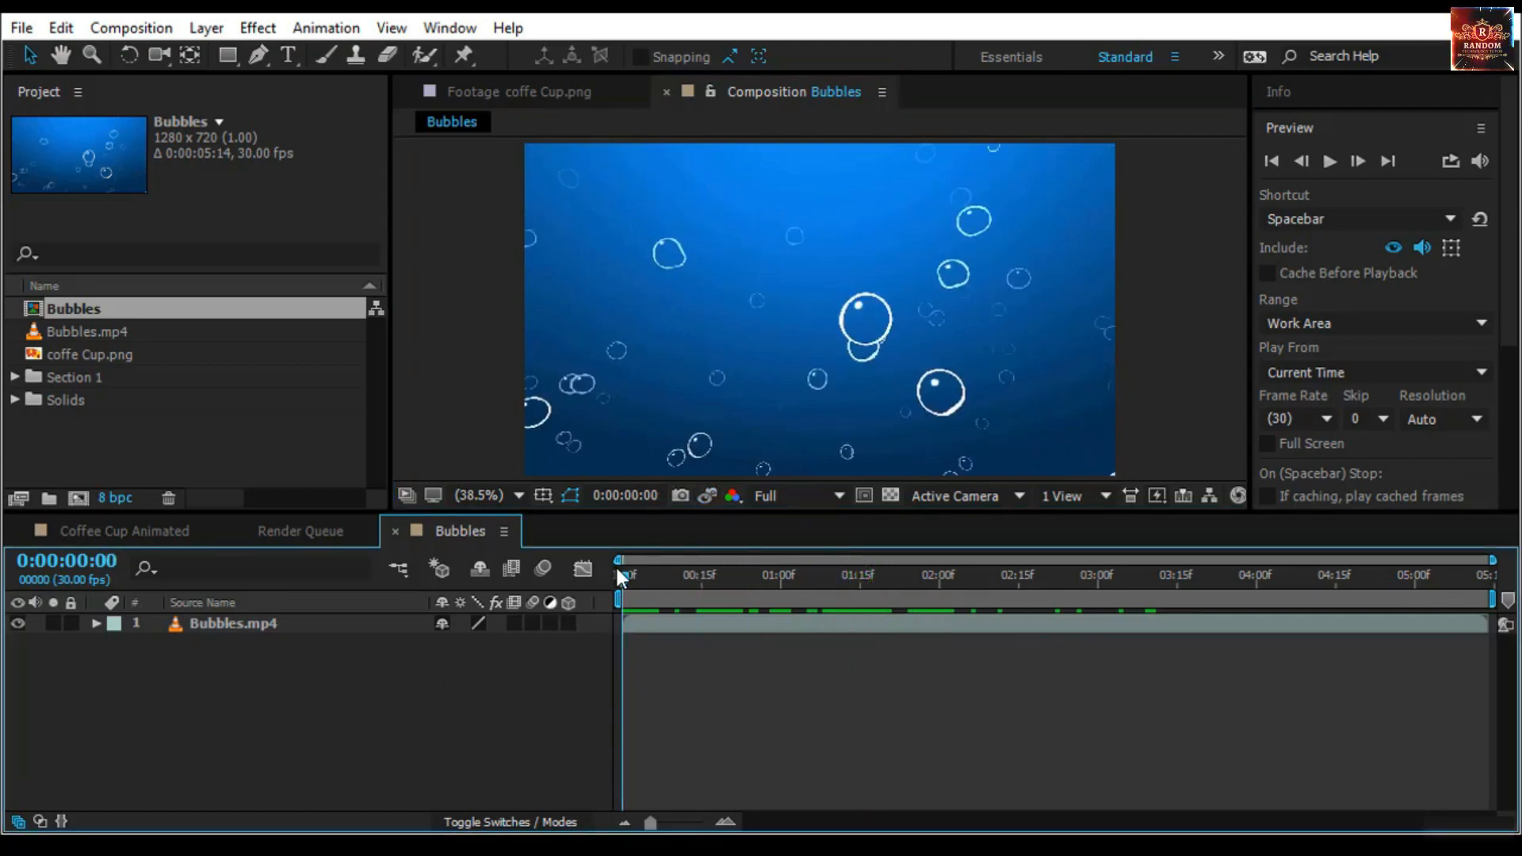
{"action": "left_click", "coordinate": [706, 495]}
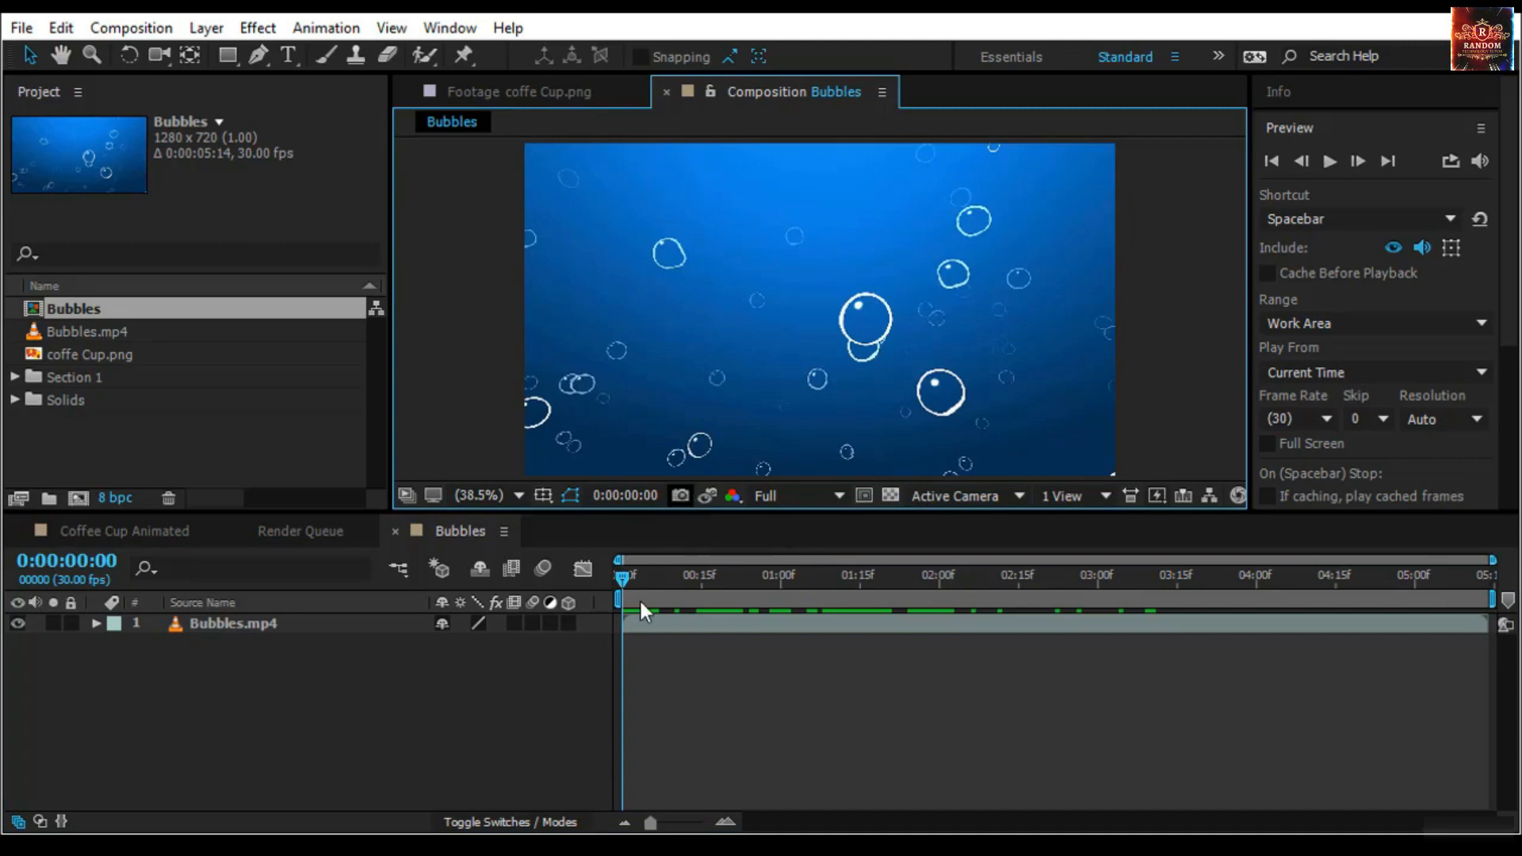
Move the current time to the last frame, 0:00:05:13, and compare it with the first-frame snapshot
{"action": "left_click_drag", "start_coordinate": [620, 578], "coordinate": [1484, 579]}
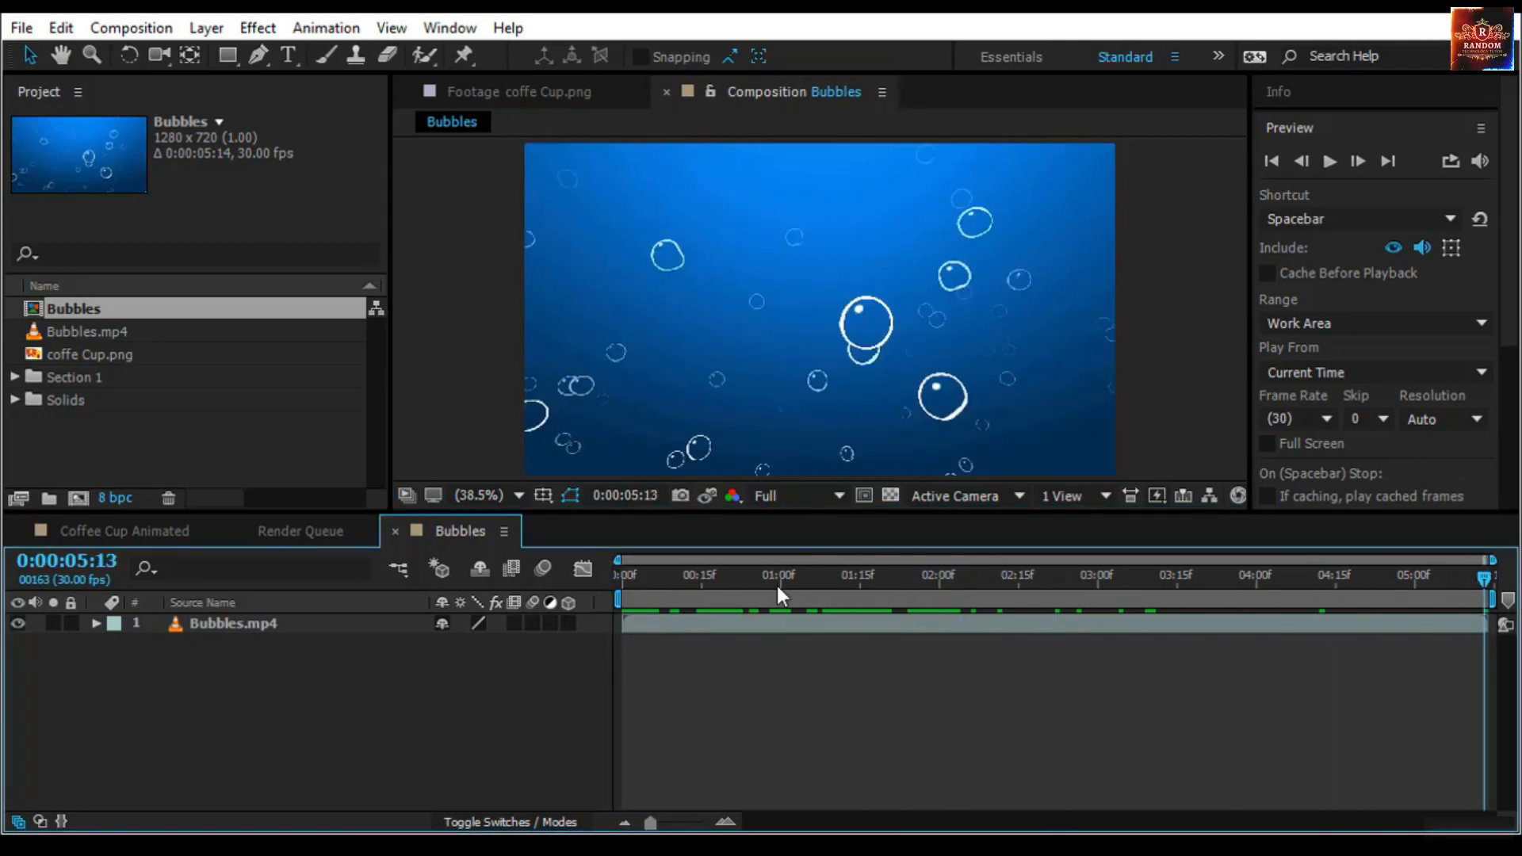
{"action": "left_click", "coordinate": [707, 496]}
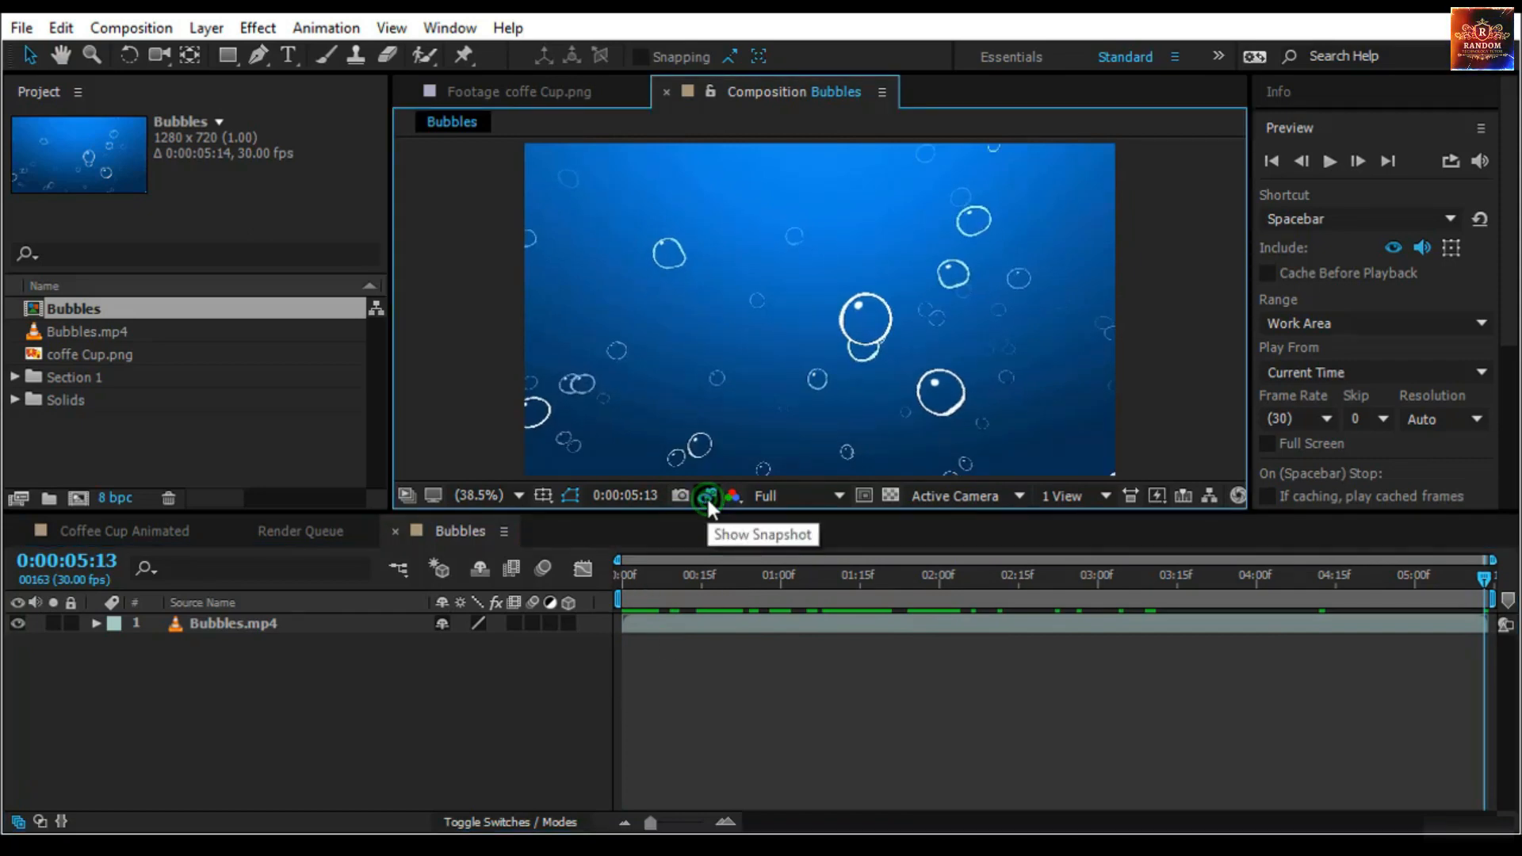
{"action": "left_click", "coordinate": [707, 498]}
{"action": "left_click", "coordinate": [707, 498]}
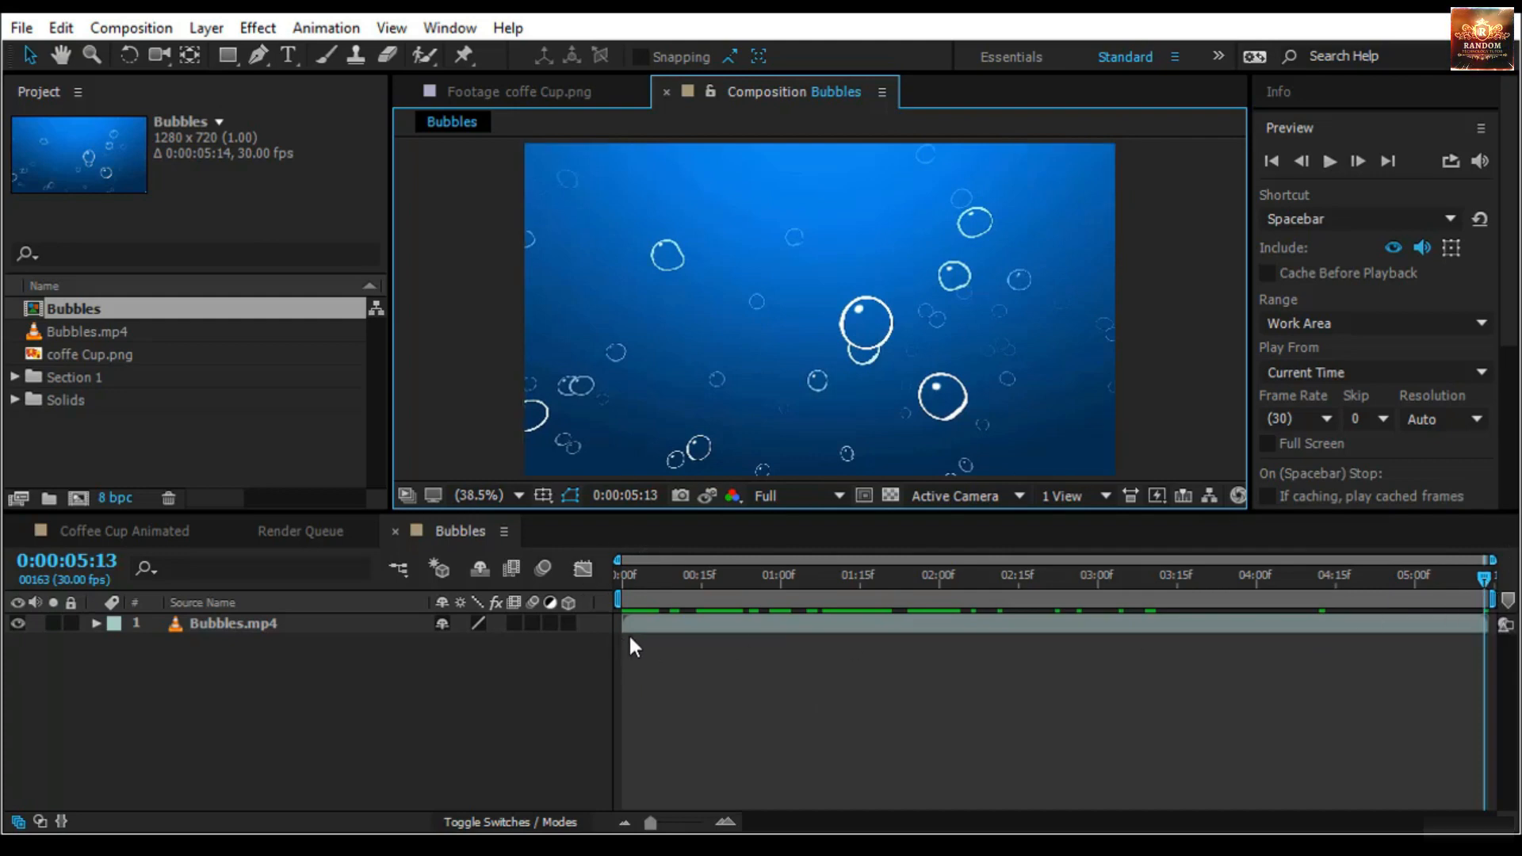
Retake the snapshot at 0:00:00:00 and show it over the last frame at 0:00:05:13
{"action": "left_click_drag", "start_coordinate": [1483, 577], "coordinate": [474, 645]}
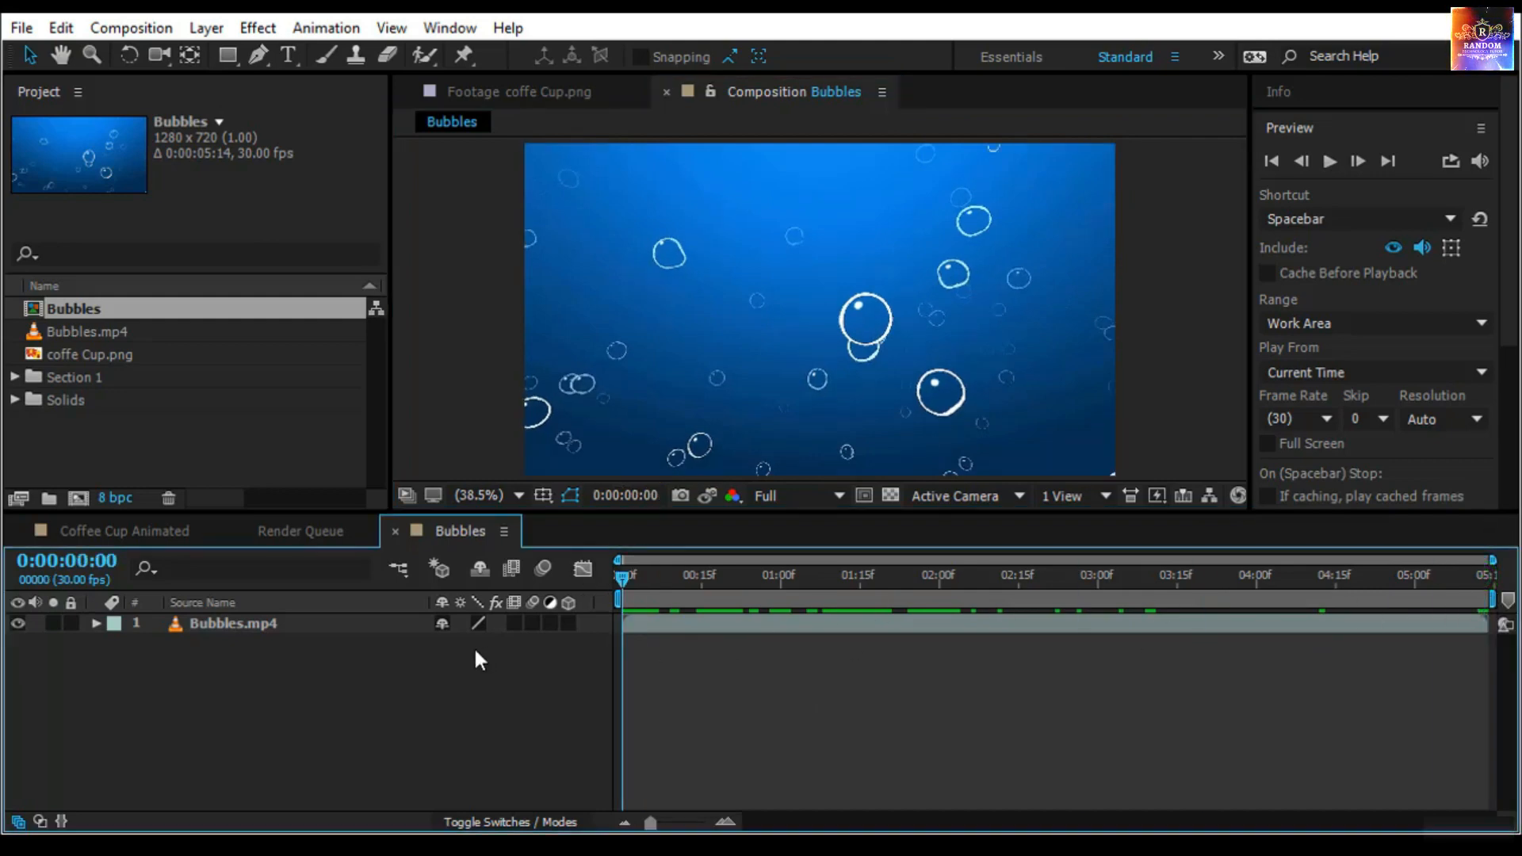
{"action": "left_click", "coordinate": [680, 494]}
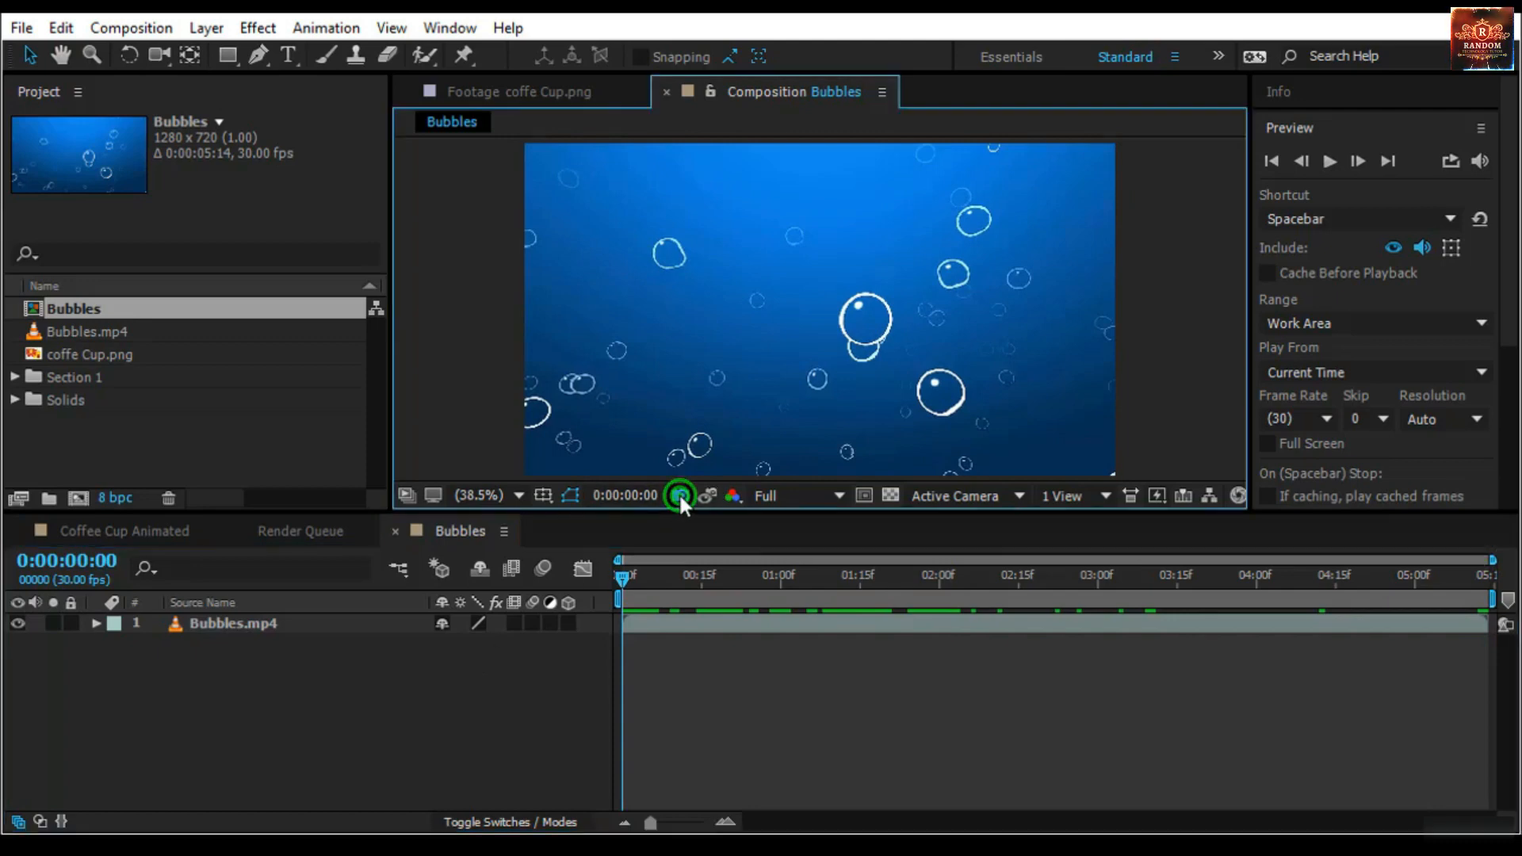
{"action": "left_click", "coordinate": [624, 576]}
{"action": "key", "text": "End"}
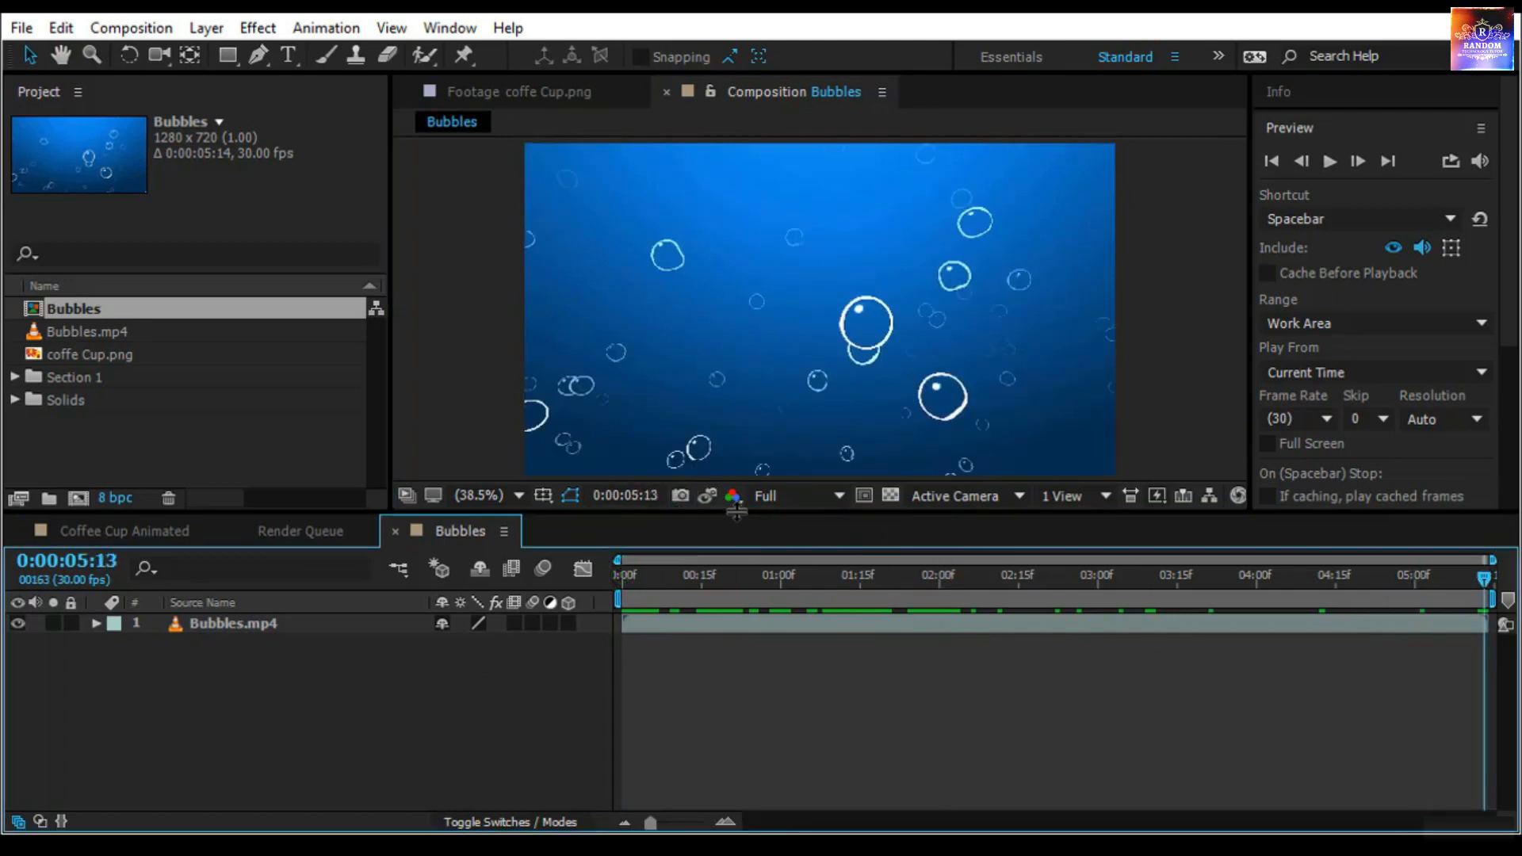
{"action": "left_click", "coordinate": [701, 496]}
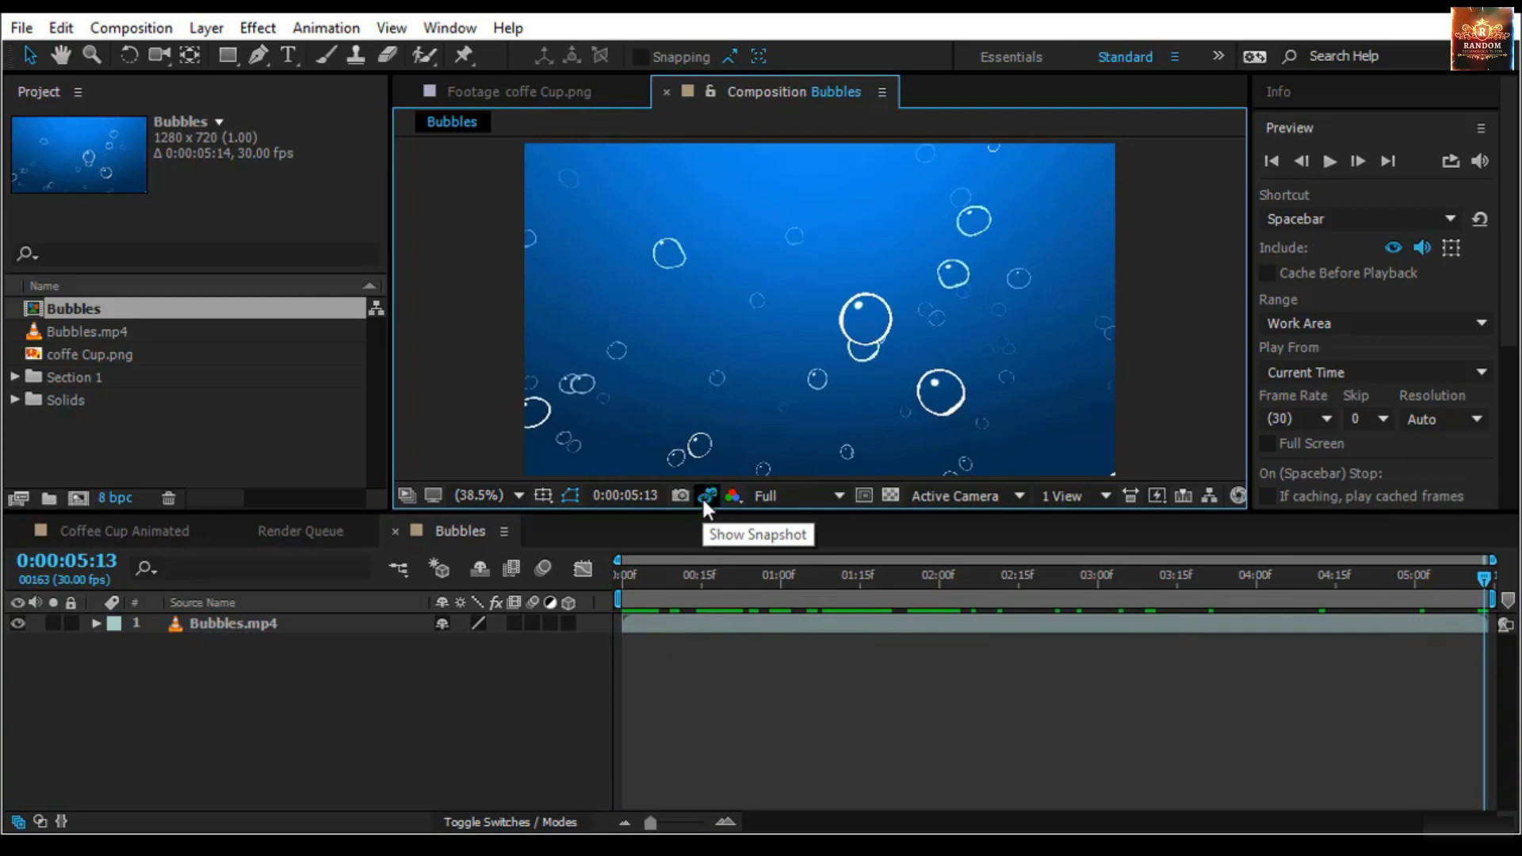
{"action": "left_click_drag", "start_coordinate": [1484, 579], "coordinate": [818, 605]}
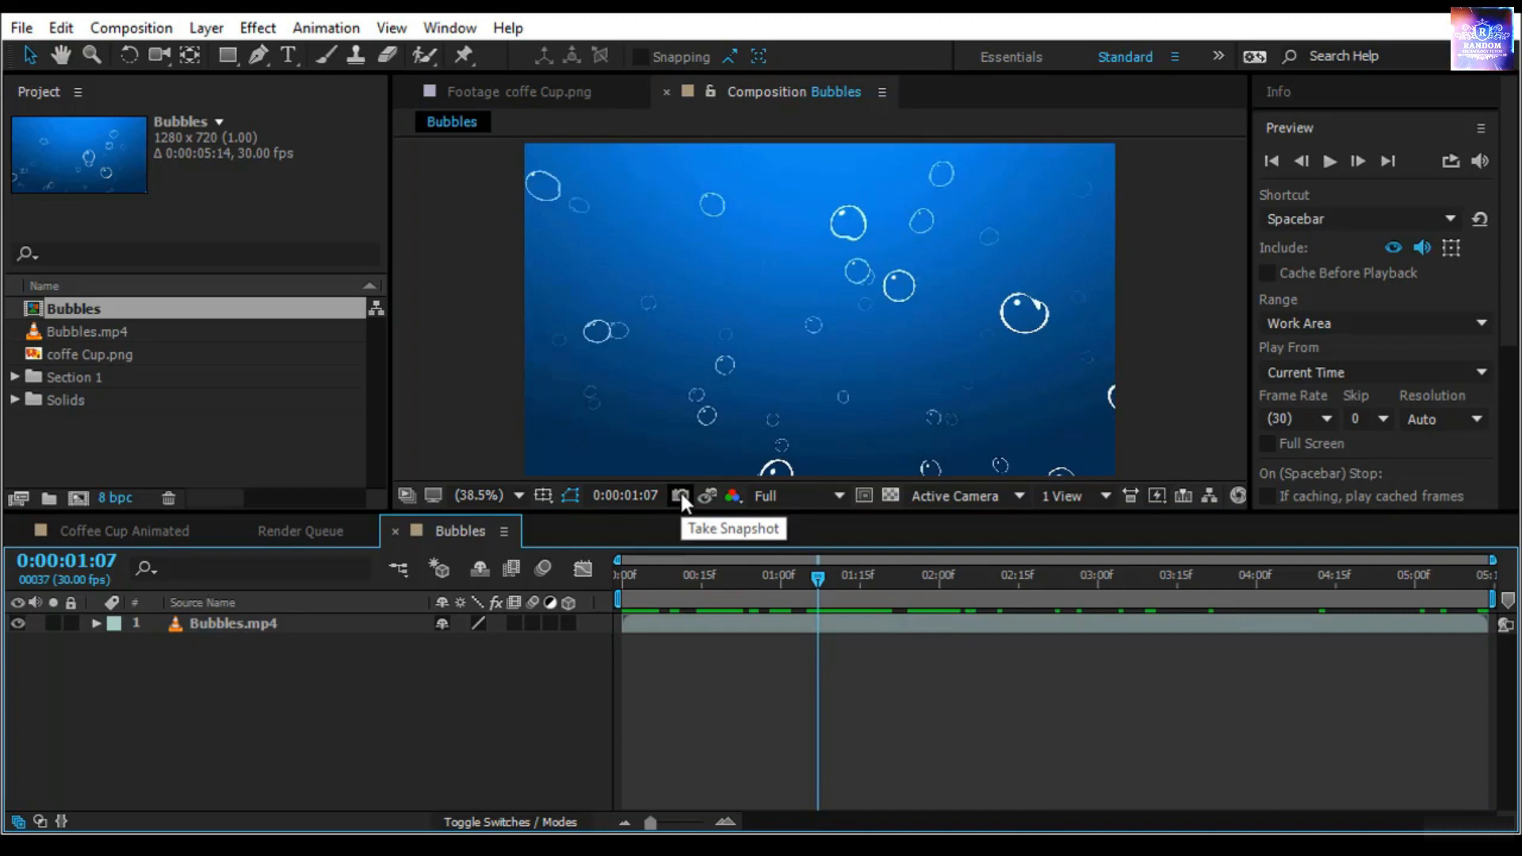
{"action": "left_click_drag", "start_coordinate": [816, 577], "coordinate": [1064, 590]}
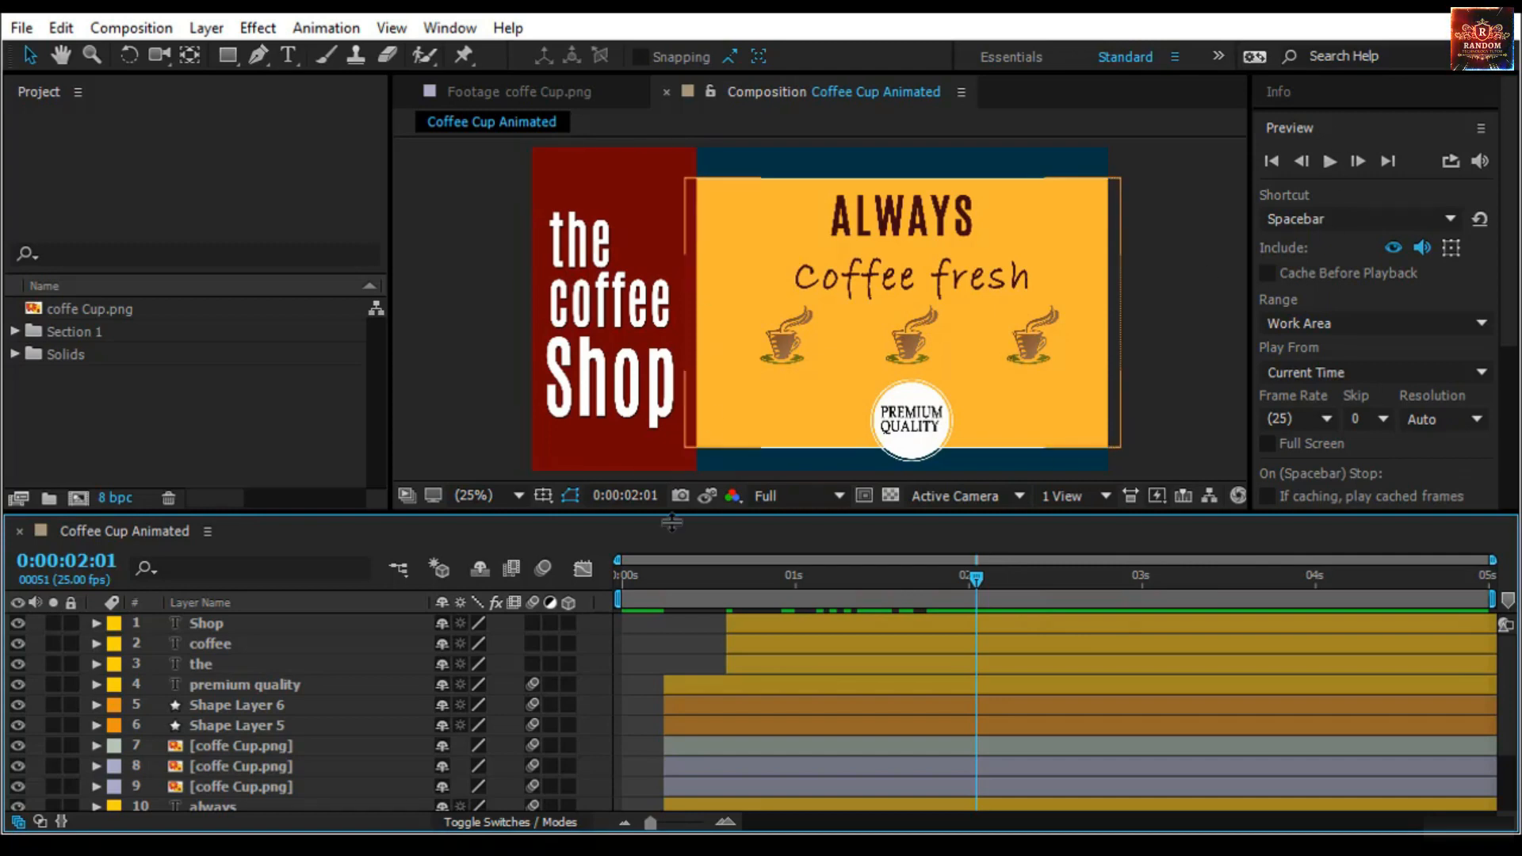
Move the current time to 0:00:01:00 in the Coffee Cup Animated composition and start the work area there
{"action": "left_click", "coordinate": [618, 600]}
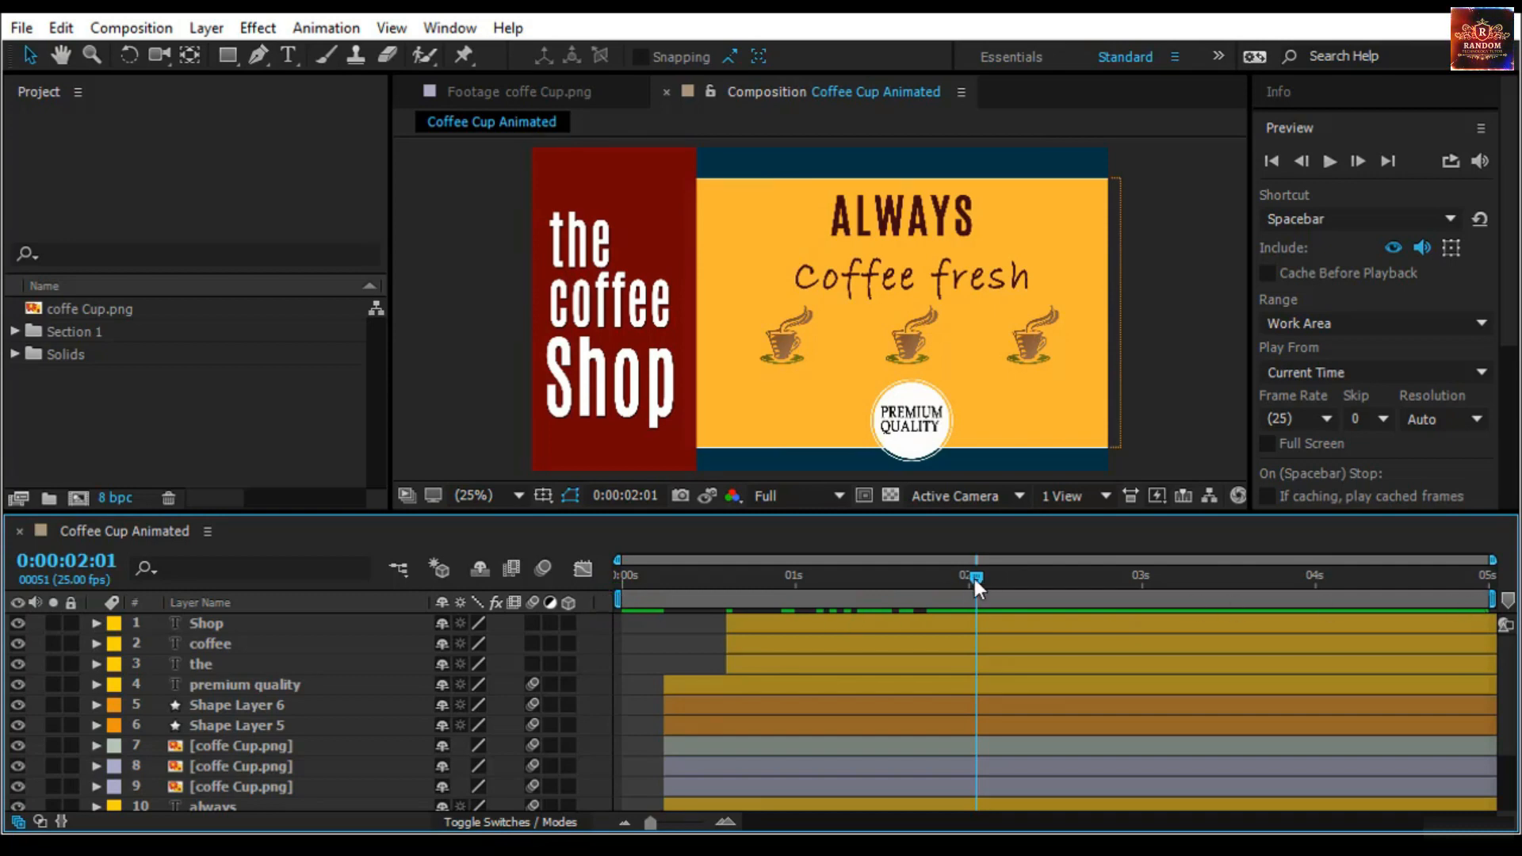
{"action": "left_click_drag", "start_coordinate": [973, 579], "coordinate": [791, 617]}
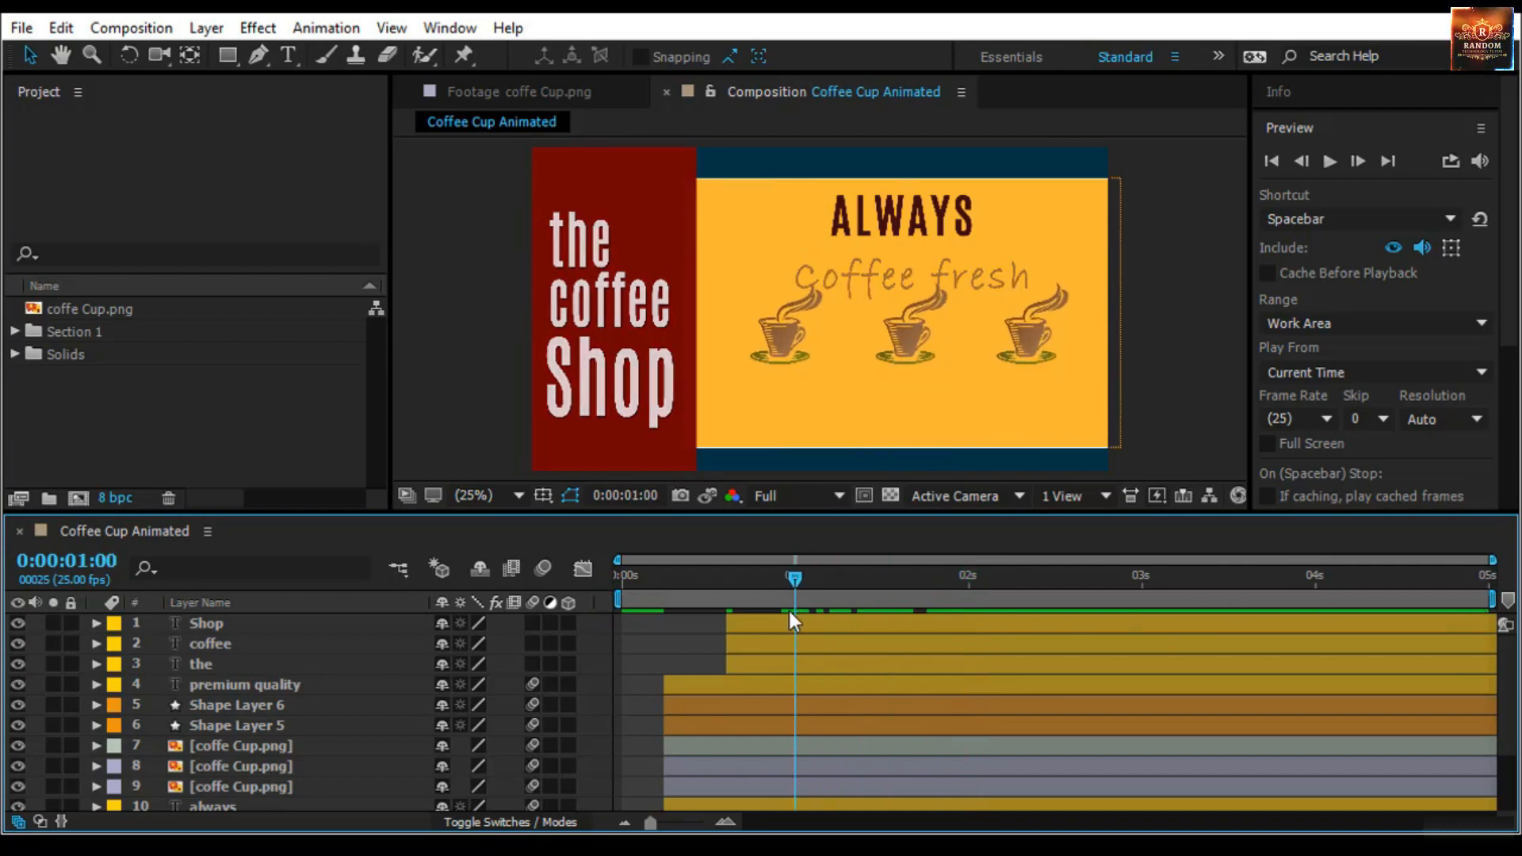
{"action": "key", "text": "b"}
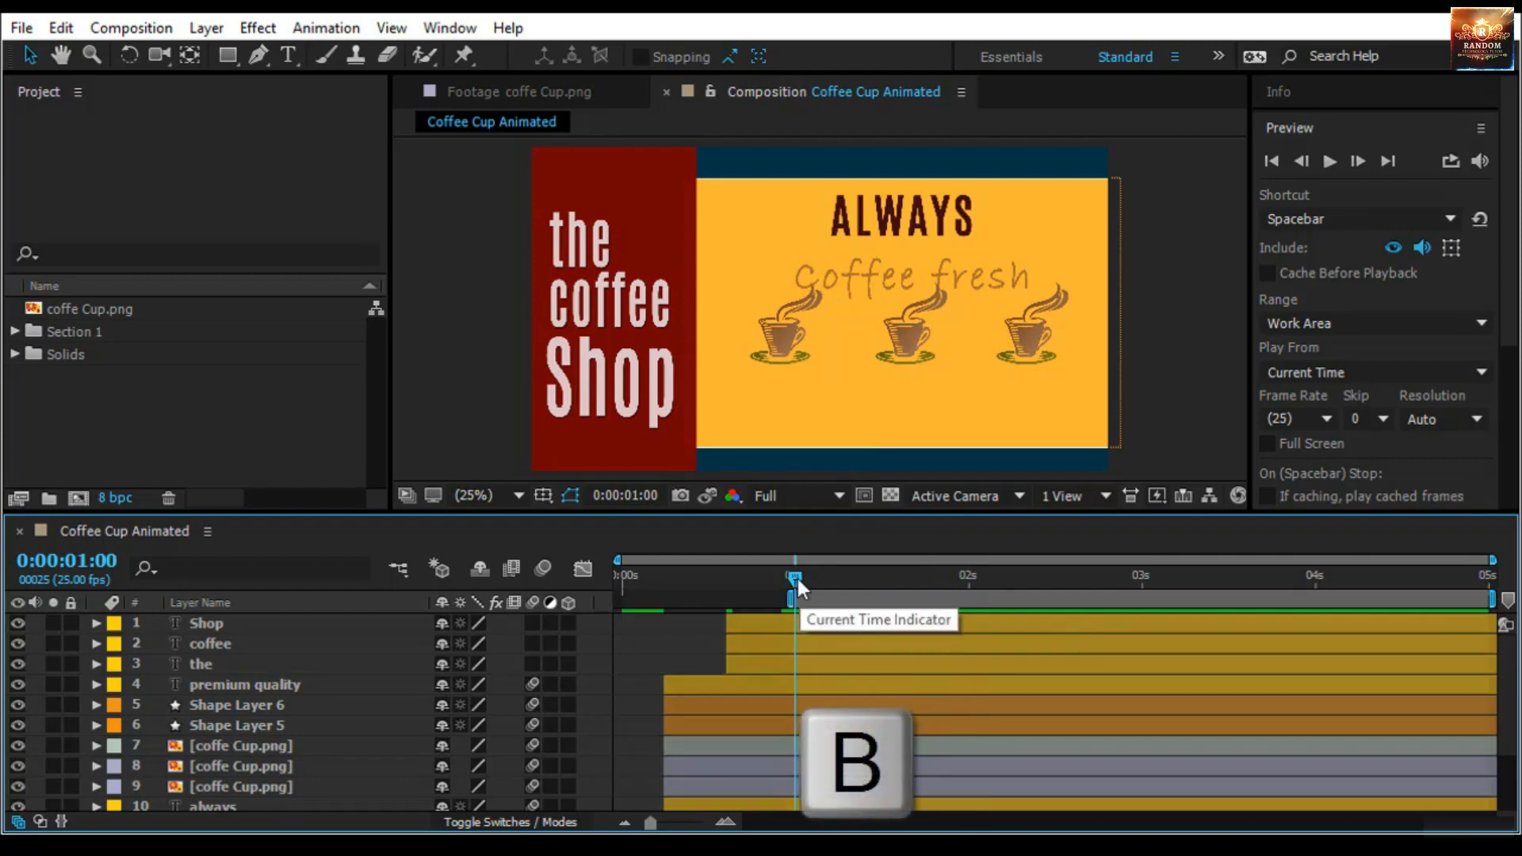
Move the current time to 0:00:03:00 in the Coffee Cup Animated composition and end the work area there
{"action": "left_click_drag", "start_coordinate": [798, 578], "coordinate": [1143, 591]}
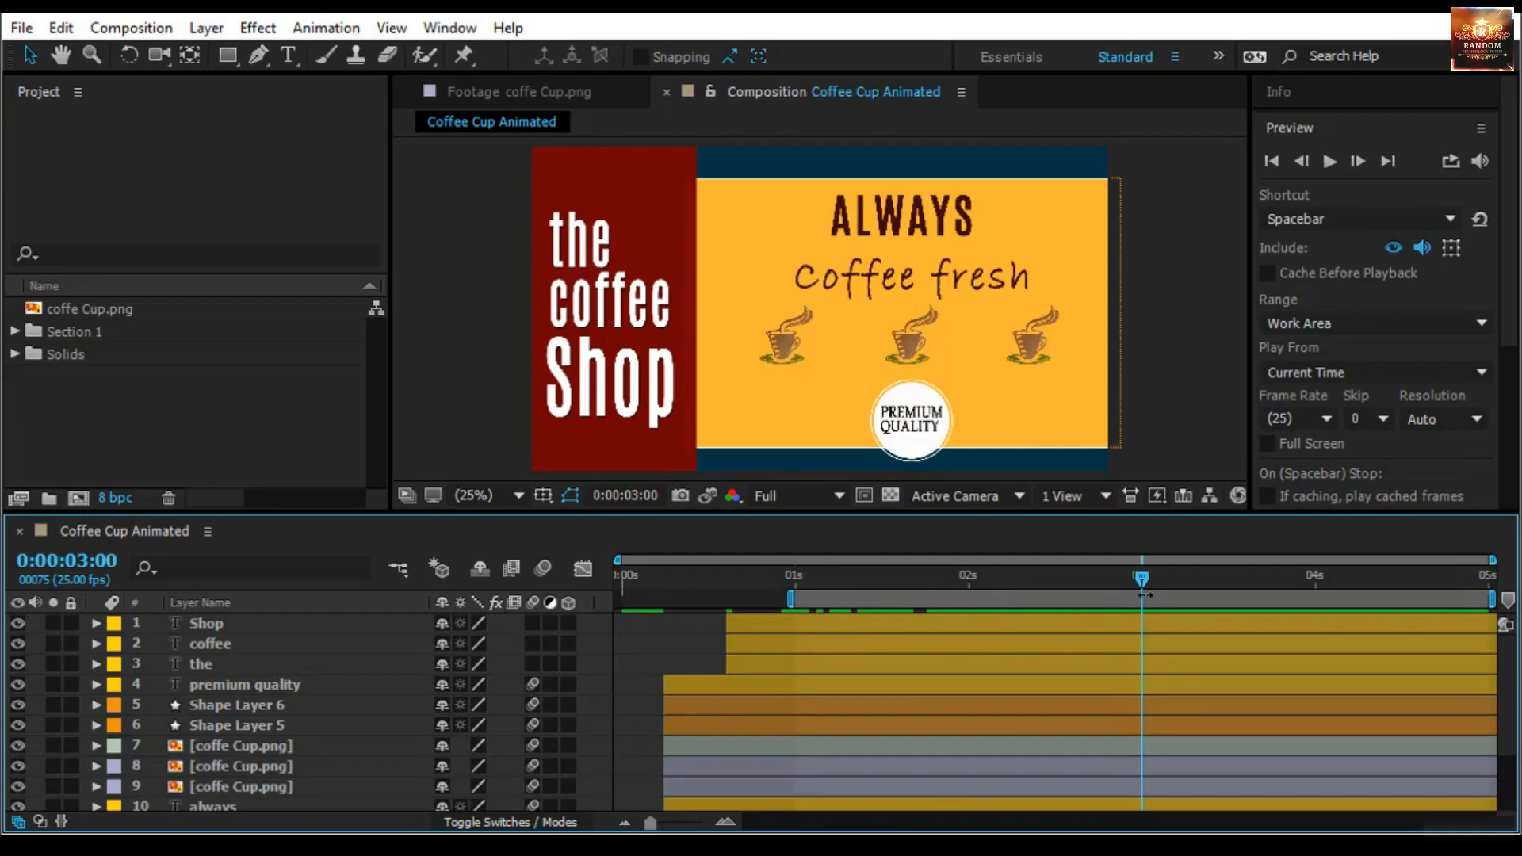
{"action": "key", "text": "n"}
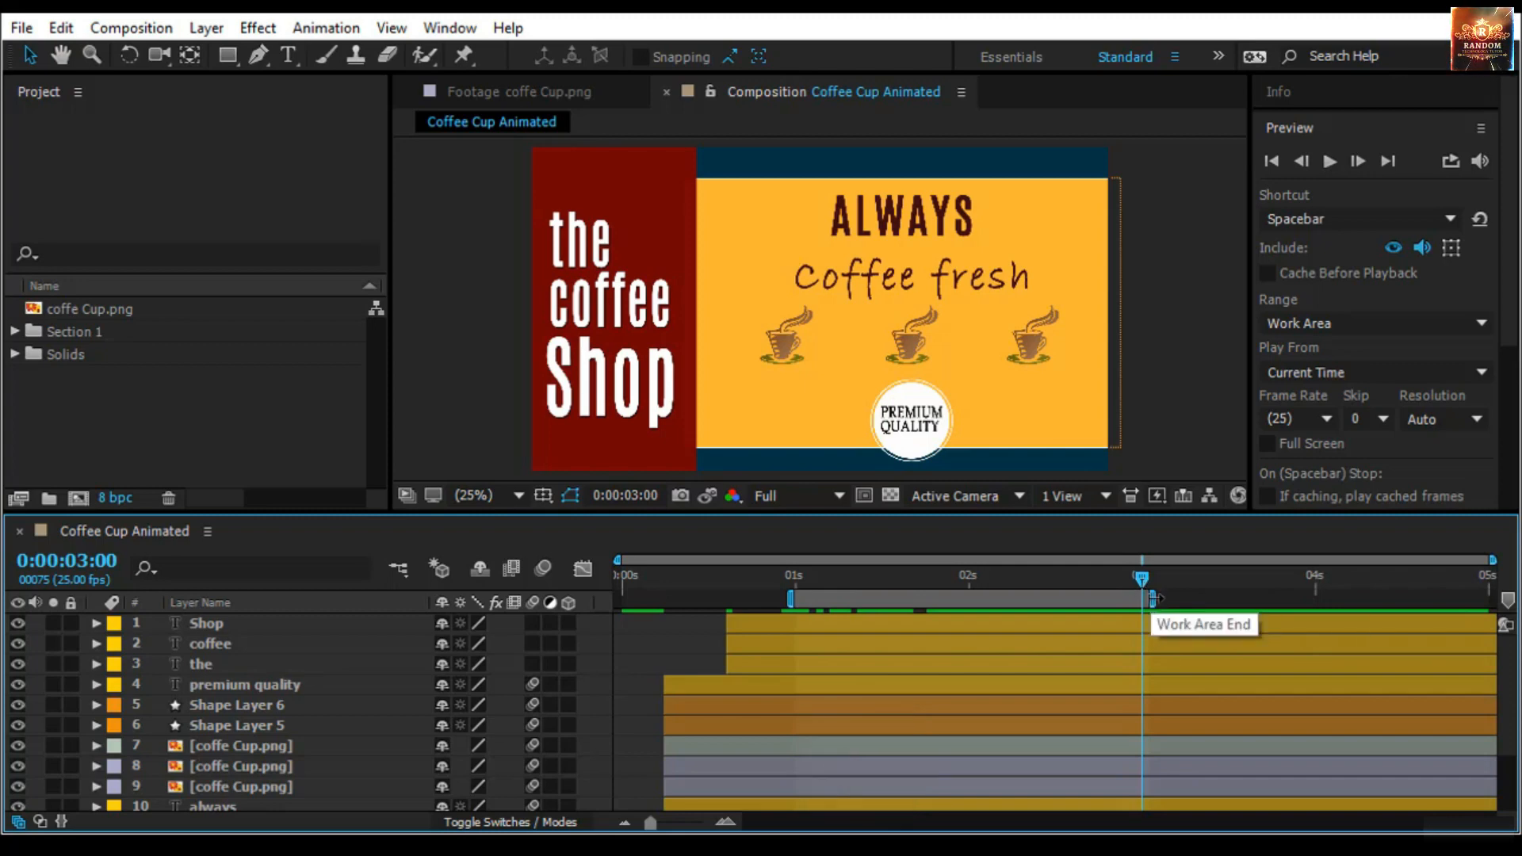
Jump the current time to the composition's first and last frames, and to the work area's start and end
{"action": "key", "text": "Home"}
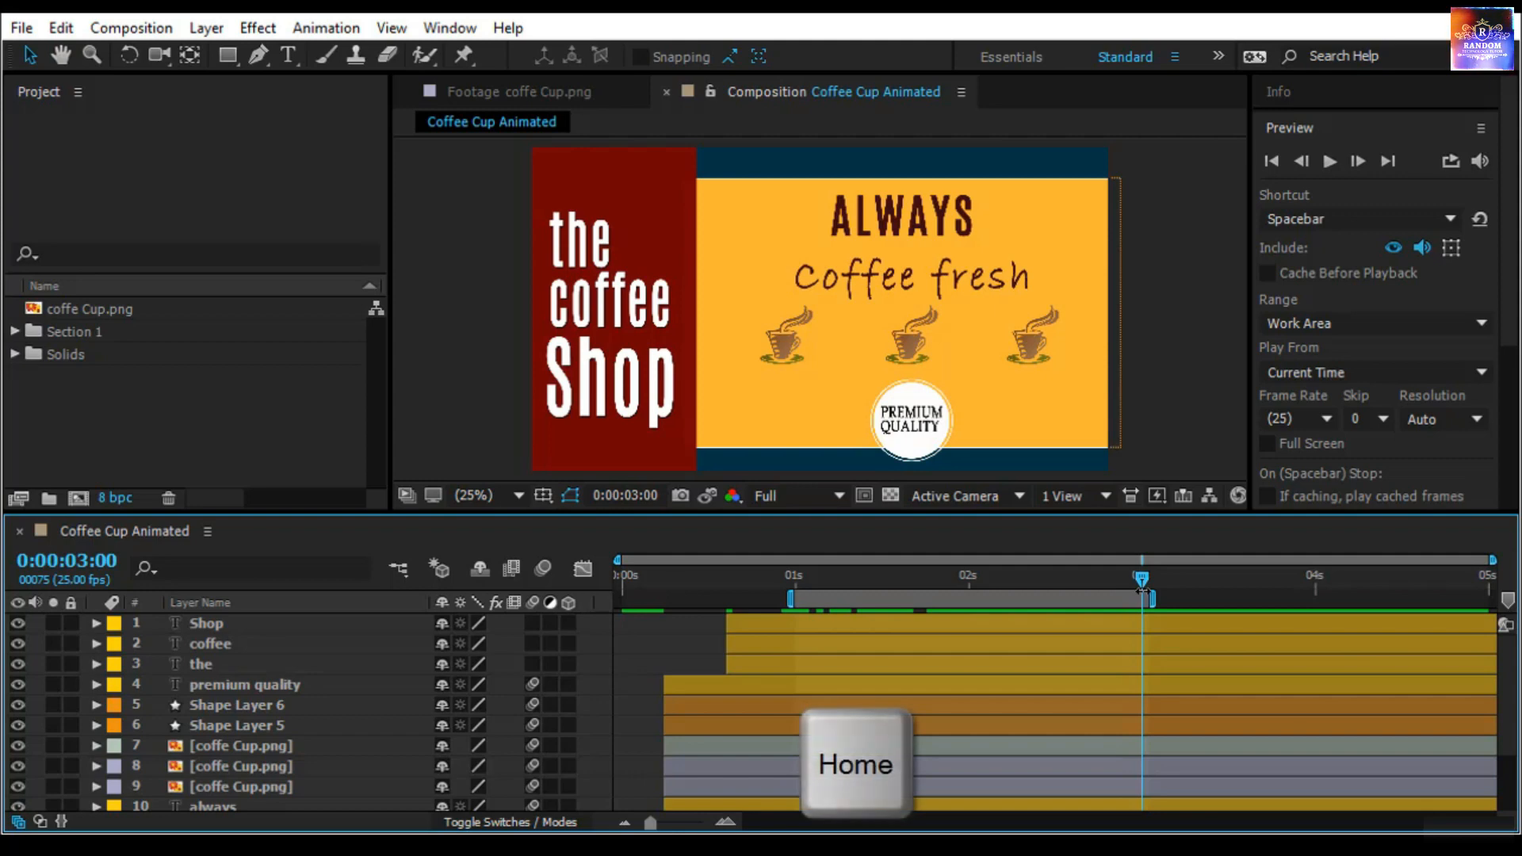
{"action": "key", "text": "Home"}
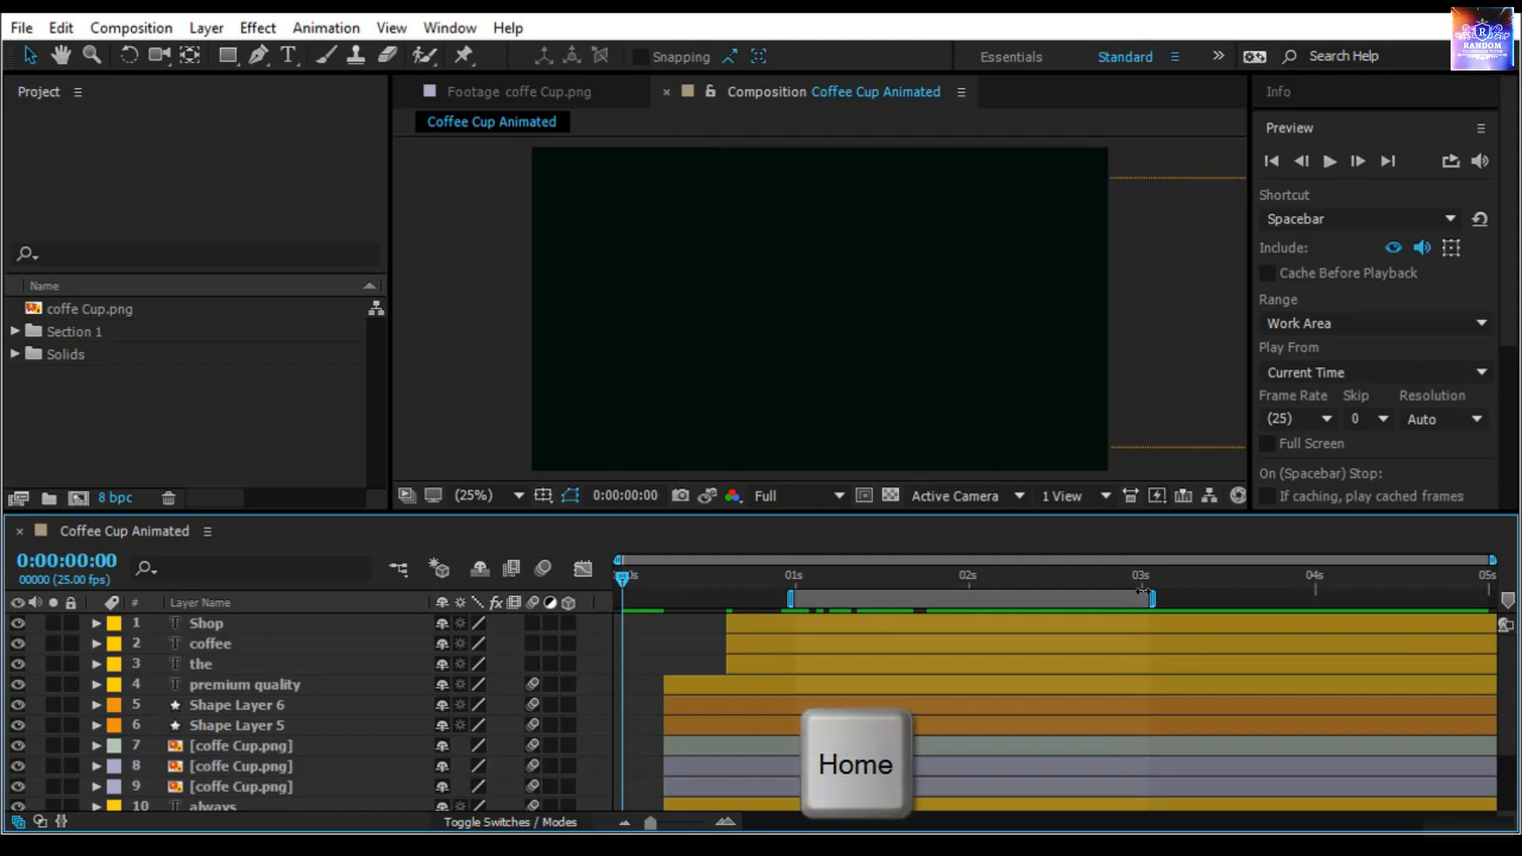
{"action": "key", "text": "End"}
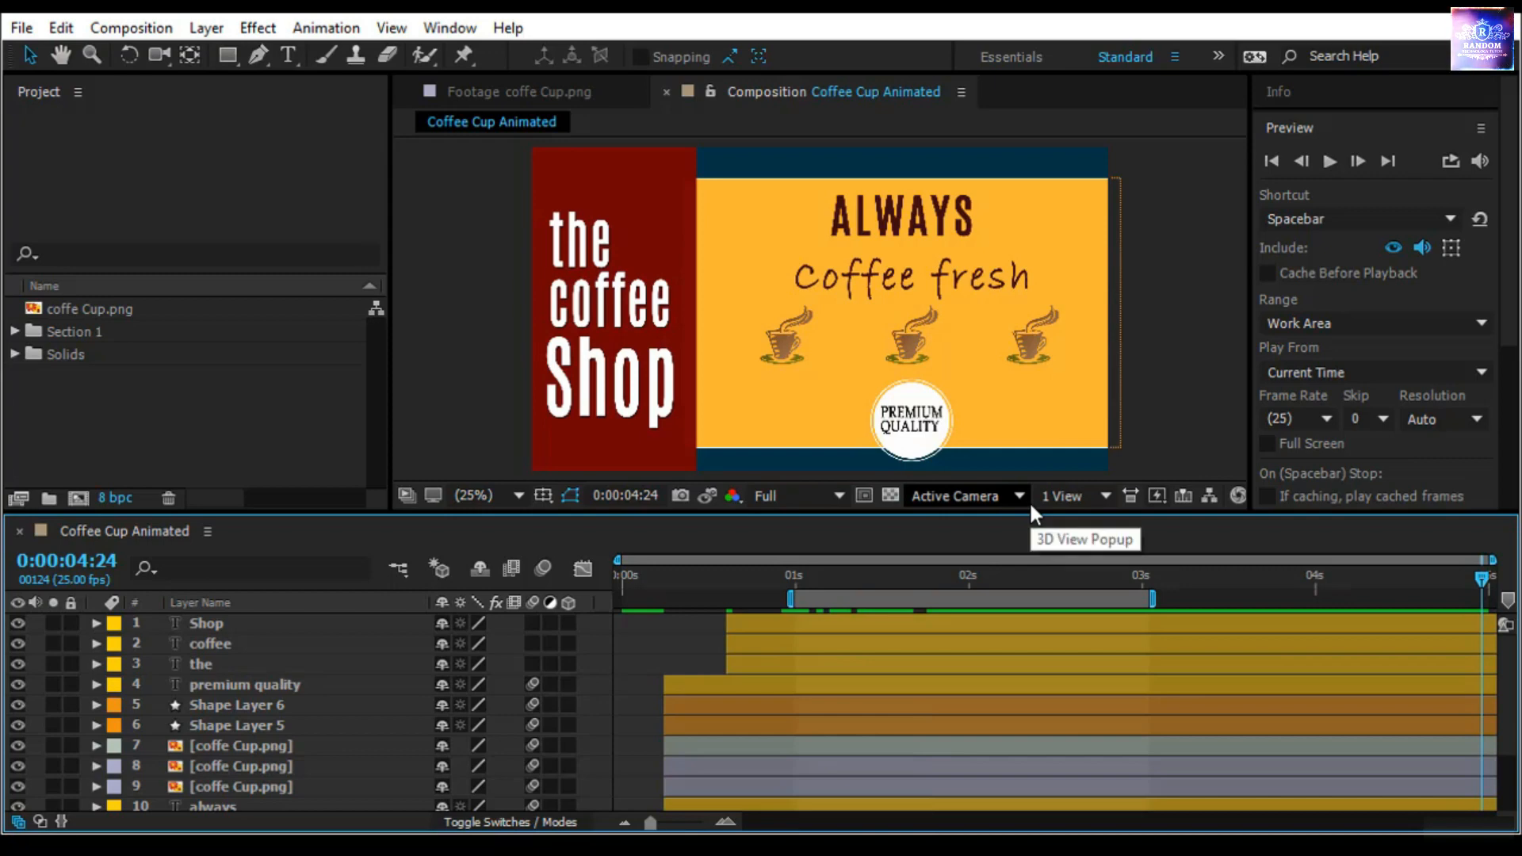
{"action": "key", "text": "shift+Home"}
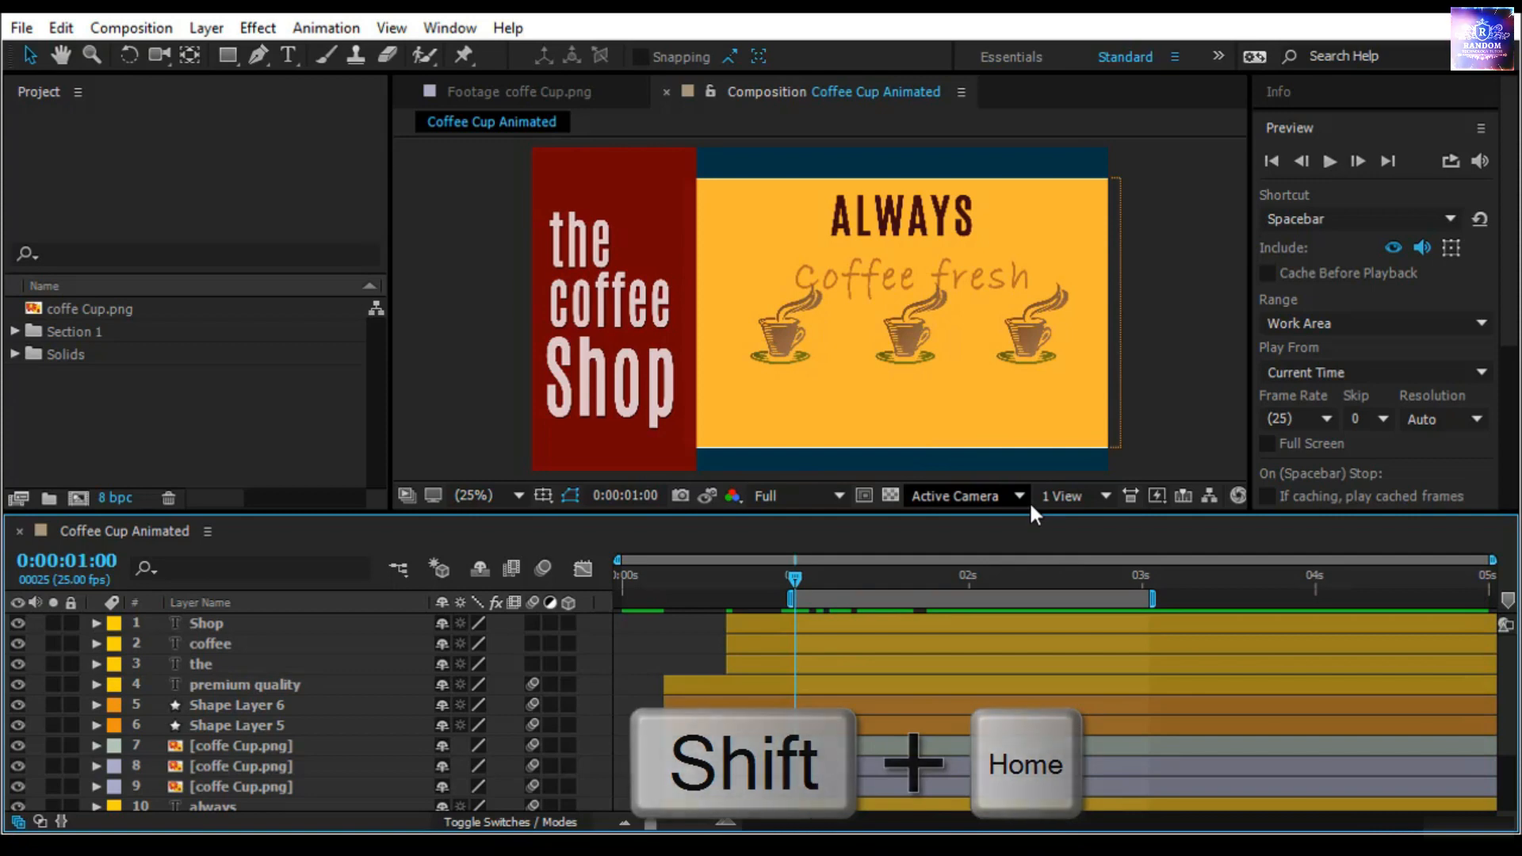
{"action": "key", "text": "shift+End"}
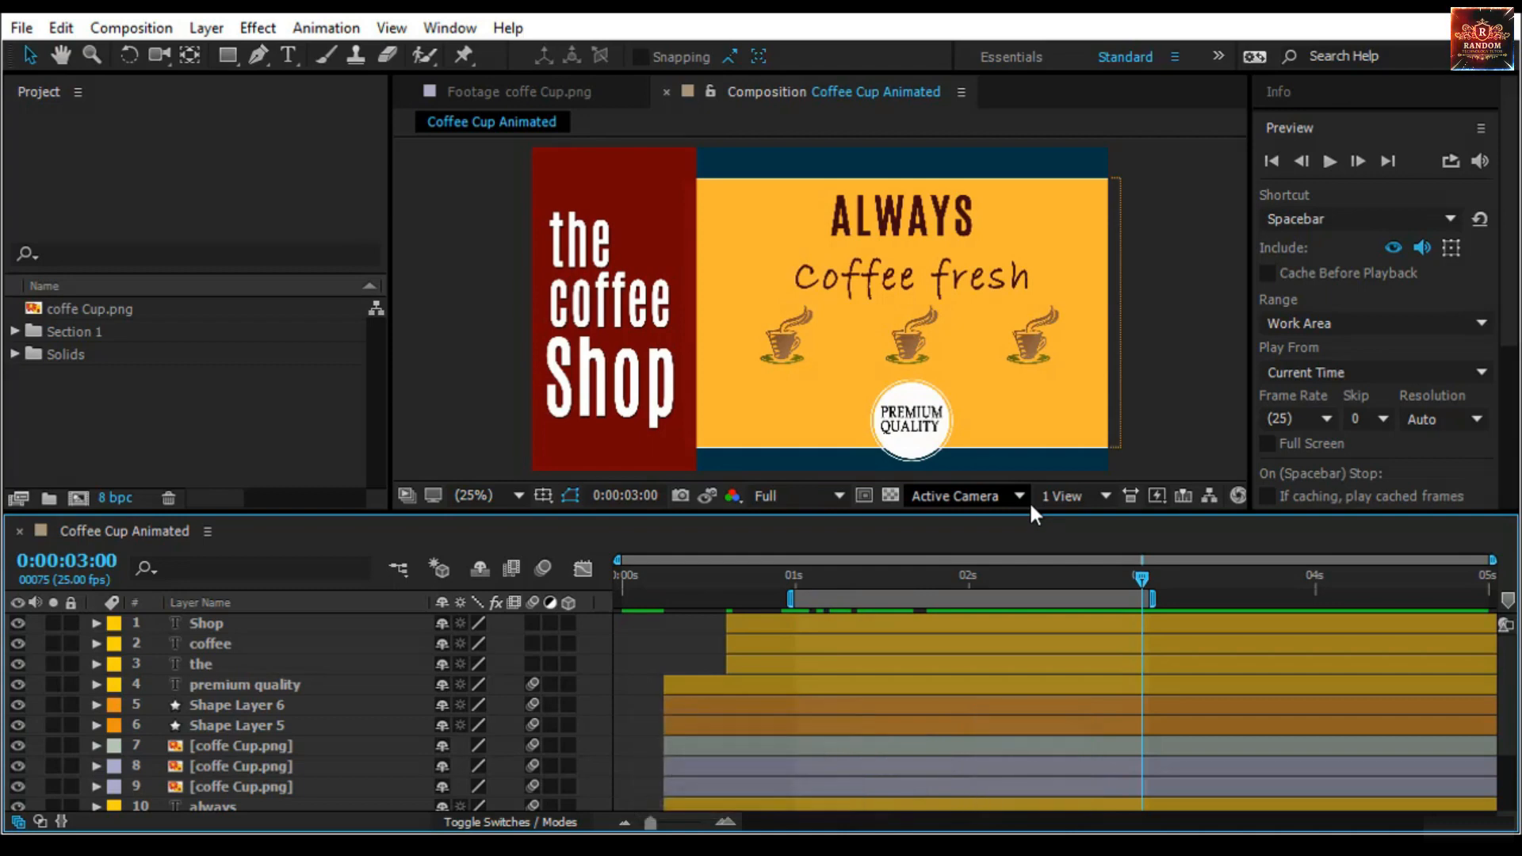
Step the current time back five frames from the work area's end to 0:00:02:20
{"action": "key", "text": "Page_Up"}
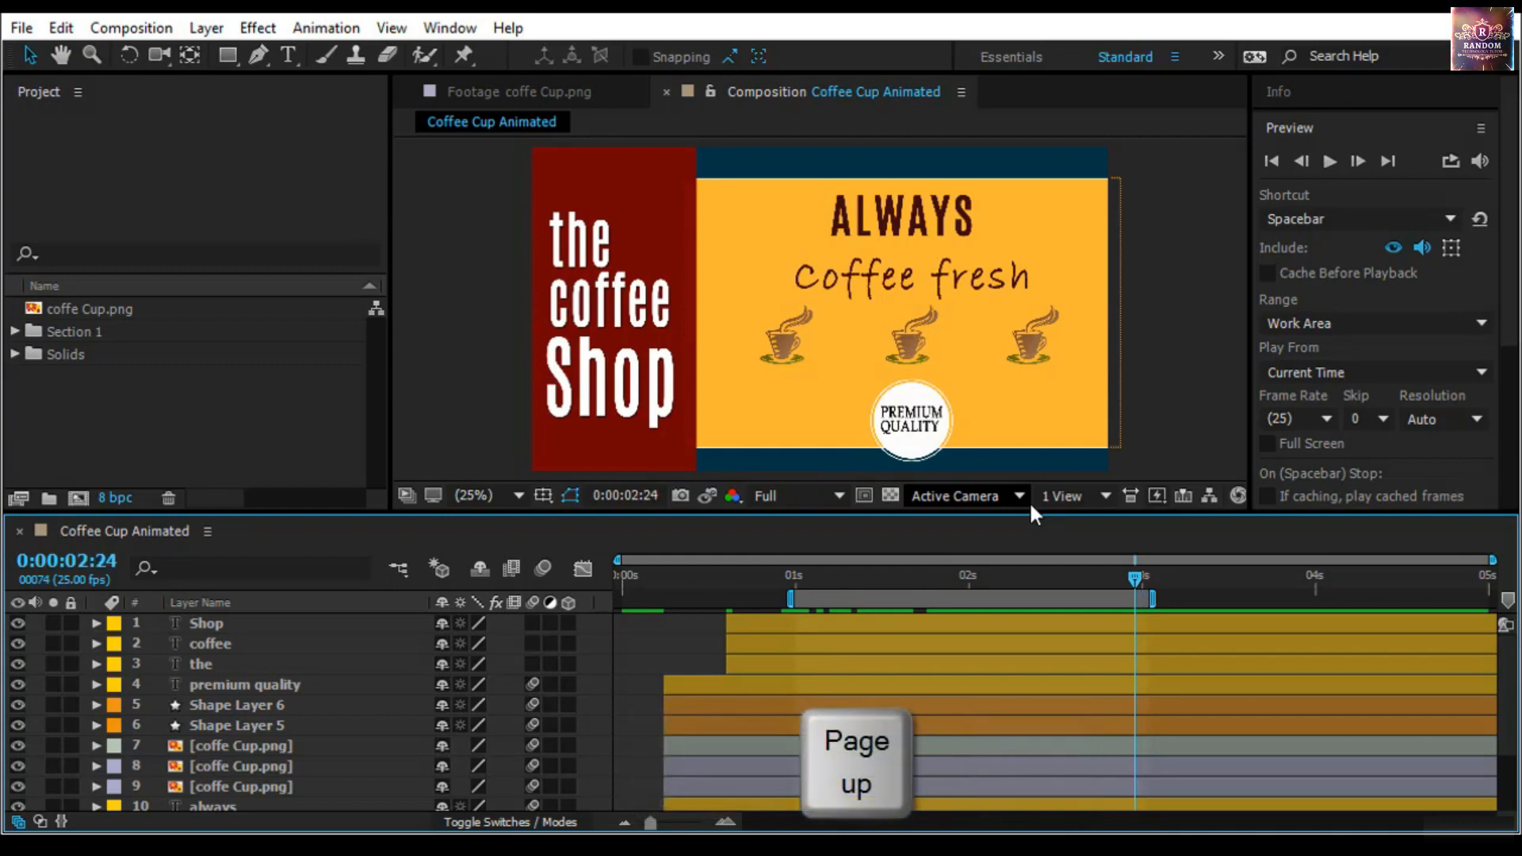
{"action": "key", "text": "Page_Up"}
{"action": "key", "text": "Page_Up"}
{"action": "key", "text": "Page_Up"}
{"action": "key", "text": "Page_Up"}
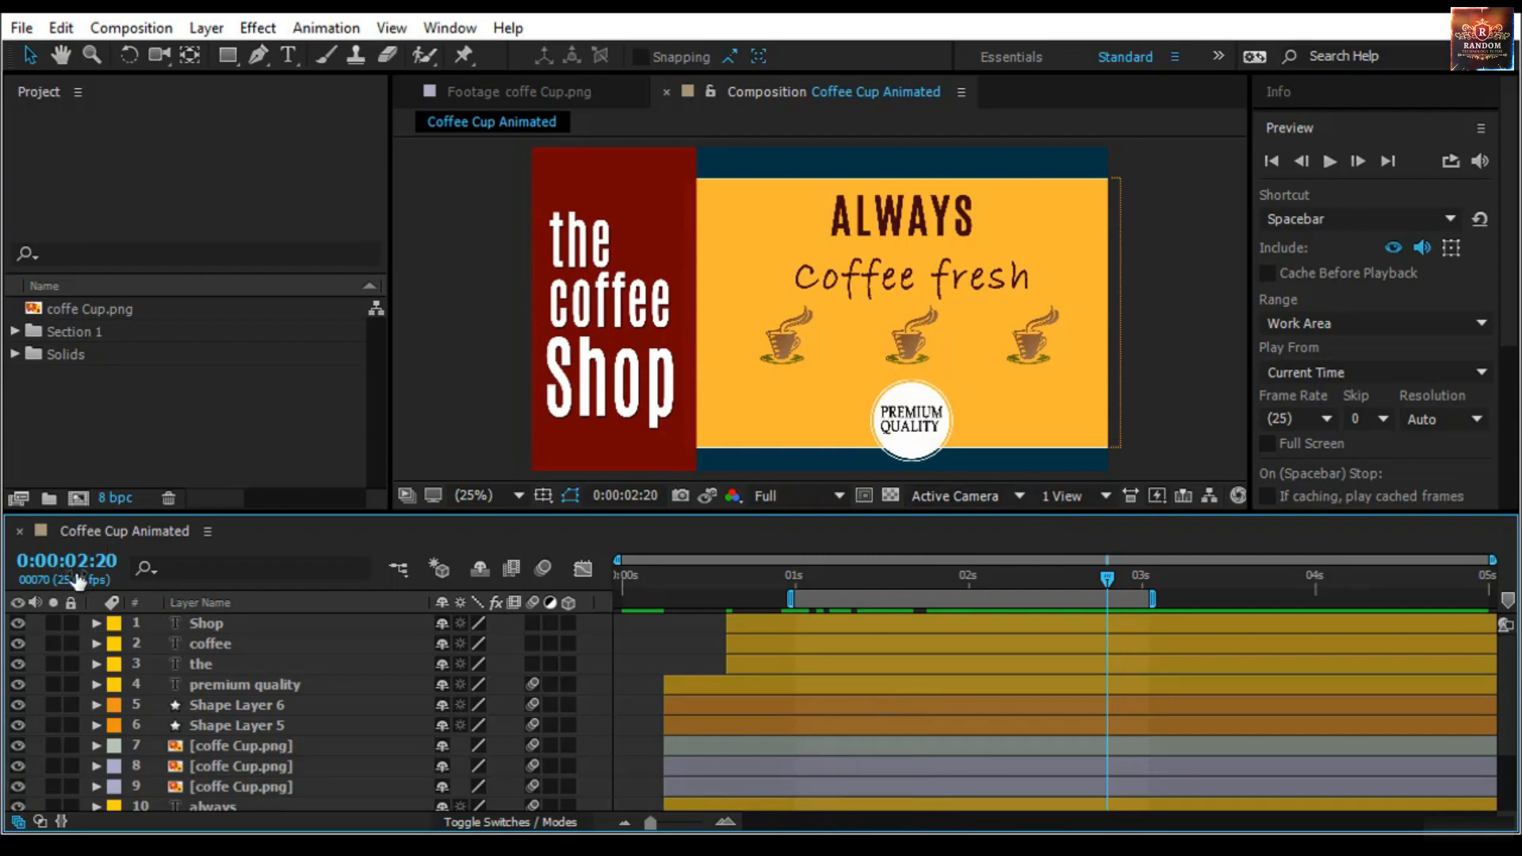
Step the current time forward one frame at a time to 0:00:02:24
{"action": "key", "text": "Page_Down"}
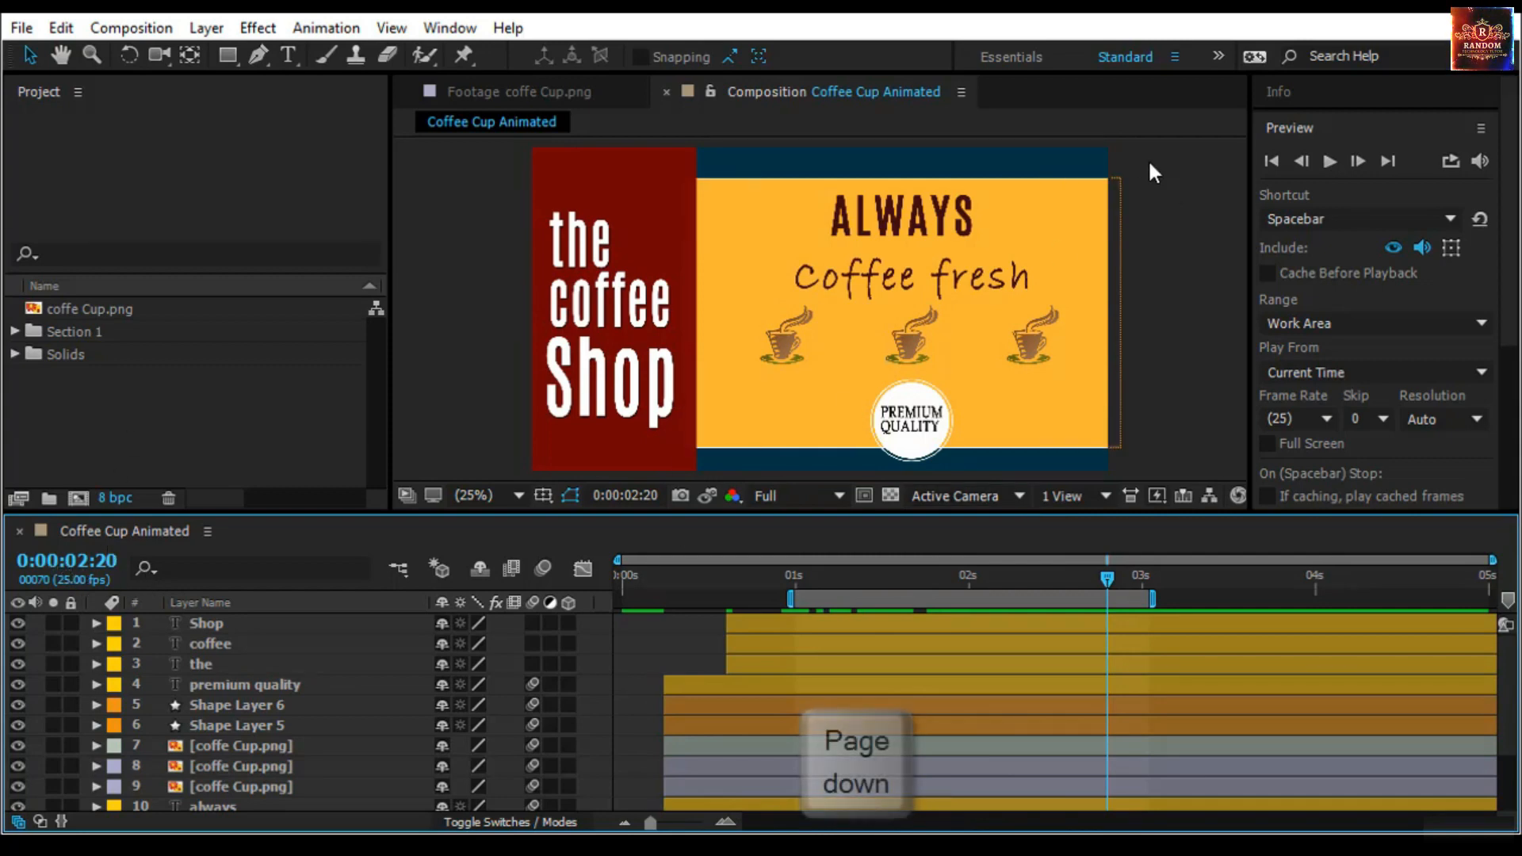
{"action": "key", "text": "Page_Down"}
{"action": "key", "text": "Page_Down"}
{"action": "key", "text": "Page_Down"}
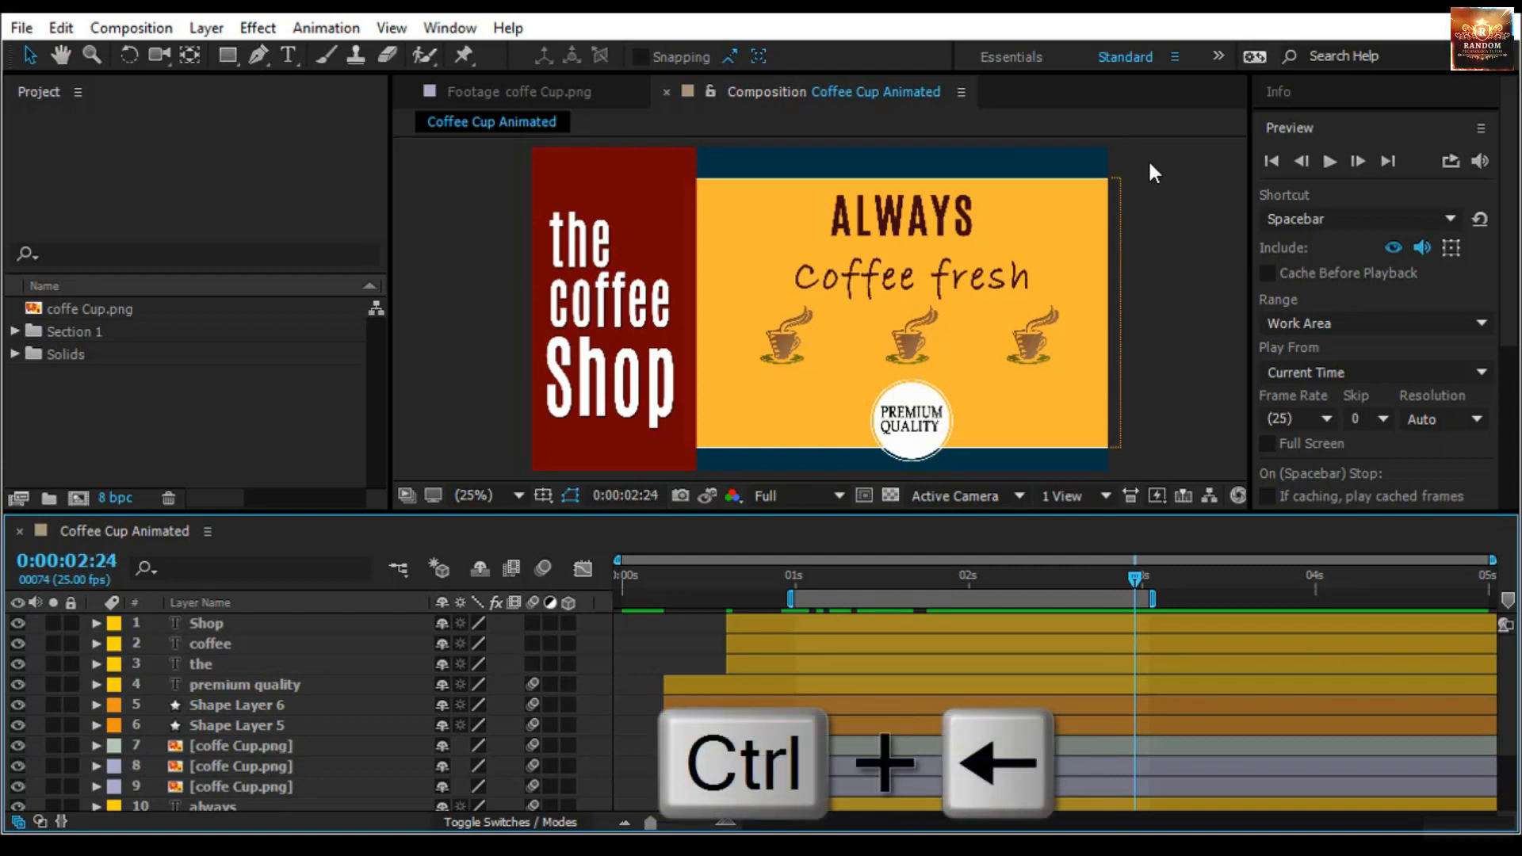
Step the current time back one frame at a time to 0:00:02:13
{"action": "key", "text": "ctrl+Left"}
{"action": "key", "text": "ctrl+Left"}
{"action": "key", "text": "ctrl+Left"}
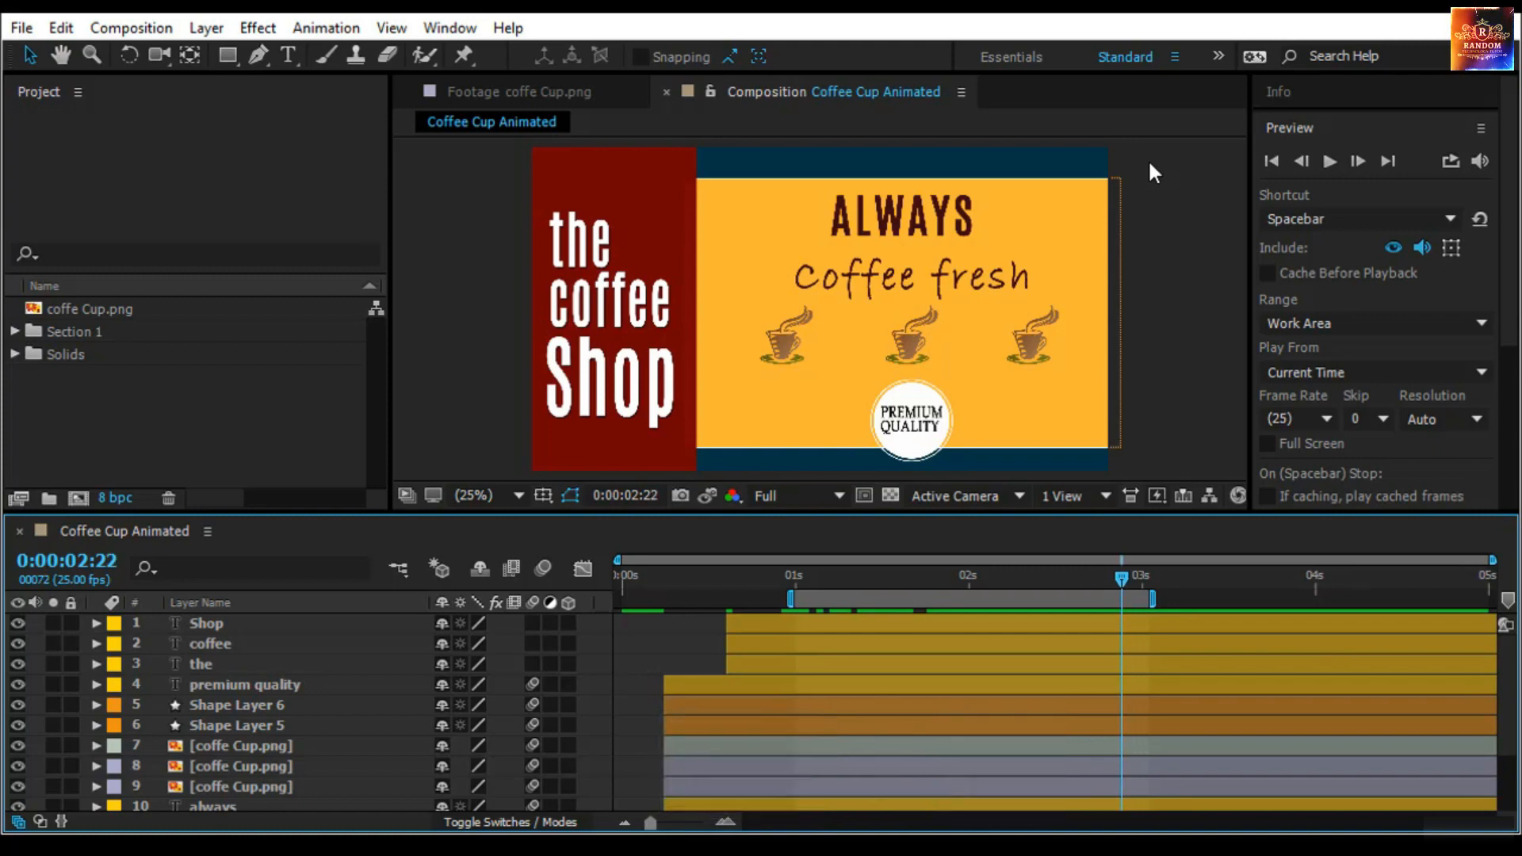
{"action": "key", "text": "ctrl+Left"}
{"action": "key", "text": "ctrl+Left"}
{"action": "key", "text": "ctrl+Left"}
{"action": "key", "text": "ctrl+Left"}
{"action": "key", "text": "ctrl+Left"}
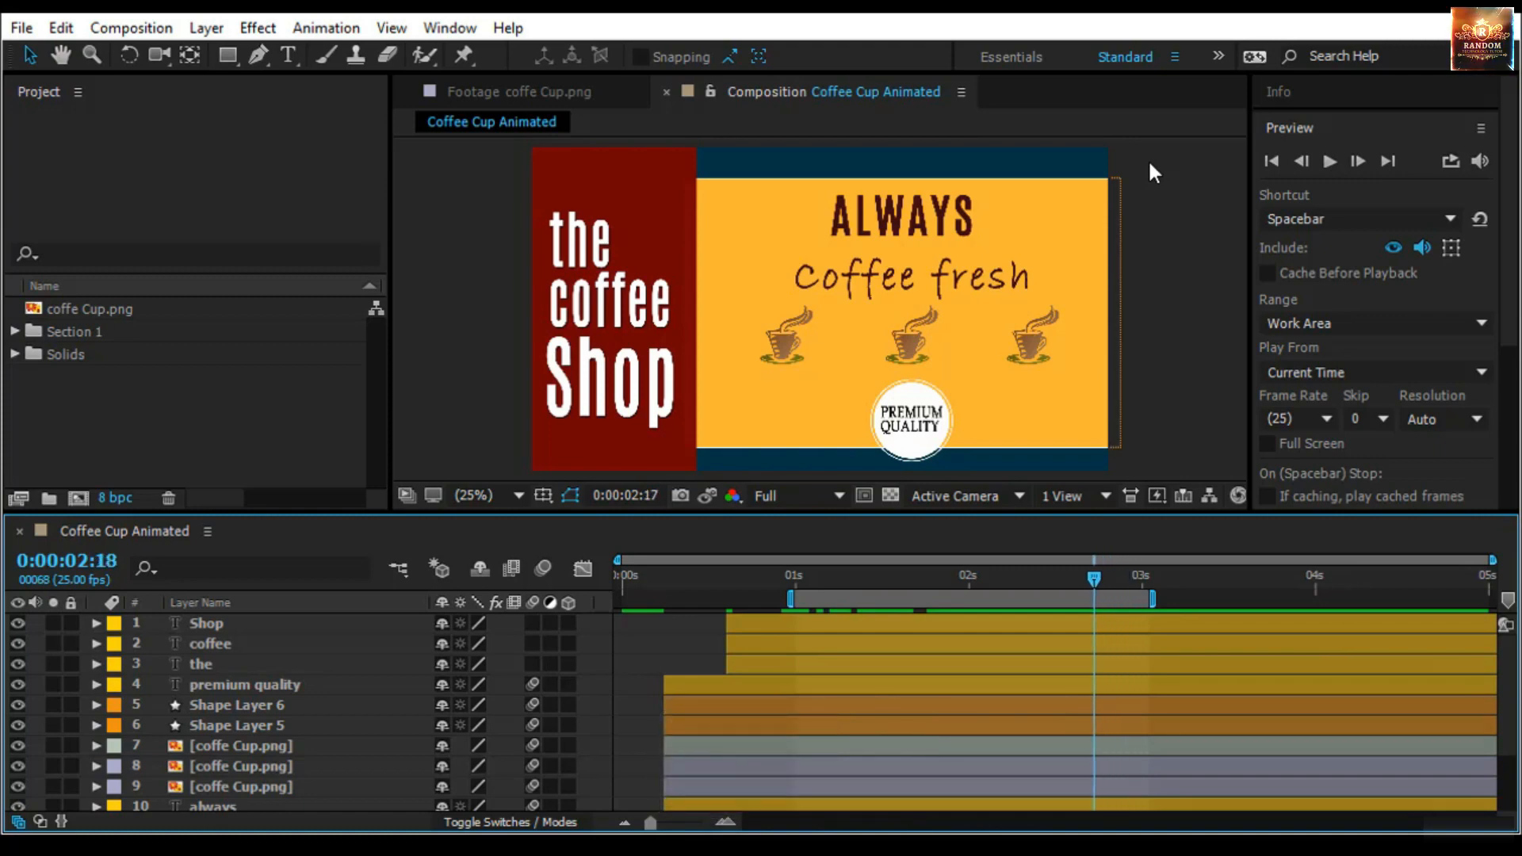
{"action": "key", "text": "ctrl+Left"}
{"action": "key", "text": "ctrl+Left"}
{"action": "key", "text": "ctrl+Left"}
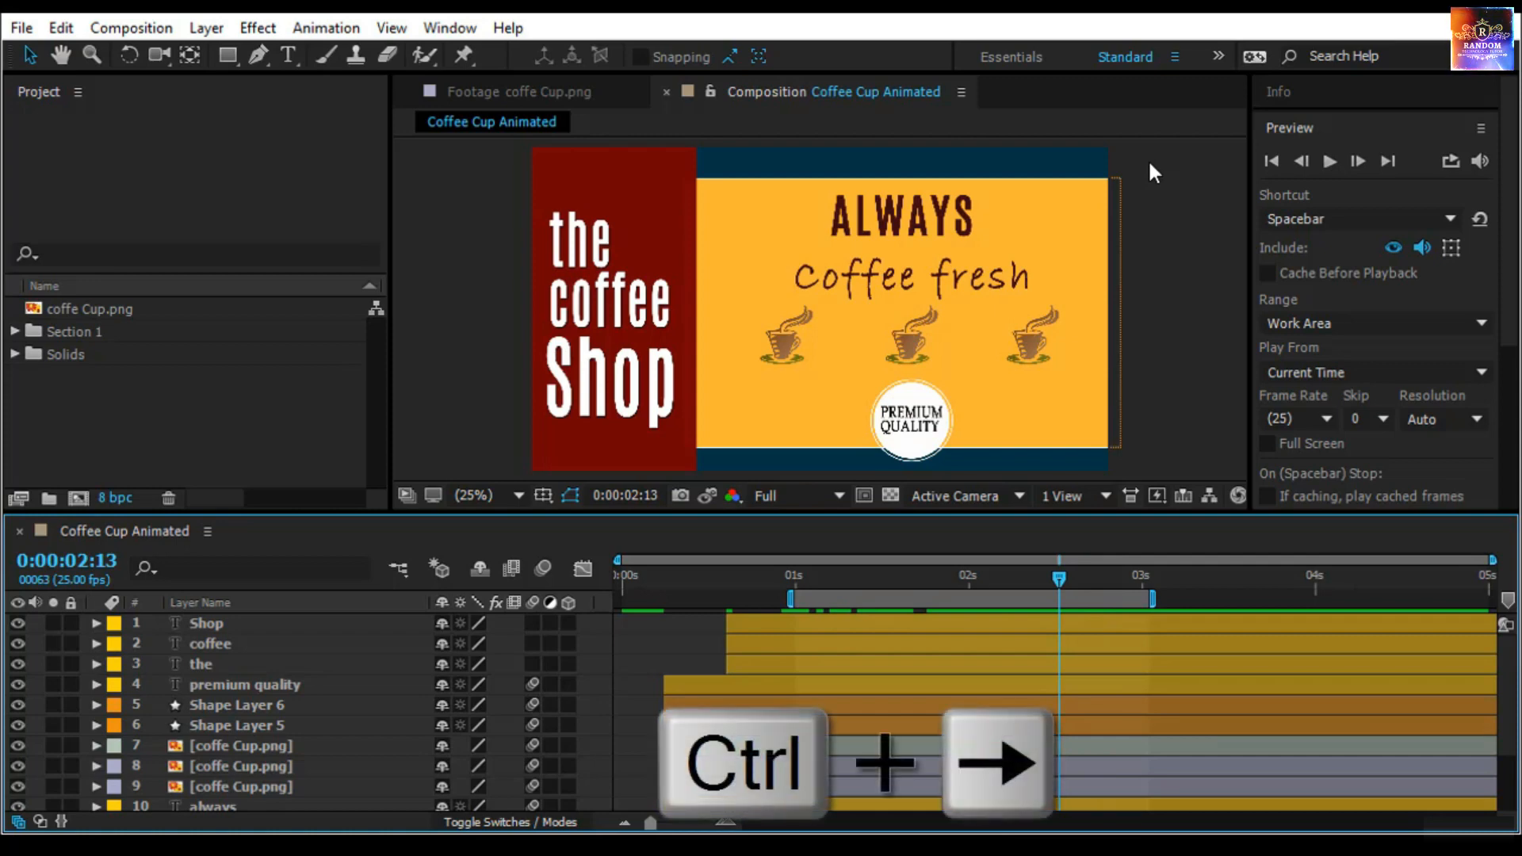
Step the current time forward one frame at a time to 0:00:02:17
{"action": "key", "text": "ctrl+Right"}
{"action": "key", "text": "ctrl+Right"}
{"action": "key", "text": "ctrl+Right"}
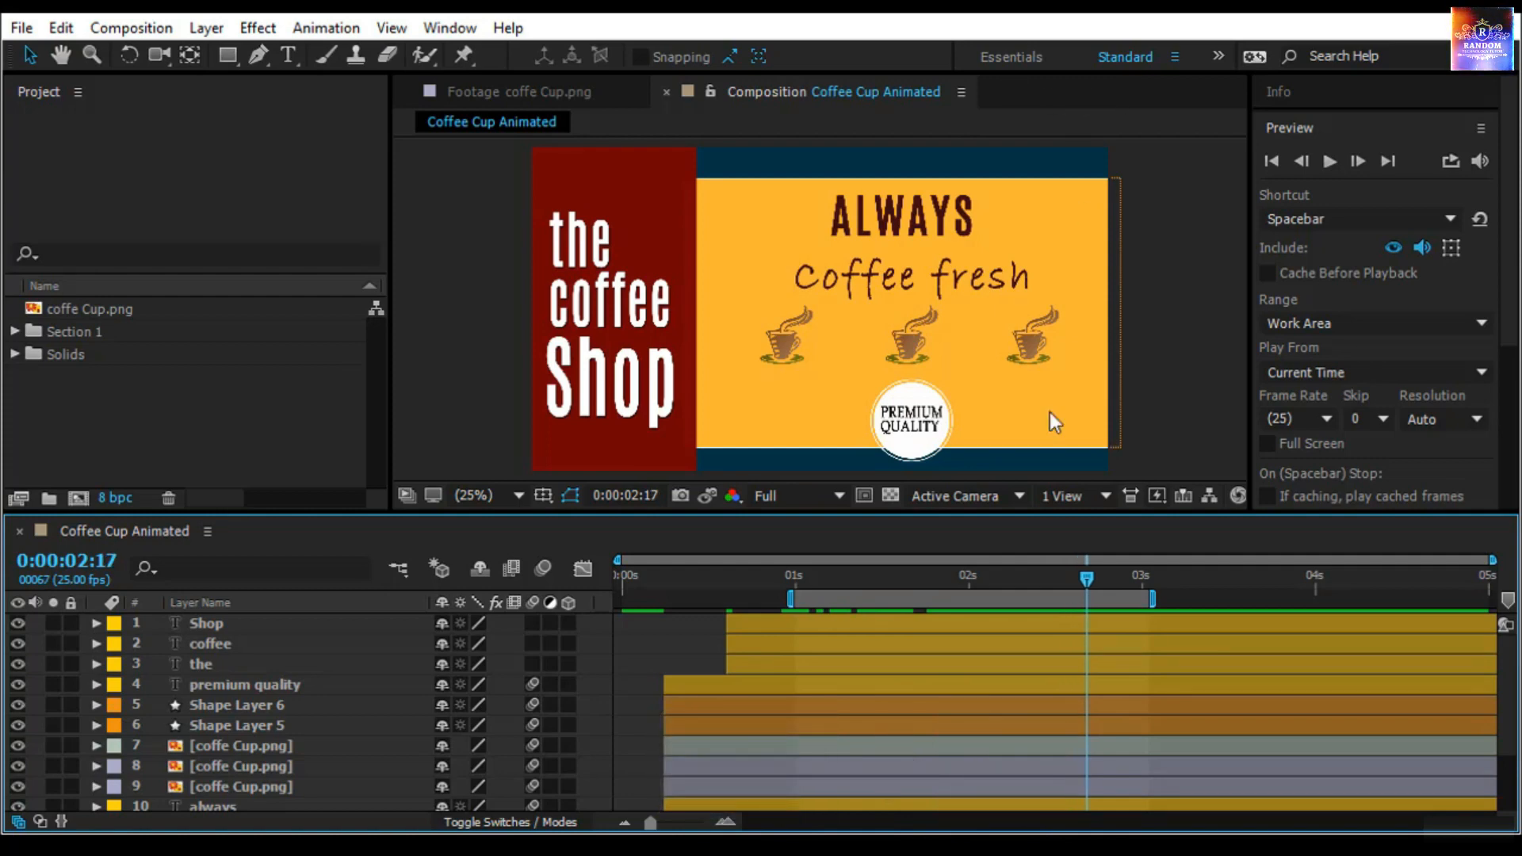
Move the current time to 0:00:02:00 and advance it in ten-frame jumps to 0:00:02:20
{"action": "left_click_drag", "start_coordinate": [1087, 581], "coordinate": [968, 598]}
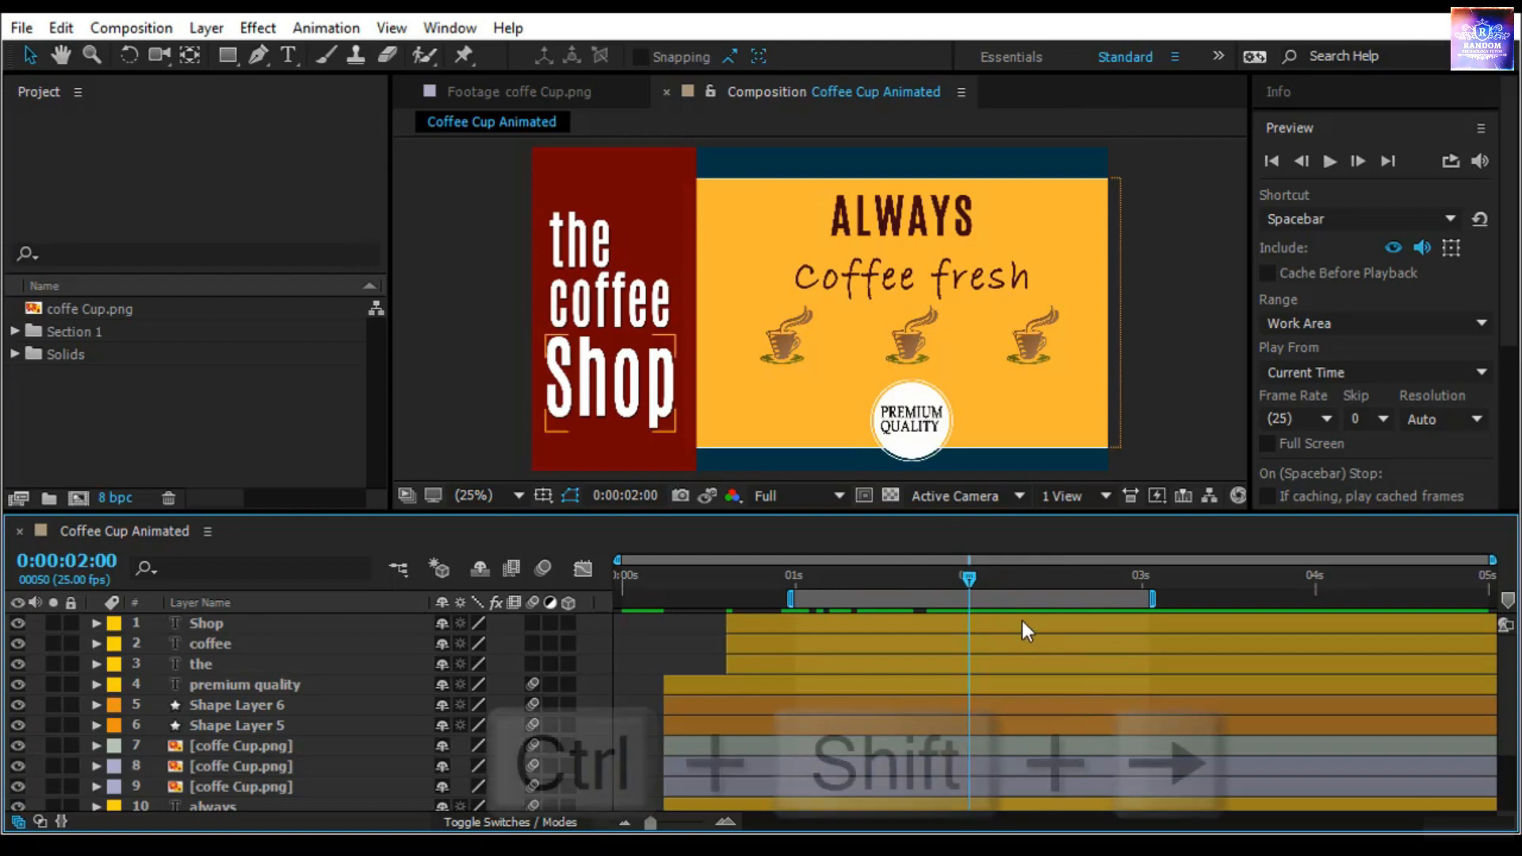
{"action": "key", "text": "ctrl+shift+Right"}
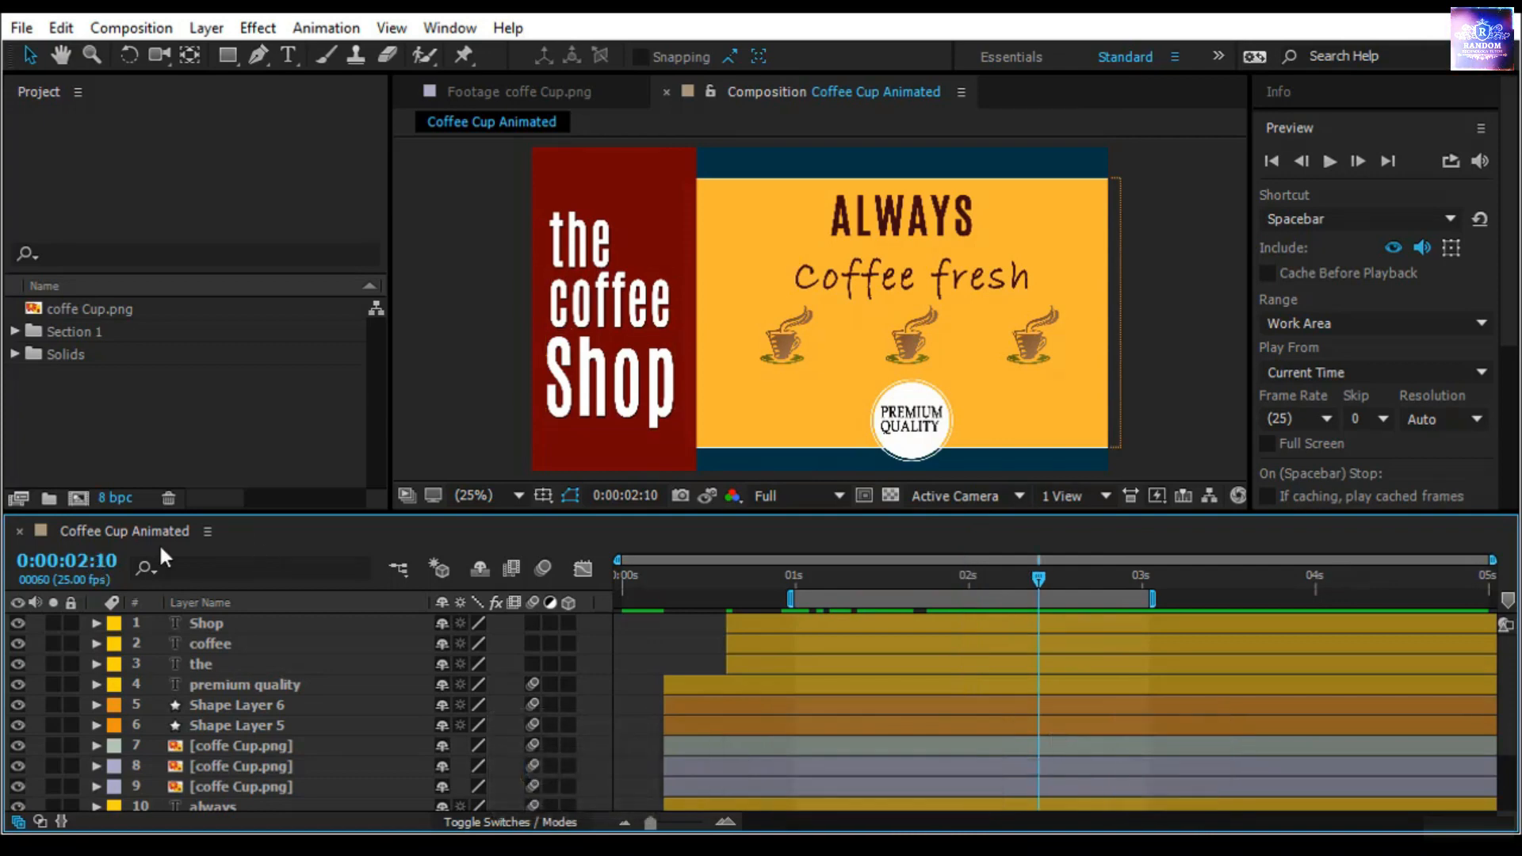
{"action": "key", "text": "shift+Page_Down"}
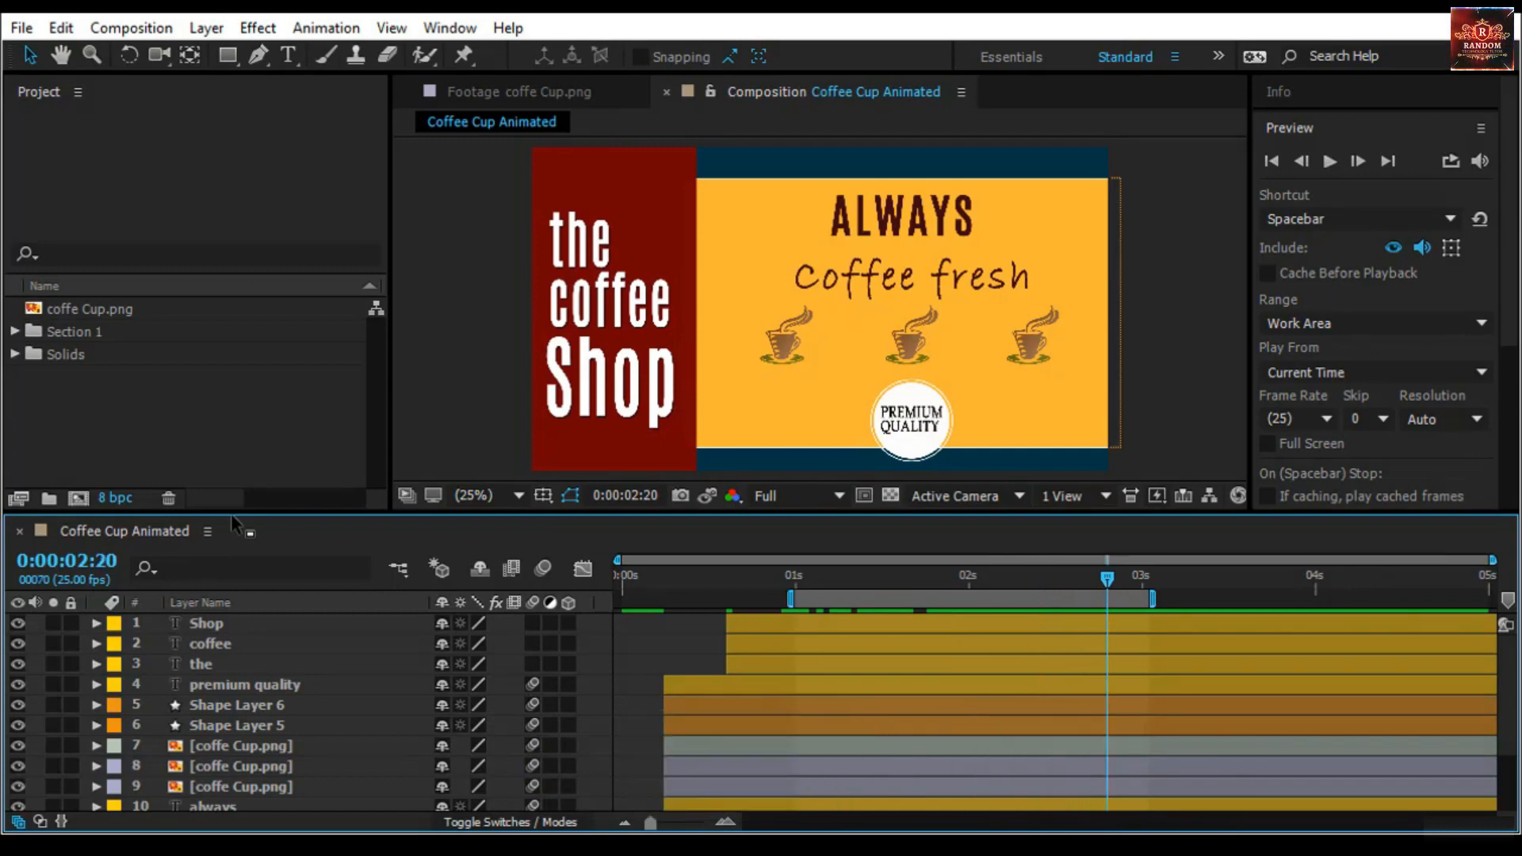
Move the current time back in ten-frame jumps to 0:00:01:15
{"action": "key", "text": "ctrl+shift+Left"}
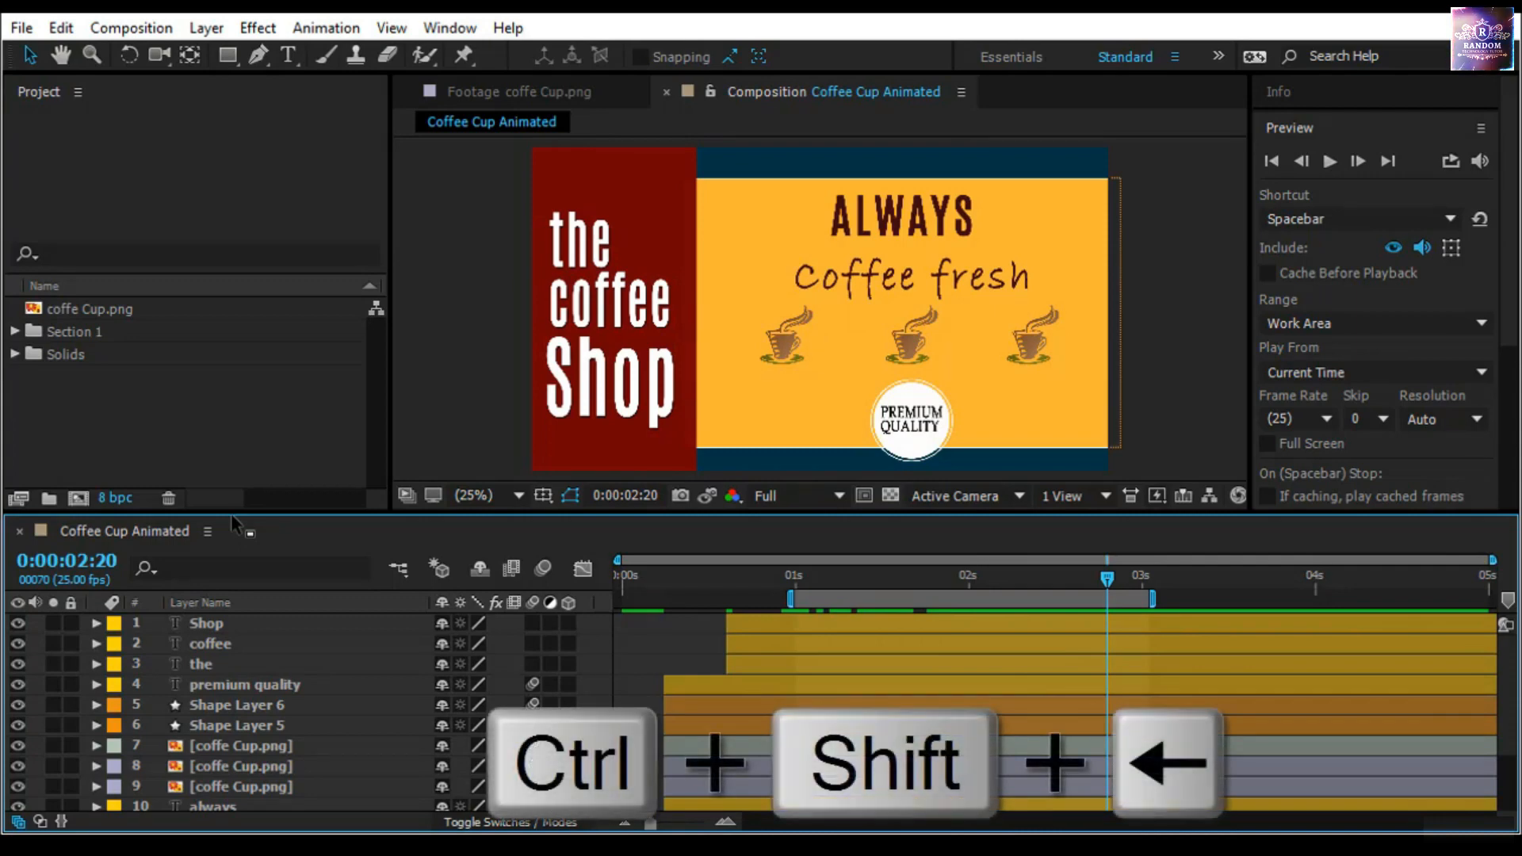
{"action": "key", "text": "ctrl+shift+Left"}
{"action": "key", "text": "ctrl+shift+Left"}
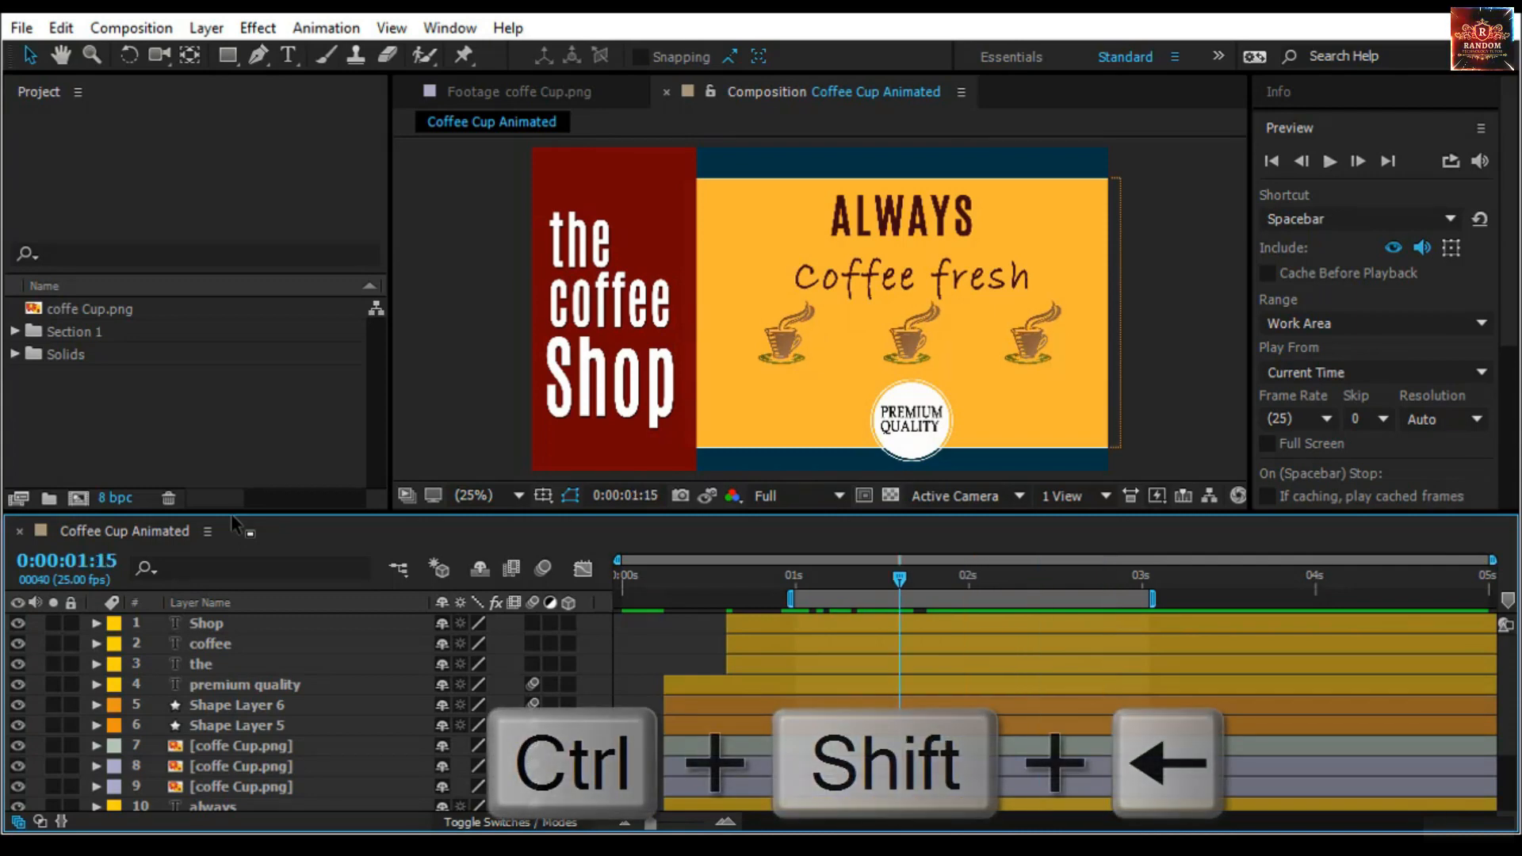
Shift the current time forward and back repeatedly in ten-frame jumps from 0:00:01:15
{"action": "key", "text": "ctrl+shift+Right"}
{"action": "key", "text": "ctrl+shift+Right"}
{"action": "key", "text": "ctrl+shift+Left"}
{"action": "key", "text": "ctrl+shift+Right"}
{"action": "key", "text": "ctrl+shift+Left"}
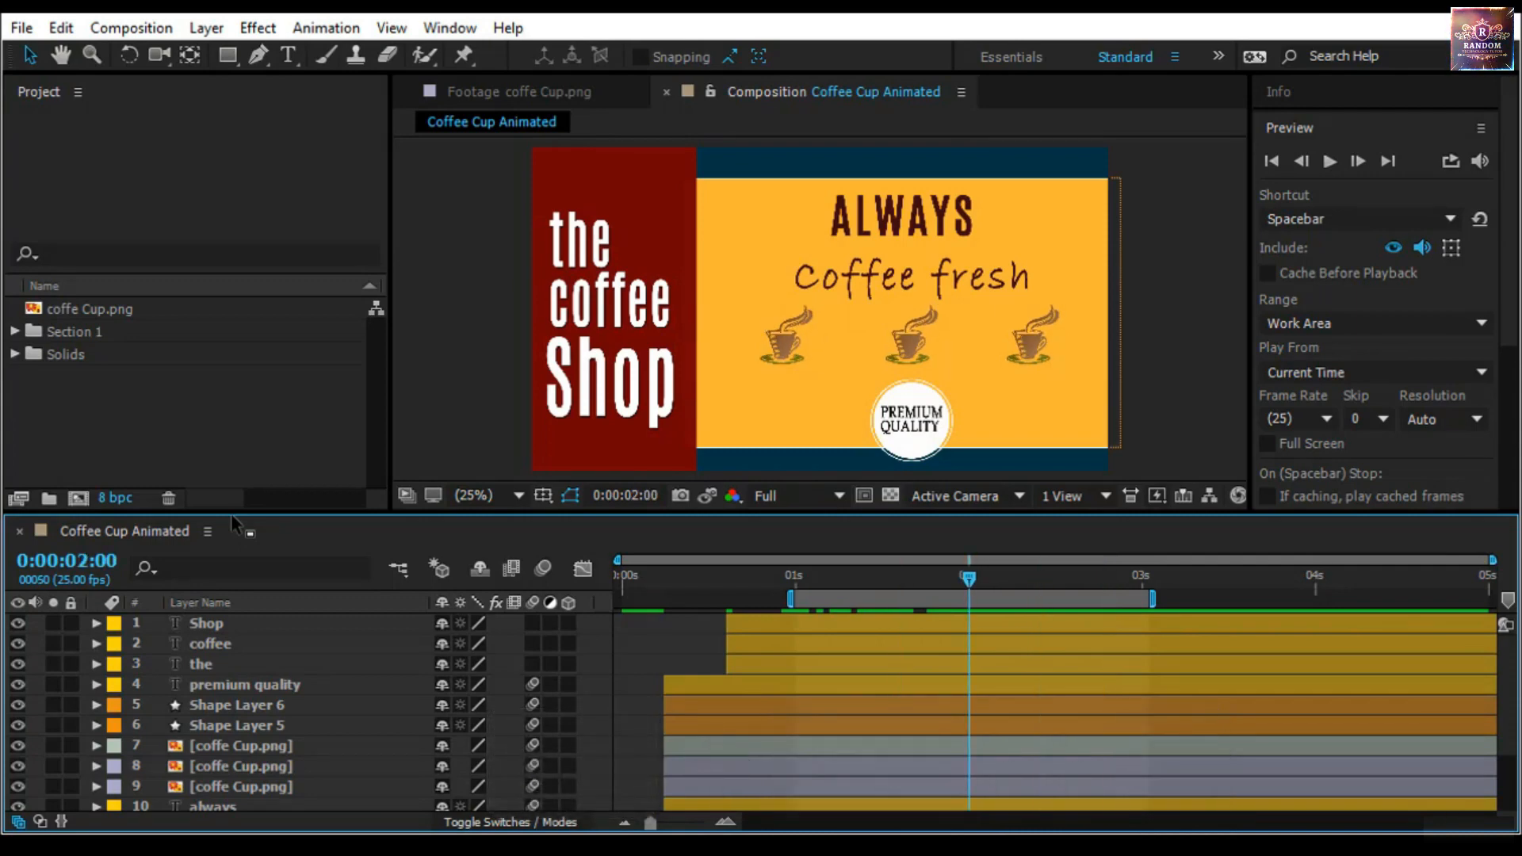
{"action": "key", "text": "ctrl+shift+Left"}
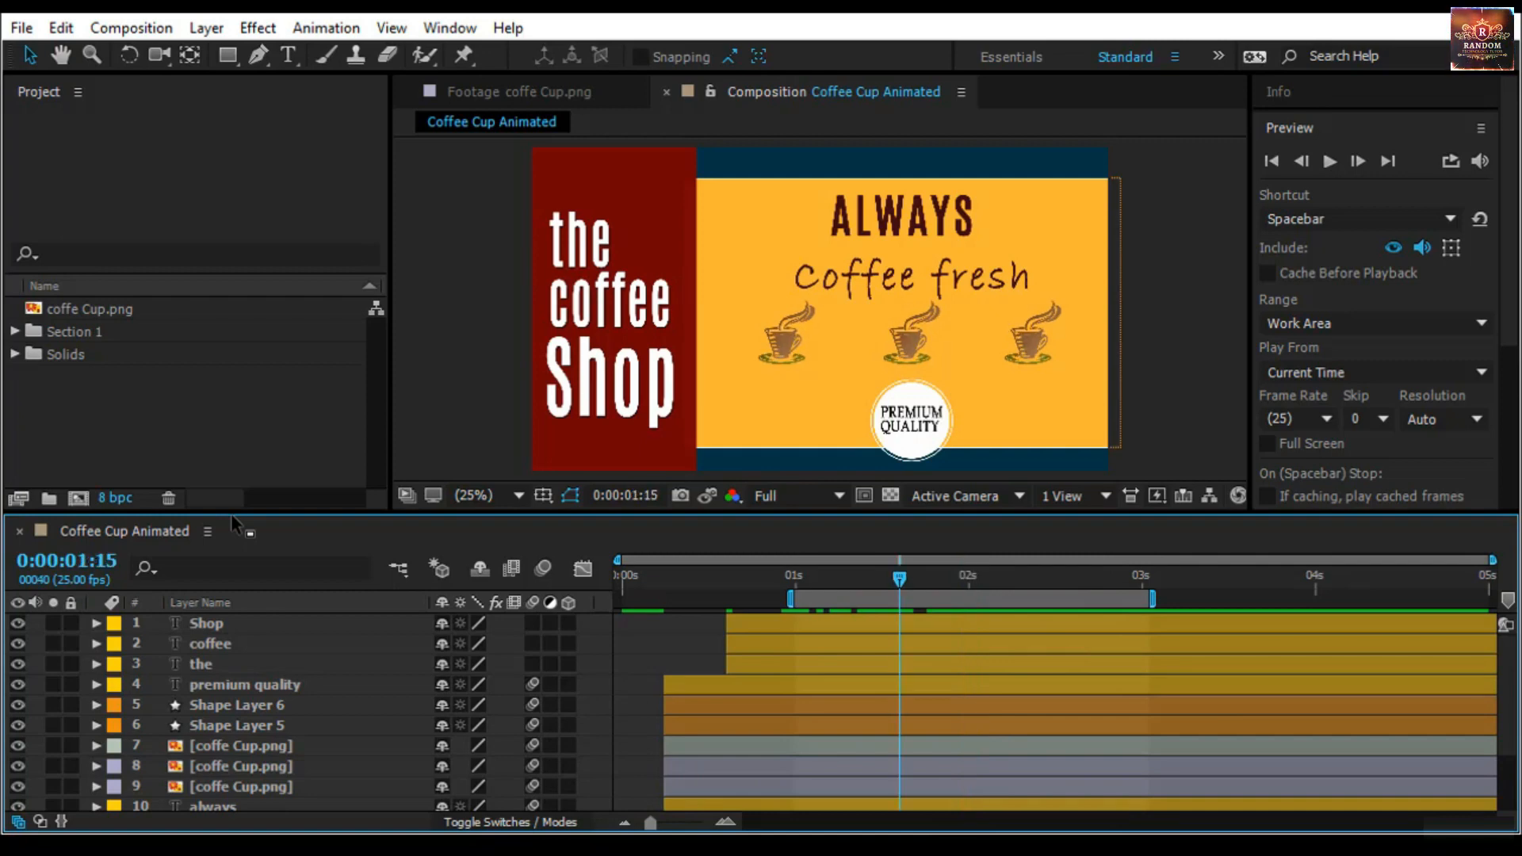
{"action": "key", "text": "ctrl+shift+Right"}
{"action": "key", "text": "ctrl+shift+Right"}
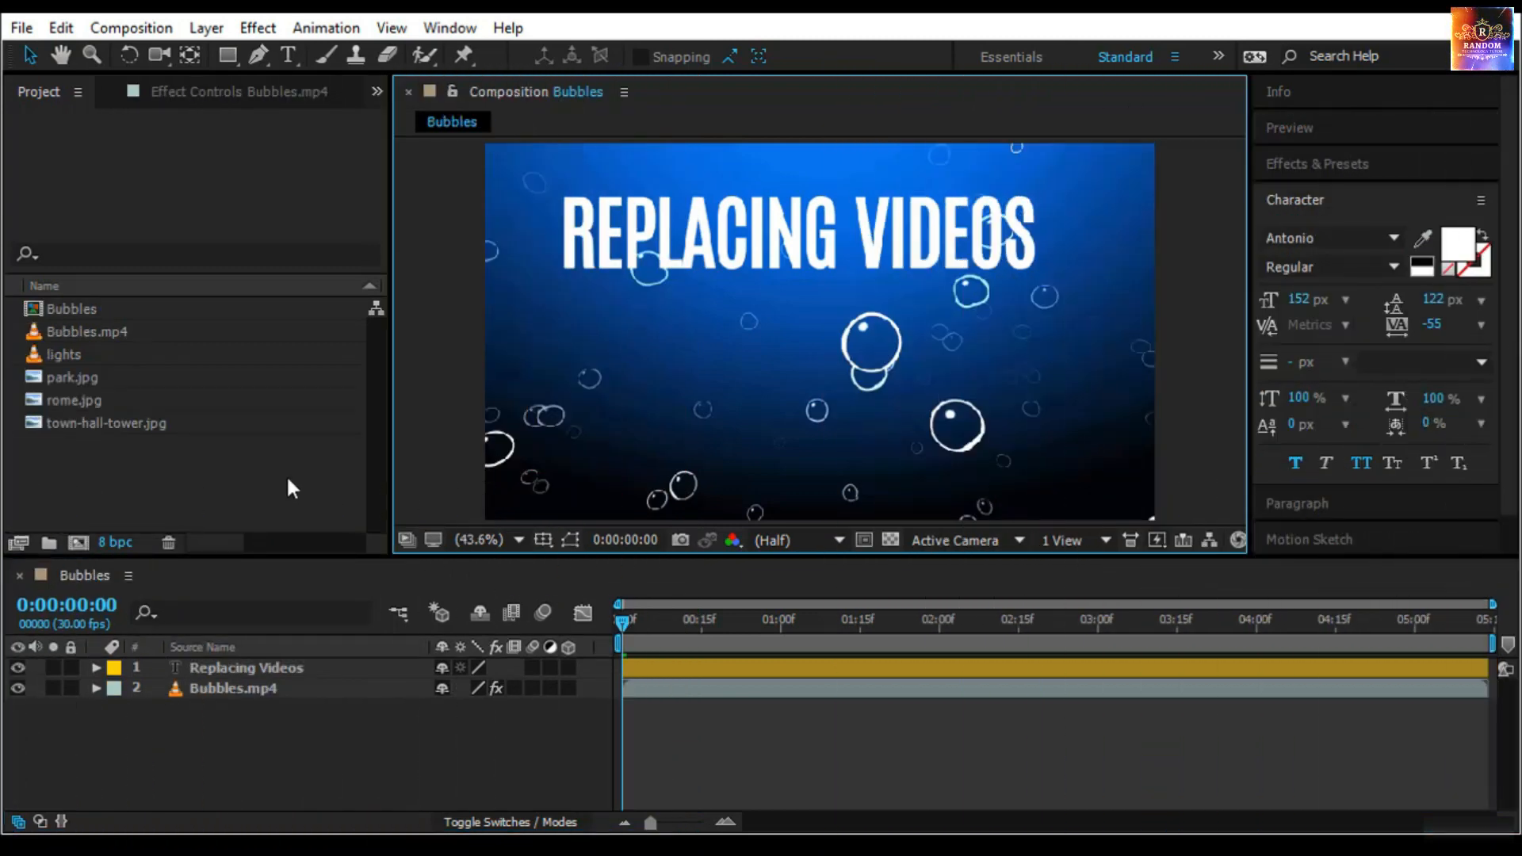
Expand the Bubbles.mp4 layer in the Bubbles composition and examine the effects applied to it
{"action": "left_click", "coordinate": [274, 688]}
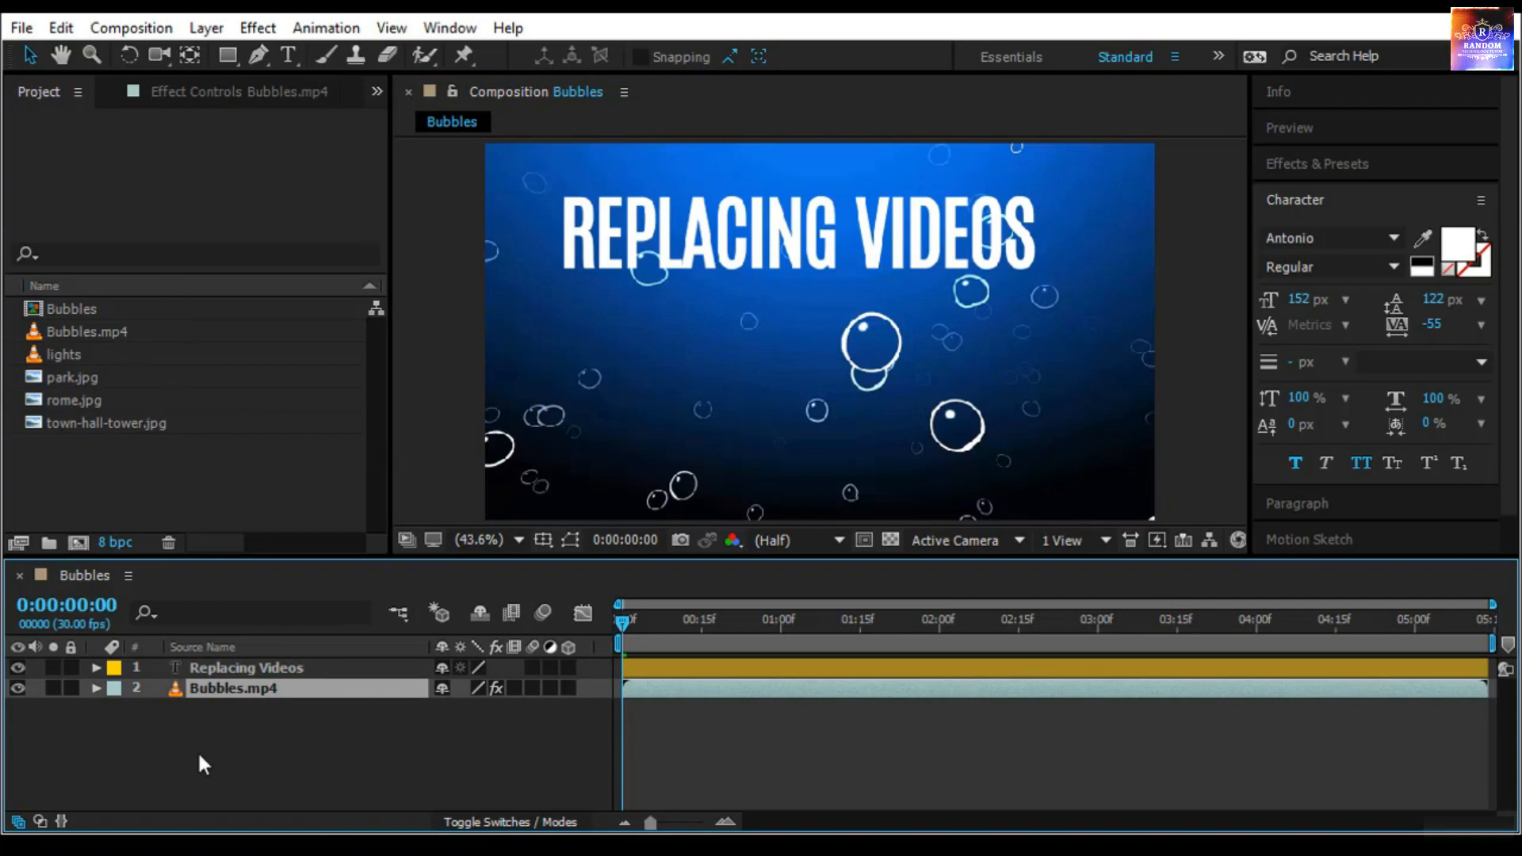
{"action": "left_click", "coordinate": [97, 689]}
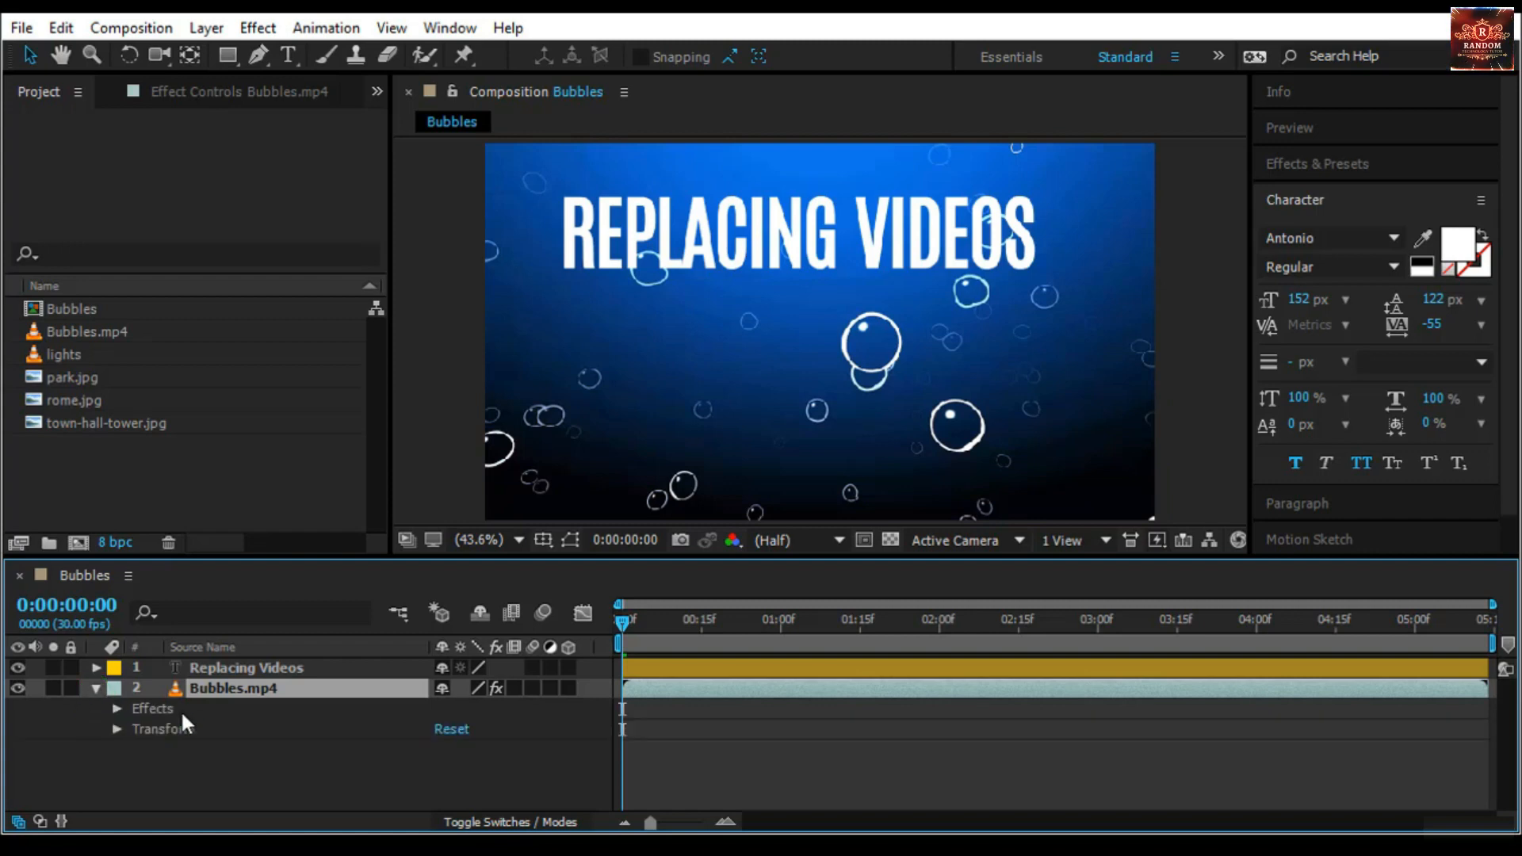
{"action": "left_click", "coordinate": [118, 707]}
{"action": "left_click", "coordinate": [119, 708]}
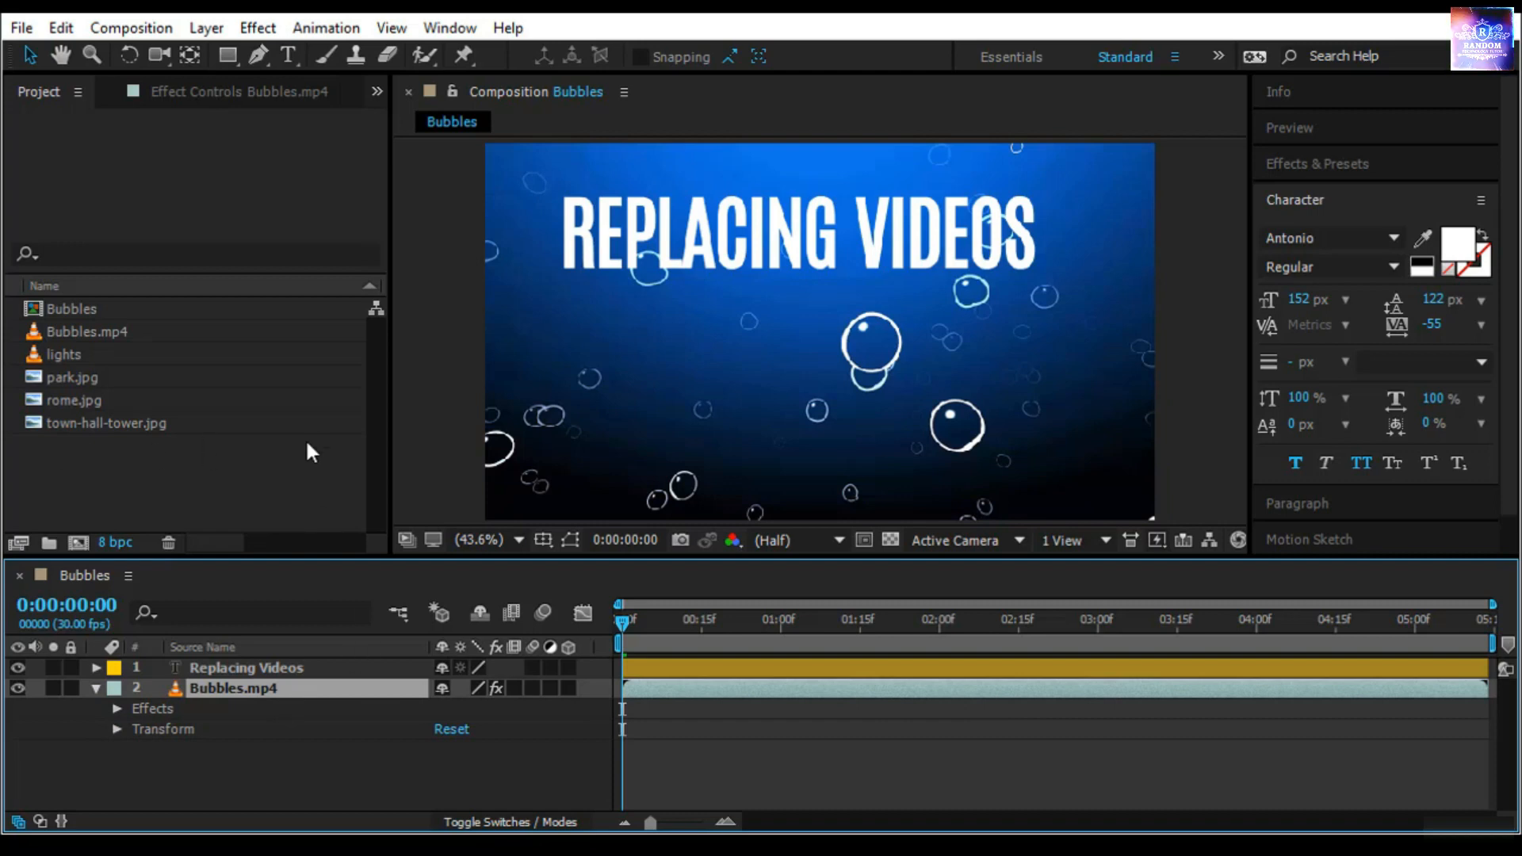
Examine the Bubbles.mp4 and lights footage items in the project, and clear the selection
{"action": "left_click", "coordinate": [100, 340]}
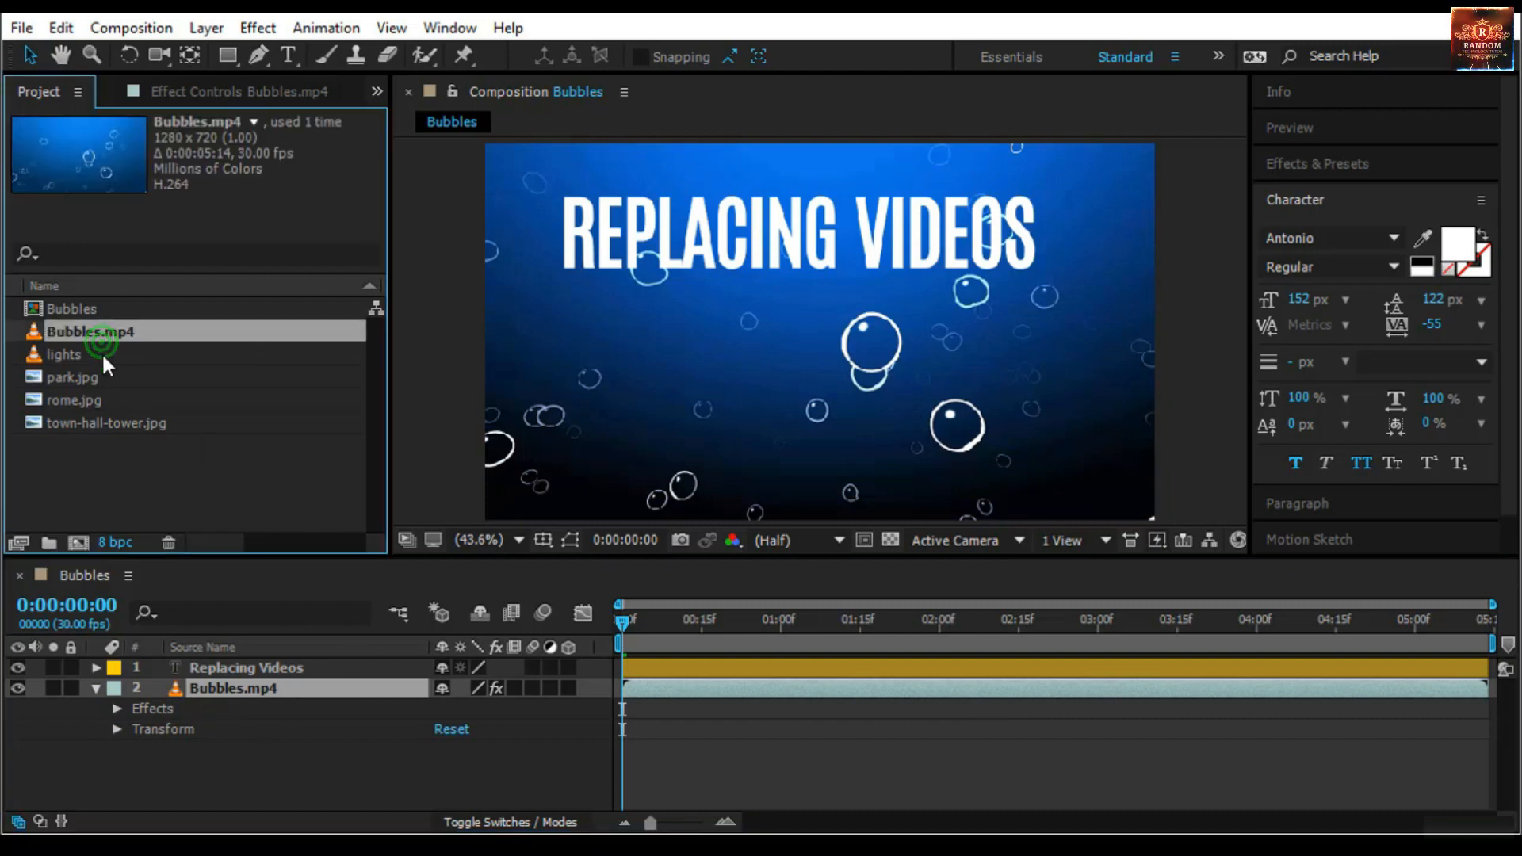
{"action": "left_click_drag", "start_coordinate": [102, 354], "coordinate": [164, 370]}
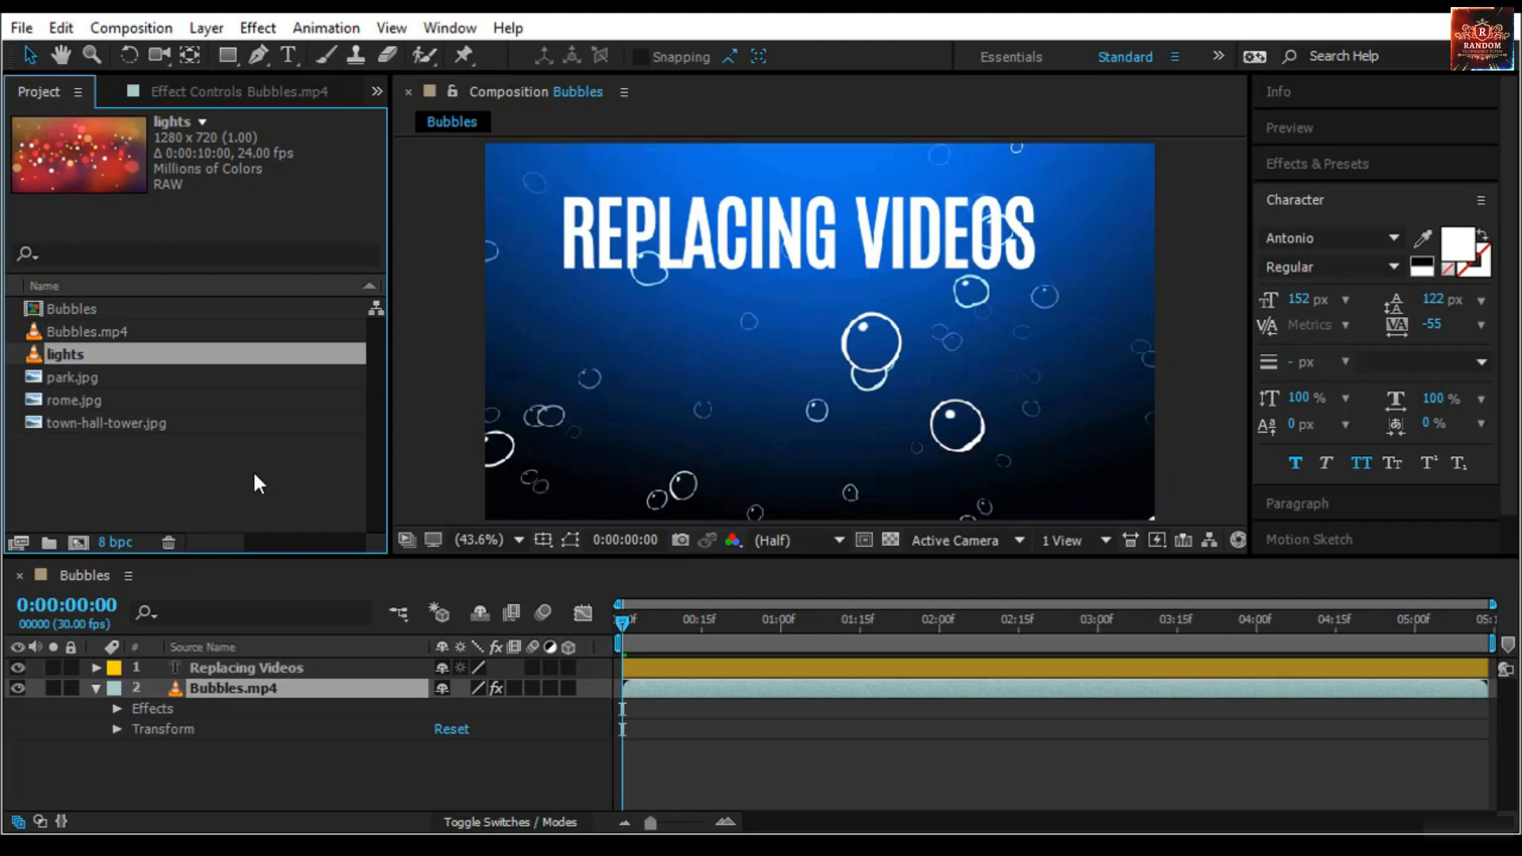
{"action": "left_click", "coordinate": [190, 485]}
{"action": "left_click", "coordinate": [313, 779]}
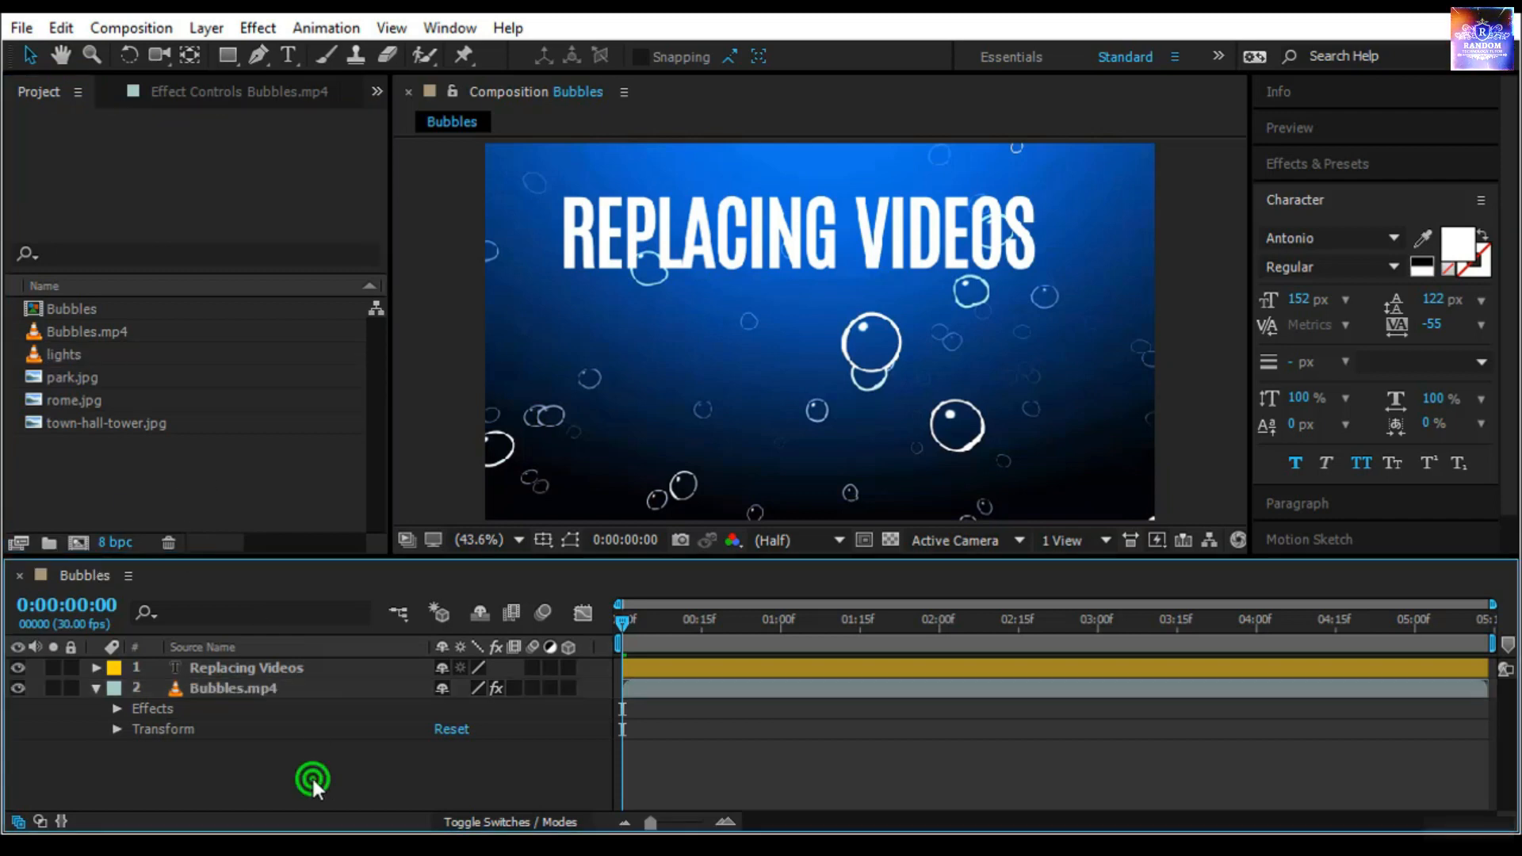
Replace the Bubbles.mp4 layer's source with the lights footage, keeping the layer's existing effects
{"action": "left_click", "coordinate": [279, 690]}
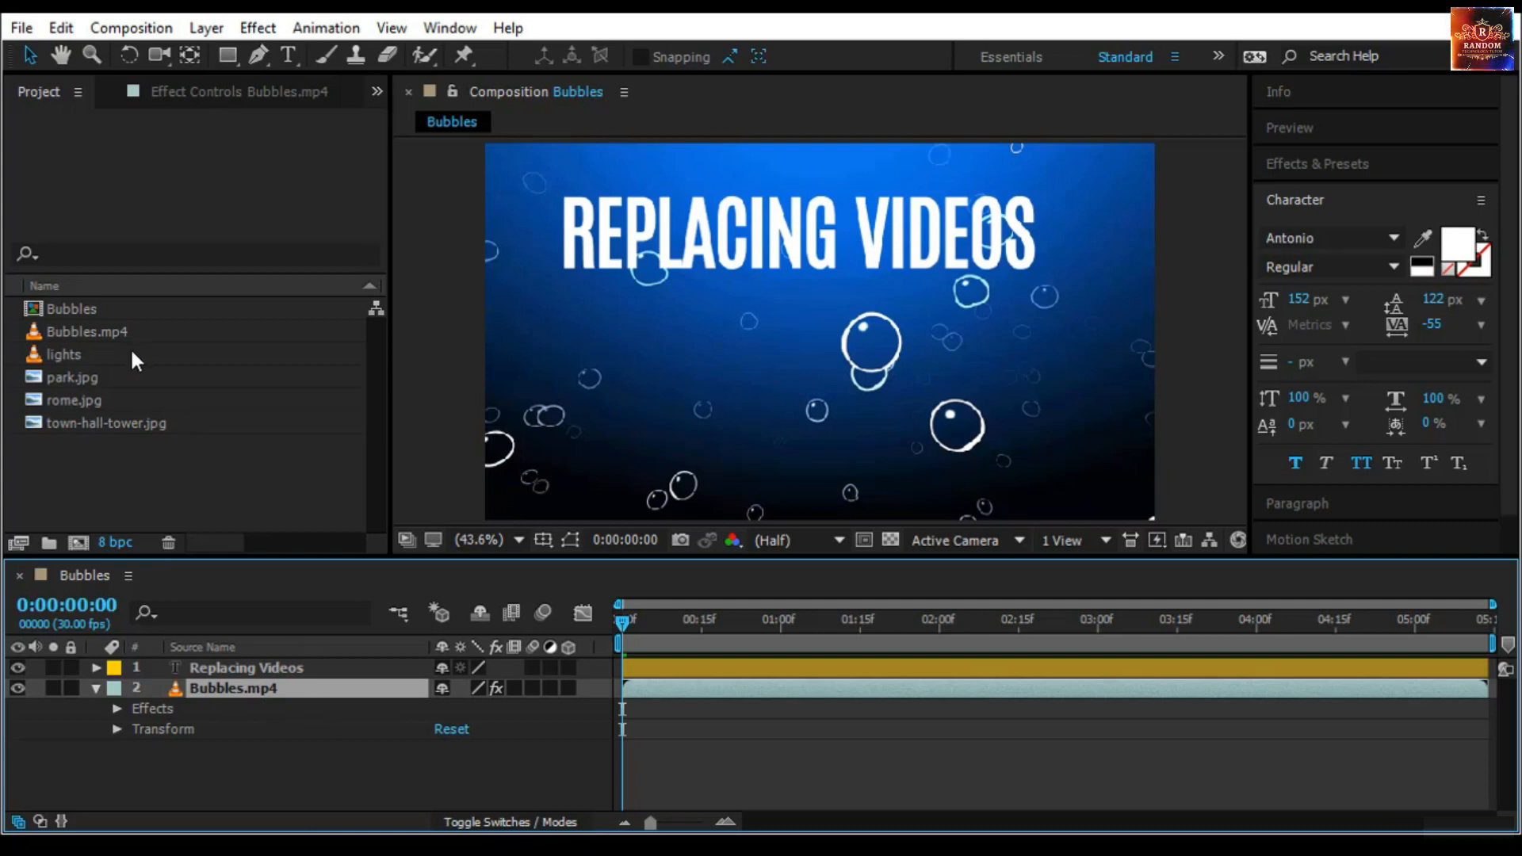
{"action": "left_click", "coordinate": [83, 356]}
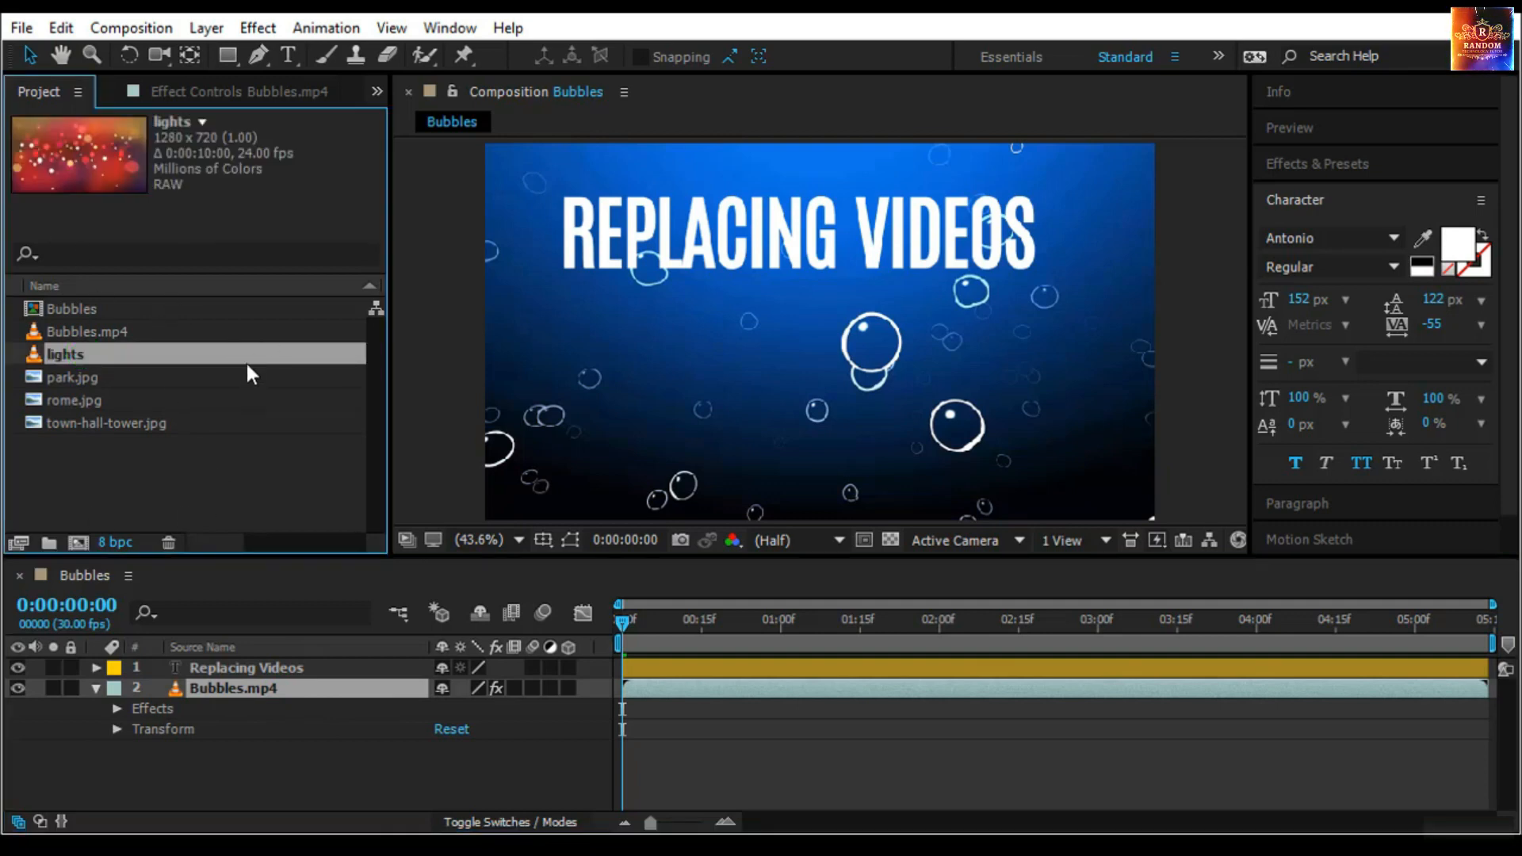
{"action": "key", "text": "alt"}
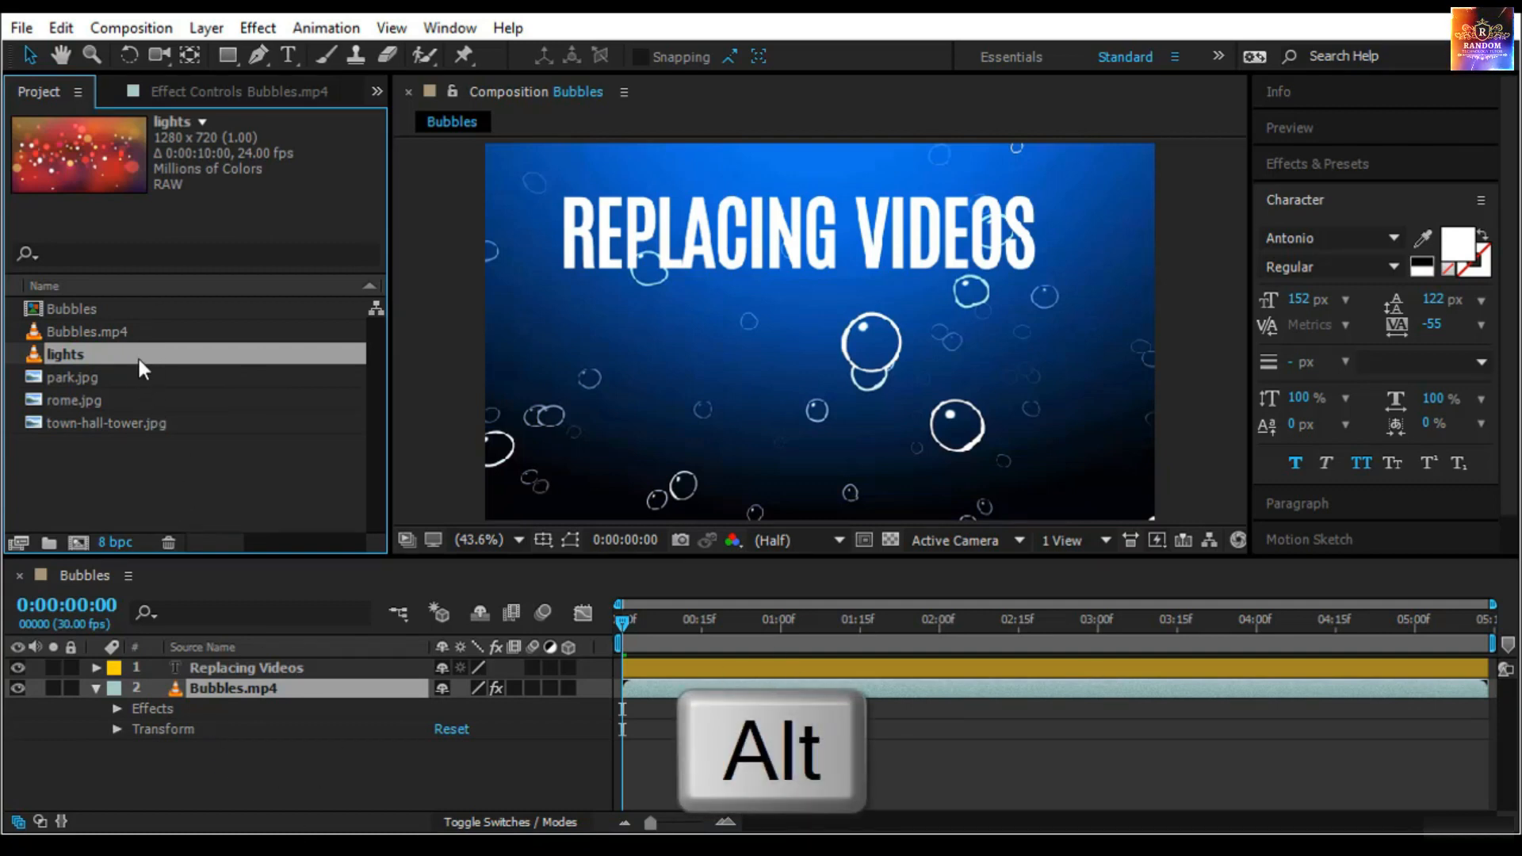
{"action": "left_click_drag", "start_coordinate": [137, 363], "coordinate": [226, 688]}
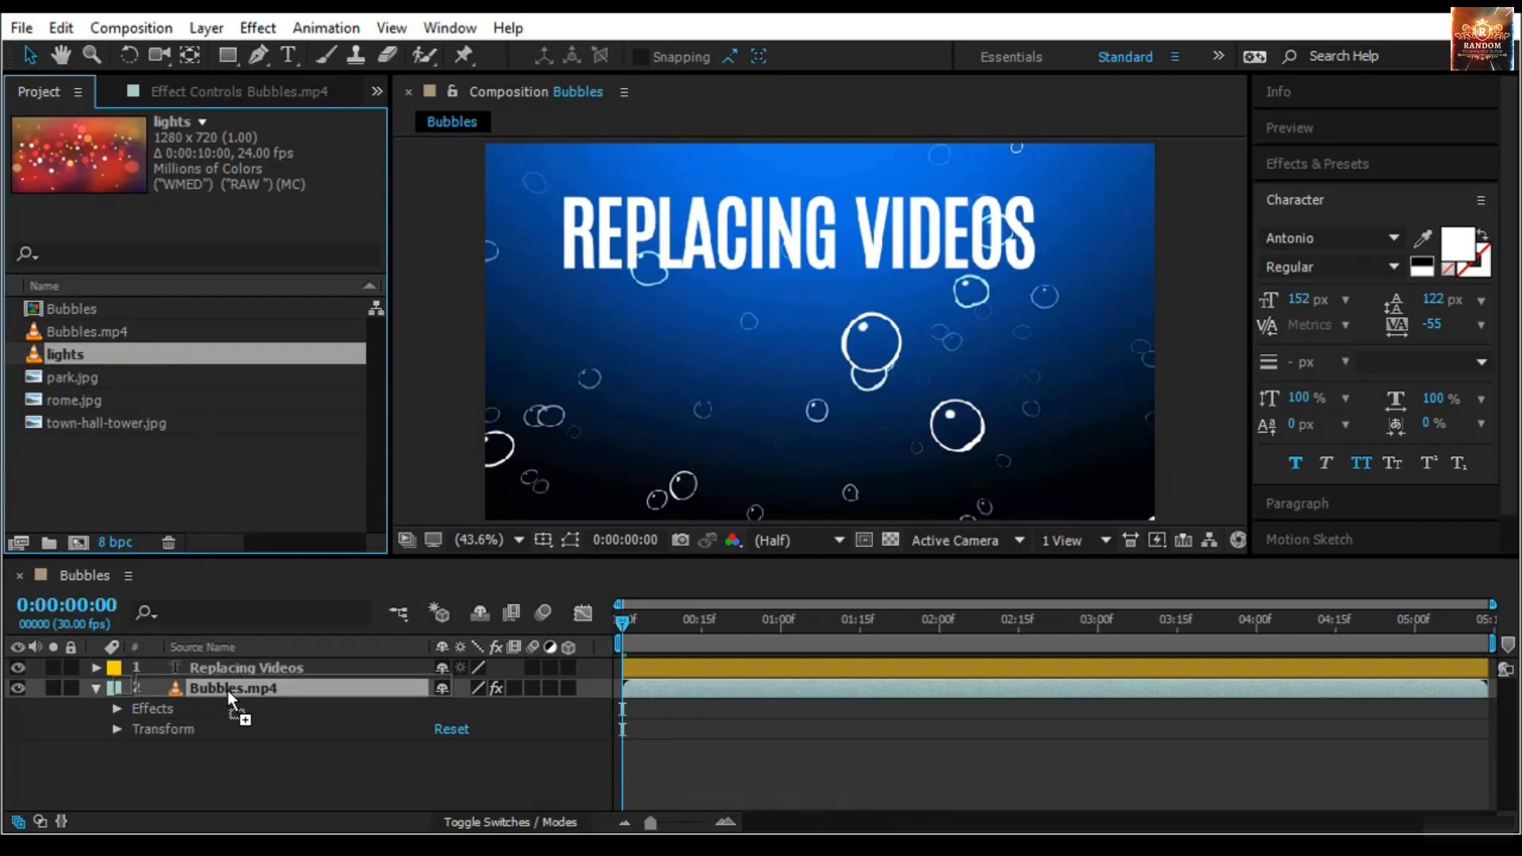
{"action": "left_click_drag", "start_coordinate": [227, 691], "coordinate": [227, 691]}
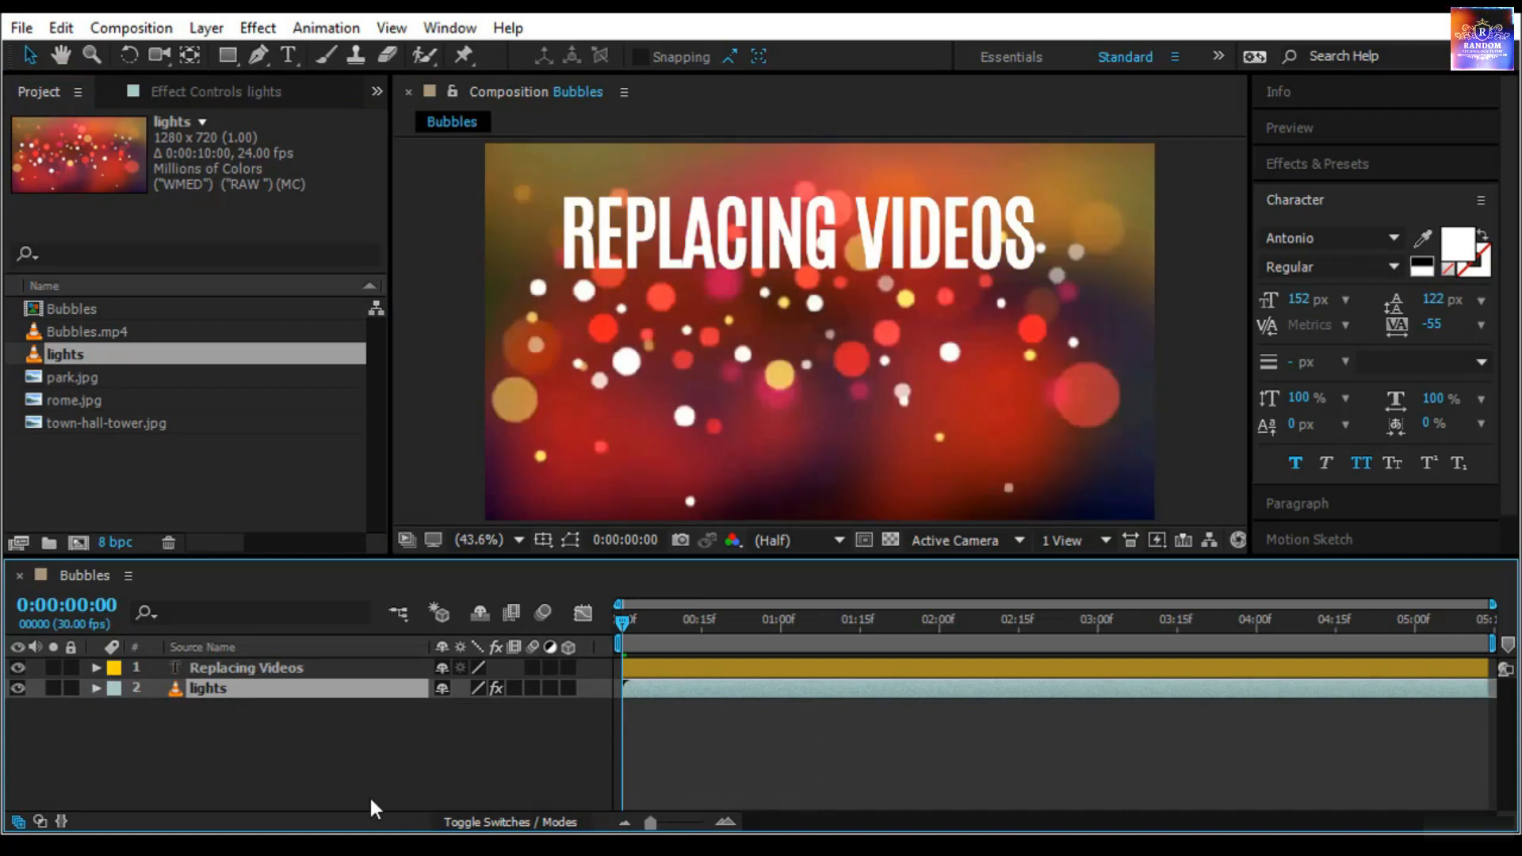
Expand the lights layer's Effects group to examine the effects kept on it
{"action": "left_click", "coordinate": [95, 689]}
{"action": "left_click", "coordinate": [118, 709]}
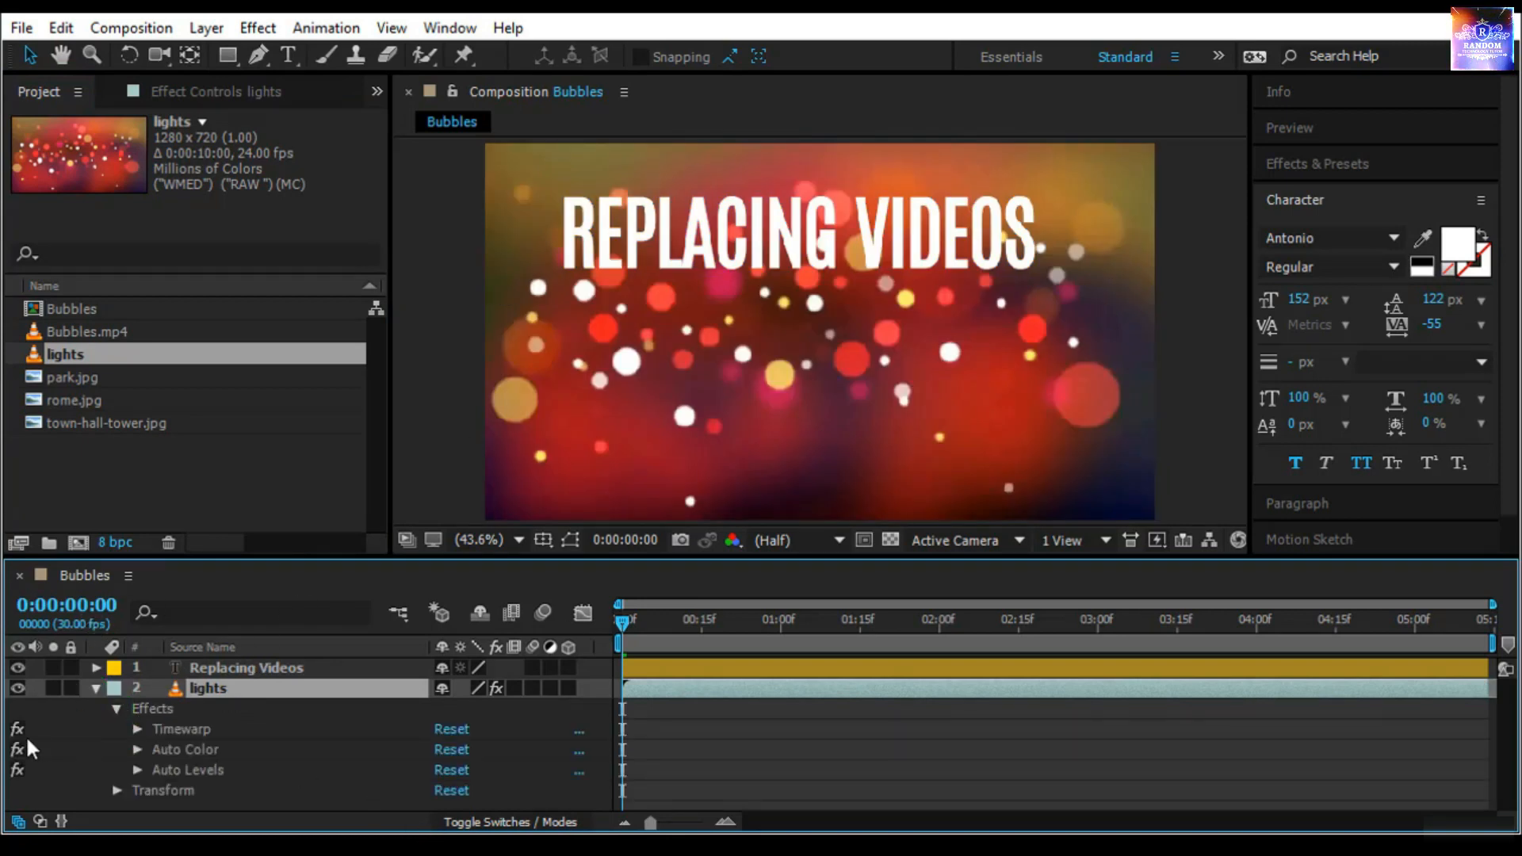
Collapse the lights layer's Effects group and create a new composition from the rome.jpg image
{"action": "left_click", "coordinate": [118, 708]}
{"action": "left_click", "coordinate": [167, 159]}
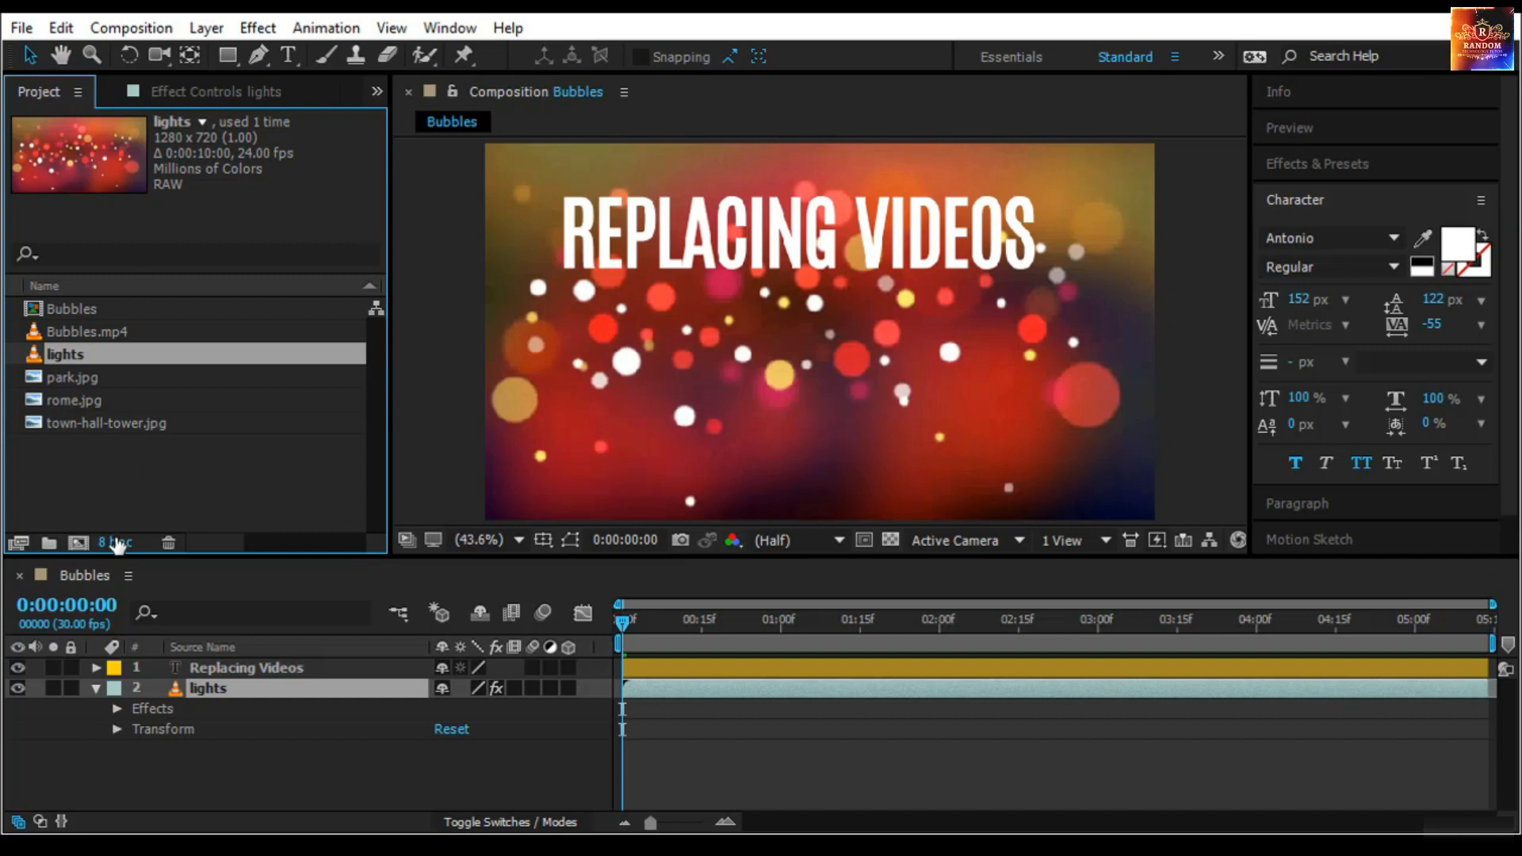
{"action": "left_click", "coordinate": [101, 377]}
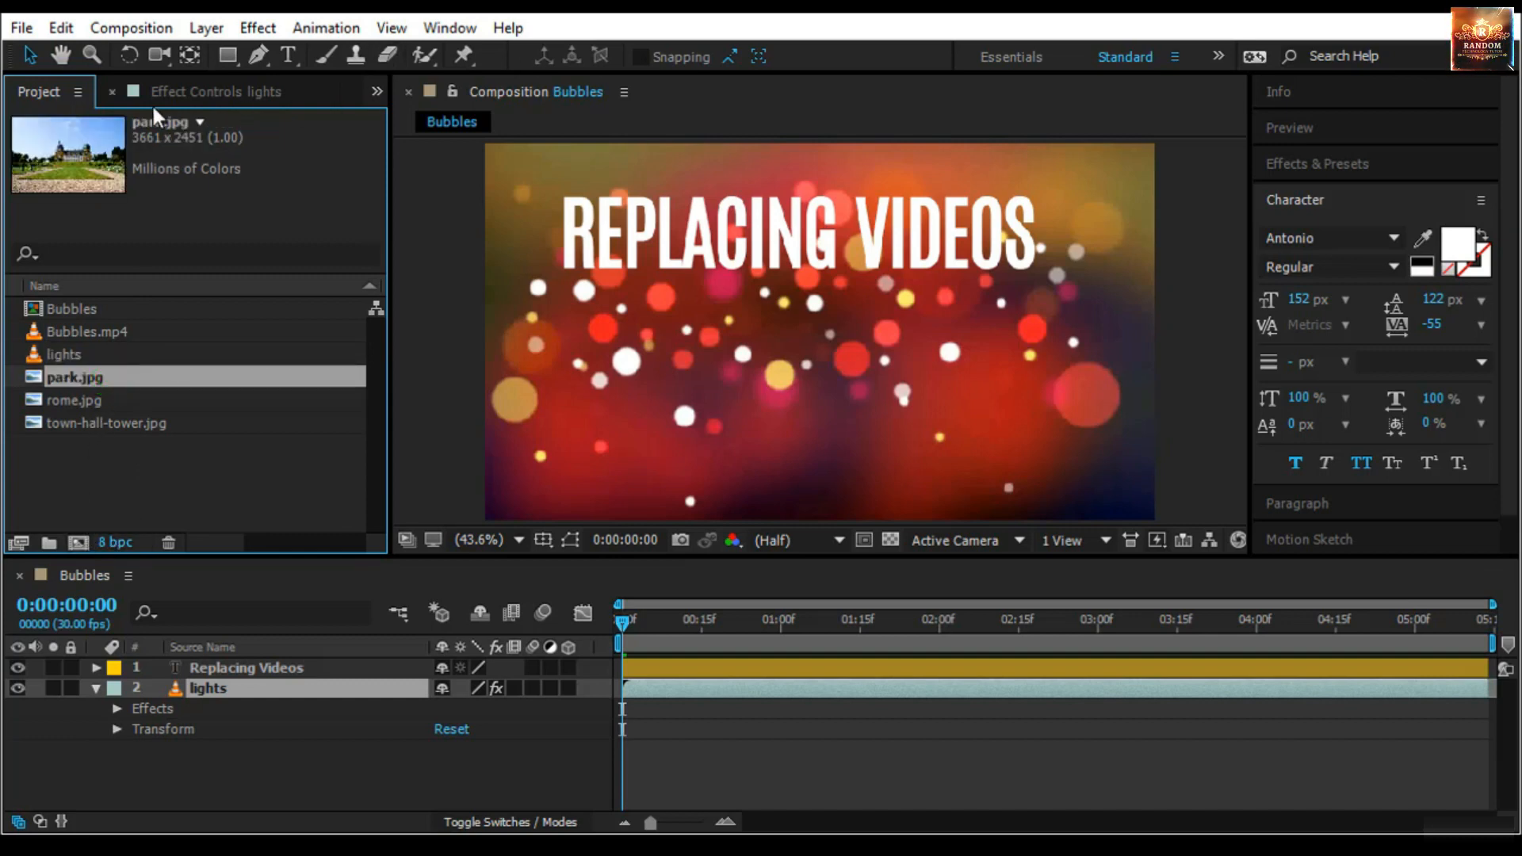
{"action": "left_click", "coordinate": [98, 401]}
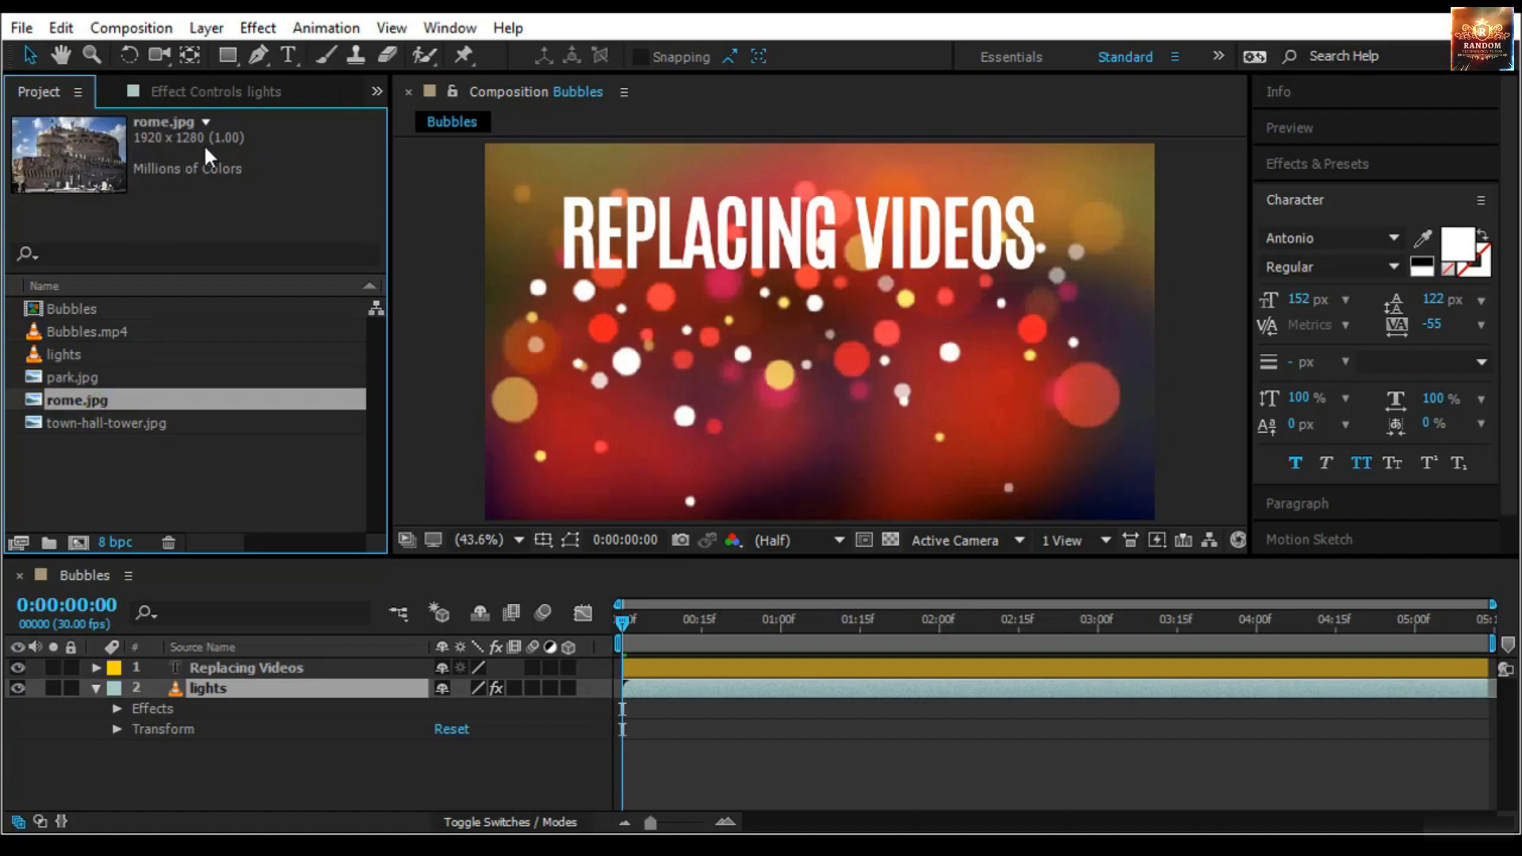
{"action": "left_click_drag", "start_coordinate": [78, 398], "coordinate": [80, 544]}
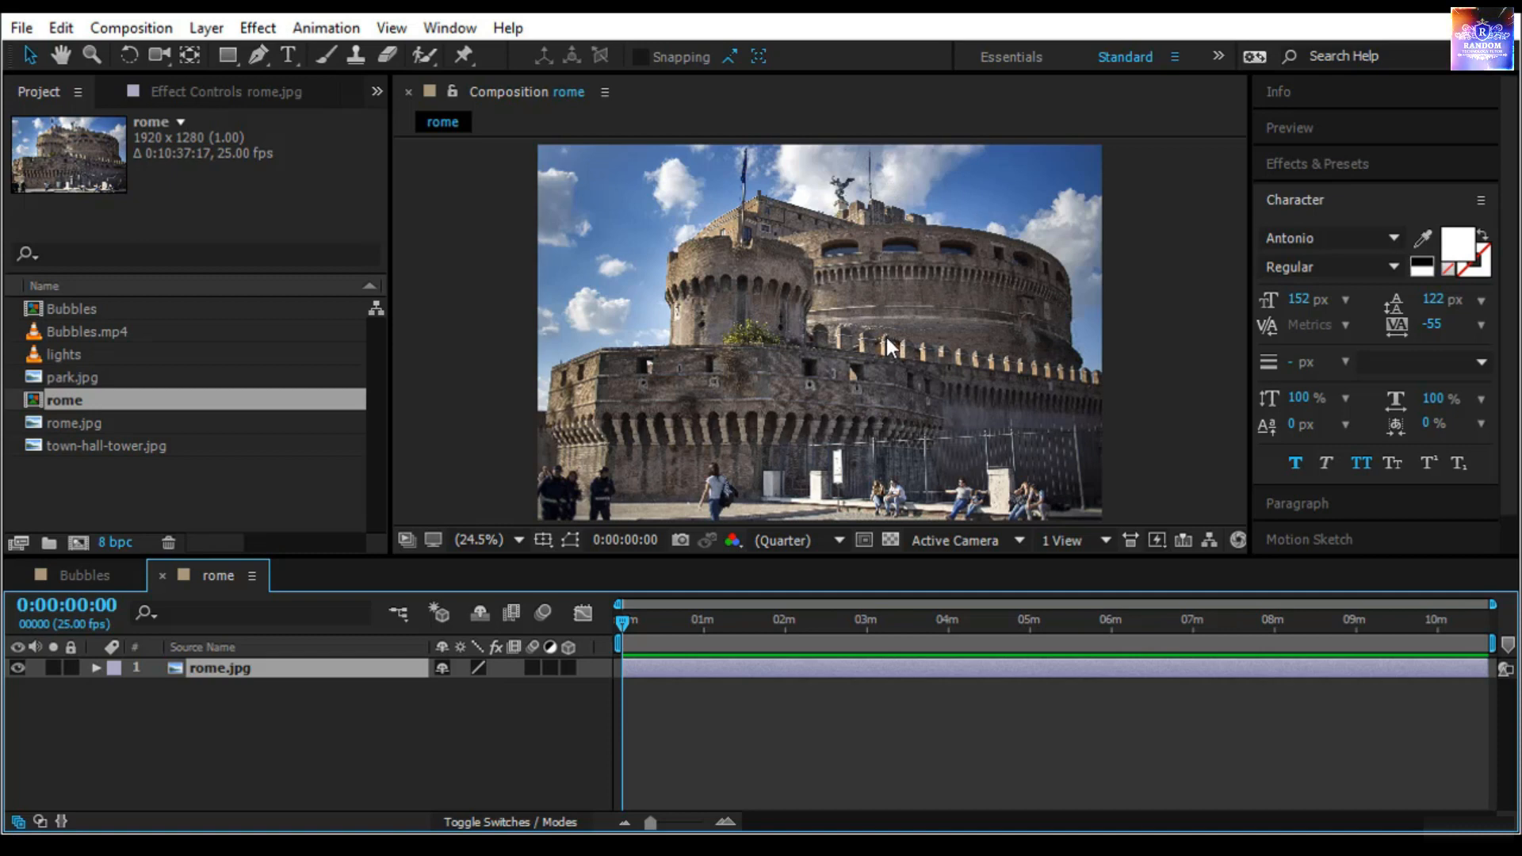
Apply the Block Dissolve - digital preset from Transitions - Dissolves to the rome.jpg layer and preview the transition
{"action": "left_click", "coordinate": [1402, 157]}
{"action": "left_click", "coordinate": [1365, 198]}
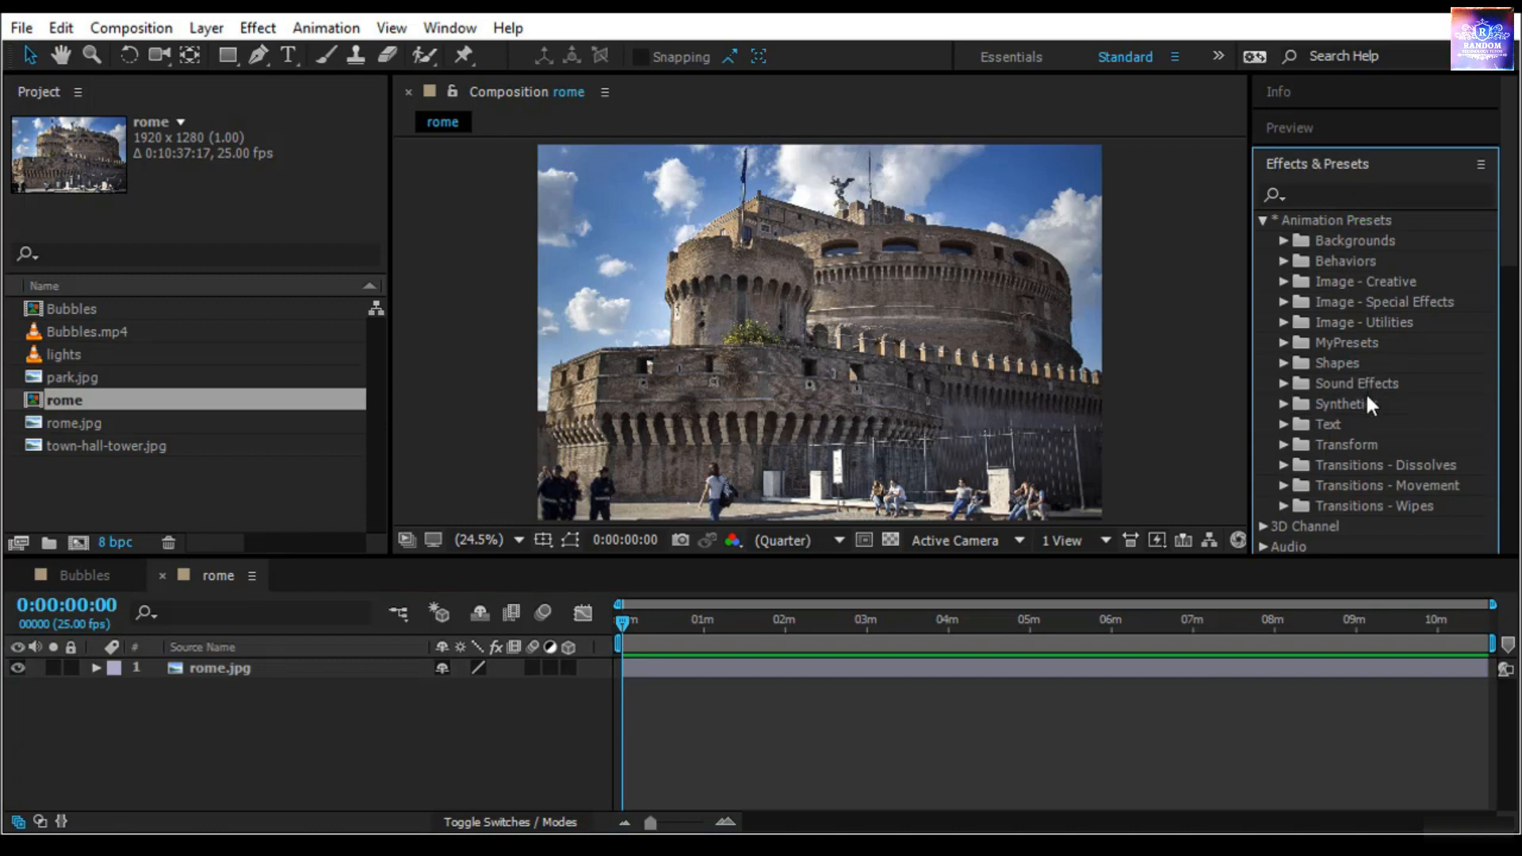
{"action": "left_click", "coordinate": [1284, 466]}
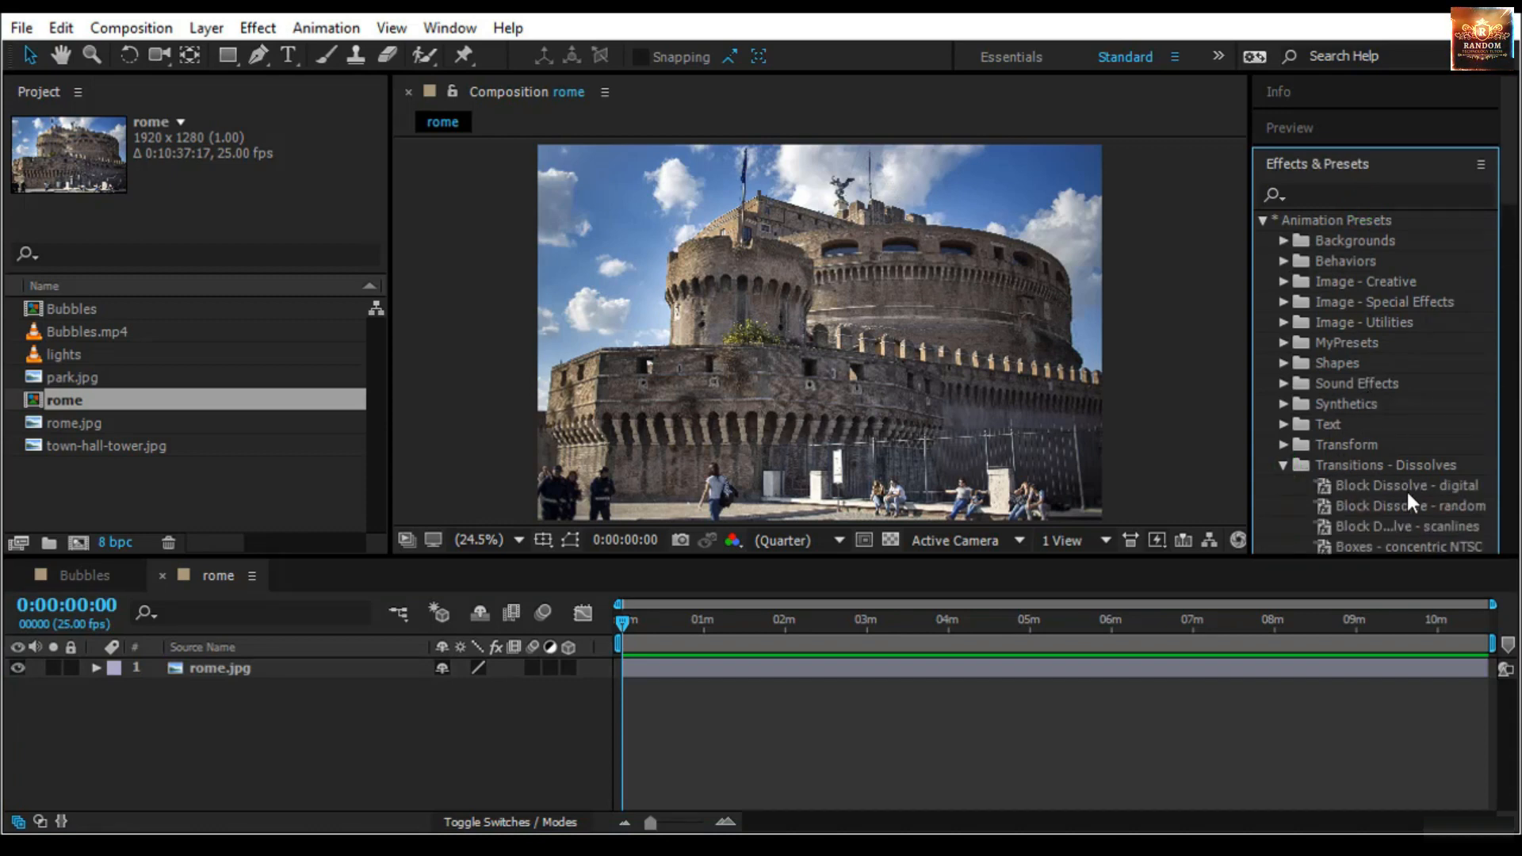
{"action": "left_click", "coordinate": [1406, 487]}
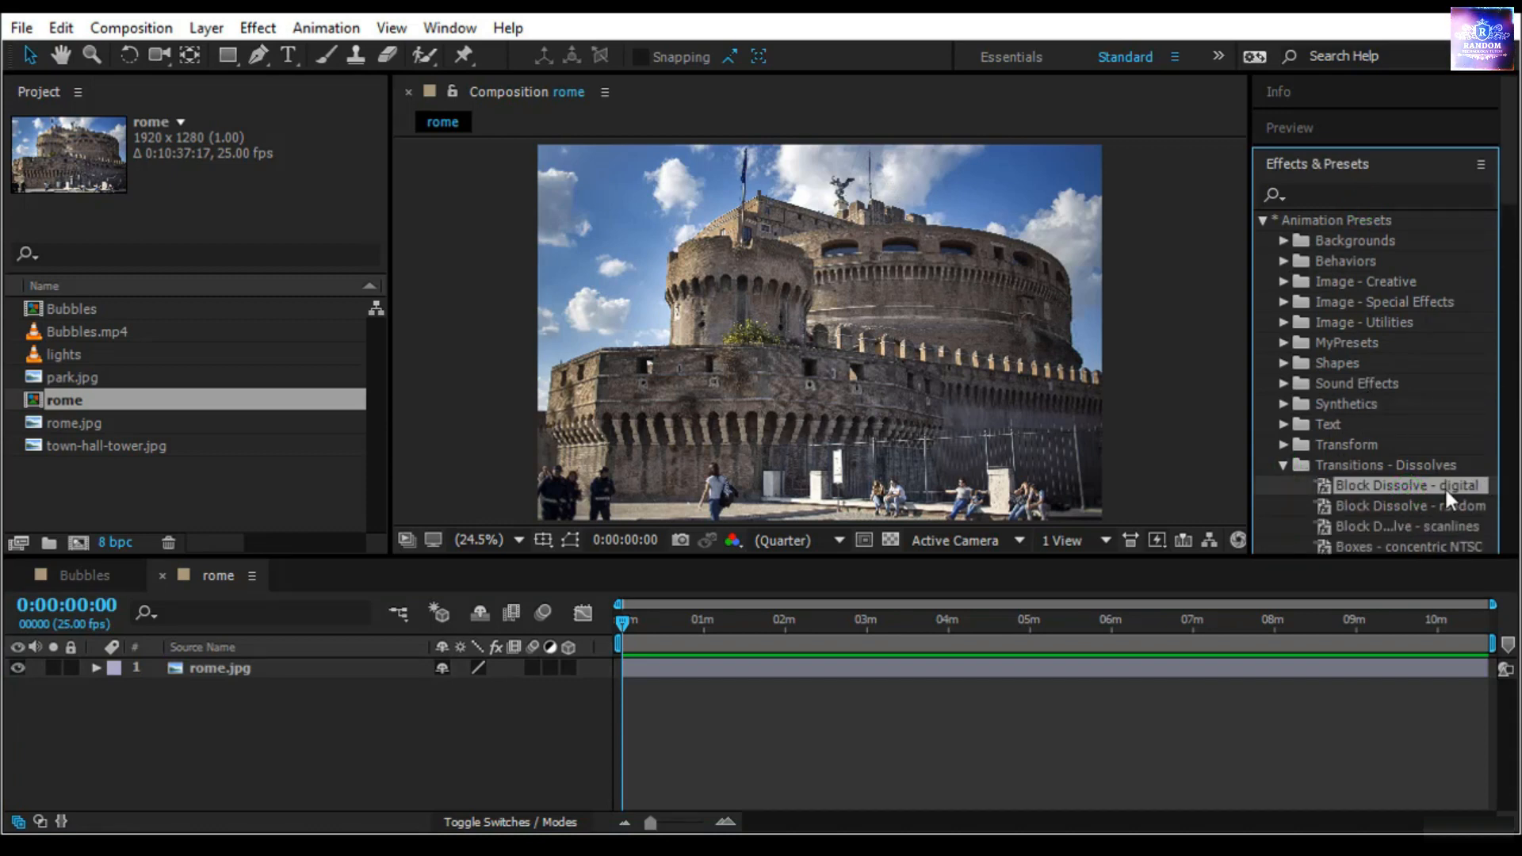
{"action": "left_click_drag", "start_coordinate": [1444, 487], "coordinate": [234, 673]}
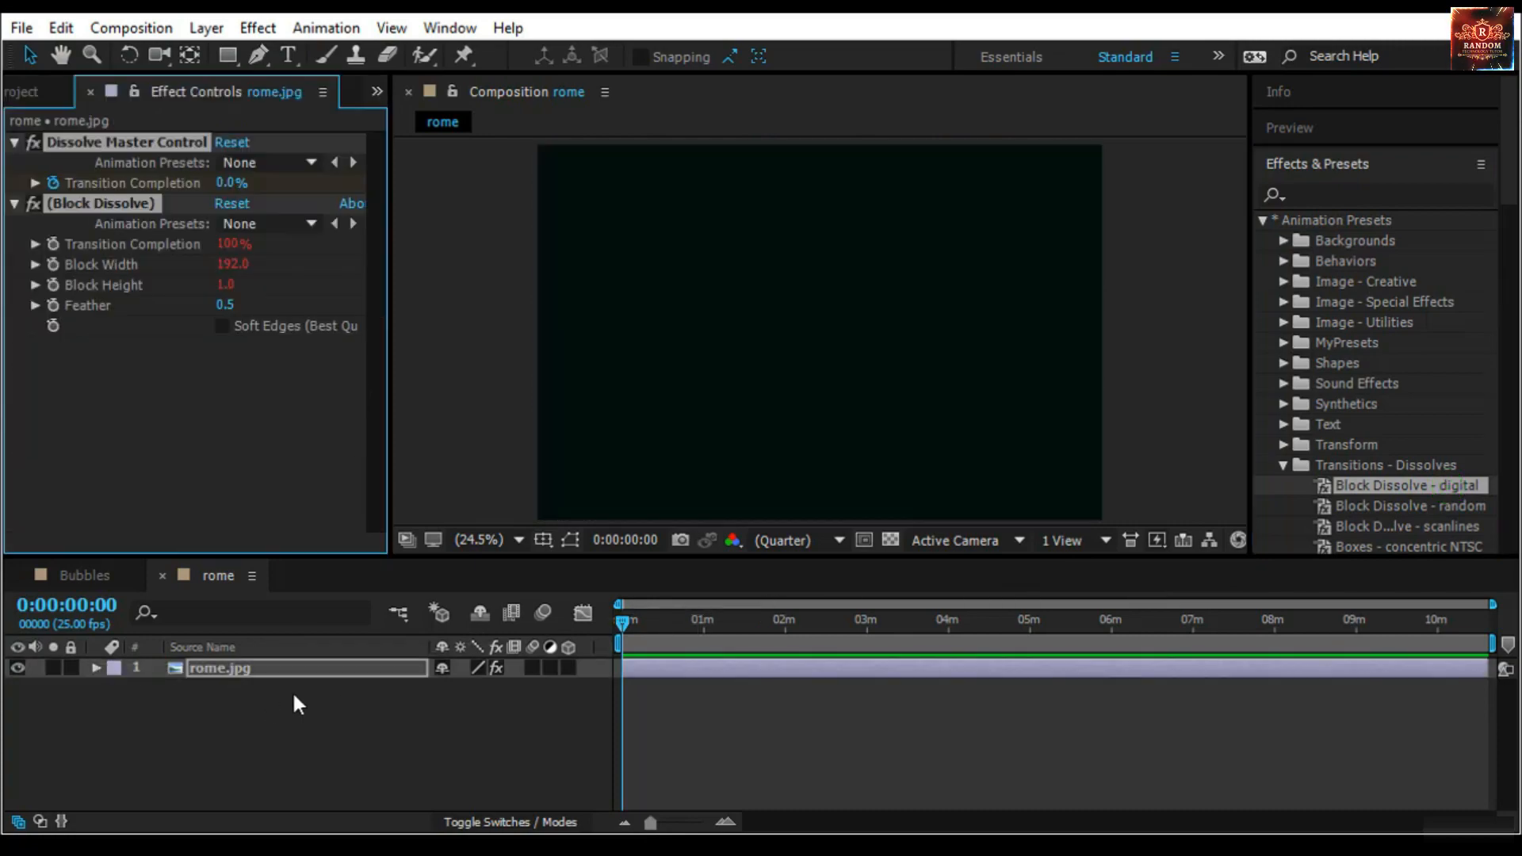
{"action": "left_click", "coordinate": [1300, 132]}
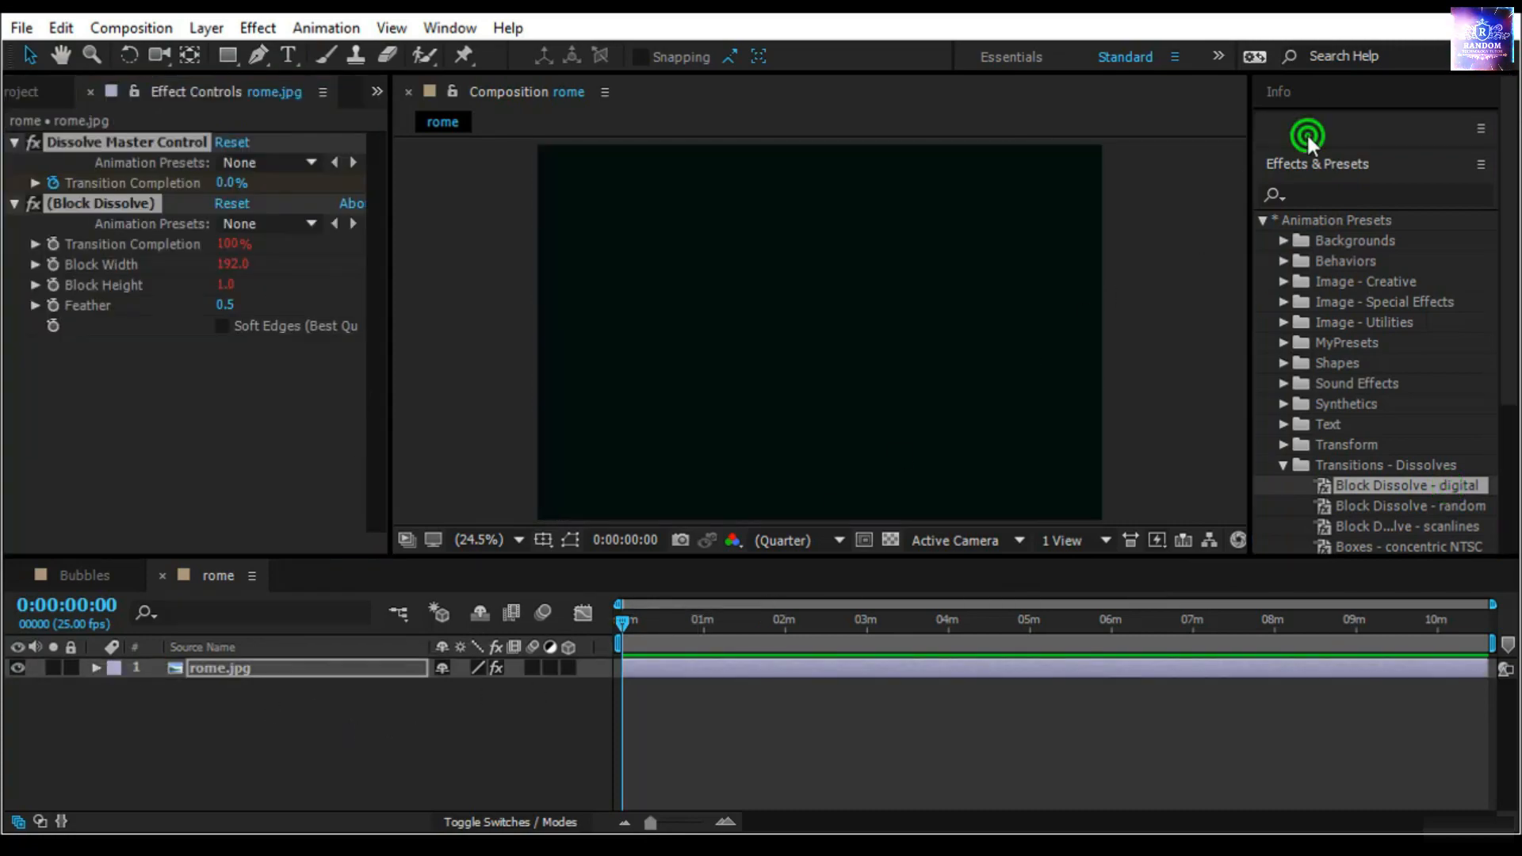
{"action": "left_click", "coordinate": [1321, 161]}
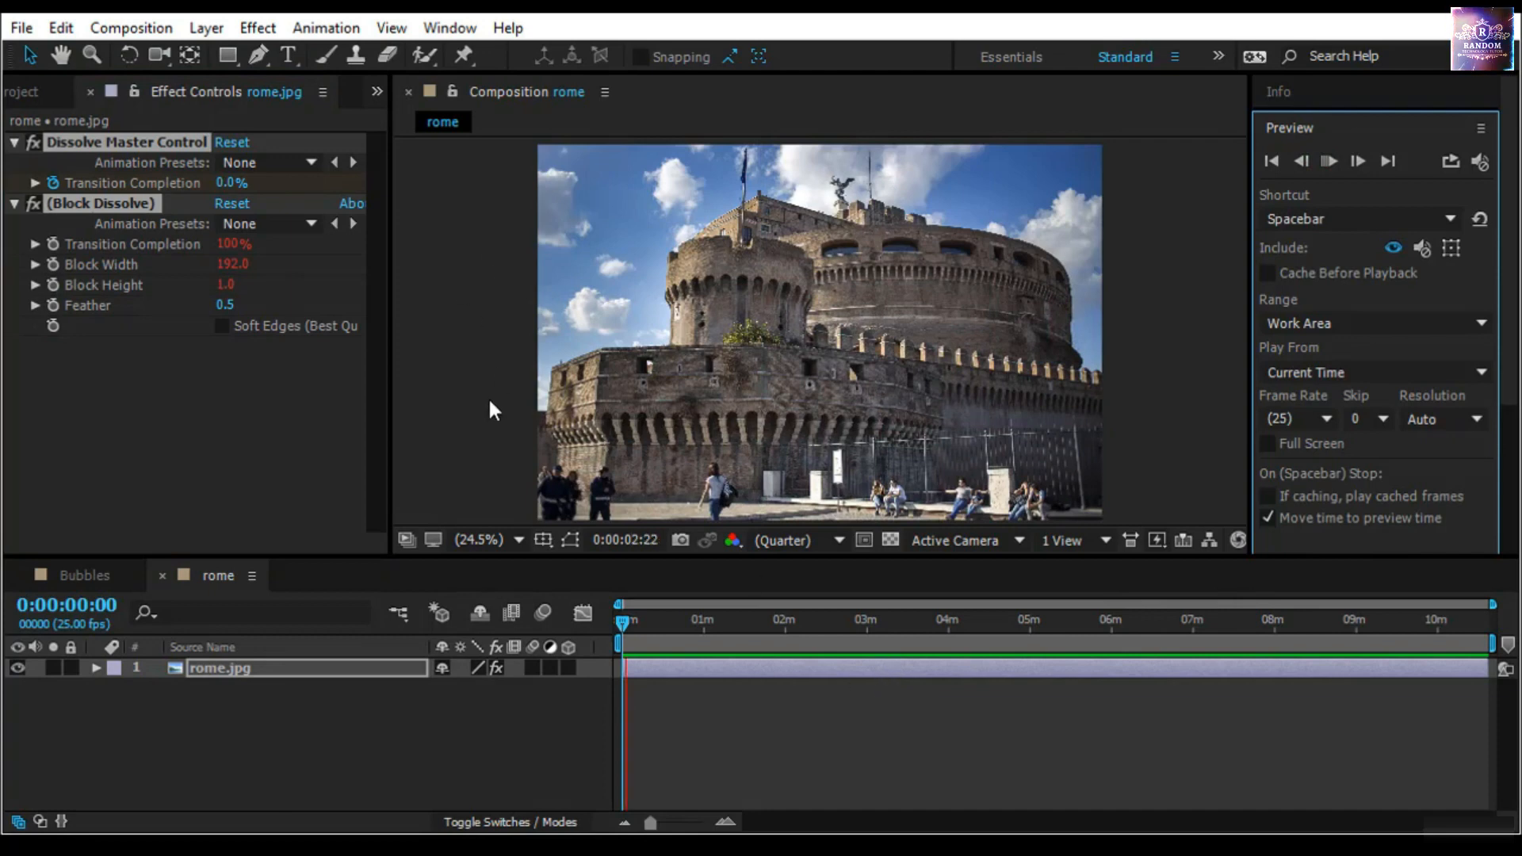
Replace the rome.jpg layer's source with park.jpg, keeping the dissolve effects
{"action": "left_click", "coordinate": [46, 93]}
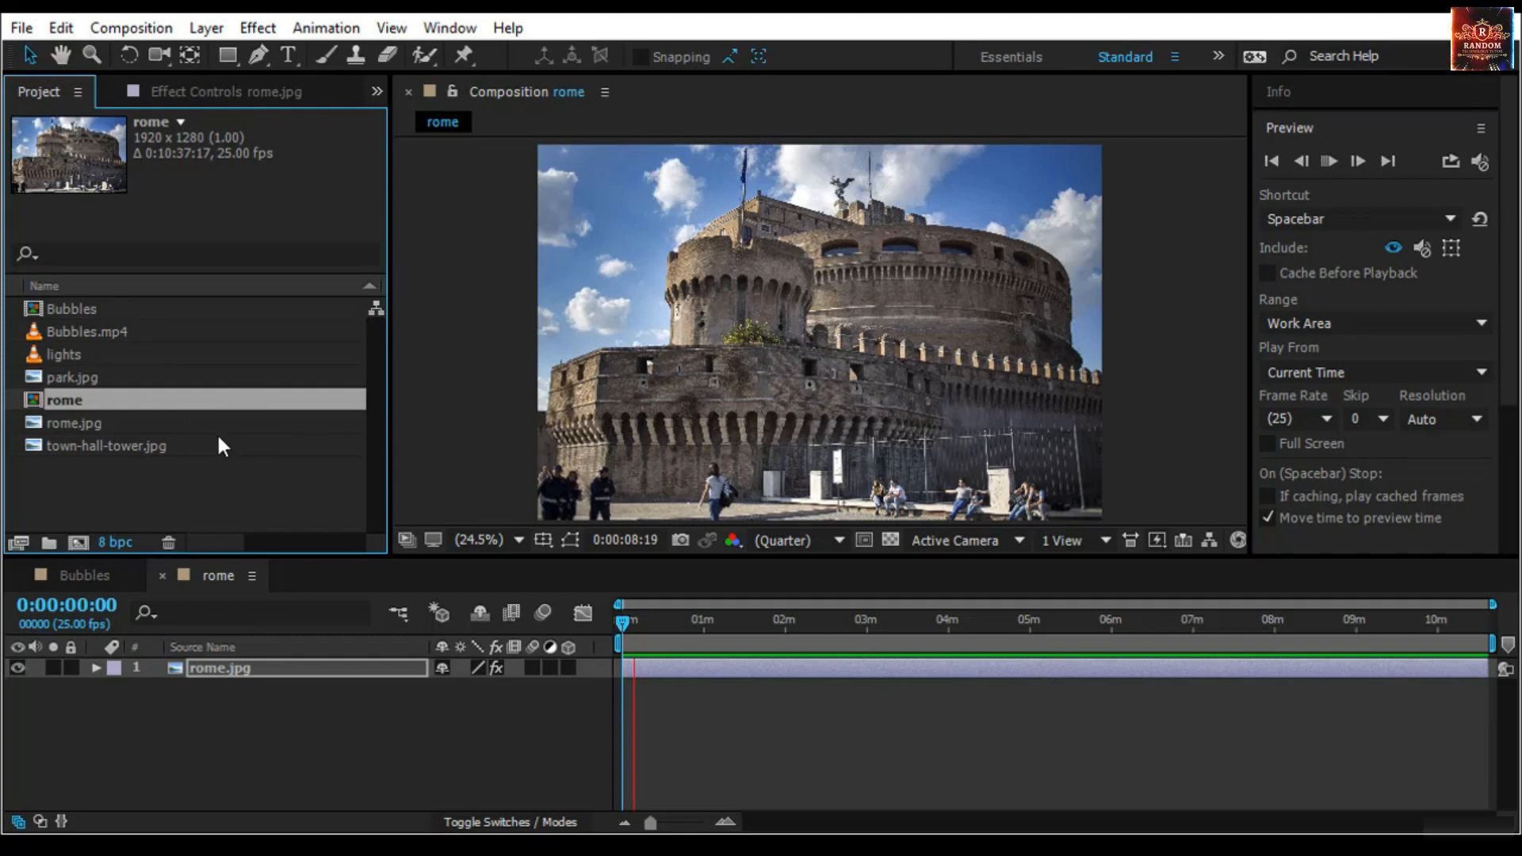
{"action": "left_click", "coordinate": [190, 428]}
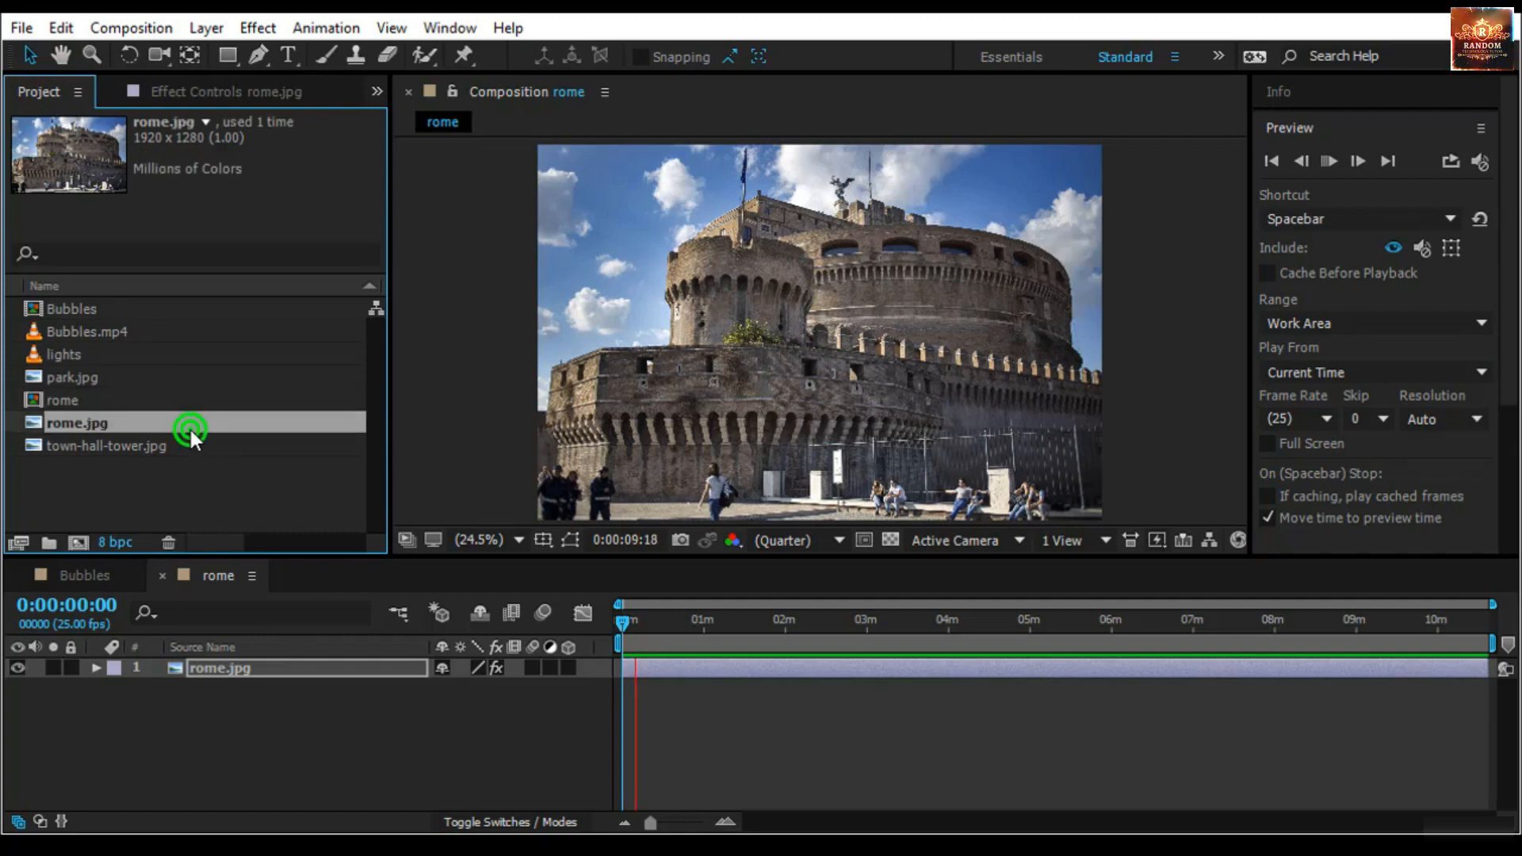
{"action": "left_click", "coordinate": [101, 378]}
{"action": "left_click", "coordinate": [225, 701]}
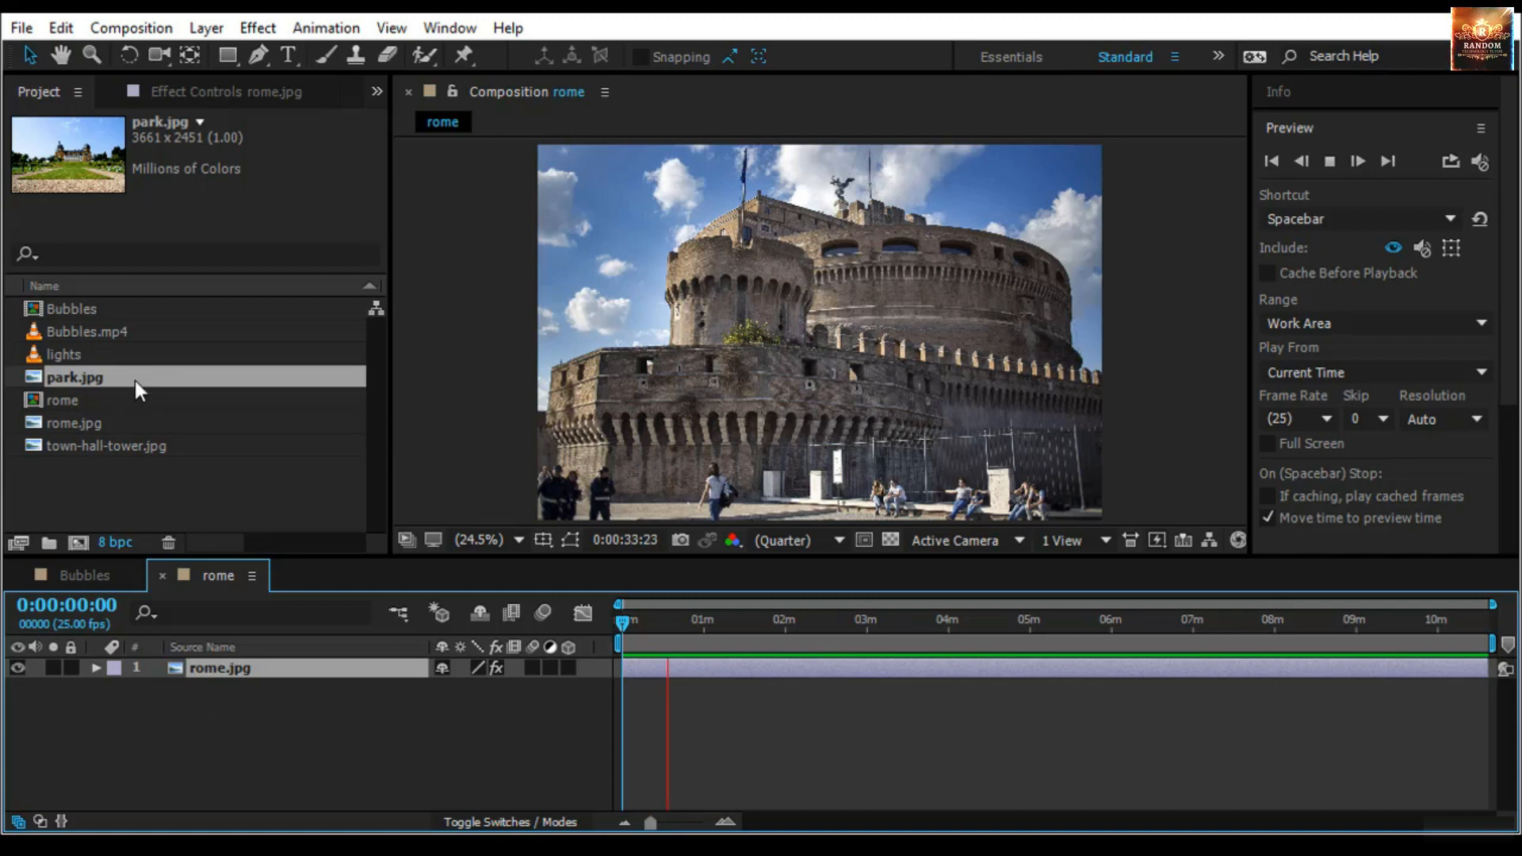
{"action": "key", "text": "alt"}
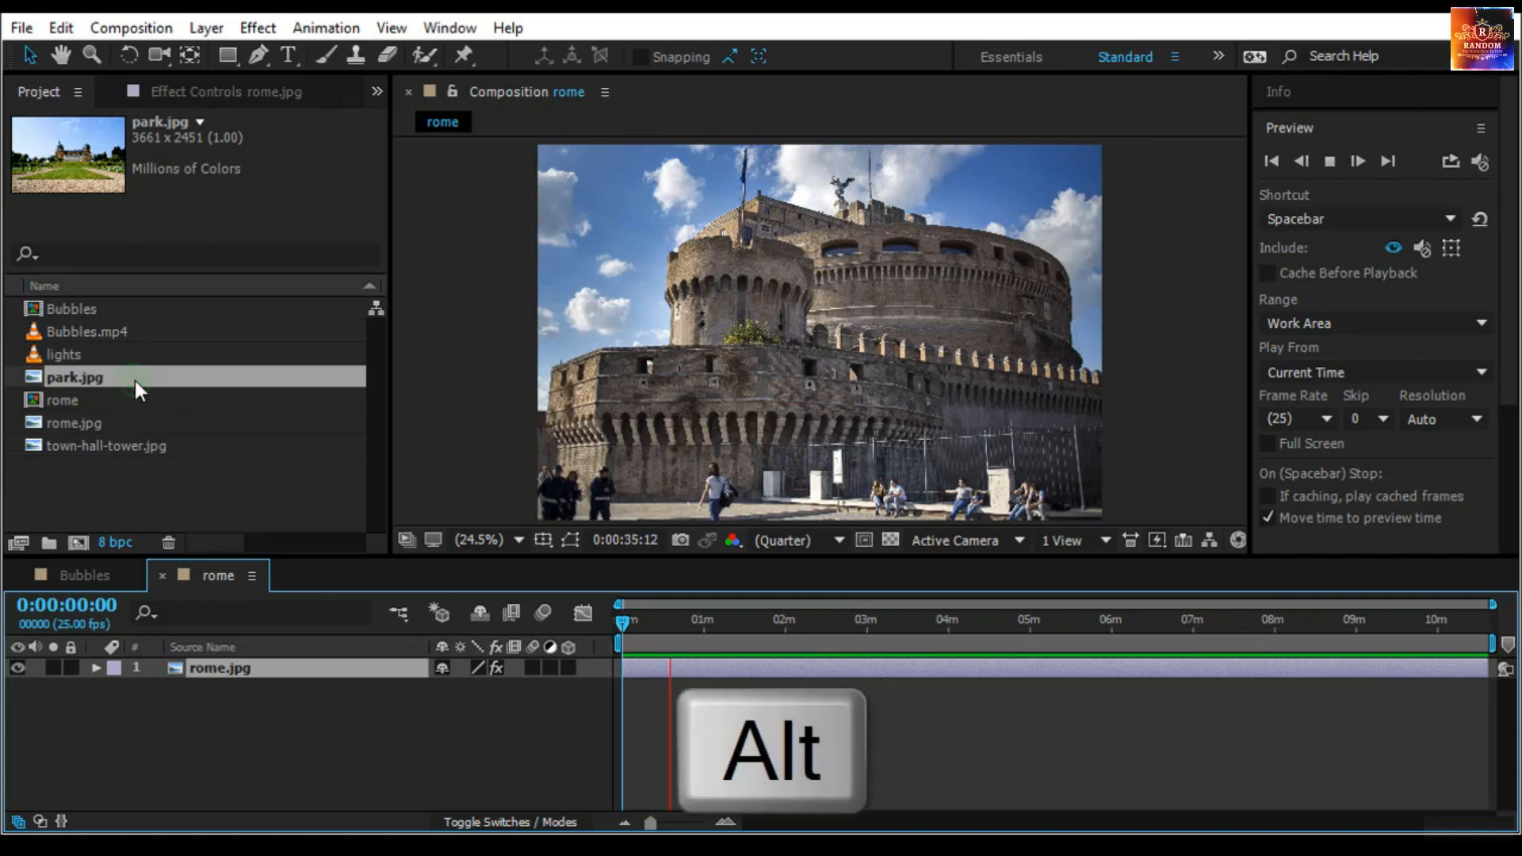
{"action": "left_click_drag", "start_coordinate": [135, 382], "coordinate": [217, 672]}
{"action": "left_click_drag", "start_coordinate": [217, 672], "coordinate": [220, 672]}
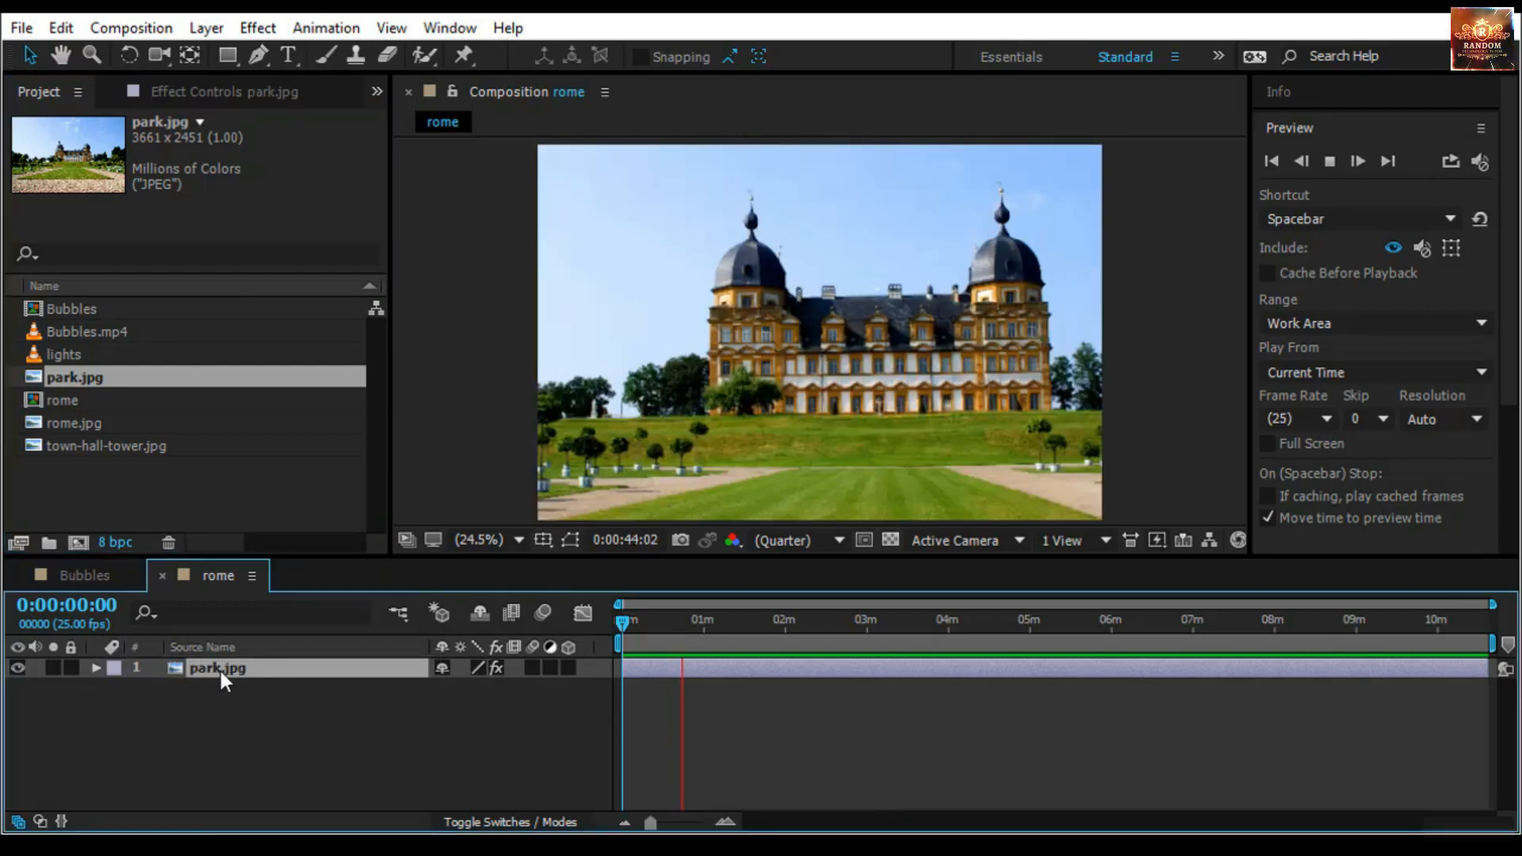
Return to the start of the rome composition and preview the dissolve on the park.jpg layer
{"action": "left_click", "coordinate": [1330, 160]}
{"action": "left_click", "coordinate": [694, 622]}
{"action": "left_click_drag", "start_coordinate": [694, 623], "coordinate": [588, 658]}
{"action": "left_click", "coordinate": [1329, 159]}
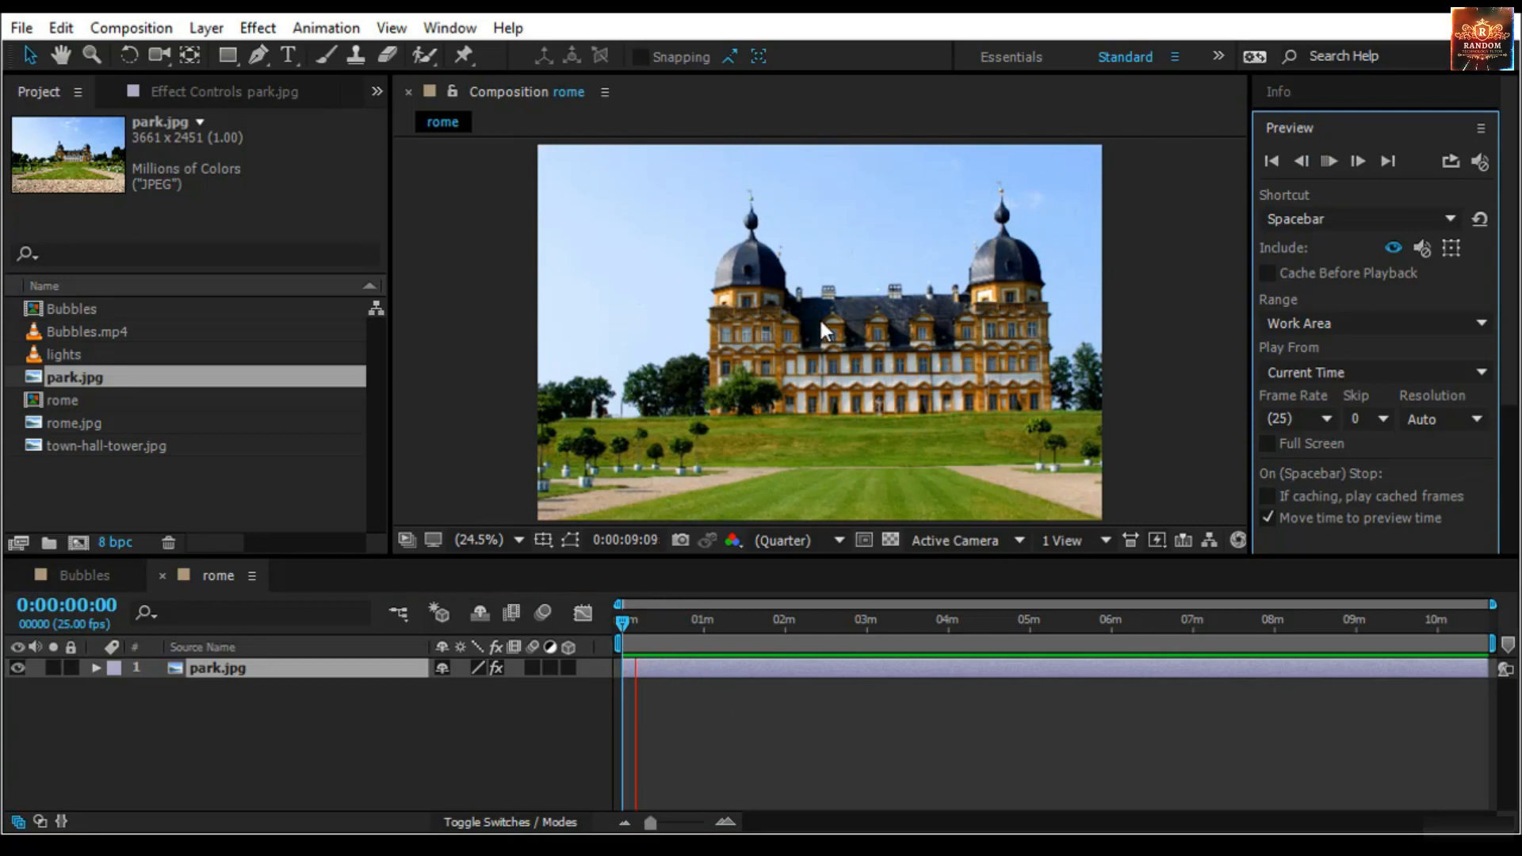
Replace the park.jpg layer's source with town-hall-tower.jpg and preview the dissolve from the start
{"action": "left_click", "coordinate": [117, 444]}
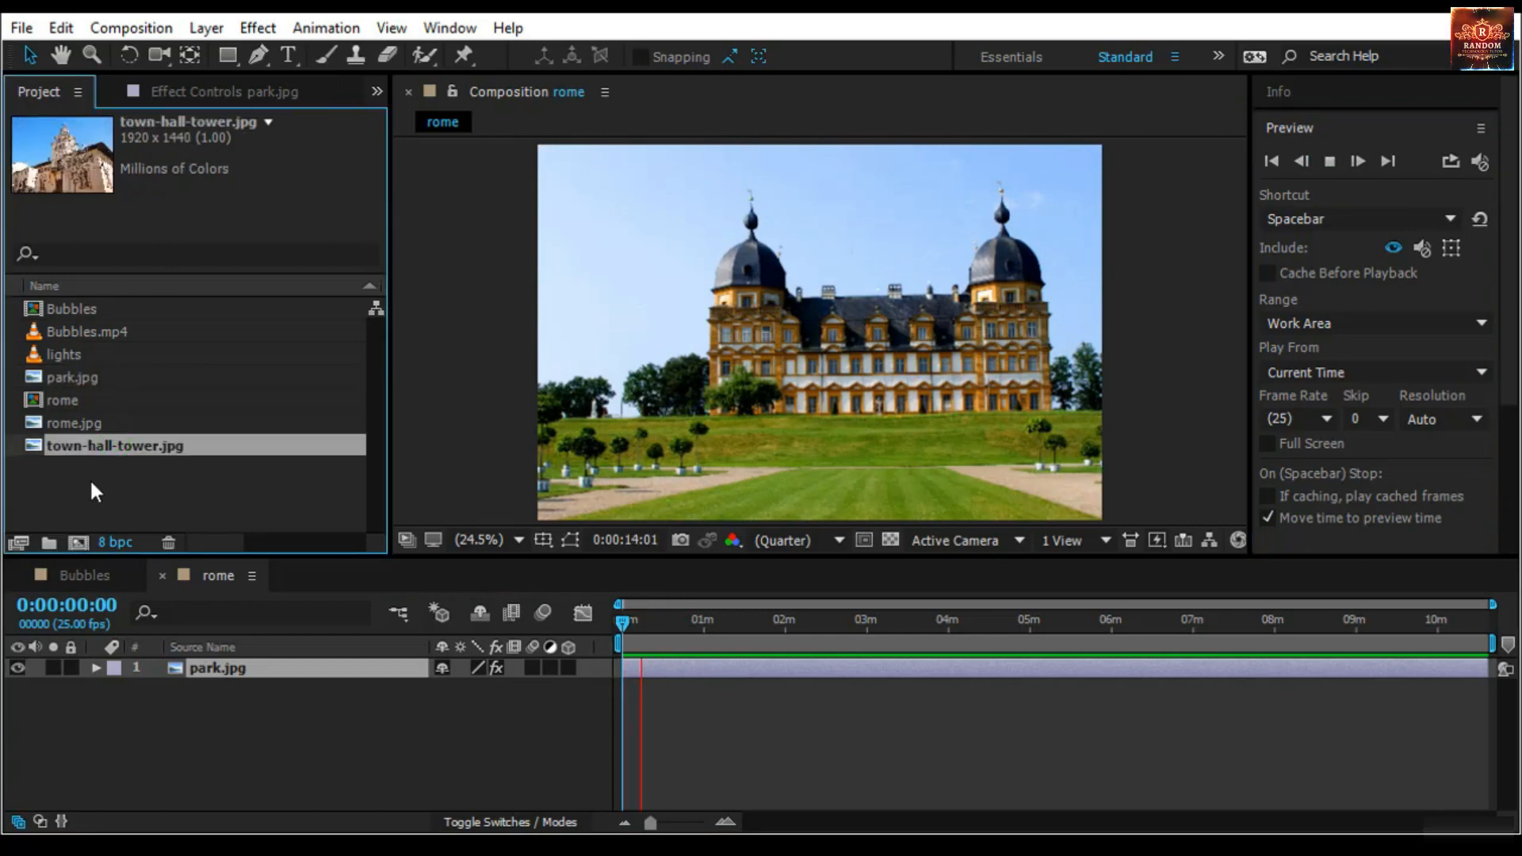
{"action": "key", "text": "alt"}
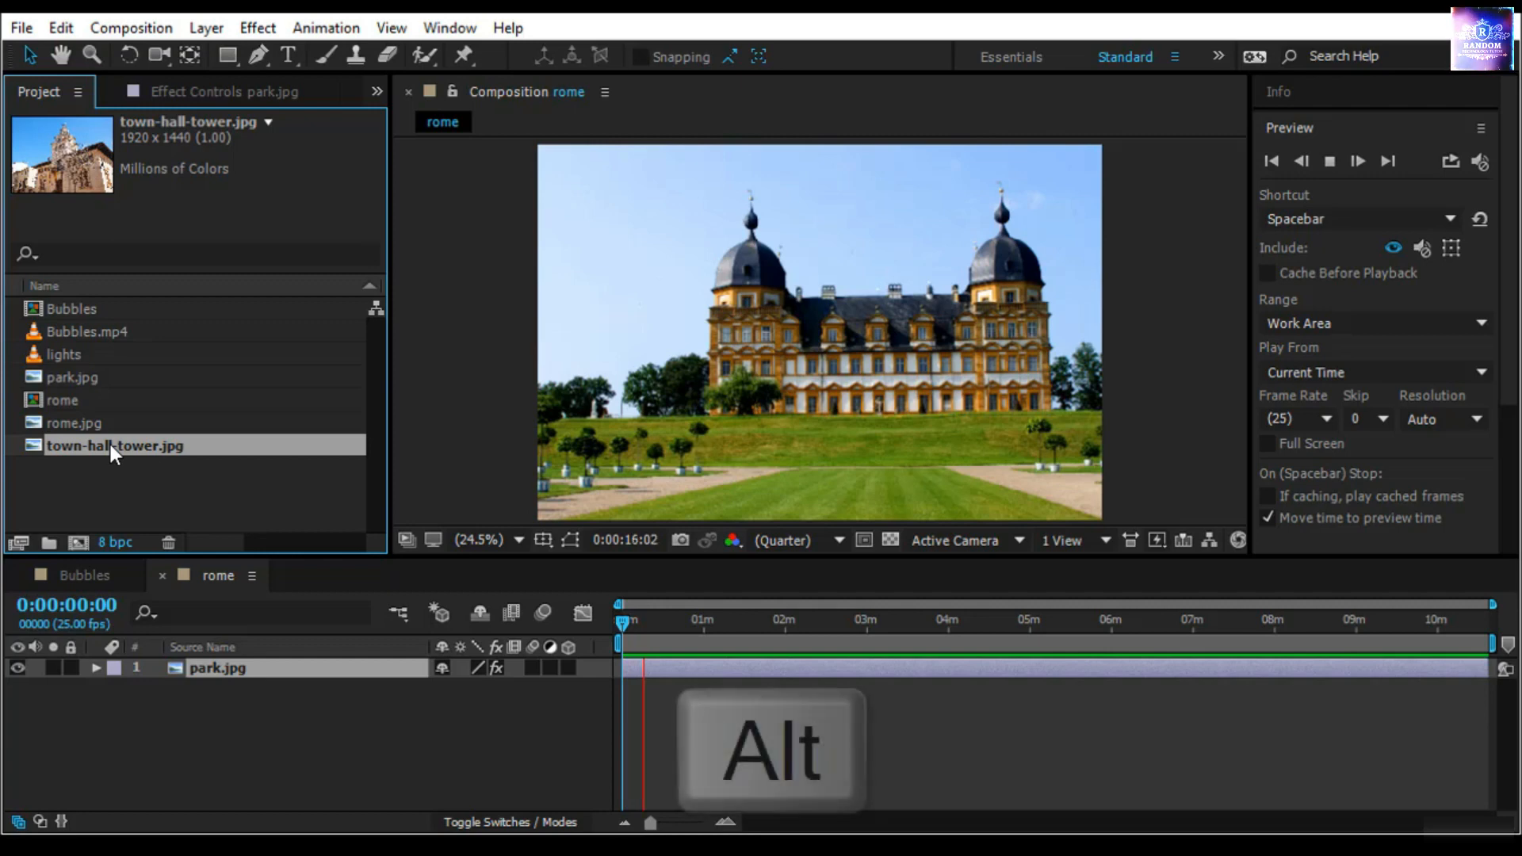
{"action": "left_click_drag", "start_coordinate": [111, 446], "coordinate": [238, 663]}
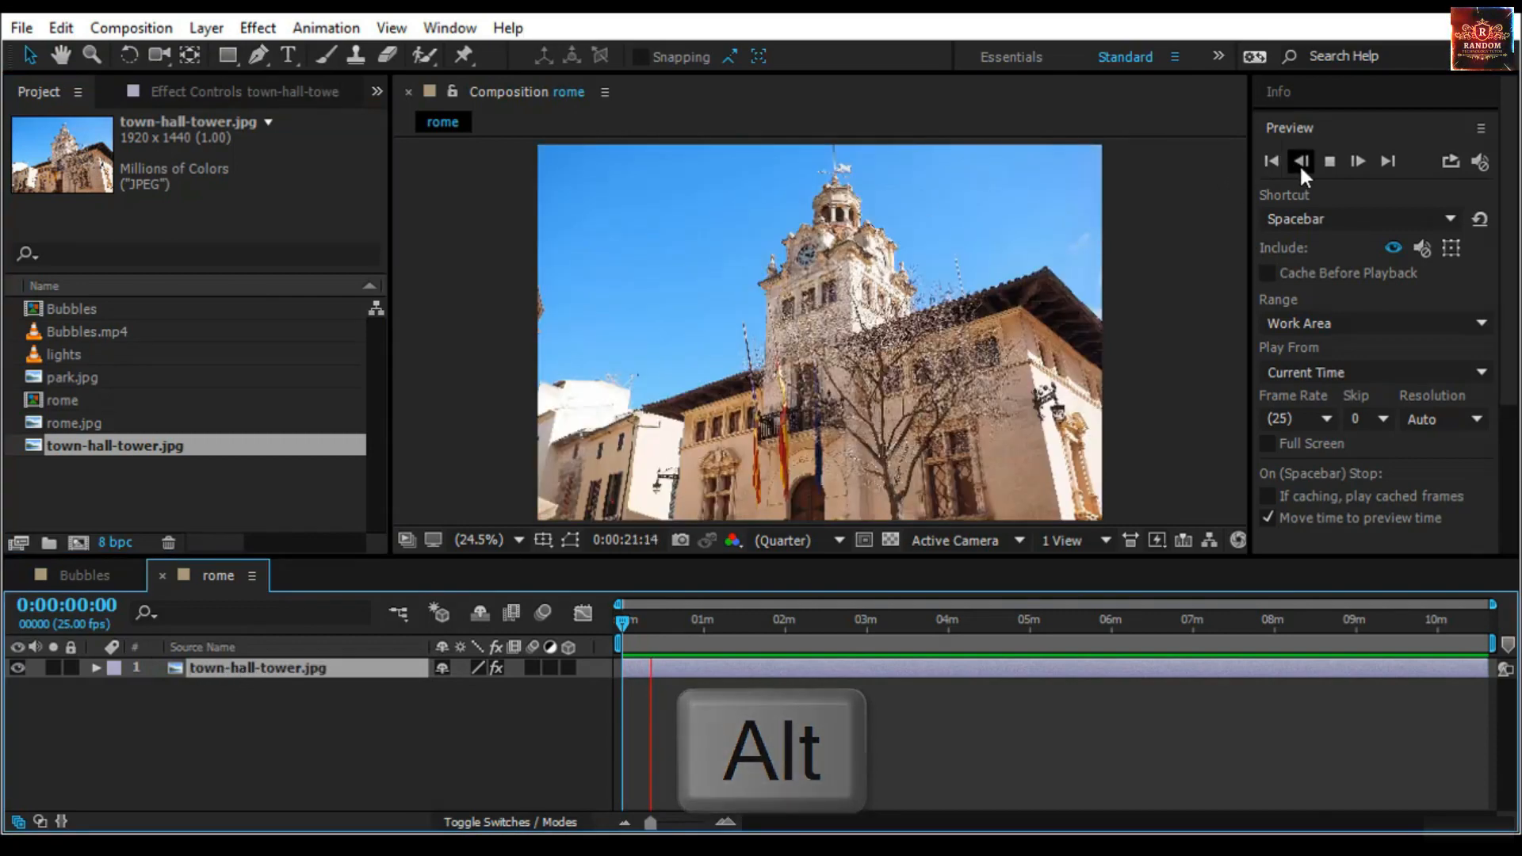
{"action": "left_click", "coordinate": [621, 624]}
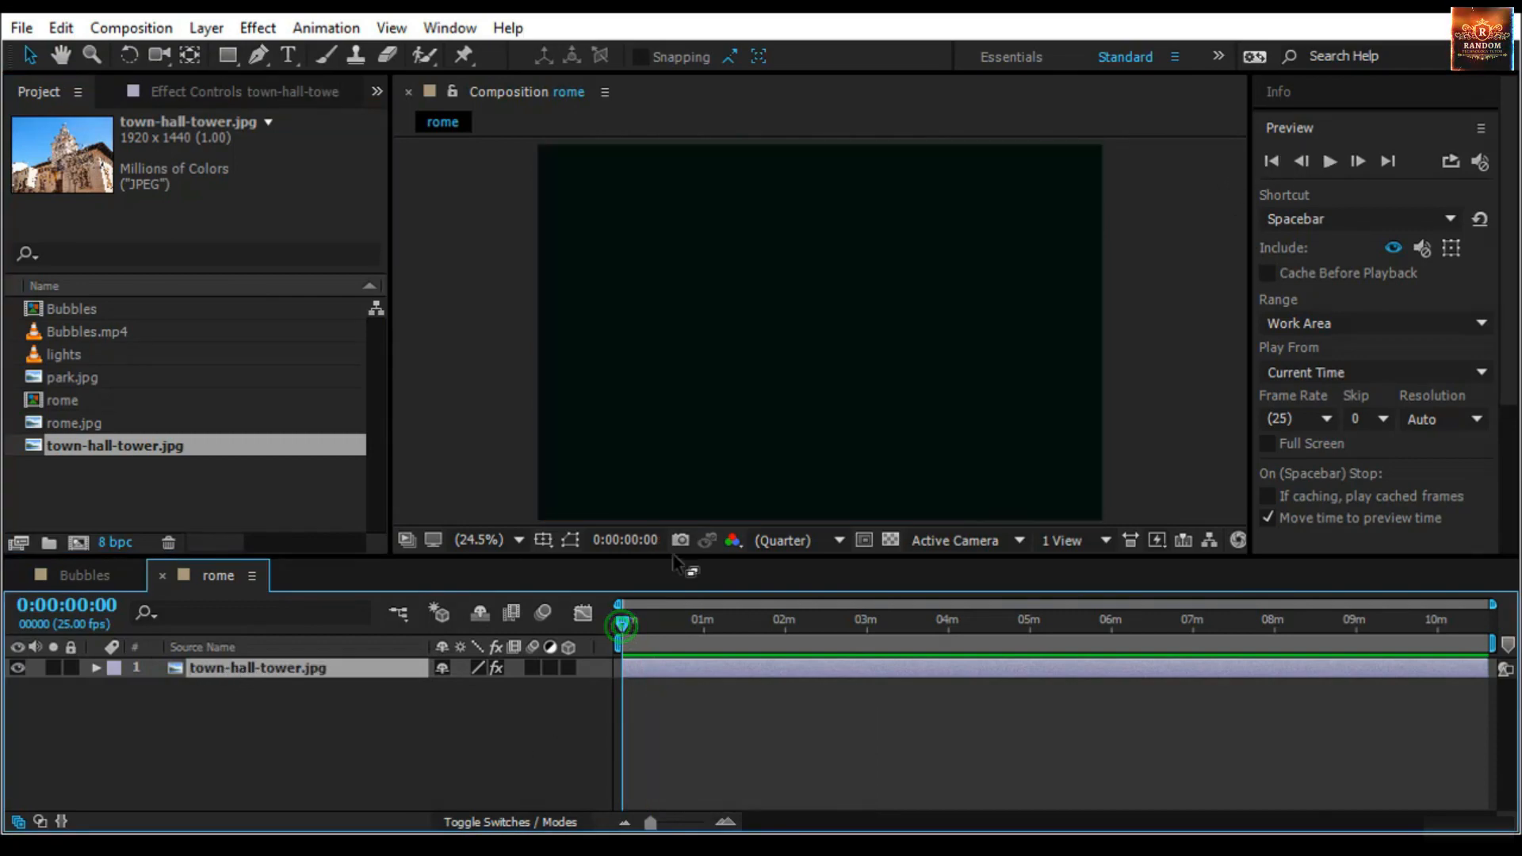
{"action": "left_click", "coordinate": [1329, 161]}
Replace the town-hall-tower.jpg layer's source with the lights video, keeping the dissolve effects
{"action": "left_click", "coordinate": [170, 352]}
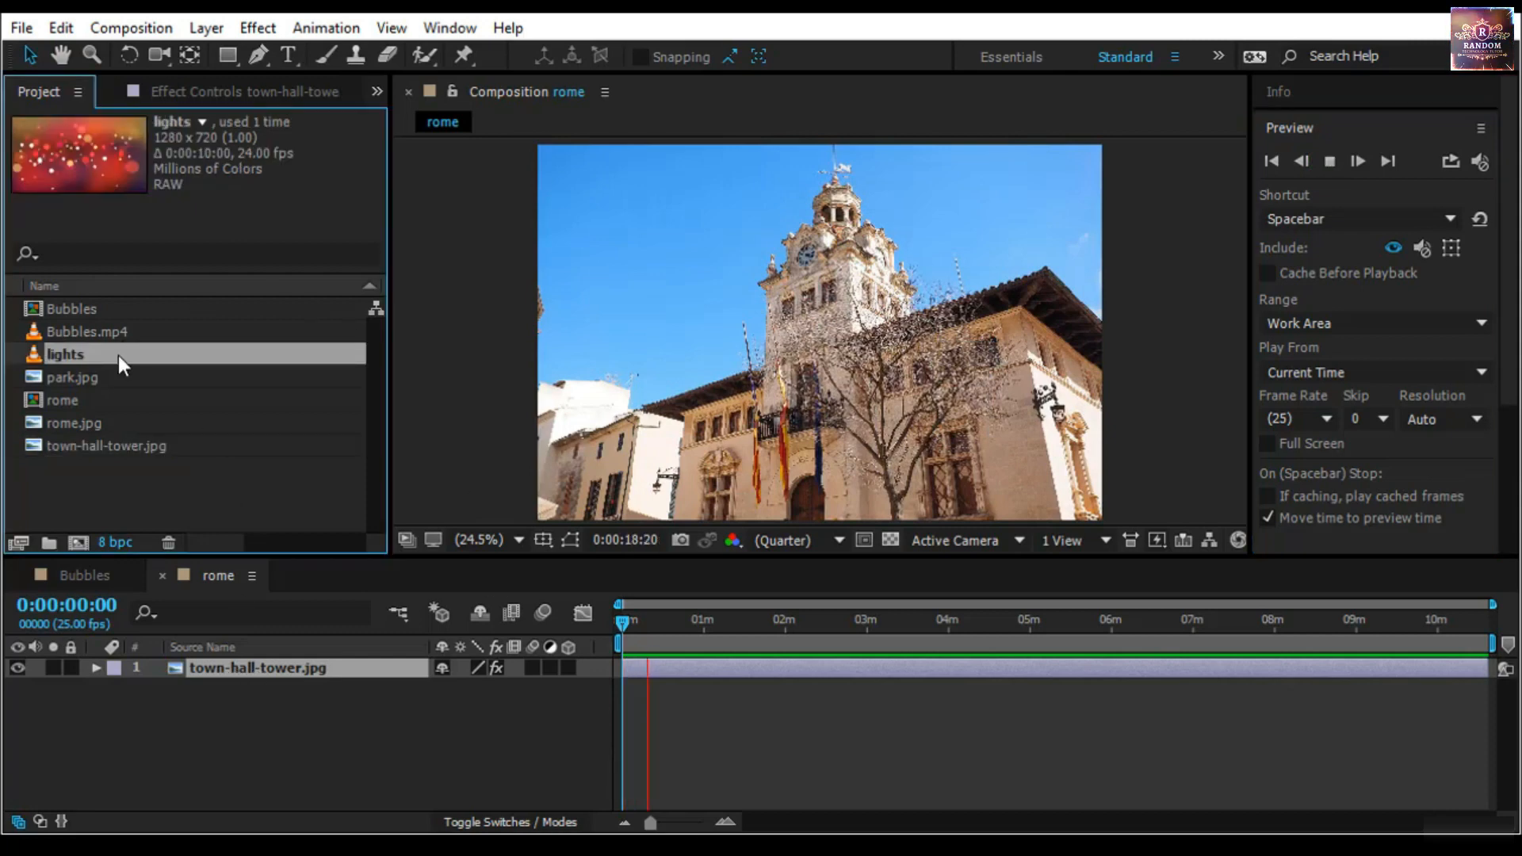
{"action": "left_click", "coordinate": [129, 505]}
{"action": "left_click", "coordinate": [238, 717]}
{"action": "left_click", "coordinate": [236, 671]}
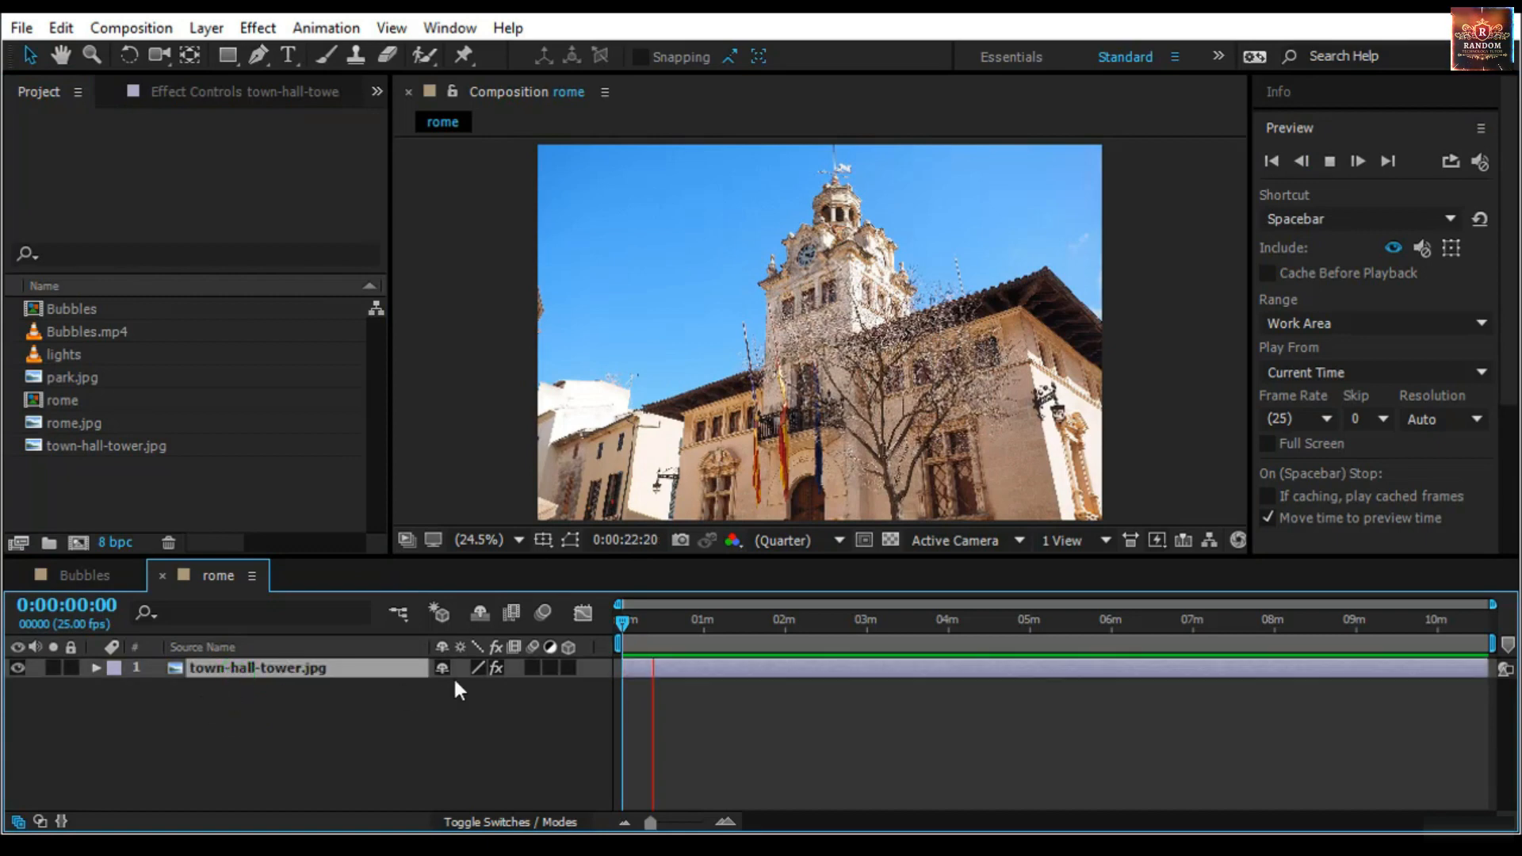
{"action": "left_click", "coordinate": [64, 353]}
{"action": "left_click", "coordinate": [69, 354]}
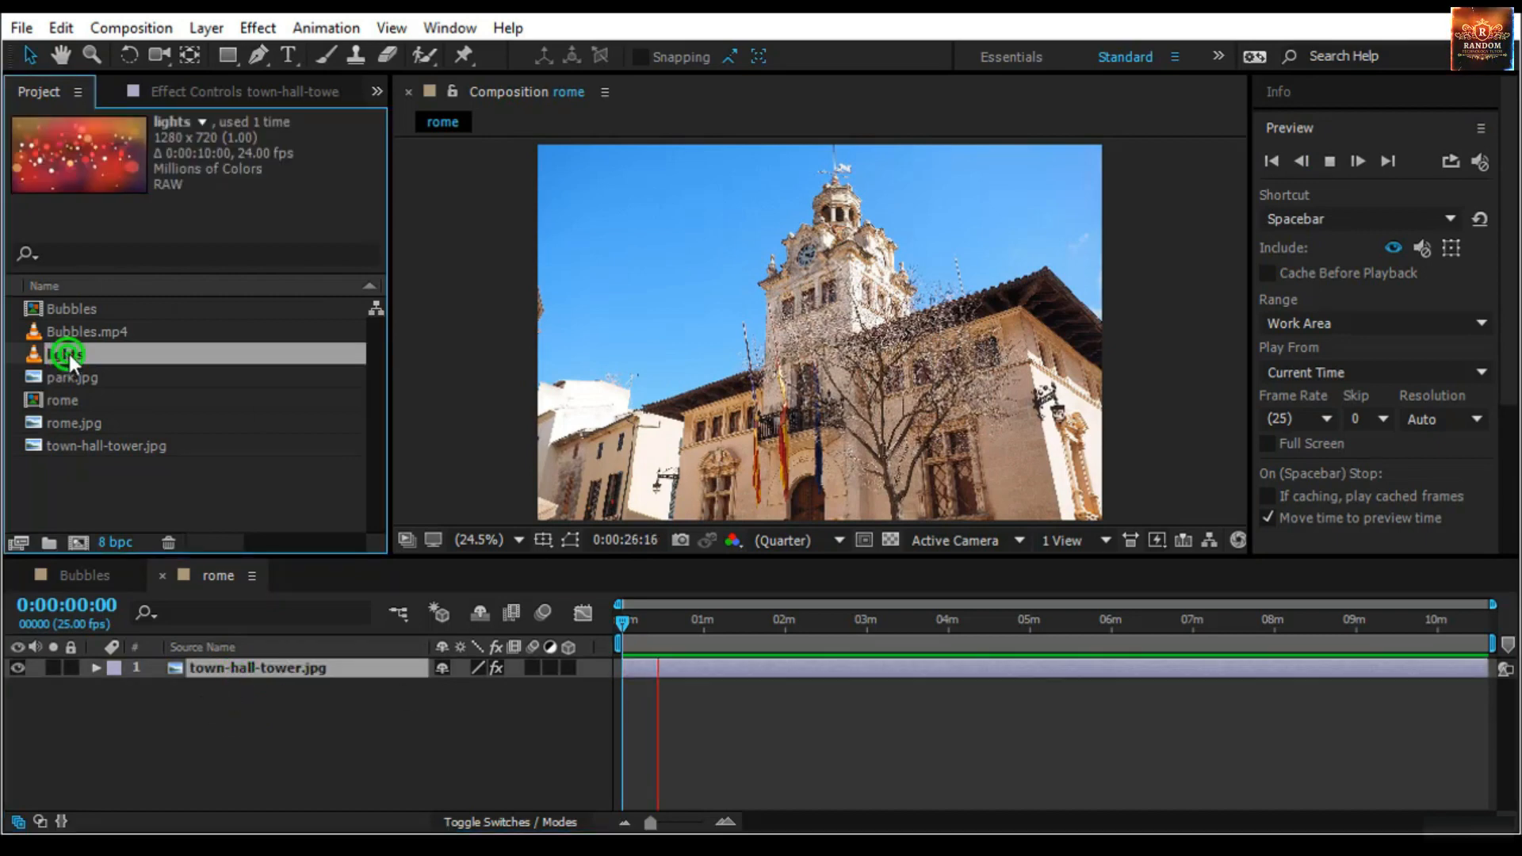
{"action": "left_click", "coordinate": [230, 669]}
{"action": "key", "text": "ctrl+alt+slash"}
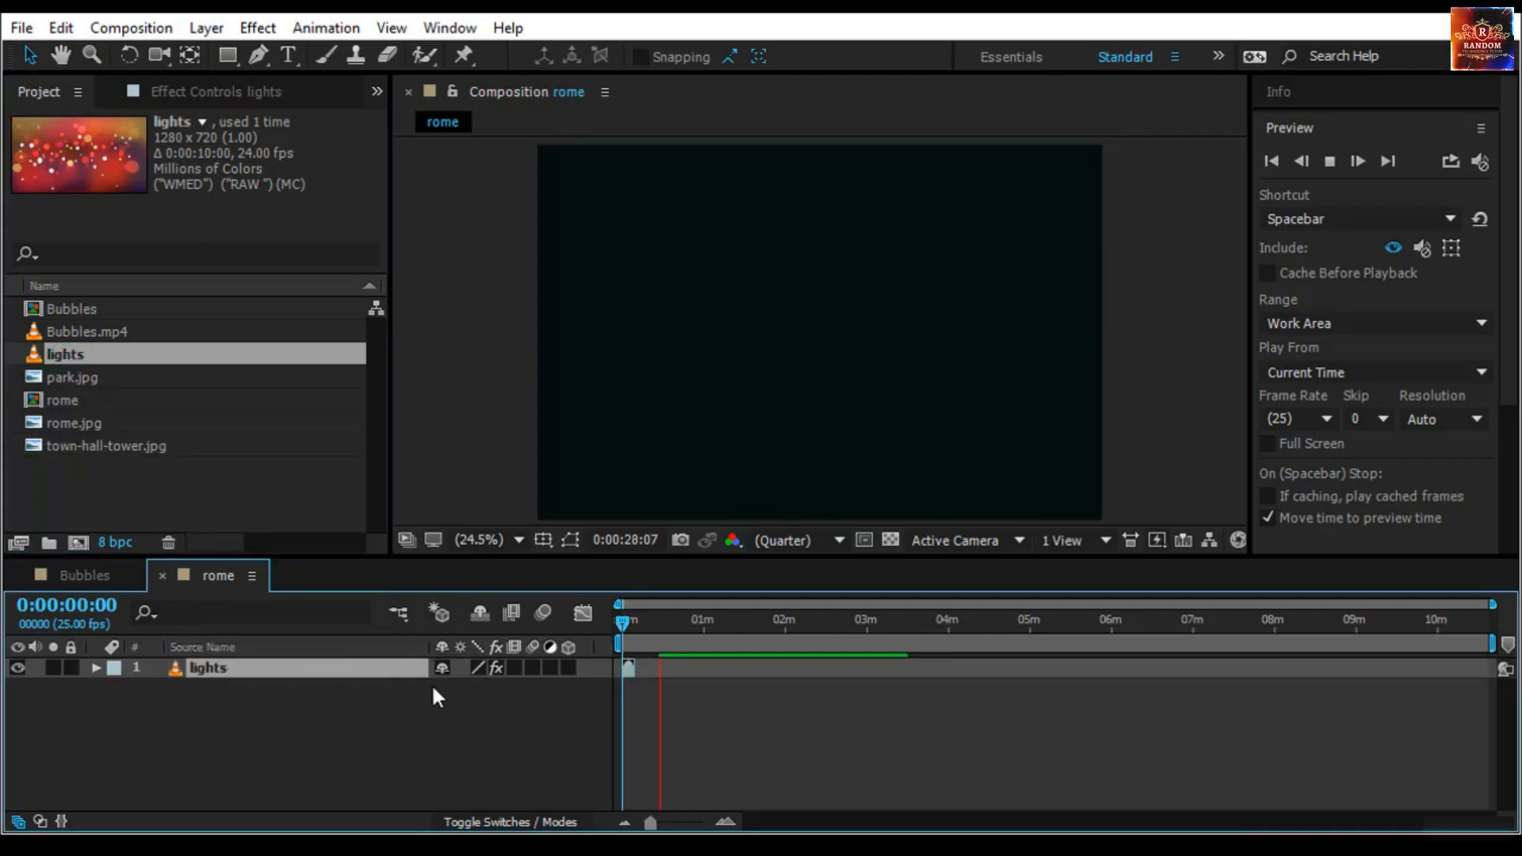
Preview the dissolve on the lights layer from the start of the rome composition
{"action": "left_click", "coordinate": [621, 623]}
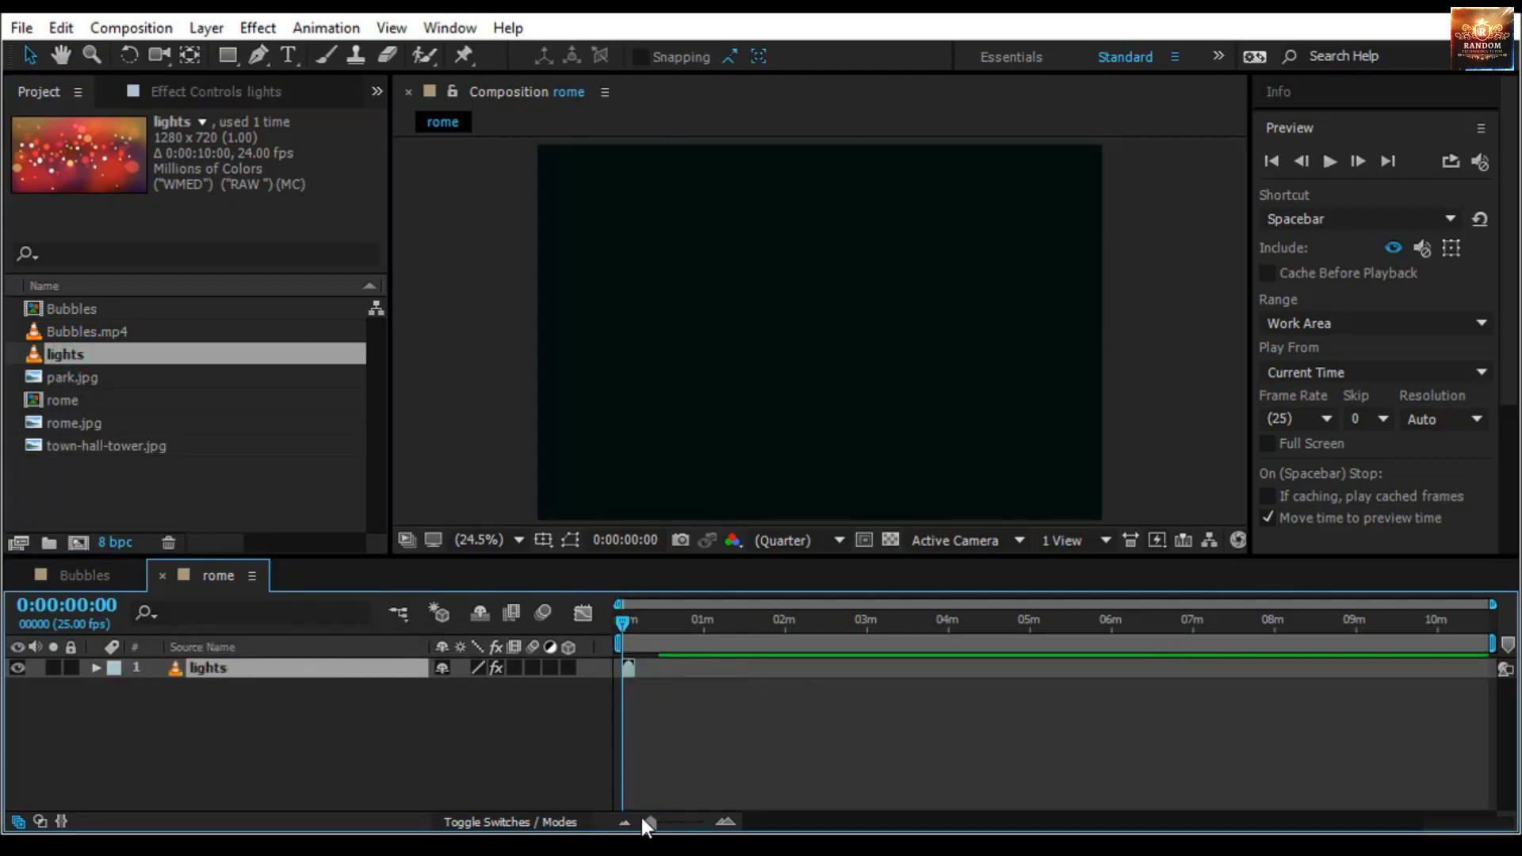
{"action": "left_click_drag", "start_coordinate": [650, 821], "coordinate": [693, 821]}
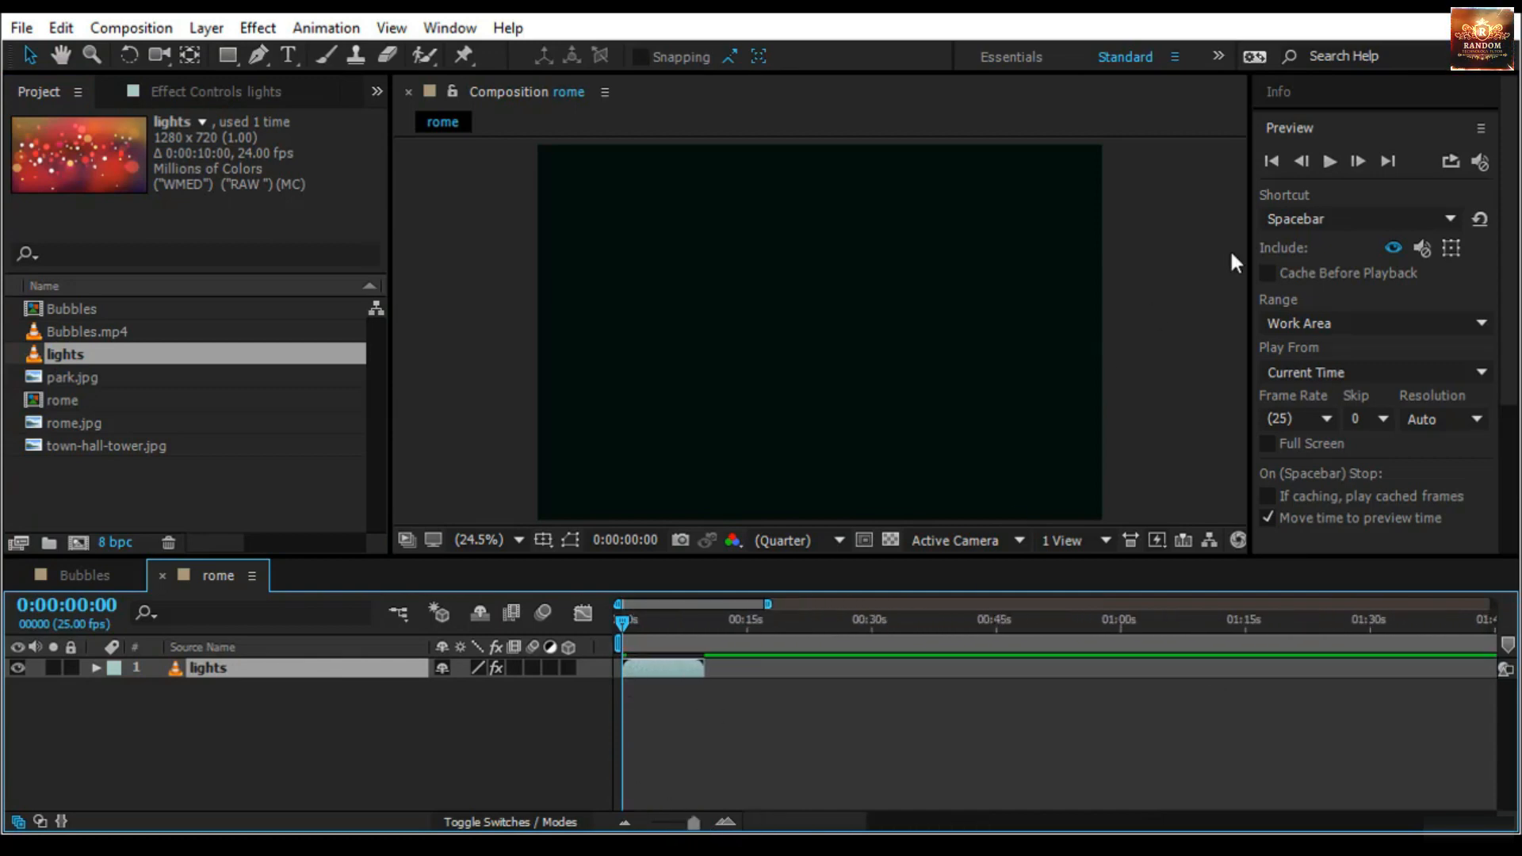
{"action": "left_click", "coordinate": [1330, 160]}
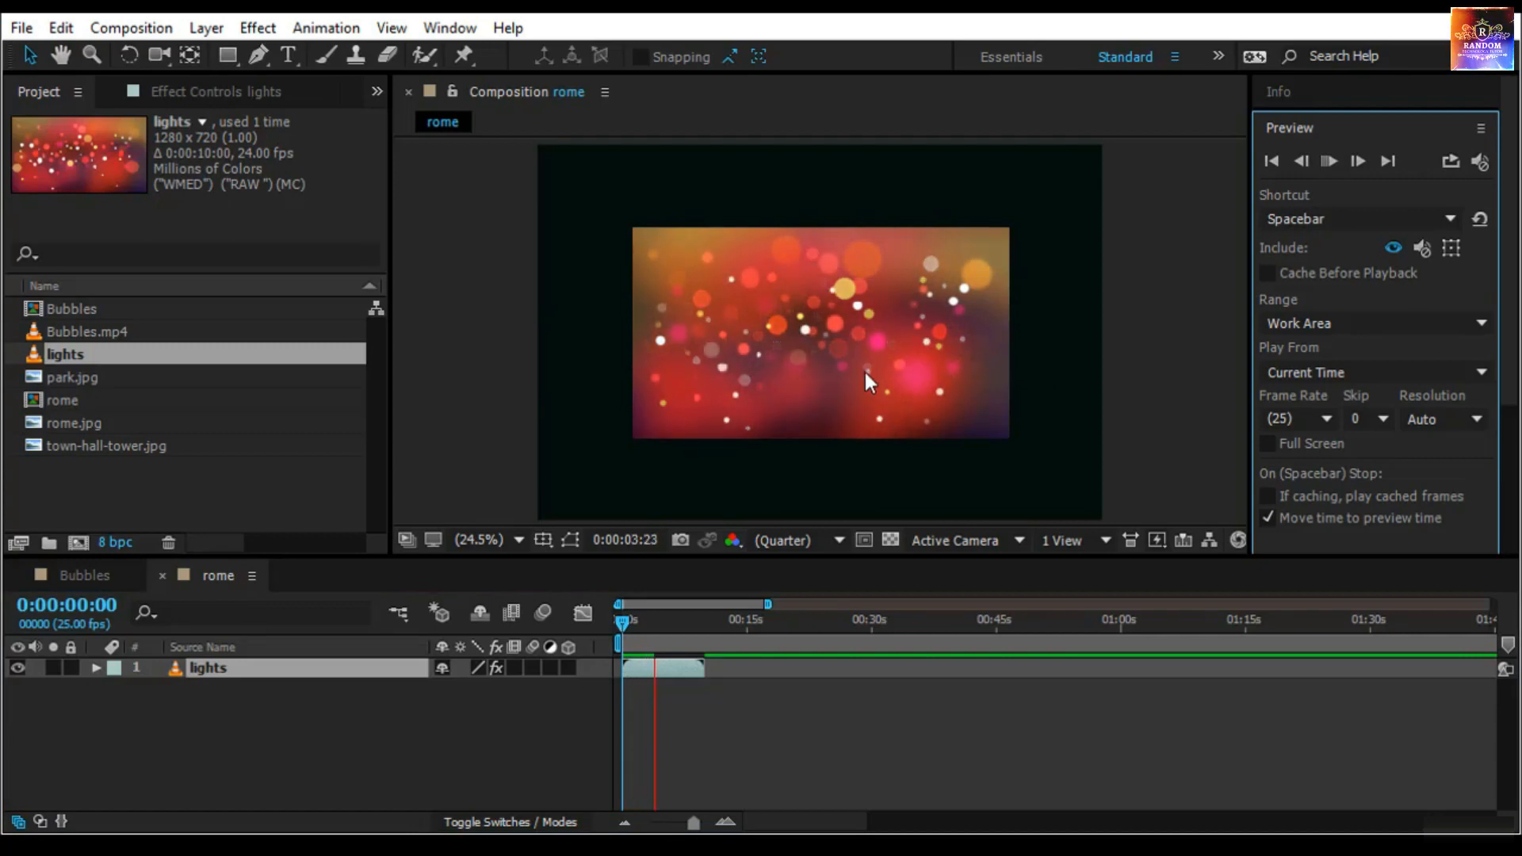
Fit the lights layer to the composition's width
{"action": "right_click", "coordinate": [263, 667]}
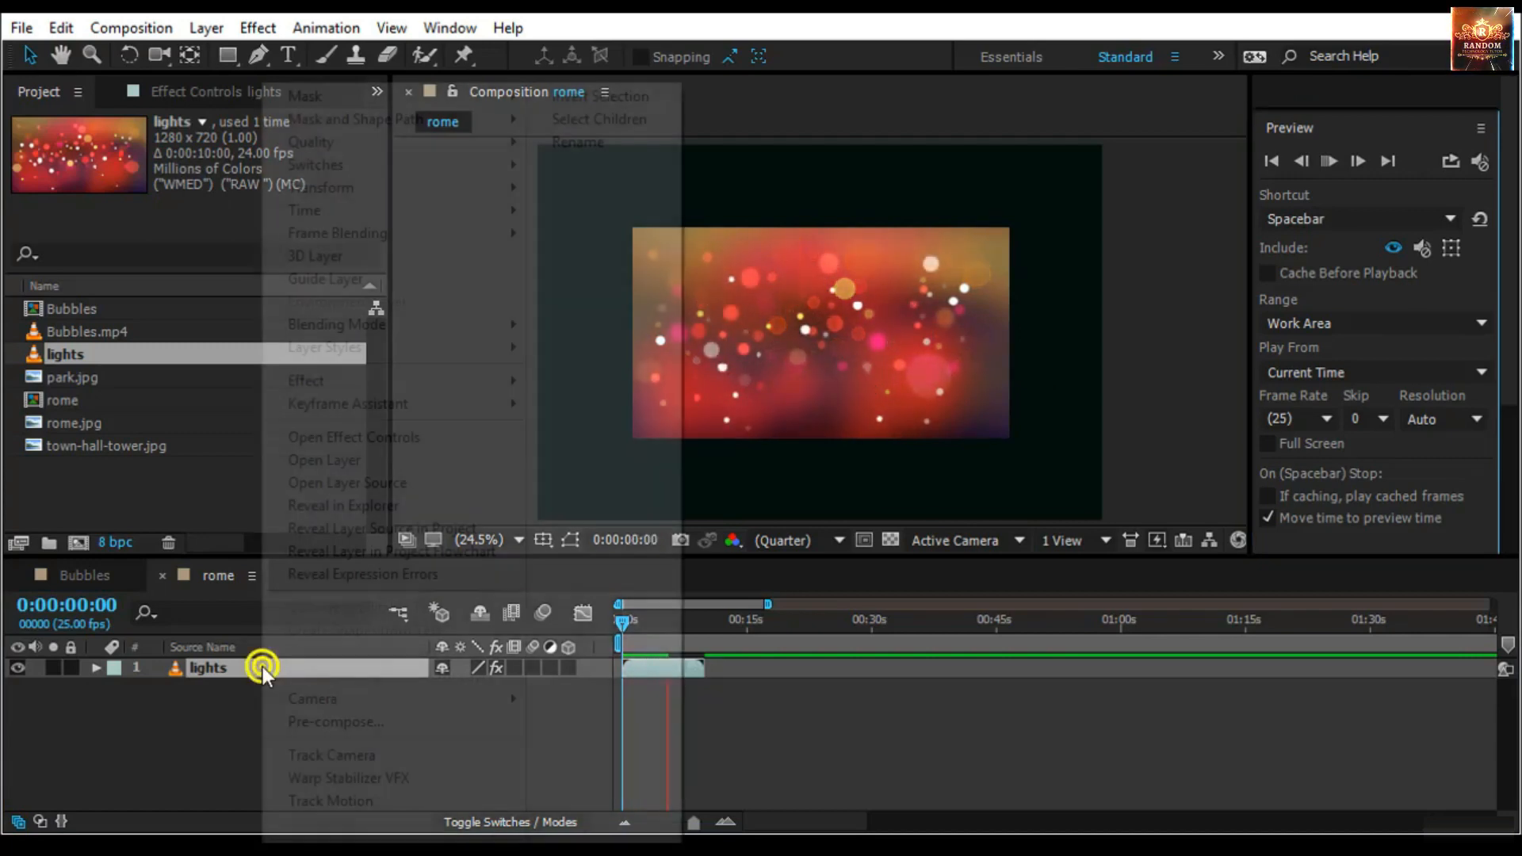
{"action": "mouse_move", "coordinate": [382, 198]}
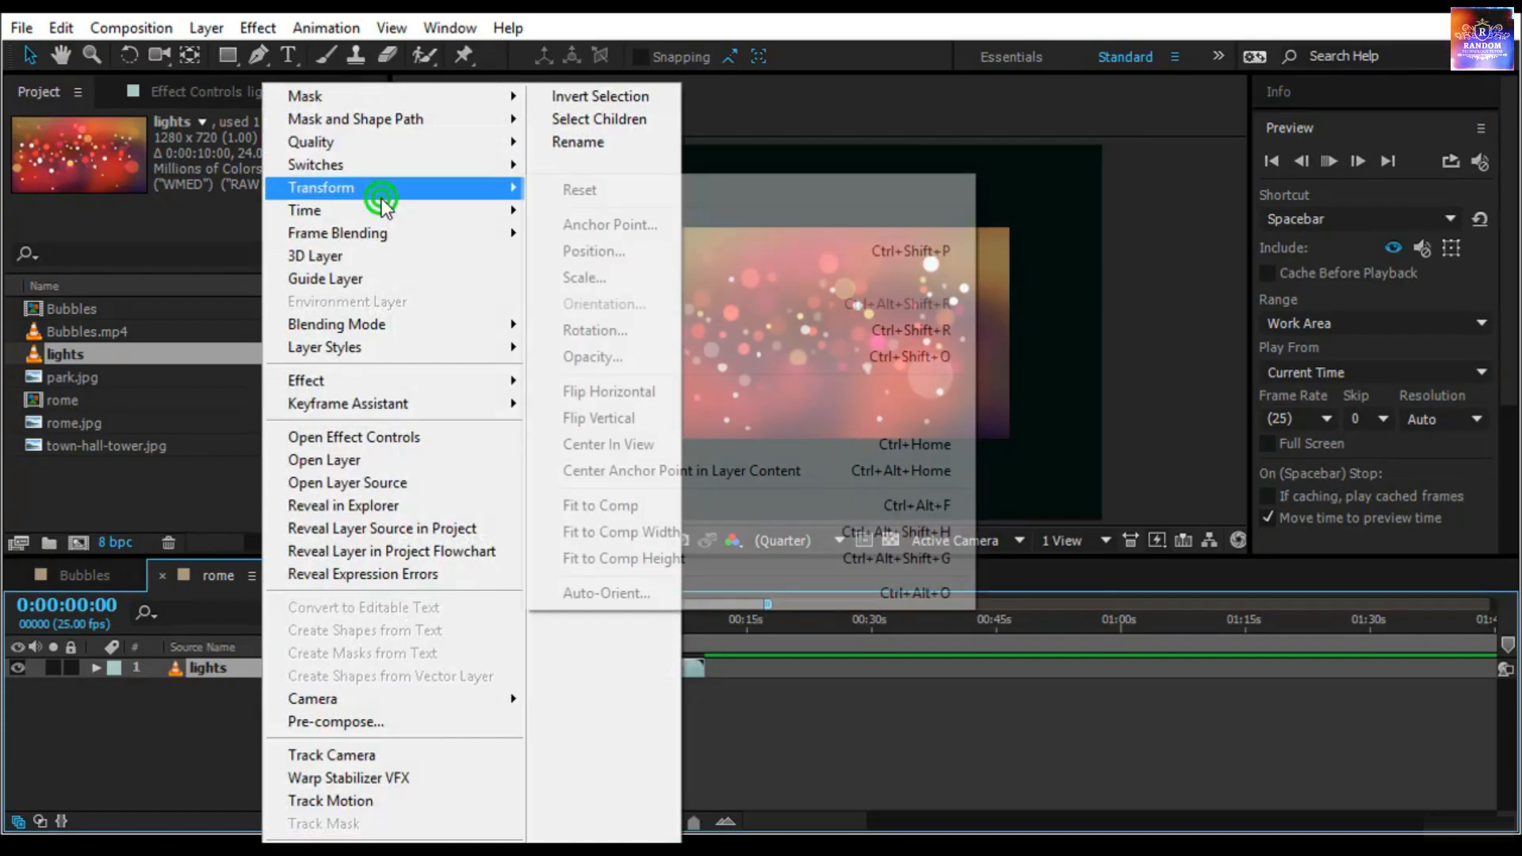
{"action": "left_click", "coordinate": [702, 535]}
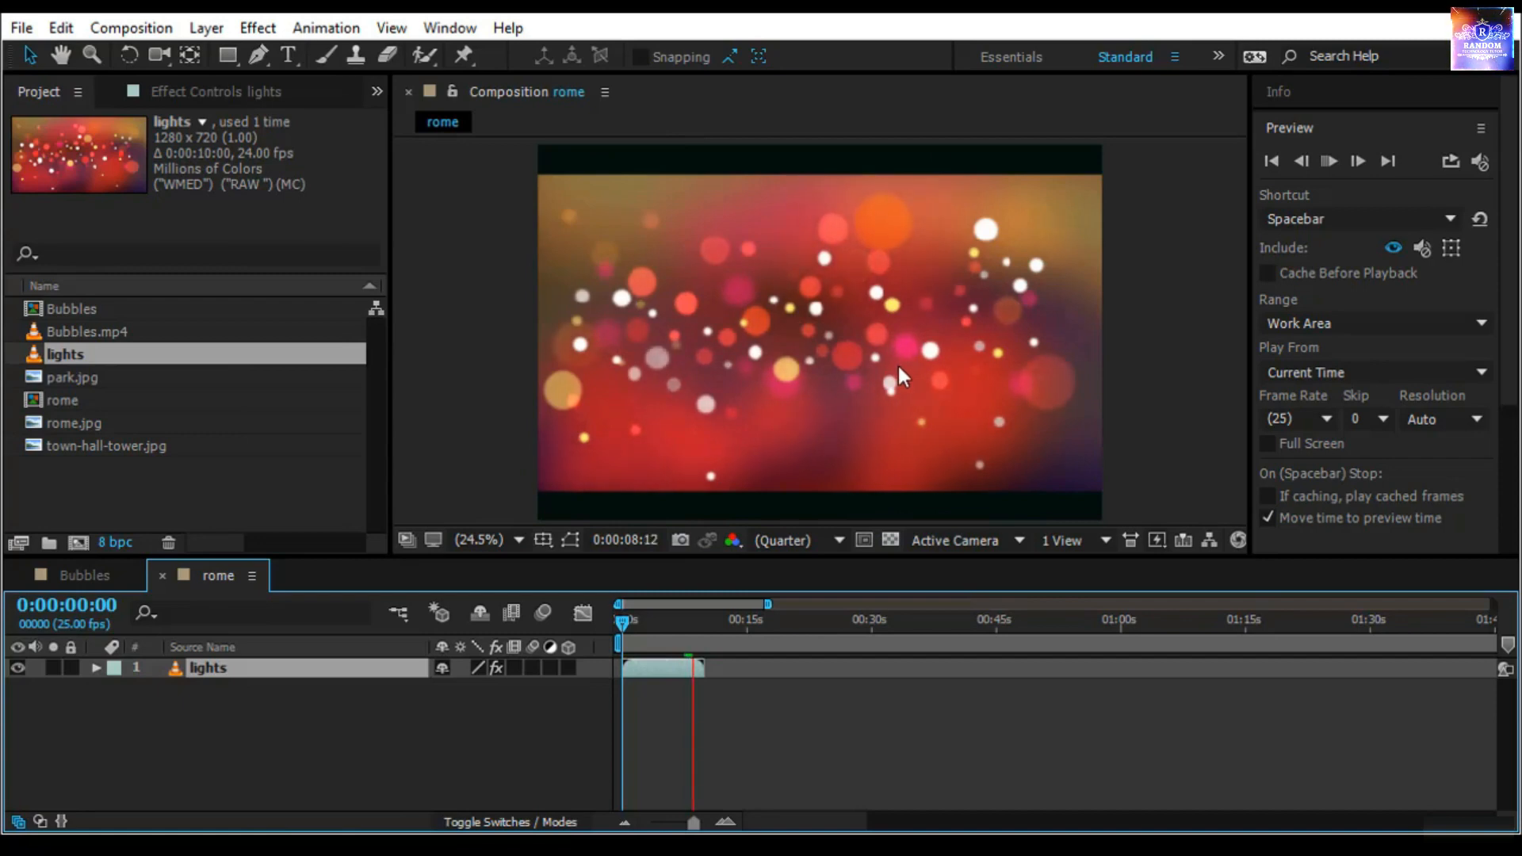
Replace the lights layer's source with town-hall-tower.jpg in the rome composition
{"action": "left_click", "coordinate": [142, 445]}
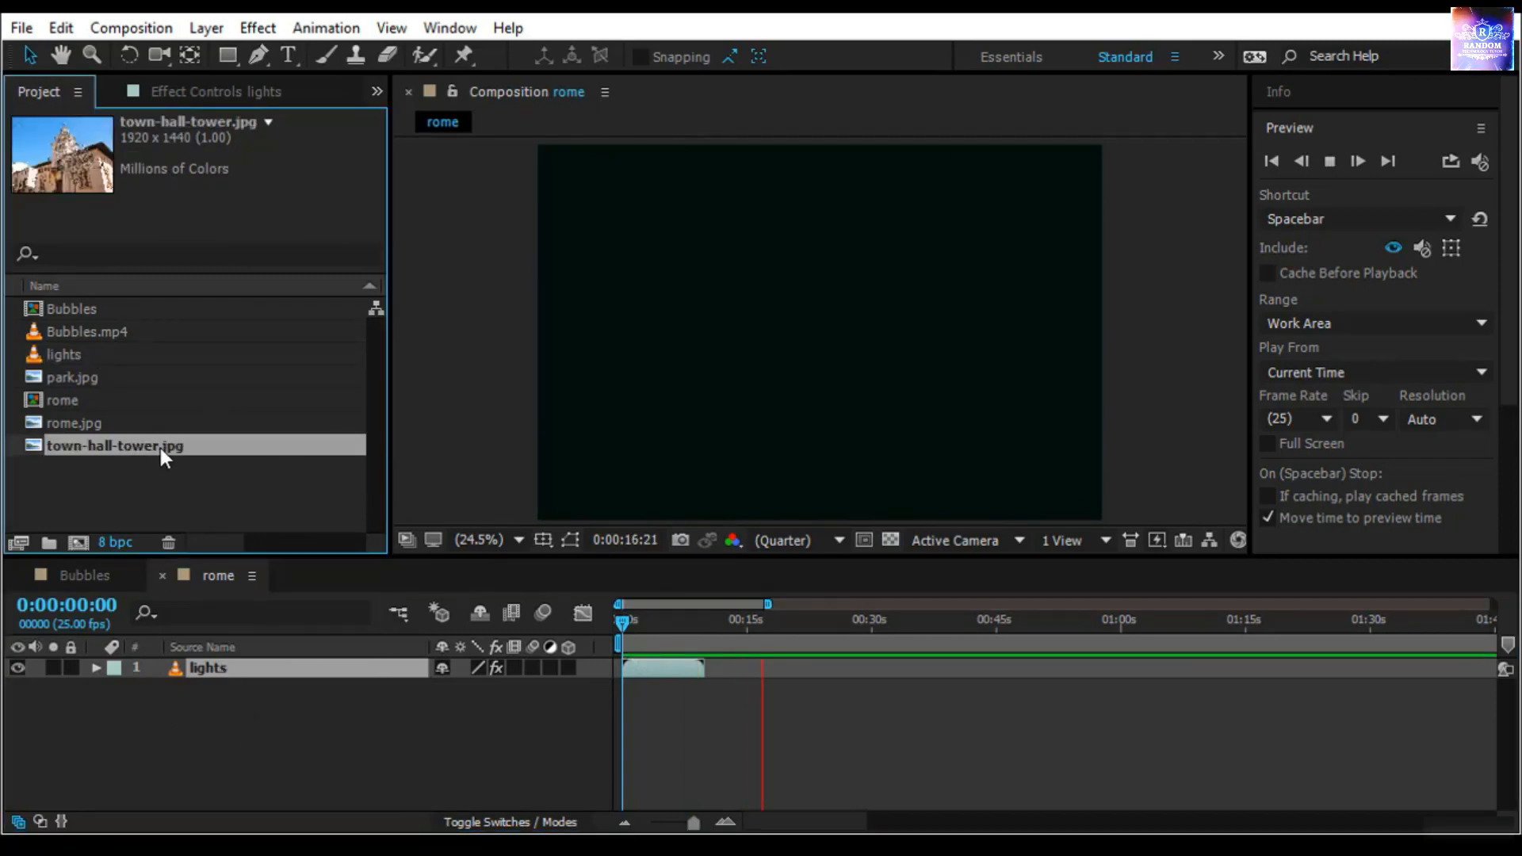
{"action": "left_click_drag", "start_coordinate": [160, 449], "coordinate": [255, 667]}
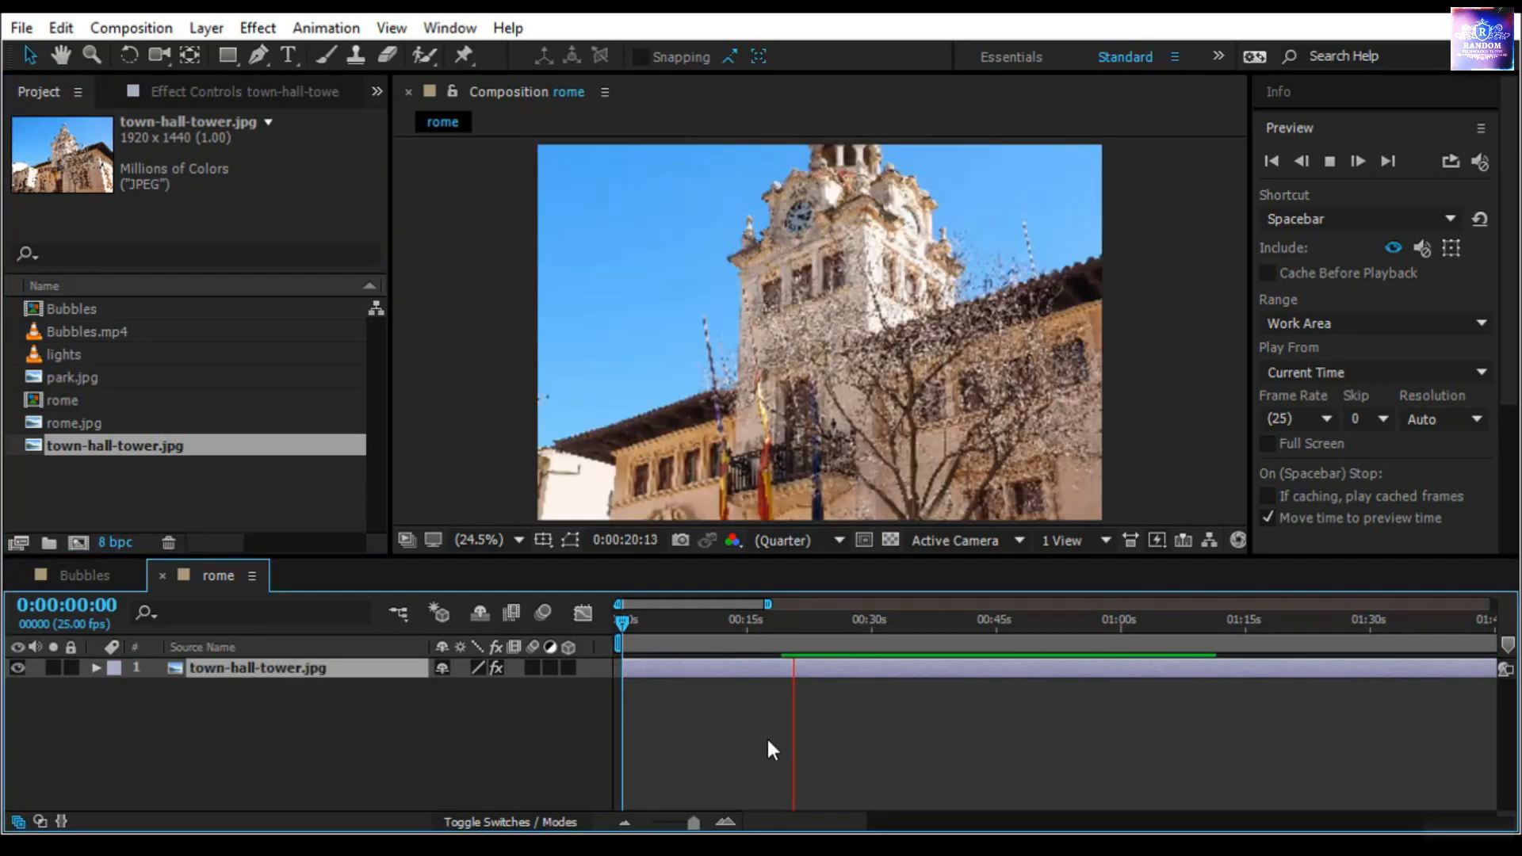
{"action": "left_click", "coordinate": [767, 740]}
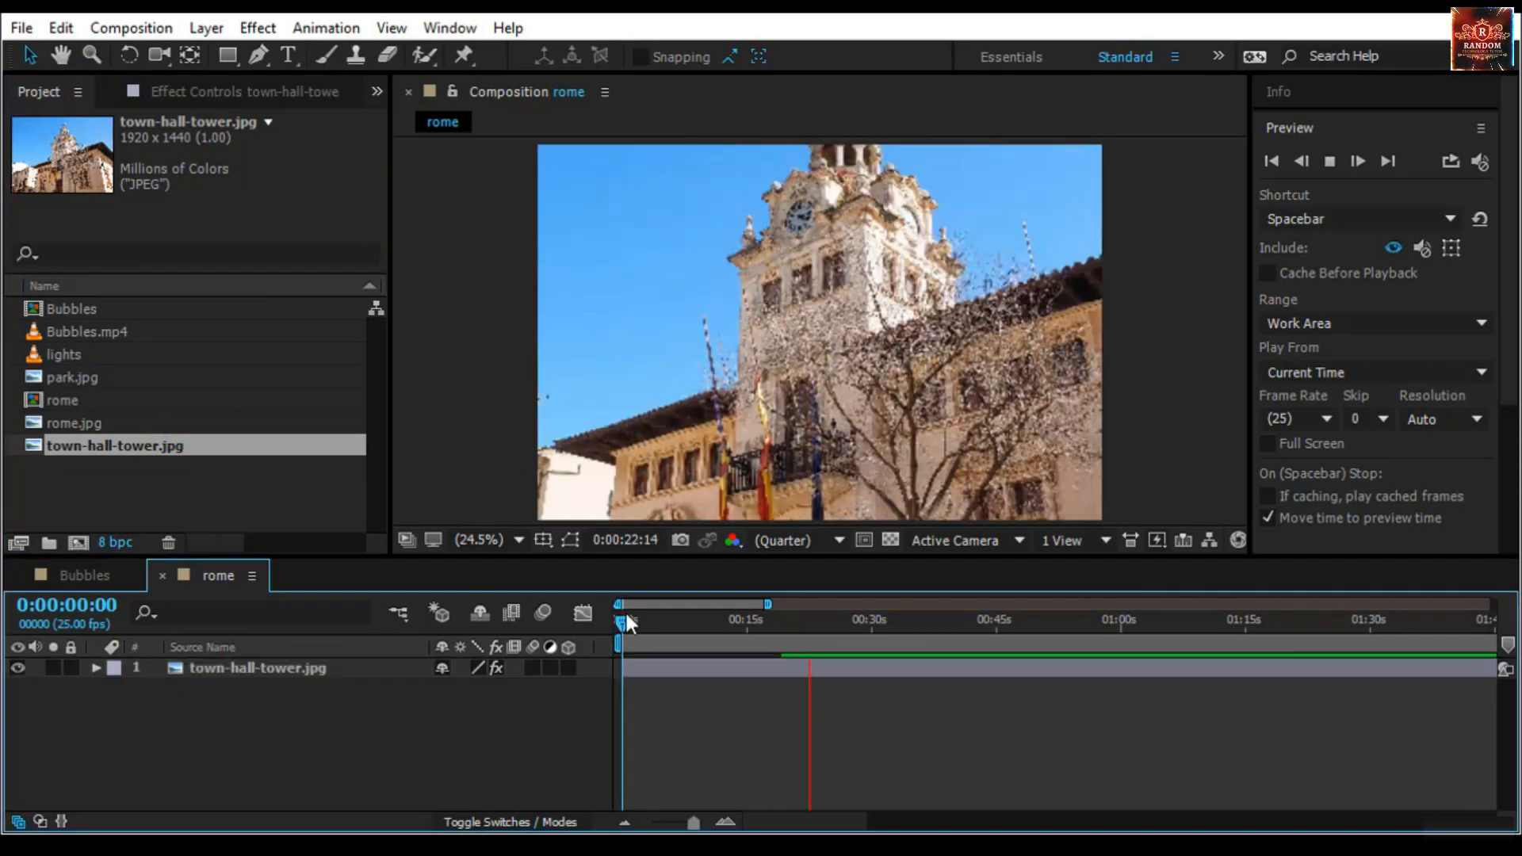
{"action": "left_click", "coordinate": [228, 675]}
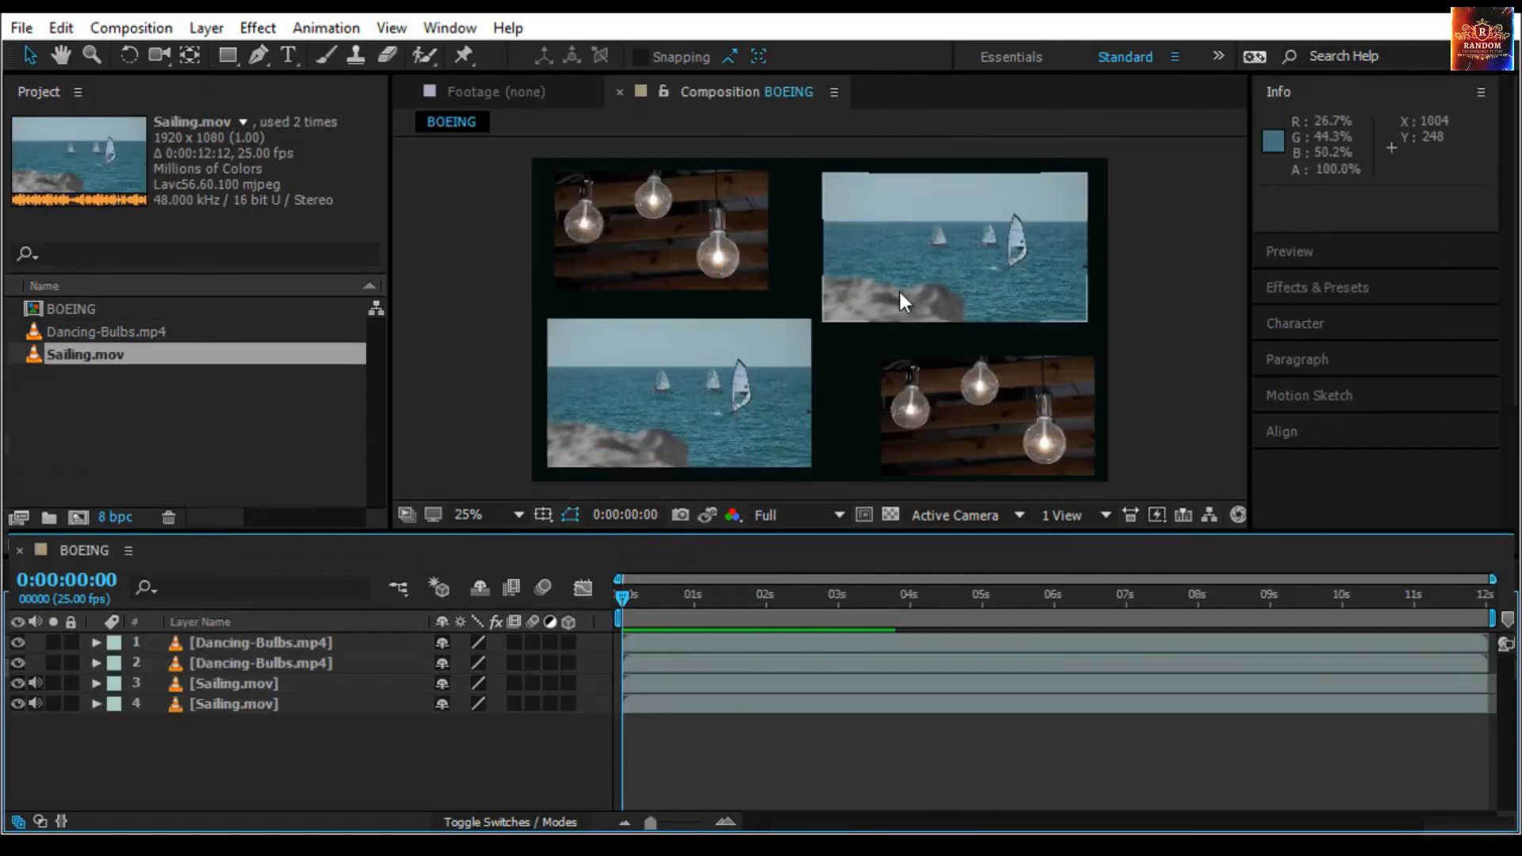
Move the lower-right Dancing-Bulbs.mp4 layer to about 1460, 804 and preview the BOEING composition from the start
{"action": "left_click", "coordinate": [1005, 420]}
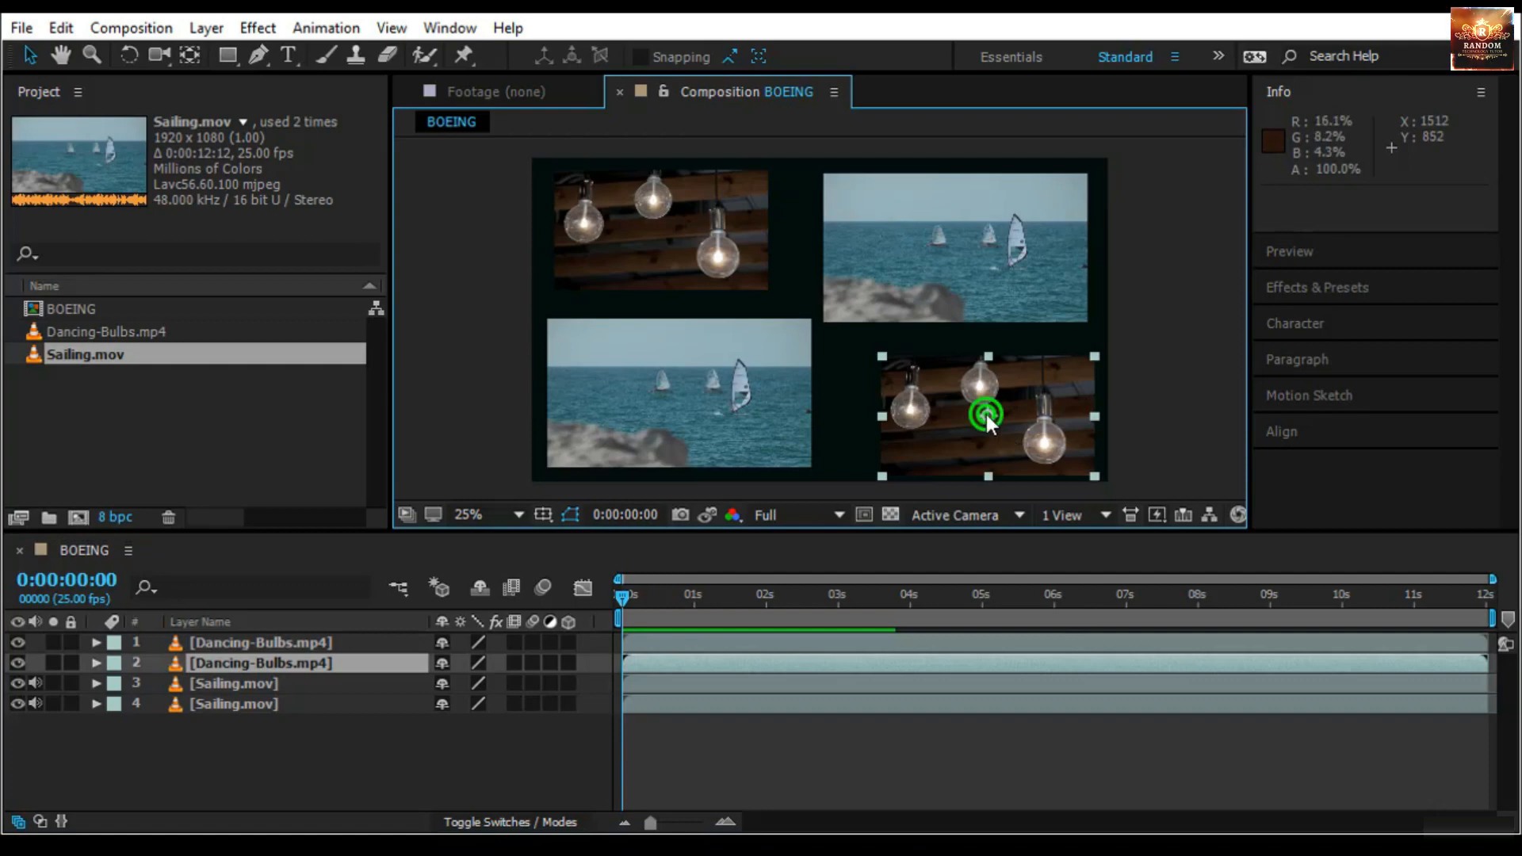
{"action": "left_click_drag", "start_coordinate": [985, 415], "coordinate": [968, 398]}
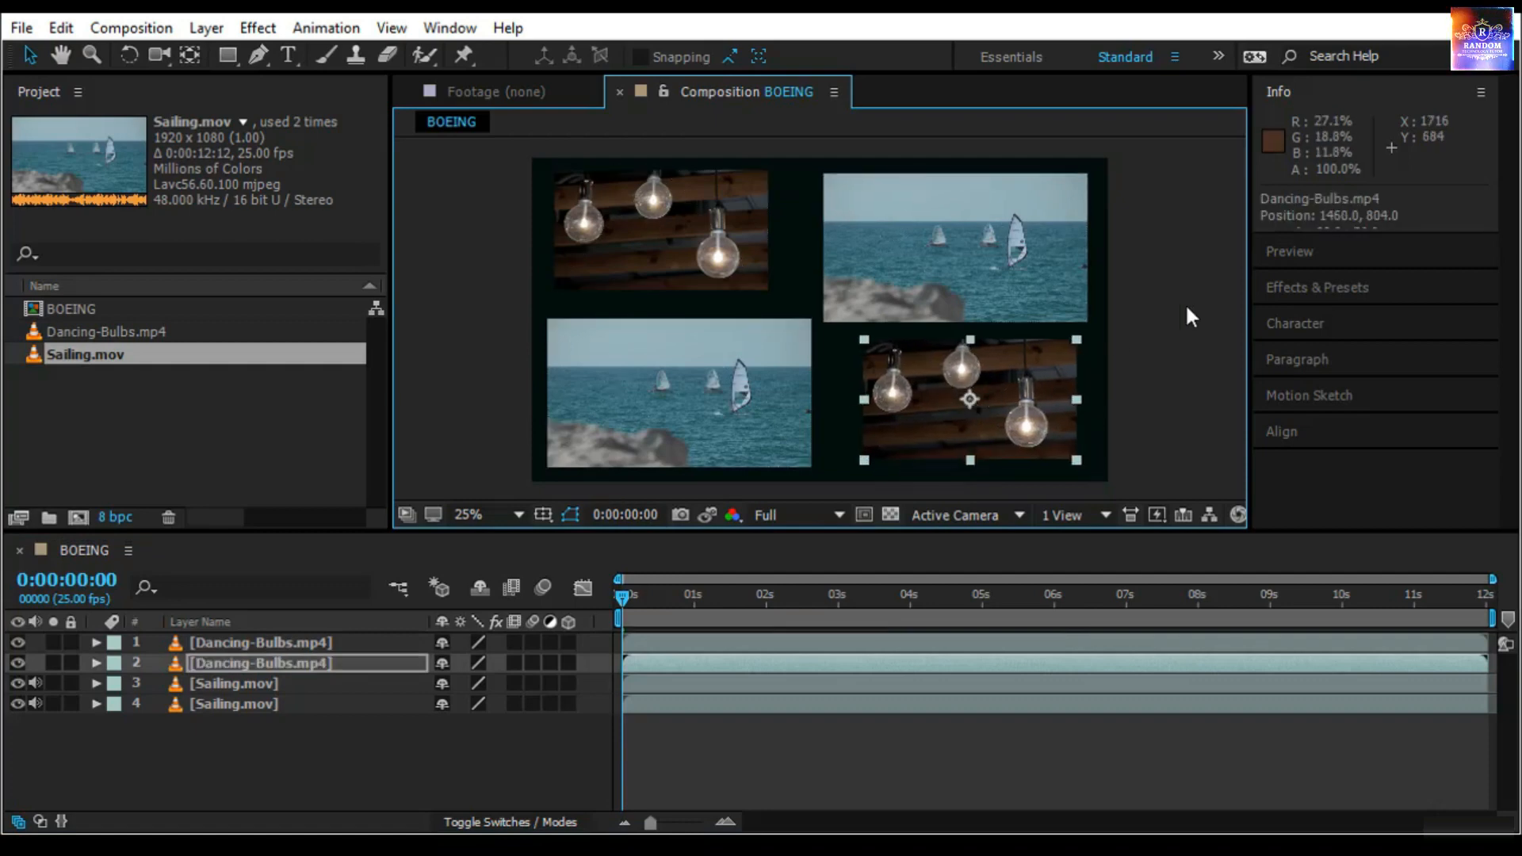
{"action": "left_click", "coordinate": [1319, 248]}
{"action": "left_click", "coordinate": [1334, 161]}
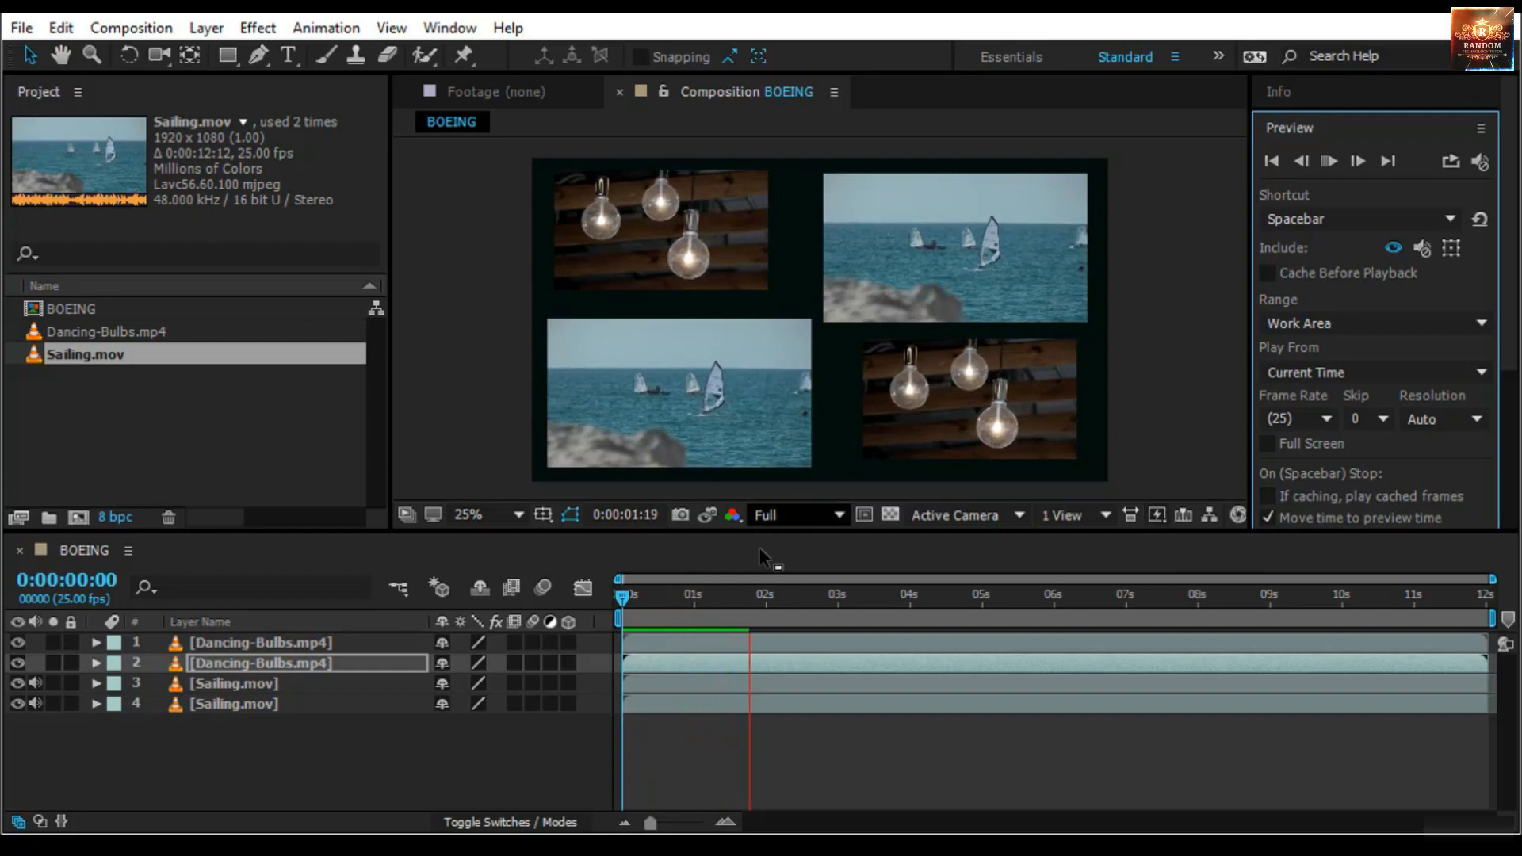
{"action": "left_click", "coordinate": [620, 601]}
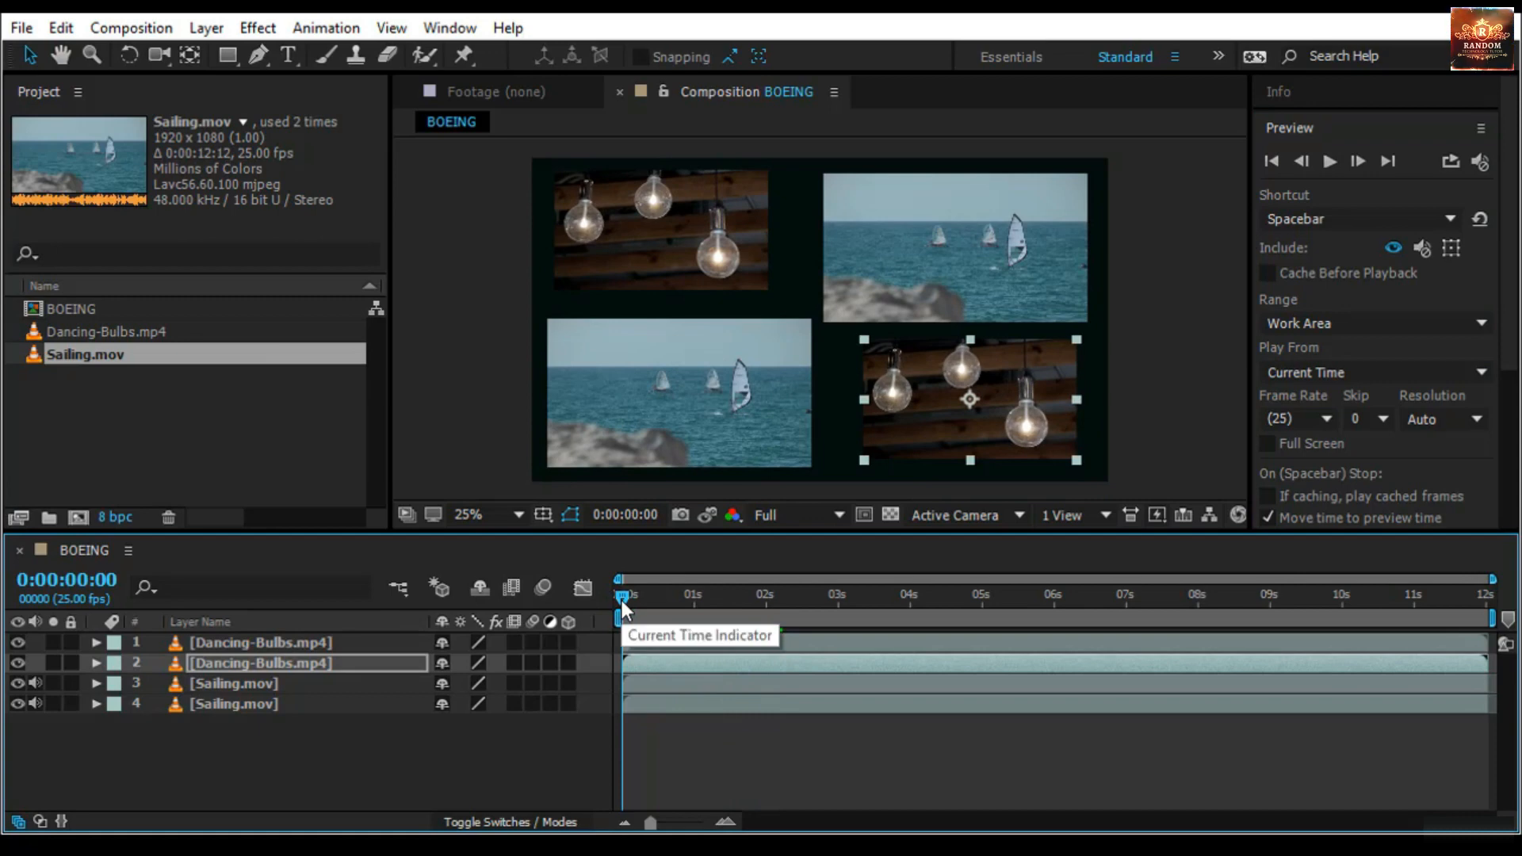
Empty the disk cache in the Media & Disk Cache preferences
{"action": "left_click", "coordinate": [61, 27]}
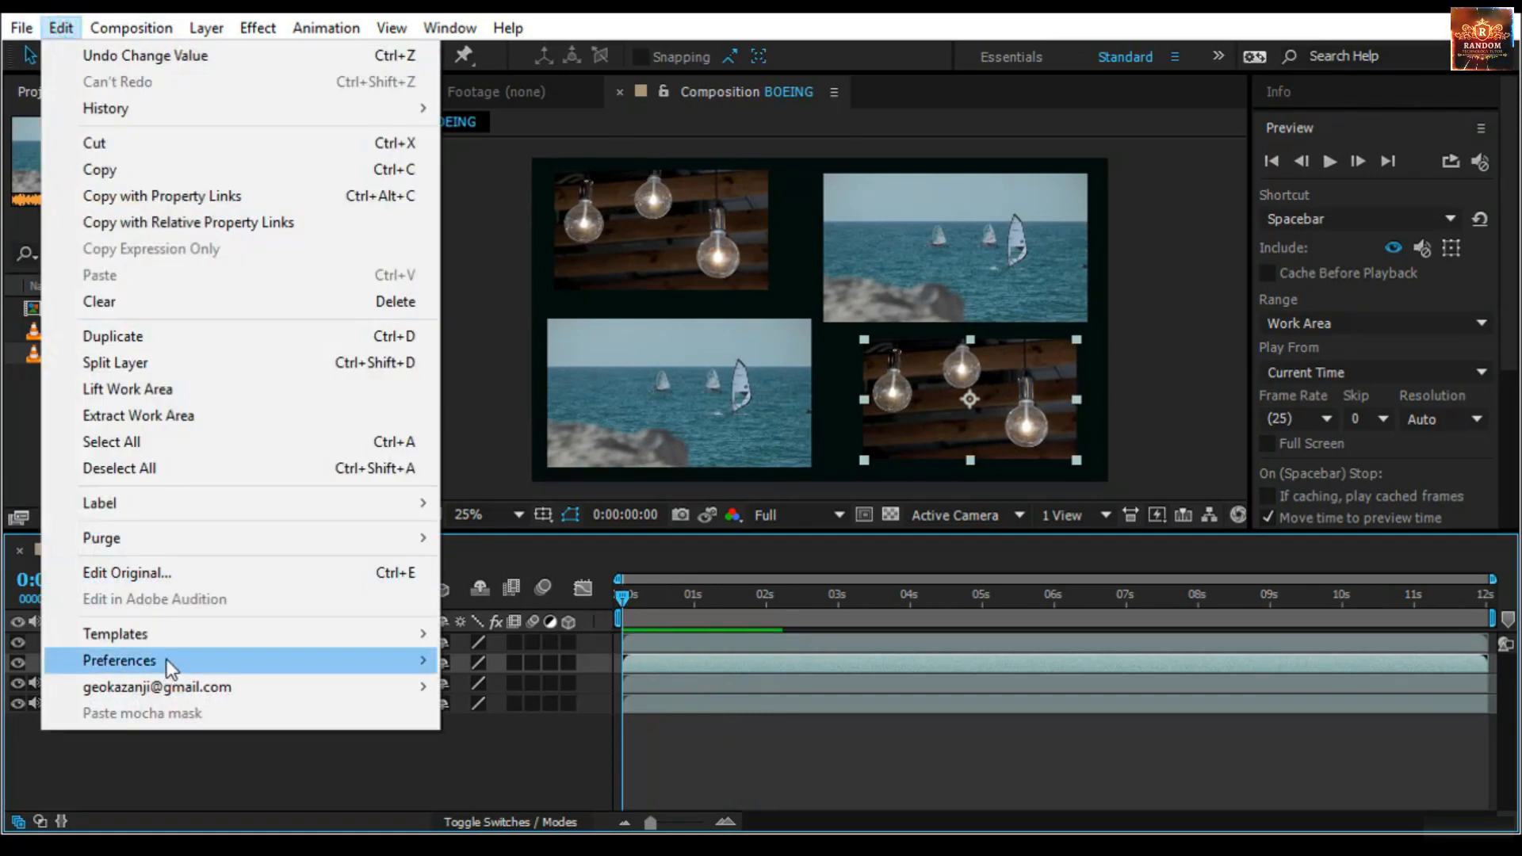
{"action": "mouse_move", "coordinate": [221, 661]}
{"action": "left_click", "coordinate": [611, 476]}
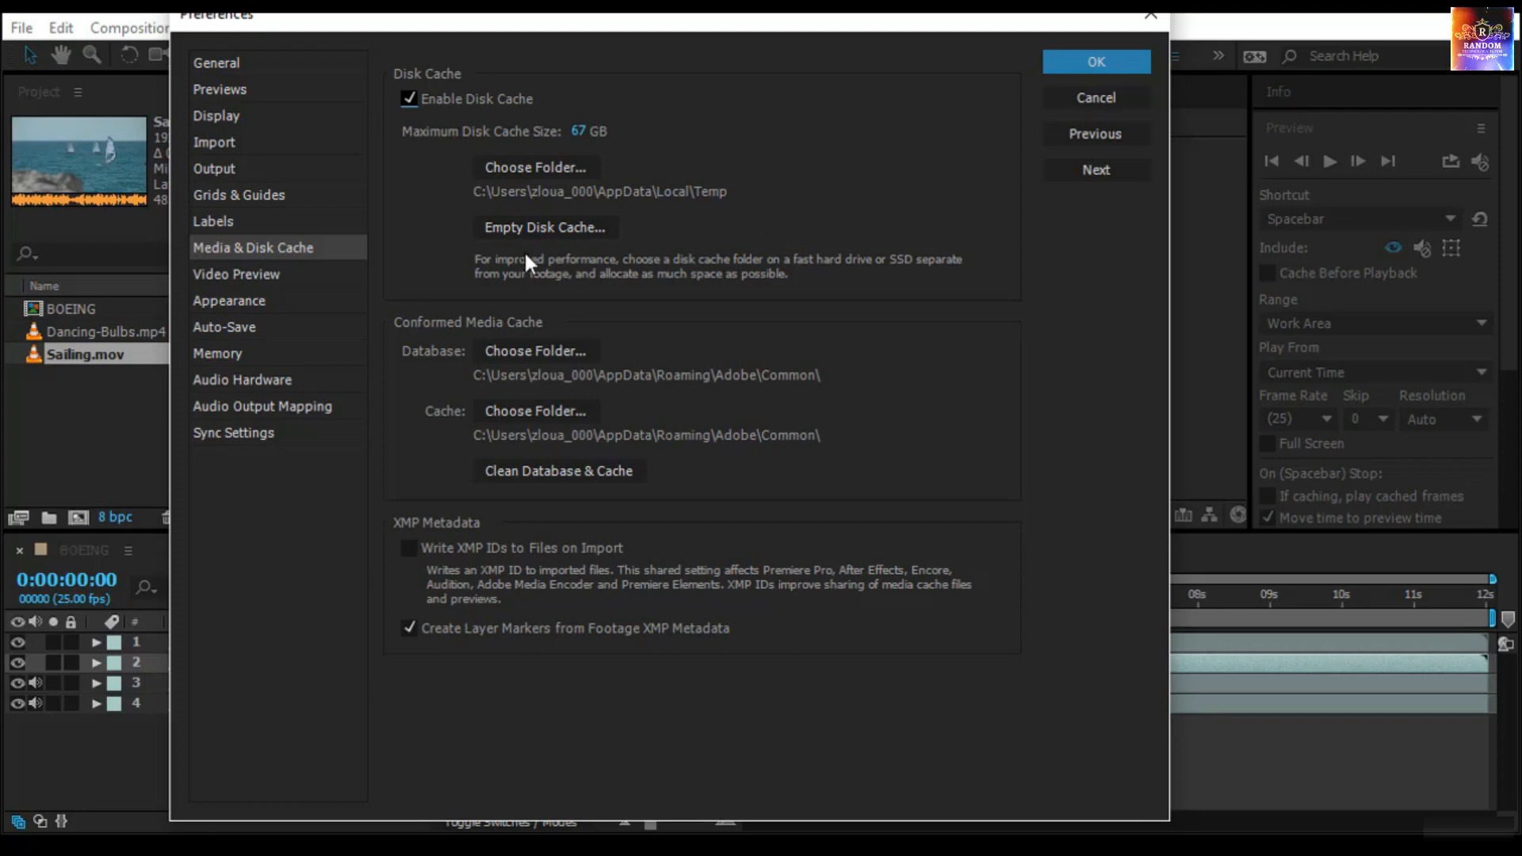
{"action": "left_click", "coordinate": [557, 228]}
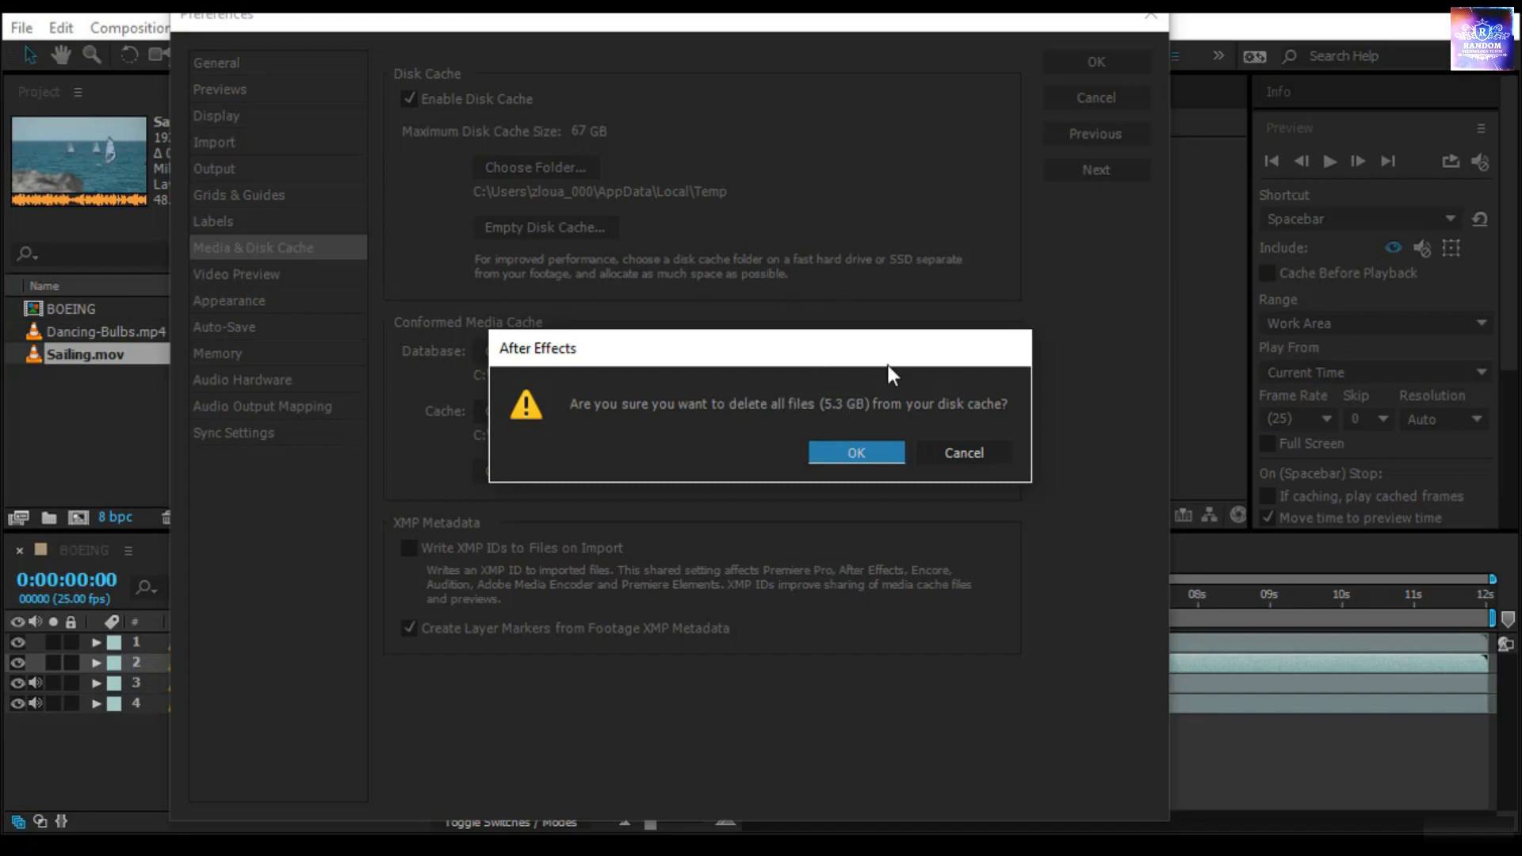
{"action": "left_click", "coordinate": [885, 454]}
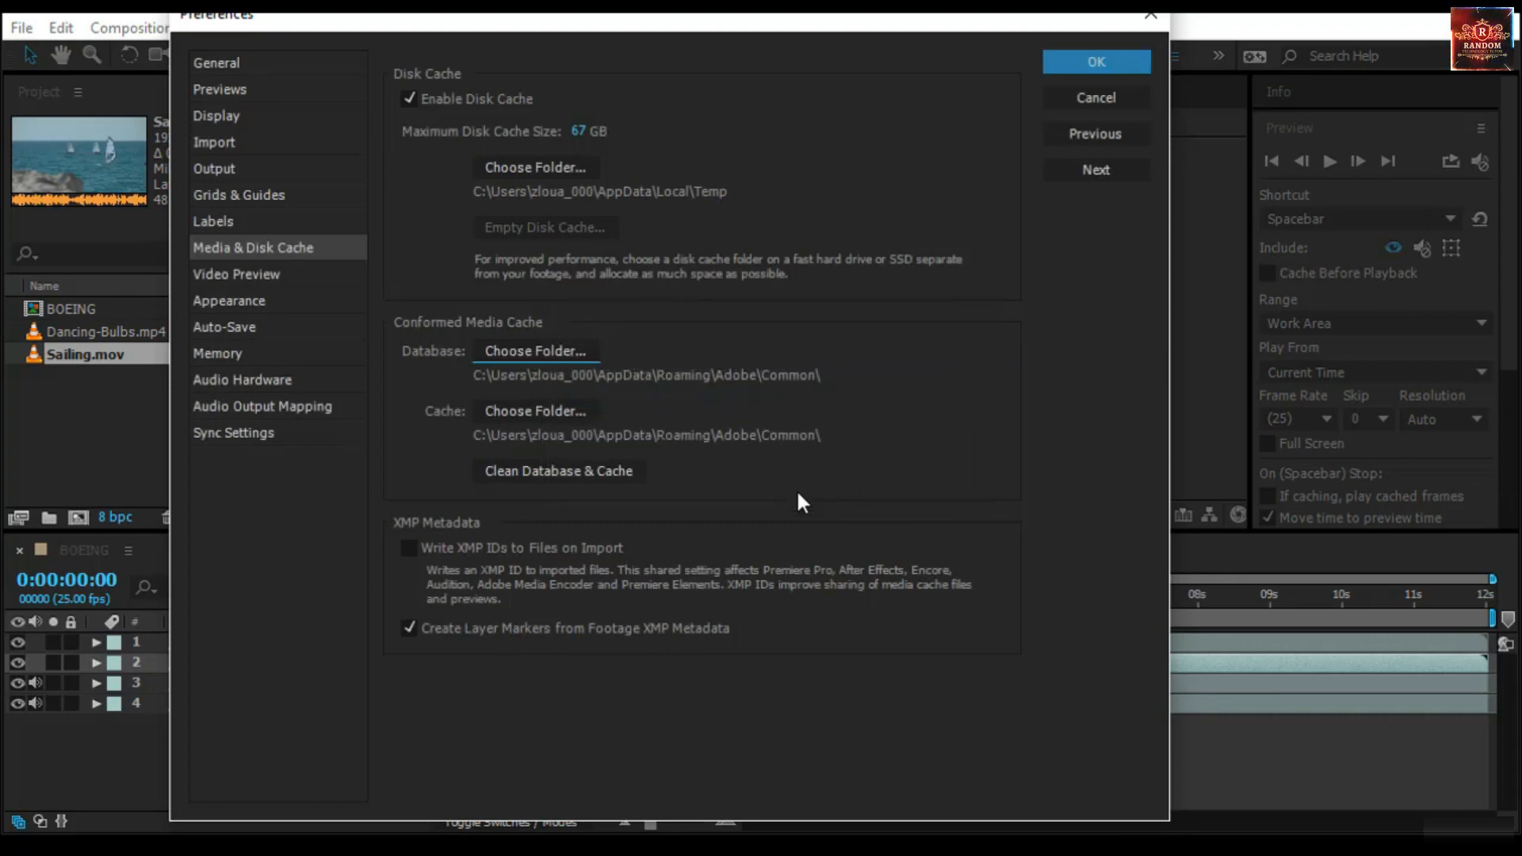
Clean the conformed media database and cache, and close the preferences
{"action": "left_click", "coordinate": [553, 471]}
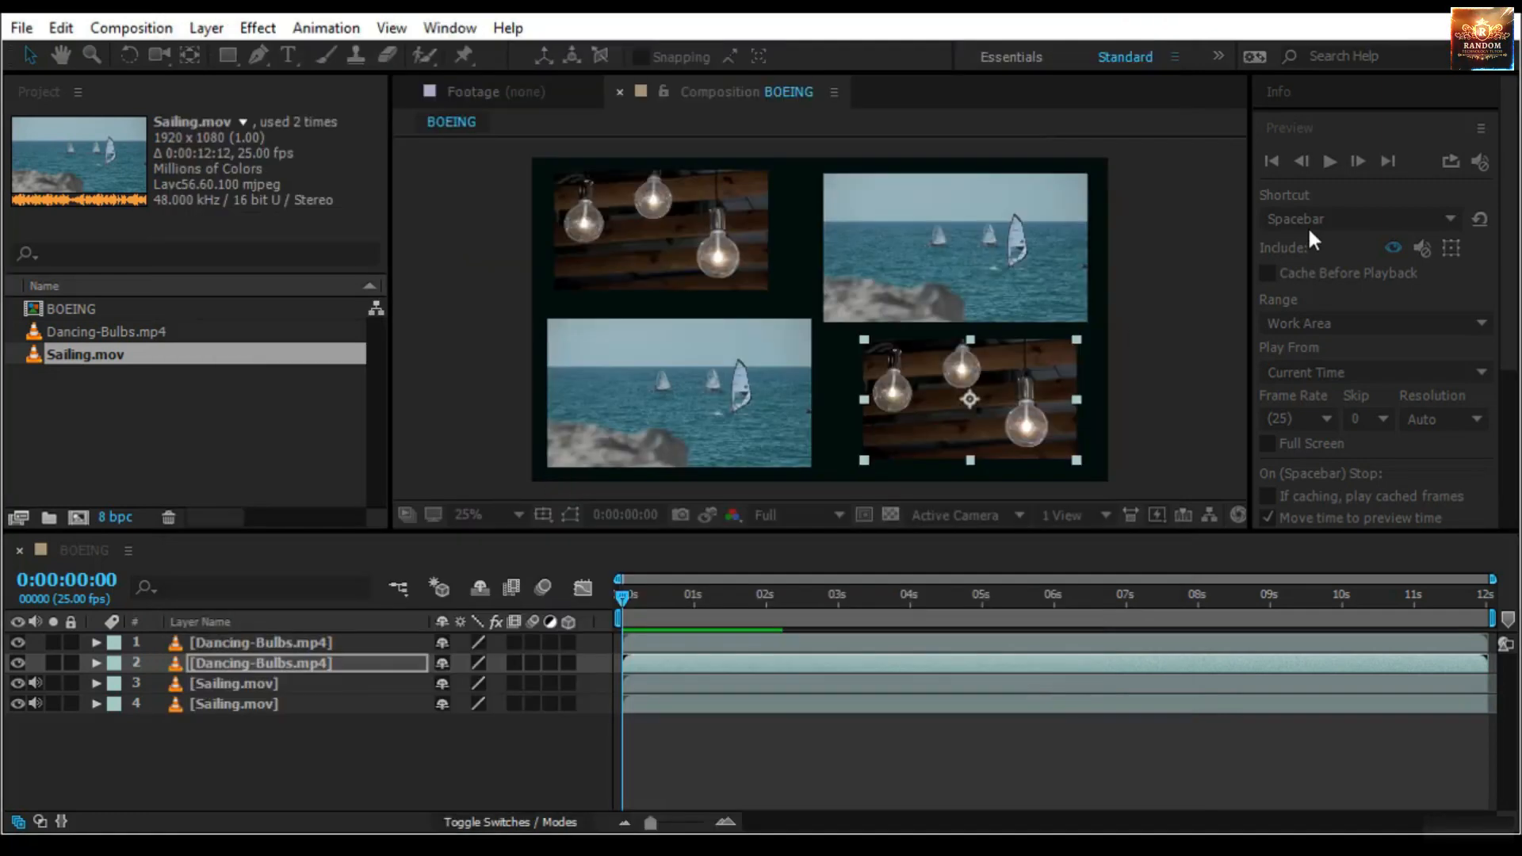
{"action": "left_click", "coordinate": [1007, 755]}
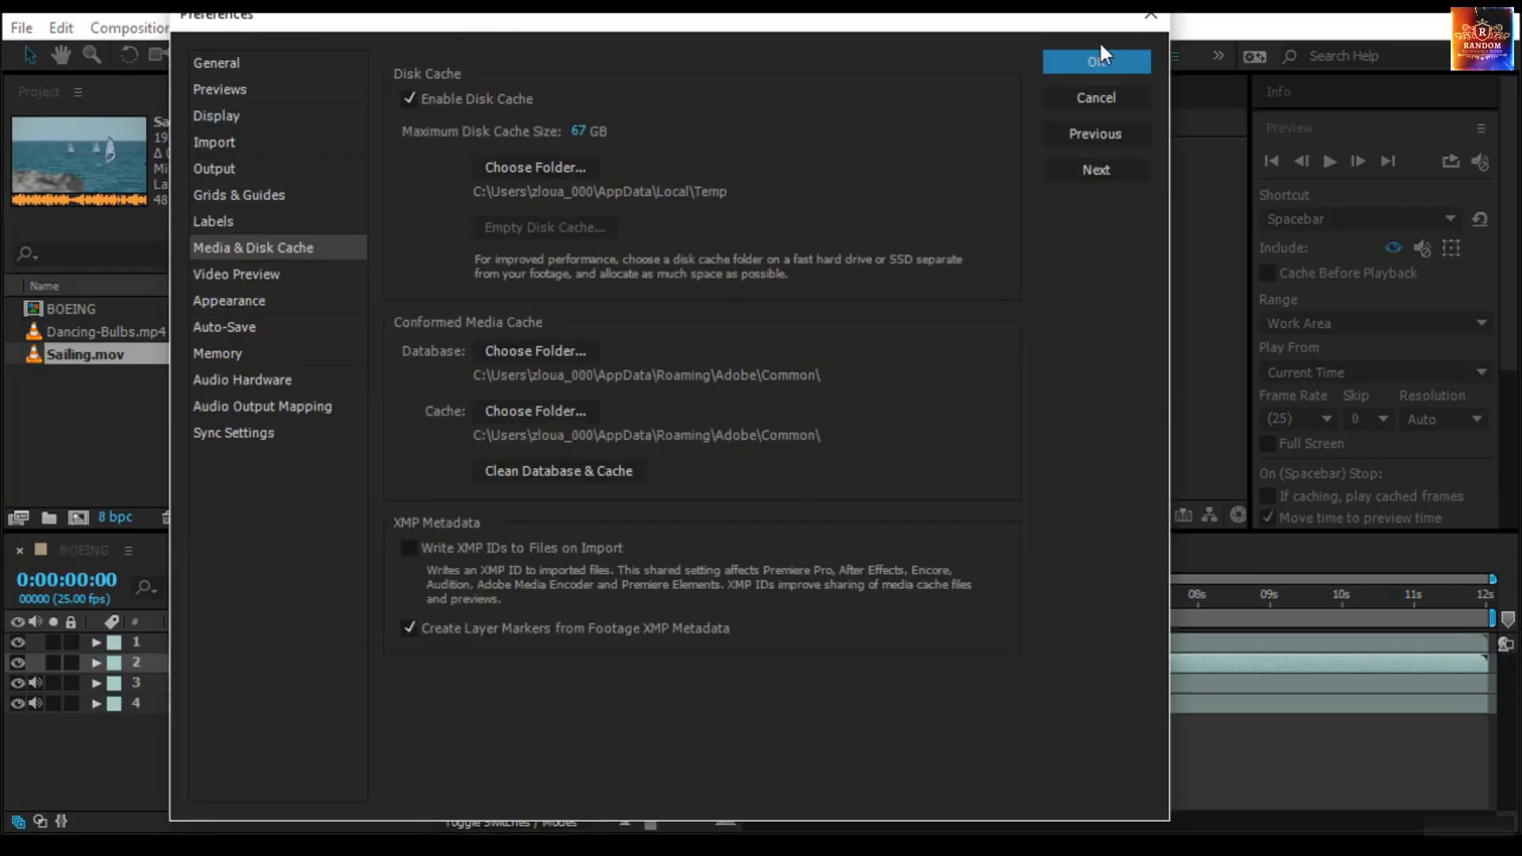
{"action": "left_click", "coordinate": [1100, 60]}
Preview the BOEING composition and check its playback frame rate in the playback info
{"action": "left_click", "coordinate": [1329, 161]}
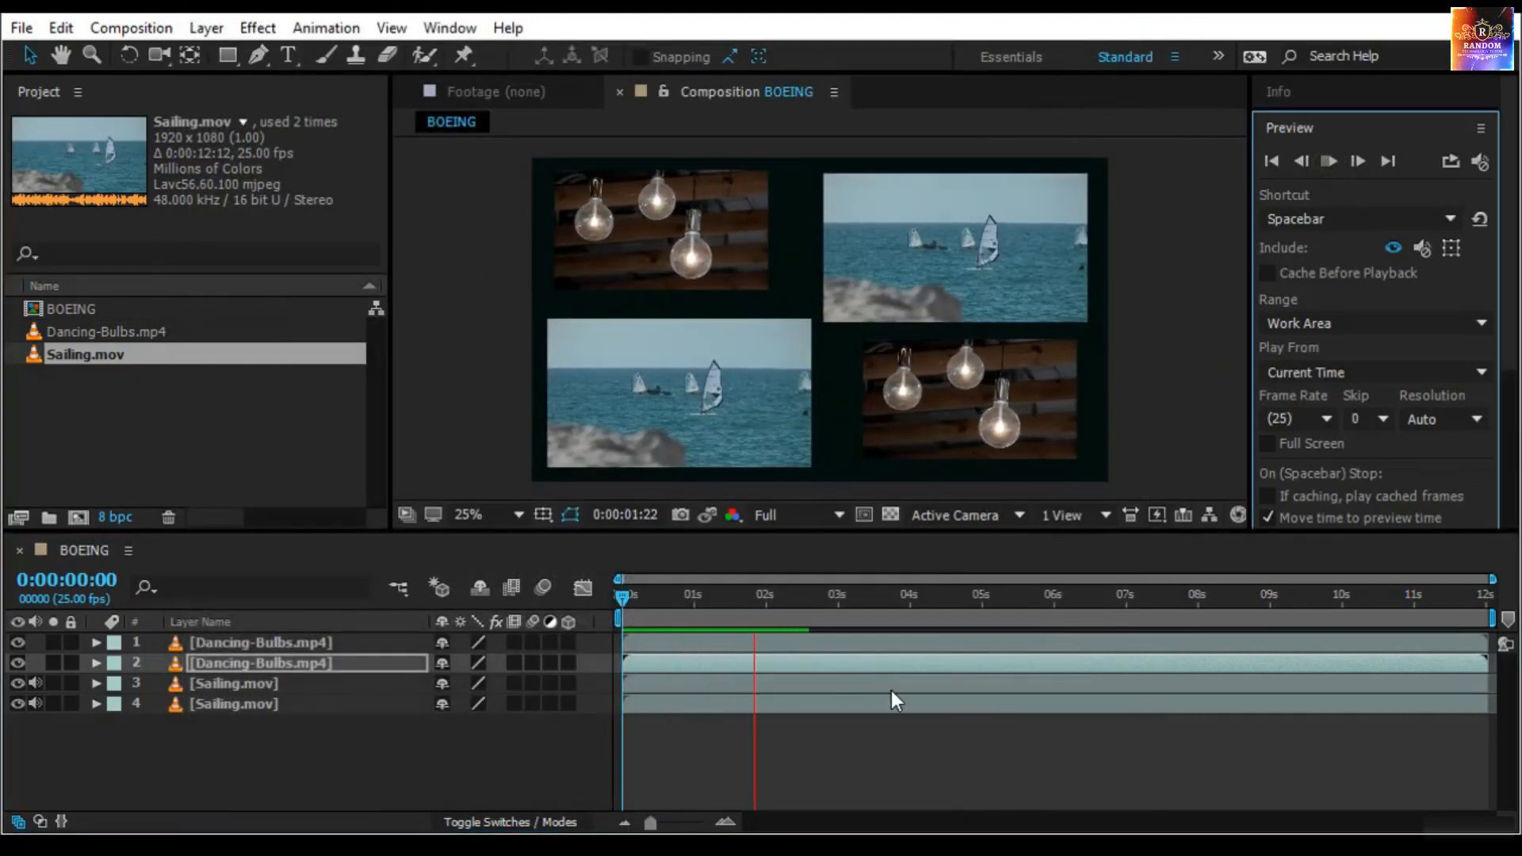
{"action": "left_click", "coordinate": [1344, 88]}
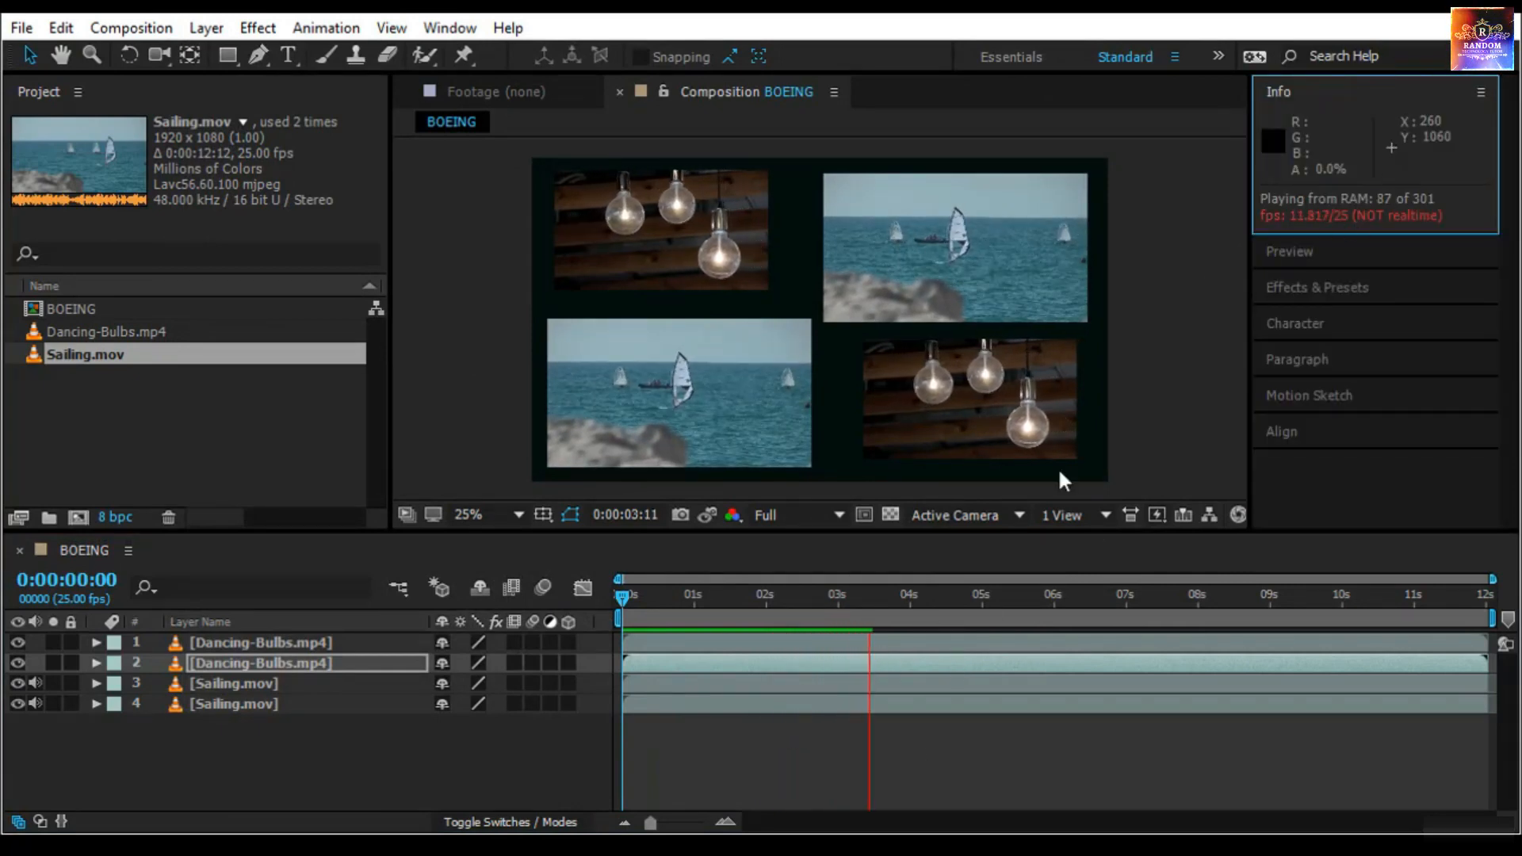
{"action": "left_click", "coordinate": [610, 612]}
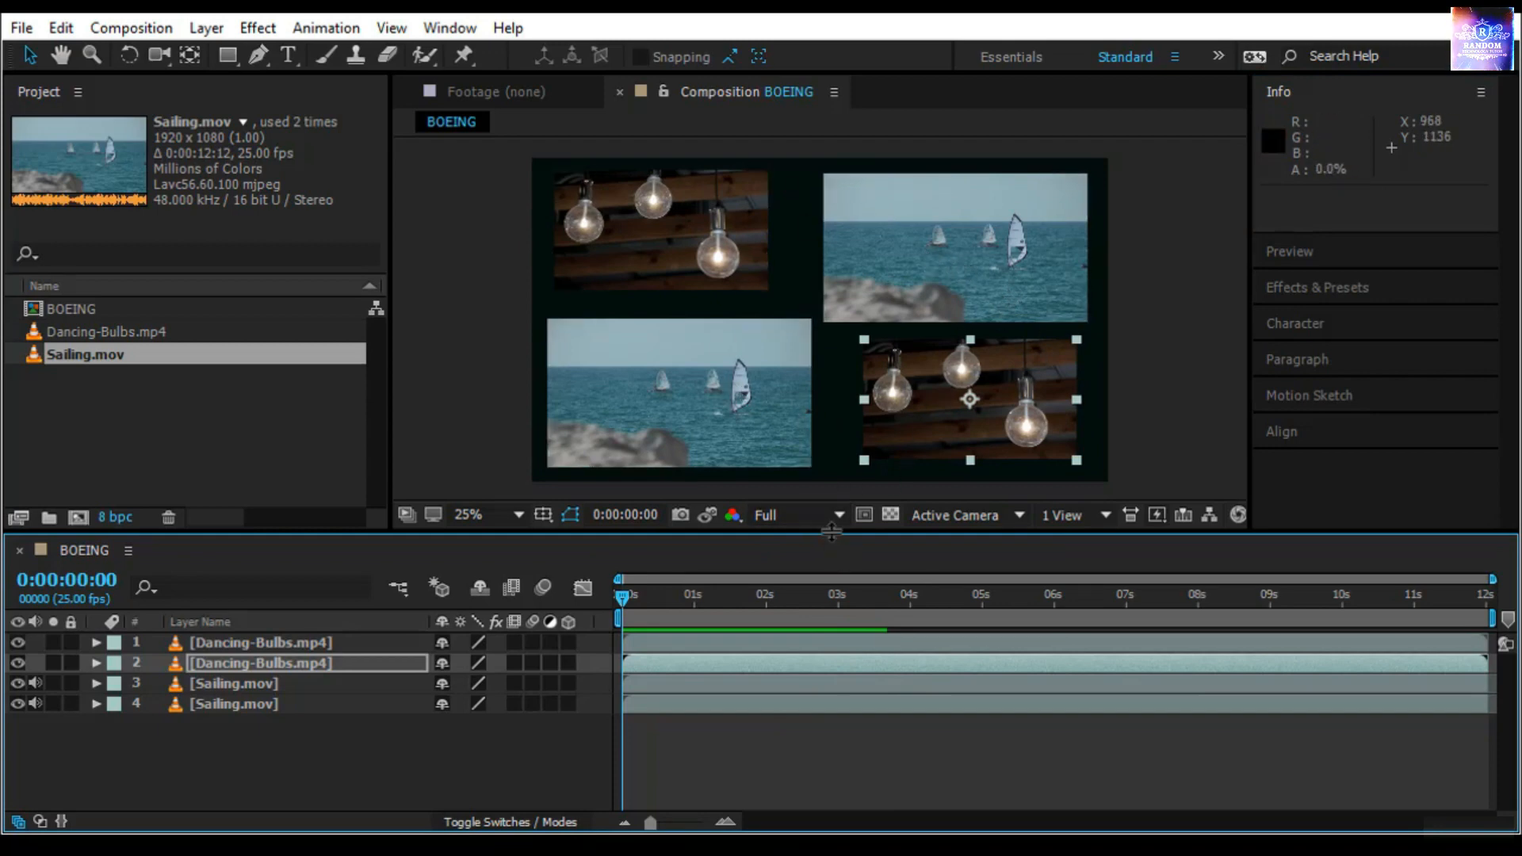
Enlarge the composition viewer's area and fit the BOEING composition to it
{"action": "left_click_drag", "start_coordinate": [821, 533], "coordinate": [844, 640]}
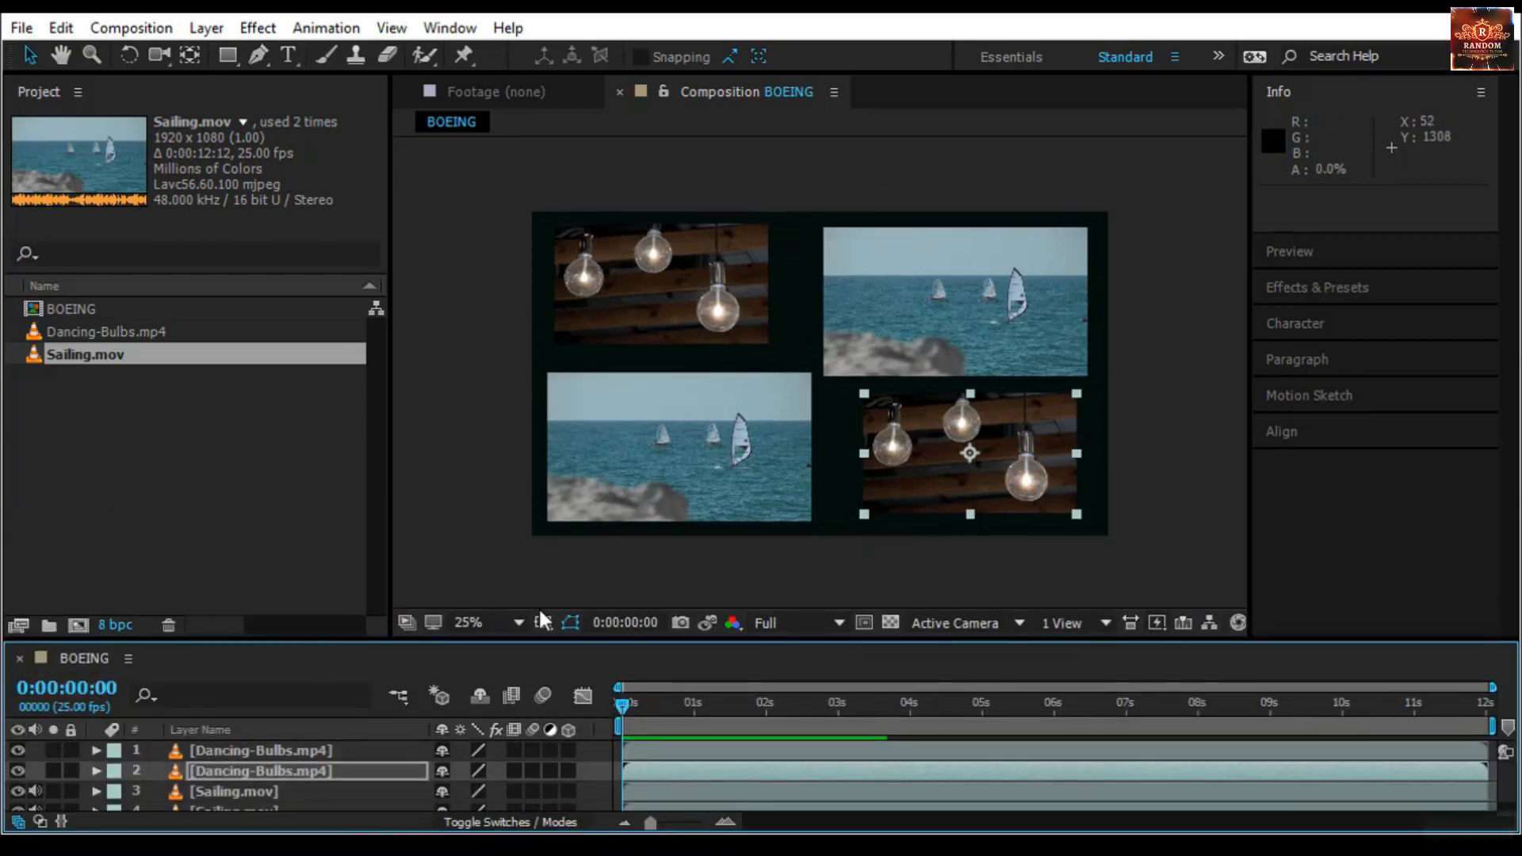
{"action": "left_click", "coordinate": [507, 622]}
{"action": "left_click", "coordinate": [584, 218]}
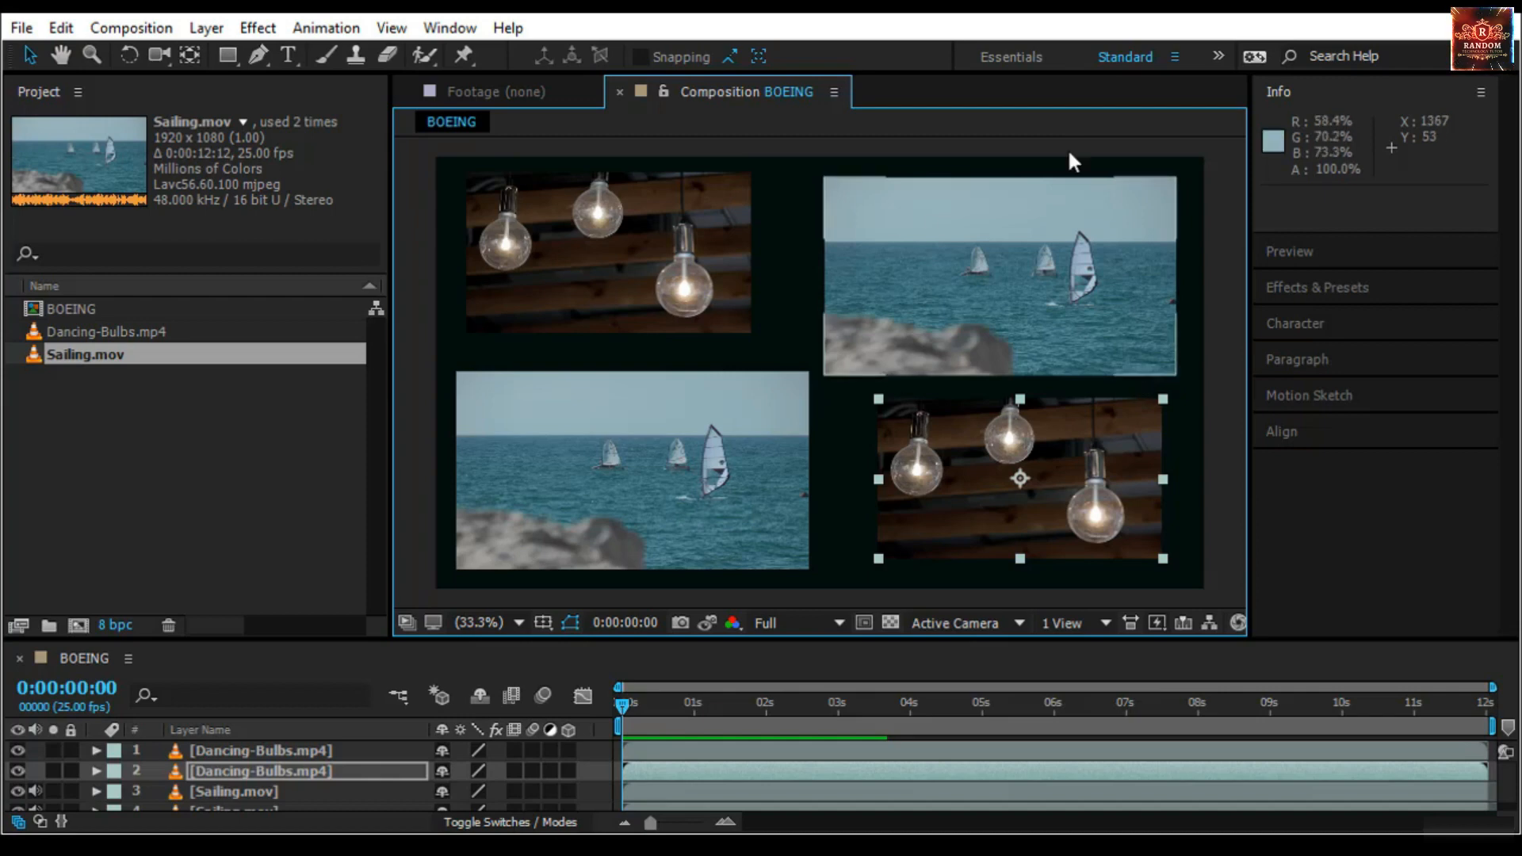
Set the composition viewer's resolution to Auto and preview the BOEING composition from the start
{"action": "left_click", "coordinate": [797, 623]}
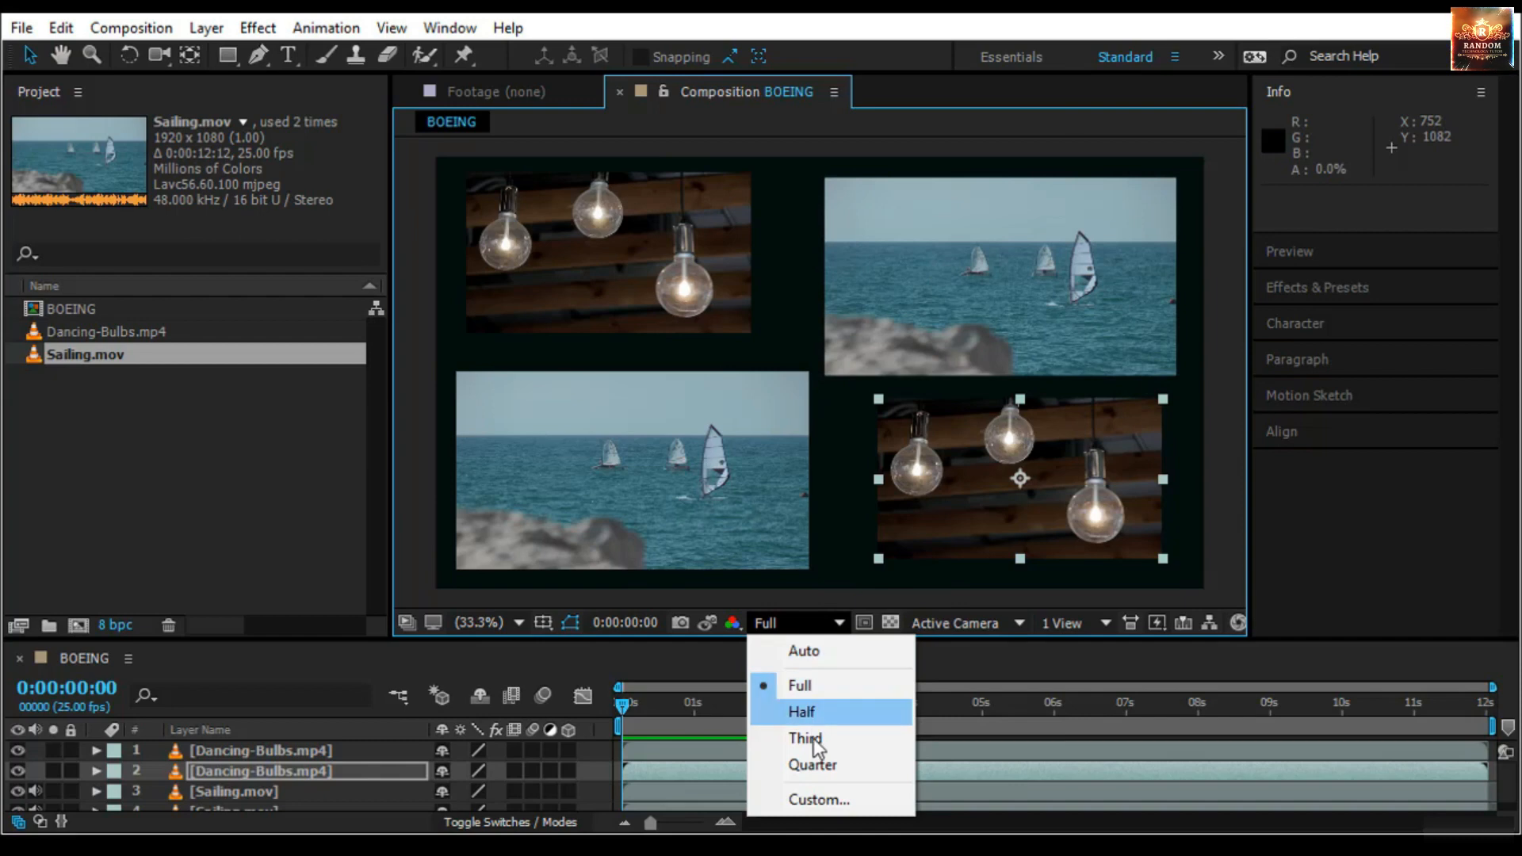
{"action": "left_click", "coordinate": [836, 653]}
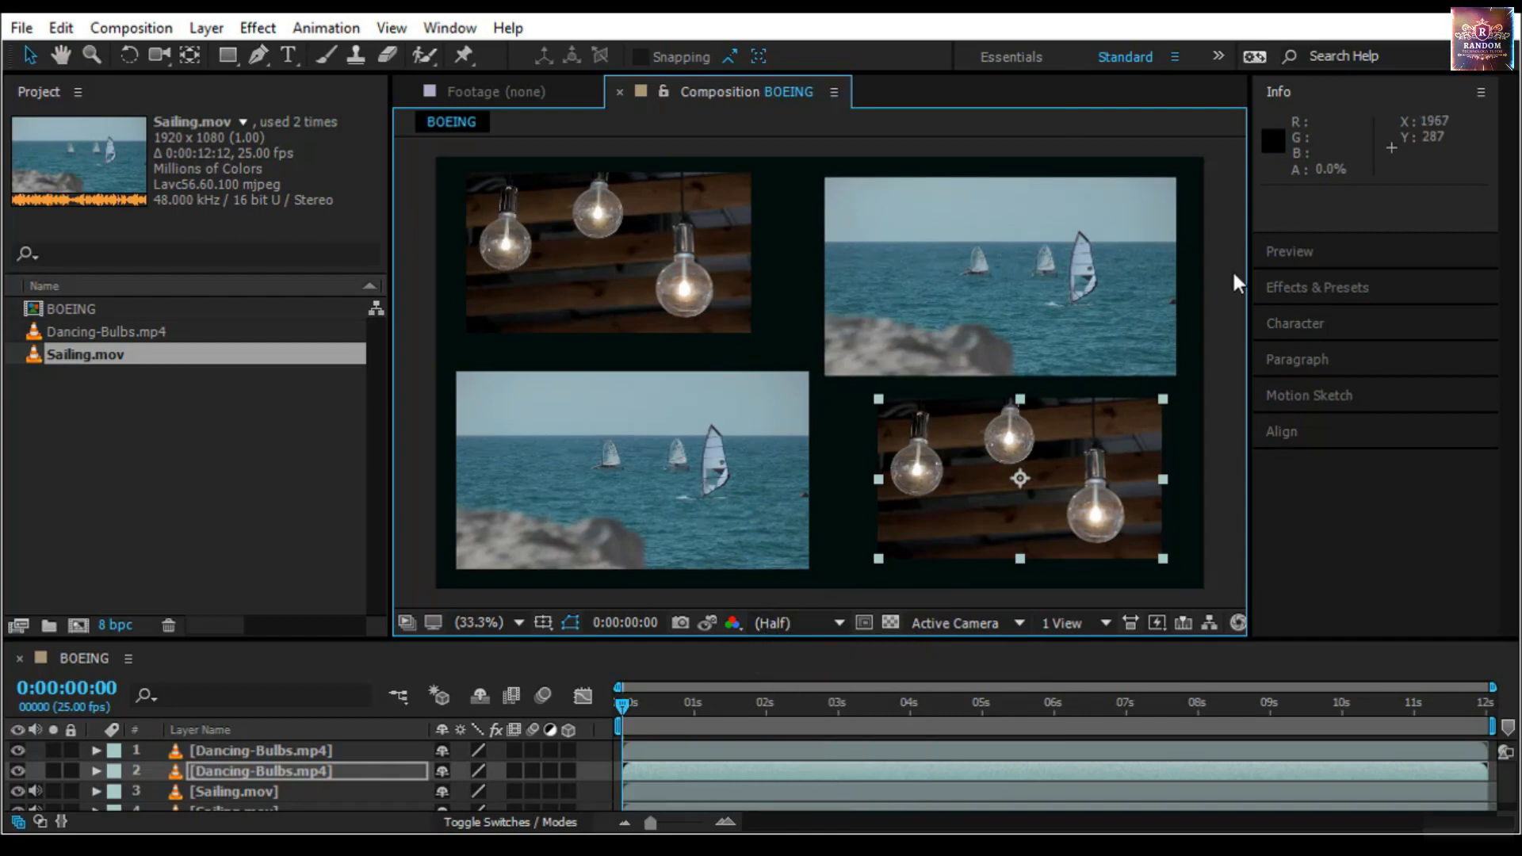
{"action": "left_click", "coordinate": [1342, 258]}
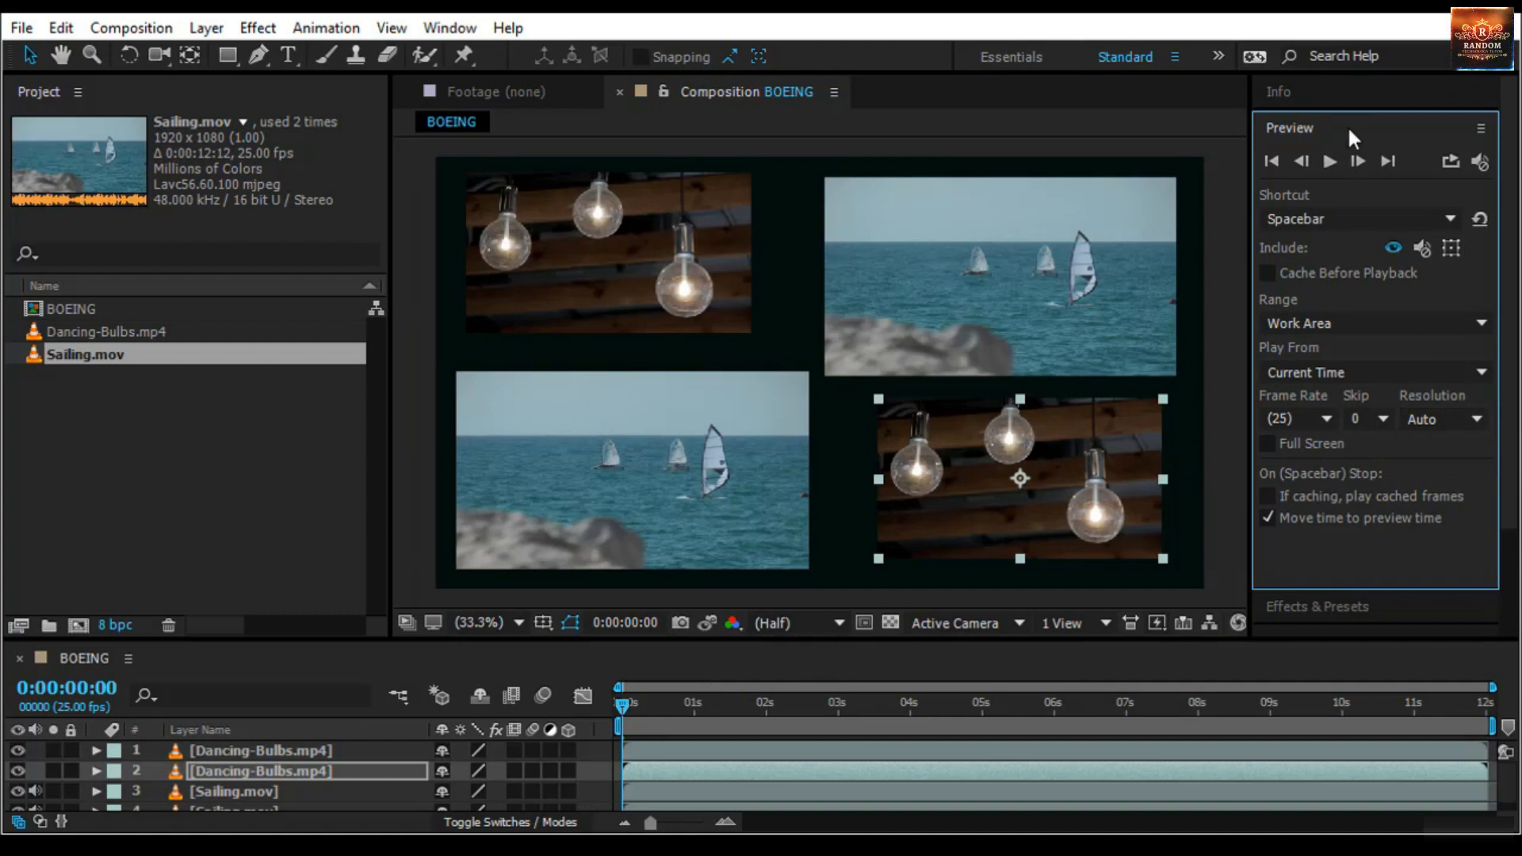
{"action": "left_click", "coordinate": [1330, 160]}
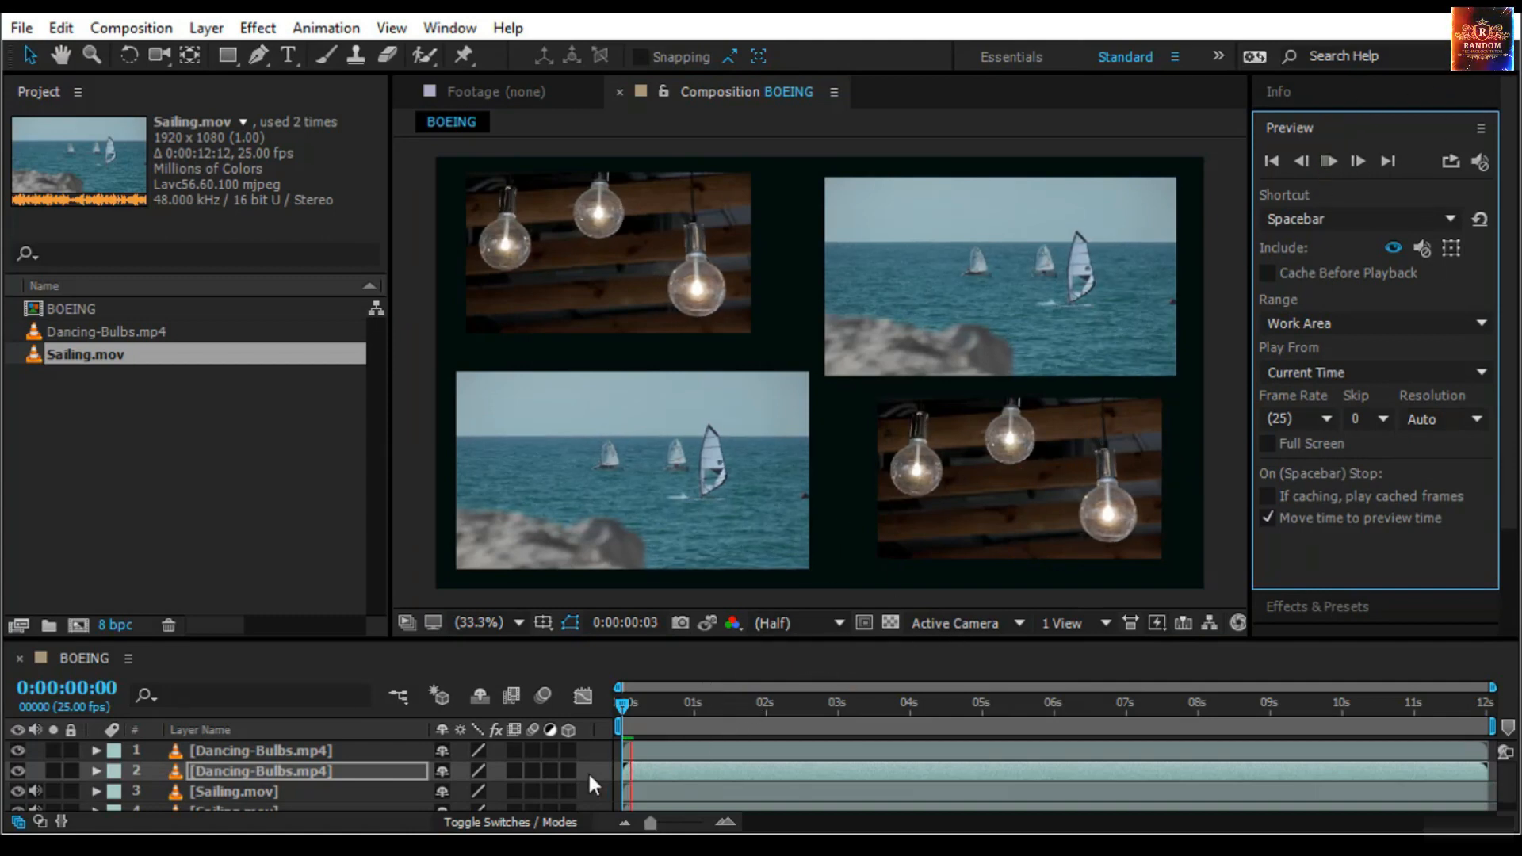
{"action": "left_click", "coordinate": [621, 703]}
Preview the BOEING composition at Quarter resolution and set the viewer's resolution to Third
{"action": "left_click", "coordinate": [820, 623]}
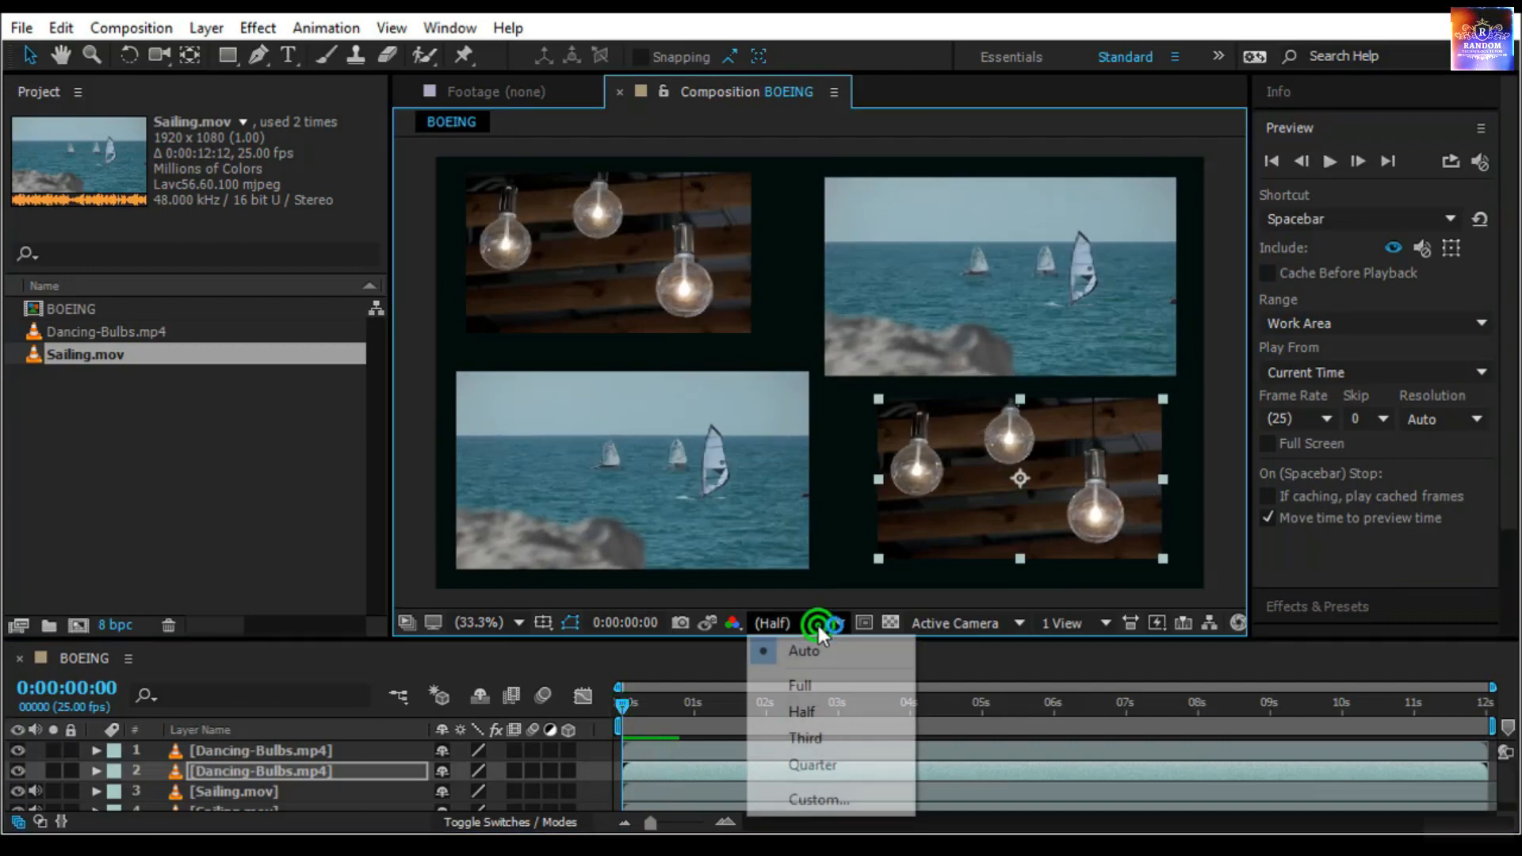
{"action": "left_click", "coordinate": [820, 762]}
{"action": "left_click", "coordinate": [1329, 161]}
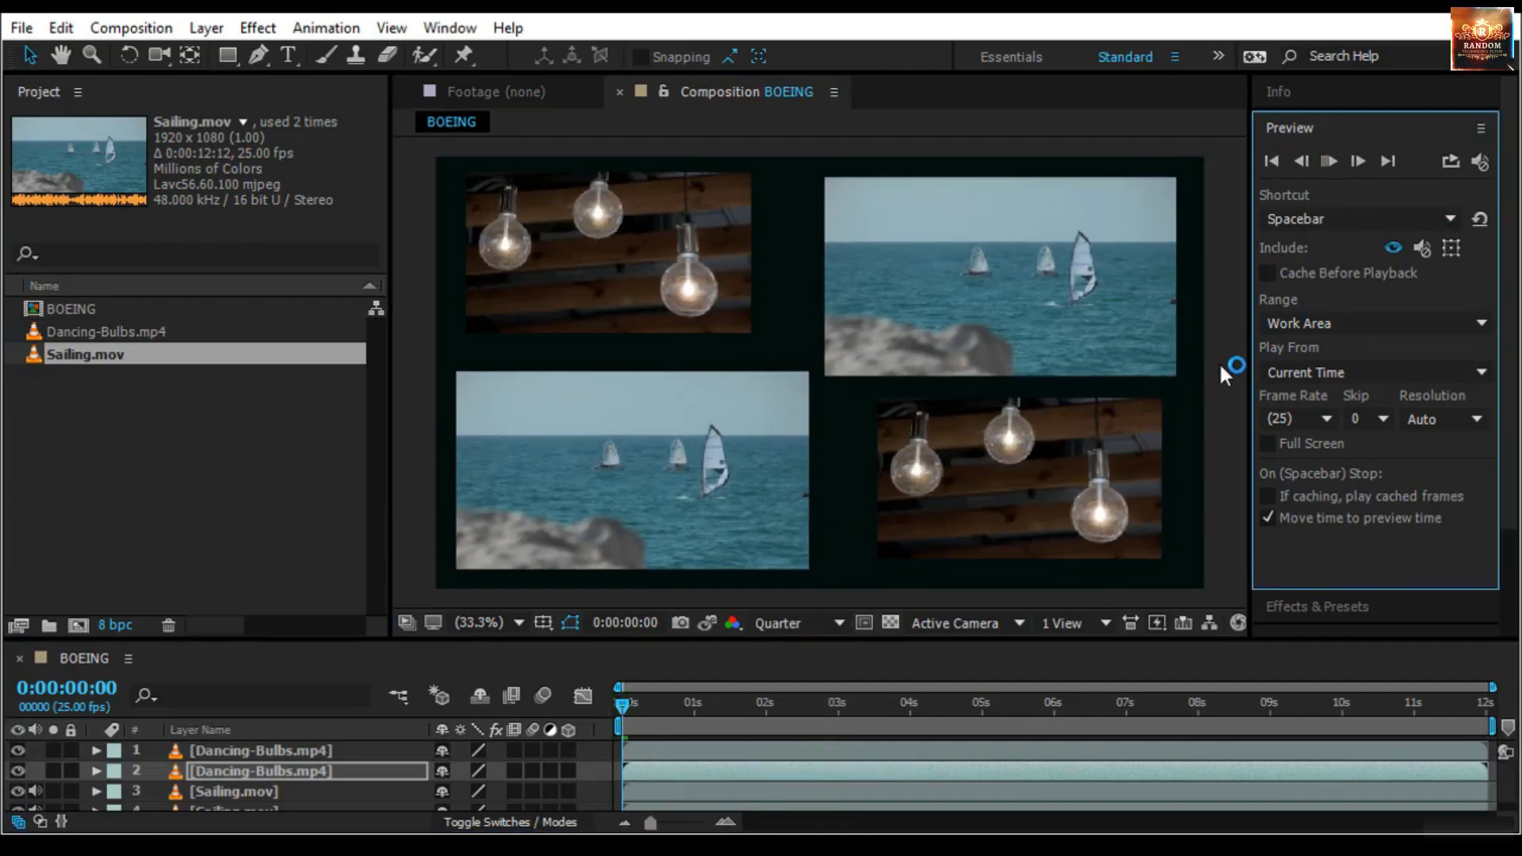
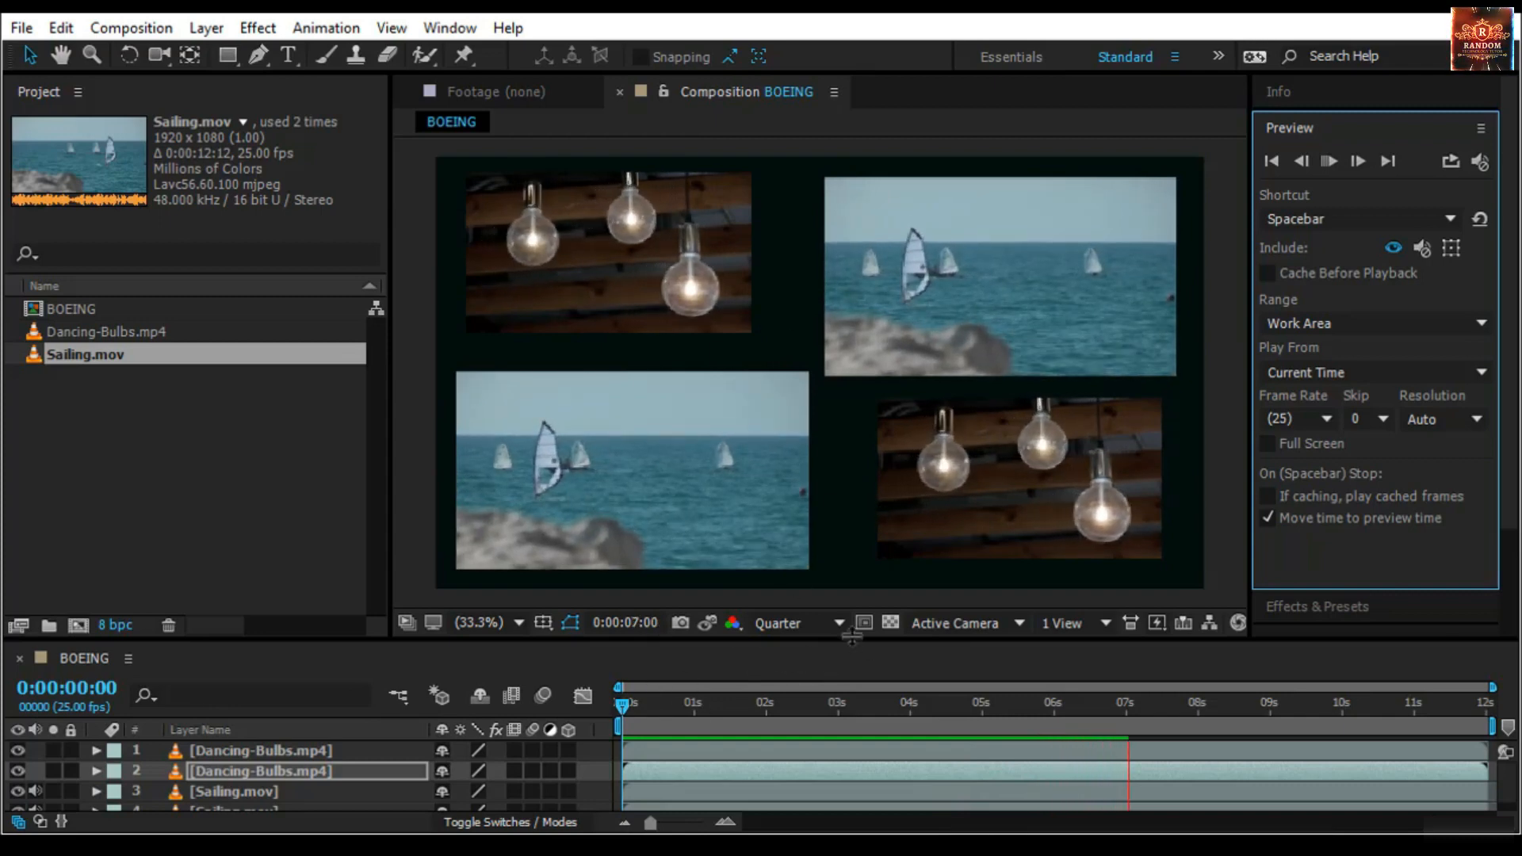
{"action": "left_click", "coordinate": [810, 621]}
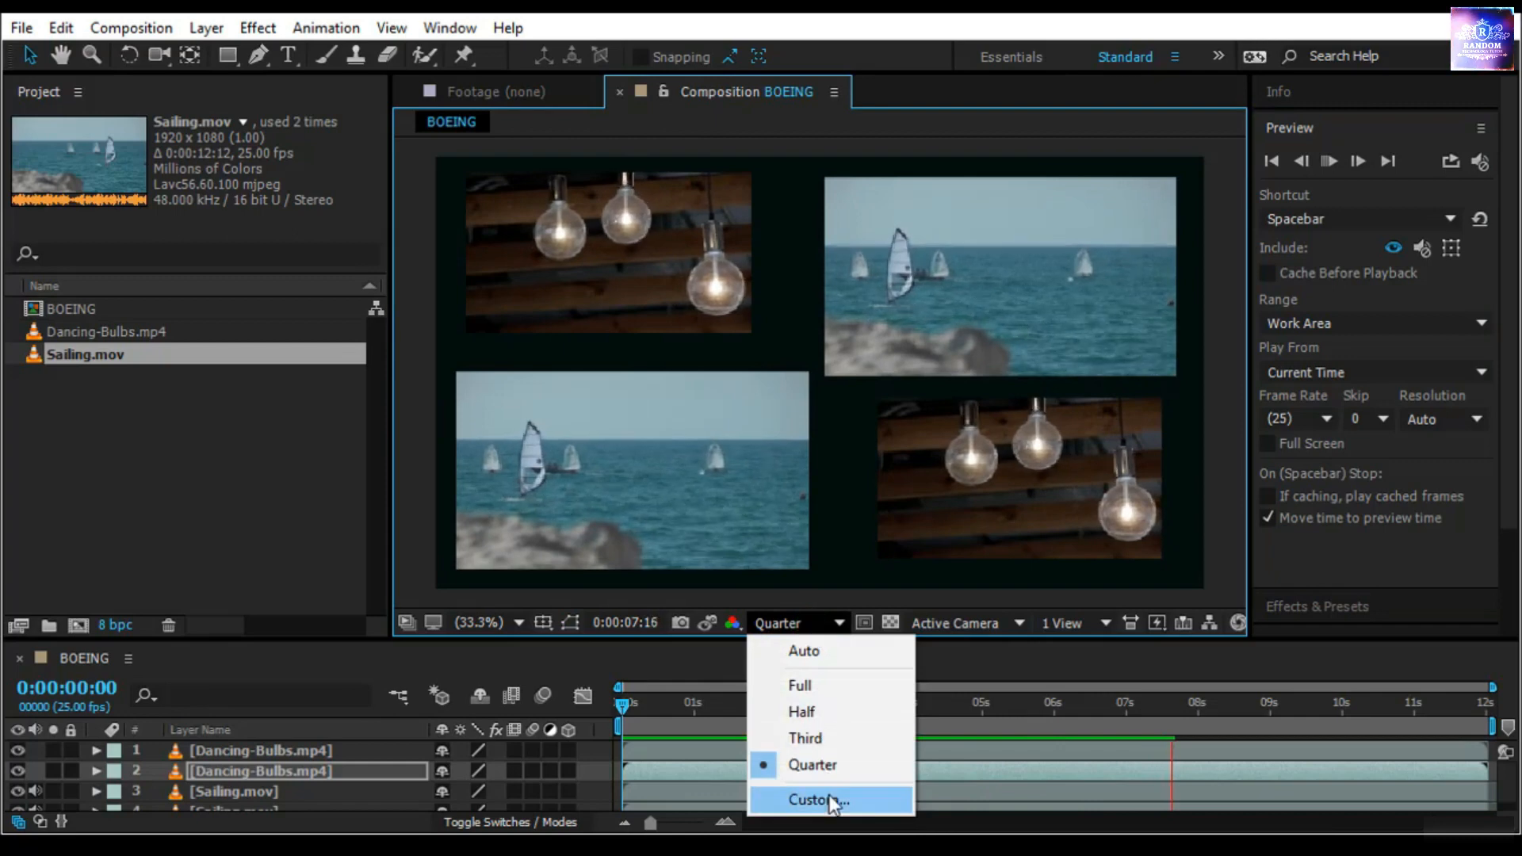
{"action": "left_click", "coordinate": [830, 729]}
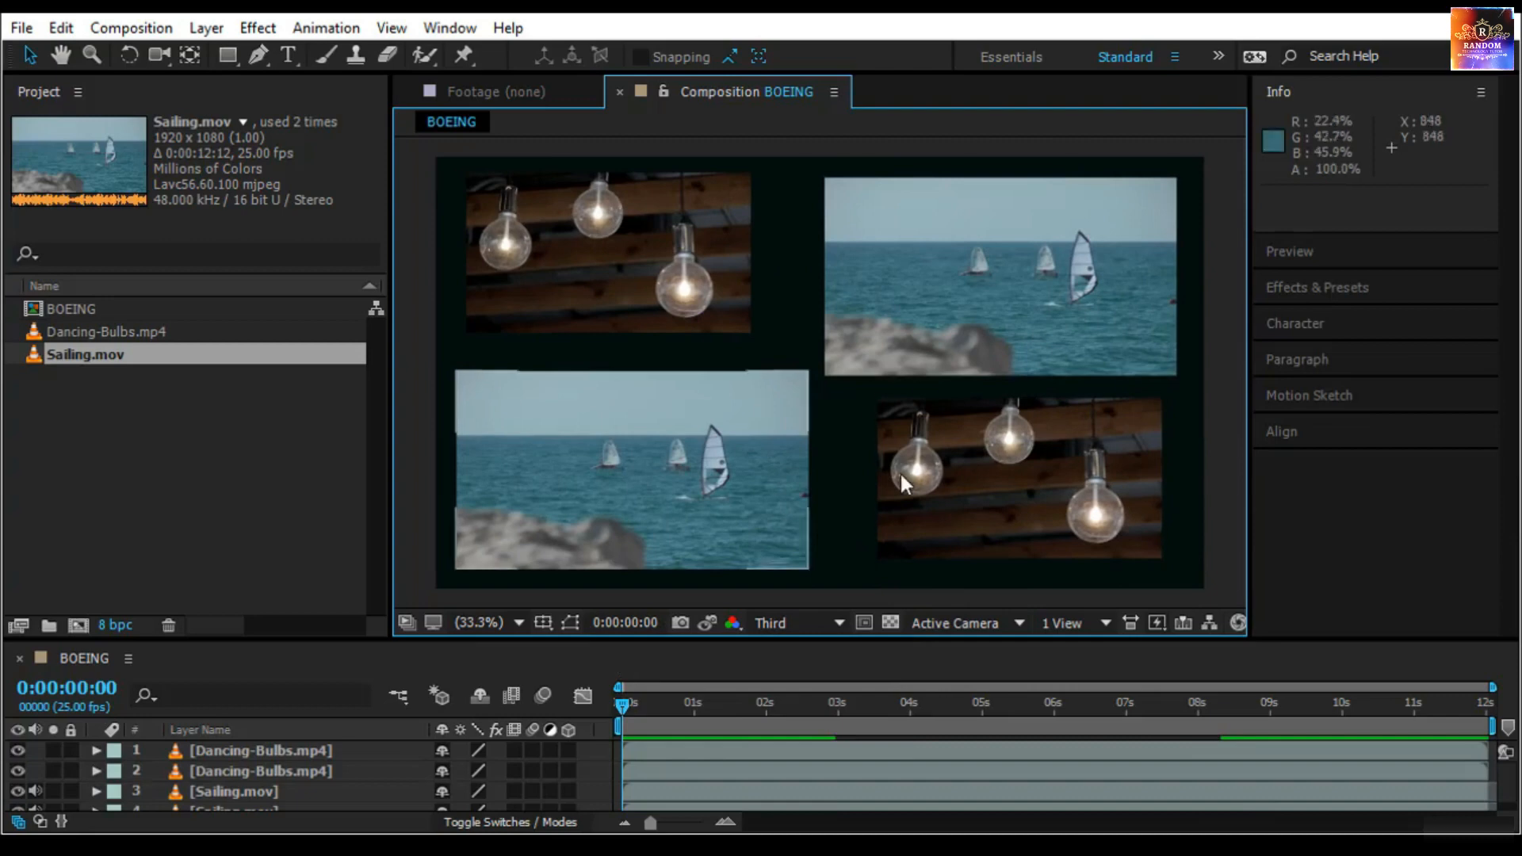
Set the composition's Fast Previews mode to Adaptive Resolution
{"action": "left_click", "coordinate": [1158, 616]}
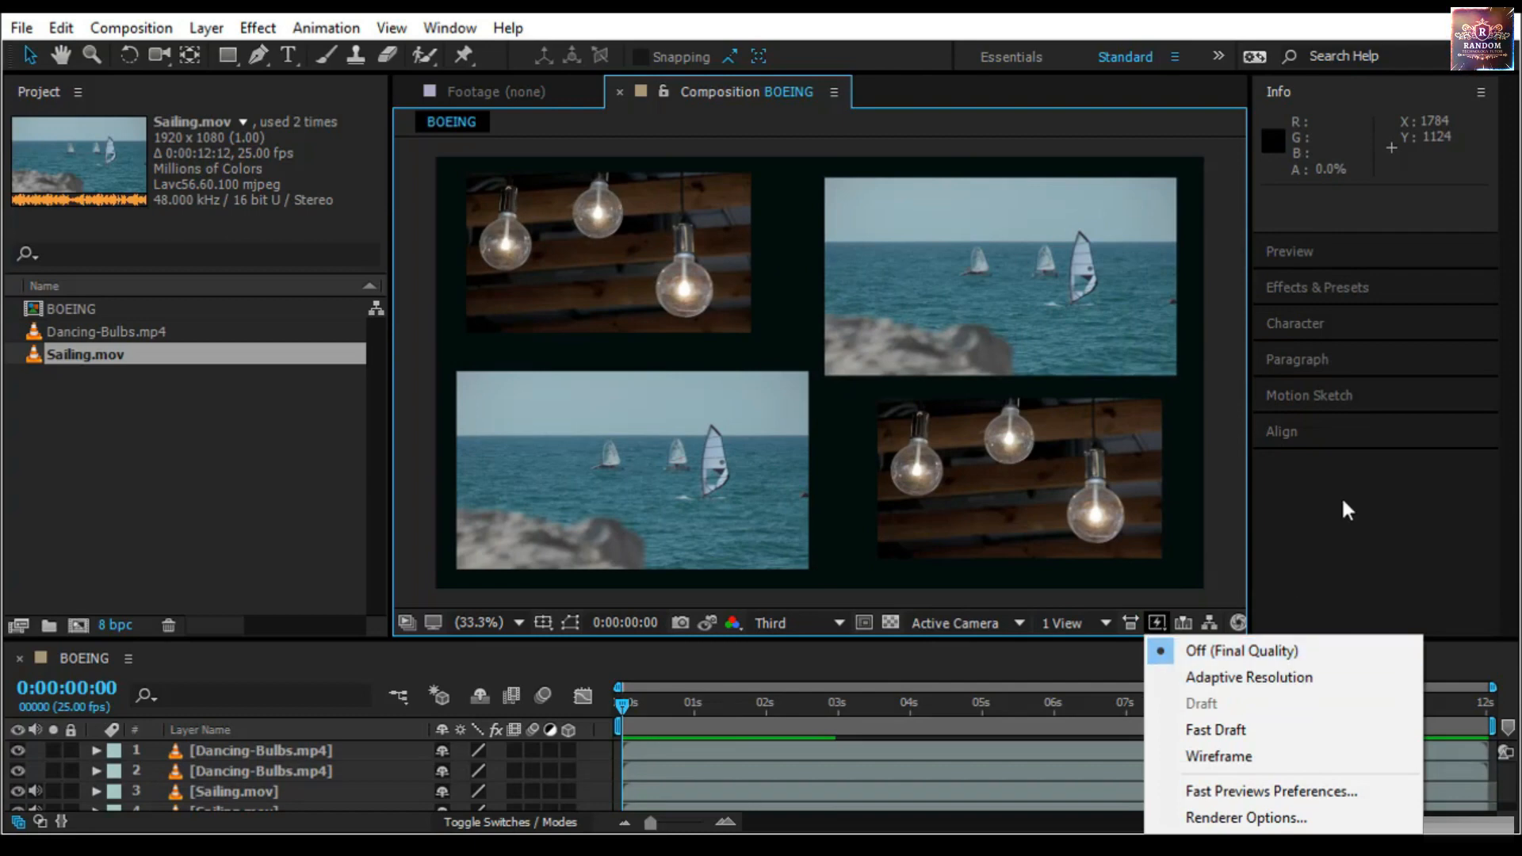
{"action": "left_click", "coordinate": [1223, 530]}
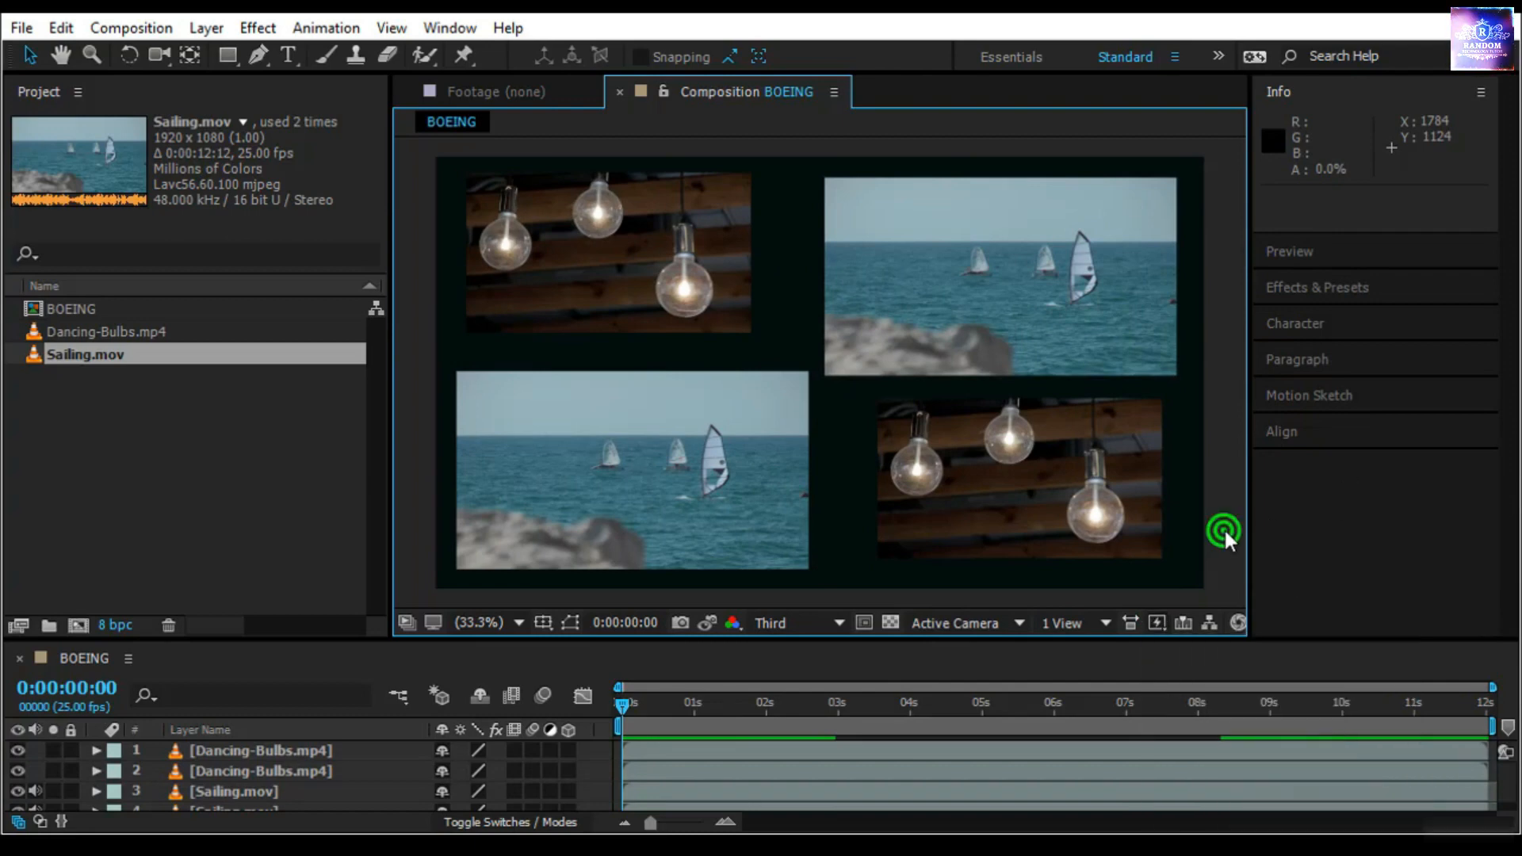
{"action": "left_click", "coordinate": [1157, 624]}
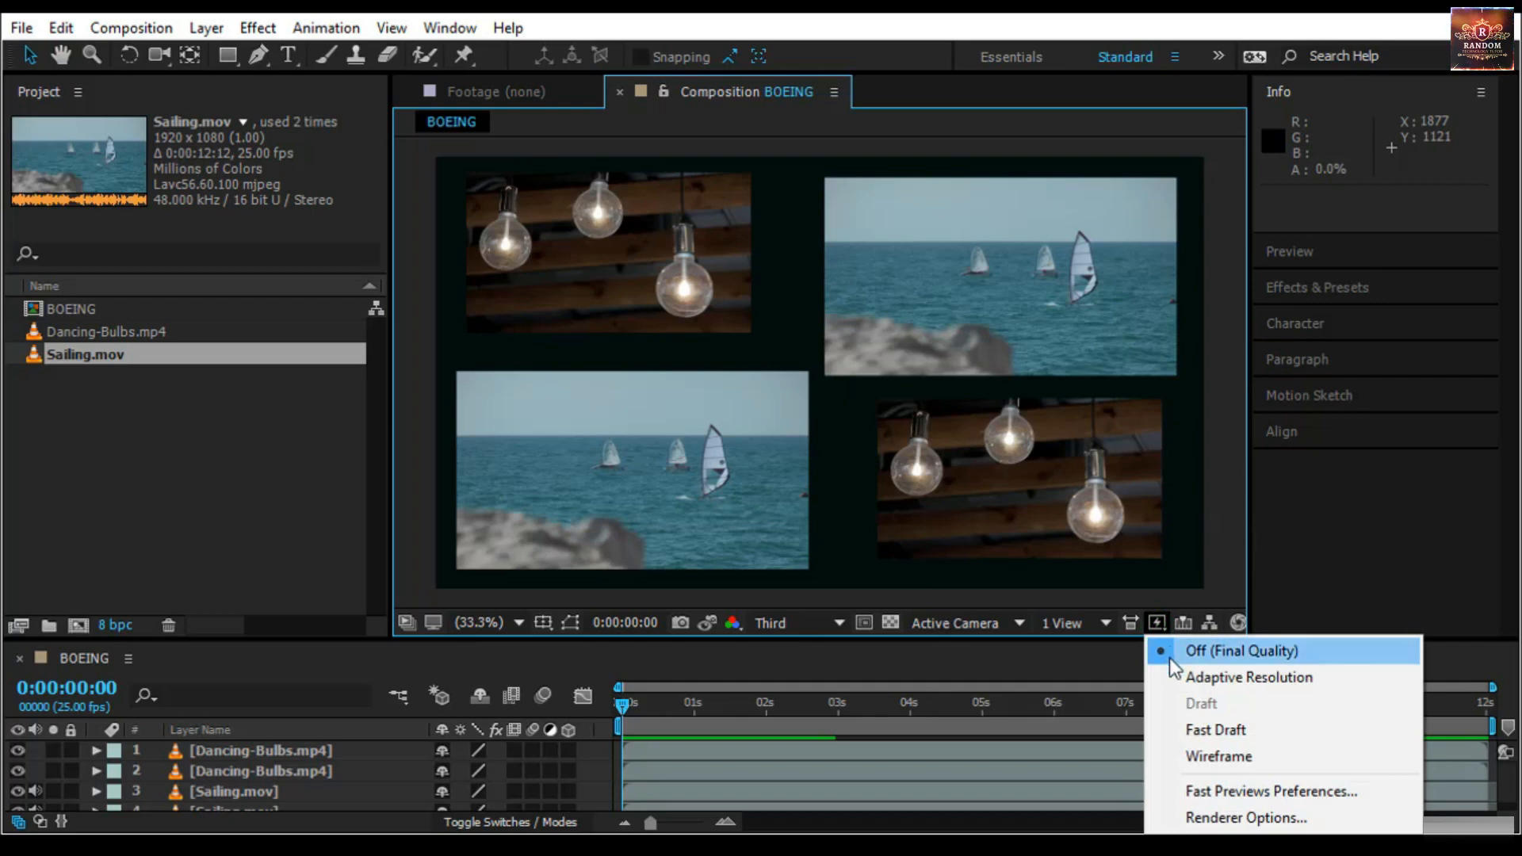
{"action": "left_click", "coordinate": [1188, 679]}
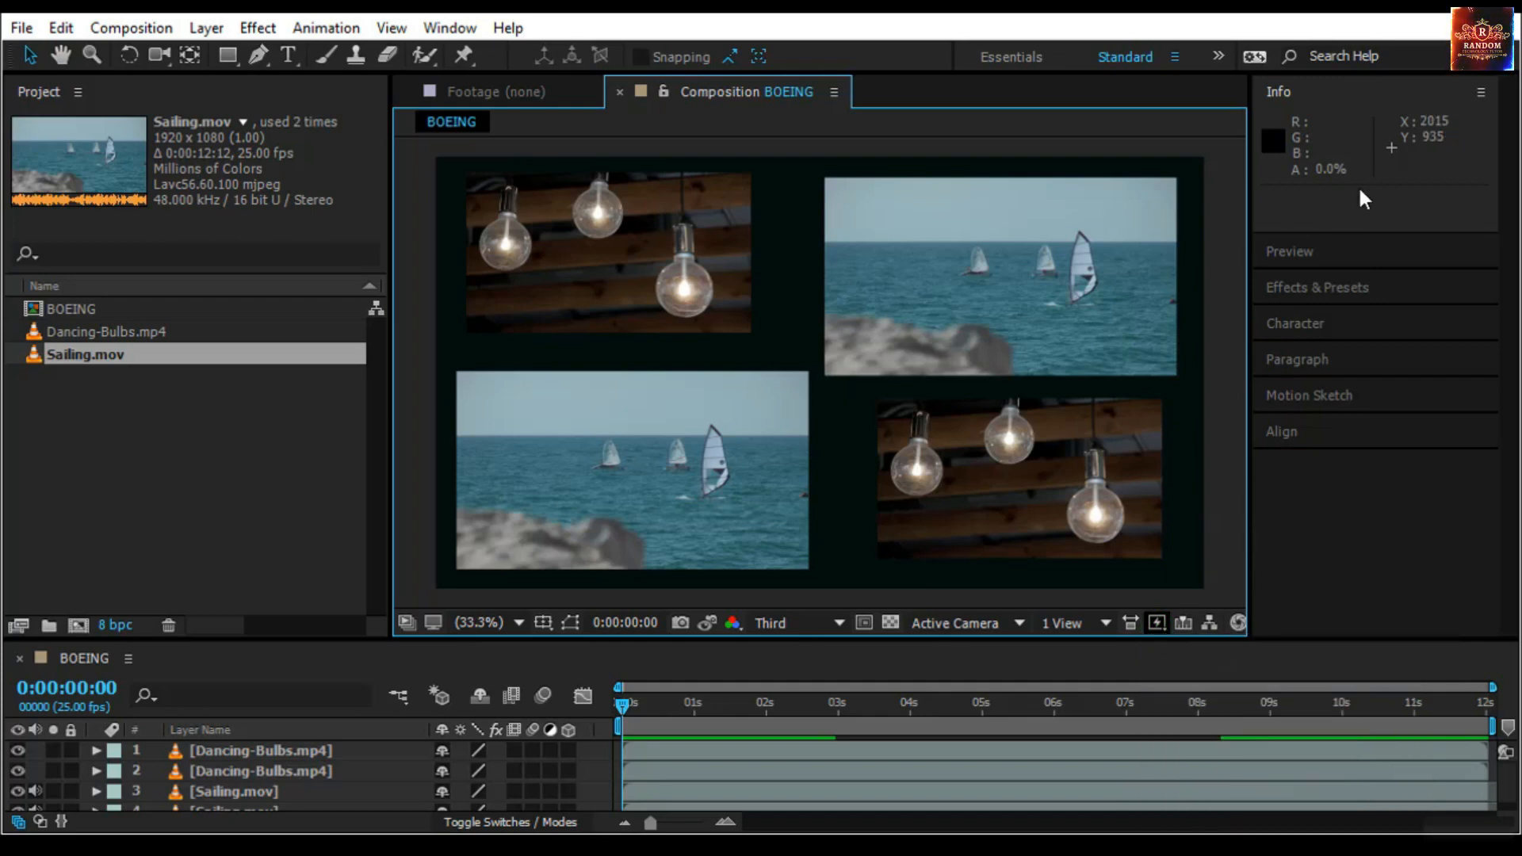
Set the Fast Previews mode to Fast Draft and preview the composition
{"action": "left_click", "coordinate": [1158, 625]}
{"action": "left_click", "coordinate": [1230, 731]}
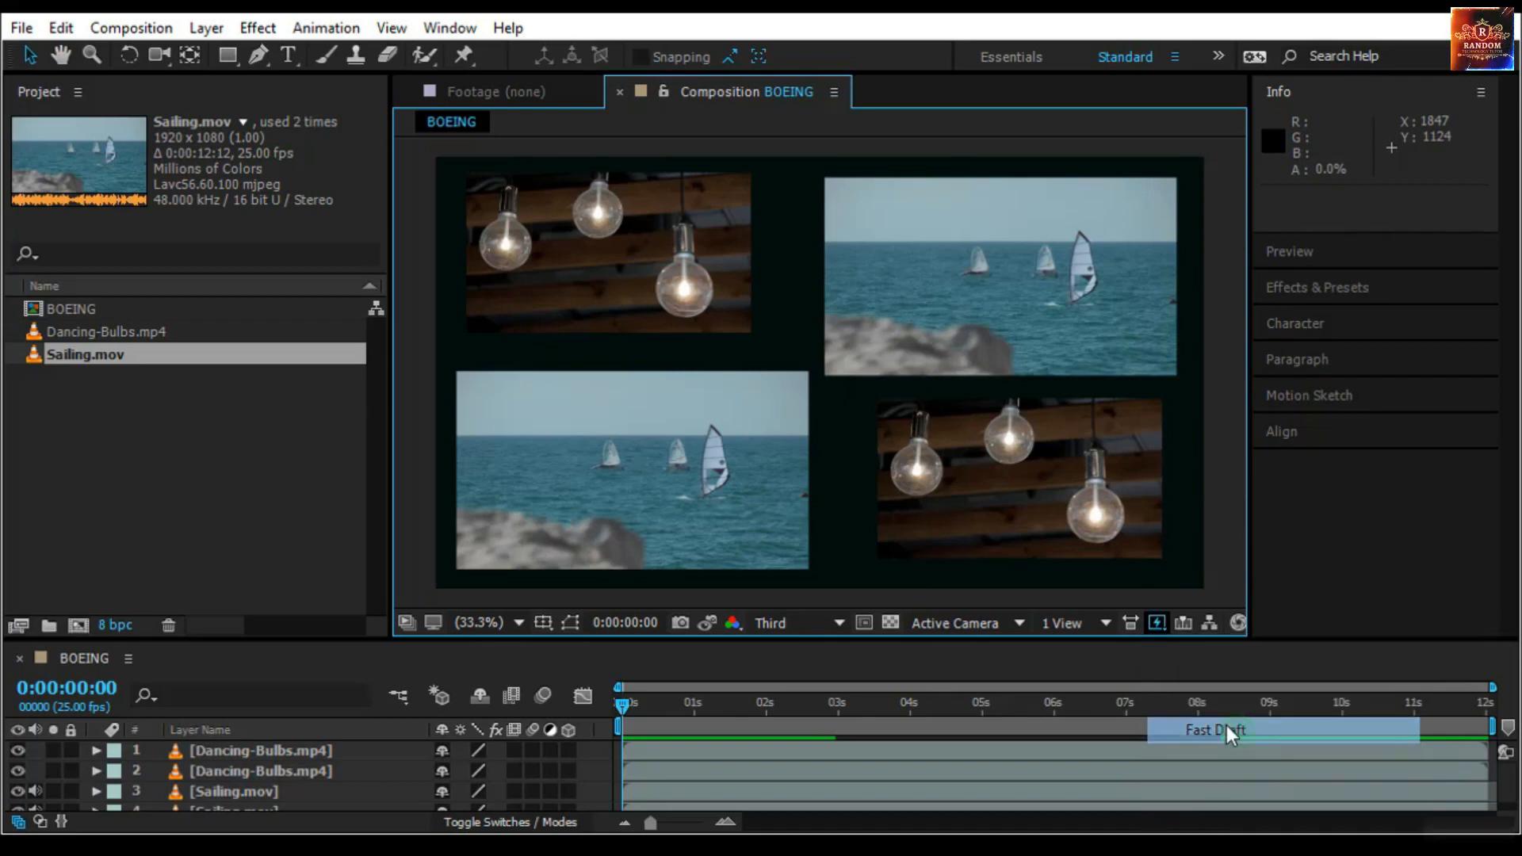
{"action": "left_click", "coordinate": [1350, 258]}
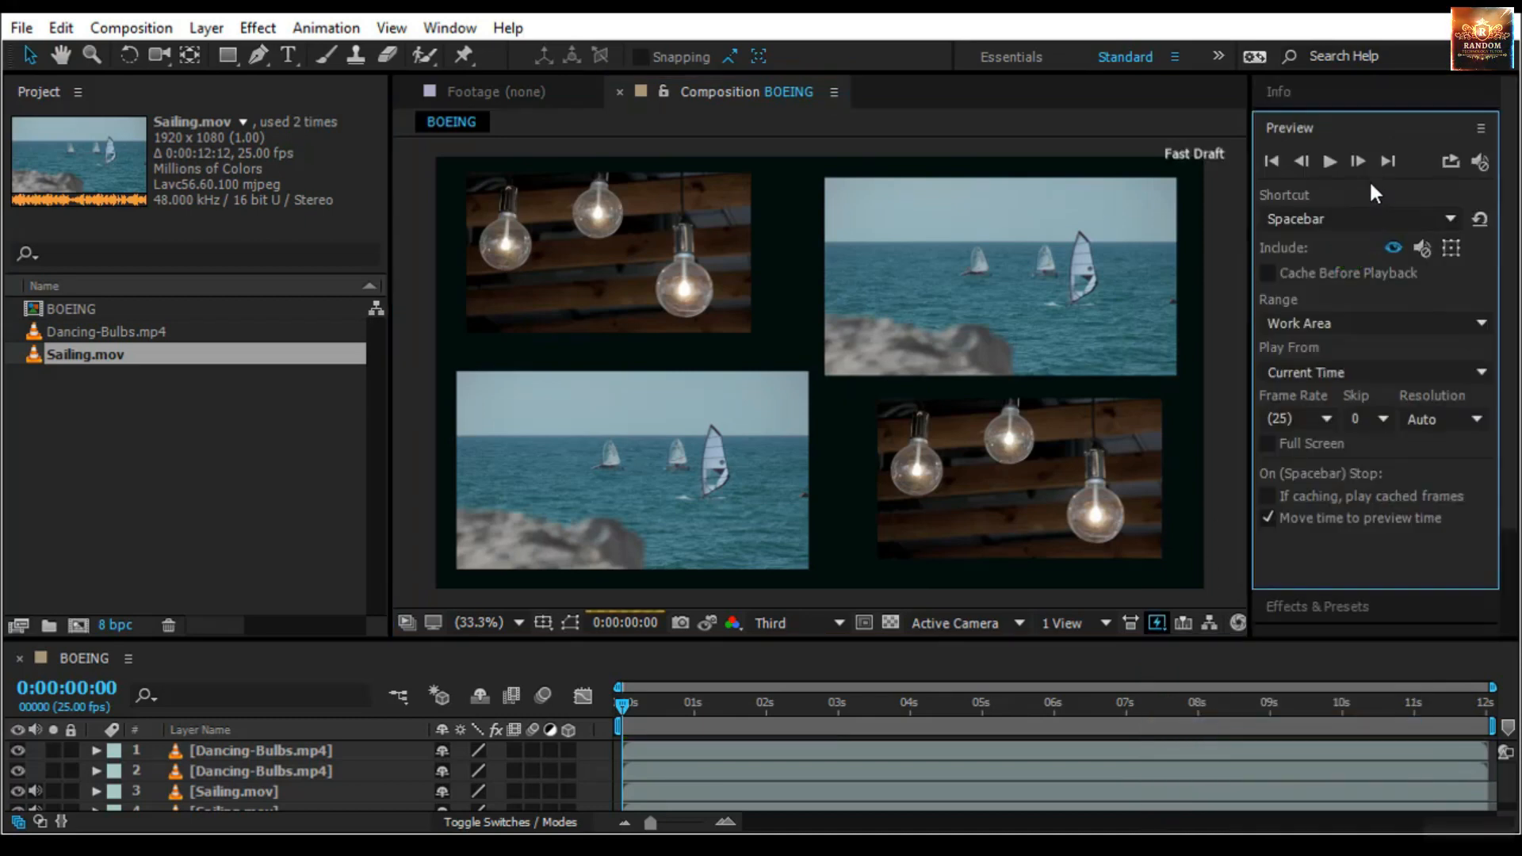
{"action": "left_click", "coordinate": [1337, 158]}
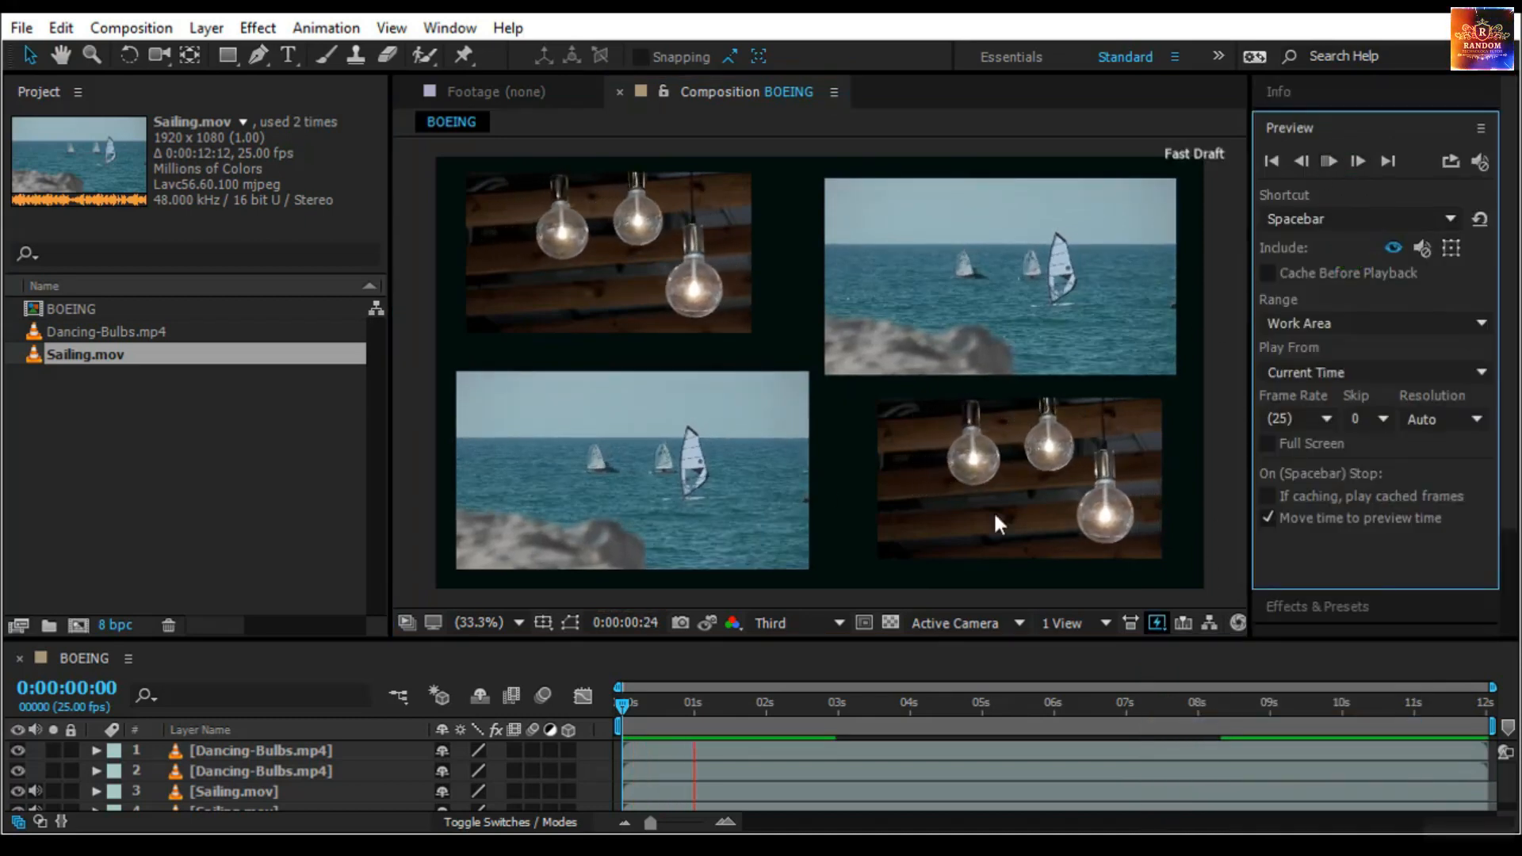
Set the Fast Previews mode to Wireframe and scrub through the first seconds of the composition
{"action": "left_click", "coordinate": [1157, 622]}
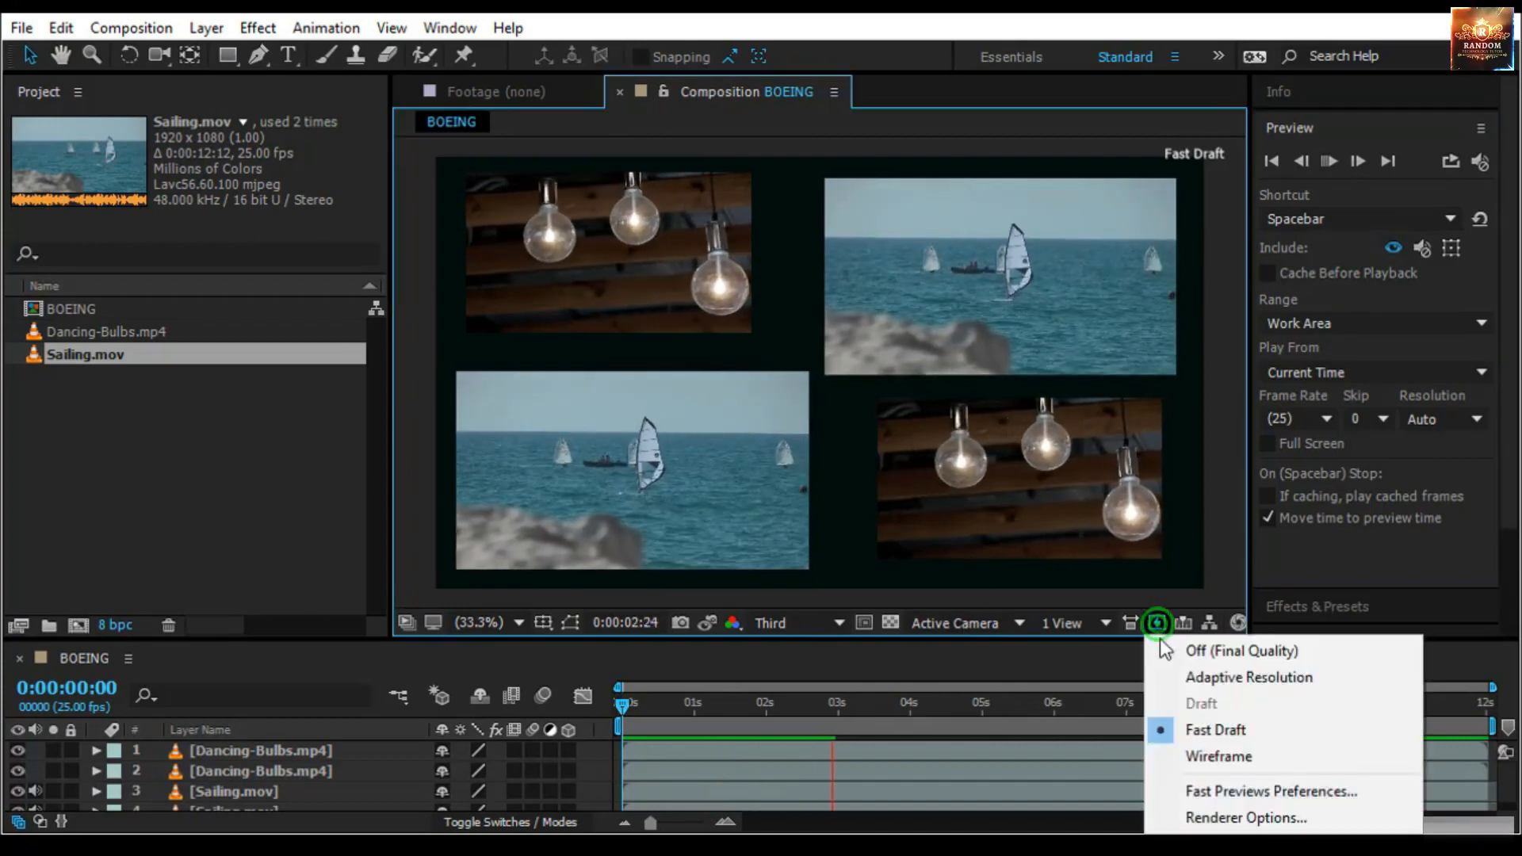
{"action": "left_click", "coordinate": [1176, 757]}
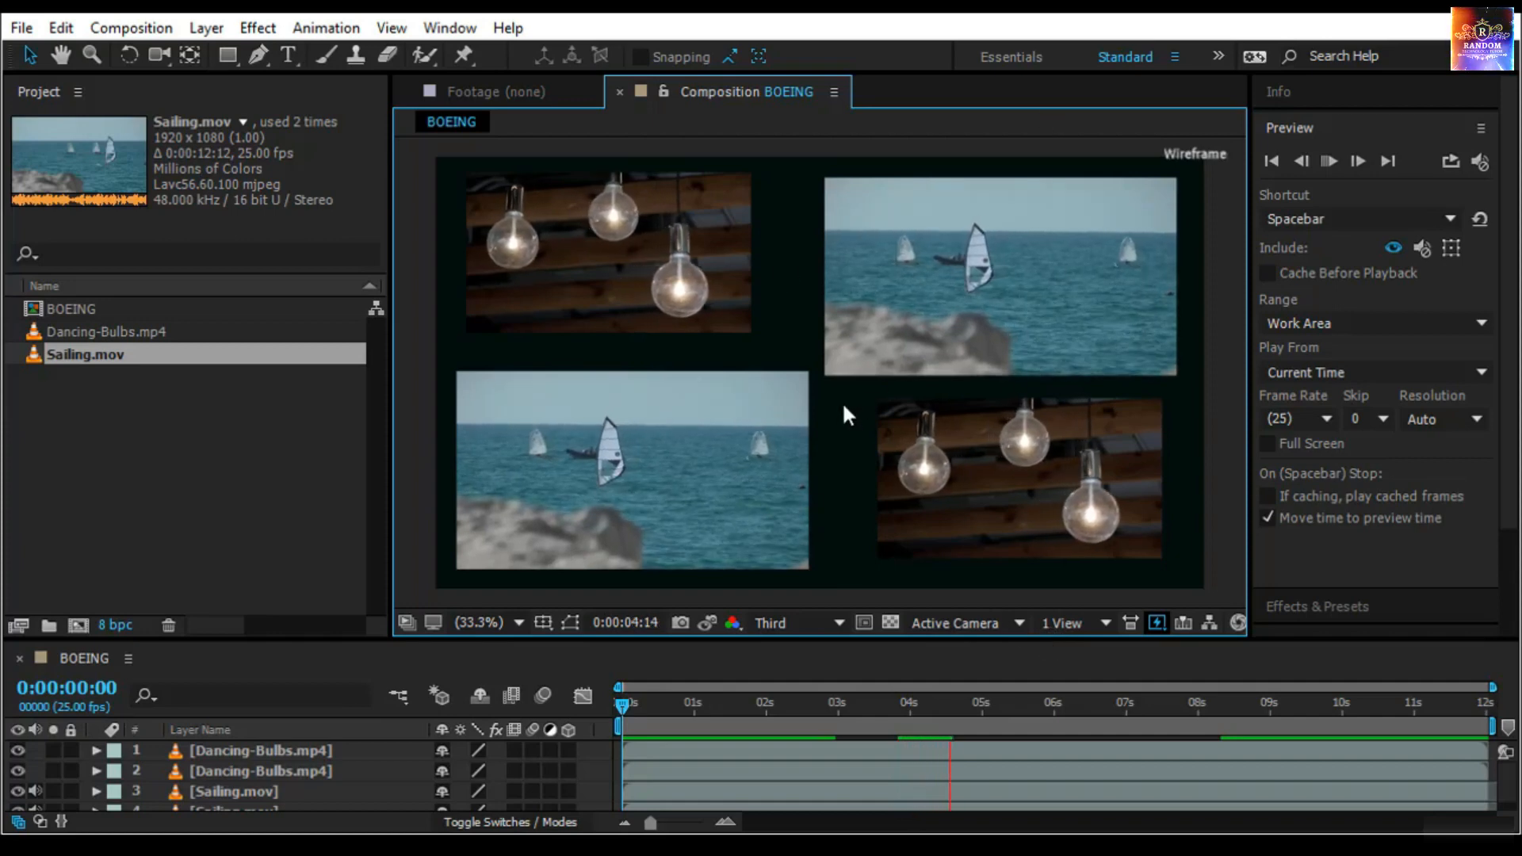
{"action": "left_click", "coordinate": [621, 707]}
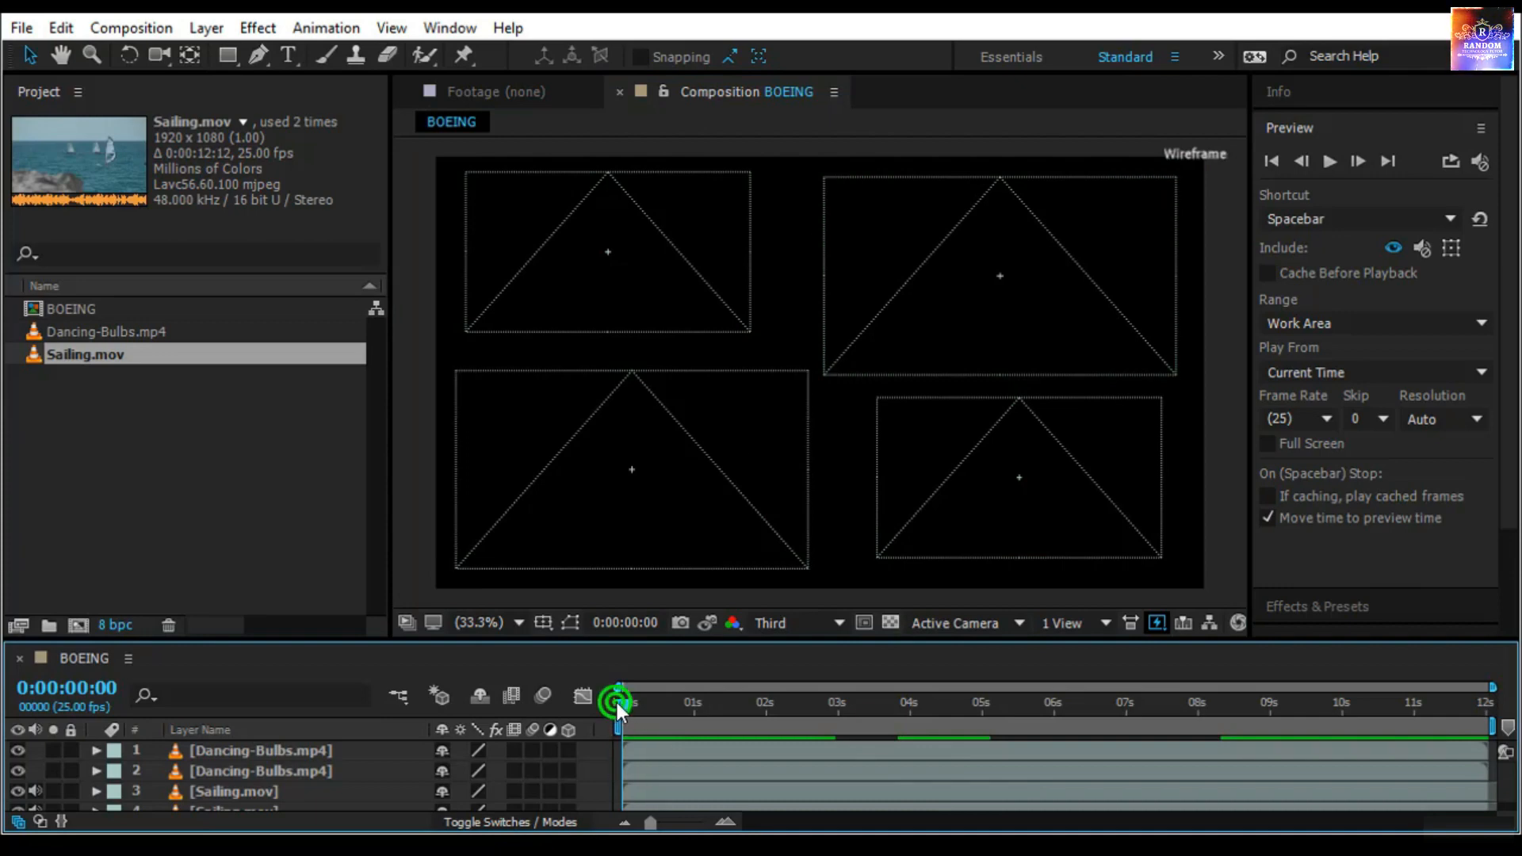
{"action": "left_click_drag", "start_coordinate": [619, 703], "coordinate": [510, 700]}
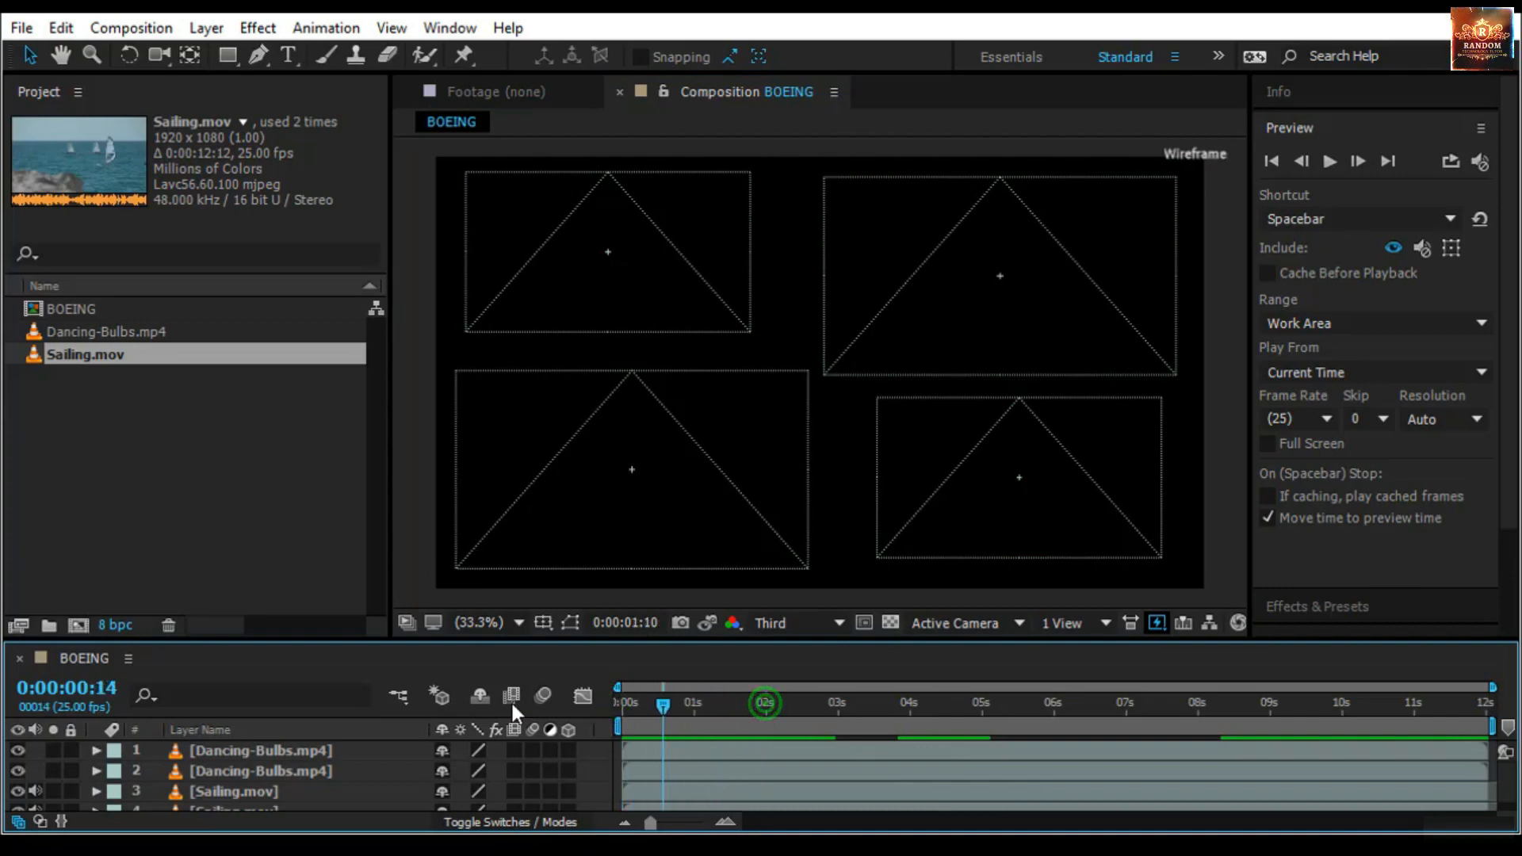
Select individual layers in the wireframe view of the BOEING composition and turn Fast Previews off
{"action": "left_click", "coordinate": [1149, 245]}
{"action": "left_click", "coordinate": [1152, 250]}
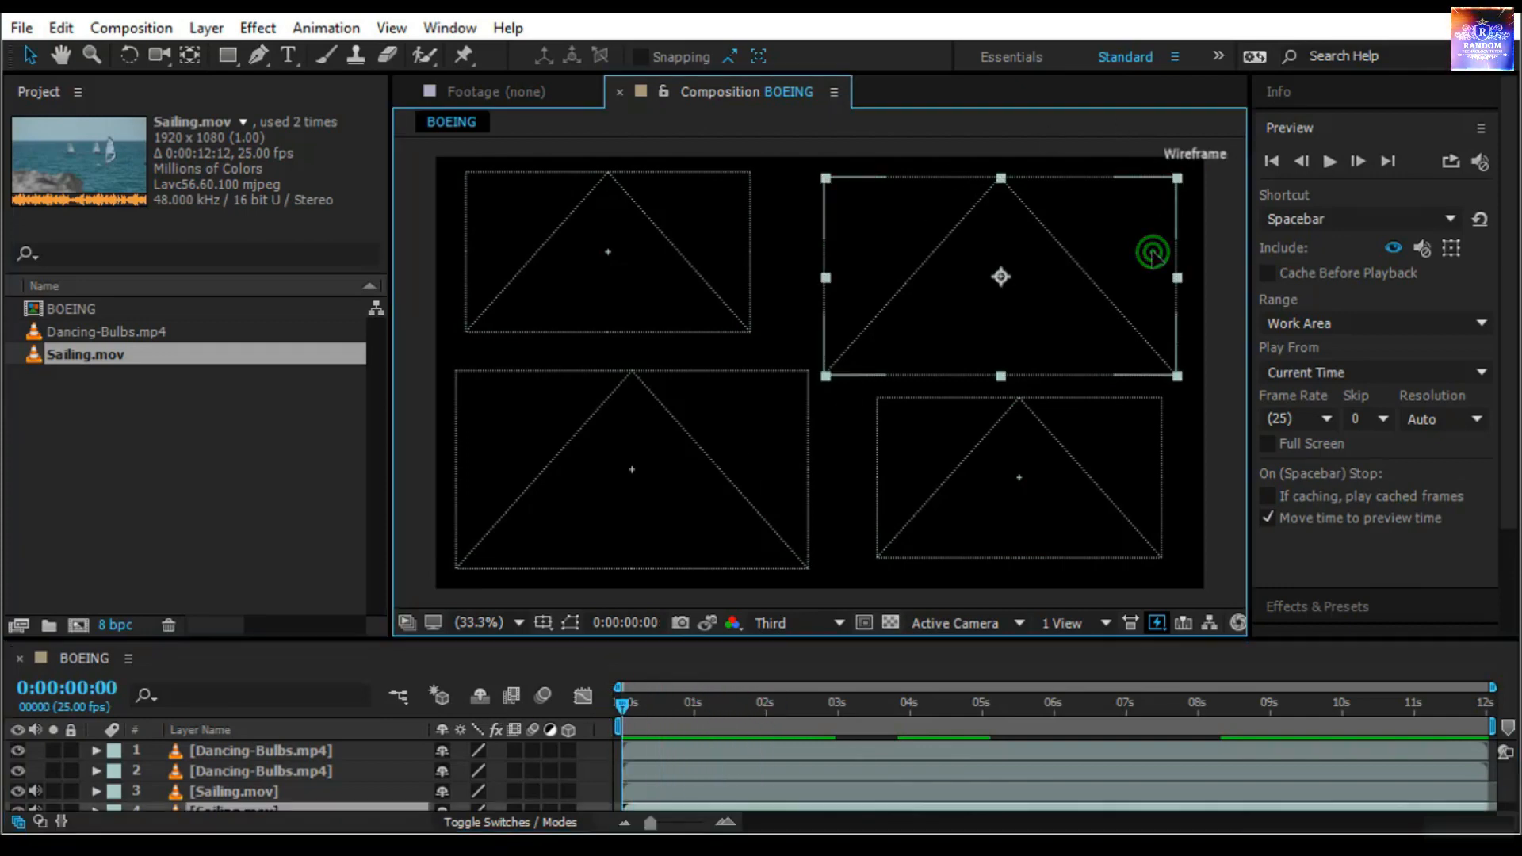
{"action": "left_click", "coordinate": [677, 299]}
{"action": "left_click", "coordinate": [725, 446]}
{"action": "left_click", "coordinate": [990, 456]}
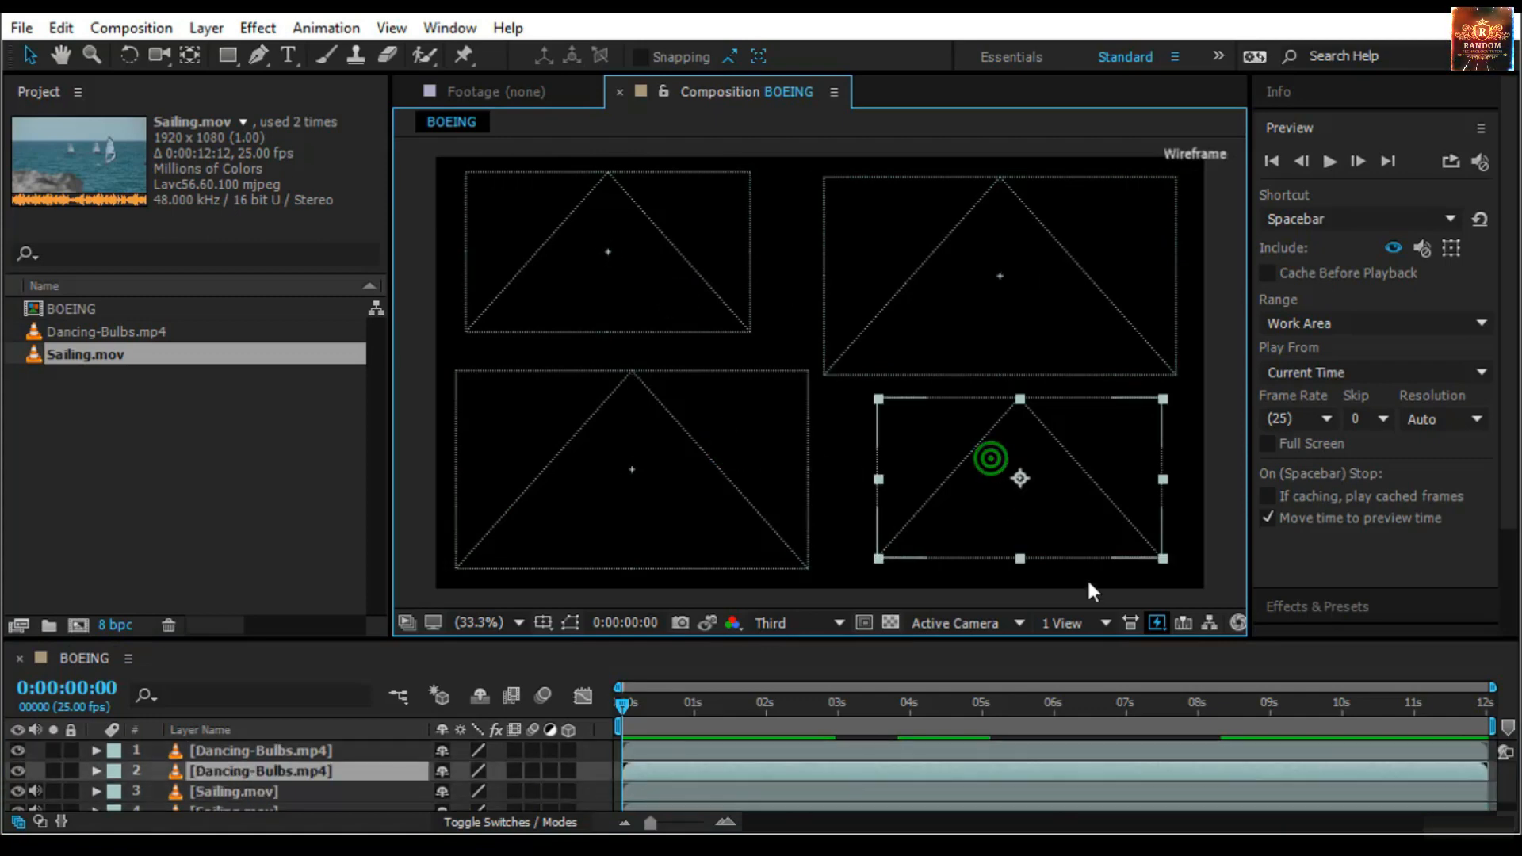
{"action": "left_click", "coordinate": [1154, 623]}
{"action": "left_click", "coordinate": [1179, 679]}
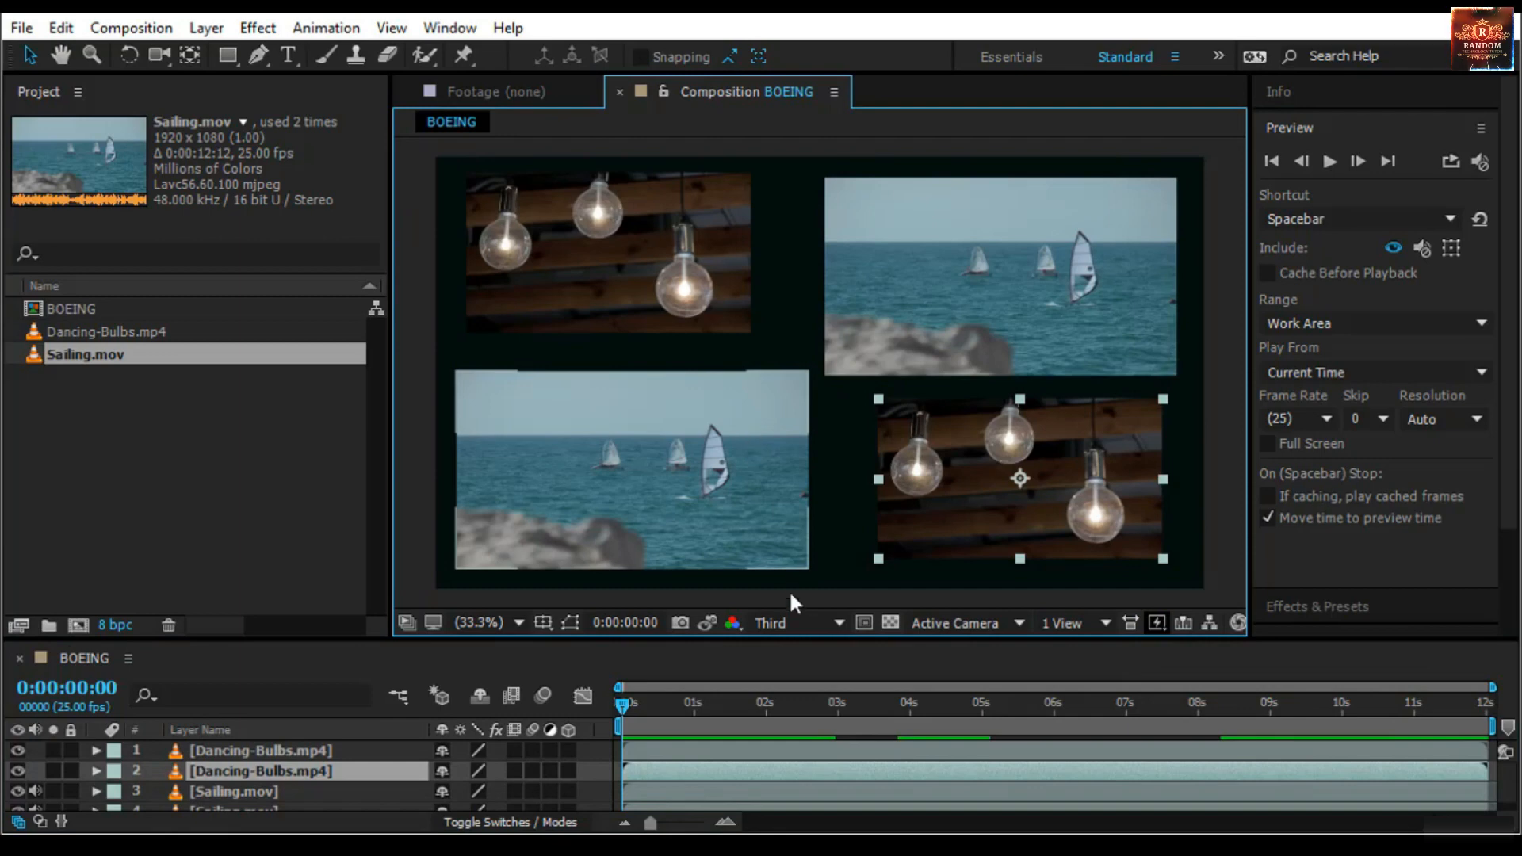
Set the viewer's resolution to Quarter and inspect the sailboats of the lower-left clip at 200% magnification
{"action": "left_click", "coordinate": [792, 621]}
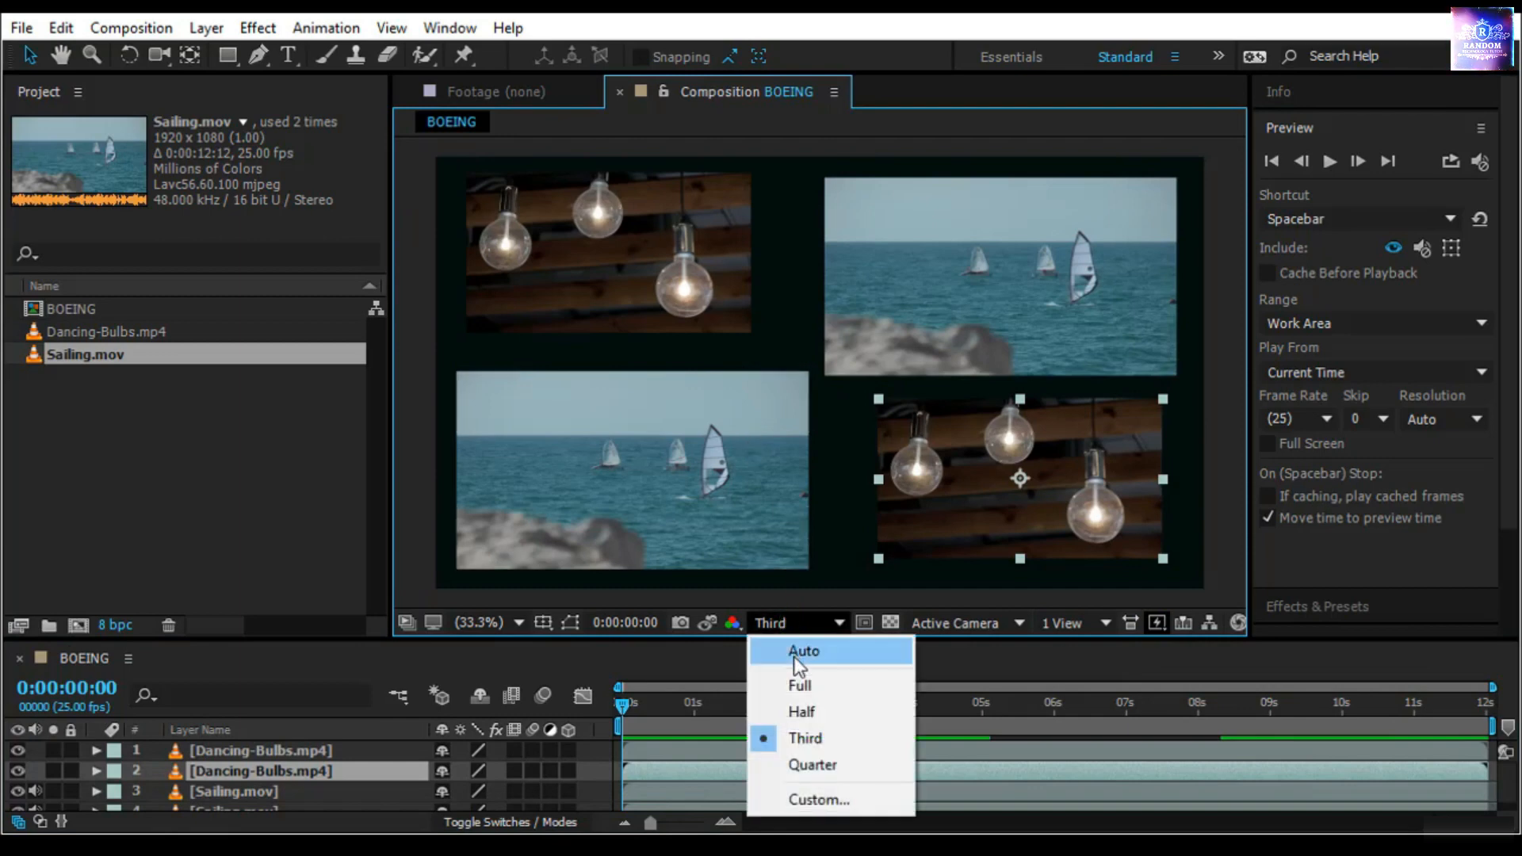
{"action": "left_click", "coordinate": [802, 766]}
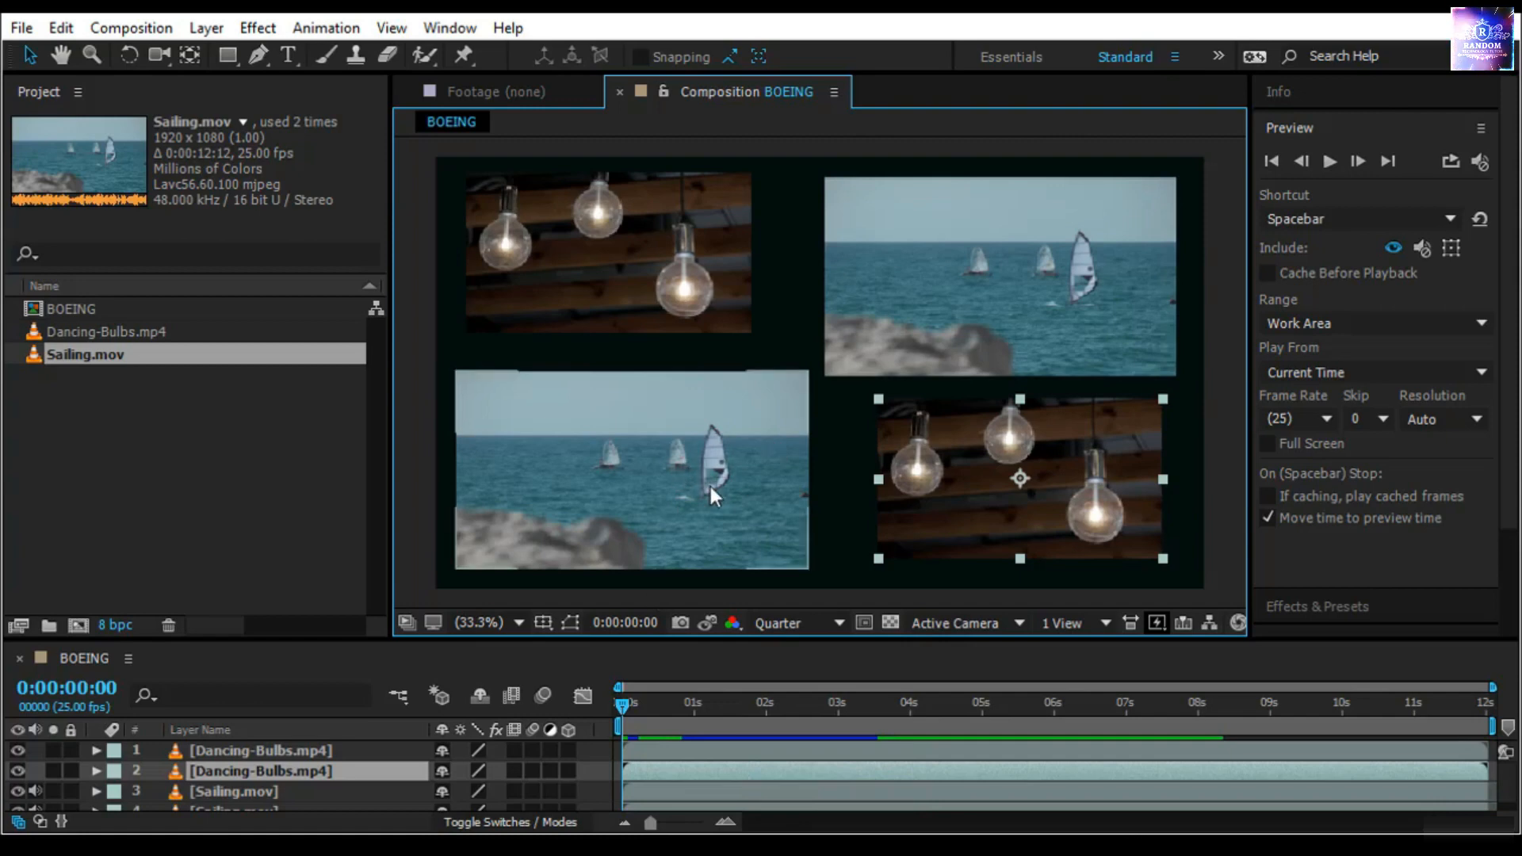
{"action": "scroll", "coordinate": [712, 488], "scroll_direction": "up", "scroll_amount": 5}
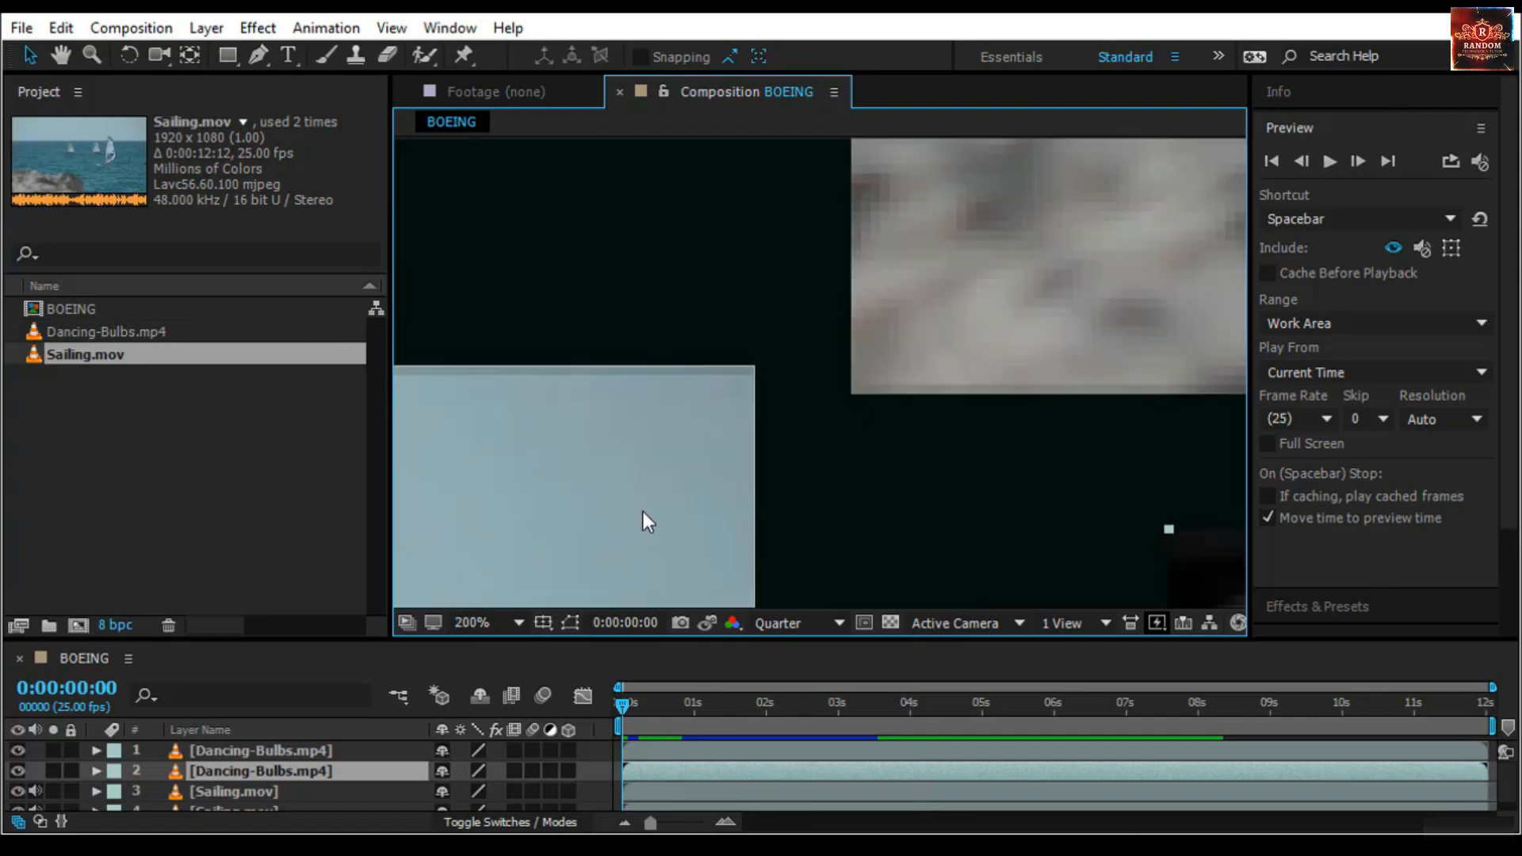
{"action": "left_click_drag", "start_coordinate": [628, 523], "coordinate": [934, 245]}
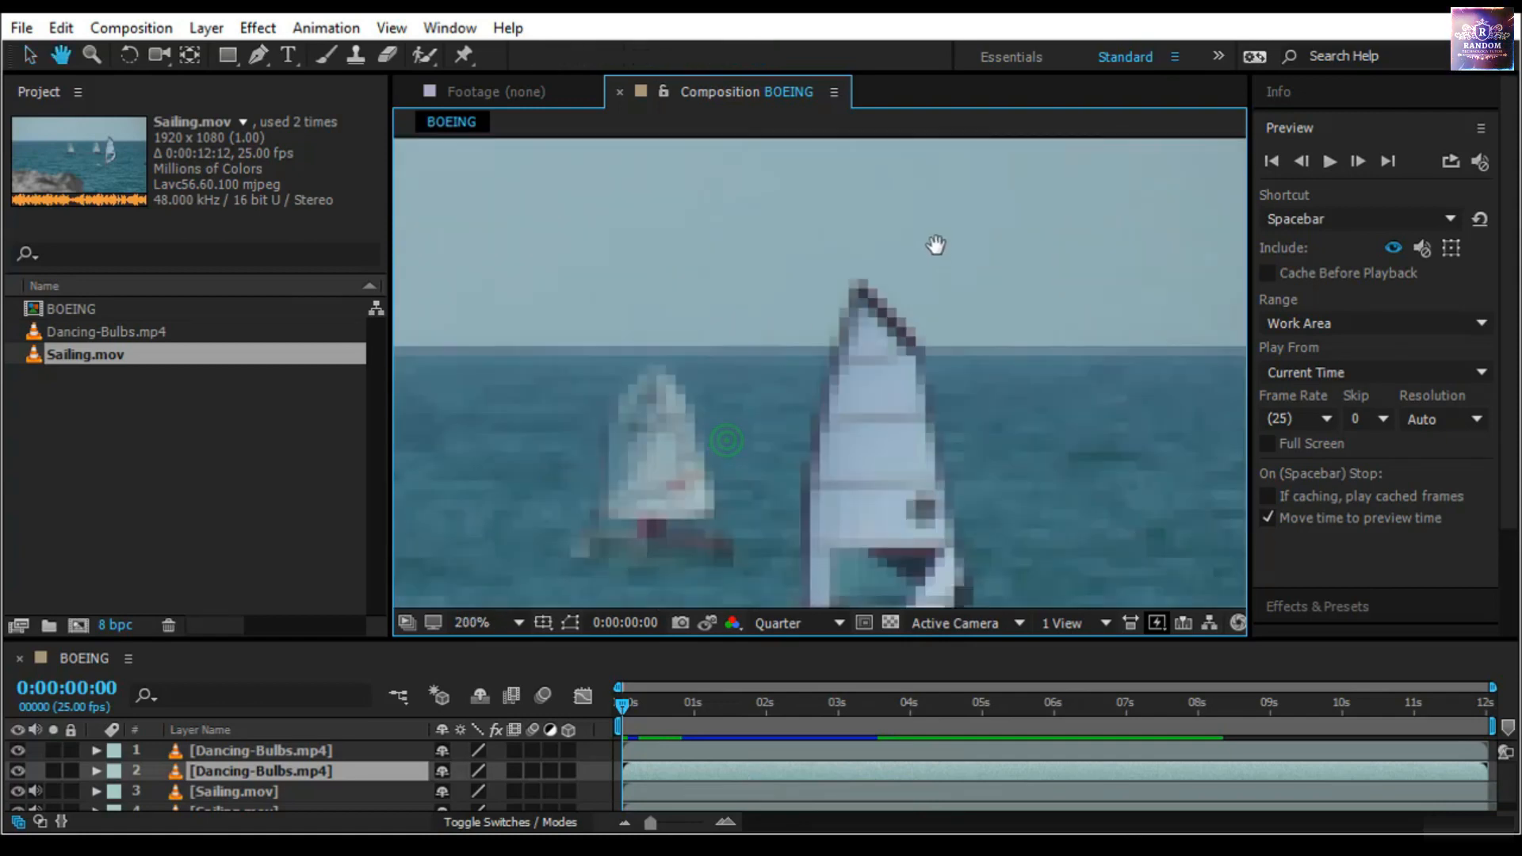
{"action": "left_click_drag", "start_coordinate": [951, 411], "coordinate": [781, 312]}
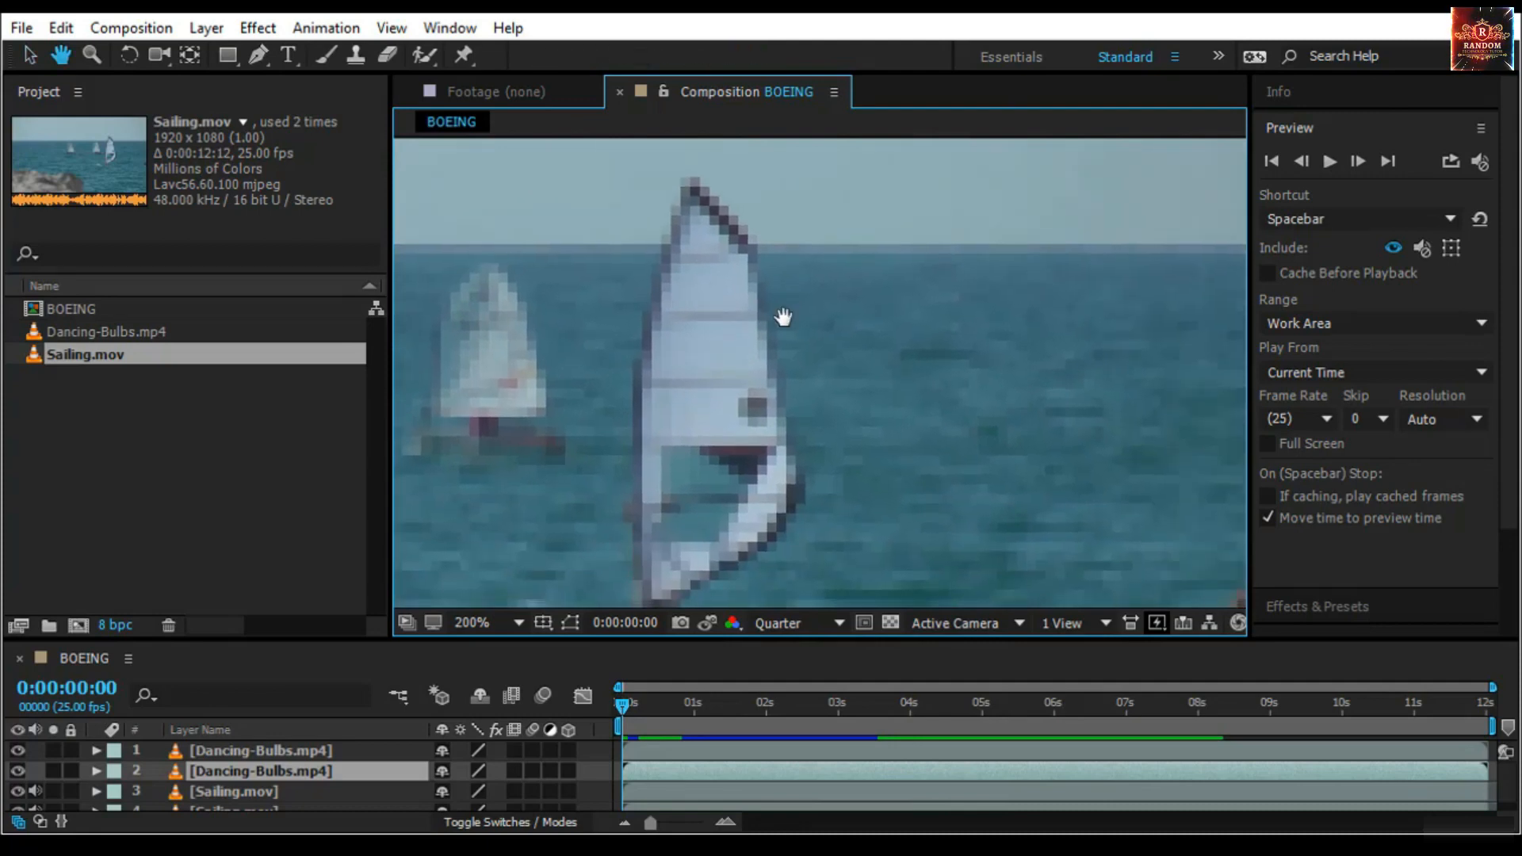
Set the viewer's resolution to Full for the magnified sailboats
{"action": "left_click", "coordinate": [840, 561]}
{"action": "left_click", "coordinate": [795, 623]}
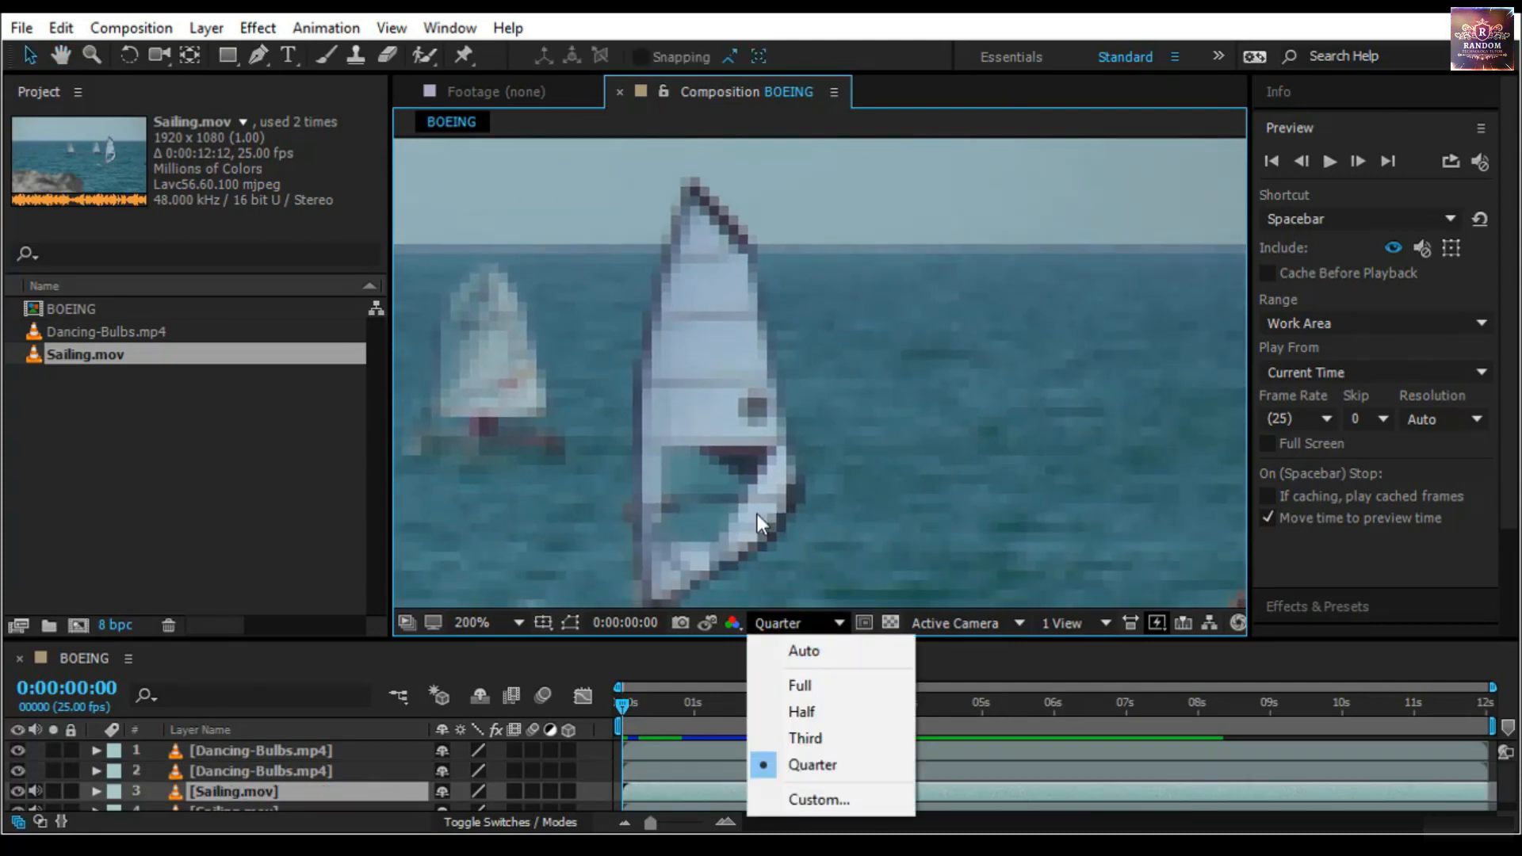
{"action": "left_click", "coordinate": [799, 685]}
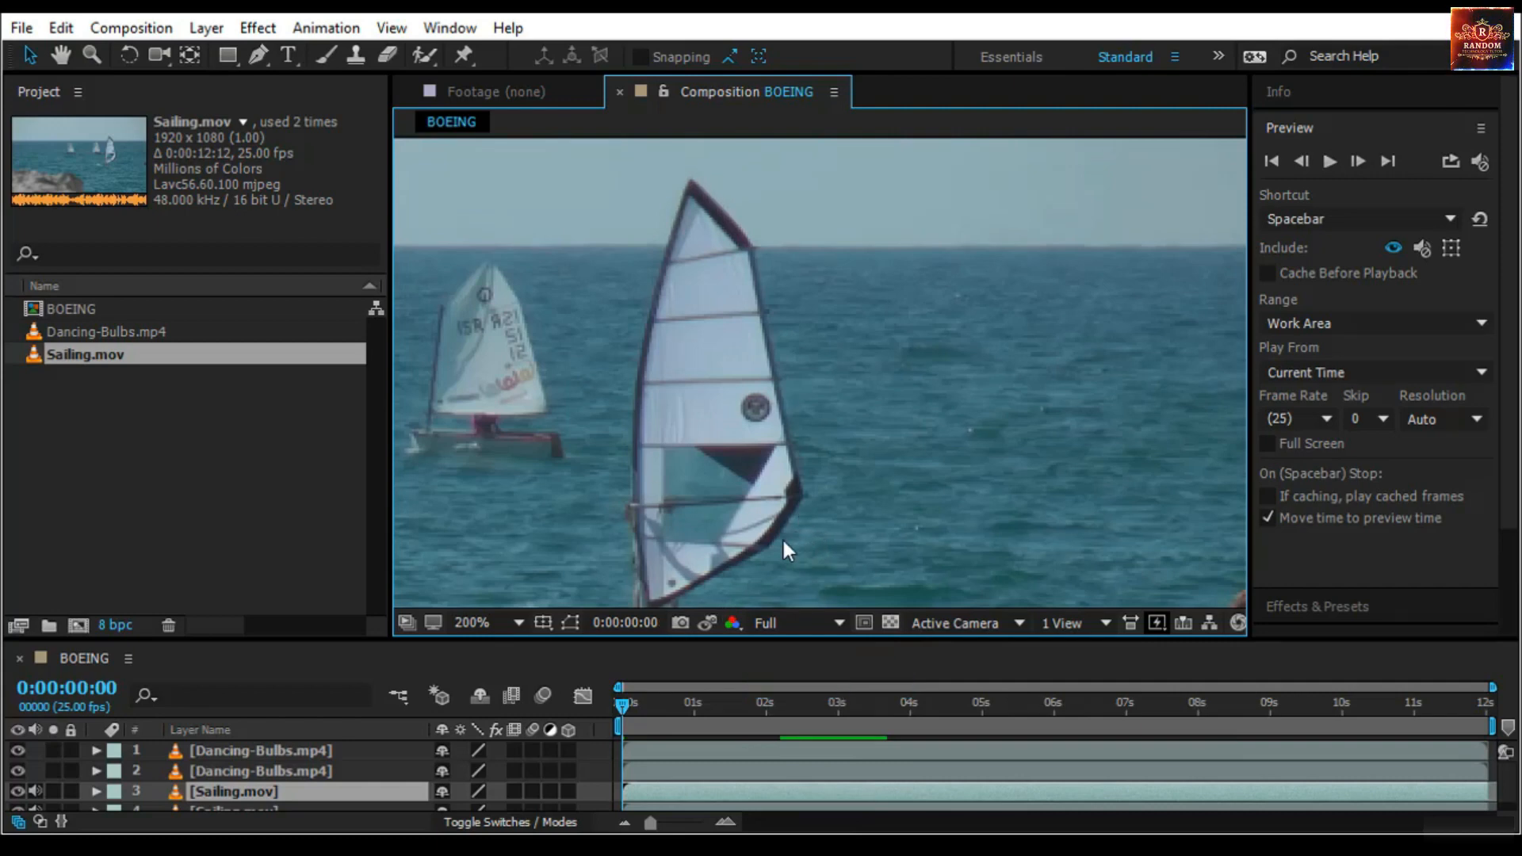
Check the Empty Disk Cache option in the Media & Disk Cache preferences and leave without emptying the cache
{"action": "left_click", "coordinate": [61, 28]}
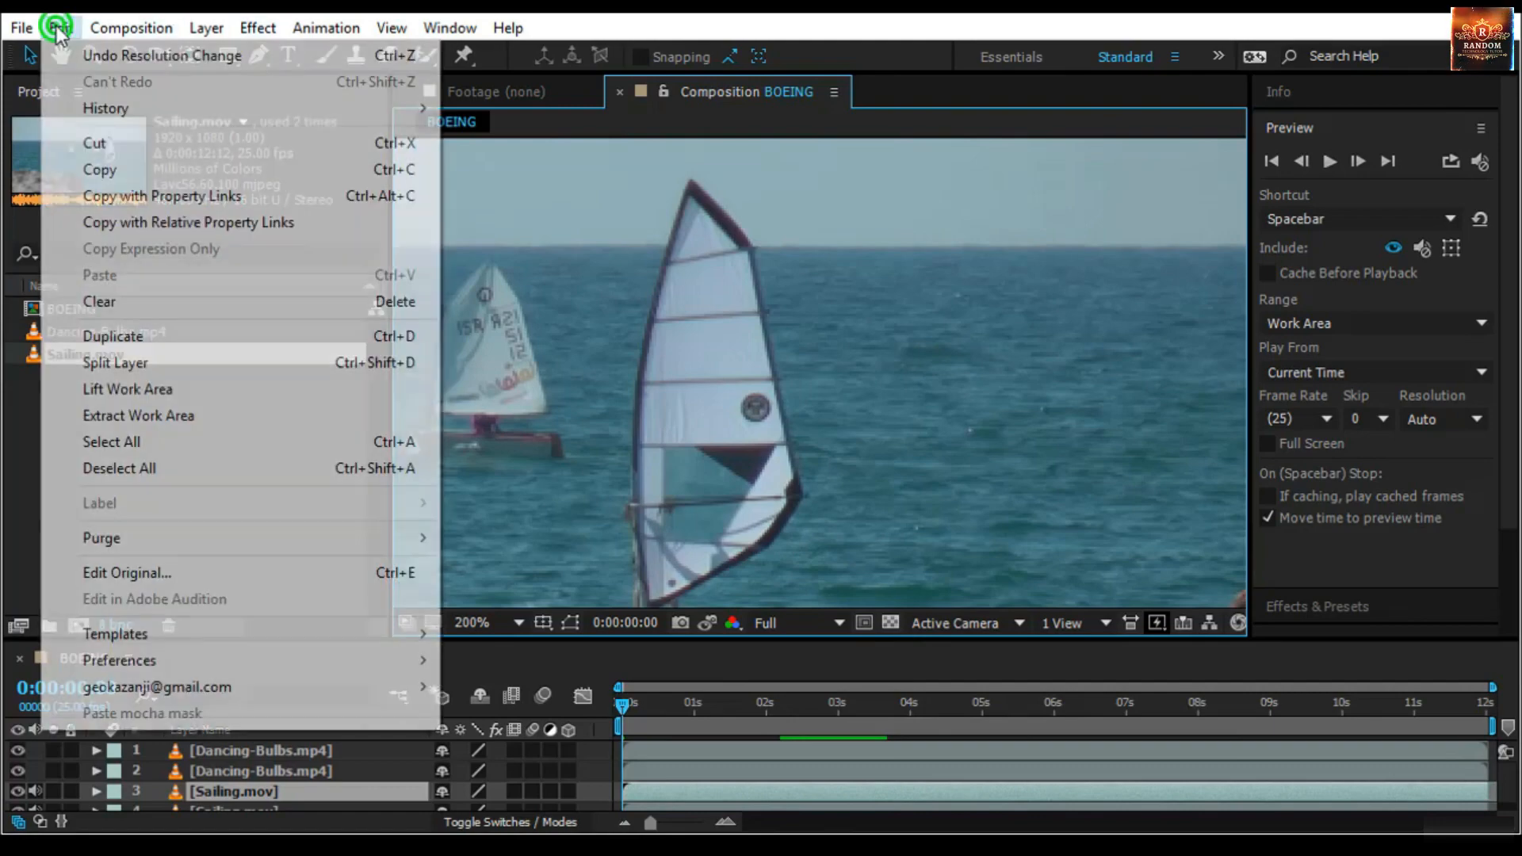
{"action": "mouse_move", "coordinate": [193, 659]}
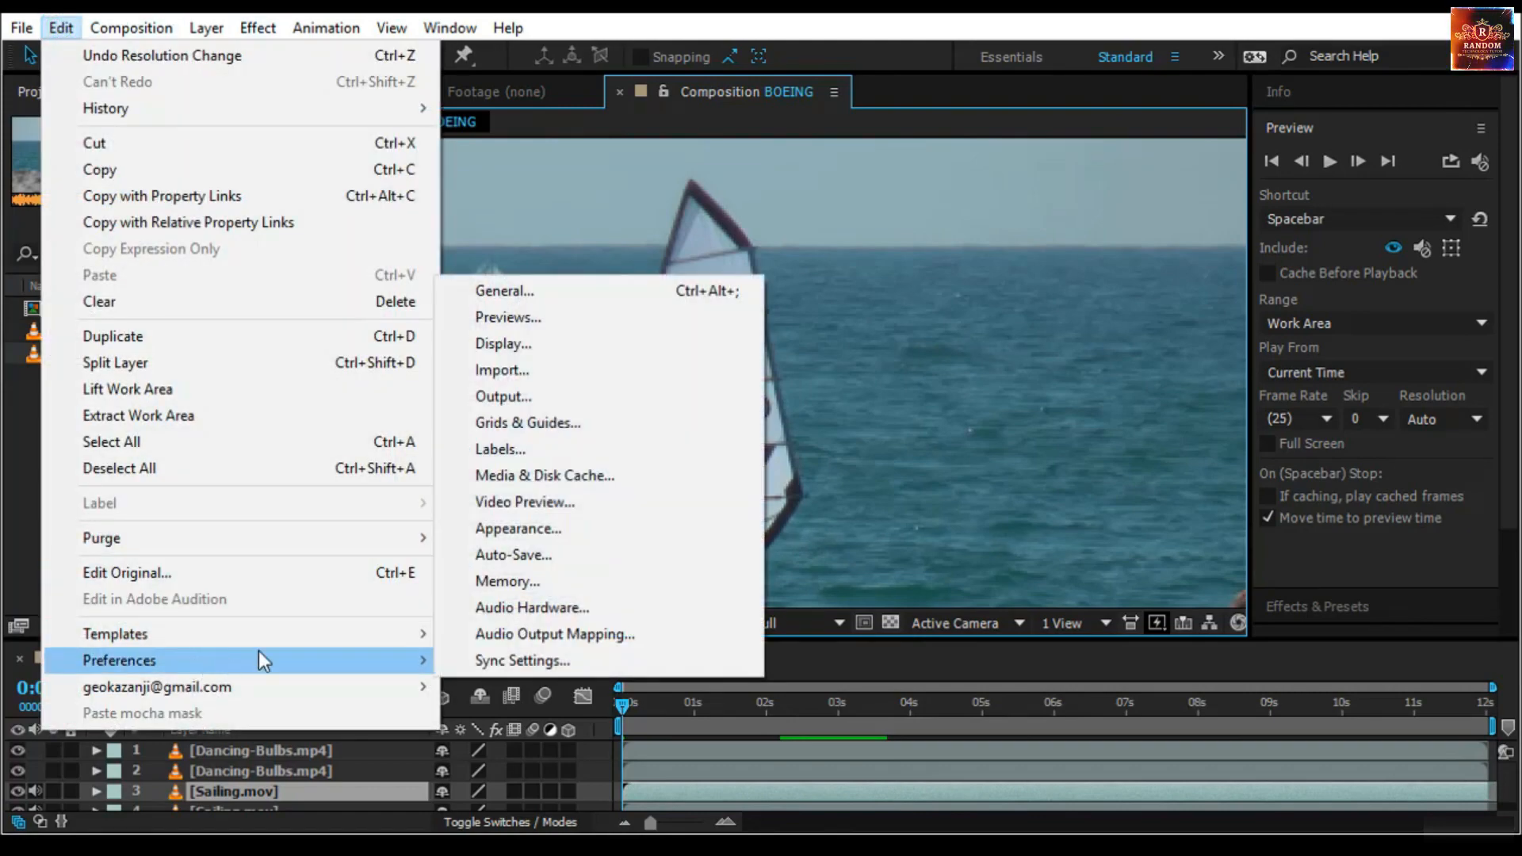
{"action": "left_click", "coordinate": [573, 478]}
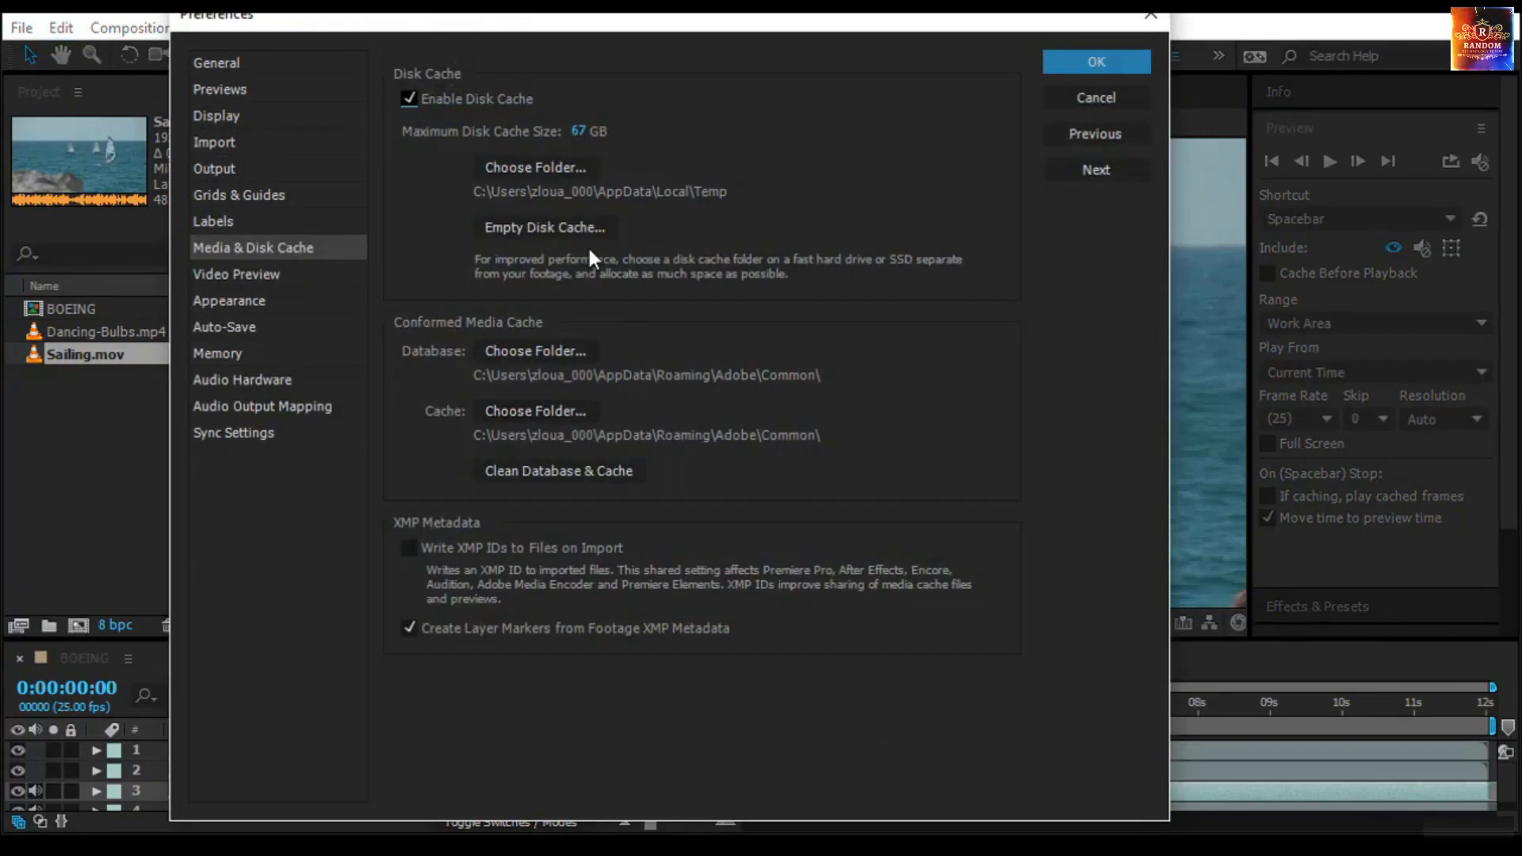
{"action": "left_click", "coordinate": [547, 226]}
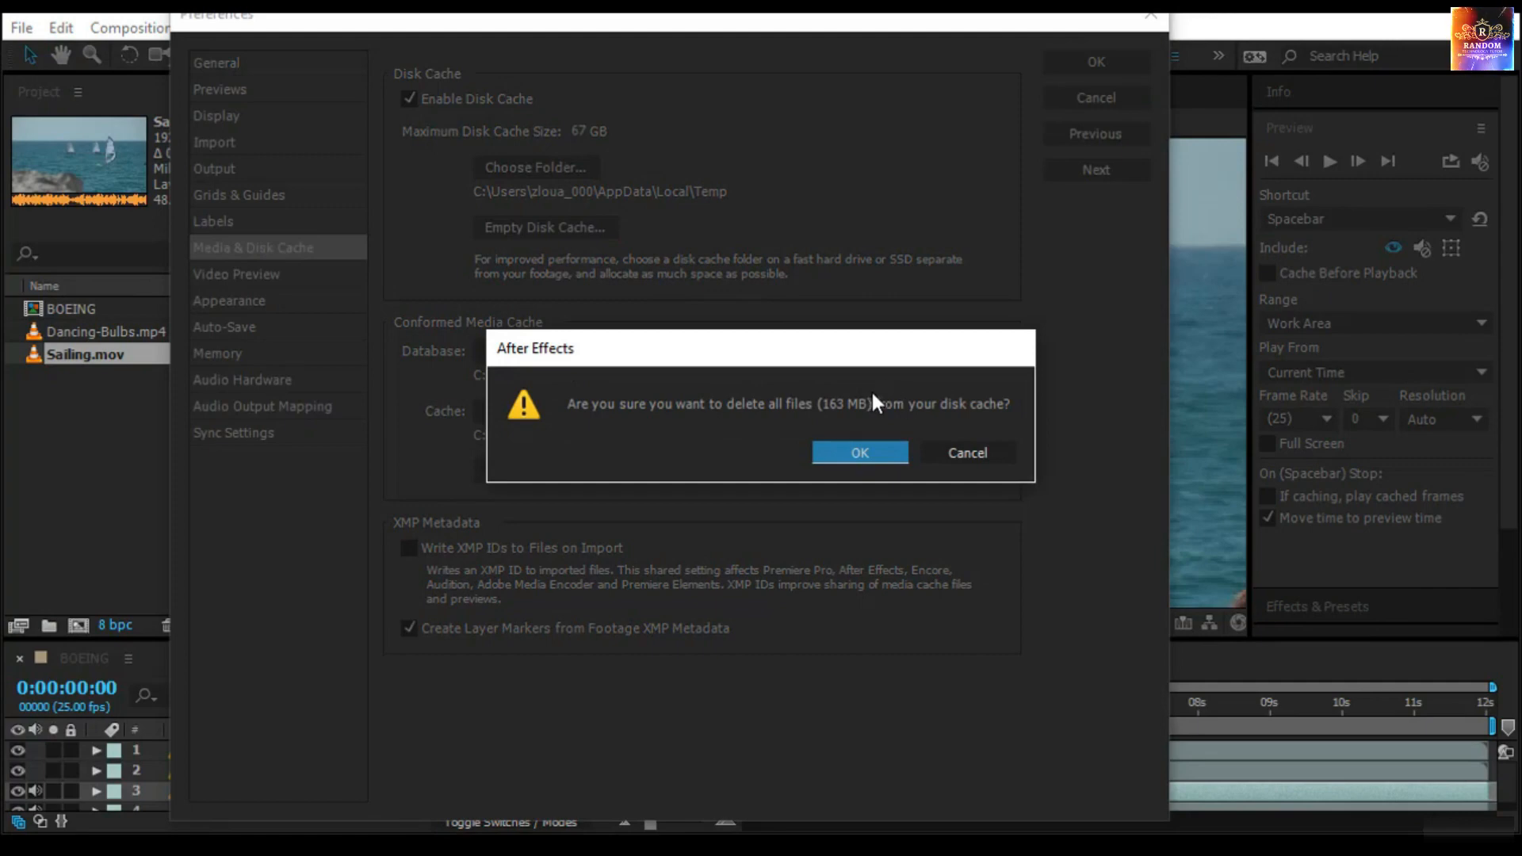
{"action": "left_click", "coordinate": [968, 453]}
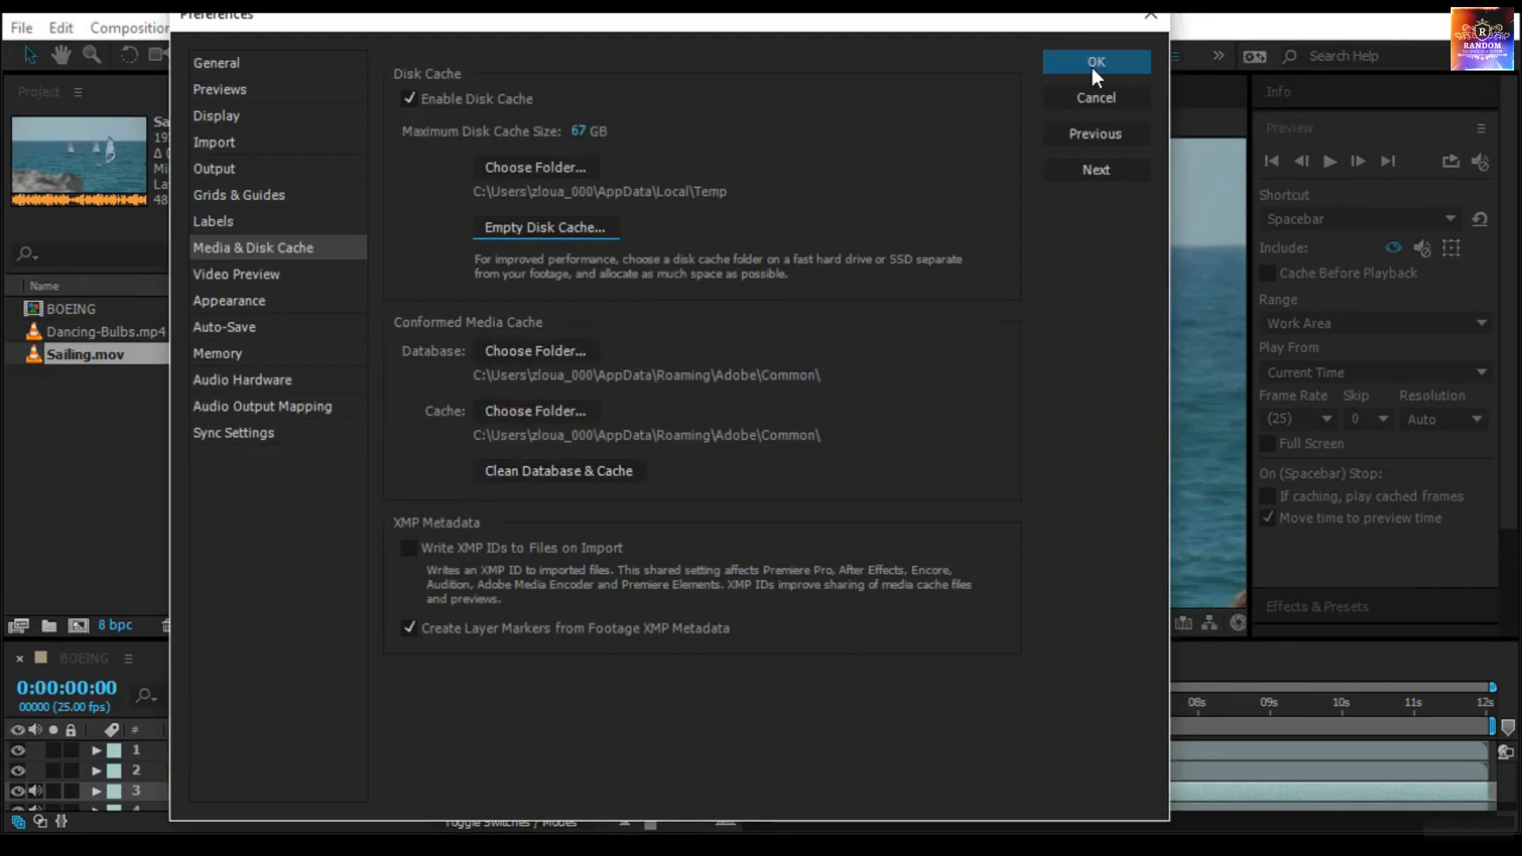
{"action": "left_click", "coordinate": [1092, 88]}
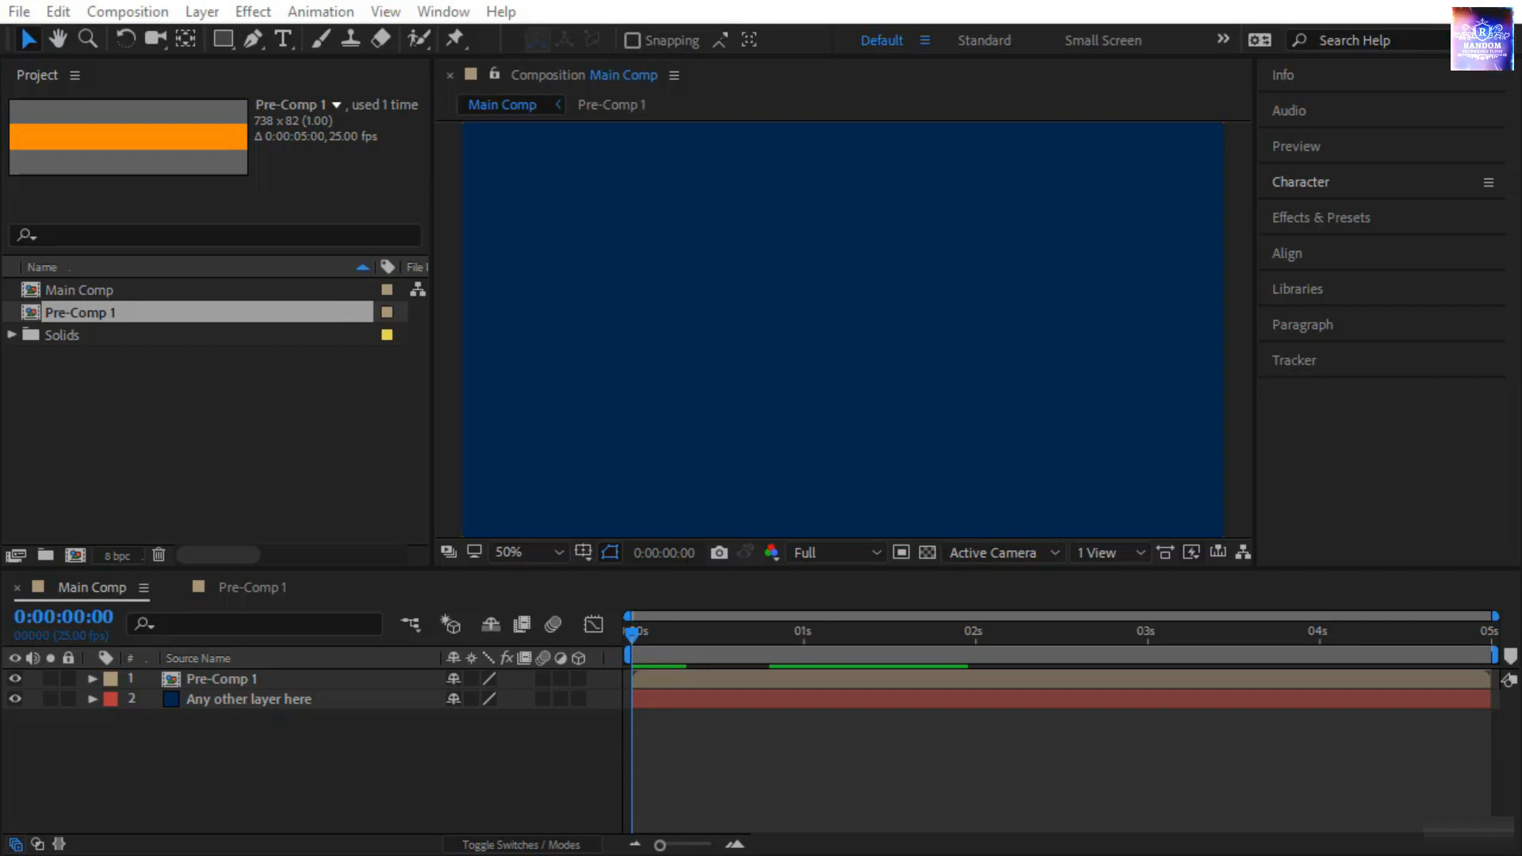
Inspect the Pre-Comp 1 and "Any other layer here" layers of Main Comp by selecting them in turn, and deselect them
{"action": "left_click", "coordinate": [675, 759]}
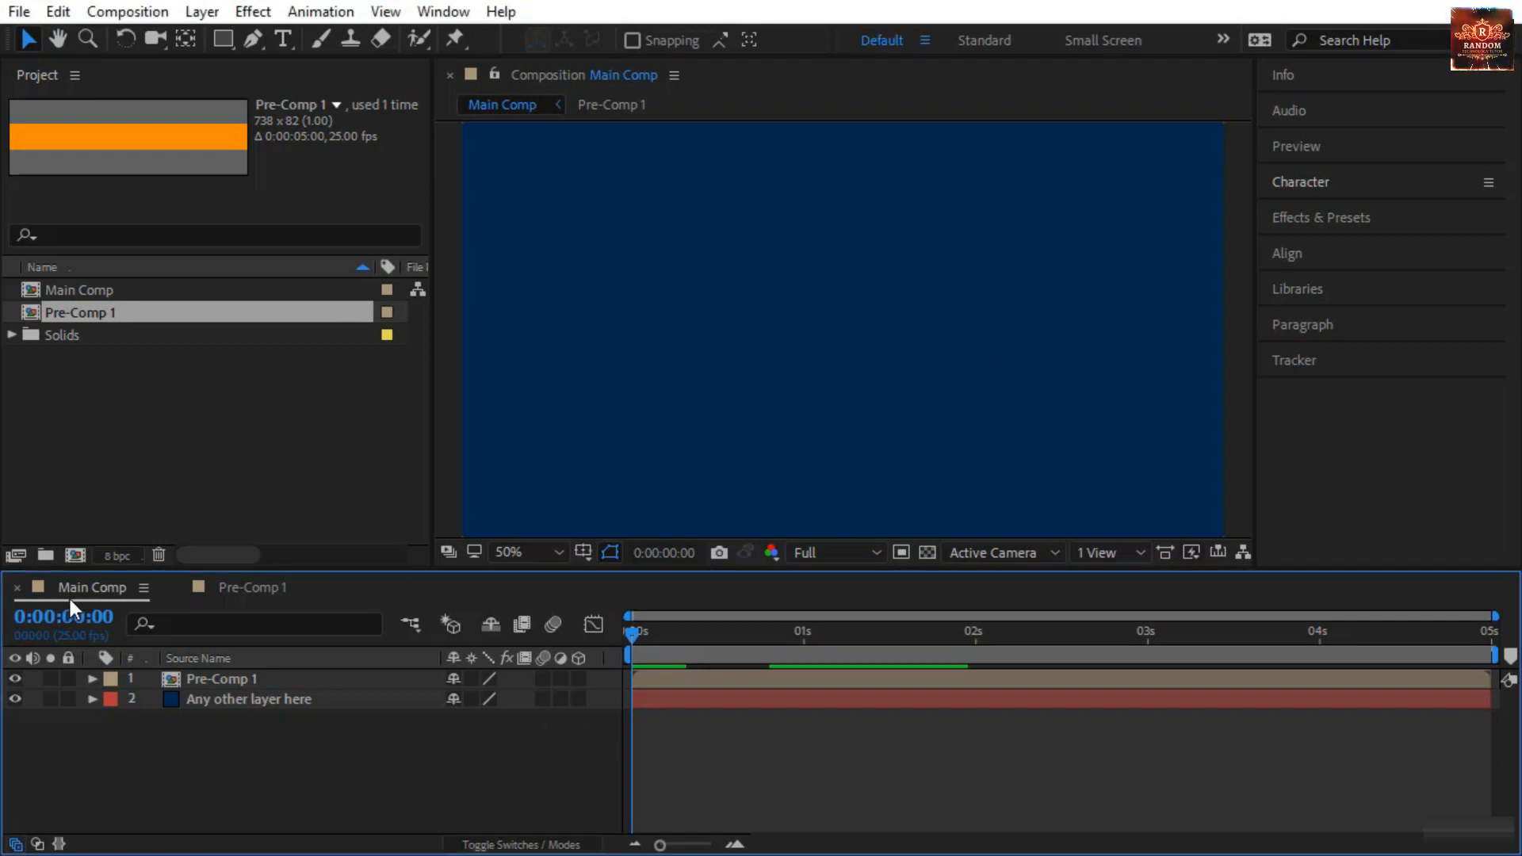
{"action": "left_click", "coordinate": [291, 686]}
{"action": "left_click", "coordinate": [297, 696]}
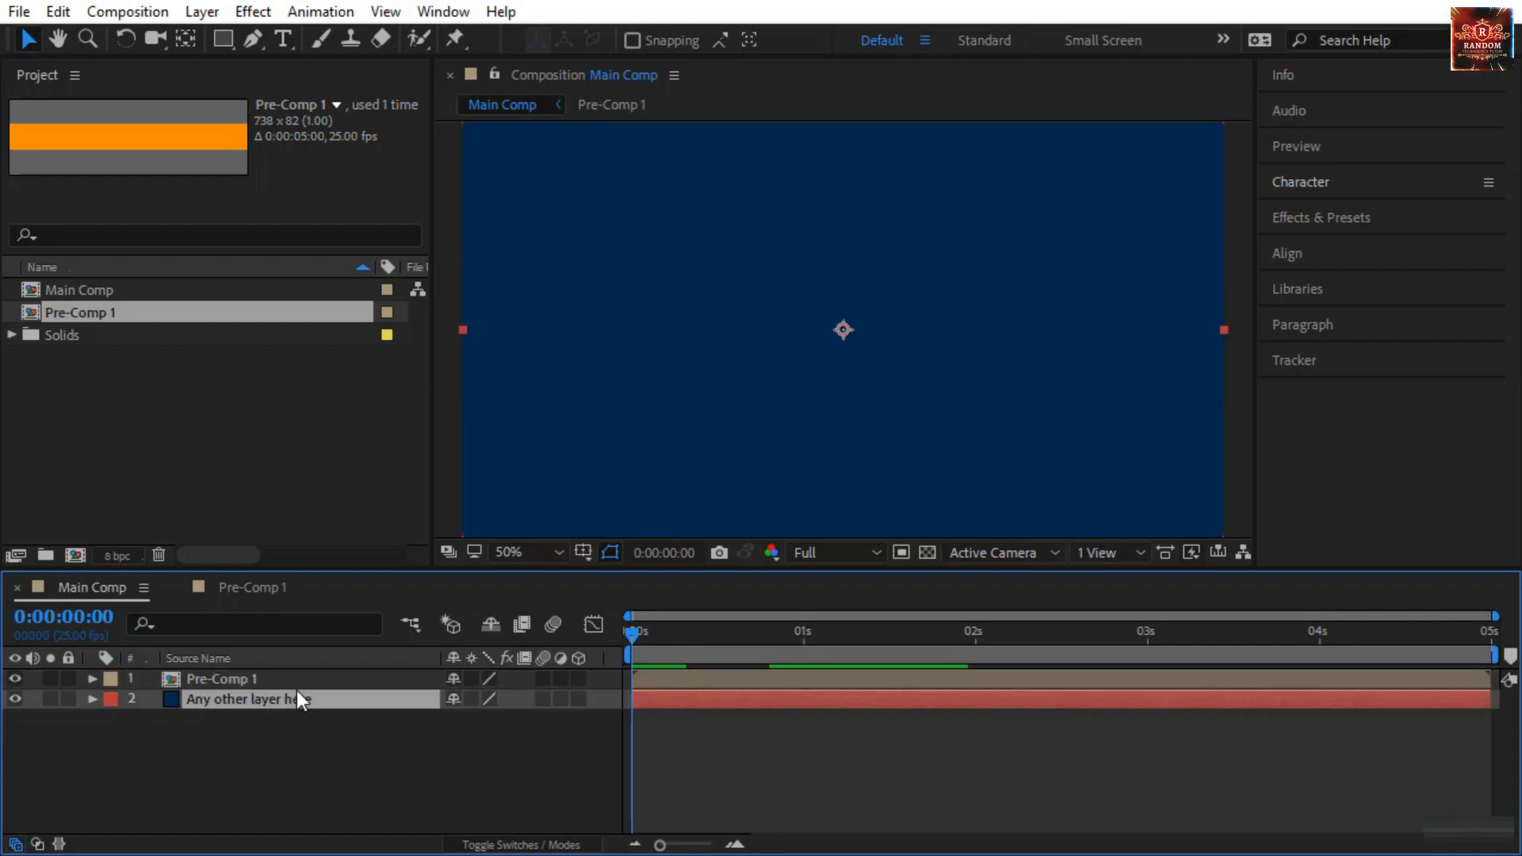
{"action": "left_click", "coordinate": [297, 683]}
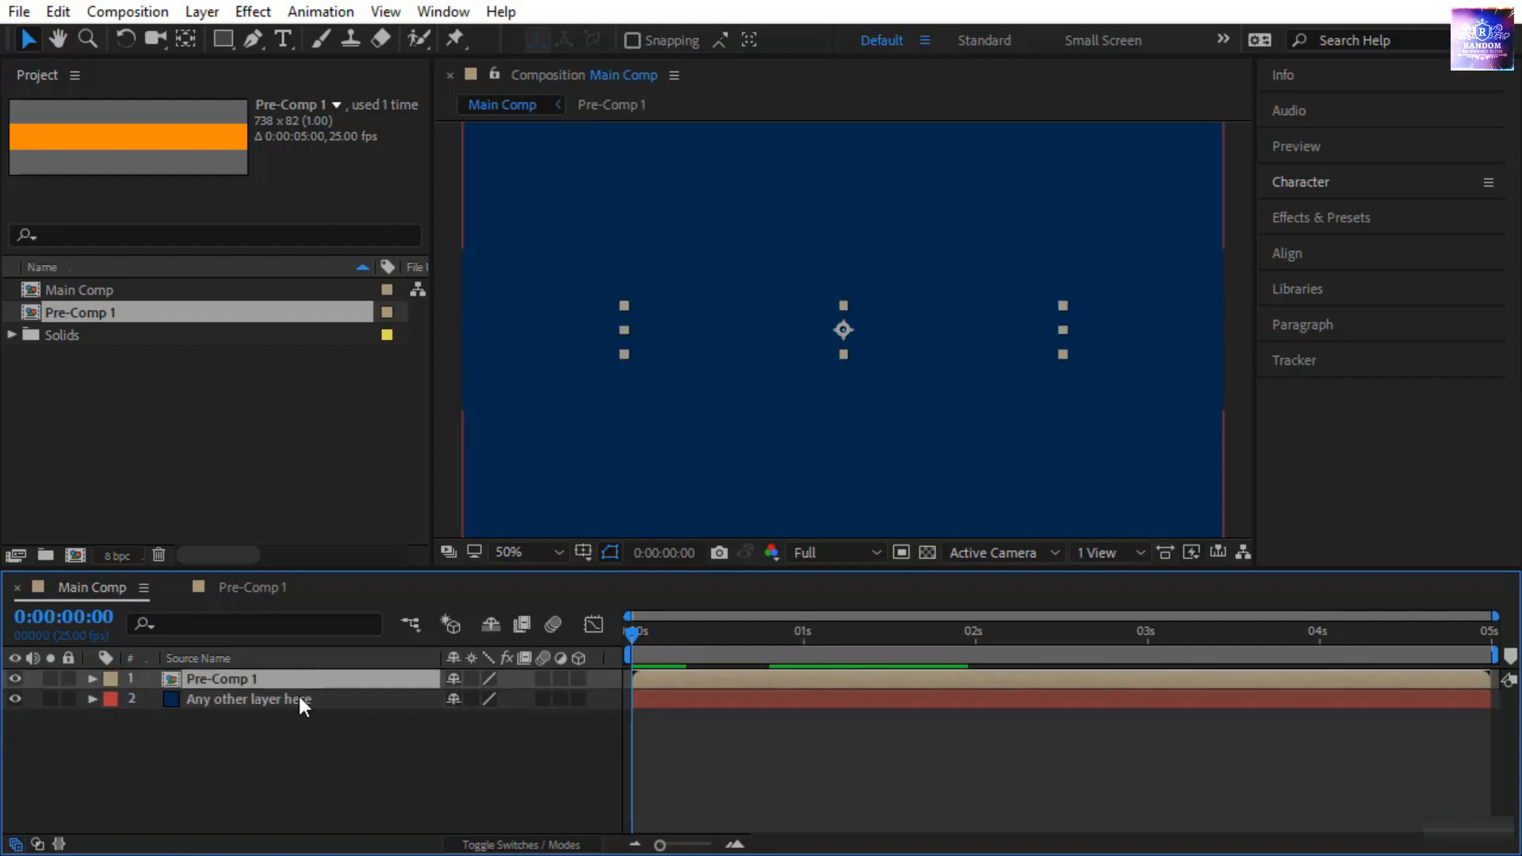
{"action": "left_click", "coordinate": [300, 701]}
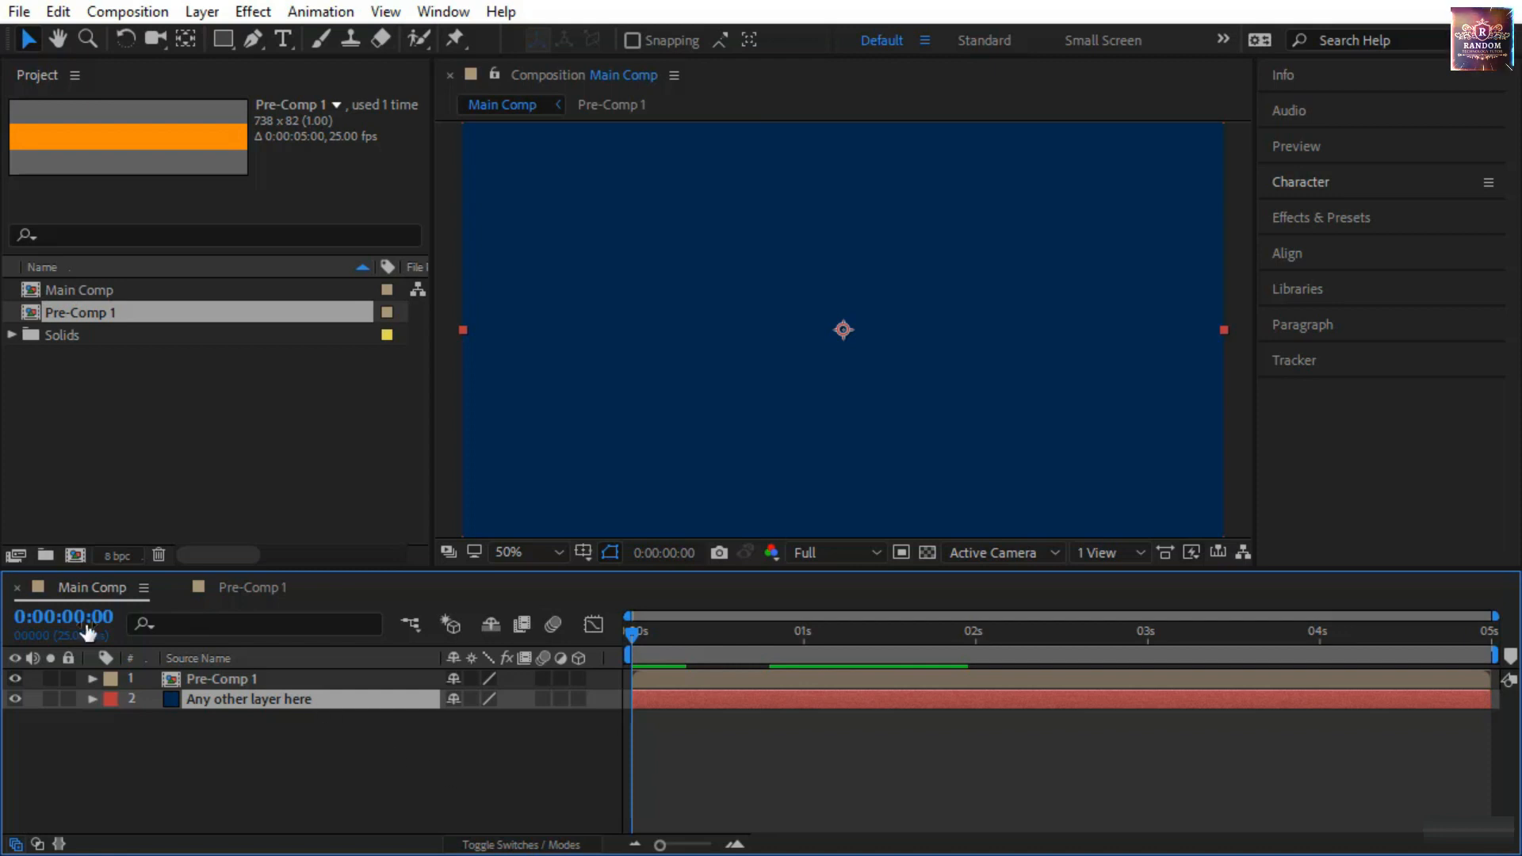
{"action": "left_click", "coordinate": [277, 678]}
{"action": "left_click", "coordinate": [297, 704]}
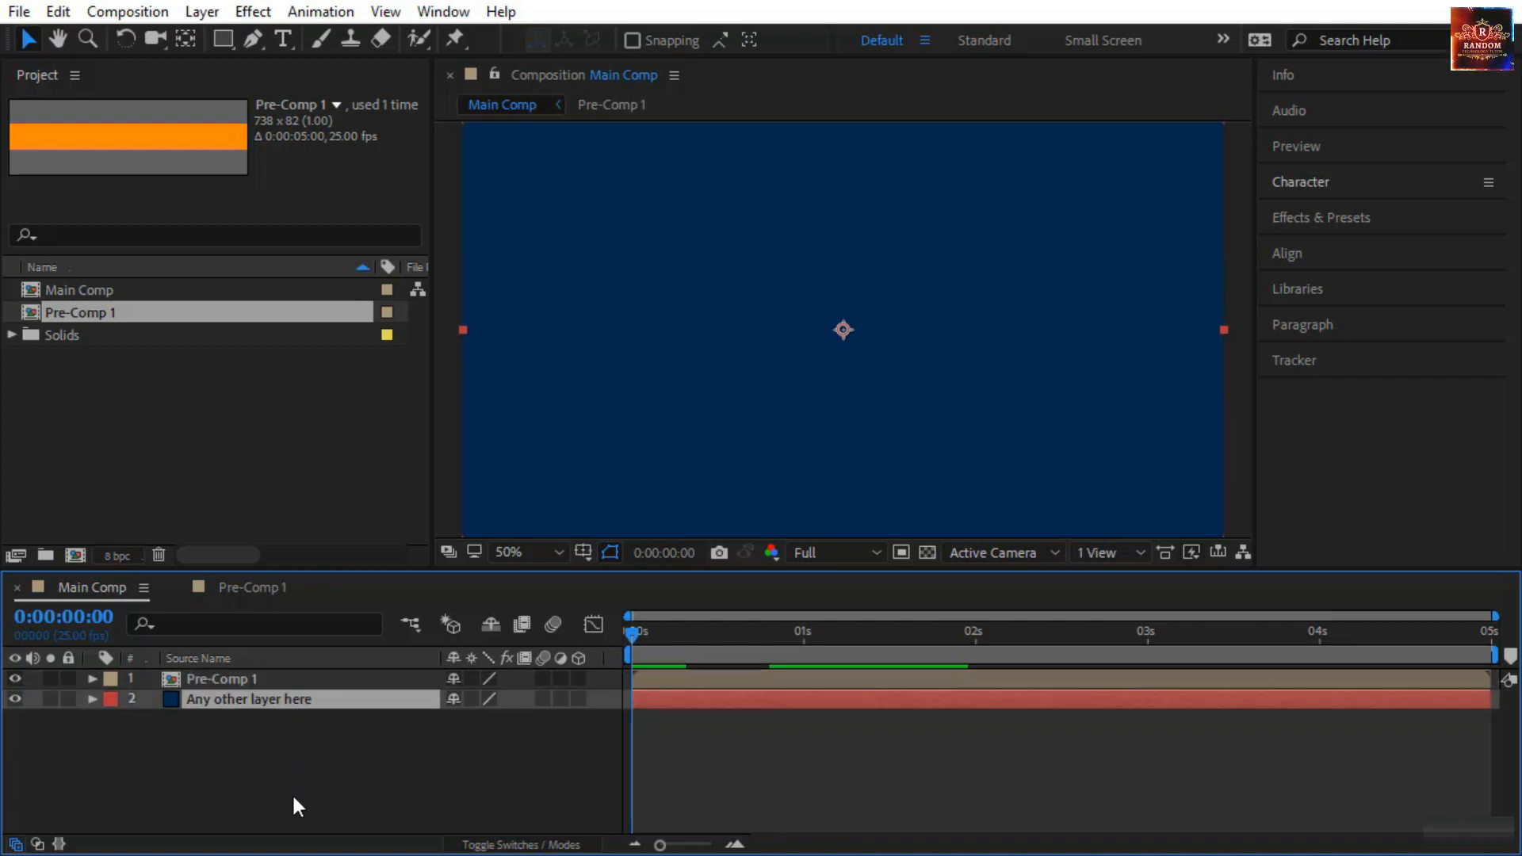
{"action": "left_click", "coordinate": [386, 787]}
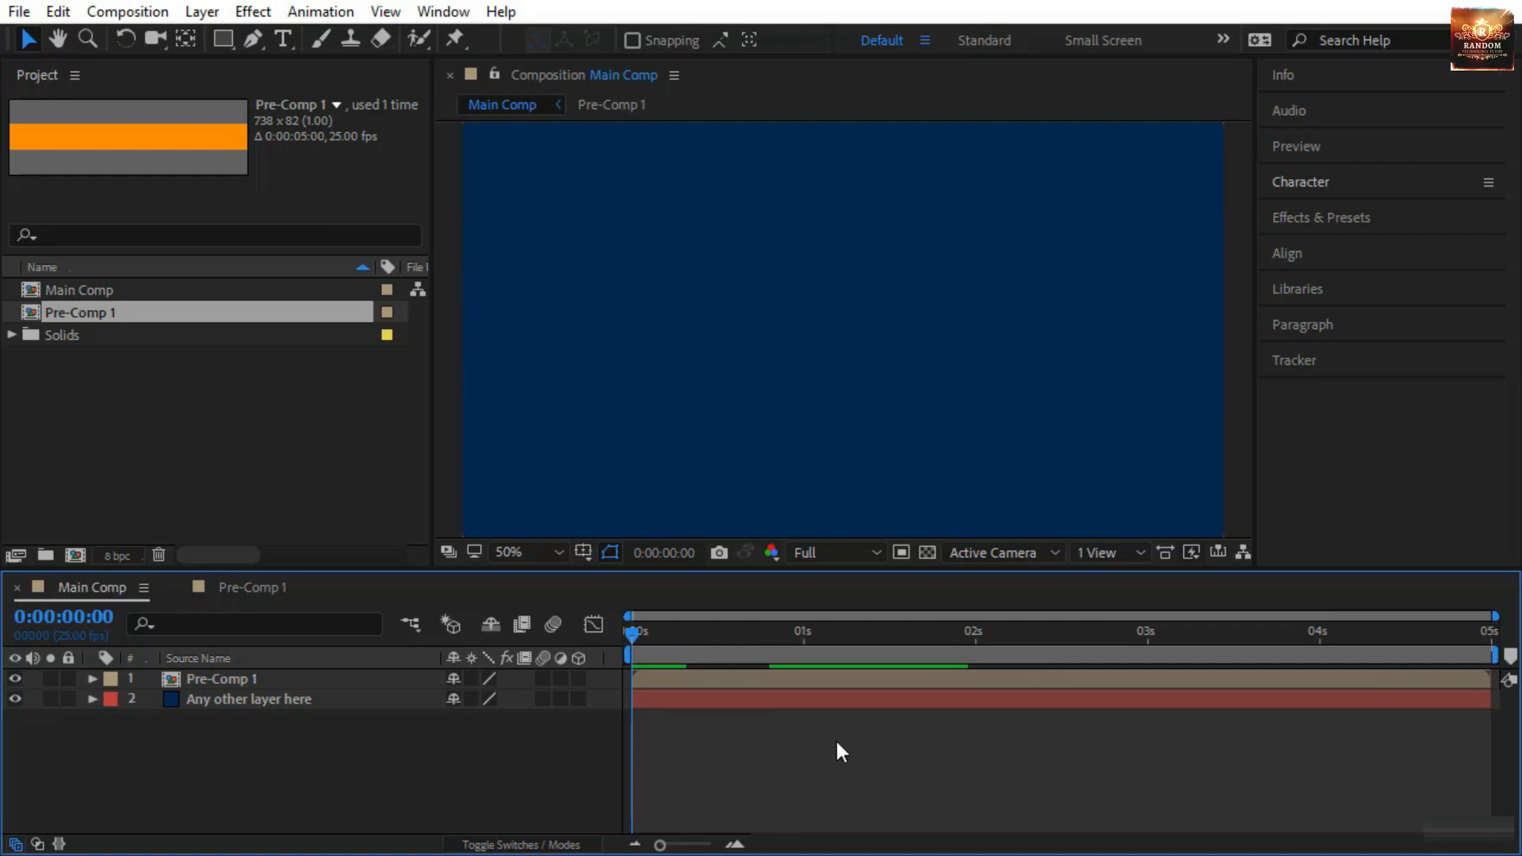
Set the duration of Main Comp to 0:00:10:00 and show its whole length in the timeline
{"action": "right_click", "coordinate": [707, 743]}
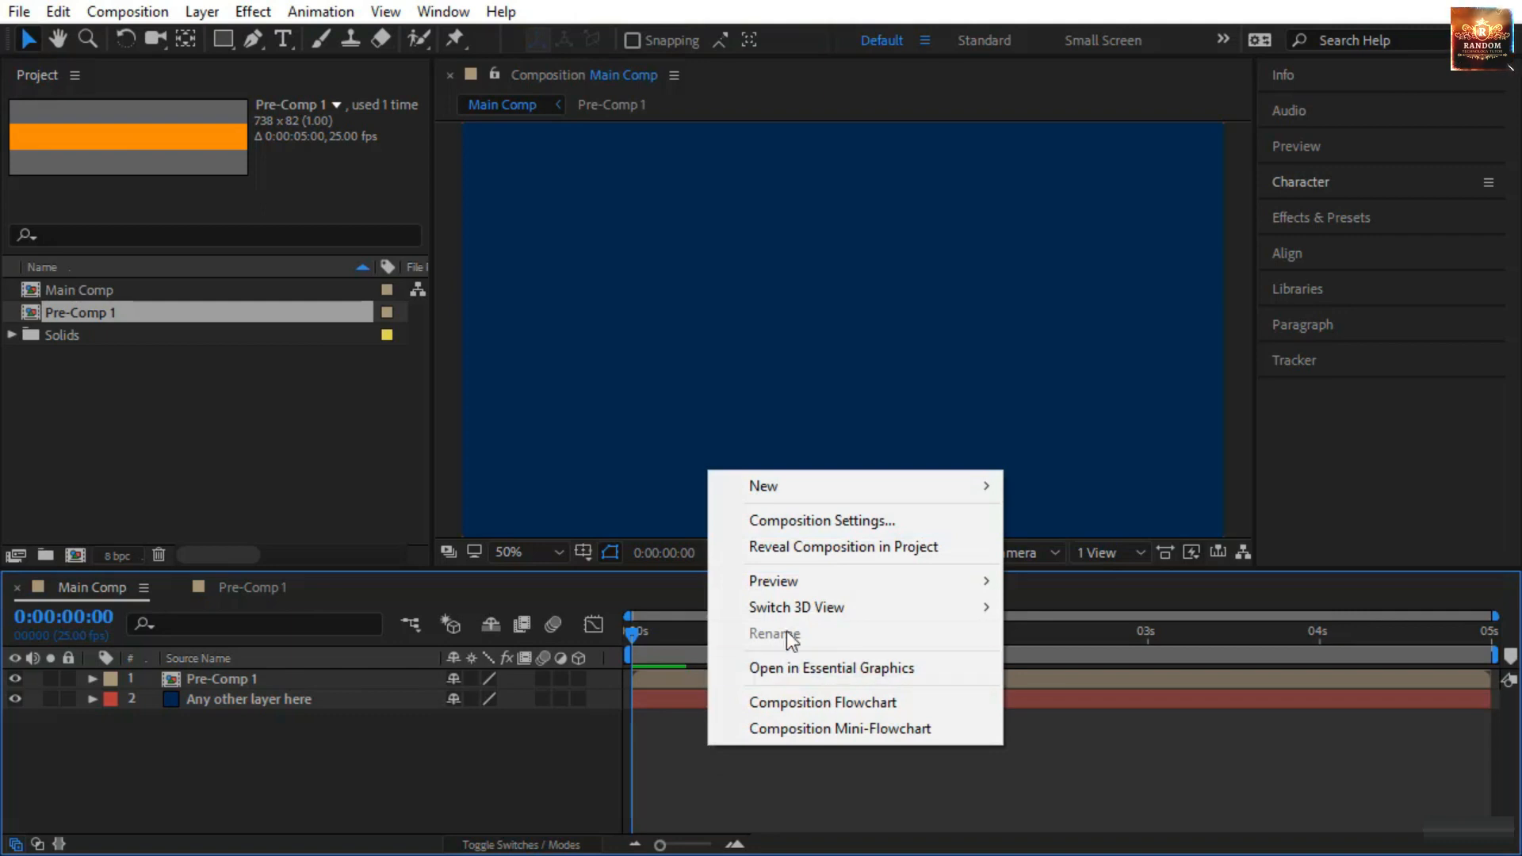
{"action": "left_click", "coordinate": [873, 516]}
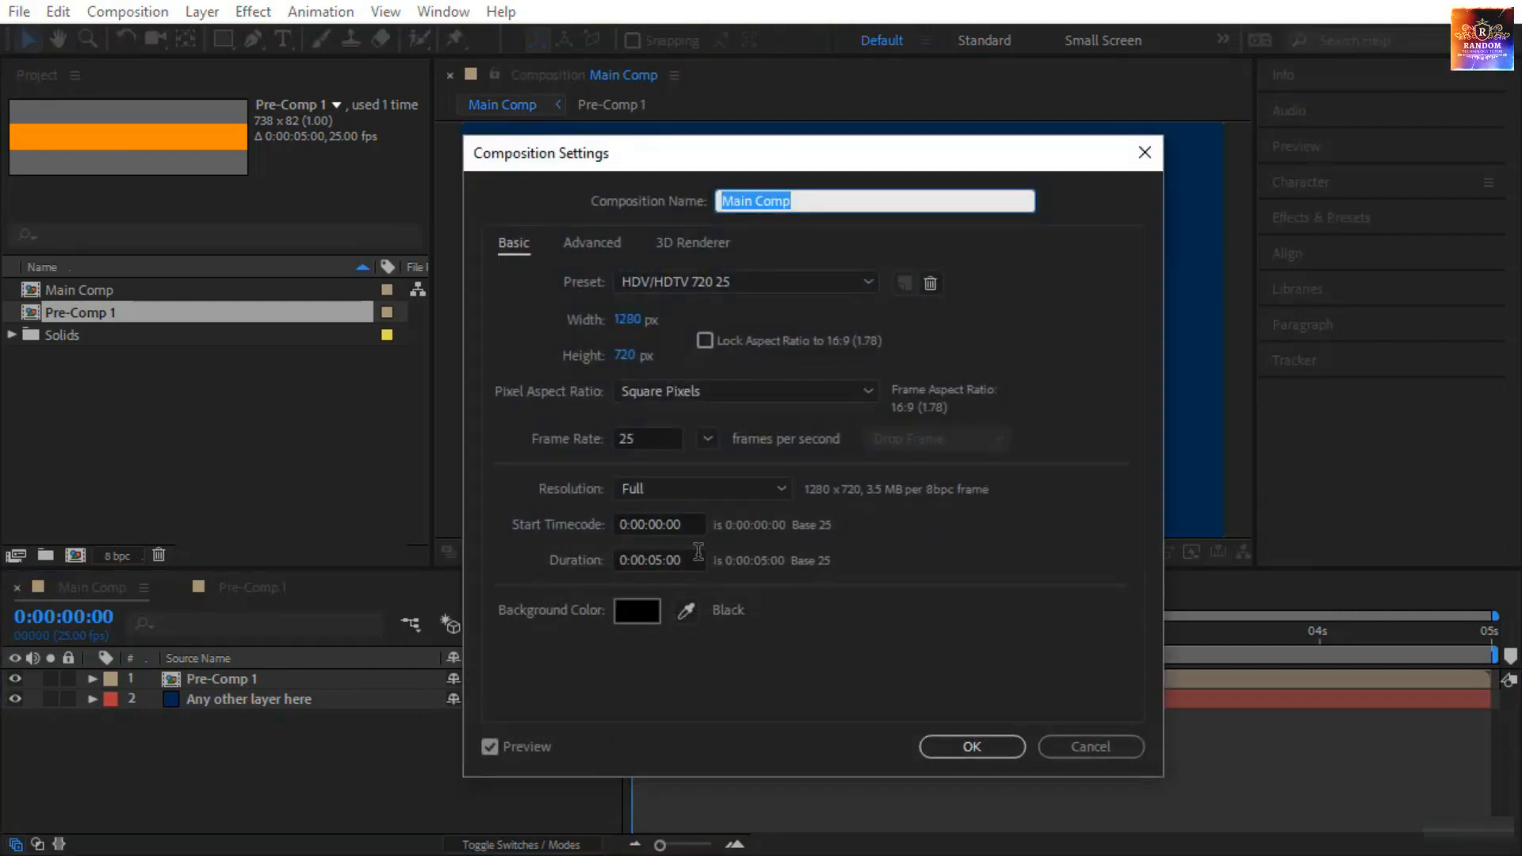
{"action": "left_click", "coordinate": [659, 560]}
{"action": "type", "text": "1000"}
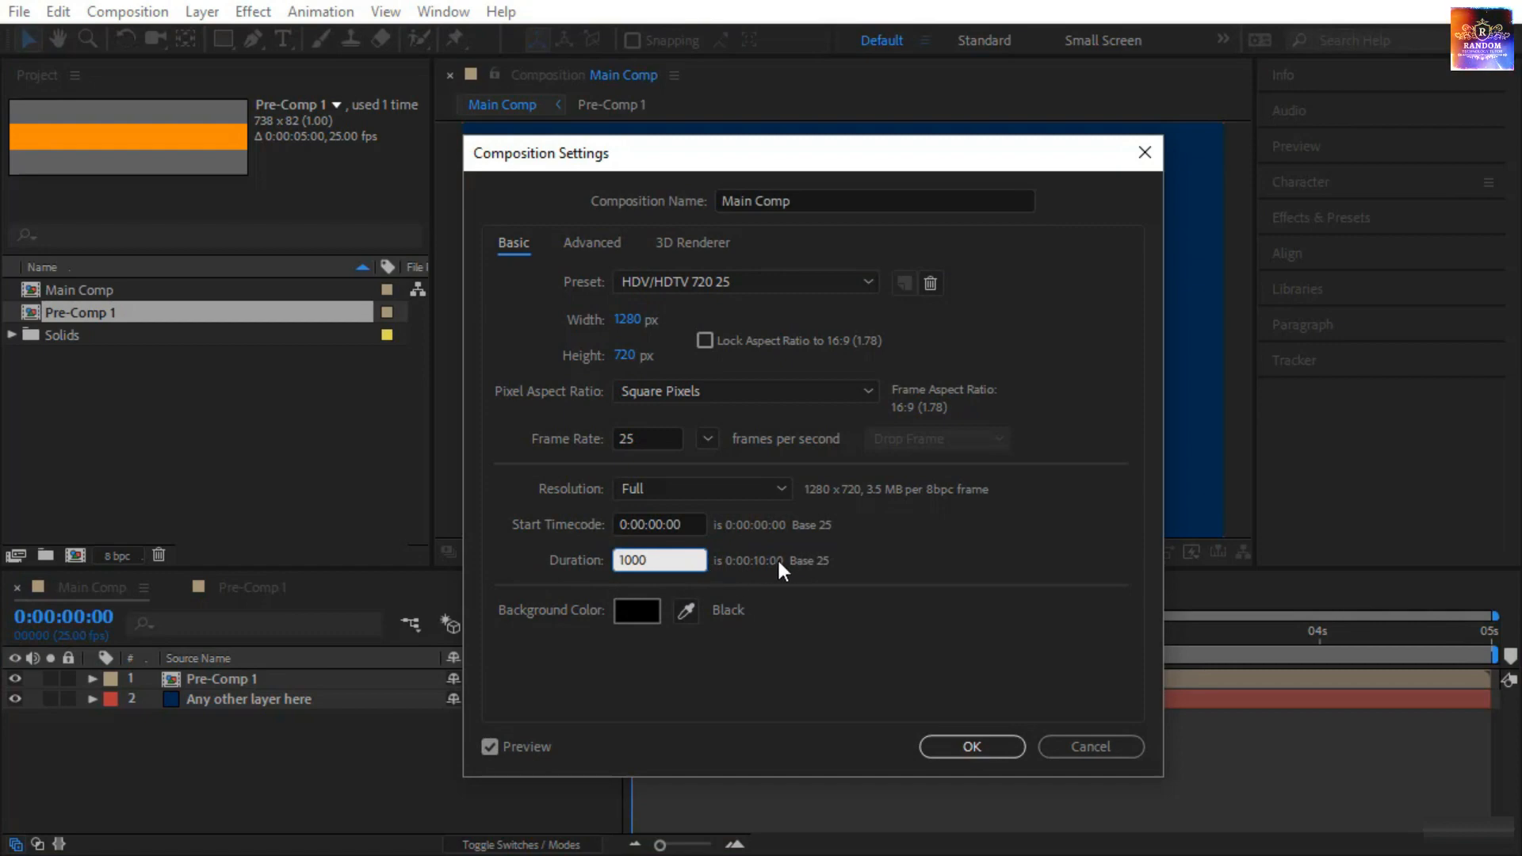
{"action": "left_click", "coordinate": [974, 748]}
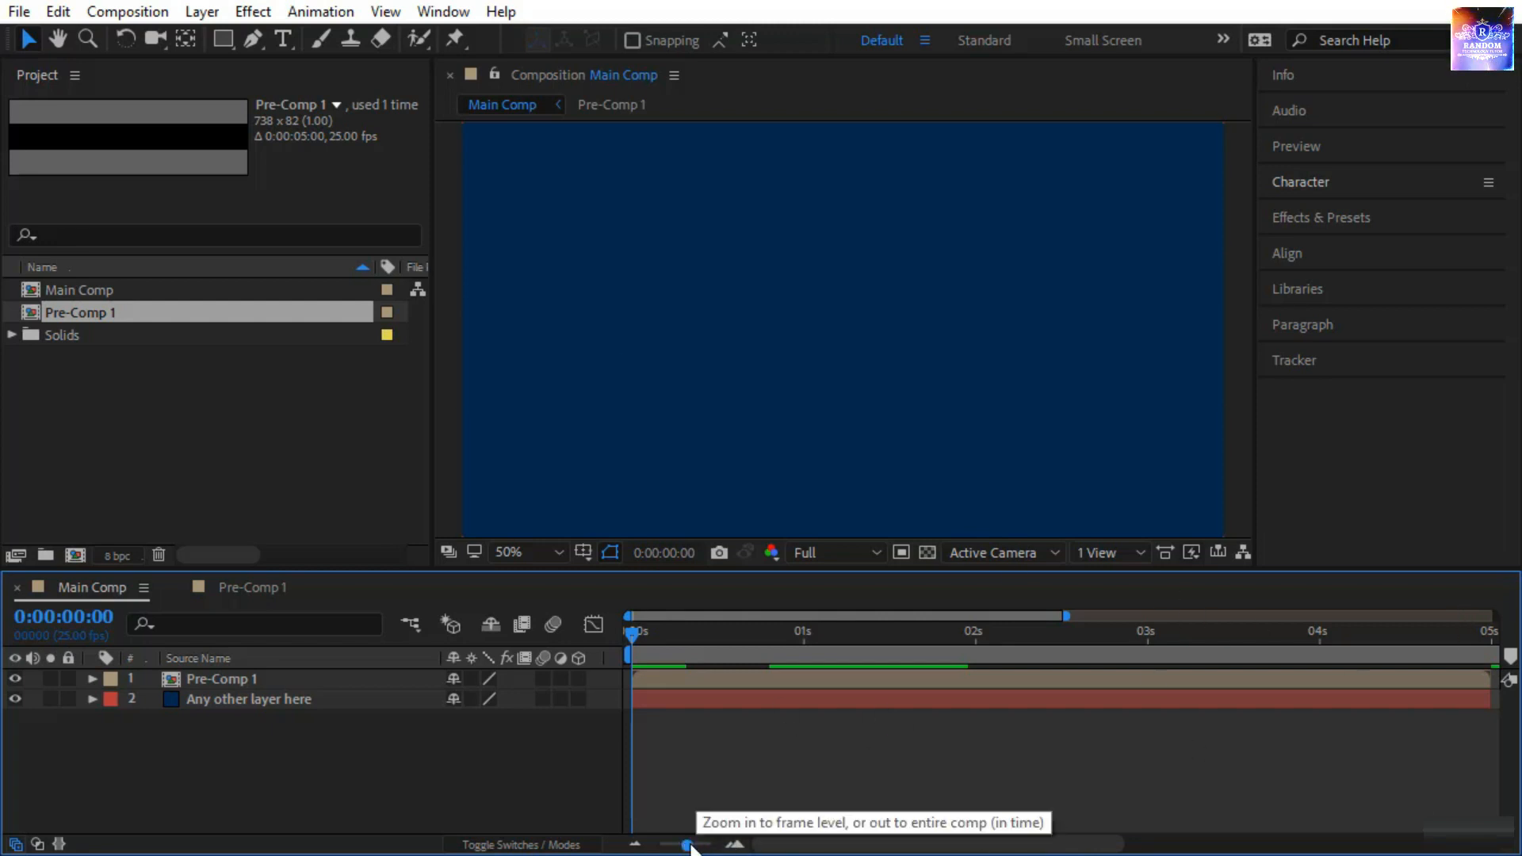
{"action": "left_click_drag", "start_coordinate": [685, 845], "coordinate": [659, 847]}
Add a text layer reading "ANy text" near the top of Main Comp and place it beneath "Any other layer here"
{"action": "left_click", "coordinate": [455, 685]}
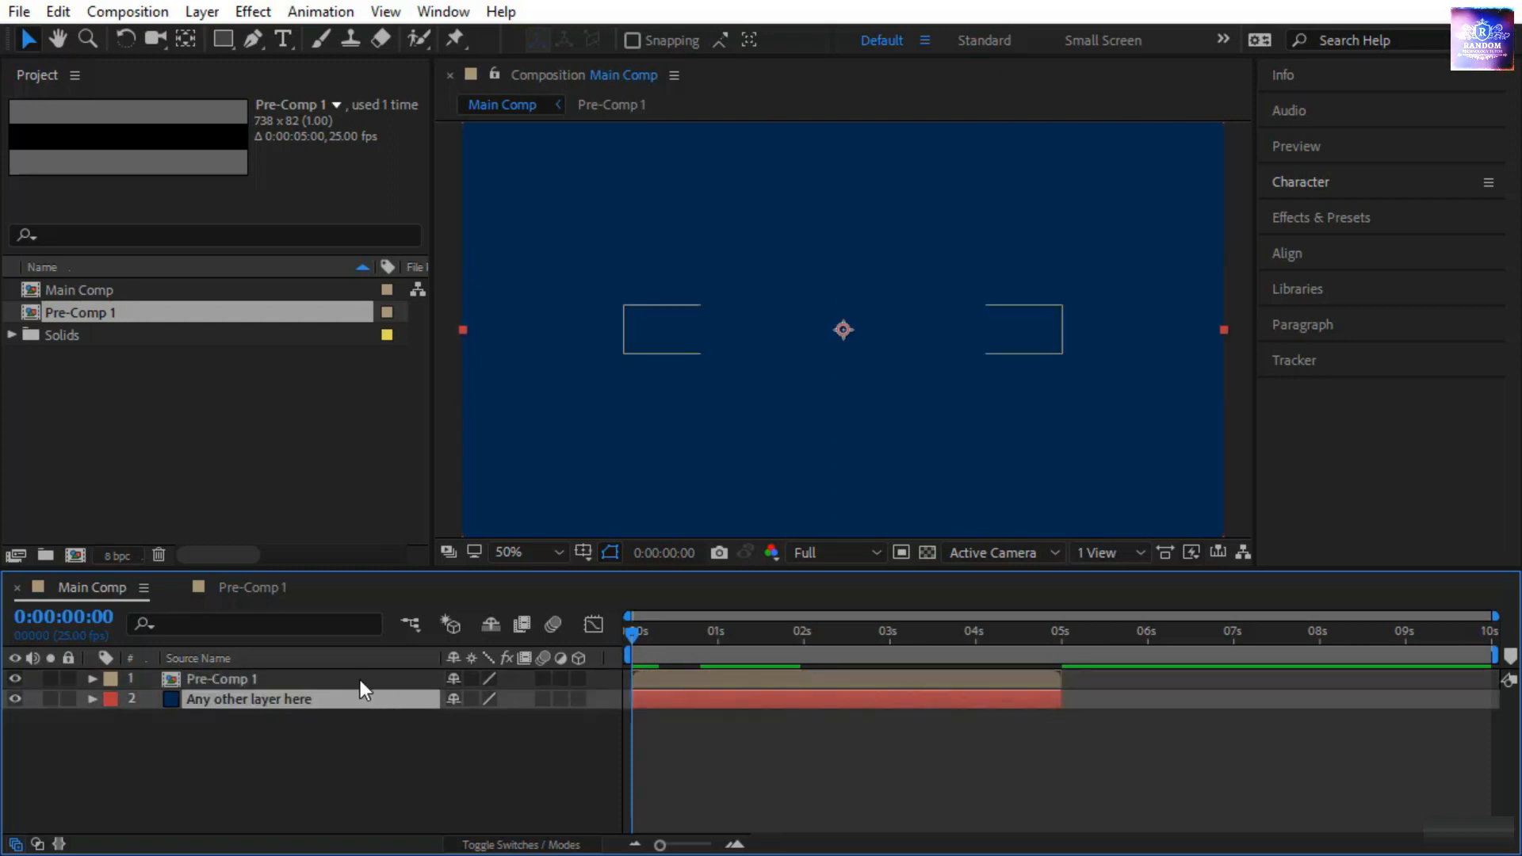
{"action": "left_click", "coordinate": [384, 698]}
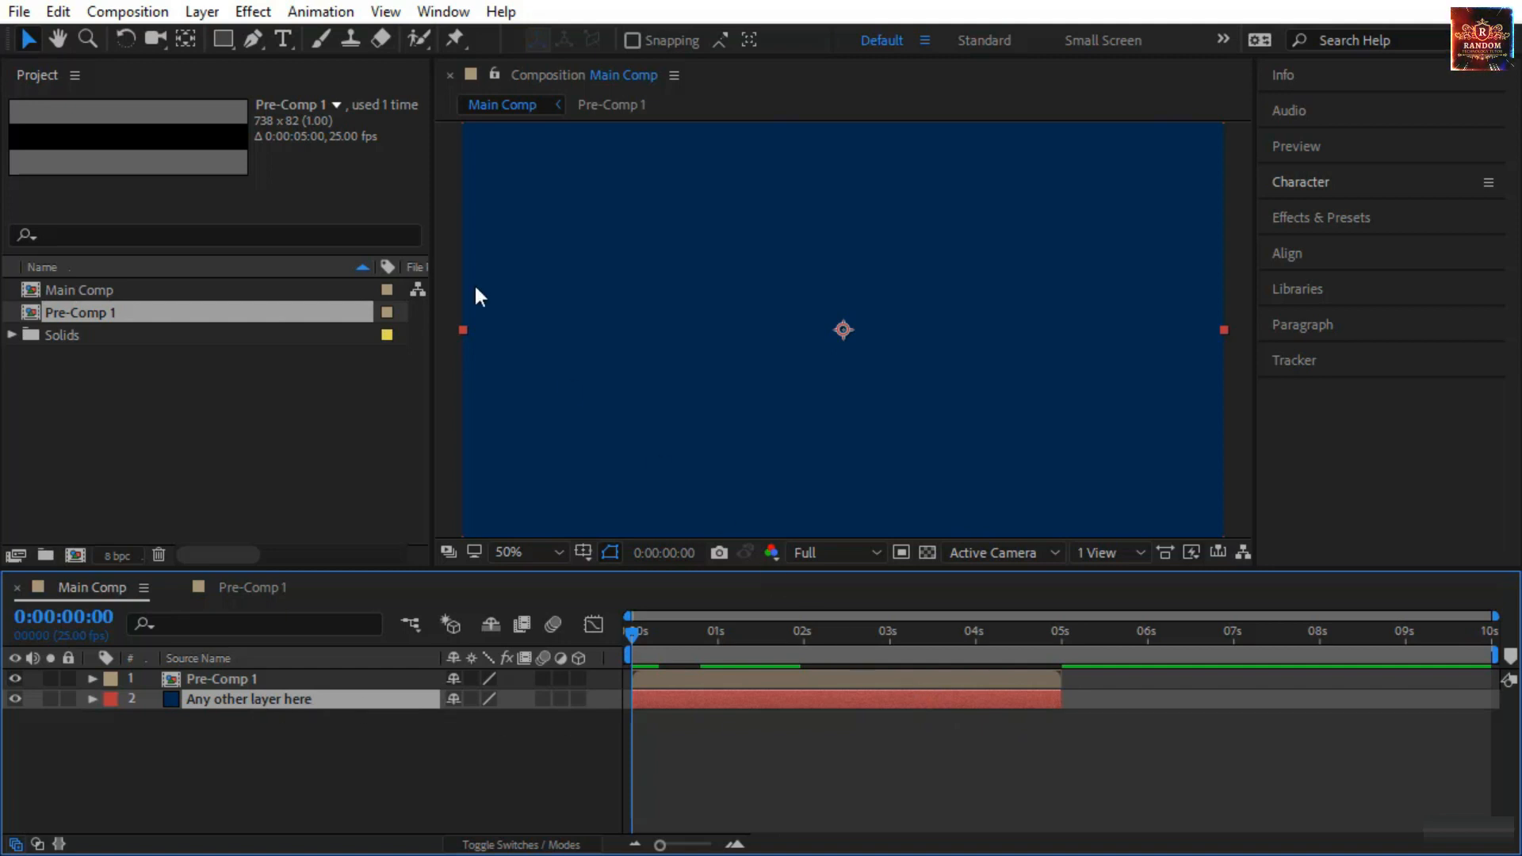
{"action": "left_click", "coordinate": [284, 38]}
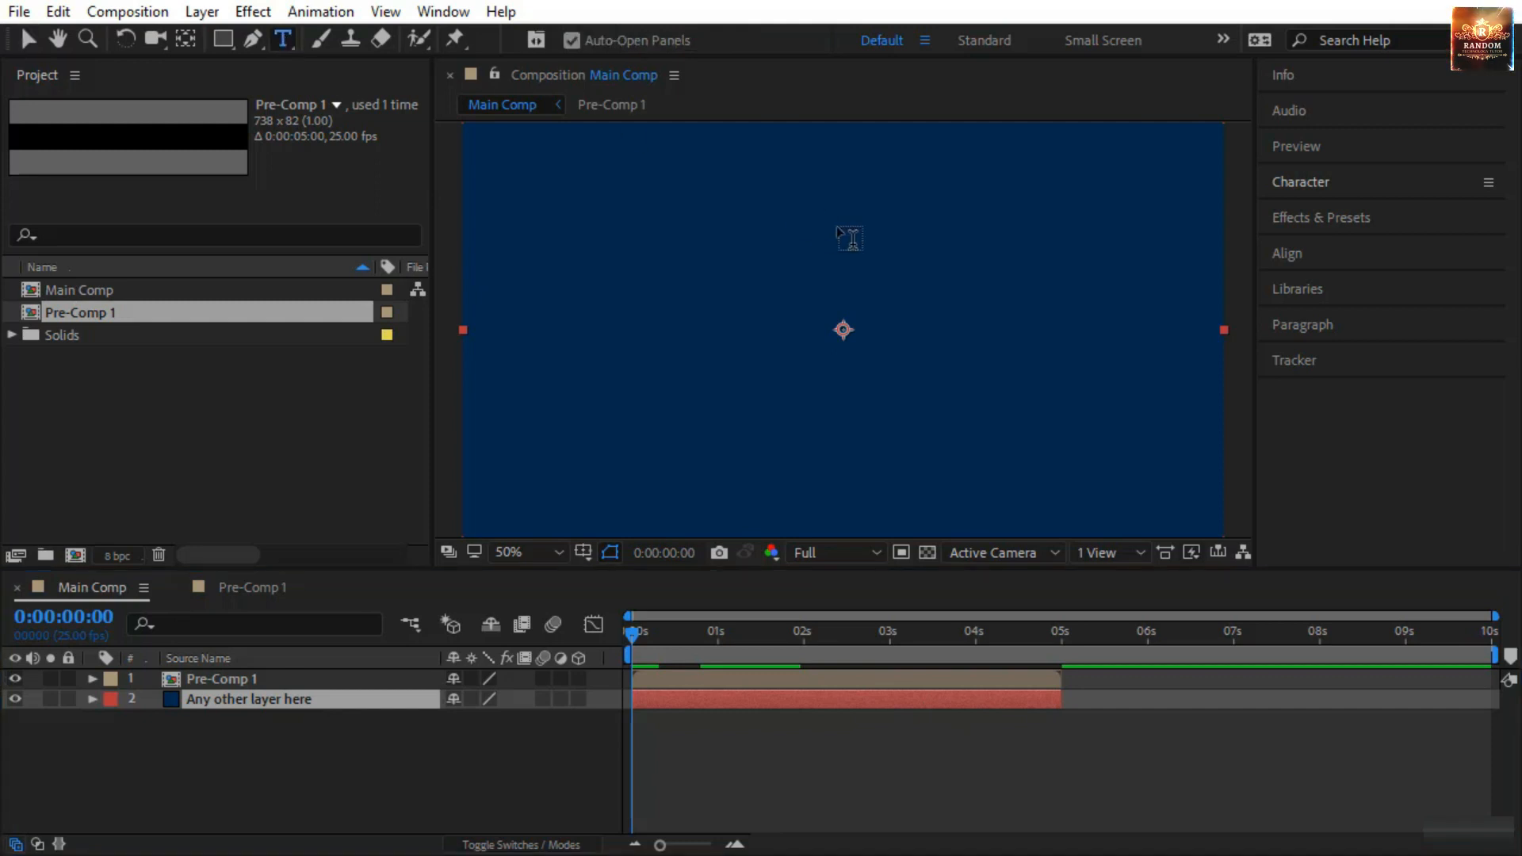
{"action": "left_click", "coordinate": [722, 213]}
{"action": "type", "text": "ANy text"}
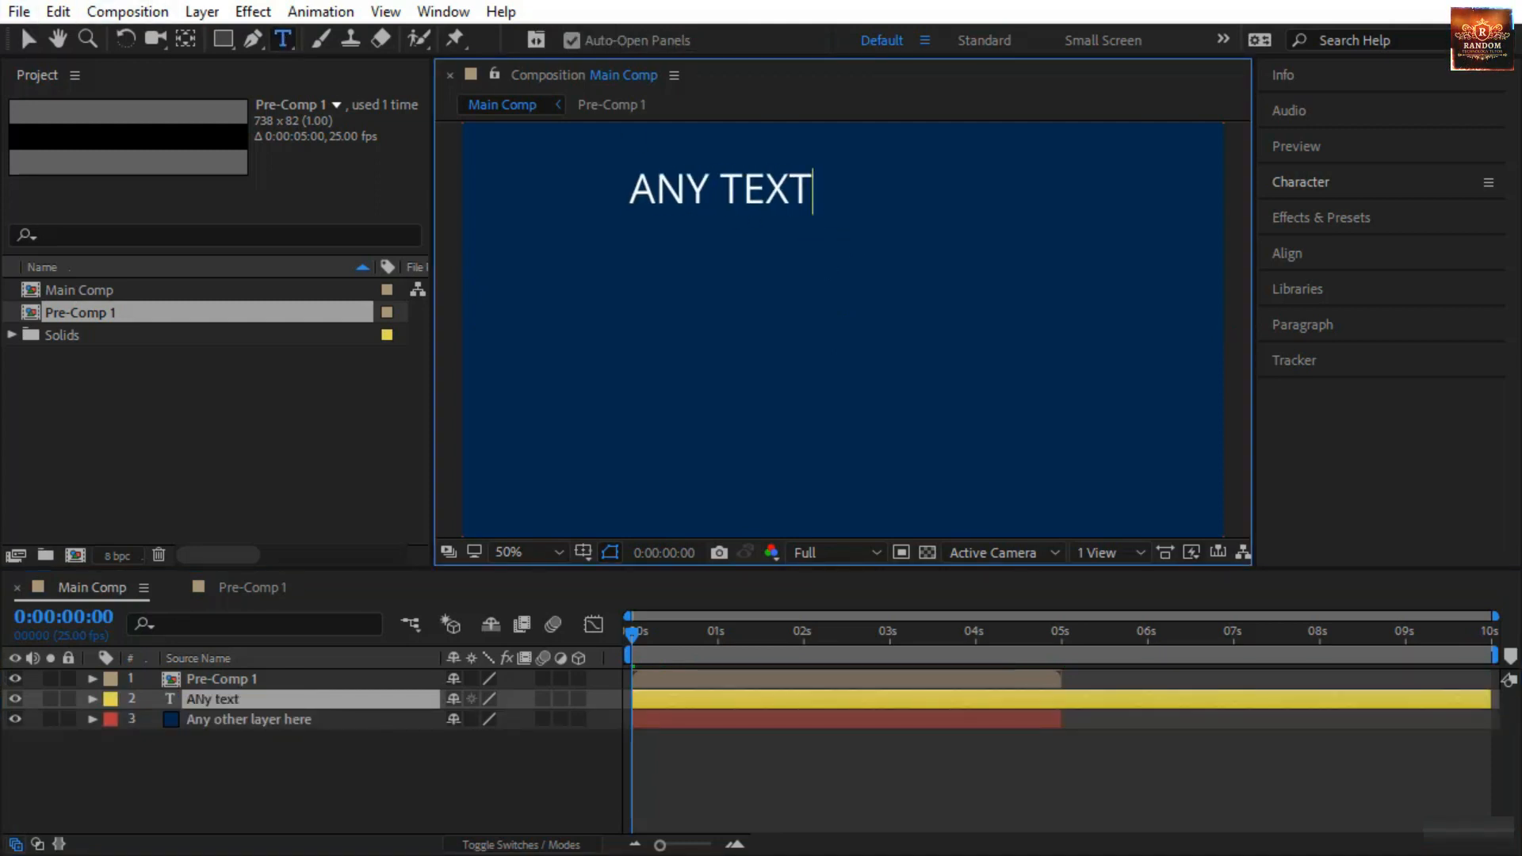
{"action": "left_click", "coordinate": [30, 38]}
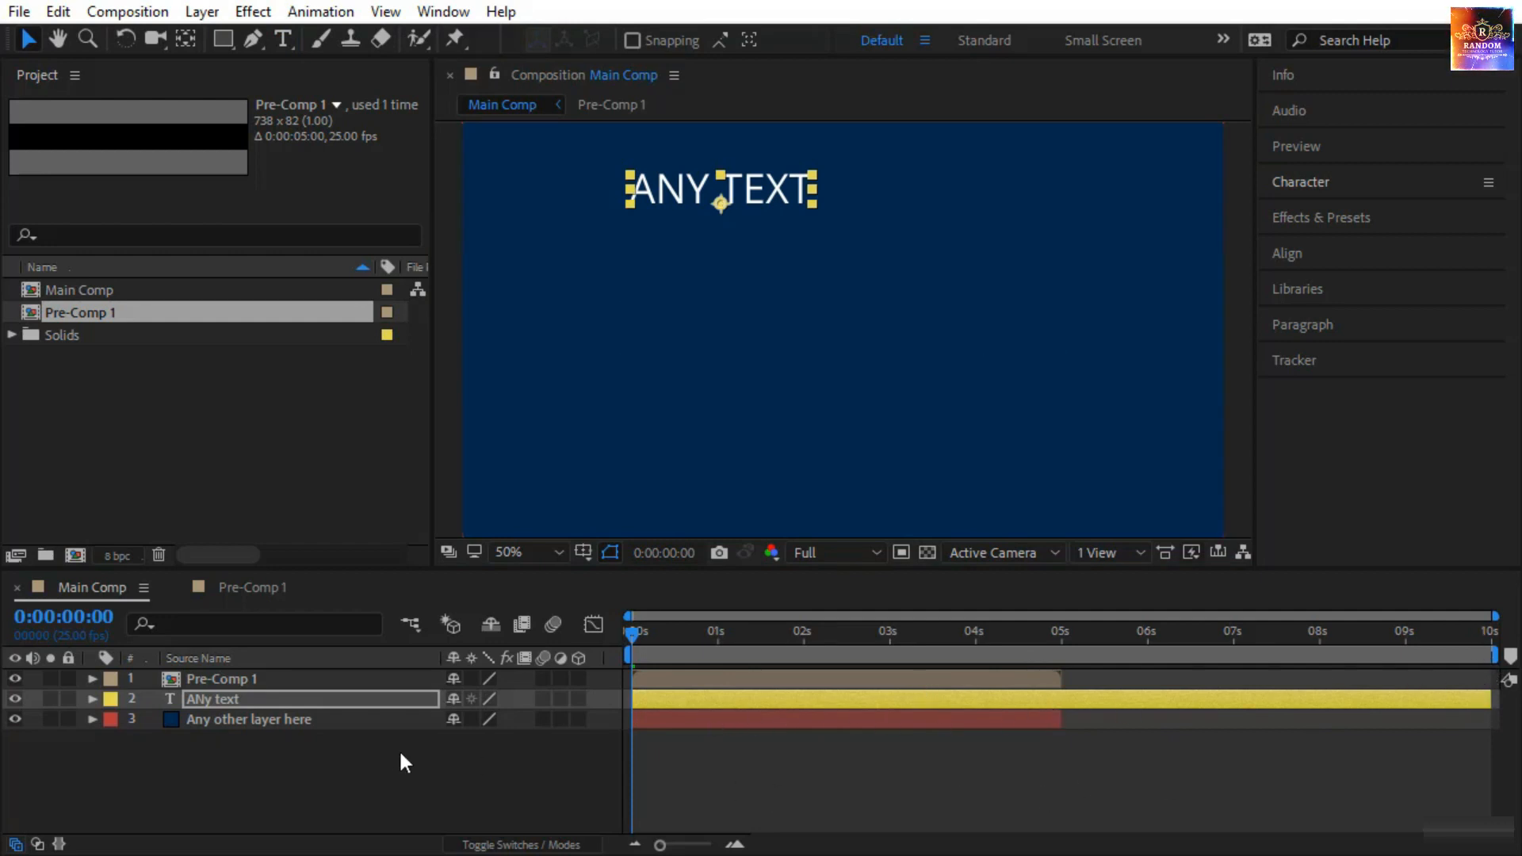
{"action": "left_click_drag", "start_coordinate": [345, 696], "coordinate": [345, 725]}
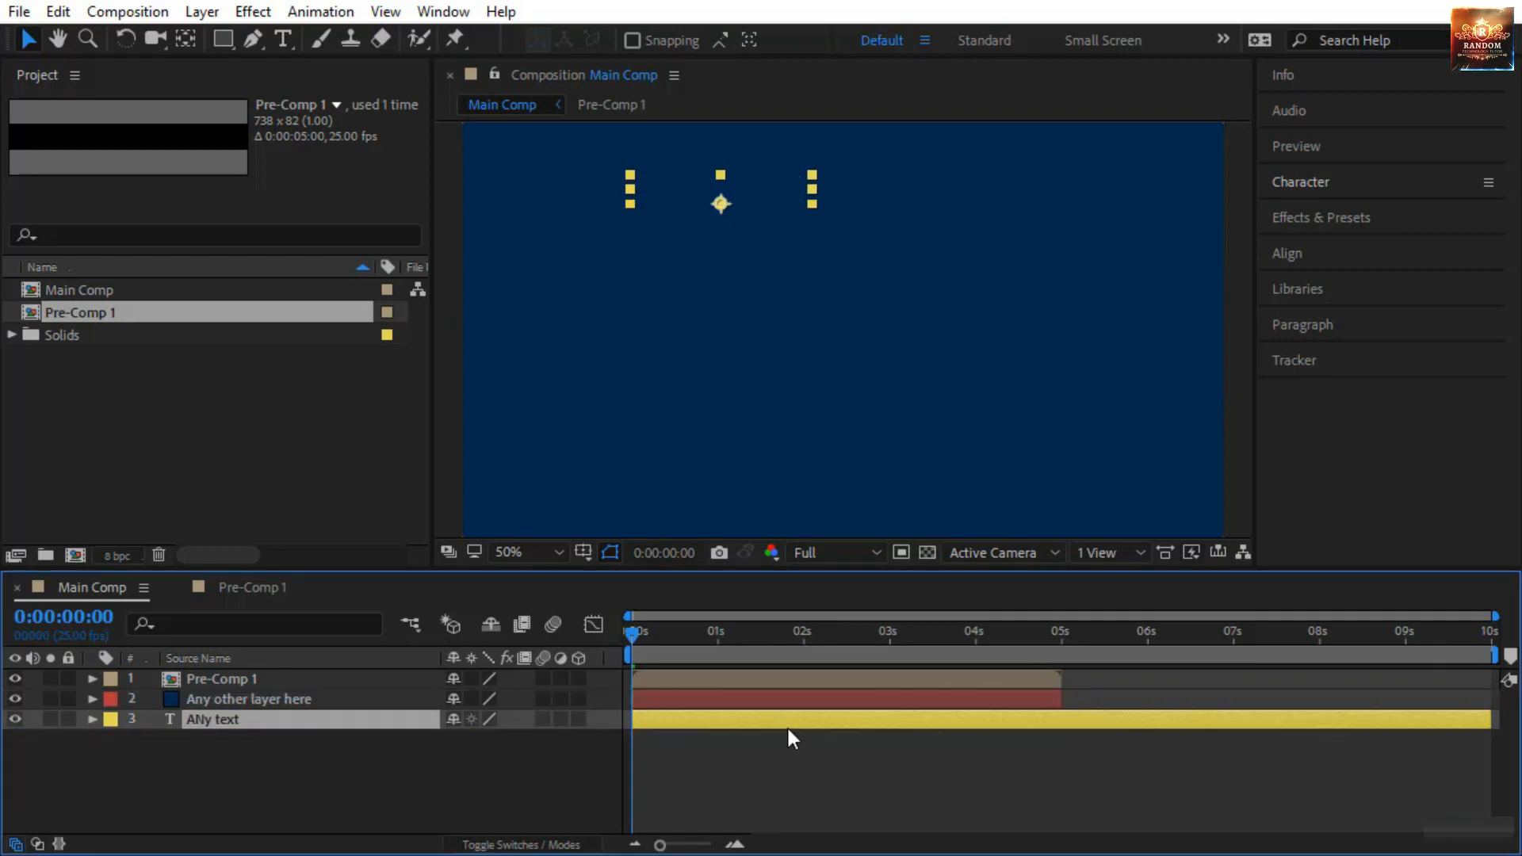
Move the current time to 0:00:05:13 and extend the end of the "Any other layer here" layer slightly
{"action": "left_click", "coordinate": [650, 701]}
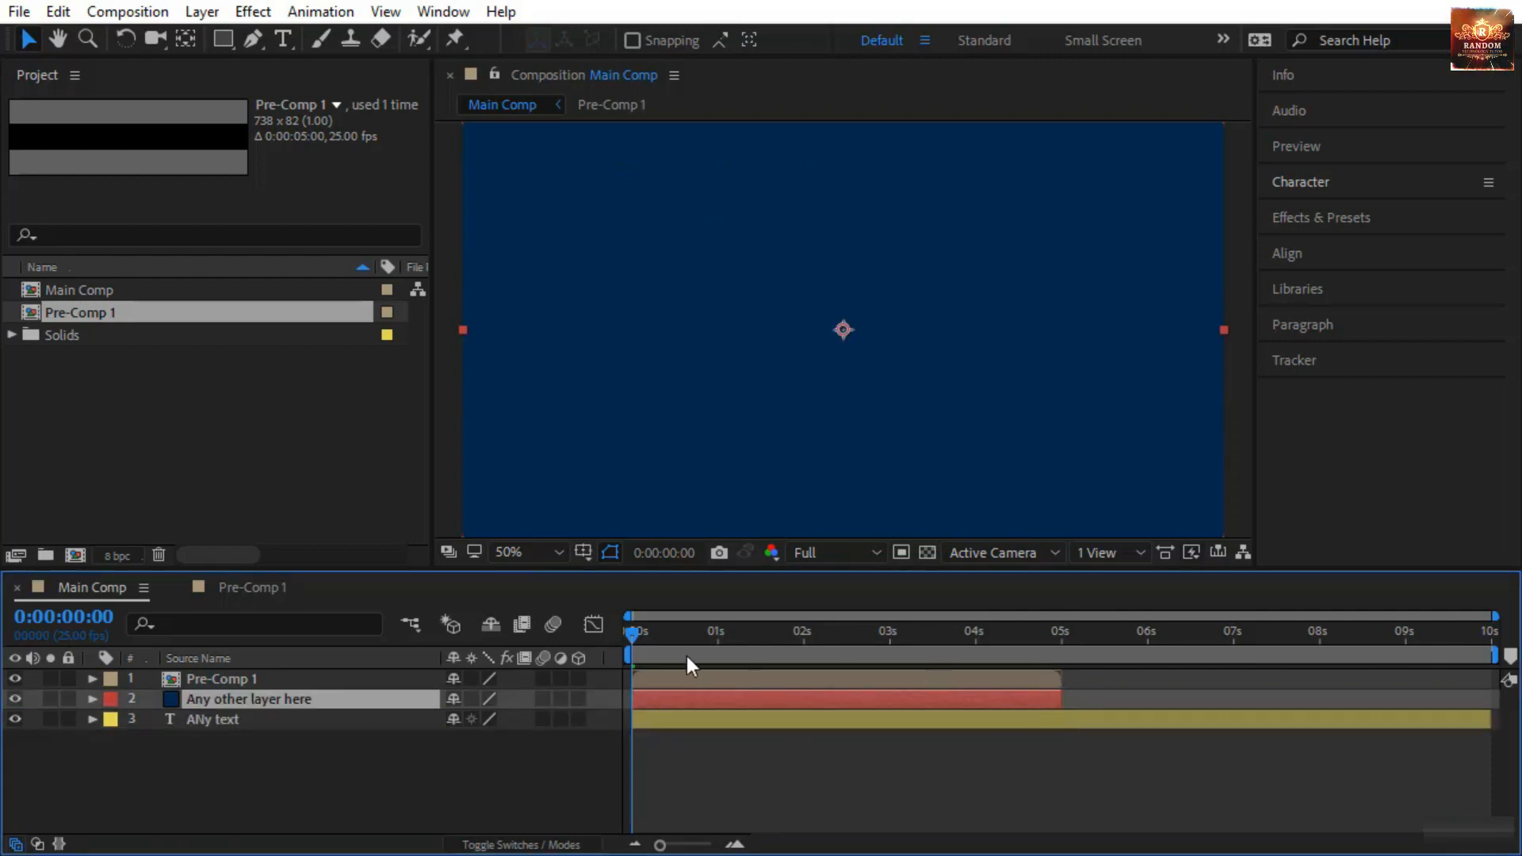
{"action": "left_click_drag", "start_coordinate": [634, 629], "coordinate": [1108, 672]}
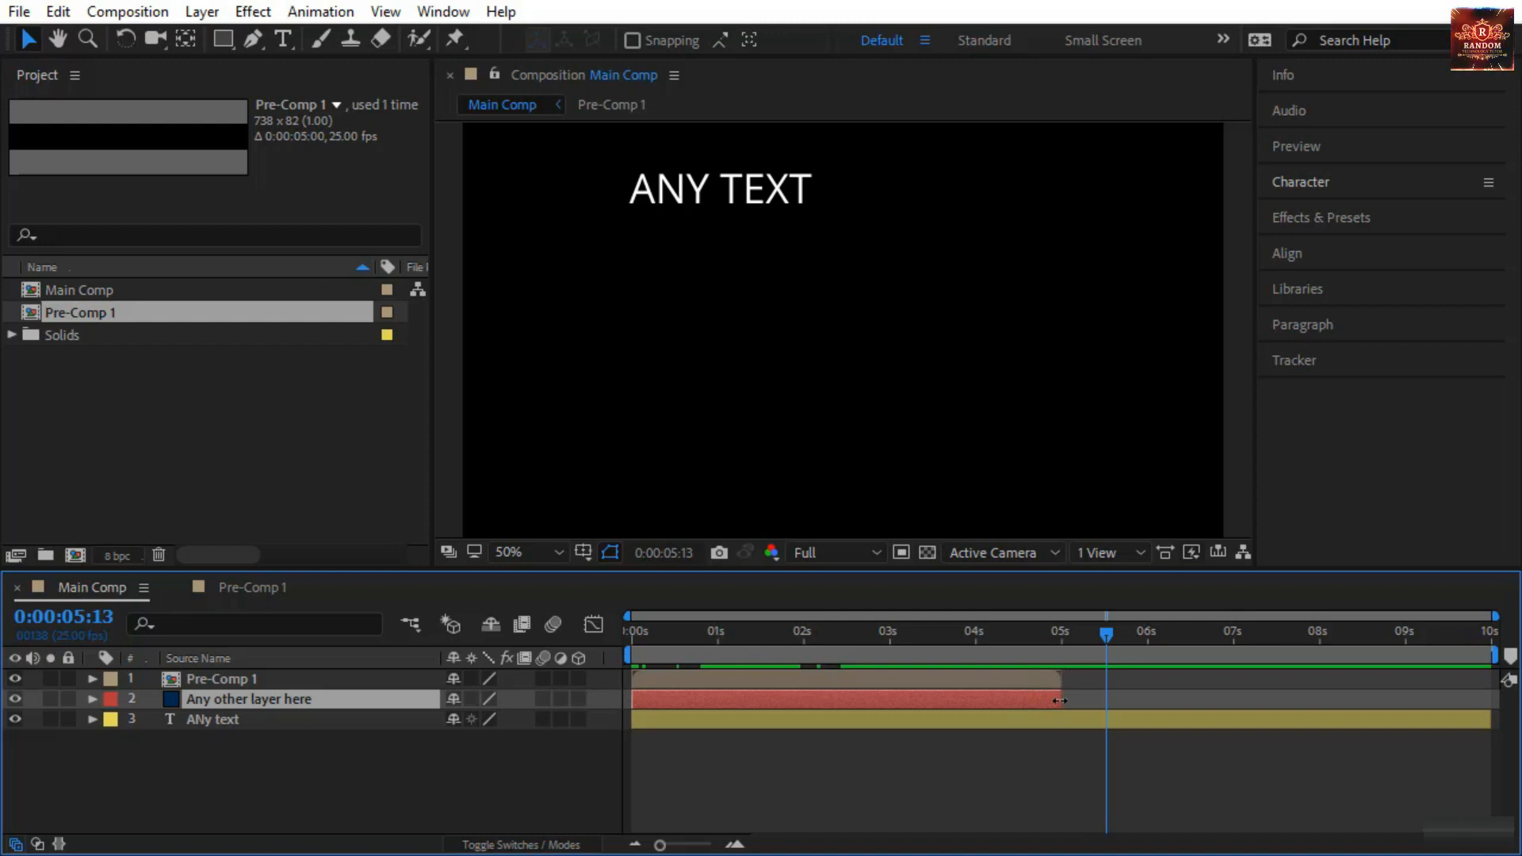
{"action": "mouse_move", "coordinate": [1059, 700]}
{"action": "left_mouse_down"}
{"action": "mouse_move", "coordinate": [1473, 697]}
{"action": "mouse_move", "coordinate": [1086, 699]}
{"action": "mouse_move", "coordinate": [1062, 713]}
{"action": "left_mouse_up"}
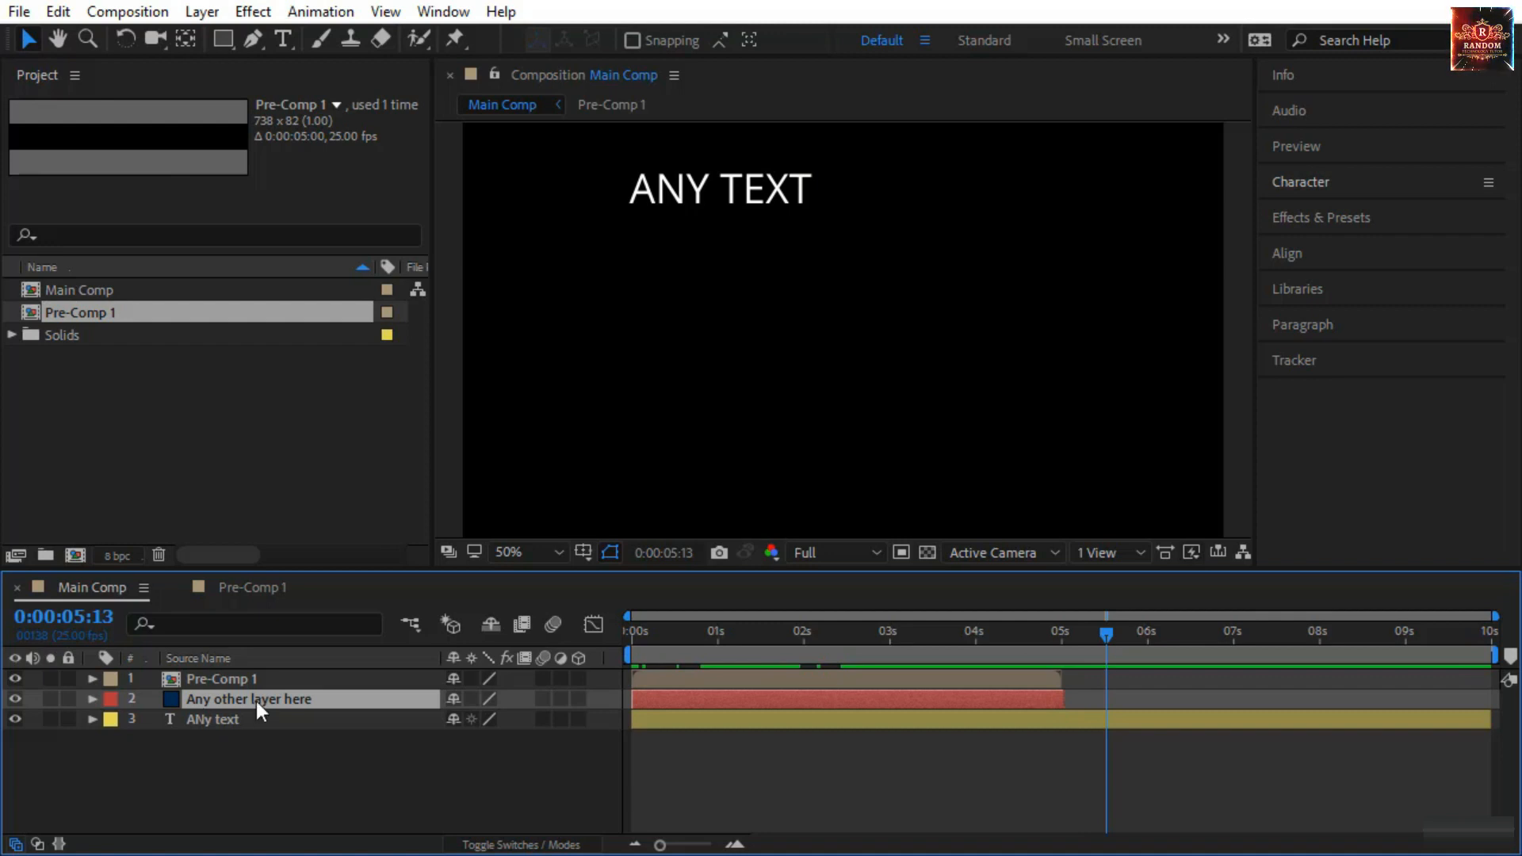
Duplicate the "Any other layer here" layer four times in Main Comp
{"action": "key", "text": "ctrl+d"}
{"action": "key", "text": "ctrl+d"}
{"action": "key", "text": "ctrl+d"}
{"action": "key", "text": "ctrl+d"}
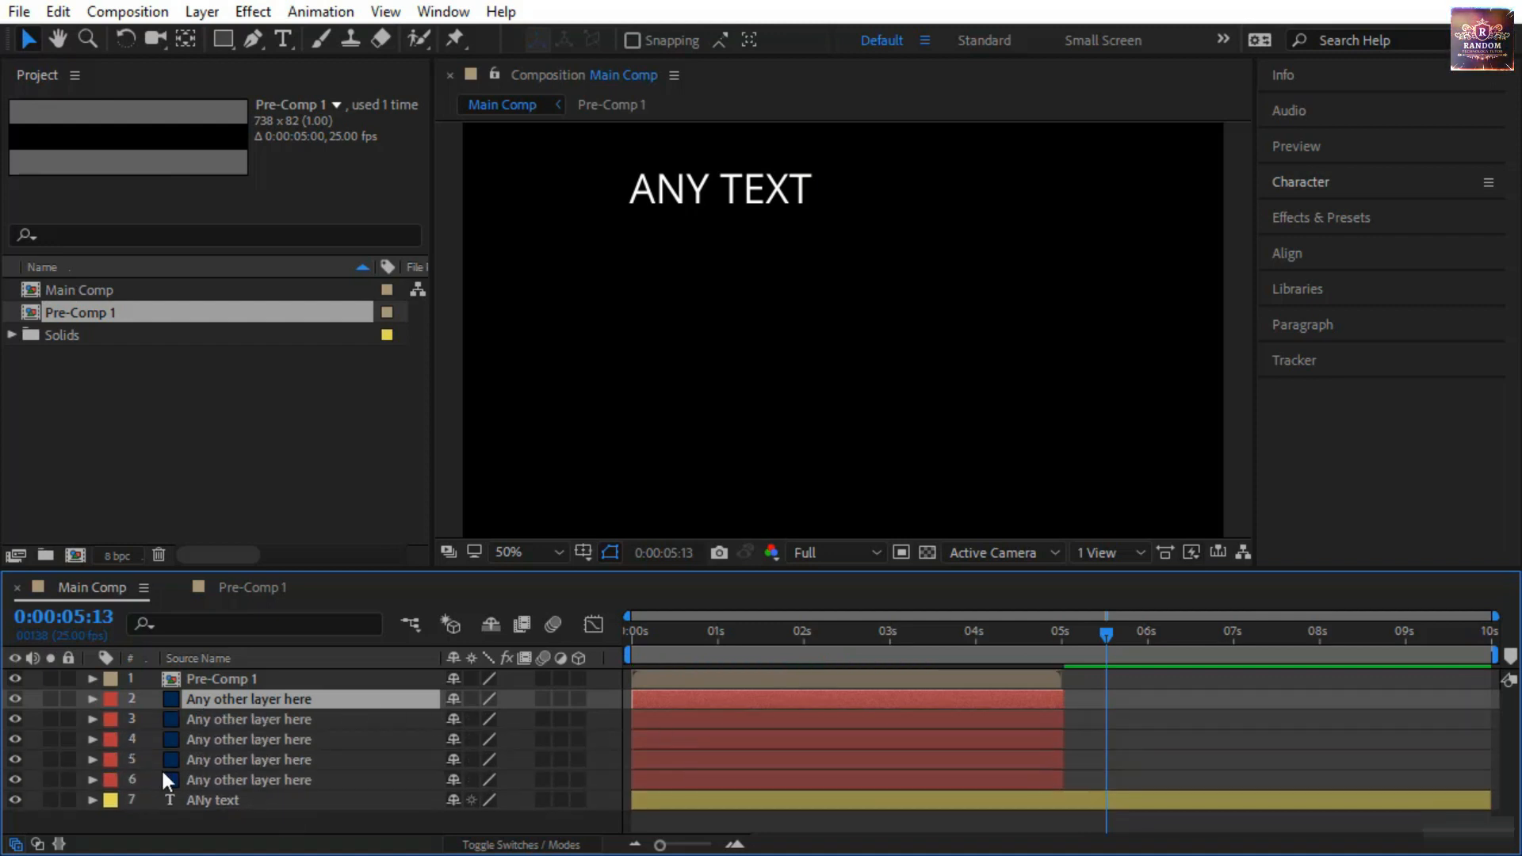
{"action": "left_click", "coordinate": [334, 765]}
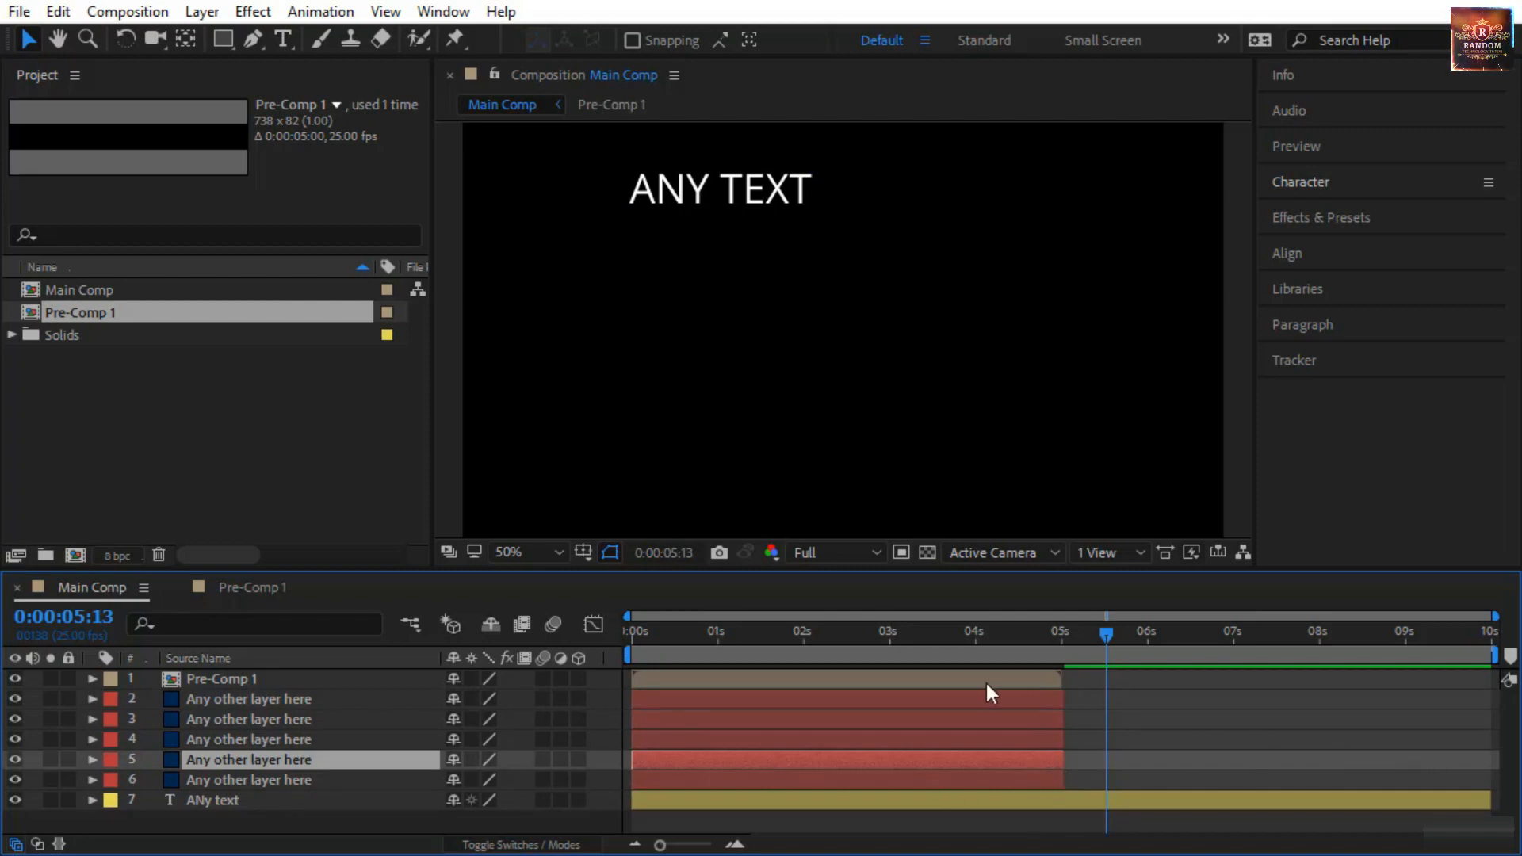
Select all five "Any other layer here" layers and extend their ends to the current time at 0:00:09:24
{"action": "left_click", "coordinate": [796, 701]}
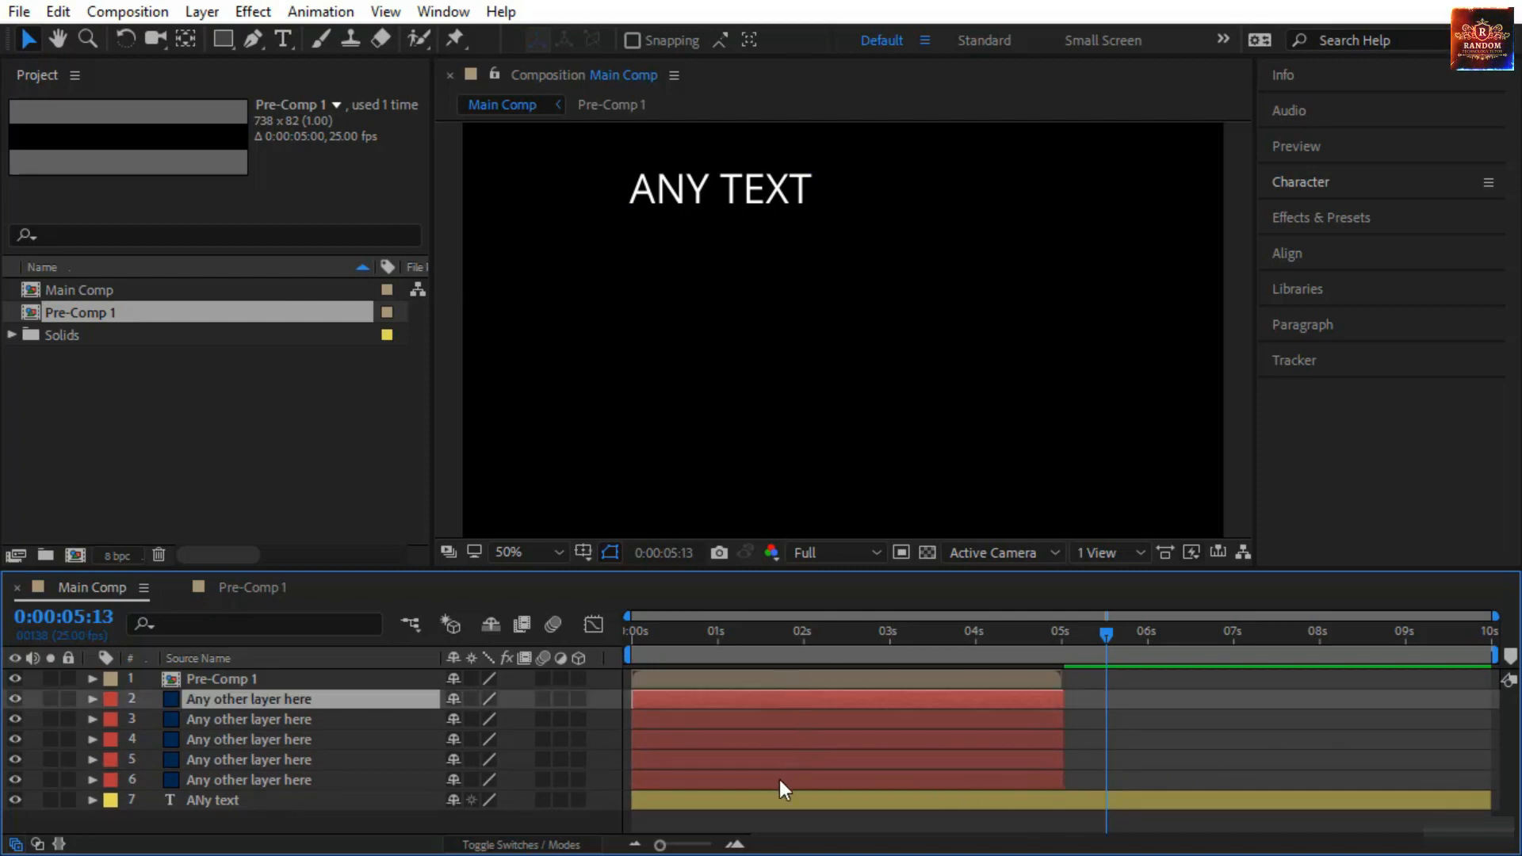
{"action": "left_click", "coordinate": [780, 780], "text": "shift"}
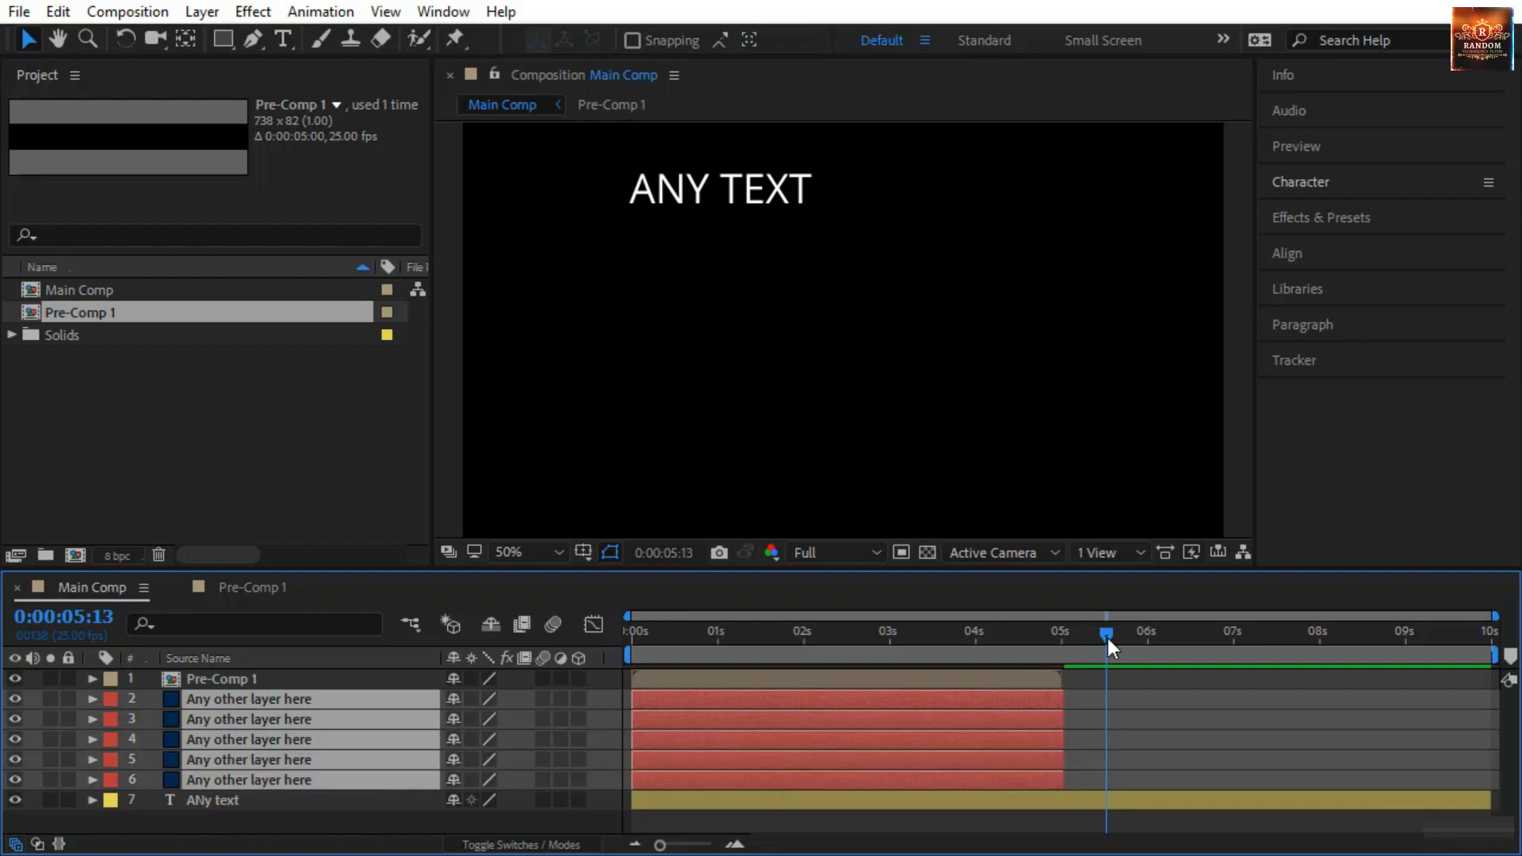
{"action": "left_click_drag", "start_coordinate": [1107, 639], "coordinate": [1054, 677]}
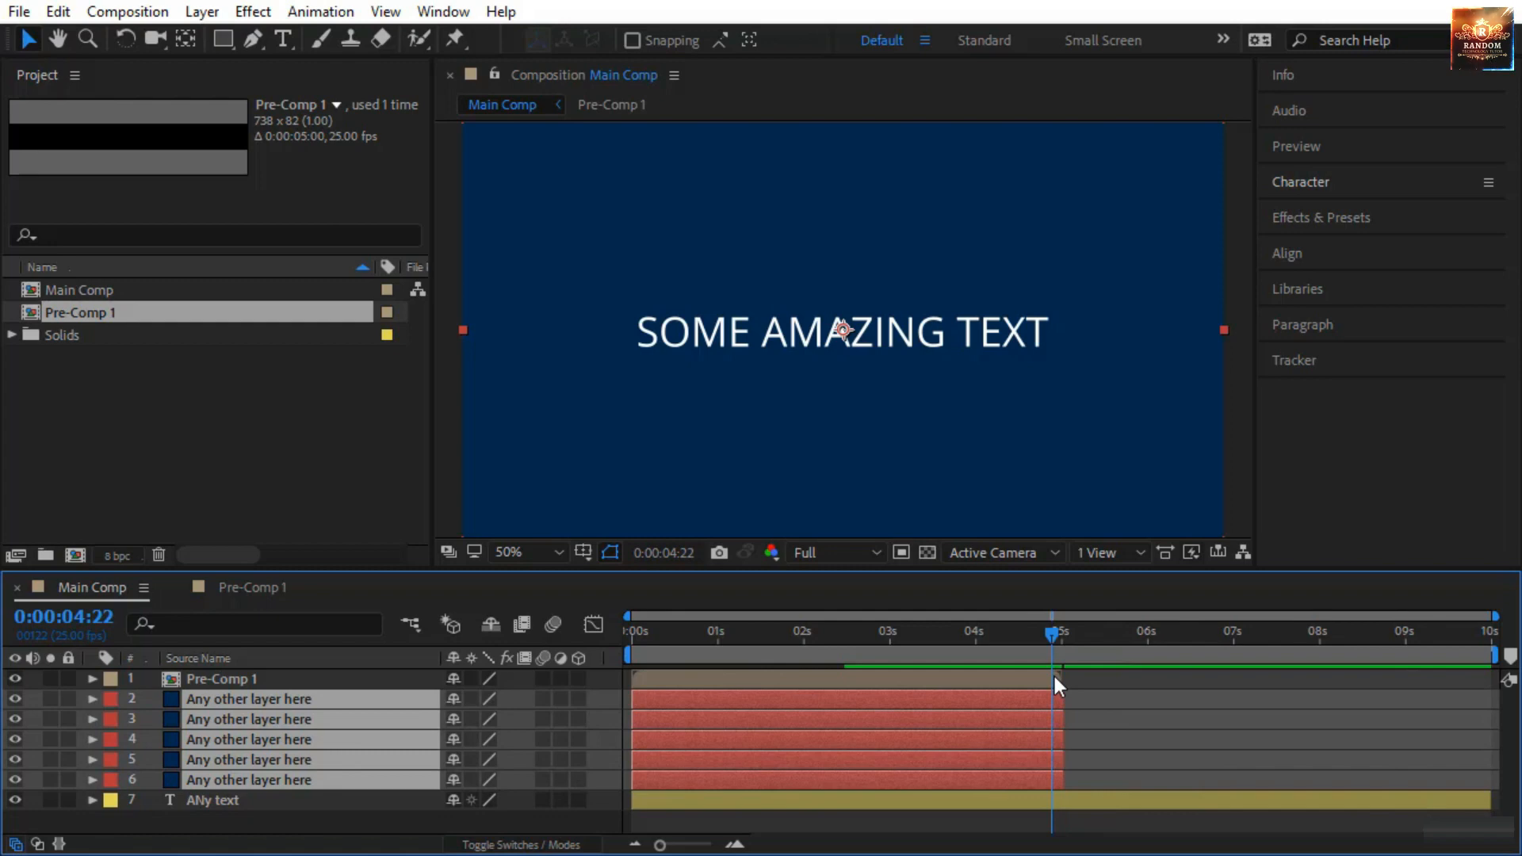
{"action": "key", "text": "End"}
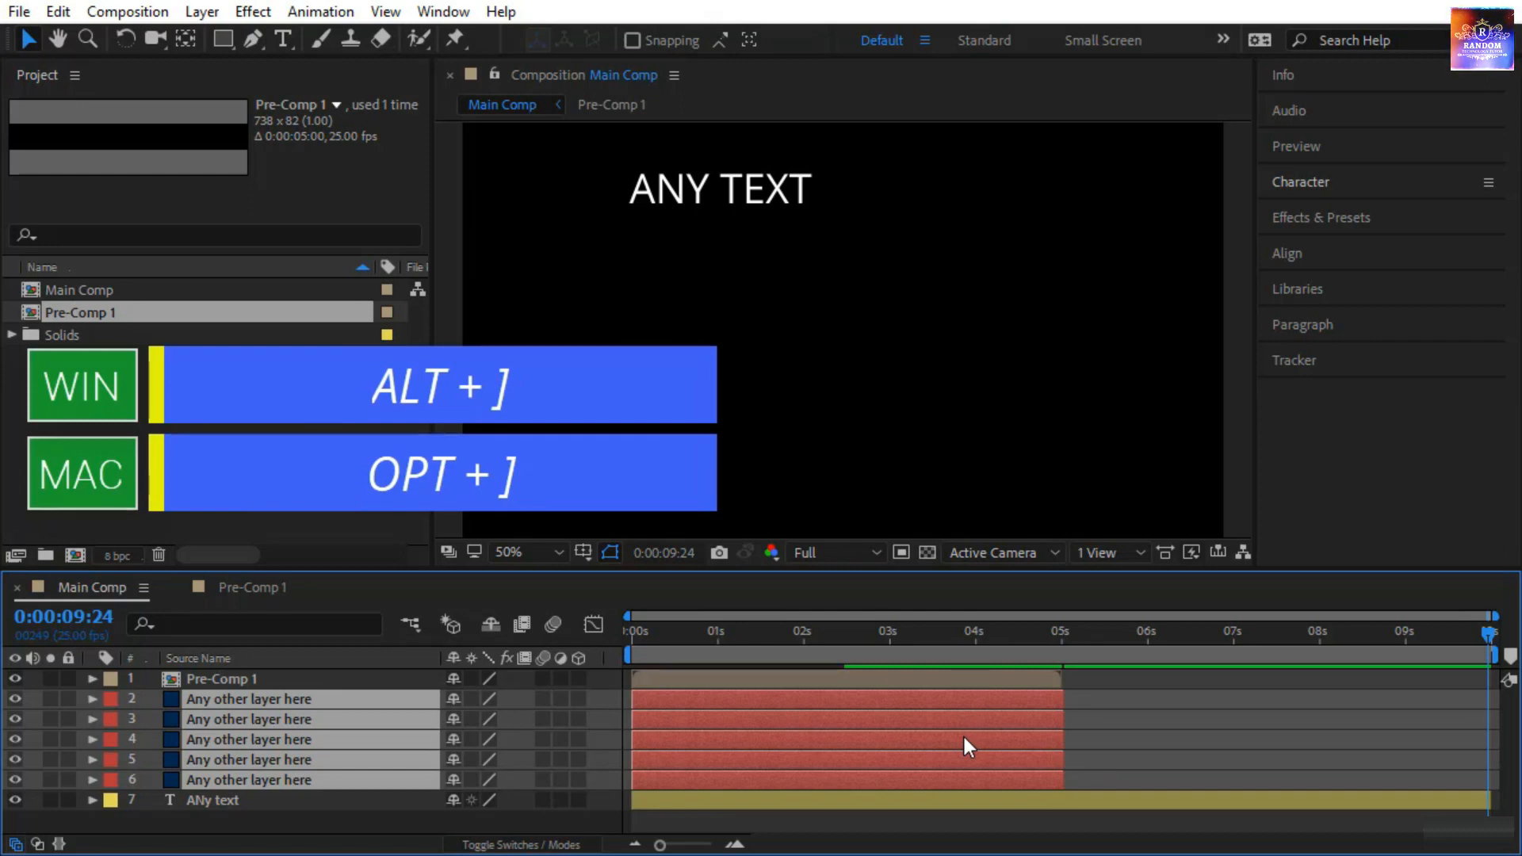
{"action": "key", "text": "alt+bracketright"}
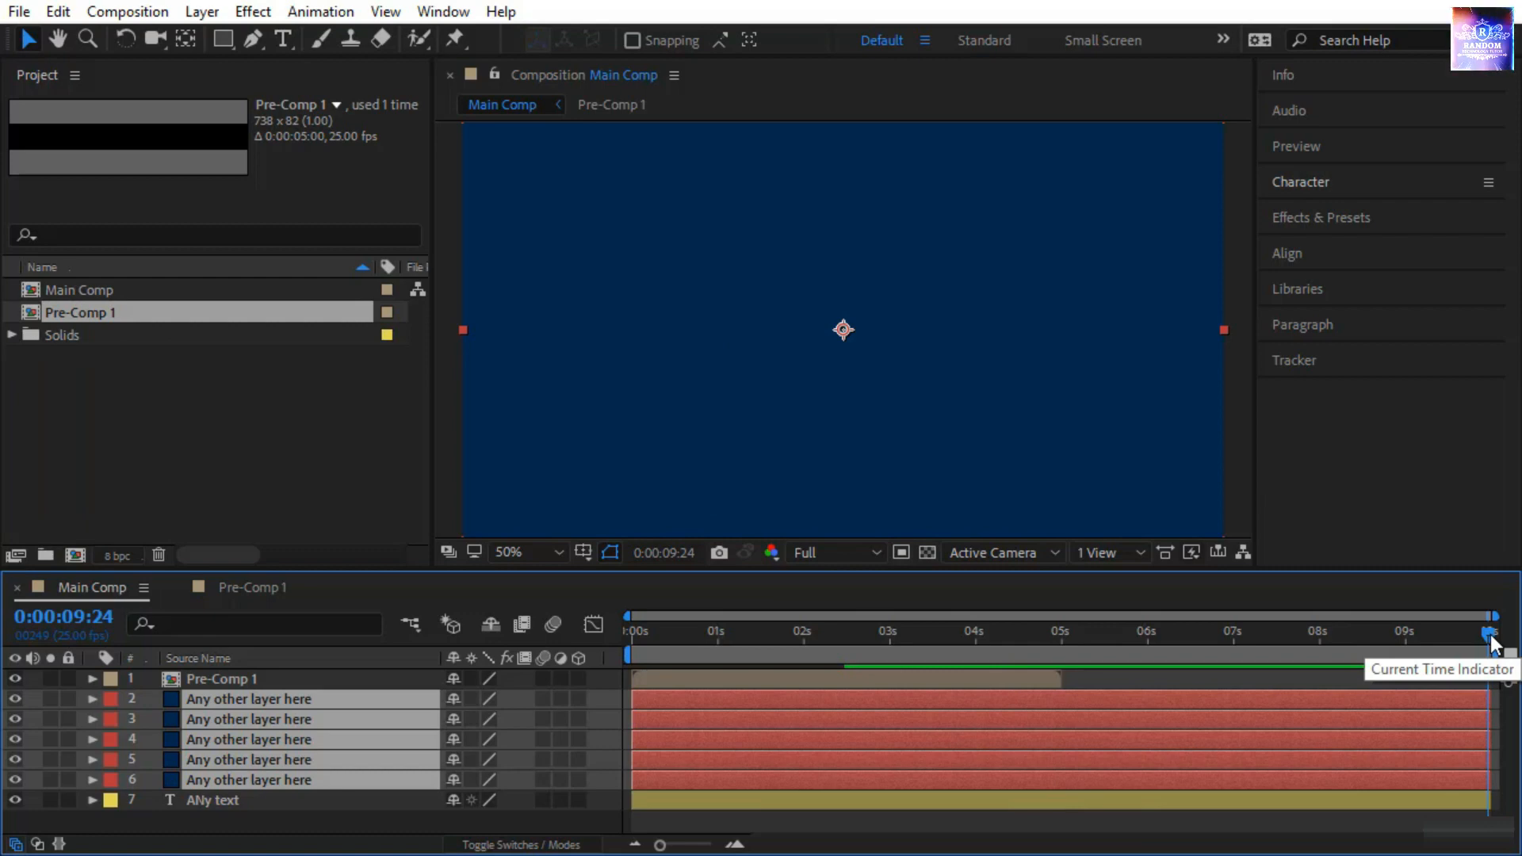
Undo the last extension and set the ends of the five selected layers to 0:00:08:00 instead
{"action": "key", "text": "ctrl+z"}
{"action": "left_click_drag", "start_coordinate": [1492, 637], "coordinate": [1322, 635]}
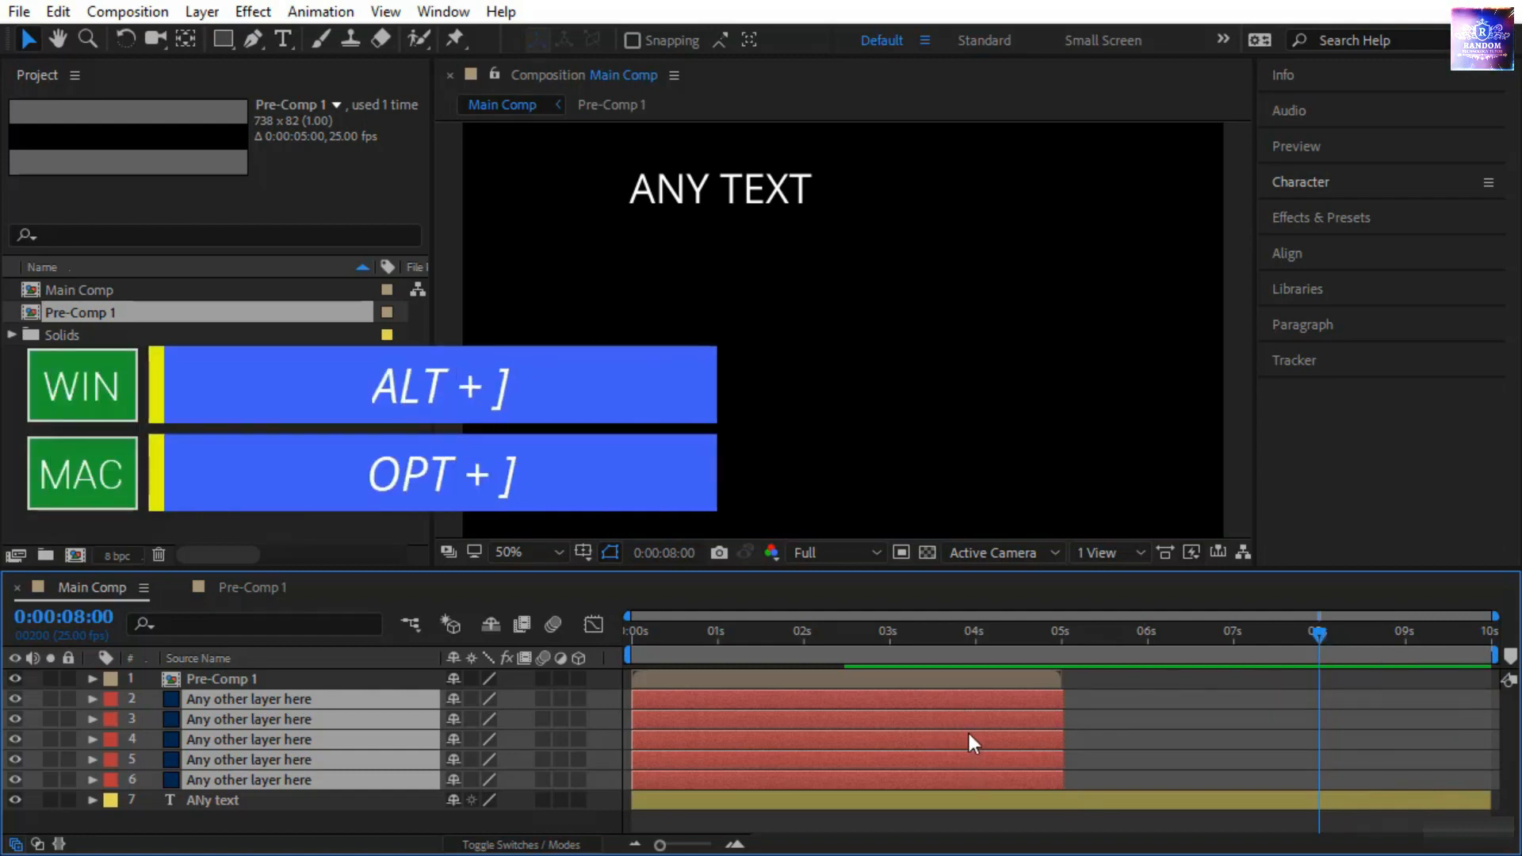
{"action": "key", "text": "alt+bracketright"}
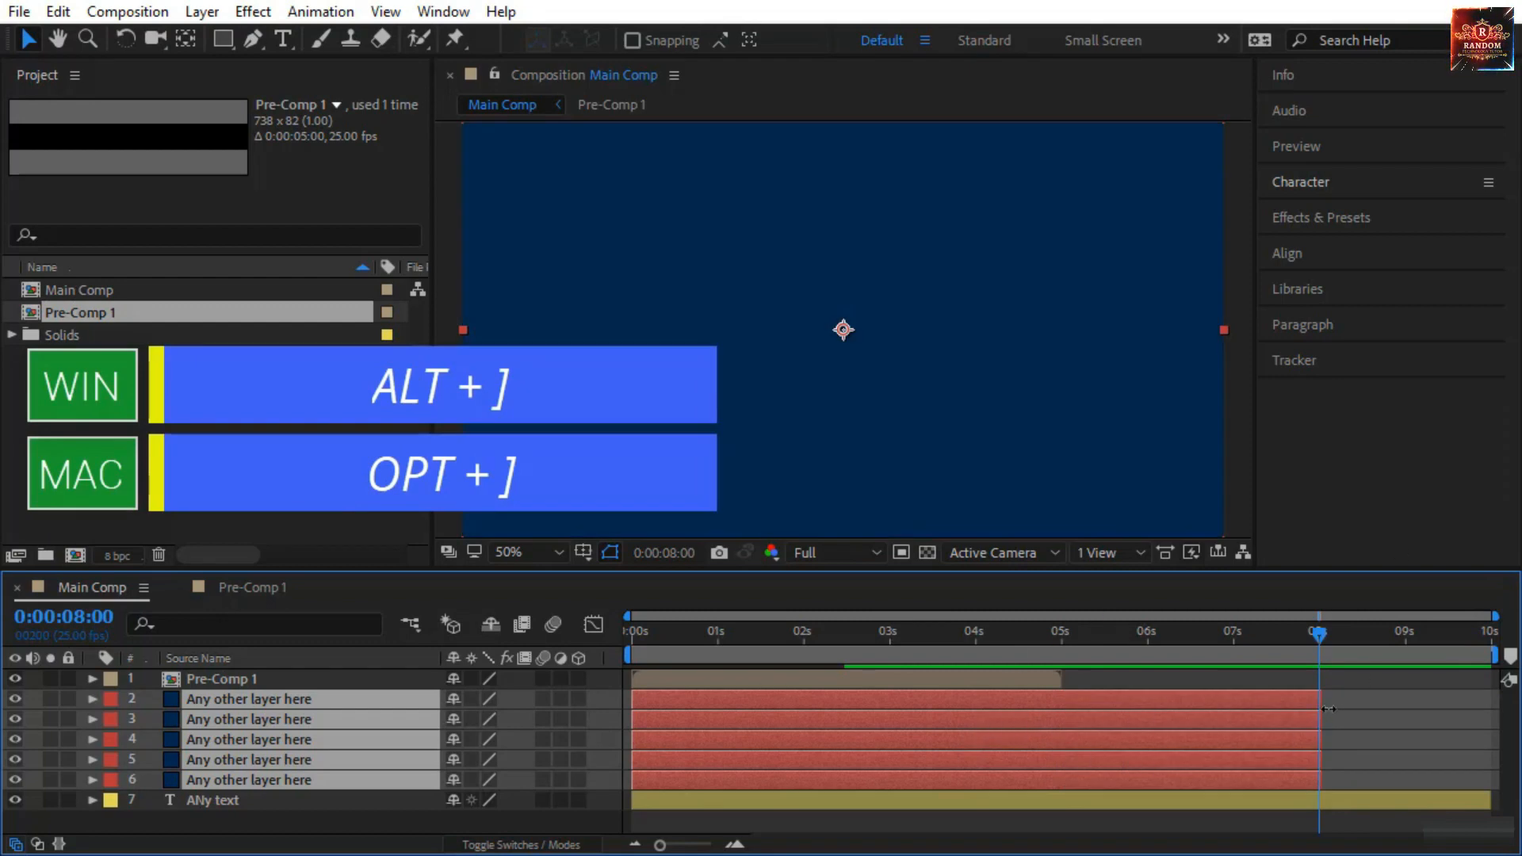
Move the current time to 0:00:09:24 and extend the ends of the five selected layers to it
{"action": "left_click_drag", "start_coordinate": [1317, 634], "coordinate": [1491, 646]}
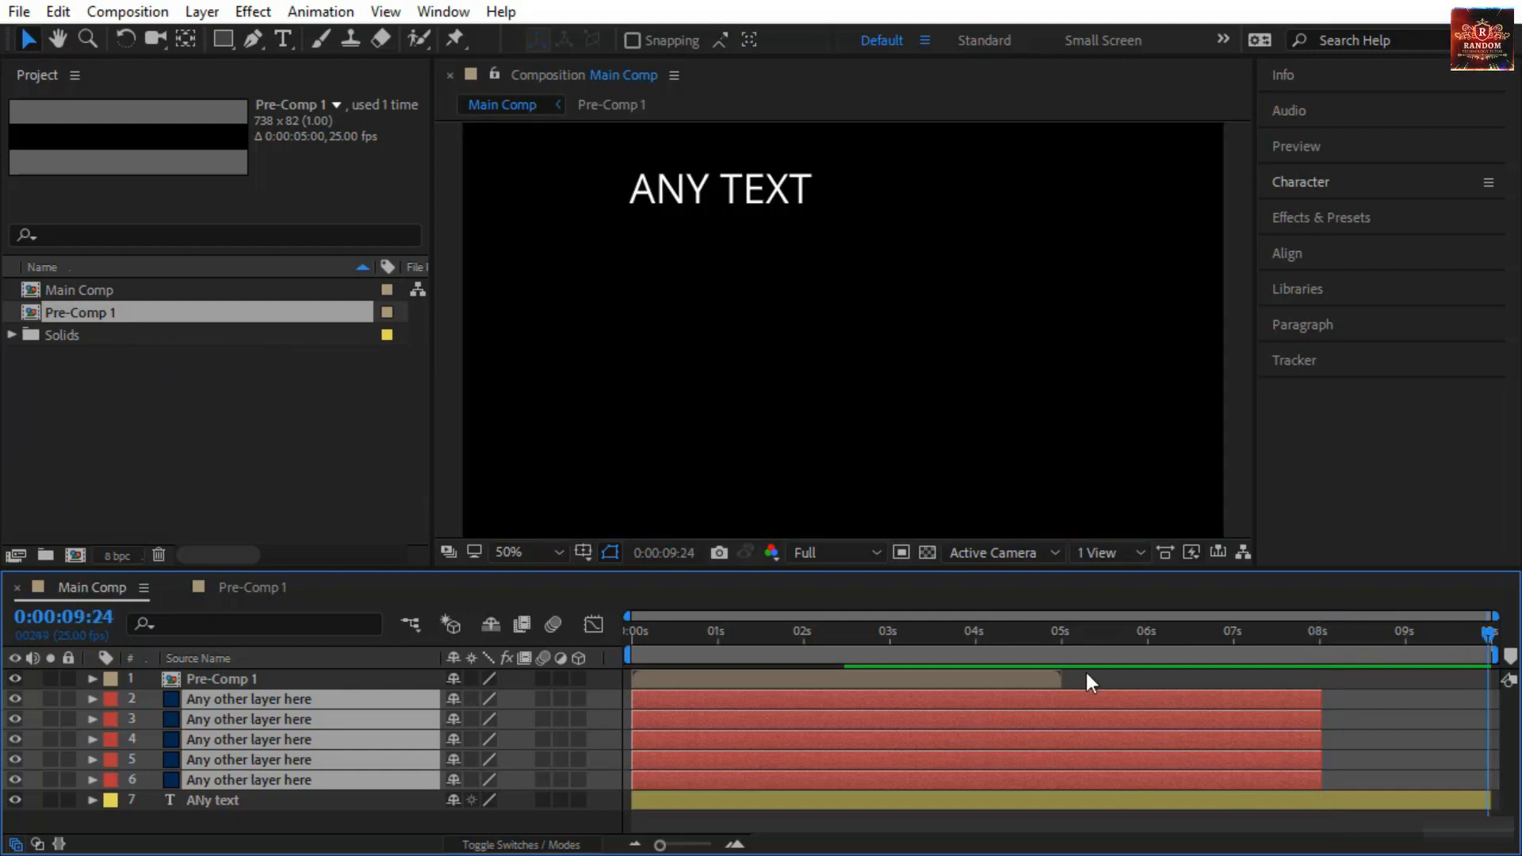
{"action": "key", "text": "alt+bracketright"}
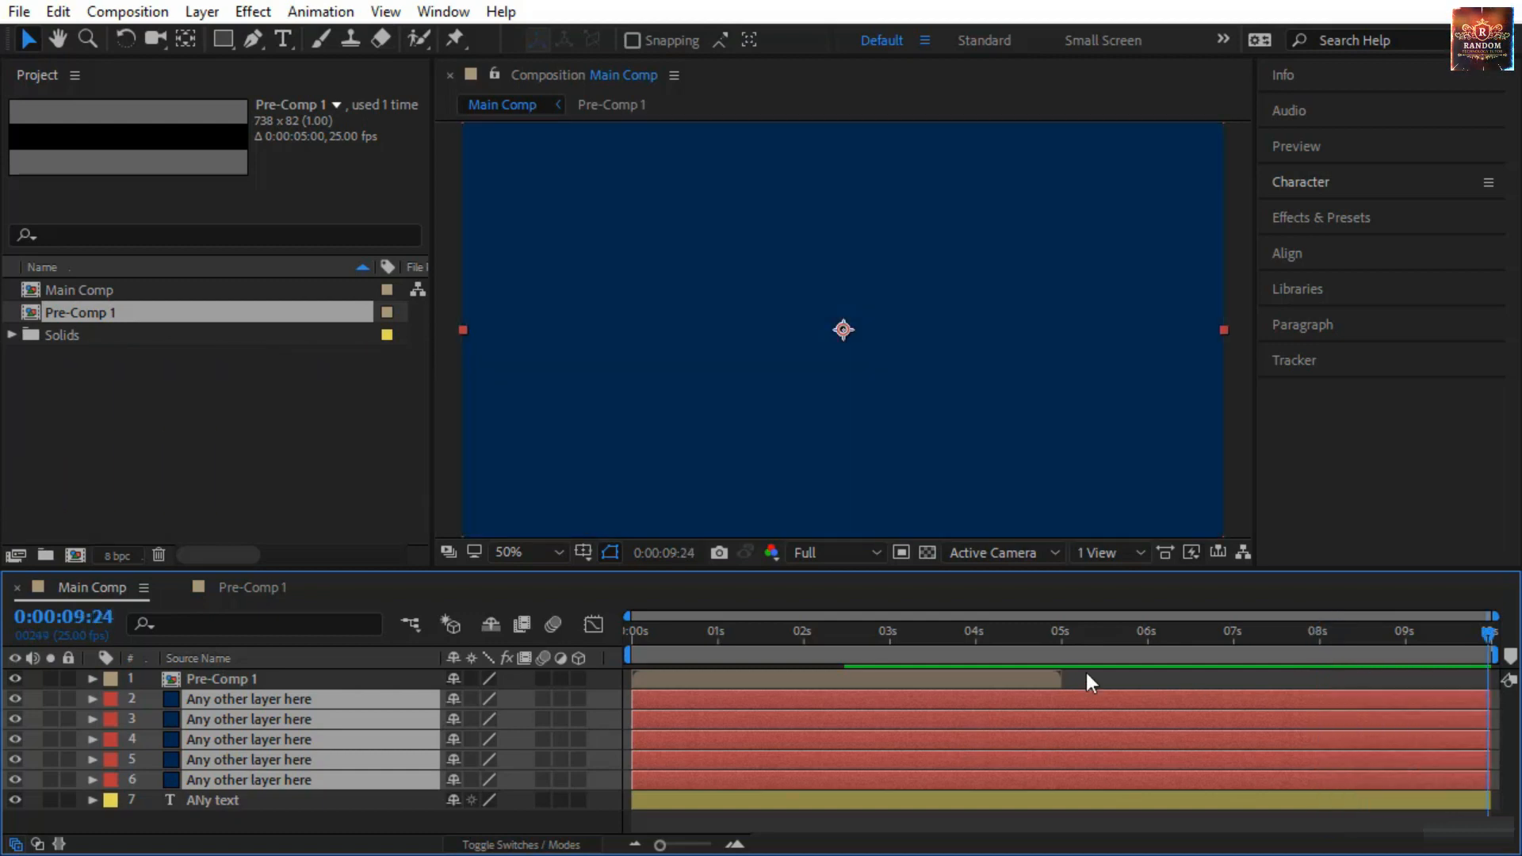
Try trimming the starts of the five selected layers to the current time at 0:00:01:00
{"action": "left_click_drag", "start_coordinate": [1494, 639], "coordinate": [721, 686]}
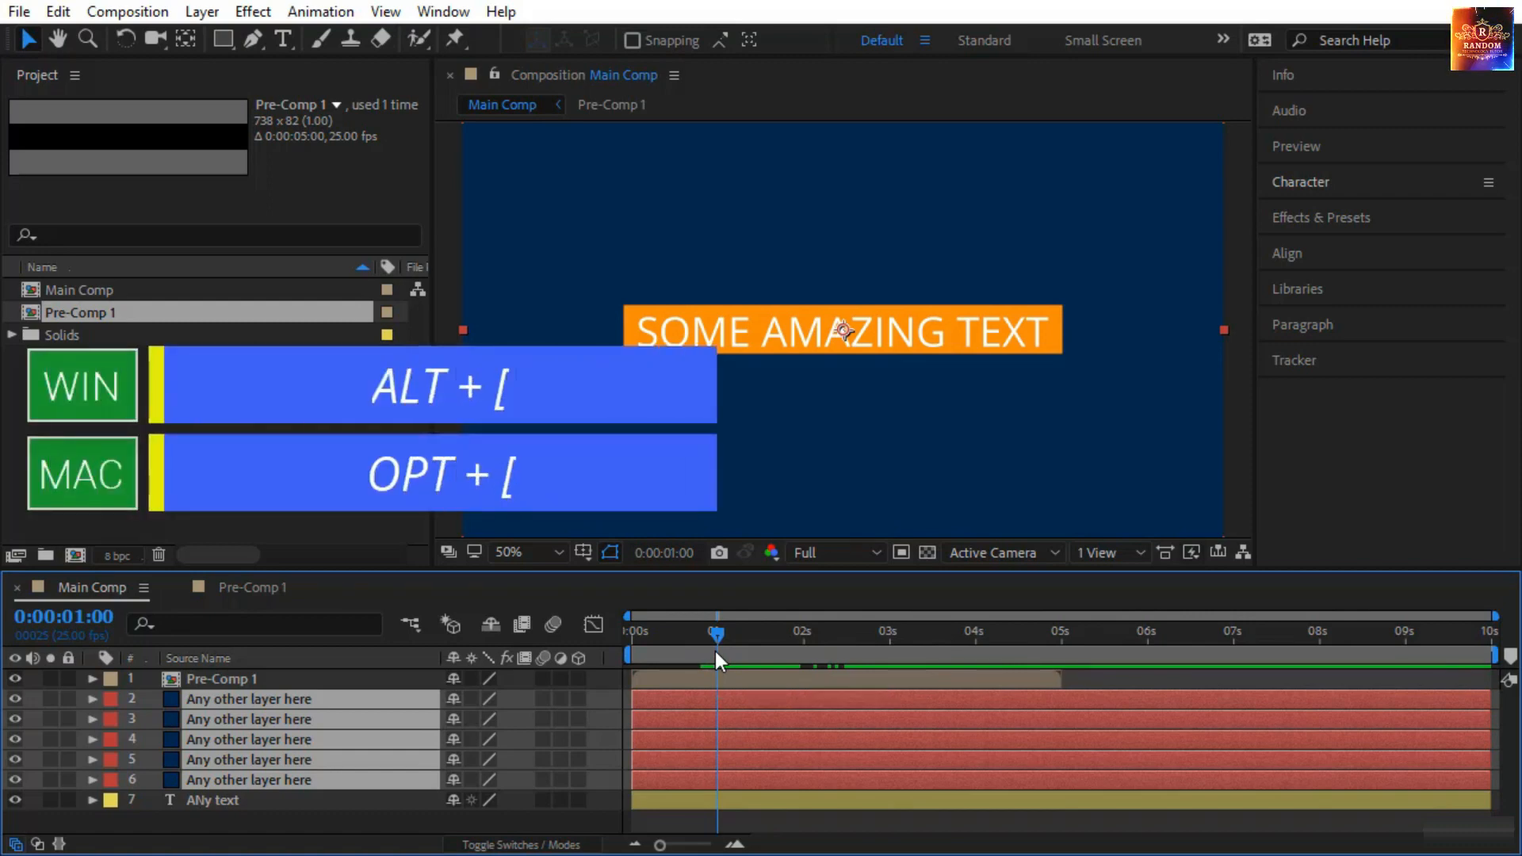
{"action": "key", "text": "alt+bracketleft"}
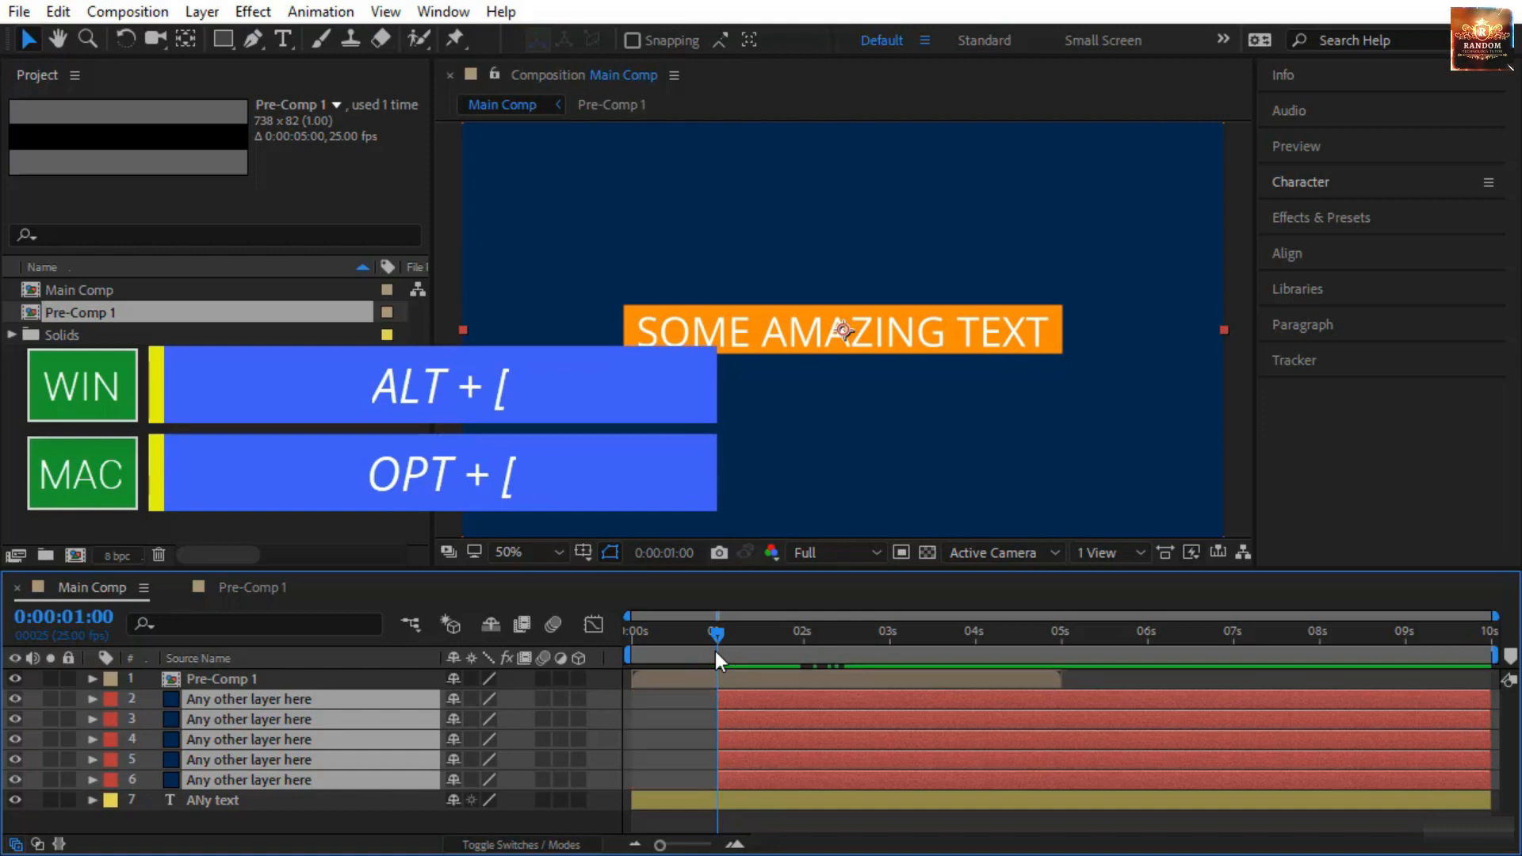
{"action": "left_click_drag", "start_coordinate": [722, 631], "coordinate": [800, 667]}
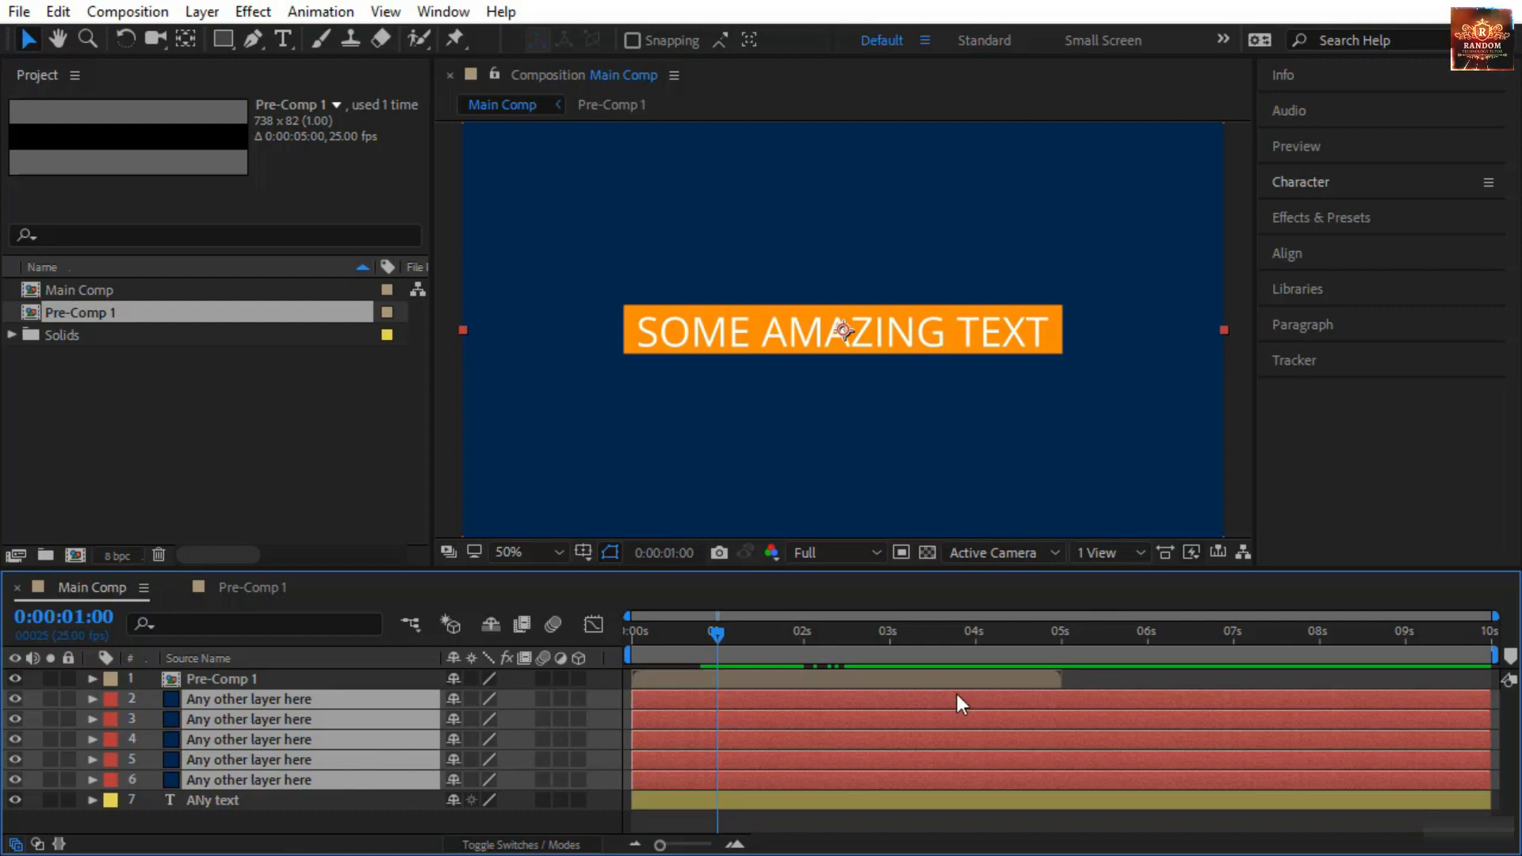
Try to extend the end of the Pre-Comp 1 layer, shift the layer over one second later, and undo the shift
{"action": "left_click", "coordinate": [886, 676]}
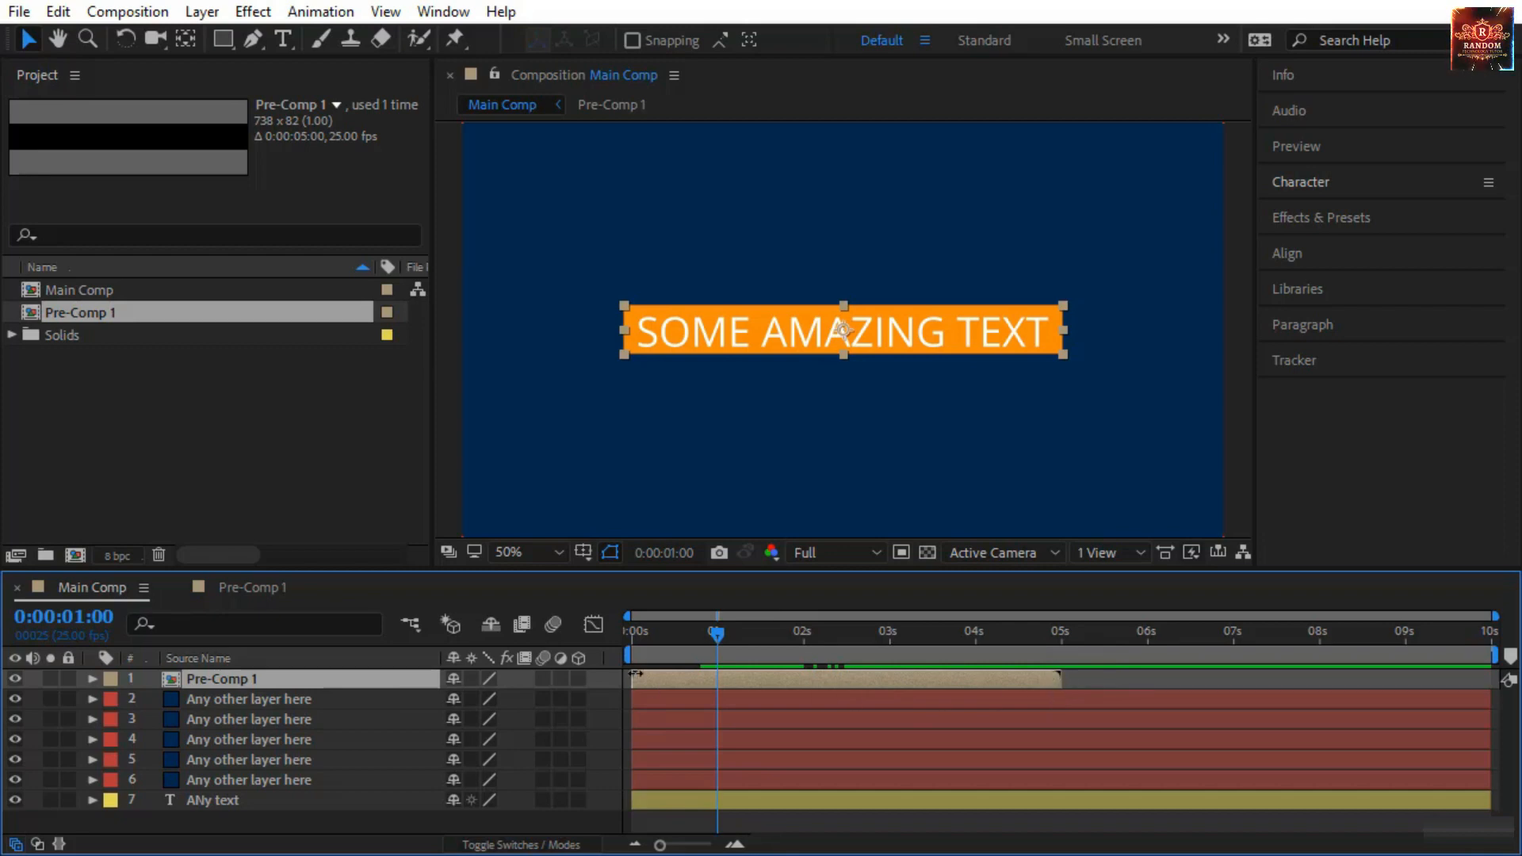
{"action": "left_click_drag", "start_coordinate": [1061, 680], "coordinate": [1151, 688]}
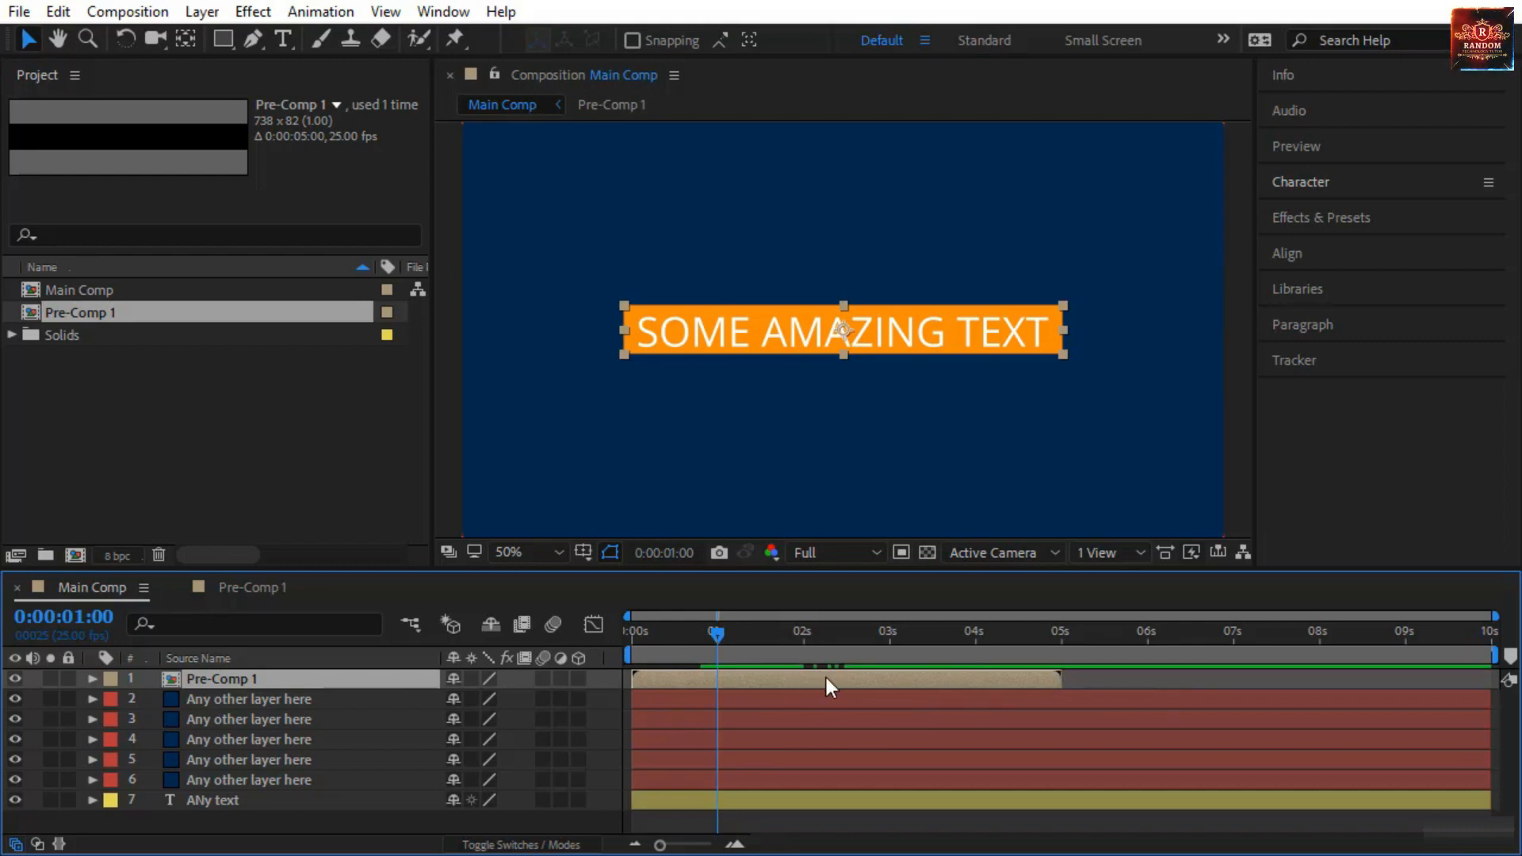
{"action": "left_click_drag", "start_coordinate": [826, 680], "coordinate": [930, 680]}
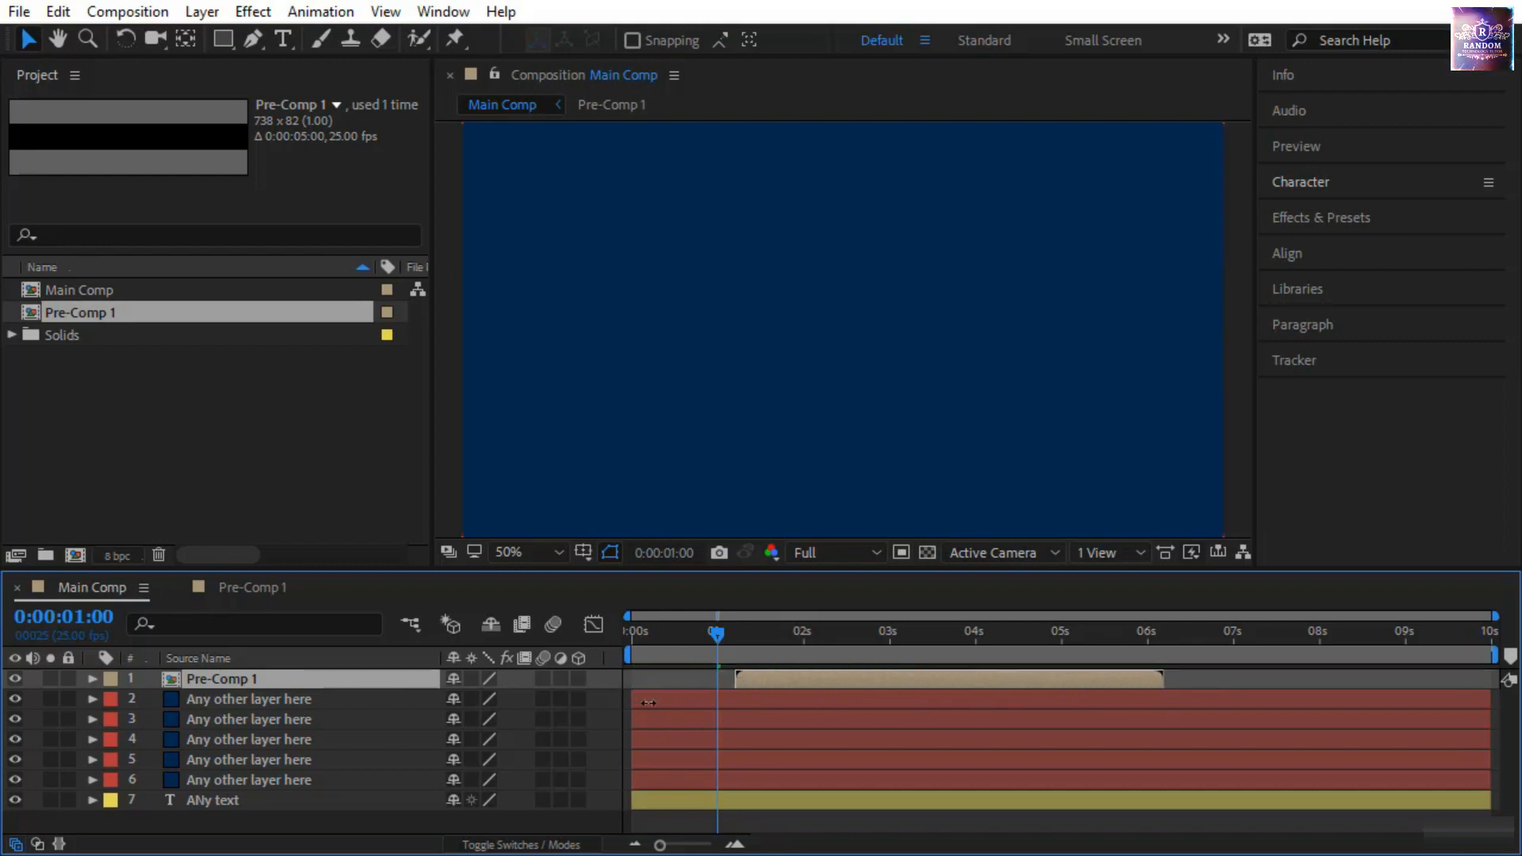
{"action": "key", "text": "ctrl+z"}
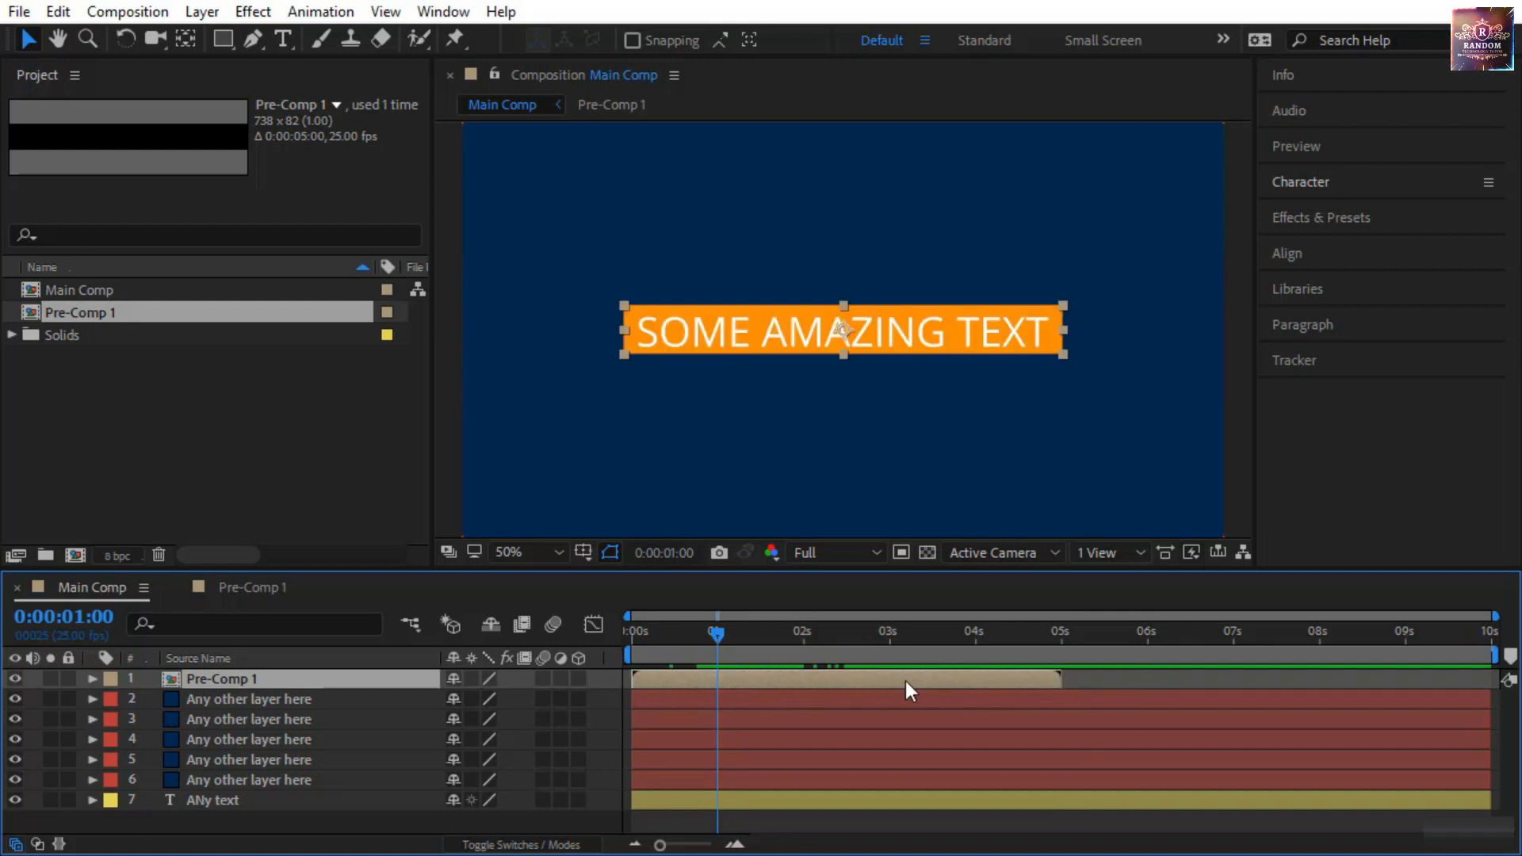
Open Pre-Comp 1, set its duration to 0:00:10:00 and show its whole length in the timeline
{"action": "double_click", "coordinate": [905, 682]}
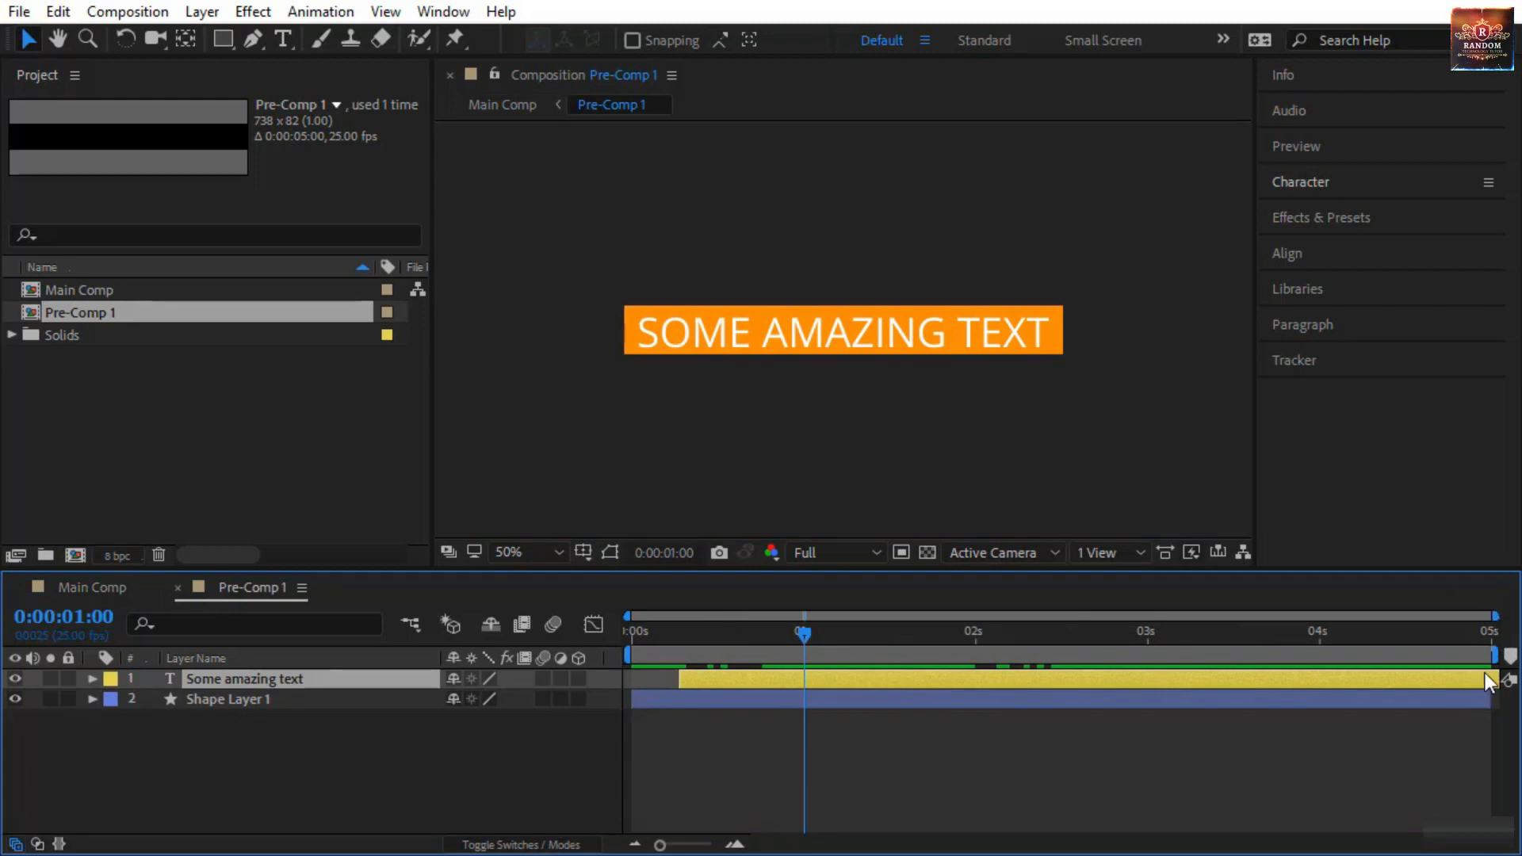
{"action": "right_click", "coordinate": [824, 739]}
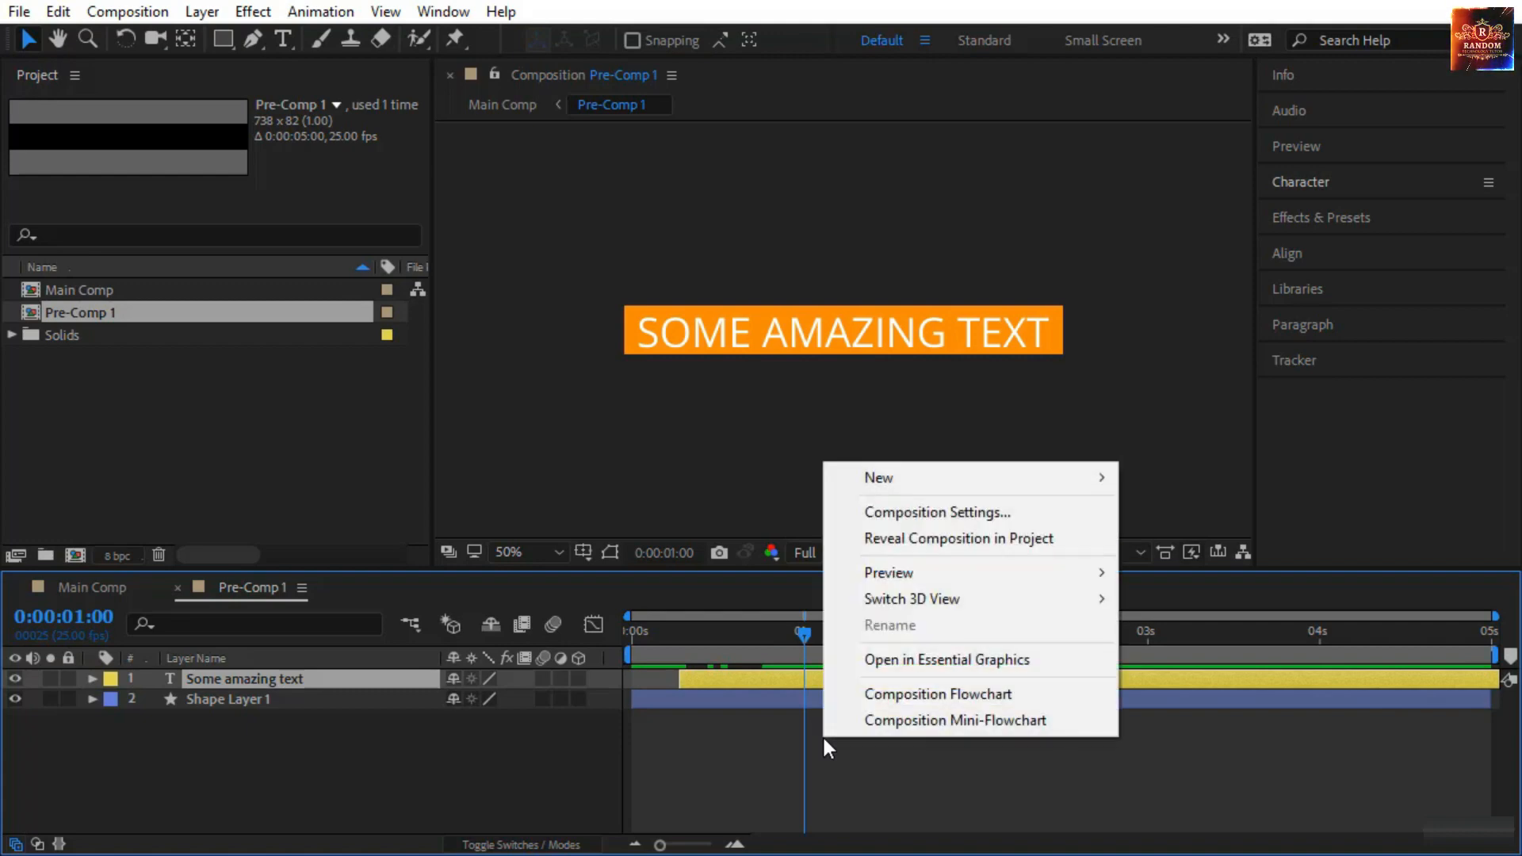
{"action": "left_click", "coordinate": [1011, 516]}
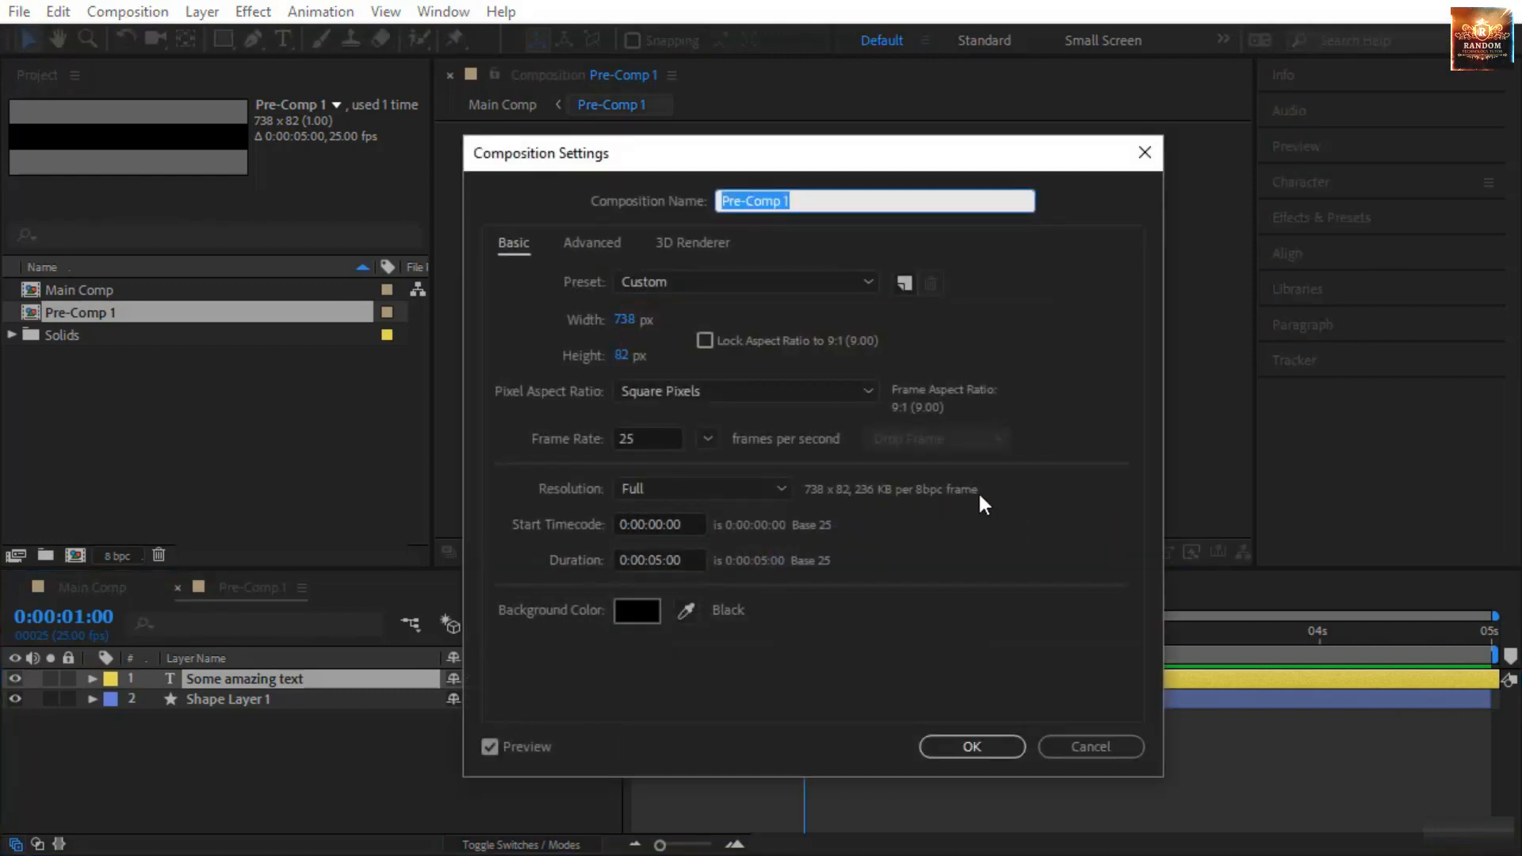
{"action": "left_click", "coordinate": [658, 560]}
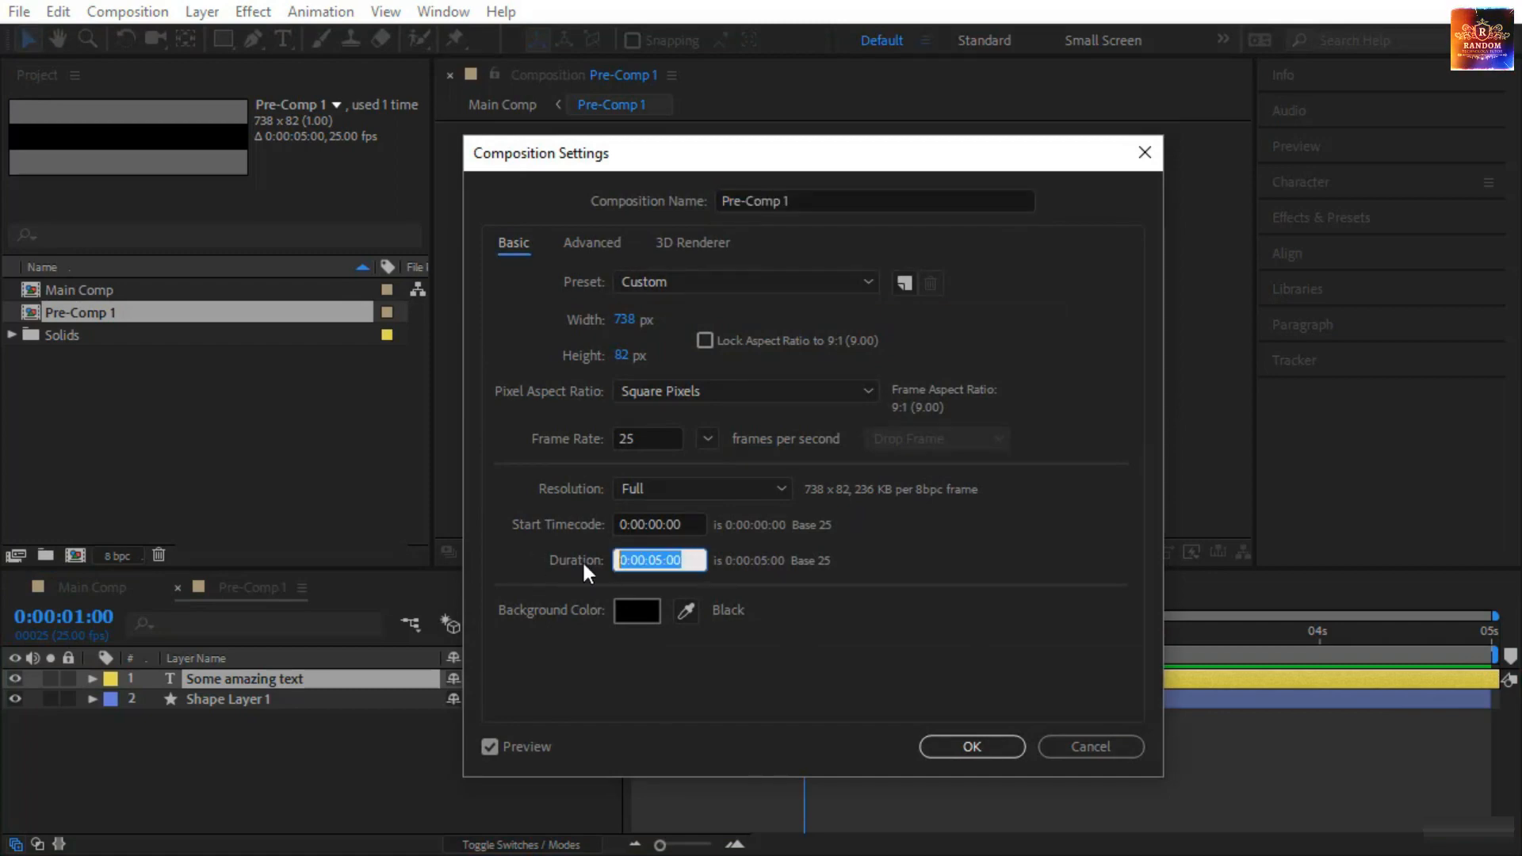
{"action": "type", "text": "1000"}
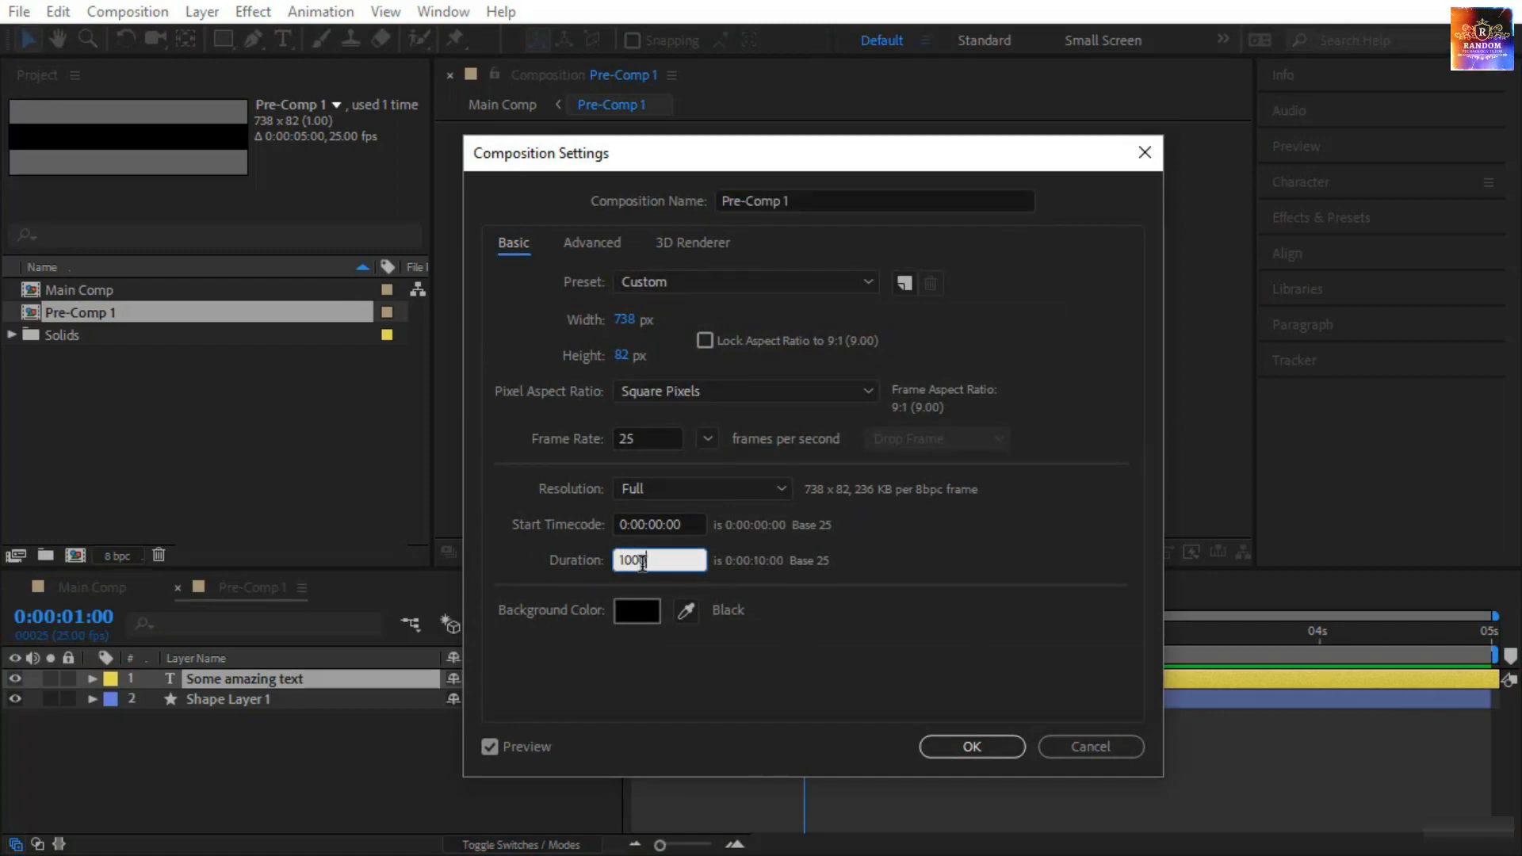
{"action": "left_click", "coordinate": [959, 751]}
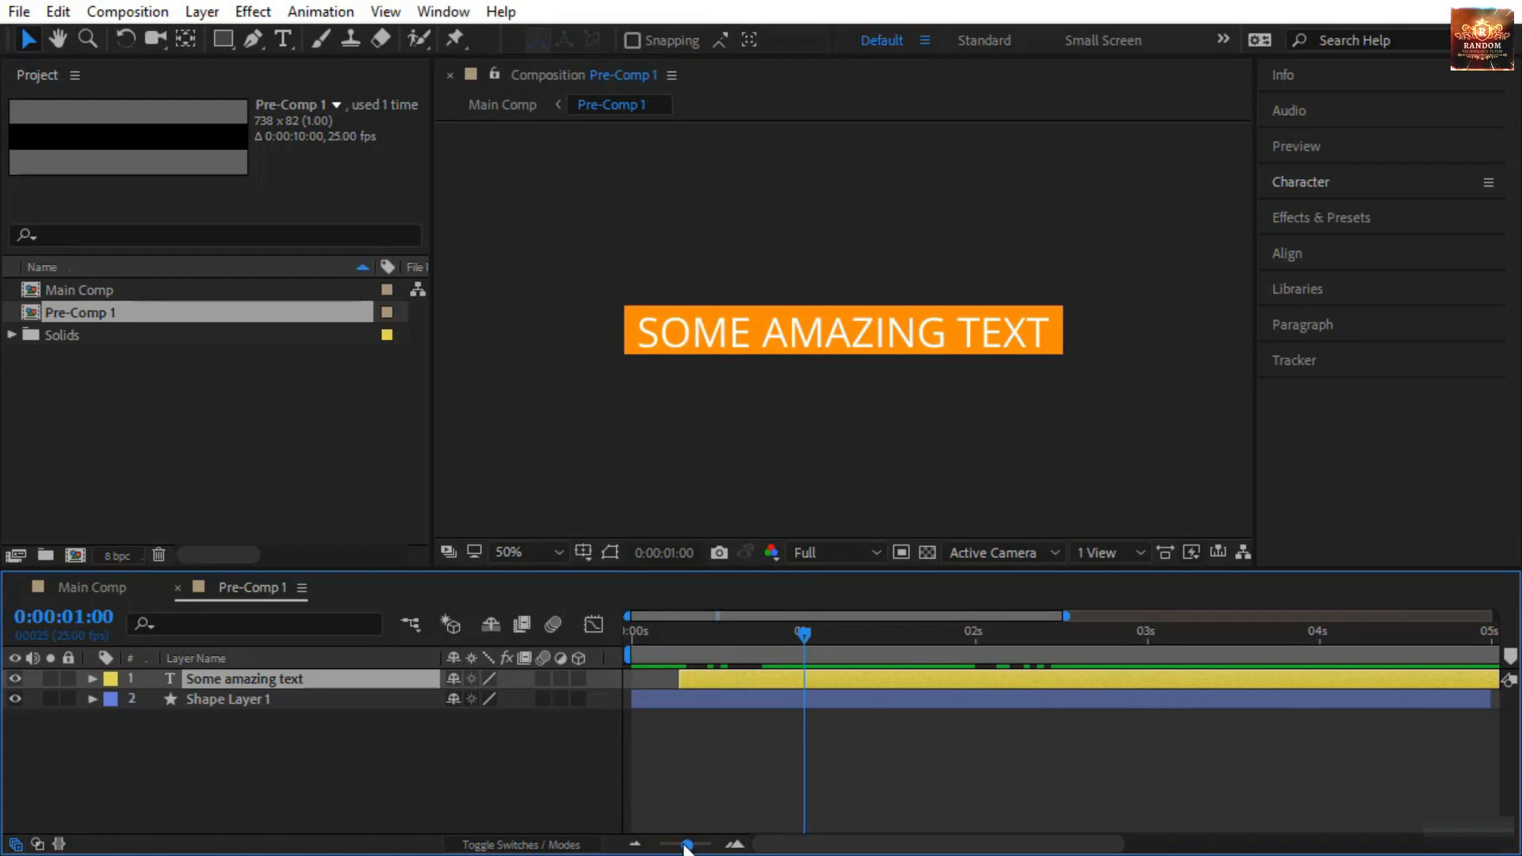
{"action": "left_click_drag", "start_coordinate": [687, 846], "coordinate": [660, 846]}
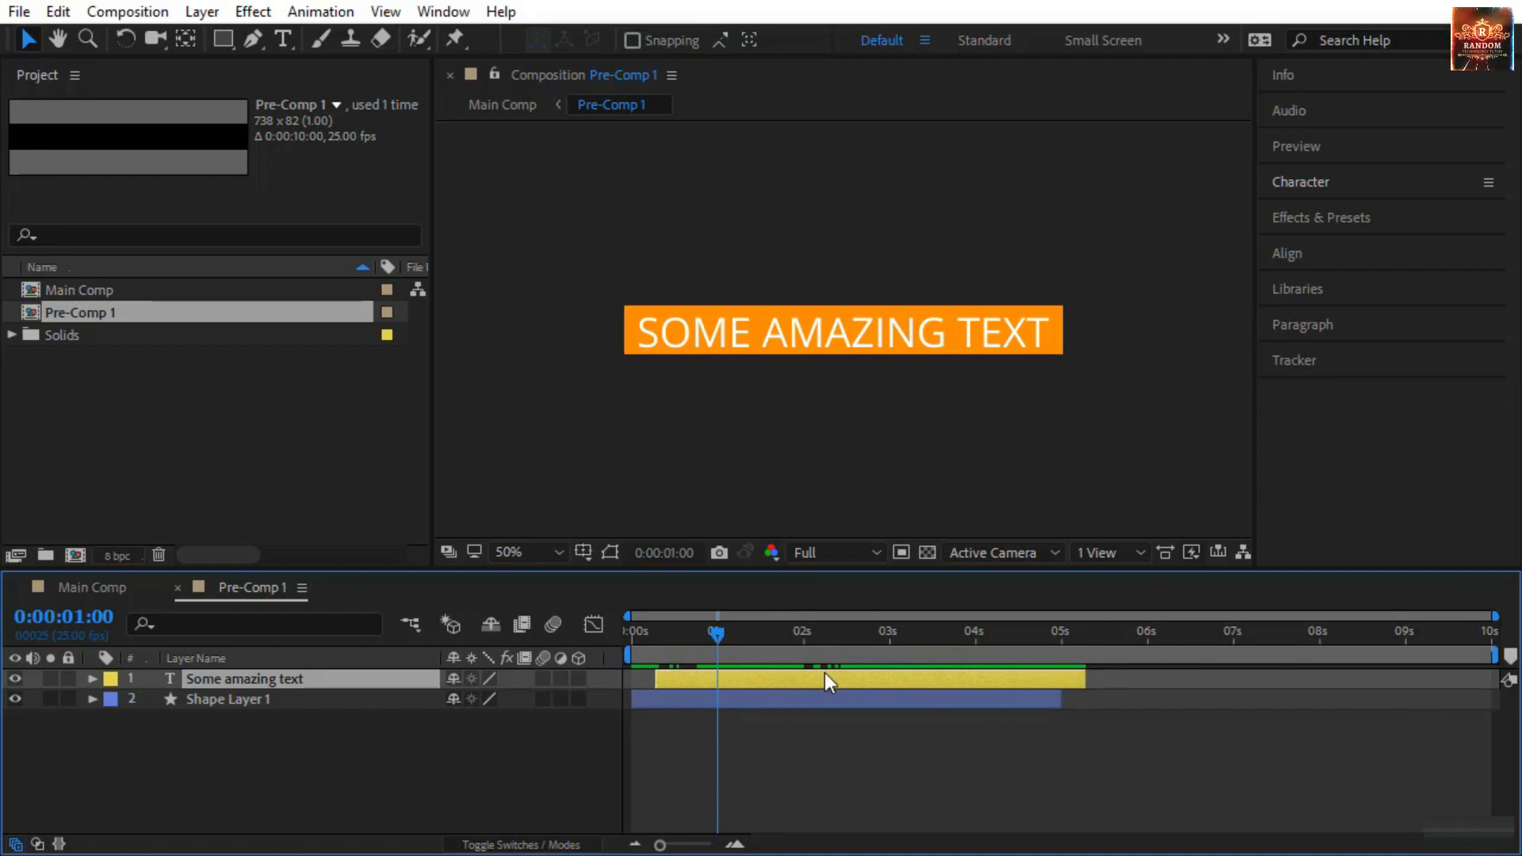
Shift the "Some amazing text" layer slightly earlier and view Main Comp at 0:00:04:17
{"action": "mouse_move", "coordinate": [838, 674]}
{"action": "left_mouse_down"}
{"action": "mouse_move", "coordinate": [799, 682]}
{"action": "mouse_move", "coordinate": [887, 683]}
{"action": "mouse_move", "coordinate": [831, 682]}
{"action": "left_mouse_up"}
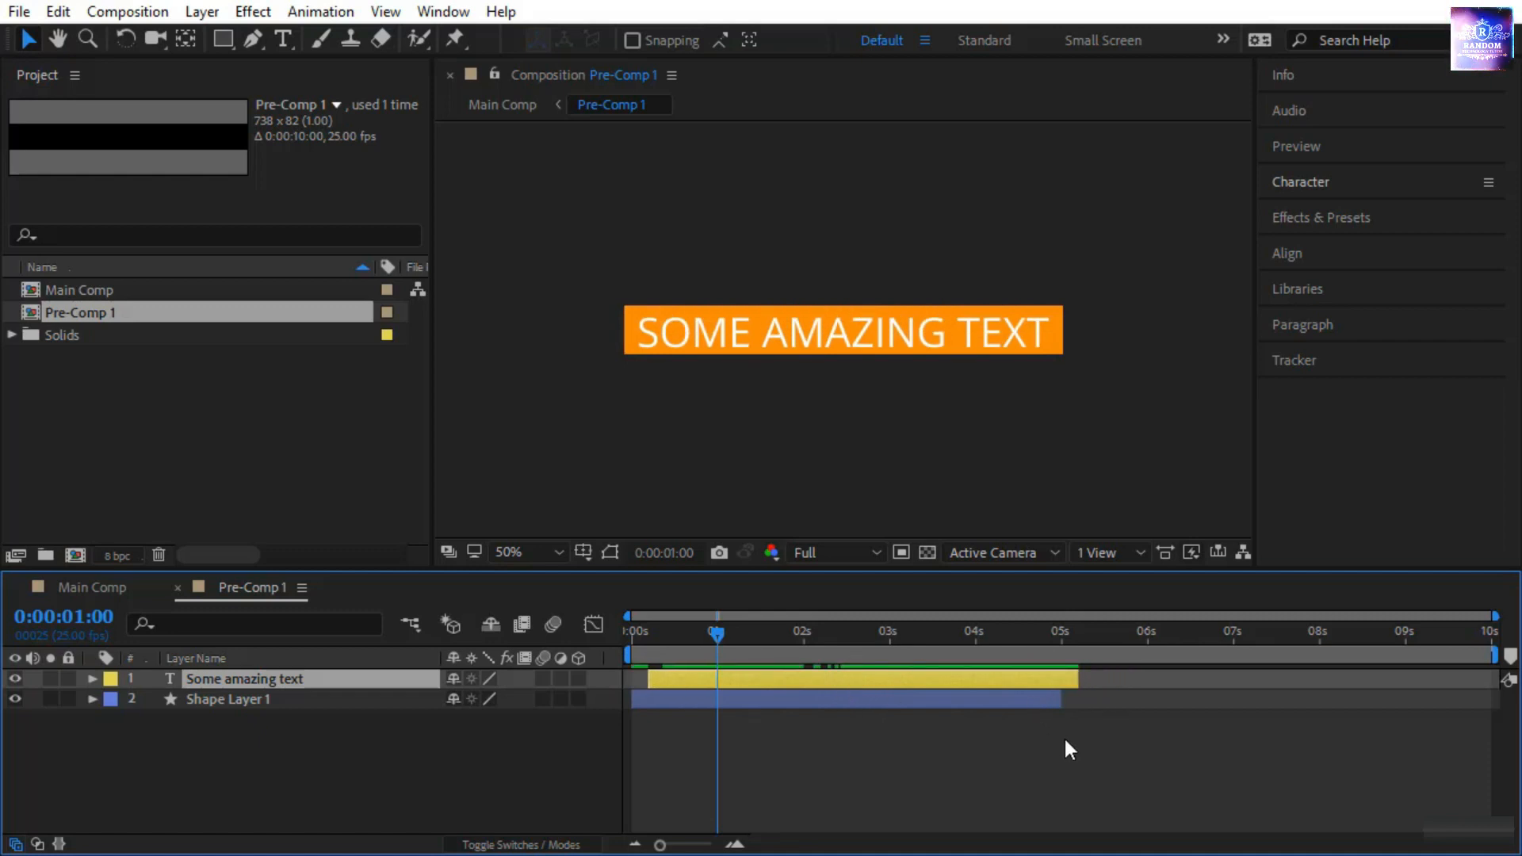
{"action": "left_click", "coordinate": [102, 587]}
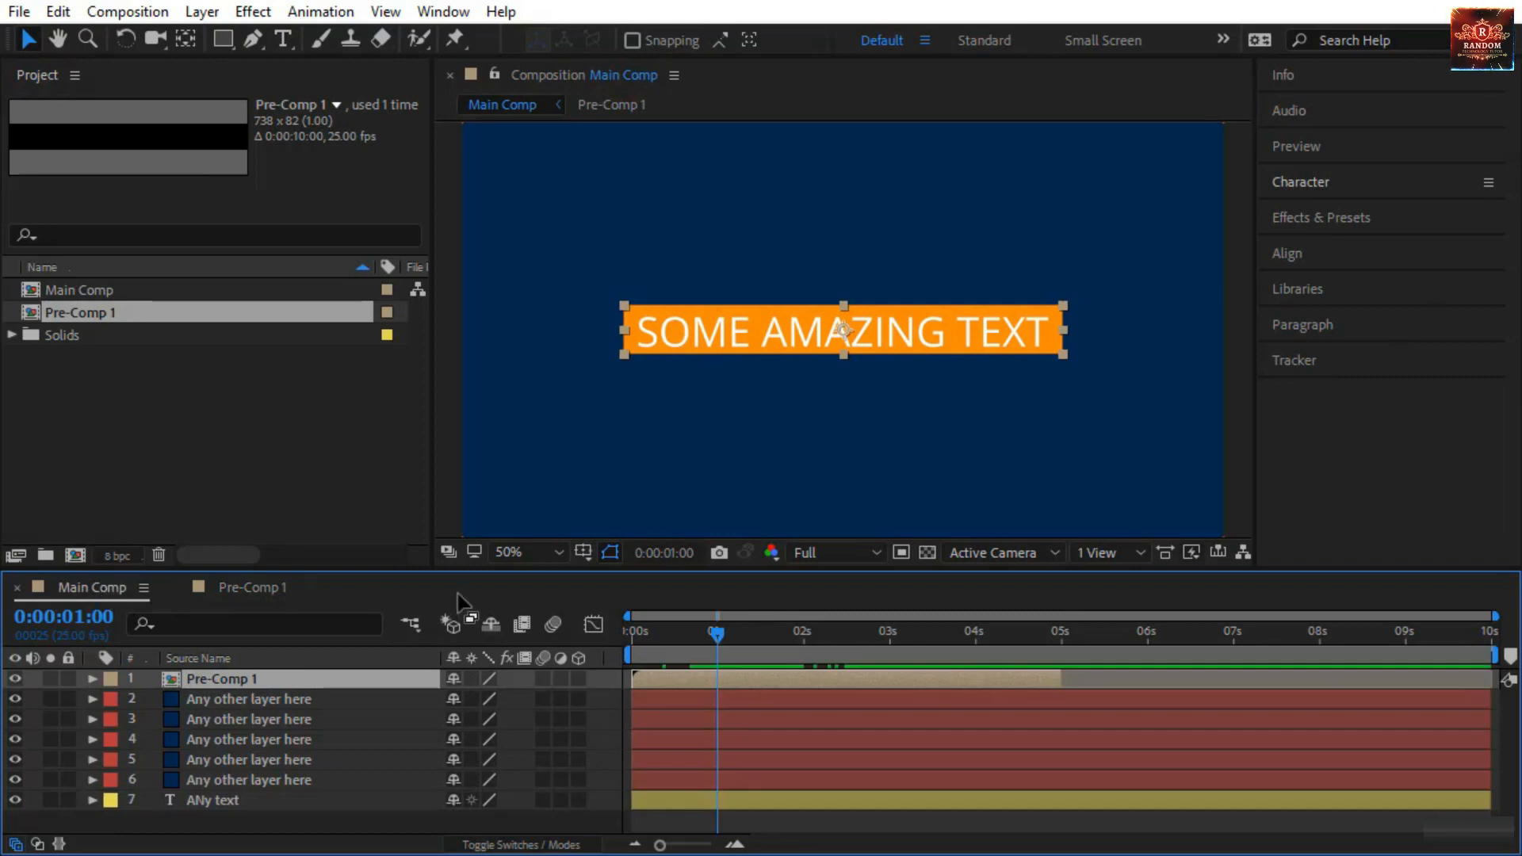
{"action": "left_click_drag", "start_coordinate": [711, 636], "coordinate": [1035, 669]}
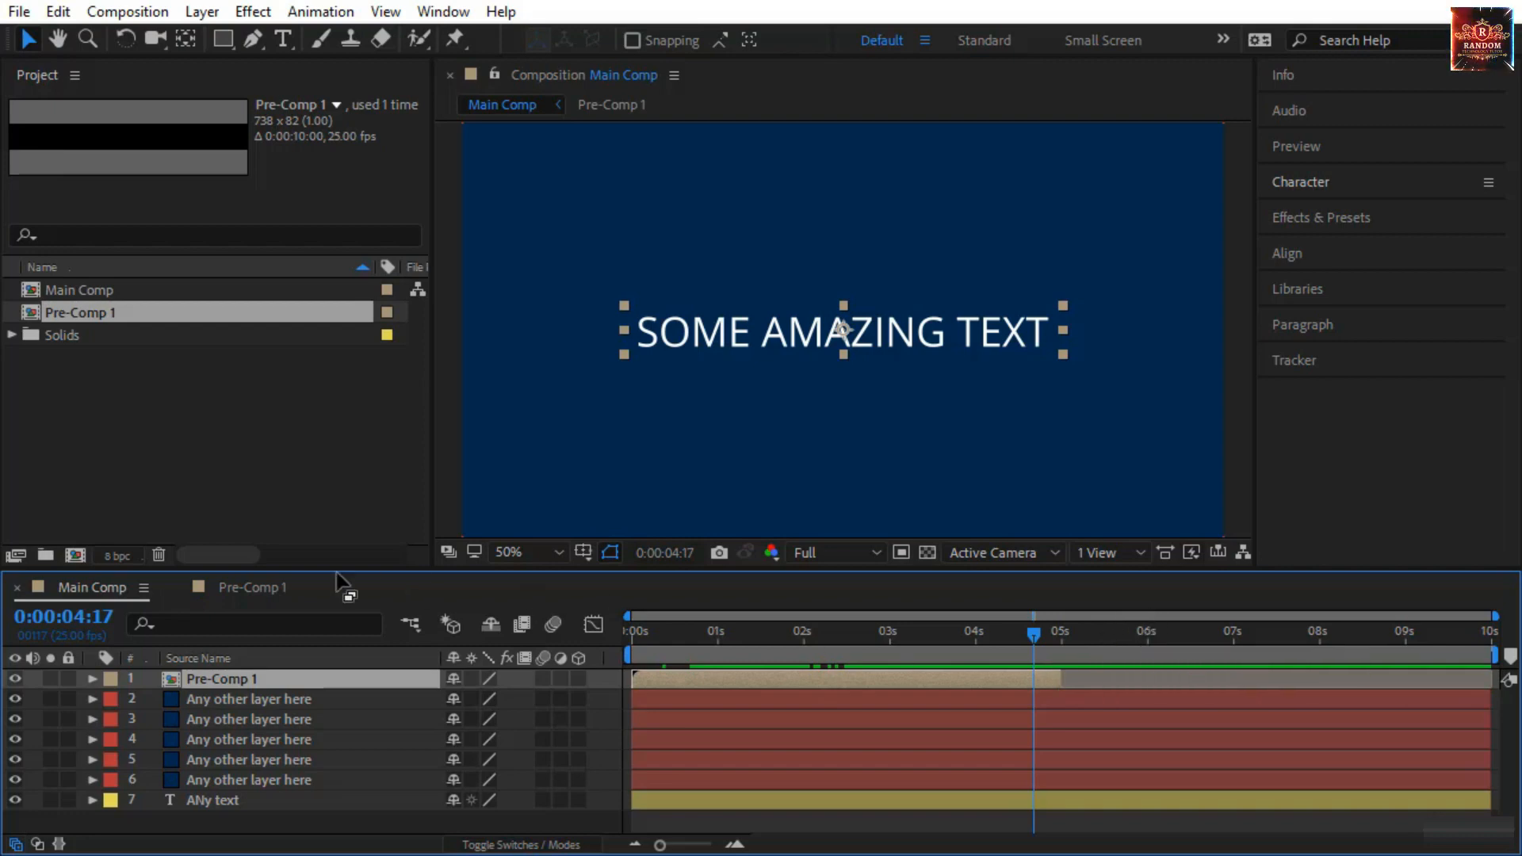
In Pre-Comp 1, extend the ends of the "Some amazing text" and Shape Layer 1 layers to 0:00:09:24
{"action": "left_click", "coordinate": [254, 588]}
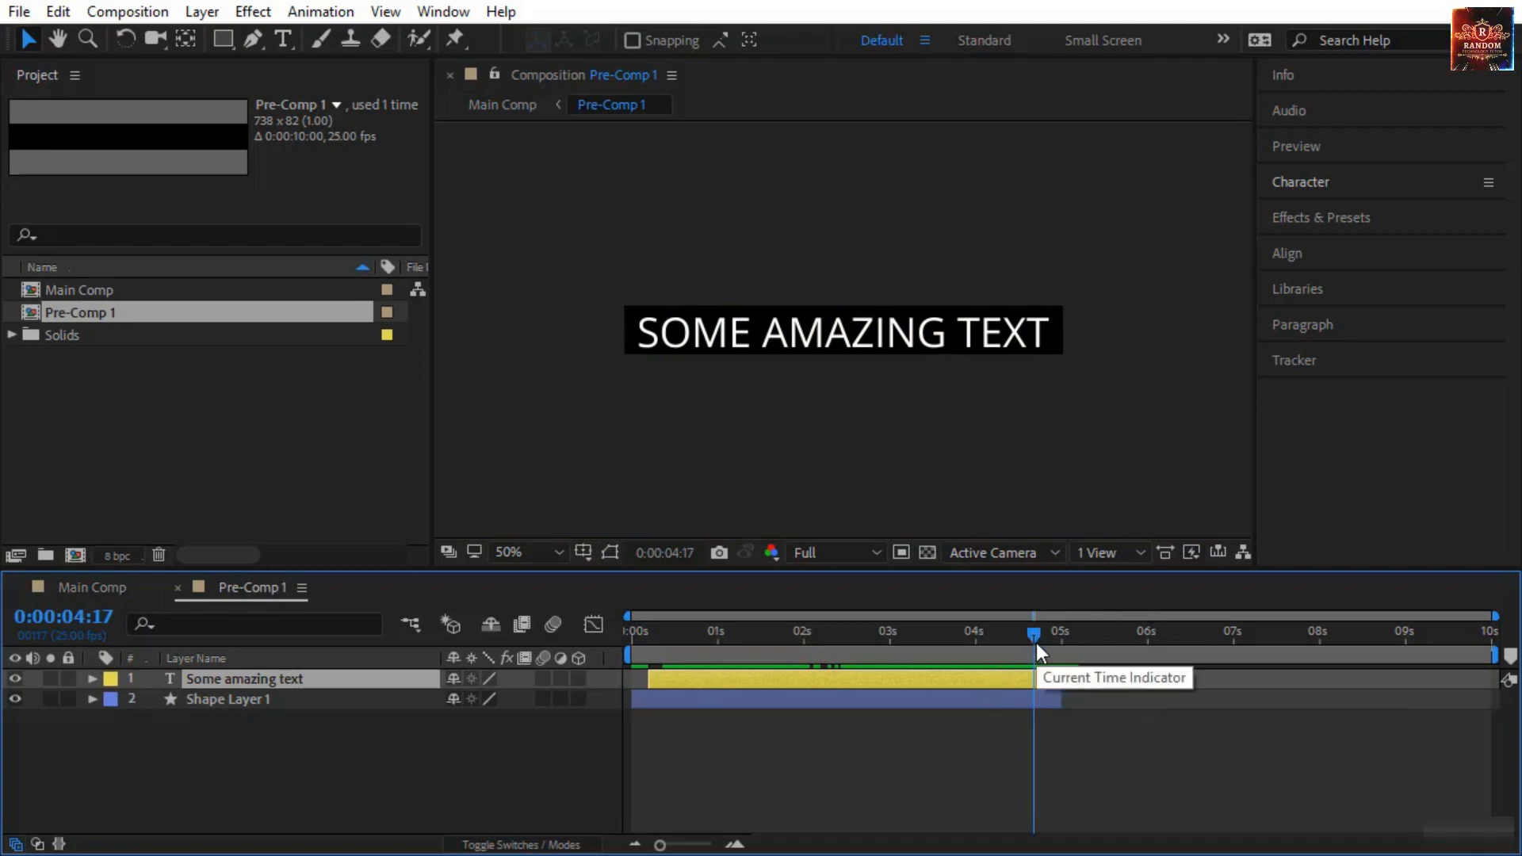
{"action": "left_click_drag", "start_coordinate": [1031, 639], "coordinate": [1489, 632]}
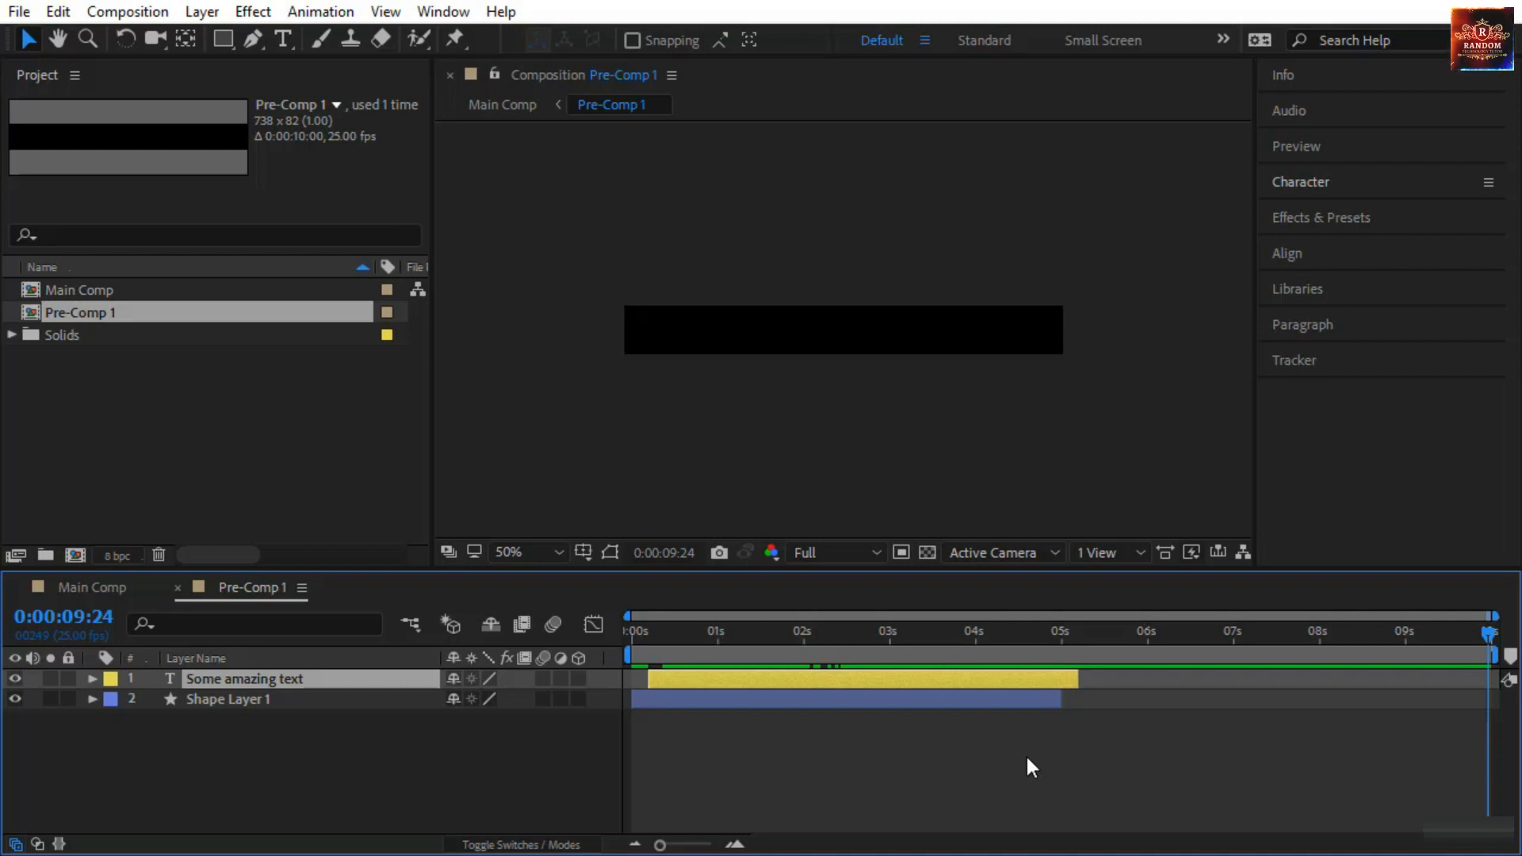
{"action": "left_click", "coordinate": [587, 769]}
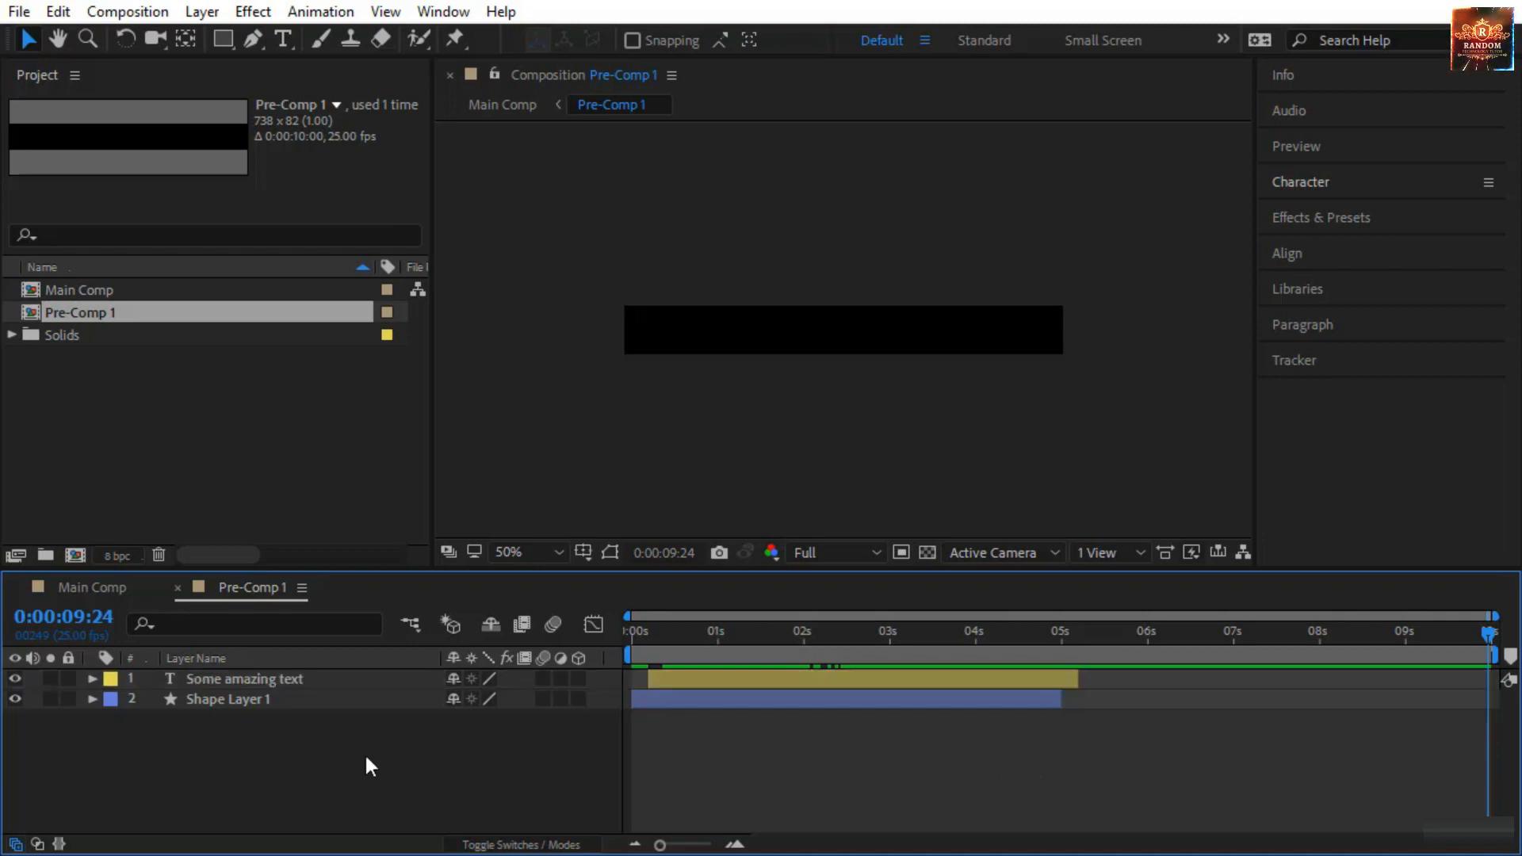
{"action": "left_click", "coordinate": [269, 685]}
{"action": "left_click", "coordinate": [279, 692], "text": "shift"}
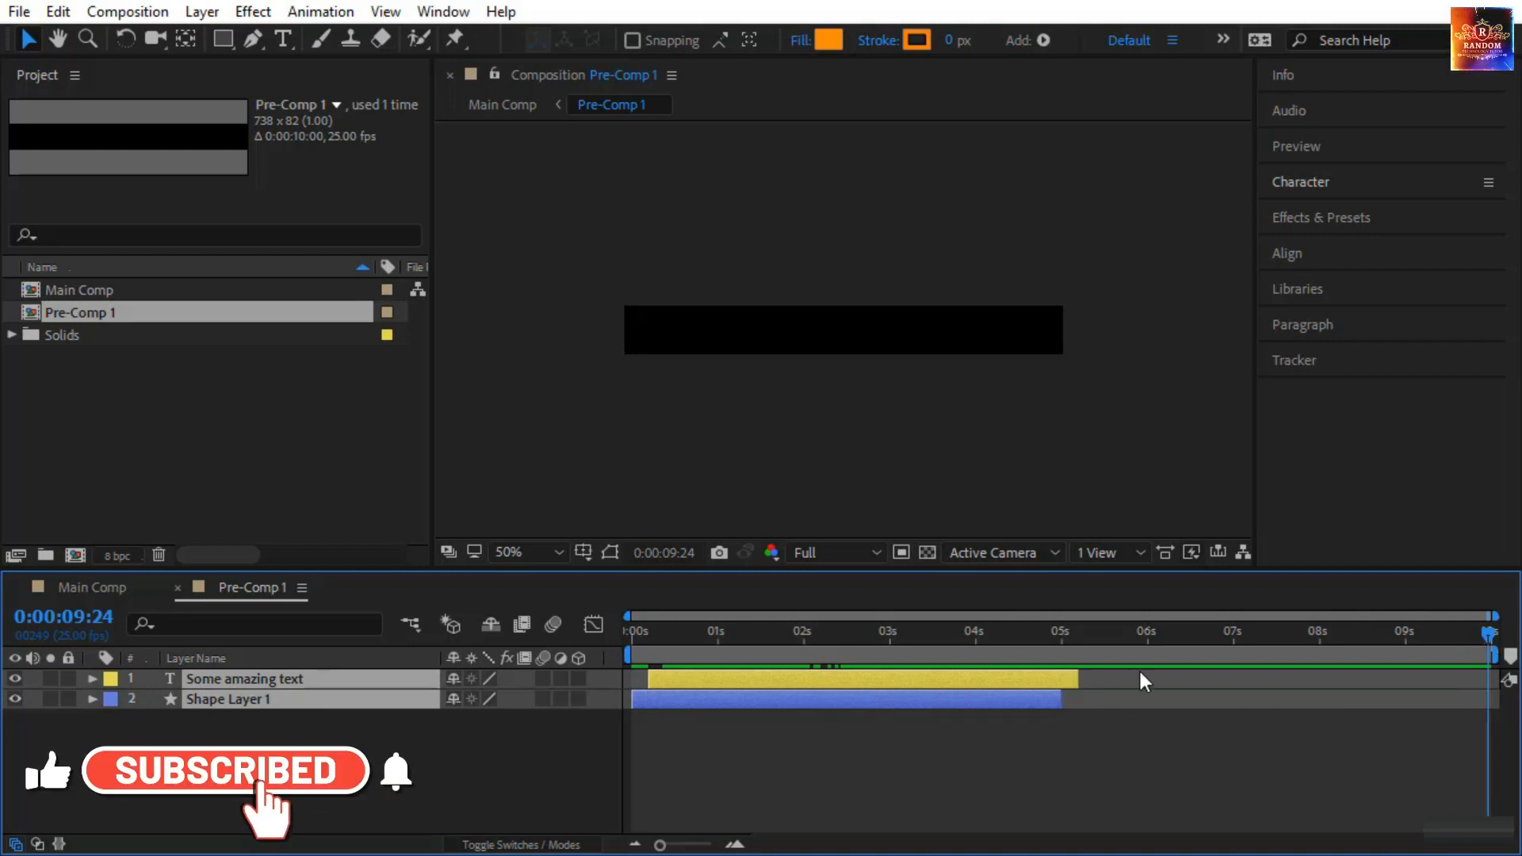
{"action": "mouse_move", "coordinate": [1077, 680]}
{"action": "left_mouse_down"}
{"action": "mouse_move", "coordinate": [1119, 681]}
{"action": "mouse_move", "coordinate": [1085, 683]}
{"action": "left_mouse_up"}
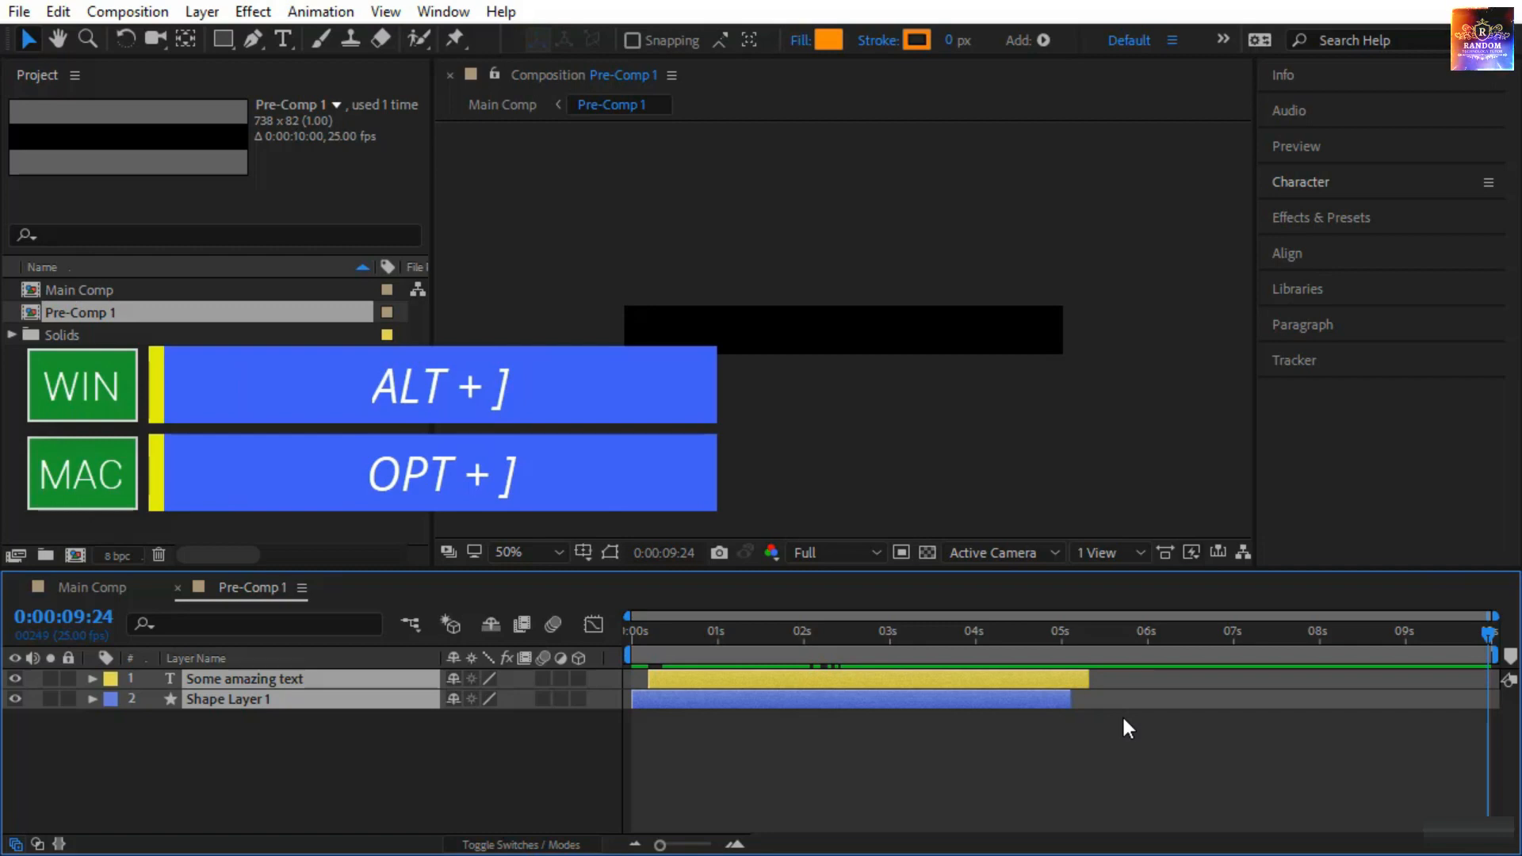
{"action": "key", "text": "alt+bracketright"}
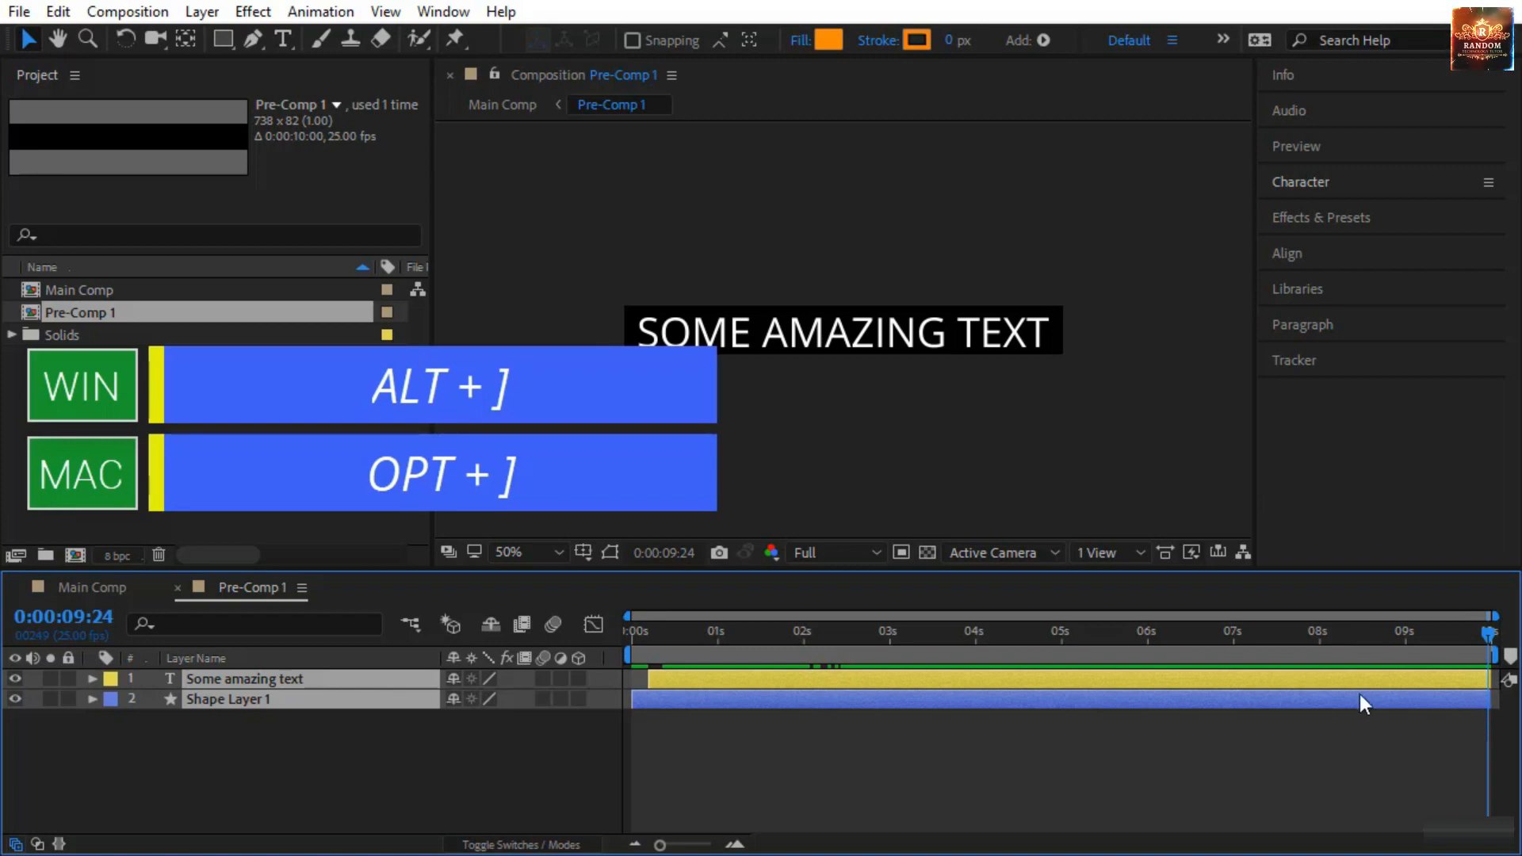
In Main Comp, extend the Pre-Comp 1 layer to the composition's end, with the current time at 0:00:05:04, and select the topmost "Any other layer here"
{"action": "left_click", "coordinate": [105, 585]}
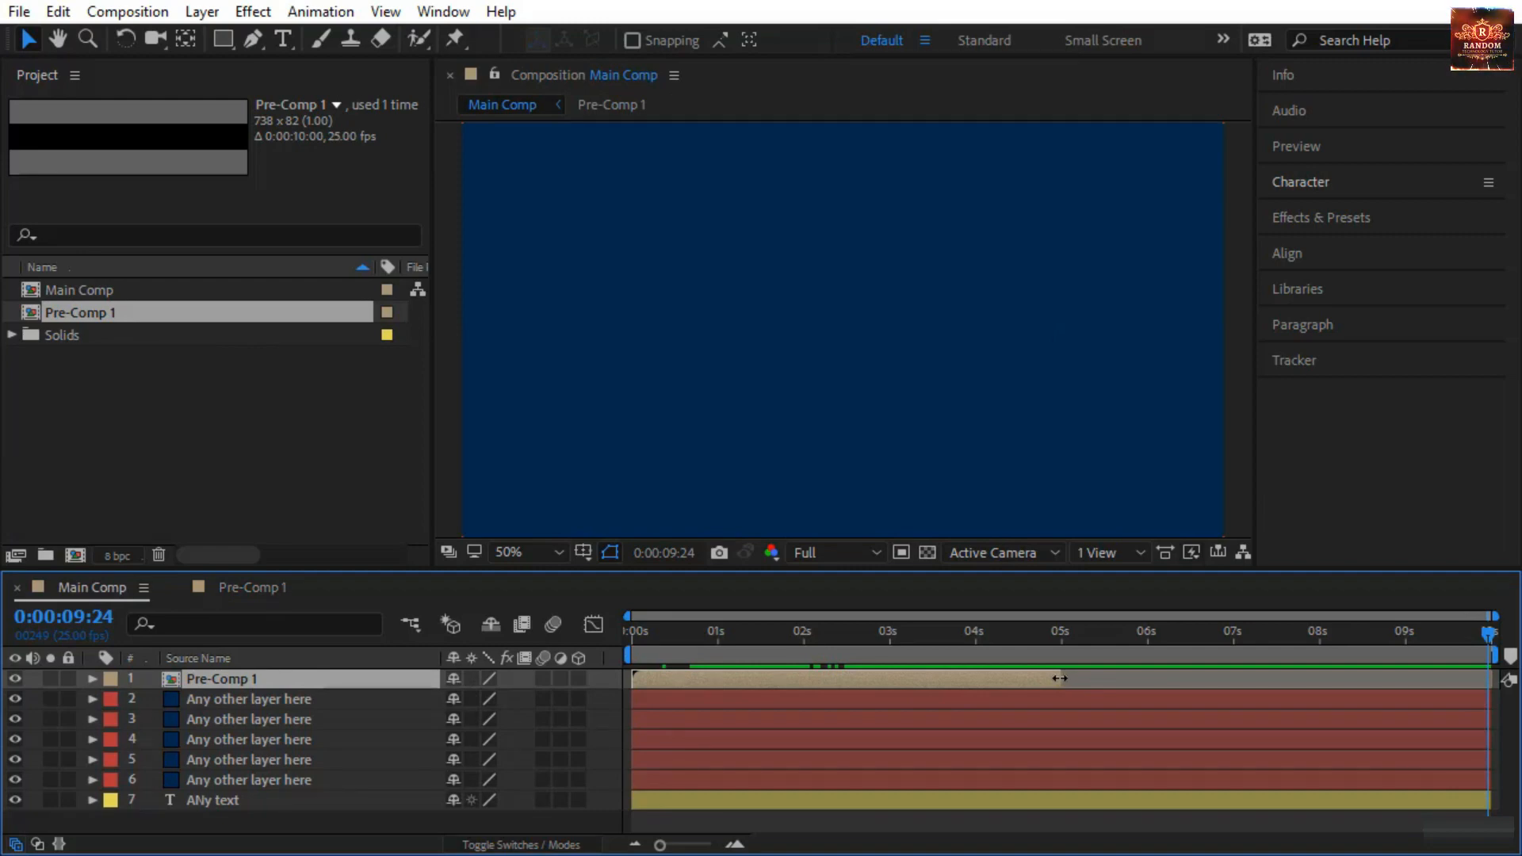
{"action": "mouse_move", "coordinate": [1060, 677]}
{"action": "left_mouse_down"}
{"action": "mouse_move", "coordinate": [1487, 679]}
{"action": "mouse_move", "coordinate": [1075, 674]}
{"action": "left_mouse_up"}
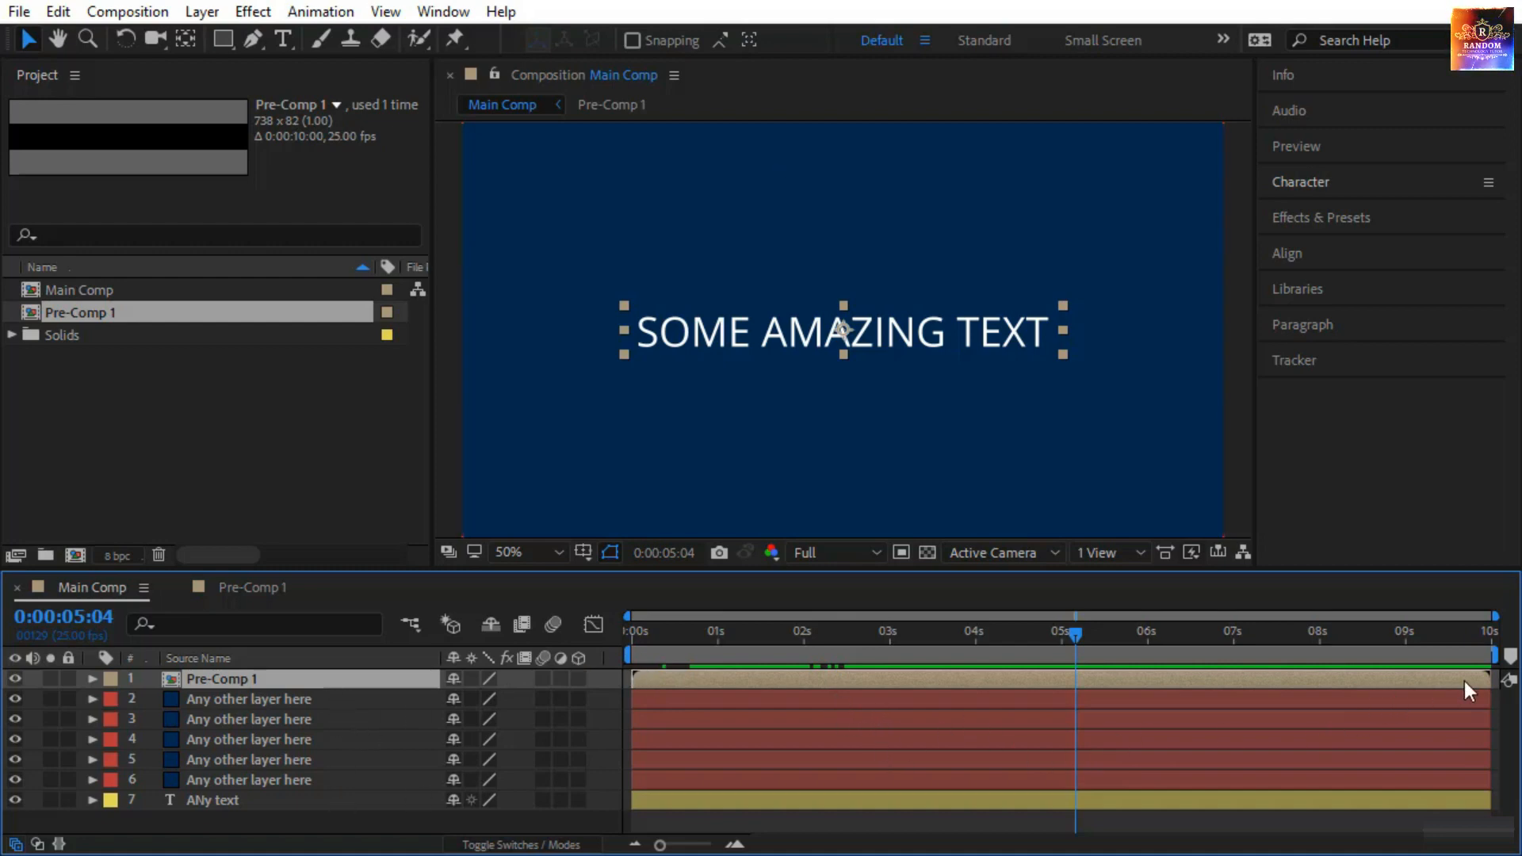
{"action": "mouse_move", "coordinate": [1484, 701]}
{"action": "left_mouse_down"}
{"action": "mouse_move", "coordinate": [1314, 718]}
{"action": "mouse_move", "coordinate": [1487, 717]}
{"action": "left_mouse_up"}
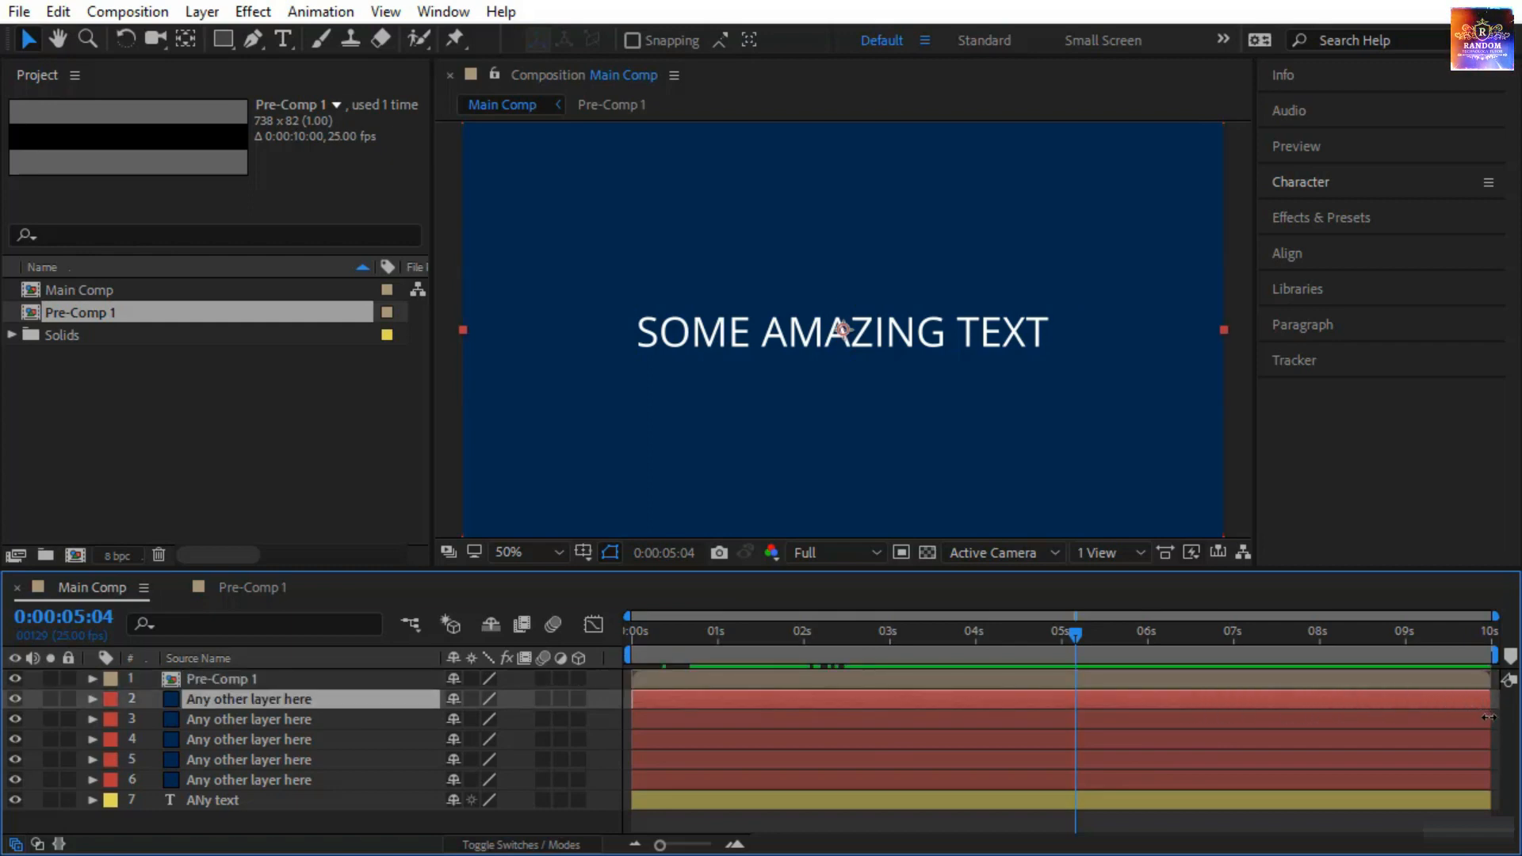